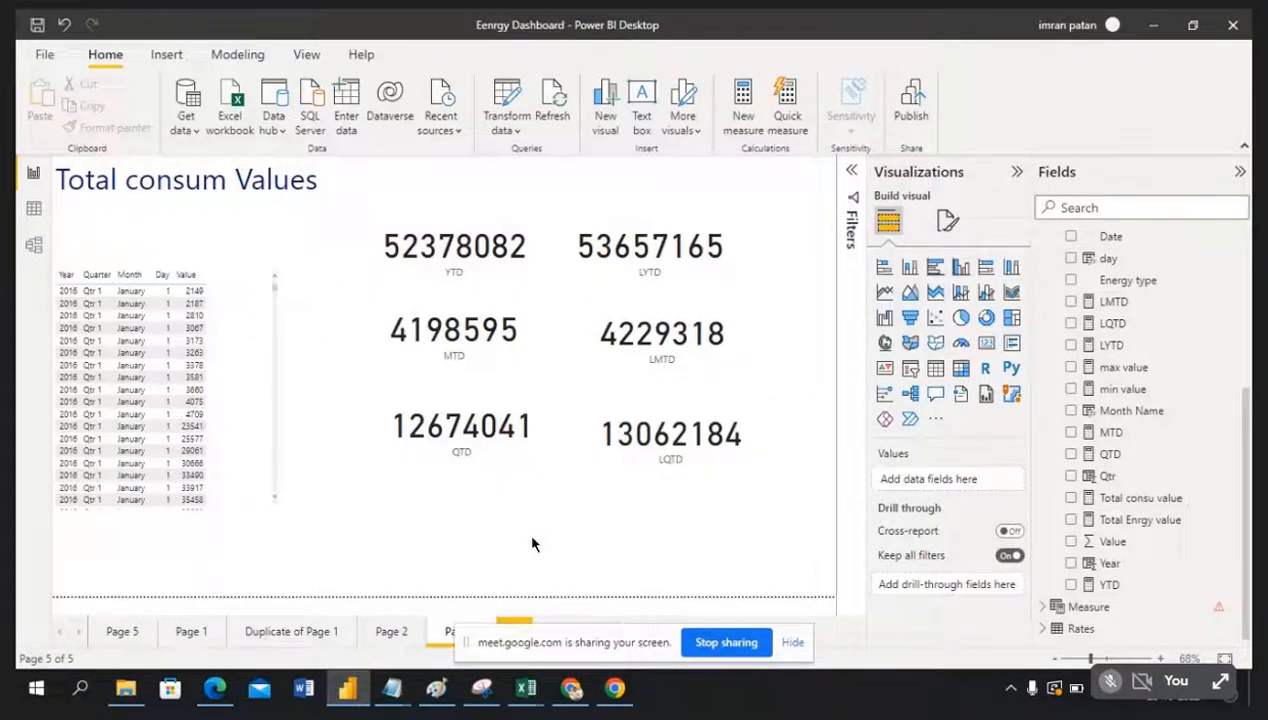
# Step: Nudge the Year/Quarter/Month/Day/Value table slightly right and down on the Total consum Values page
pyautogui.click(228, 343)
pyautogui.moveTo(230, 345); pyautogui.dragTo(249, 355)
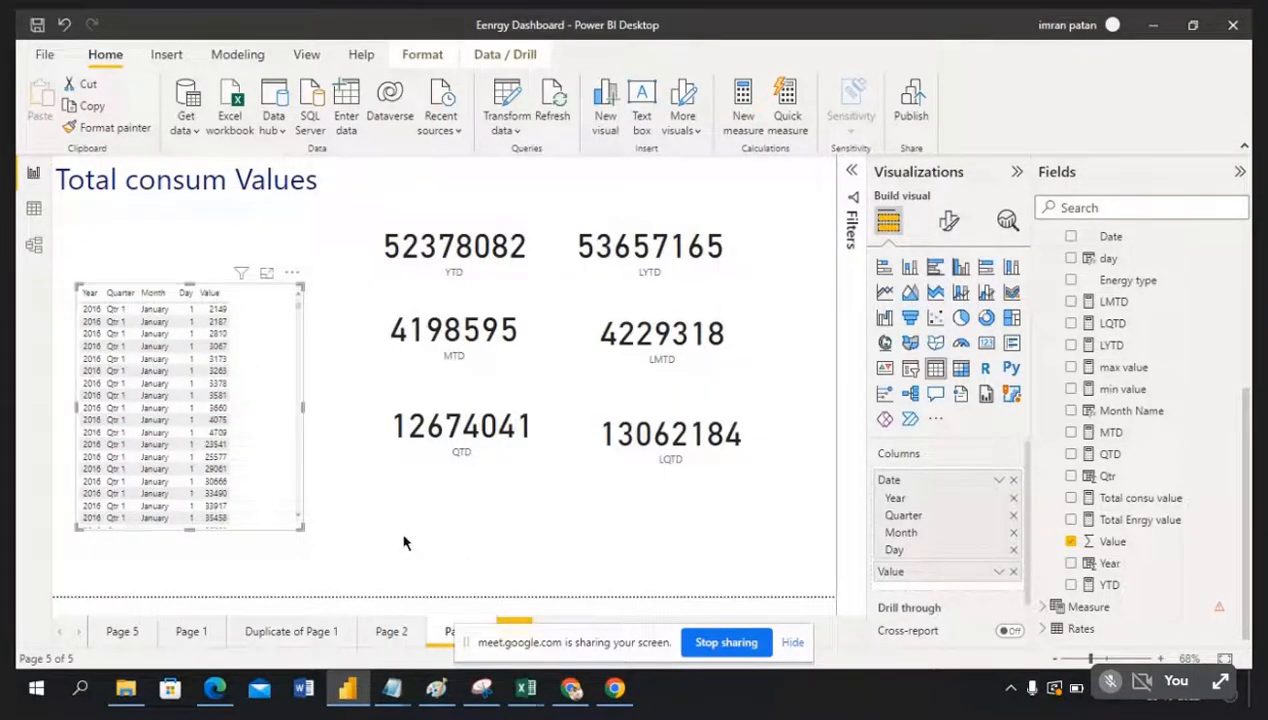
# Step: In Model view, move Energy Consumptions and Calender up, enlarge Energy Consumptions, then return to Report view
pyautogui.click(33, 245)
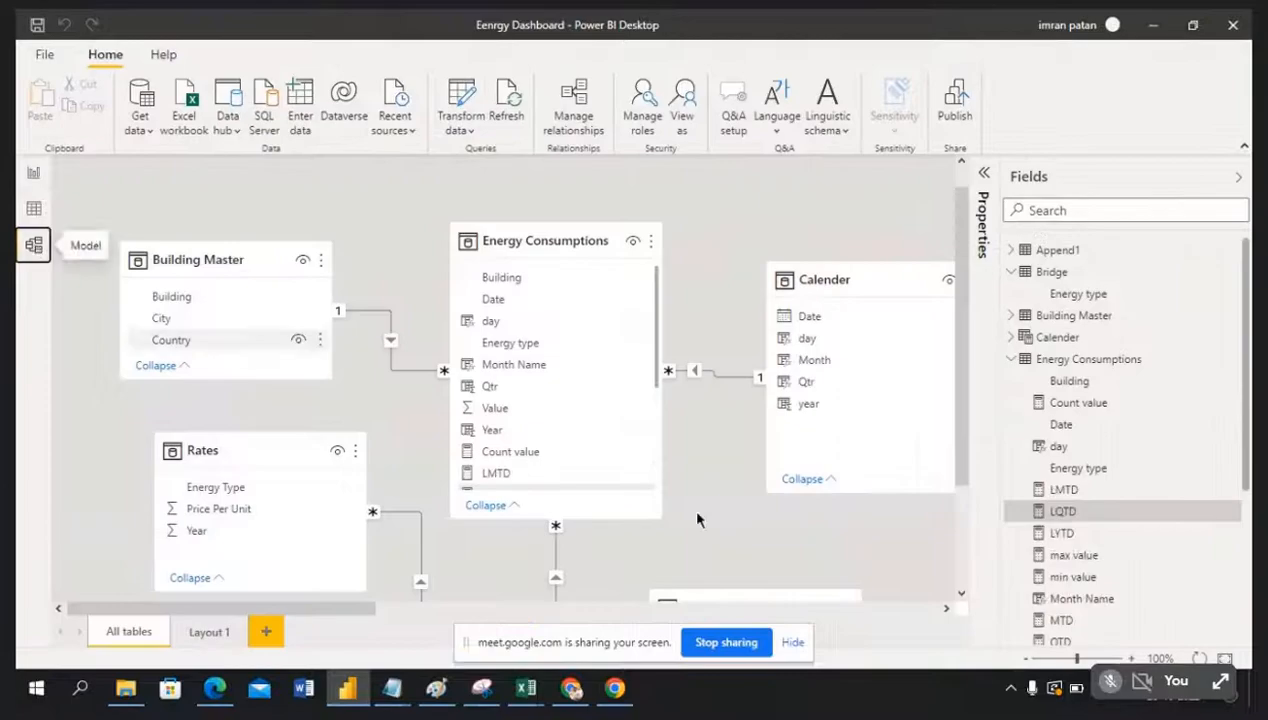
pyautogui.moveTo(569, 245); pyautogui.dragTo(517, 219)
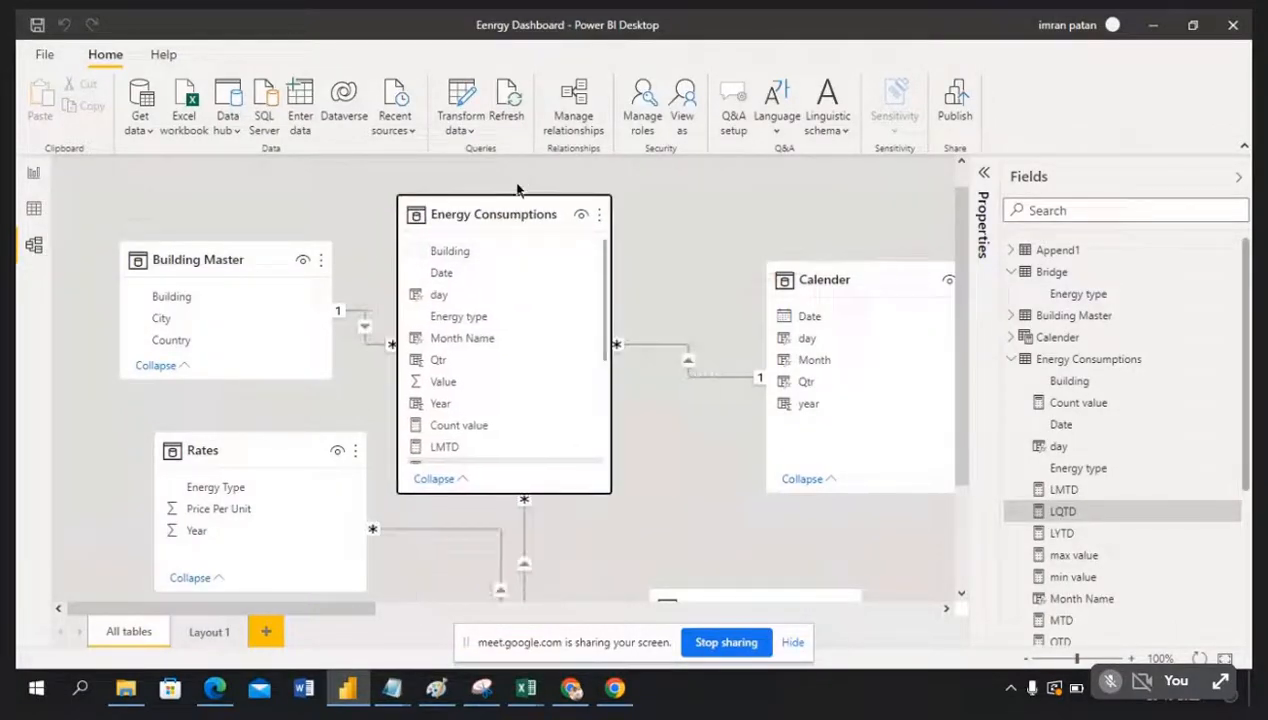
pyautogui.moveTo(835, 283); pyautogui.dragTo(802, 209)
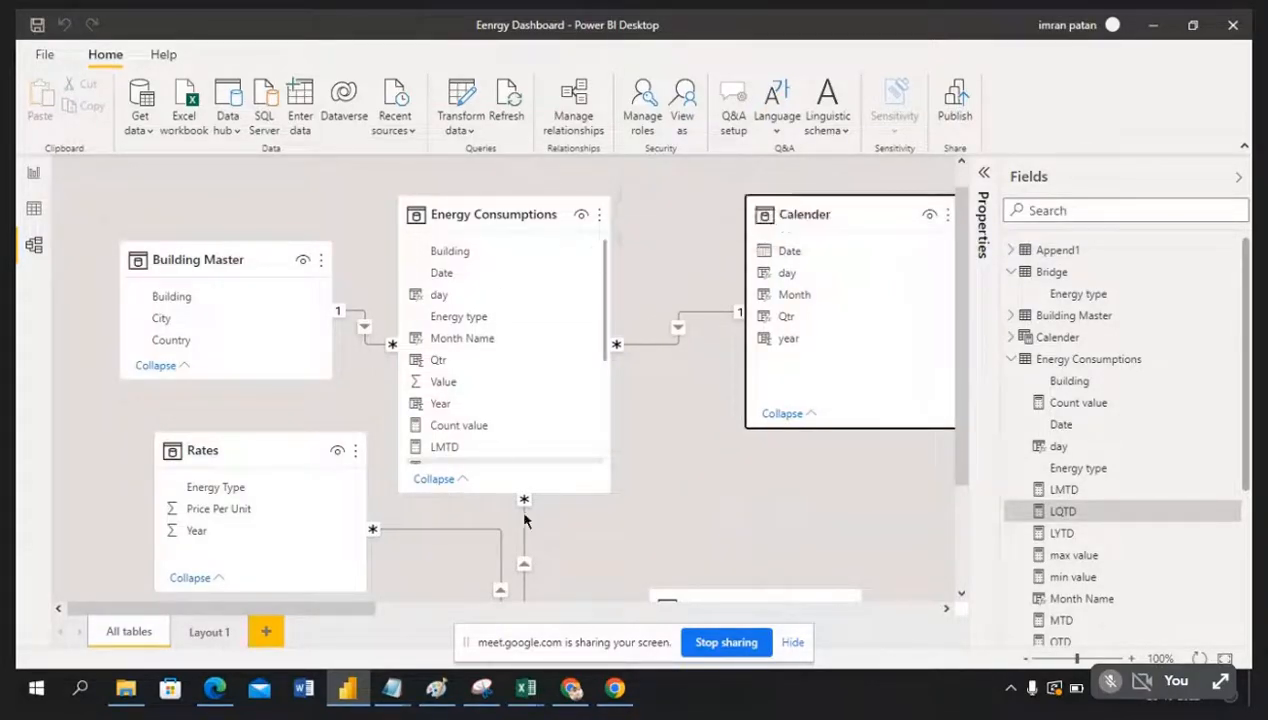
pyautogui.moveTo(540, 496); pyautogui.dragTo(541, 547)
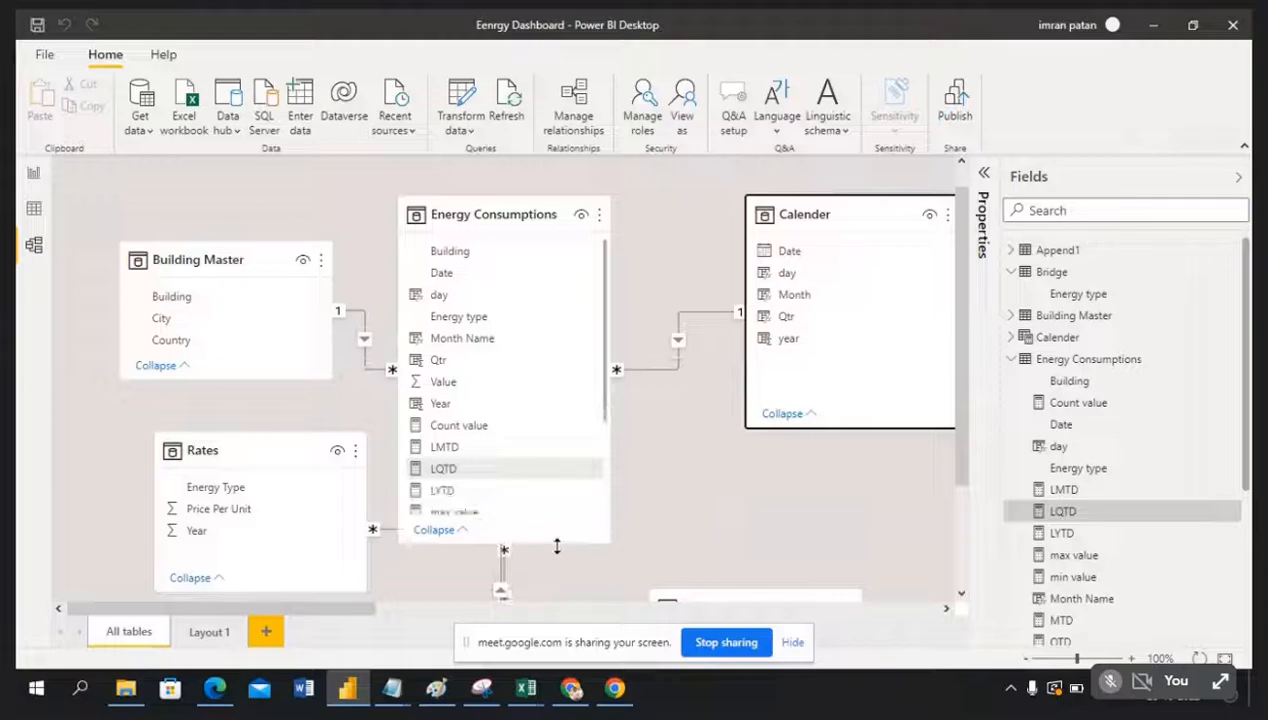
pyautogui.click(254, 429)
pyautogui.moveTo(254, 432); pyautogui.dragTo(255, 398)
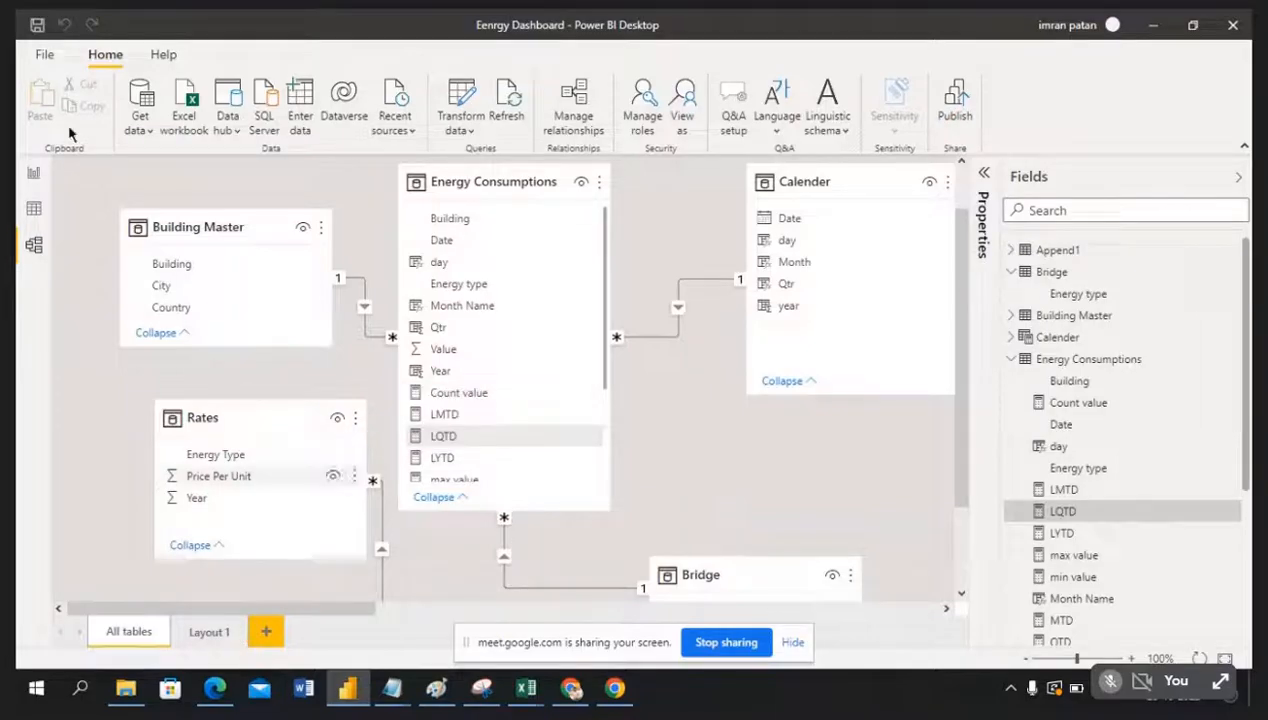
pyautogui.click(33, 176)
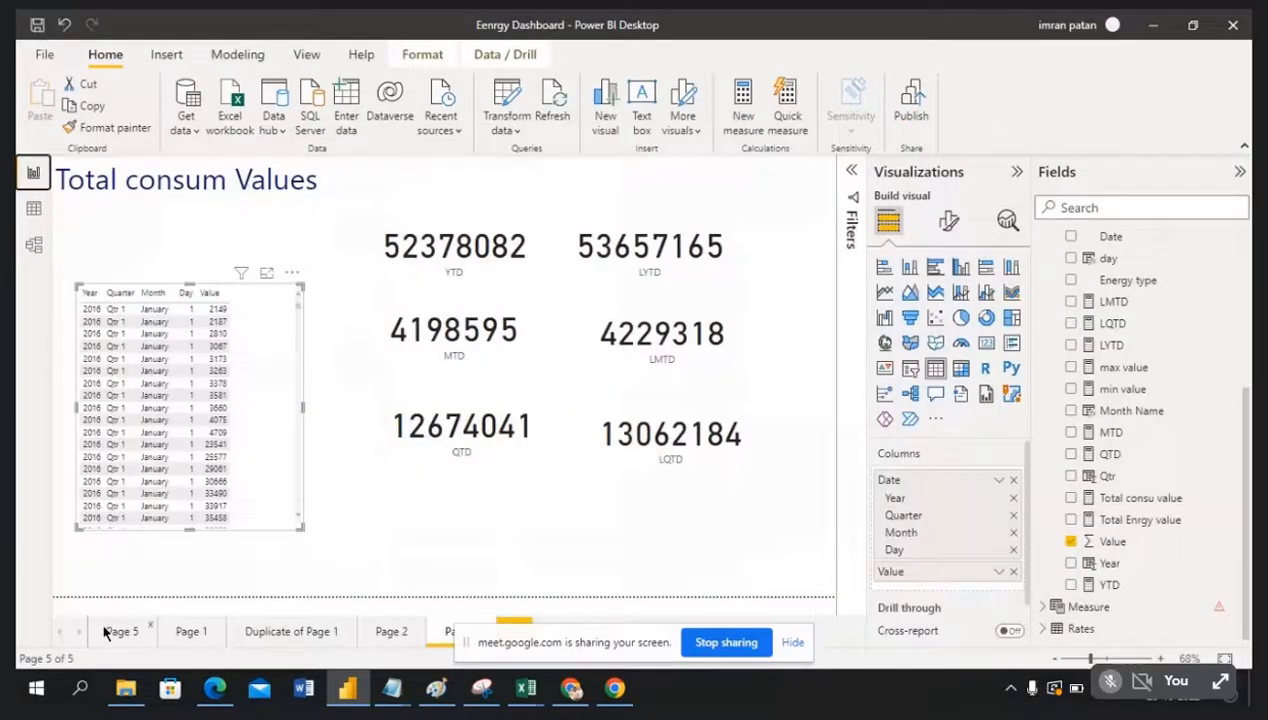
# Step: Add a new blank Page 4 after Page 3
pyautogui.moveTo(610, 630); pyautogui.dragTo(946, 640)
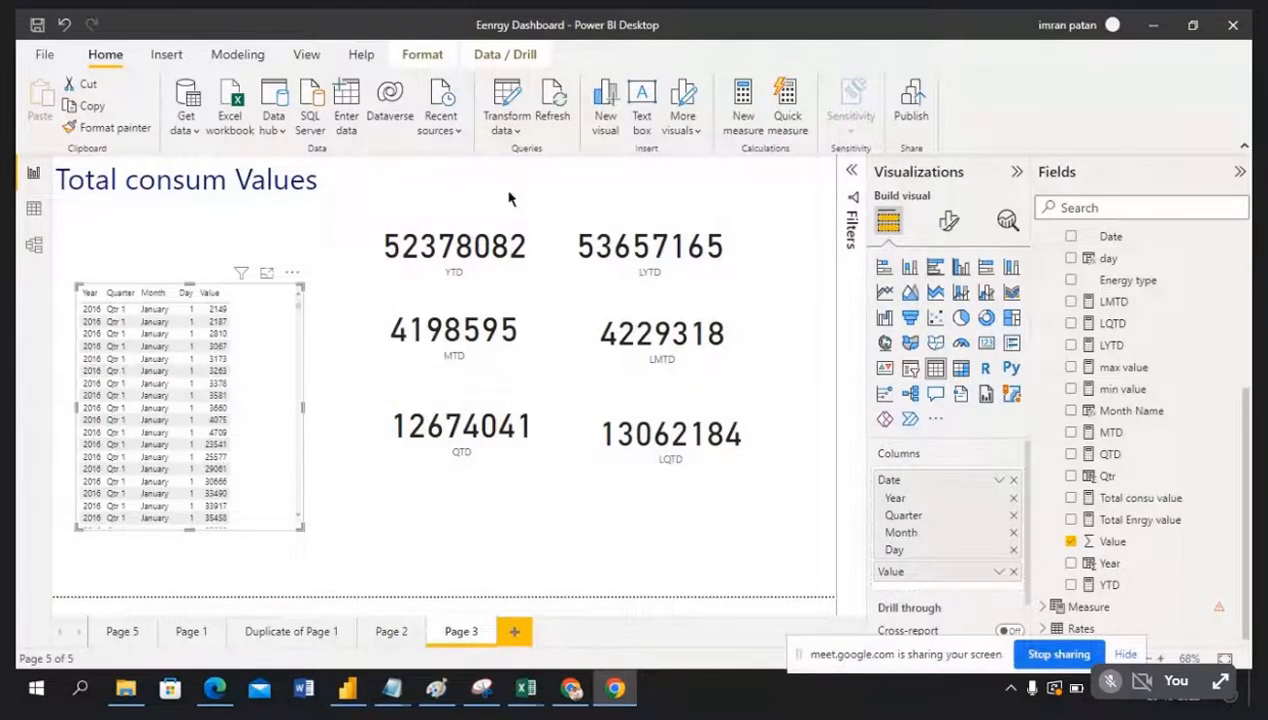
pyautogui.click(522, 641)
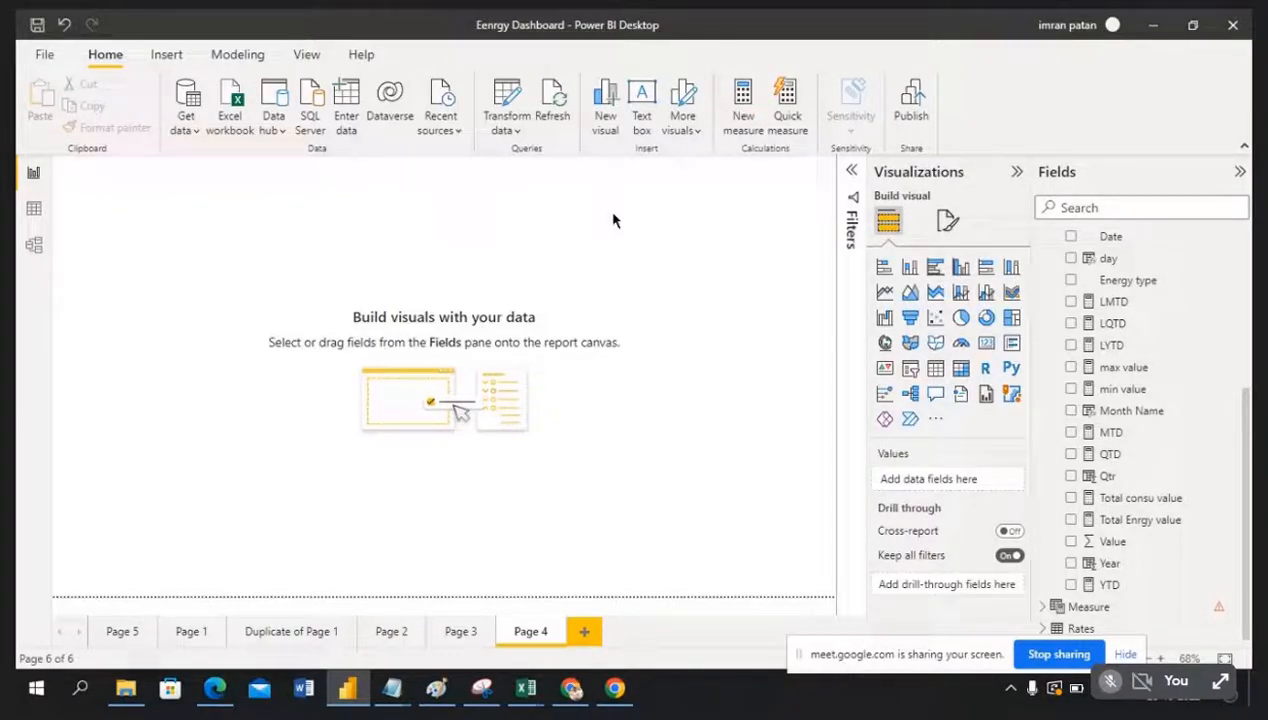
# Step: Insert a text box in the top-left corner and make it read 'Energy summary'
pyautogui.click(642, 105)
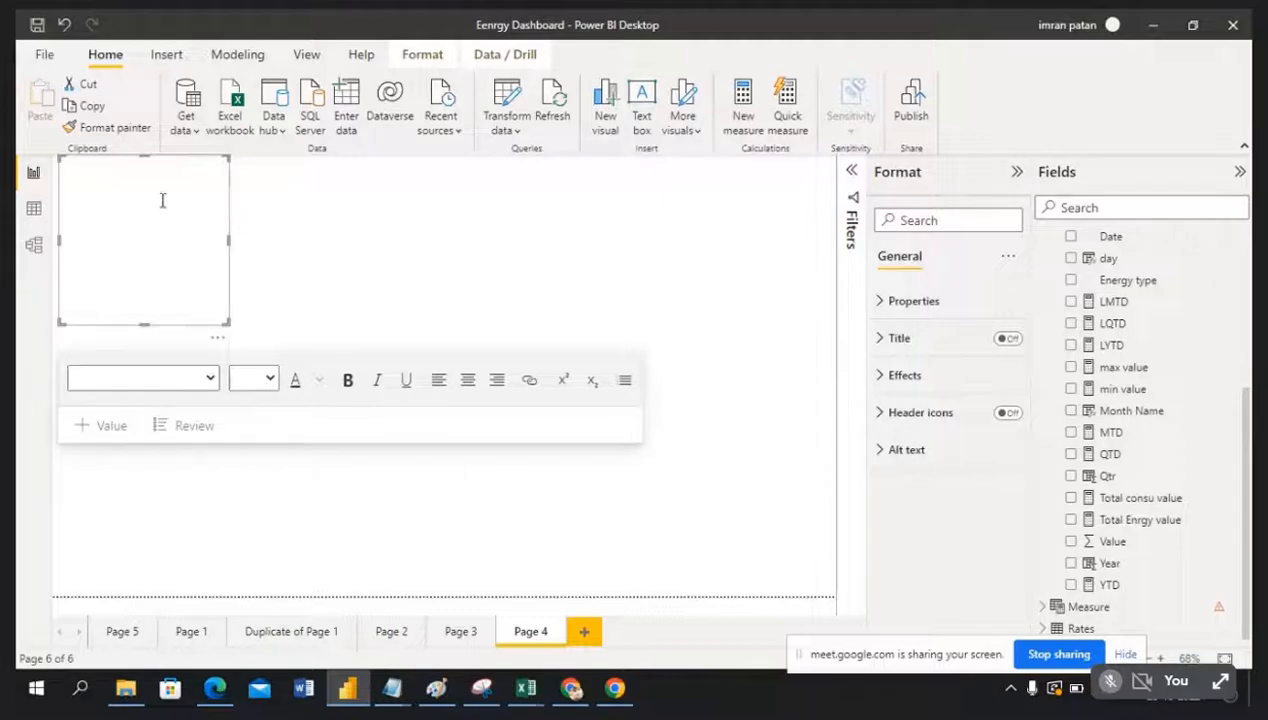
pyautogui.click(221, 360)
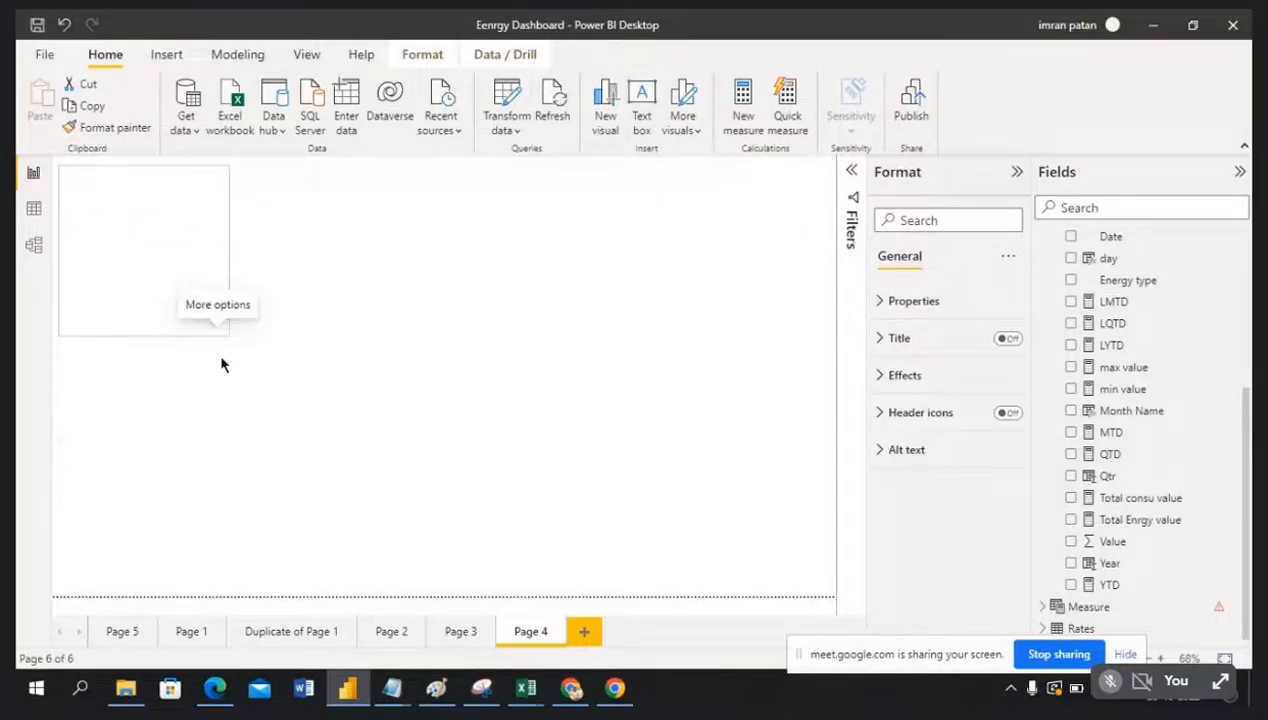
pyautogui.click(195, 252)
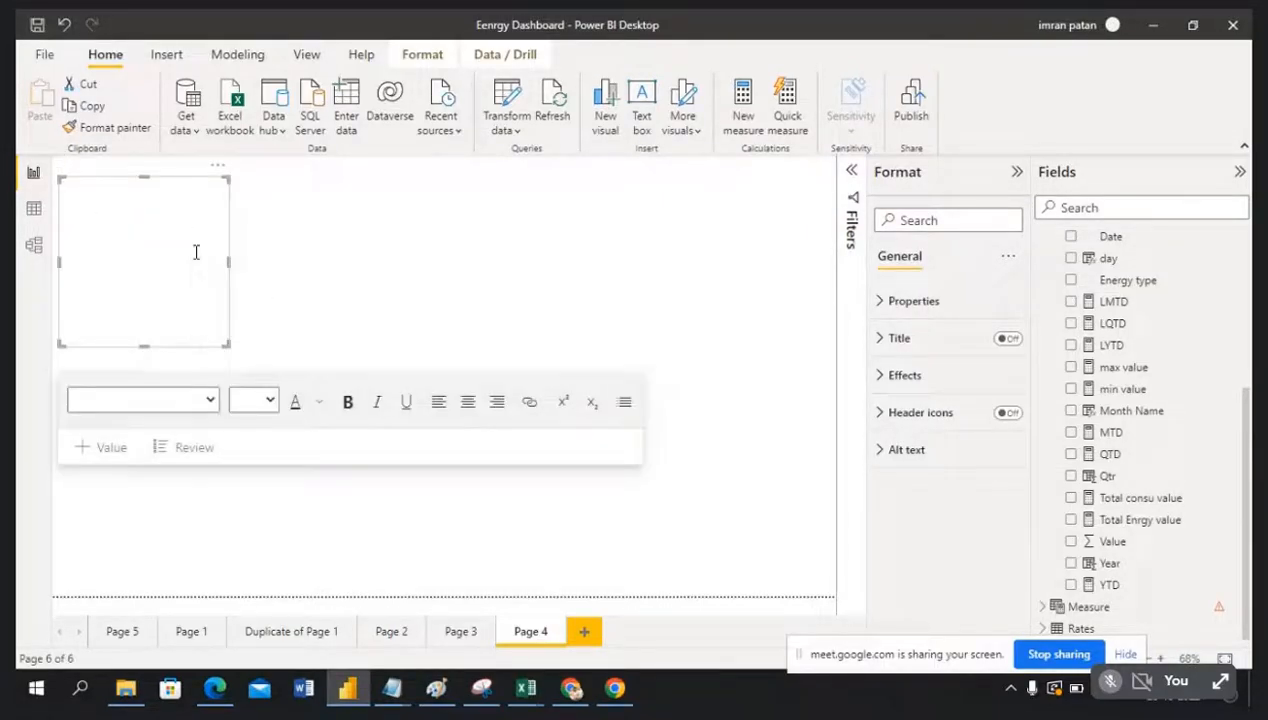
pyautogui.click(75, 193)
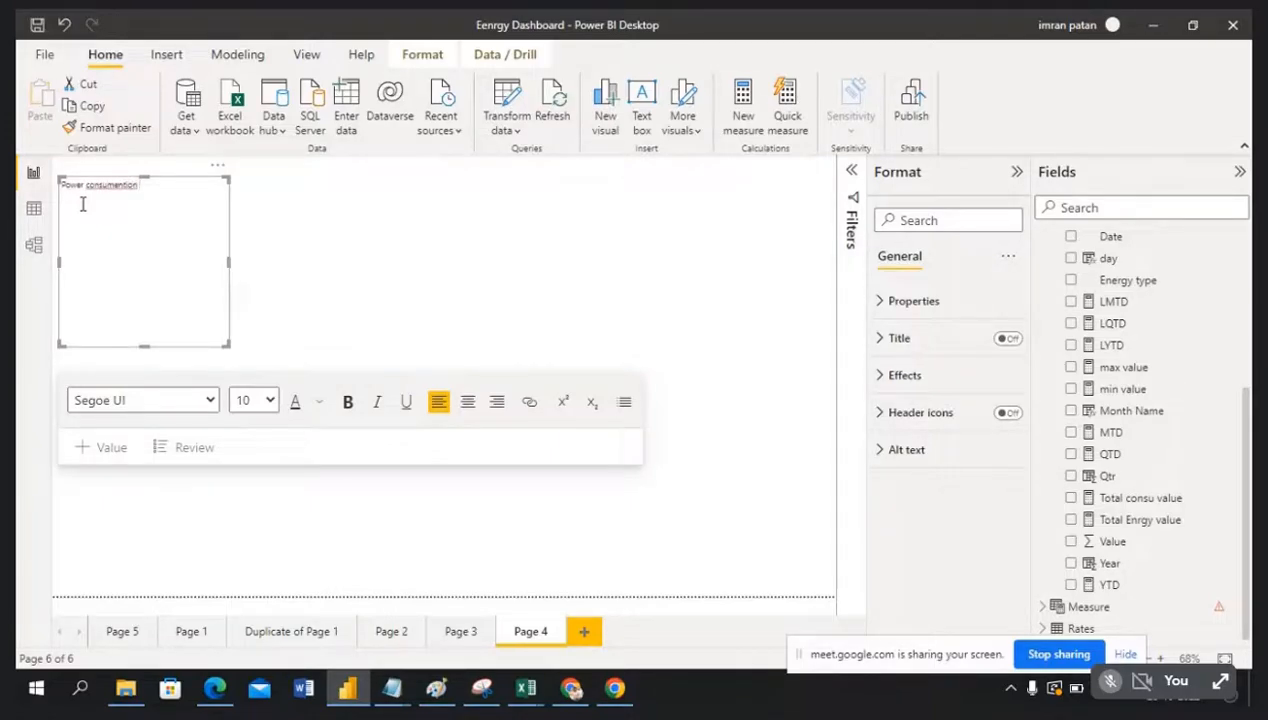
pyautogui.rightClick(95, 190)
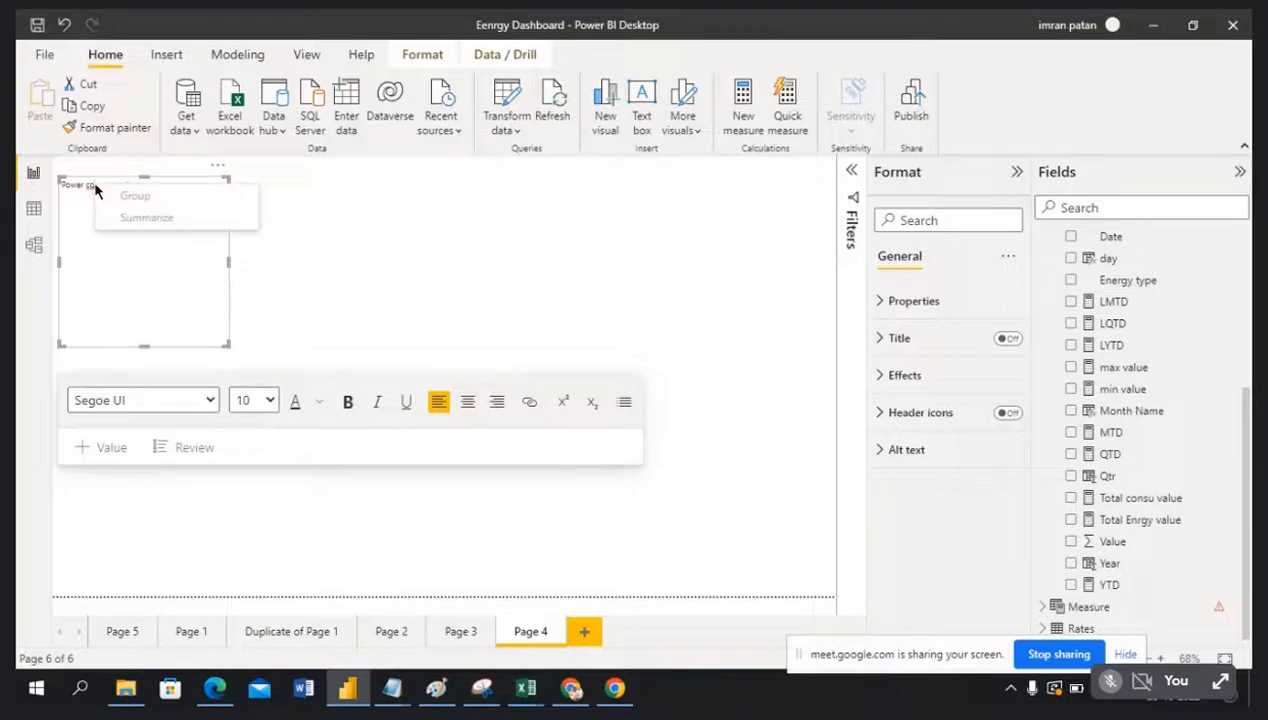
pyautogui.click(175, 269)
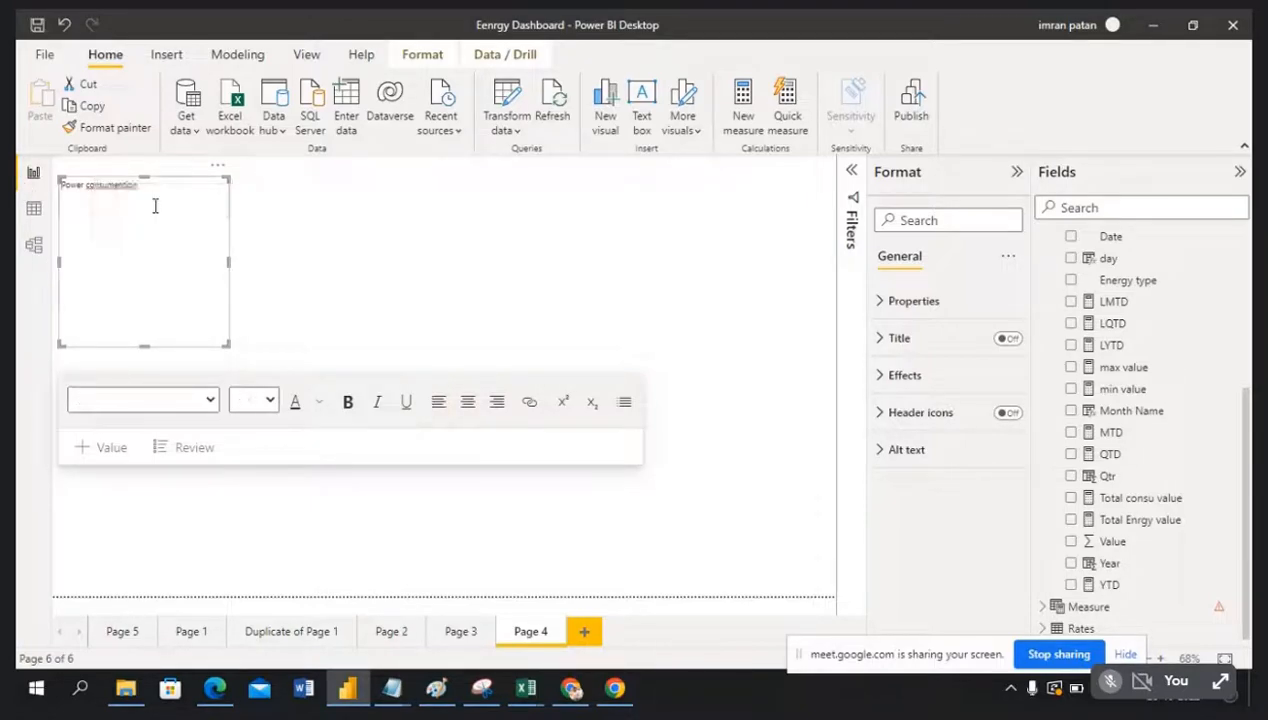
pyautogui.click(150, 183)
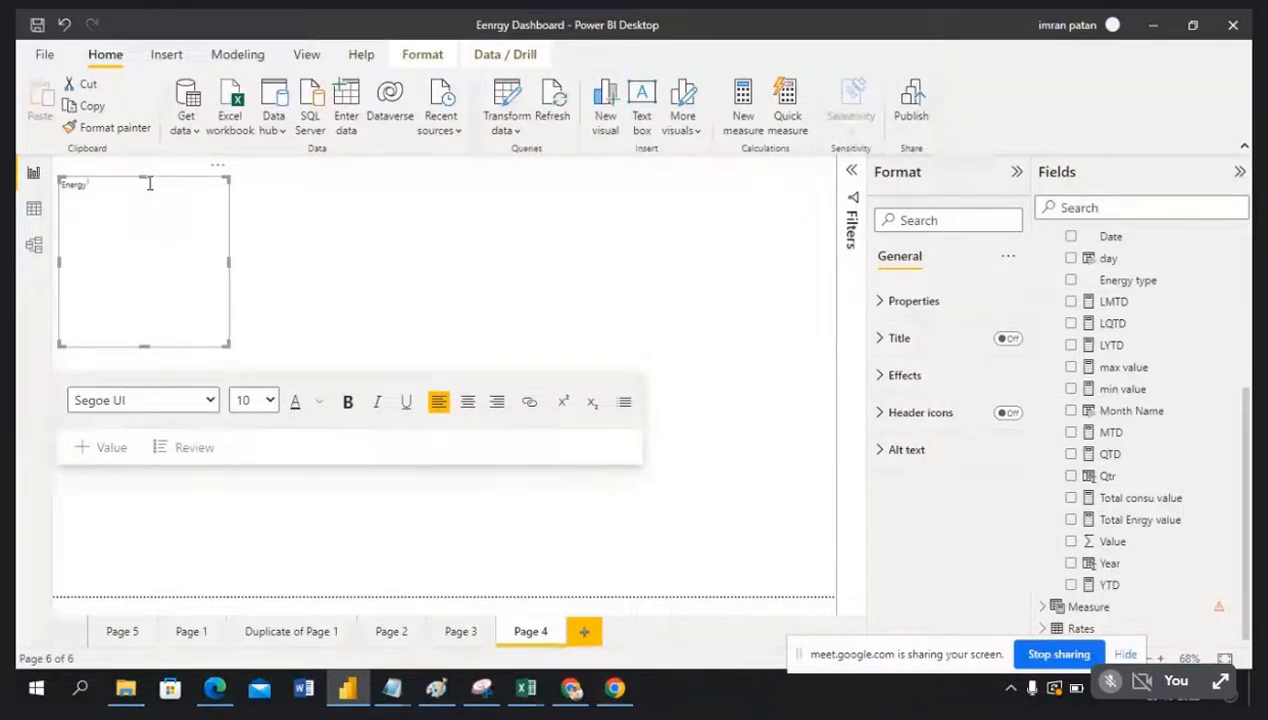
pyautogui.write('summa')
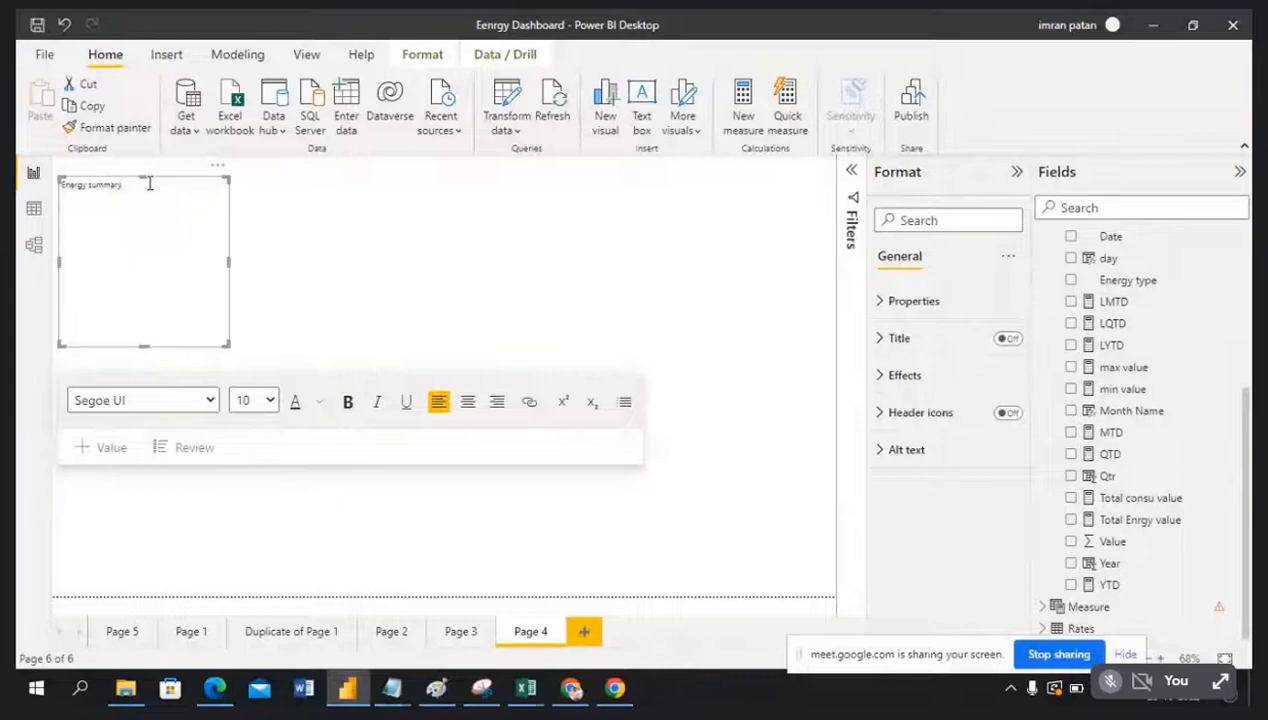
pyautogui.write('ry')
# Step: Make 'Energy summary' 40-pt bold dark blue, resizing its box to one wide, short line
pyautogui.moveTo(123, 185); pyautogui.dragTo(45, 188)
pyautogui.click(270, 401)
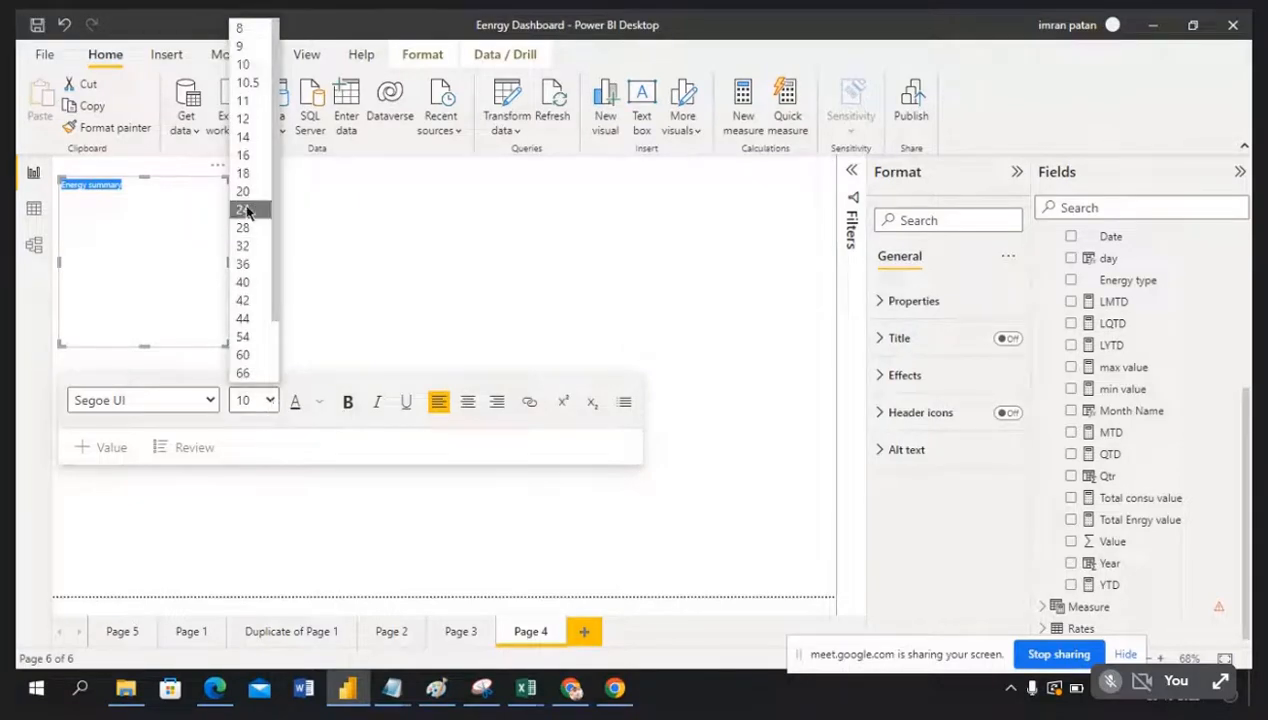
pyautogui.click(243, 283)
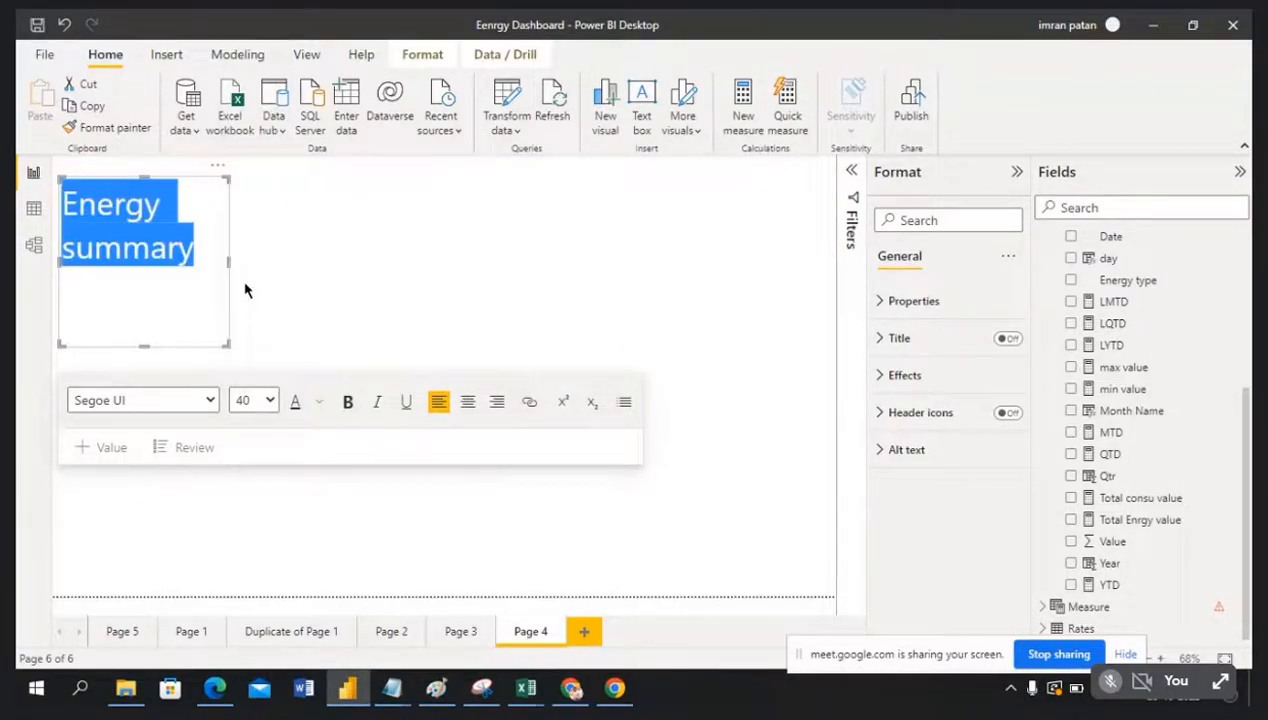
pyautogui.moveTo(229, 261); pyautogui.dragTo(311, 264)
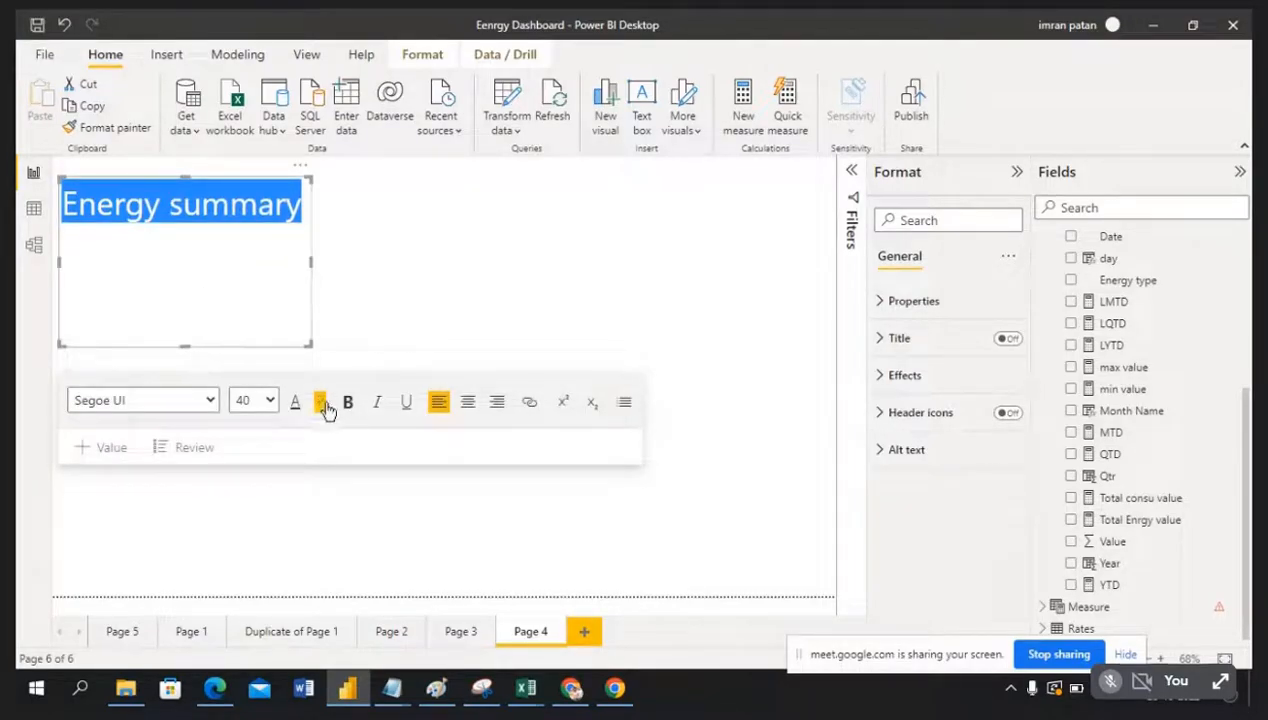
pyautogui.click(349, 404)
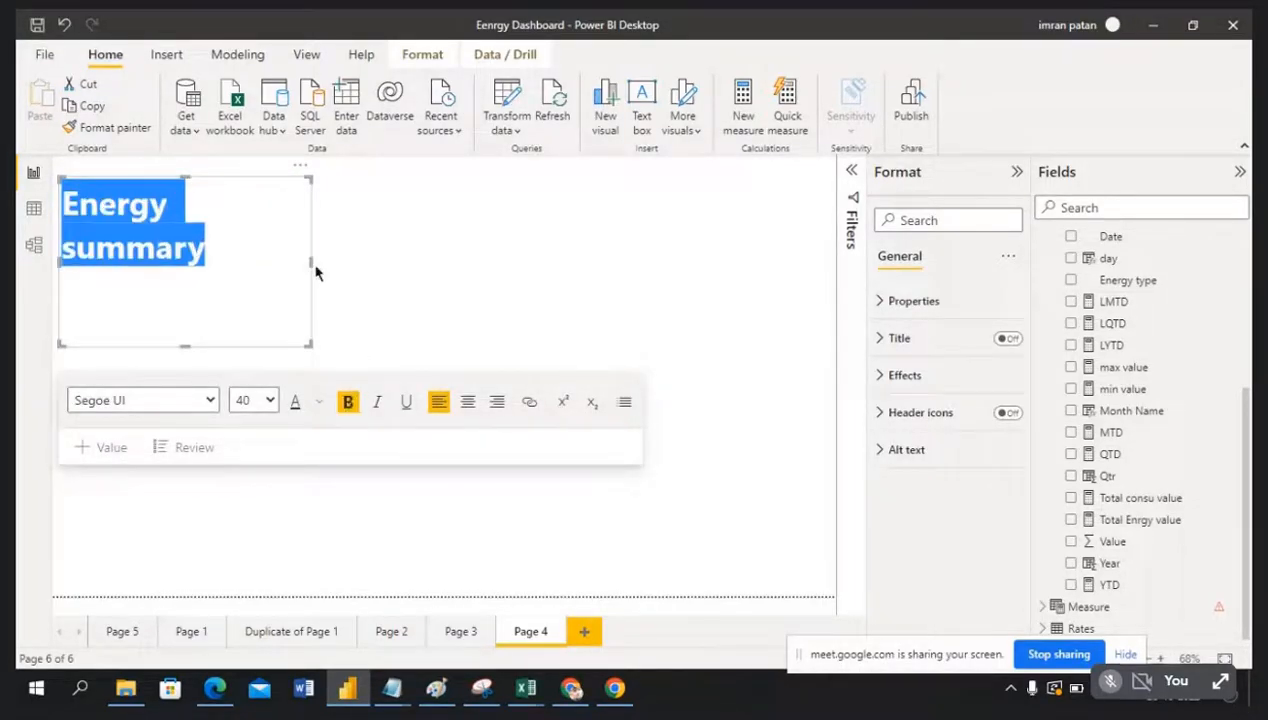
pyautogui.moveTo(318, 266); pyautogui.dragTo(364, 262)
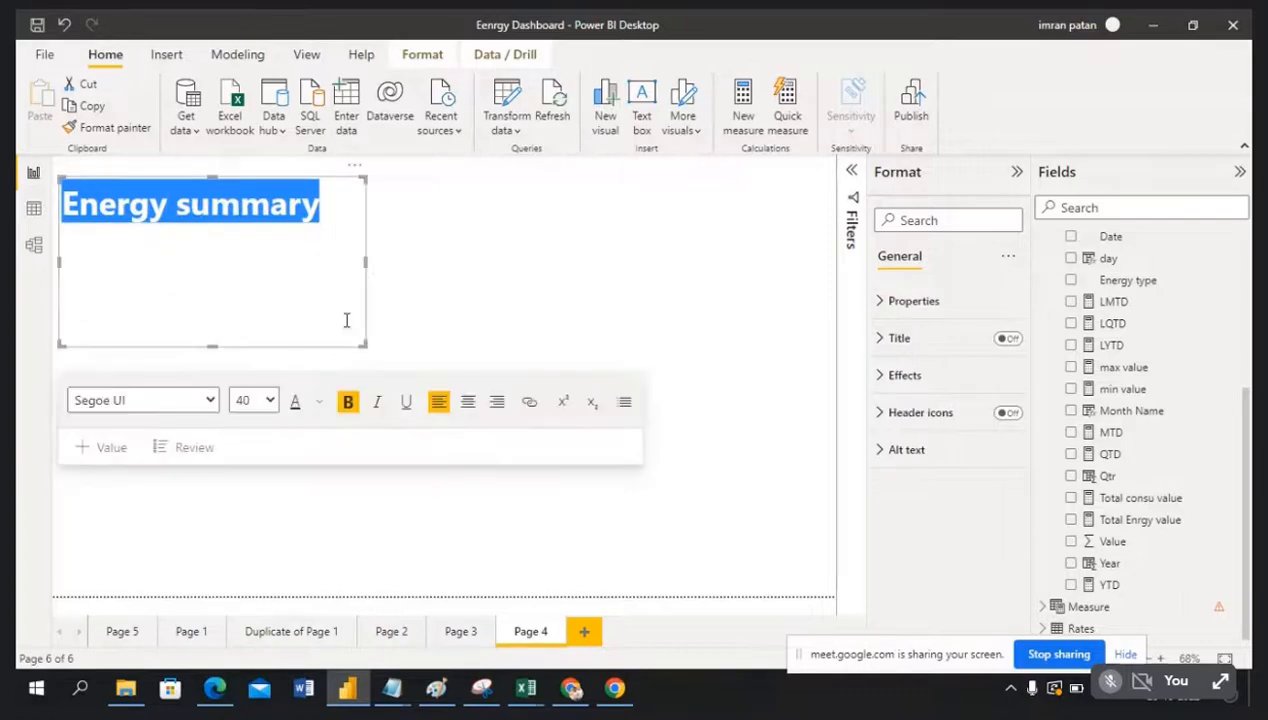
pyautogui.click(321, 404)
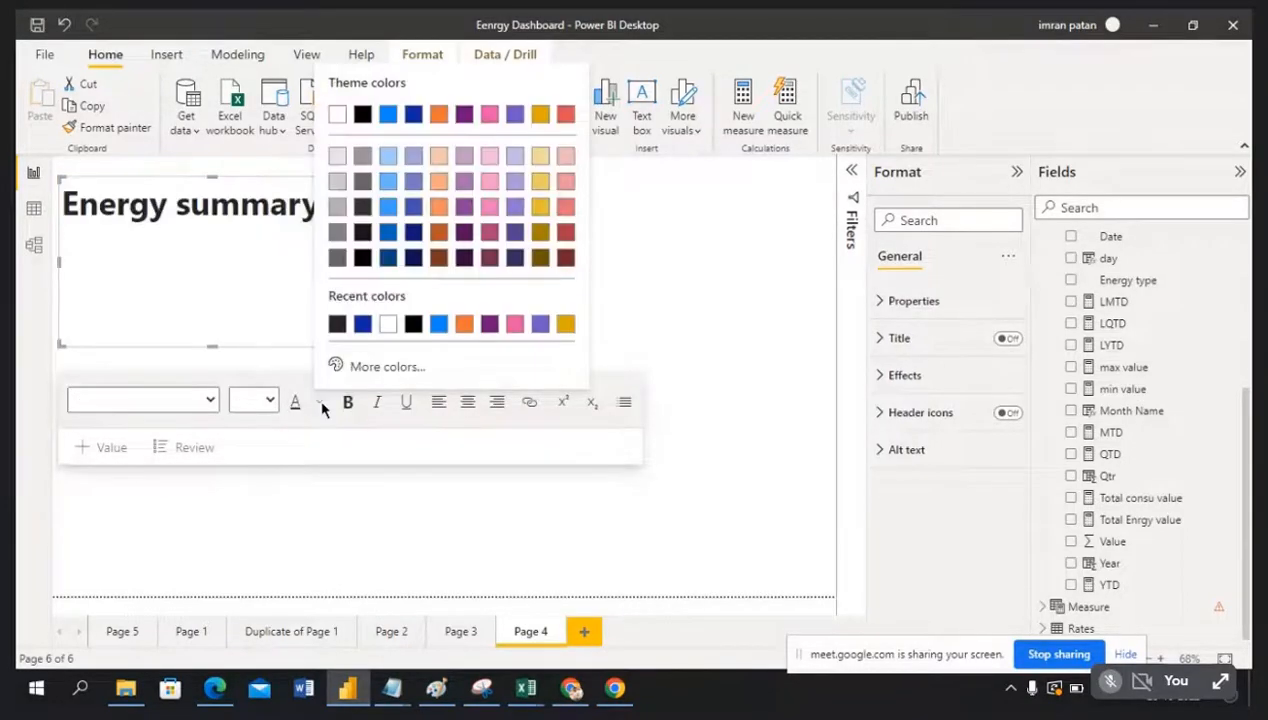
pyautogui.click(361, 325)
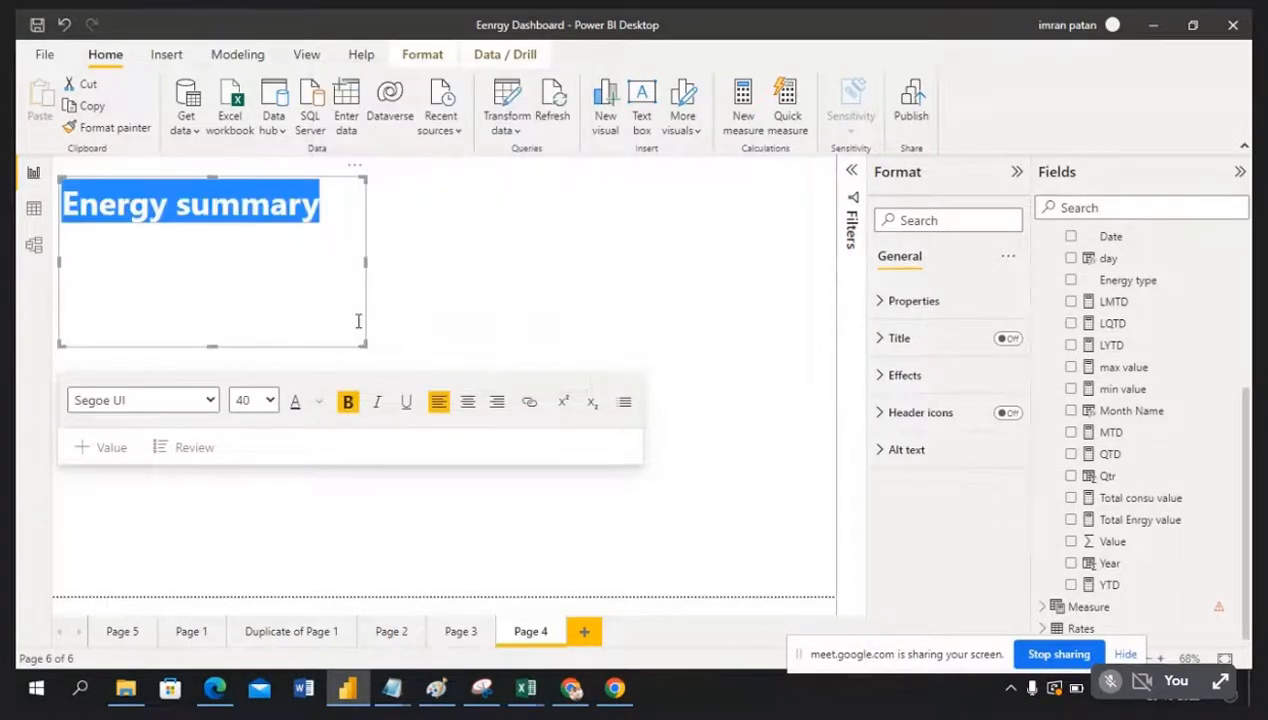
pyautogui.moveTo(212, 347); pyautogui.dragTo(200, 238)
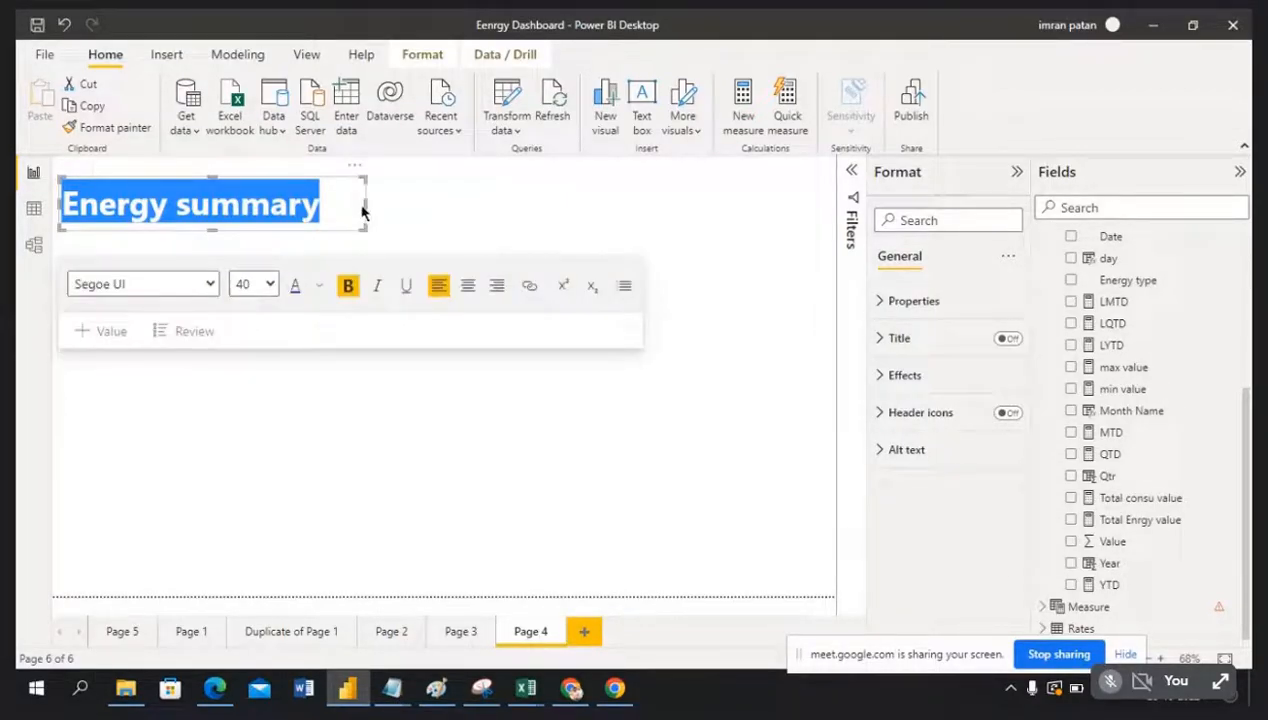
pyautogui.click(409, 211)
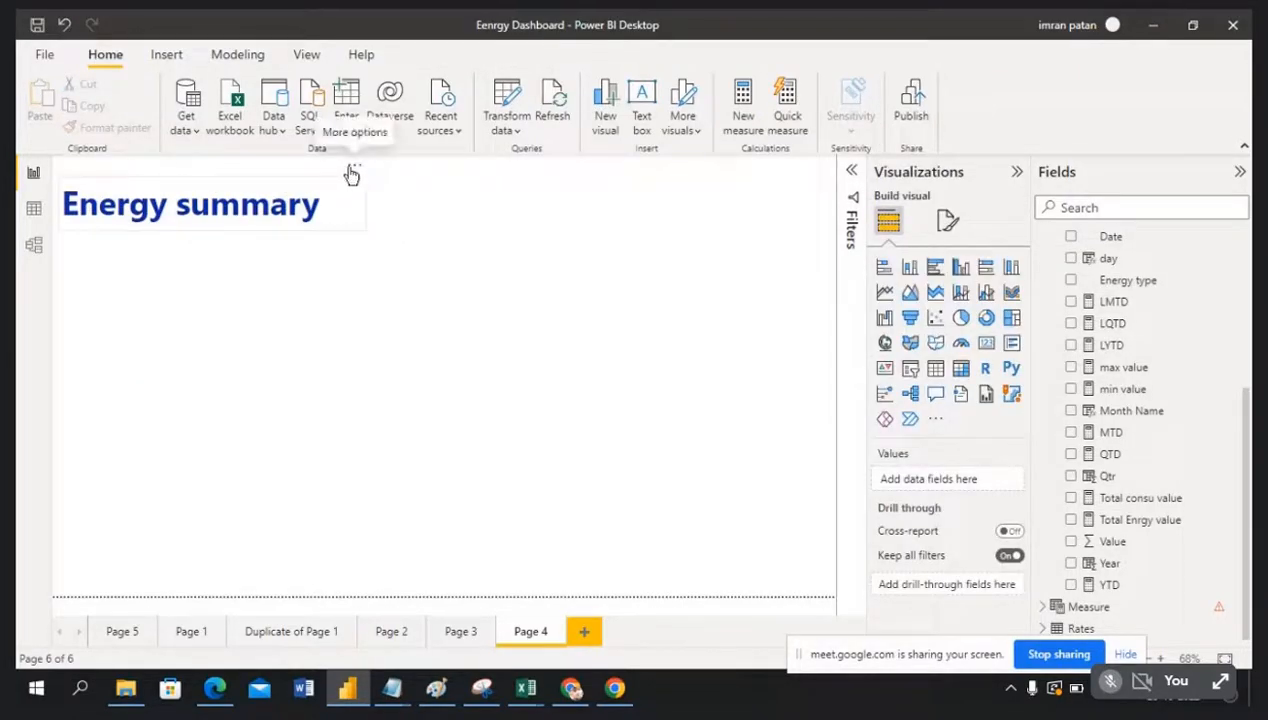
# Step: Move the Energy summary title down slightly and try a new text box with dark orange colour
pyautogui.moveTo(354, 166); pyautogui.dragTo(350, 205)
pyautogui.click(402, 190)
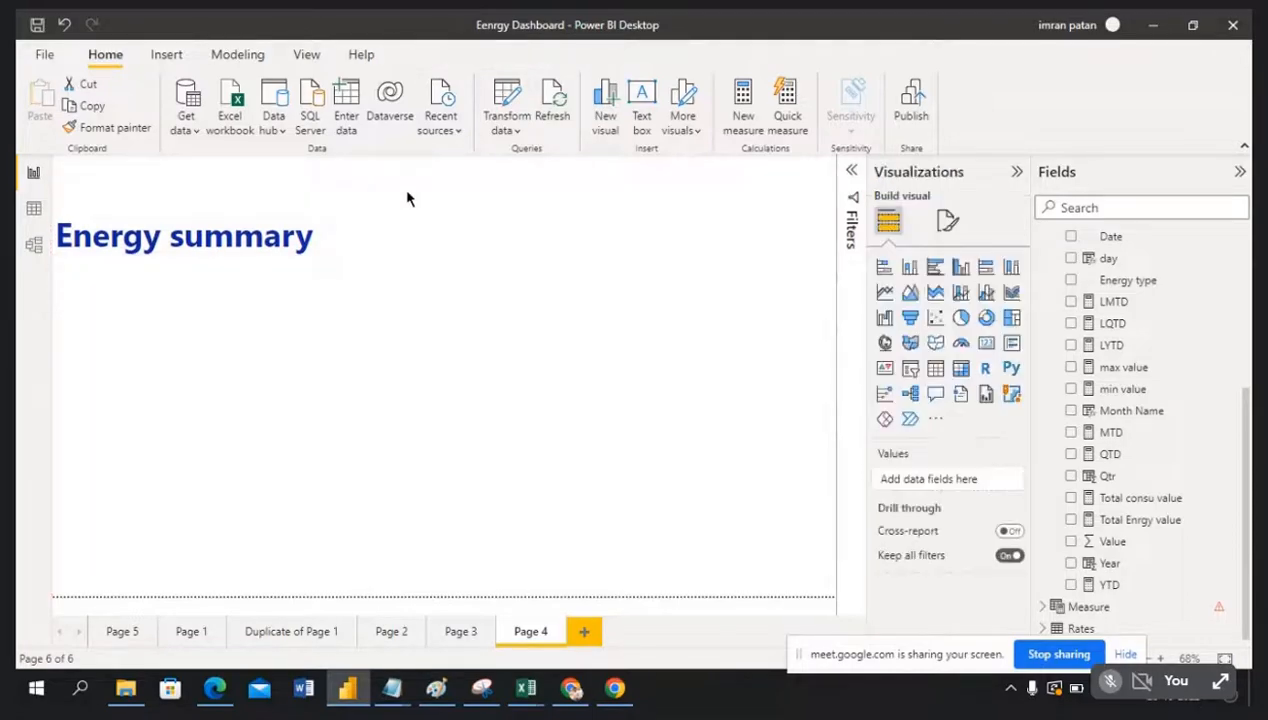
pyautogui.click(645, 103)
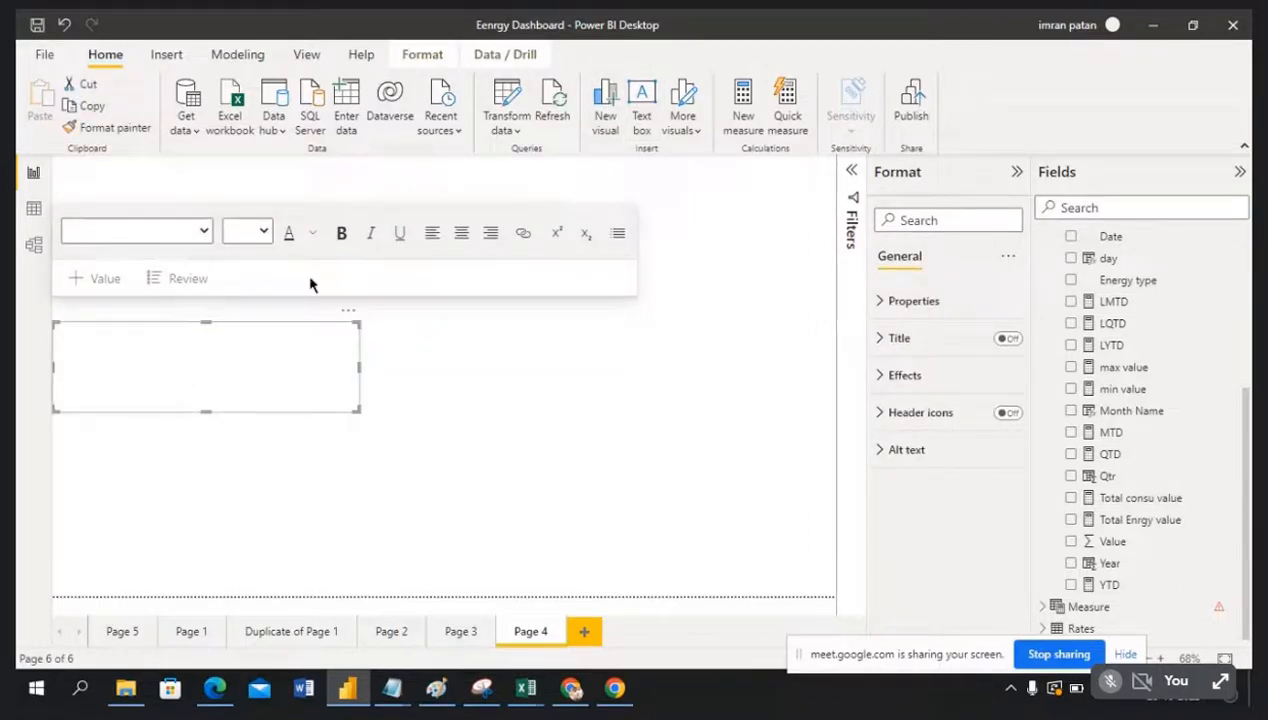
pyautogui.click(313, 234)
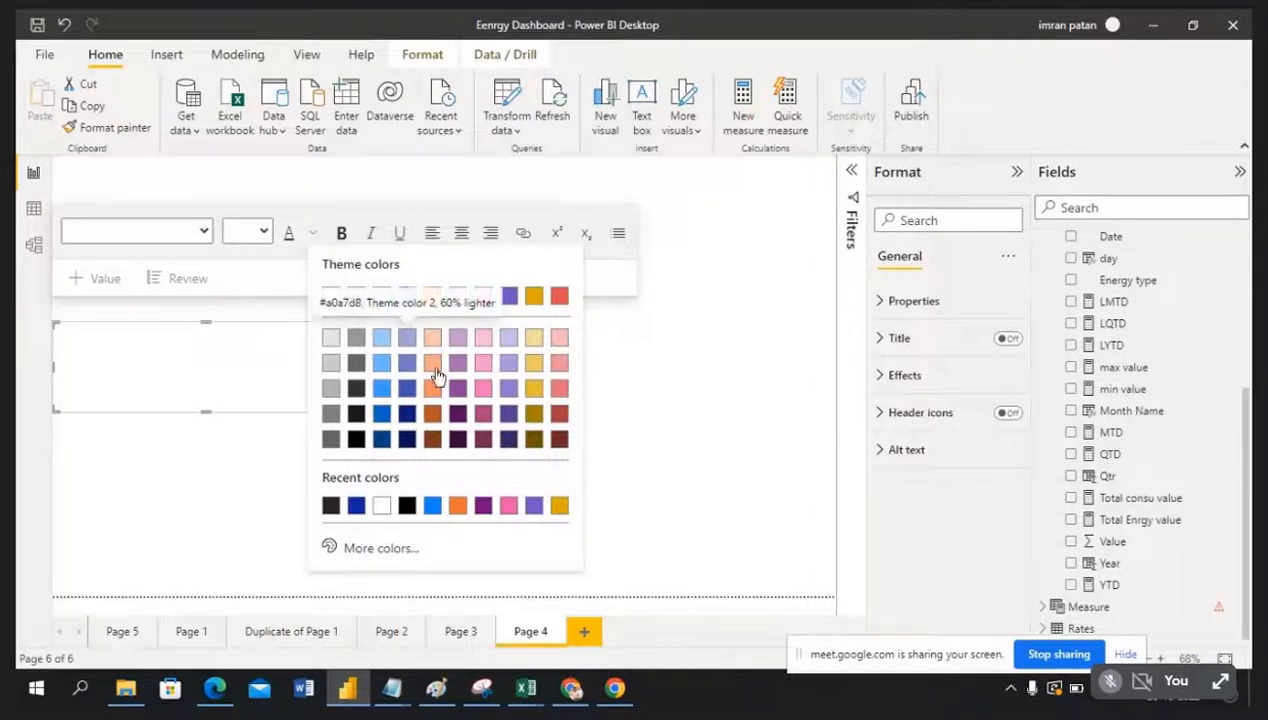
pyautogui.click(439, 415)
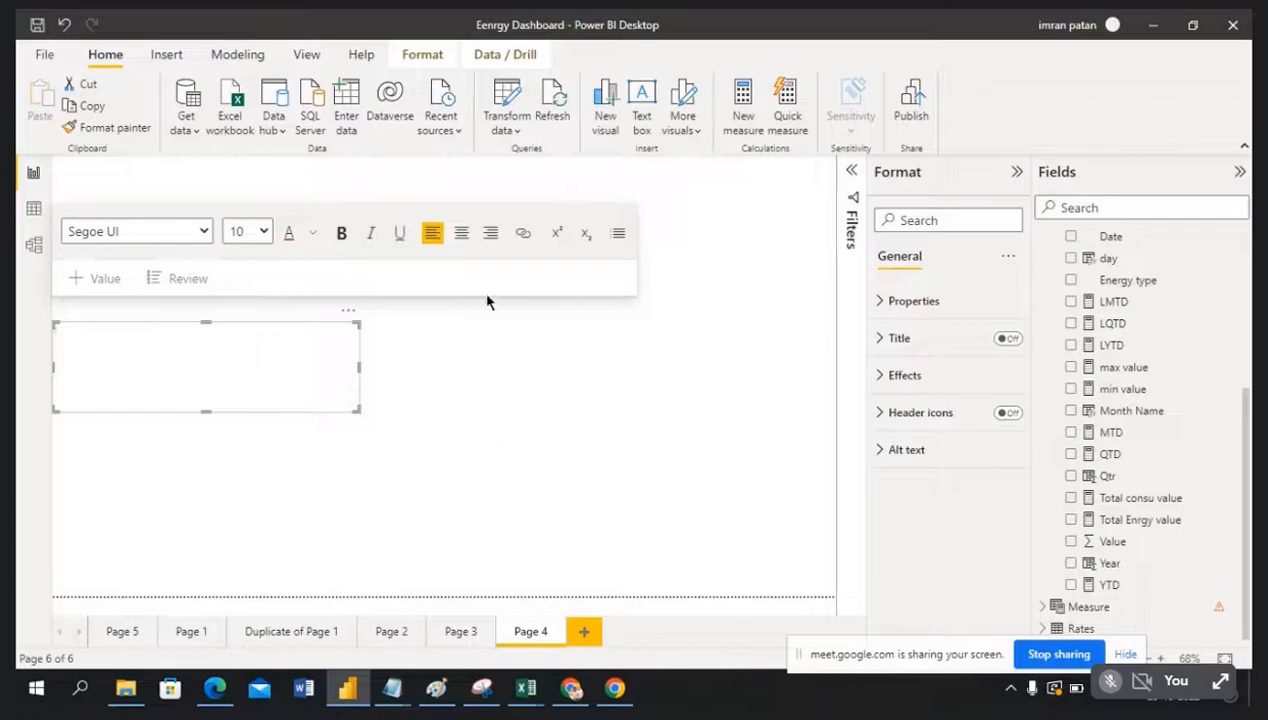
pyautogui.click(563, 413)
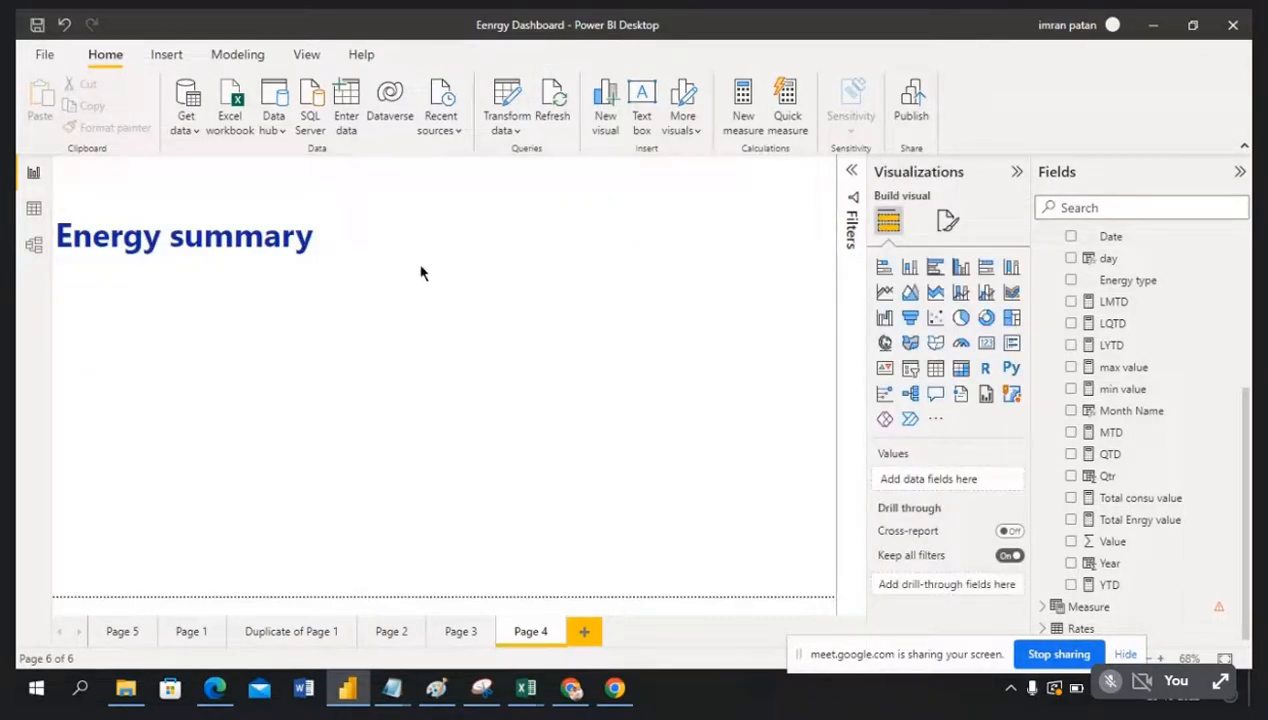
# Step: Add another empty text box, then click away so it is discarded
pyautogui.click(348, 204)
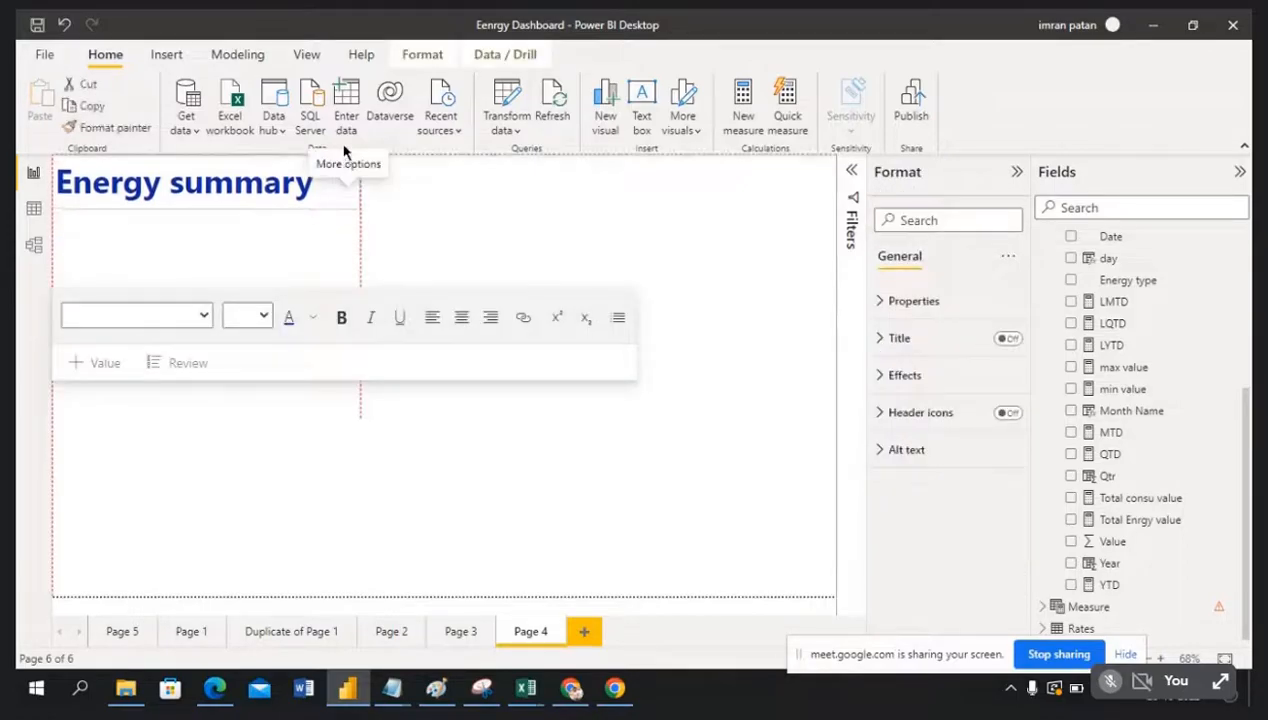
pyautogui.click(498, 208)
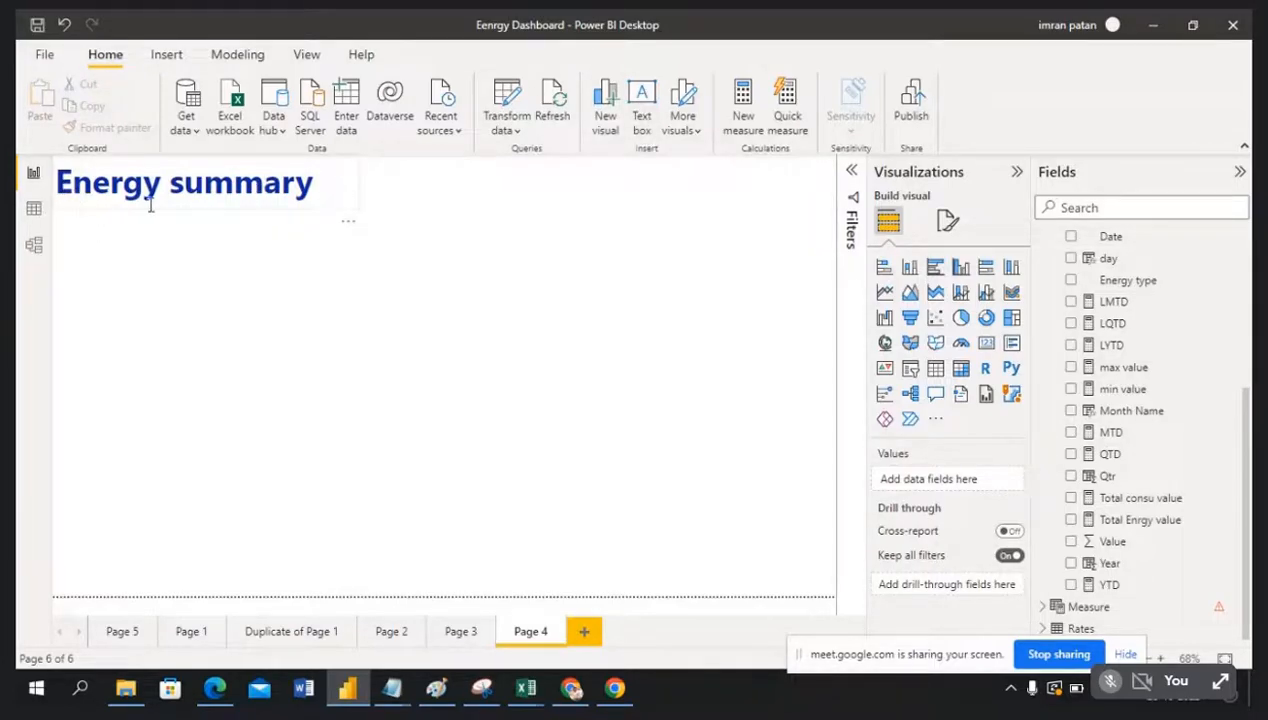
pyautogui.click(645, 127)
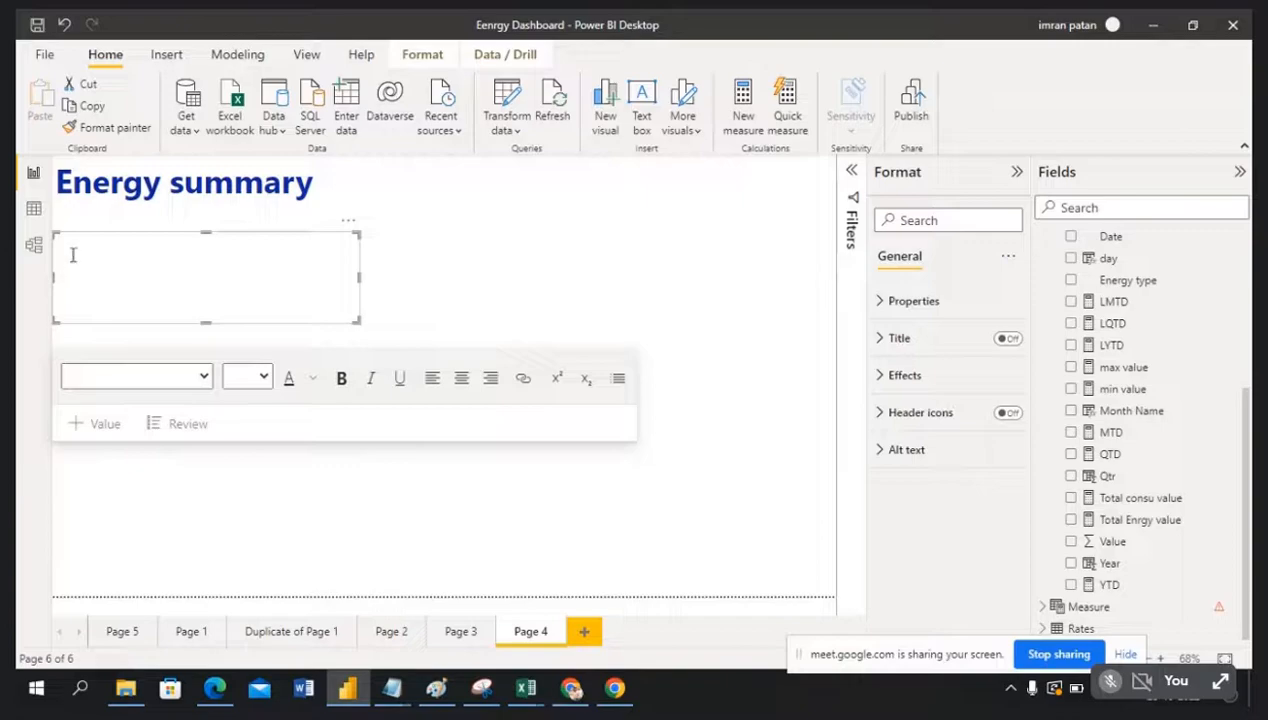
pyautogui.click(72, 255)
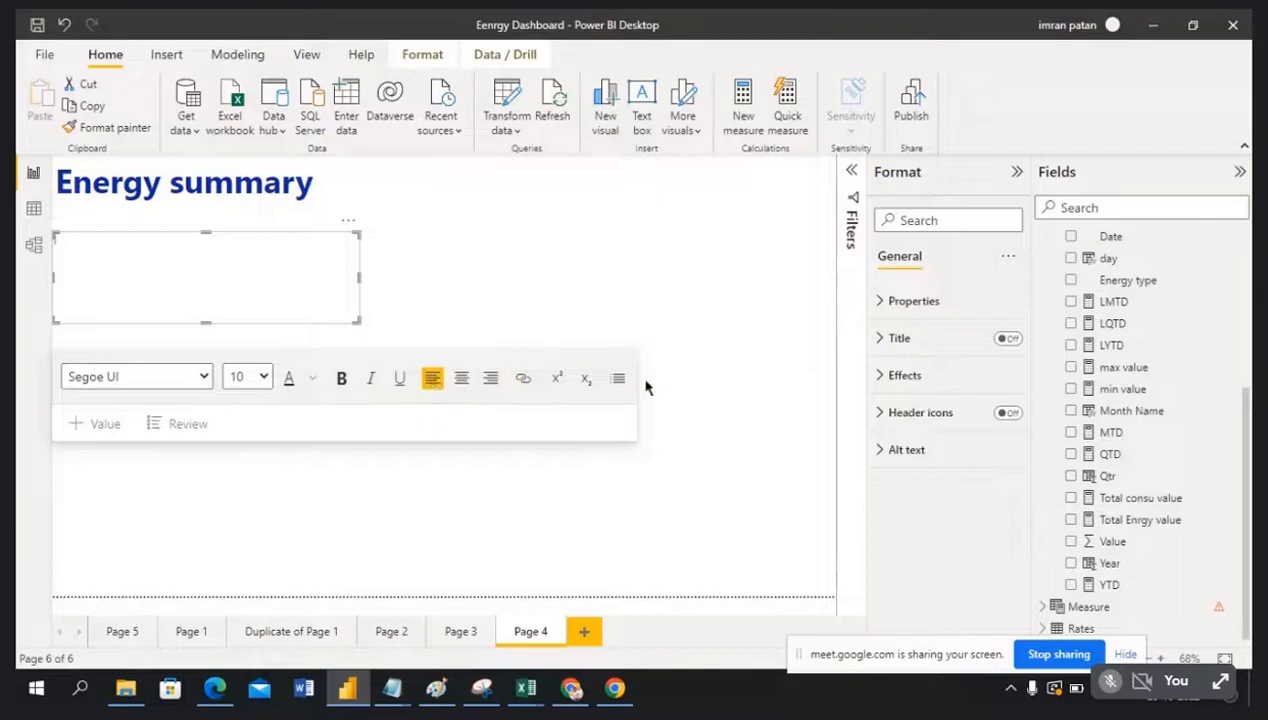
pyautogui.click(567, 272)
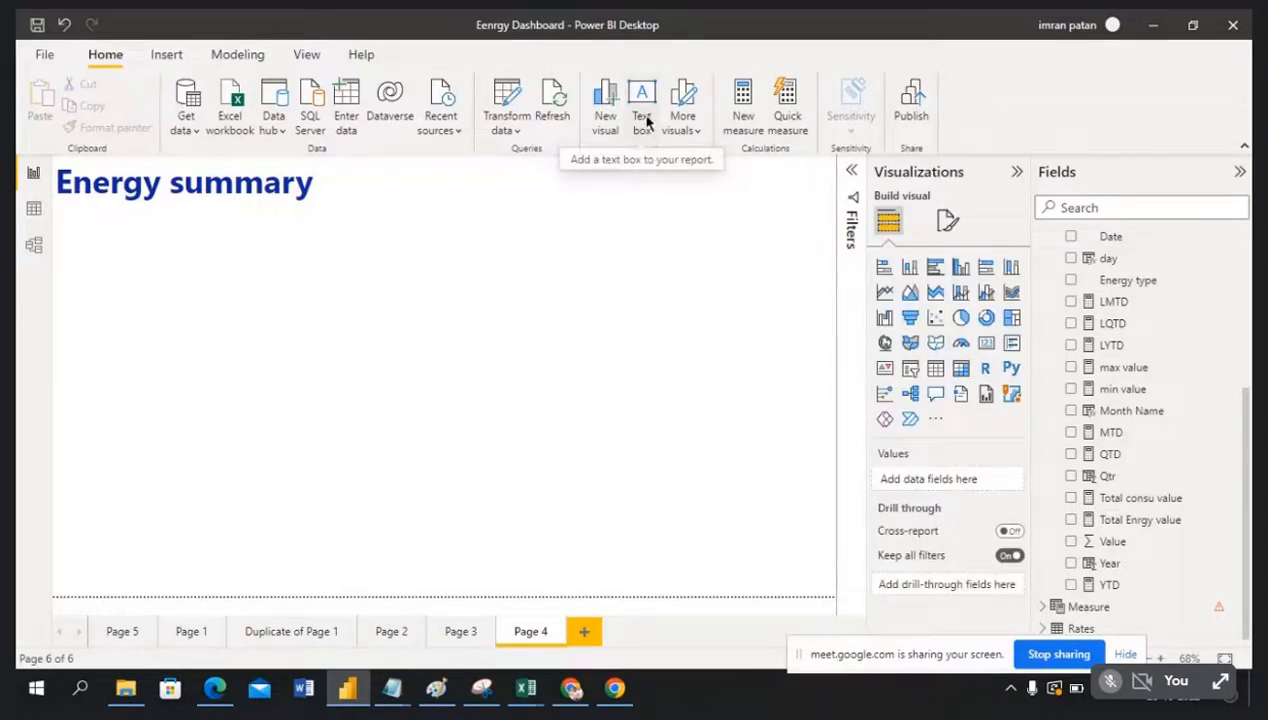
# Step: Open the More visuals dropdown on the Home ribbon
pyautogui.click(696, 133)
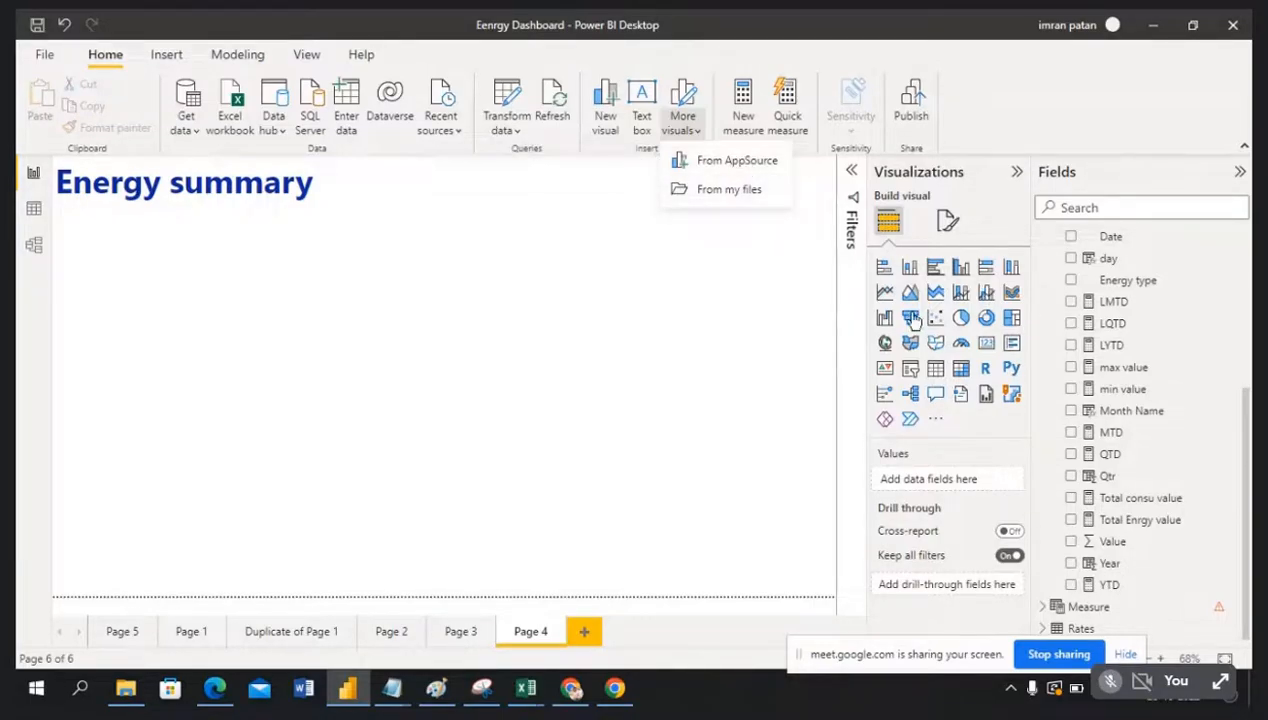
# Step: Open the AppSource visuals gallery and browse through the available visuals
pyautogui.click(735, 163)
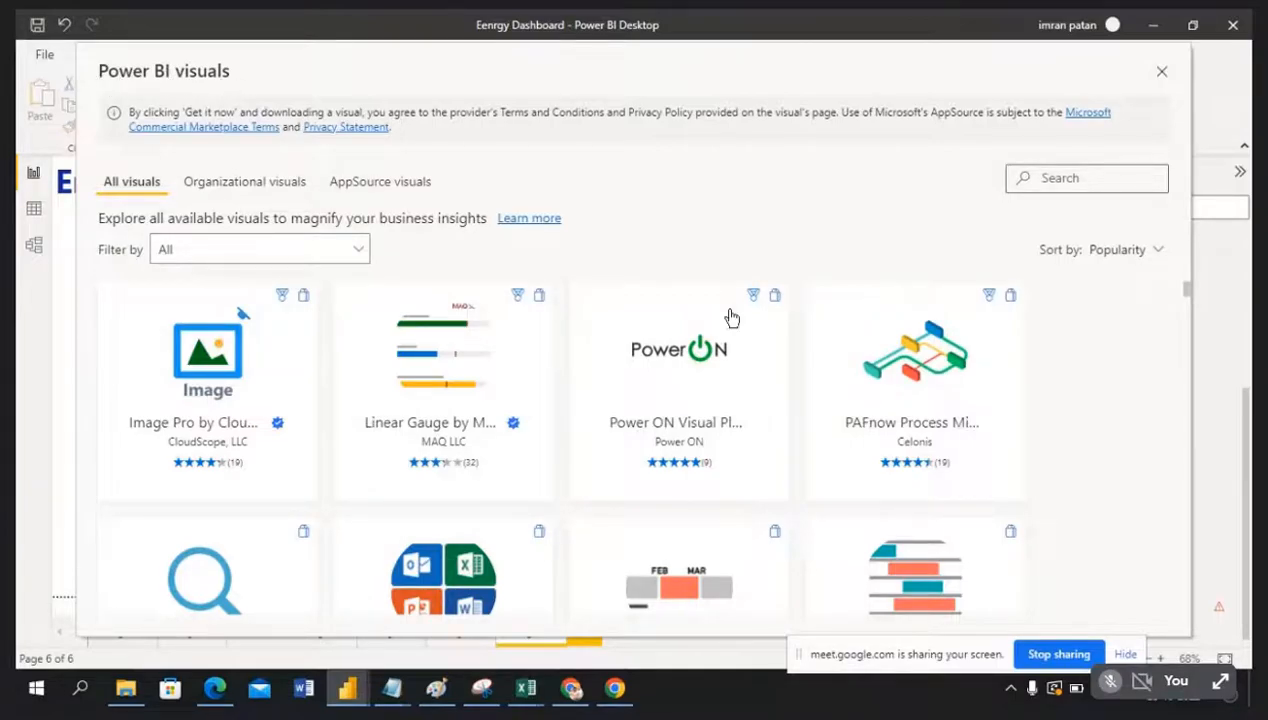
pyautogui.scroll(-2, 808, 555)
pyautogui.scroll(-4, 808, 555)
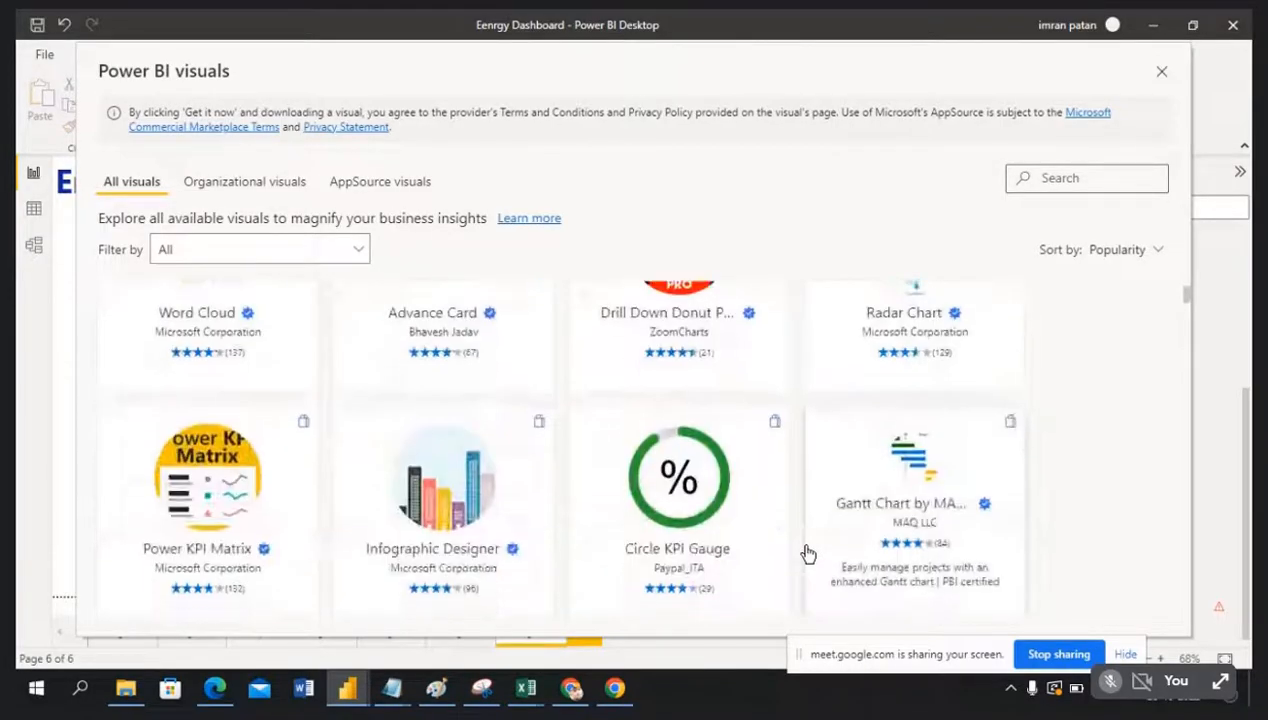
pyautogui.scroll(-6, 808, 555)
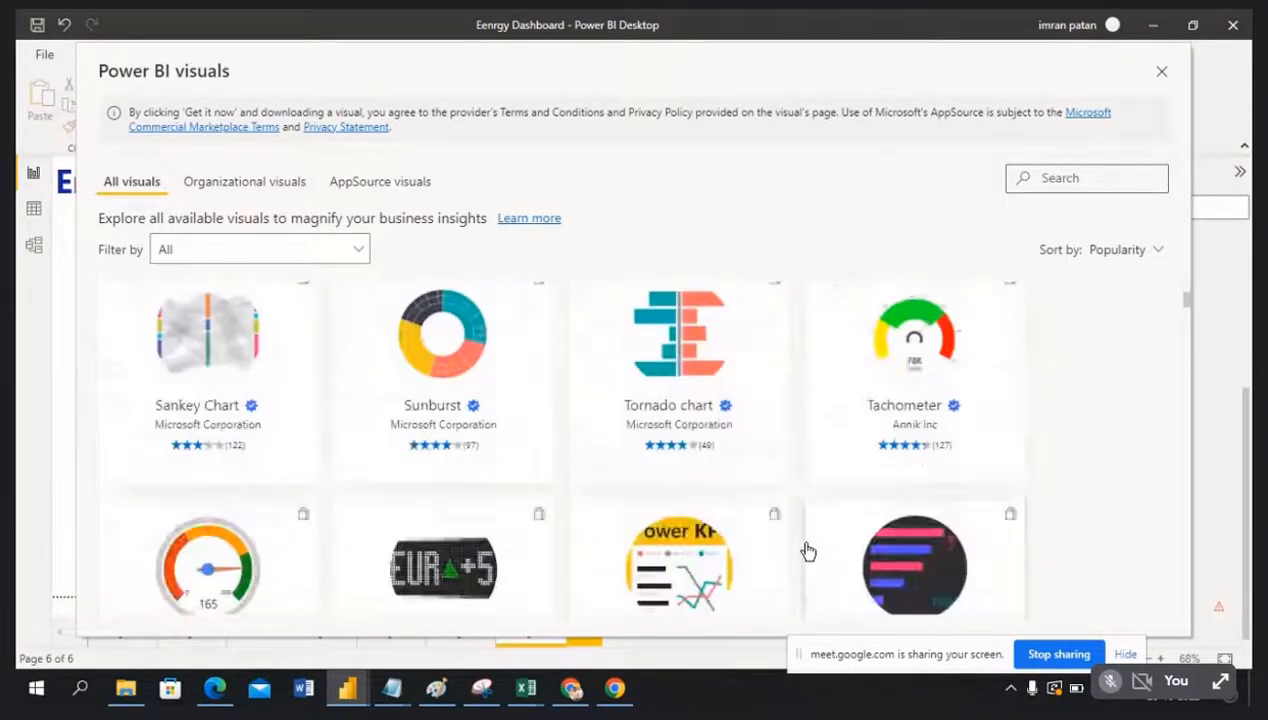
pyautogui.scroll(-3, 808, 552)
pyautogui.scroll(-4, 808, 552)
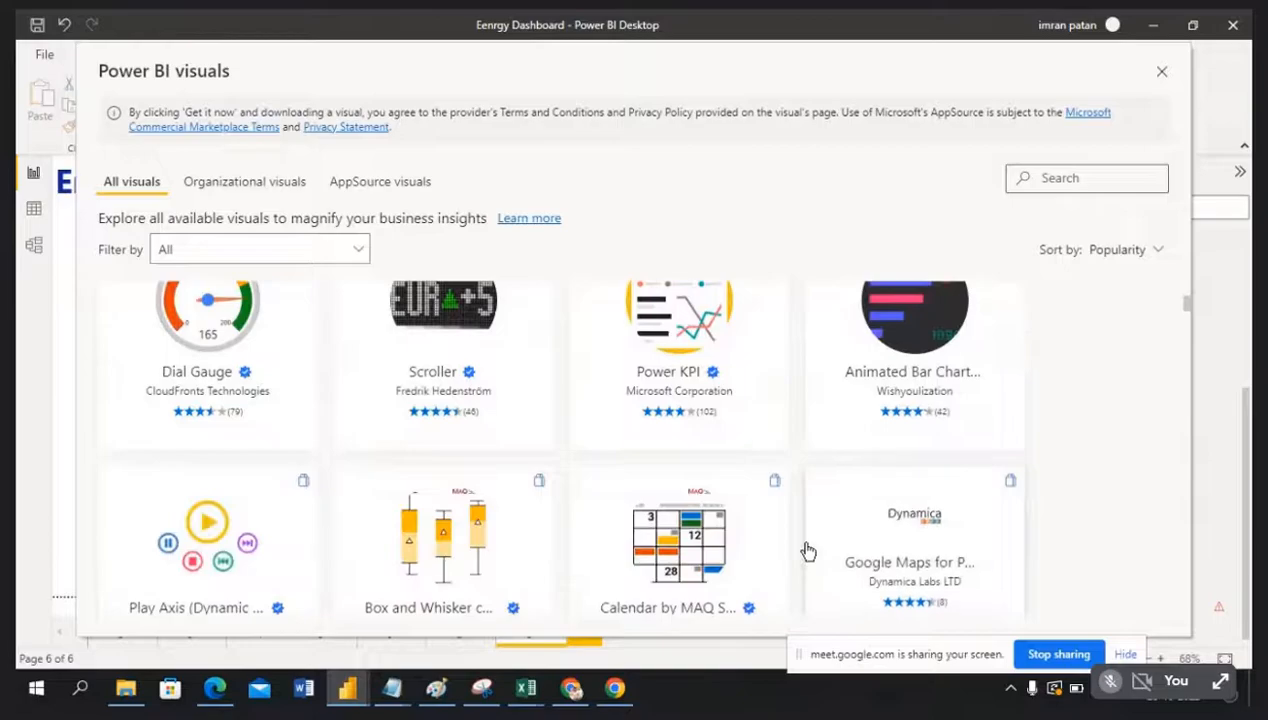
pyautogui.scroll(-3, 808, 552)
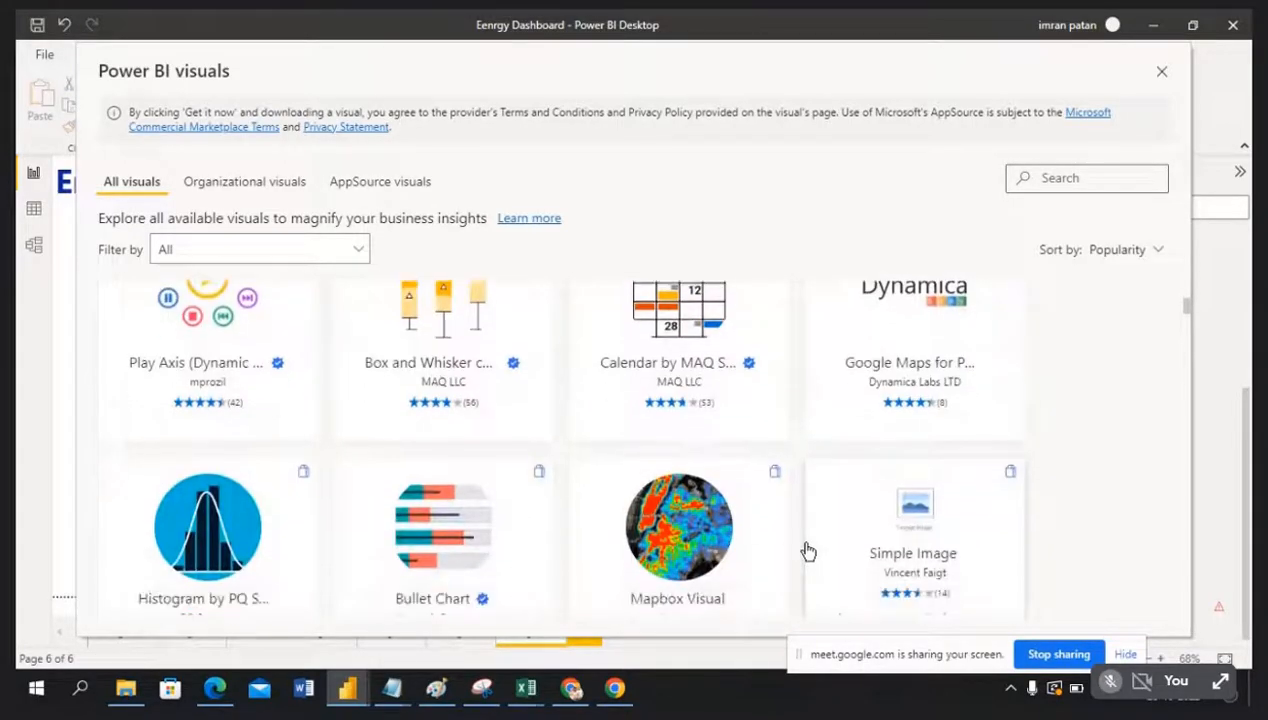
pyautogui.scroll(10, 808, 552)
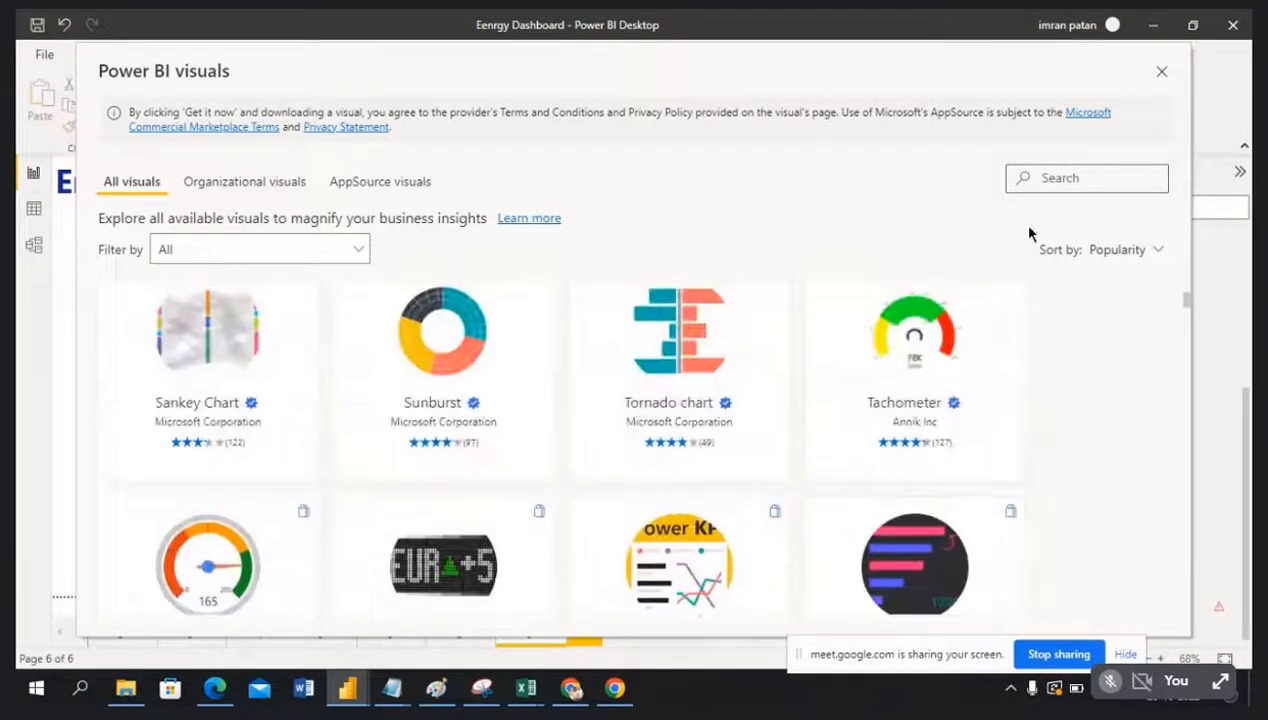
# Step: Search the visuals gallery for 'ar' and look through the results
pyautogui.click(1063, 183)
pyautogui.write('ar')
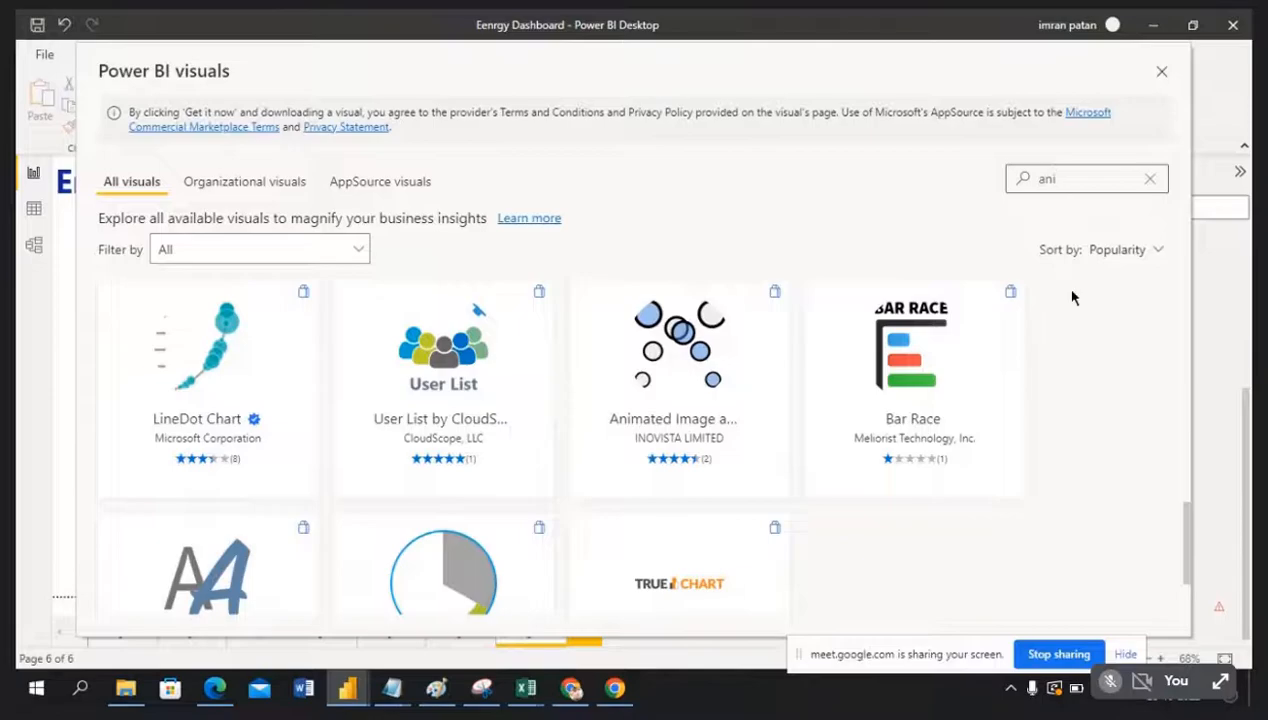
pyautogui.scroll(-2, 1033, 419)
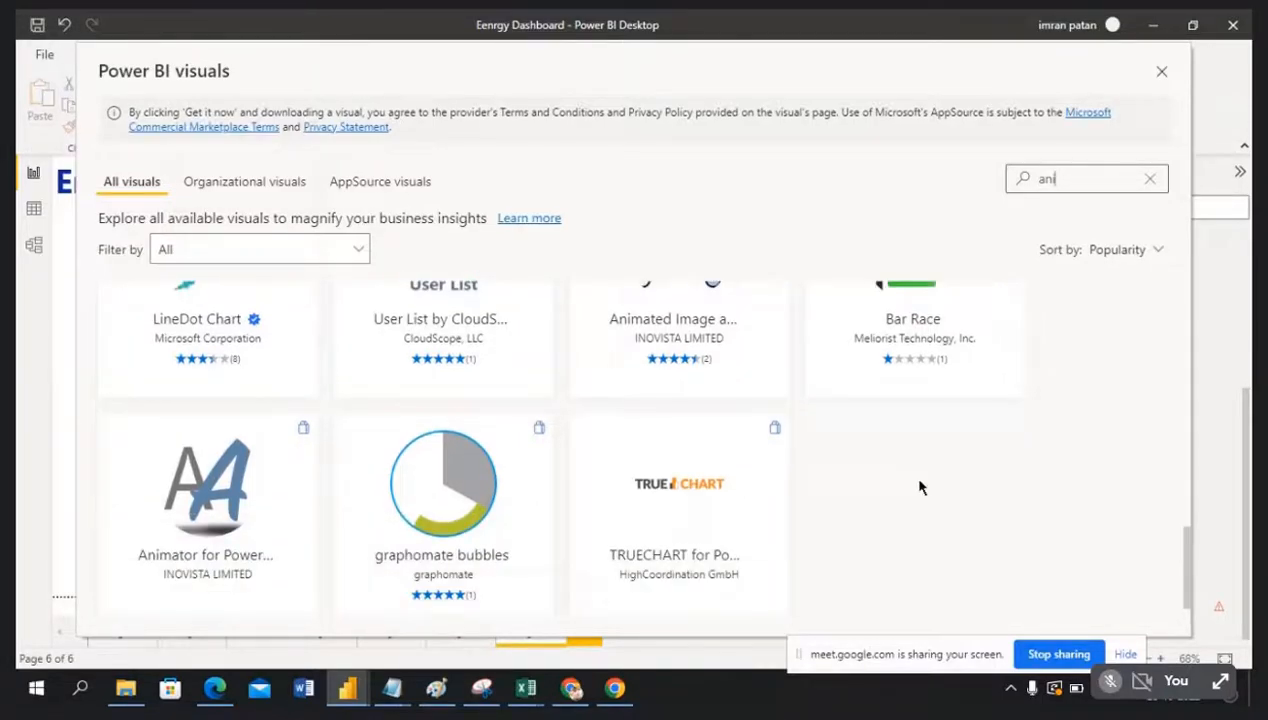
pyautogui.scroll(-1, 921, 487)
pyautogui.scroll(6, 921, 487)
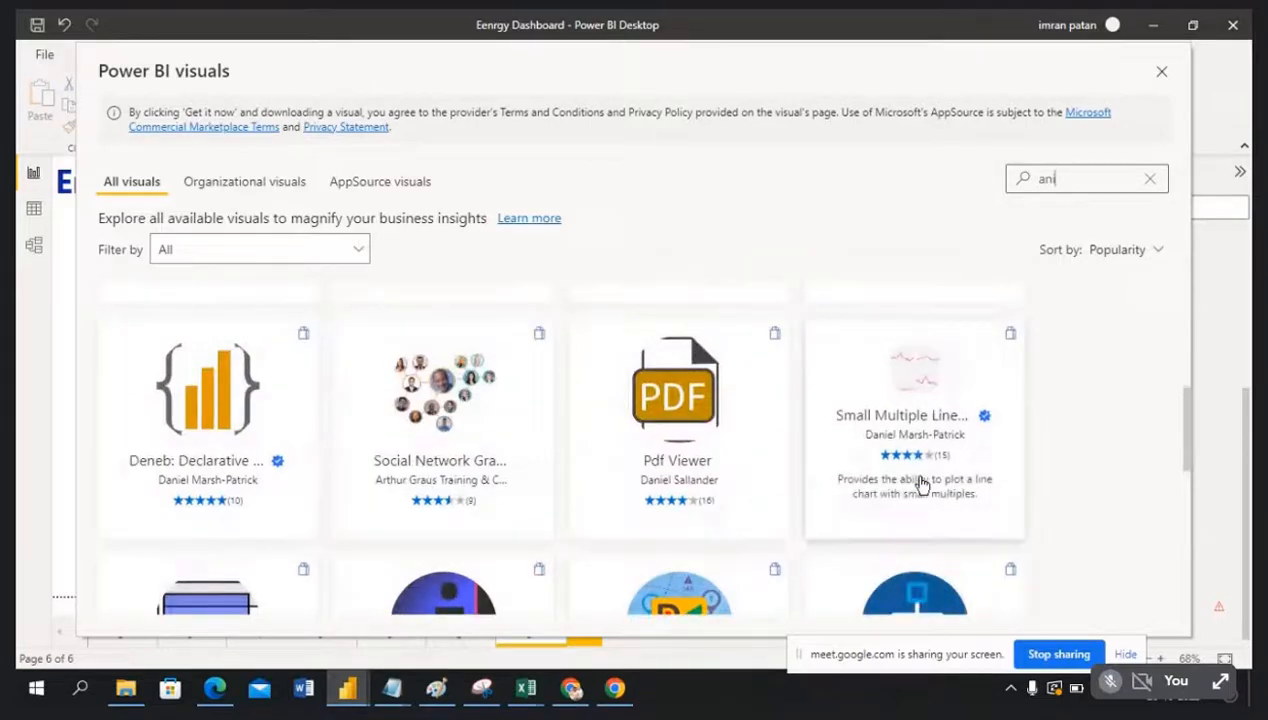
pyautogui.scroll(3, 921, 485)
pyautogui.scroll(3, 921, 483)
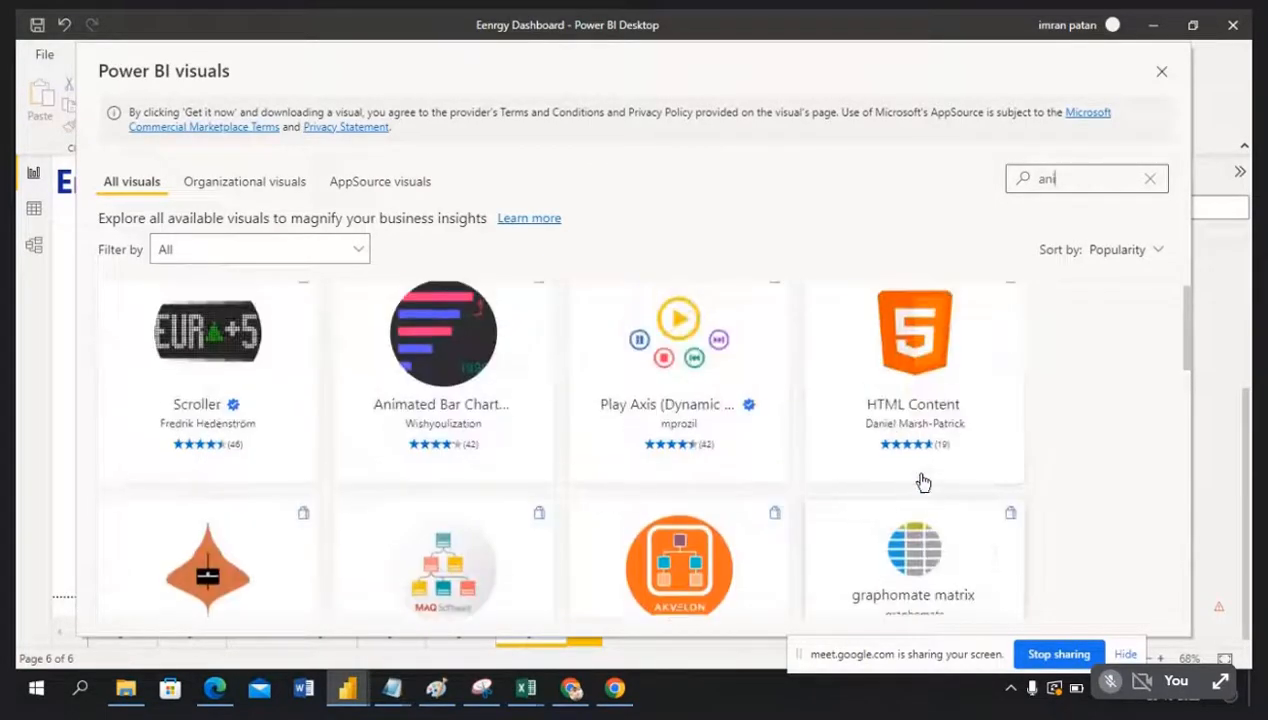
# Step: Clear the search and filter the gallery by 'ani' to find Animated Bar Chart Race
pyautogui.click(1148, 178)
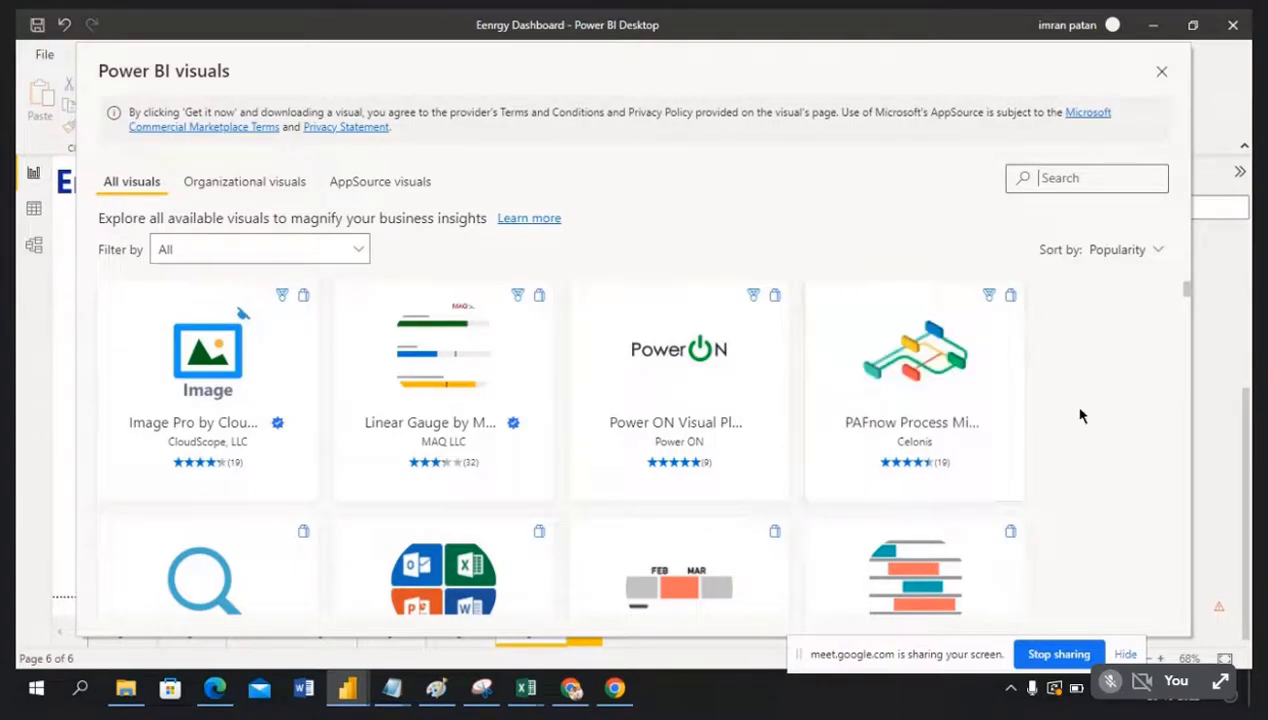
pyautogui.scroll(-1, 1080, 415)
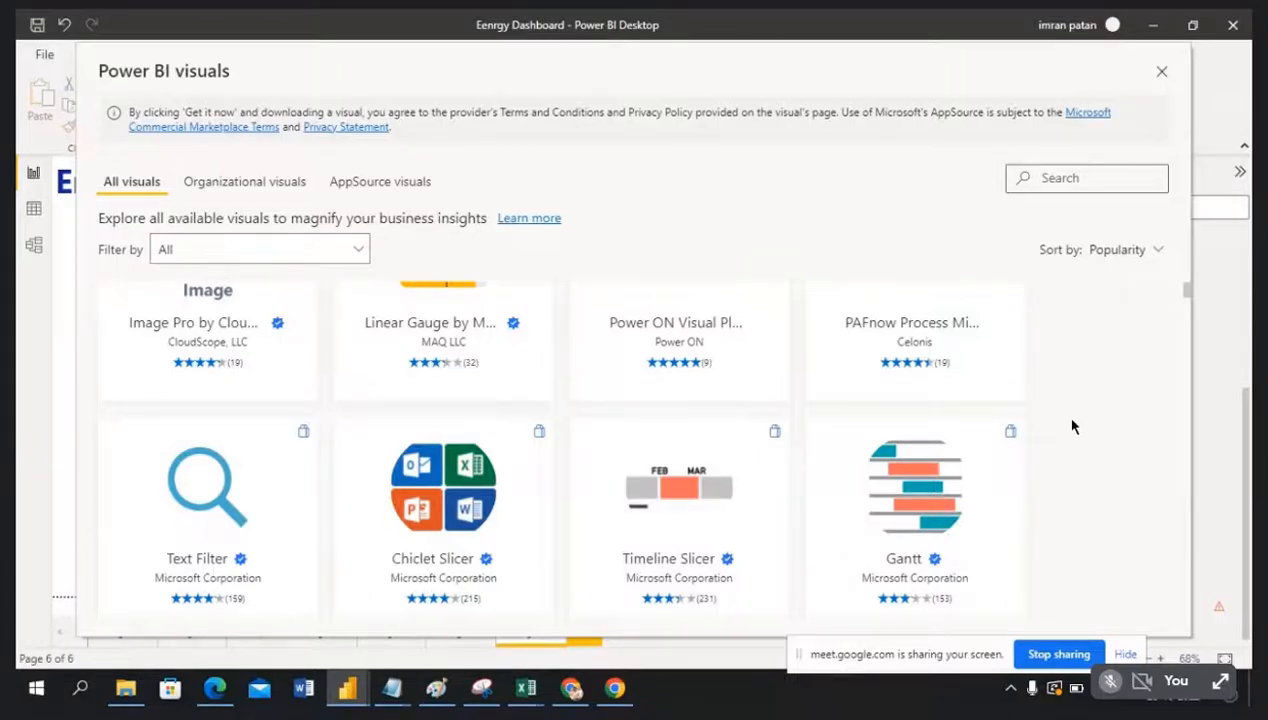
pyautogui.scroll(-3, 1072, 427)
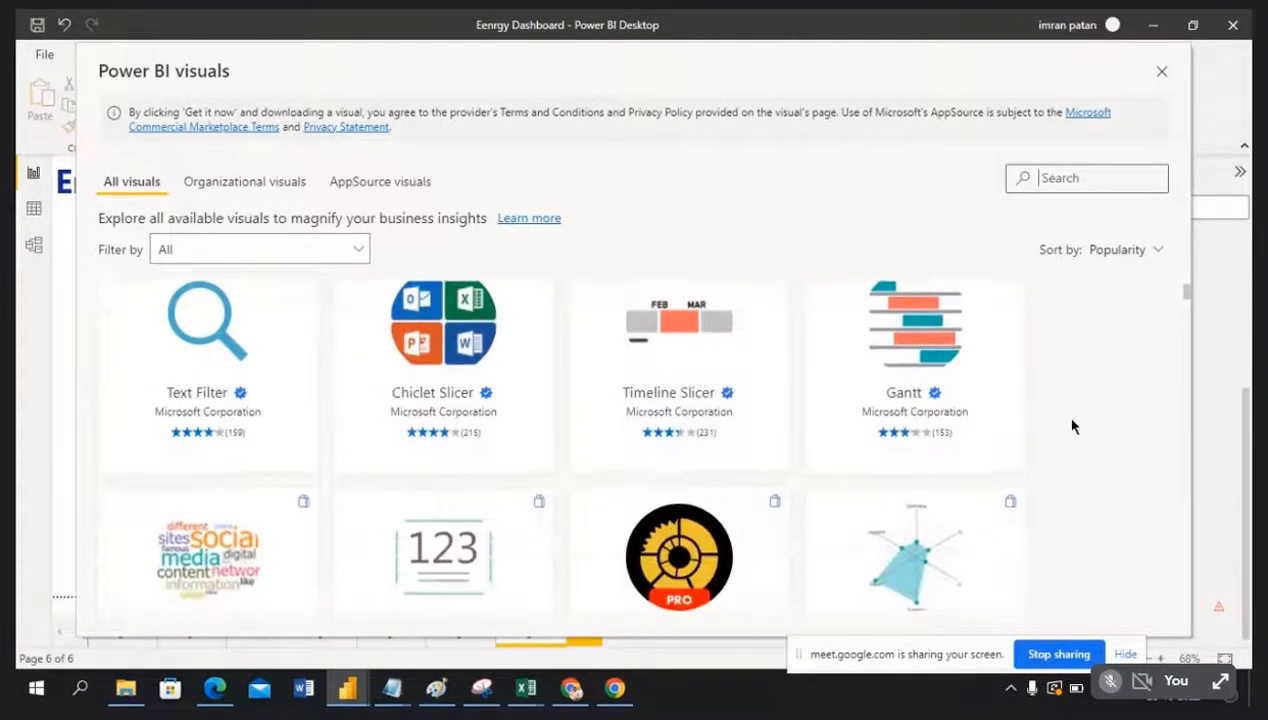
pyautogui.scroll(-3, 1072, 427)
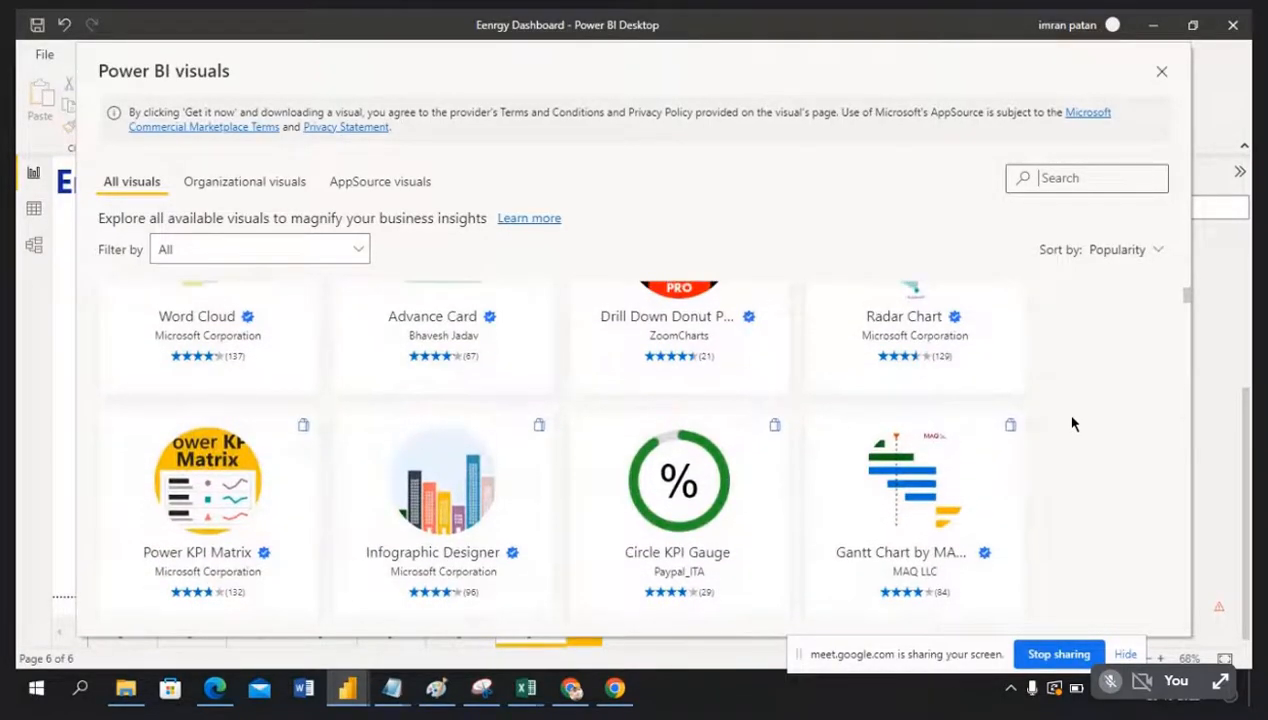
pyautogui.scroll(1, 1070, 422)
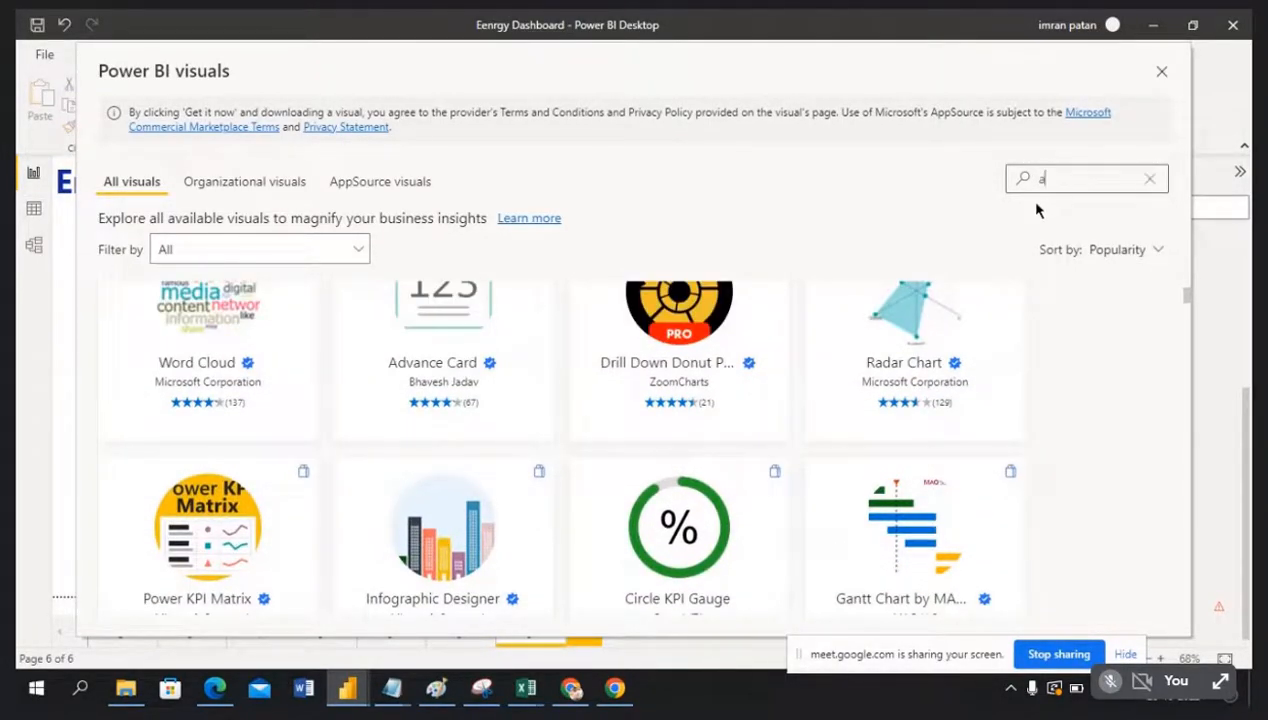
pyautogui.write('ni')
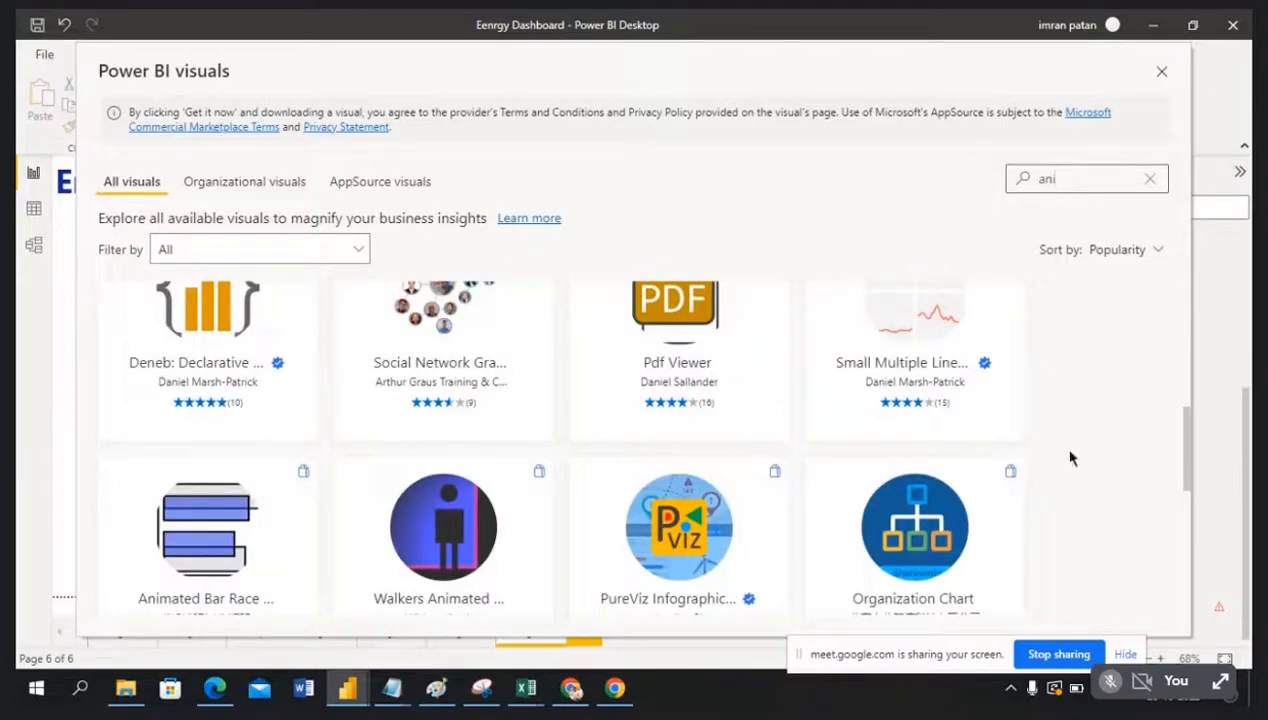
pyautogui.scroll(3, 1088, 493)
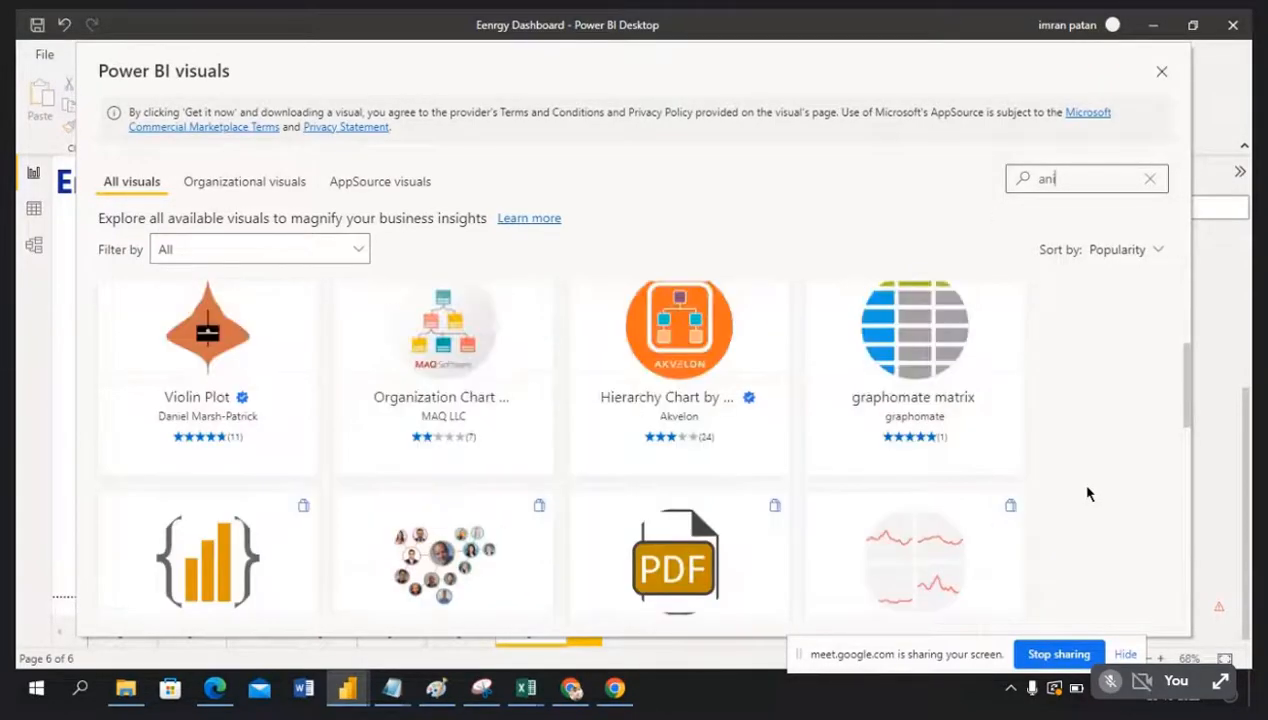
pyautogui.scroll(3, 1088, 493)
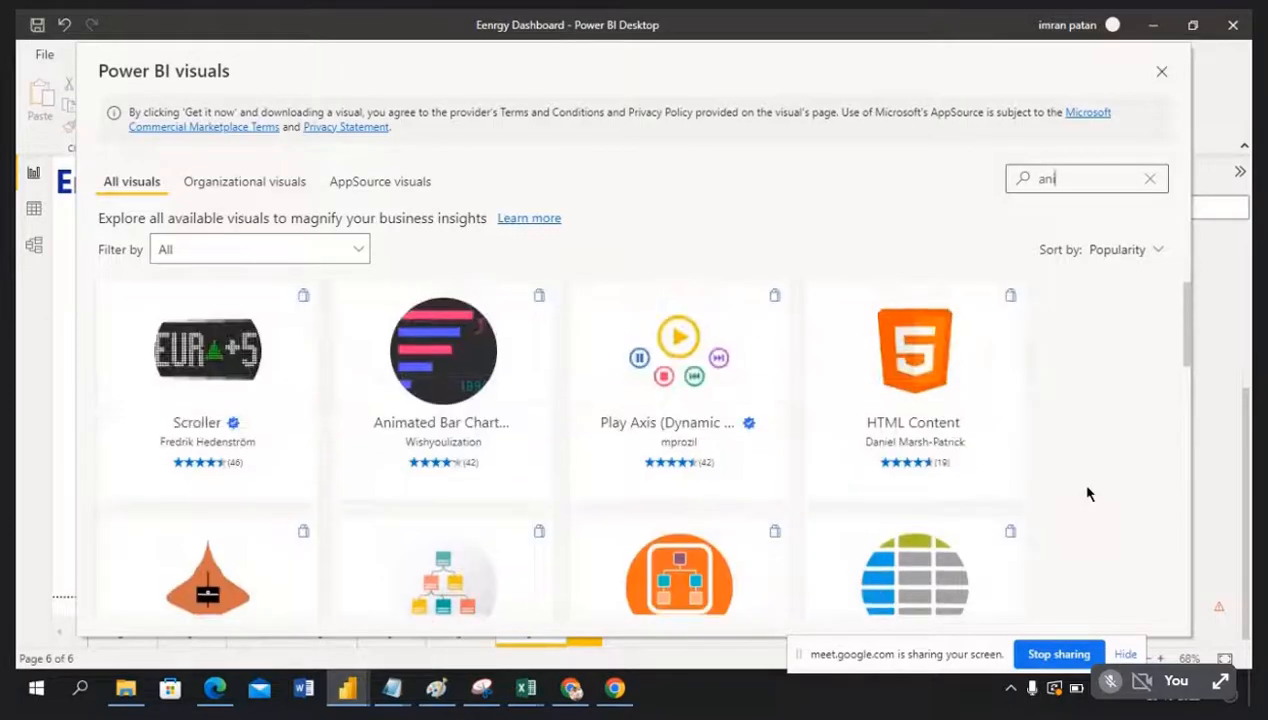
pyautogui.moveTo(473, 370)
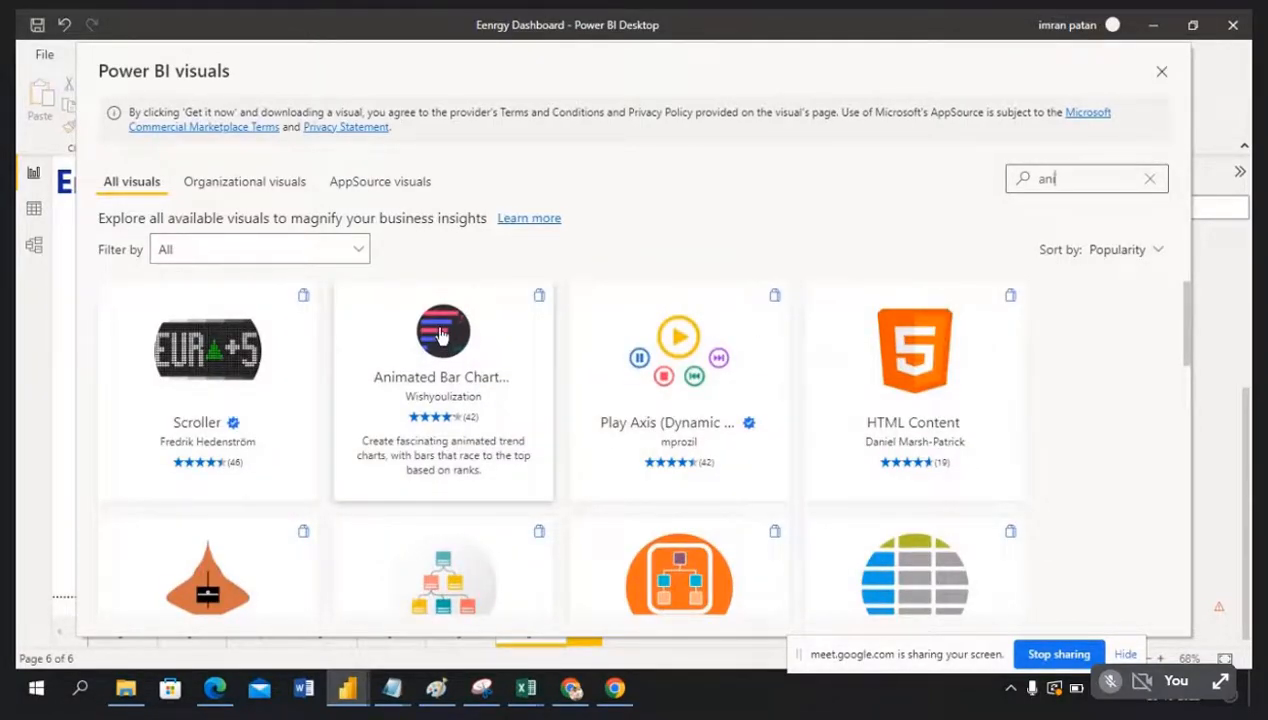
# Step: Import the Animated Bar Chart Race visual from its details page
pyautogui.click(441, 335)
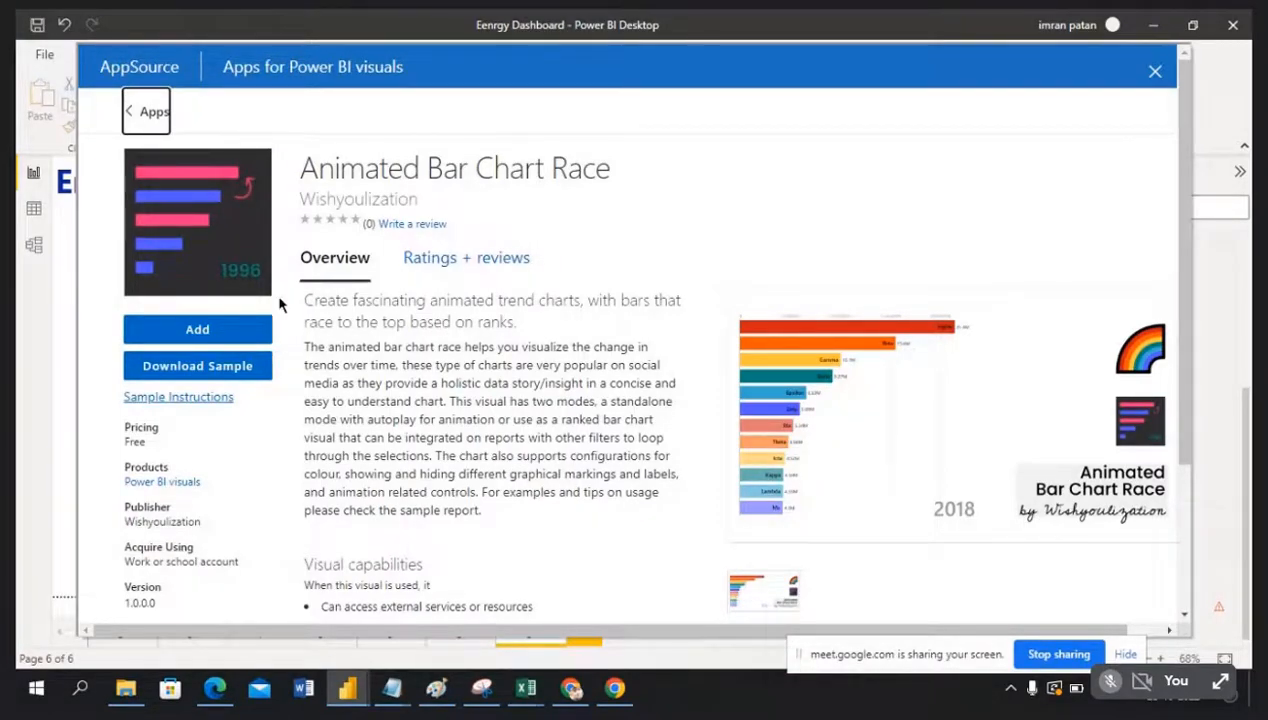
pyautogui.click(195, 330)
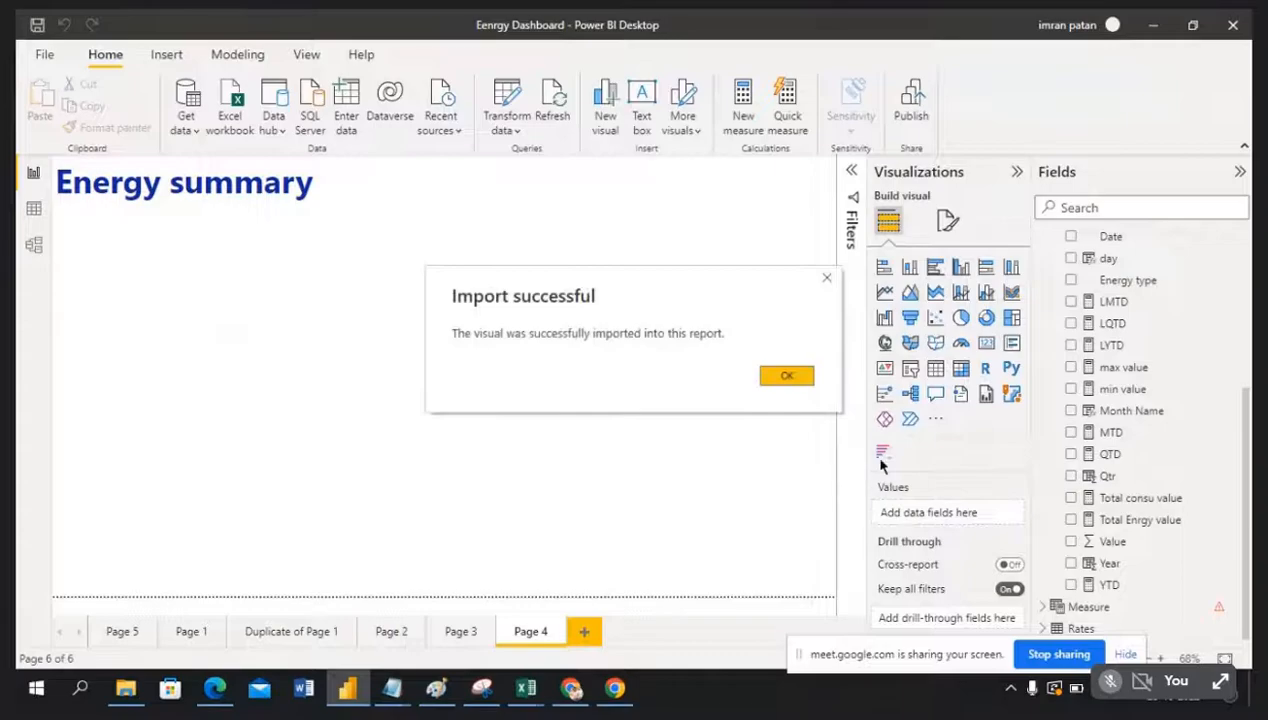
# Step: Place an empty Animated Bar Chart Race visual on Page 4, left under the title
pyautogui.click(788, 376)
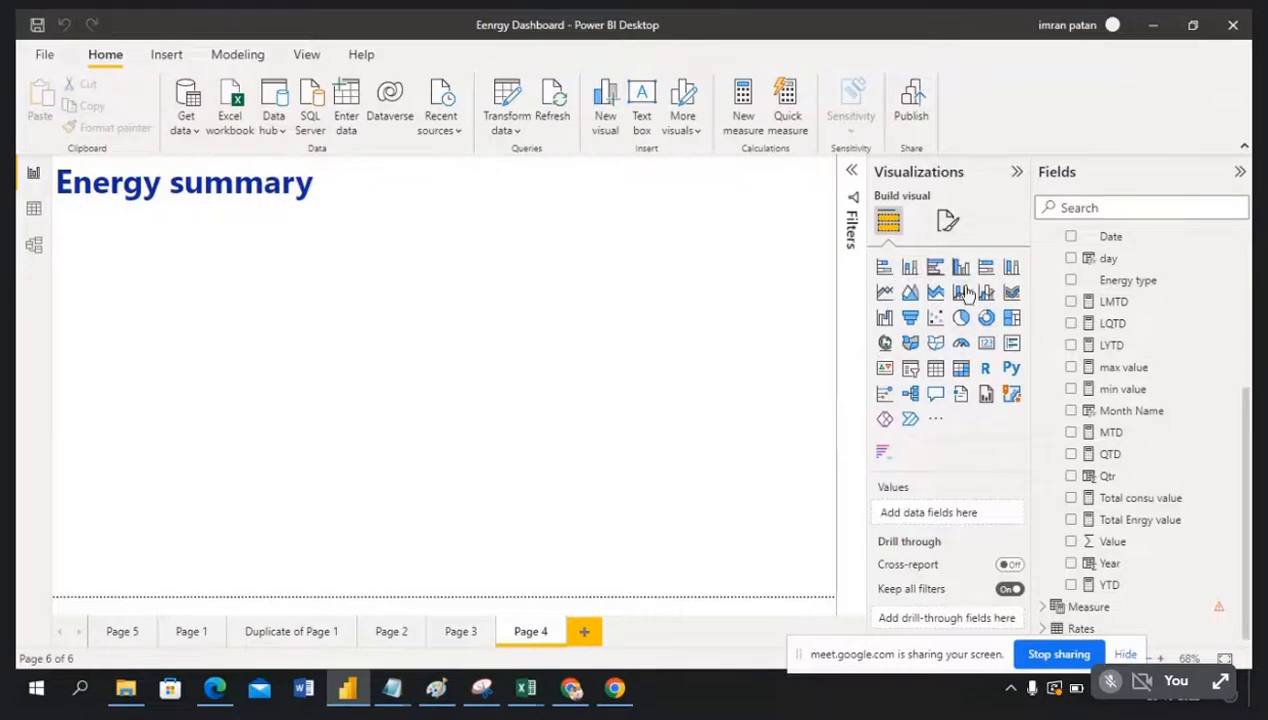
pyautogui.click(884, 455)
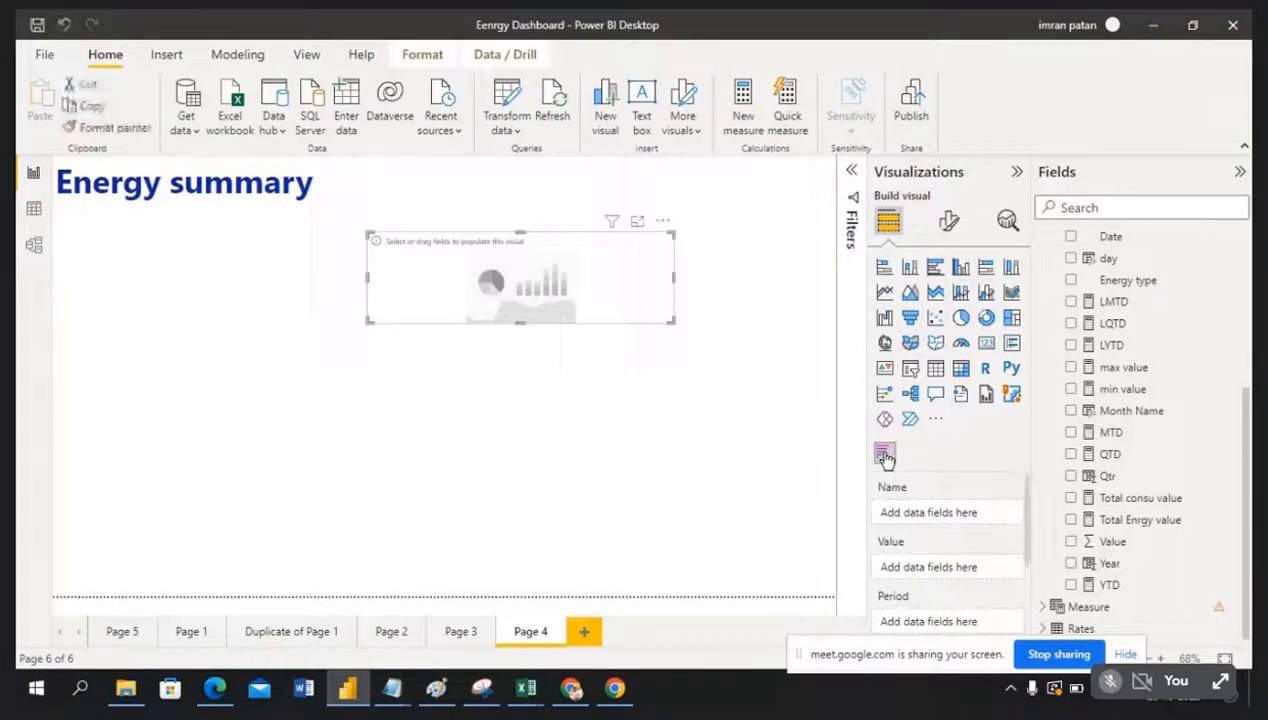
pyautogui.click(936, 420)
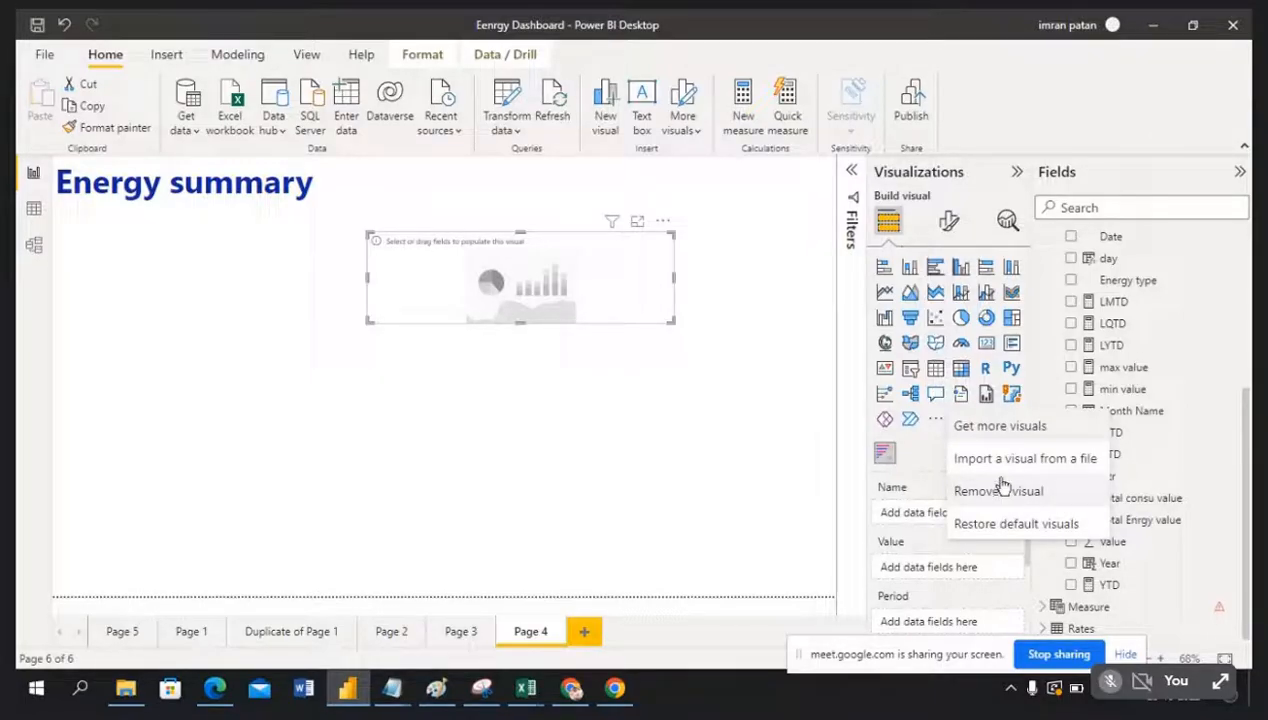
pyautogui.click(765, 373)
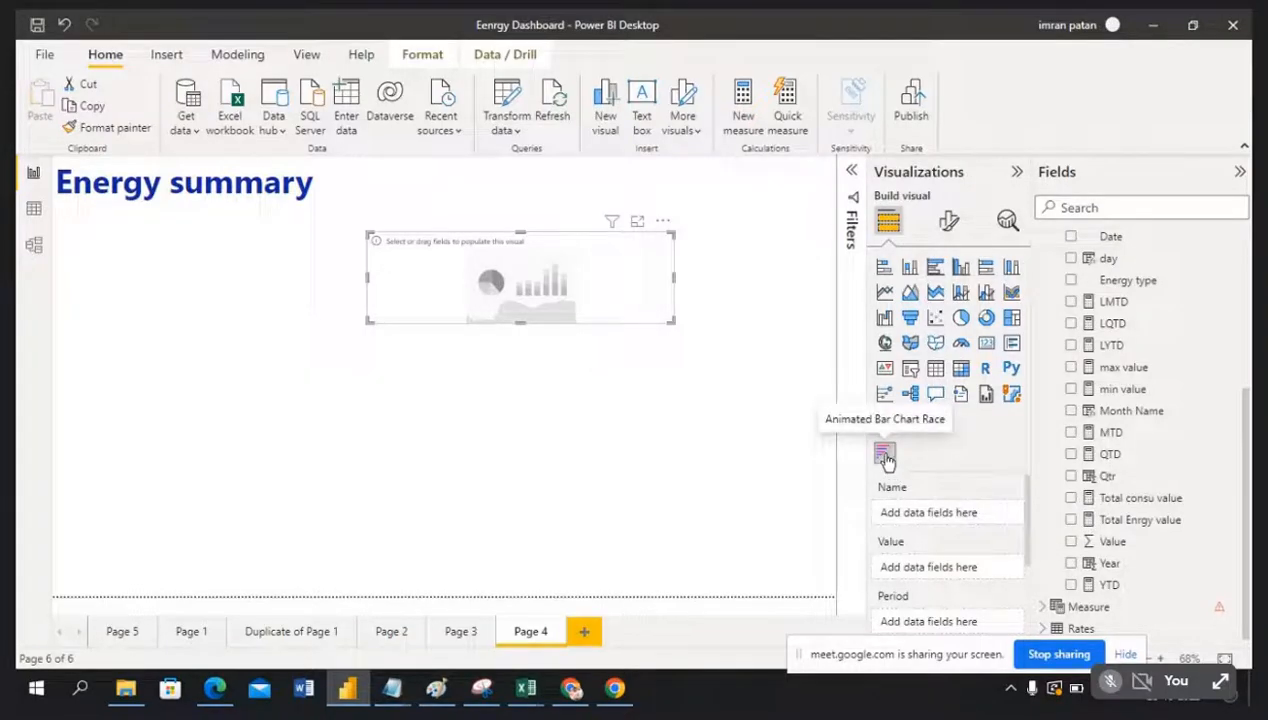
pyautogui.moveTo(577, 251); pyautogui.dragTo(256, 242)
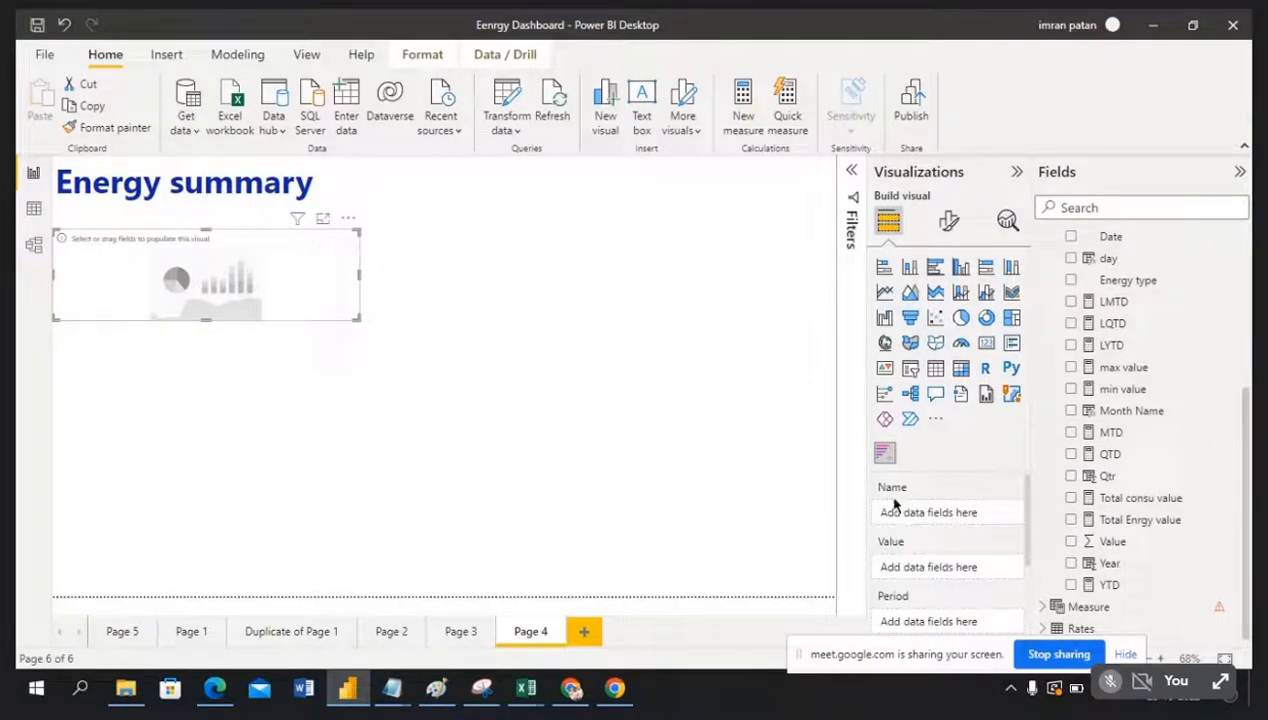
pyautogui.scroll(-1, 965, 555)
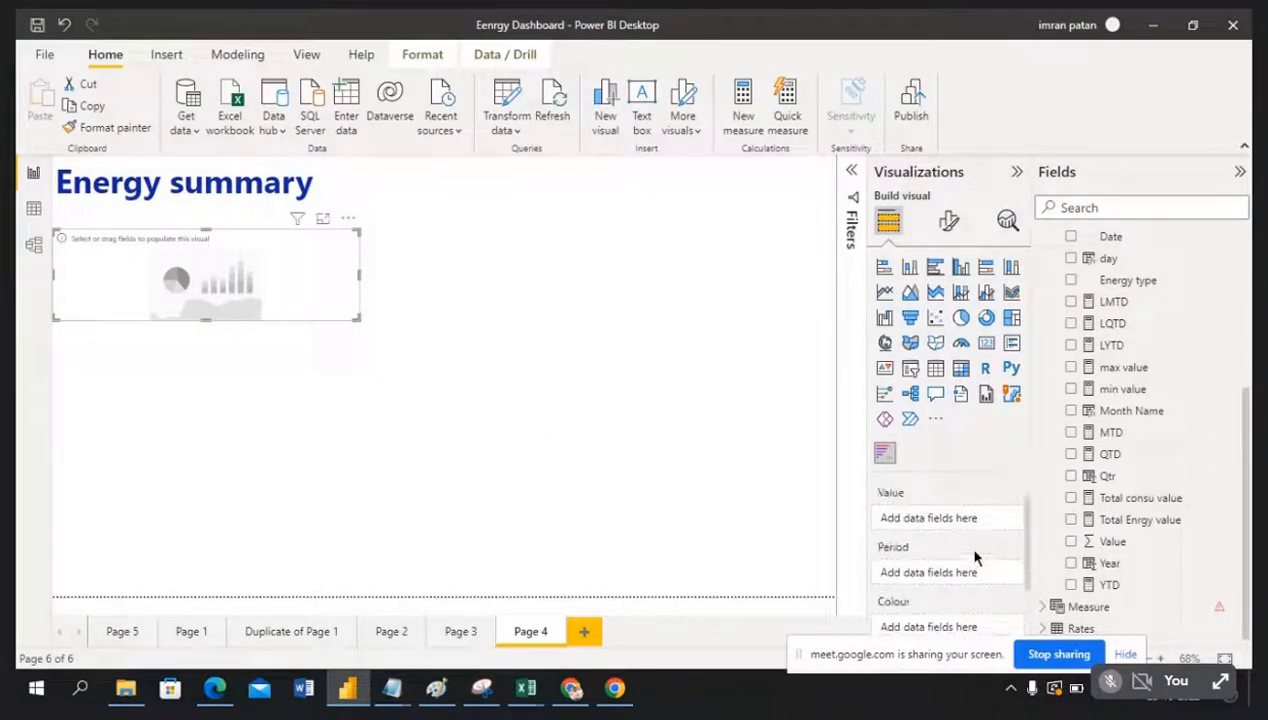
pyautogui.scroll(-3, 910, 585)
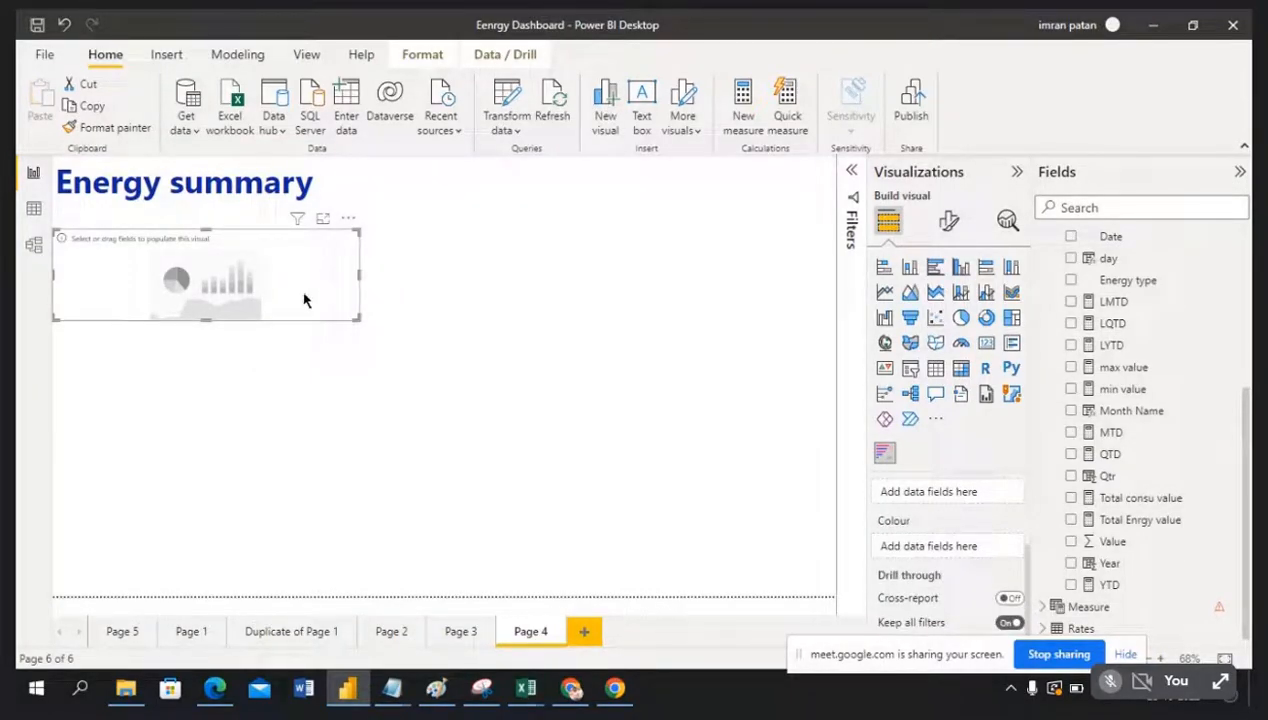
# Step: Add an empty stacked bar chart visual to the Energy summary page
pyautogui.click(626, 313)
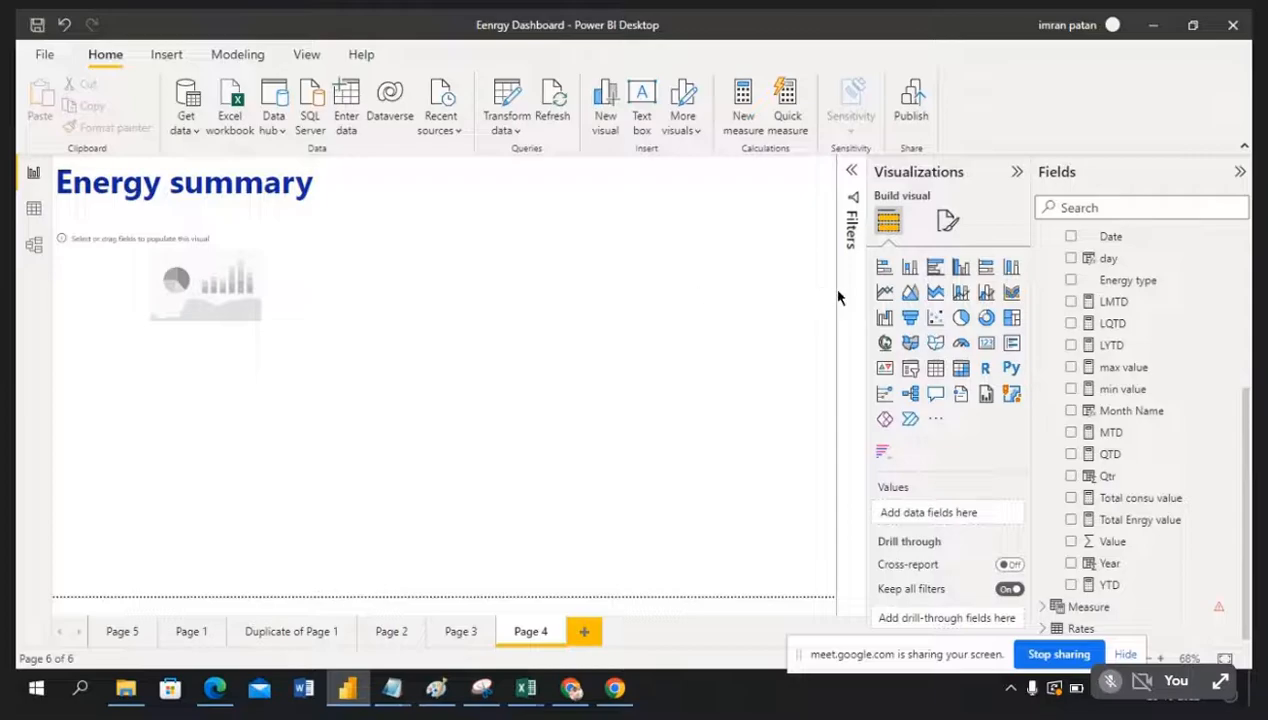
pyautogui.click(884, 268)
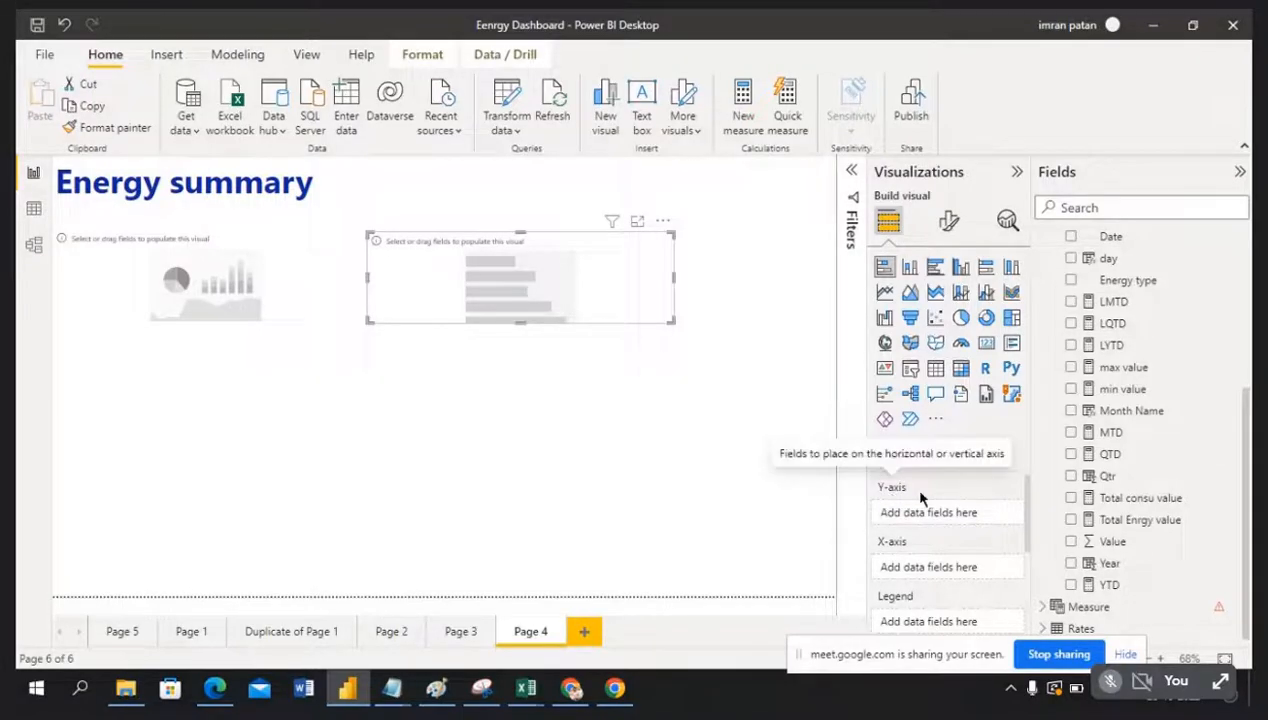
pyautogui.scroll(-1, 930, 585)
pyautogui.scroll(-1, 905, 562)
pyautogui.scroll(-1, 948, 585)
pyautogui.scroll(-1, 947, 570)
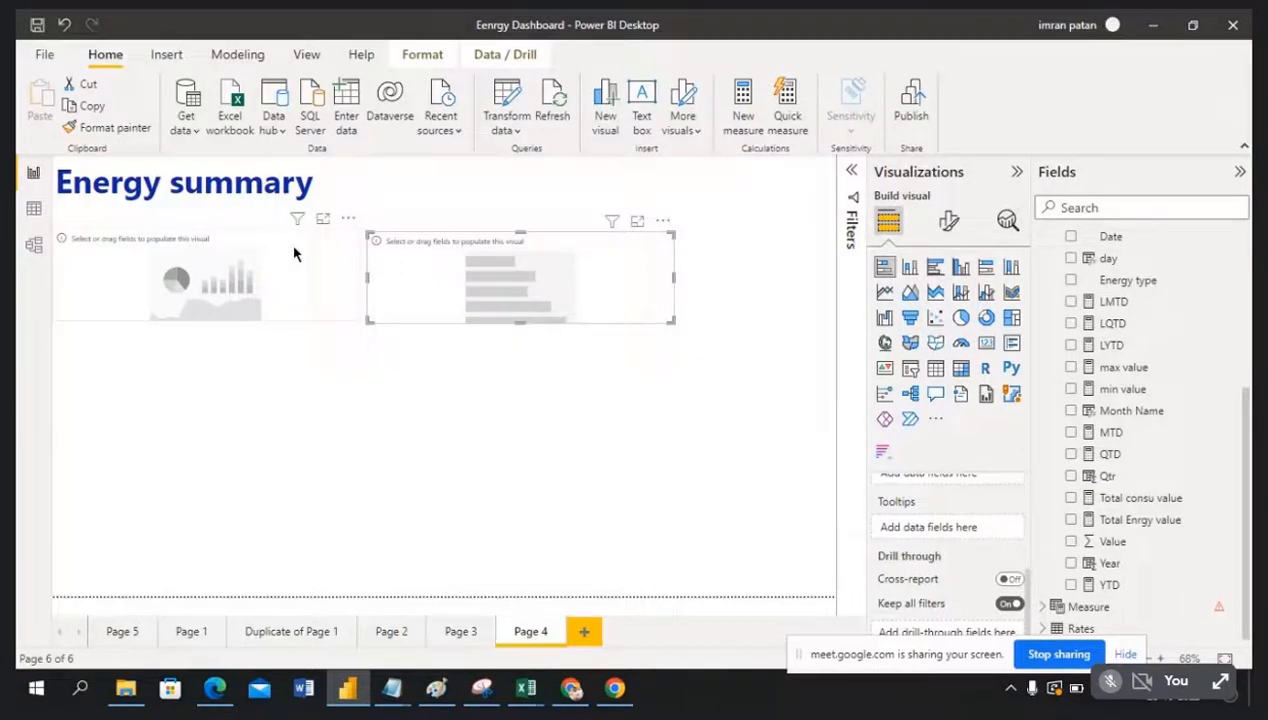
# Step: Select the bar chart race, then the new stacked bar chart, to review their settings
pyautogui.click(293, 253)
pyautogui.scroll(2, 921, 540)
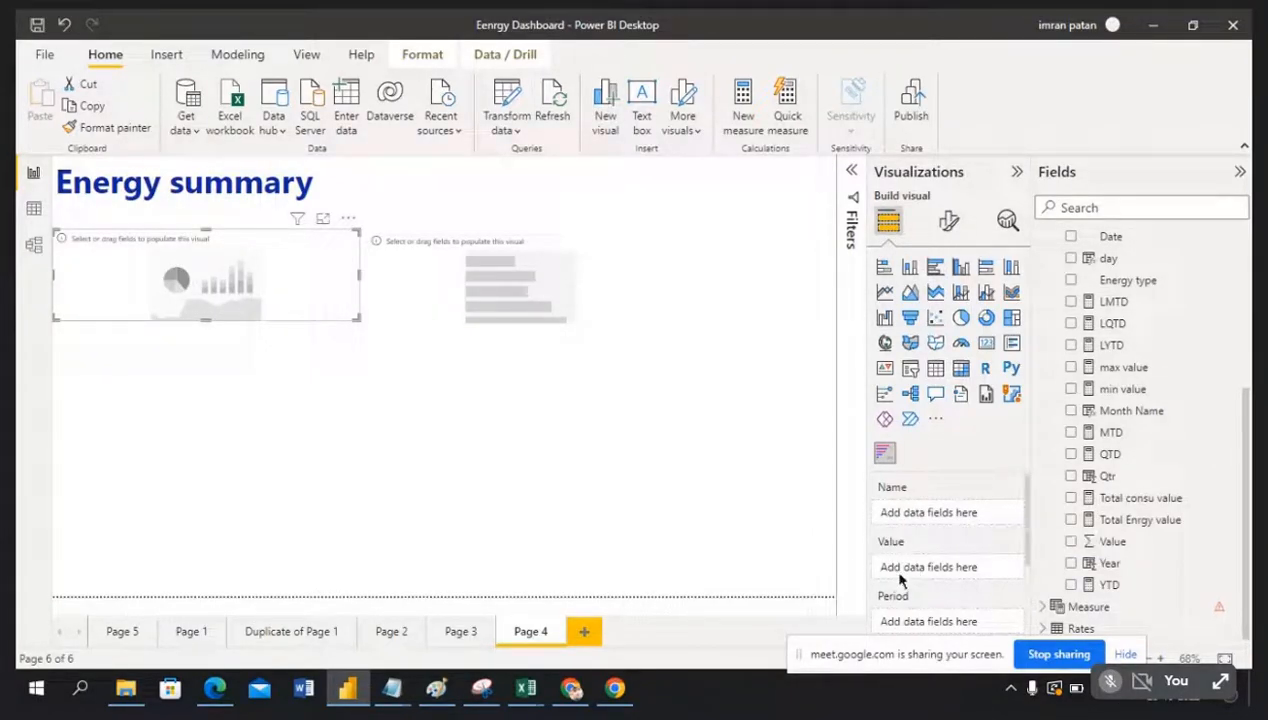
pyautogui.scroll(-1, 962, 578)
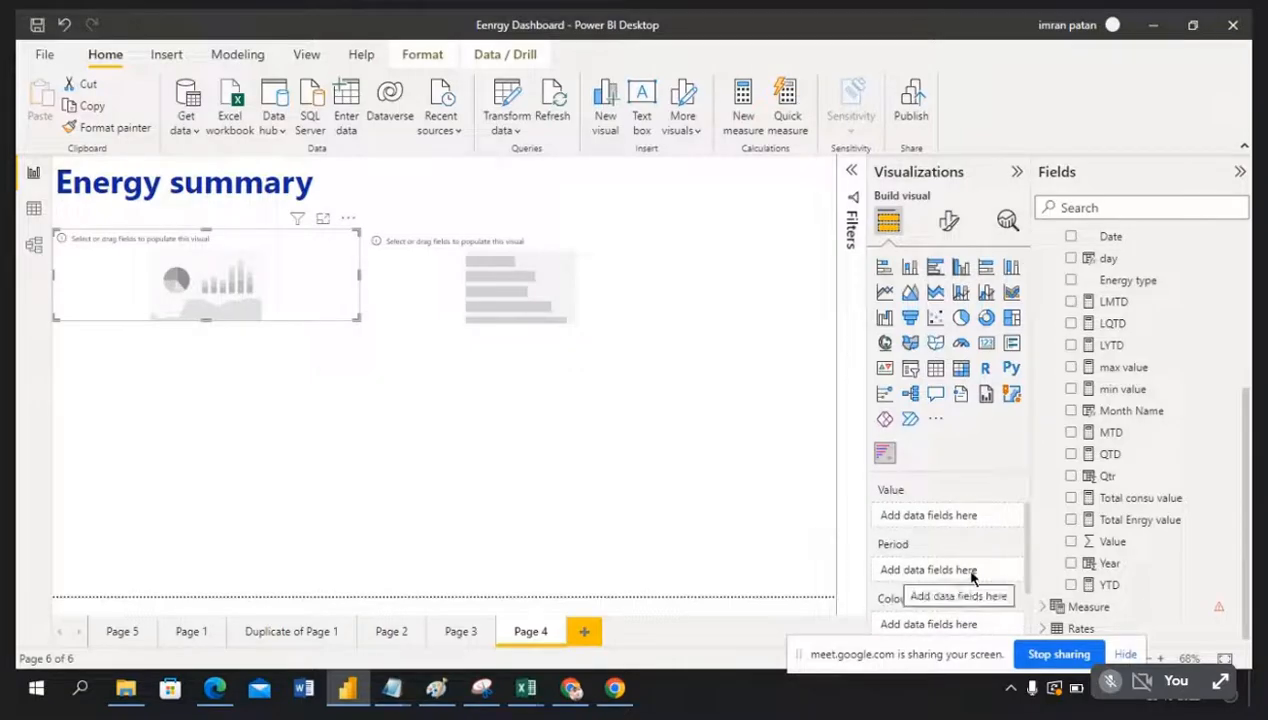
pyautogui.scroll(-1, 945, 580)
pyautogui.scroll(-1, 948, 579)
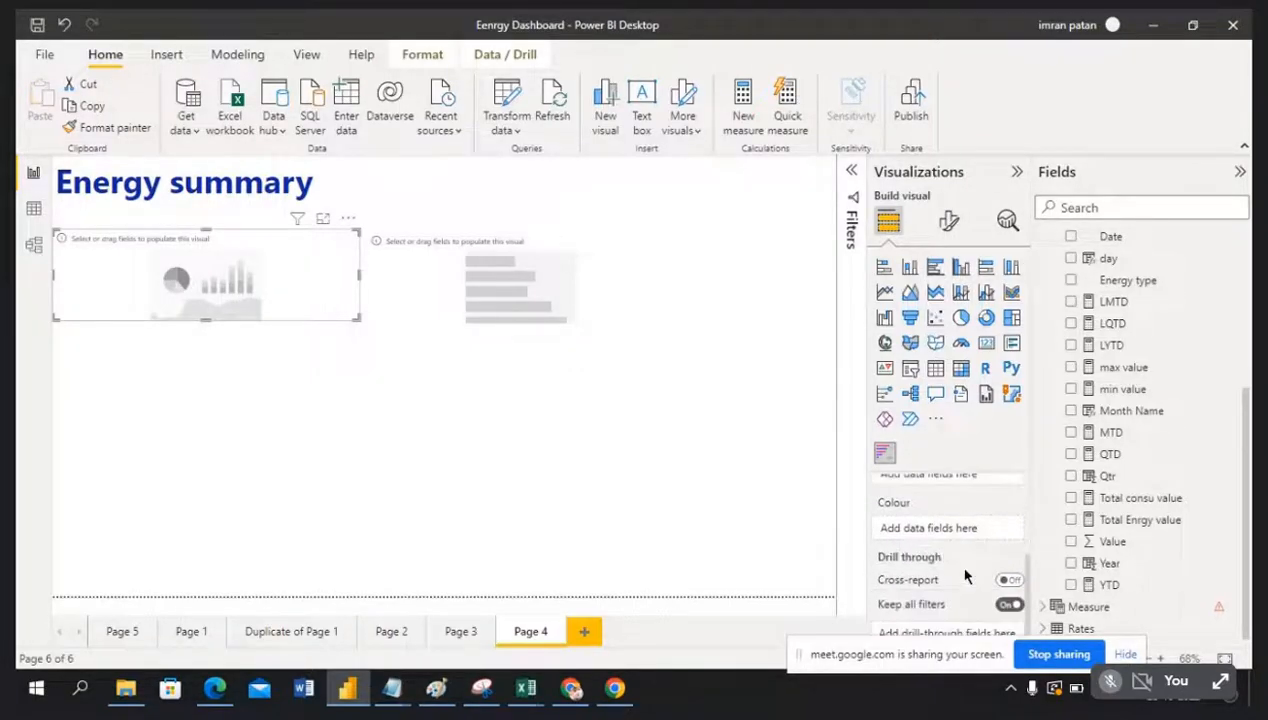
pyautogui.click(605, 258)
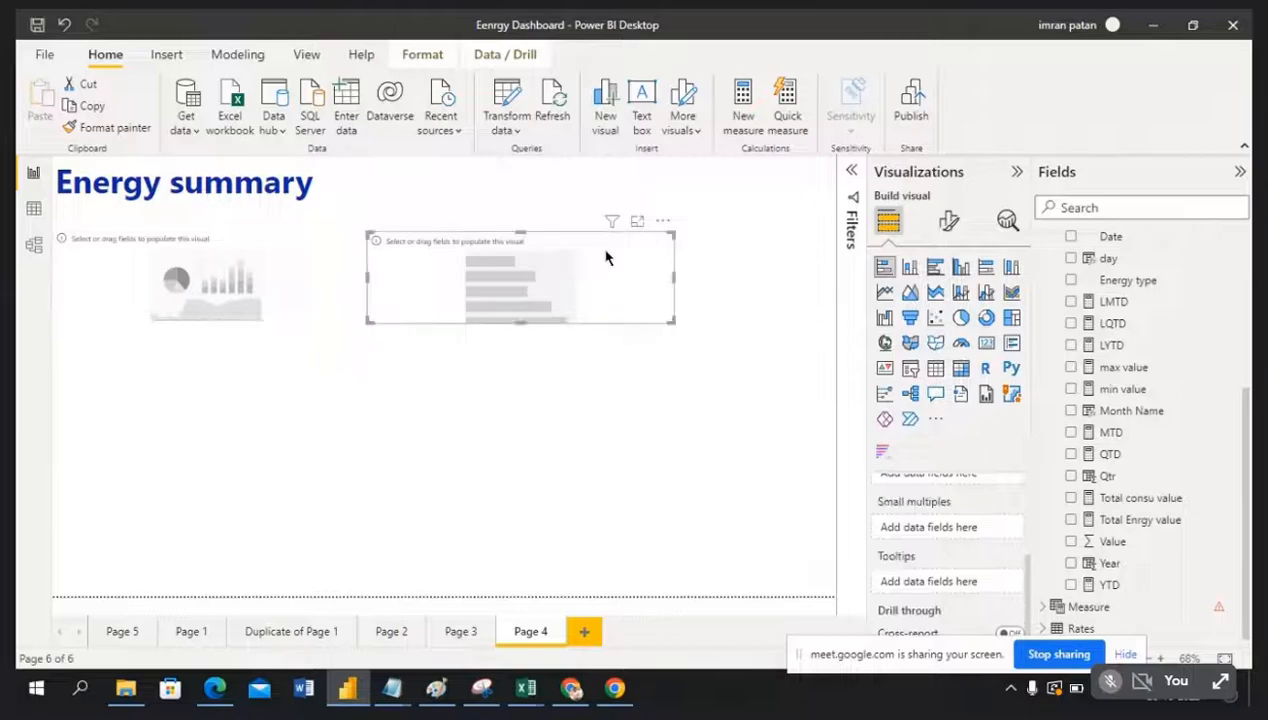
pyautogui.scroll(3, 945, 530)
pyautogui.scroll(1, 957, 541)
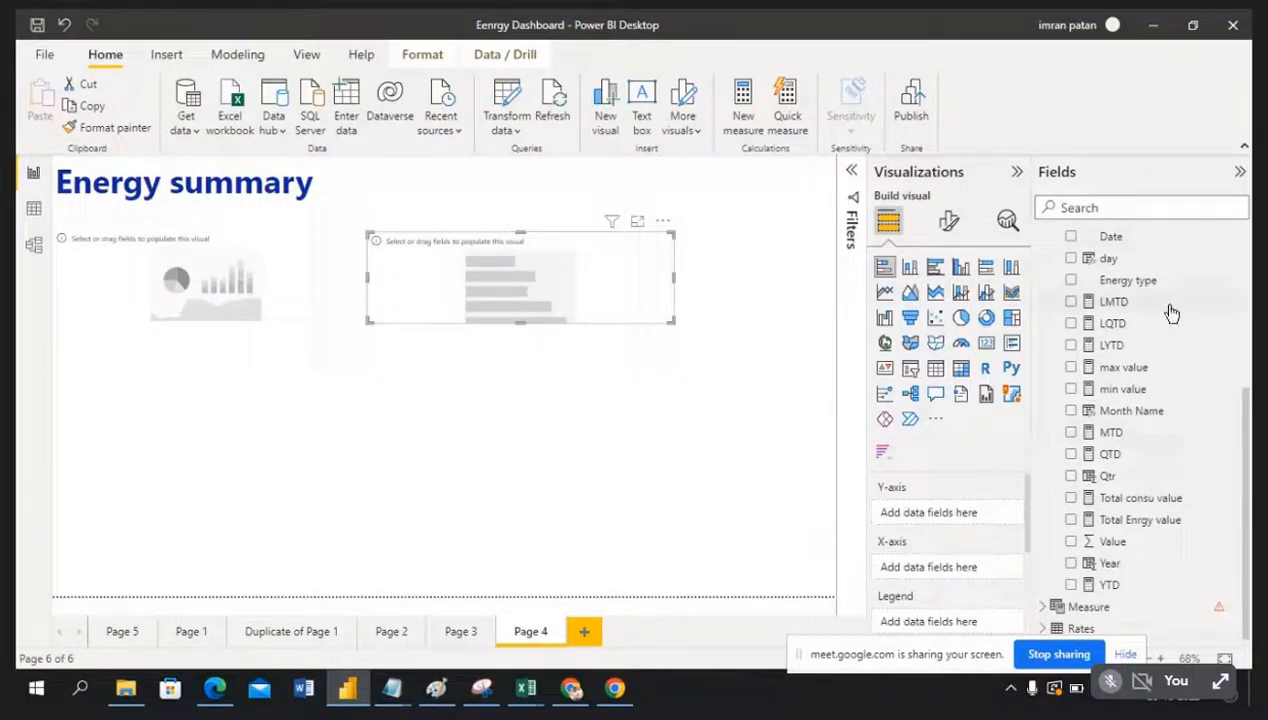
pyautogui.scroll(5, 1175, 306)
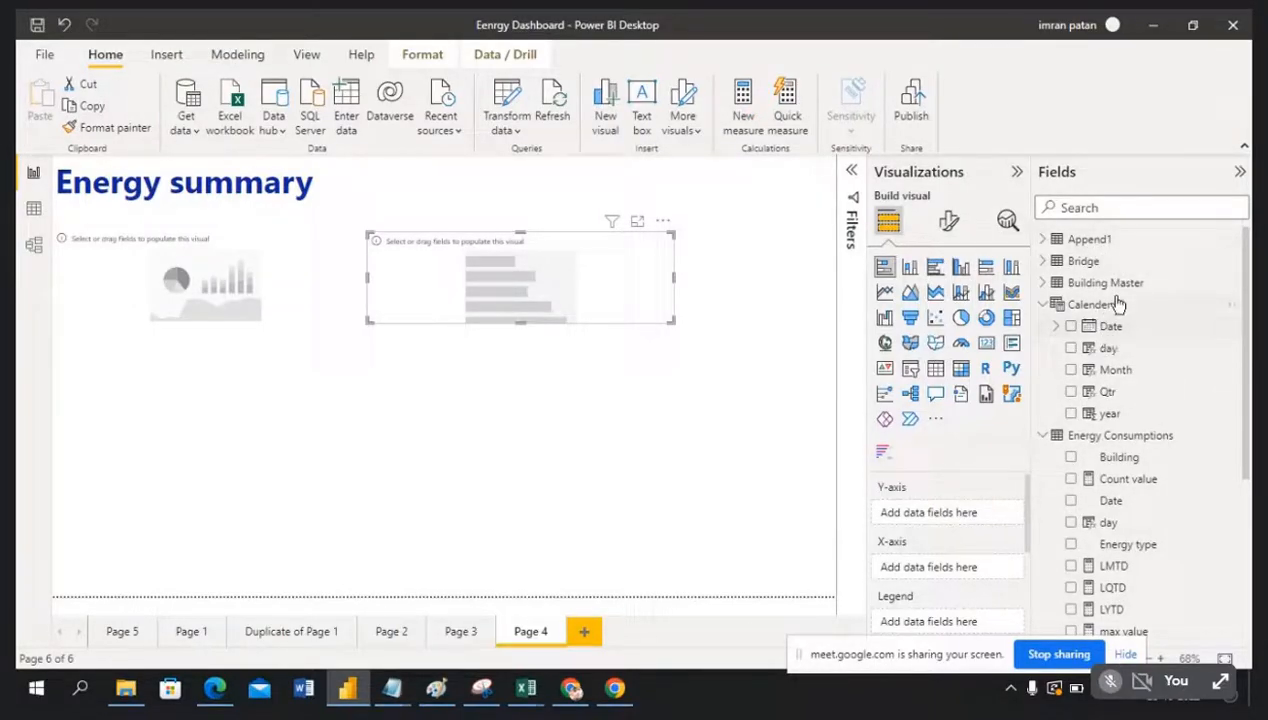
# Step: Put Building Master's Country into the bar chart race's Name well
pyautogui.click(1044, 284)
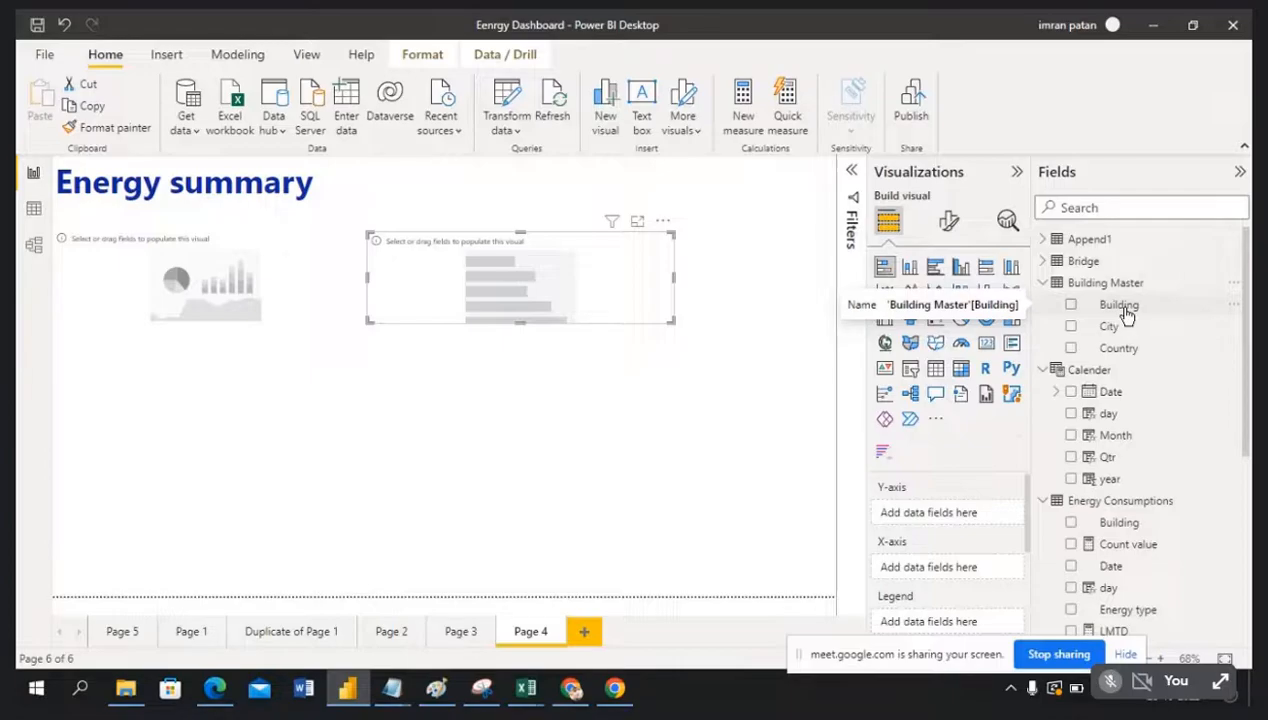
pyautogui.click(293, 265)
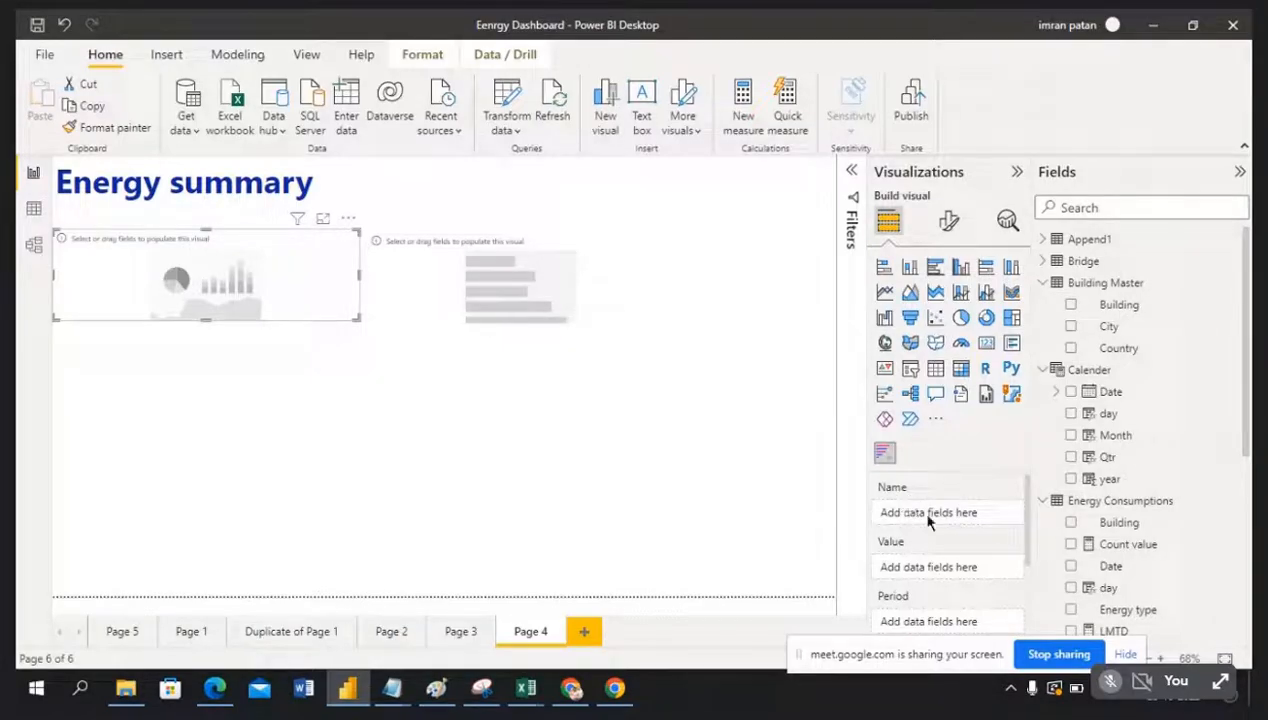
pyautogui.moveTo(1150, 358); pyautogui.dragTo(960, 518)
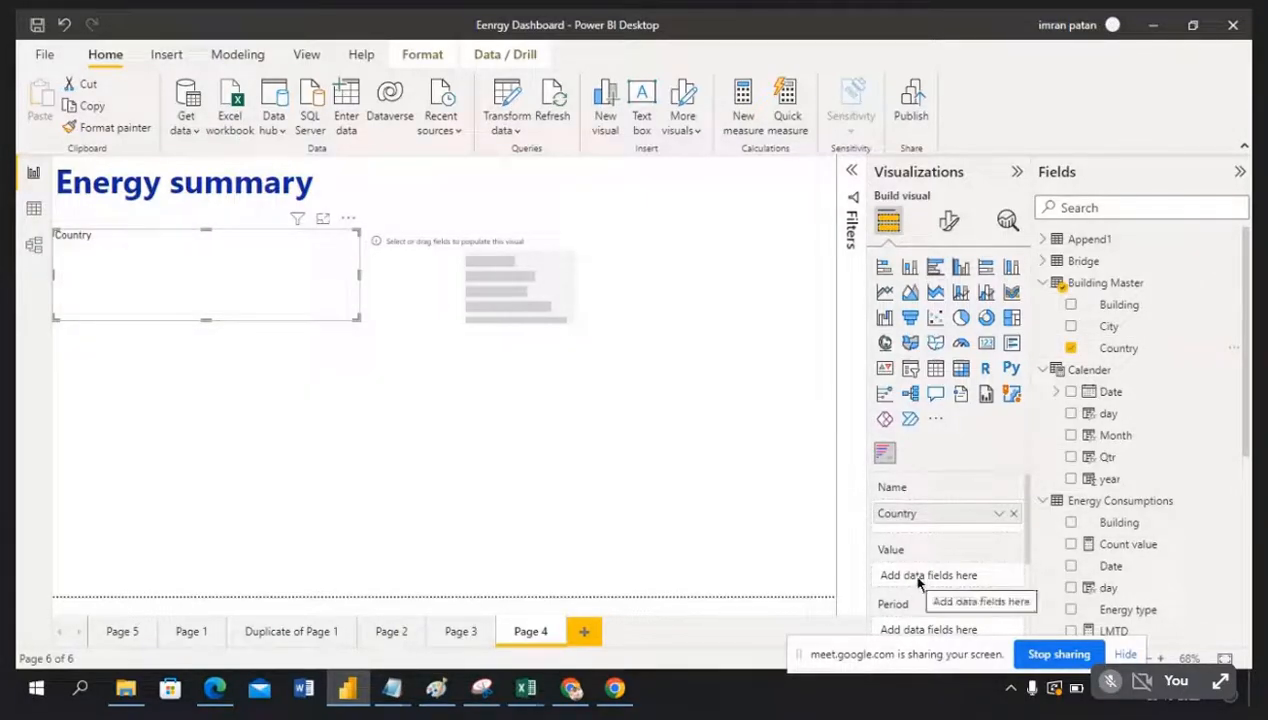
pyautogui.scroll(-5, 1155, 490)
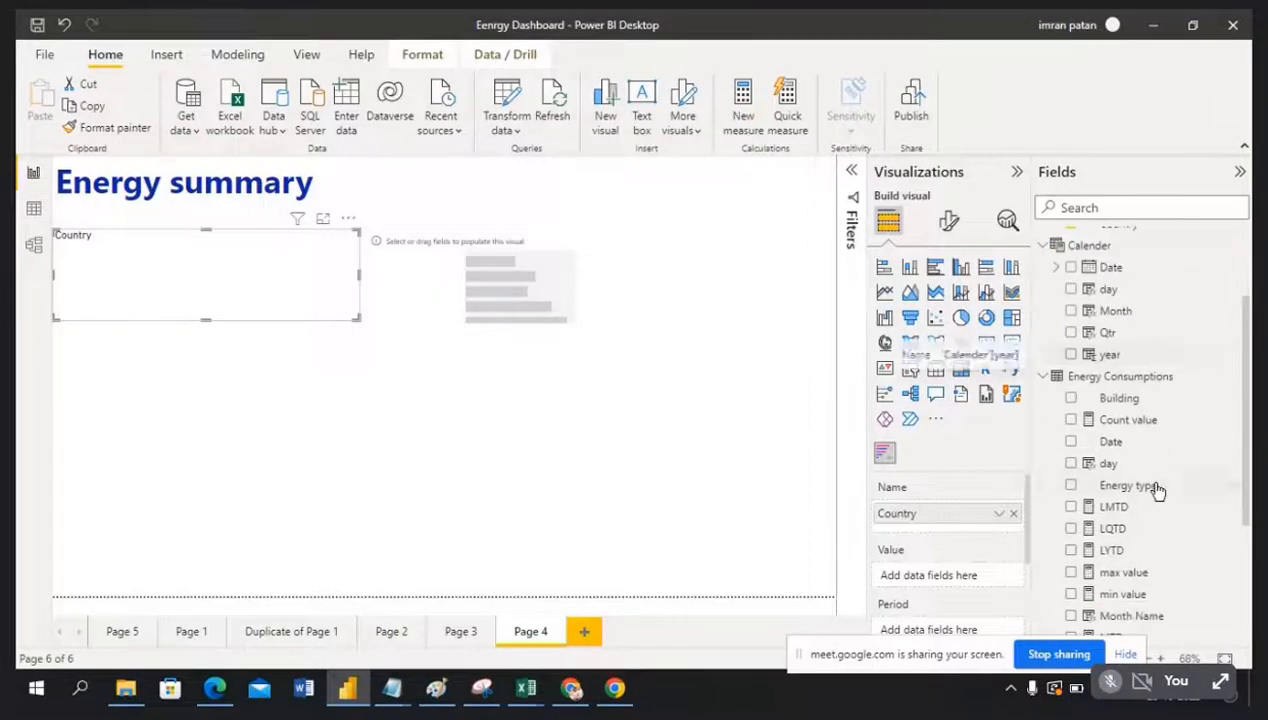
pyautogui.scroll(5, 1155, 490)
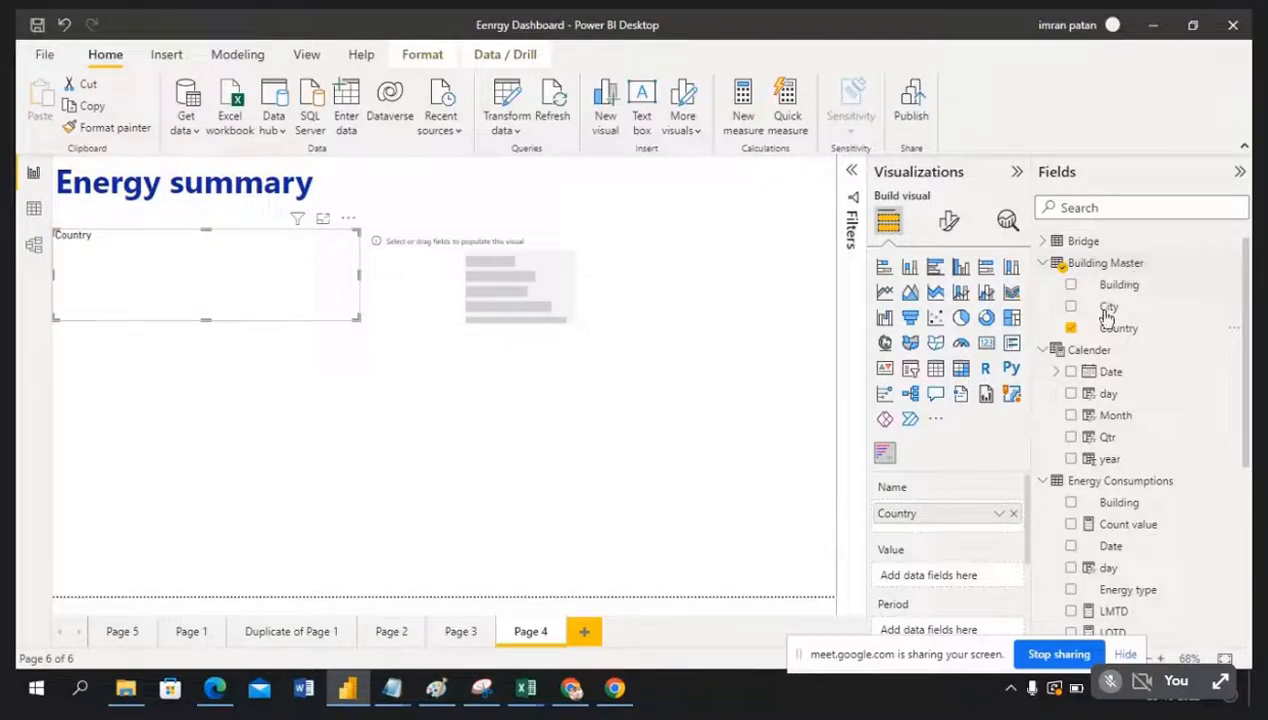
# Step: Switch to Model view to check the Building Master to Energy Consumptions relationship
pyautogui.click(34, 249)
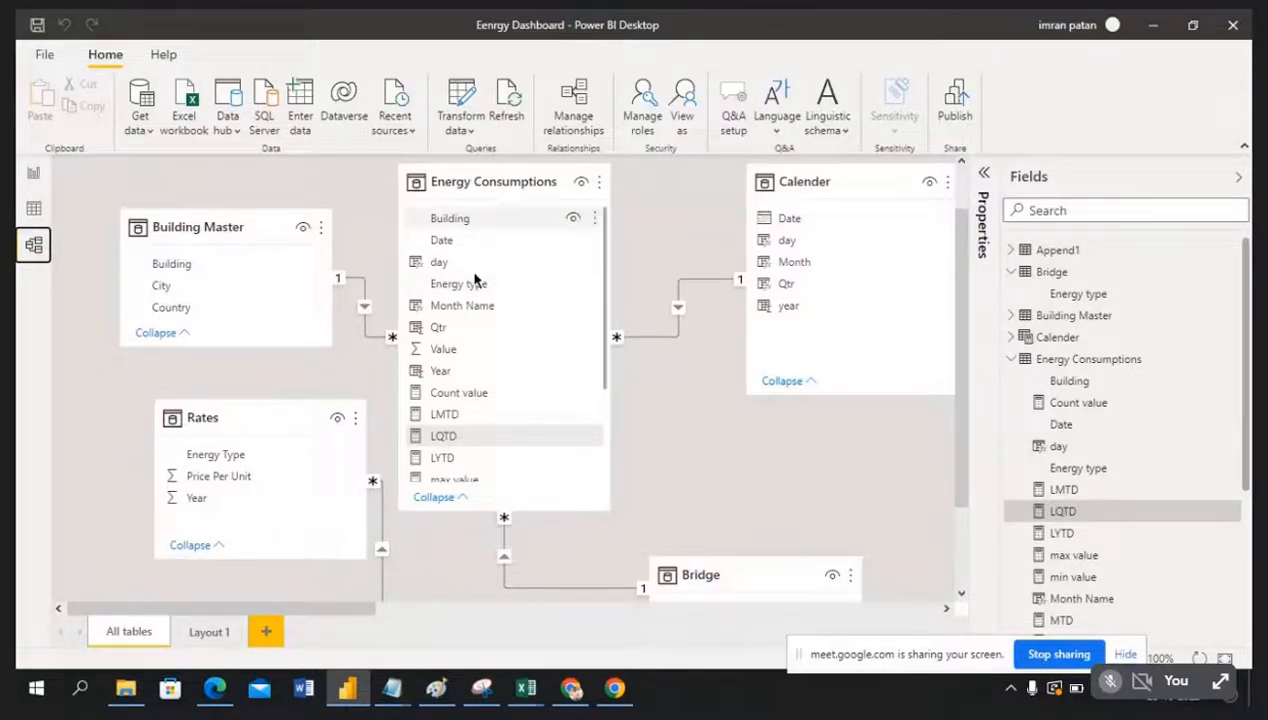
# Step: Back in Report view, add Value to the bar chart race's Value well and make the chart taller
pyautogui.click(33, 175)
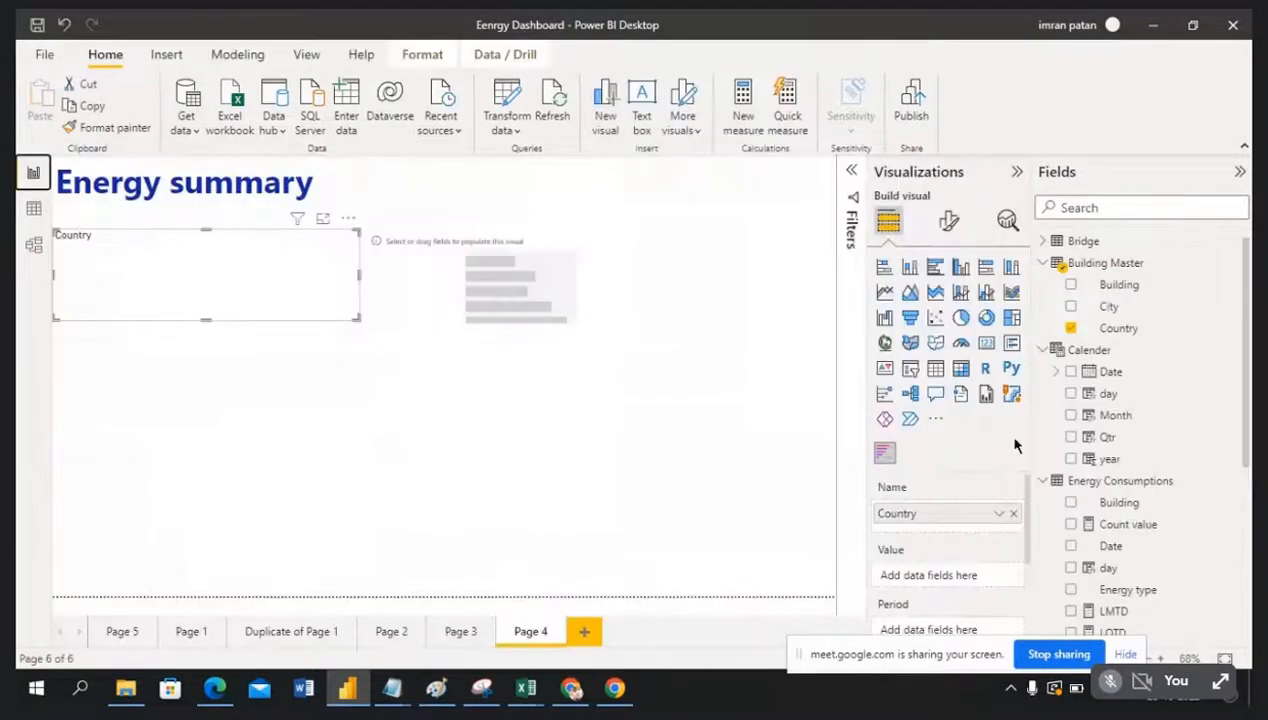
pyautogui.scroll(-5, 1160, 482)
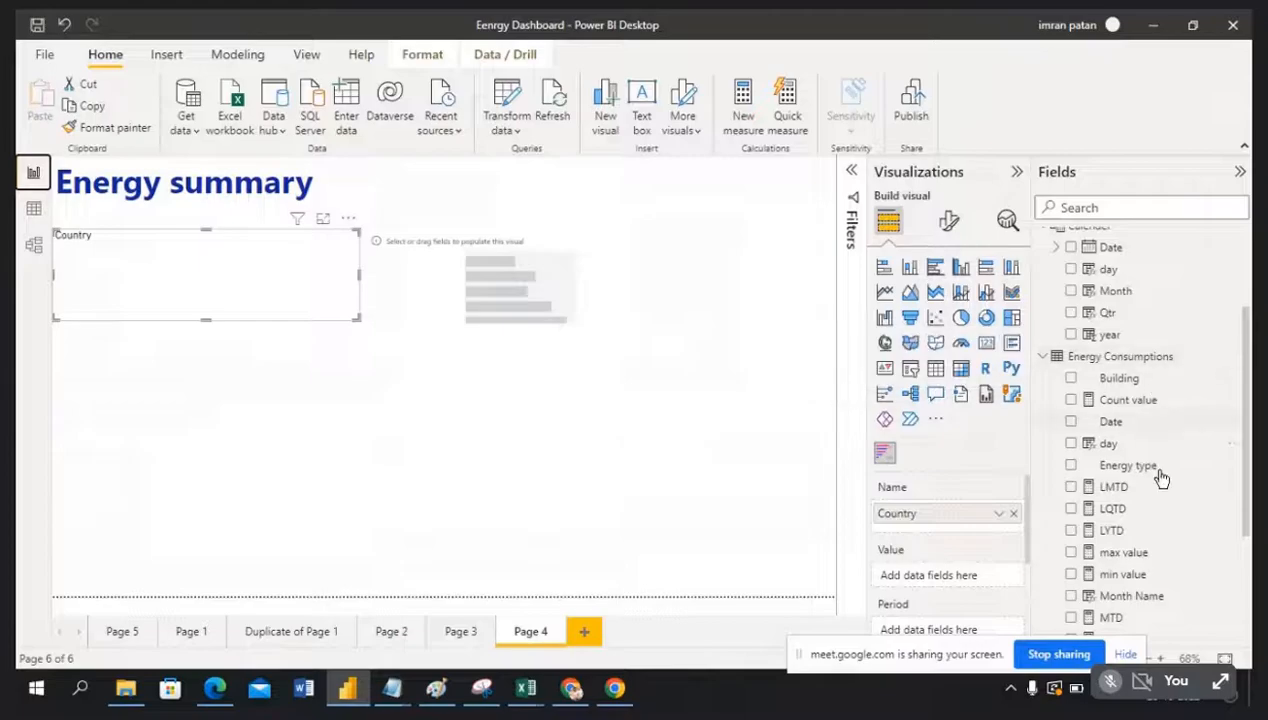
pyautogui.scroll(-2, 1155, 540)
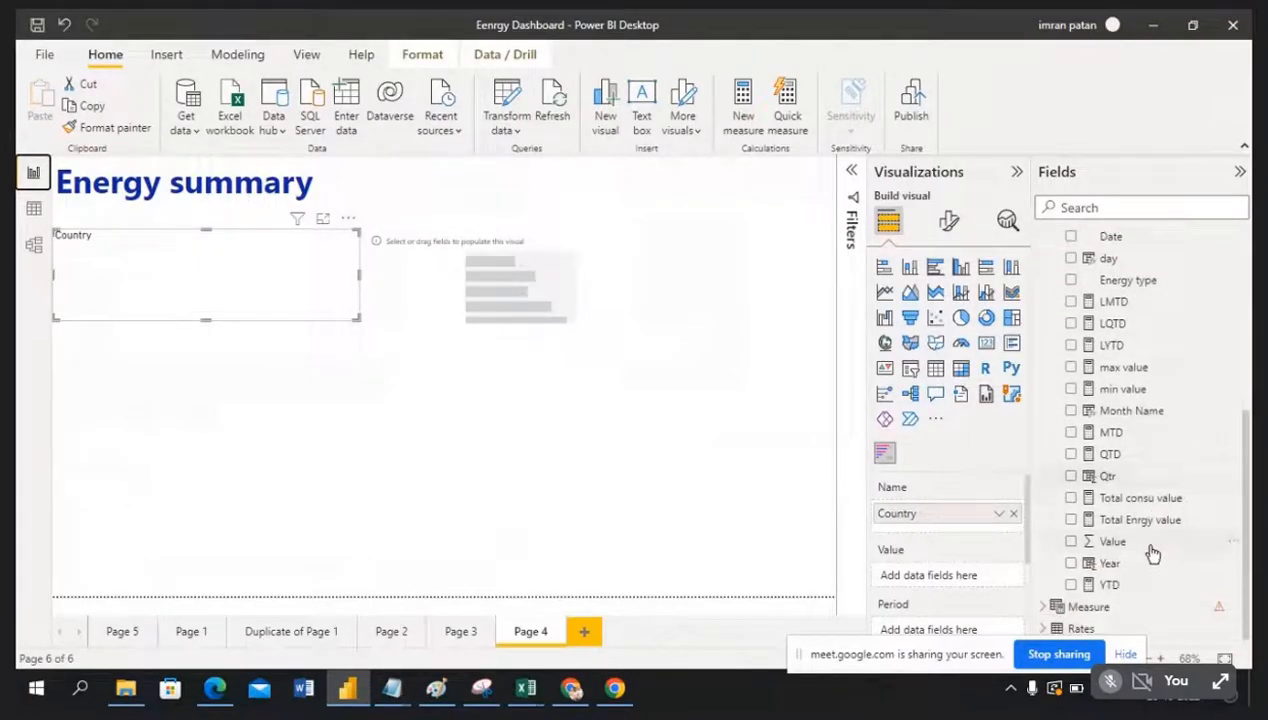
pyautogui.moveTo(1150, 548); pyautogui.dragTo(940, 583)
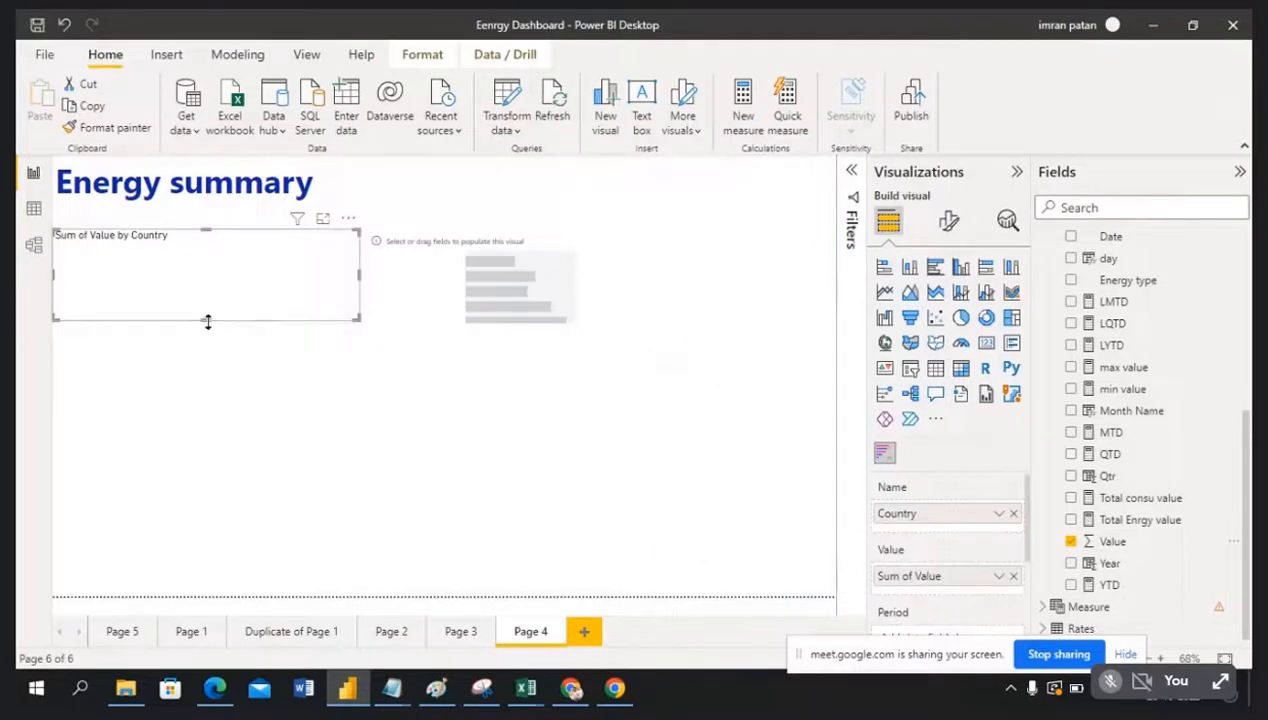
pyautogui.moveTo(208, 318); pyautogui.dragTo(207, 418)
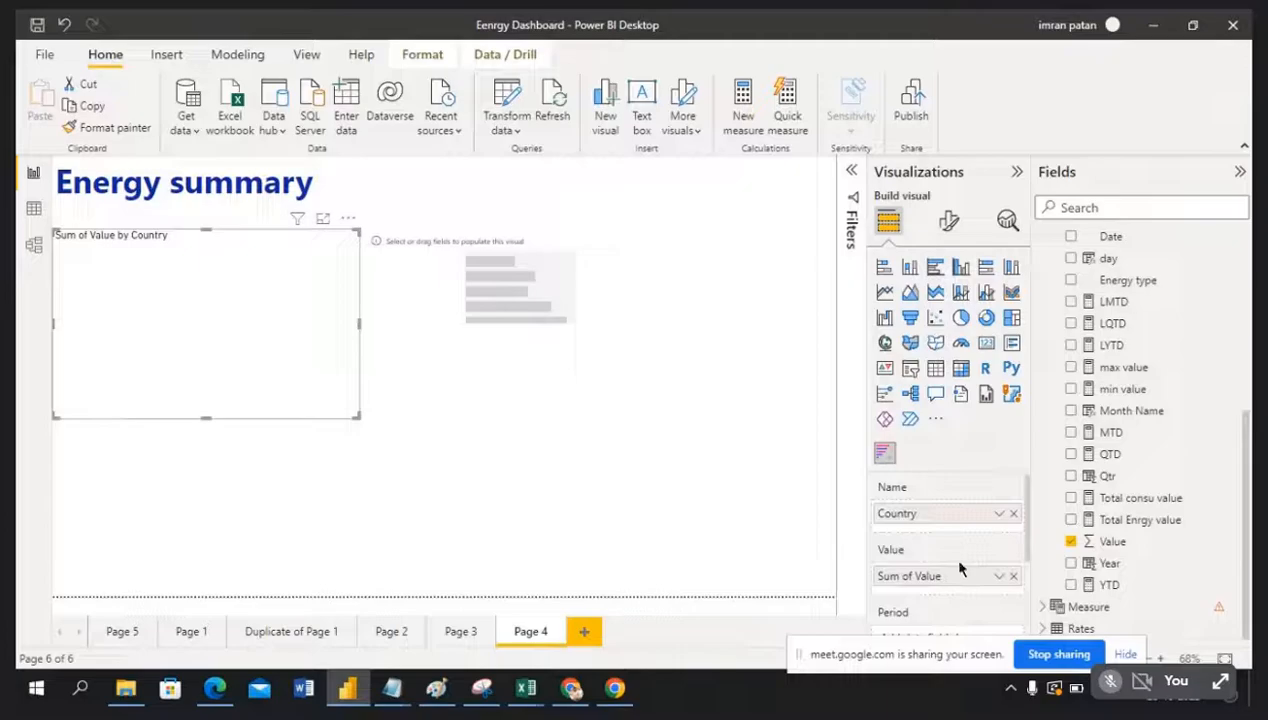
pyautogui.scroll(-1, 949, 556)
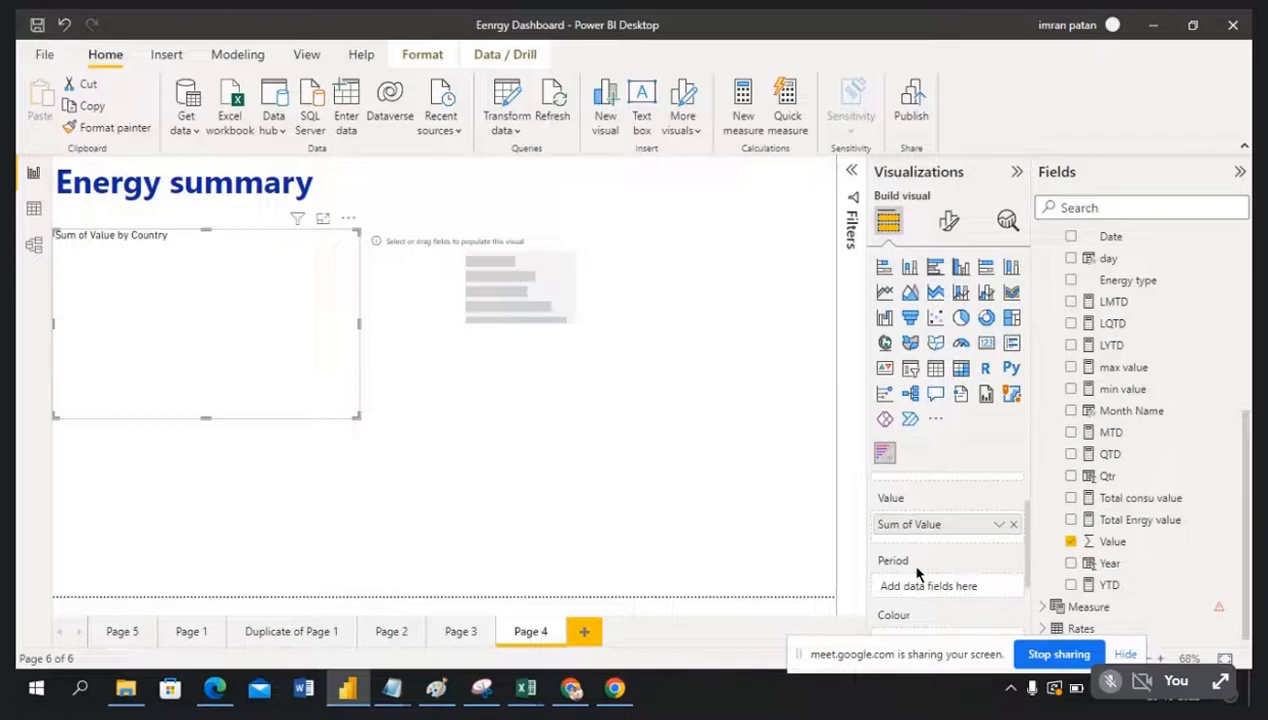
pyautogui.scroll(3, 1155, 481)
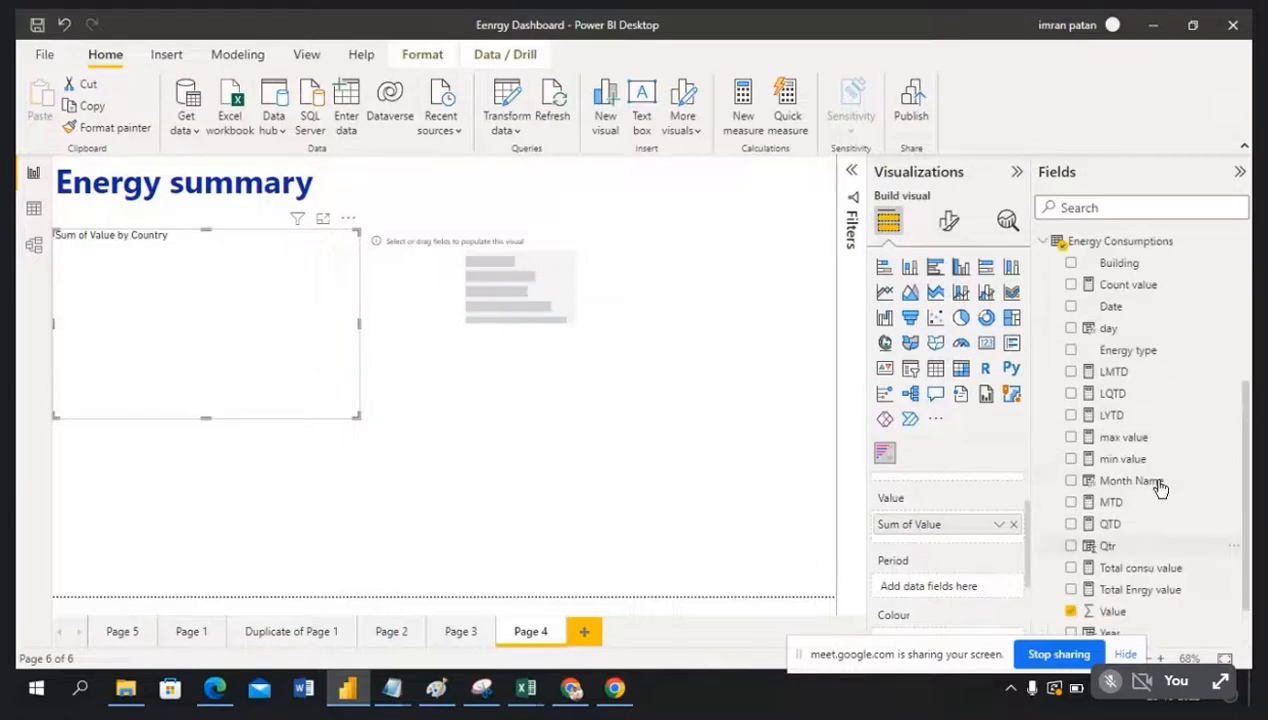
# Step: Use Year as the bar chart race's animation period and resize the chart
pyautogui.scroll(-3, 1157, 487)
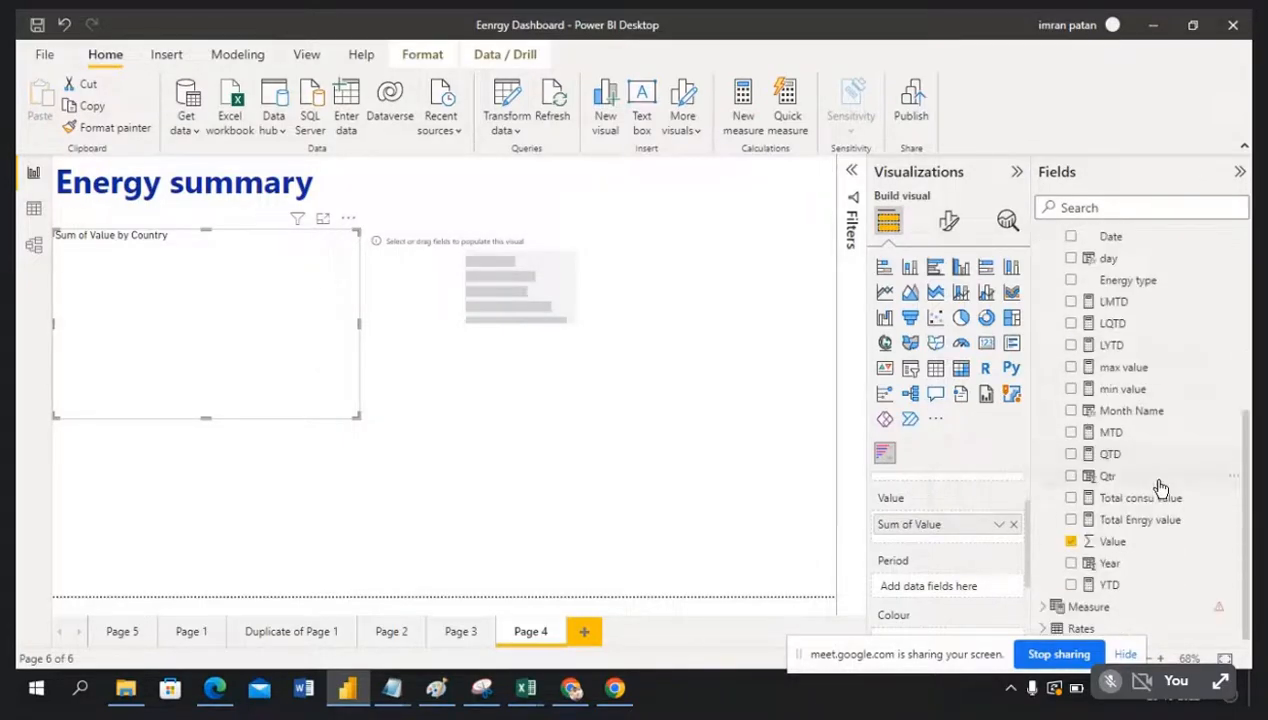
pyautogui.moveTo(1141, 567); pyautogui.dragTo(972, 588)
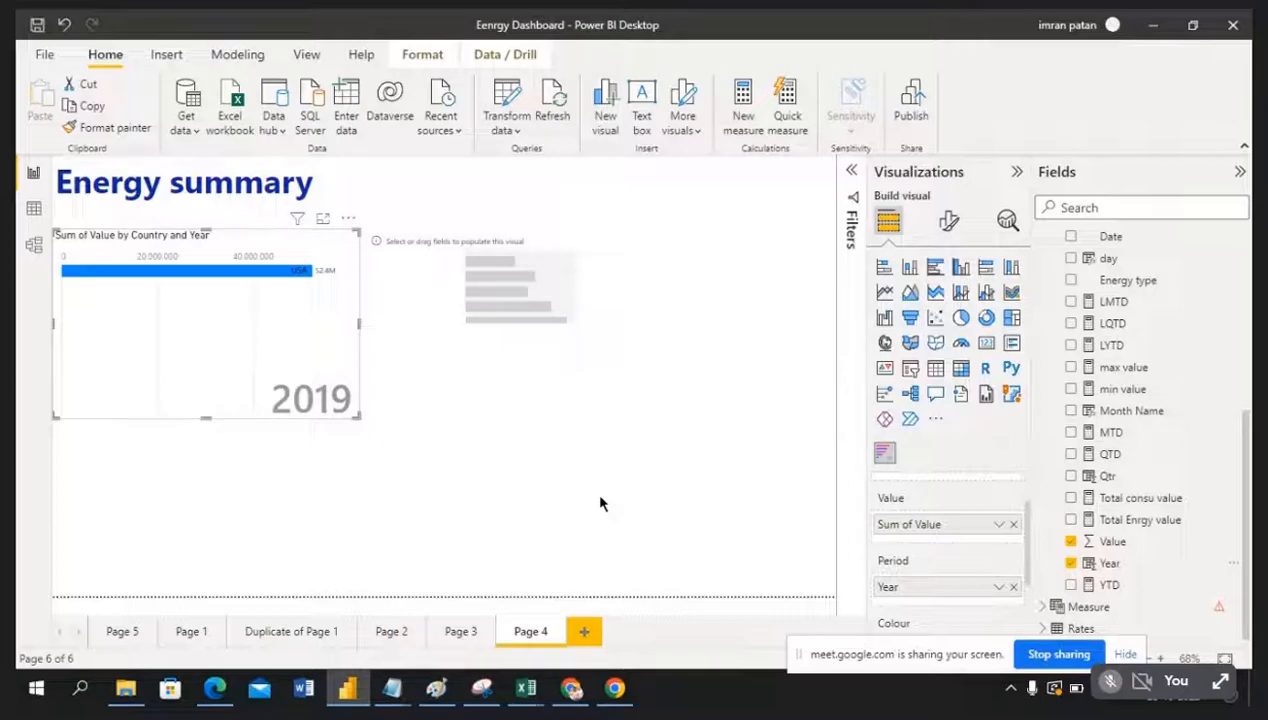
pyautogui.moveTo(206, 417); pyautogui.dragTo(224, 351)
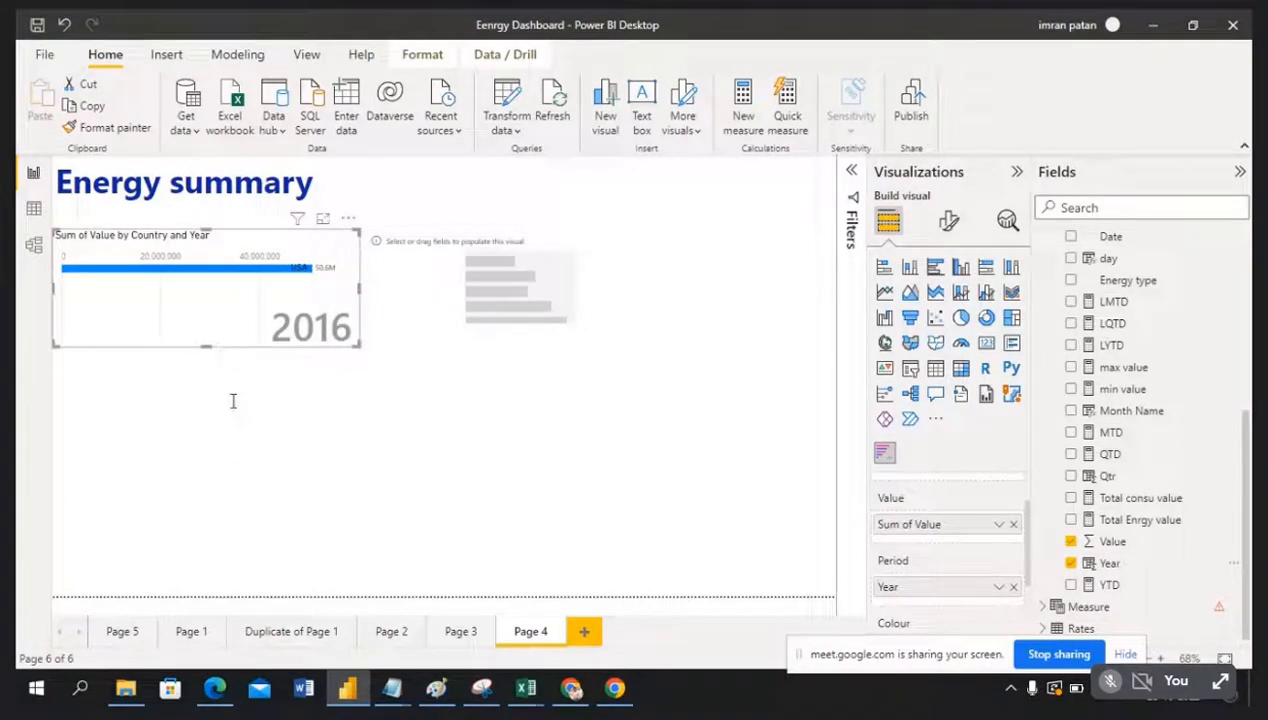
# Step: Remove the stray text box from the page
pyautogui.click(446, 438)
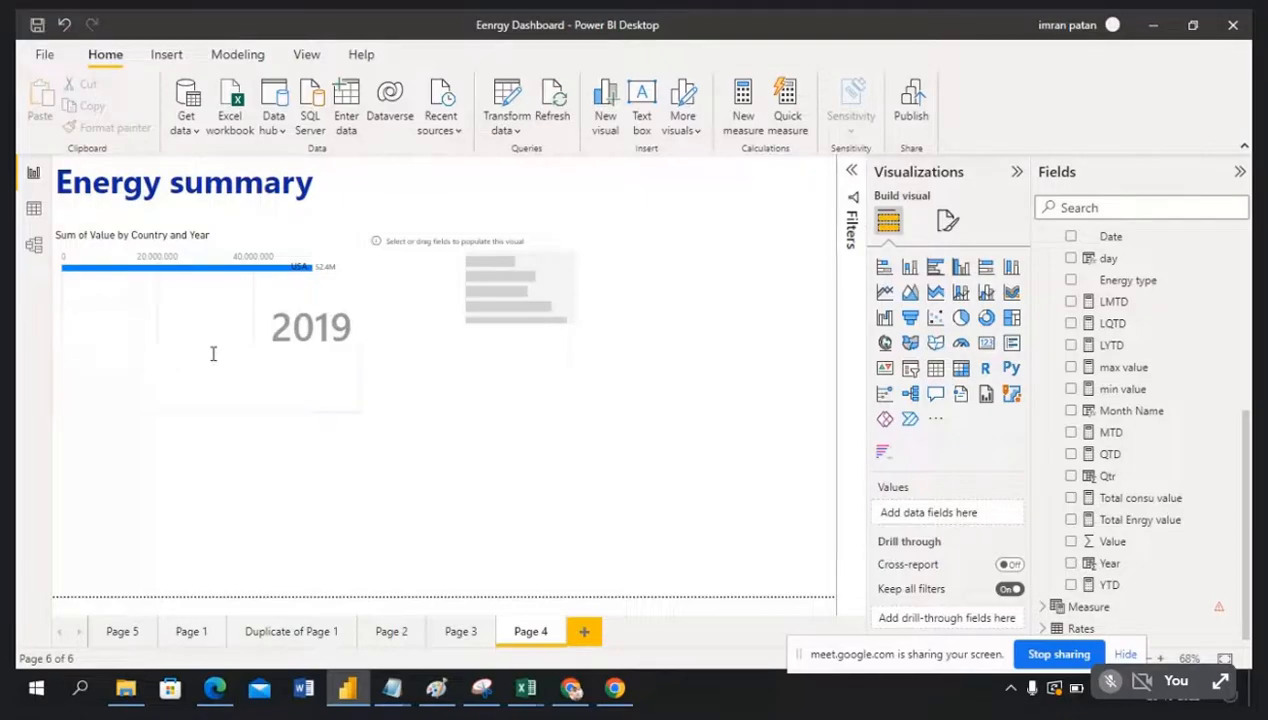
pyautogui.click(285, 381)
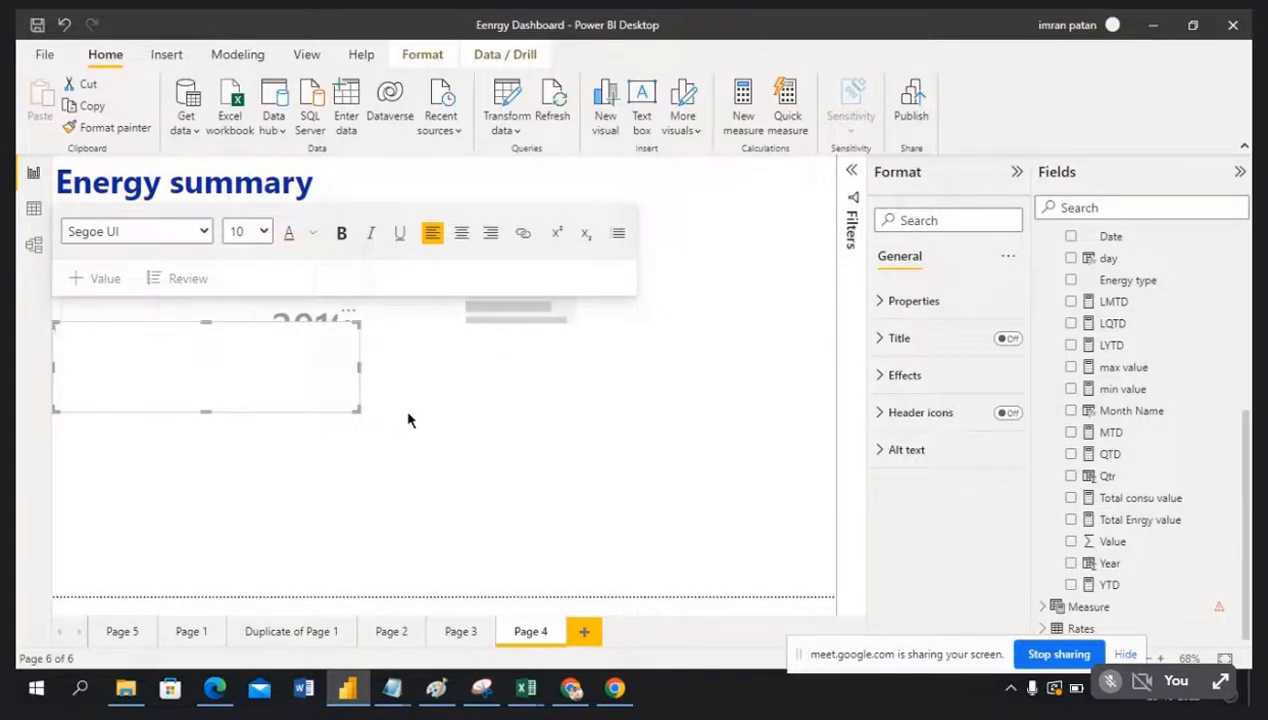
pyautogui.click(349, 314)
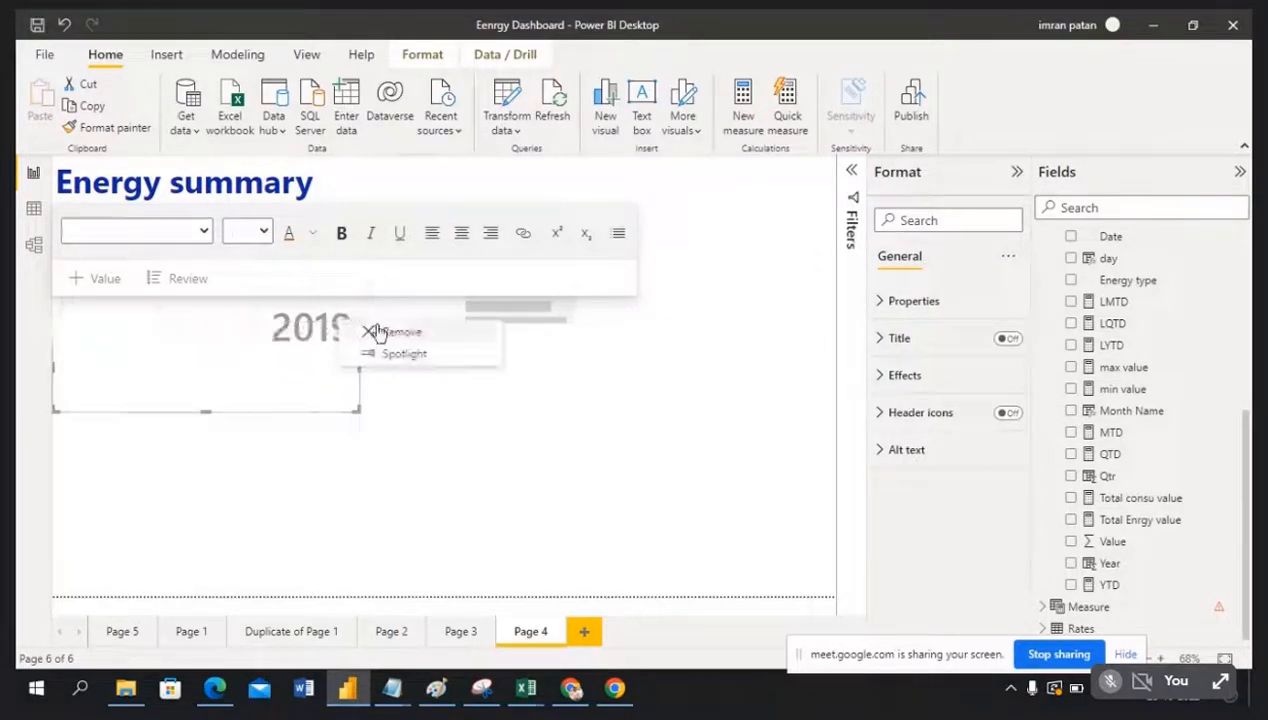
pyautogui.click(391, 335)
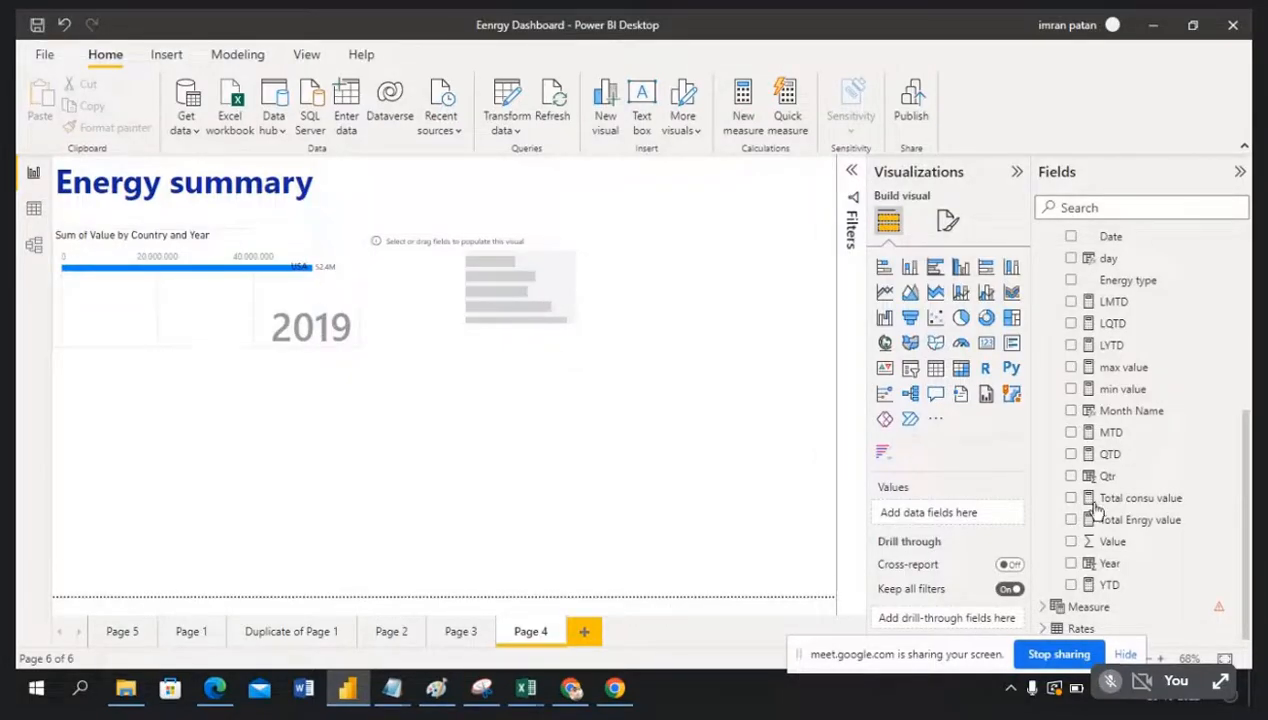
# Step: Replace Year with Month Name as the bar chart race's period and adjust the chart height
pyautogui.click(344, 245)
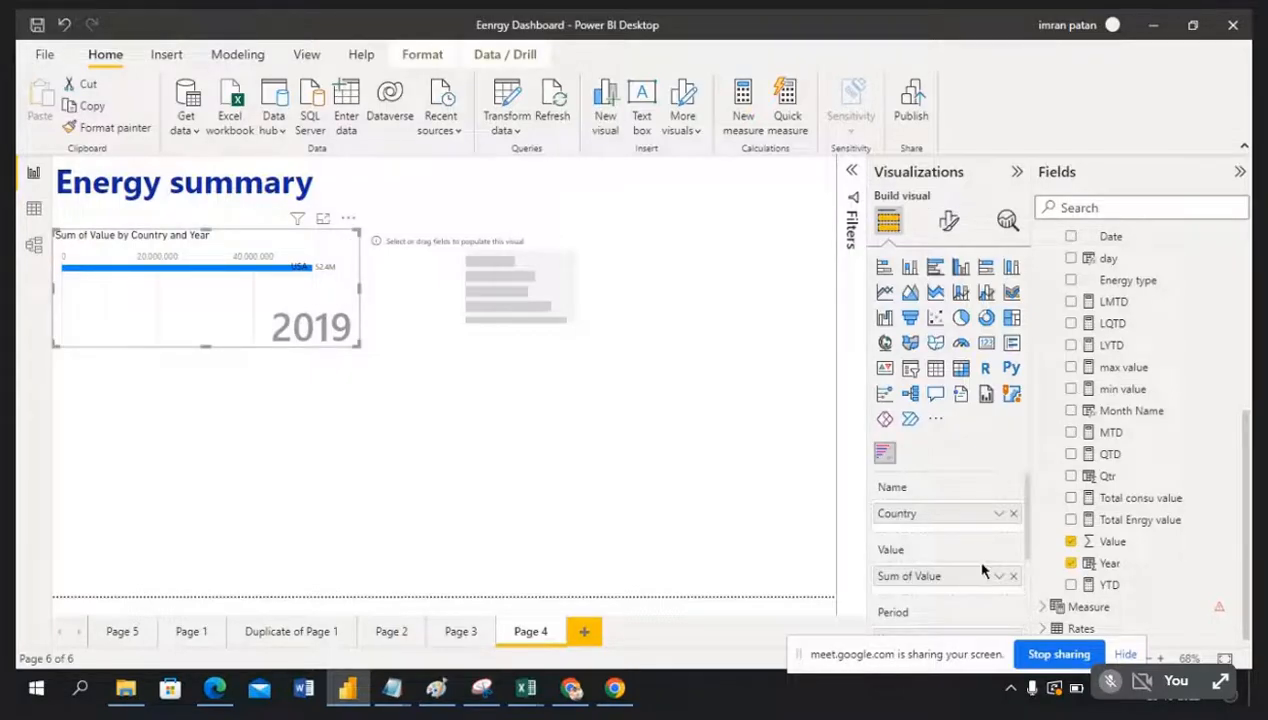
pyautogui.scroll(-3, 945, 566)
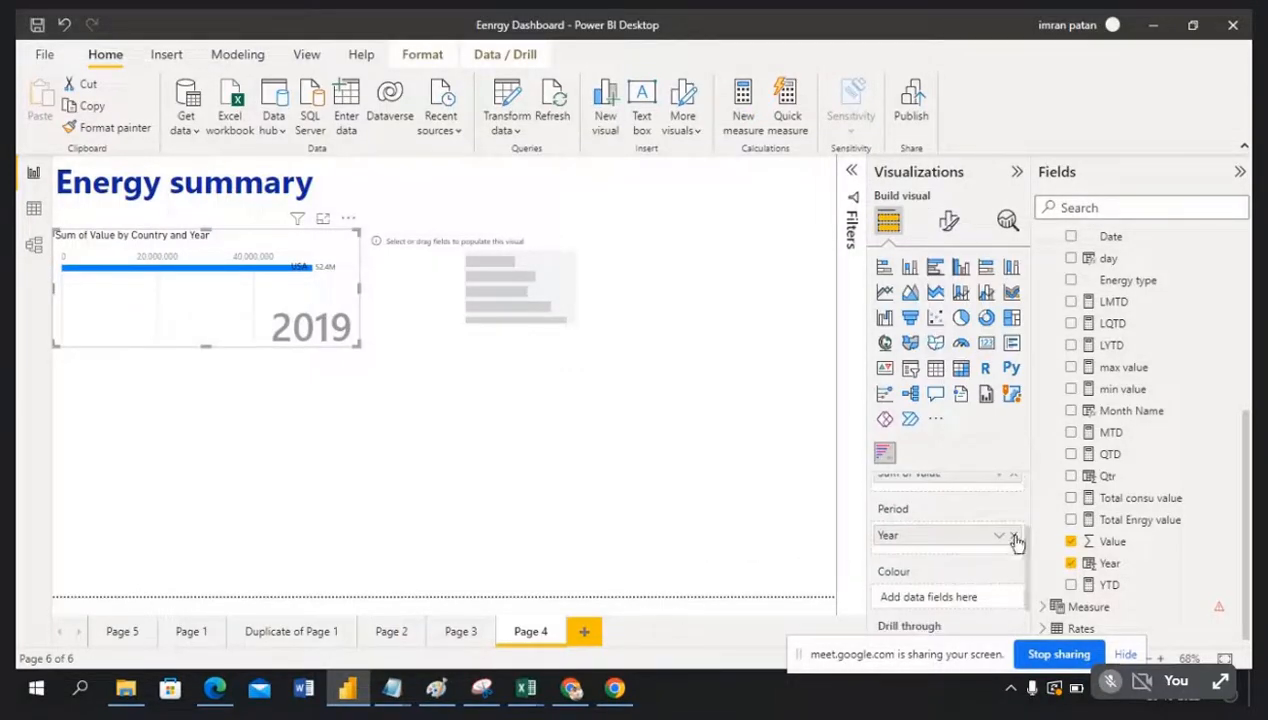
pyautogui.click(1013, 537)
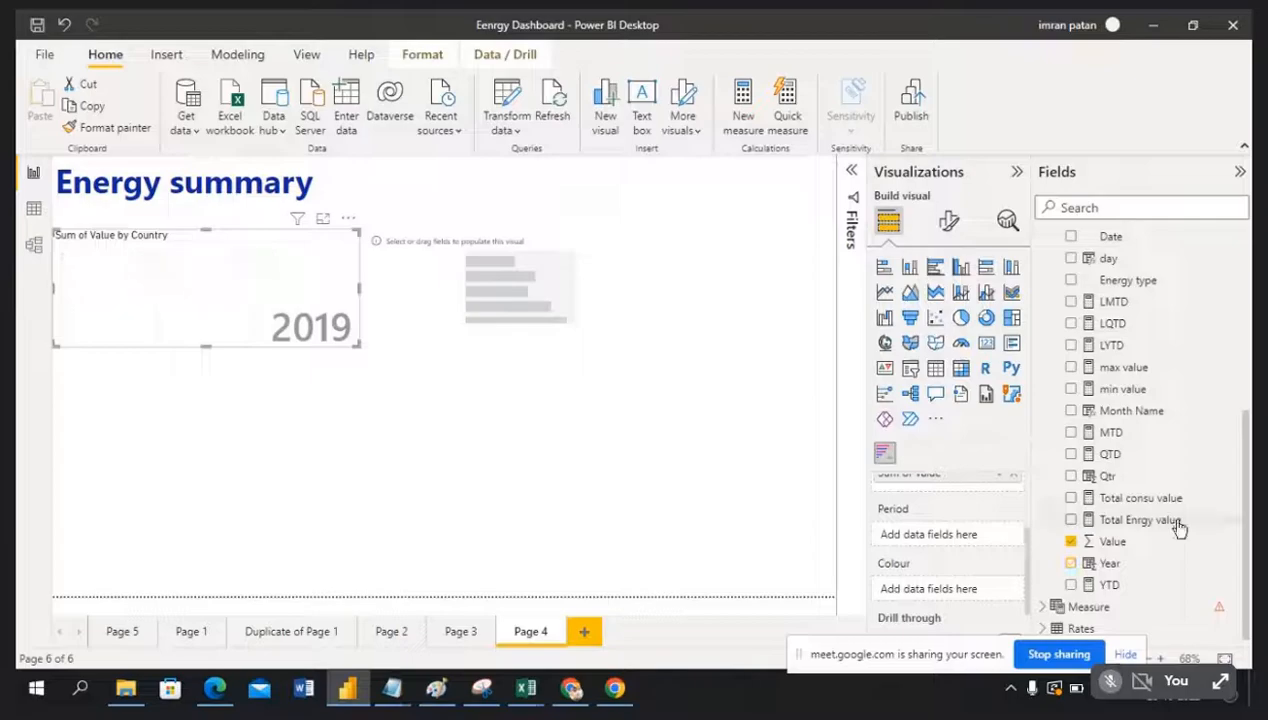
pyautogui.moveTo(1155, 420); pyautogui.dragTo(985, 541)
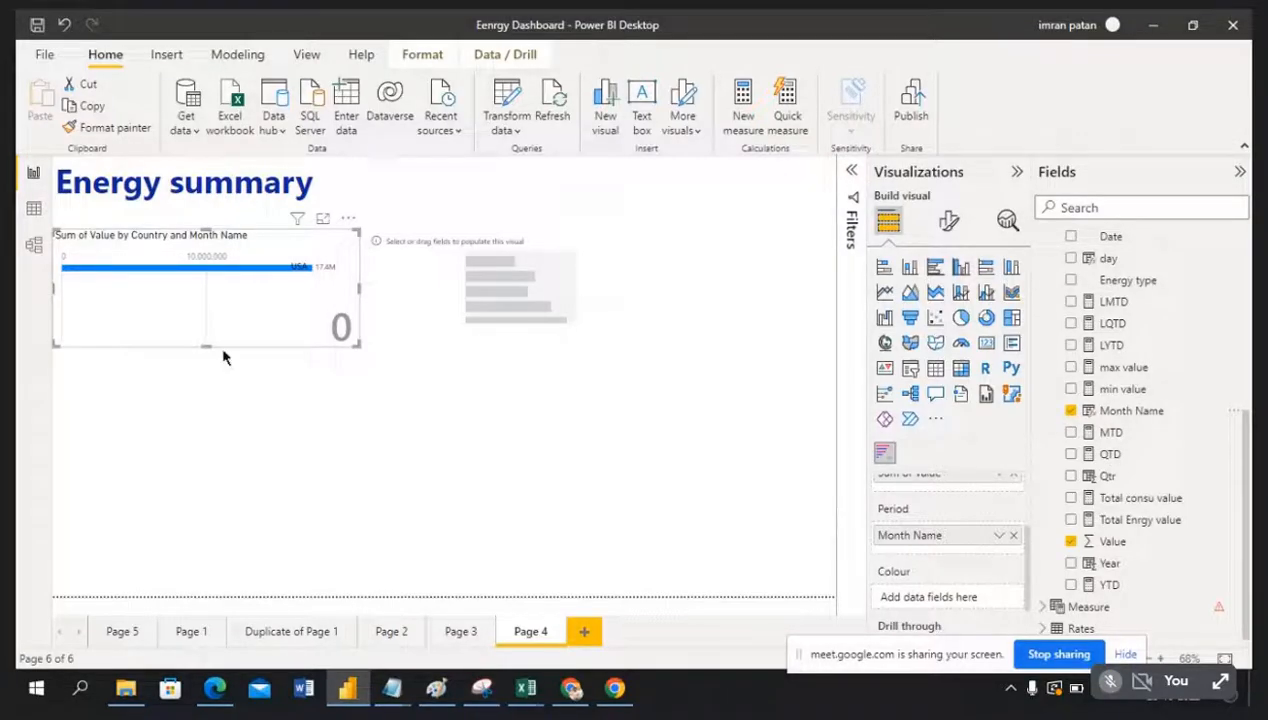
pyautogui.moveTo(201, 347); pyautogui.dragTo(224, 495)
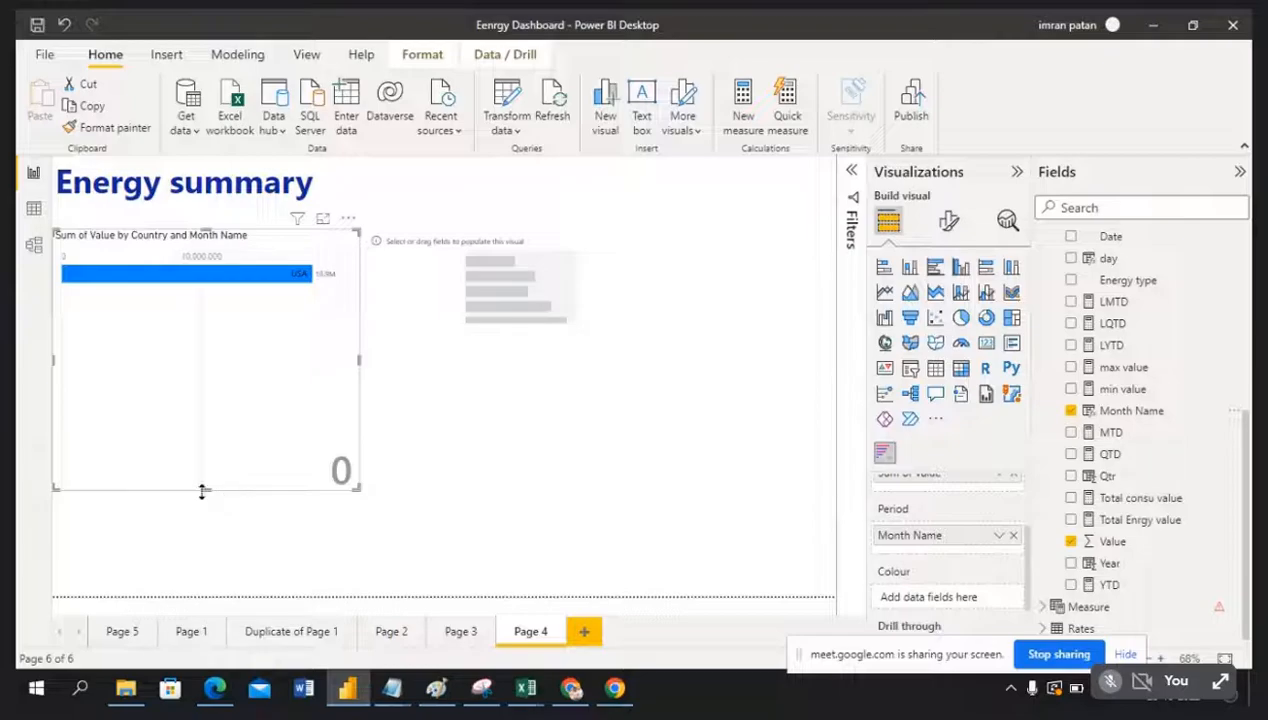
pyautogui.moveTo(205, 491); pyautogui.dragTo(243, 388)
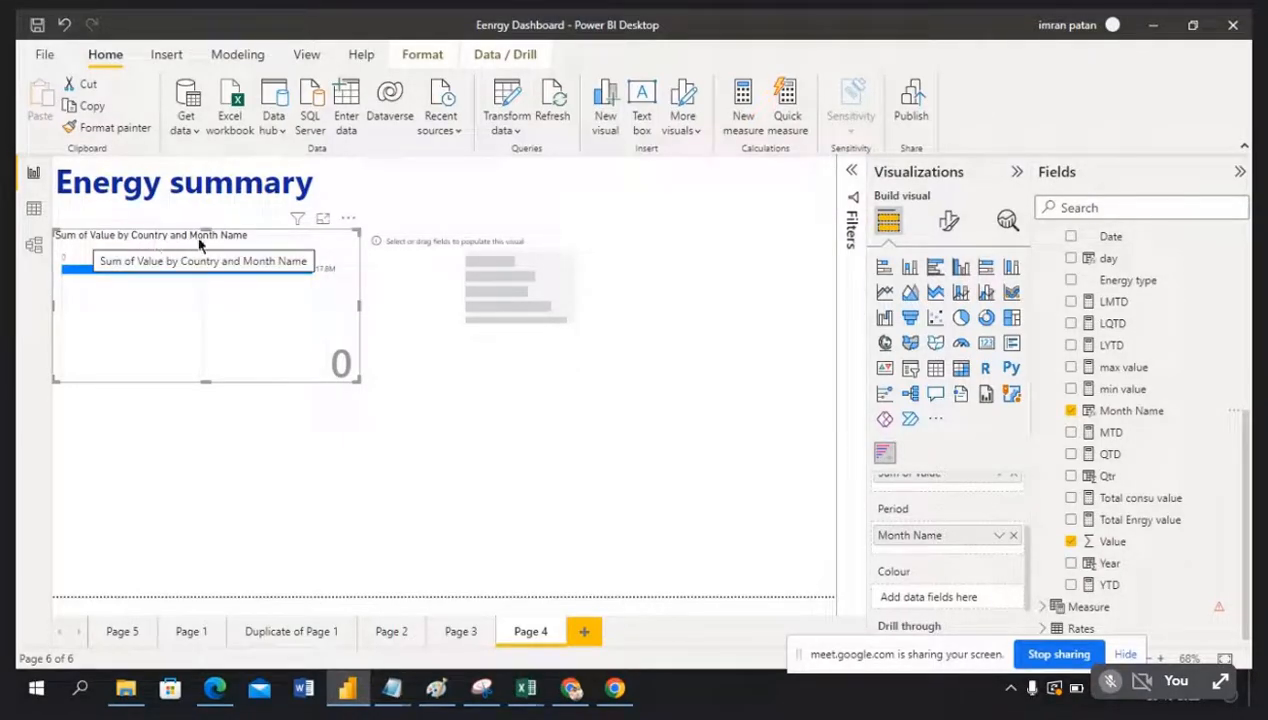
pyautogui.click(711, 498)
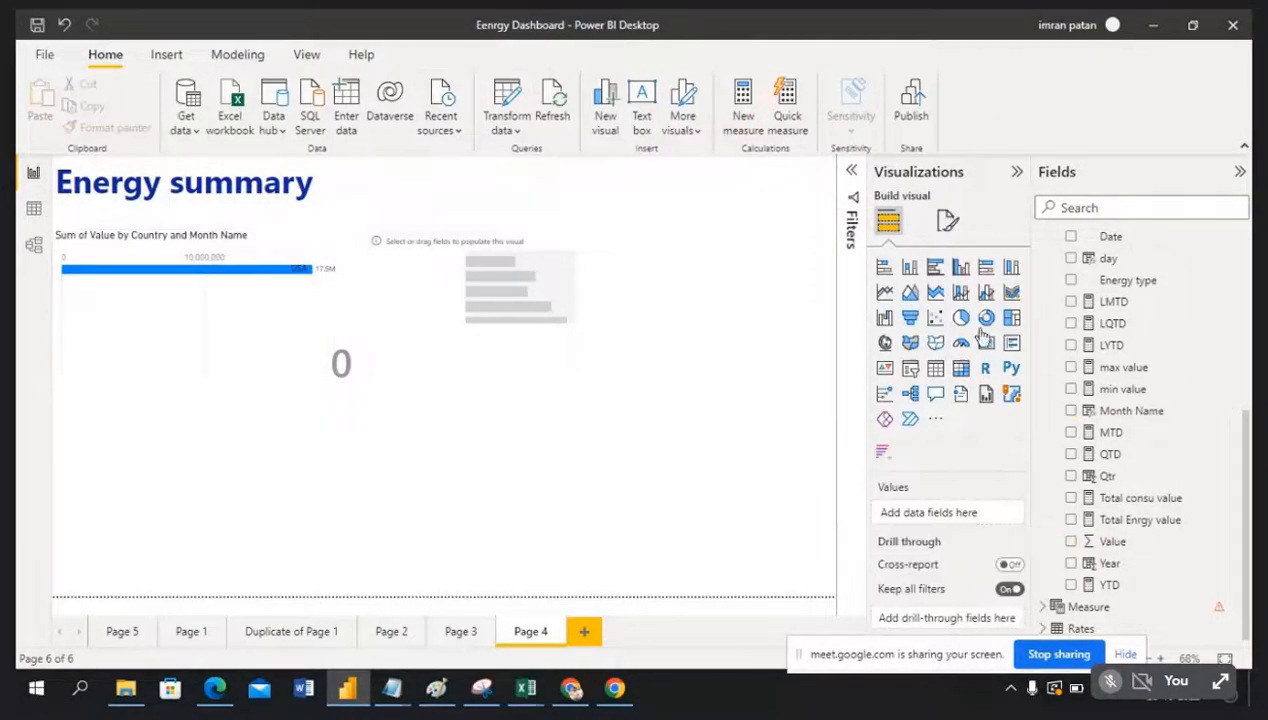
pyautogui.click(851, 173)
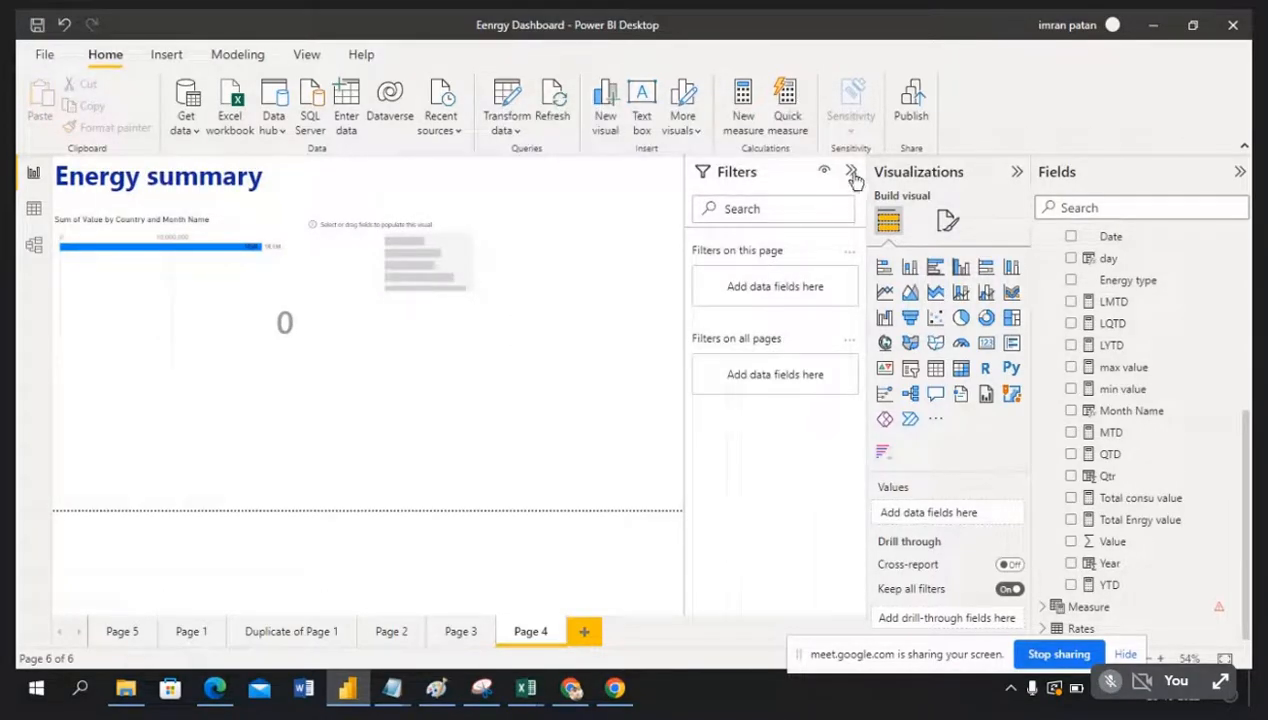
pyautogui.click(855, 178)
# Step: Colour the race bars by Month Name and move the empty visual further right
pyautogui.click(297, 325)
pyautogui.scroll(-2, 951, 600)
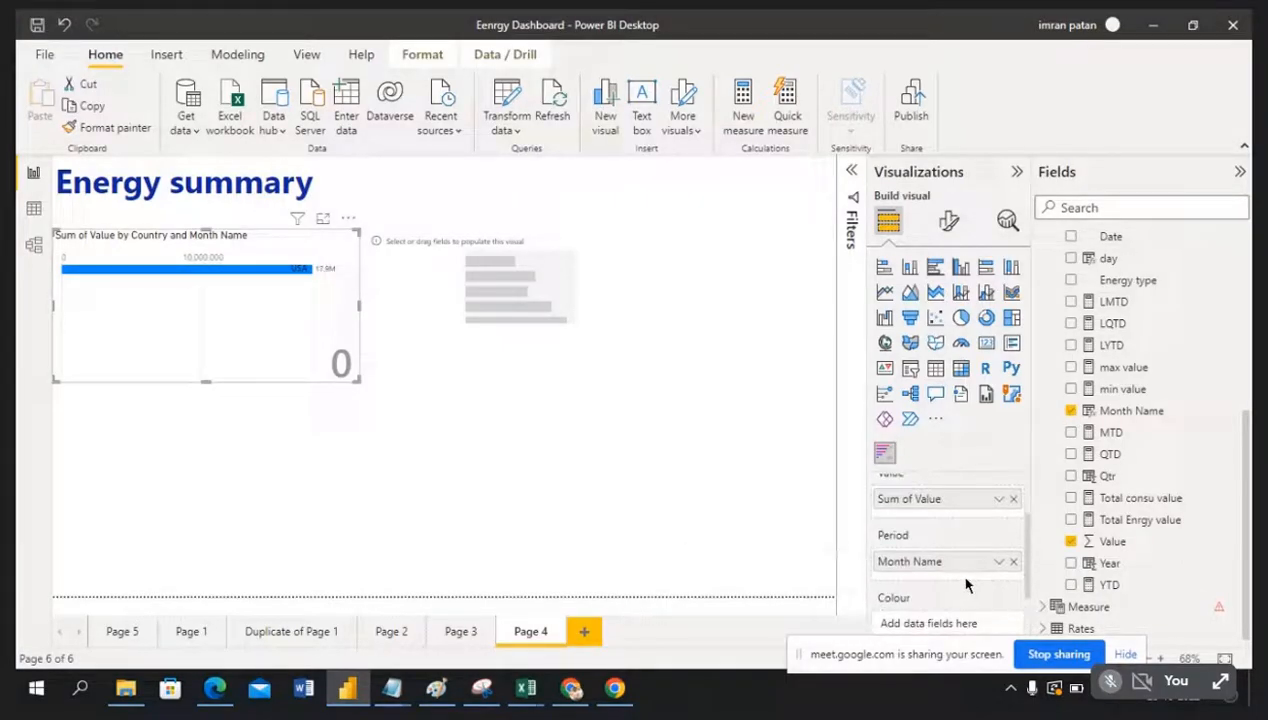
pyautogui.scroll(-3, 966, 580)
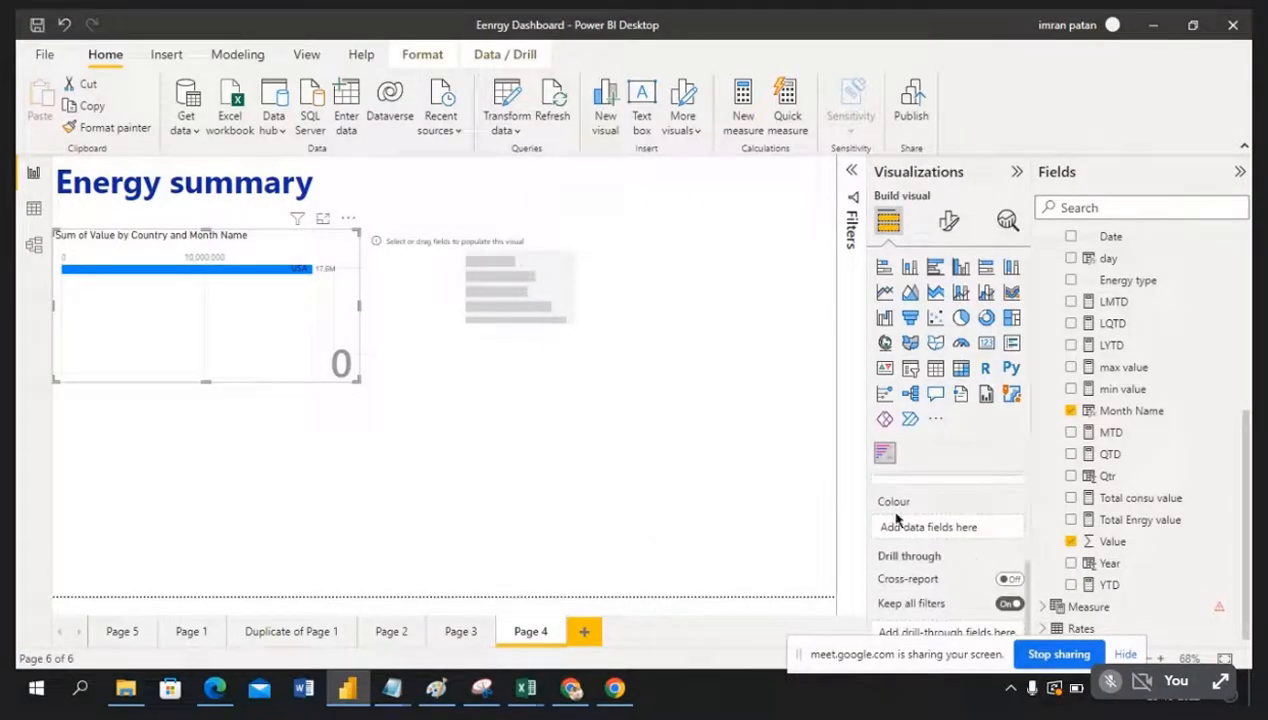
pyautogui.moveTo(1133, 412); pyautogui.dragTo(943, 526)
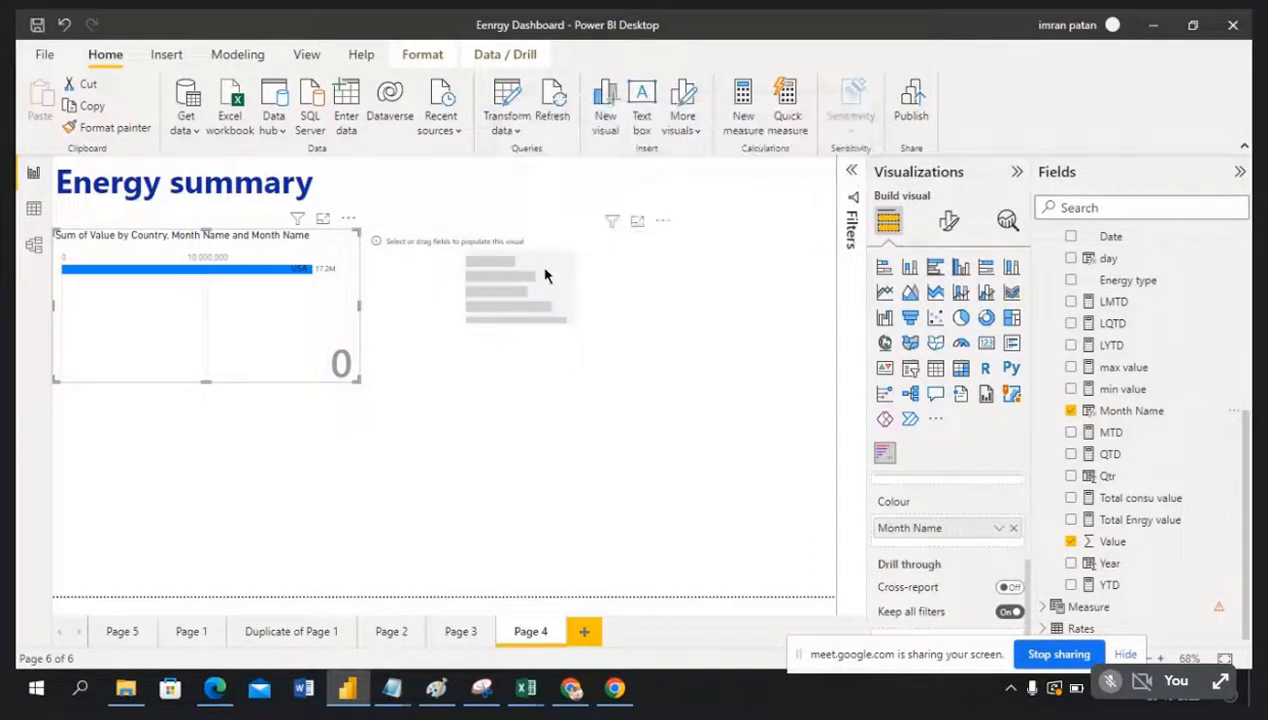
pyautogui.moveTo(588, 241); pyautogui.dragTo(650, 237)
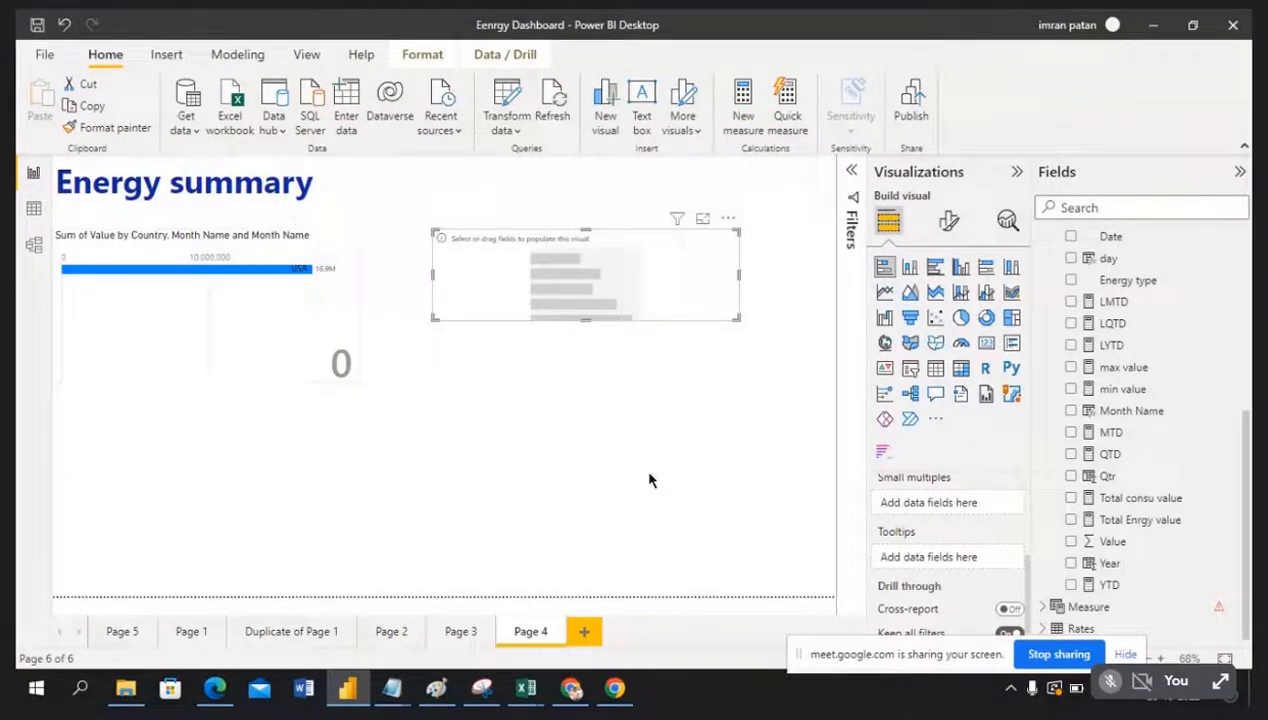
pyautogui.scroll(4, 965, 592)
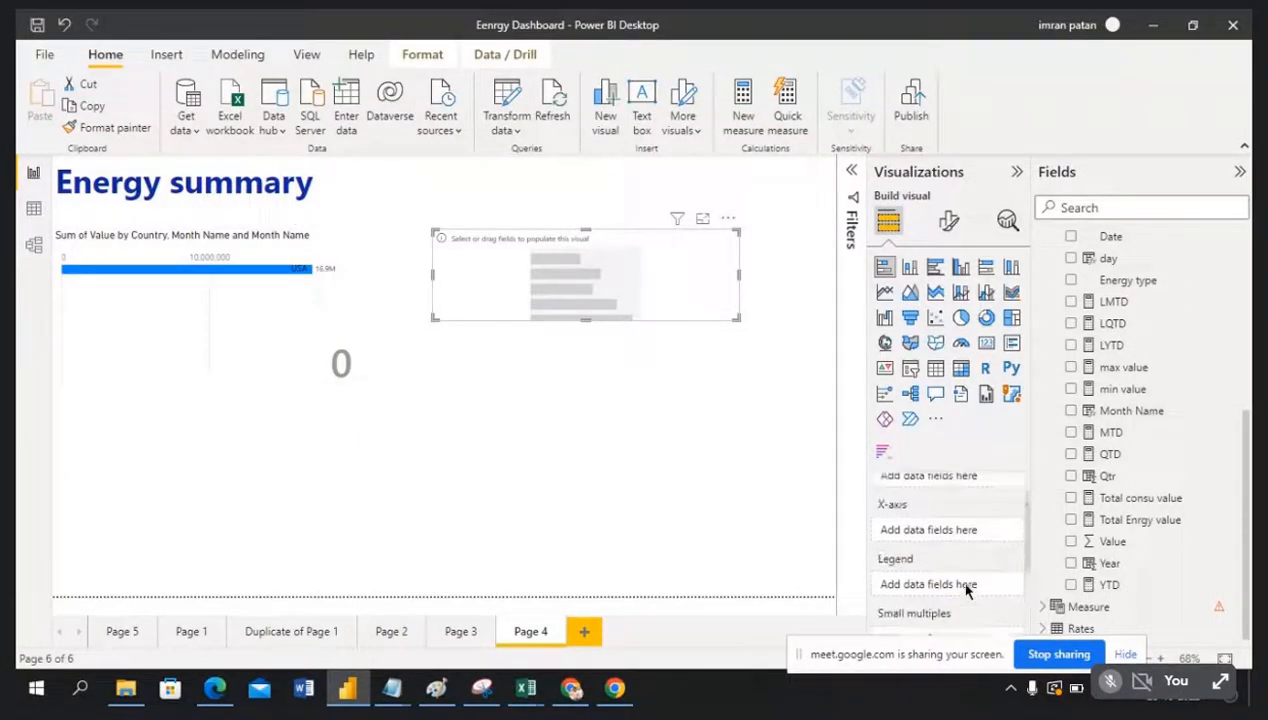
# Step: Swap Country for Building Master's City in the Name well and make the chart taller
pyautogui.click(335, 320)
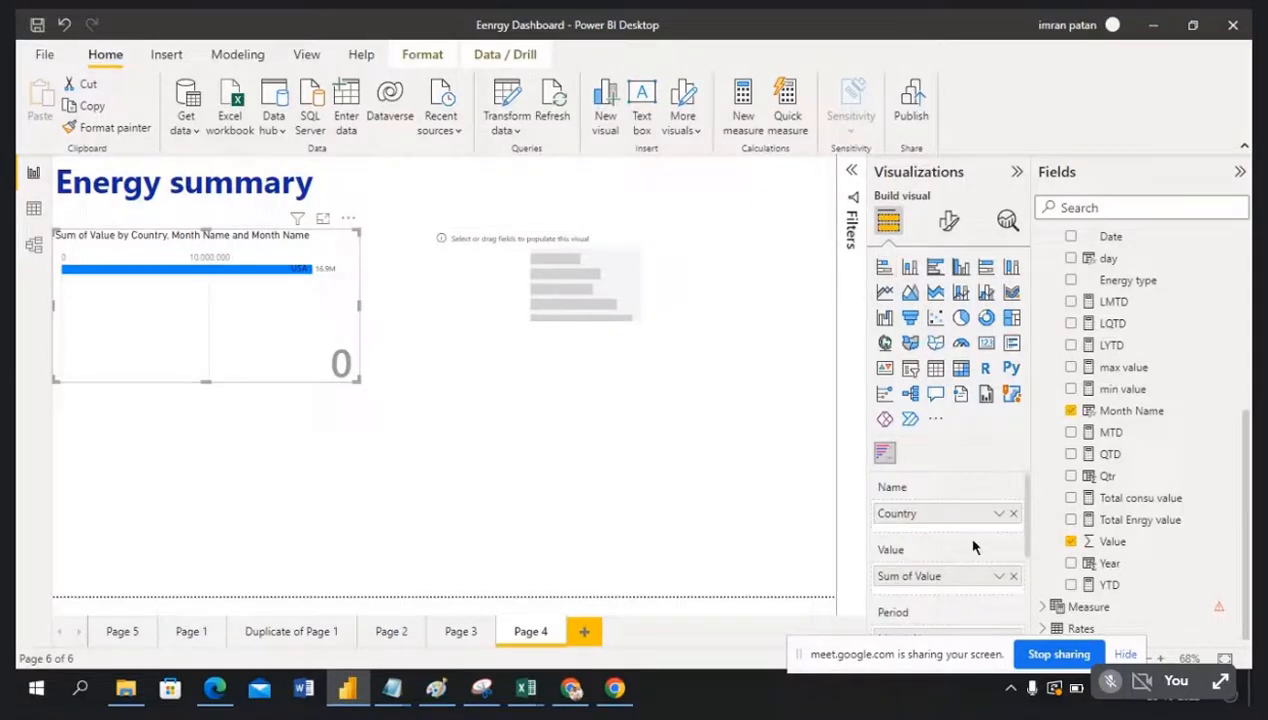
pyautogui.click(998, 515)
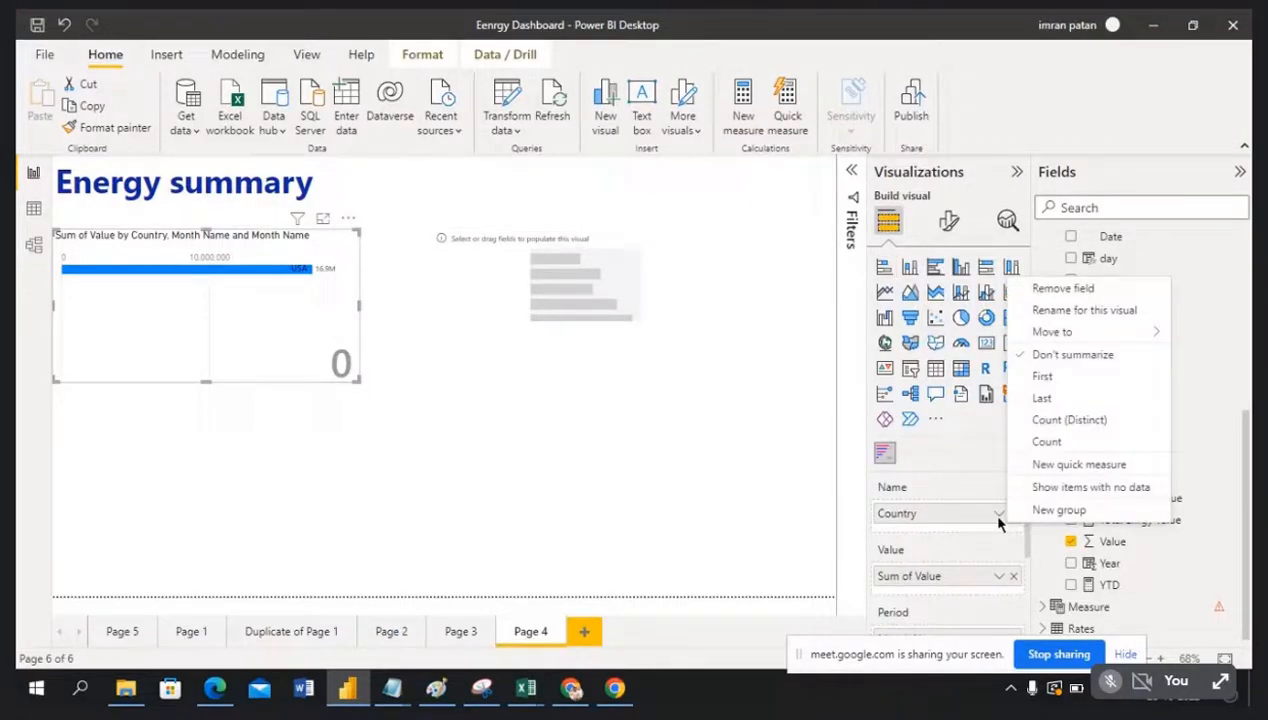
pyautogui.click(670, 473)
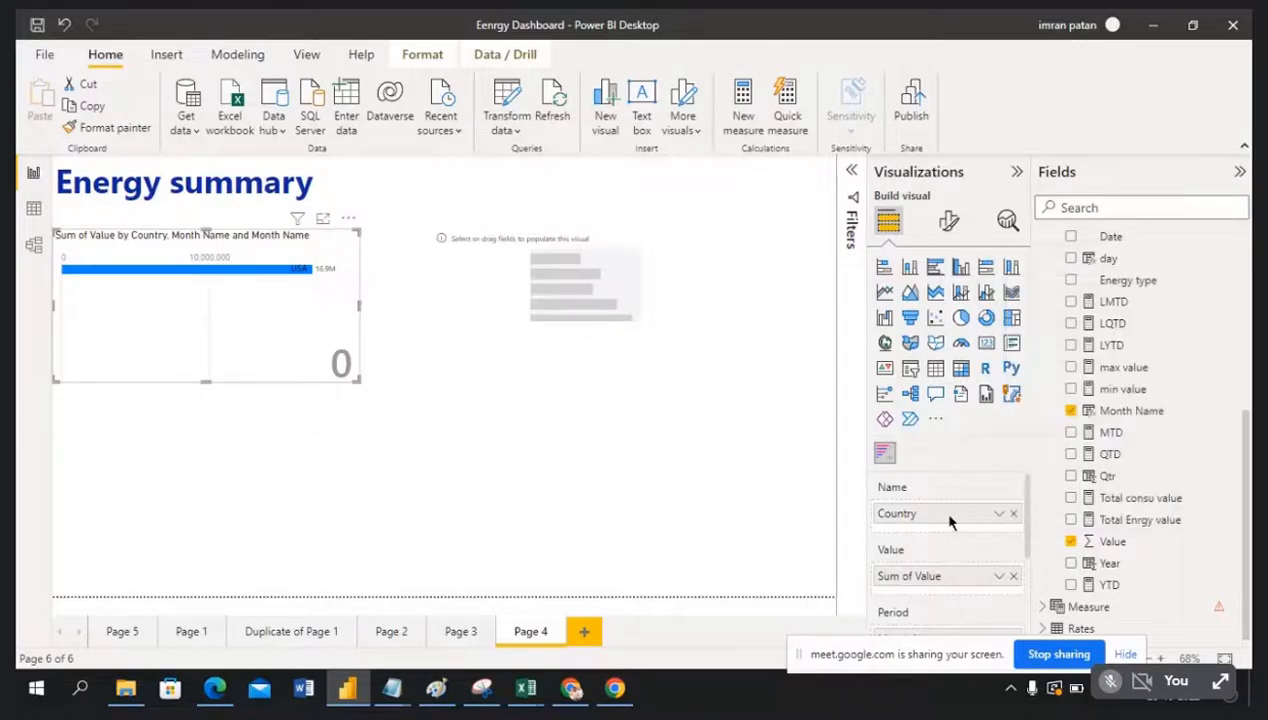
pyautogui.click(1013, 514)
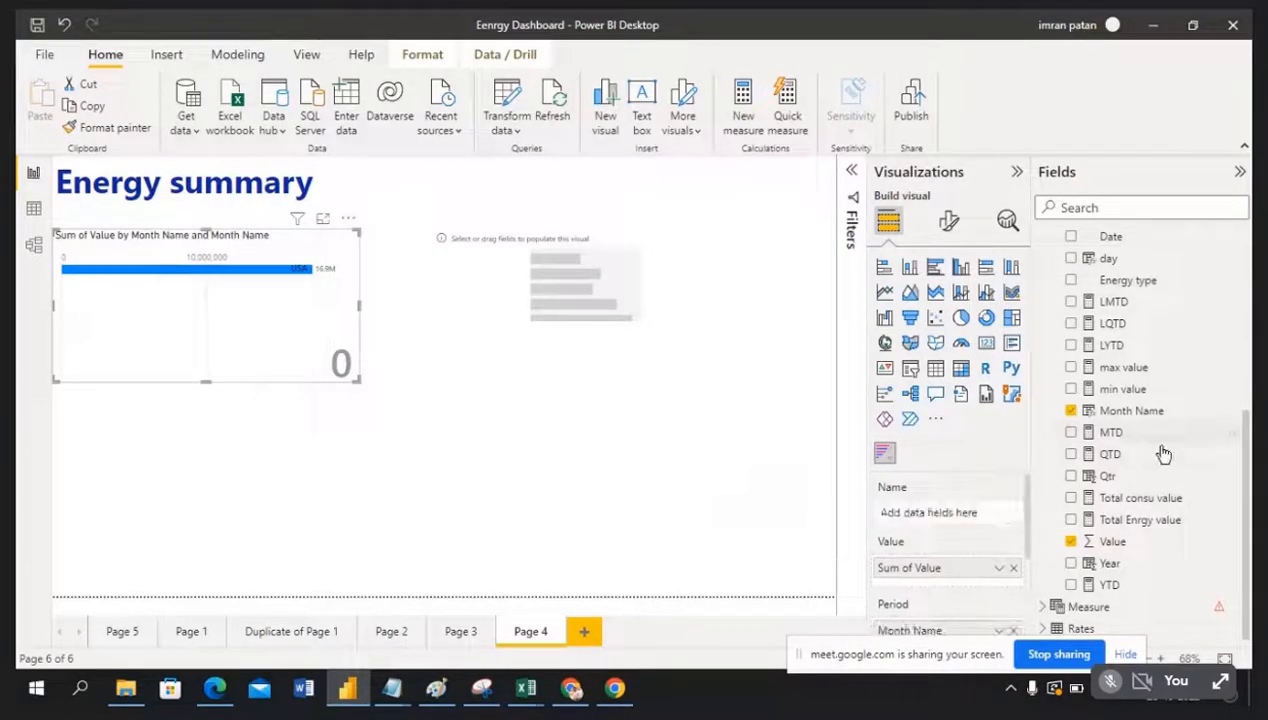
pyautogui.scroll(2, 1148, 455)
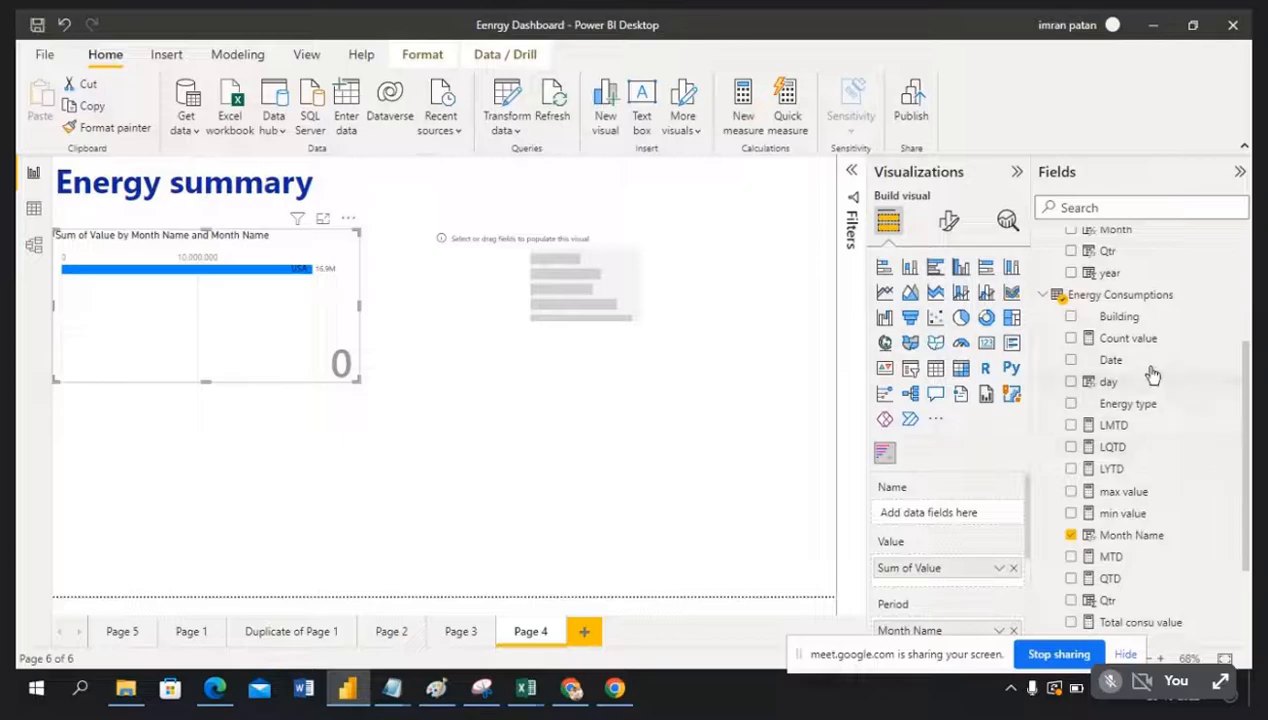
pyautogui.scroll(-3, 1153, 370)
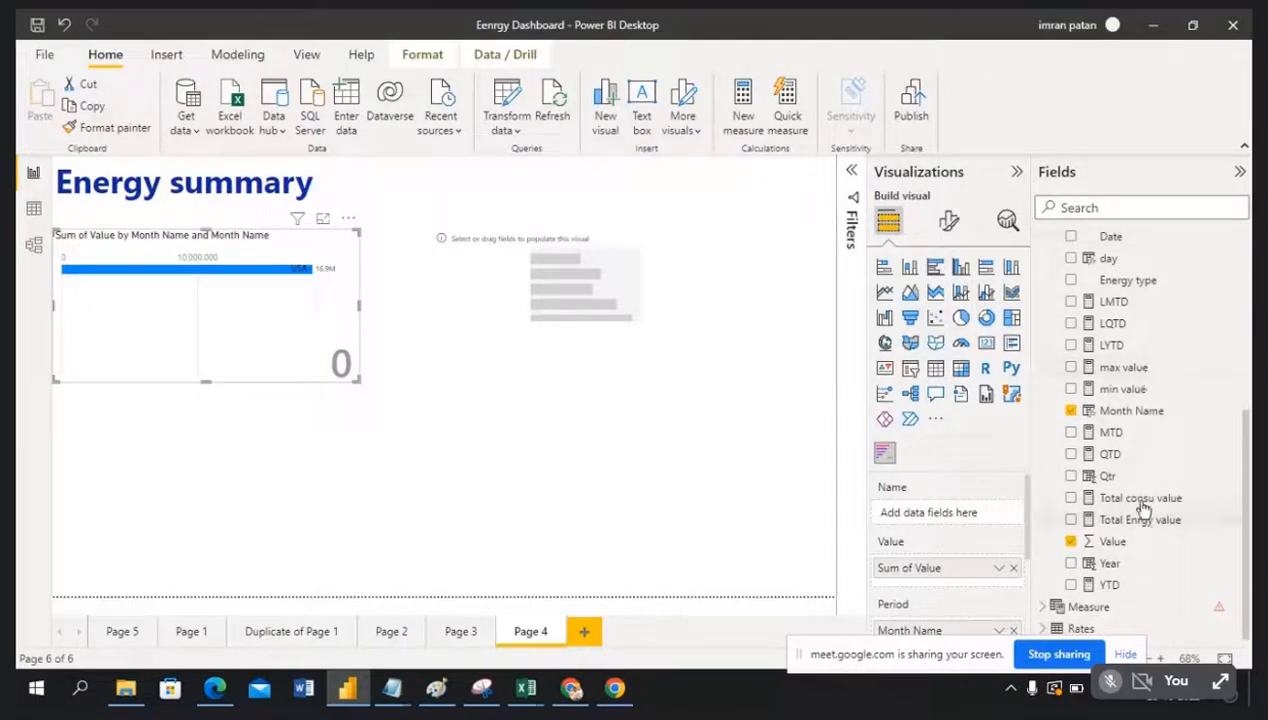
pyautogui.scroll(4, 1143, 472)
pyautogui.scroll(3, 1143, 465)
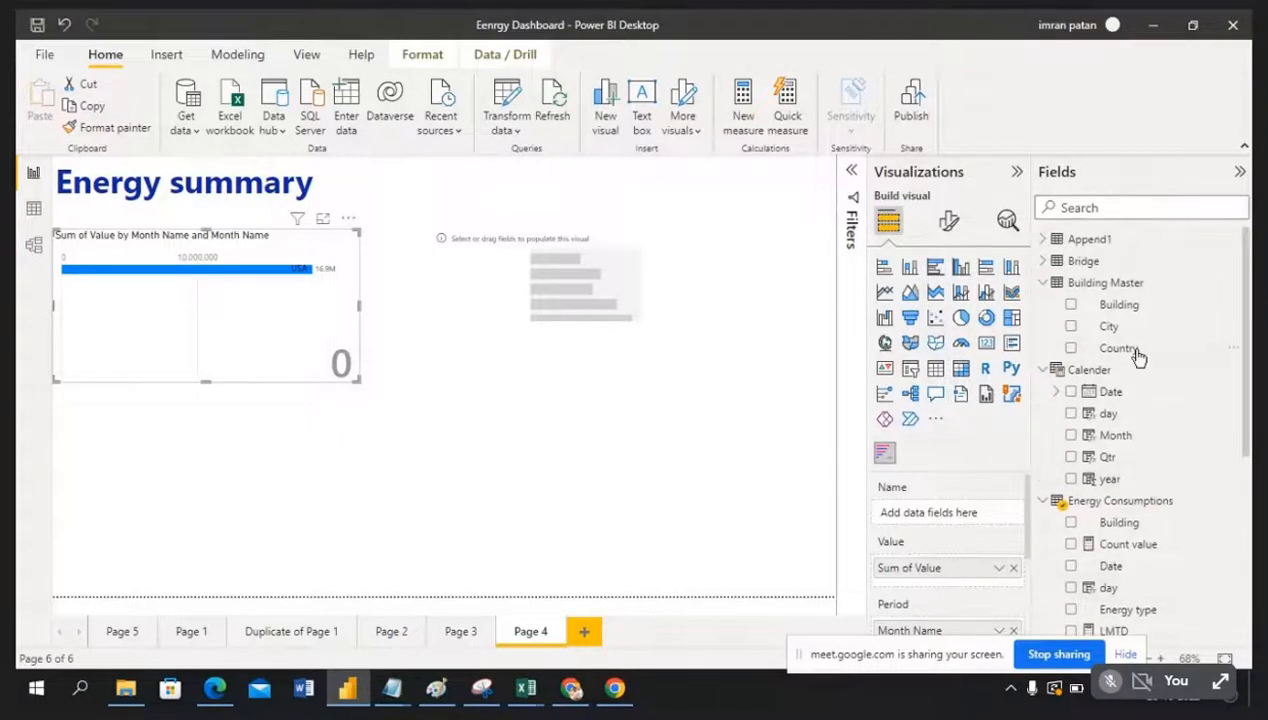
pyautogui.moveTo(1105, 326); pyautogui.dragTo(975, 515)
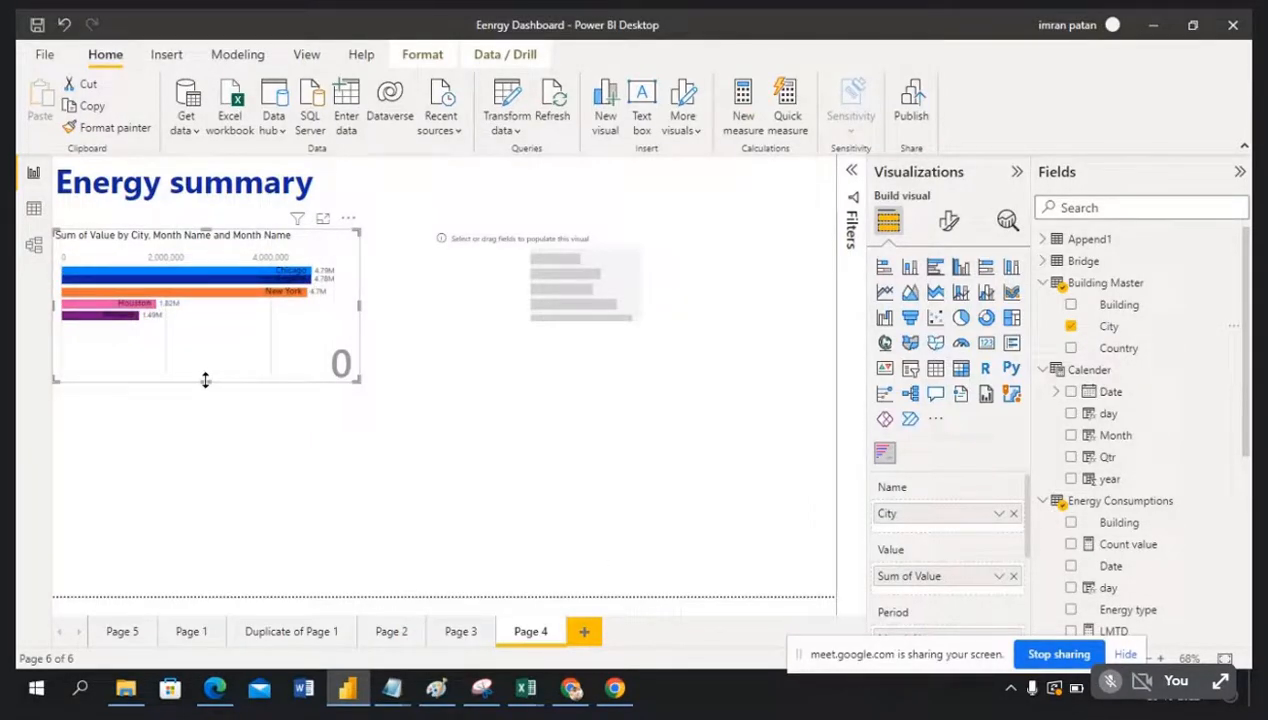
pyautogui.moveTo(205, 380); pyautogui.dragTo(205, 429)
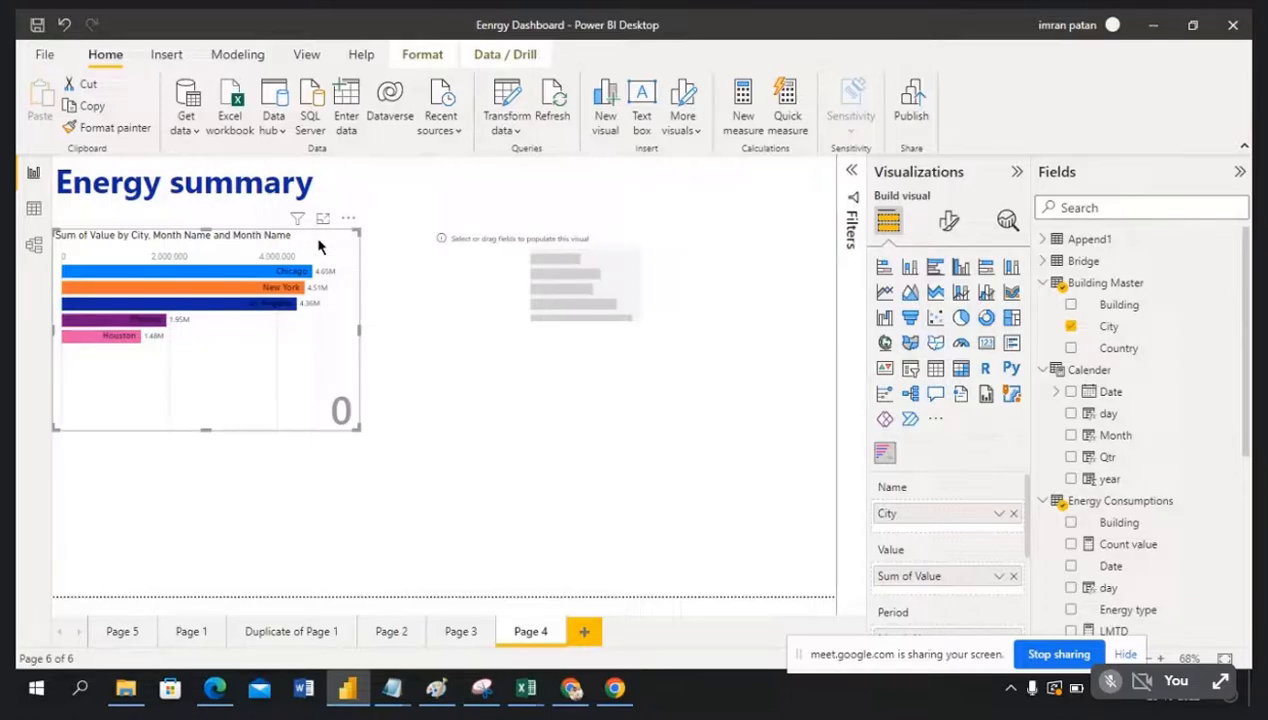
pyautogui.click(951, 224)
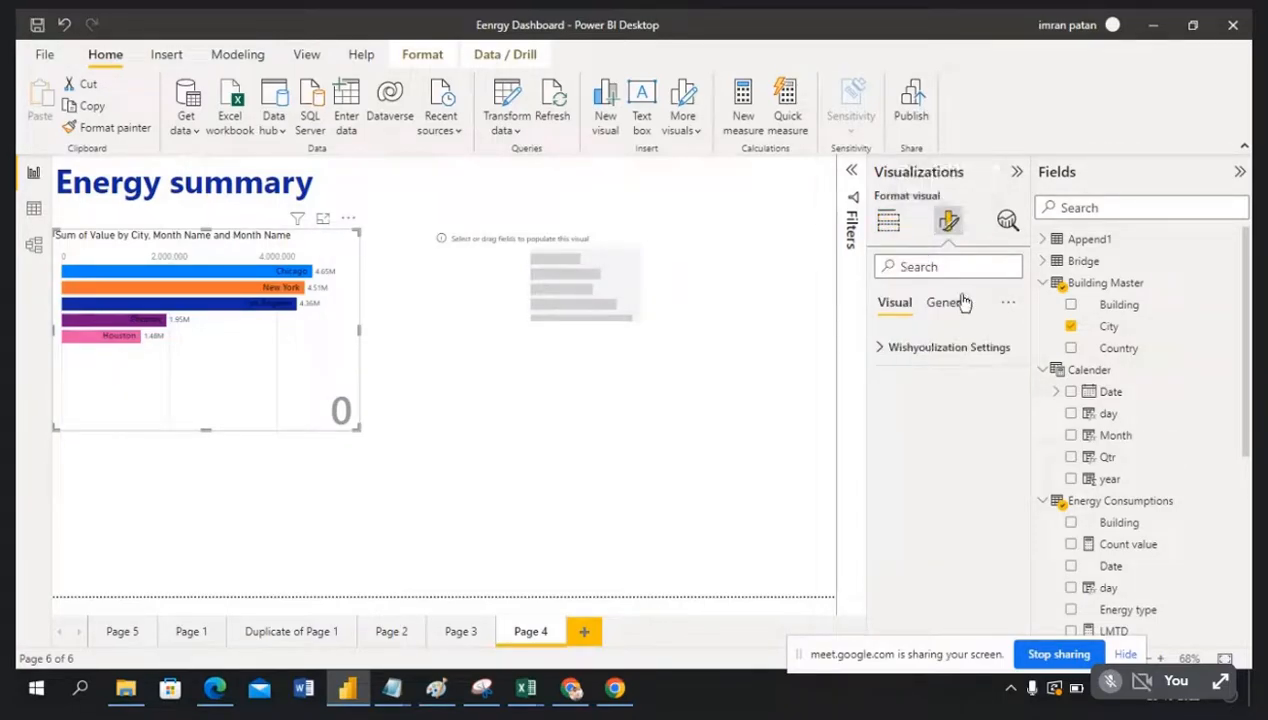
pyautogui.click(884, 350)
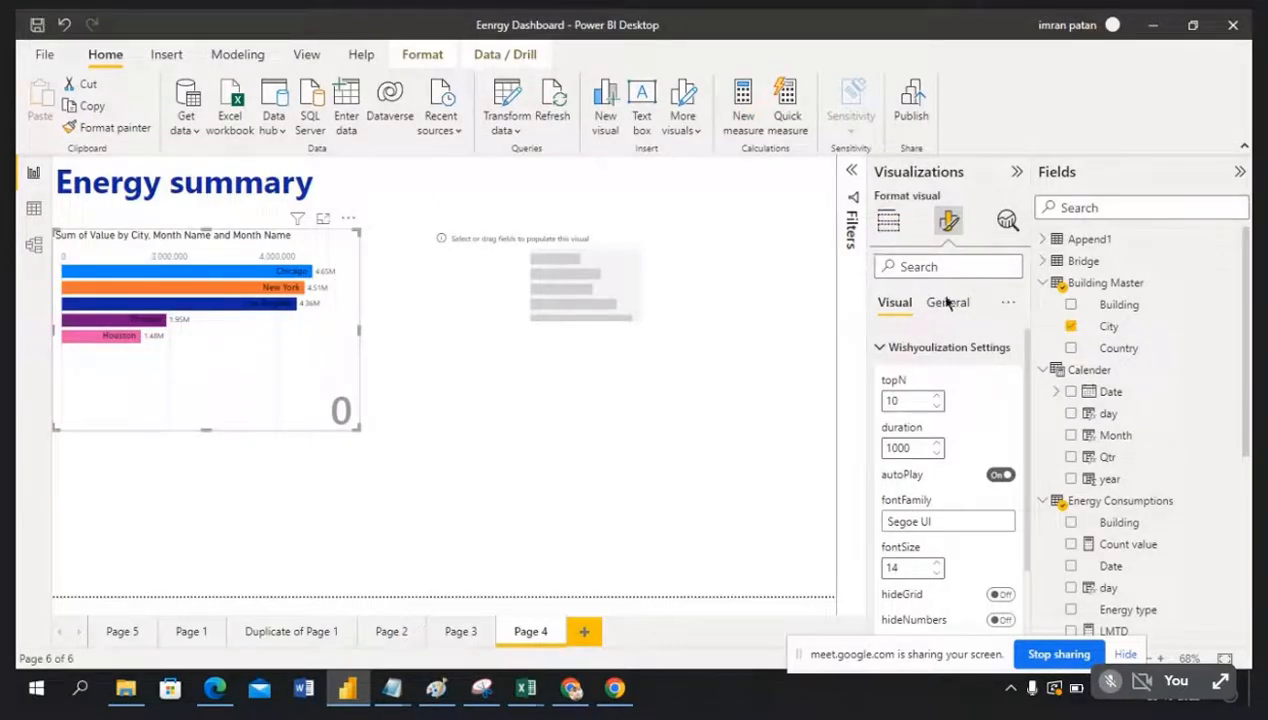
pyautogui.click(886, 222)
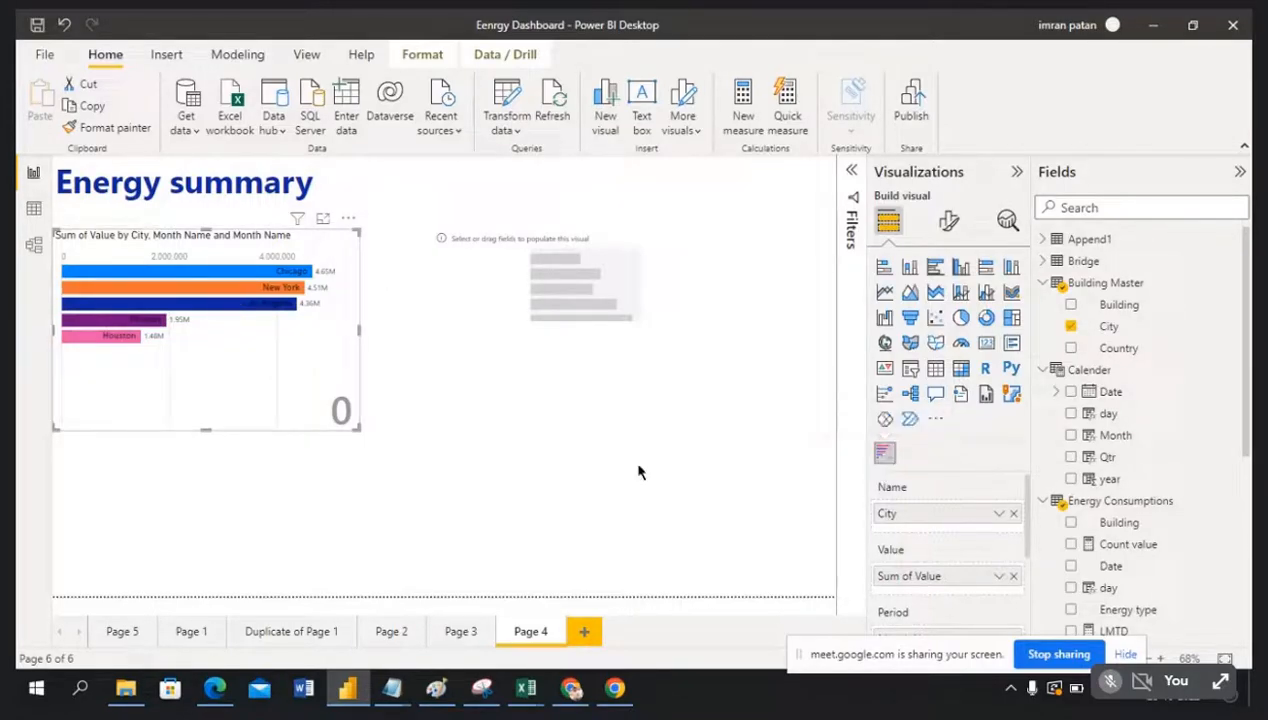
pyautogui.click(950, 224)
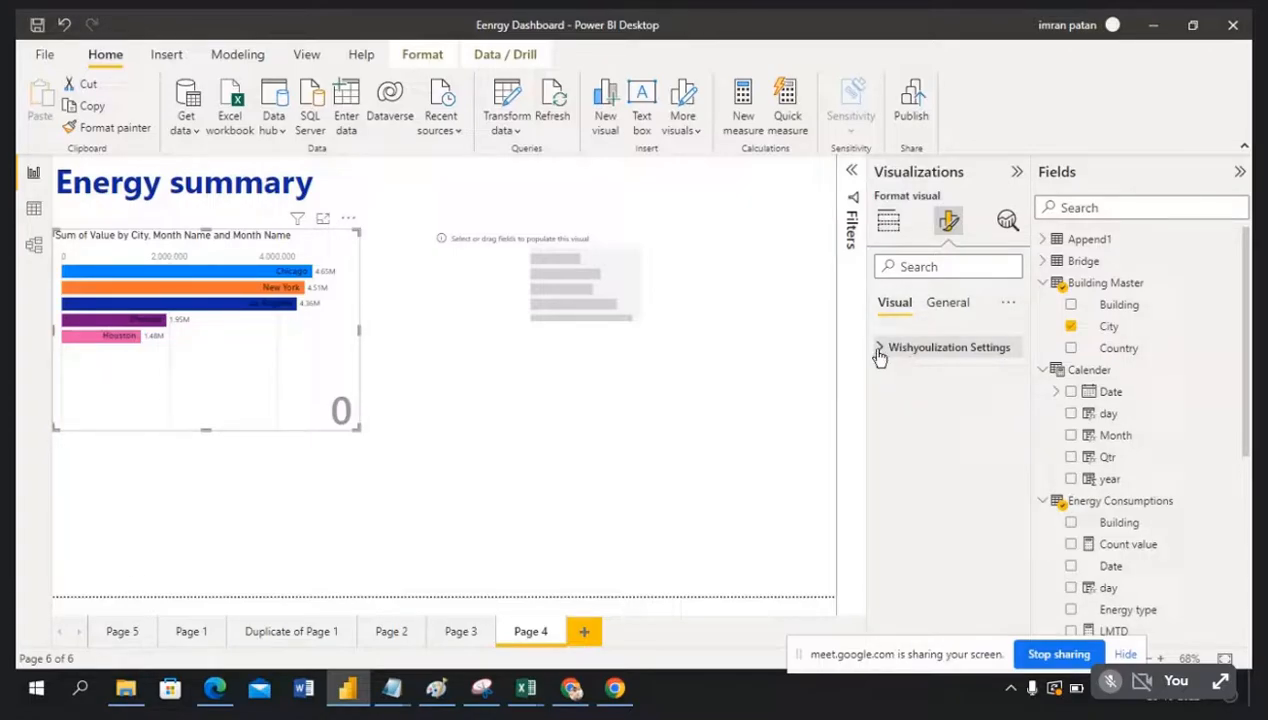
pyautogui.click(879, 349)
pyautogui.scroll(-1, 955, 405)
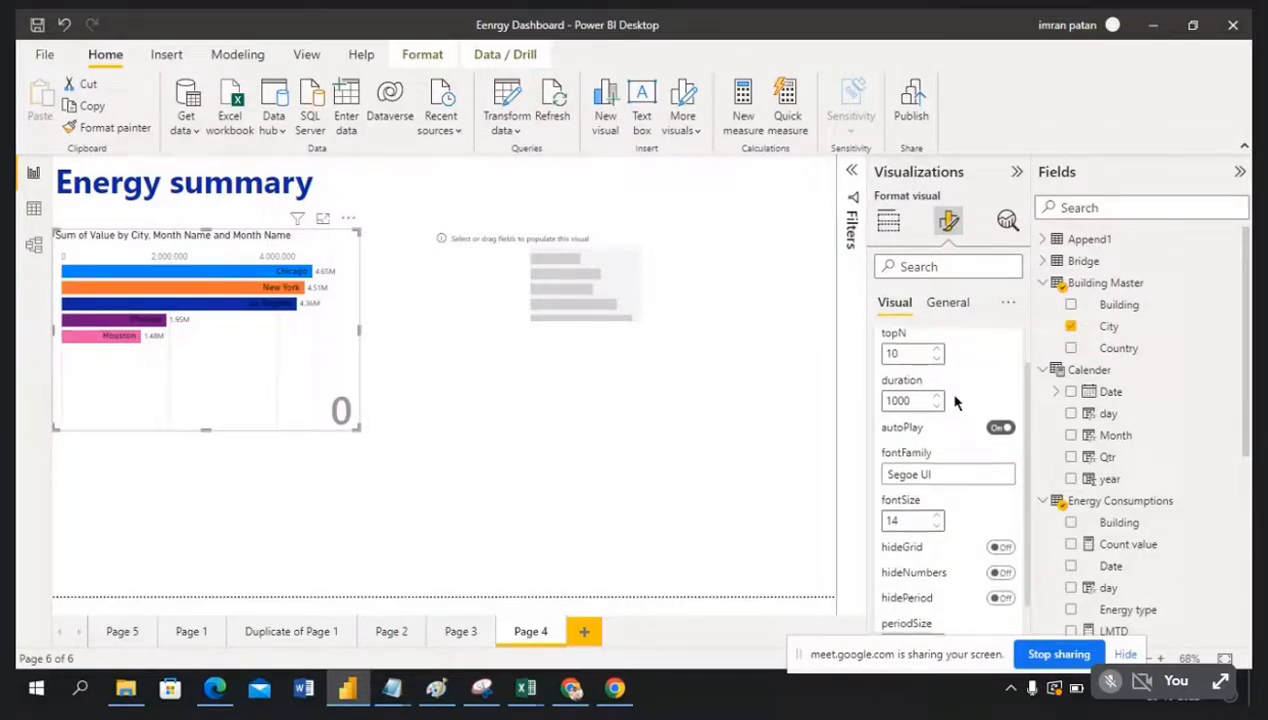
pyautogui.scroll(1, 955, 402)
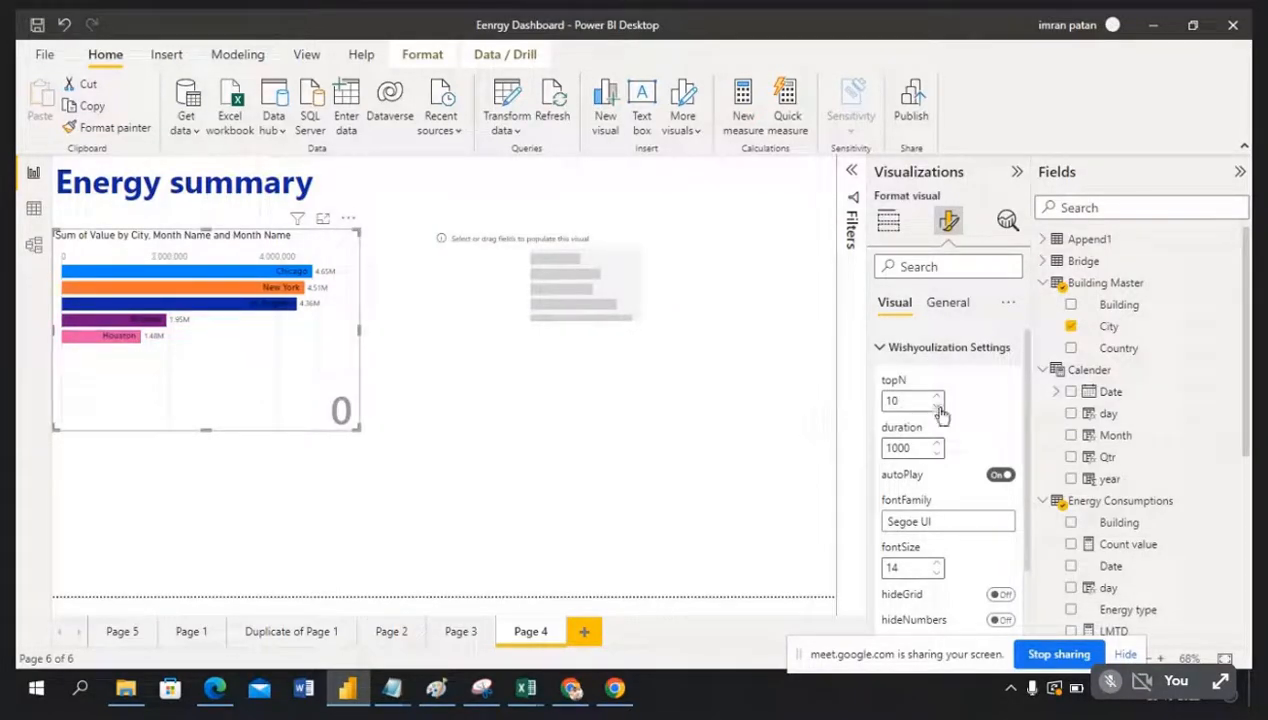
pyautogui.scroll(-2, 969, 445)
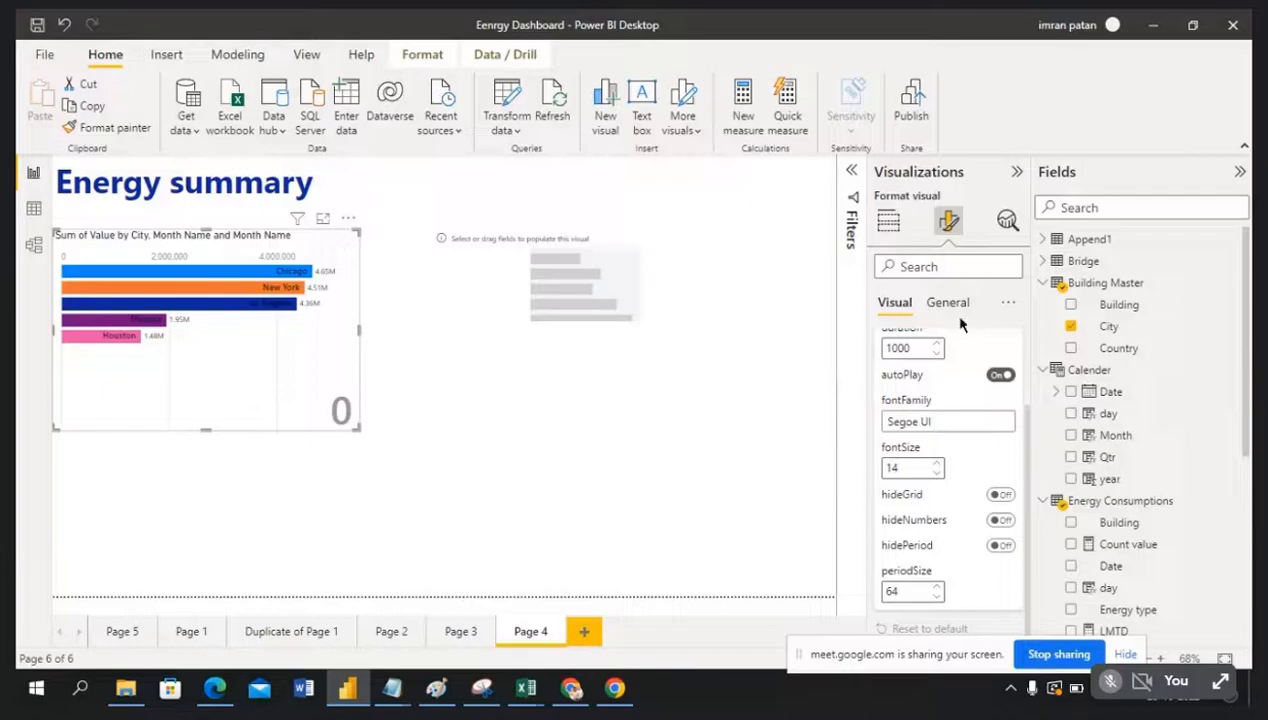
pyautogui.scroll(2, 977, 517)
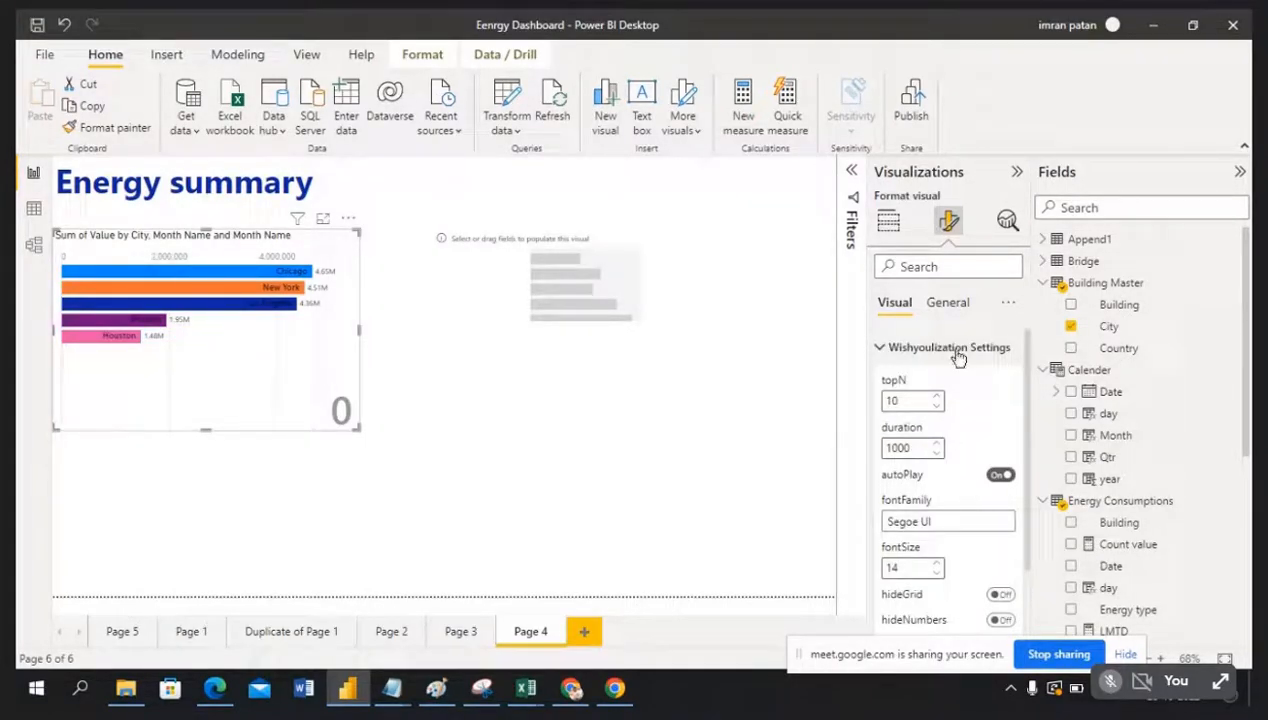
pyautogui.click(958, 308)
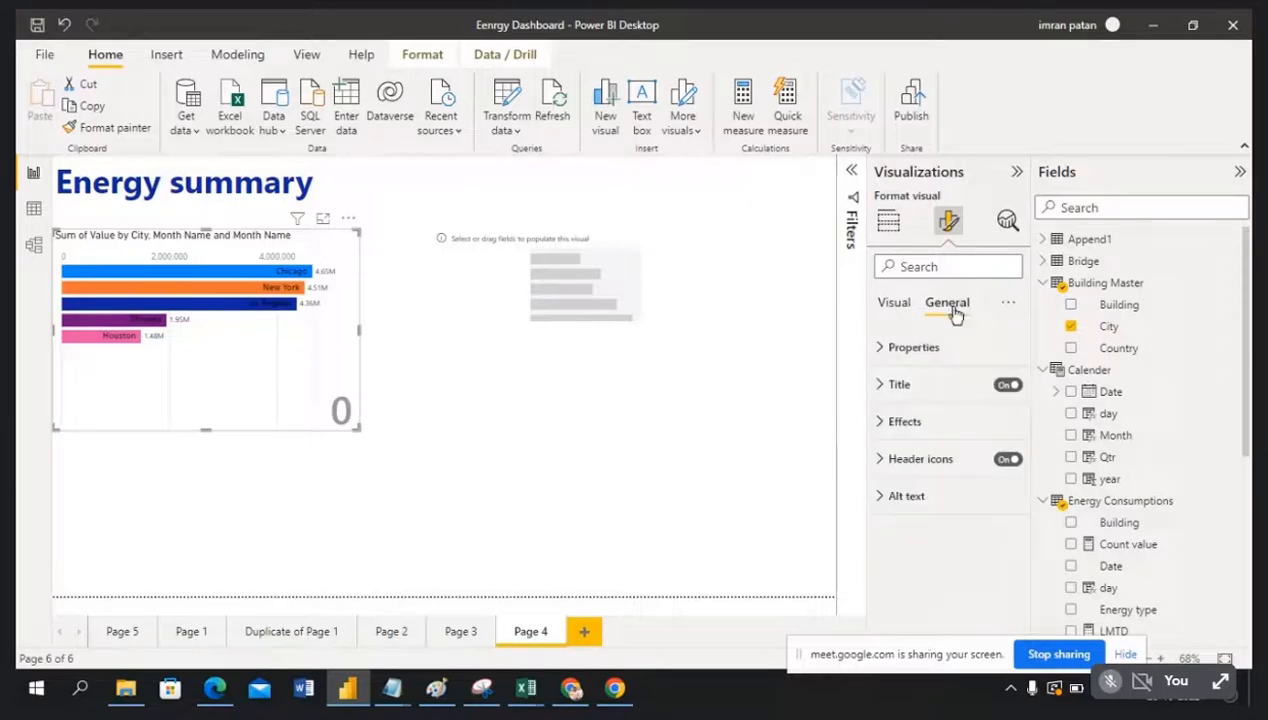
pyautogui.click(879, 348)
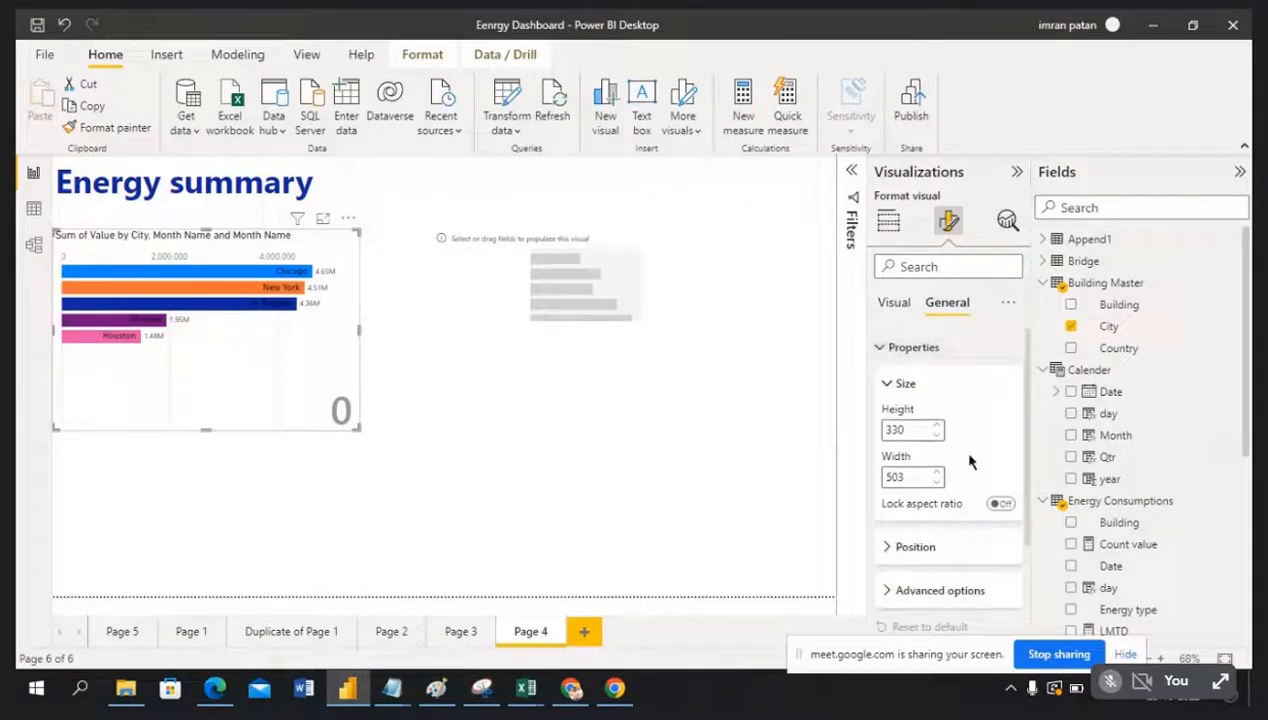
pyautogui.scroll(-3, 968, 512)
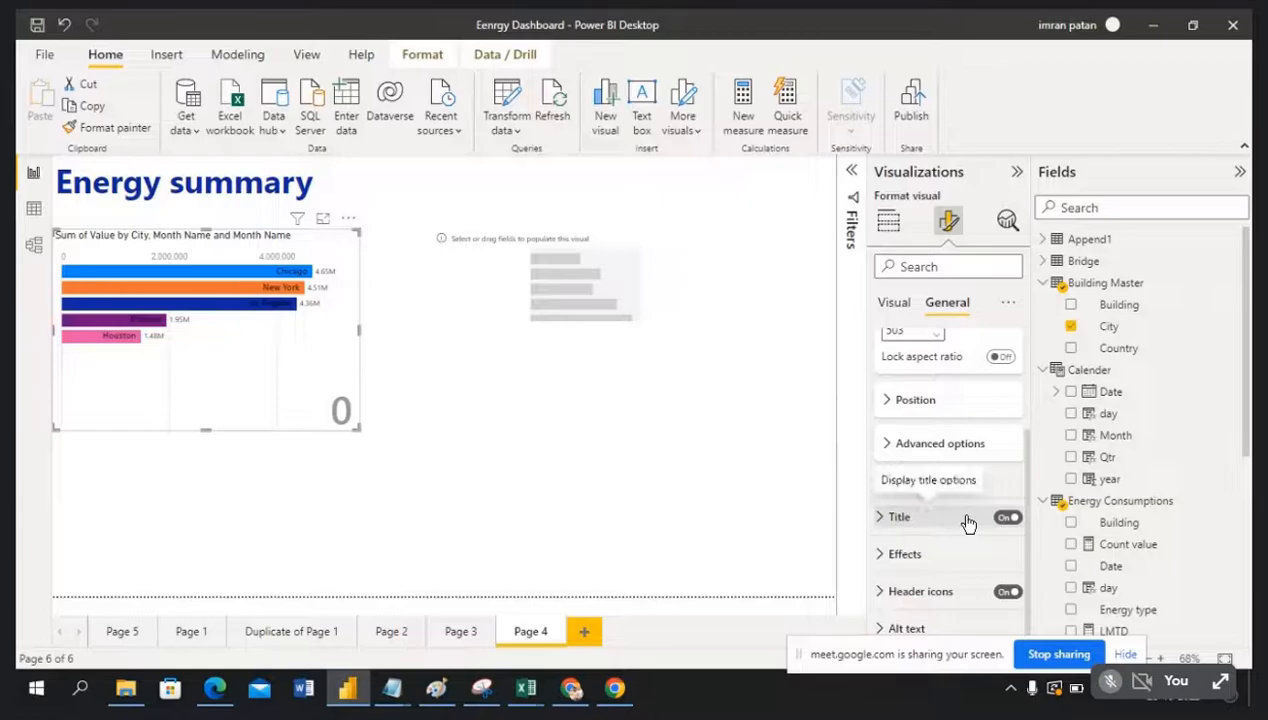
pyautogui.scroll(3, 966, 440)
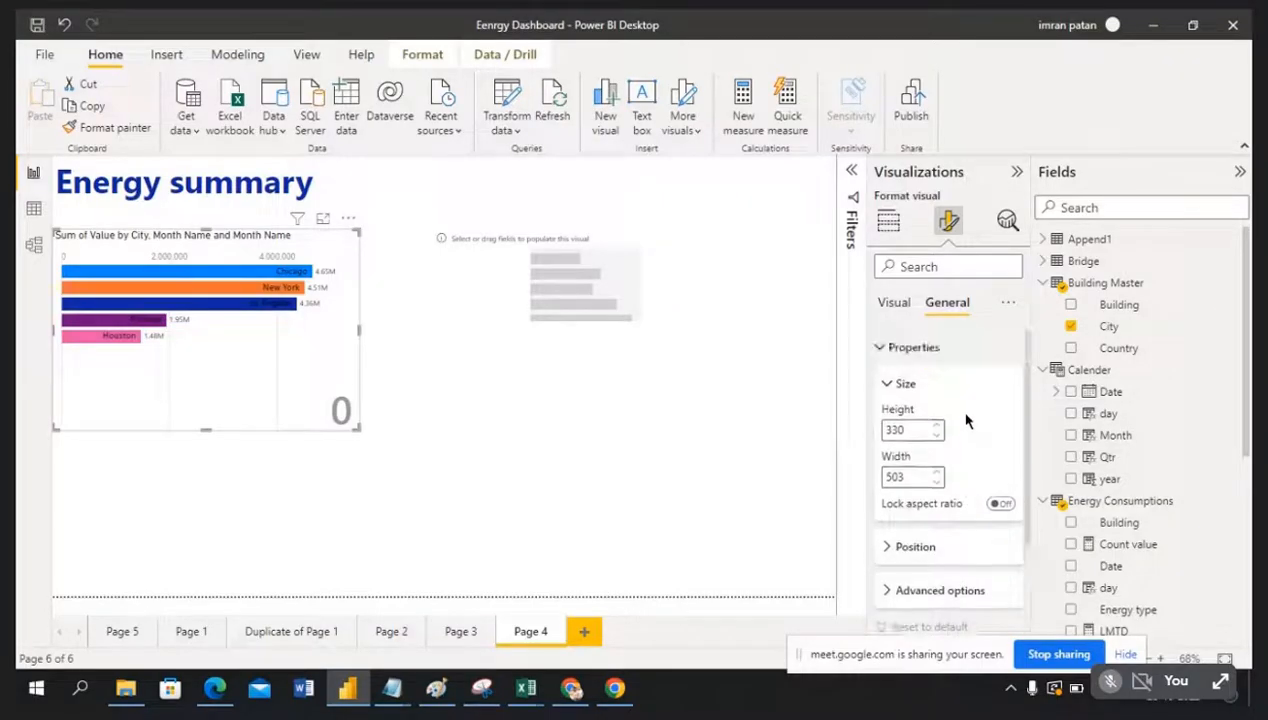
pyautogui.scroll(-3, 955, 480)
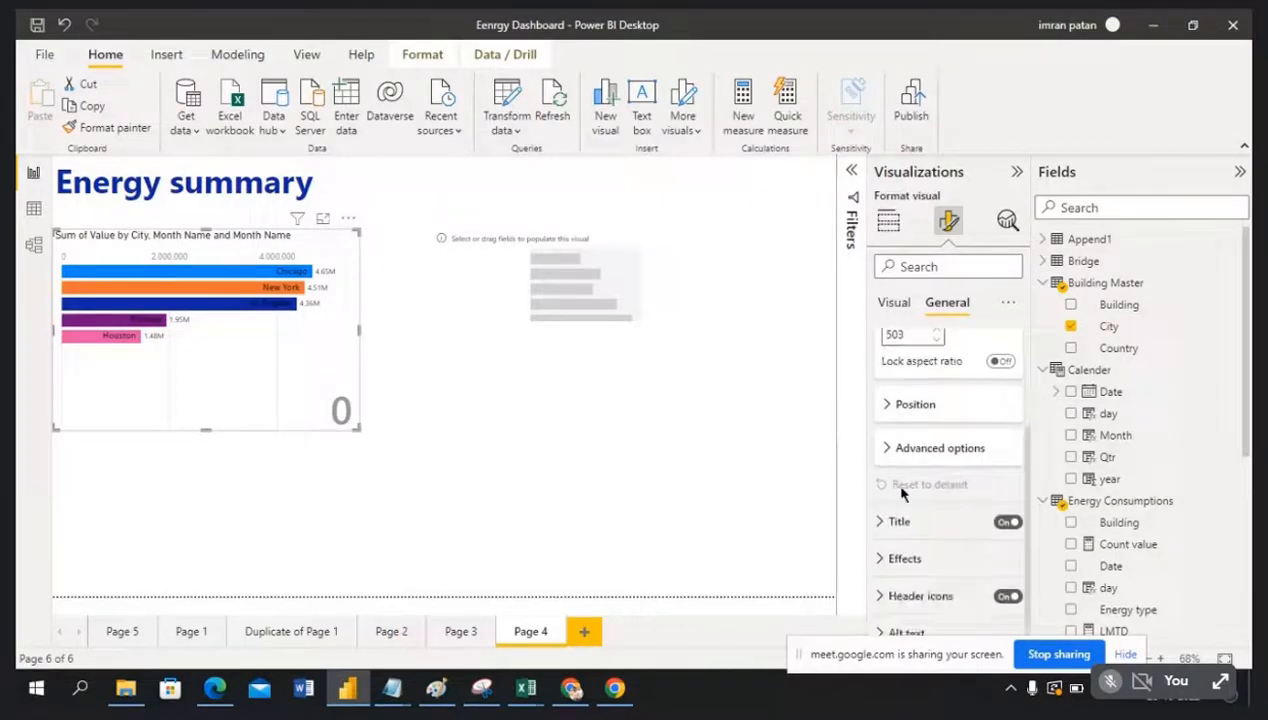
pyautogui.scroll(-1, 918, 540)
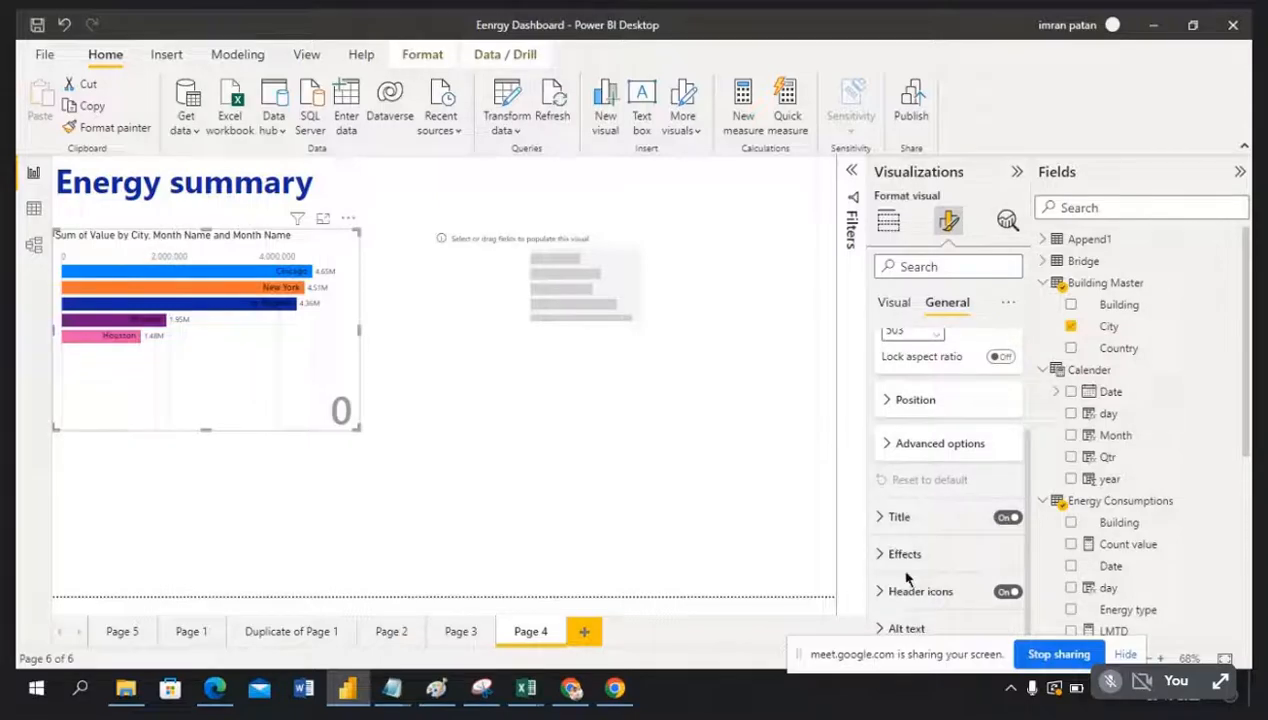
pyautogui.click(905, 400)
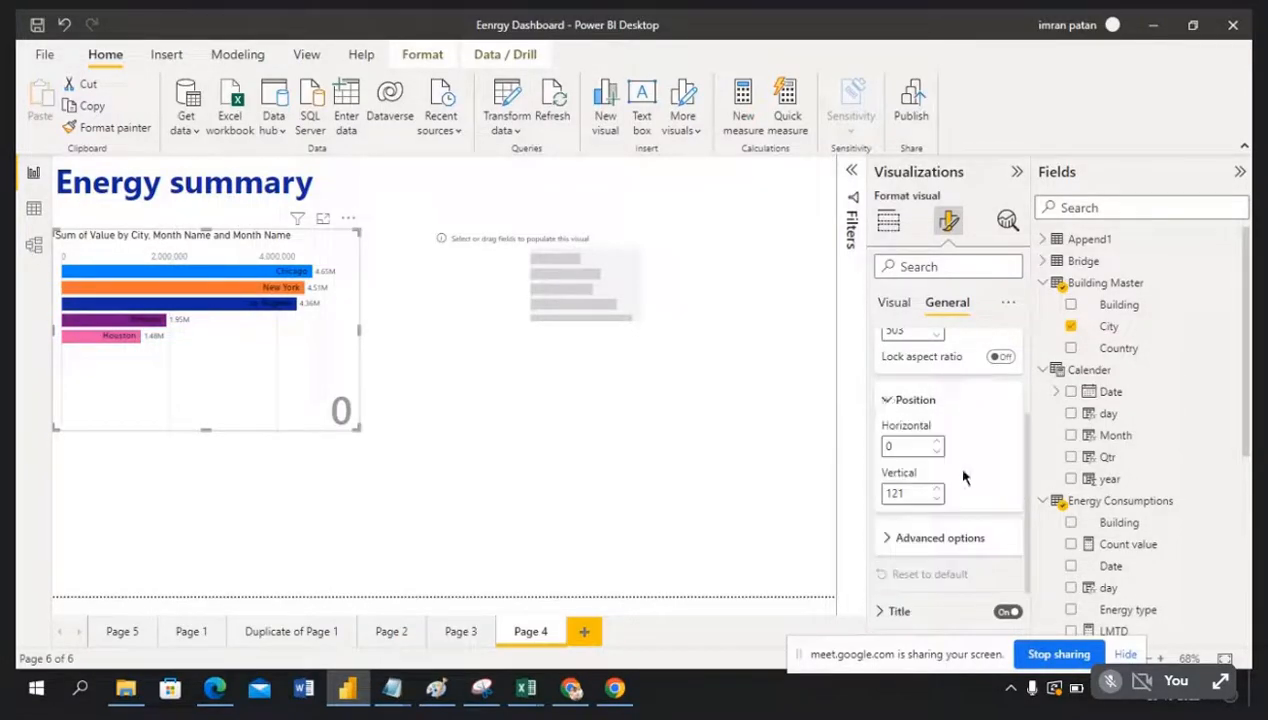
pyautogui.scroll(-2, 963, 467)
pyautogui.click(888, 446)
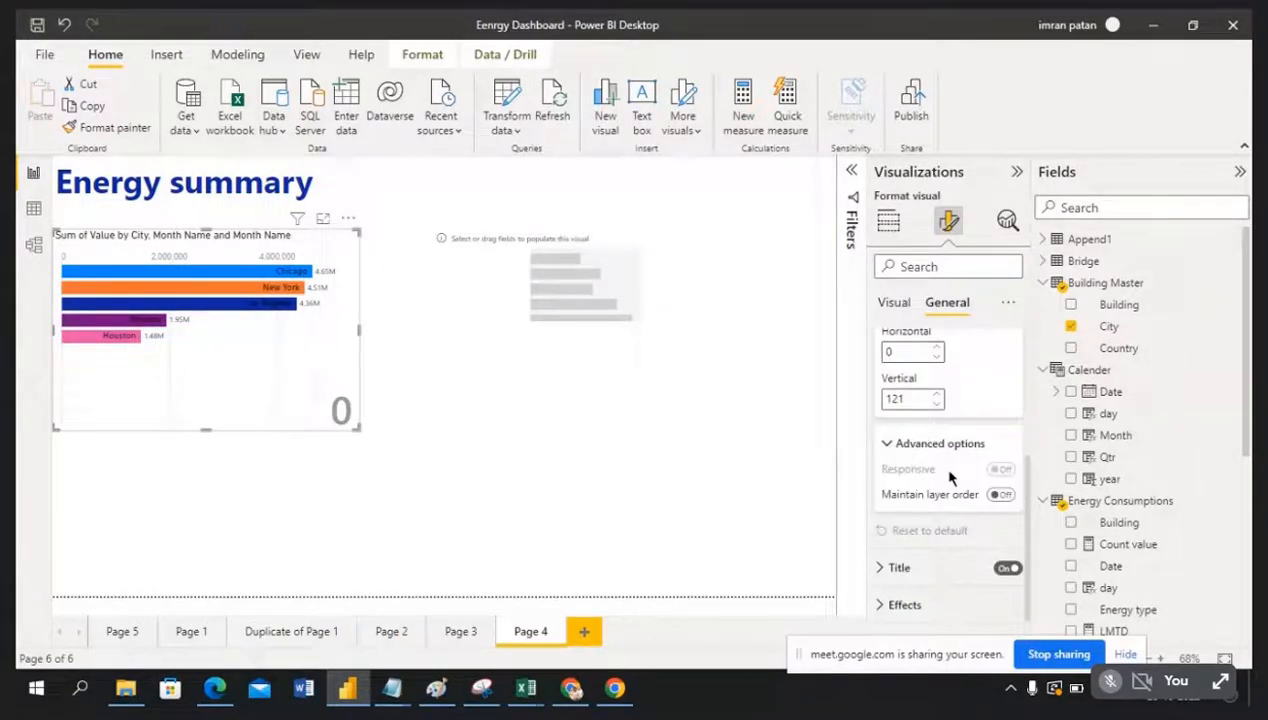
pyautogui.scroll(-1, 950, 490)
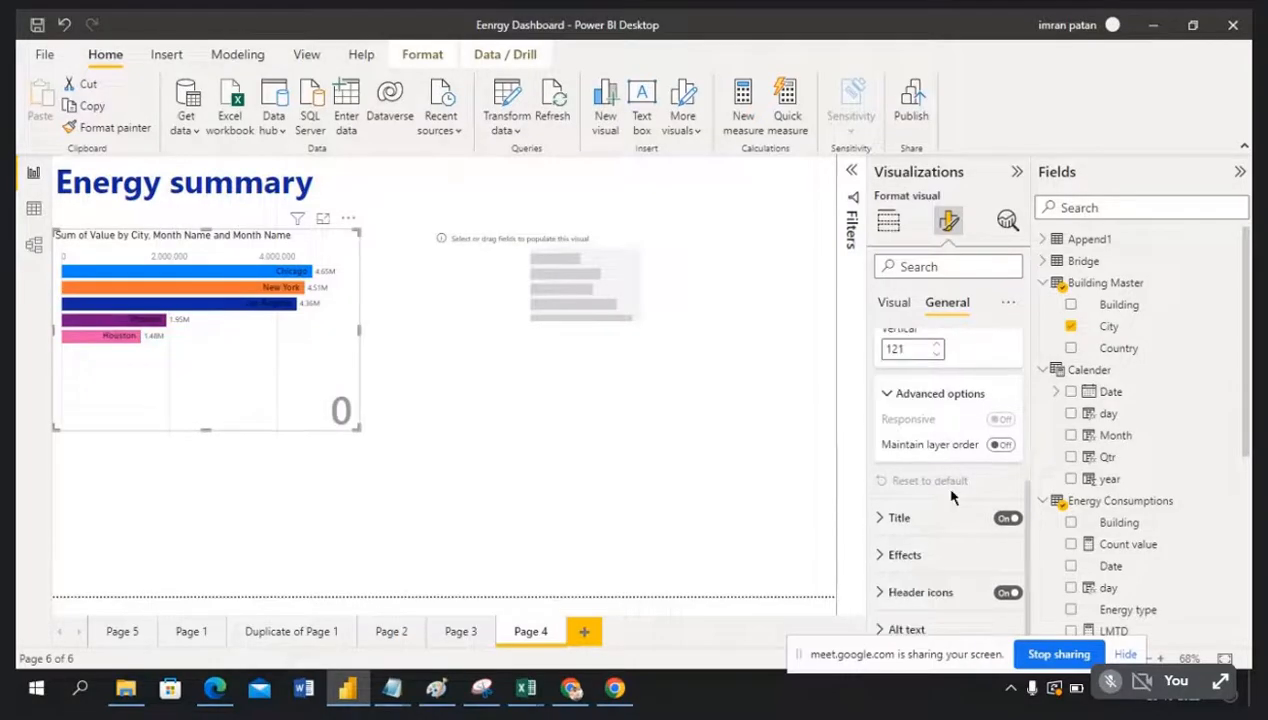
pyautogui.click(880, 555)
pyautogui.scroll(-4, 930, 545)
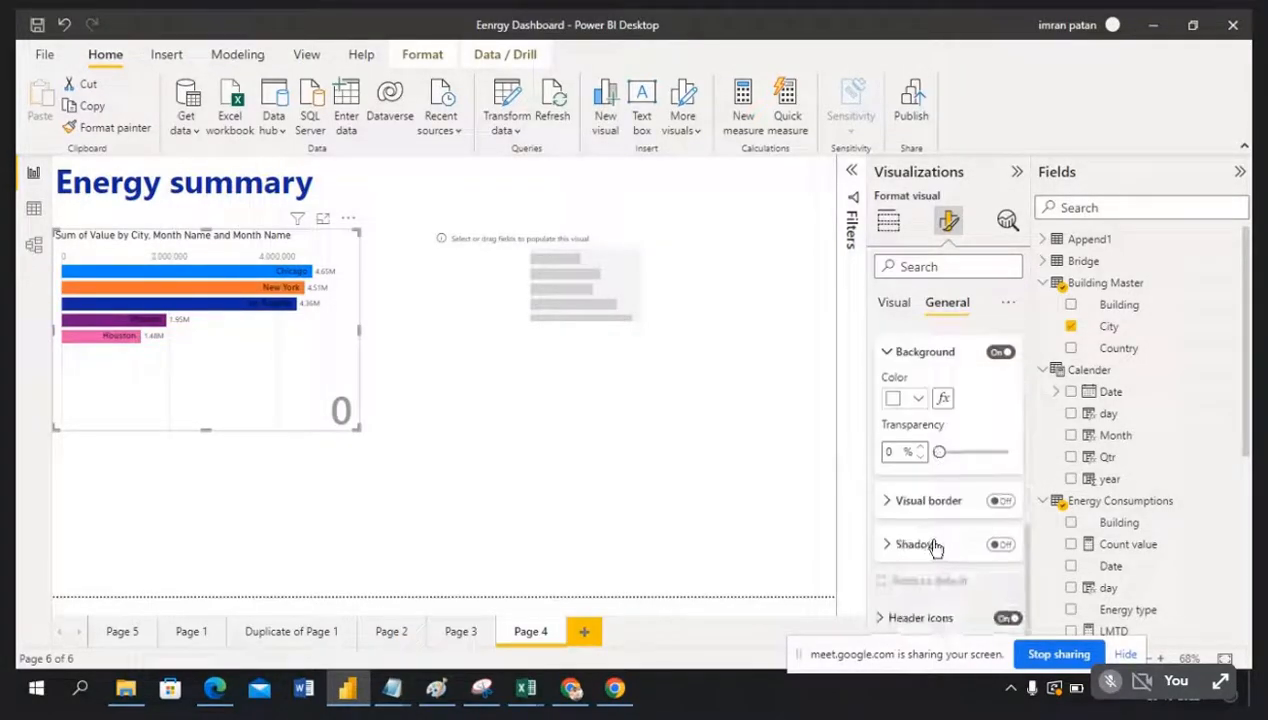
pyautogui.scroll(-1, 993, 562)
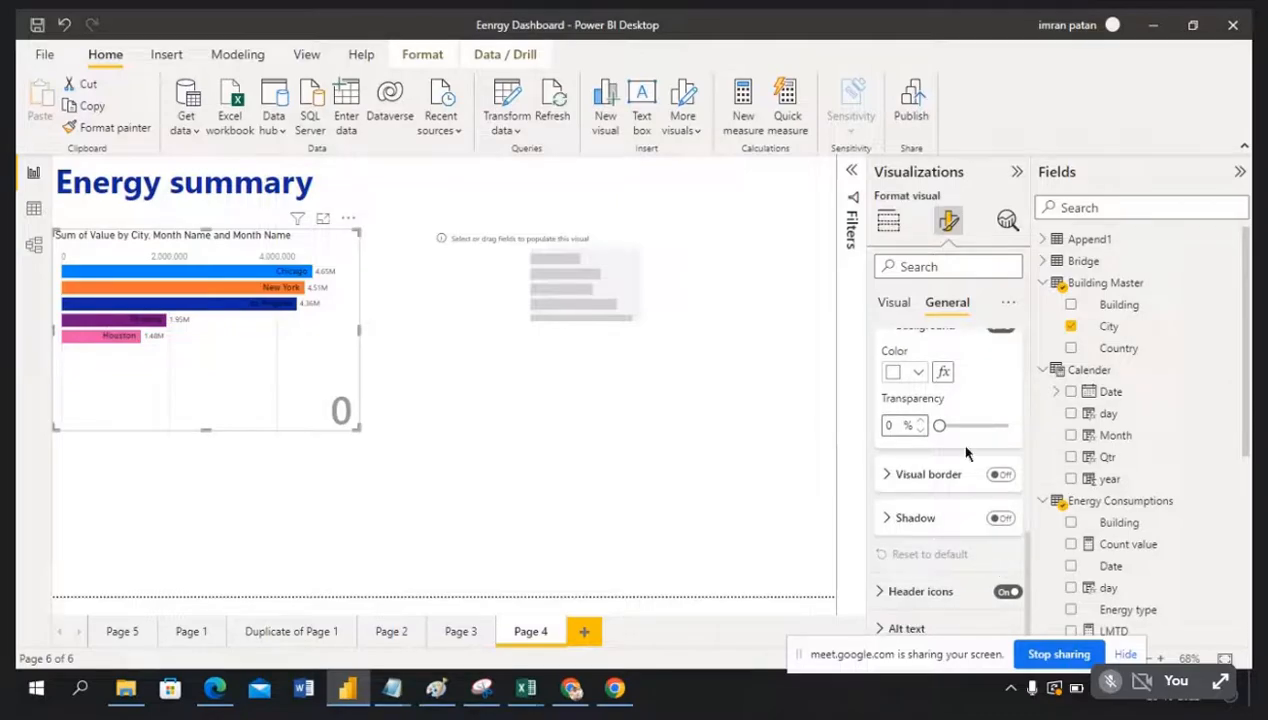
pyautogui.click(894, 304)
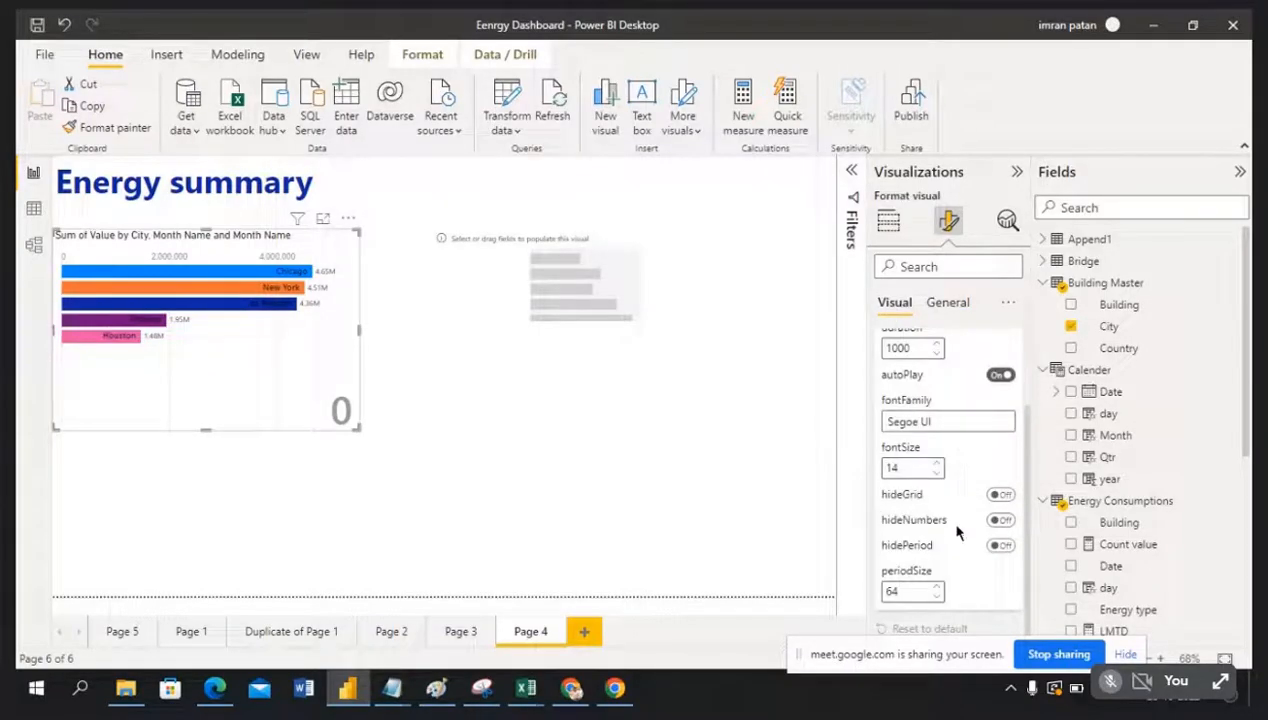
pyautogui.click(571, 688)
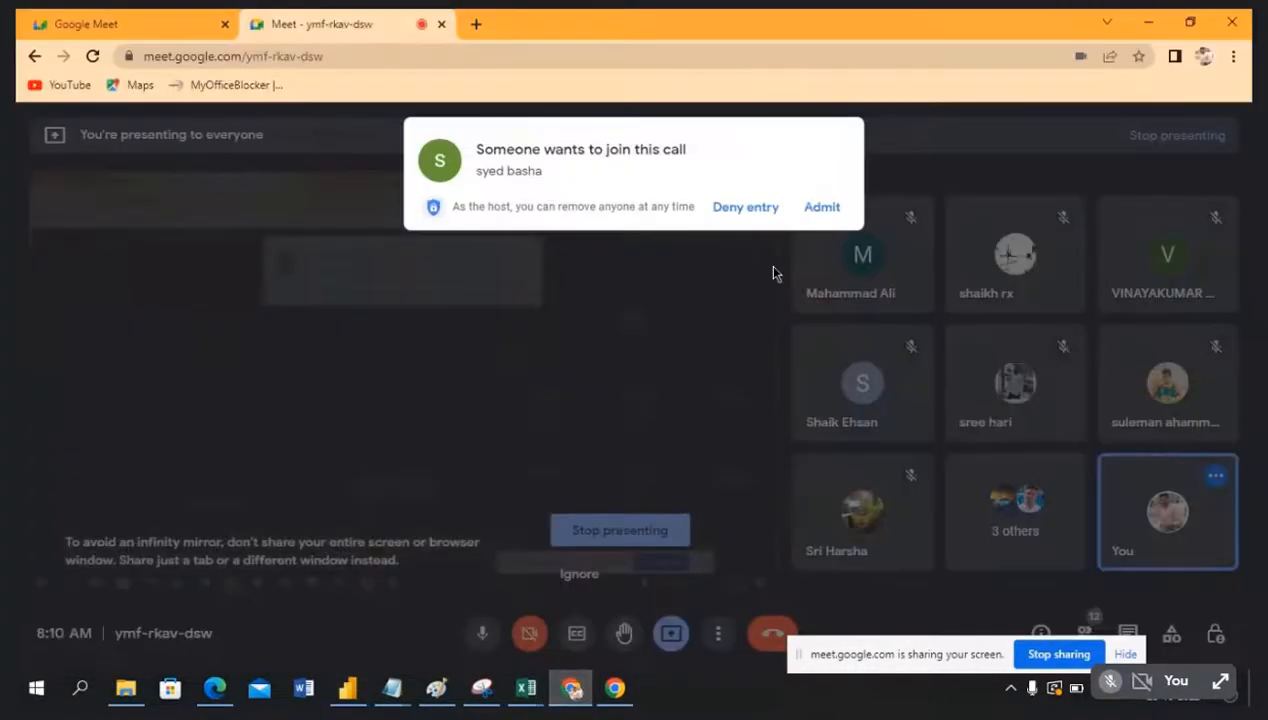
pyautogui.click(823, 207)
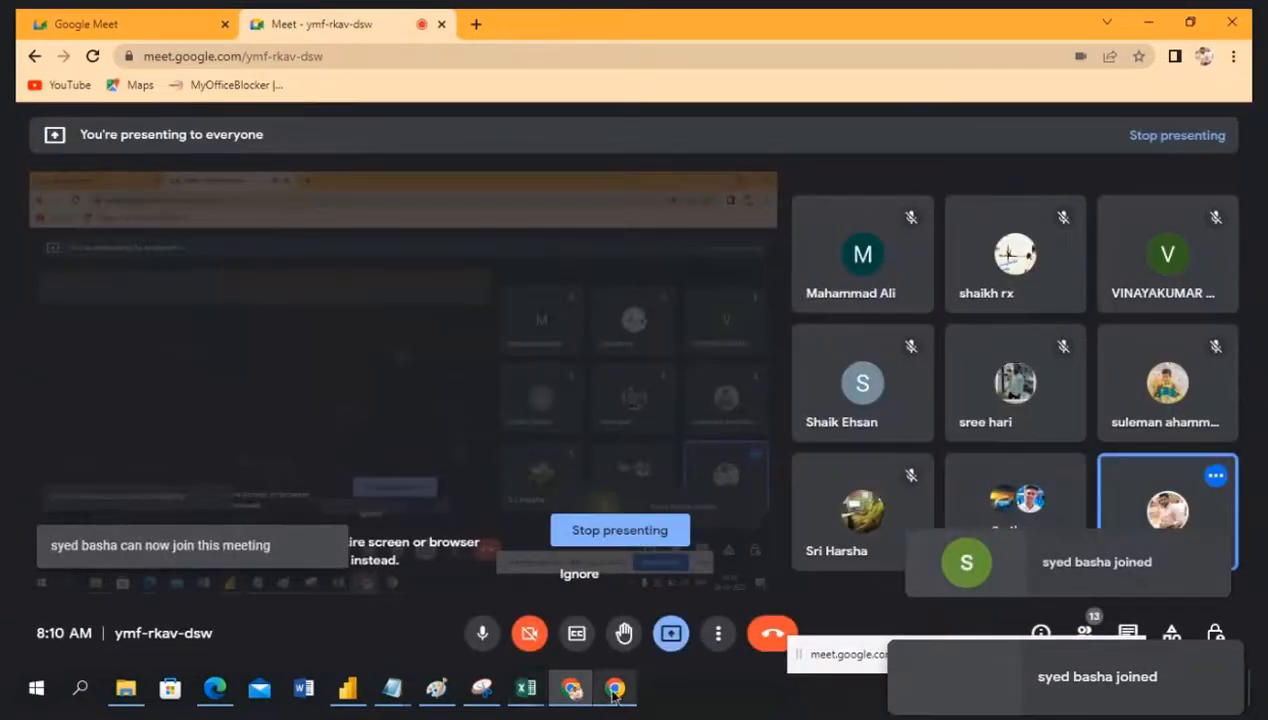
pyautogui.click(347, 688)
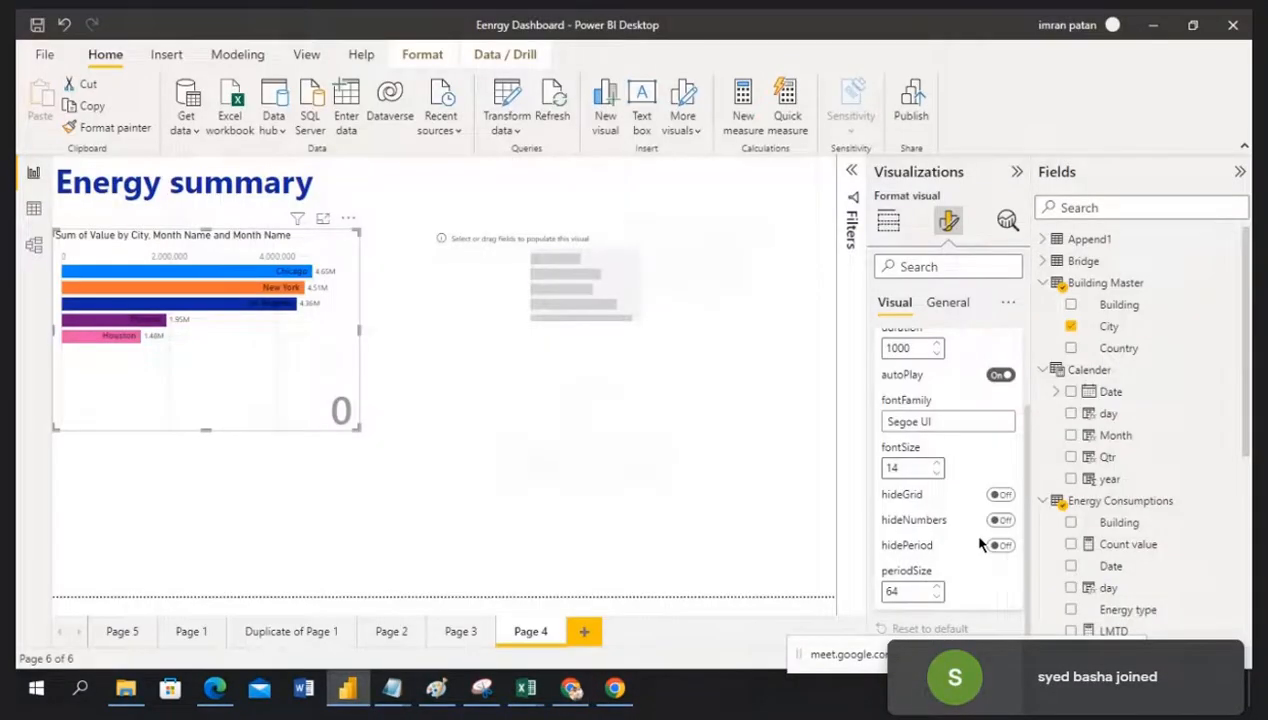
pyautogui.scroll(2, 975, 545)
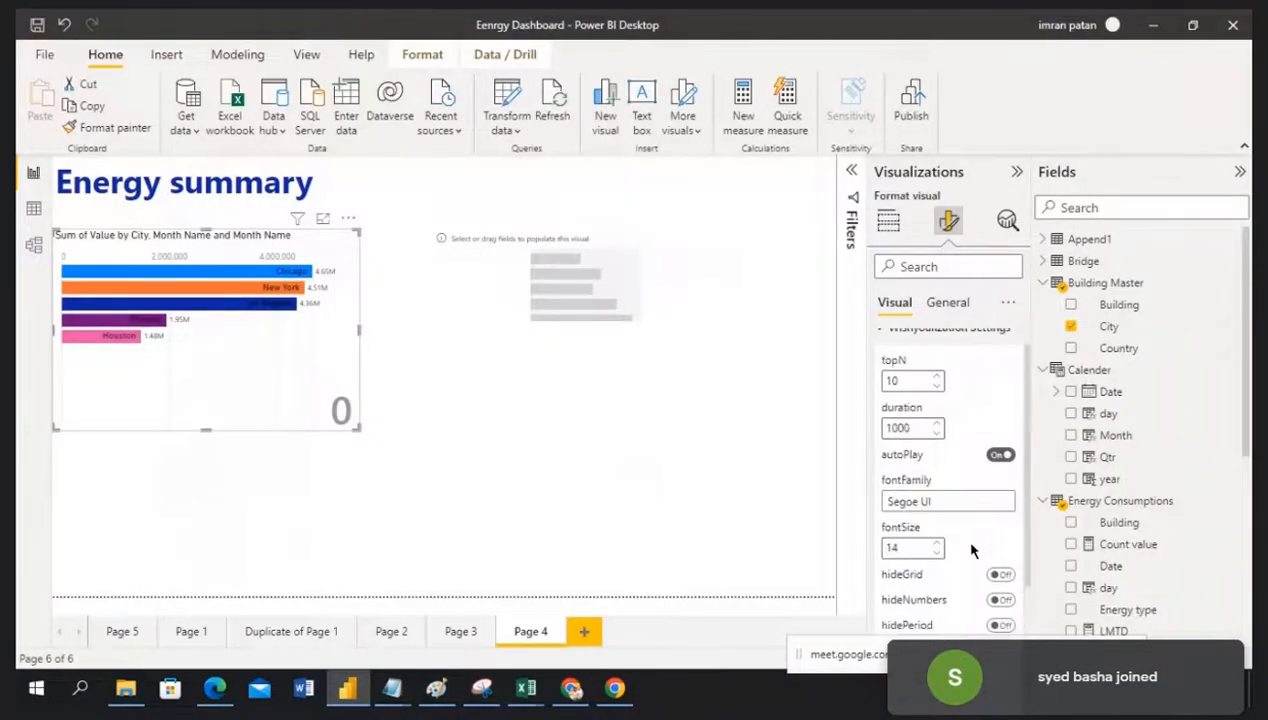
pyautogui.click(999, 471)
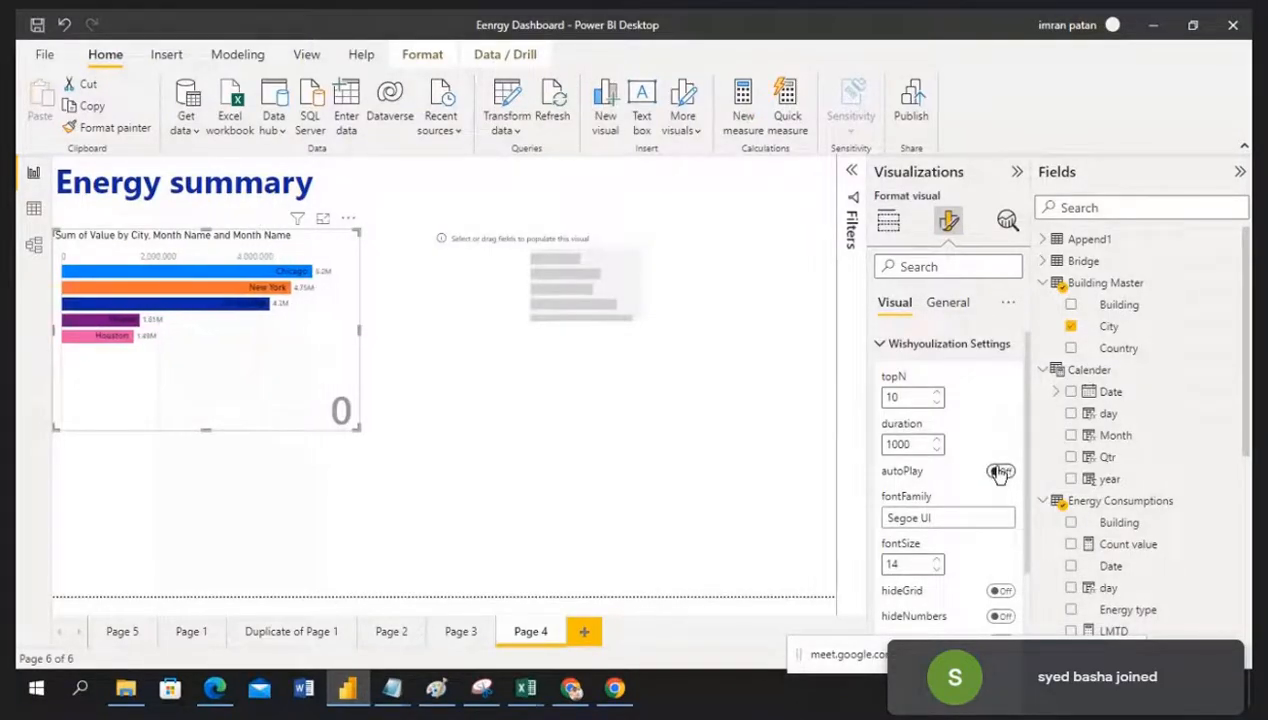
pyautogui.click(999, 471)
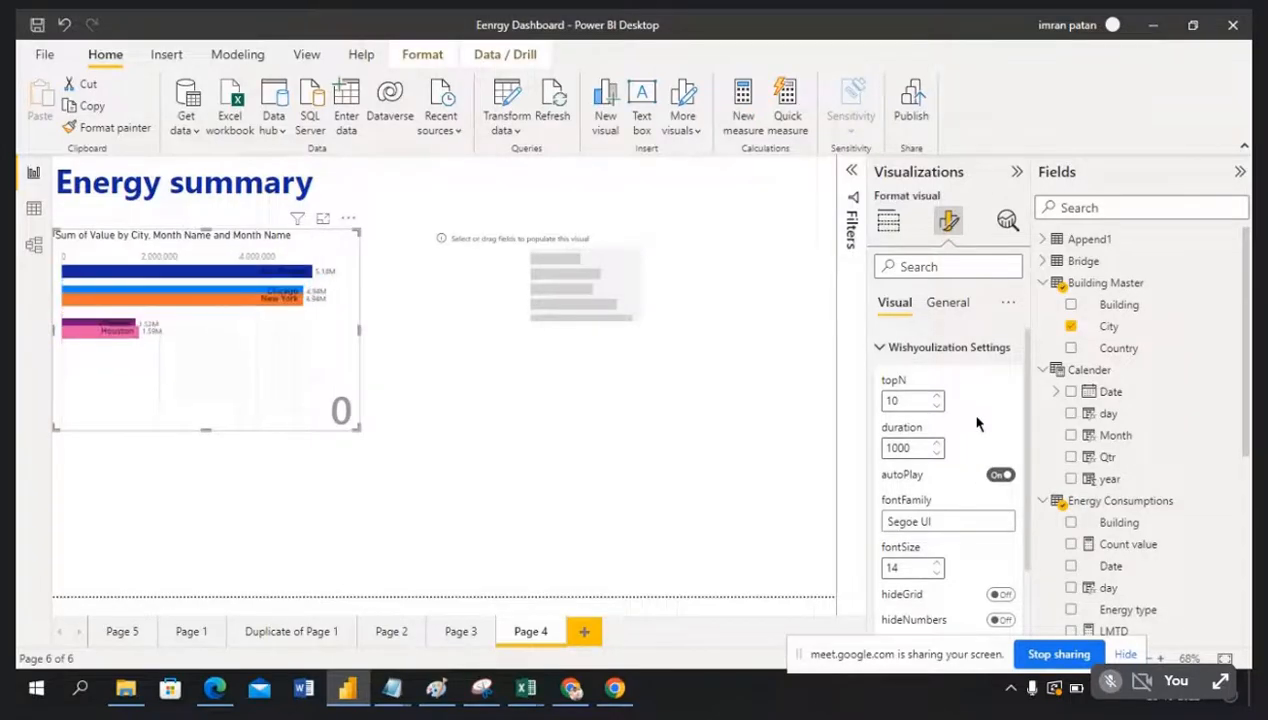
pyautogui.click(943, 301)
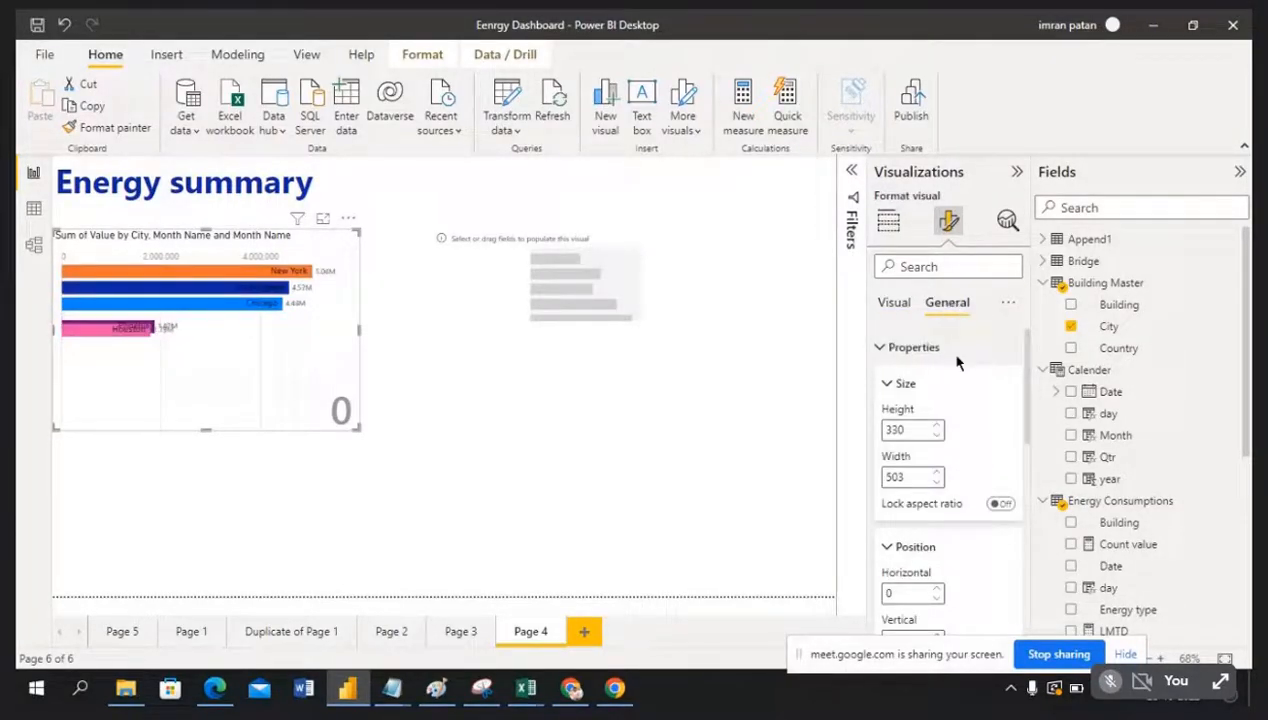
pyautogui.click(881, 347)
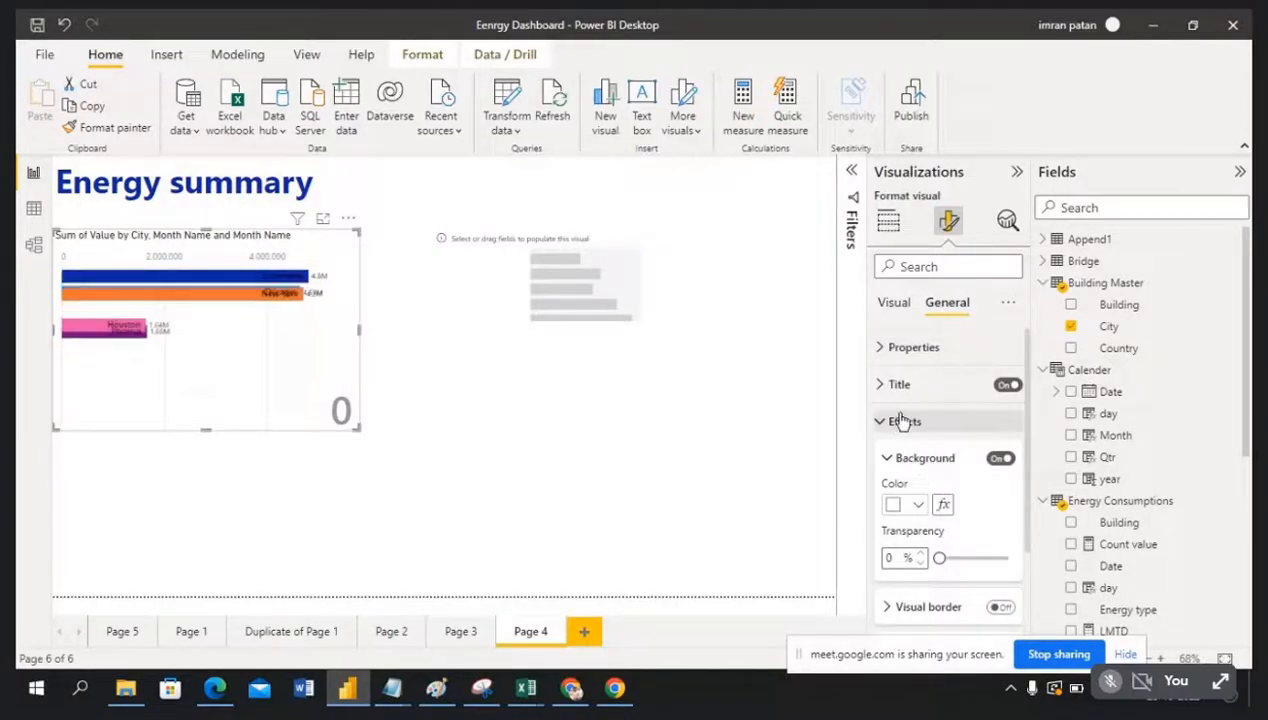
pyautogui.scroll(-3, 977, 539)
pyautogui.scroll(-1, 977, 539)
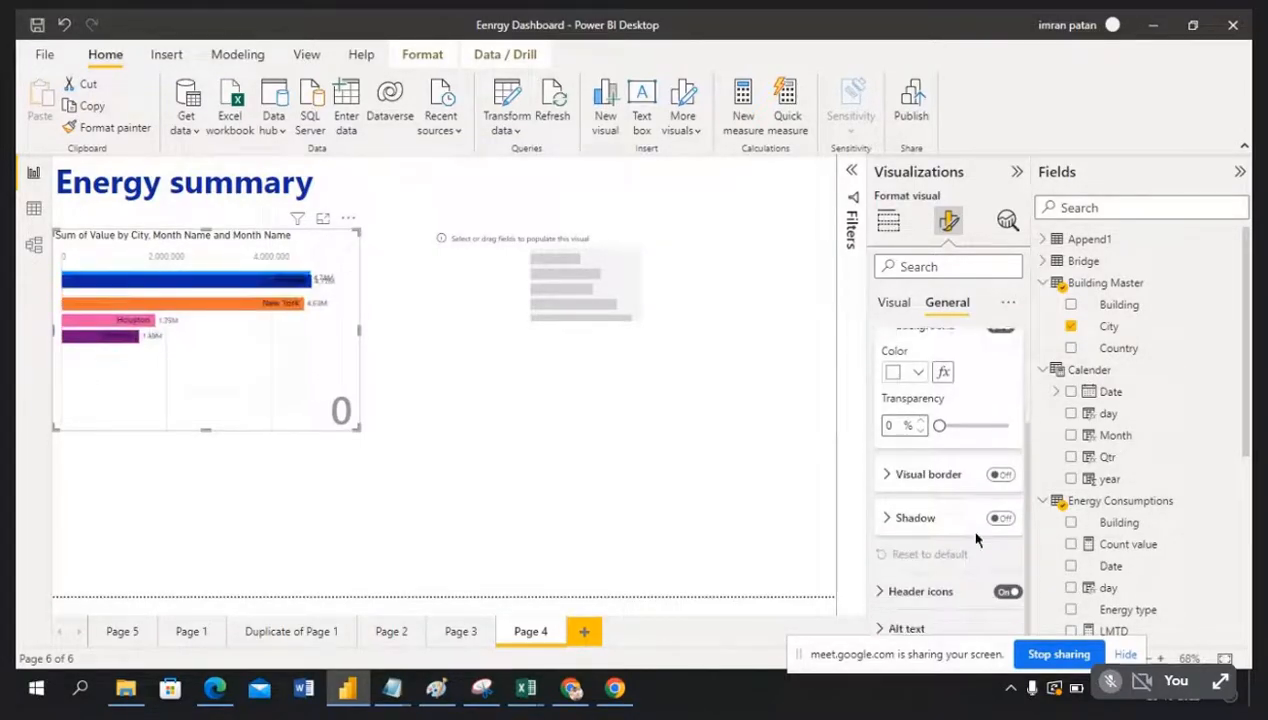
# Step: Enlarge the empty visual and build it as a bar chart with City on the Y-axis and Value on the X-axis
pyautogui.click(450, 275)
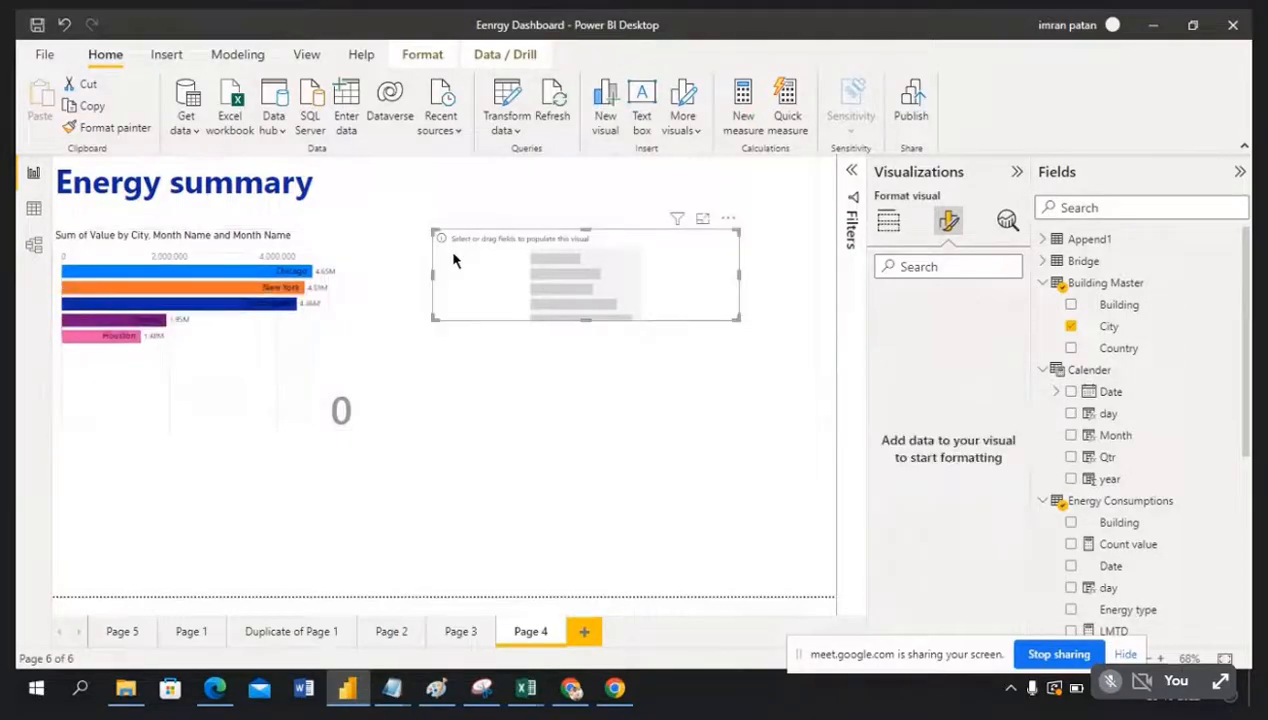
pyautogui.moveTo(588, 328); pyautogui.dragTo(596, 441)
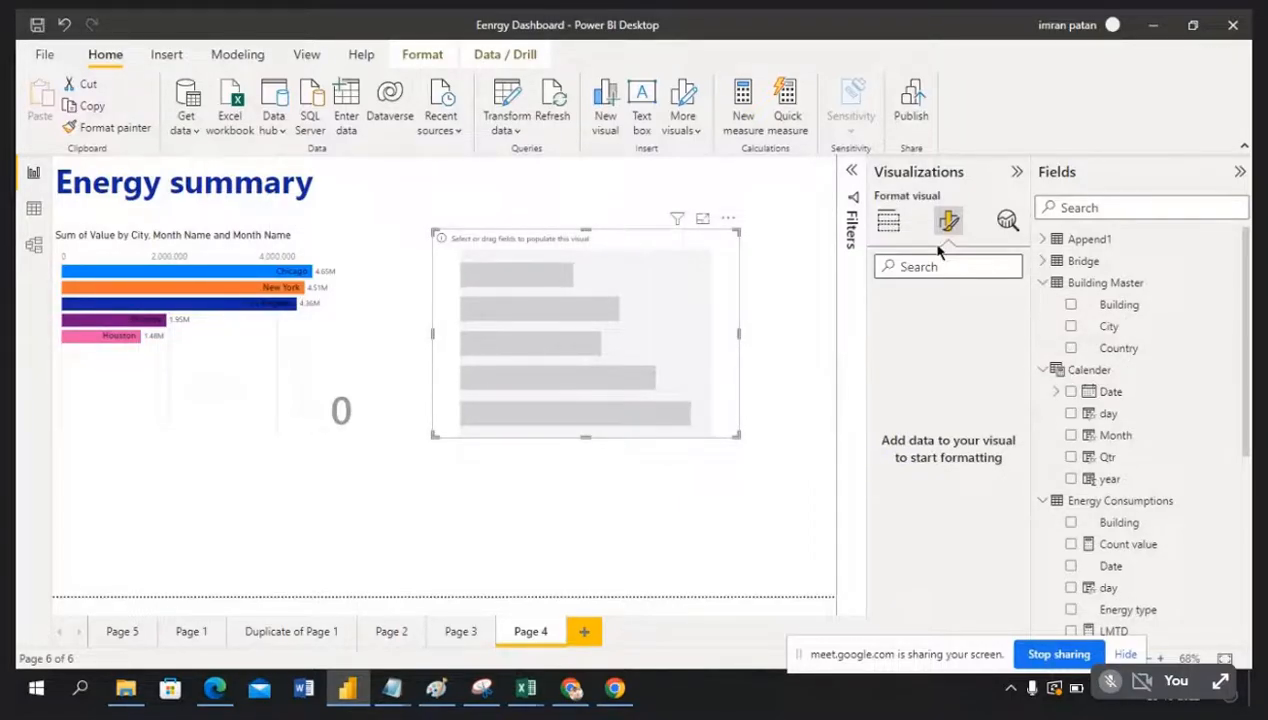
pyautogui.click(888, 221)
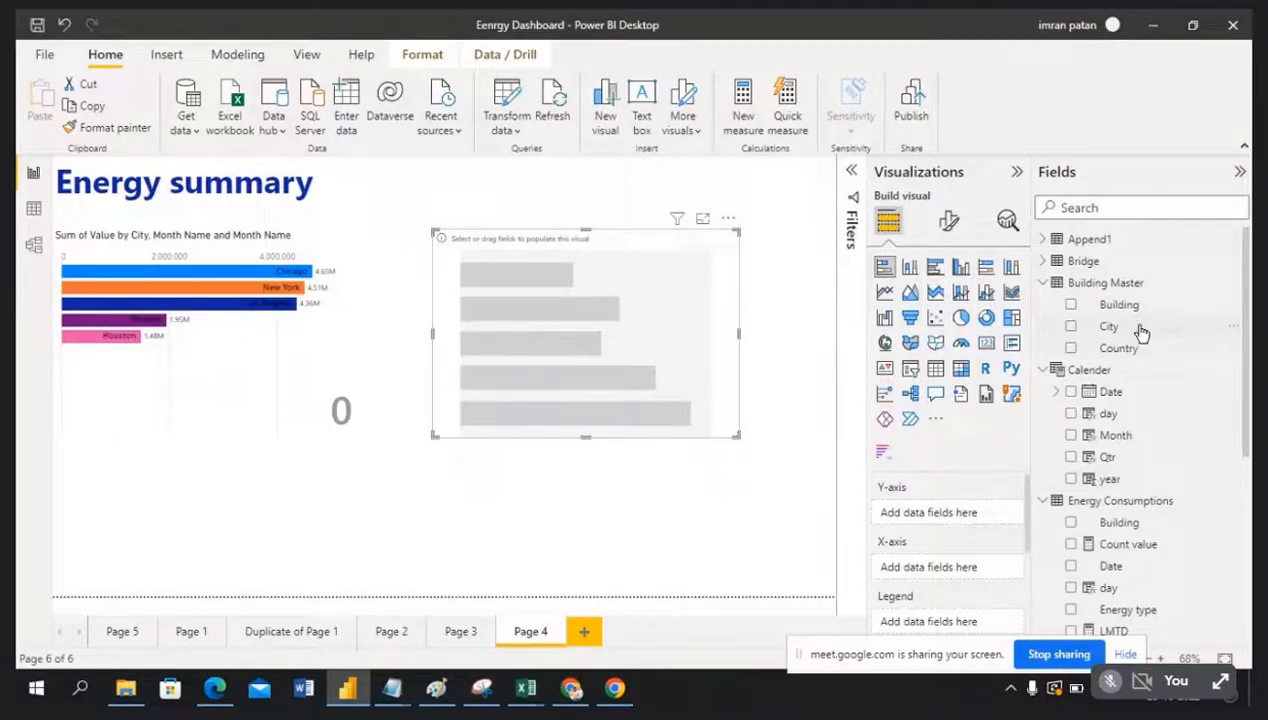
pyautogui.moveTo(1142, 333); pyautogui.dragTo(952, 512)
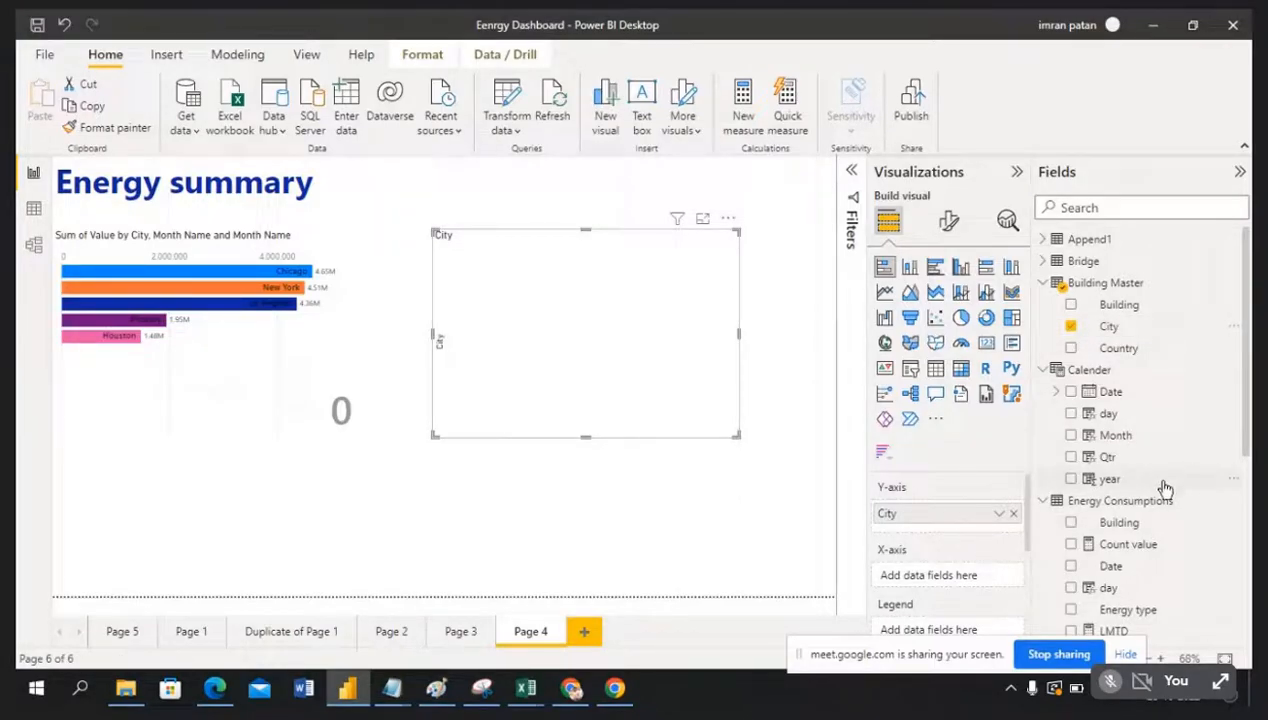
pyautogui.scroll(-3, 1163, 487)
pyautogui.scroll(-5, 1163, 487)
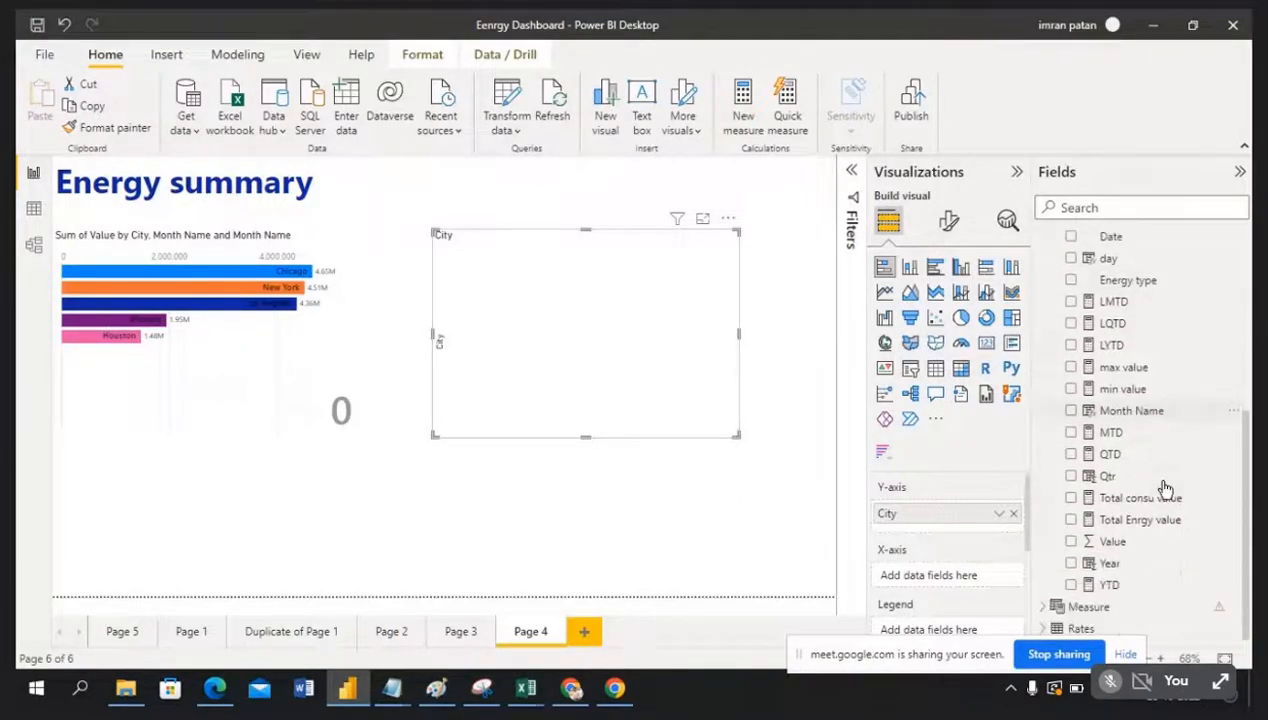
pyautogui.moveTo(1157, 549); pyautogui.dragTo(965, 568)
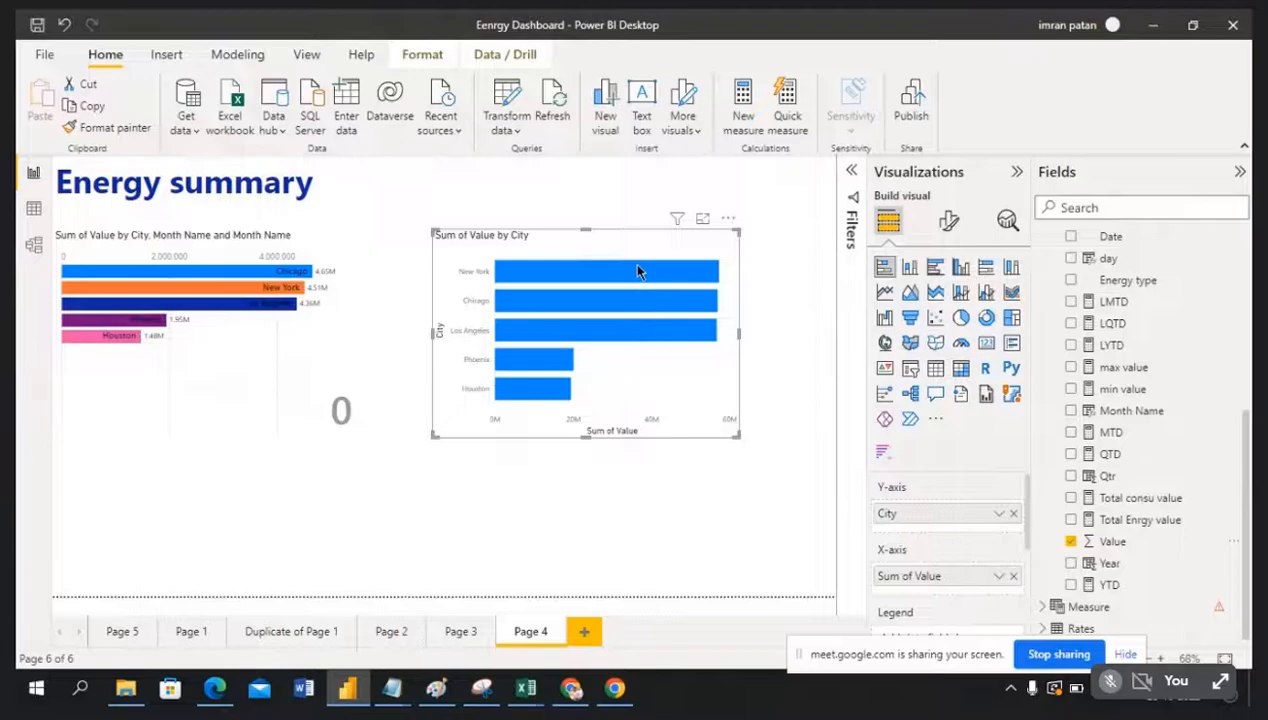
pyautogui.moveTo(633, 282)
# Step: Open the City chart's X-axis Values formatting settings
pyautogui.click(949, 221)
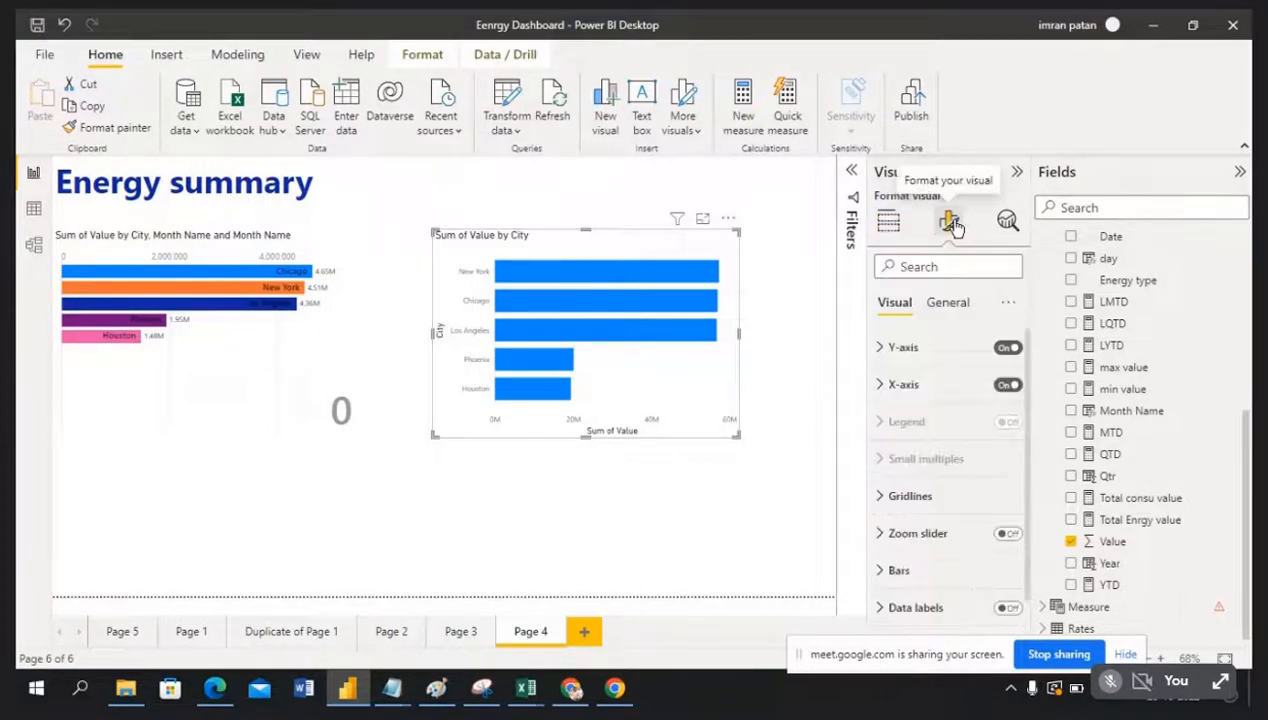
pyautogui.click(879, 389)
pyautogui.scroll(-3, 995, 480)
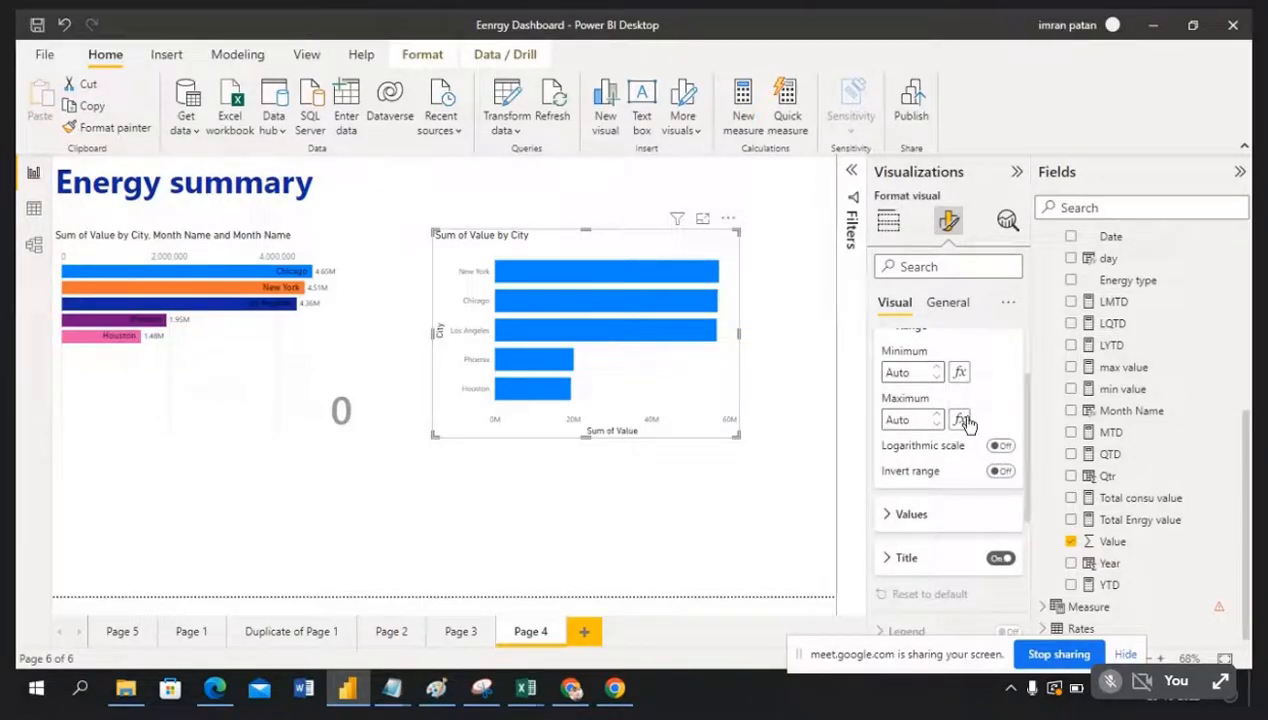
pyautogui.scroll(-1, 900, 470)
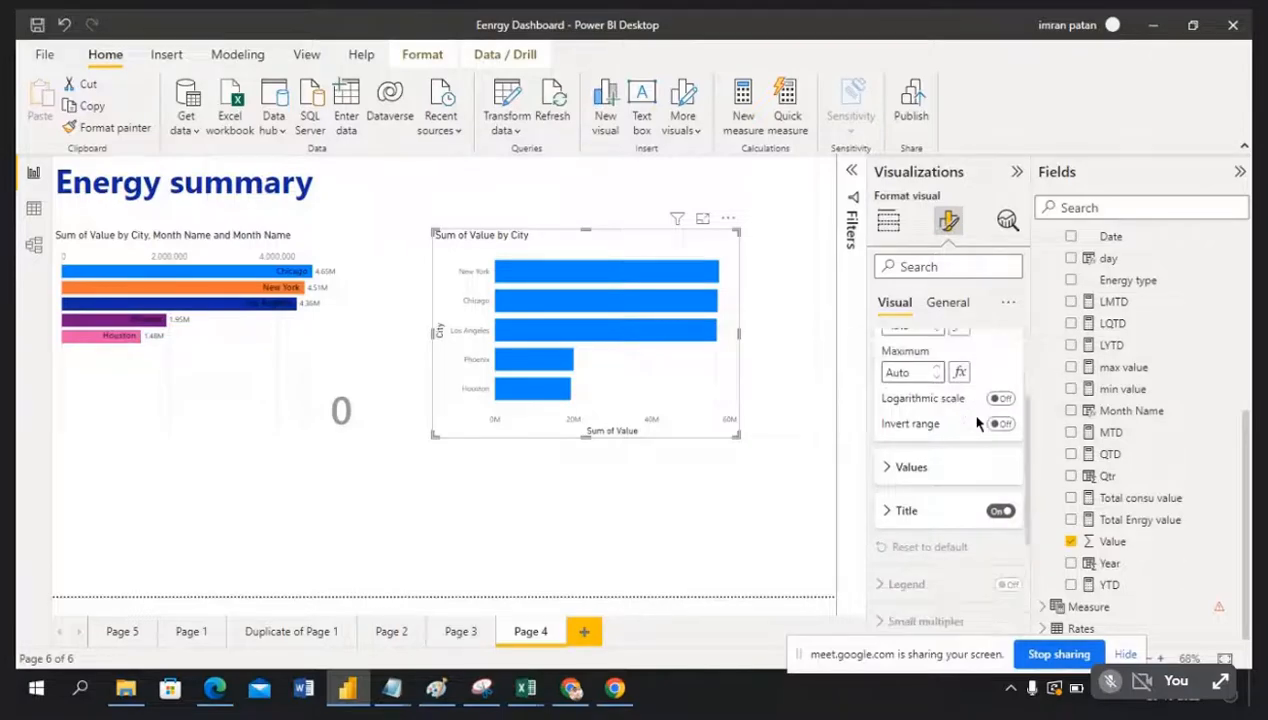
pyautogui.click(895, 474)
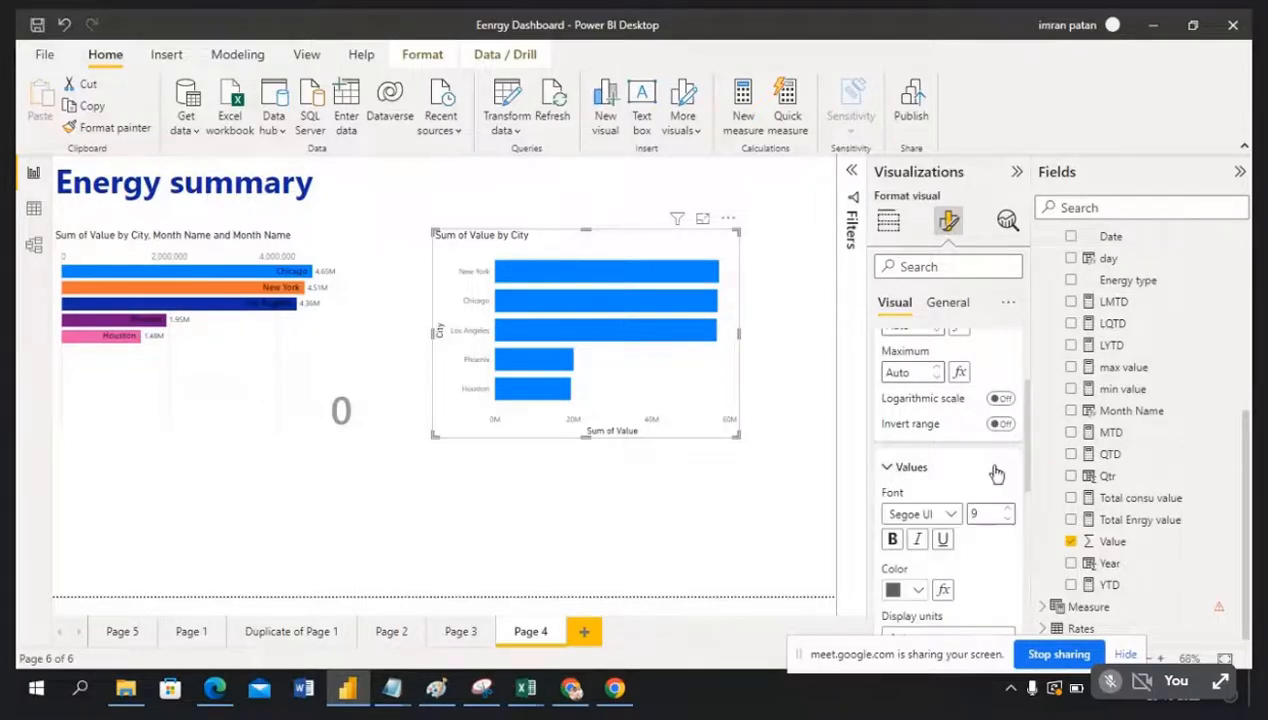
pyautogui.scroll(-2, 995, 478)
pyautogui.scroll(-2, 995, 480)
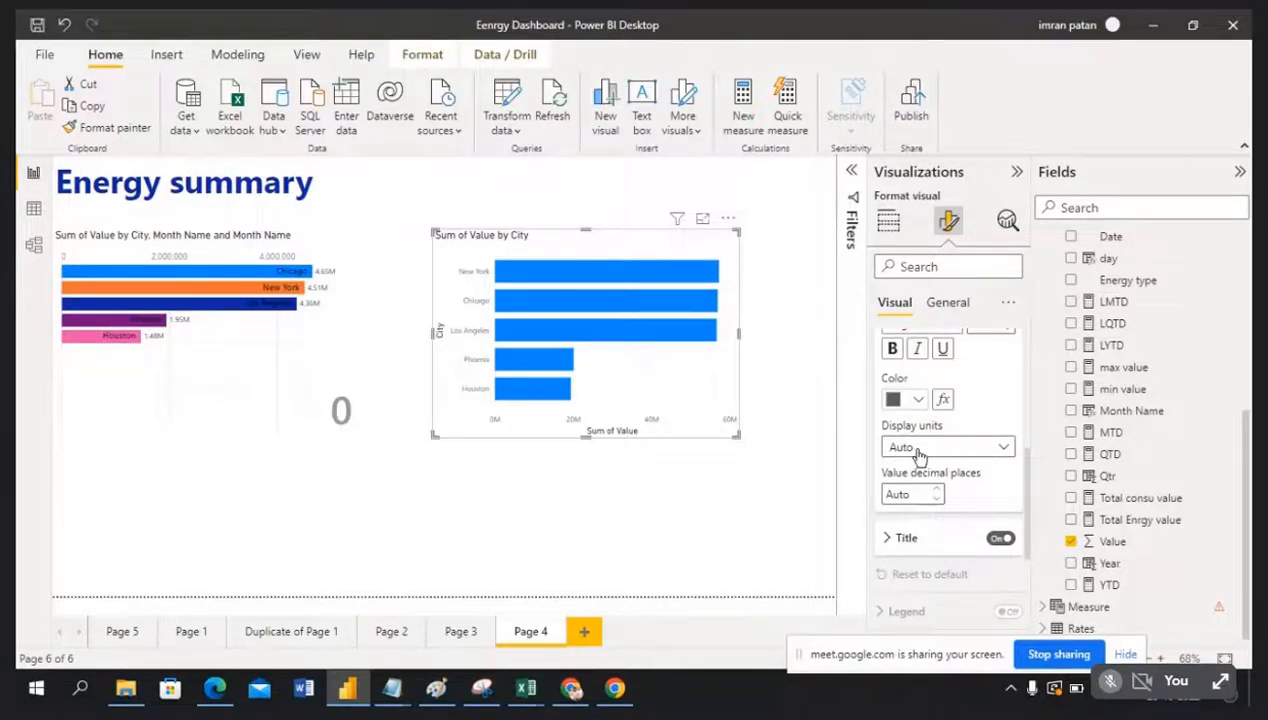
# Step: Set the axis Display units to None and begin editing the value decimal places
pyautogui.click(1003, 448)
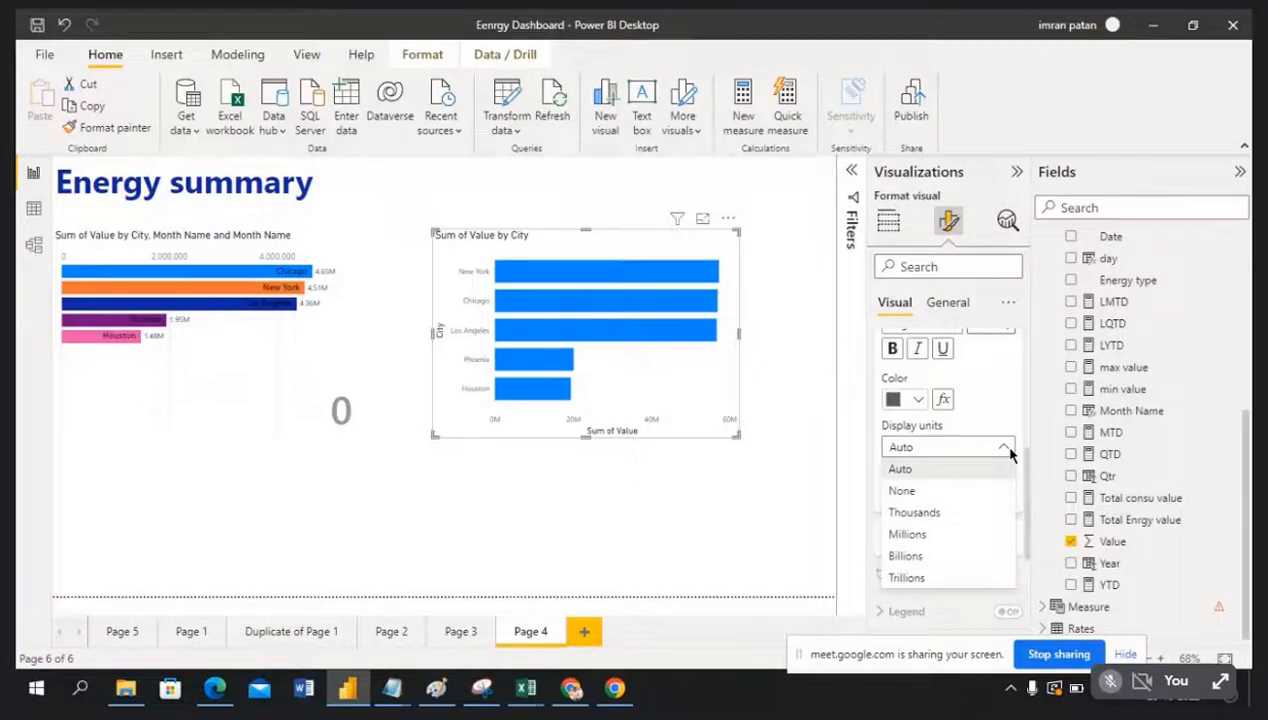
pyautogui.click(951, 491)
pyautogui.moveTo(630, 278)
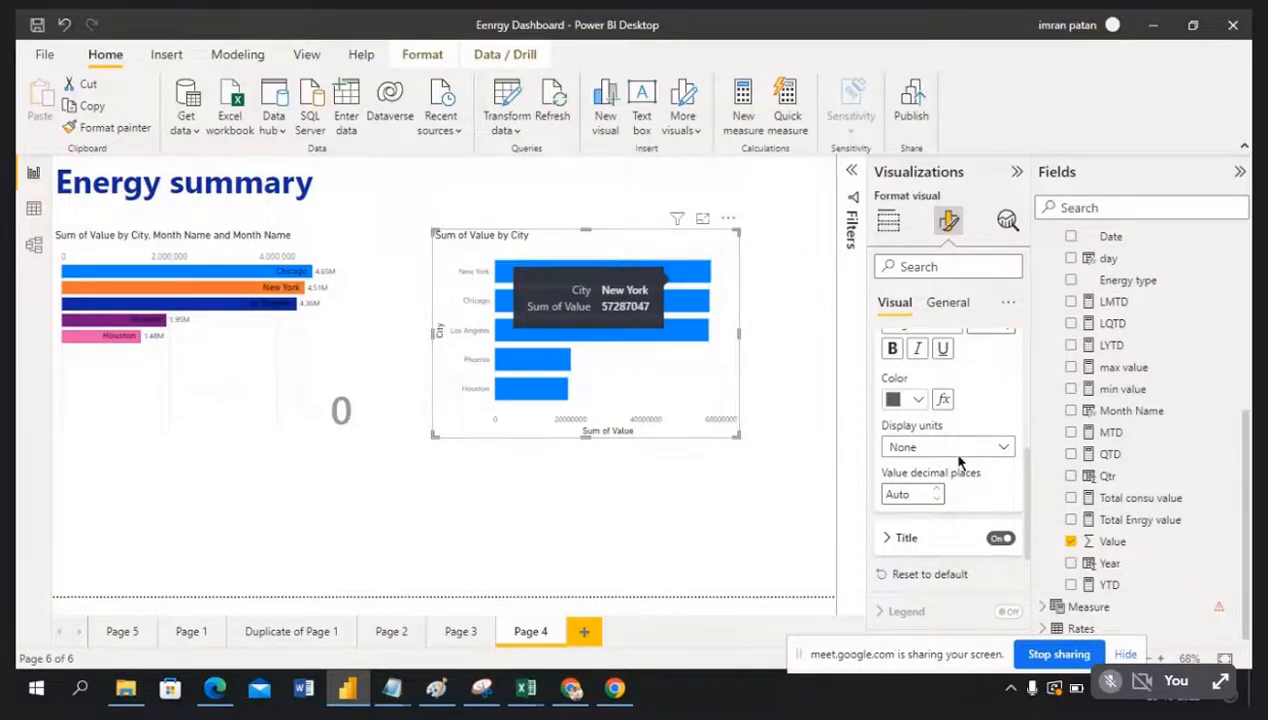
pyautogui.click(1004, 448)
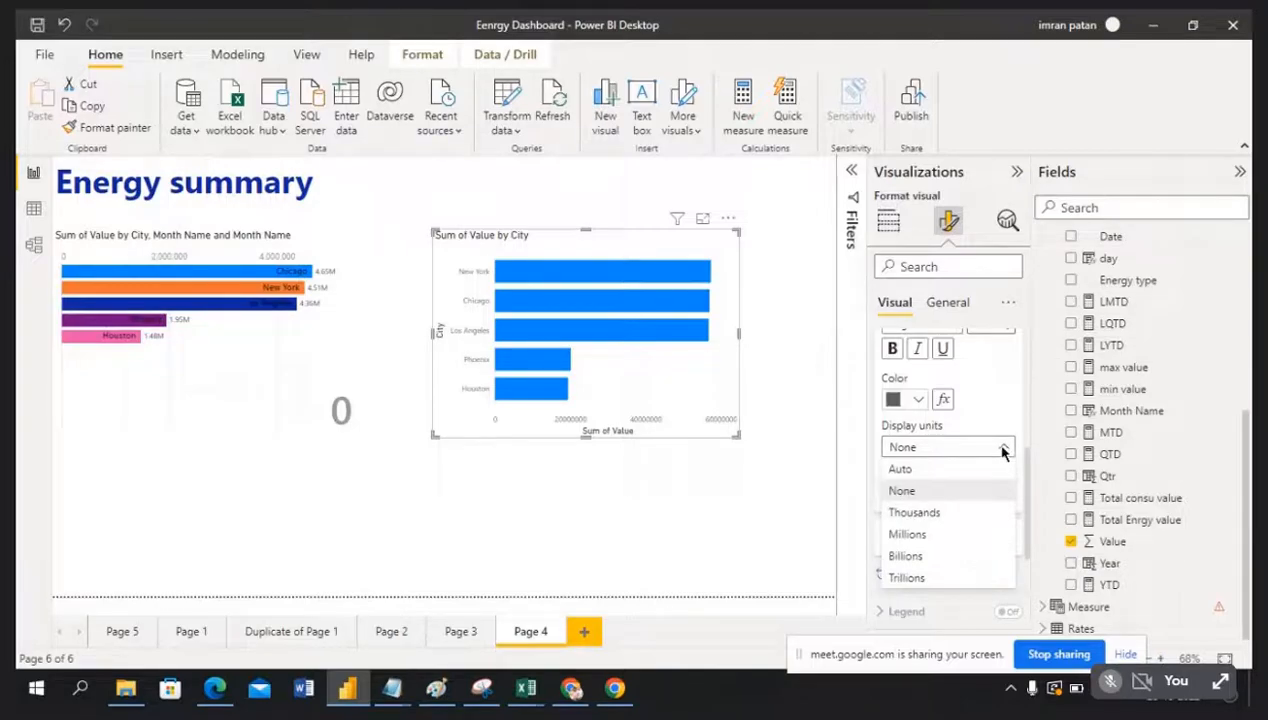
pyautogui.click(1000, 413)
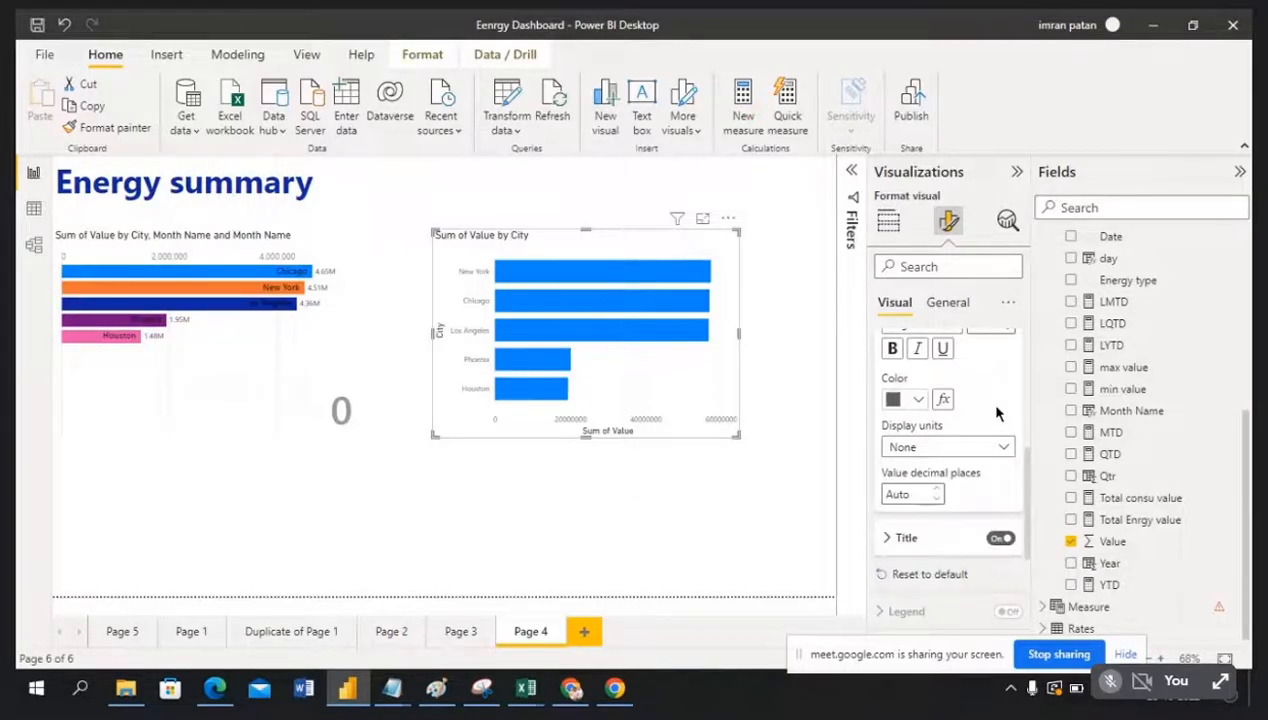
pyautogui.click(938, 496)
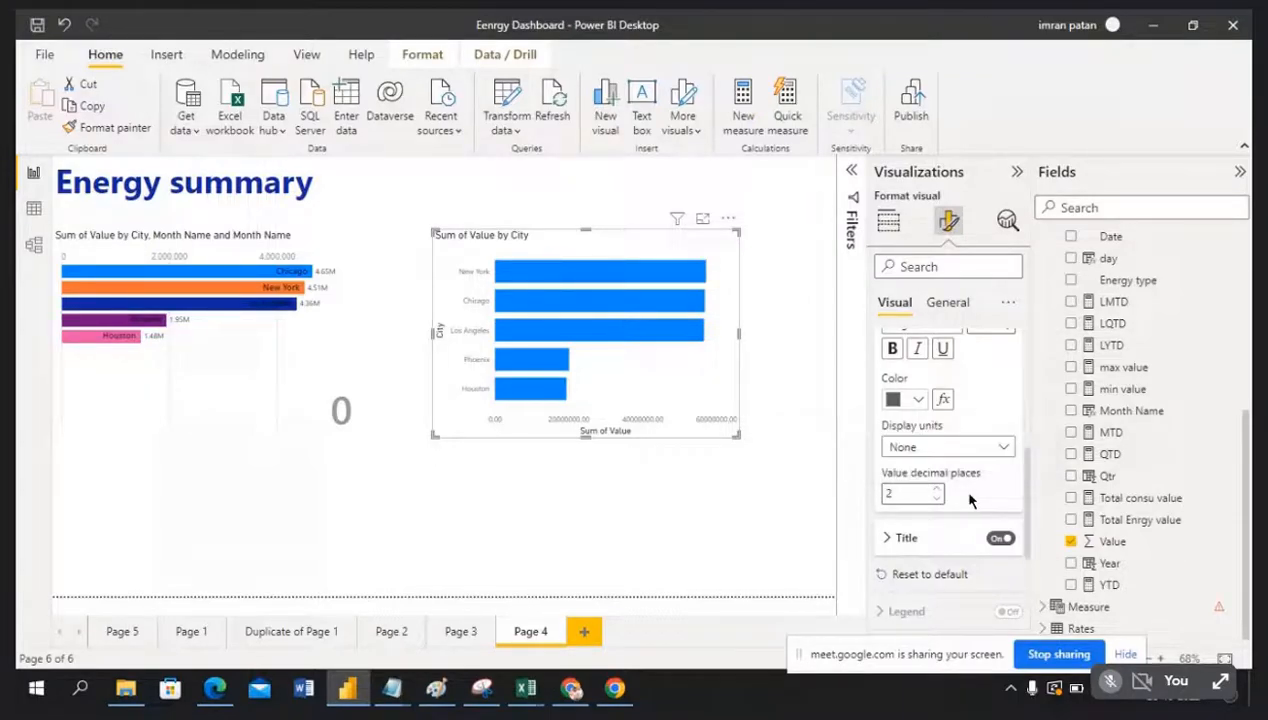
# Step: Set the axis value decimal places to 2 and the display units to Auto
pyautogui.click(938, 498)
pyautogui.click(938, 498)
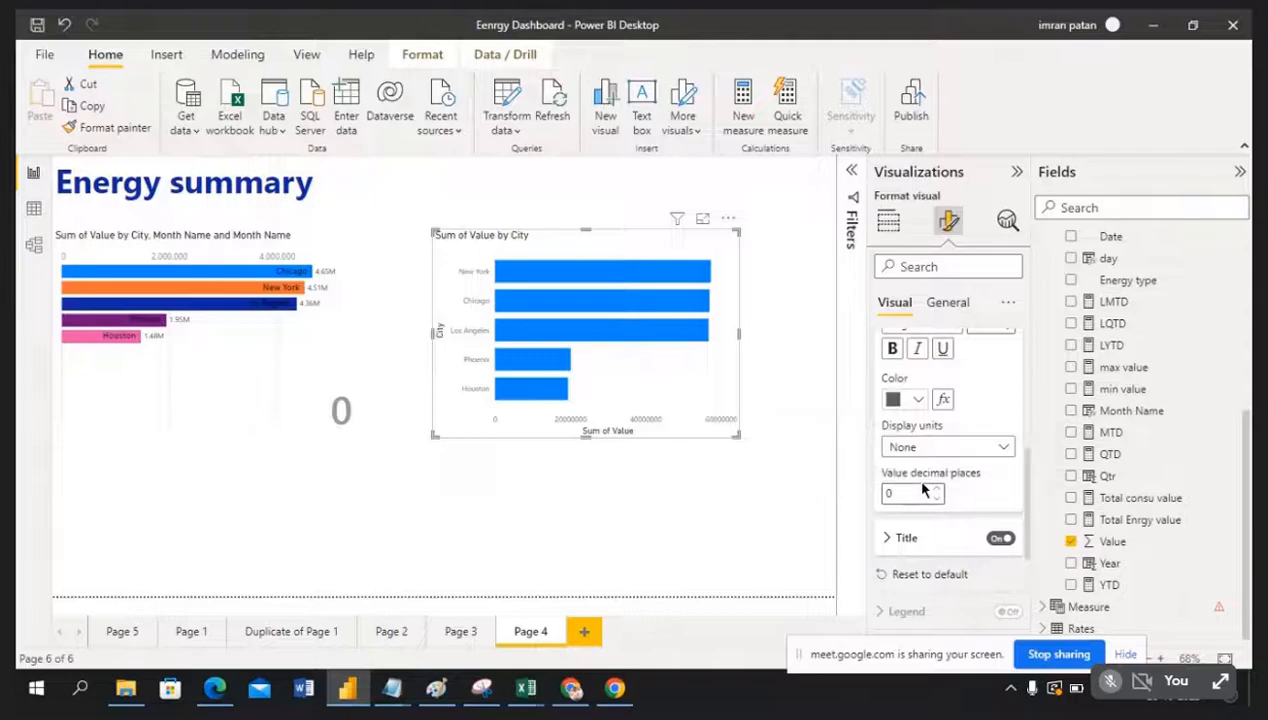
pyautogui.click(938, 489)
pyautogui.click(938, 489)
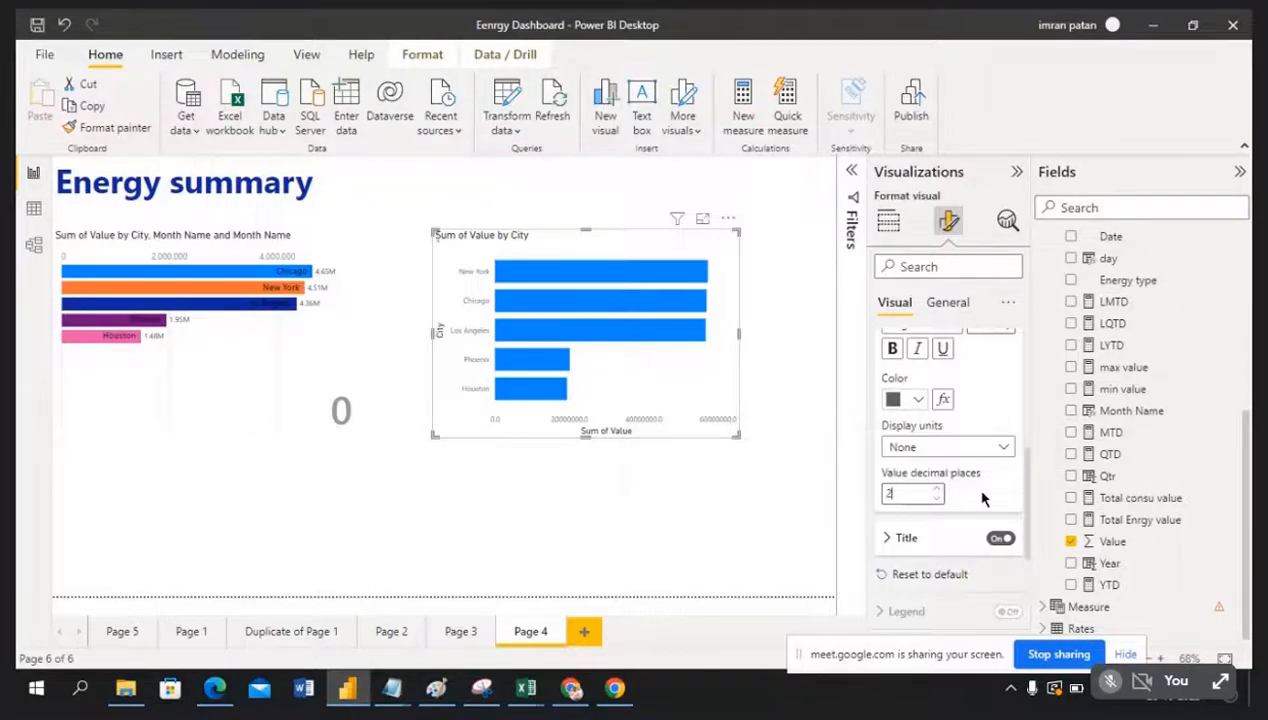
pyautogui.click(1004, 449)
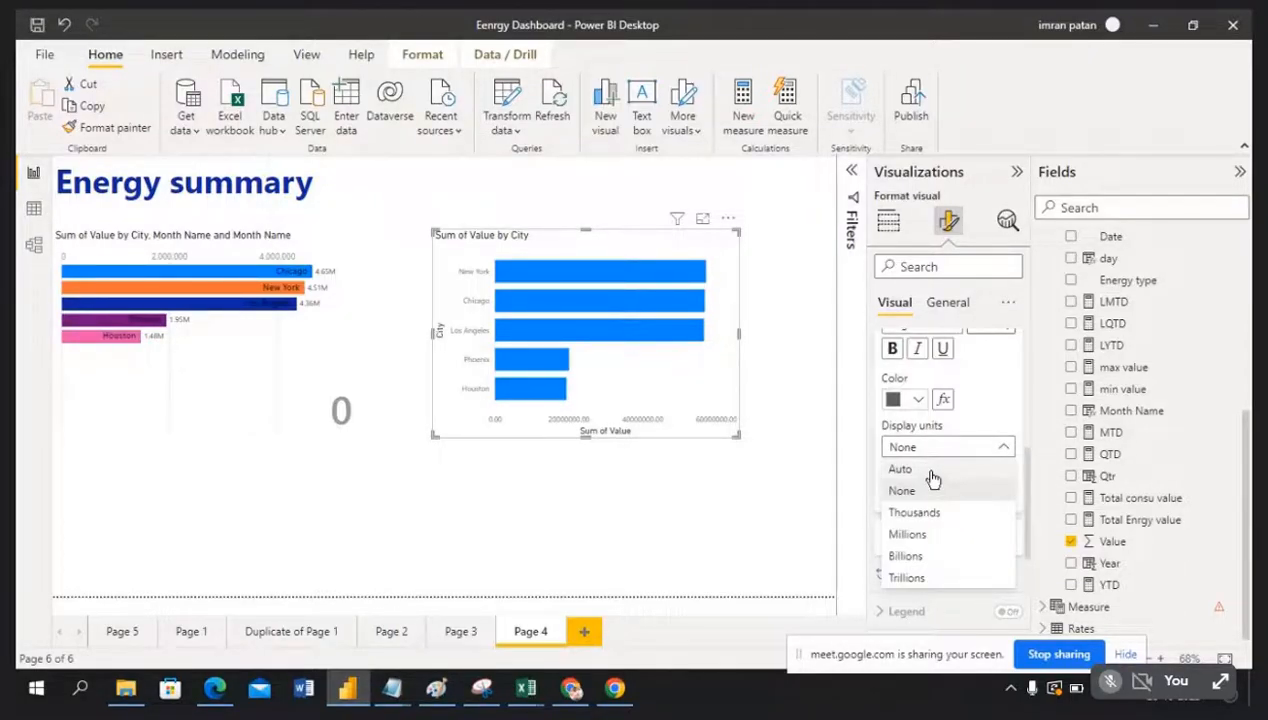
pyautogui.click(905, 486)
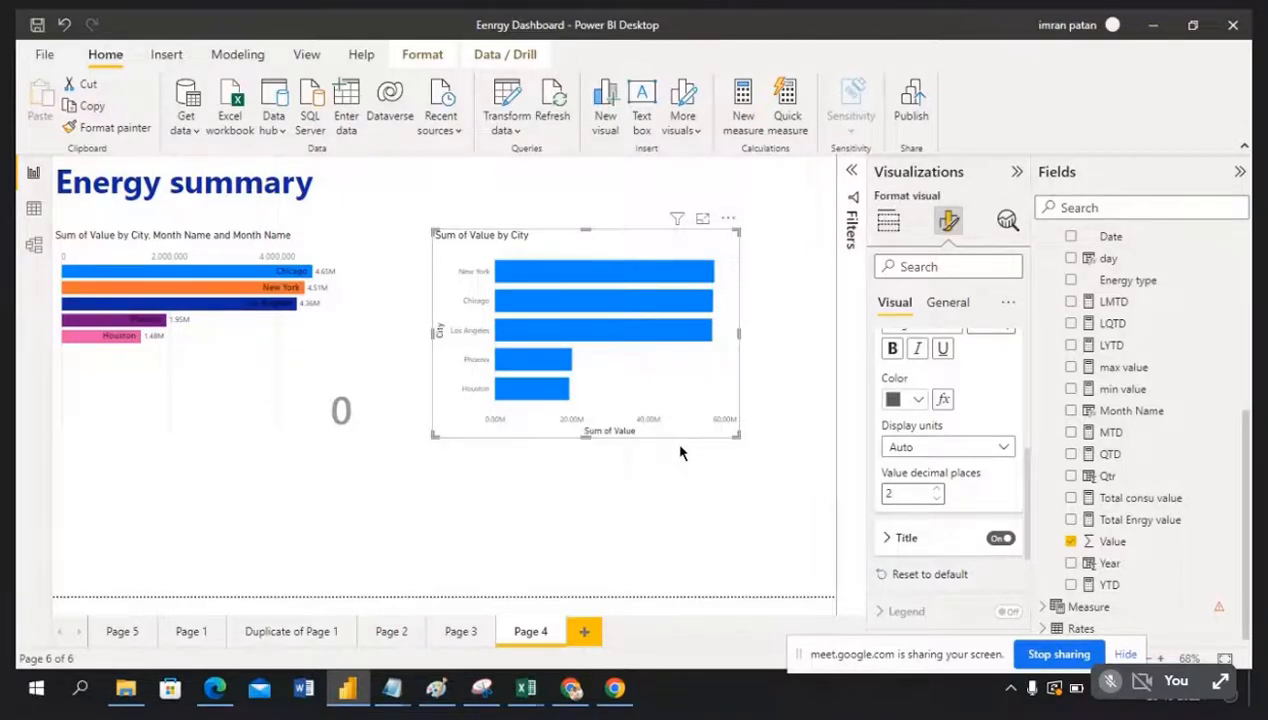
# Step: Increase the axis value font size and collapse the Values settings
pyautogui.moveTo(623, 272)
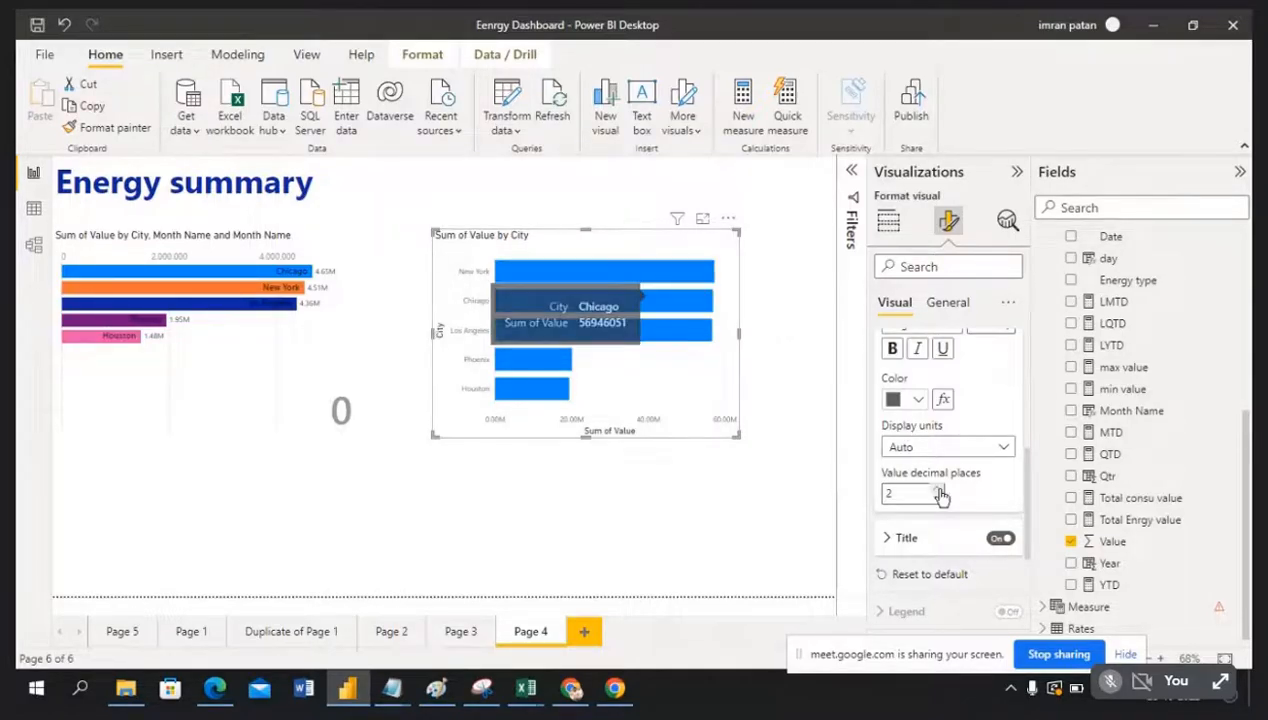
pyautogui.scroll(2, 957, 492)
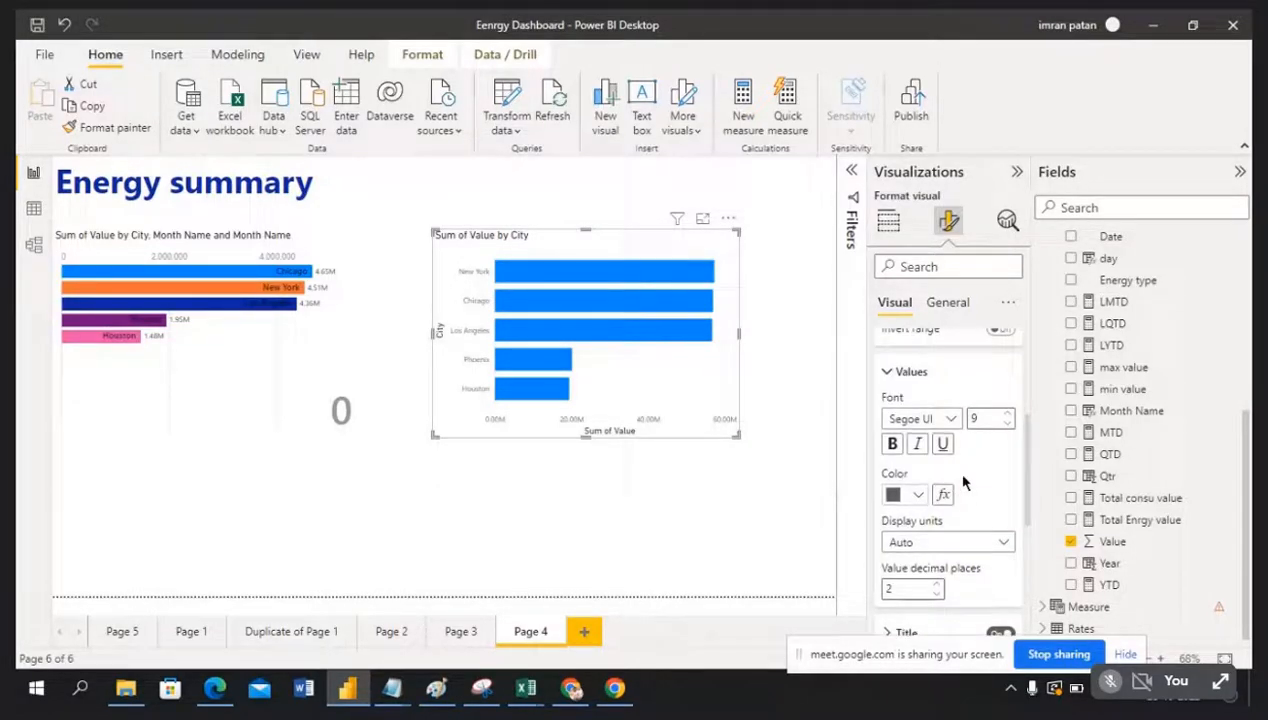
pyautogui.click(1008, 414)
pyautogui.click(1008, 414)
pyautogui.click(887, 371)
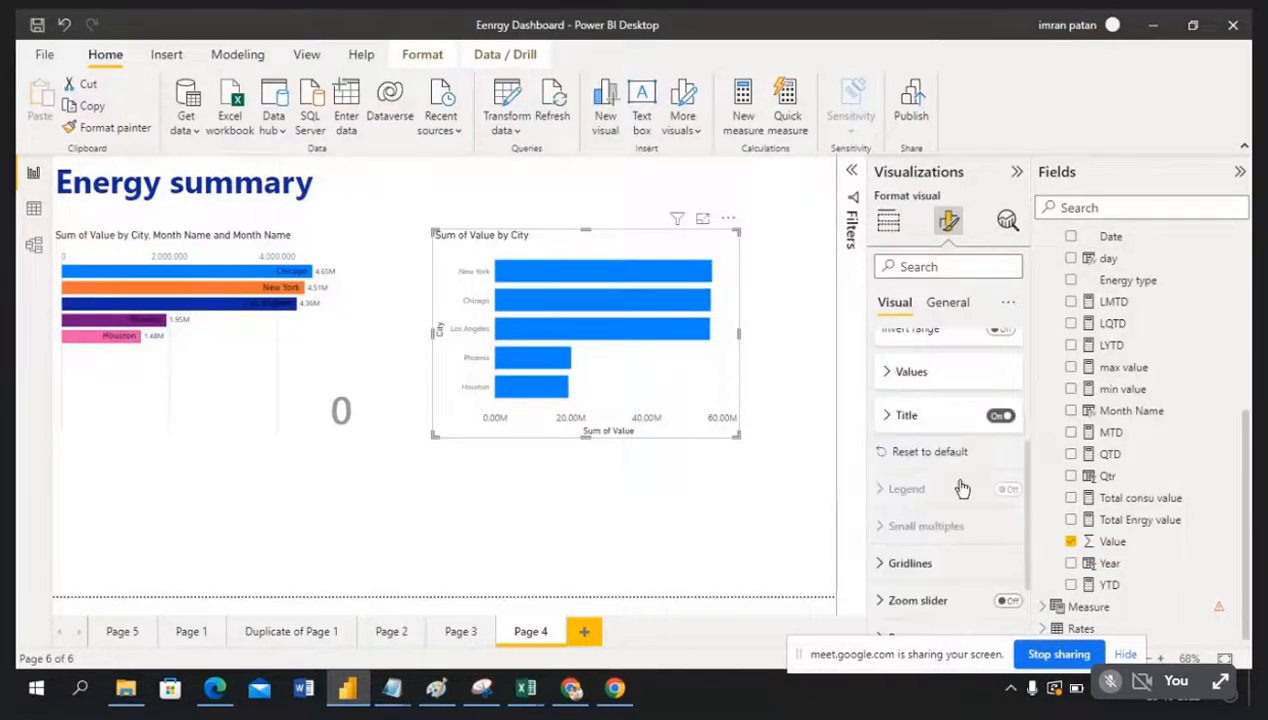
pyautogui.scroll(-2, 955, 505)
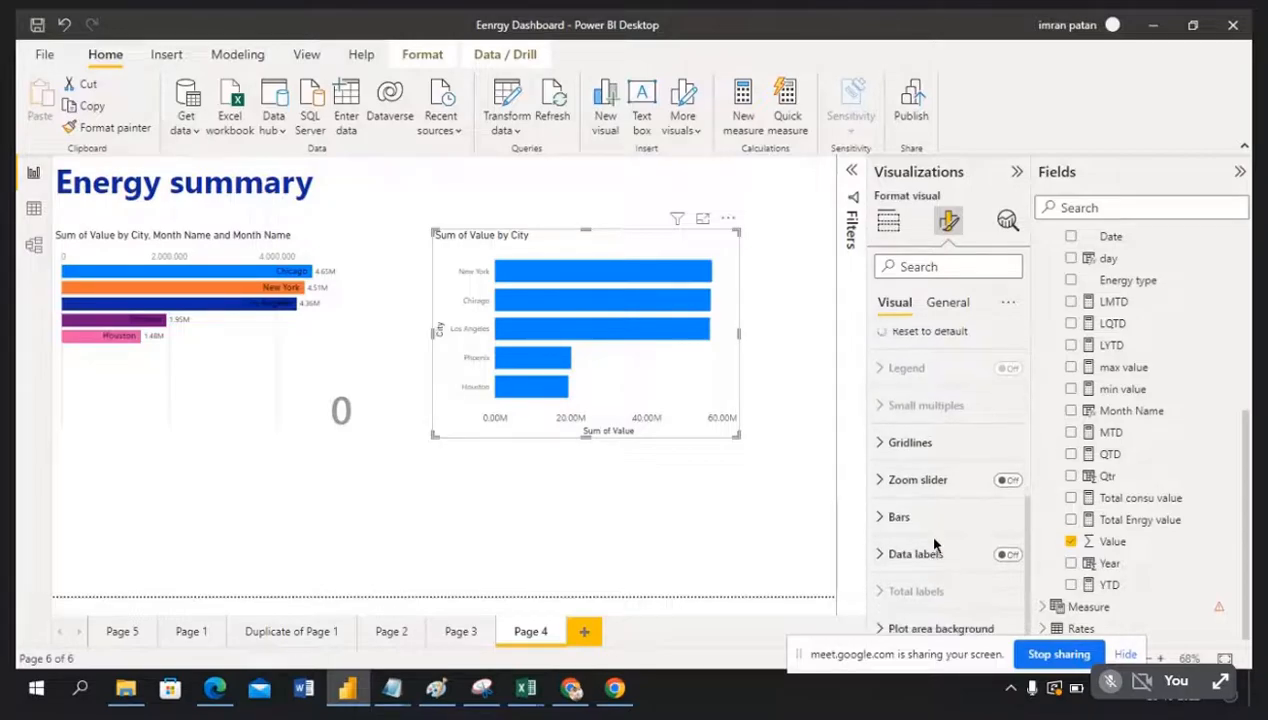
# Step: Turn on data labels for the City chart bars, showing values like 57.287M and 19.403M
pyautogui.click(1007, 556)
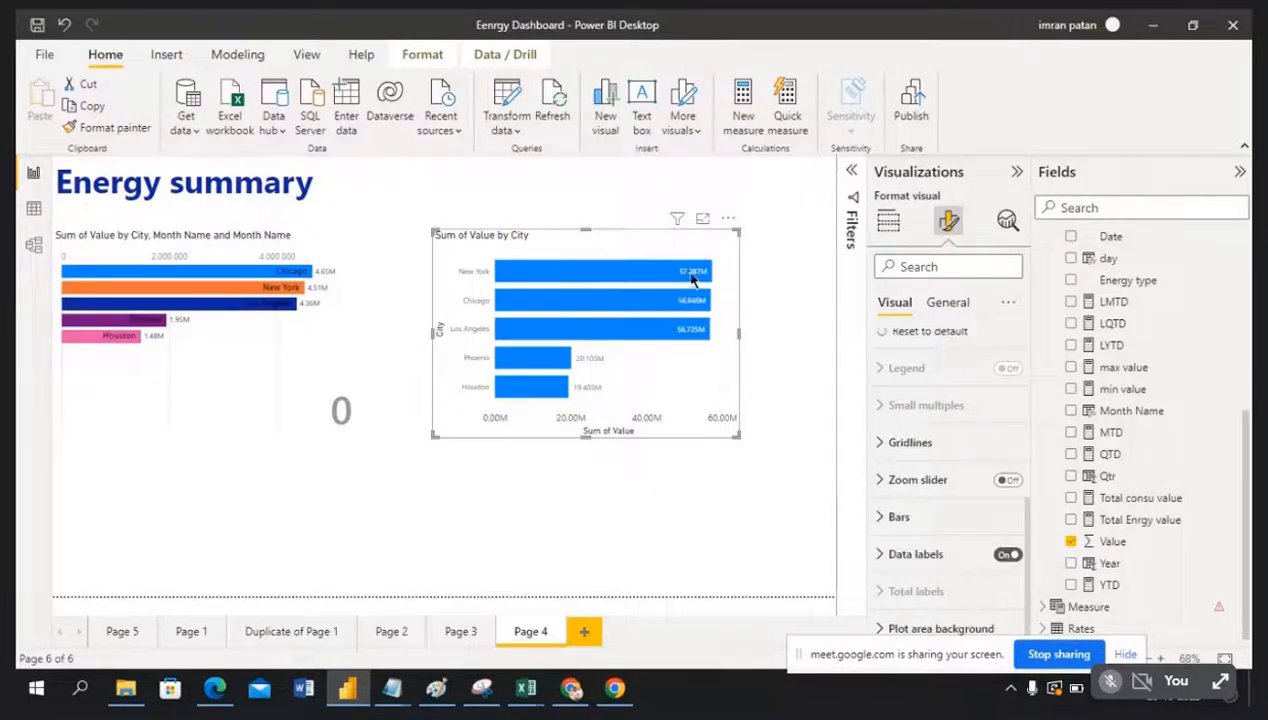
pyautogui.moveTo(688, 310)
pyautogui.moveTo(672, 279)
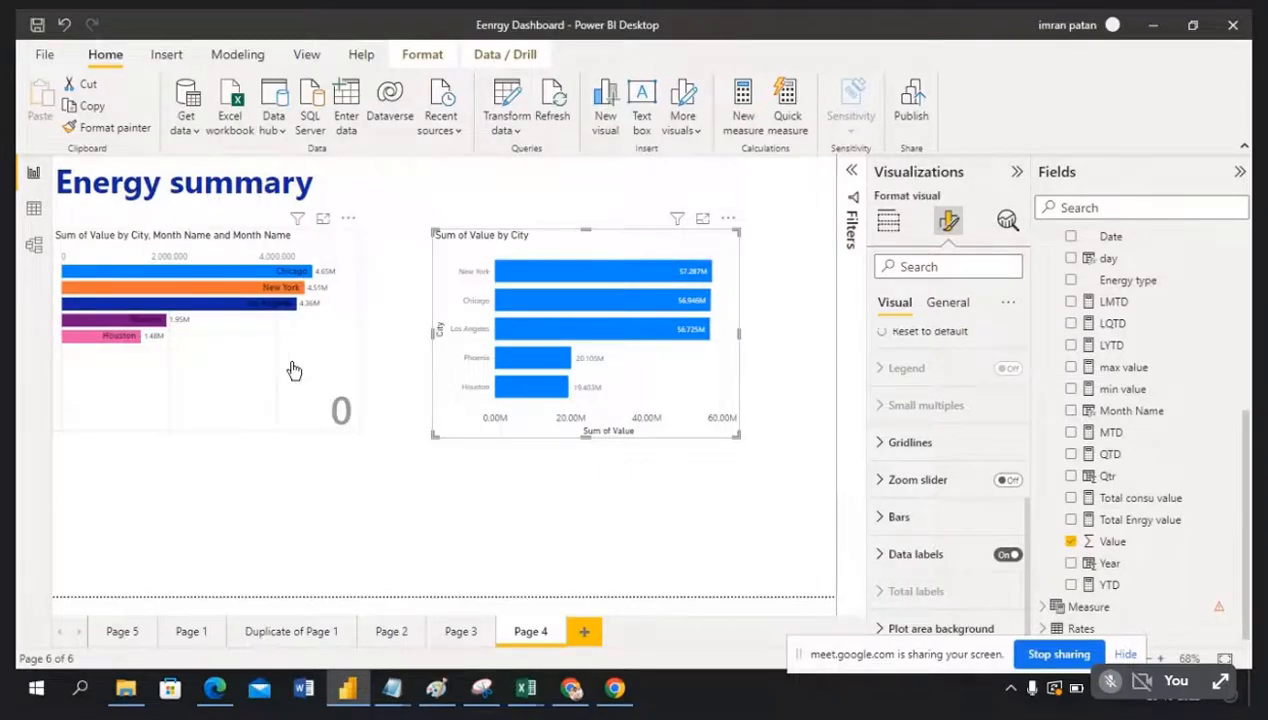
pyautogui.click(318, 305)
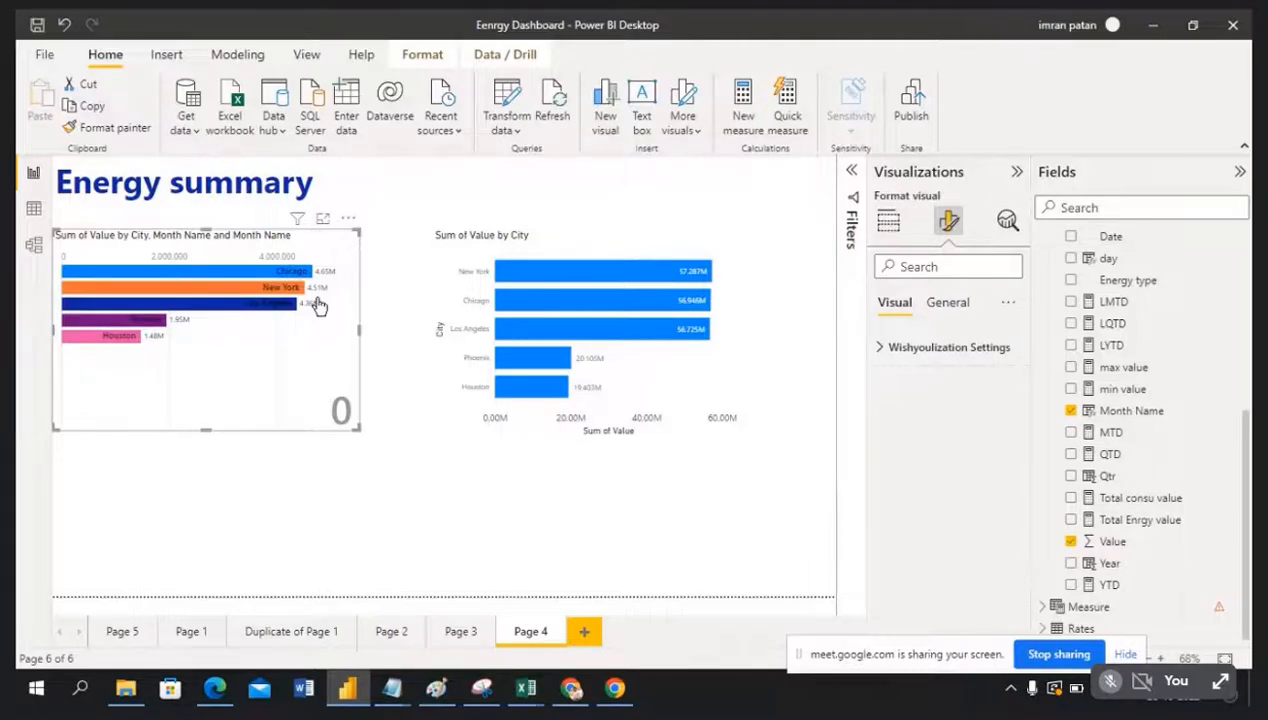
# Step: Reselect the City chart and expand its Y-axis and X-axis range settings
pyautogui.click(724, 252)
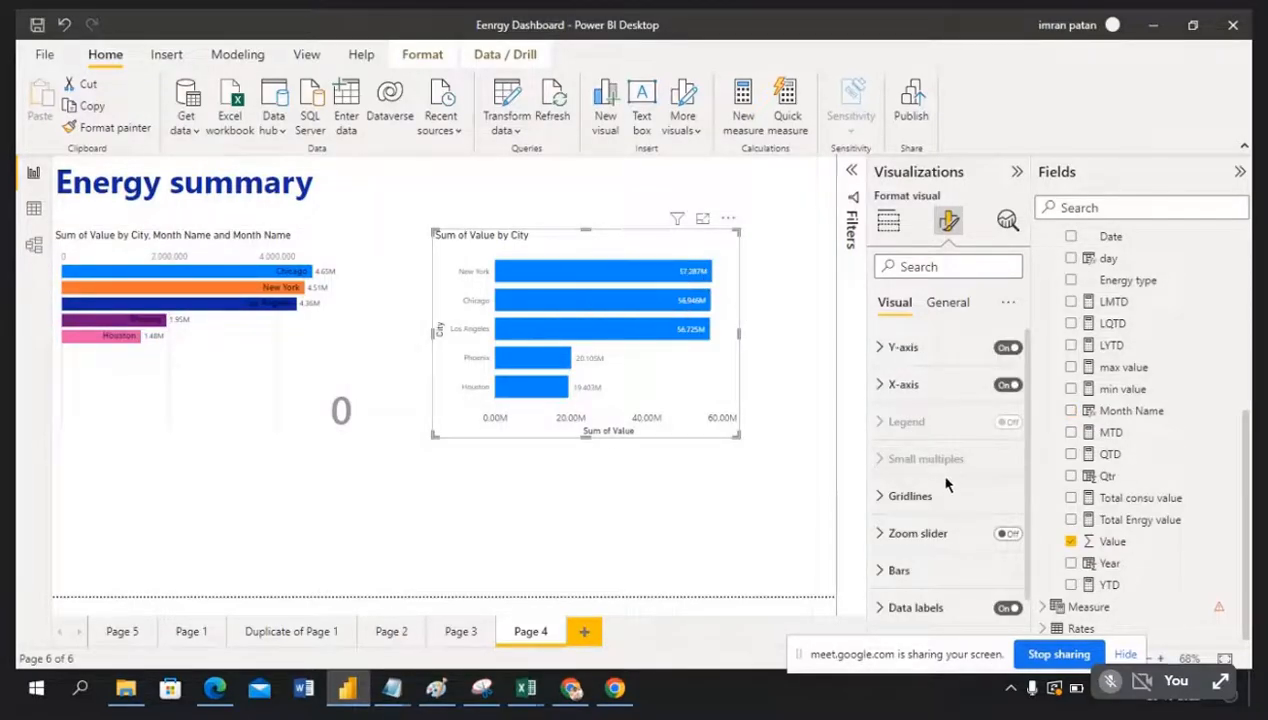
pyautogui.click(884, 347)
pyautogui.scroll(-2, 990, 505)
pyautogui.scroll(-2, 993, 505)
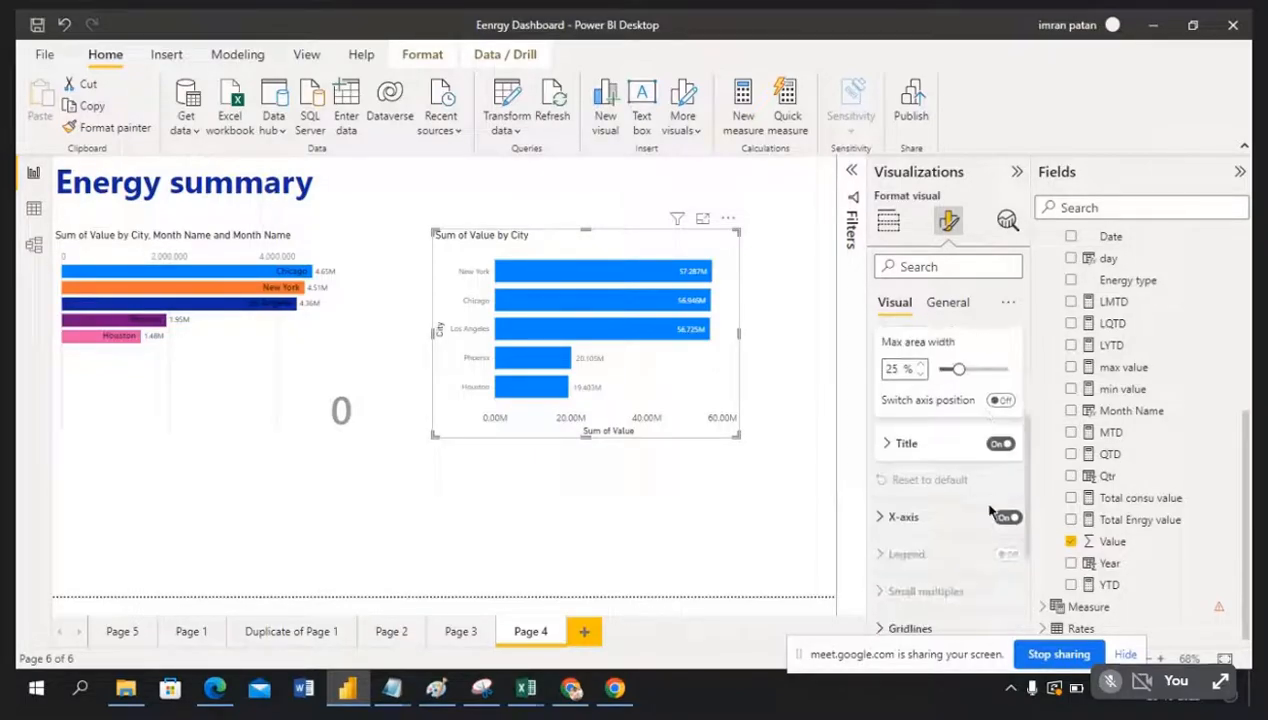
pyautogui.scroll(4, 975, 484)
pyautogui.click(886, 385)
pyautogui.scroll(-1, 893, 391)
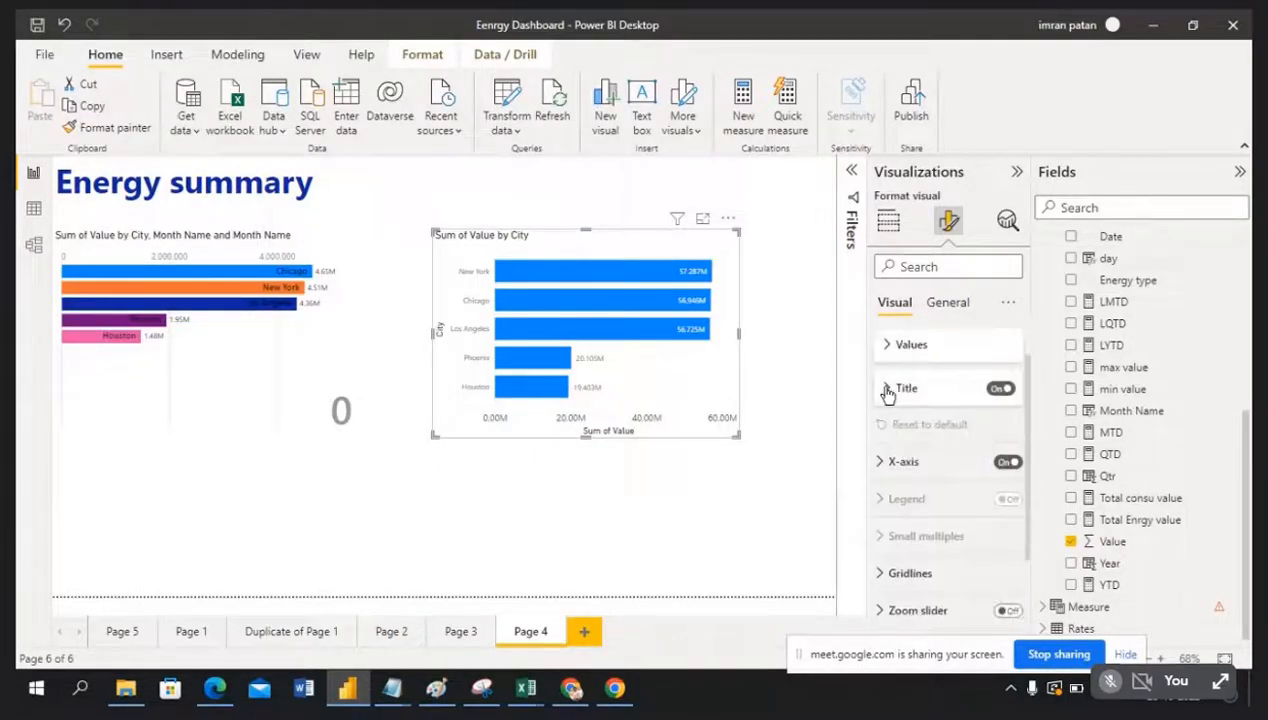
pyautogui.click(882, 455)
pyautogui.scroll(-1, 930, 475)
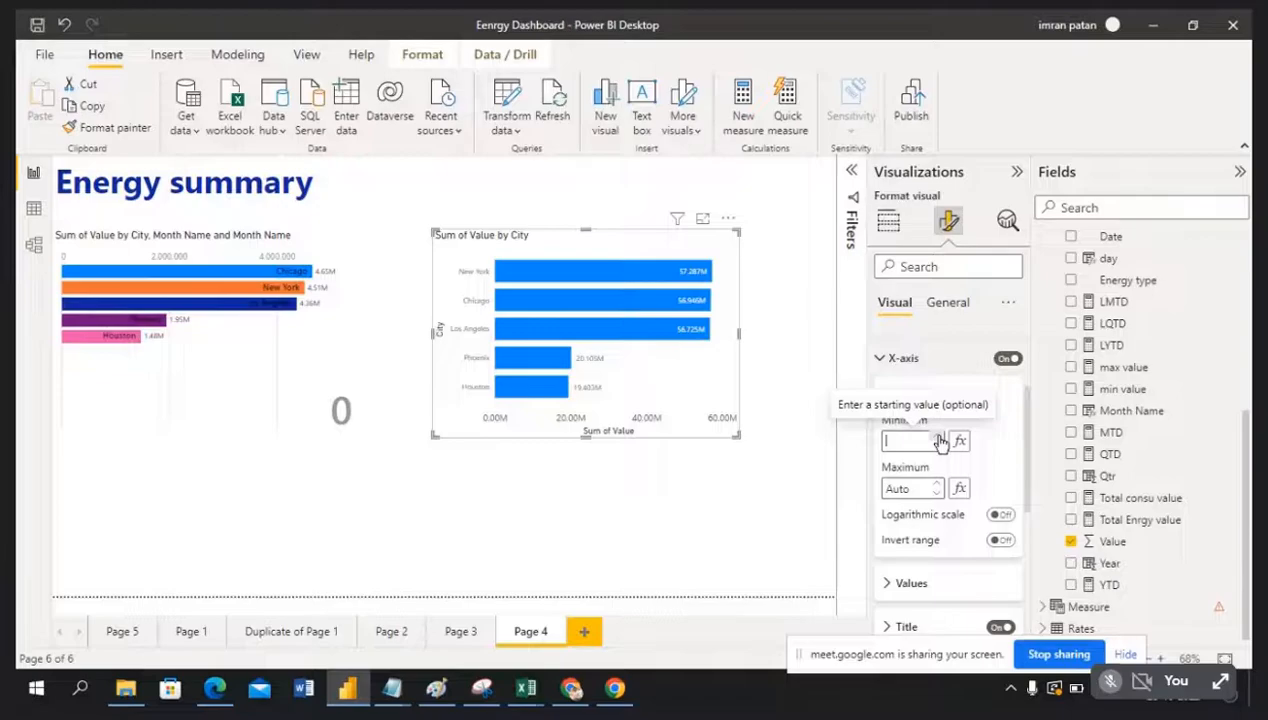
# Step: Try a fixed x-axis range of minimum 1 and maximum 100, then step the minimum down
pyautogui.write('10')
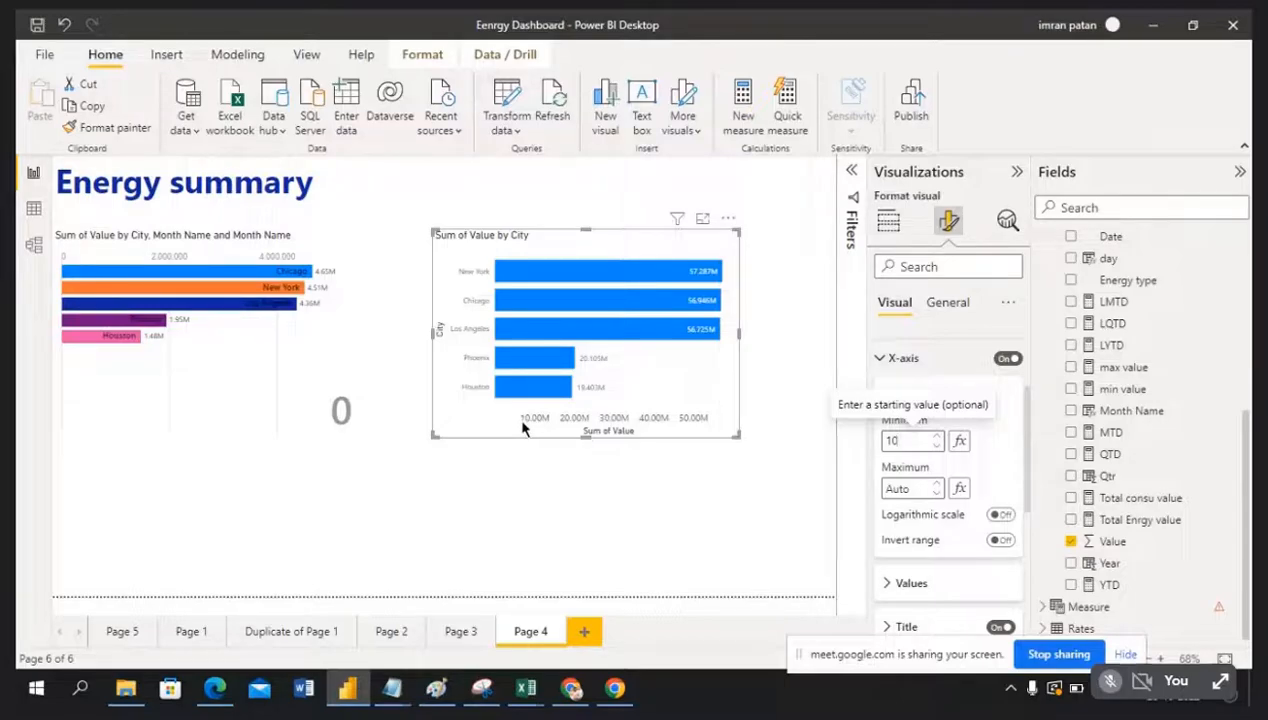
pyautogui.click(925, 488)
pyautogui.write('100')
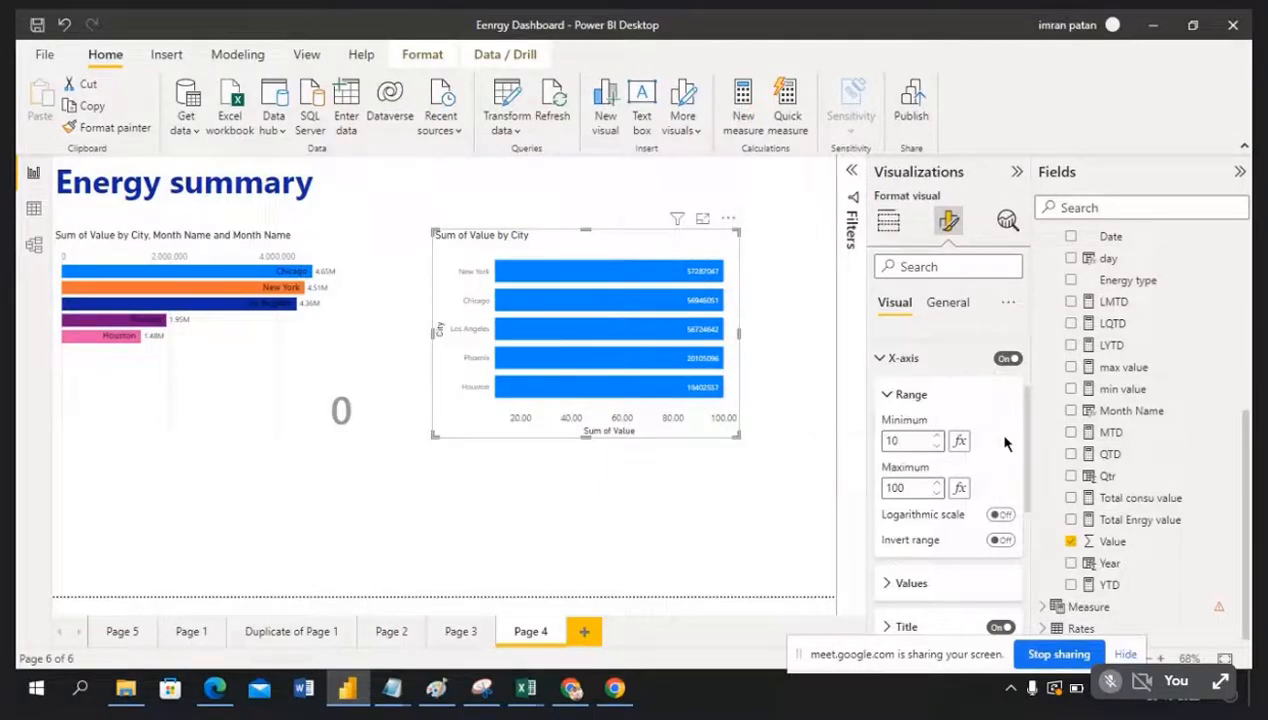
pyautogui.click(938, 450)
pyautogui.click(938, 450)
pyautogui.click(938, 450)
pyautogui.click(938, 450)
pyautogui.click(938, 450)
pyautogui.click(938, 450)
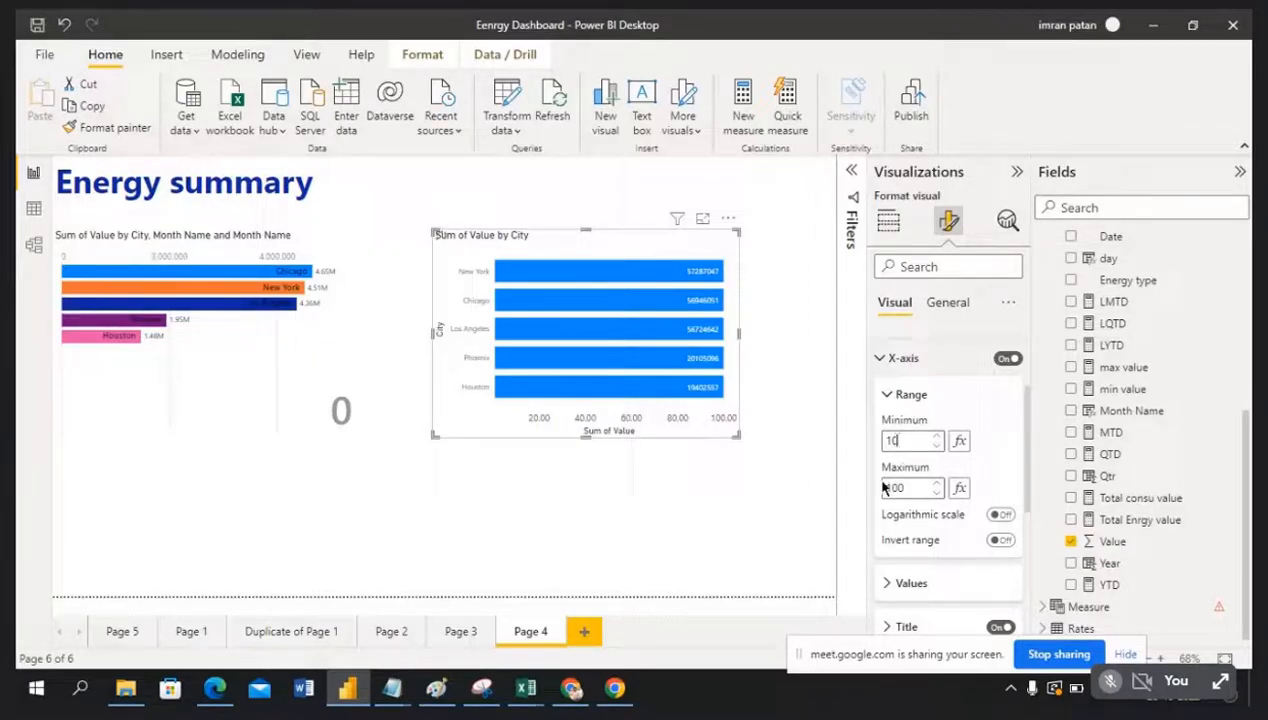
# Step: Clear the x-axis minimum and maximum back to Auto, and nudge the City chart up-left
pyautogui.press('BackSpace')
pyautogui.press('BackSpace')
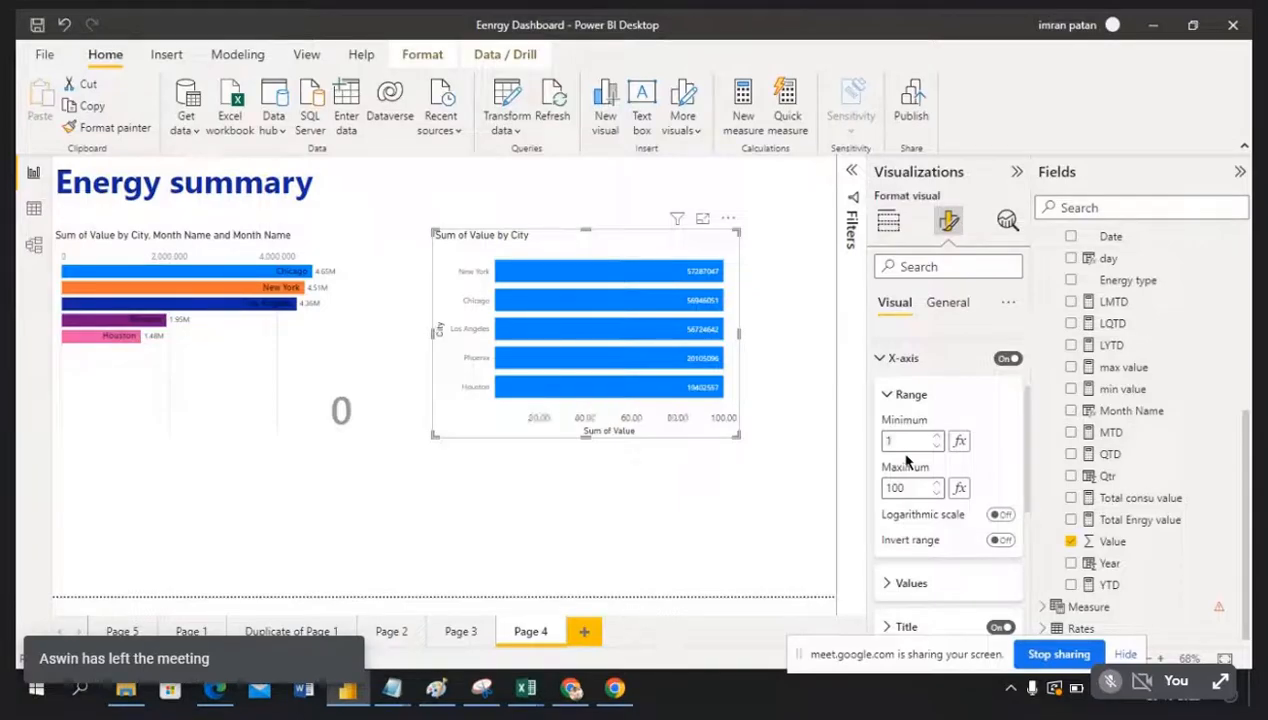
pyautogui.click(910, 487)
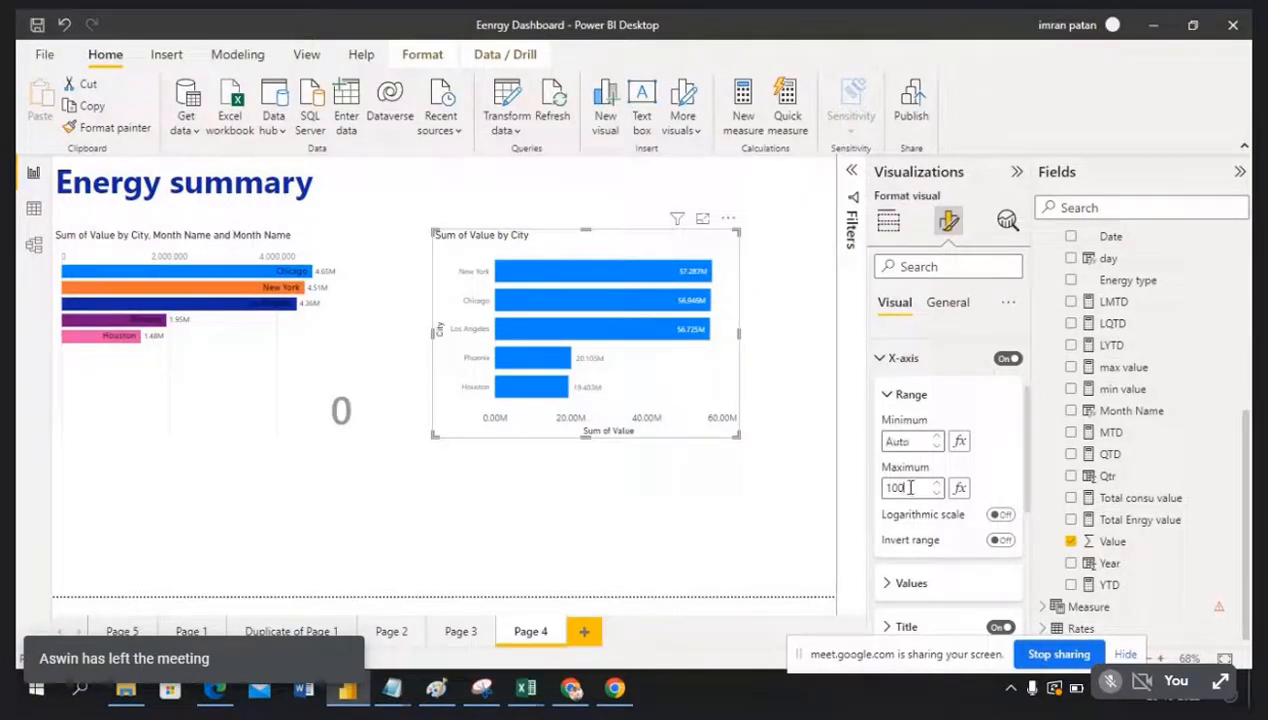
pyautogui.press('BackSpace')
pyautogui.press('BackSpace')
pyautogui.press('BackSpace')
pyautogui.click(993, 463)
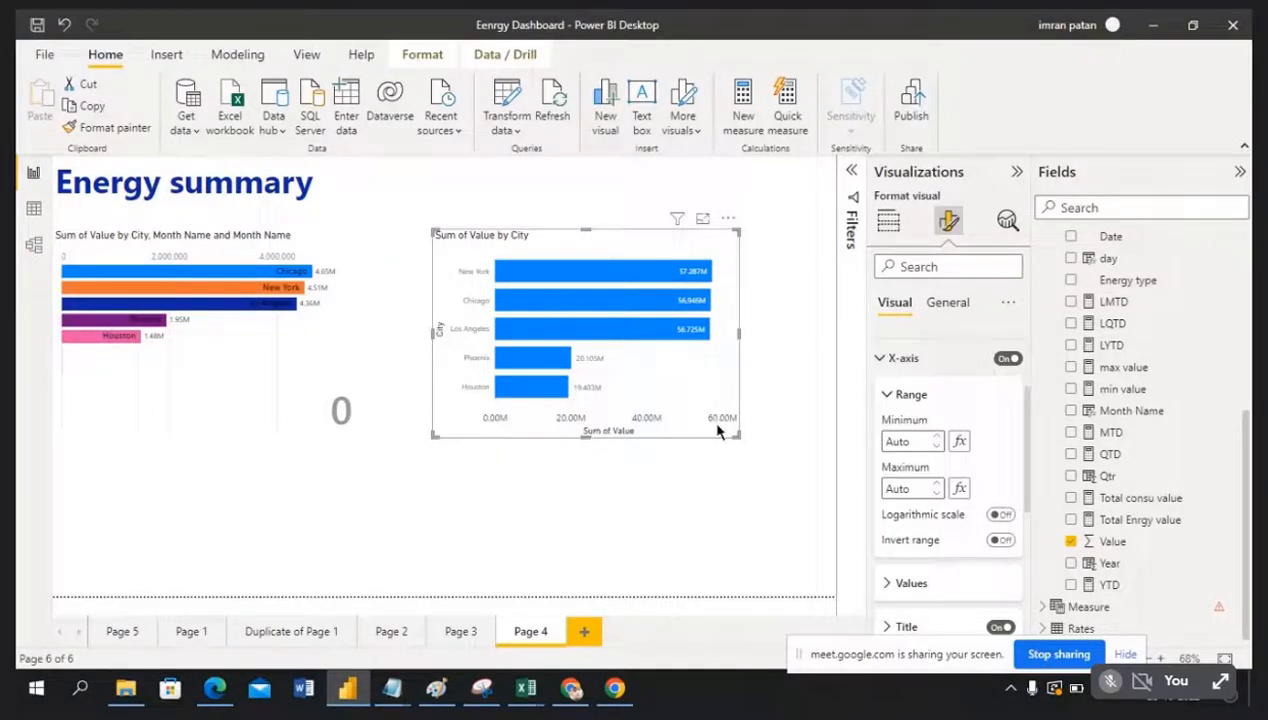
pyautogui.moveTo(627, 221); pyautogui.dragTo(622, 210)
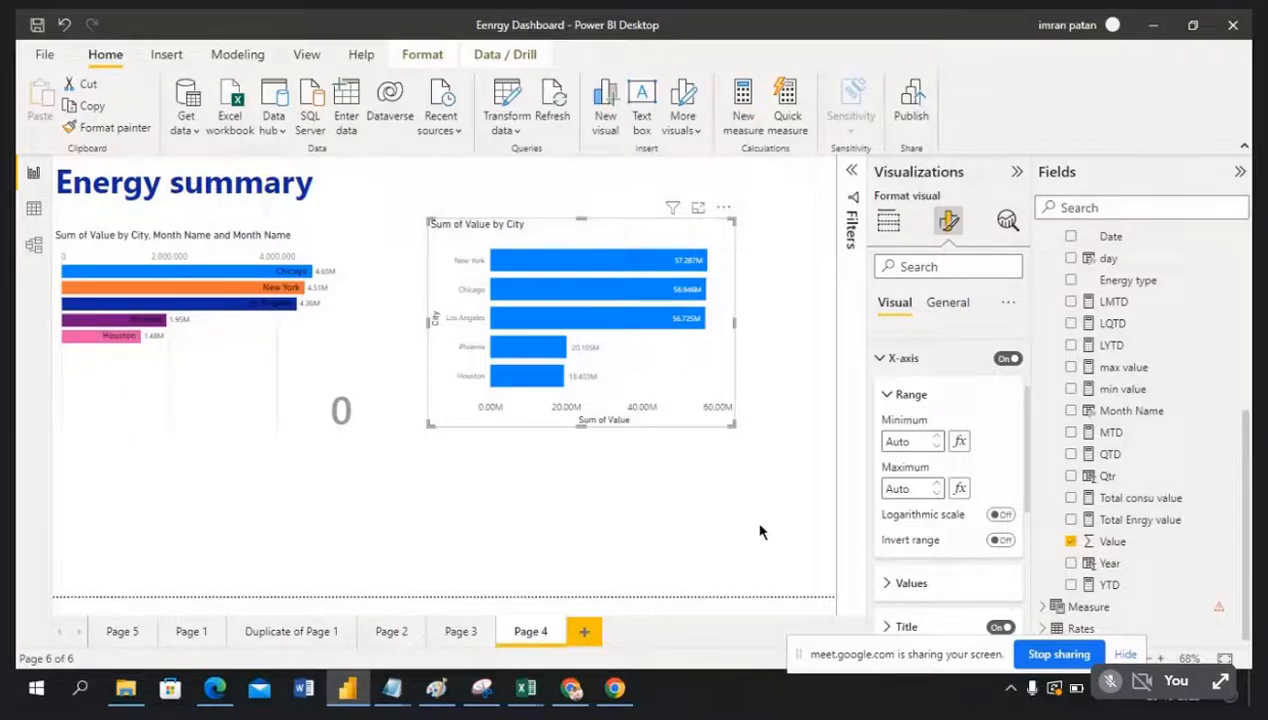
# Step: Select the bar chart race and expand its Wishyoulization Settings
pyautogui.click(261, 354)
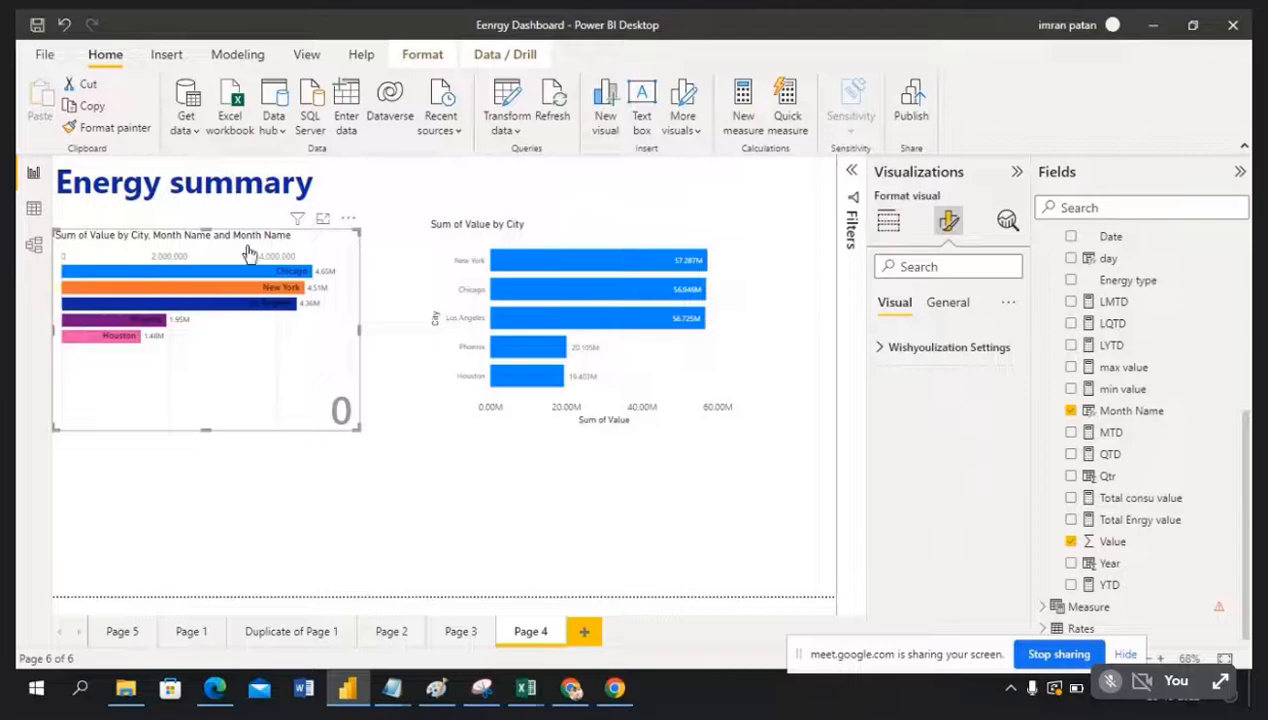
pyautogui.click(880, 350)
pyautogui.scroll(-1, 981, 425)
pyautogui.scroll(1, 986, 425)
pyautogui.scroll(-1, 986, 425)
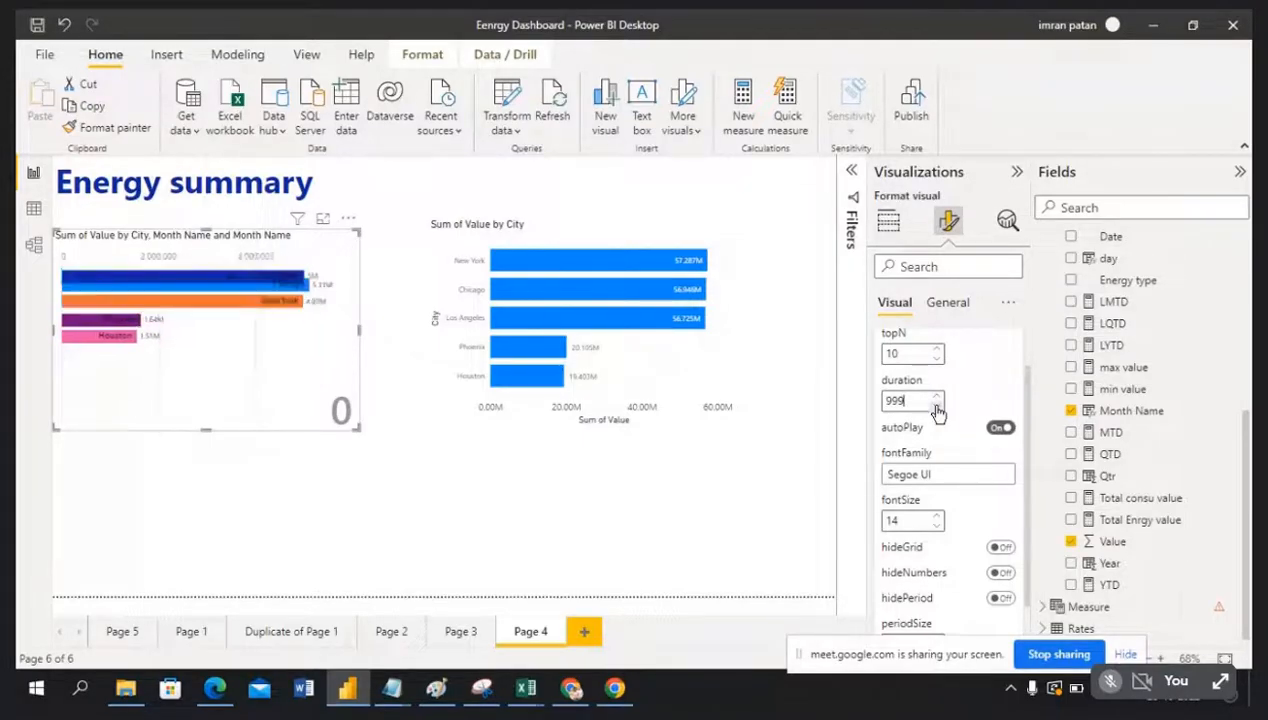
pyautogui.scroll(-1, 950, 412)
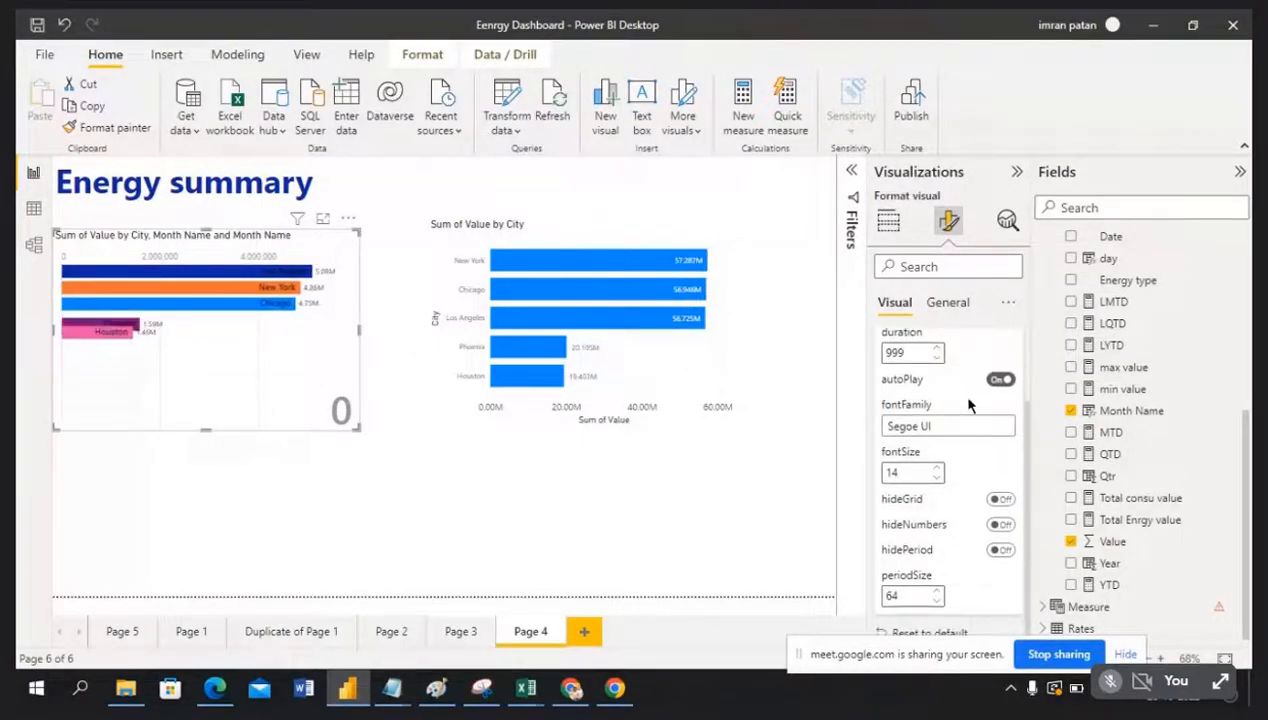
pyautogui.scroll(-1, 966, 466)
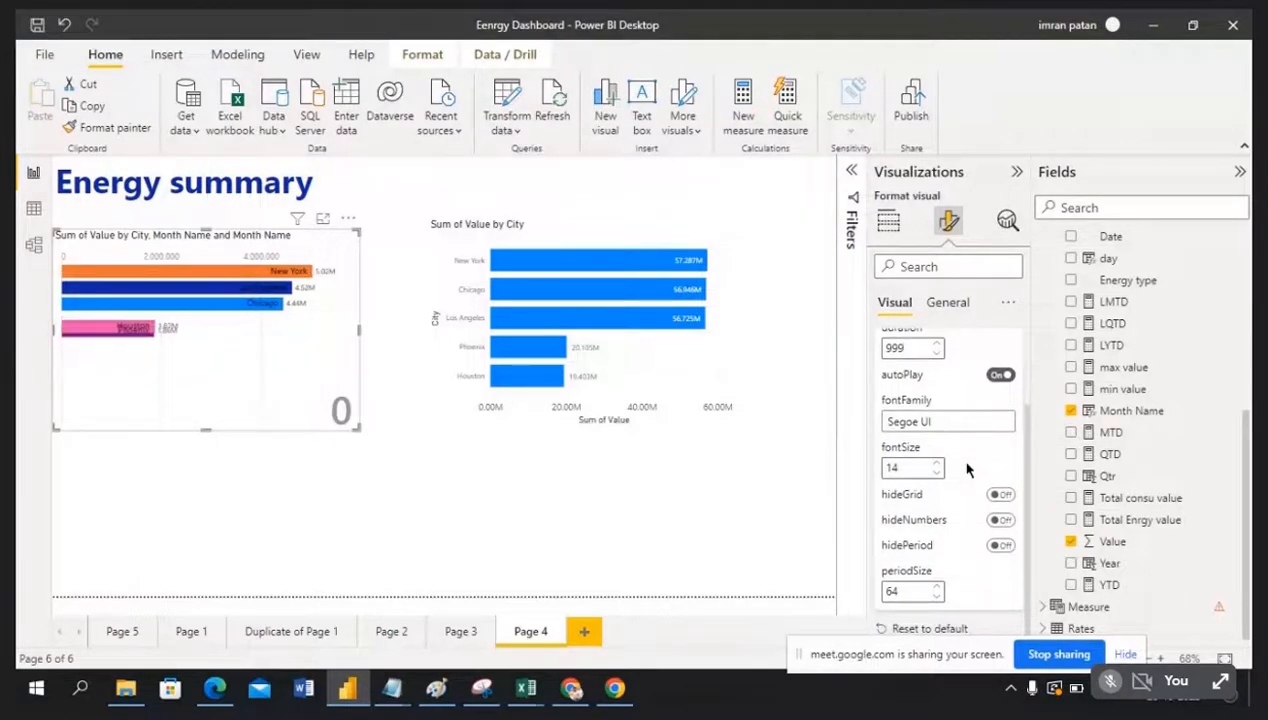
# Step: Toggle hideNumbers and autoPlay off and back on, then show the General formatting options
pyautogui.click(1001, 522)
pyautogui.click(1001, 522)
pyautogui.click(1001, 376)
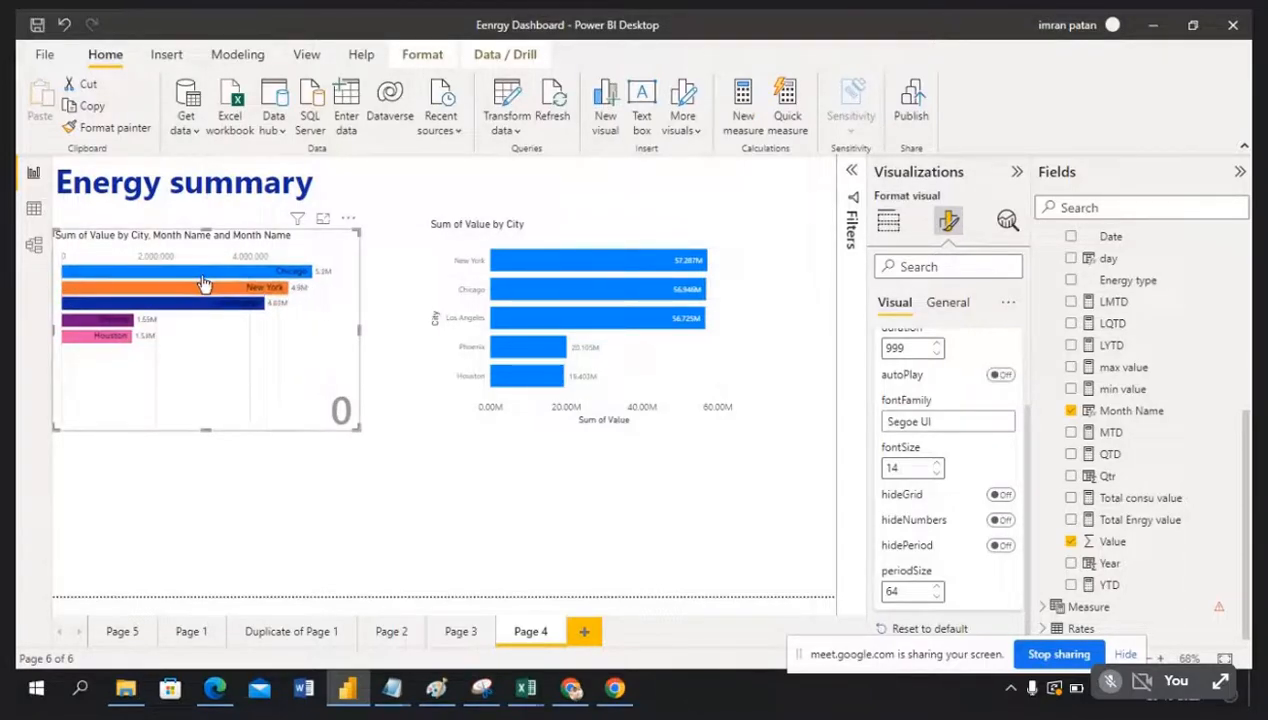
pyautogui.click(1001, 378)
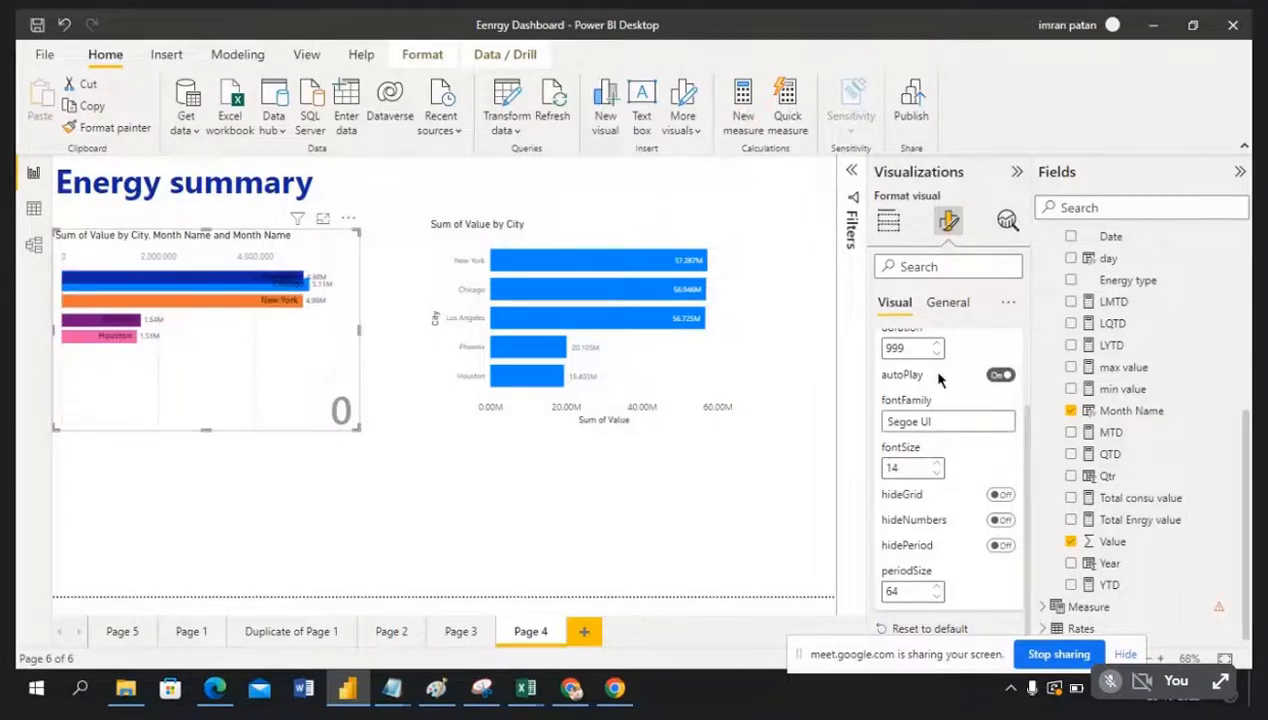
pyautogui.click(947, 310)
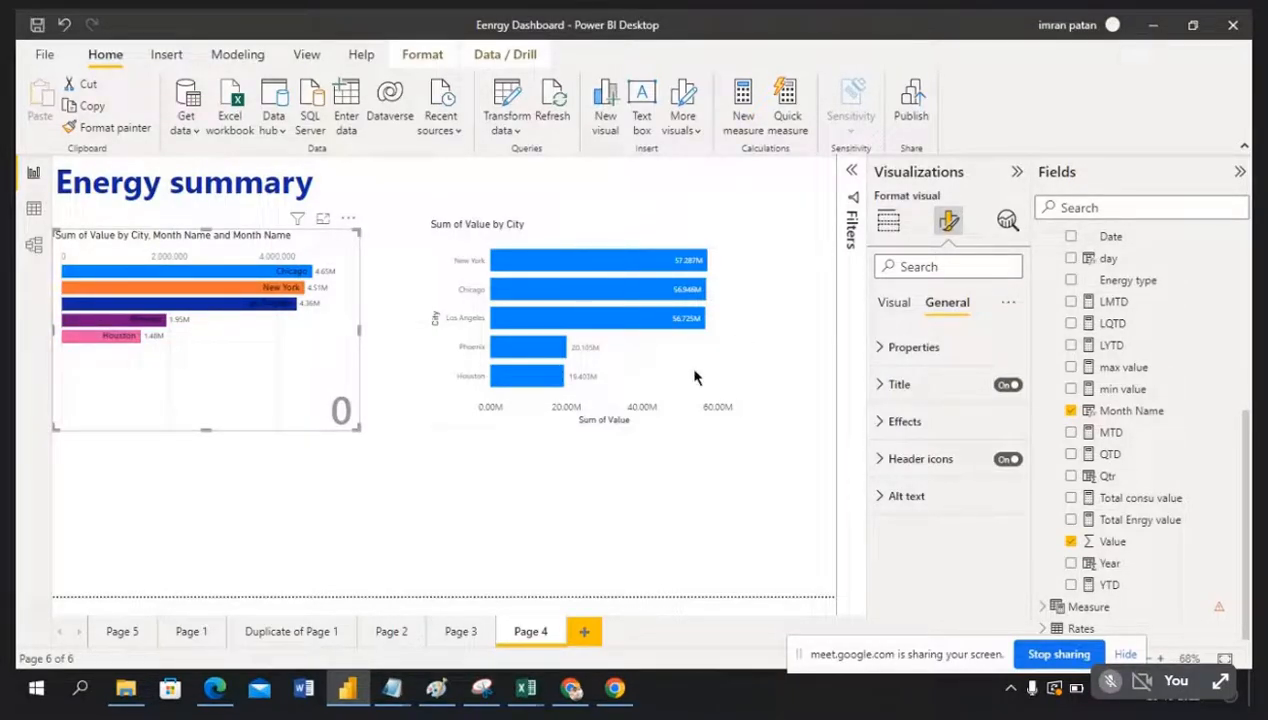
# Step: Move the City chart further left and make it slightly shorter
pyautogui.click(598, 300)
pyautogui.moveTo(651, 238); pyautogui.dragTo(579, 244)
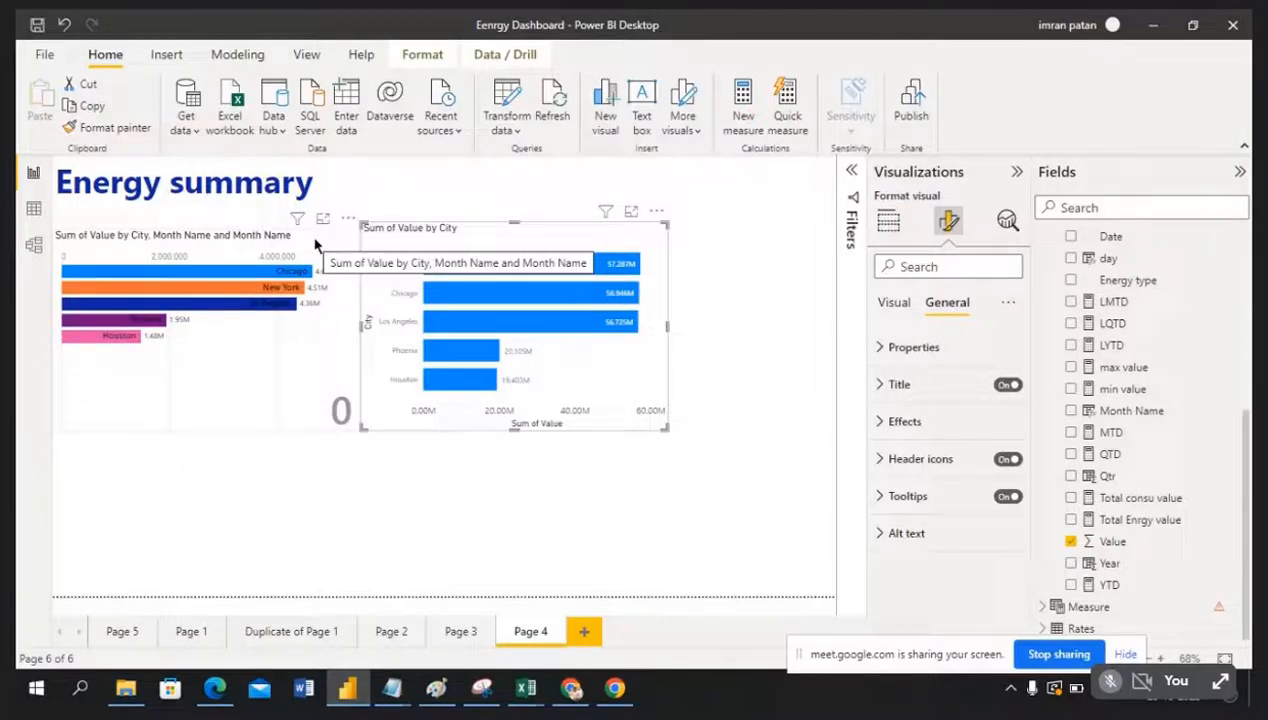
pyautogui.moveTo(518, 244)
pyautogui.mouseDown()
pyautogui.moveTo(538, 243)
pyautogui.moveTo(527, 255)
pyautogui.mouseUp()
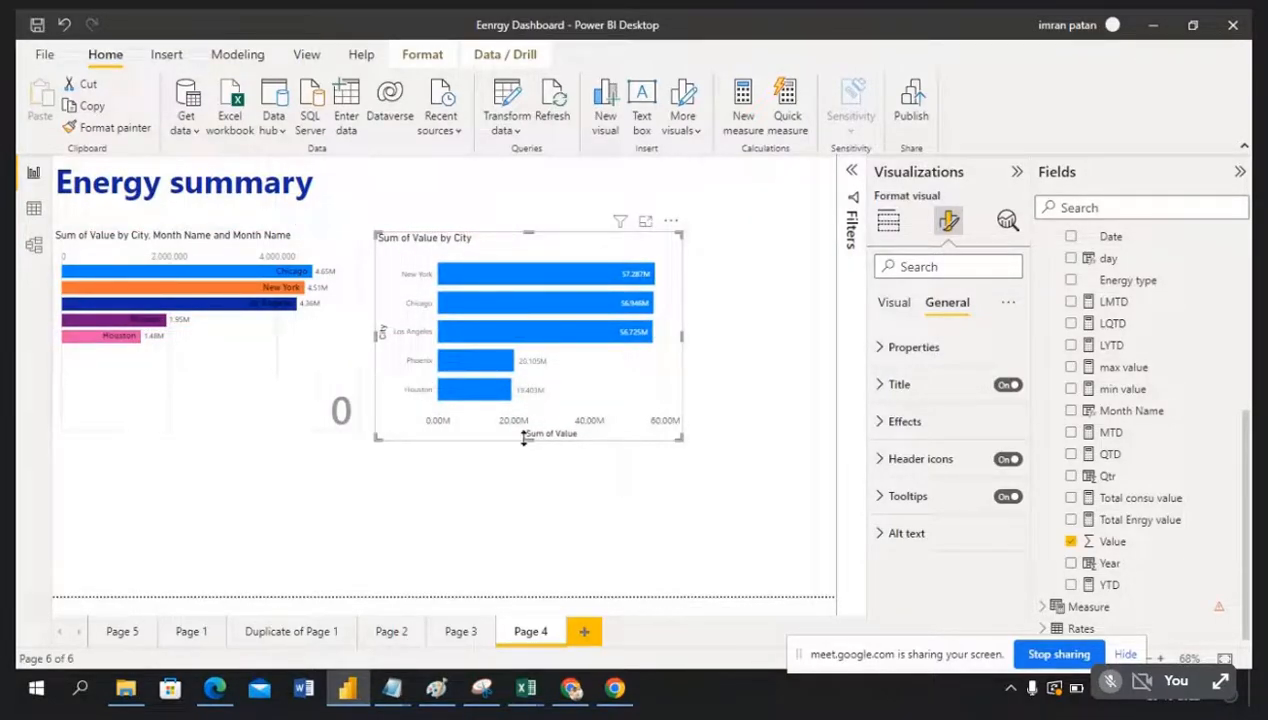
pyautogui.moveTo(527, 431); pyautogui.dragTo(522, 425)
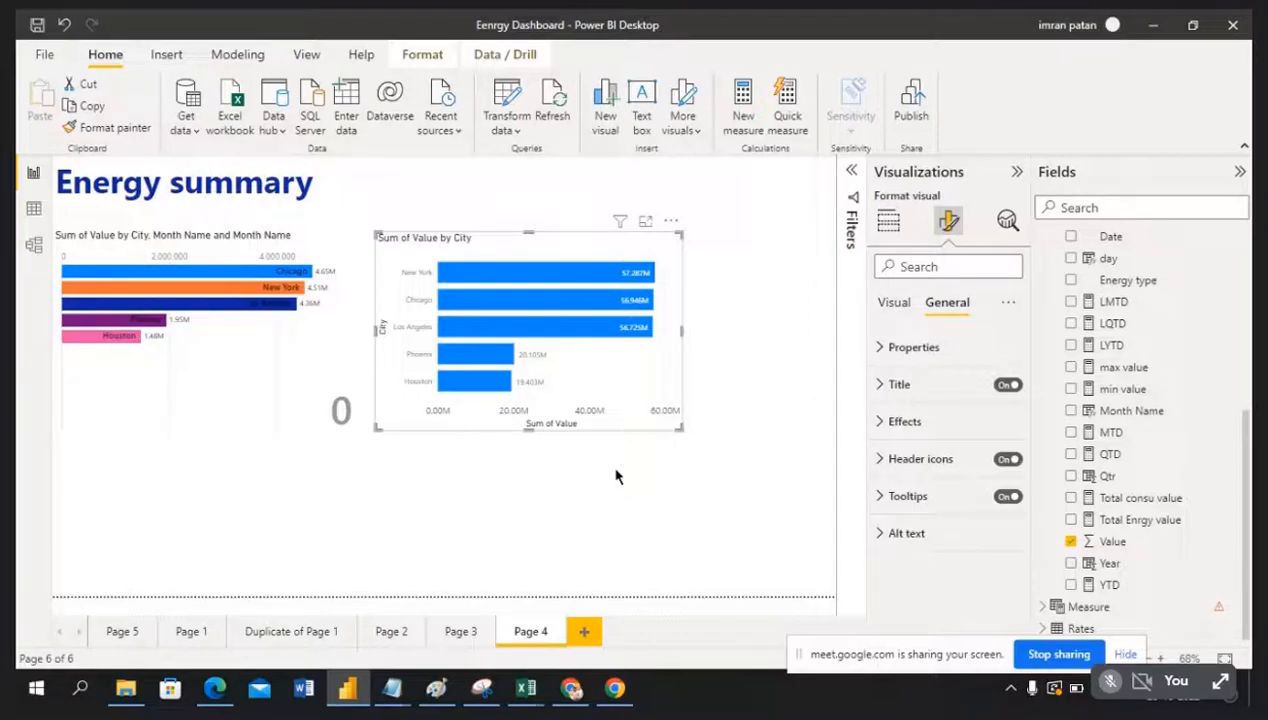
# Step: Narrow the bar chart race and move the City chart left beside it
pyautogui.click(340, 338)
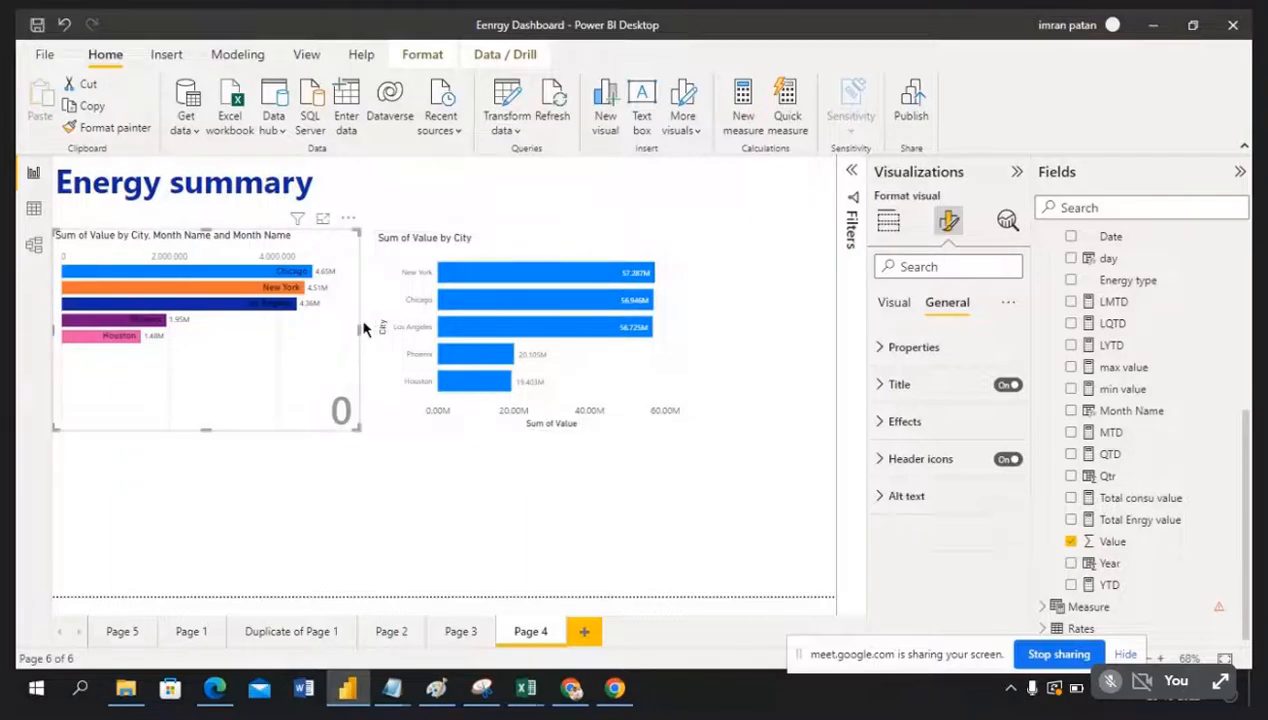
pyautogui.moveTo(340, 338); pyautogui.dragTo(287, 350)
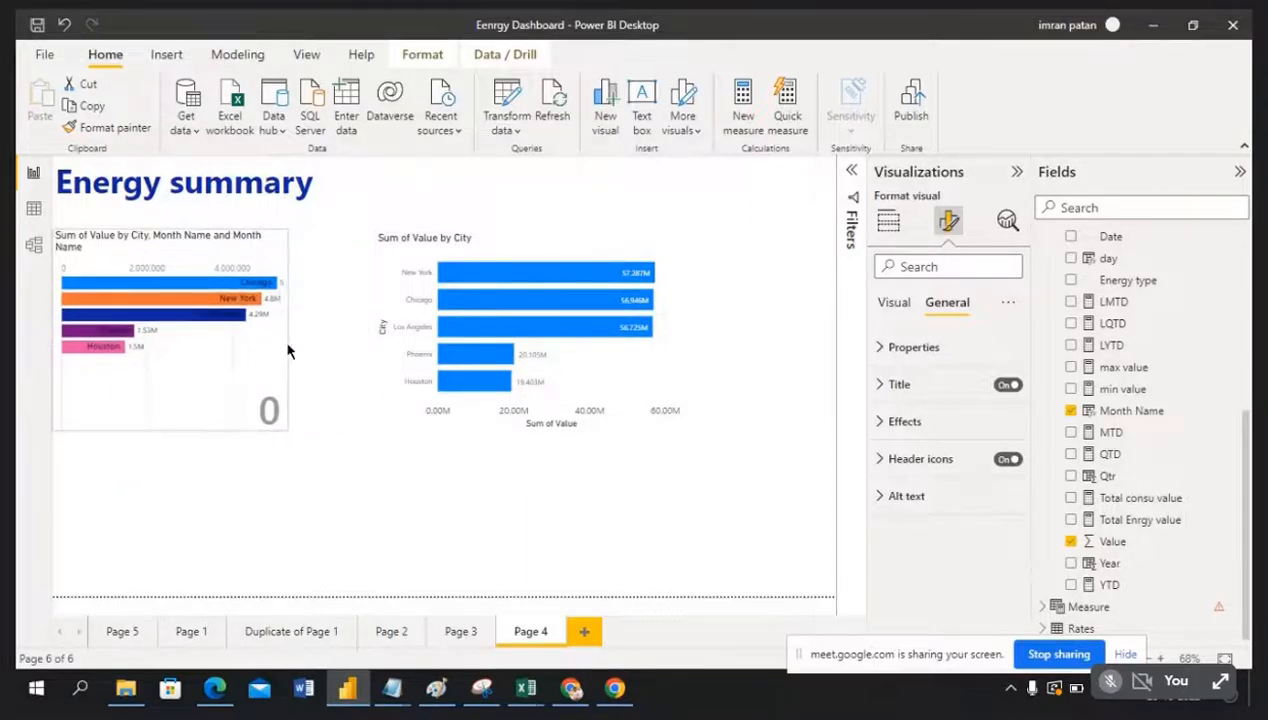
pyautogui.moveTo(586, 252); pyautogui.dragTo(515, 250)
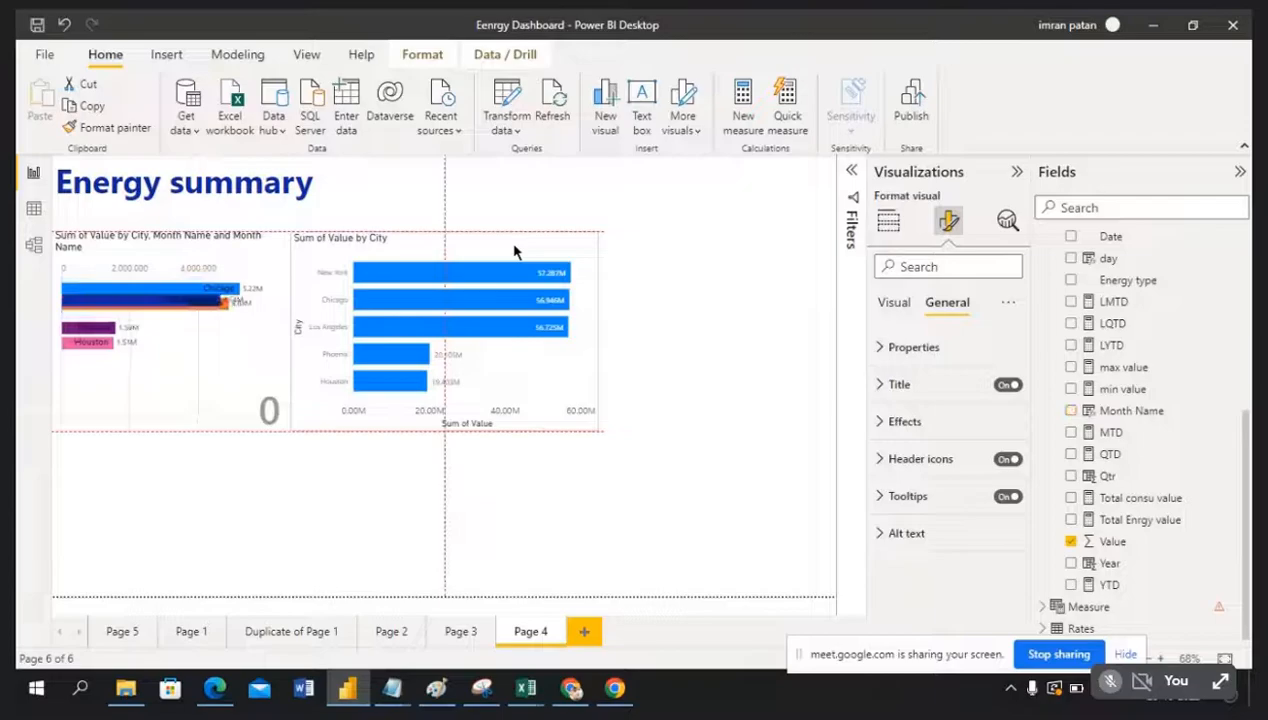
# Step: Narrow the City chart by dragging its right edge inward, then check its fields
pyautogui.click(587, 335)
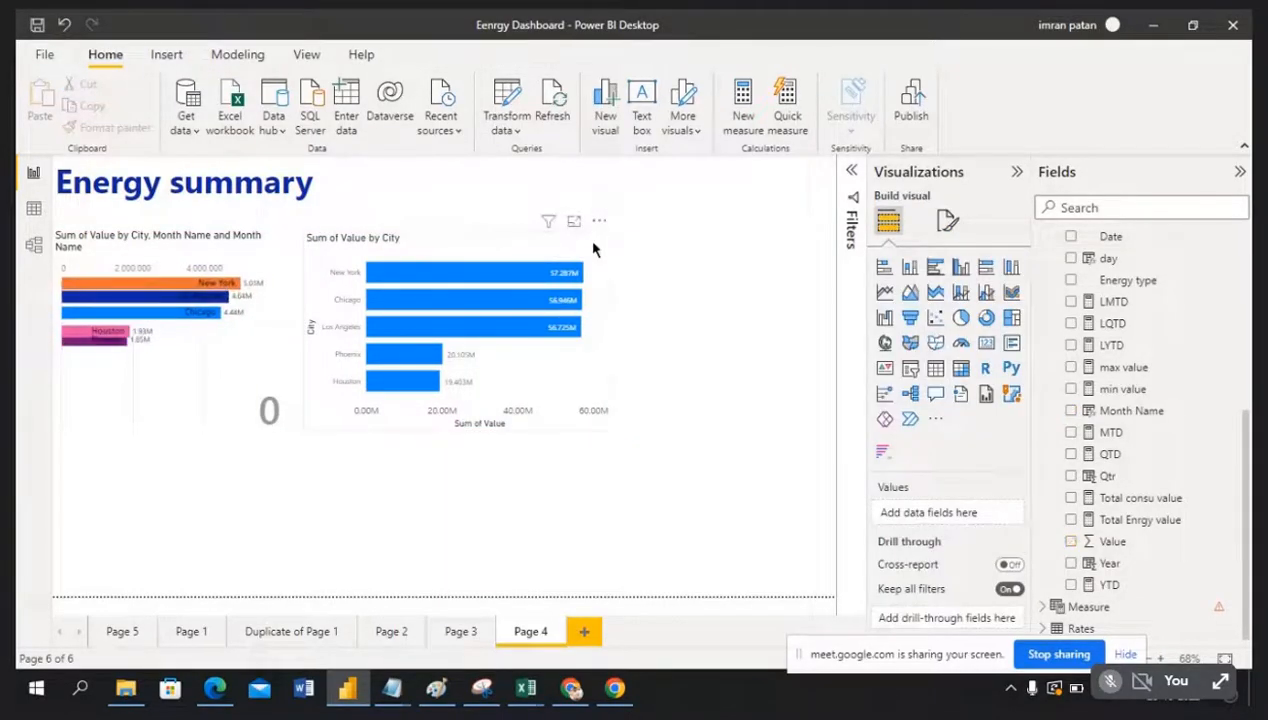
pyautogui.click(600, 290)
pyautogui.moveTo(610, 329); pyautogui.dragTo(558, 347)
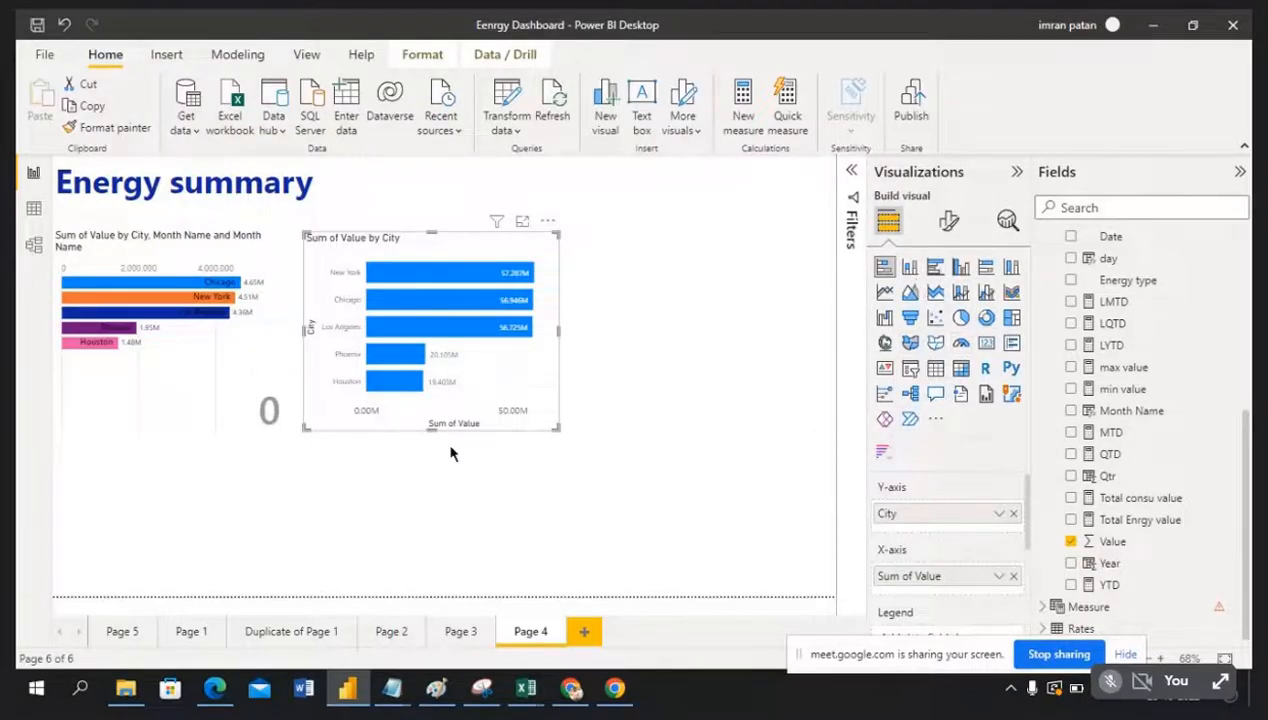
pyautogui.click(678, 422)
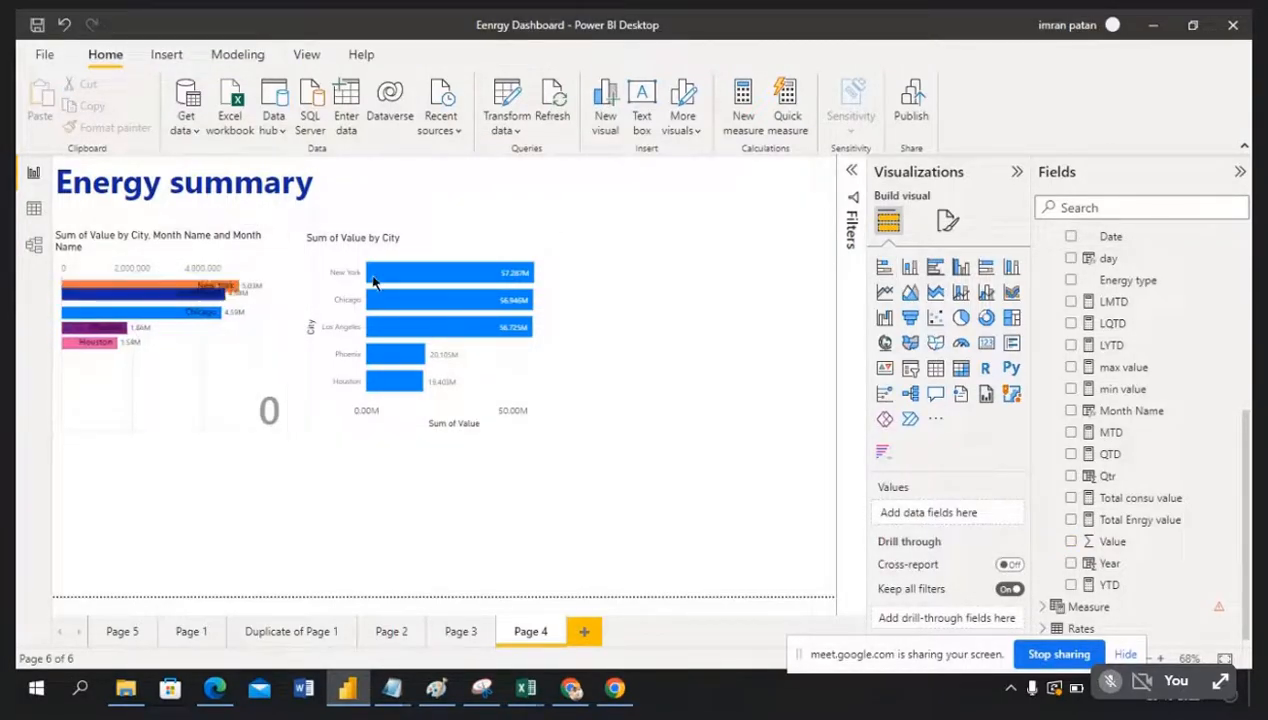
pyautogui.click(495, 250)
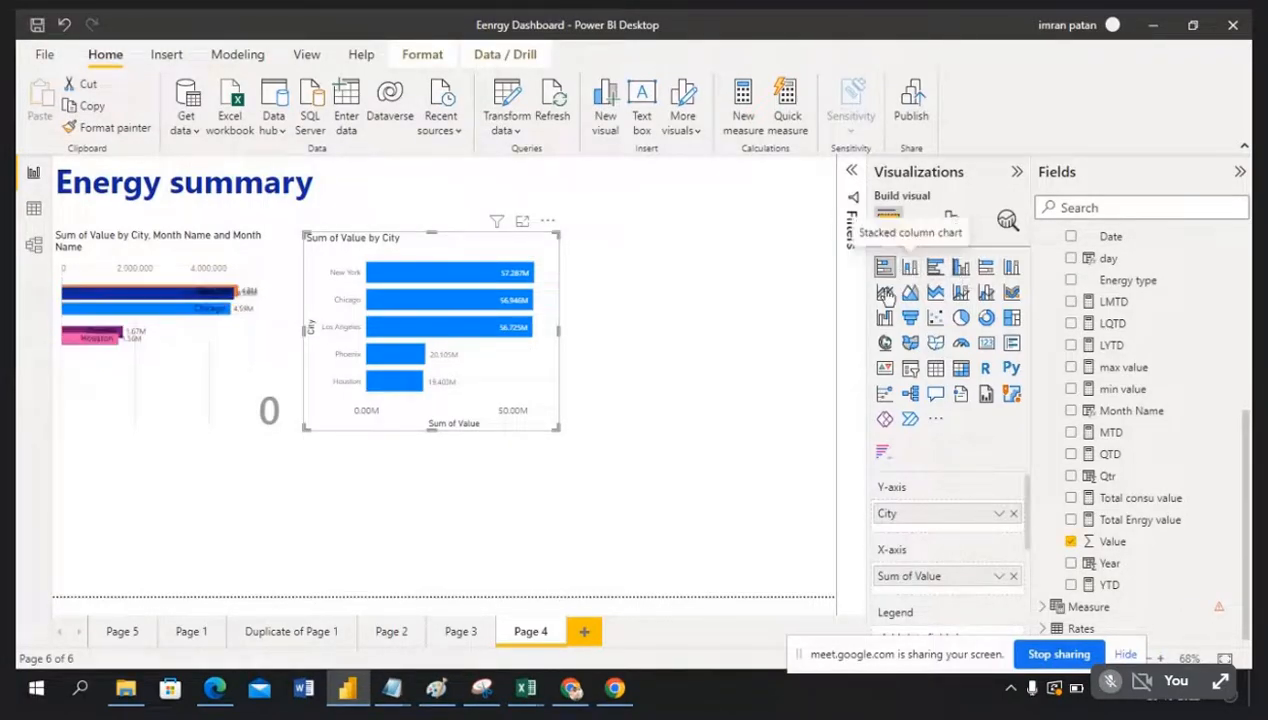
pyautogui.click(683, 372)
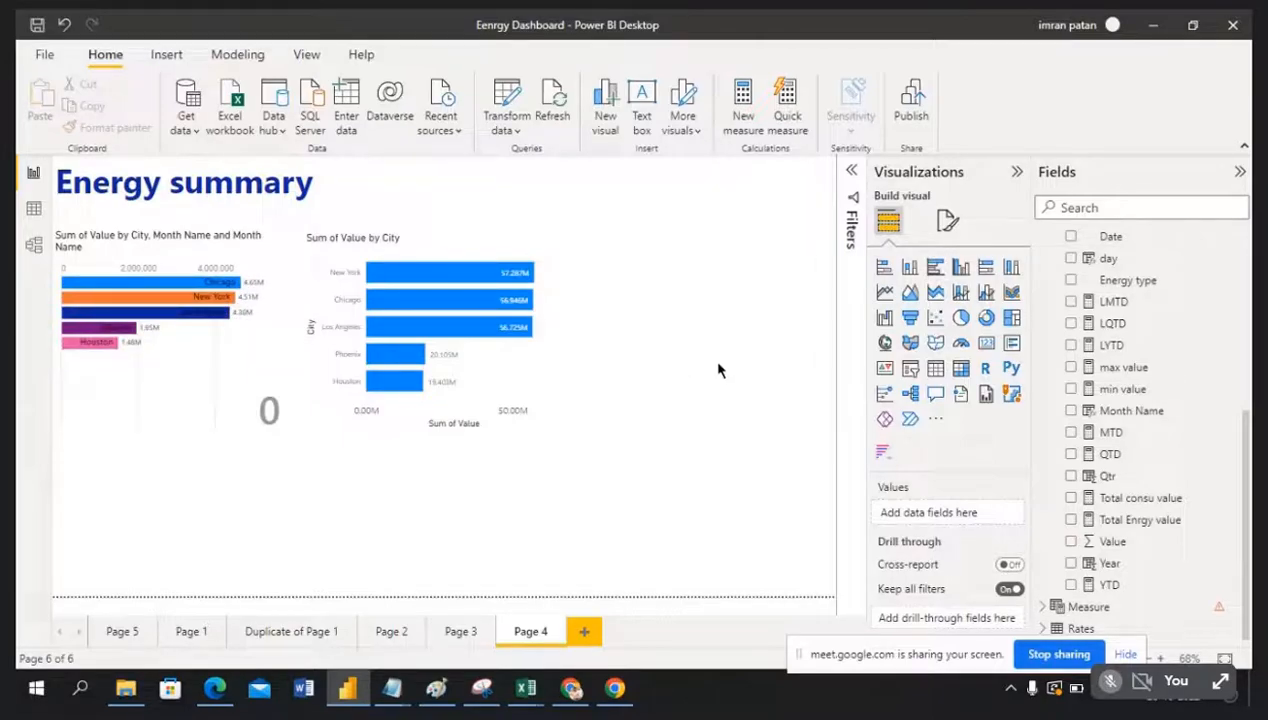
pyautogui.click(33, 245)
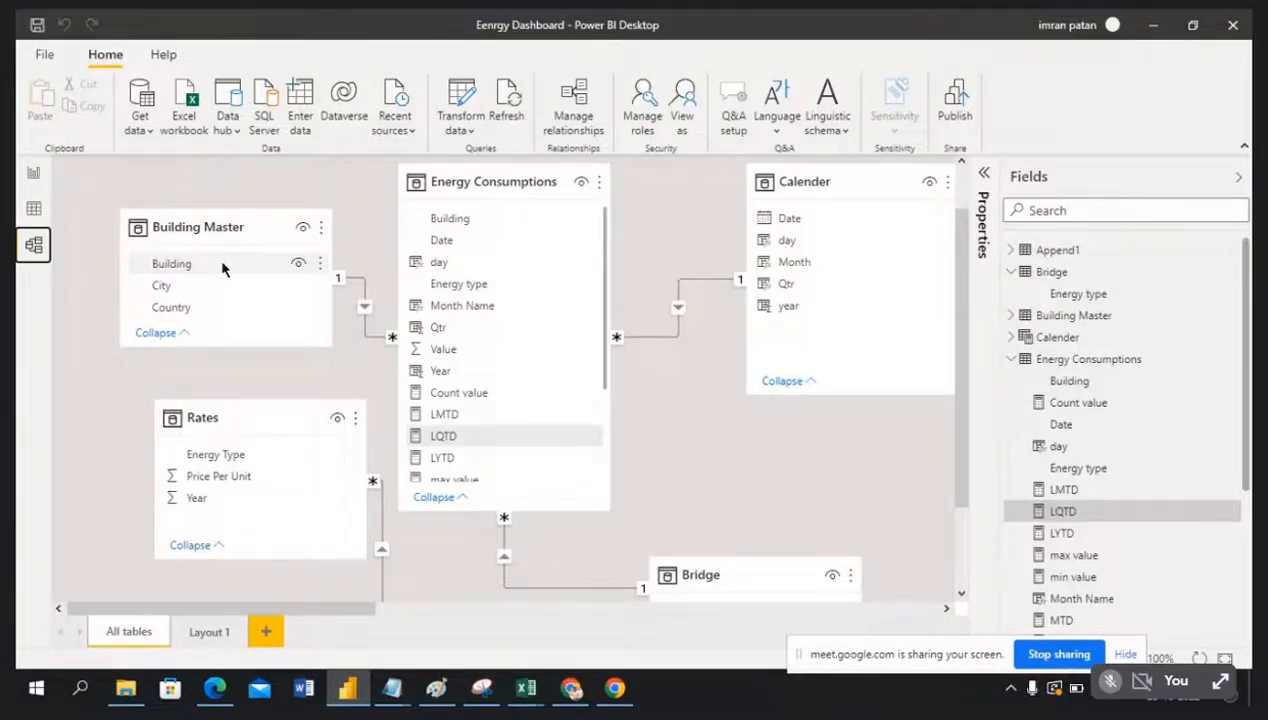
pyautogui.click(33, 172)
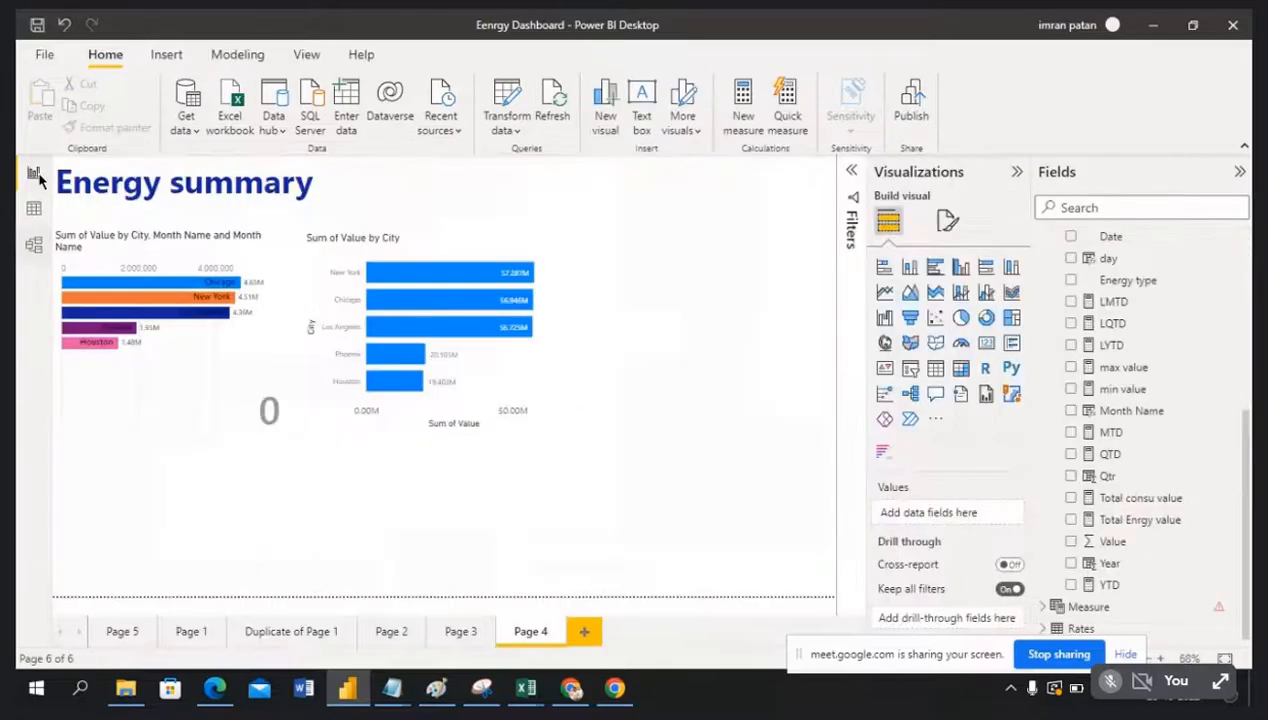
# Step: Add a treemap beside the City chart, grouped by Building
pyautogui.click(1013, 323)
pyautogui.moveTo(256, 445); pyautogui.dragTo(784, 275)
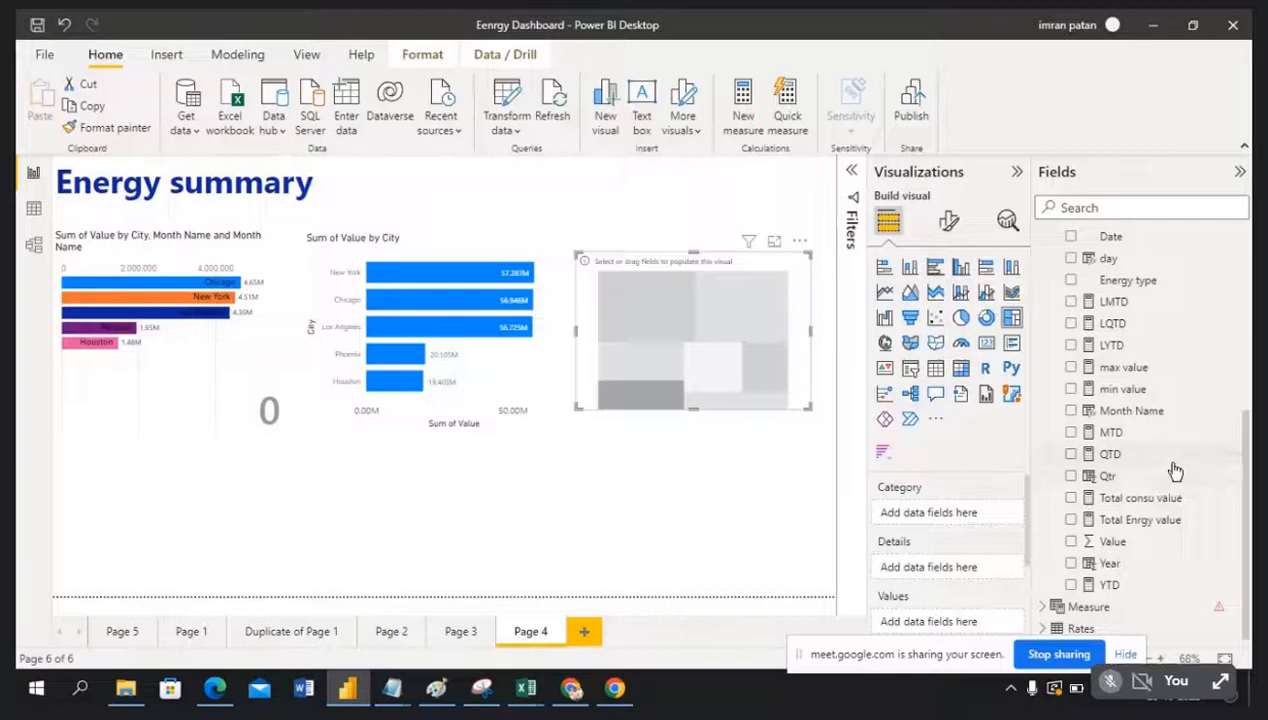
pyautogui.scroll(5, 1174, 468)
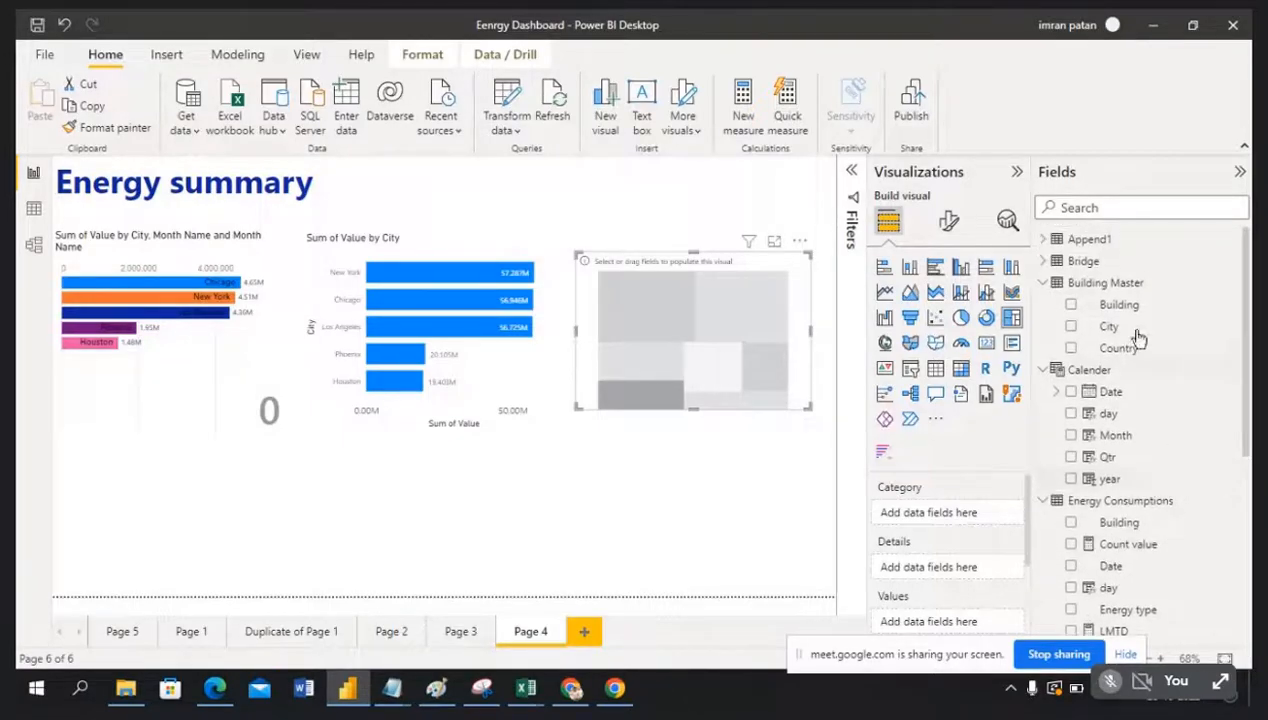
pyautogui.moveTo(1125, 305); pyautogui.dragTo(985, 518)
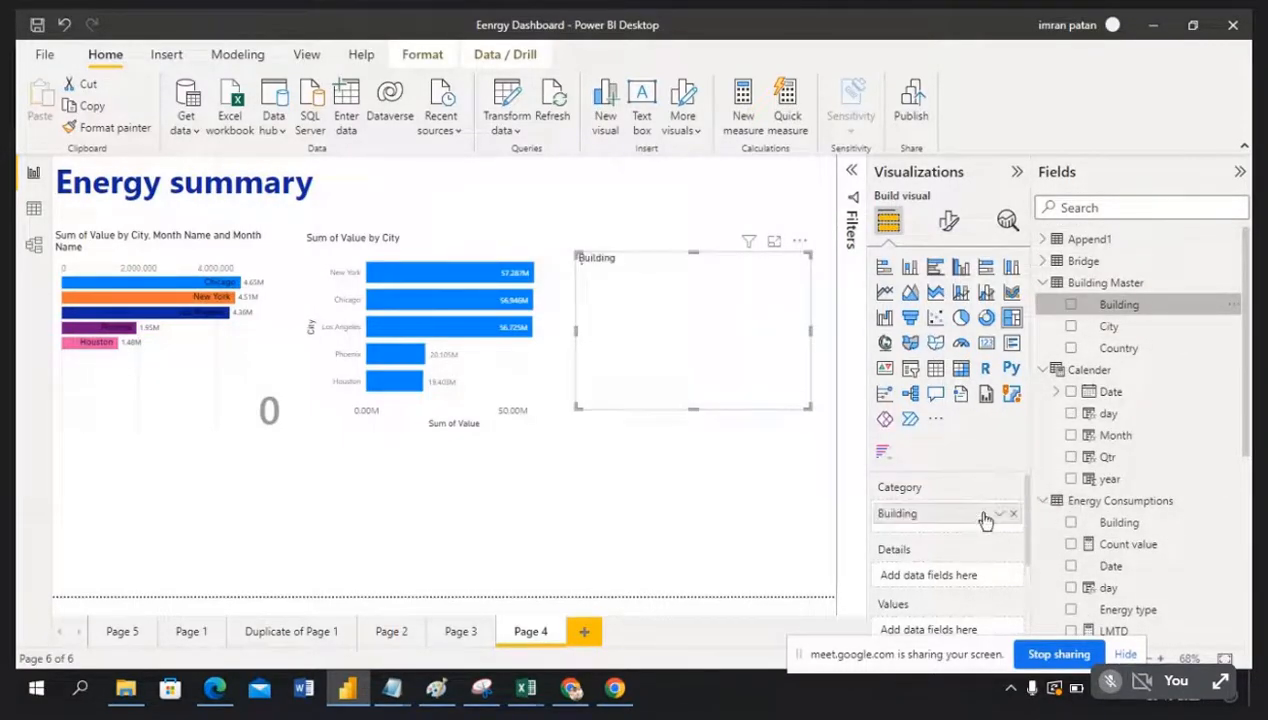
# Step: Size the treemap tiles by Sum of Value, then make it slightly taller and wider
pyautogui.scroll(-6, 1170, 455)
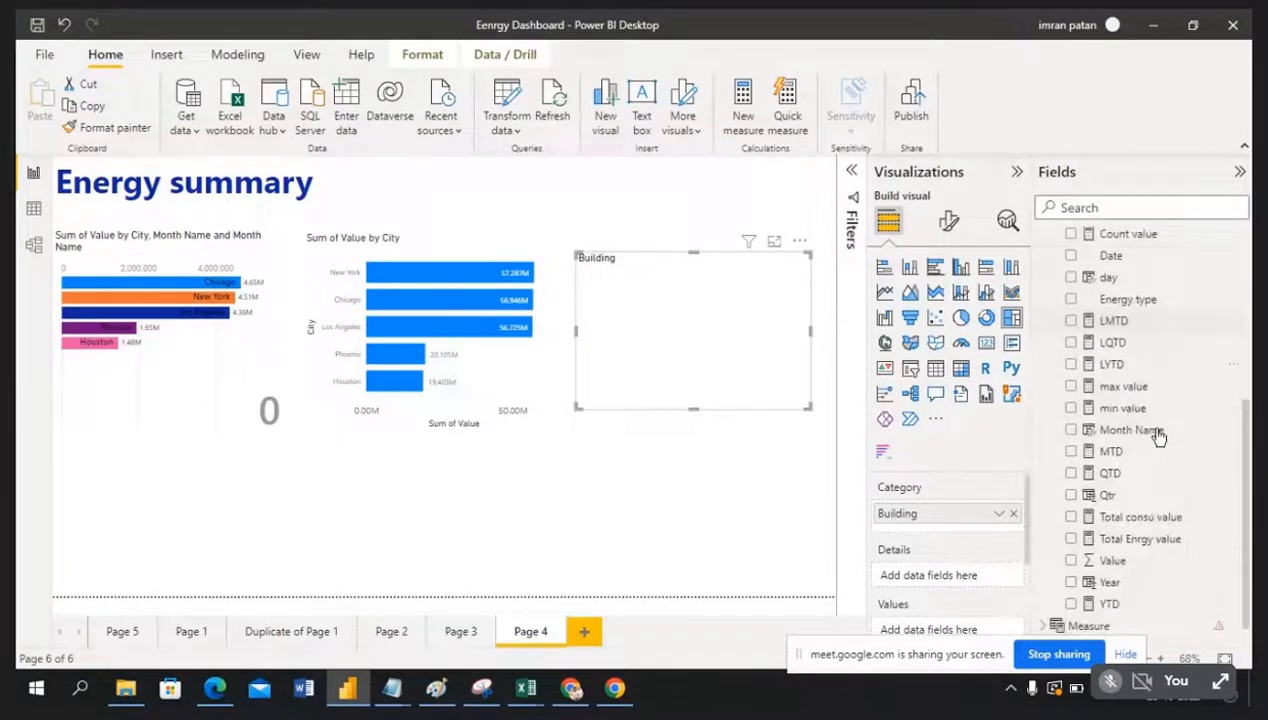
pyautogui.scroll(-1, 1152, 545)
pyautogui.moveTo(1152, 549); pyautogui.dragTo(978, 584)
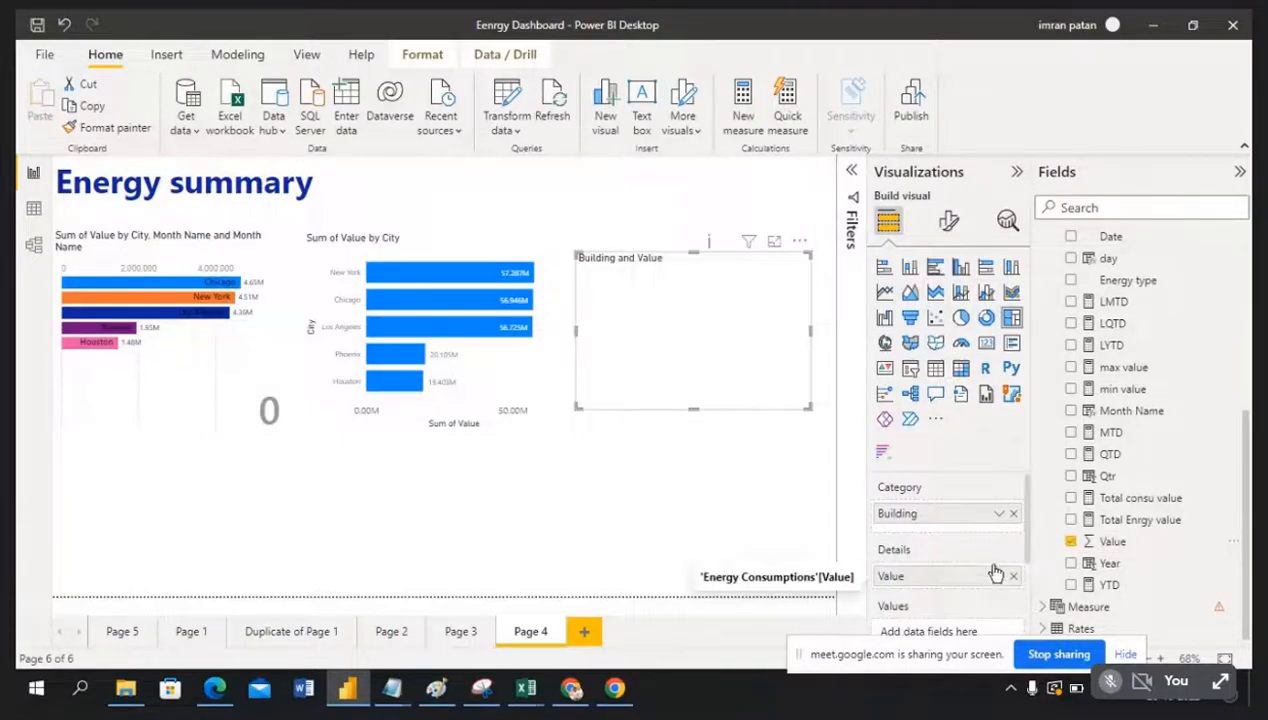
pyautogui.scroll(-1, 1000, 568)
pyautogui.click(1013, 550)
pyautogui.moveTo(1125, 549); pyautogui.dragTo(951, 580)
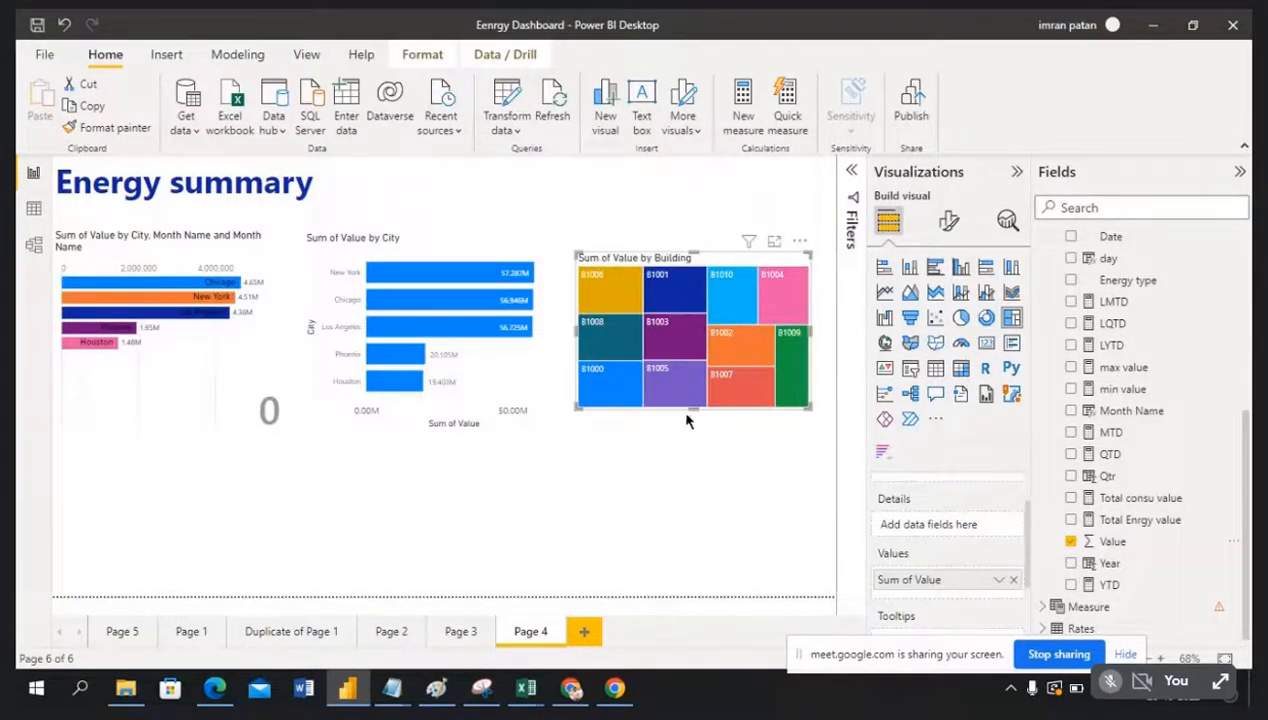
pyautogui.moveTo(691, 408); pyautogui.dragTo(691, 420)
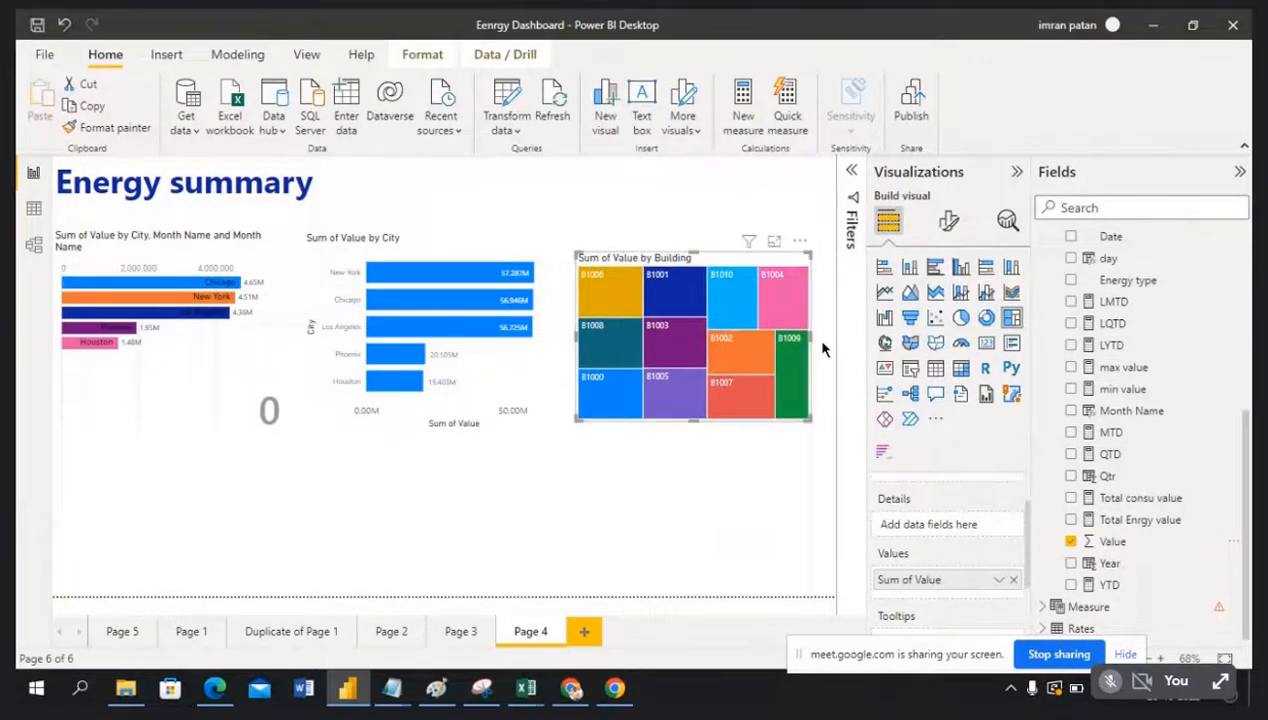
pyautogui.moveTo(813, 337); pyautogui.dragTo(832, 339)
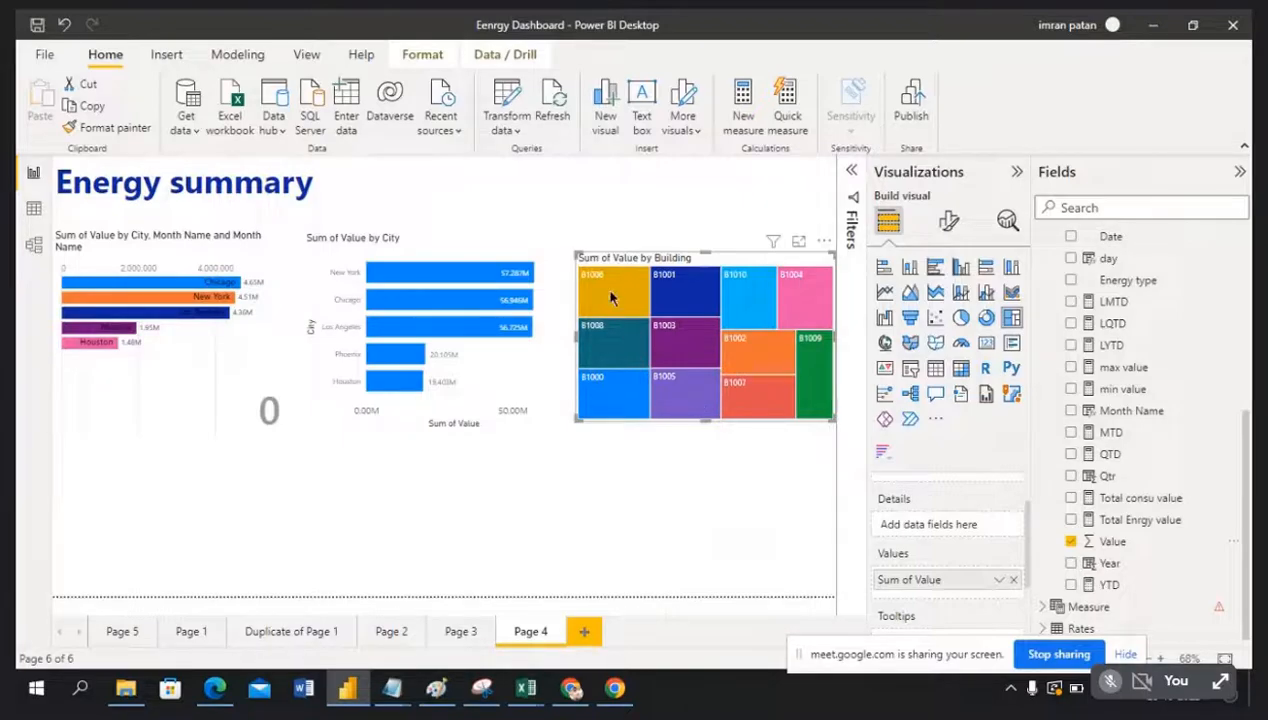
# Step: Make the building treemap taller by raising its top edge
pyautogui.moveTo(610, 296)
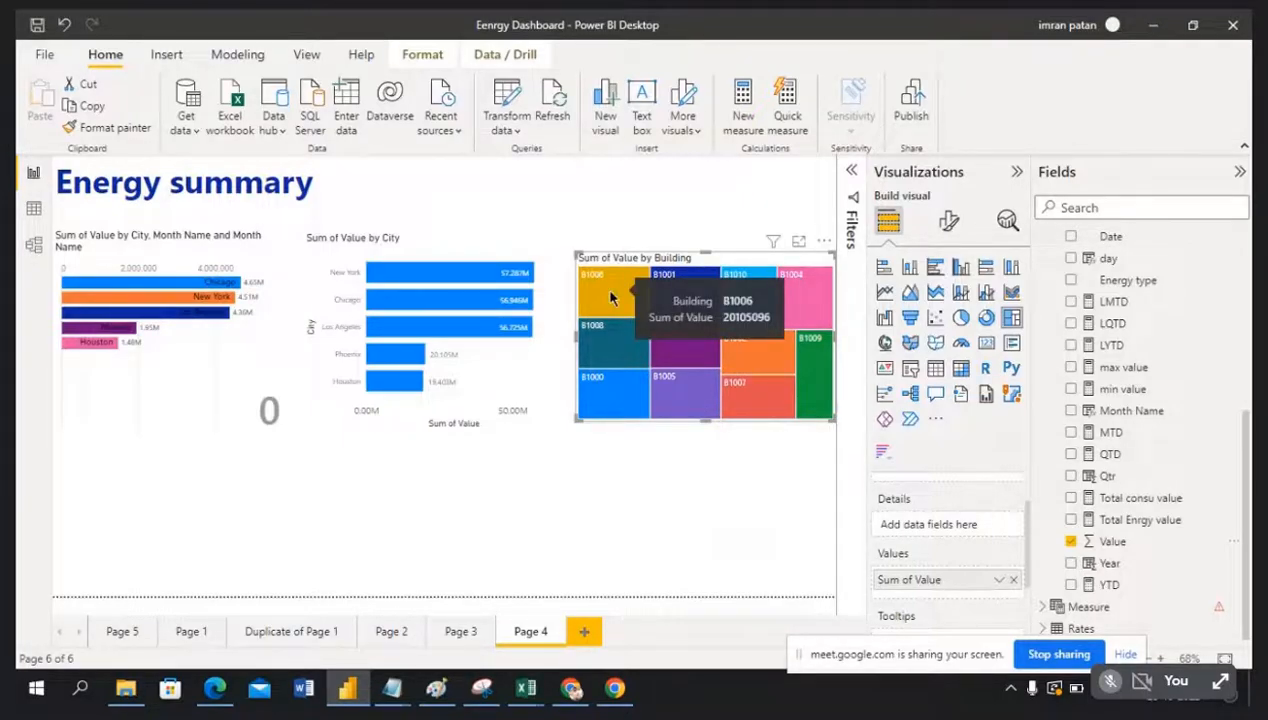
pyautogui.moveTo(679, 293)
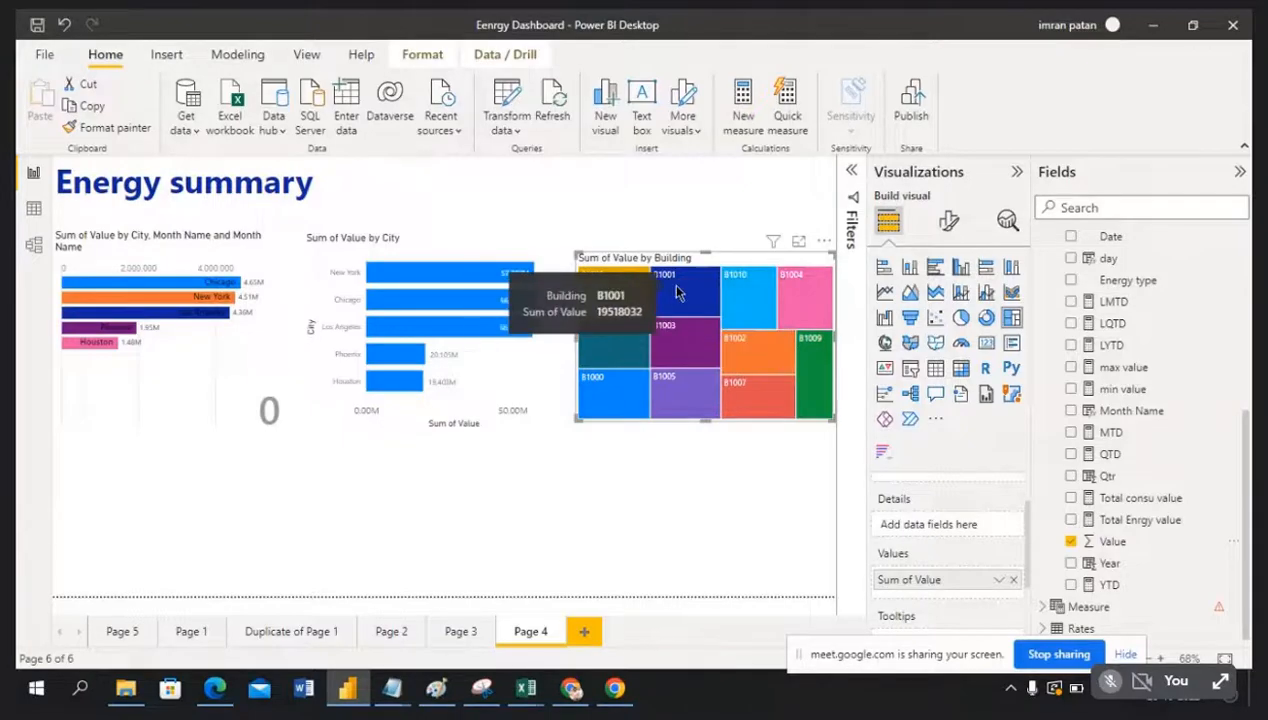
pyautogui.moveTo(743, 302)
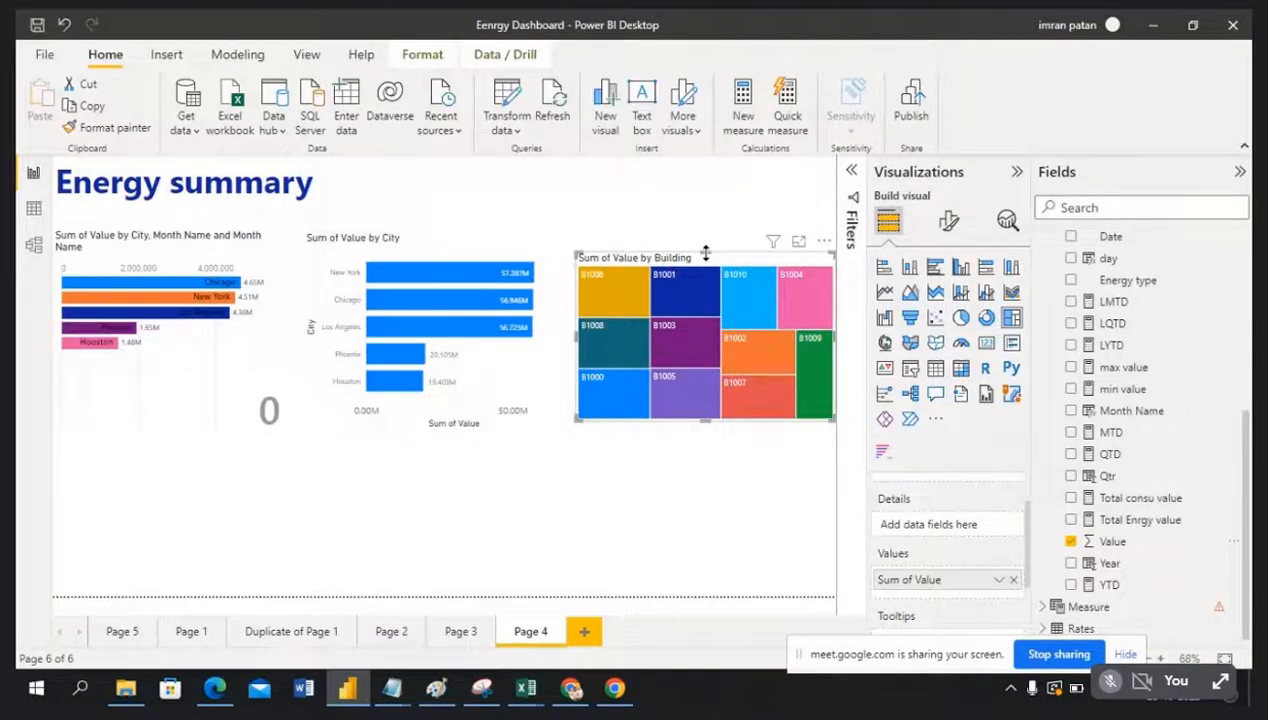
pyautogui.moveTo(706, 253); pyautogui.dragTo(706, 233)
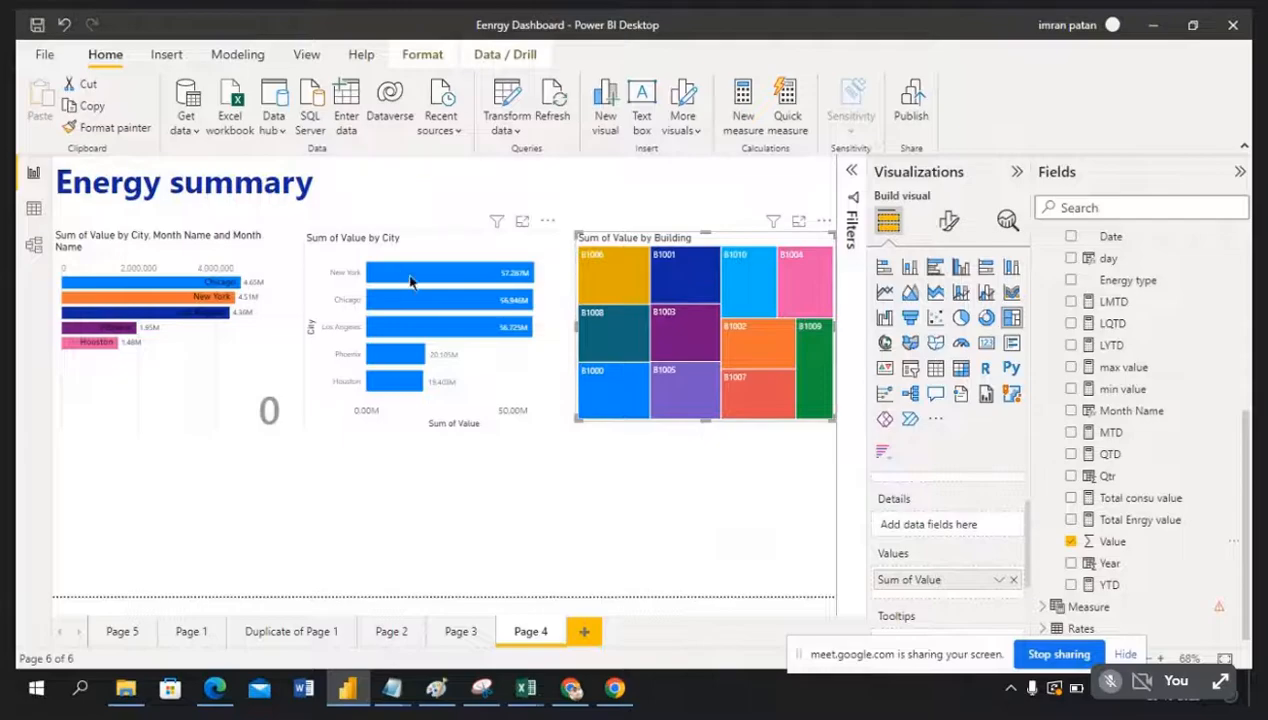
# Step: Cross-filter the page by New York, Chicago, Los Angeles, Phoenix and Houston, then clear it
pyautogui.moveTo(420, 279)
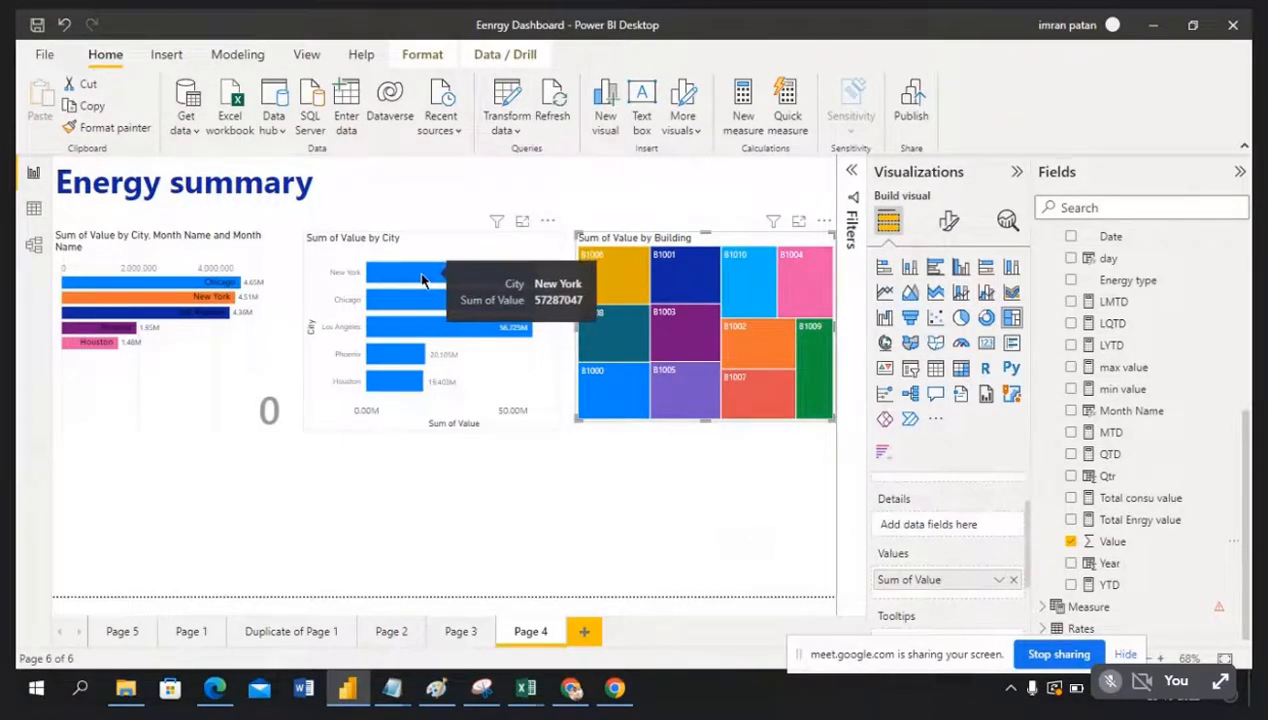
pyautogui.click(420, 279)
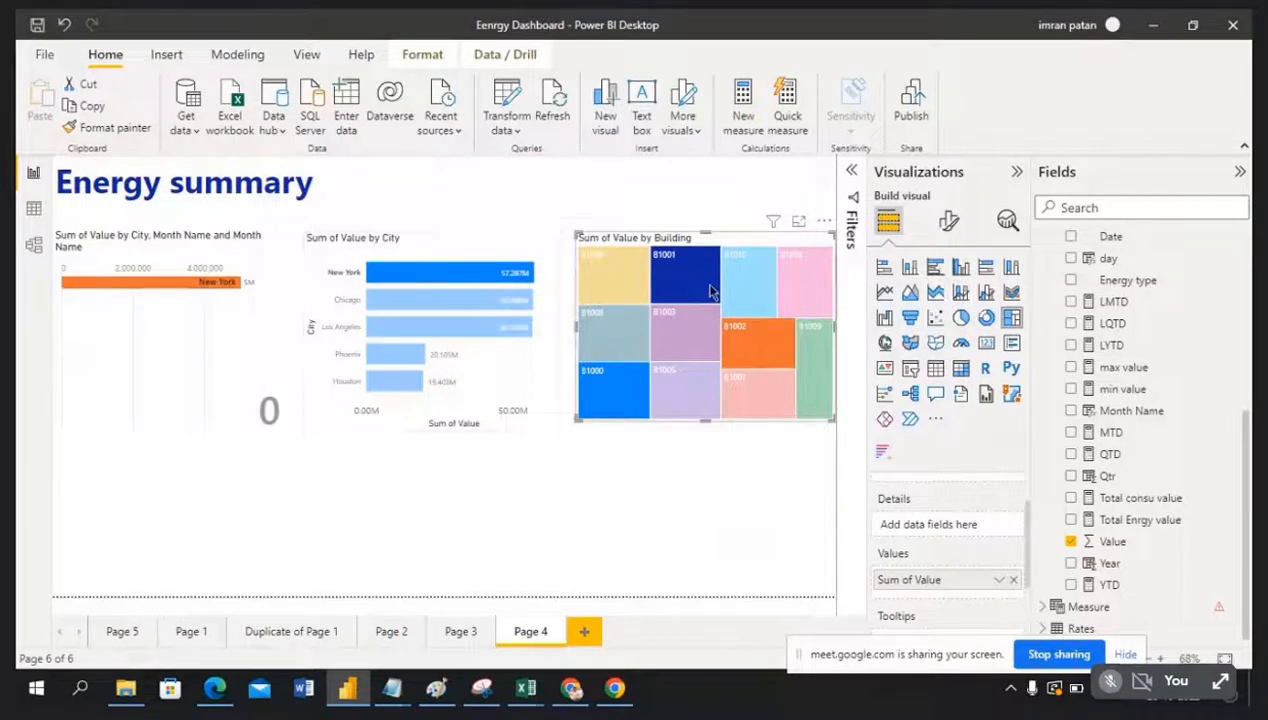
pyautogui.moveTo(698, 293)
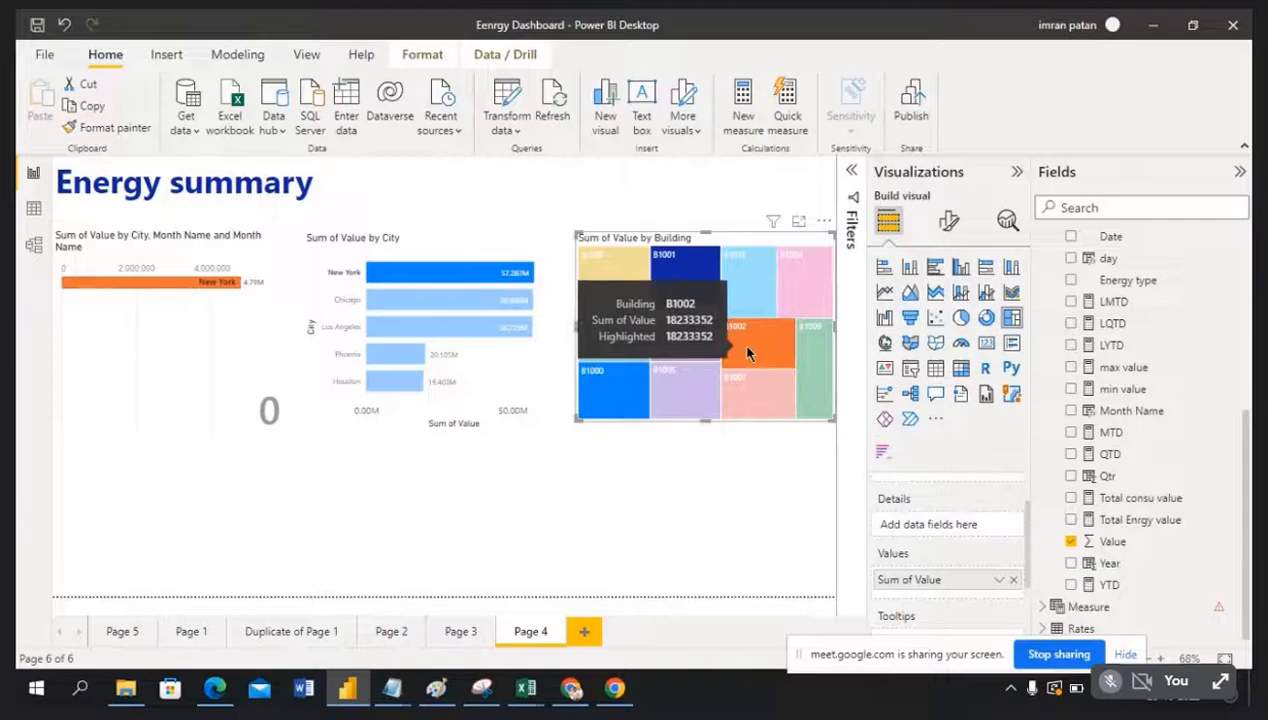
pyautogui.moveTo(476, 301)
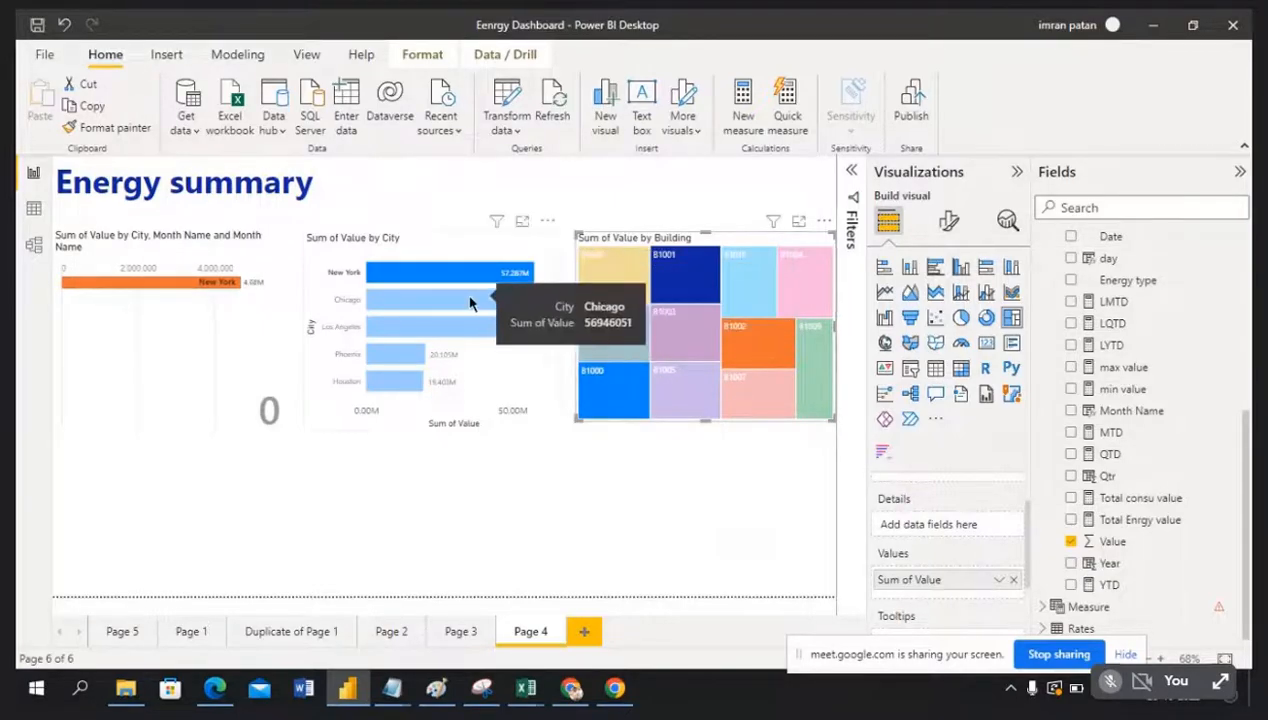
pyautogui.click(472, 301)
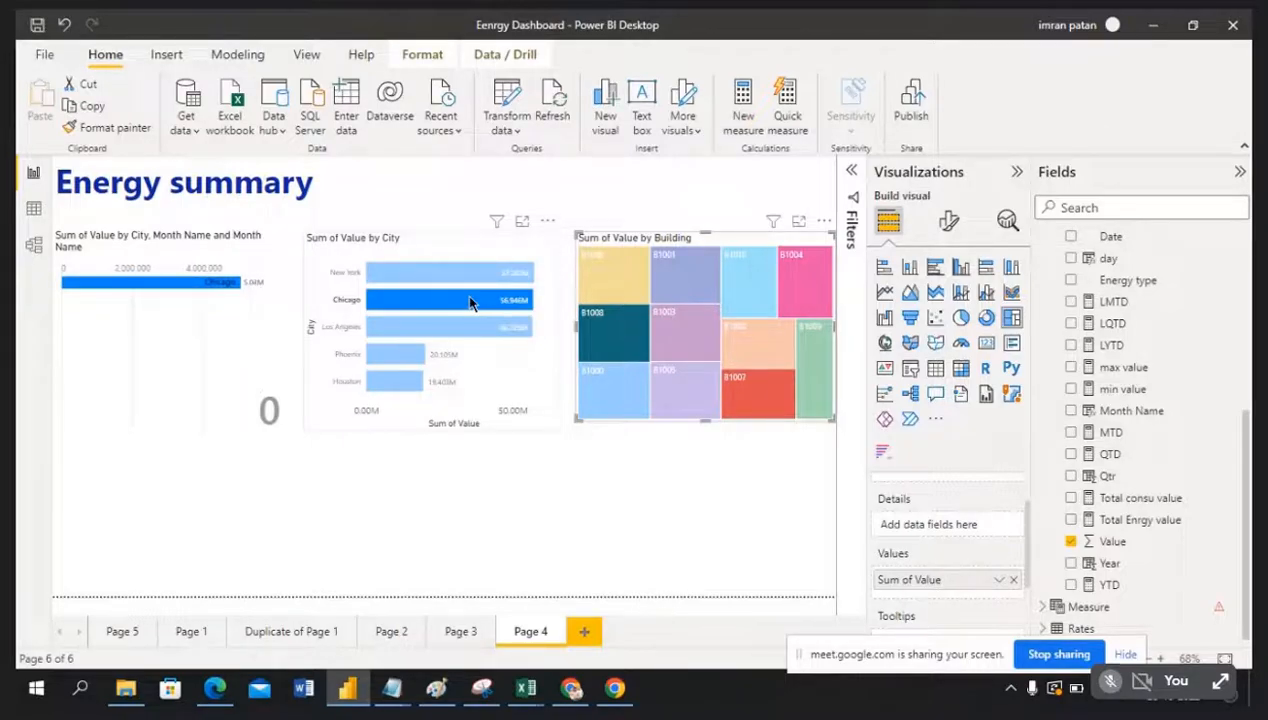
pyautogui.click(465, 334)
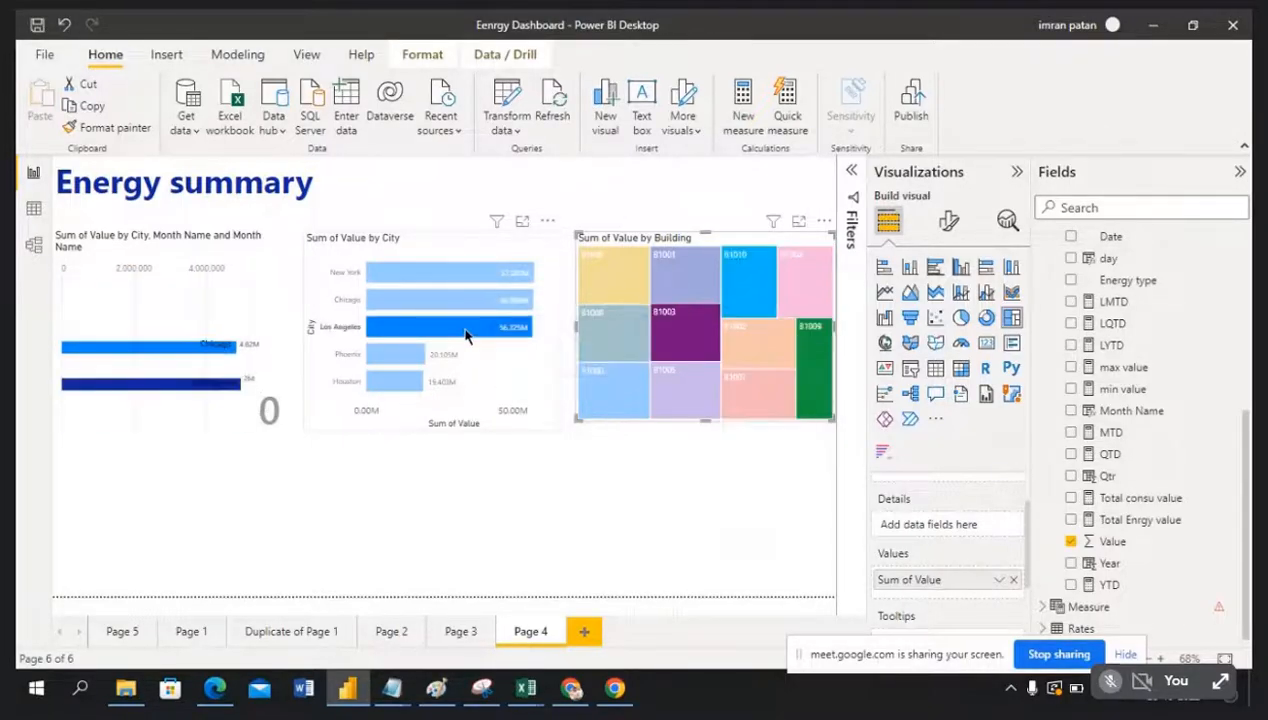
pyautogui.click(398, 358)
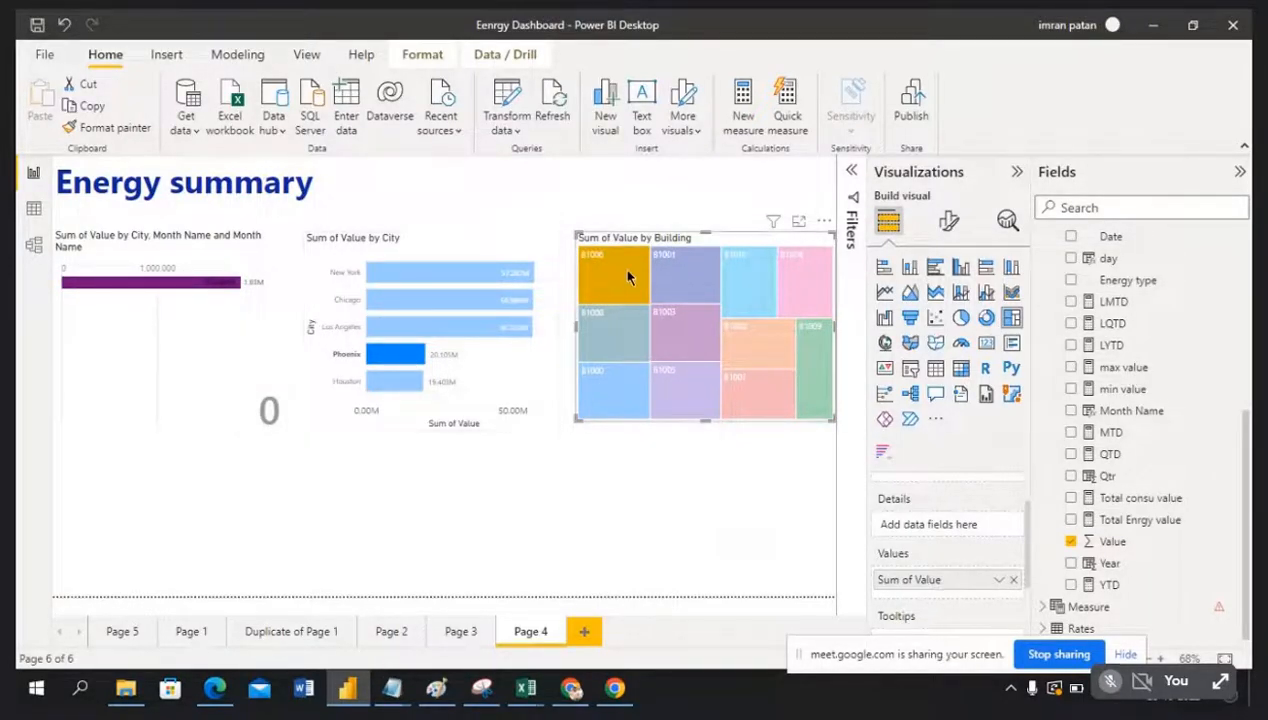
pyautogui.click(403, 390)
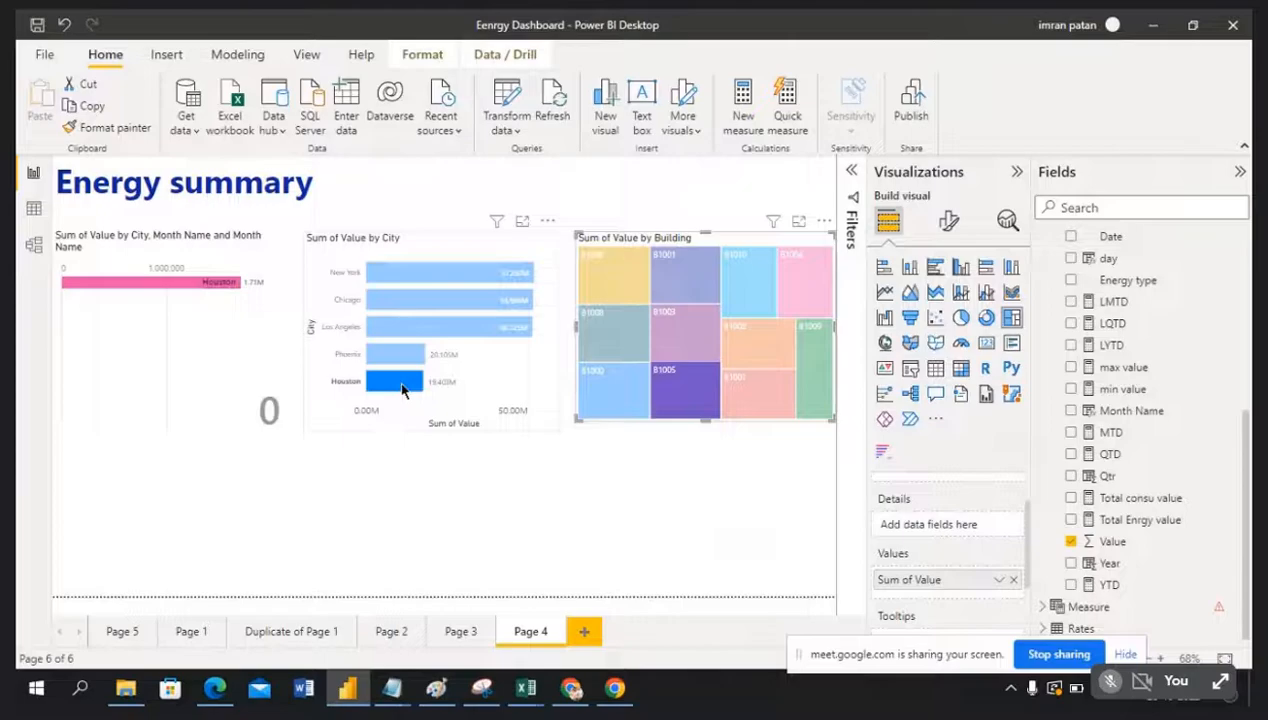
pyautogui.click(403, 390)
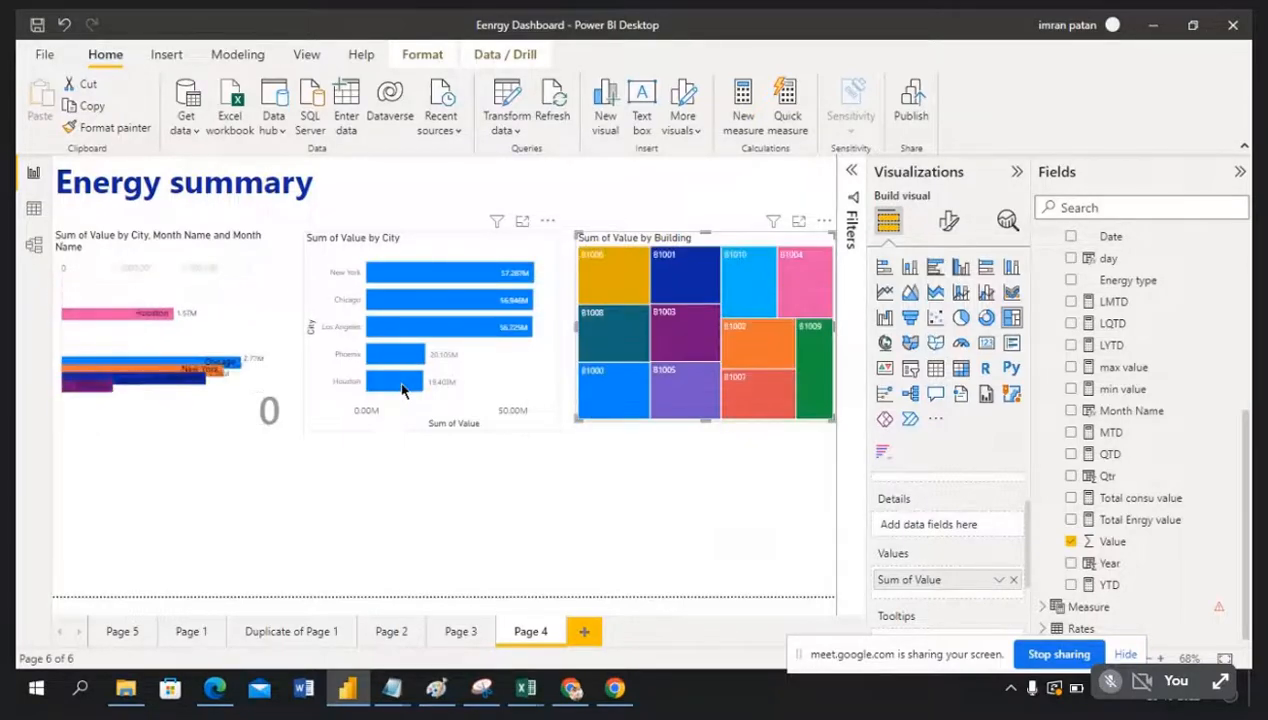
# Step: Filter the page by building B1009, then switch to the Model view
pyautogui.click(815, 358)
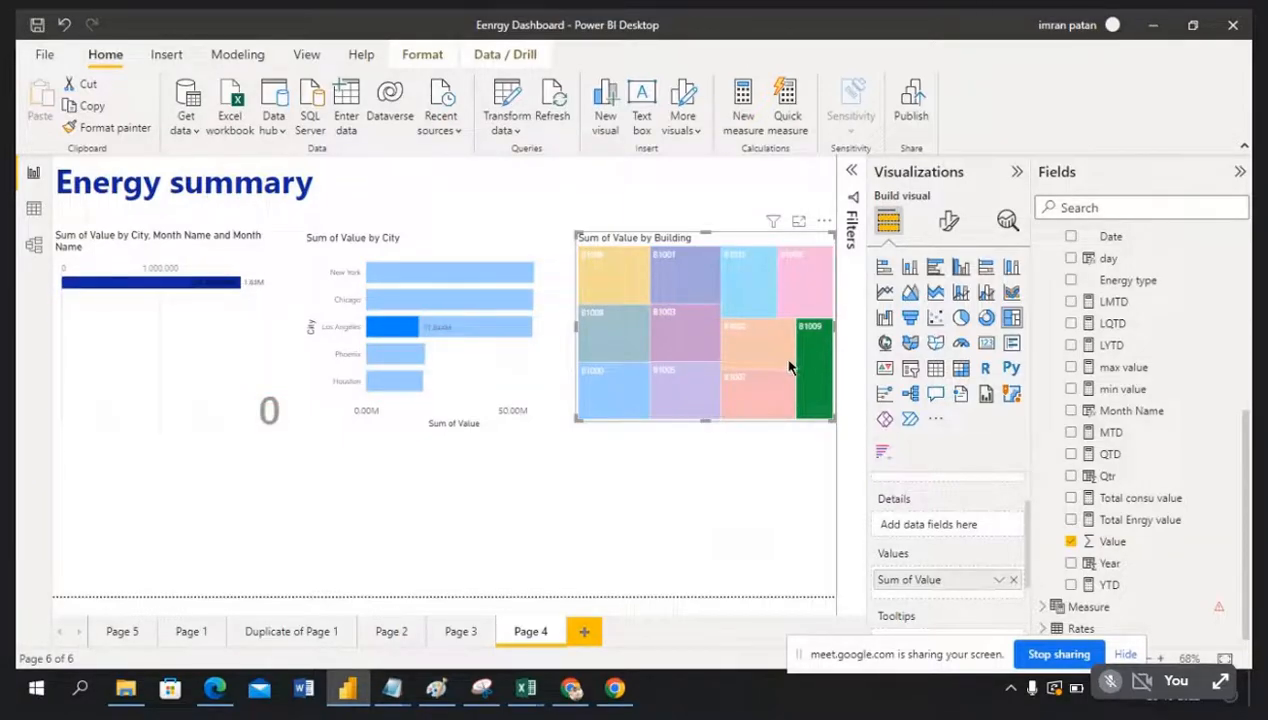
pyautogui.moveTo(788, 368)
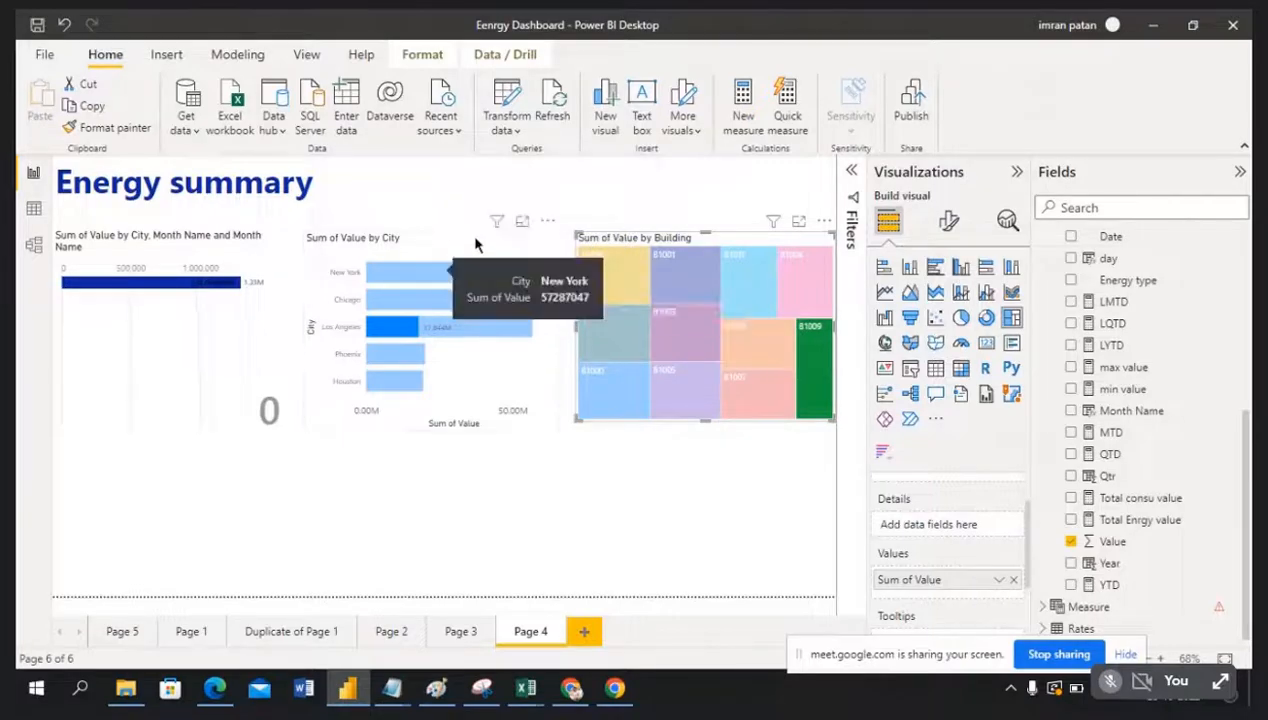
pyautogui.click(34, 250)
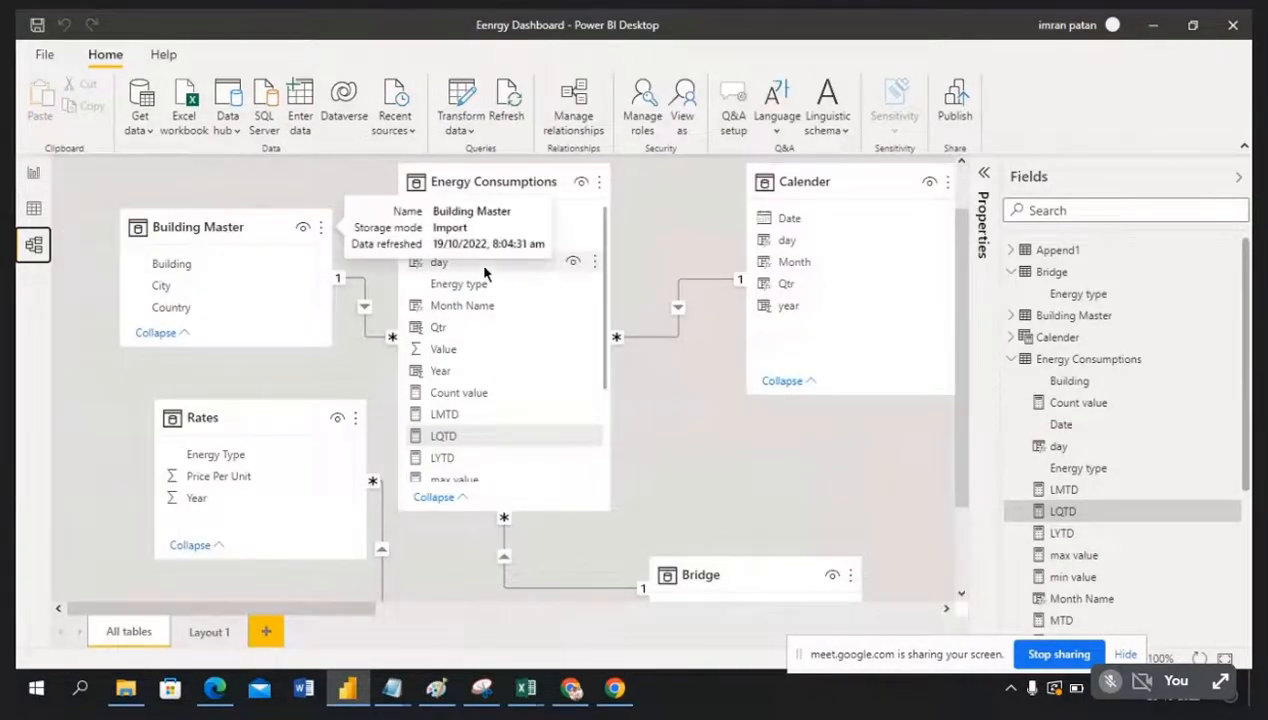
# Step: Return to Report view and test cross-filtering with Los Angeles and New York, clearing each
pyautogui.click(33, 174)
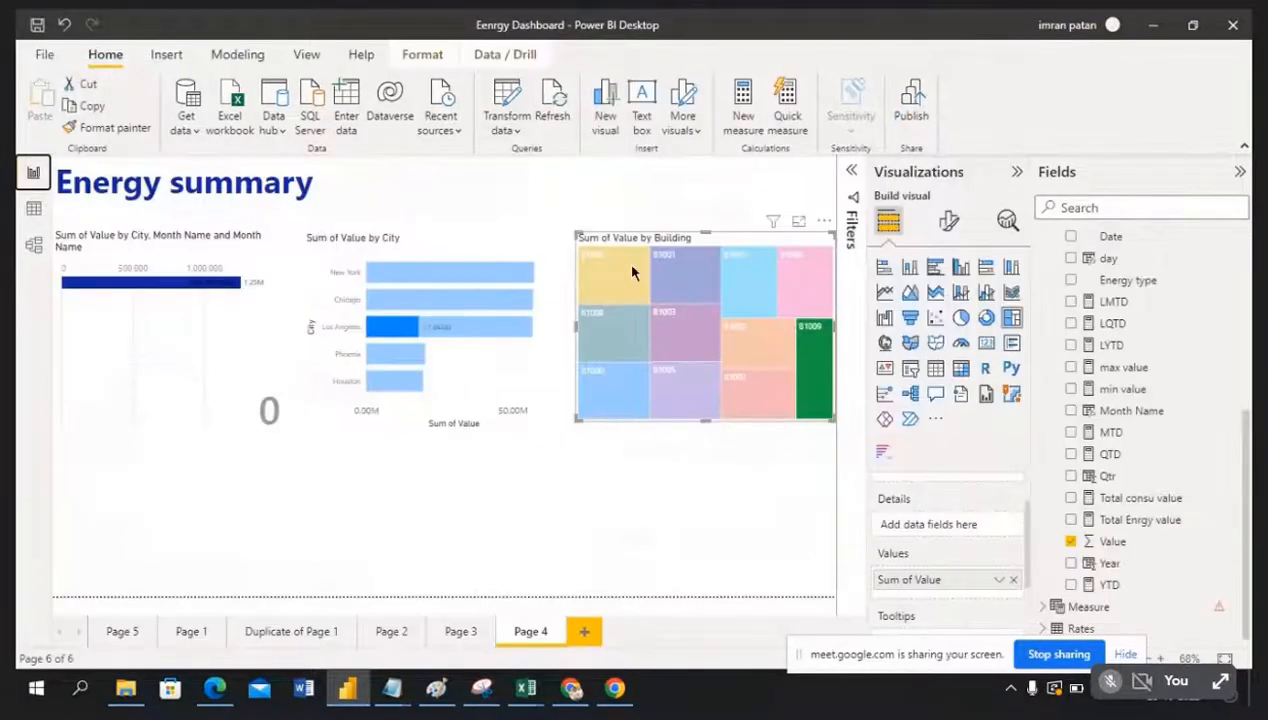
pyautogui.click(404, 333)
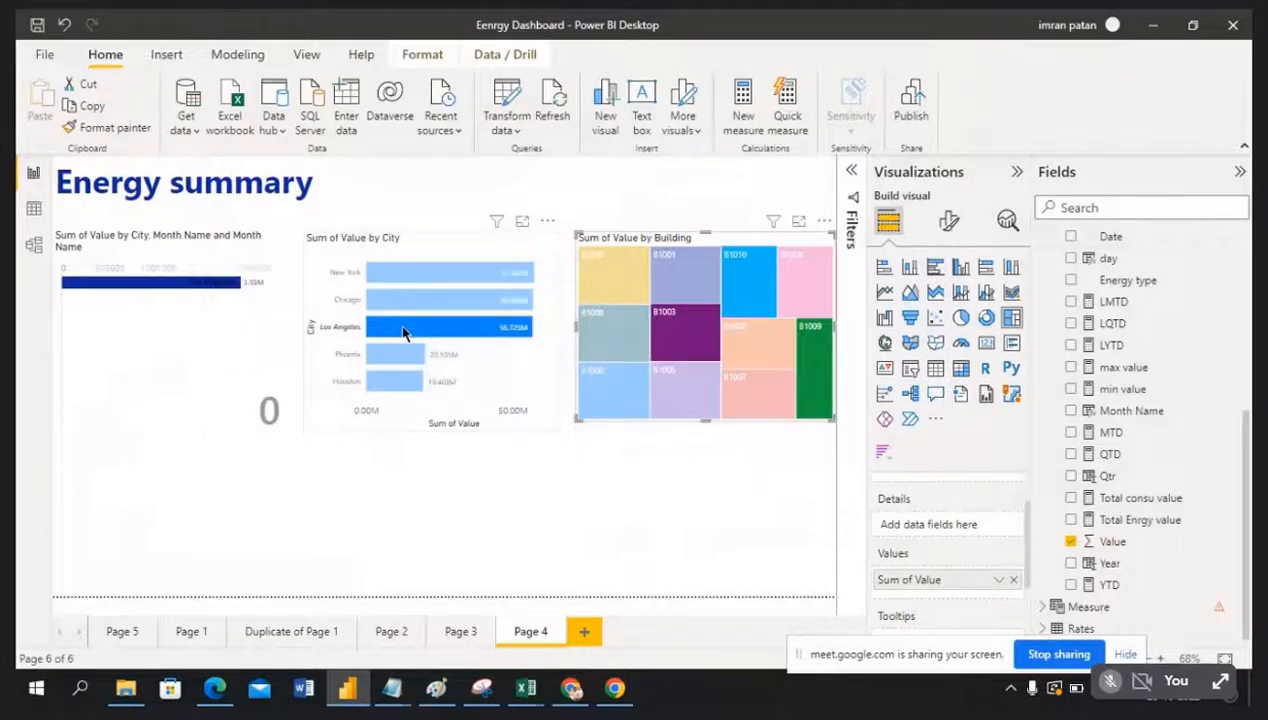
pyautogui.click(402, 334)
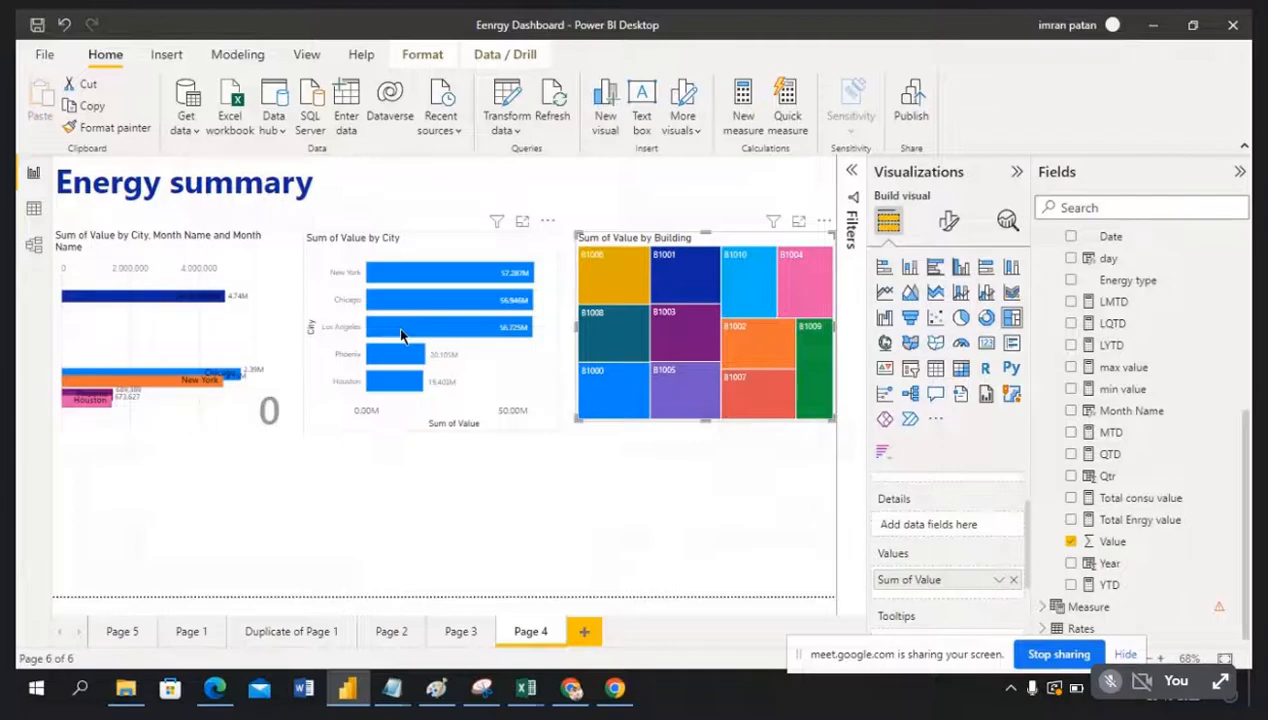
pyautogui.click(603, 510)
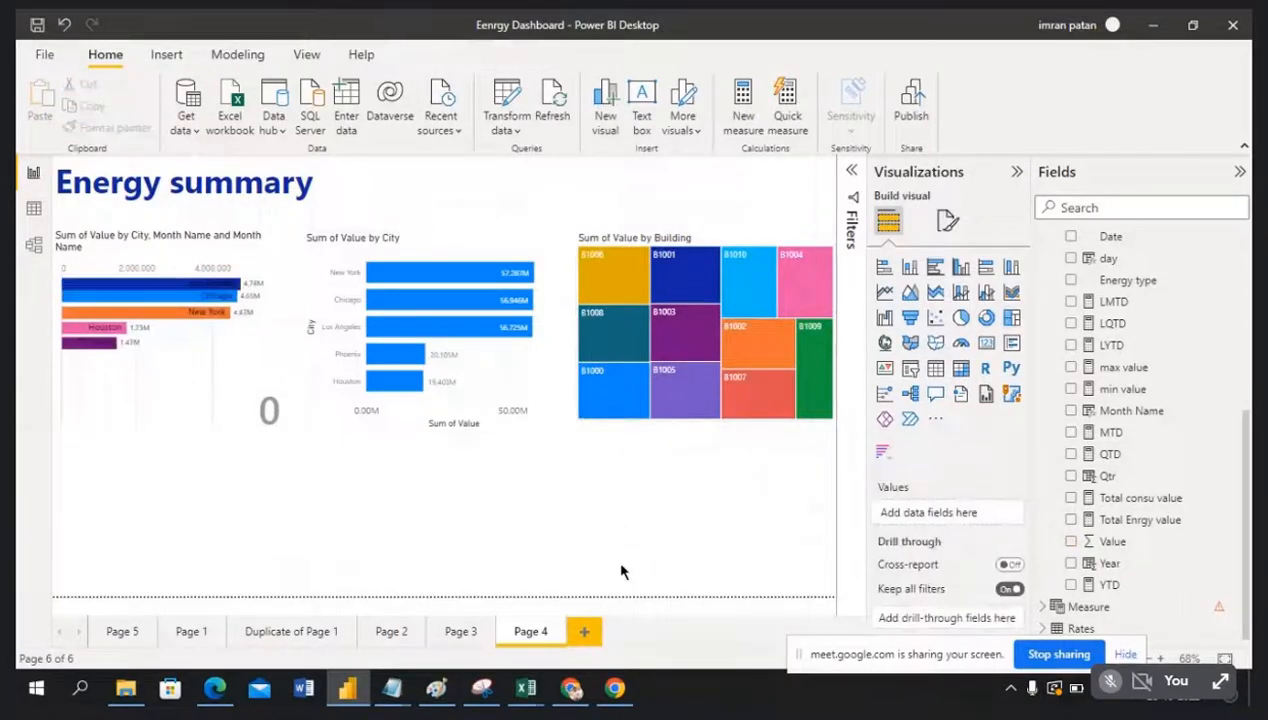
pyautogui.moveTo(430, 282)
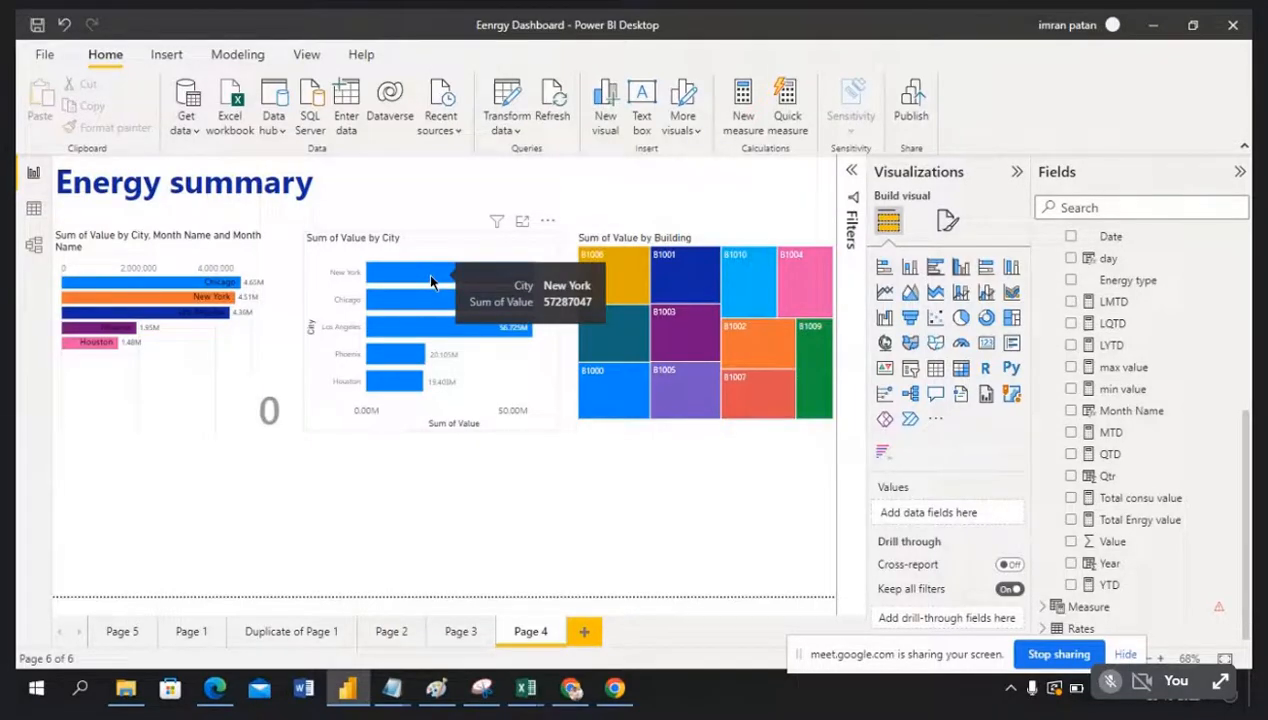
pyautogui.click(430, 280)
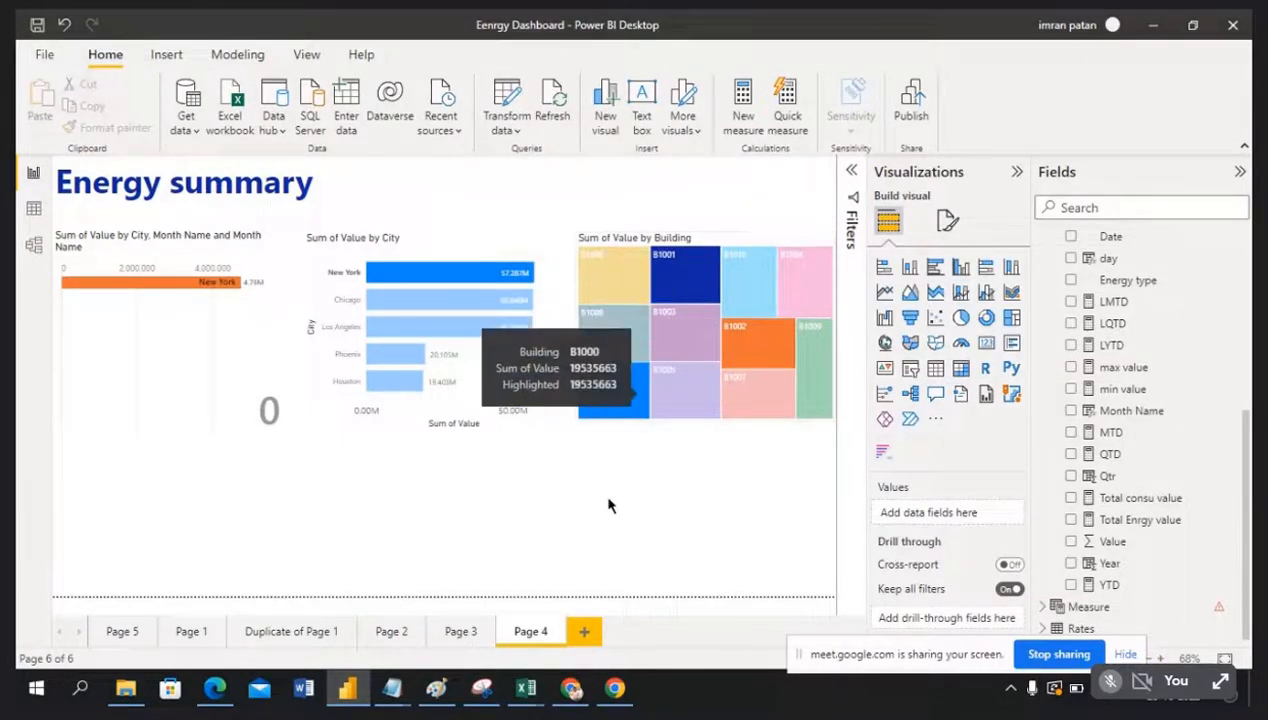
pyautogui.click(474, 277)
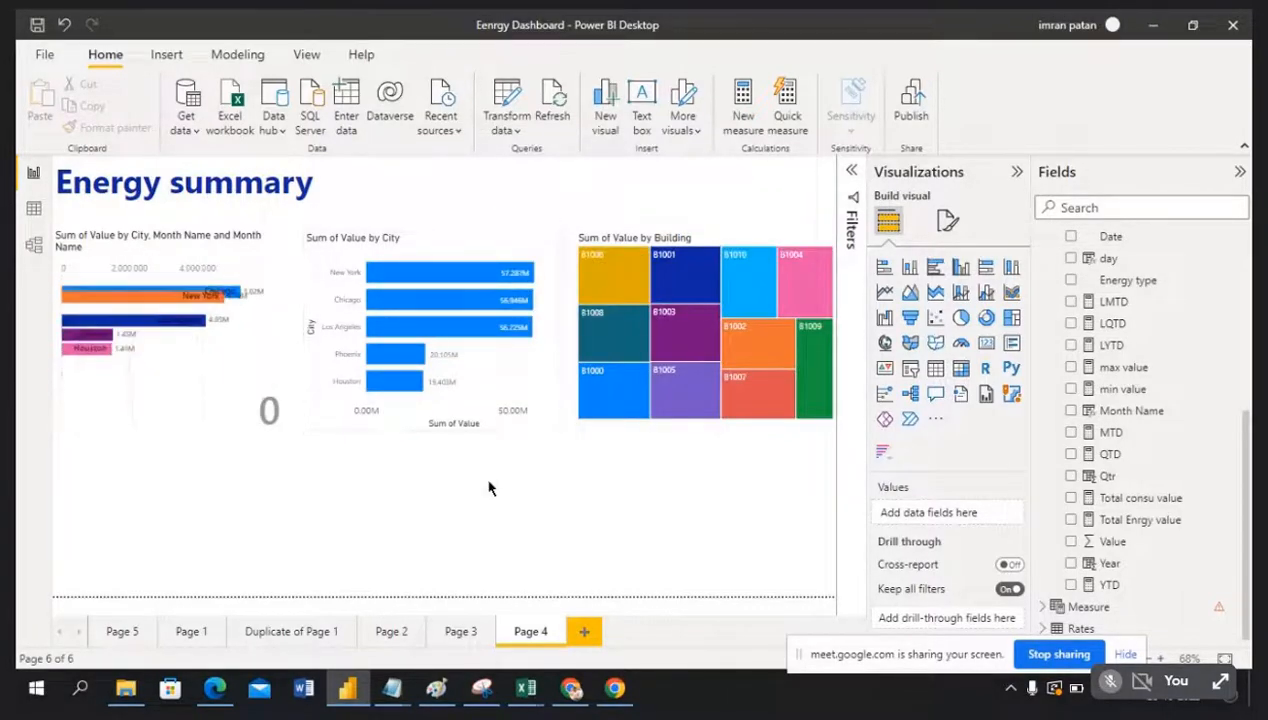
# Step: Add a wide table along the page bottom with Country, City and Building columns
pyautogui.click(935, 369)
pyautogui.moveTo(287, 518); pyautogui.dragTo(835, 523)
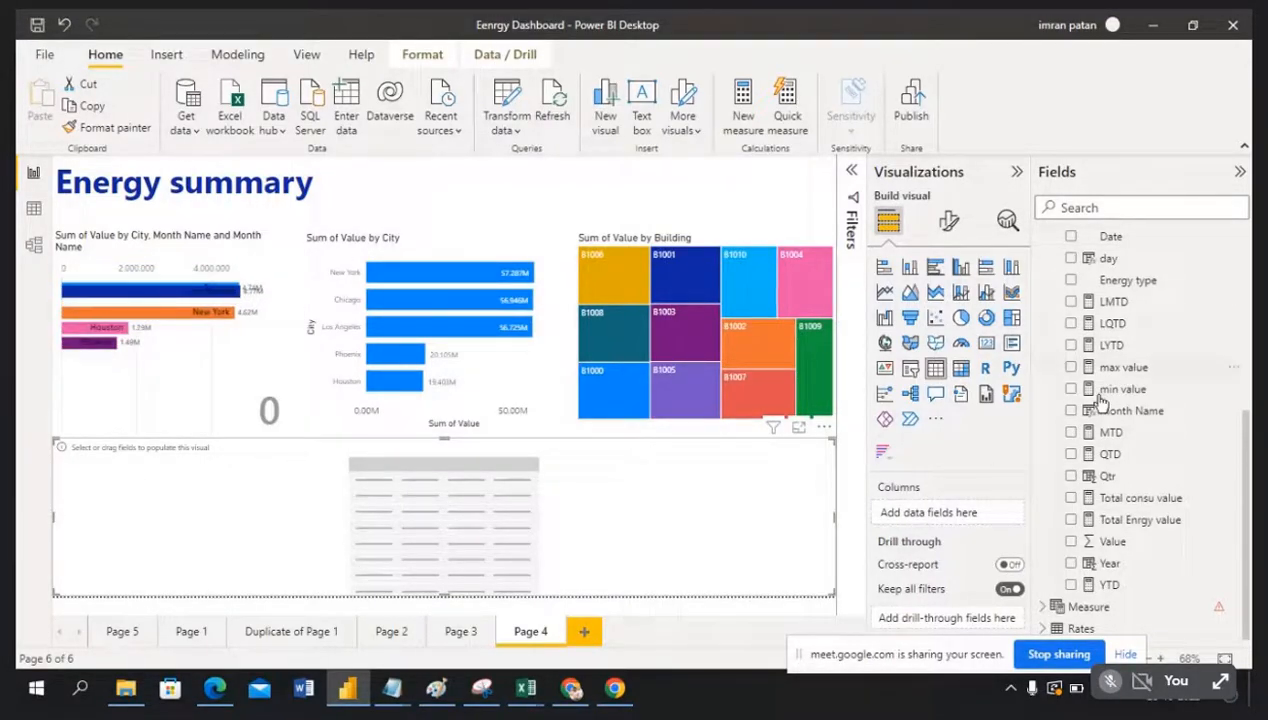
pyautogui.scroll(4, 1160, 497)
pyautogui.scroll(3, 1160, 480)
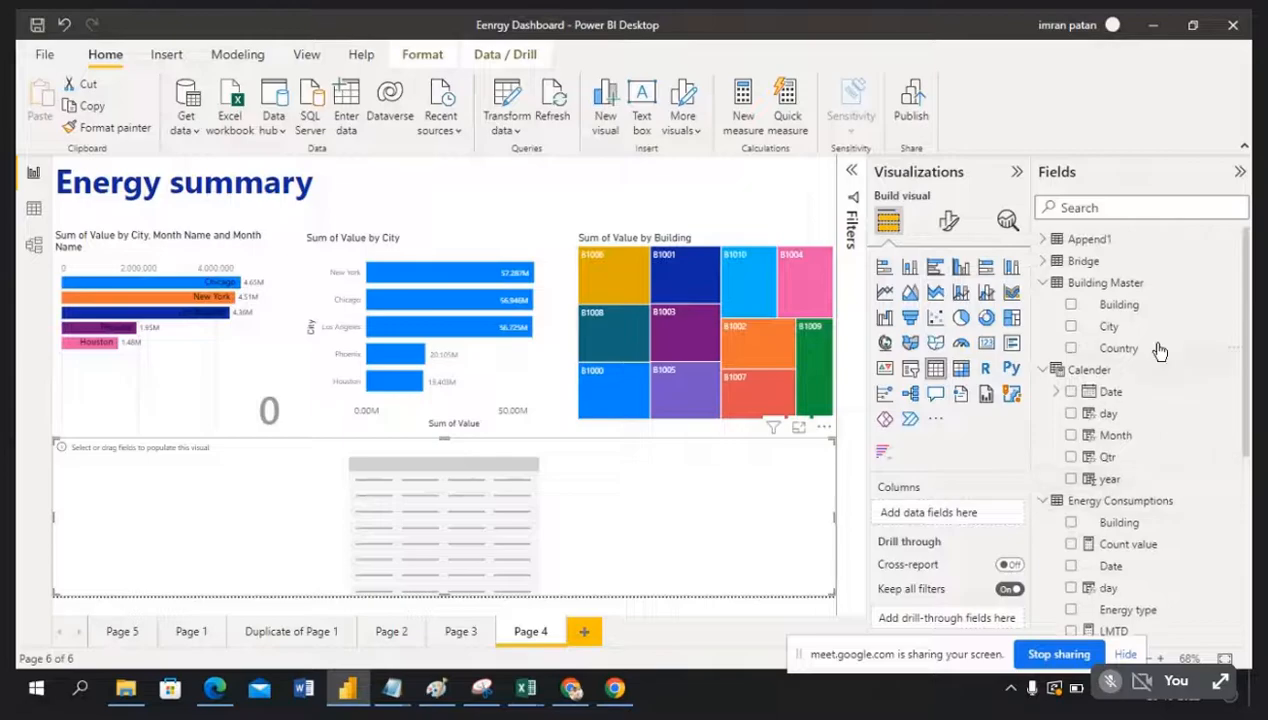
pyautogui.moveTo(1137, 357); pyautogui.dragTo(976, 513)
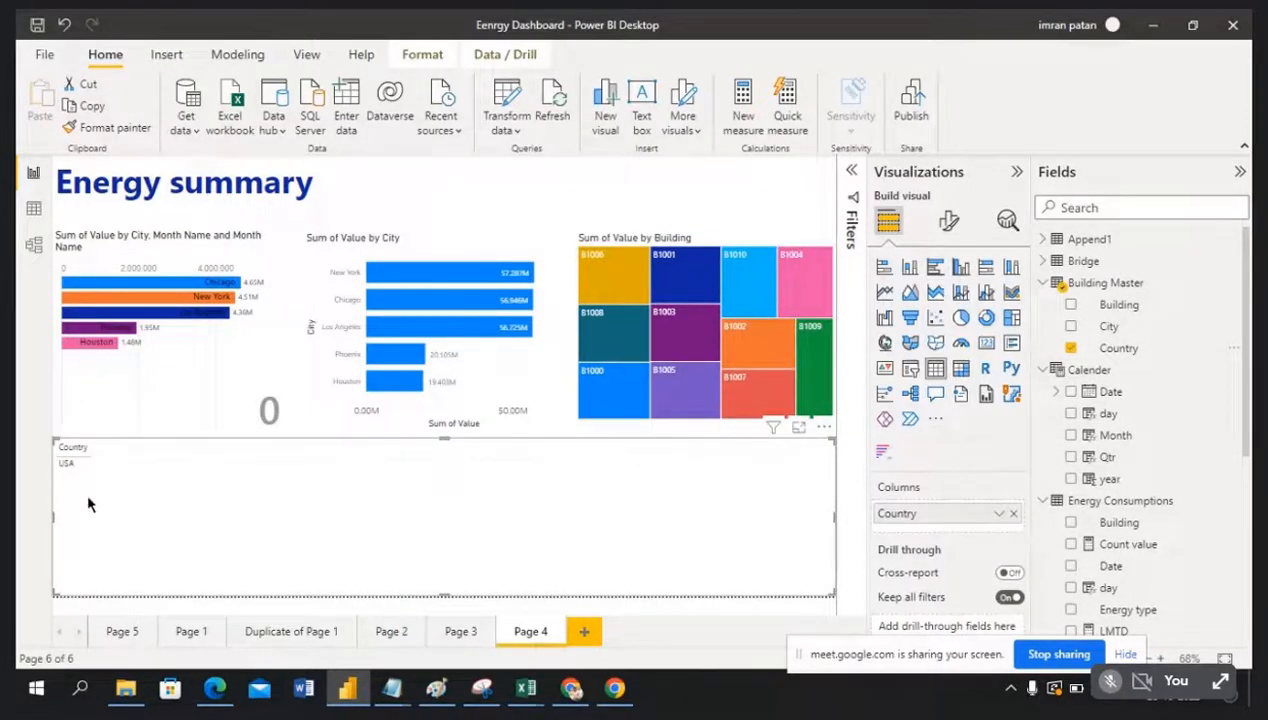
pyautogui.moveTo(1075, 327); pyautogui.dragTo(980, 536)
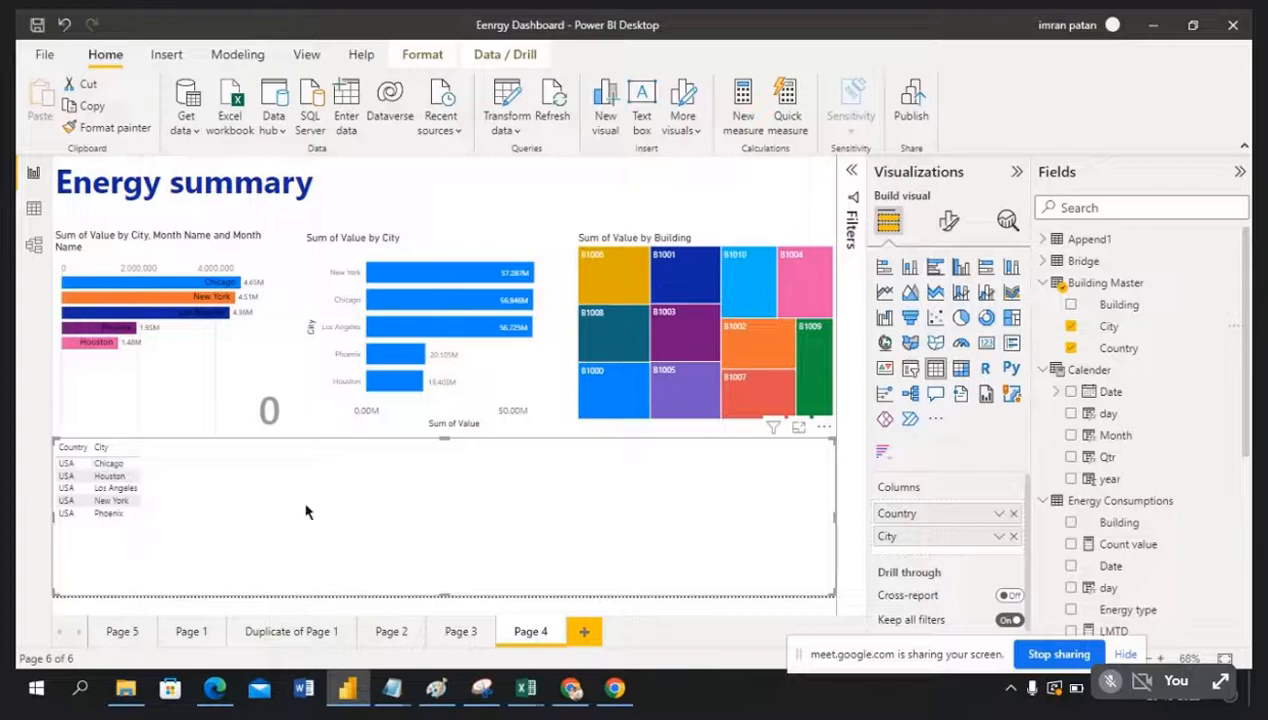
pyautogui.moveTo(1120, 305); pyautogui.dragTo(958, 556)
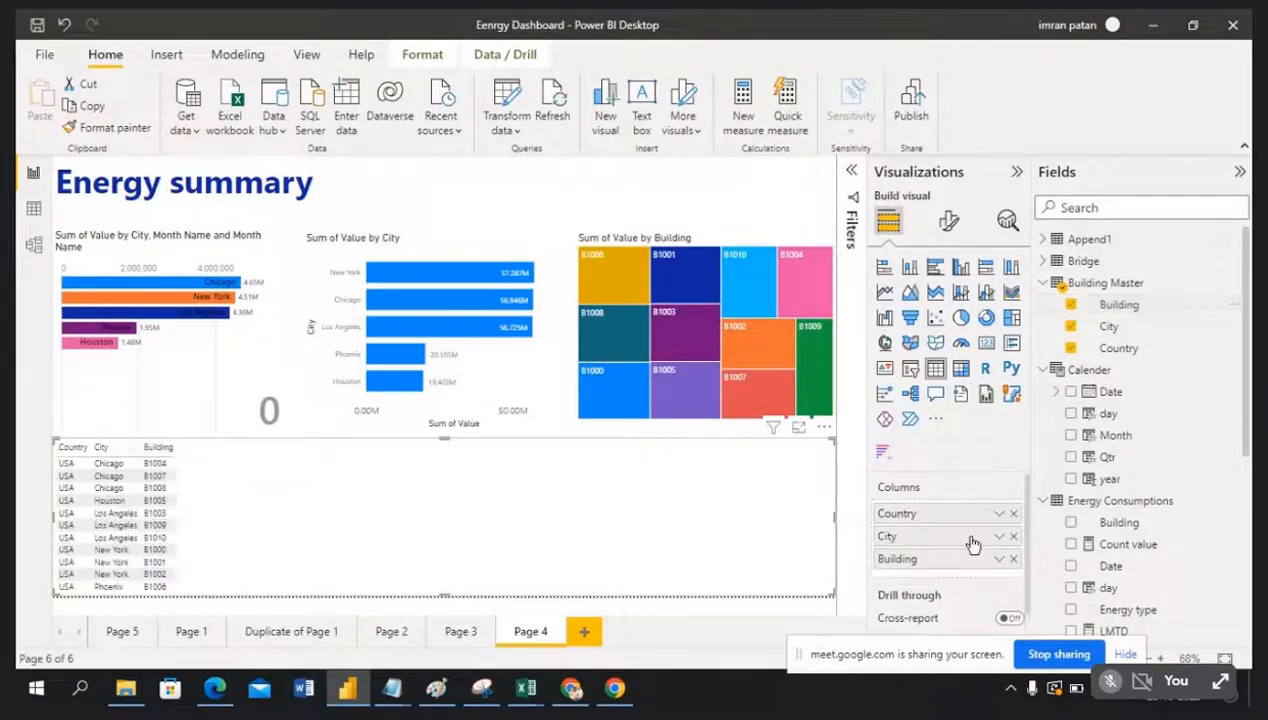
# Step: Add Value as a summed column totalling 210465393 and narrow the table to fit
pyautogui.scroll(-1, 1158, 541)
pyautogui.scroll(-5, 1158, 541)
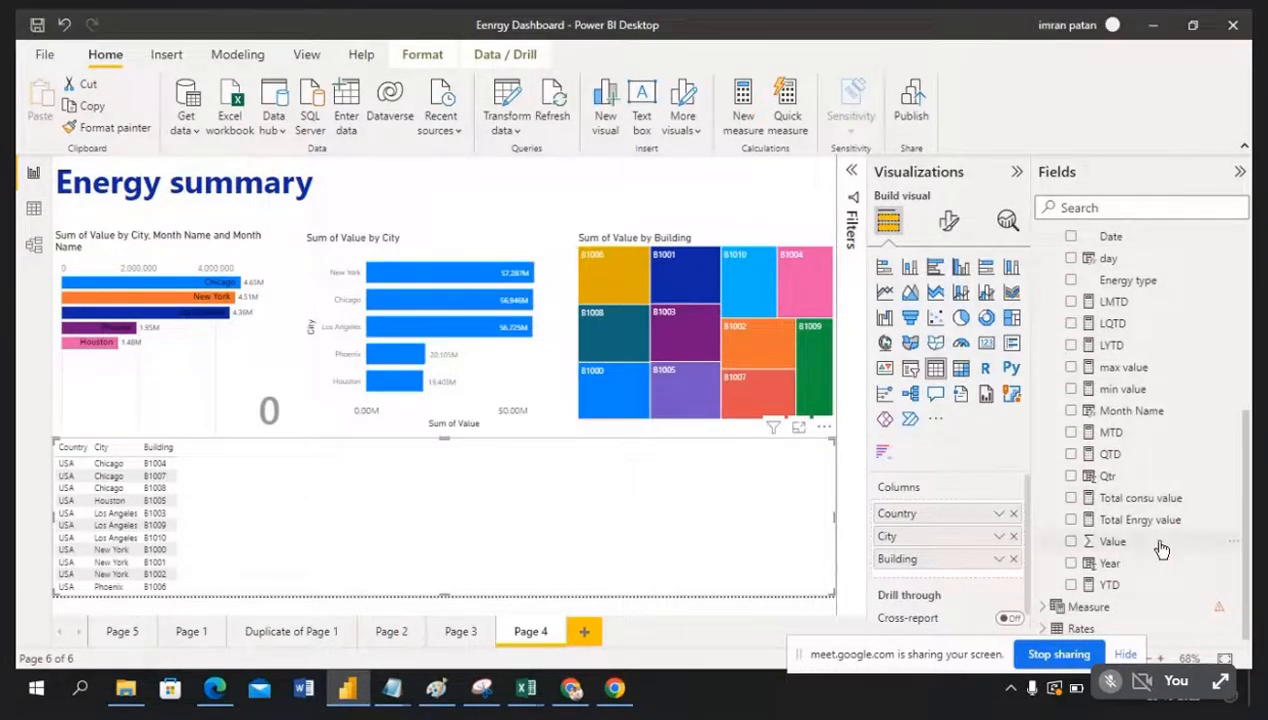
pyautogui.moveTo(1160, 545); pyautogui.dragTo(972, 588)
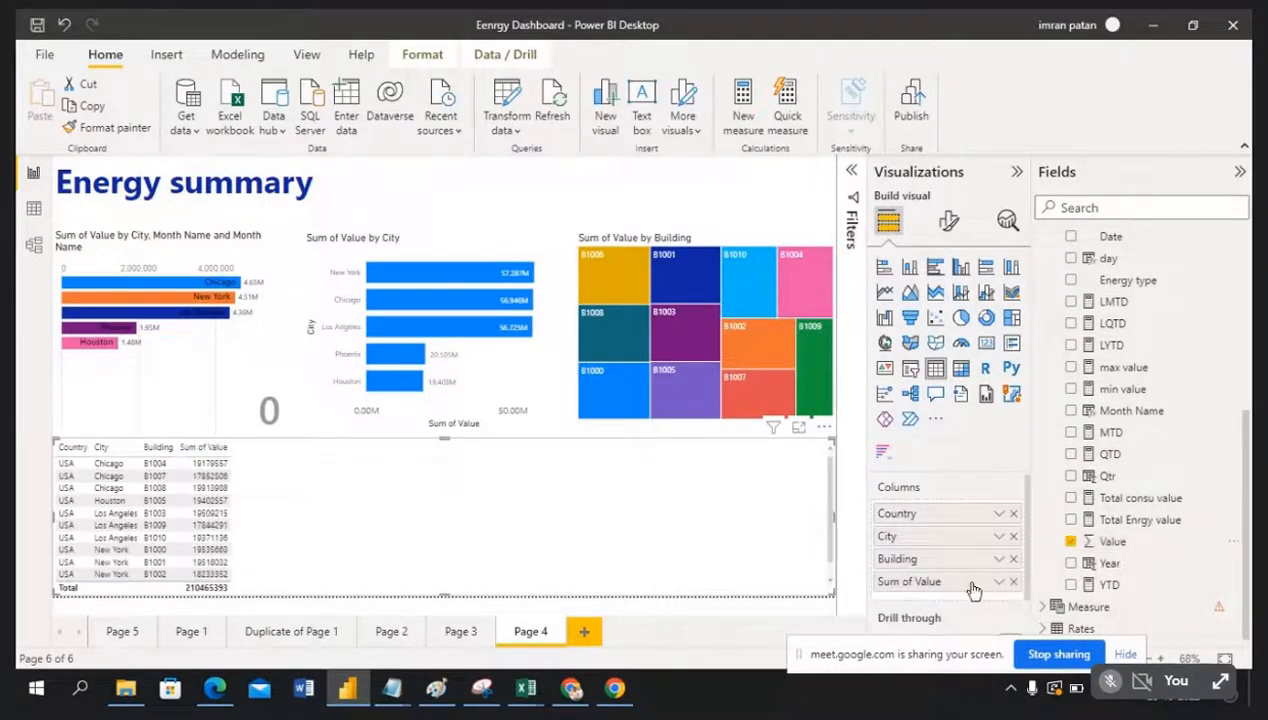
pyautogui.moveTo(826, 524); pyautogui.dragTo(368, 524)
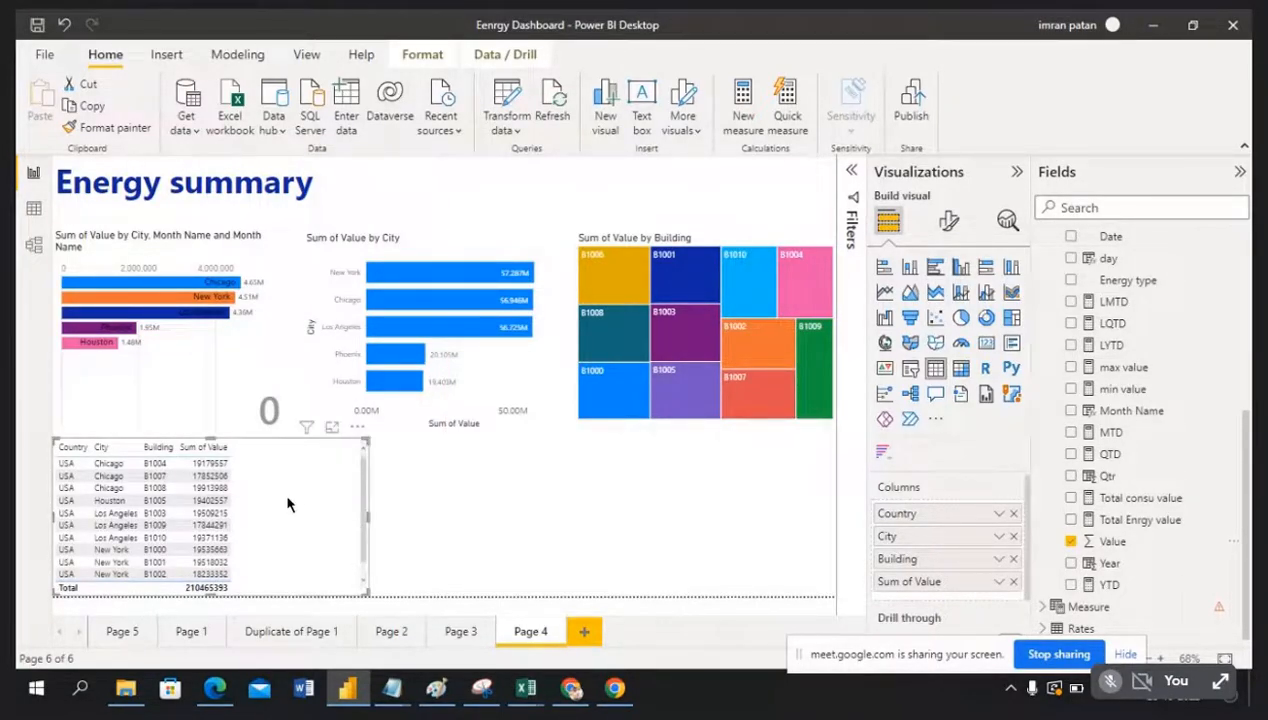
# Step: Set the table's Values font size to 14
pyautogui.click(951, 223)
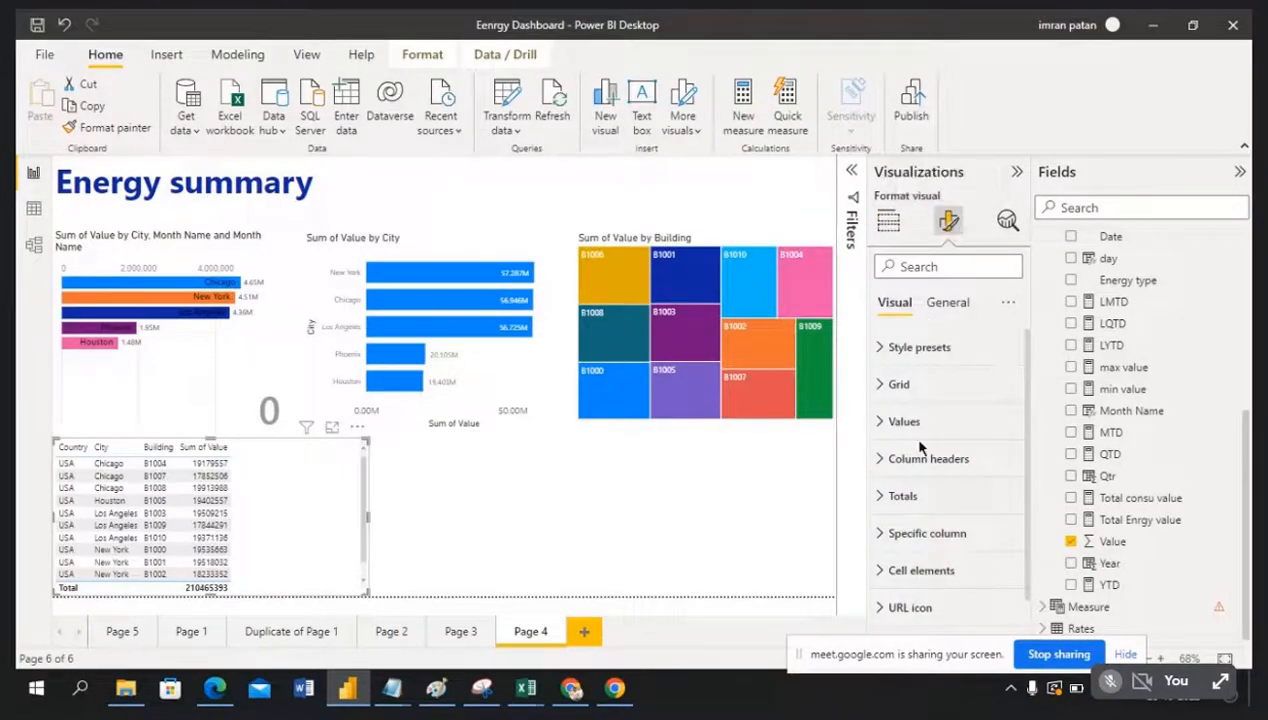
pyautogui.click(880, 422)
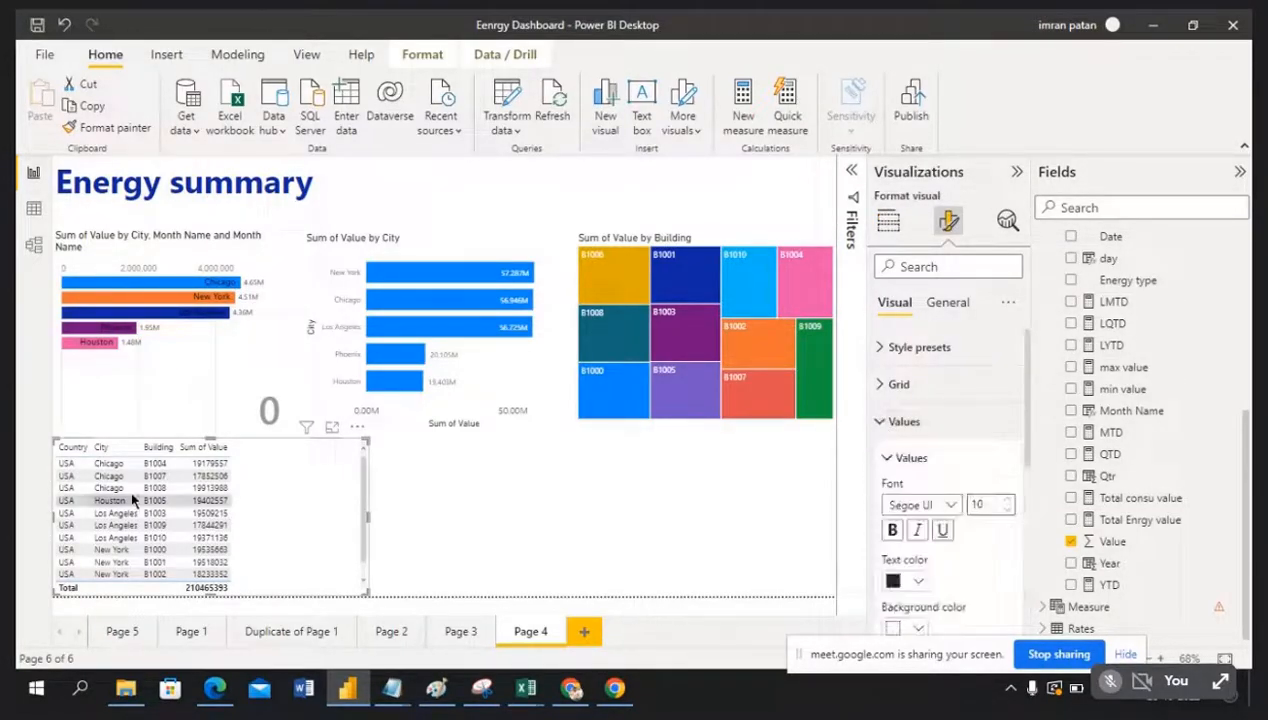
pyautogui.click(1009, 501)
pyautogui.click(1009, 501)
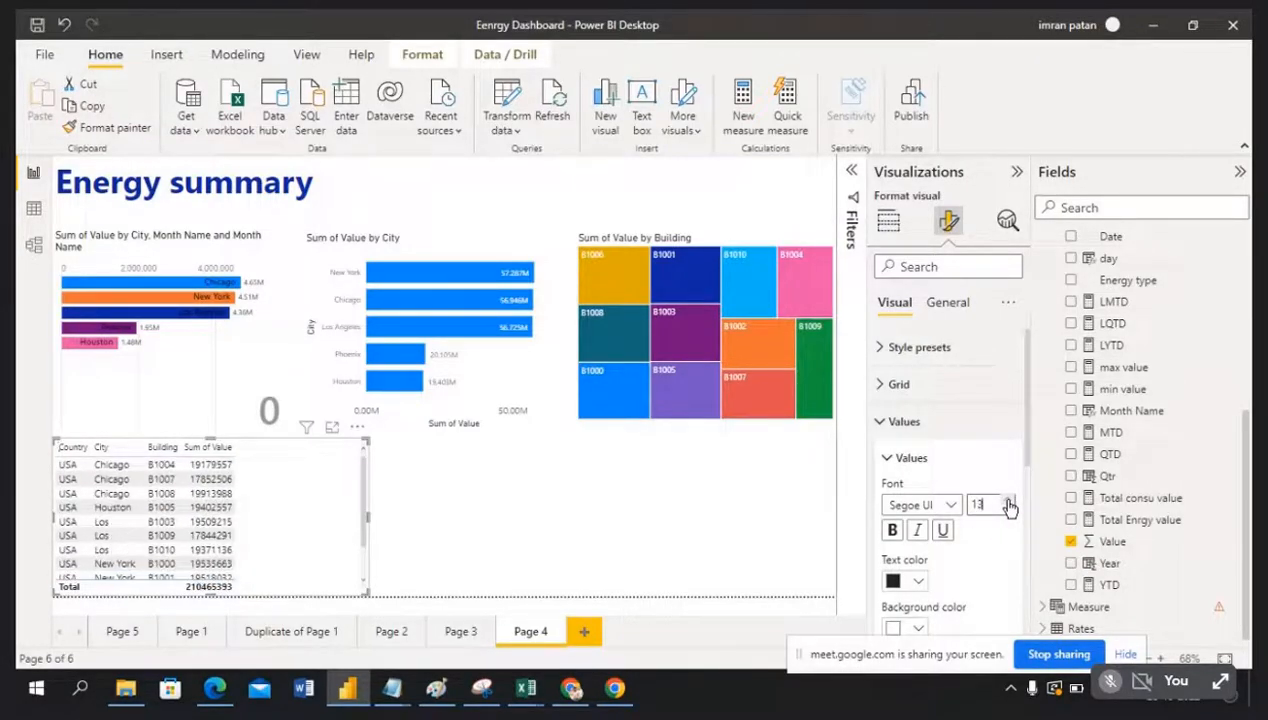
pyautogui.click(1009, 501)
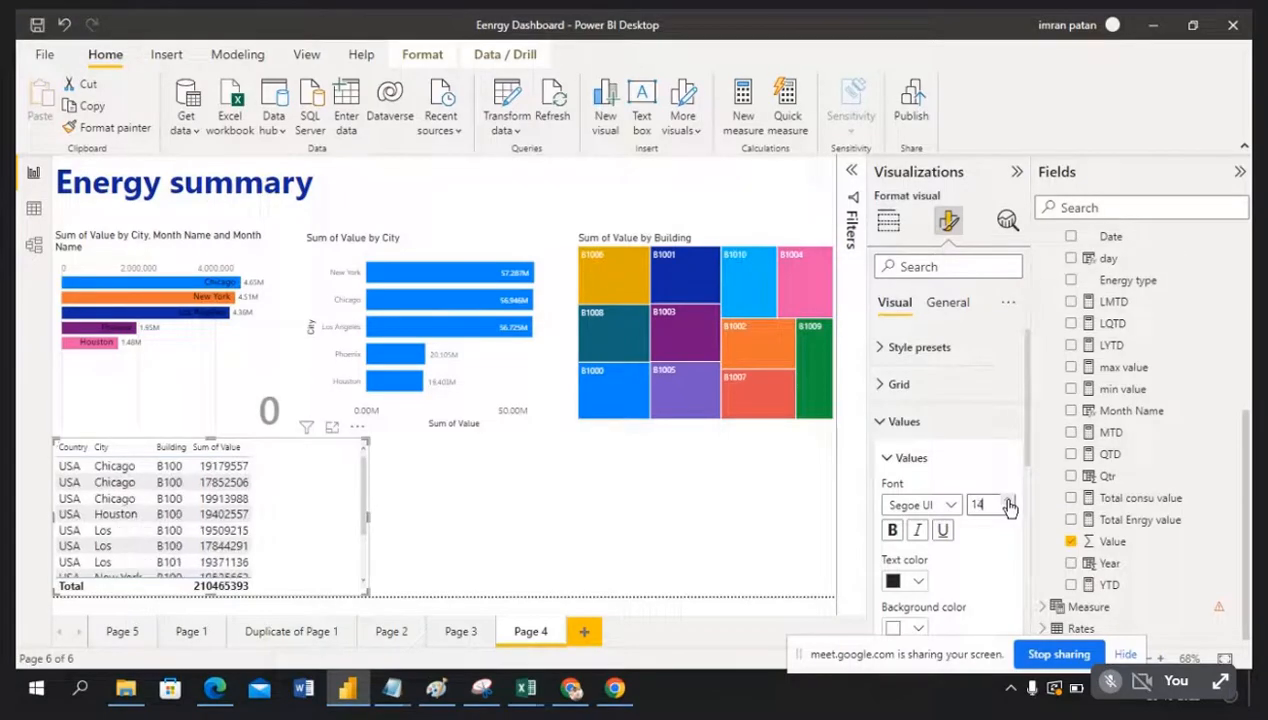
pyautogui.click(880, 422)
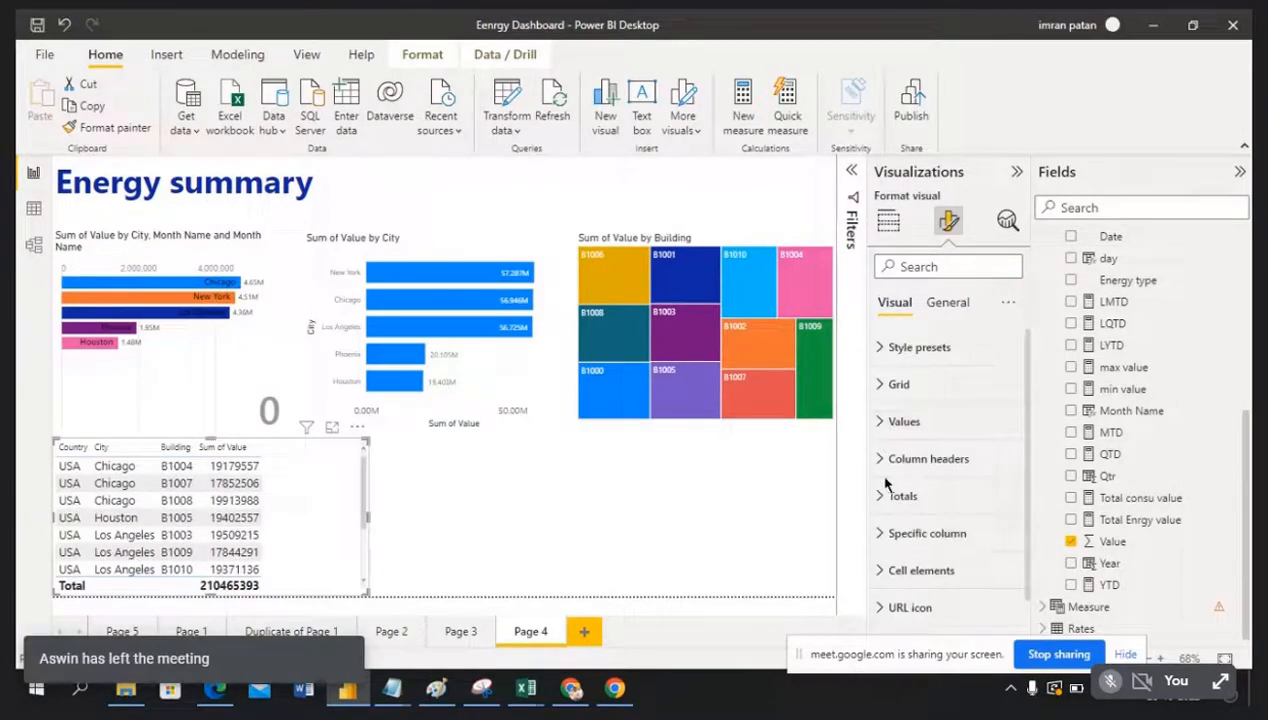
# Step: Set the column headers to bold font size 14
pyautogui.click(882, 462)
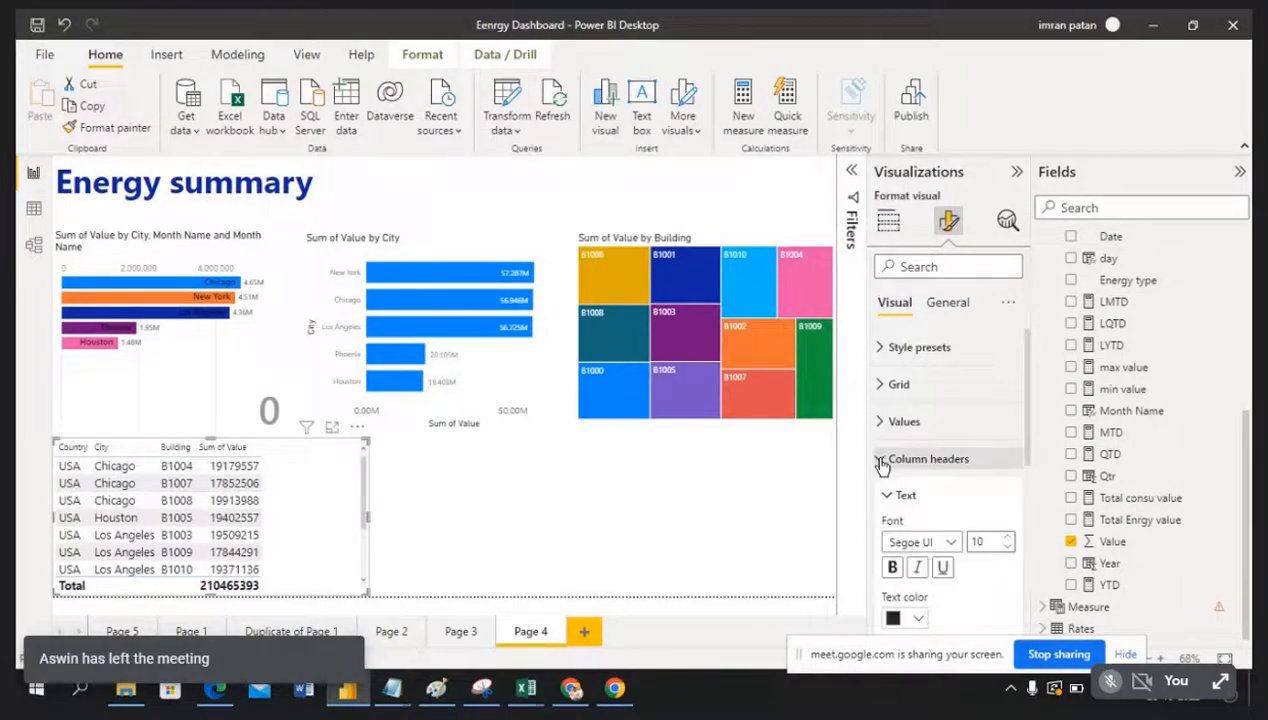
pyautogui.click(1008, 539)
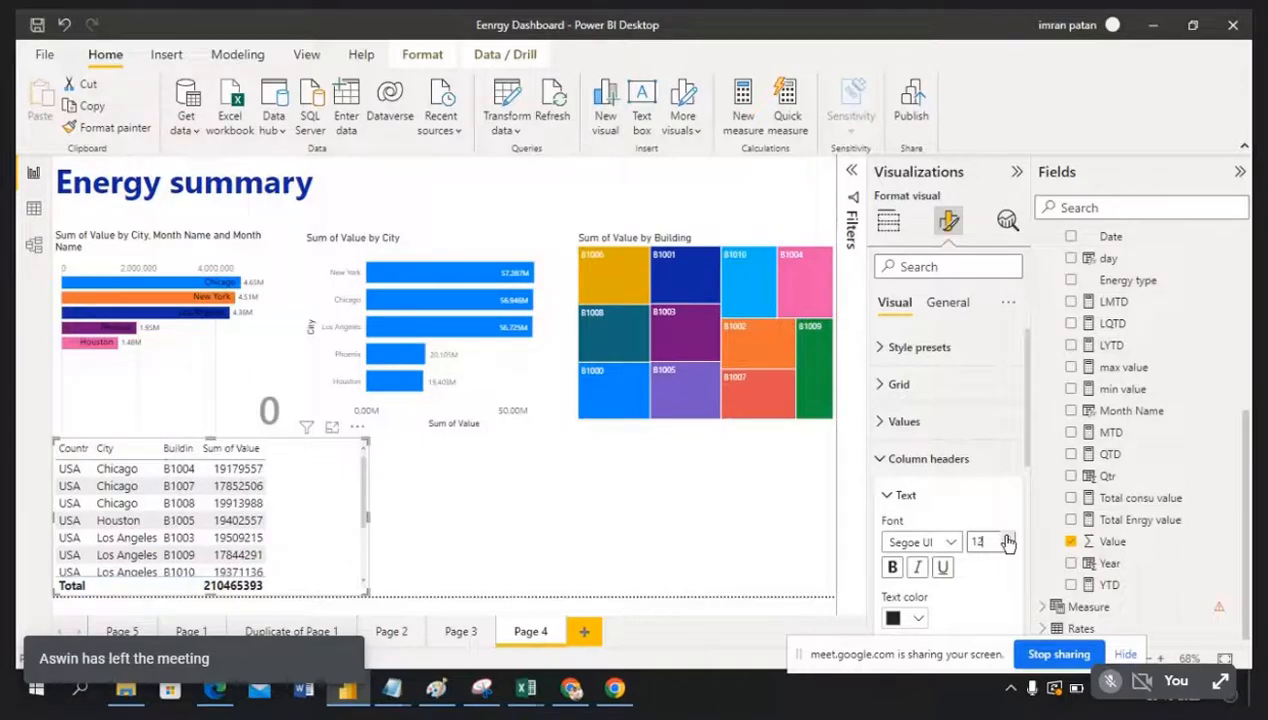
pyautogui.click(1008, 539)
pyautogui.click(1008, 539)
pyautogui.click(895, 569)
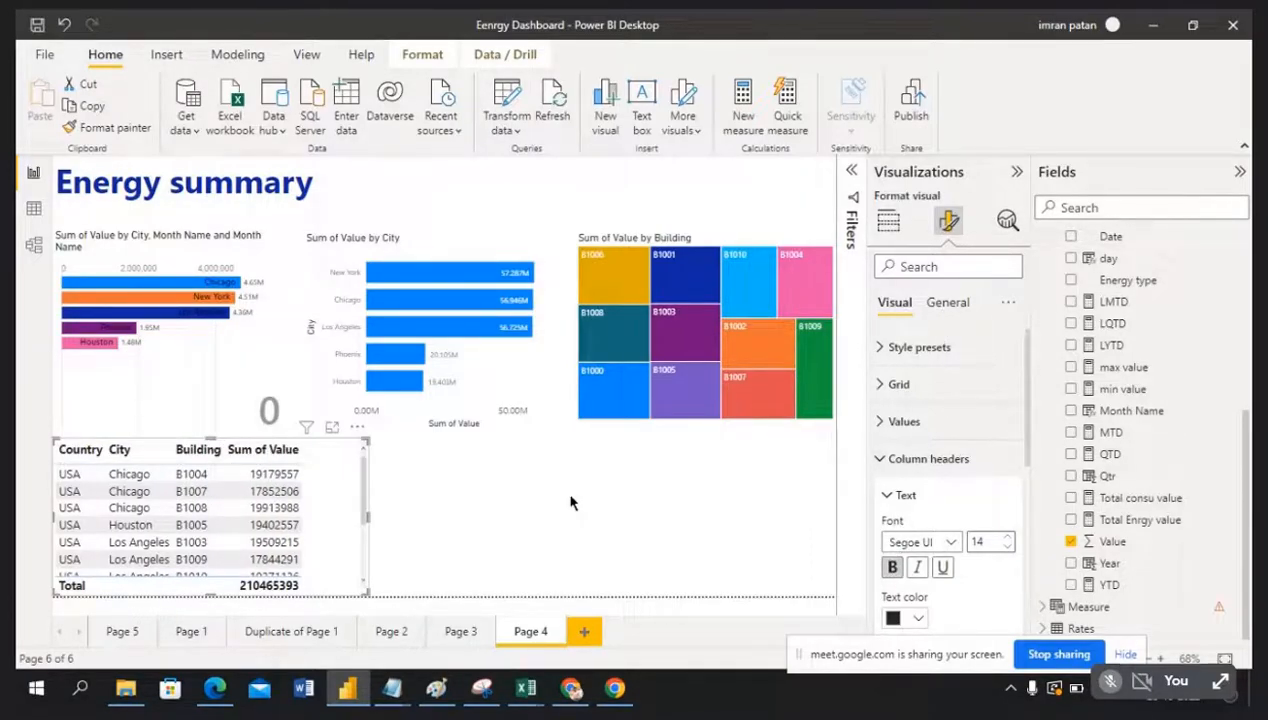
pyautogui.click(605, 538)
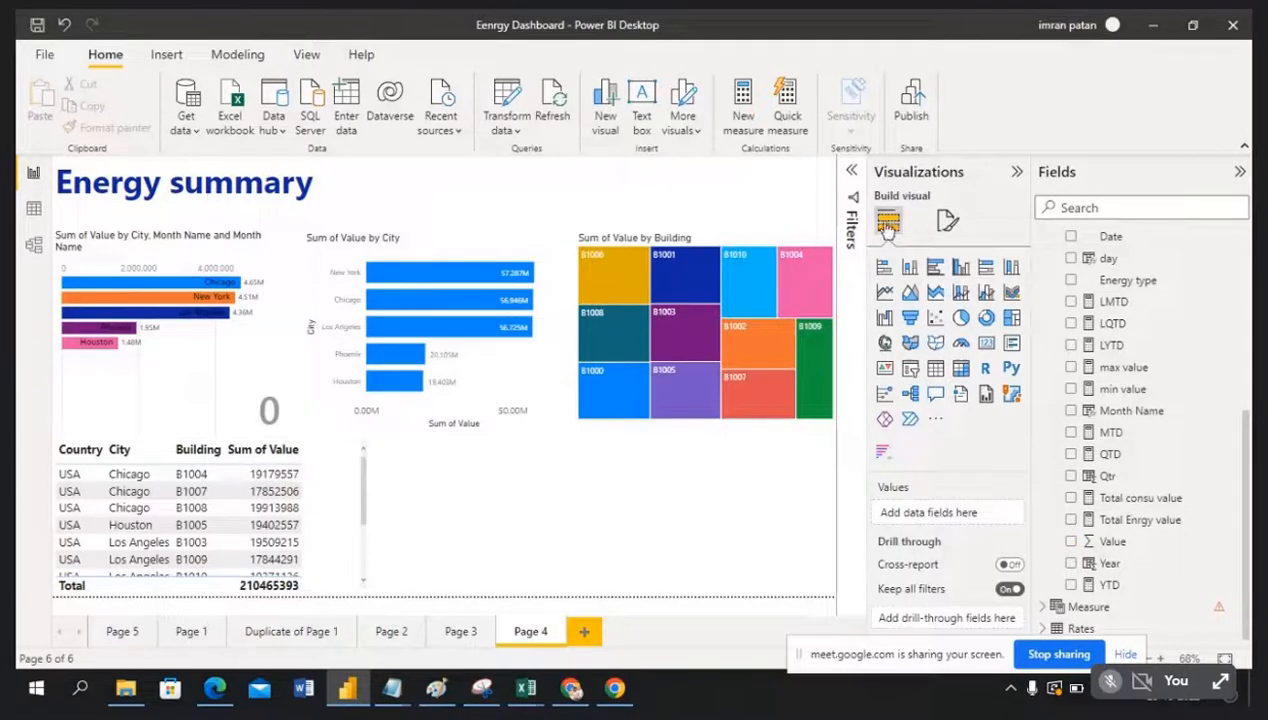
pyautogui.click(344, 488)
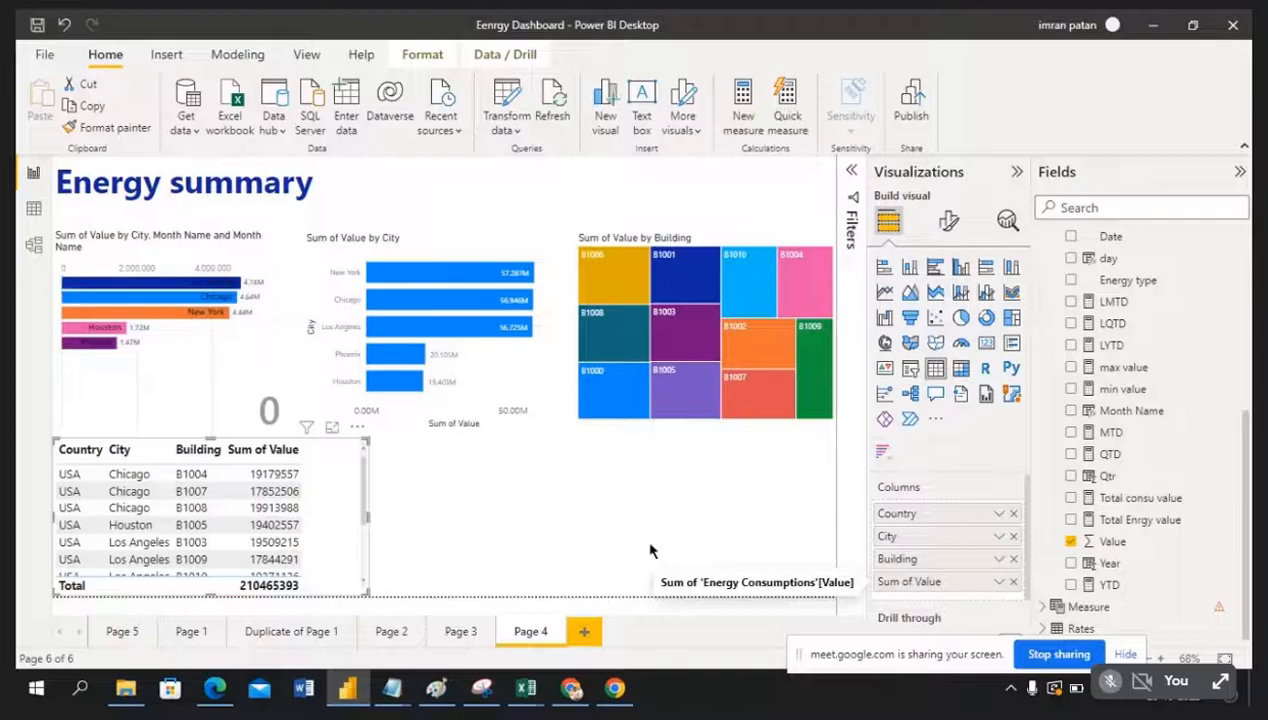
# Step: Rename the Sum of Value column to 'Total Energy' in the table's Columns well
pyautogui.doubleClick(932, 583)
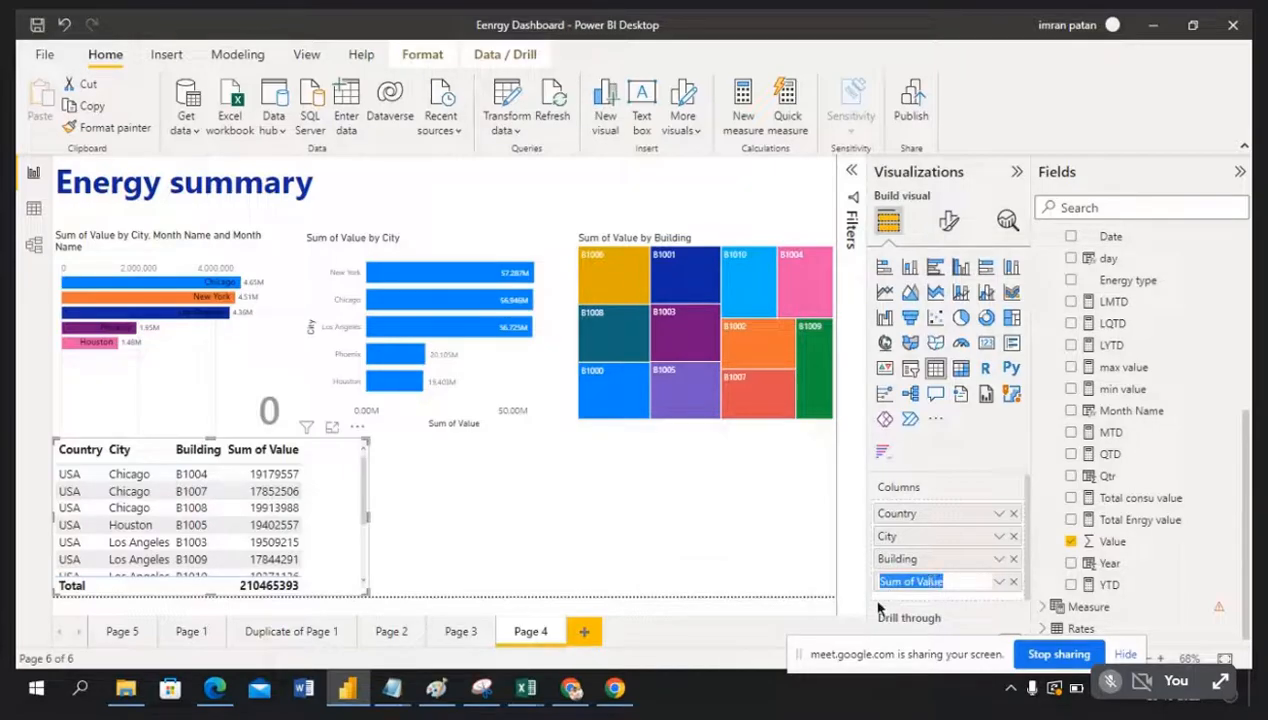
pyautogui.write('T')
pyautogui.write('otal Energy')
pyautogui.click(684, 507)
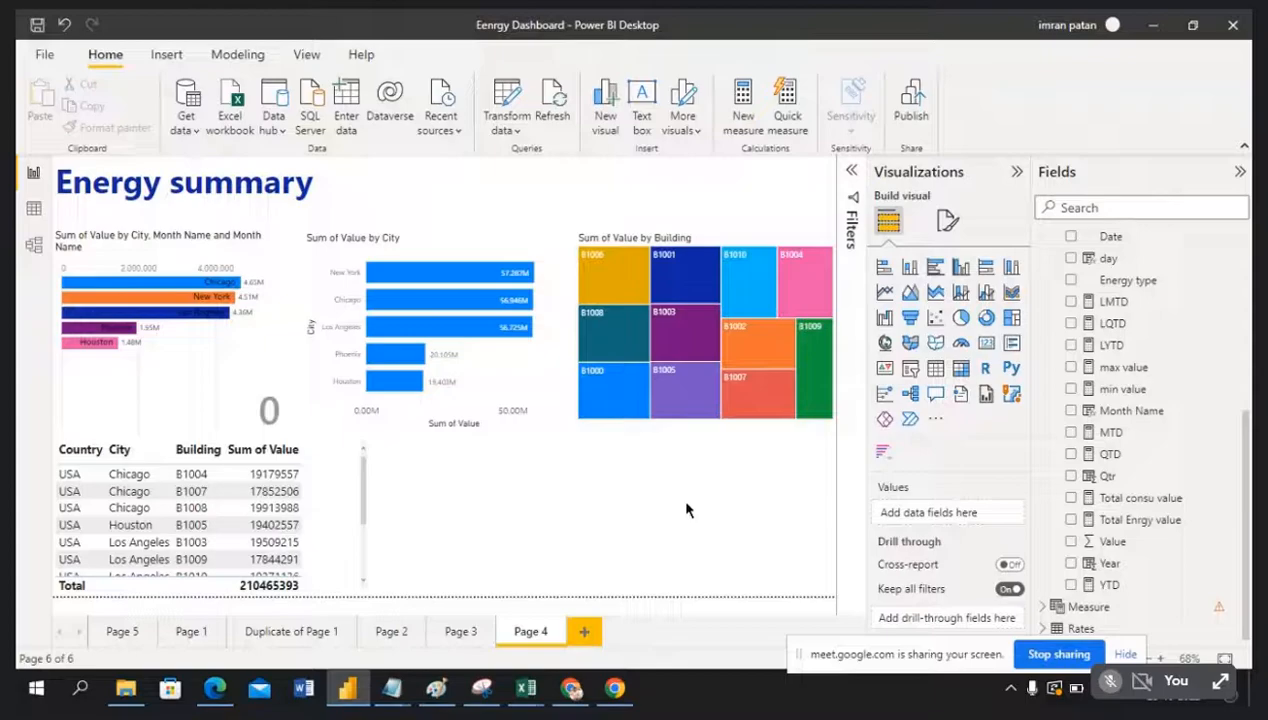
pyautogui.click(331, 486)
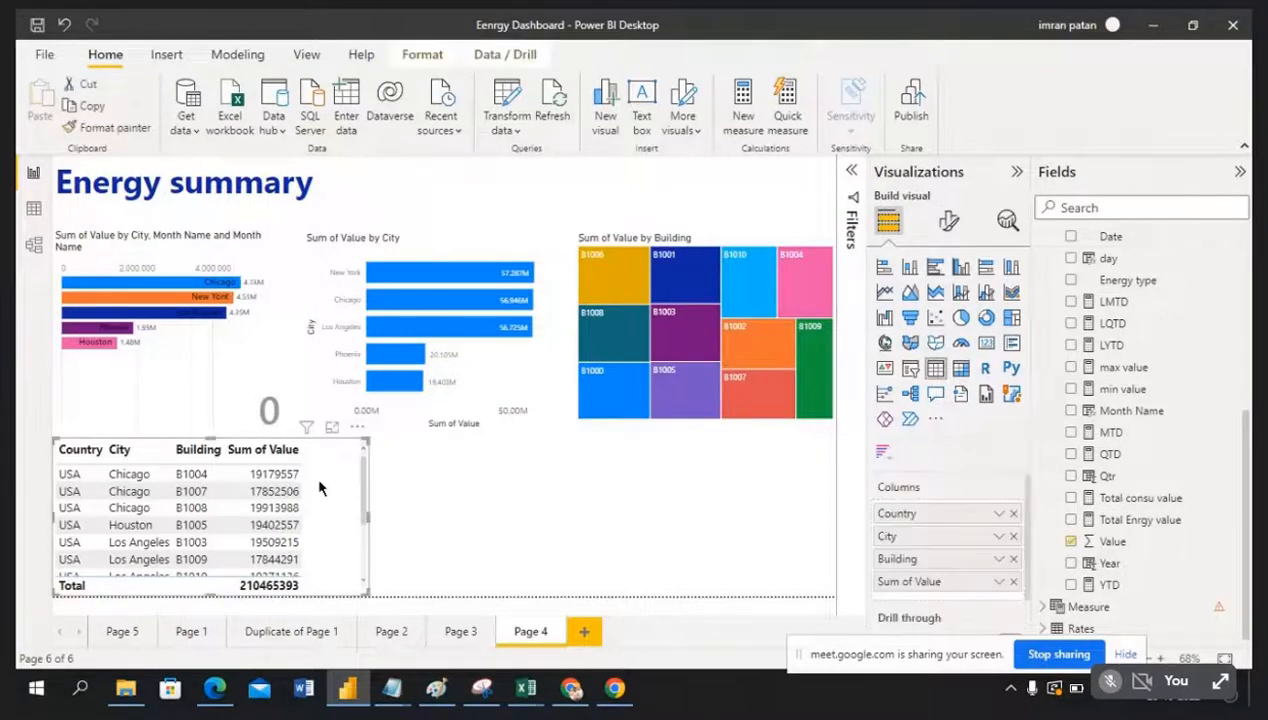
pyautogui.doubleClick(929, 582)
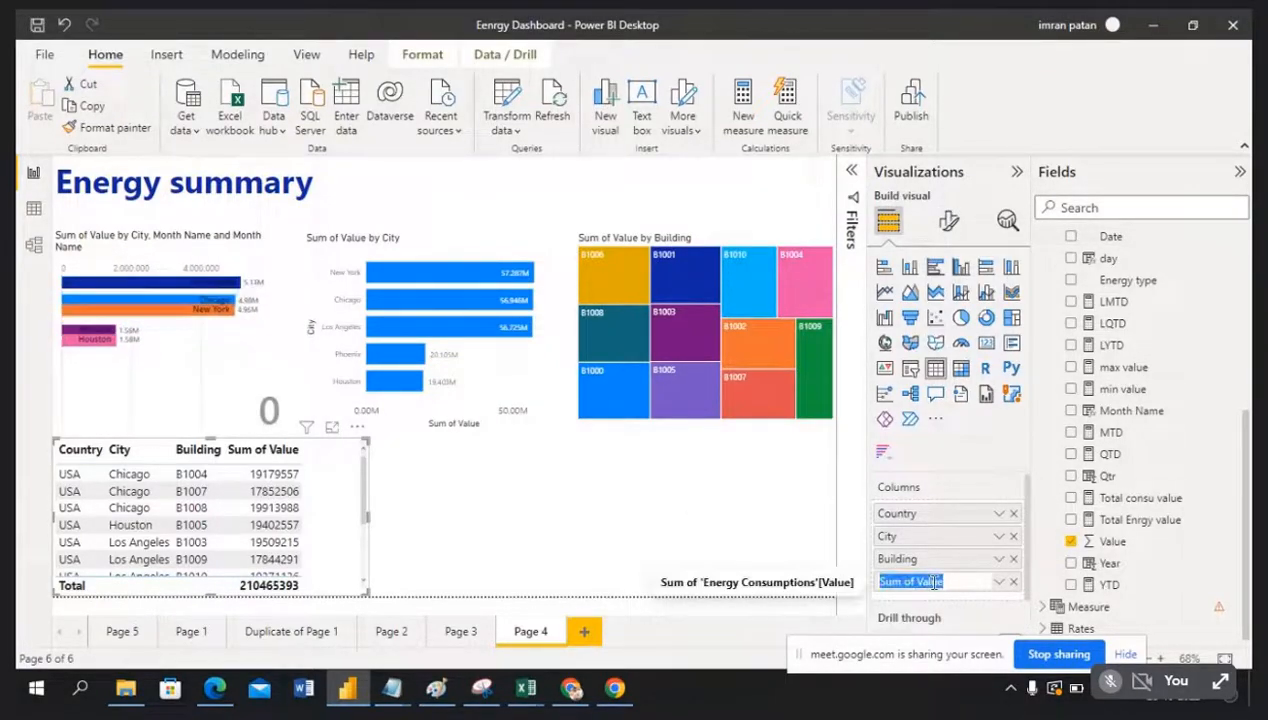
pyautogui.write('Tota')
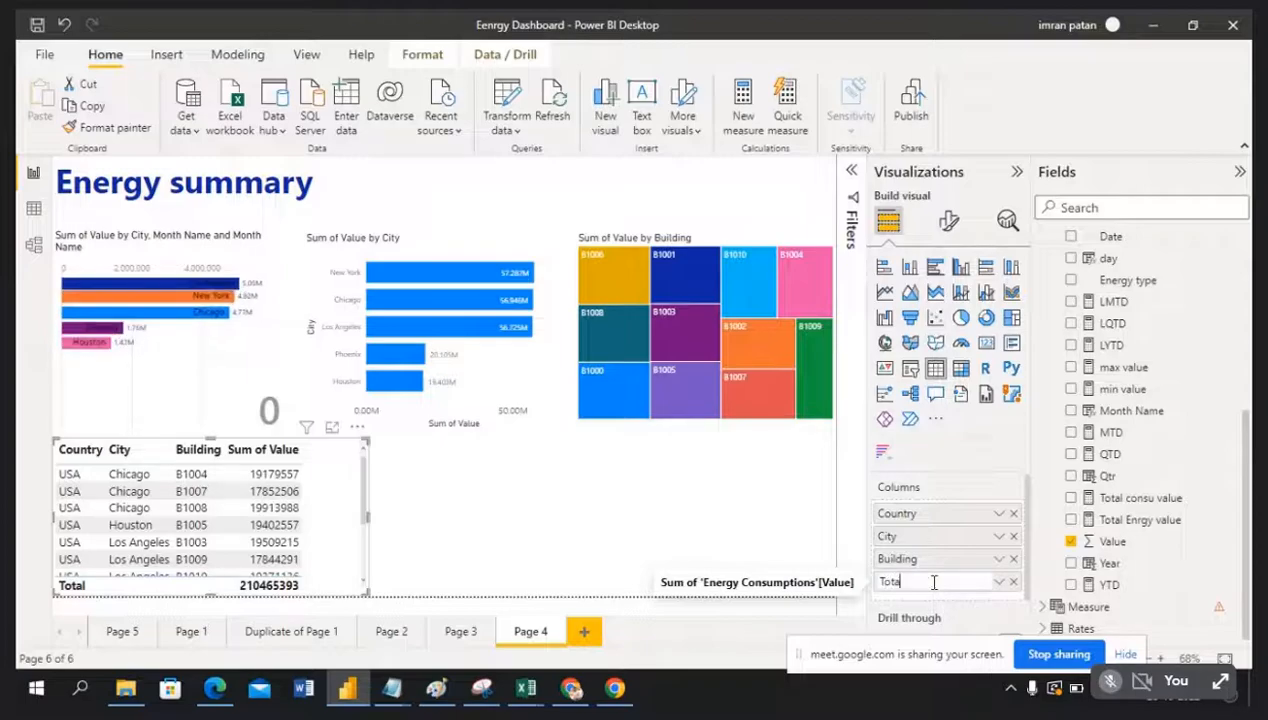
pyautogui.write(';')
pyautogui.press('BackSpace')
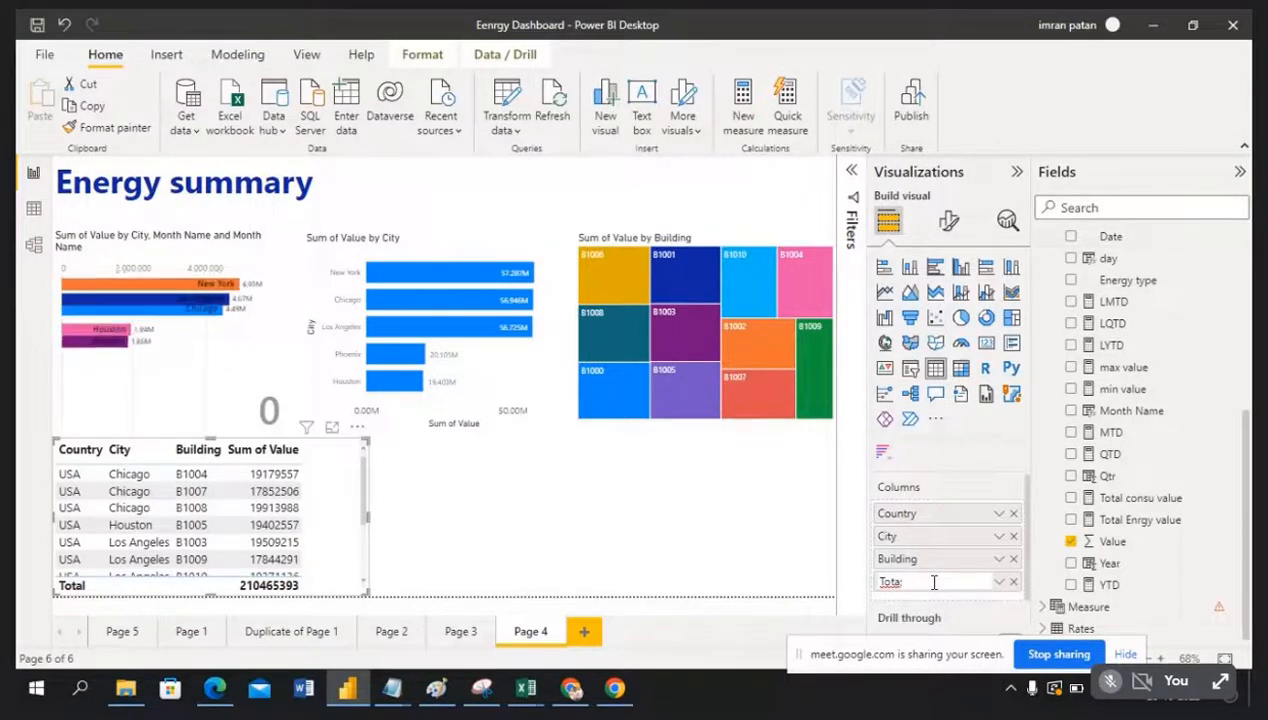
pyautogui.write('l Ener')
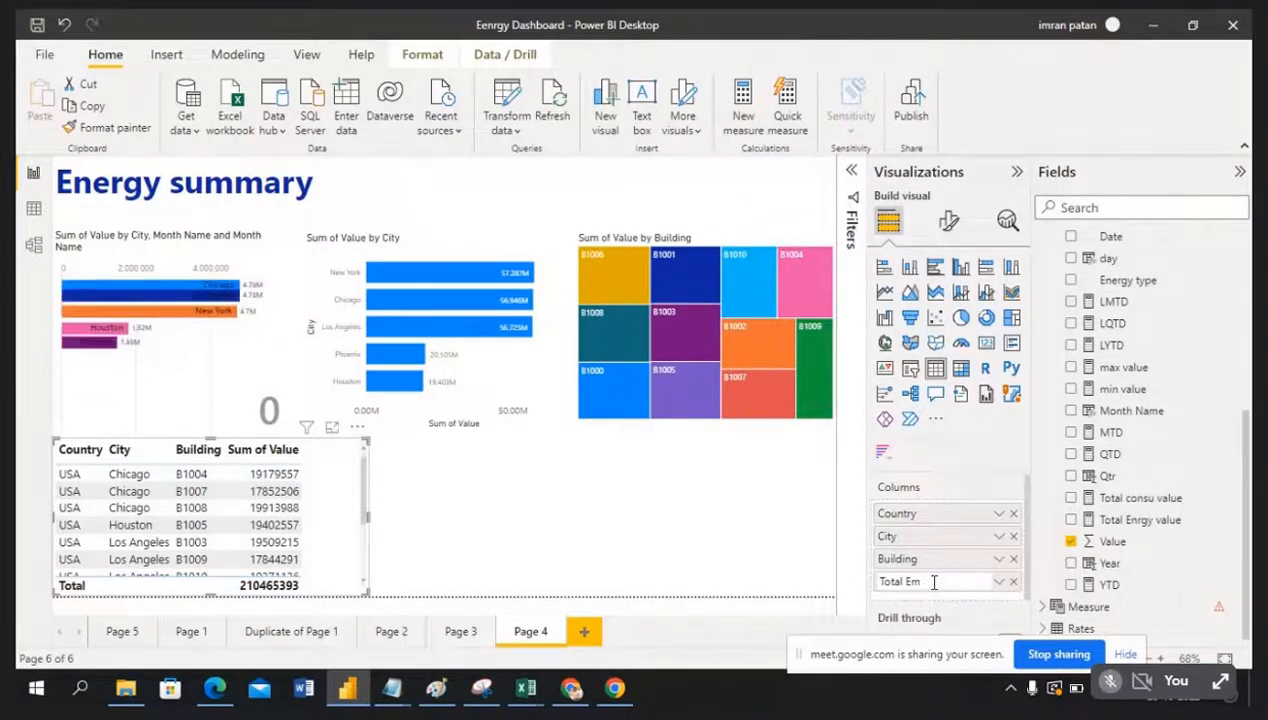
pyautogui.write('g')
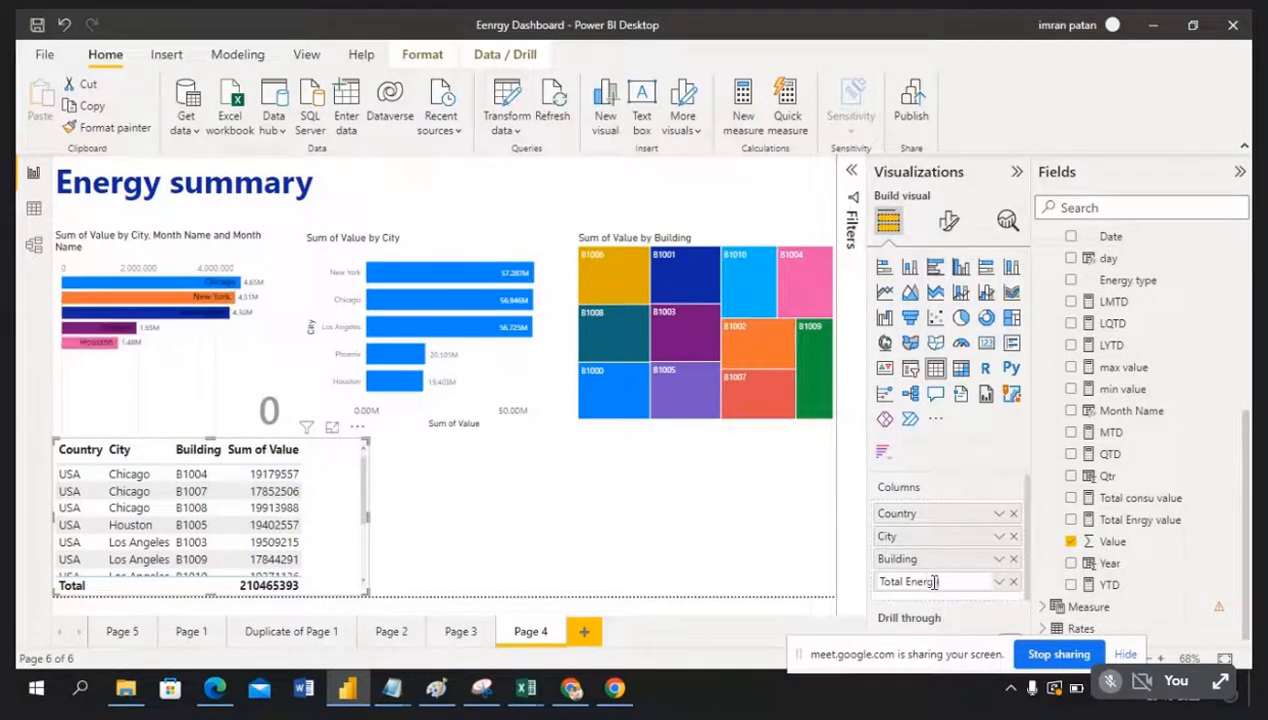
pyautogui.write('y')
pyautogui.press('Return')
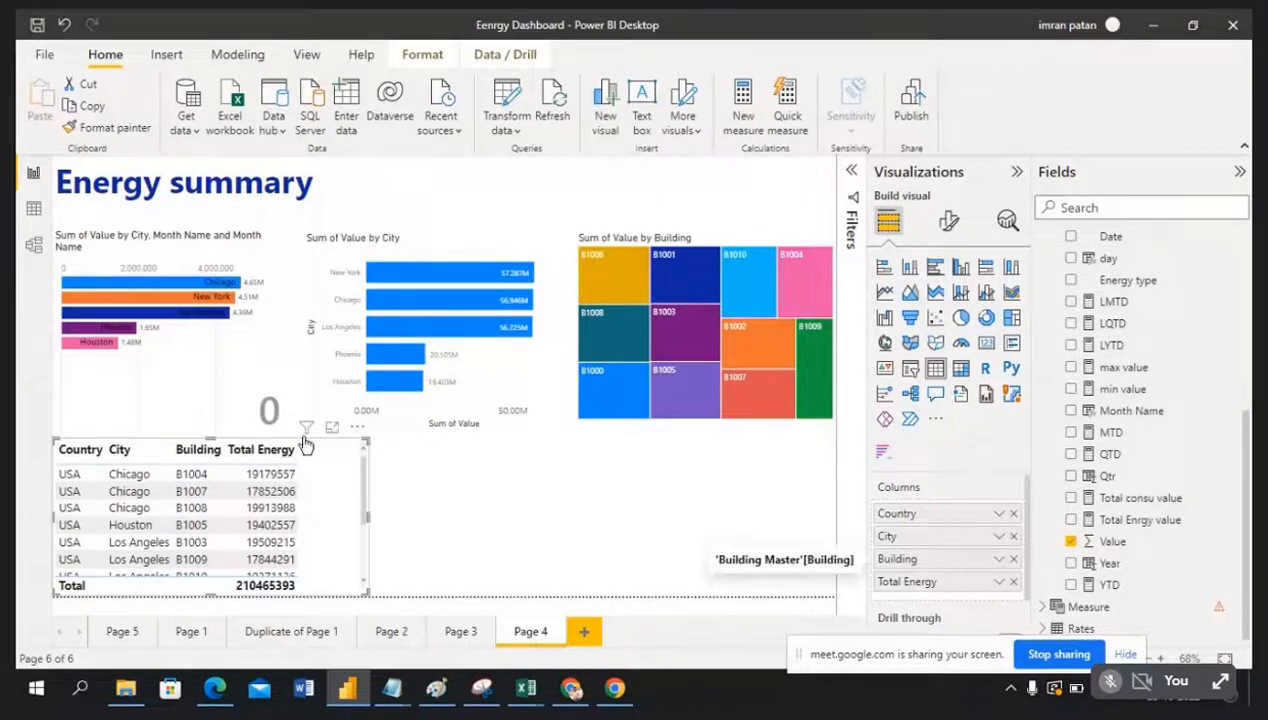
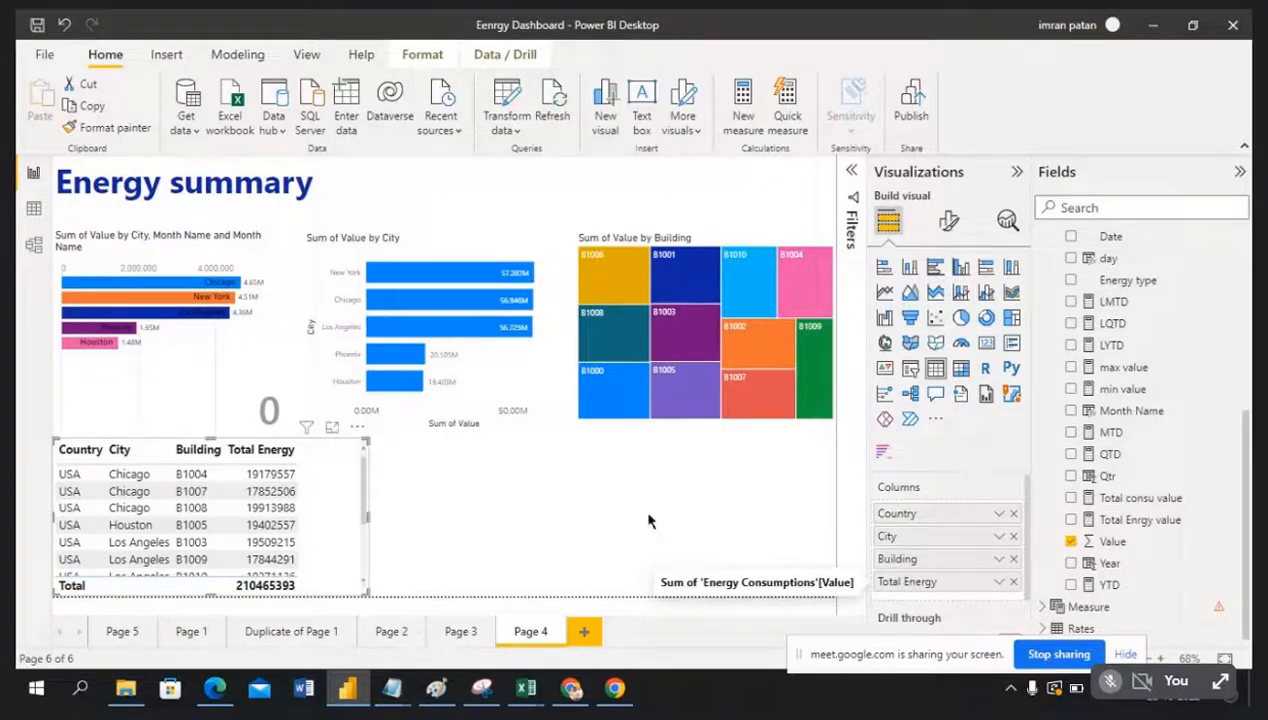
# Step: Cross-filter the page to New York, then clear that filter and select the table
pyautogui.click(510, 498)
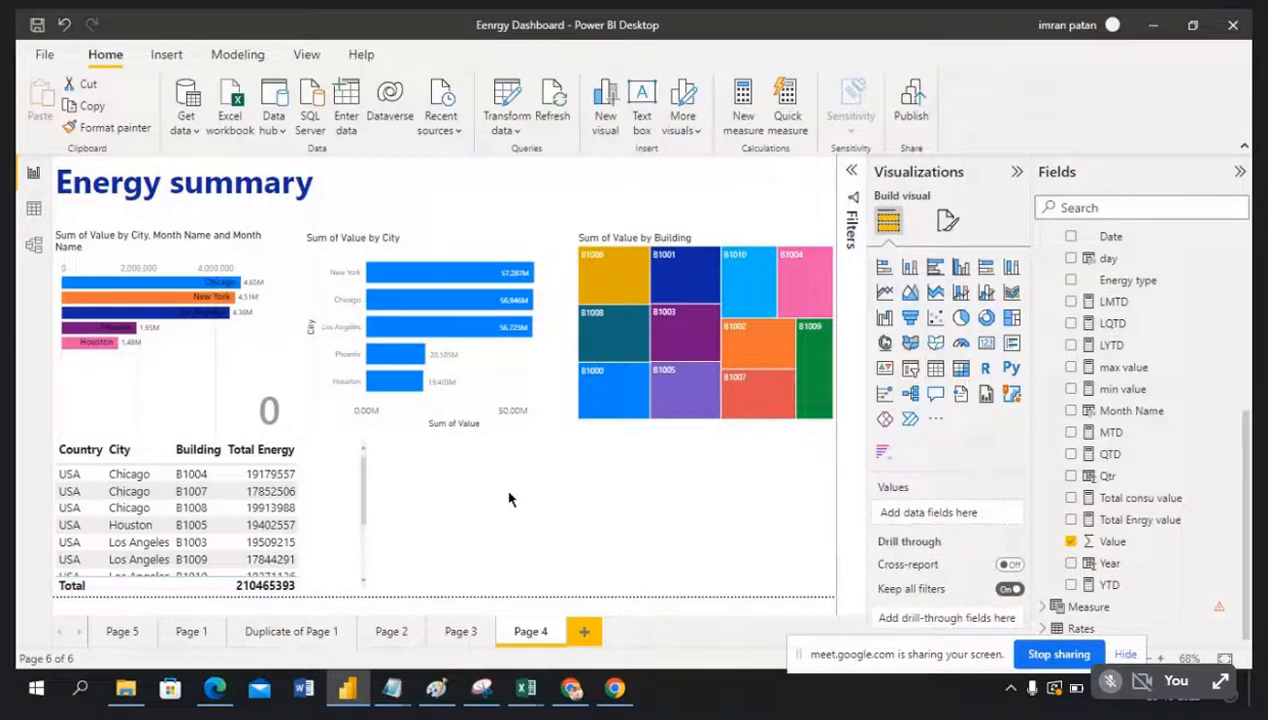
pyautogui.click(445, 281)
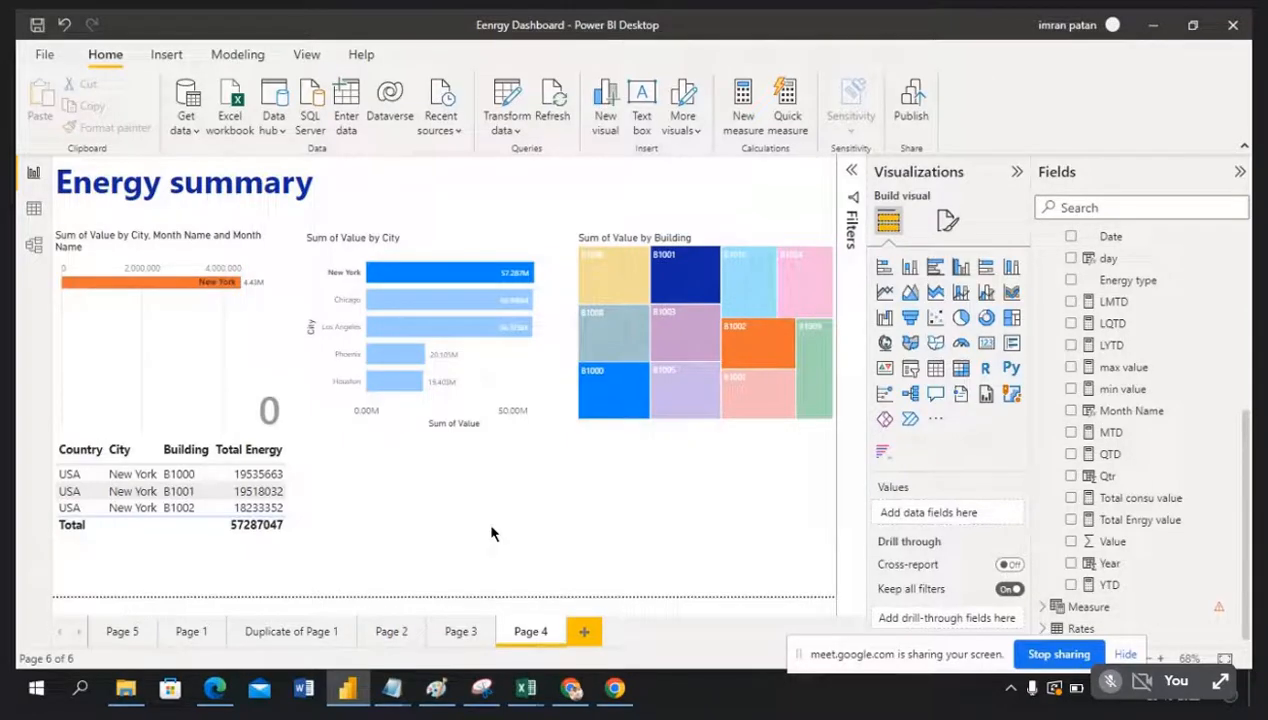
pyautogui.click(321, 489)
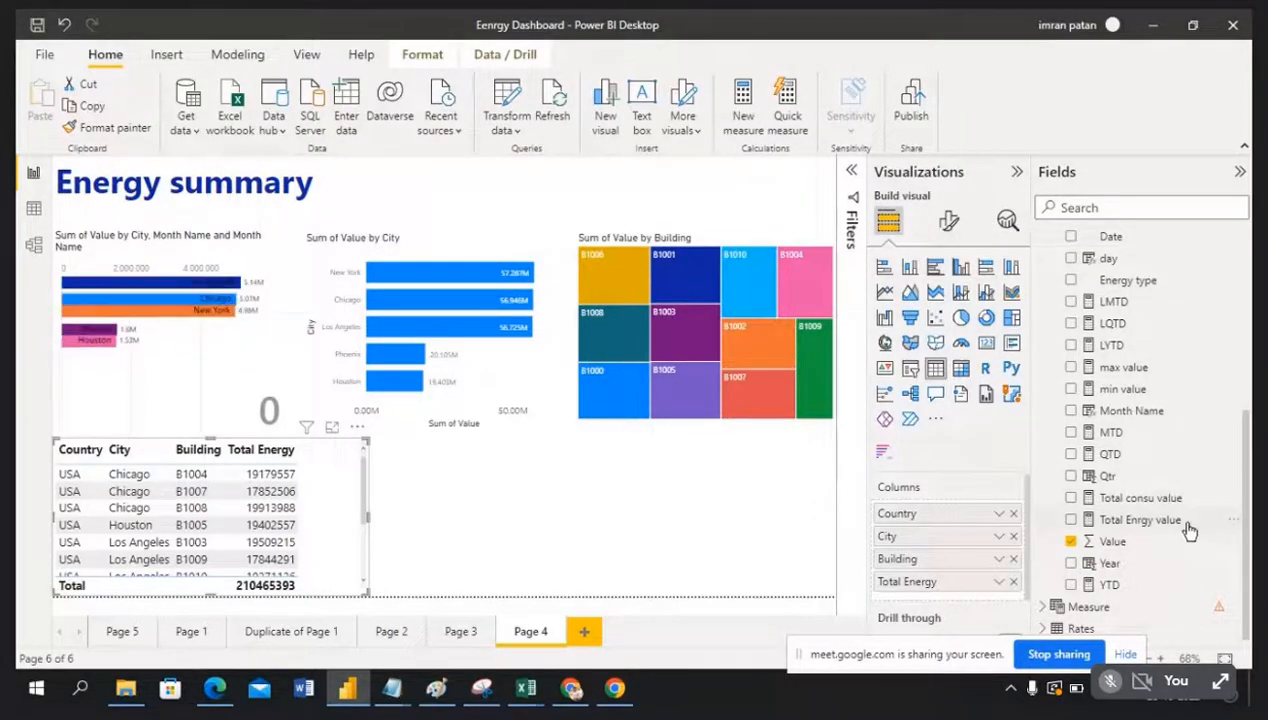
# Step: Add Calender year to the table and widen it so Total Energy shows fully
pyautogui.scroll(6, 1188, 530)
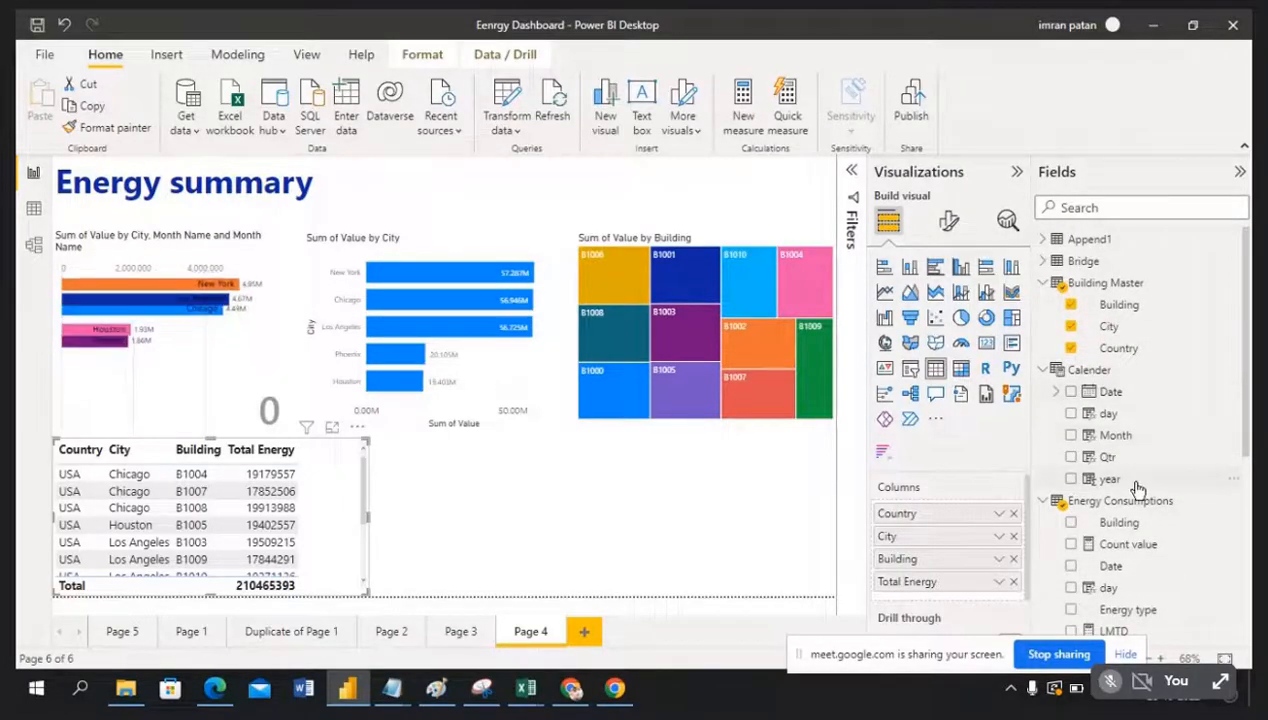
pyautogui.moveTo(1138, 484); pyautogui.dragTo(955, 558)
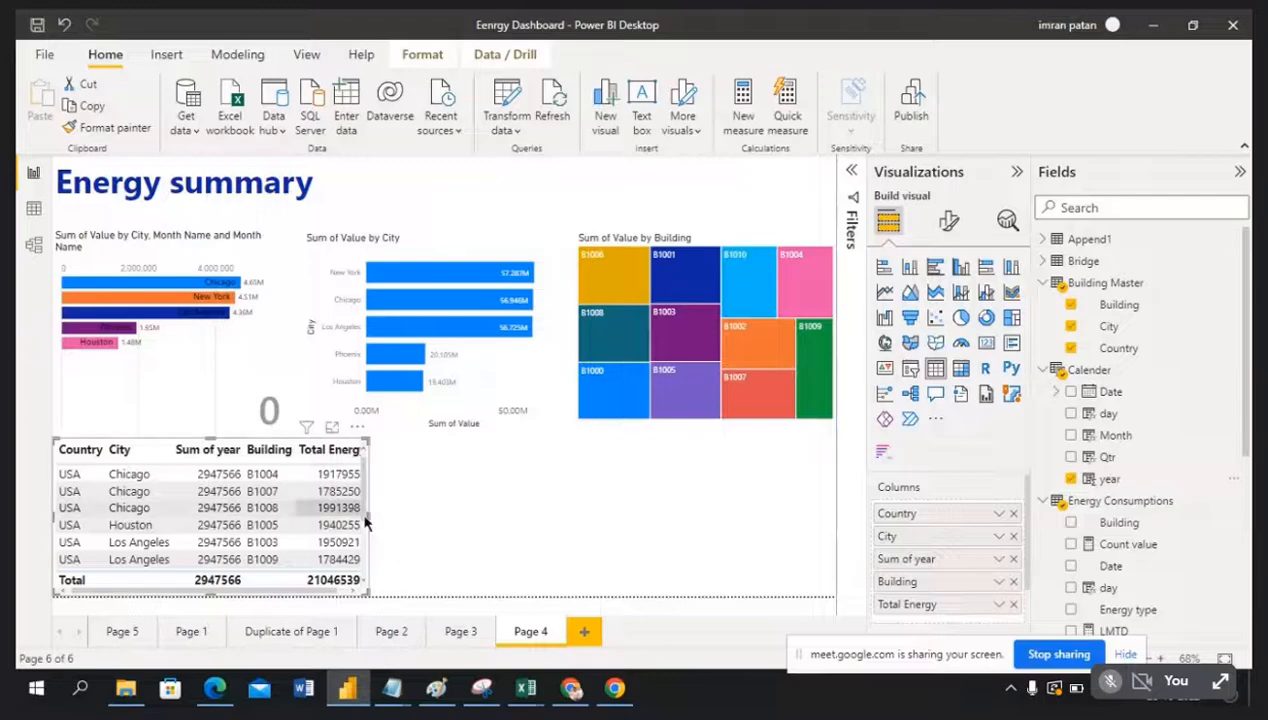
pyautogui.moveTo(367, 514); pyautogui.dragTo(510, 535)
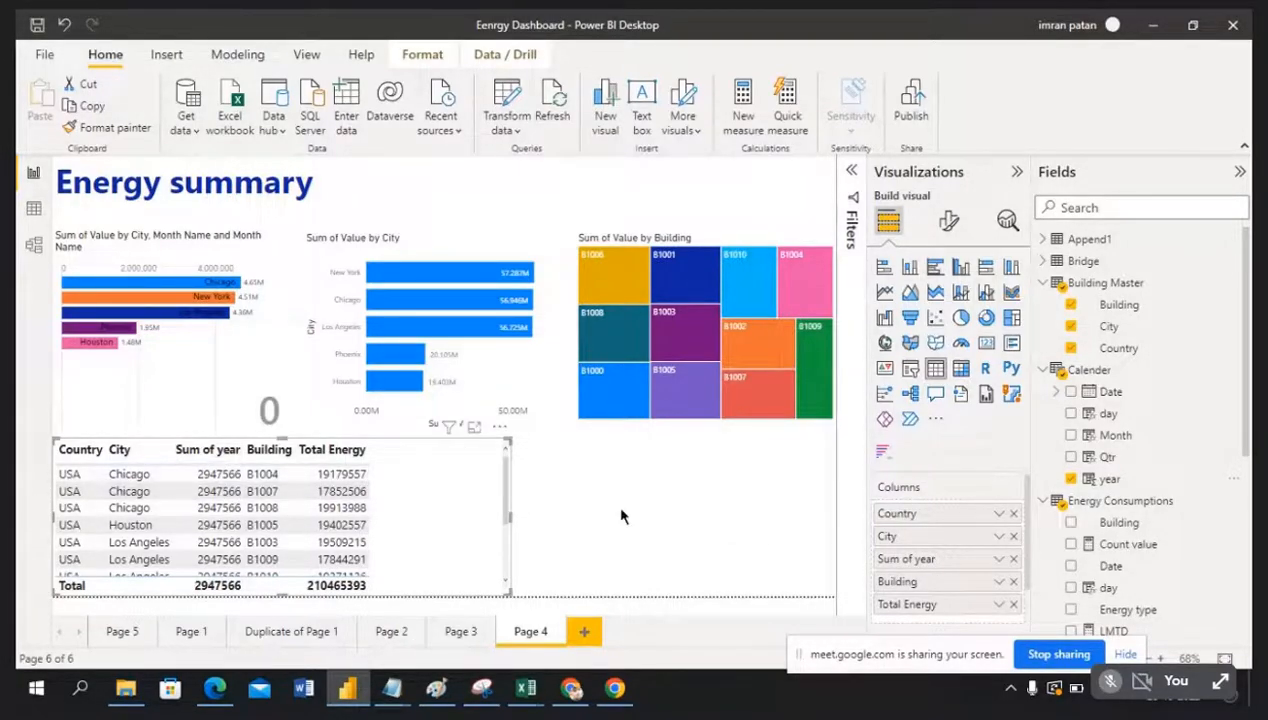
pyautogui.click(999, 560)
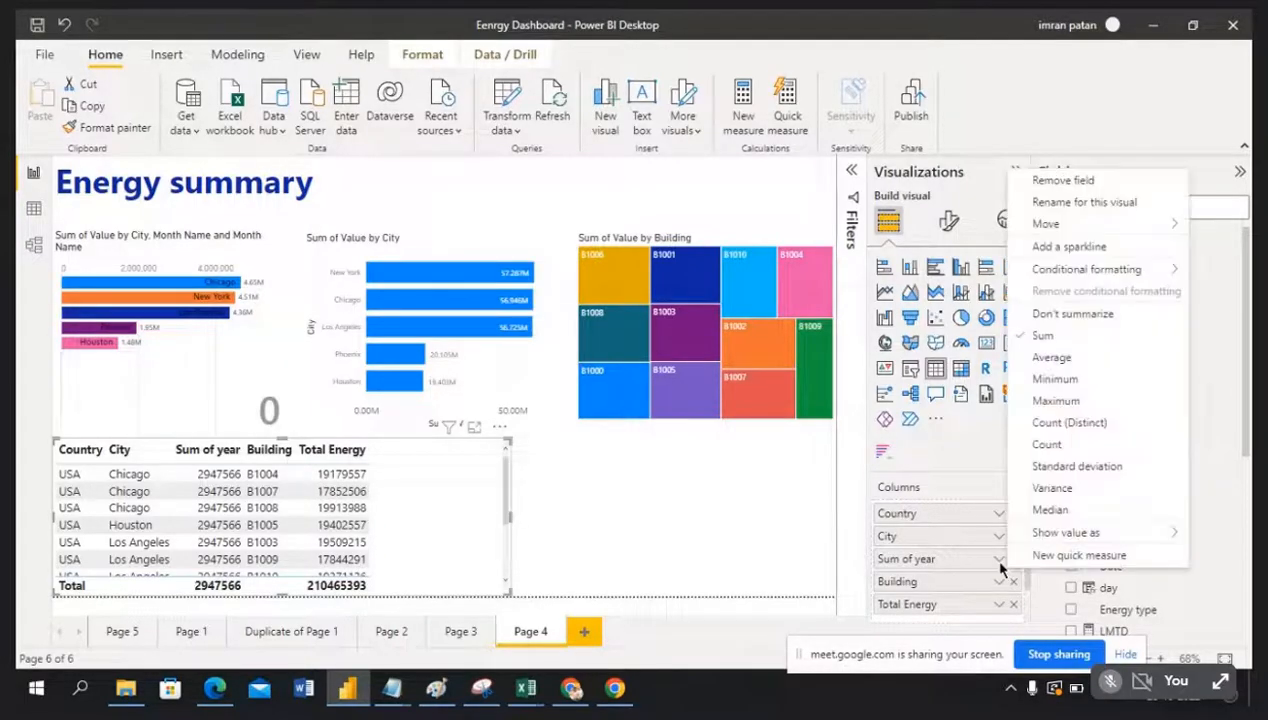
# Step: Set the year field to Don't summarize and widen the Country and year columns
pyautogui.click(1081, 316)
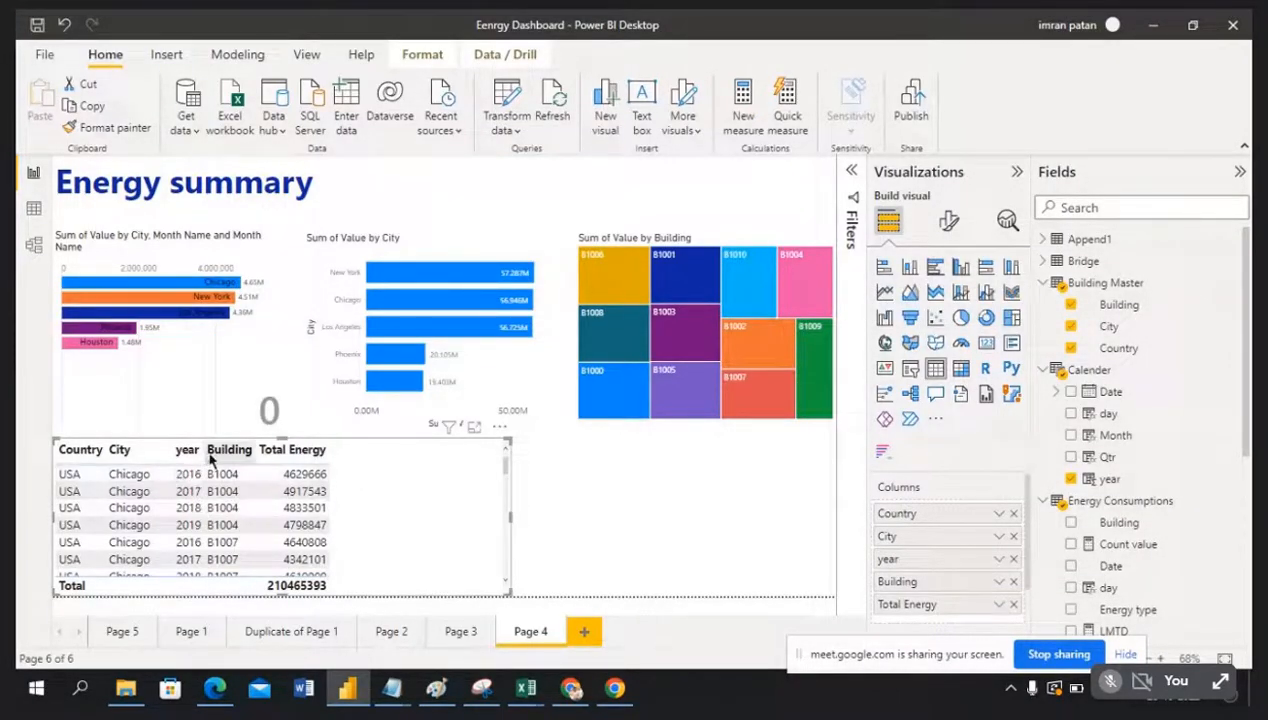
pyautogui.moveTo(205, 452); pyautogui.dragTo(324, 451)
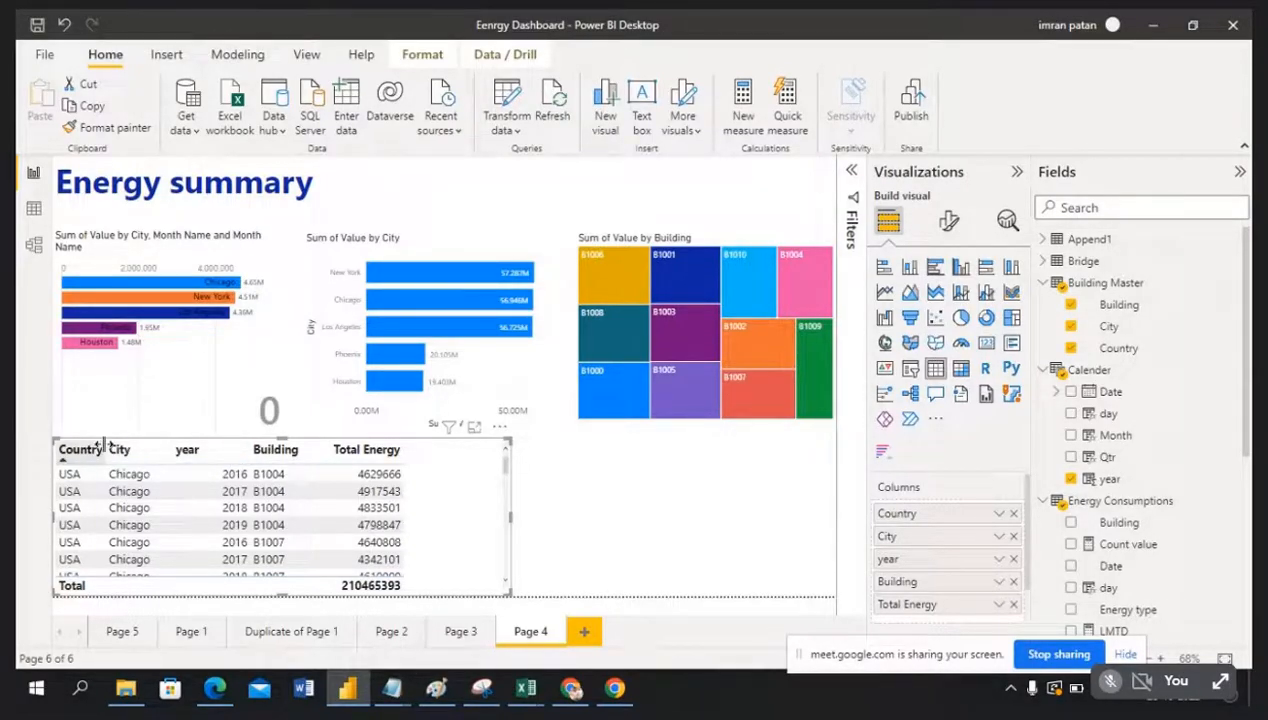
pyautogui.moveTo(104, 447); pyautogui.dragTo(138, 446)
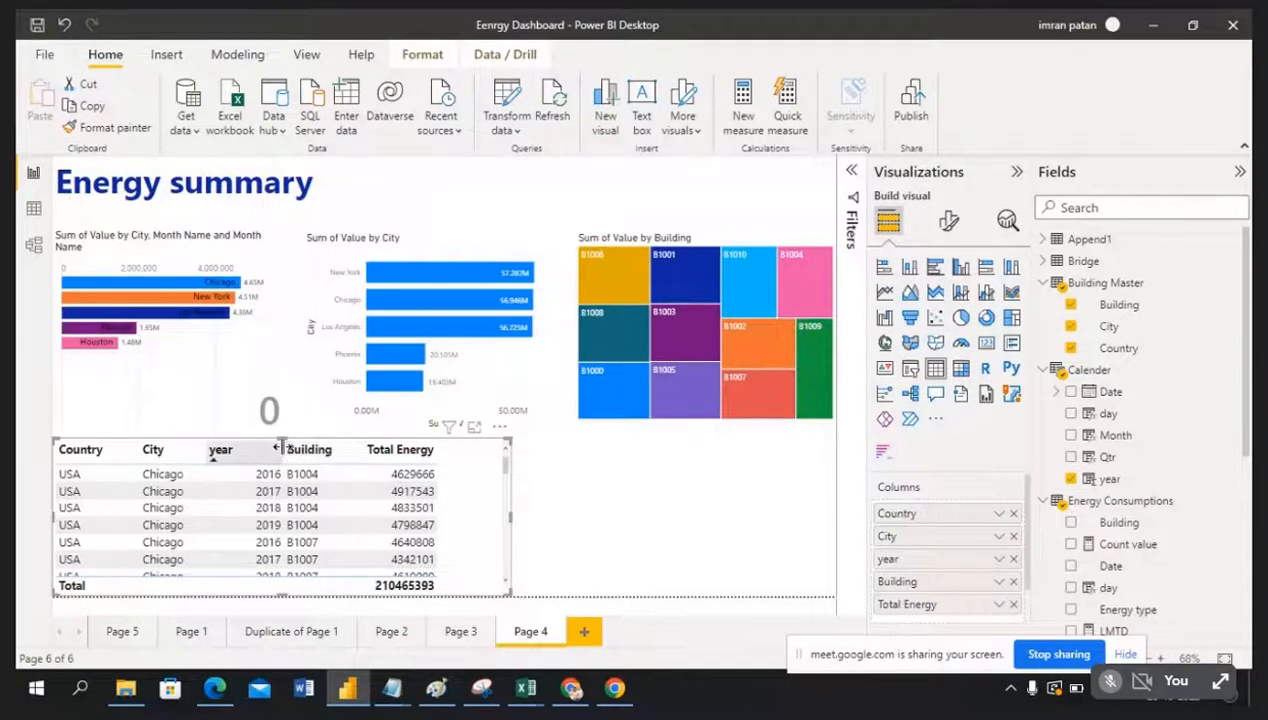
pyautogui.moveTo(284, 449); pyautogui.dragTo(260, 449)
pyautogui.click(586, 519)
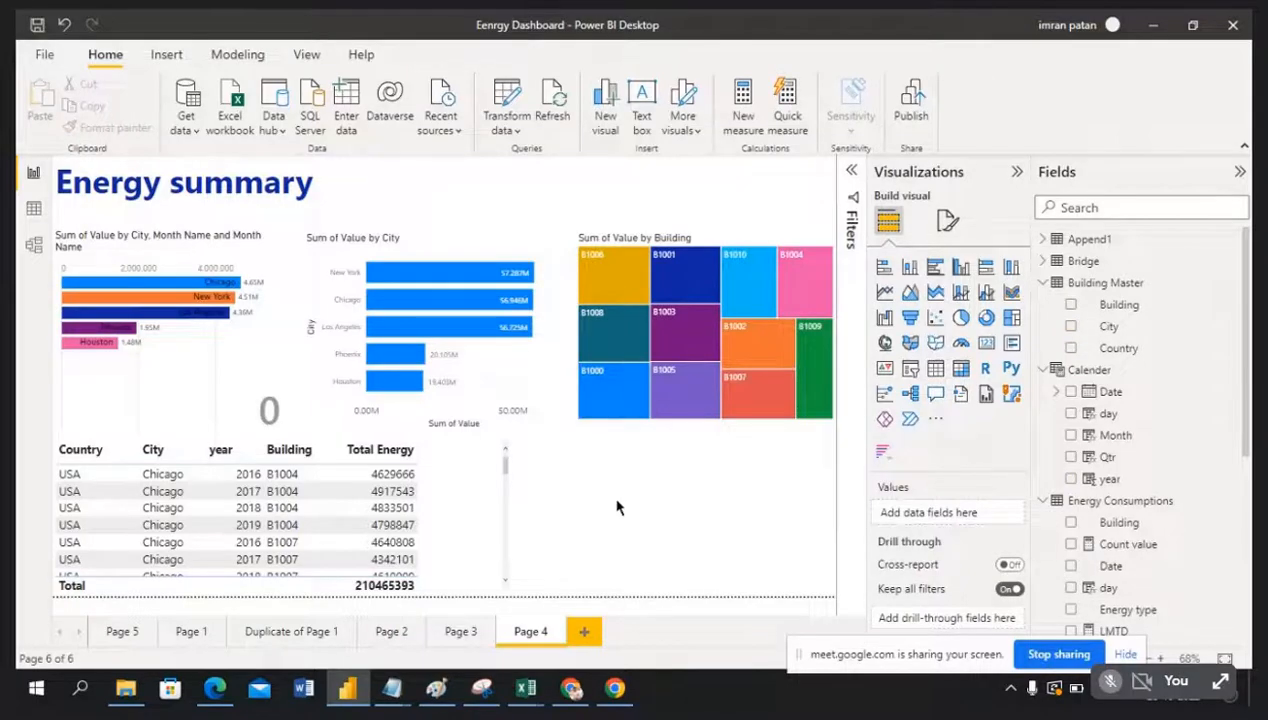
pyautogui.moveTo(625, 271)
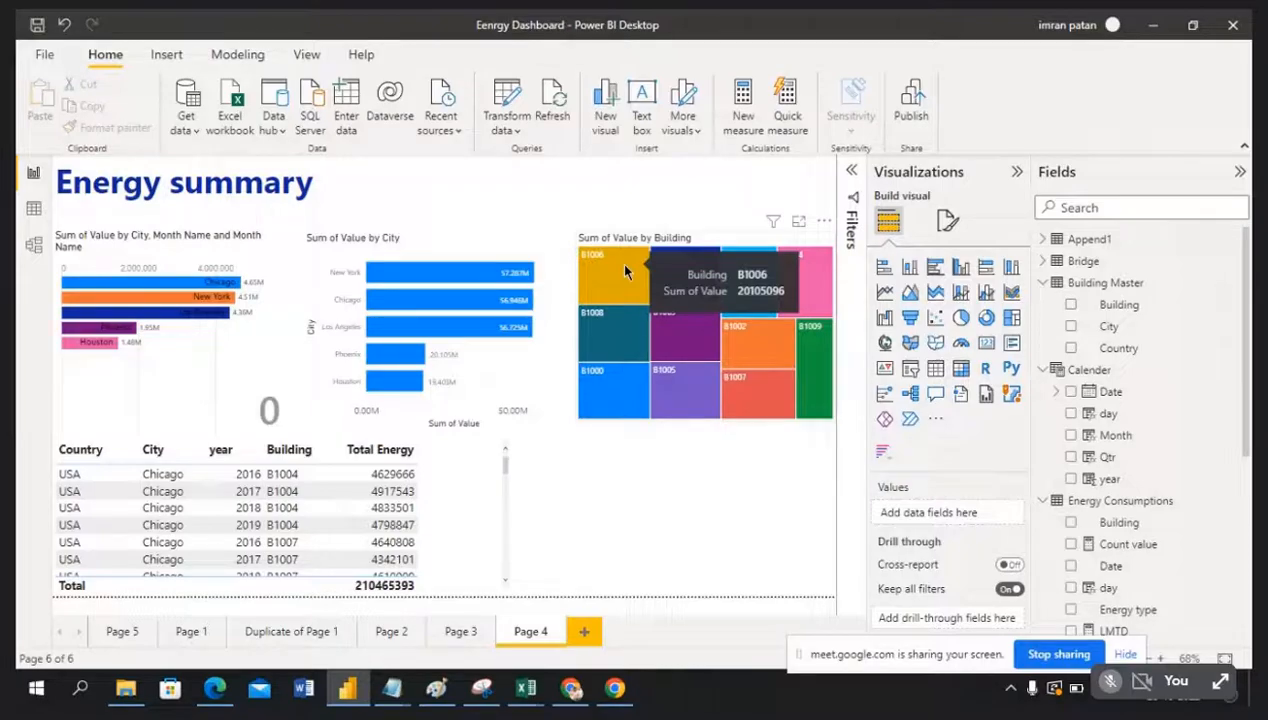
pyautogui.click(625, 271)
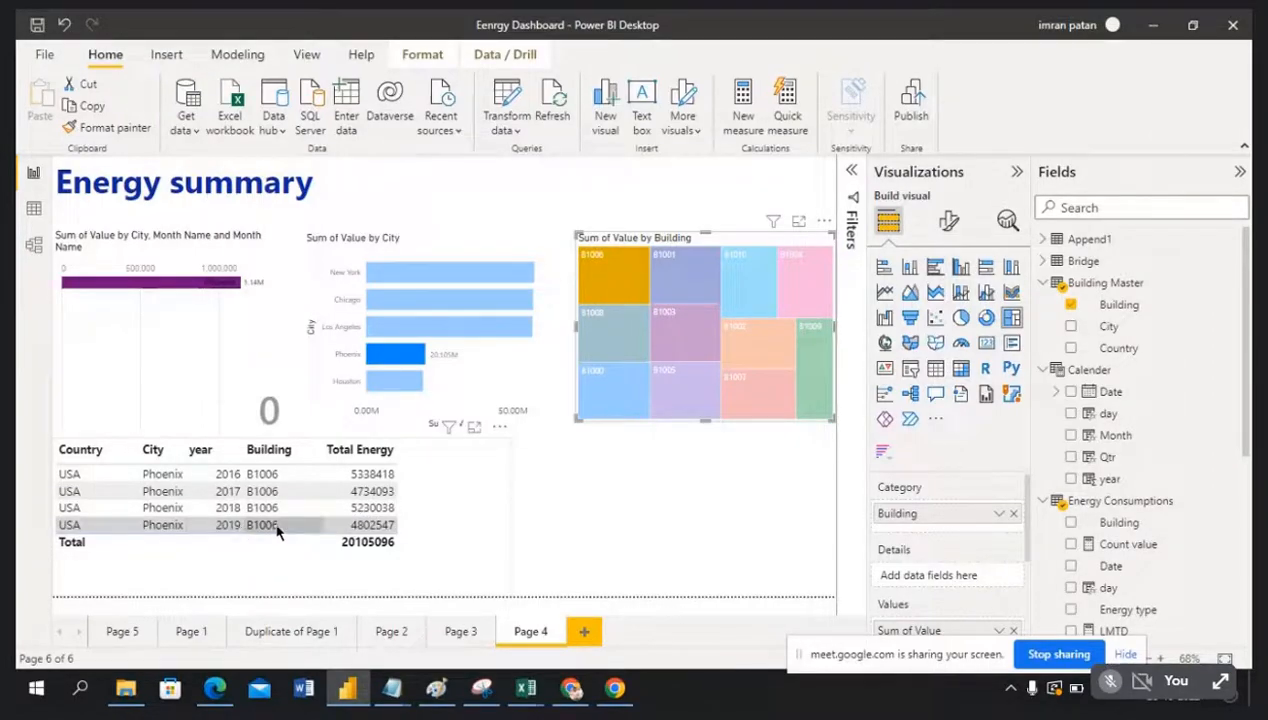
pyautogui.click(614, 289)
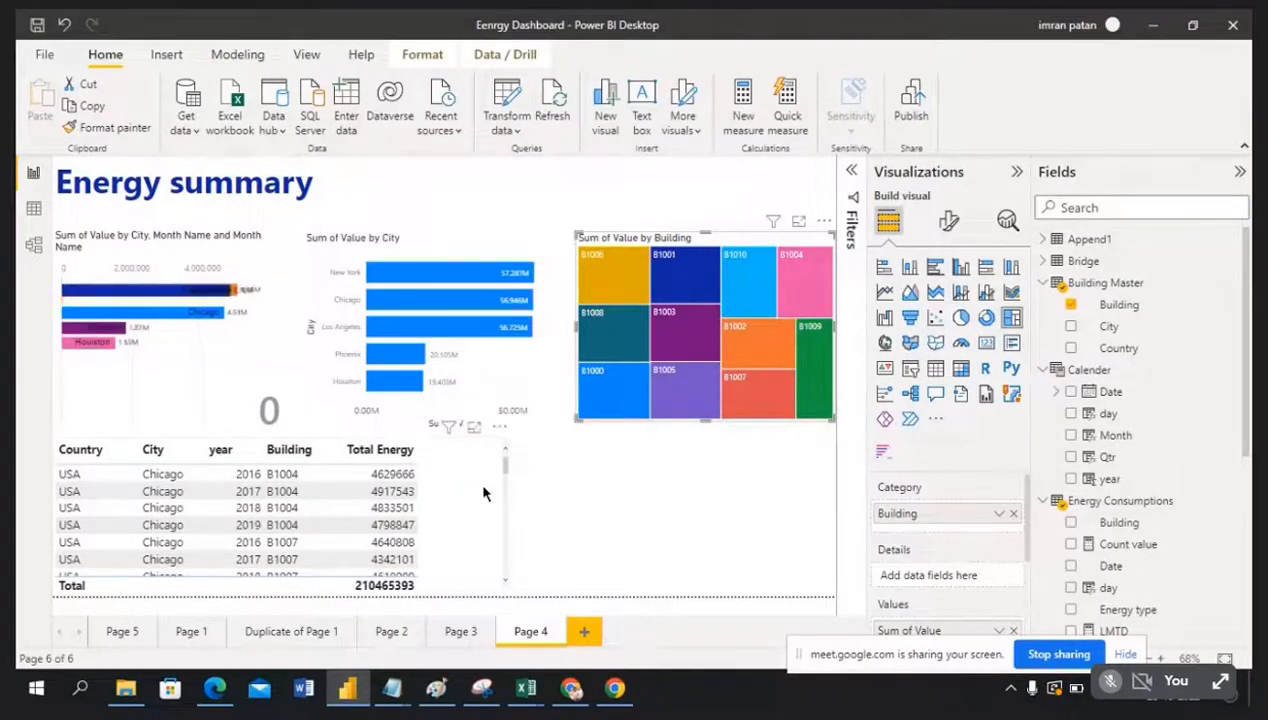
pyautogui.click(512, 528)
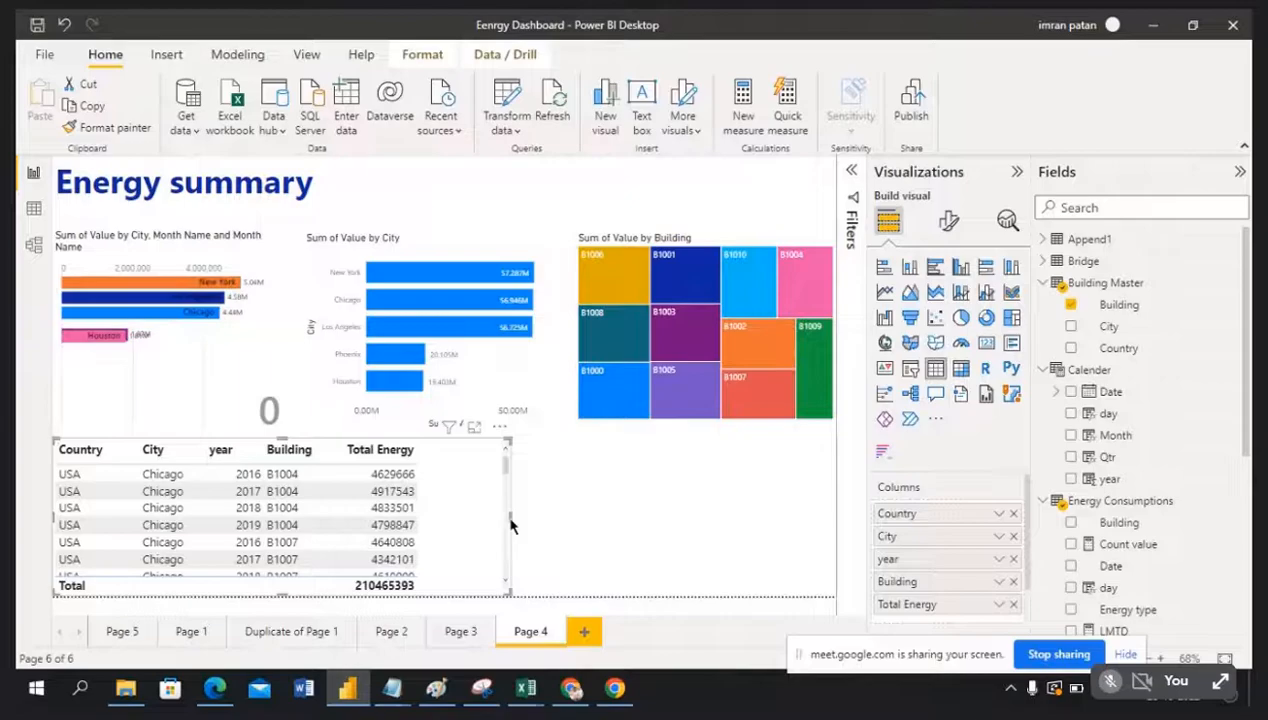
# Step: Move the Sum of Value by Building treemap to the lower right, resize it, and widen the energy table
pyautogui.moveTo(509, 518); pyautogui.dragTo(458, 518)
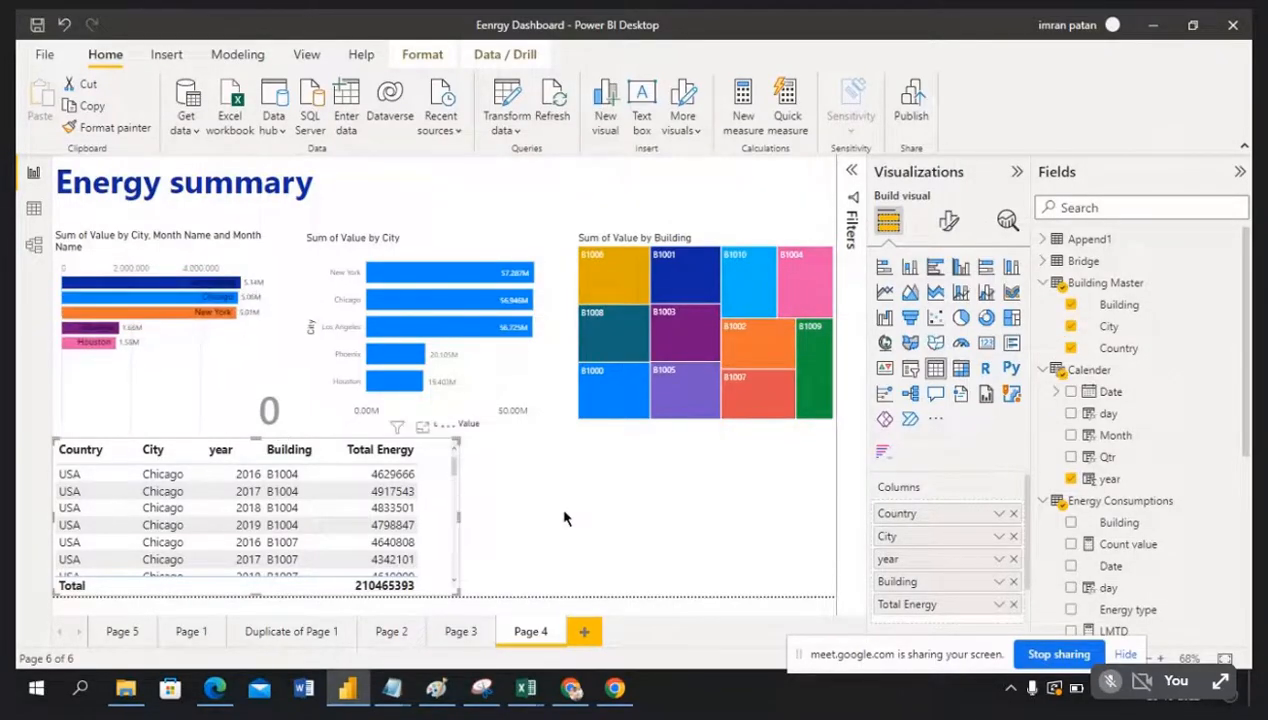
pyautogui.click(565, 518)
pyautogui.moveTo(778, 246)
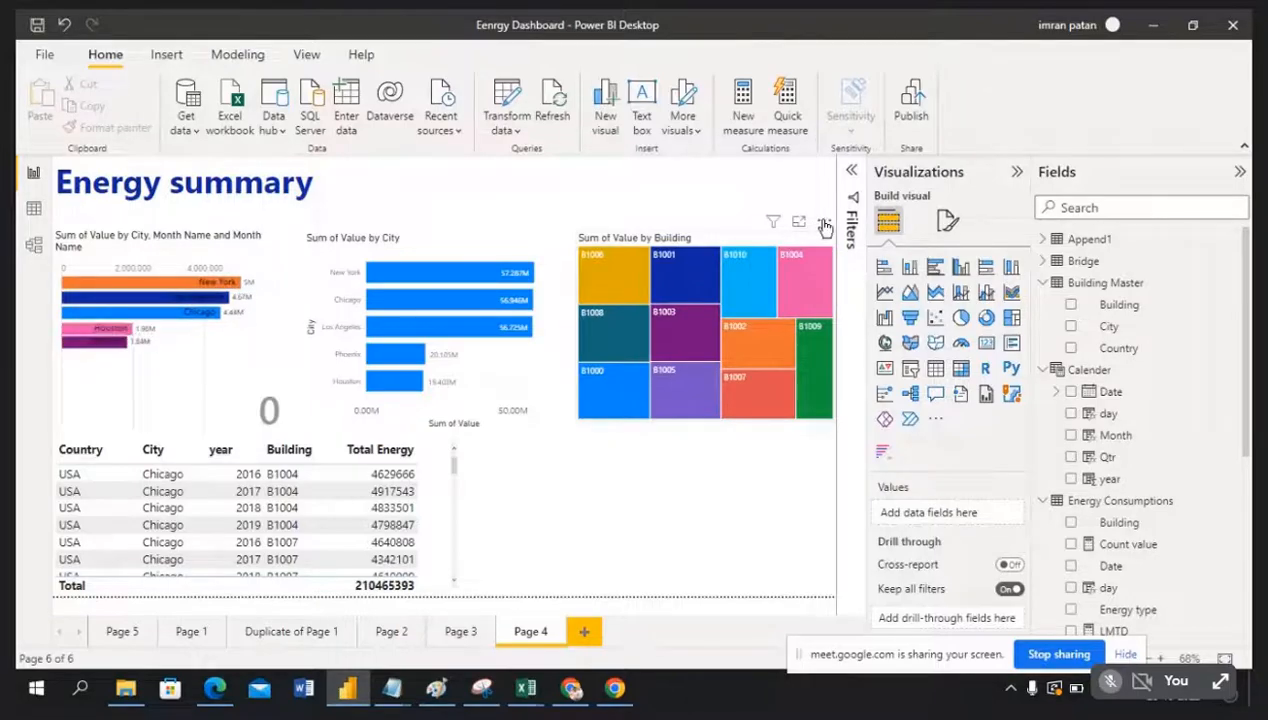
pyautogui.moveTo(824, 252); pyautogui.dragTo(749, 432)
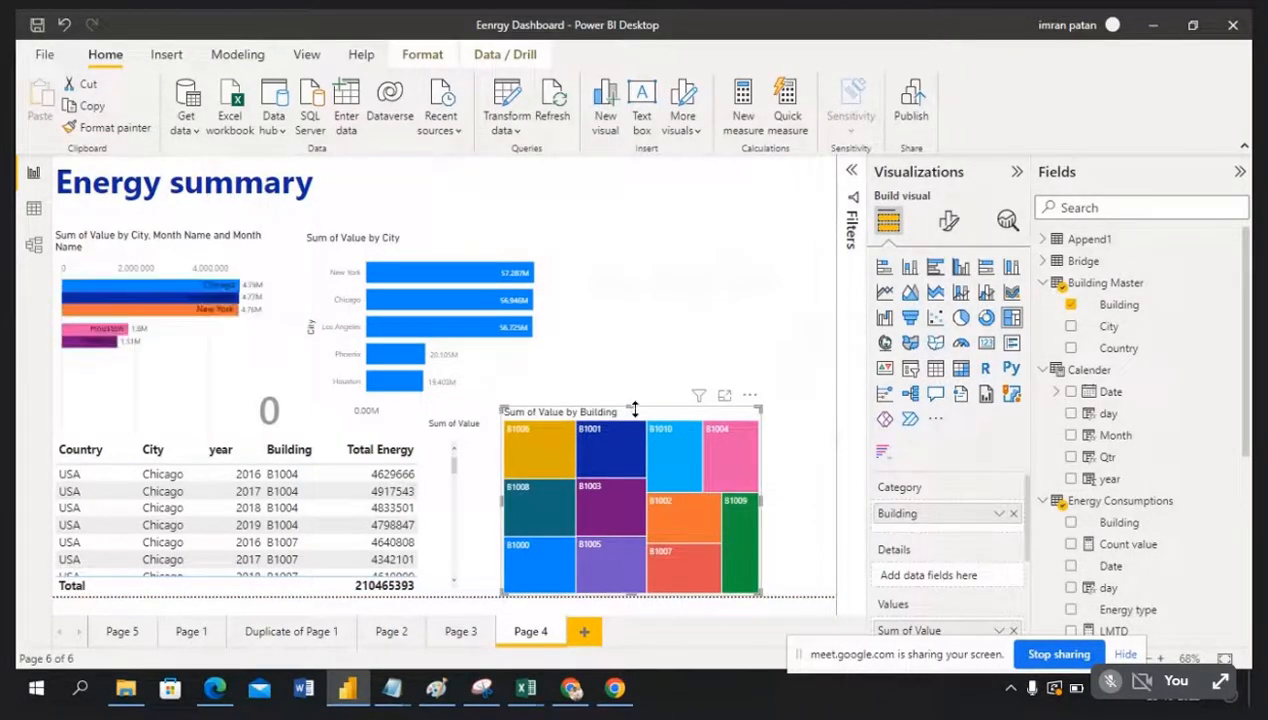
pyautogui.moveTo(631, 409); pyautogui.dragTo(631, 440)
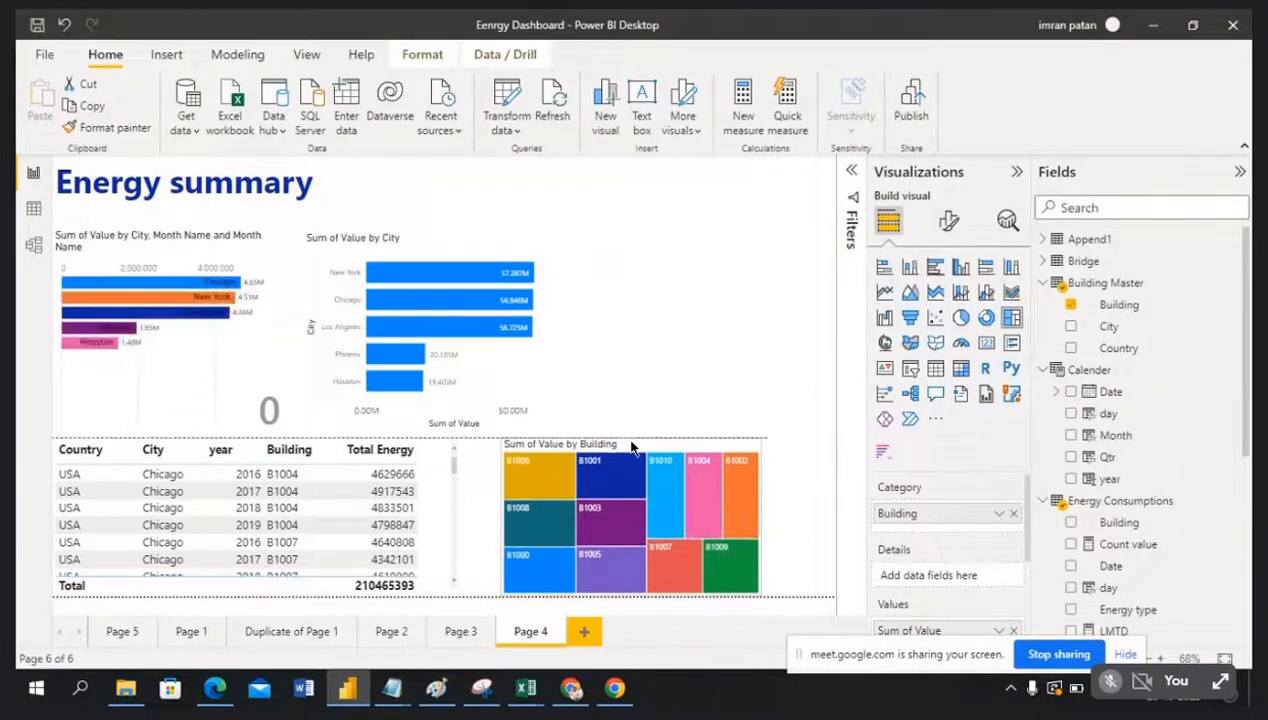
pyautogui.moveTo(503, 518); pyautogui.dragTo(483, 527)
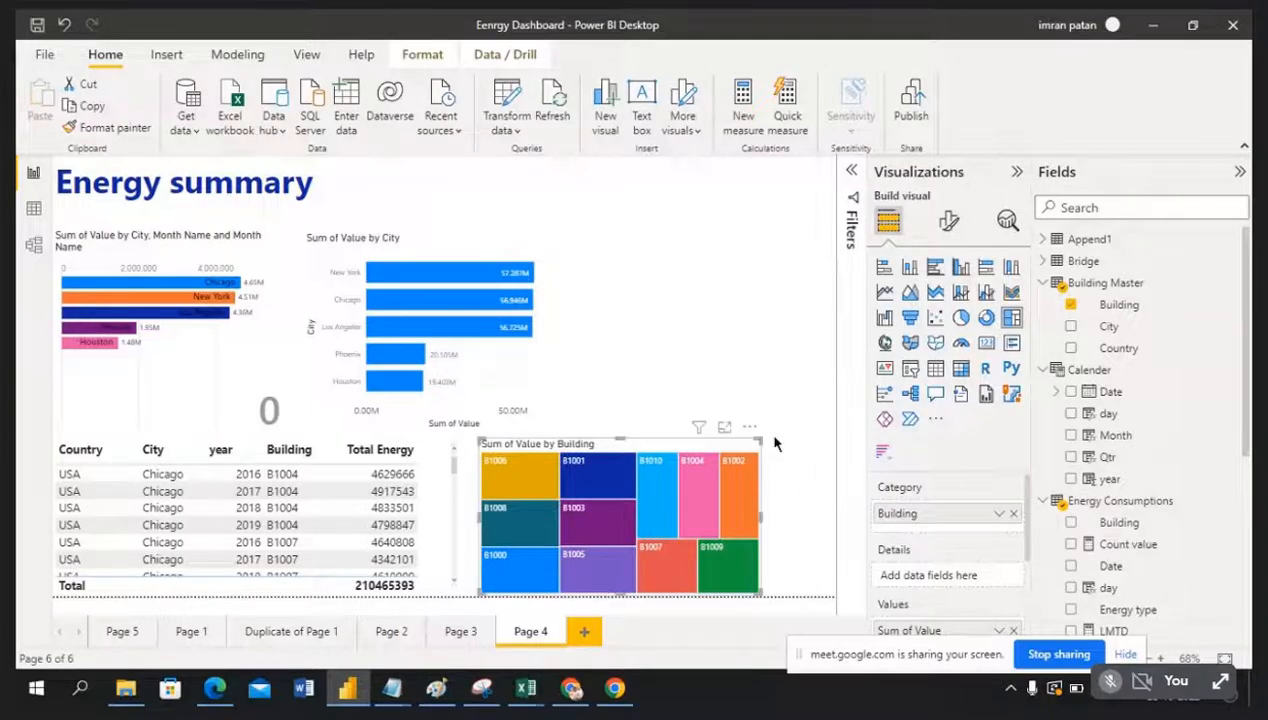
pyautogui.moveTo(750, 431); pyautogui.dragTo(822, 432)
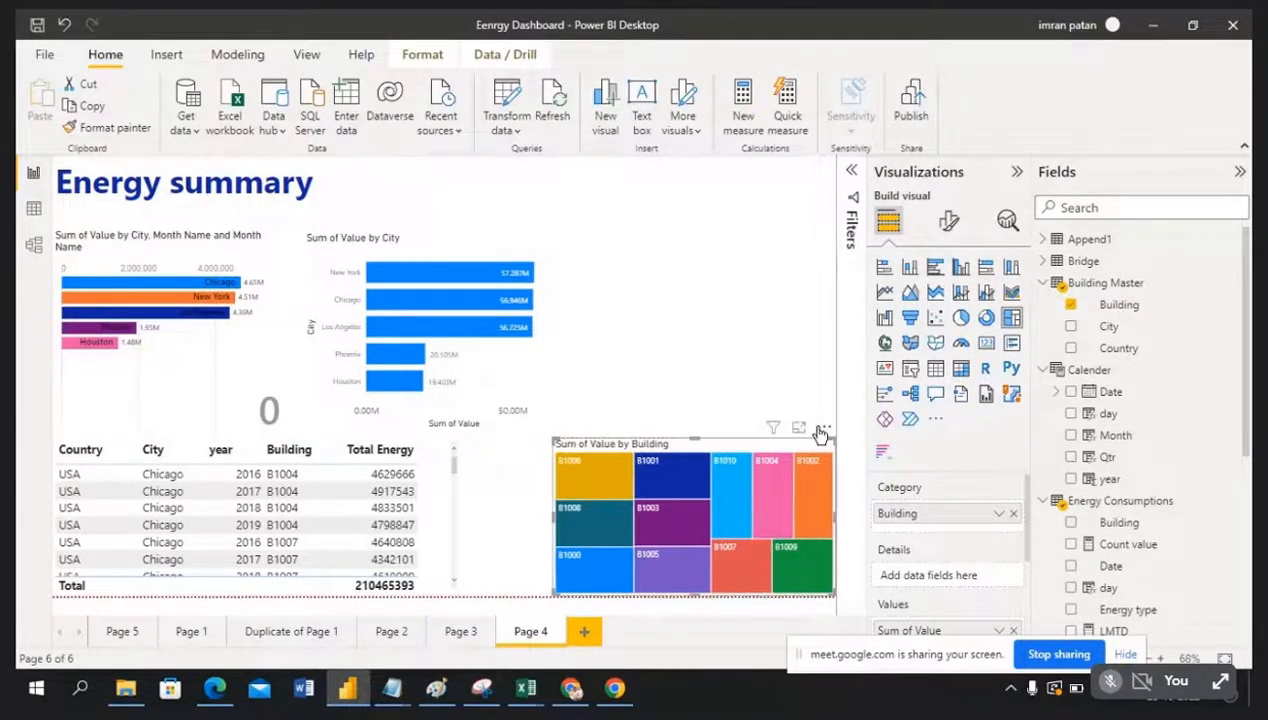
pyautogui.click(459, 508)
pyautogui.moveTo(474, 525); pyautogui.dragTo(537, 520)
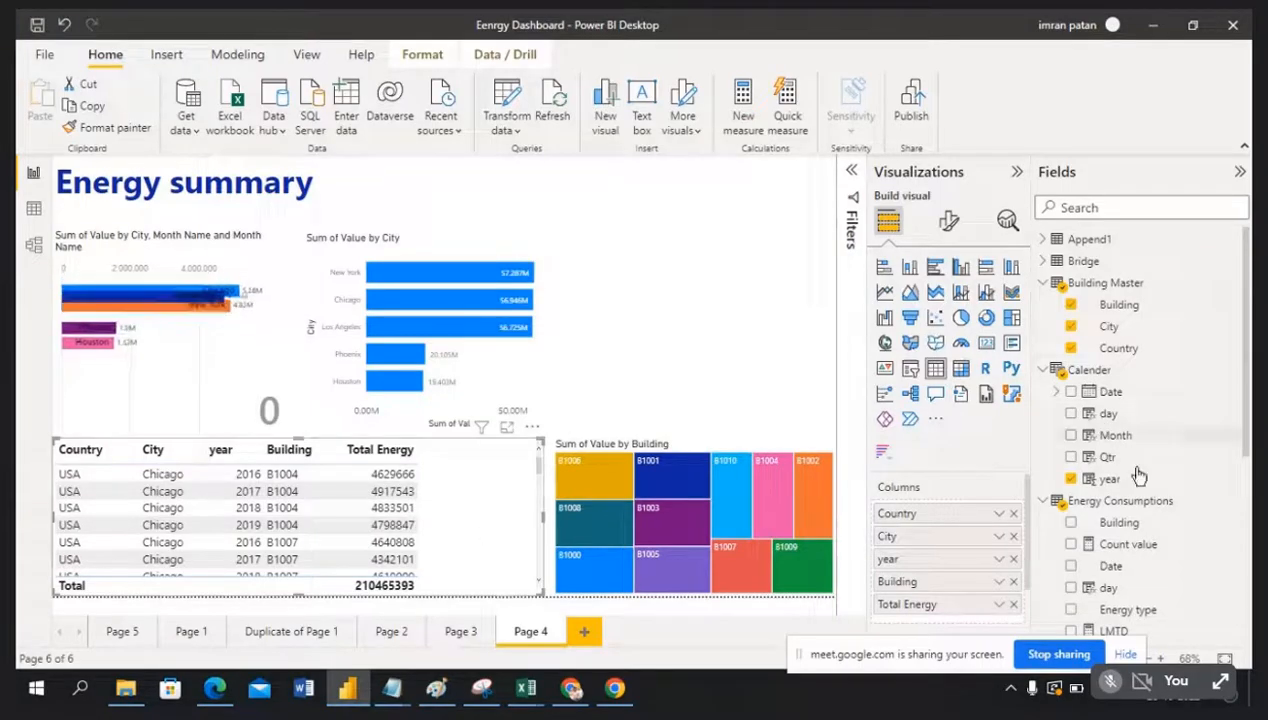
pyautogui.scroll(-3, 1163, 539)
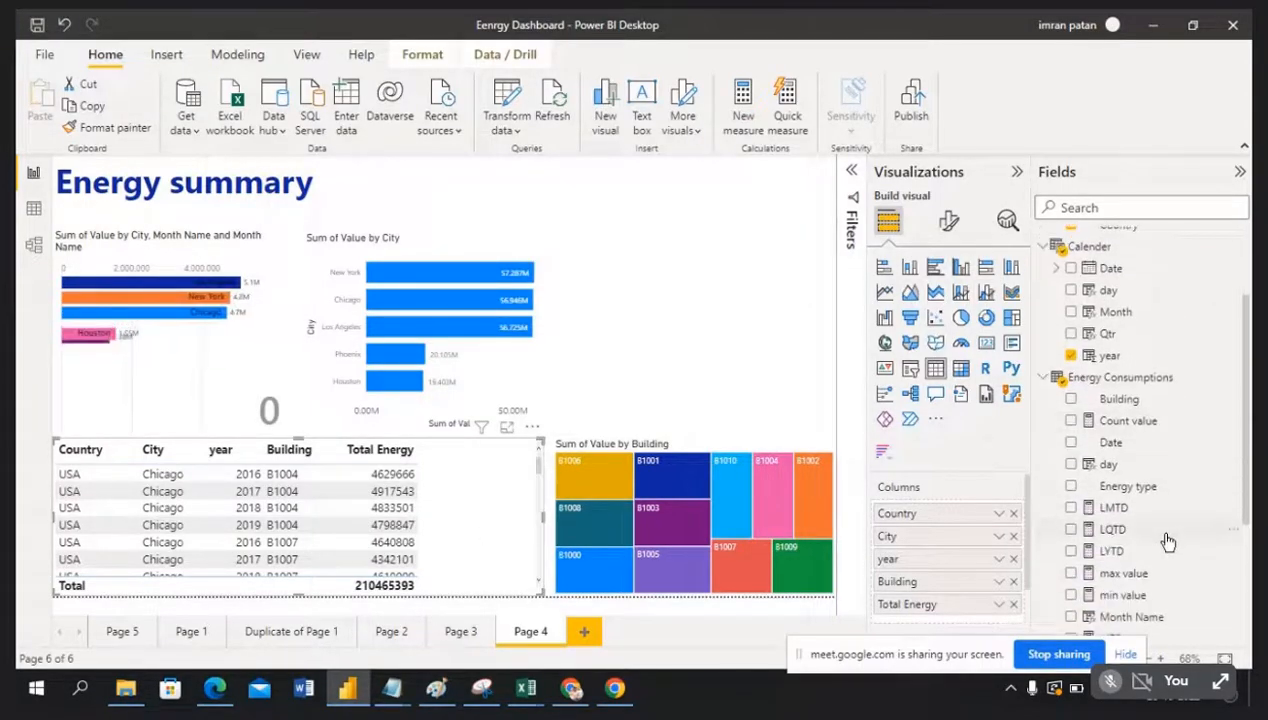
pyautogui.scroll(-5, 1168, 541)
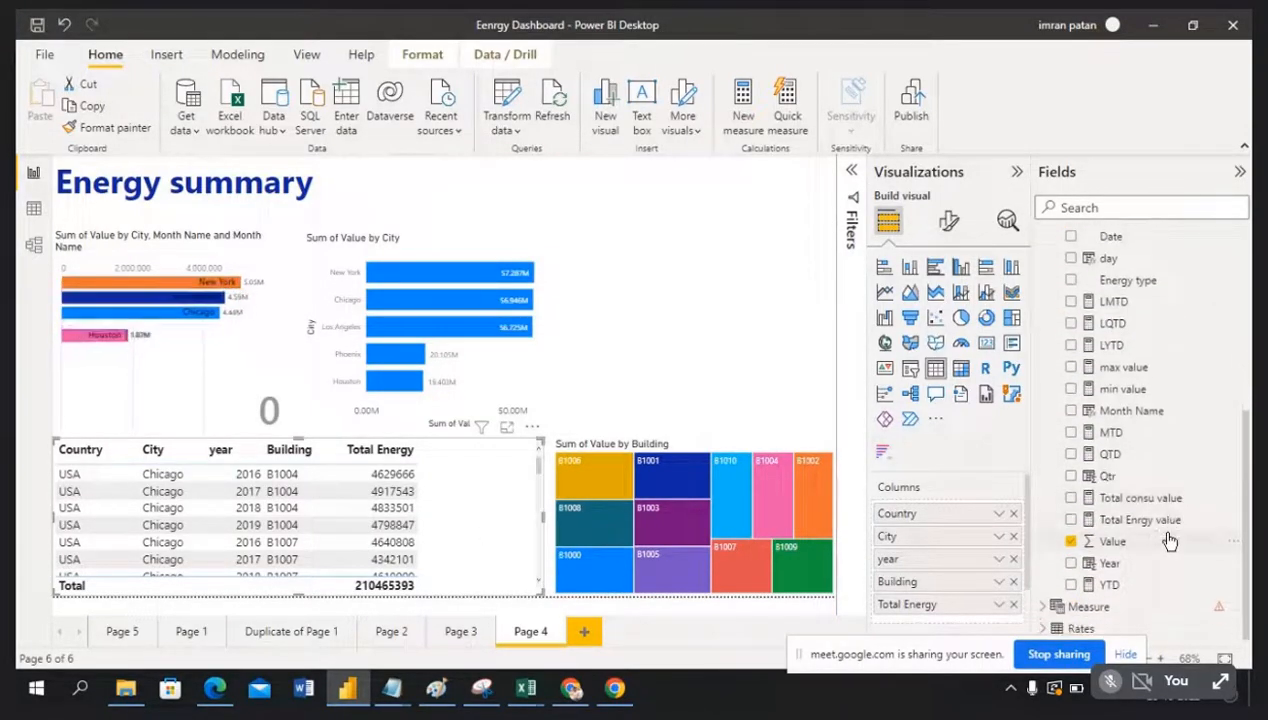
pyautogui.scroll(8, 1170, 541)
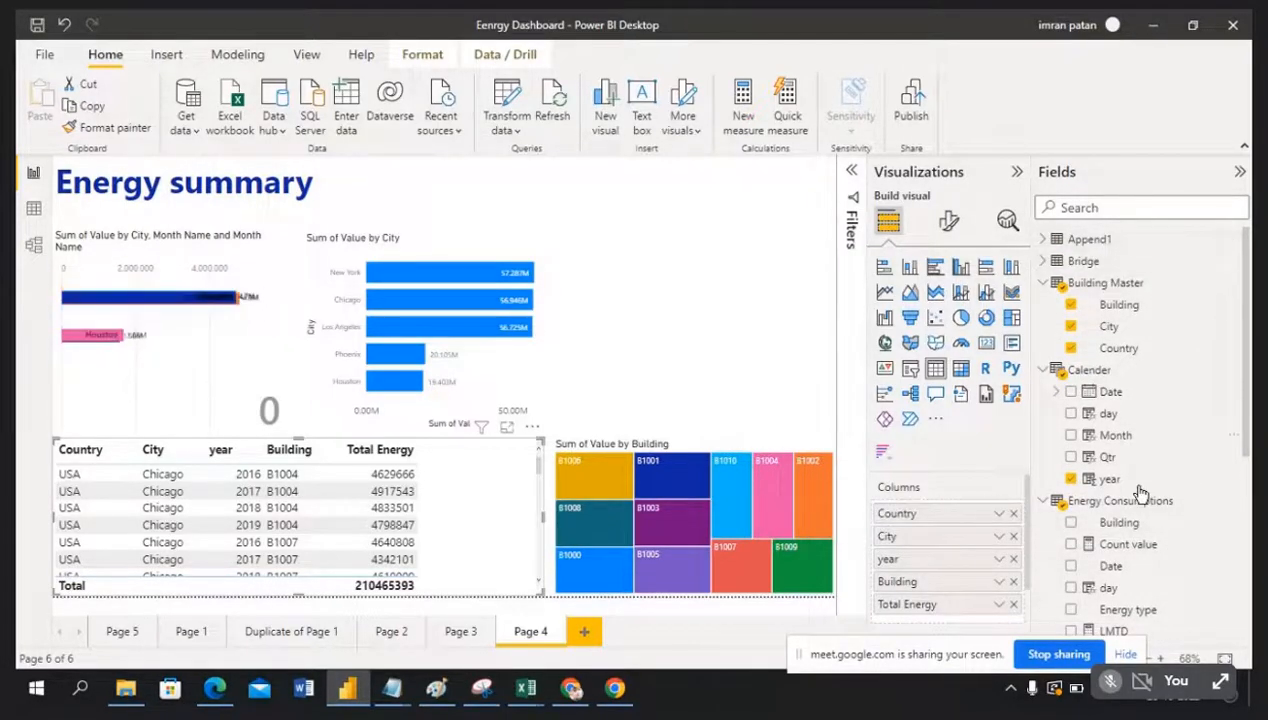
pyautogui.scroll(-8, 1150, 520)
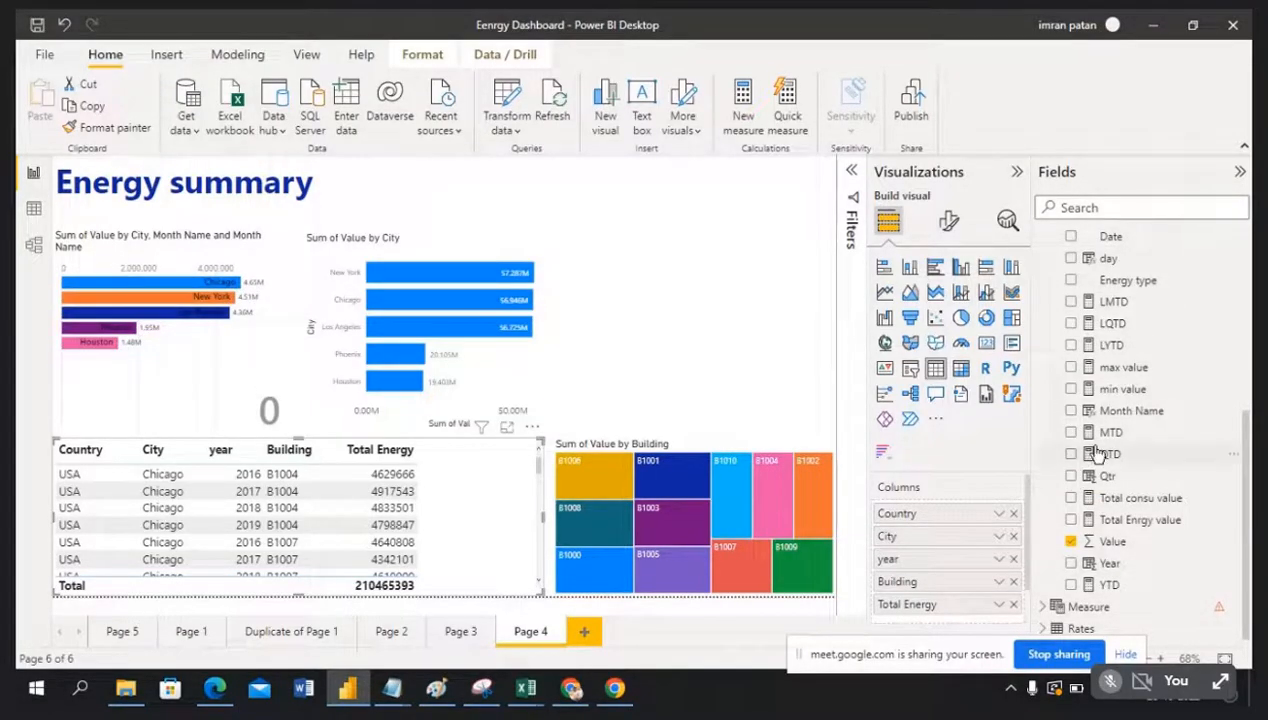
pyautogui.scroll(1, 1100, 450)
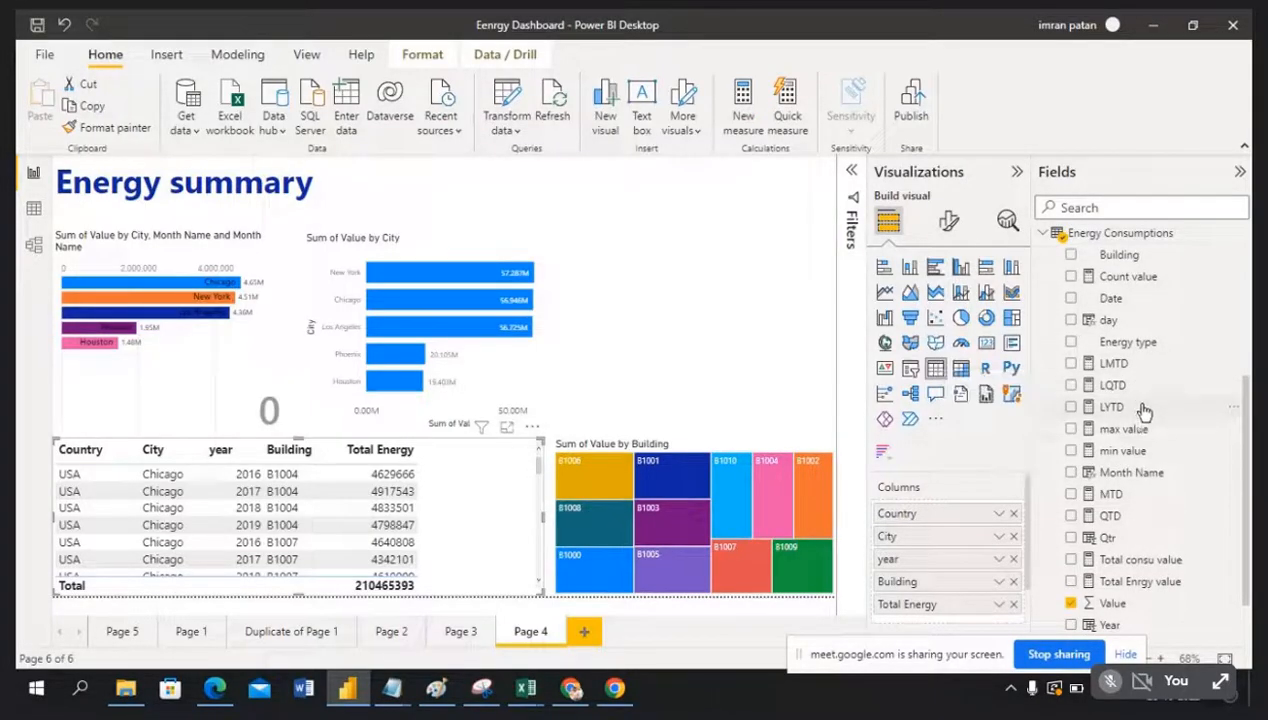
pyautogui.scroll(1, 1142, 376)
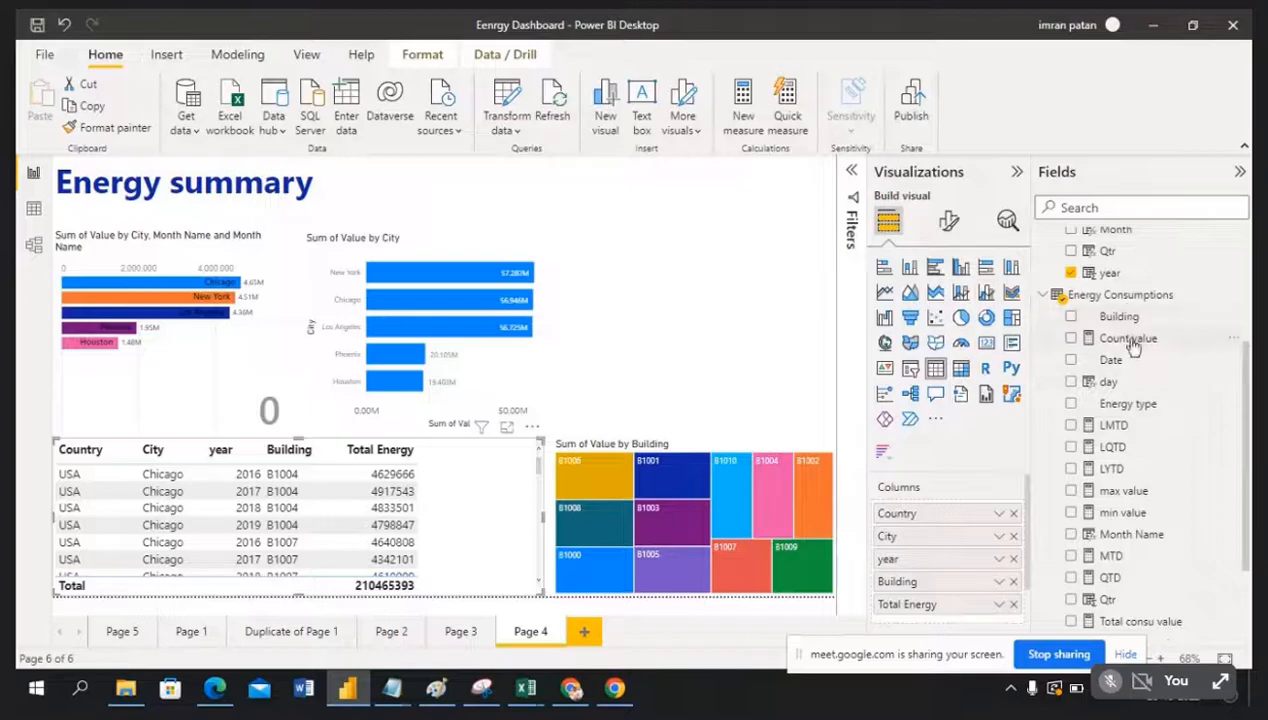
pyautogui.scroll(-1, 1130, 400)
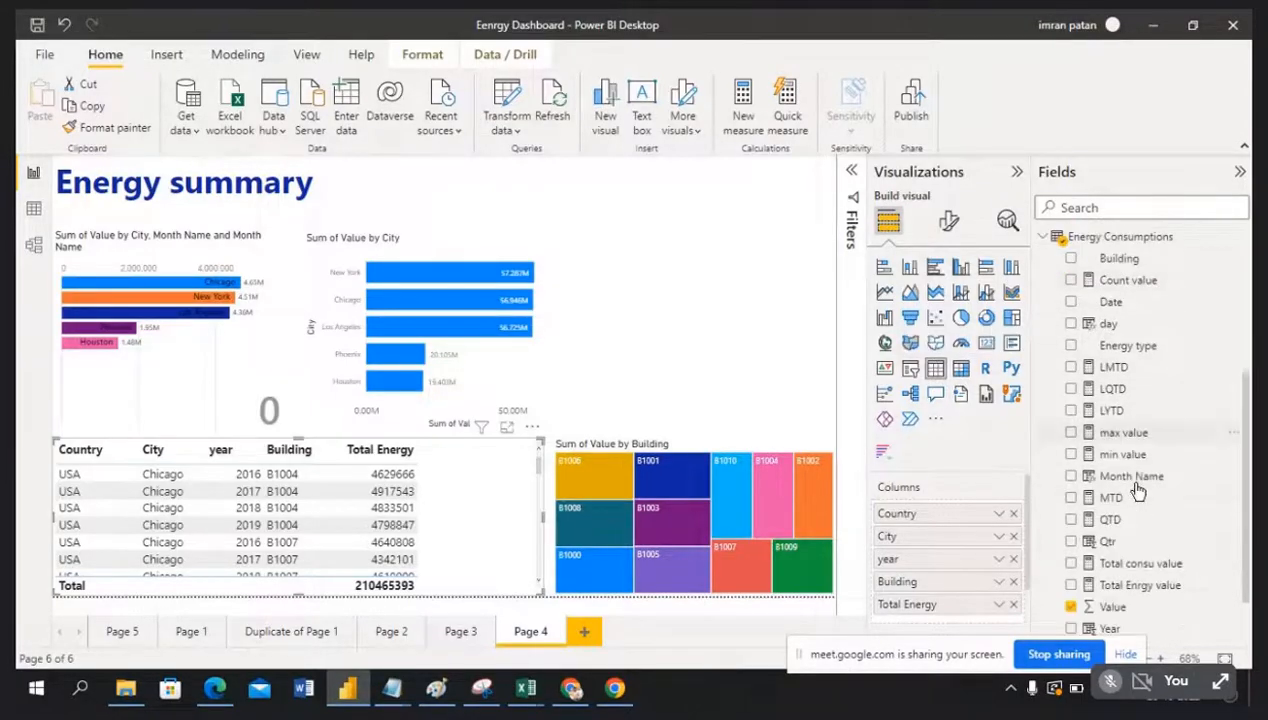
pyautogui.scroll(-1, 1145, 520)
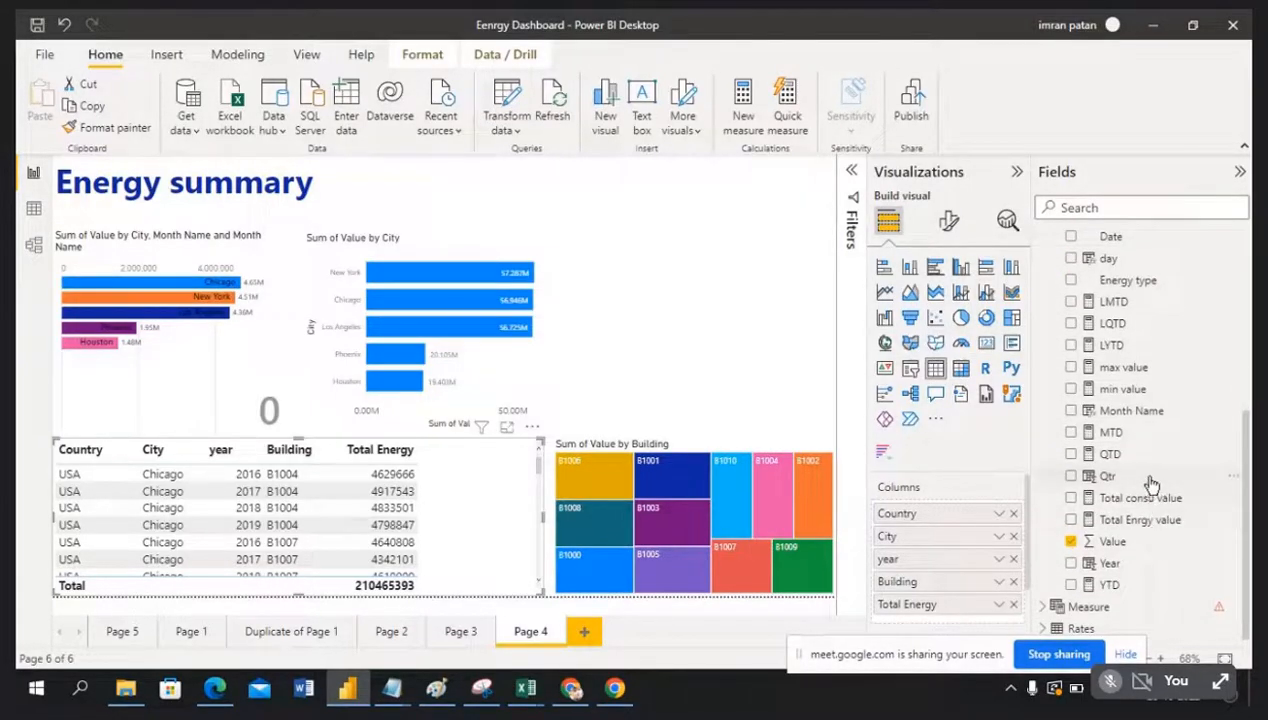
pyautogui.scroll(5, 1152, 483)
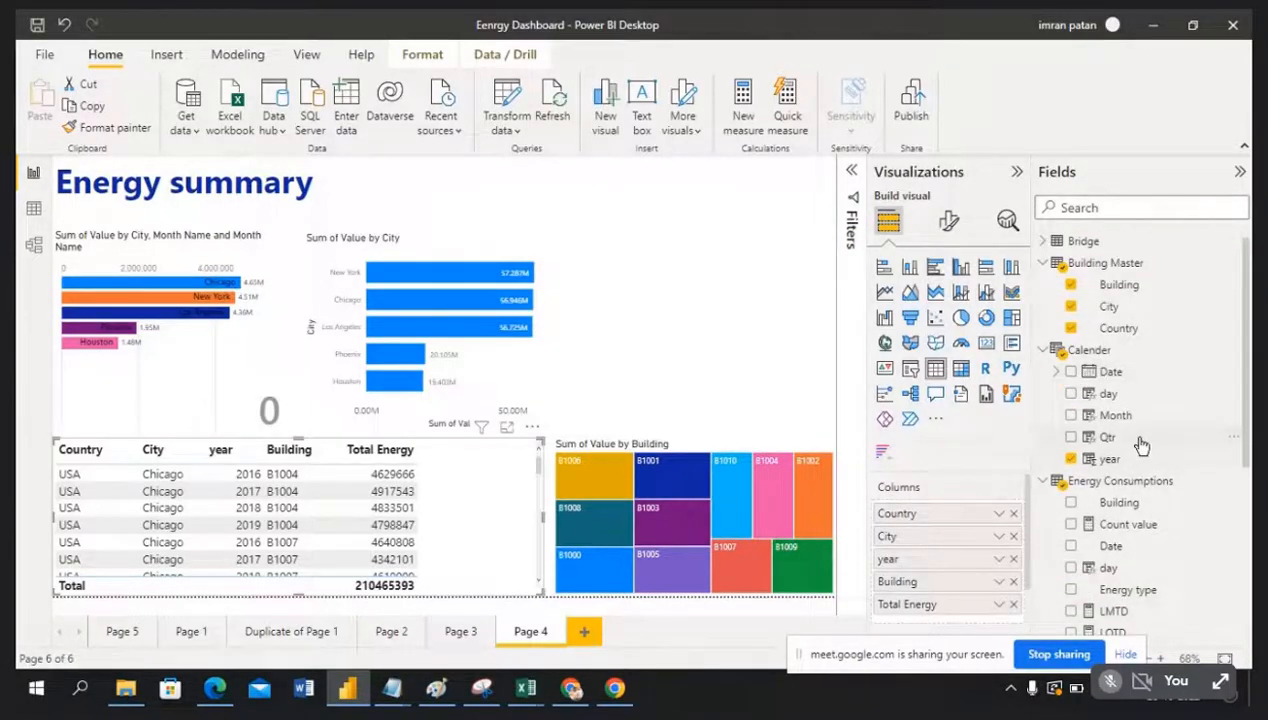
# Step: Add Qtr and Month to the table, sort by year, and place Qtr before Building and Month before Total Energy
pyautogui.moveTo(1141, 445); pyautogui.dragTo(505, 500)
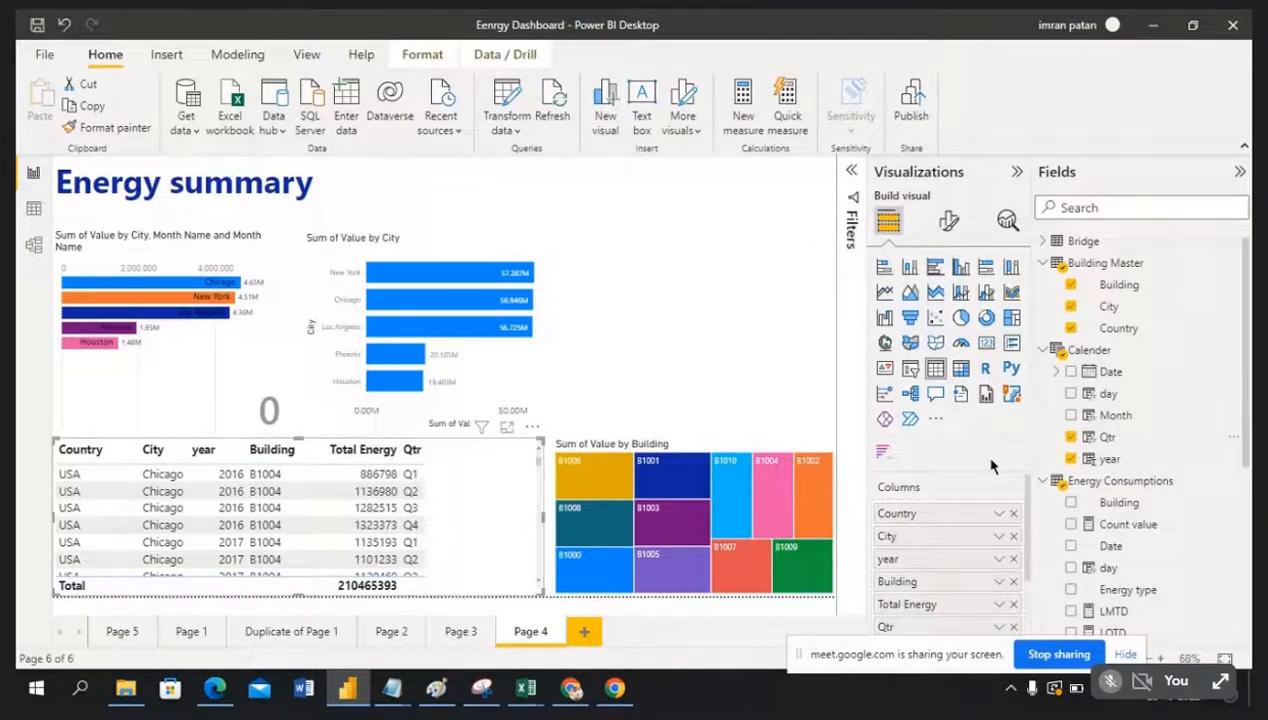
pyautogui.moveTo(1140, 416); pyautogui.dragTo(515, 505)
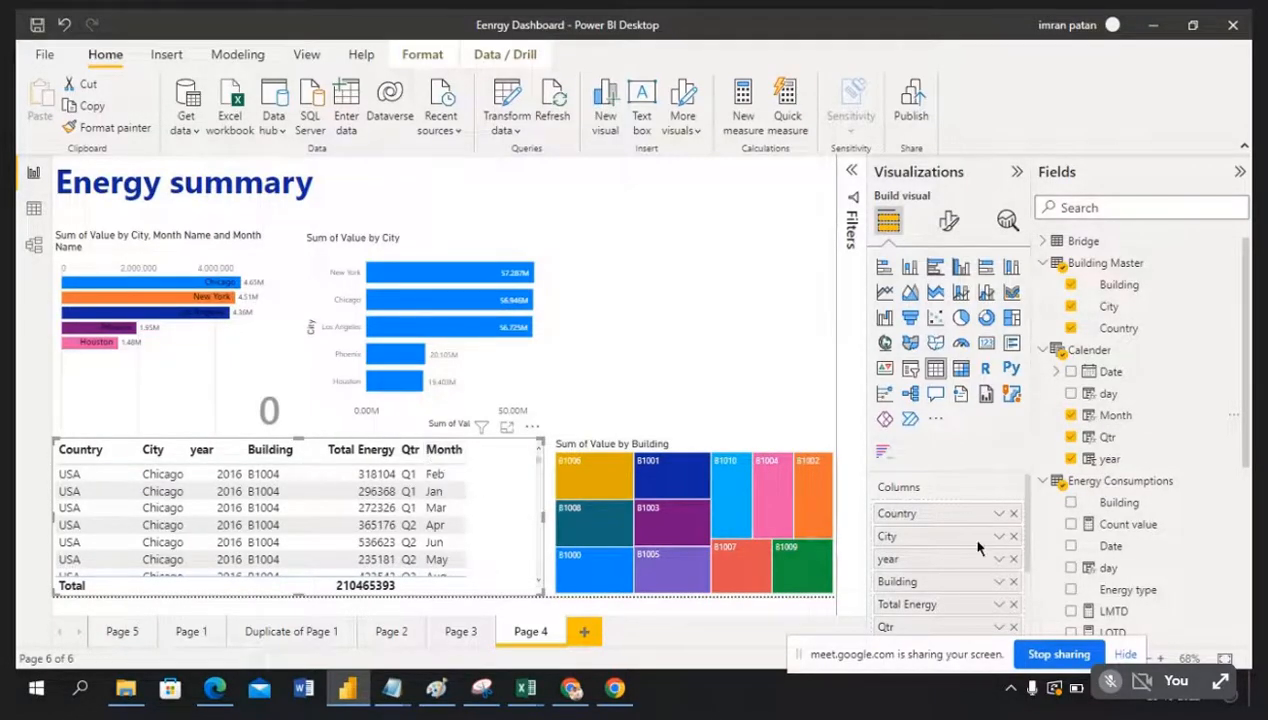
pyautogui.click(226, 458)
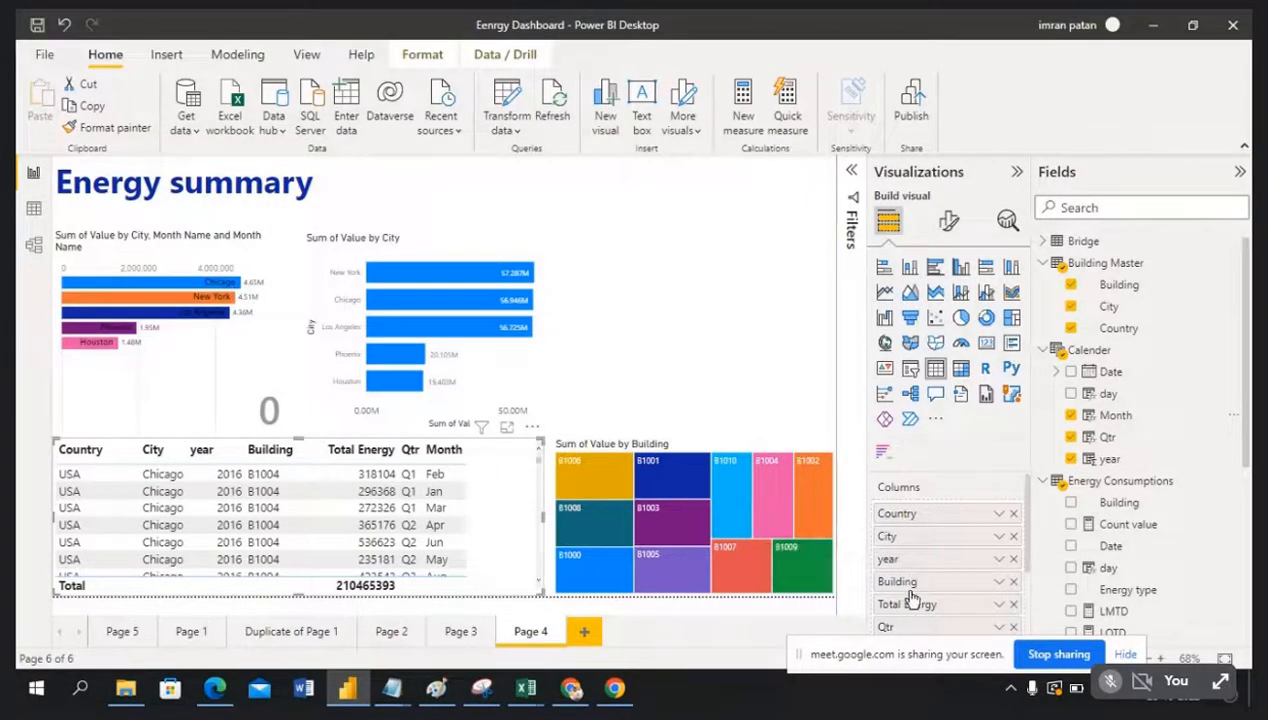
pyautogui.scroll(-1, 918, 605)
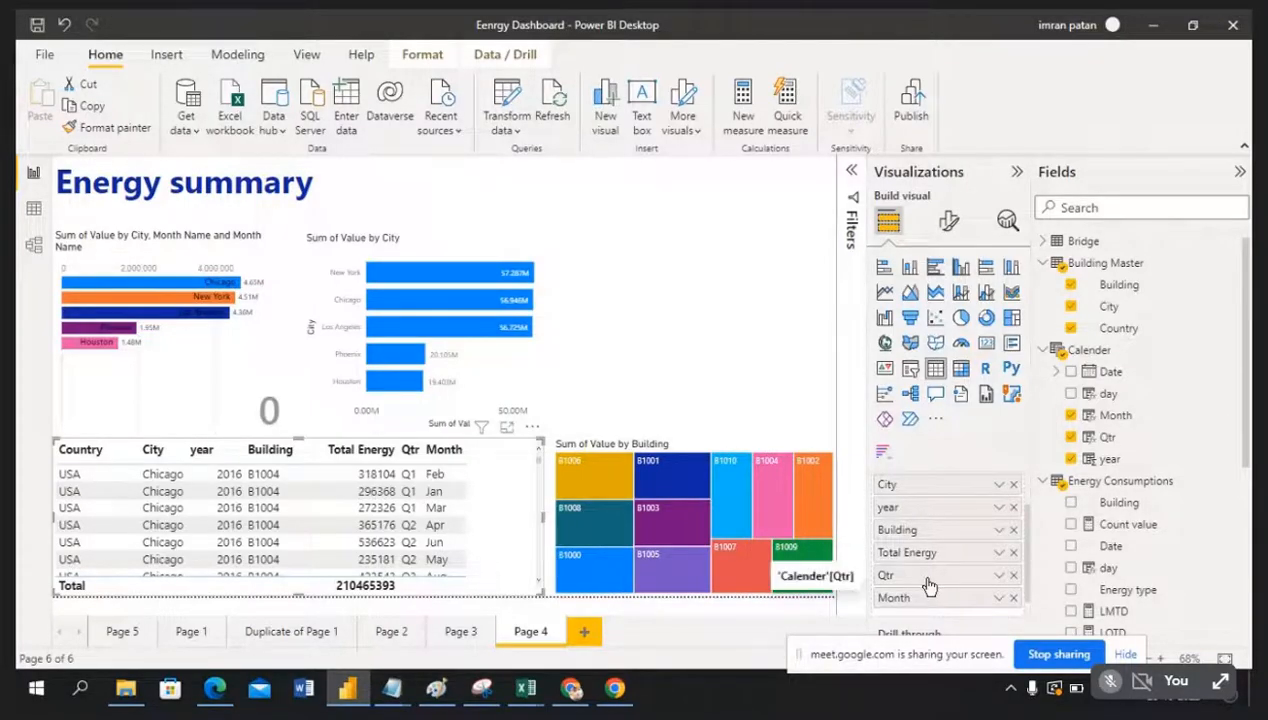
pyautogui.moveTo(918, 575); pyautogui.dragTo(922, 533)
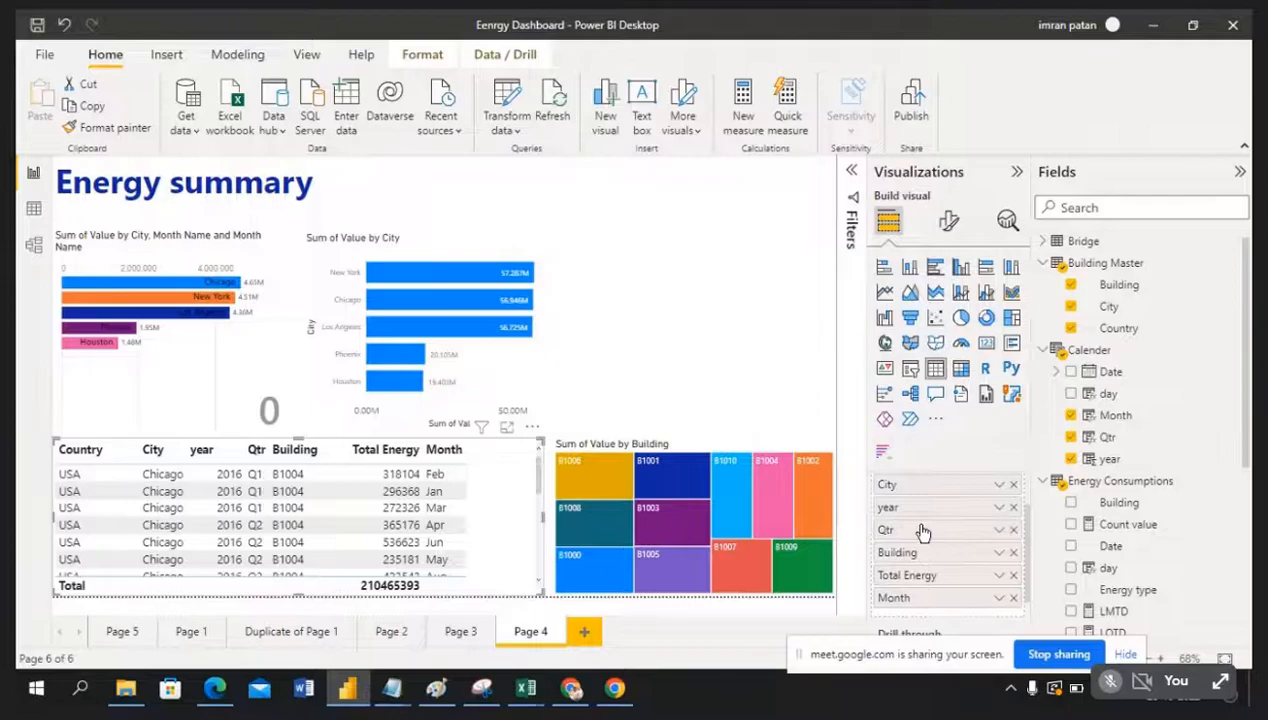
pyautogui.moveTo(937, 603); pyautogui.dragTo(933, 560)
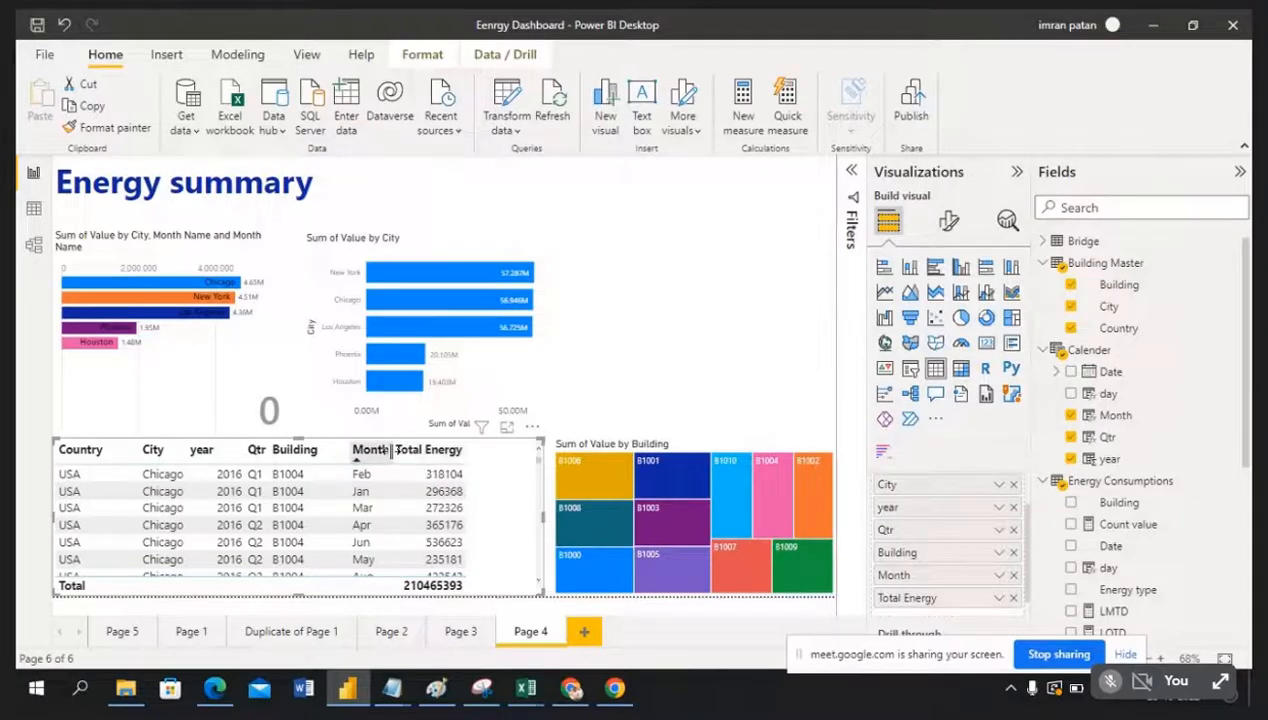
# Step: Resize the Month, Building, Qtr and year columns for readability
pyautogui.moveTo(392, 449); pyautogui.dragTo(457, 449)
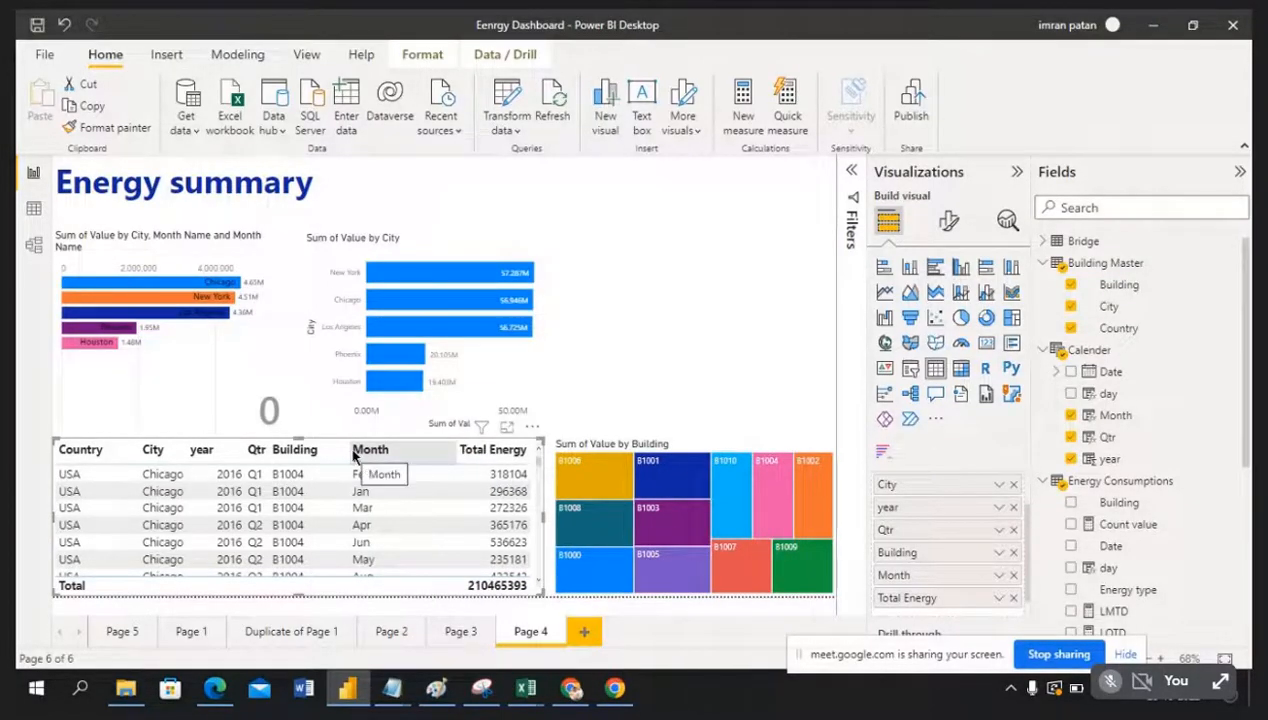
pyautogui.moveTo(380, 458); pyautogui.dragTo(348, 457)
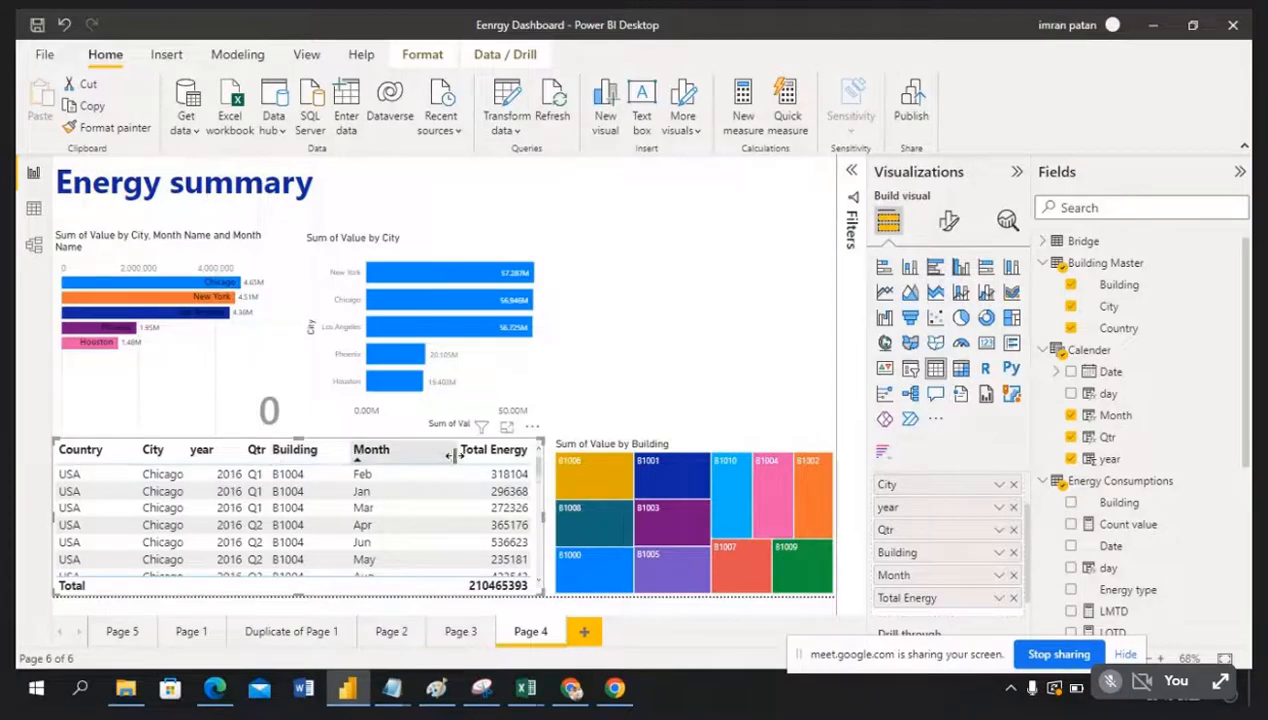
pyautogui.moveTo(452, 453); pyautogui.dragTo(408, 452)
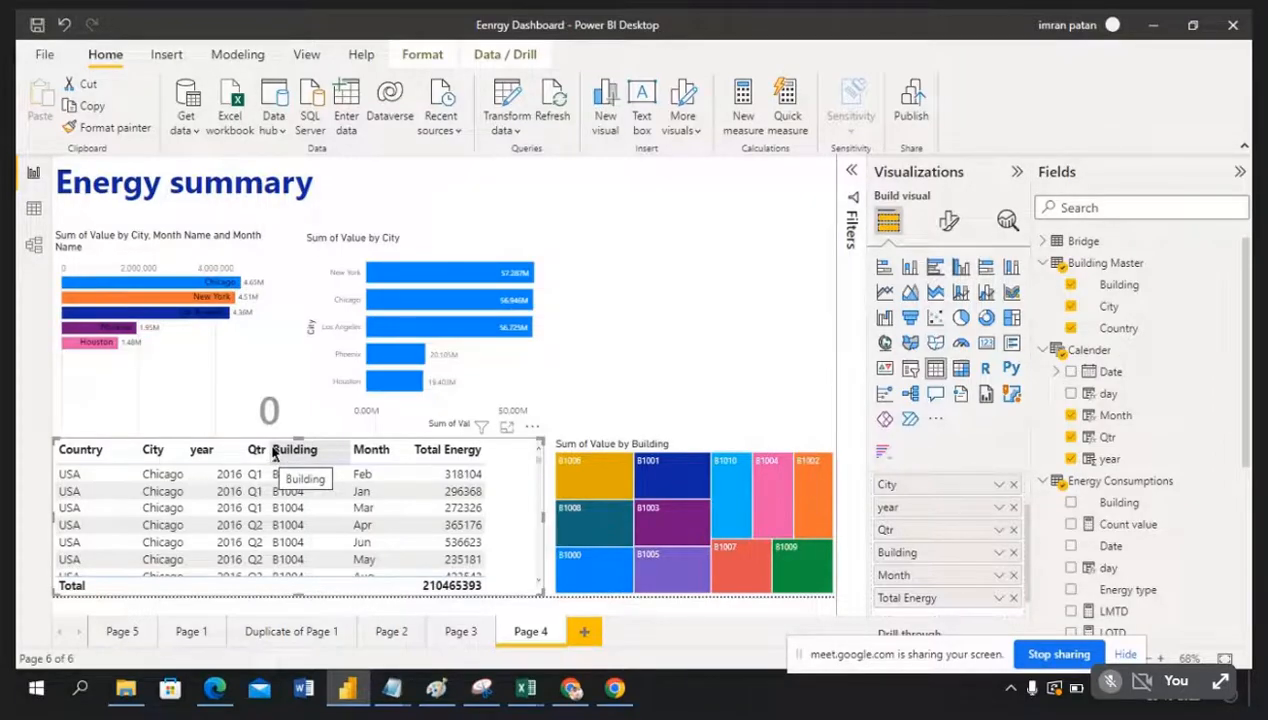
pyautogui.moveTo(268, 452); pyautogui.dragTo(308, 452)
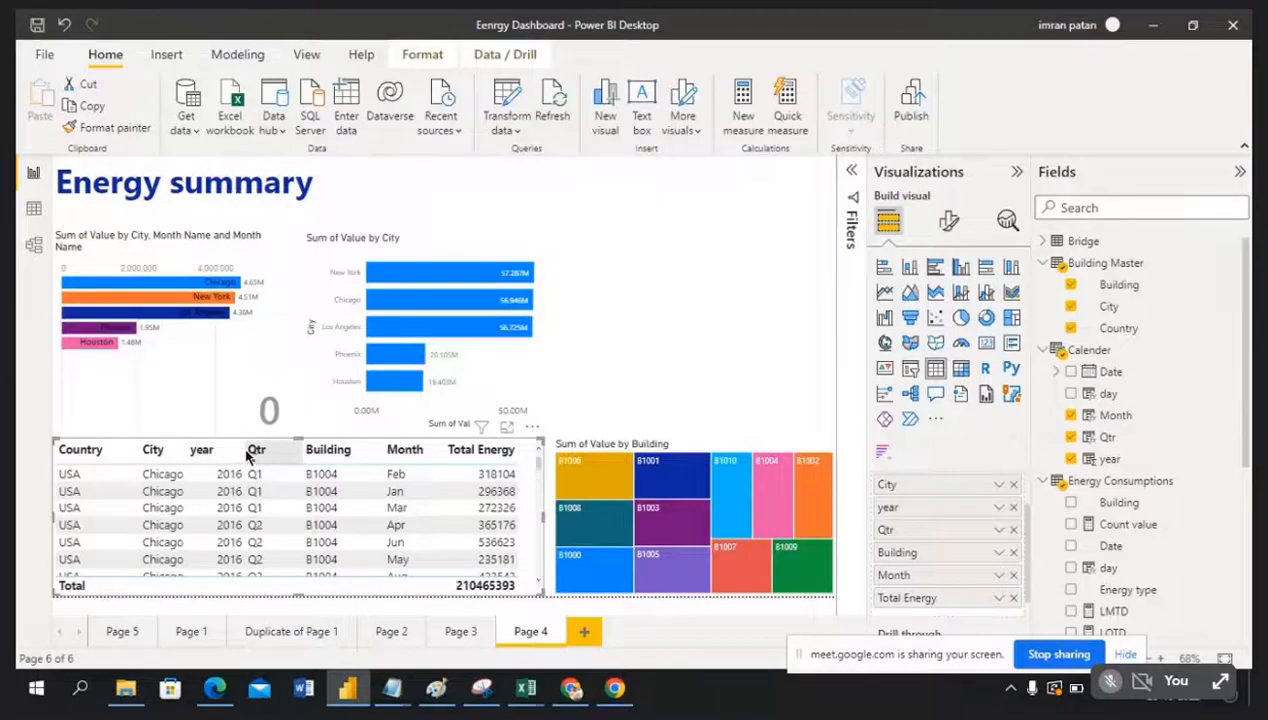
pyautogui.moveTo(240, 450); pyautogui.dragTo(254, 450)
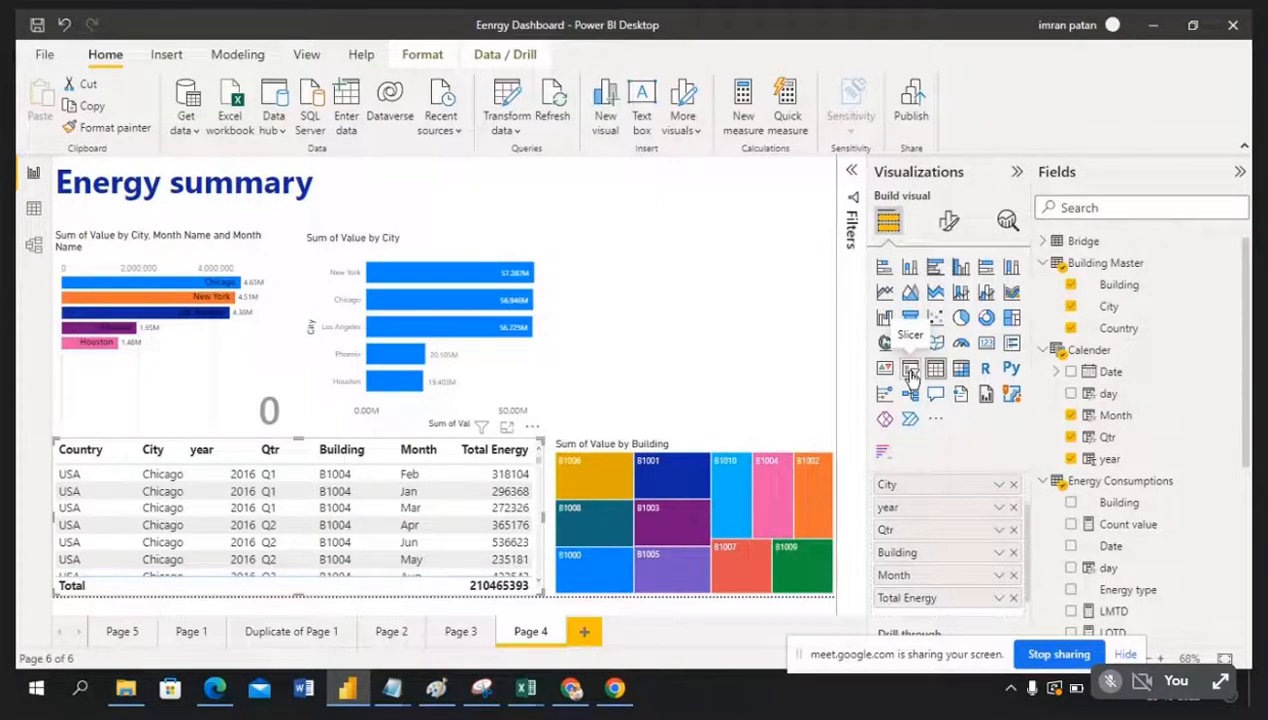
pyautogui.click(678, 289)
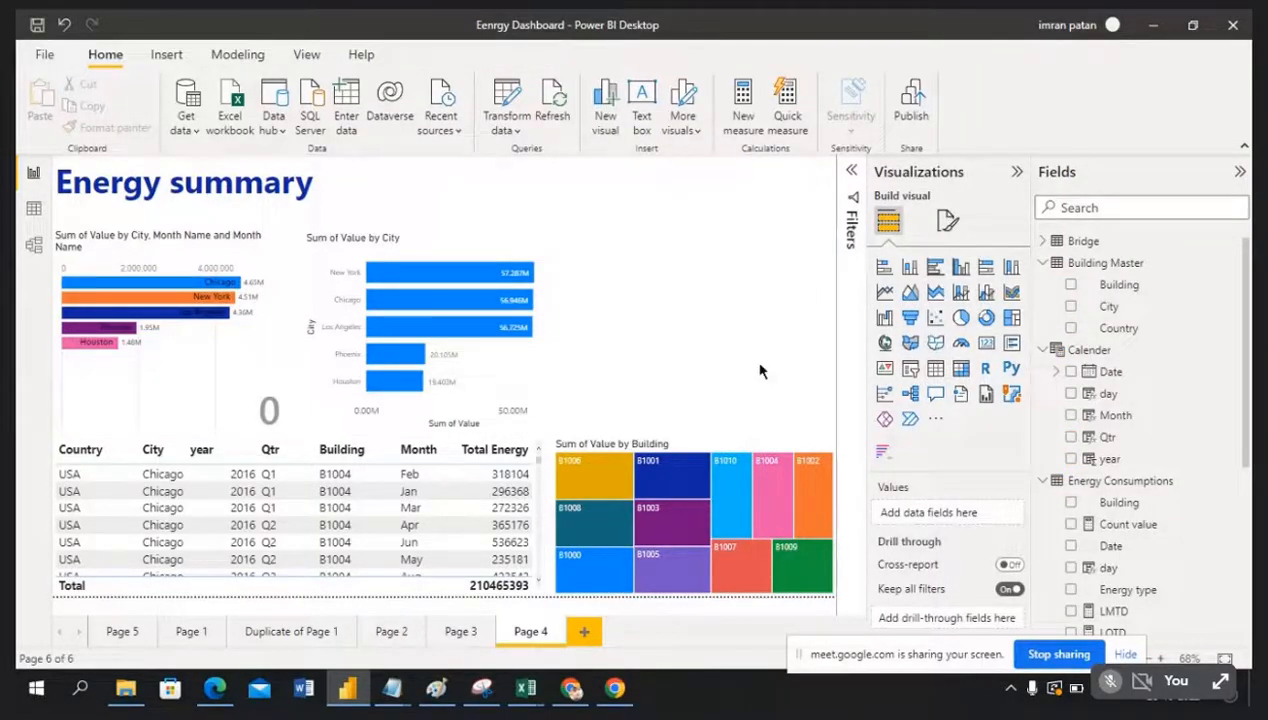
# Step: Add a slicer on Calender year, set it to List, and enlarge it to show all four years
pyautogui.click(911, 373)
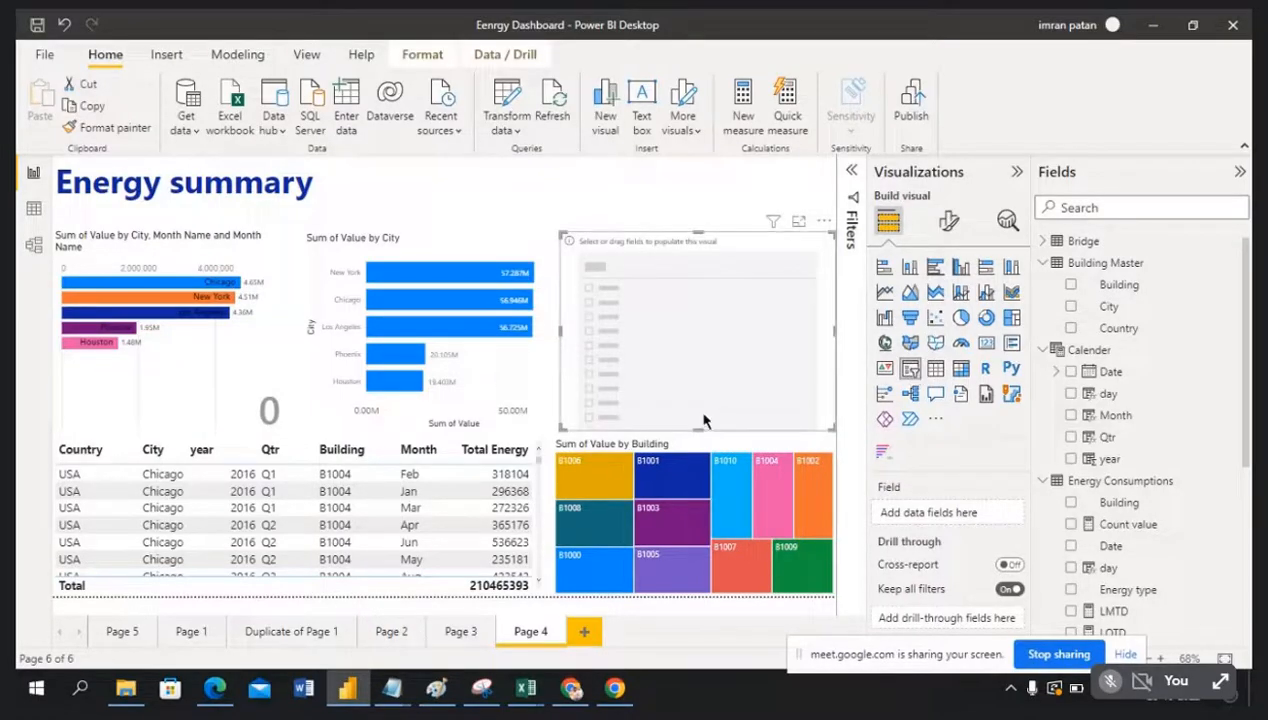
pyautogui.moveTo(700, 393); pyautogui.dragTo(687, 290)
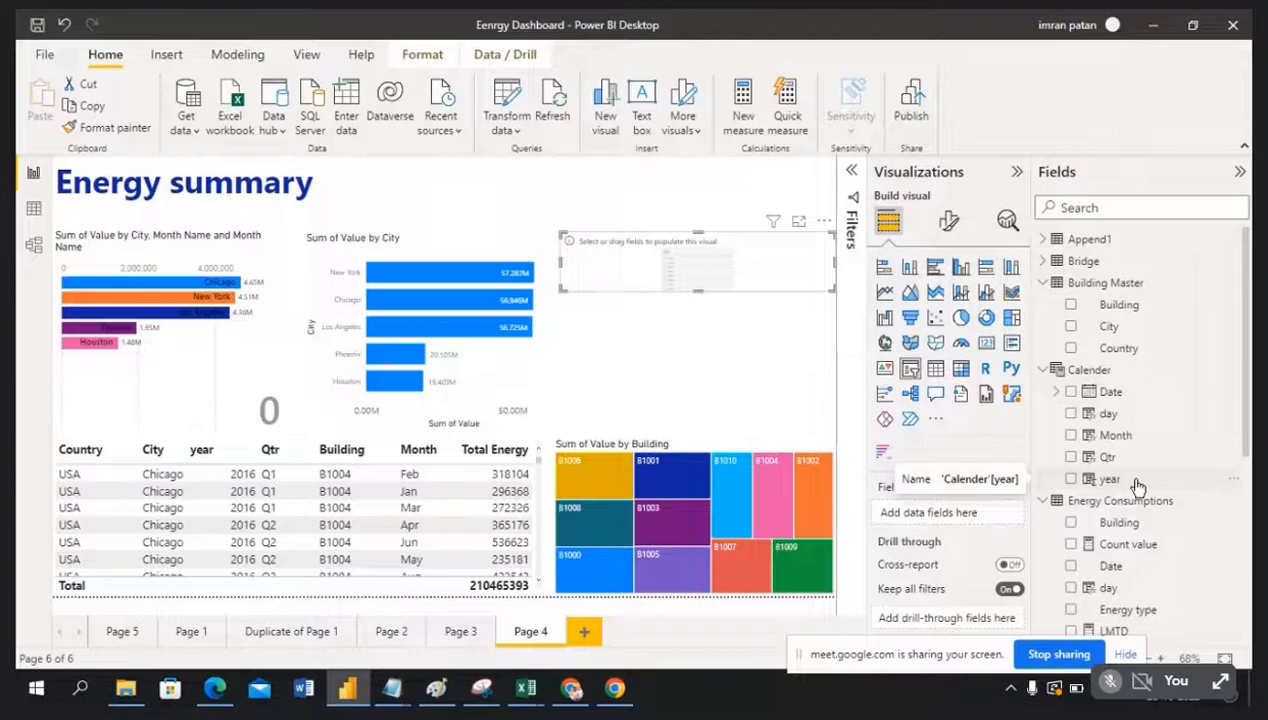
pyautogui.moveTo(1137, 486); pyautogui.dragTo(975, 514)
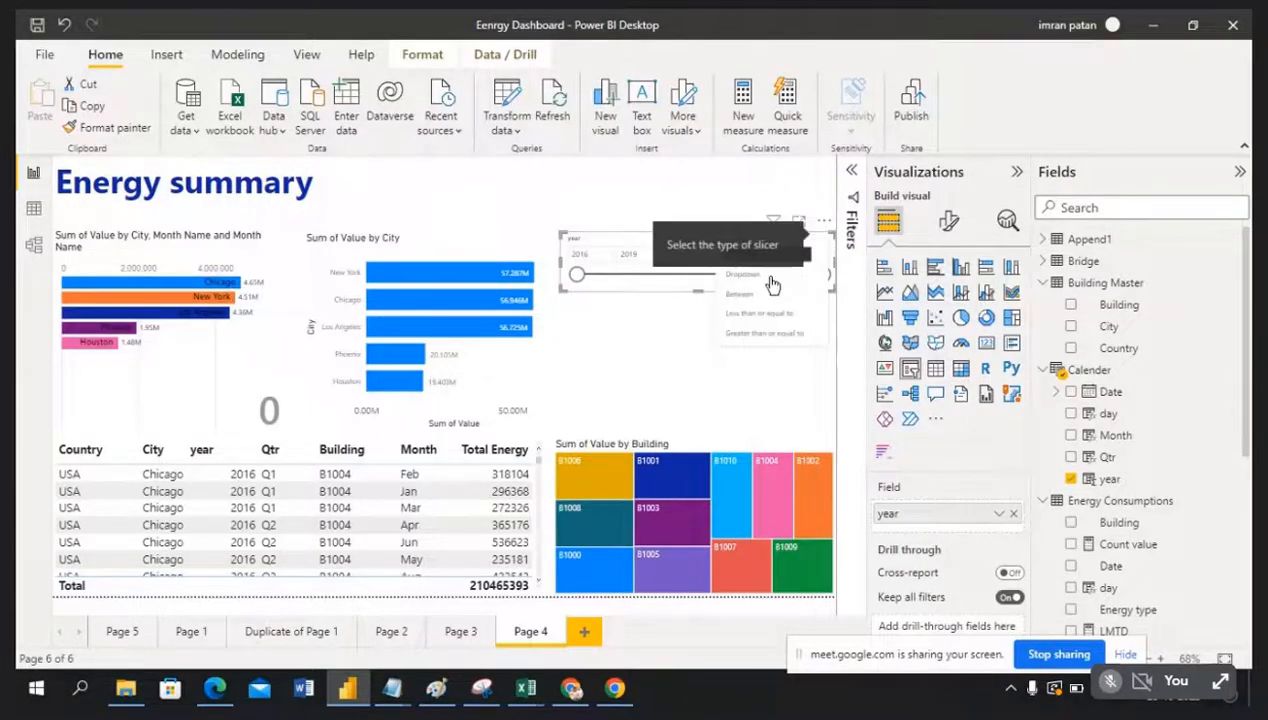
pyautogui.click(826, 244)
pyautogui.click(763, 261)
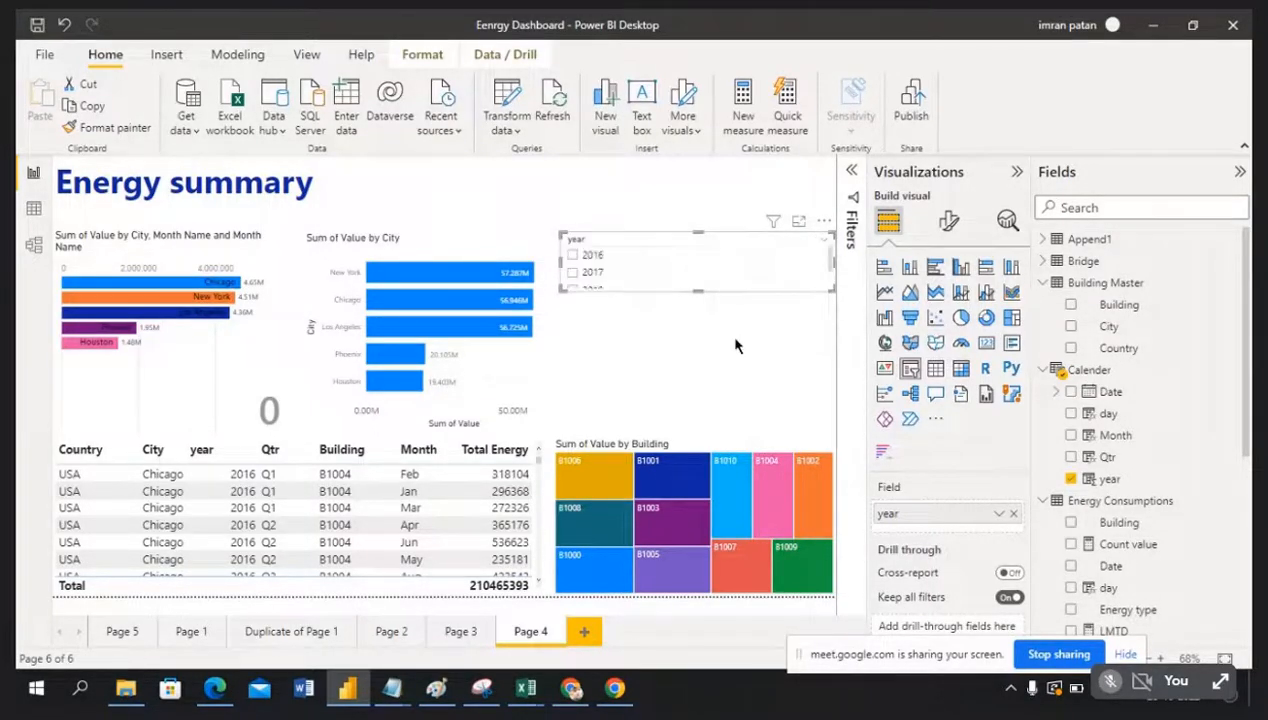
pyautogui.moveTo(697, 289); pyautogui.dragTo(699, 341)
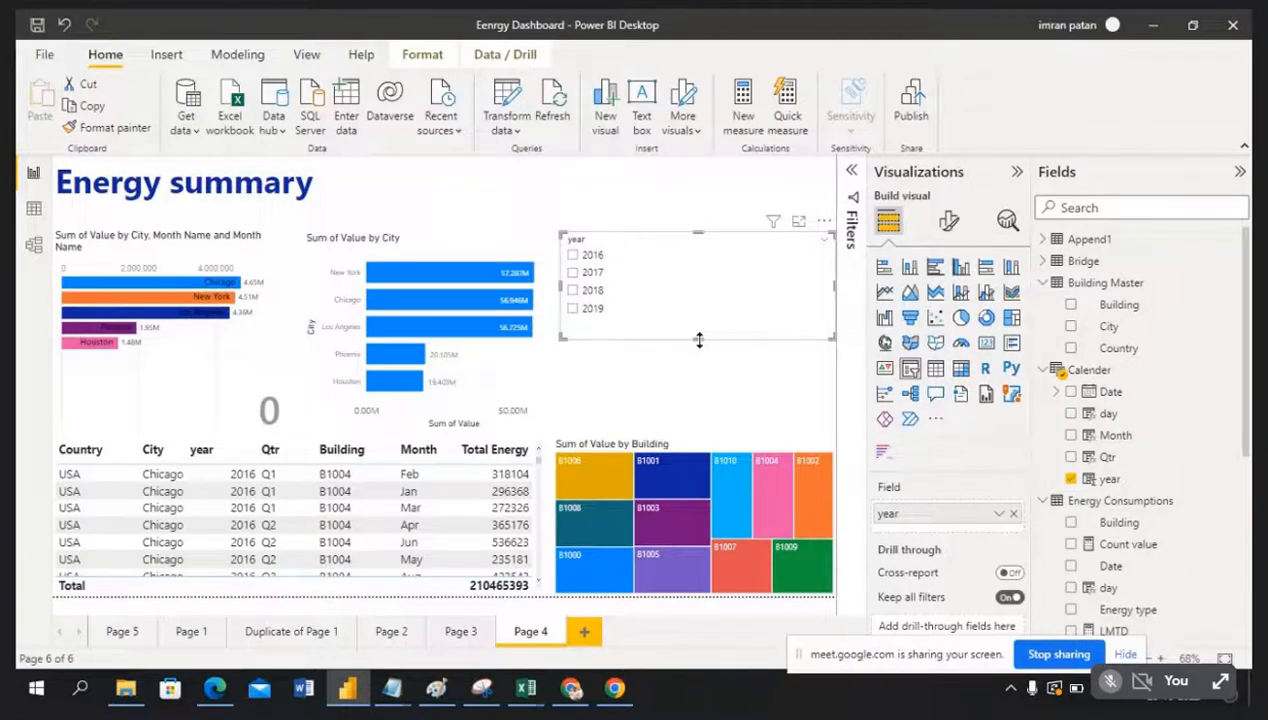
# Step: Test the slicer by filtering to 2018, clear it, then make the slicer narrower and shorter
pyautogui.click(592, 290)
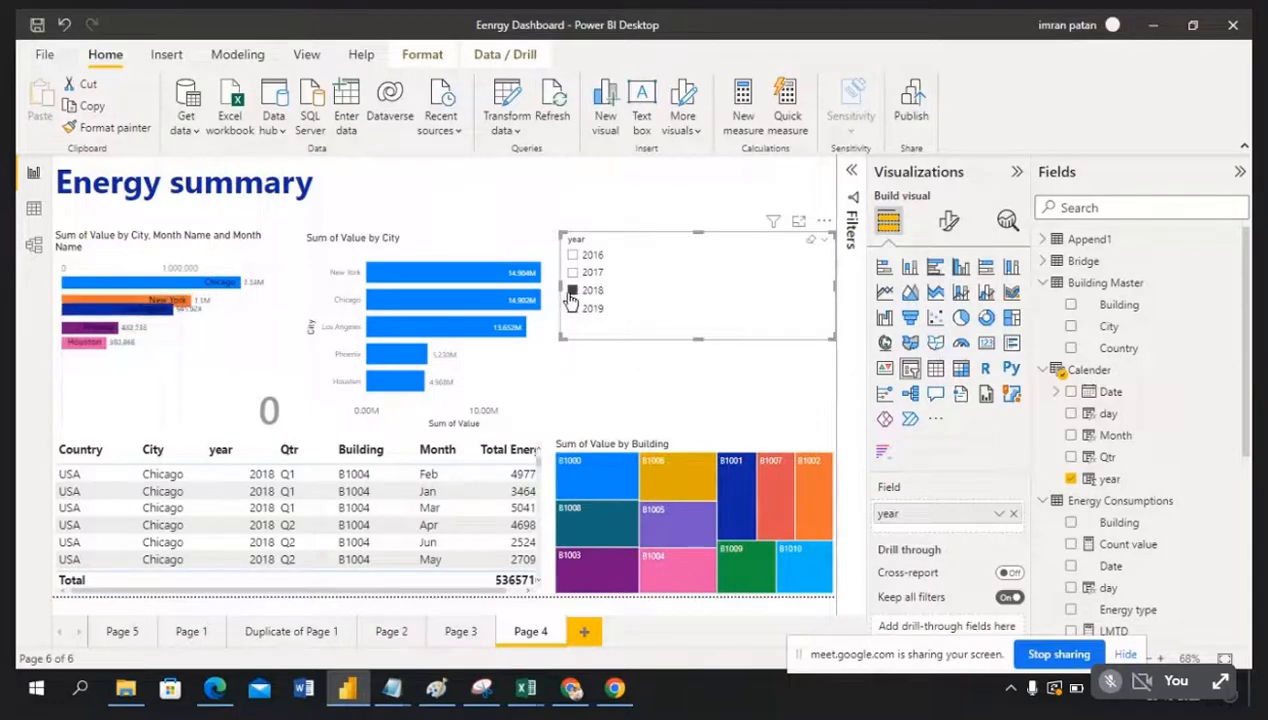
pyautogui.click(571, 292)
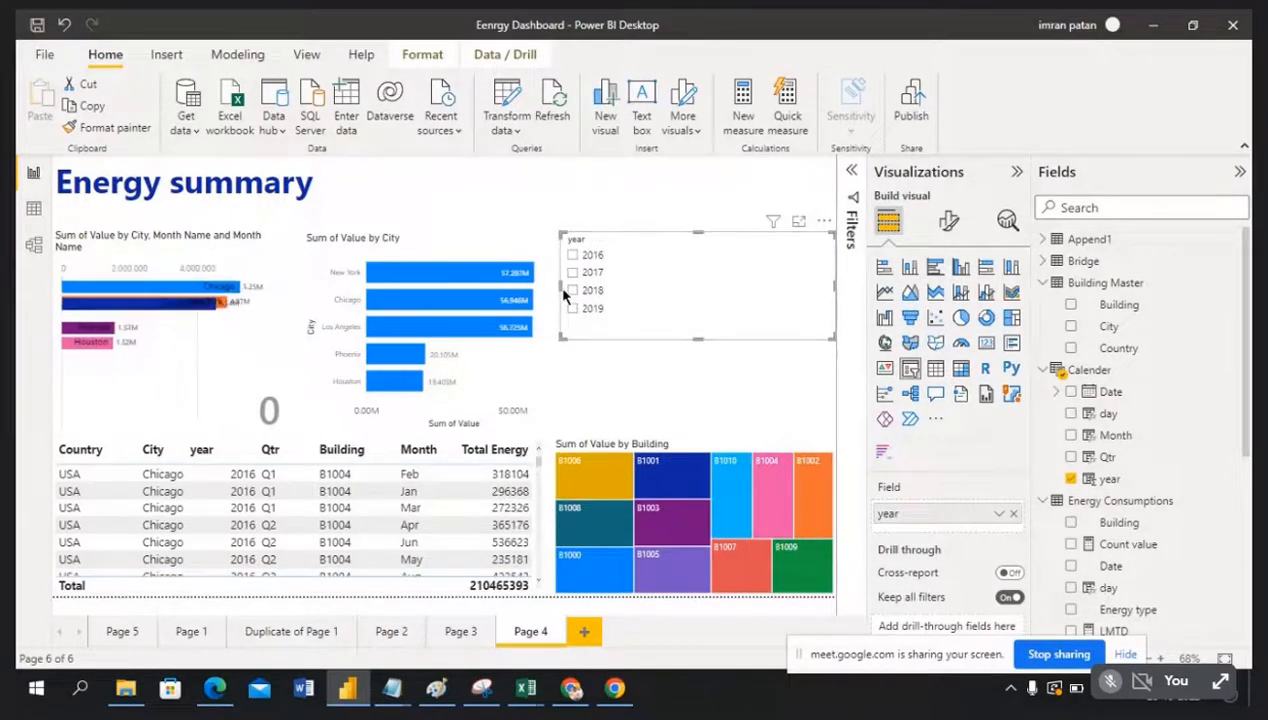
pyautogui.moveTo(561, 286); pyautogui.dragTo(745, 287)
pyautogui.moveTo(790, 340); pyautogui.dragTo(787, 320)
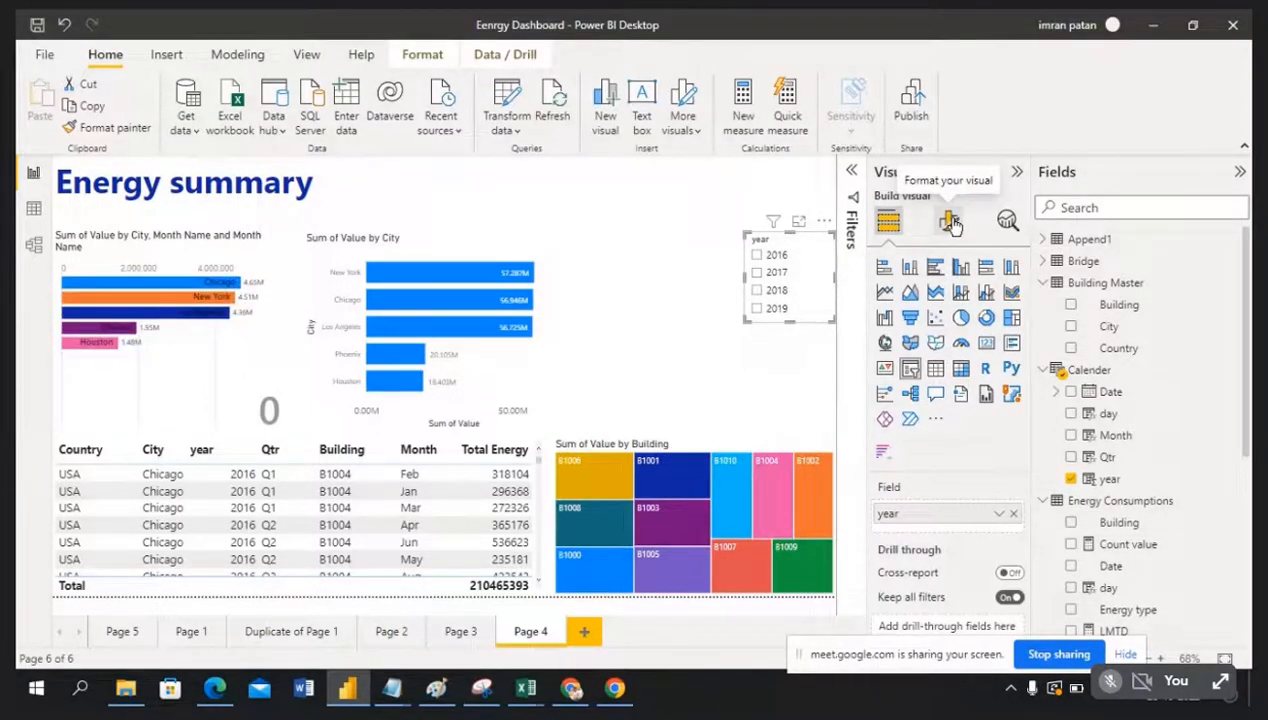
# Step: Make the year slicer horizontal and resize it so the years sit in a single row
pyautogui.click(951, 221)
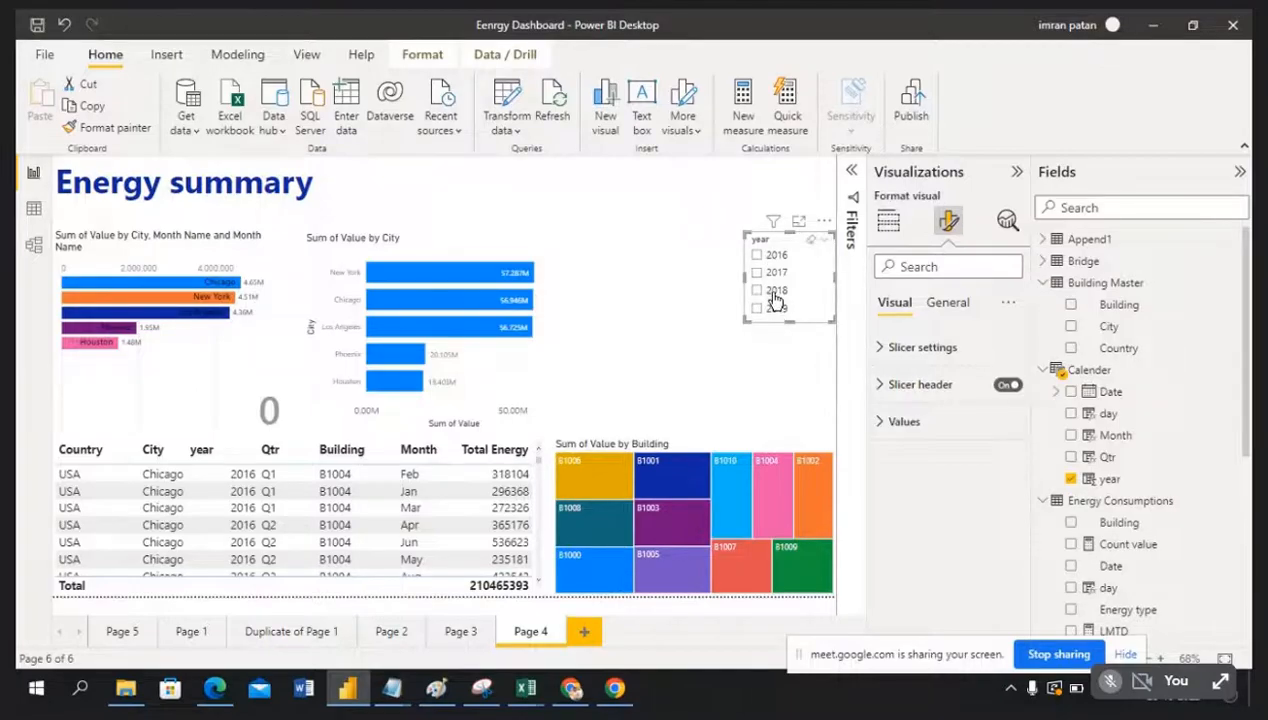
pyautogui.click(879, 350)
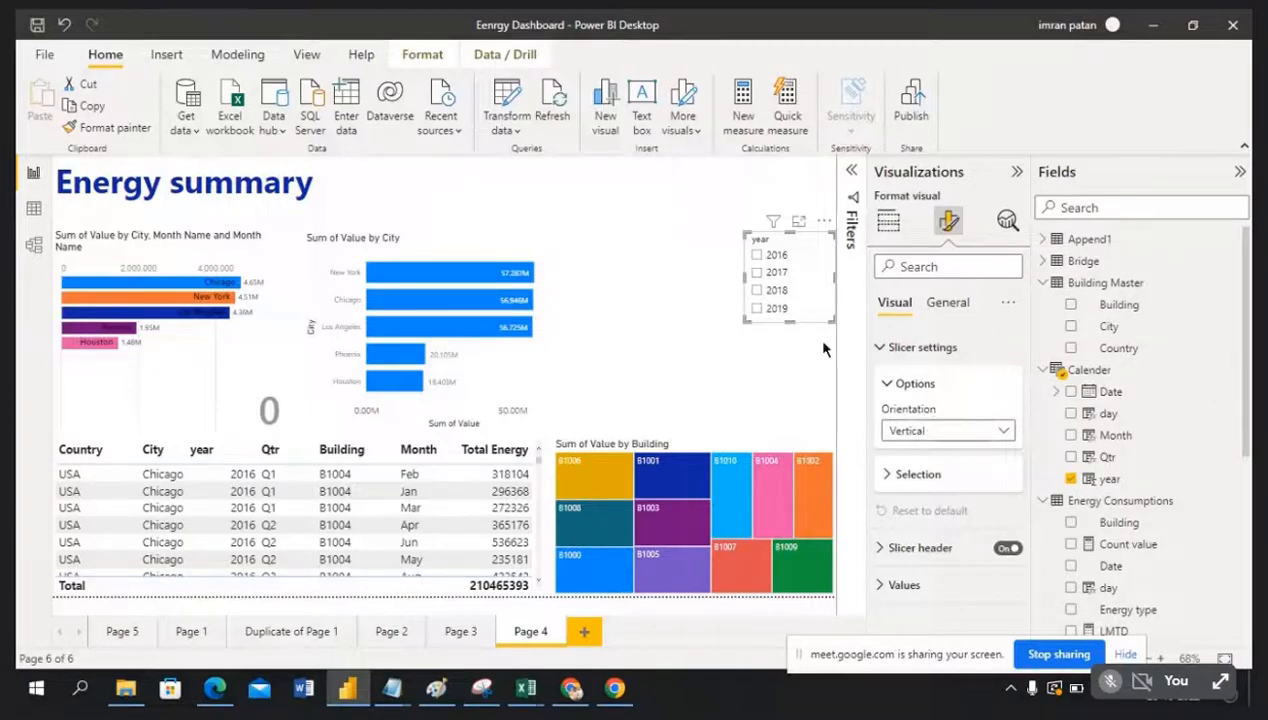
pyautogui.click(1003, 431)
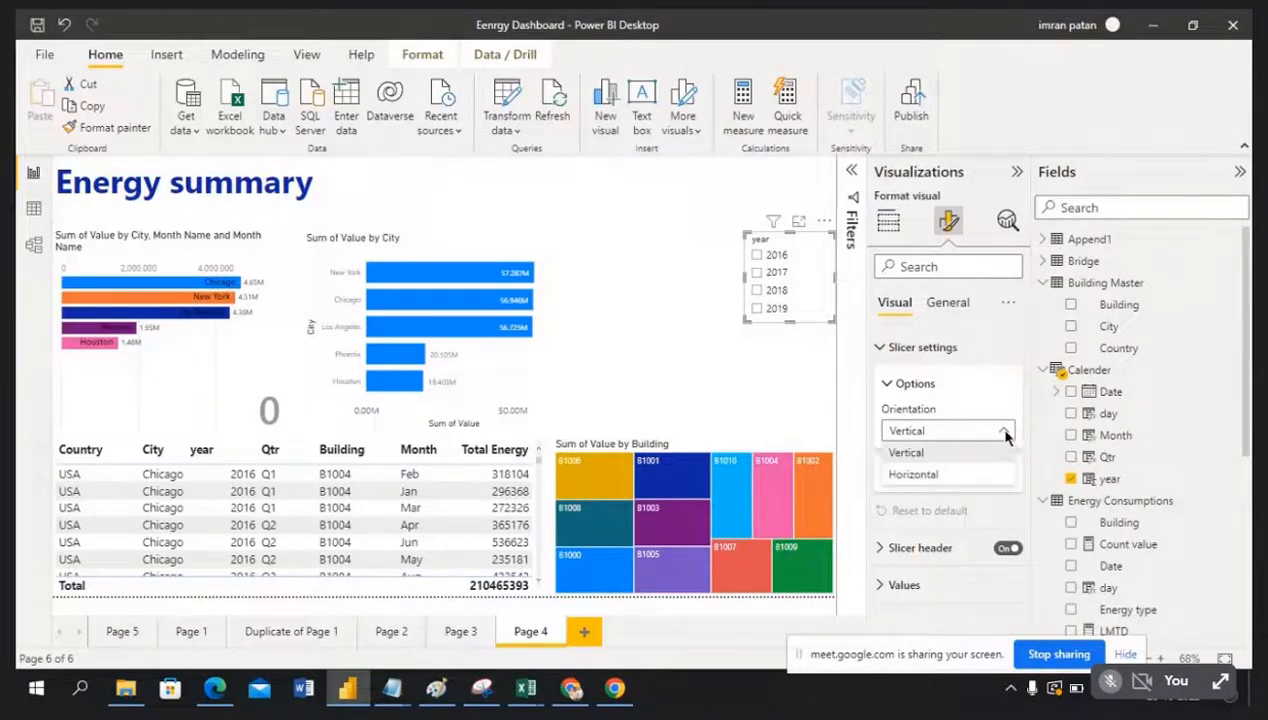
pyautogui.click(956, 483)
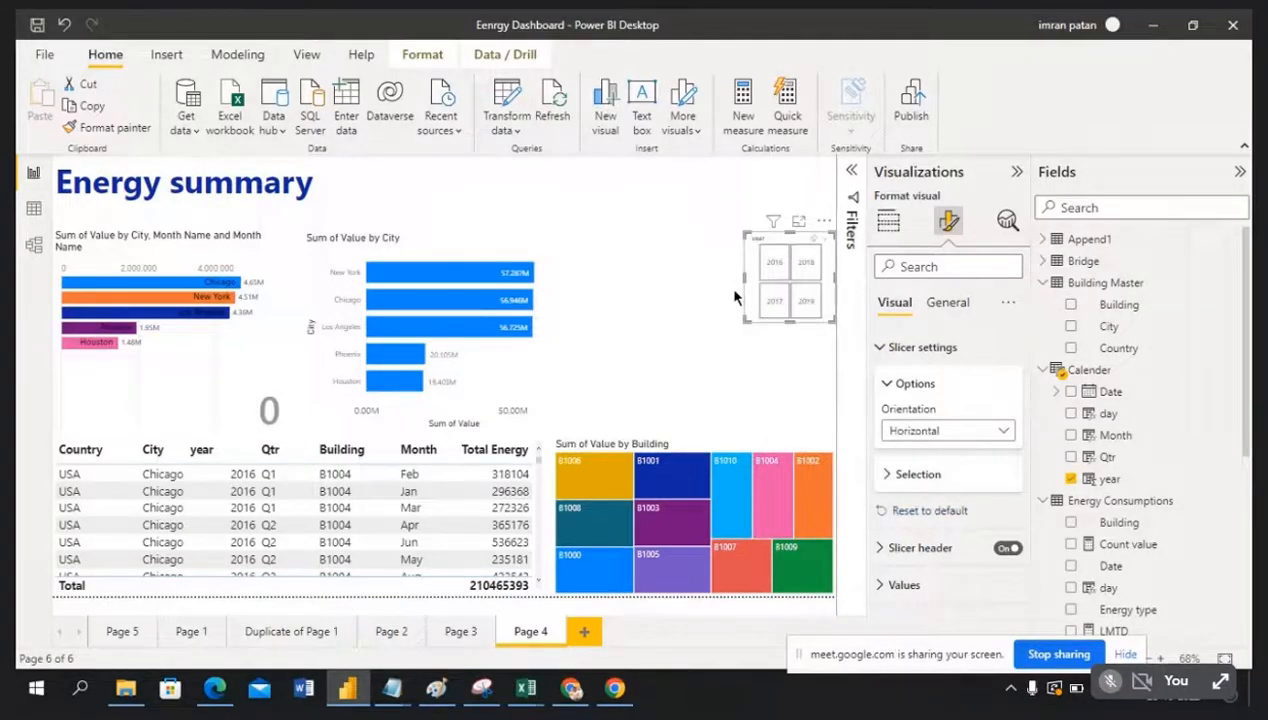
pyautogui.moveTo(744, 277); pyautogui.dragTo(586, 277)
pyautogui.moveTo(706, 320); pyautogui.dragTo(711, 277)
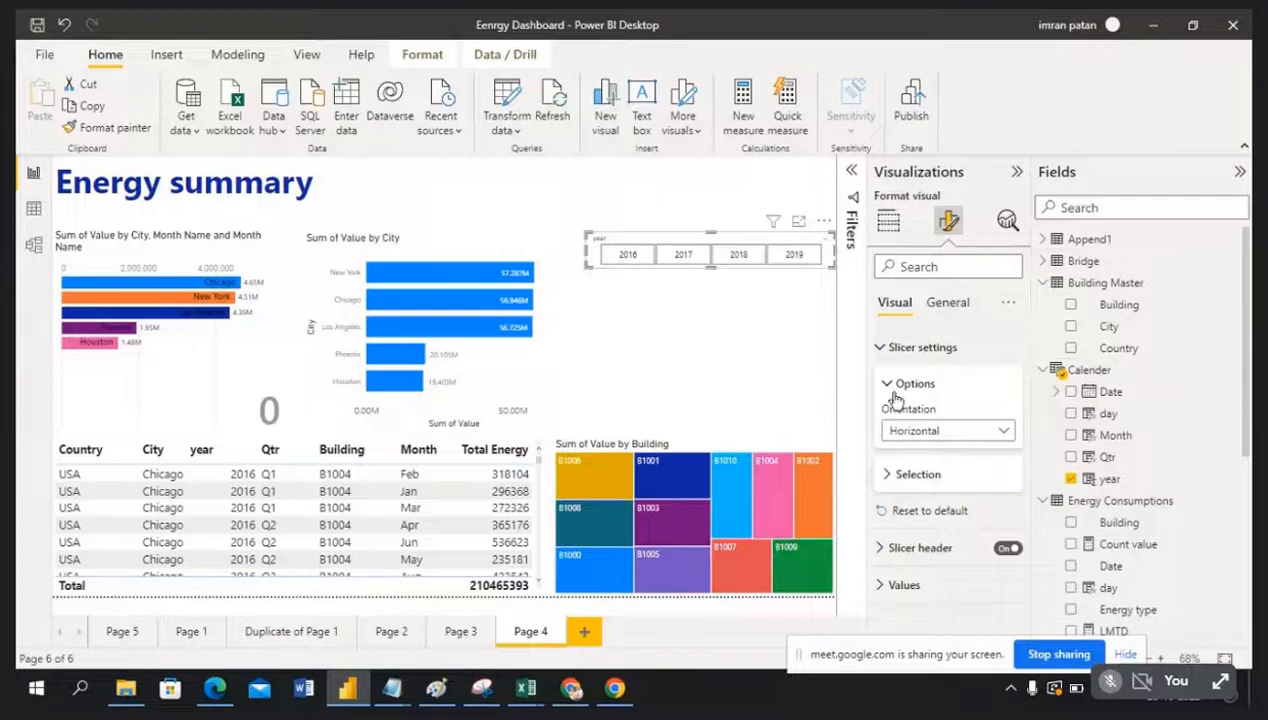
pyautogui.click(879, 350)
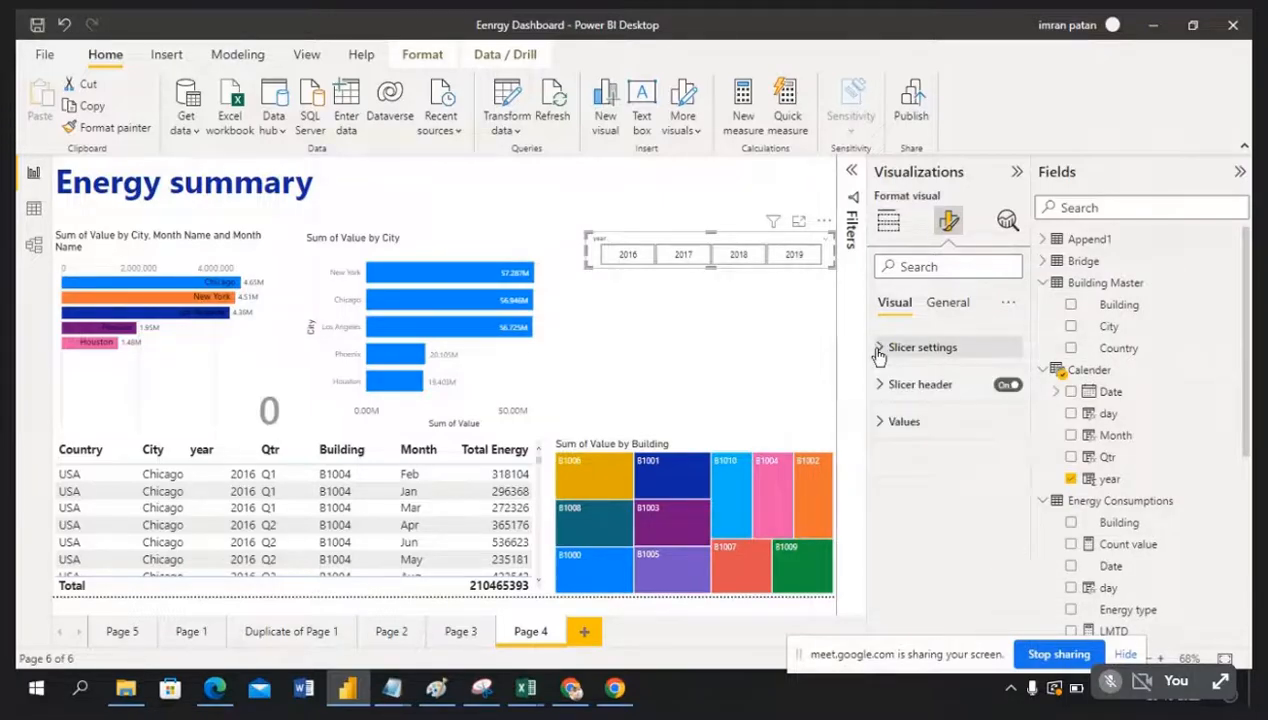
# Step: Bold the year labels, turn the slicer header Off, and move the slicer up beside the title
pyautogui.click(879, 423)
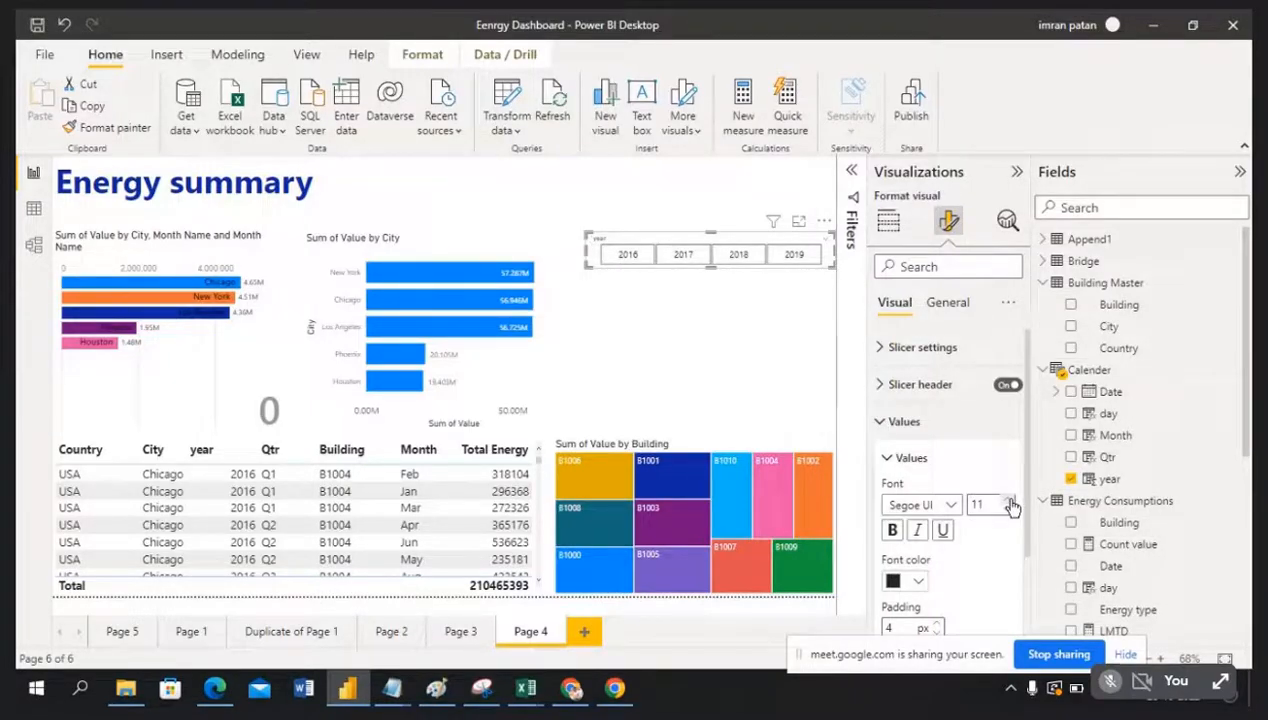
pyautogui.click(893, 531)
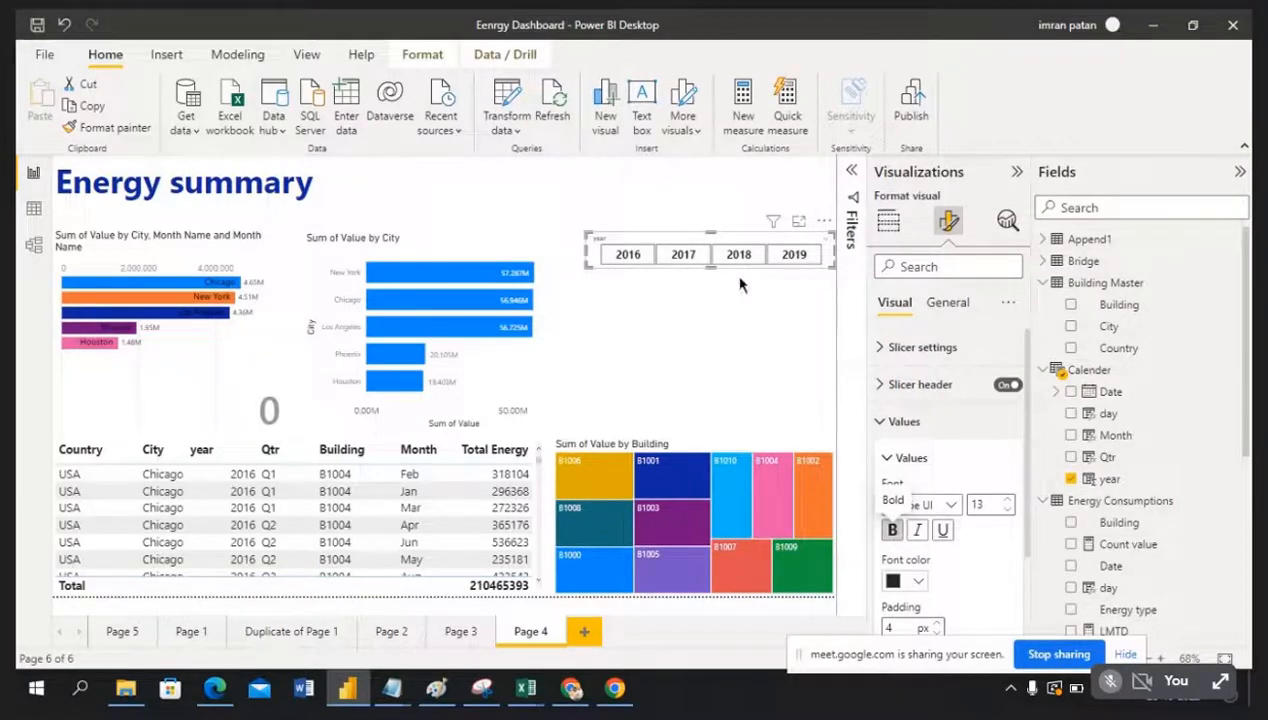
pyautogui.click(880, 422)
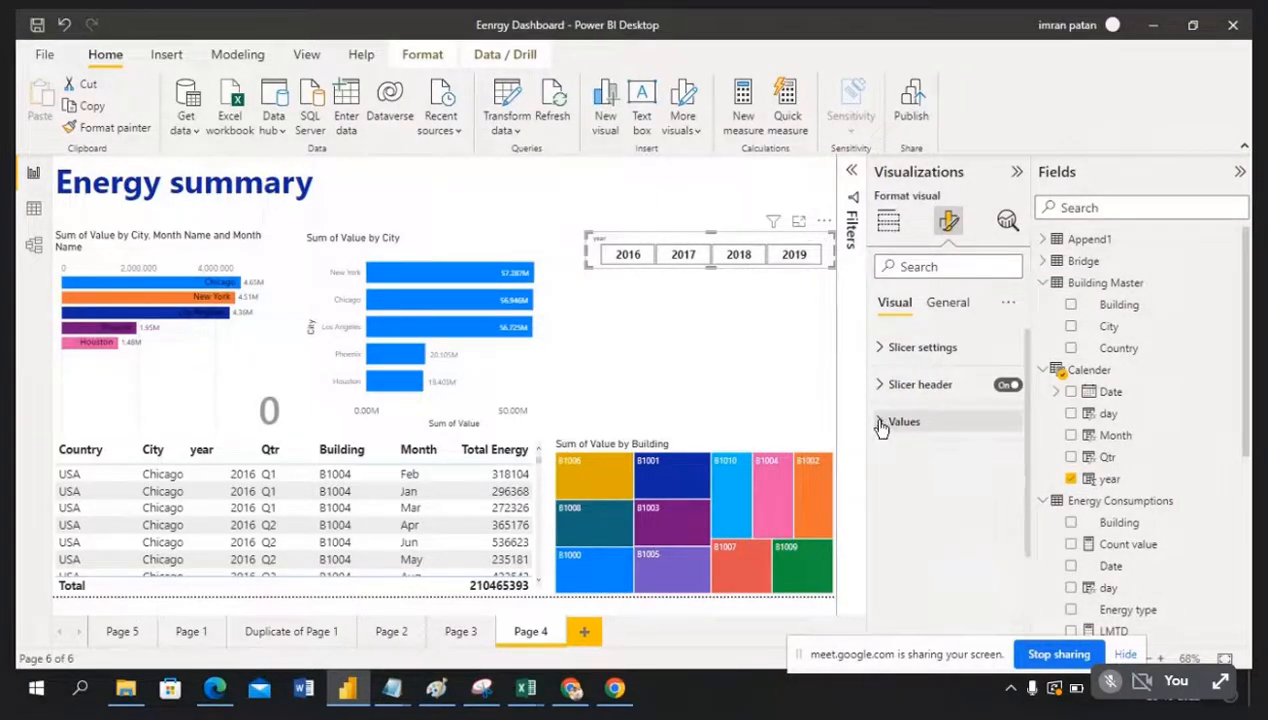
pyautogui.click(1007, 387)
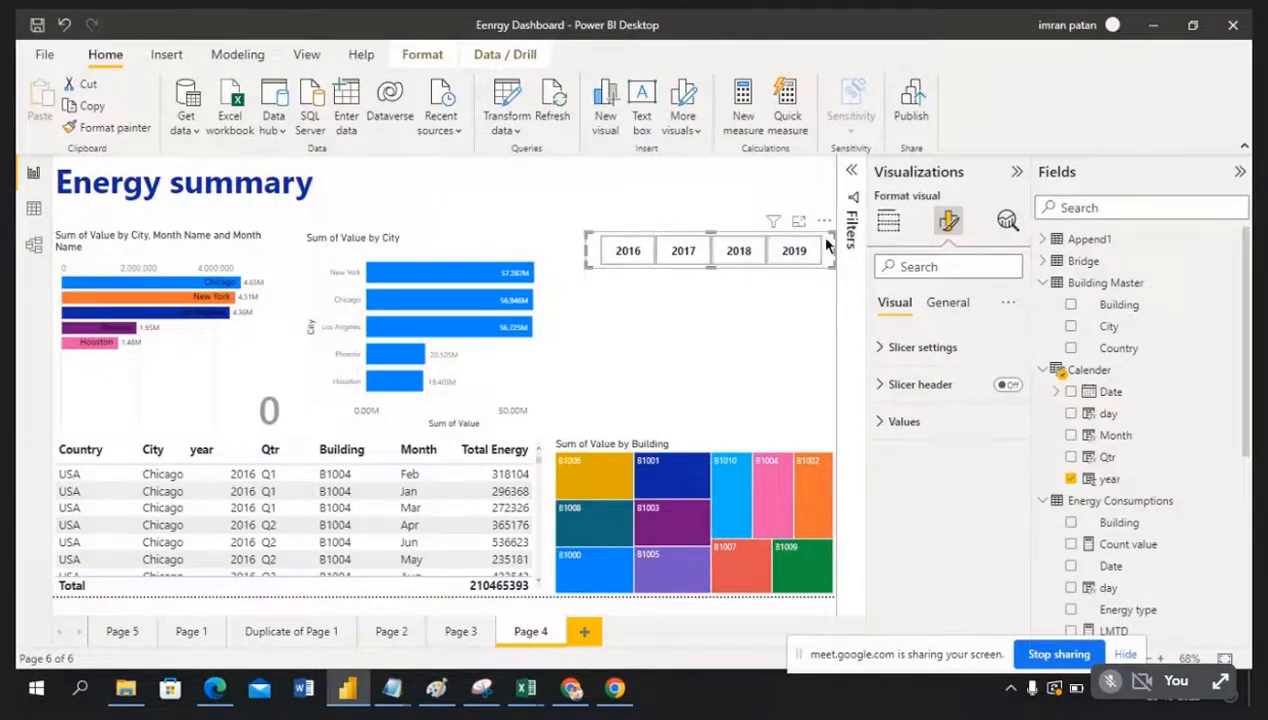
pyautogui.moveTo(828, 233); pyautogui.dragTo(828, 208)
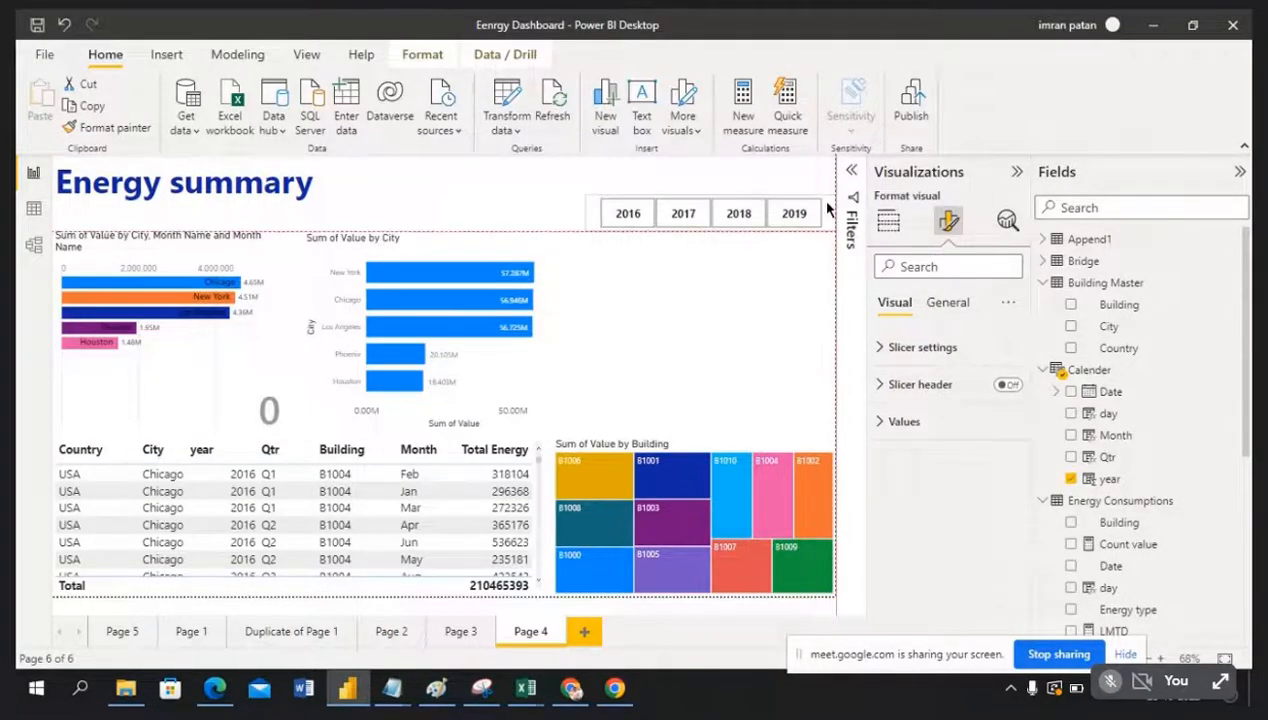
pyautogui.click(765, 306)
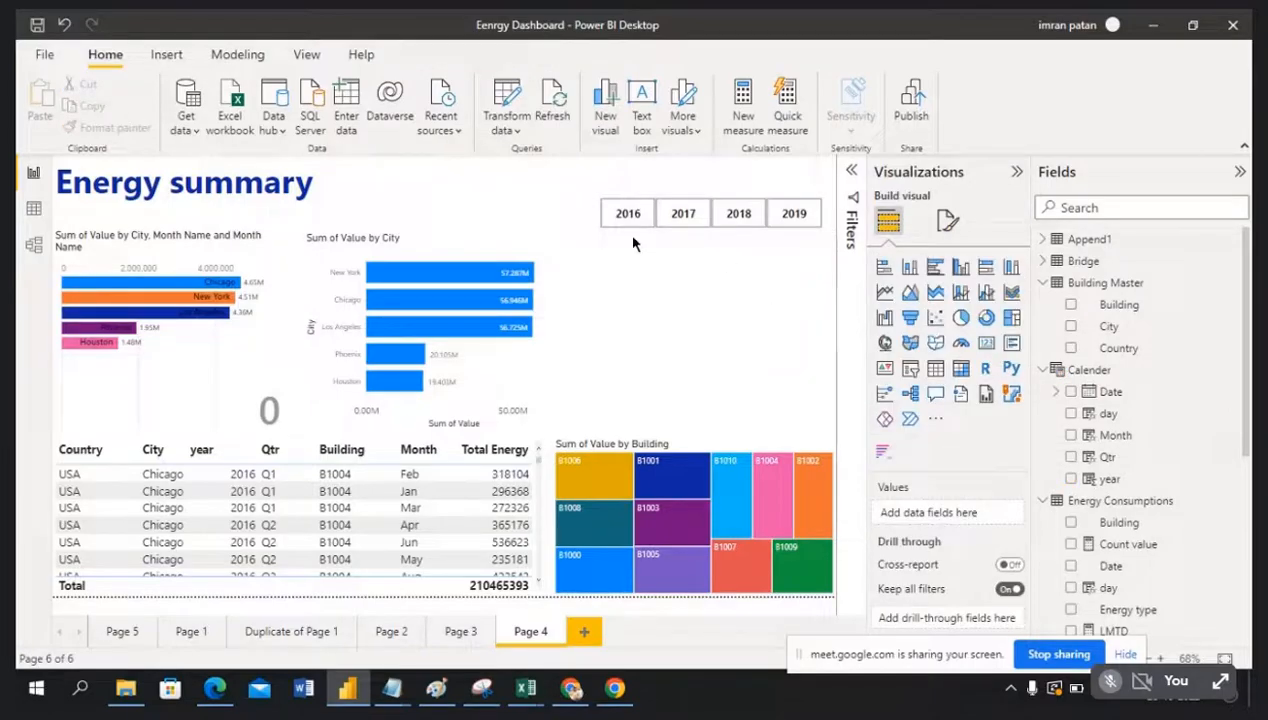
# Step: Add a new slicer with the Month field and narrow it from the left
pyautogui.click(910, 371)
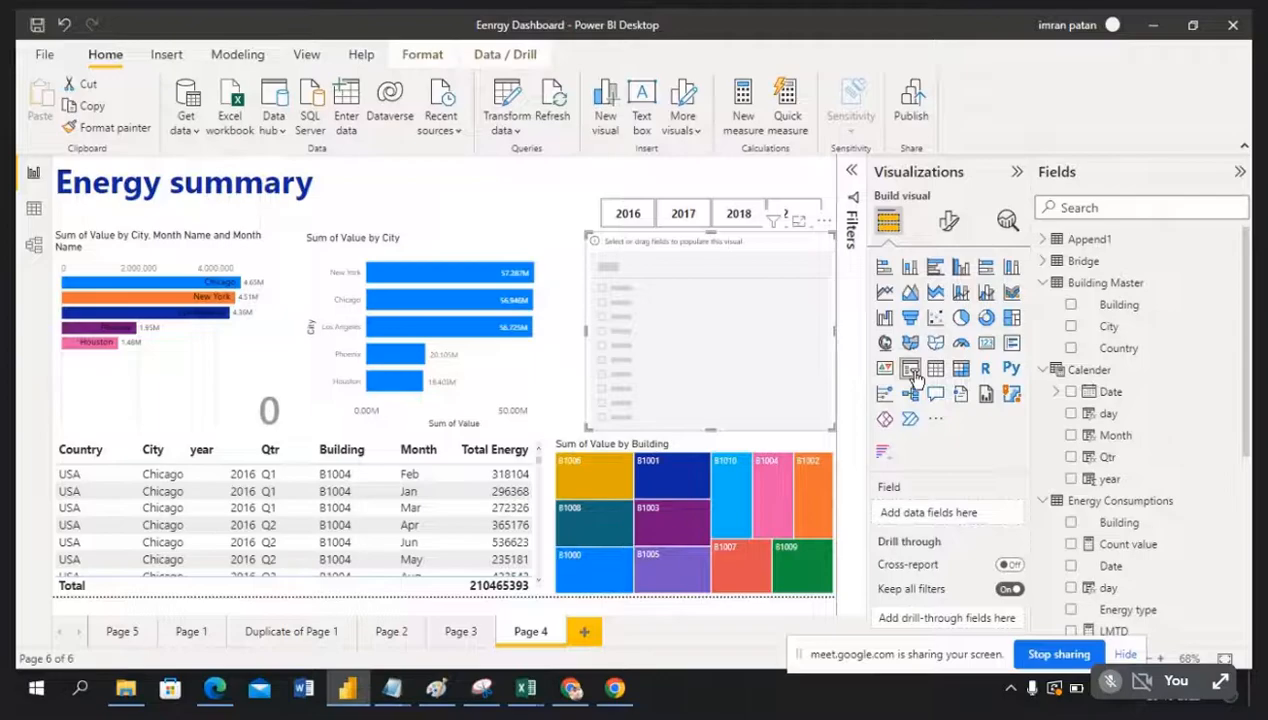
pyautogui.scroll(-2, 1141, 415)
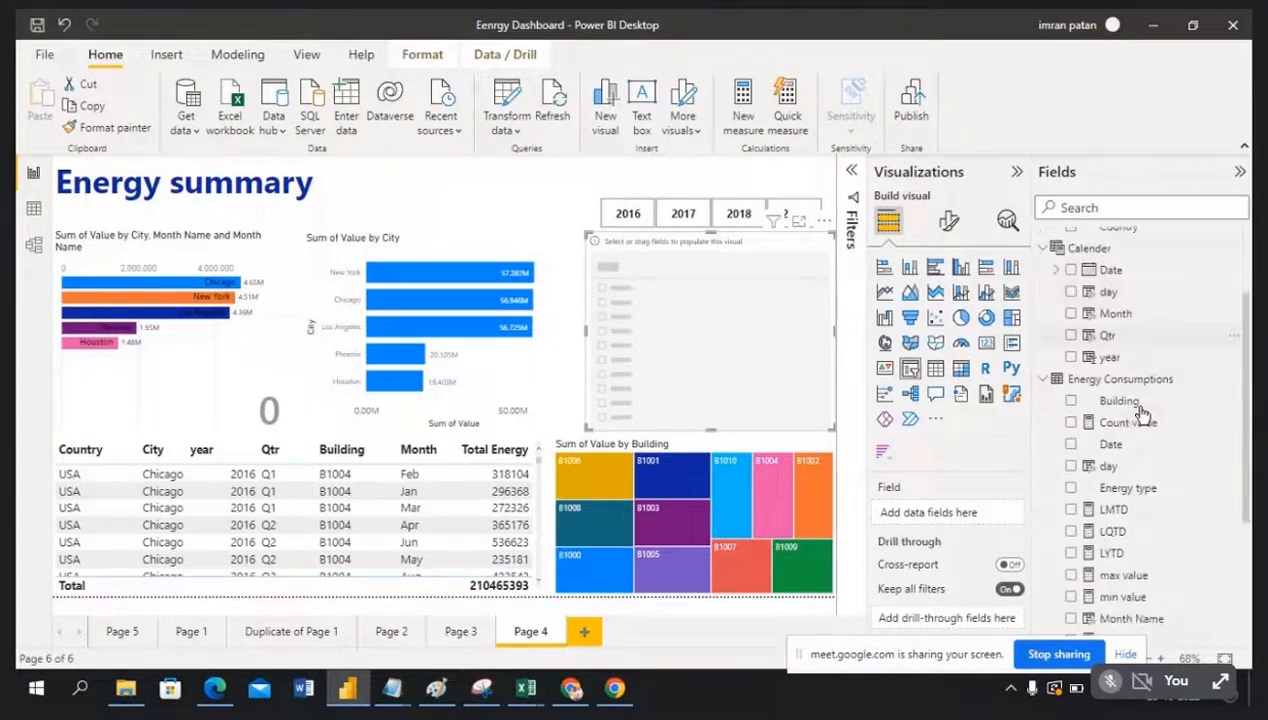
pyautogui.moveTo(1128, 318); pyautogui.dragTo(727, 330)
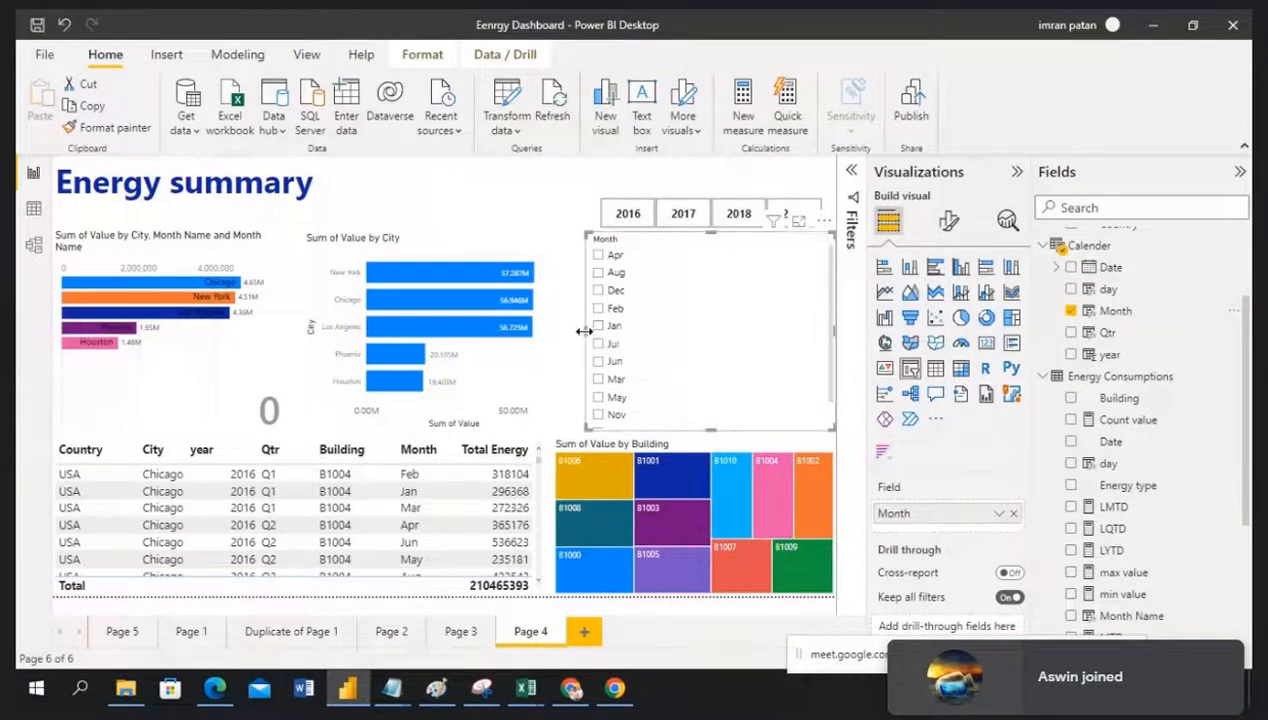
pyautogui.moveTo(584, 331); pyautogui.dragTo(598, 340)
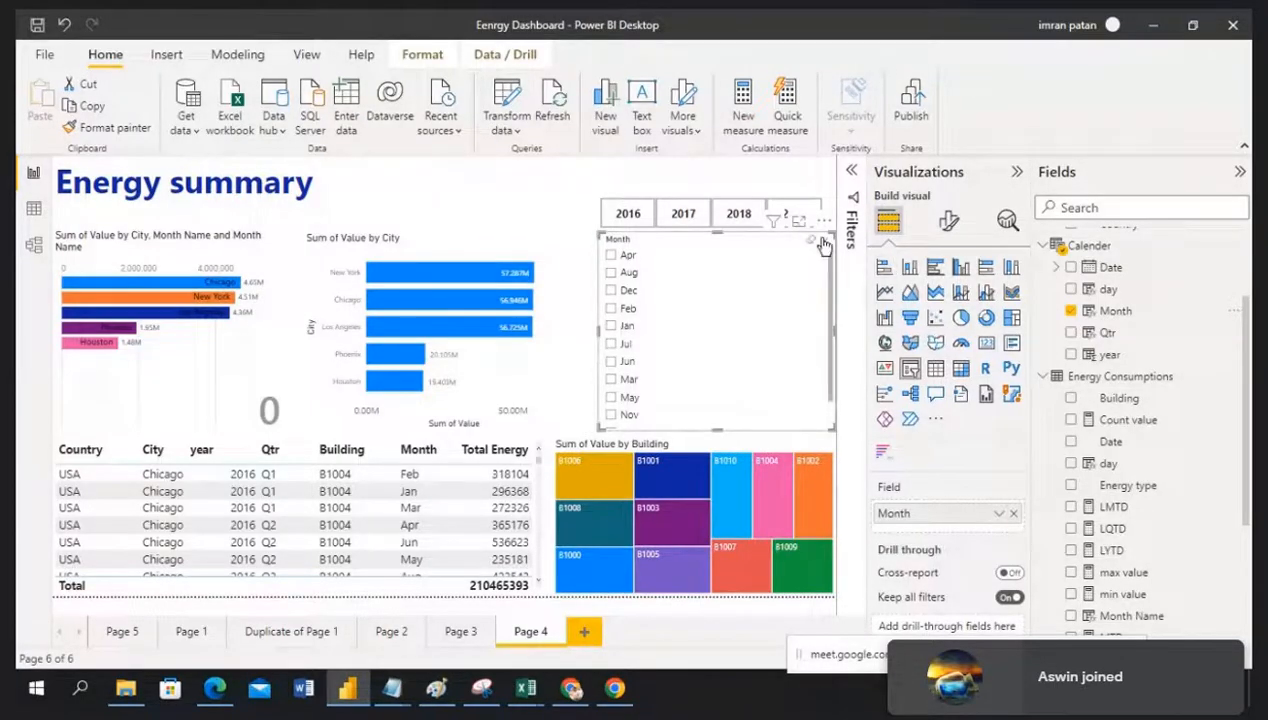
pyautogui.click(822, 222)
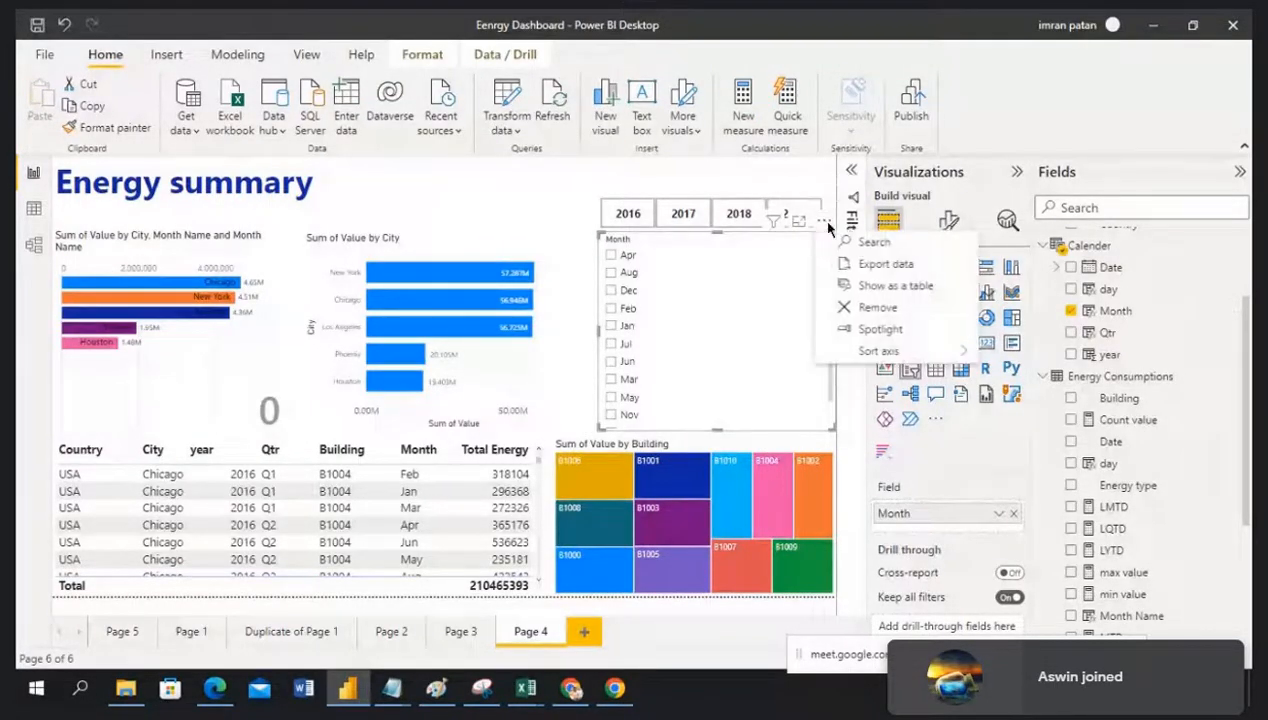
pyautogui.click(735, 306)
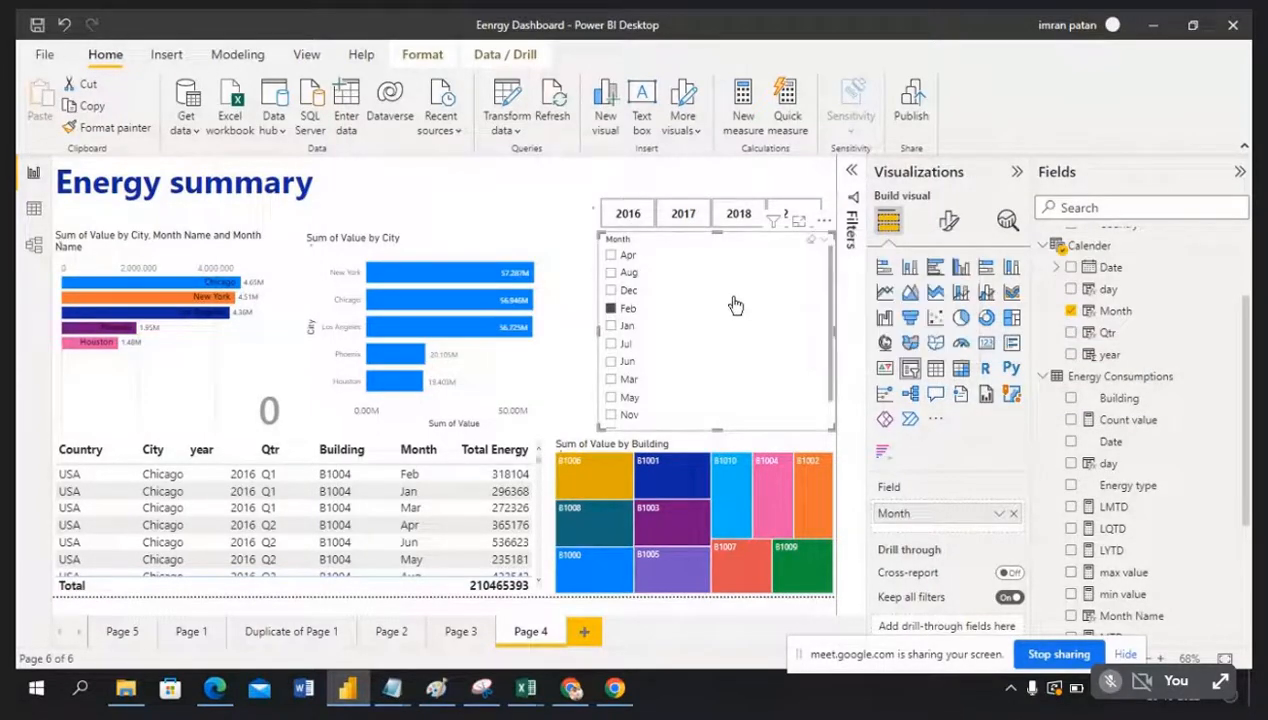
# Step: Replace Month with Qtr in the slicer and filter the report to Q3
pyautogui.click(1013, 515)
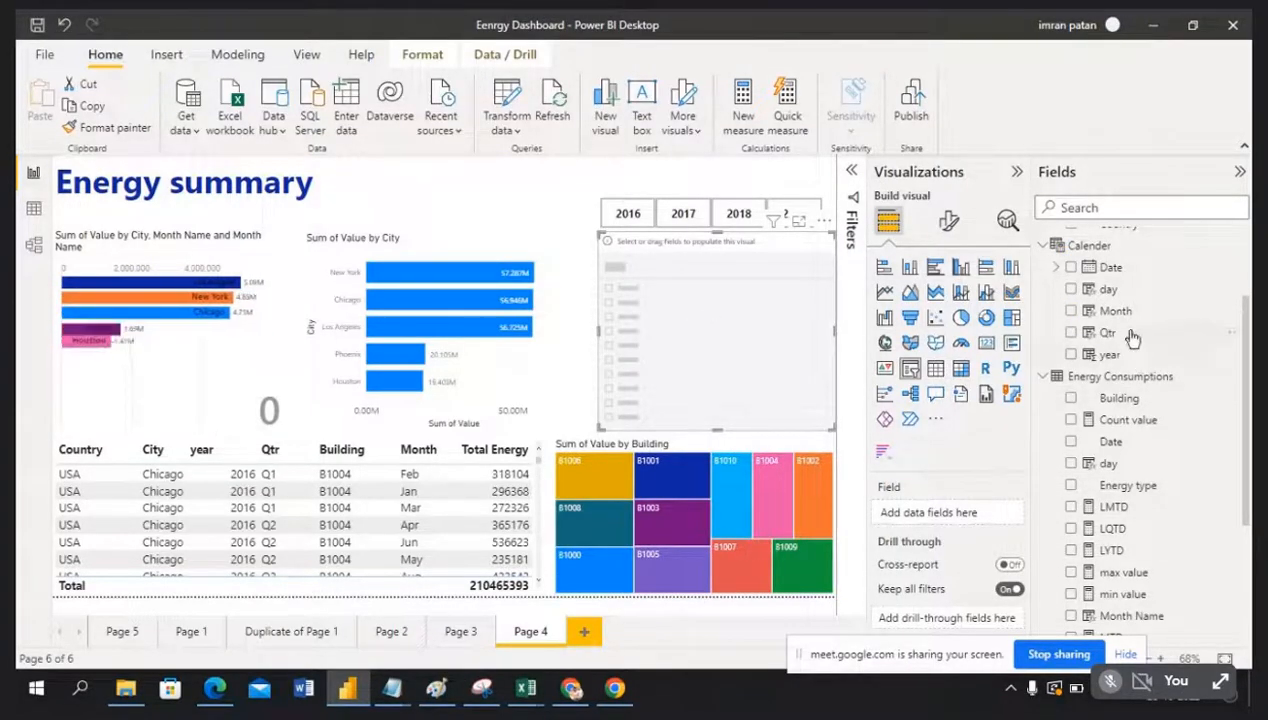
pyautogui.moveTo(1135, 344); pyautogui.dragTo(947, 516)
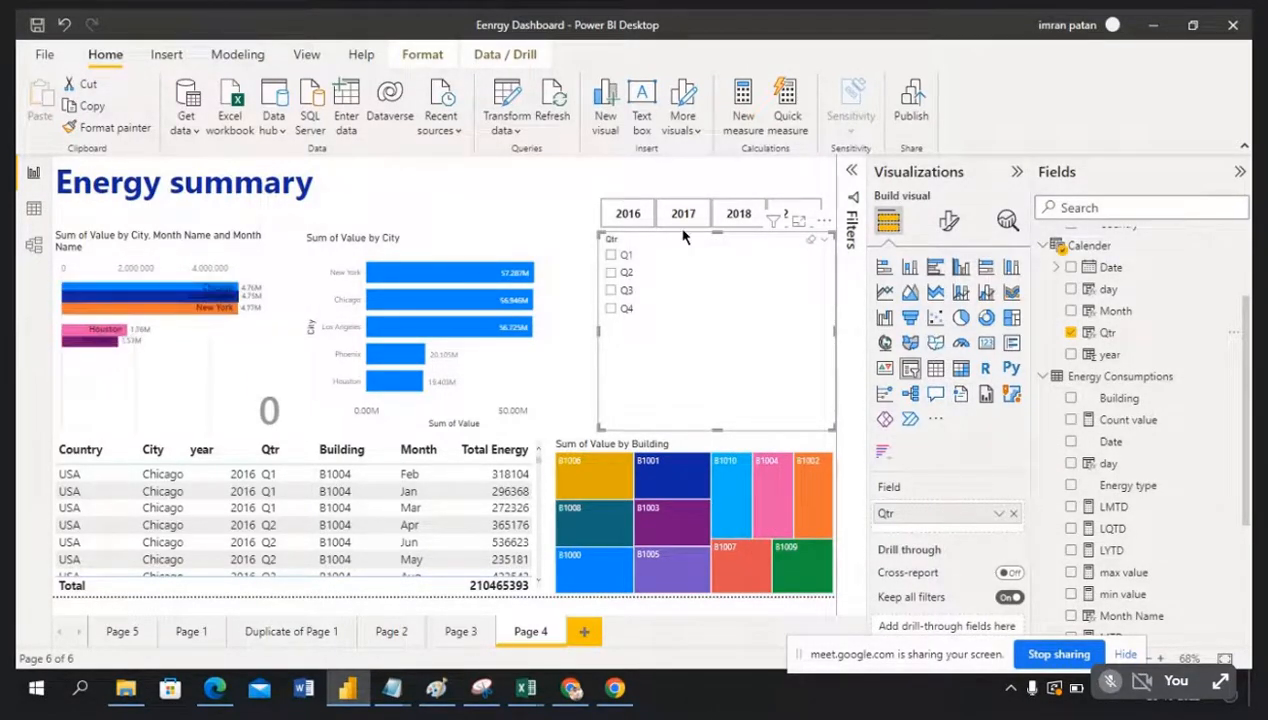
pyautogui.click(612, 290)
# Step: Make the quarter slicer horizontal as one row under the year tiles, with its header off
pyautogui.click(950, 223)
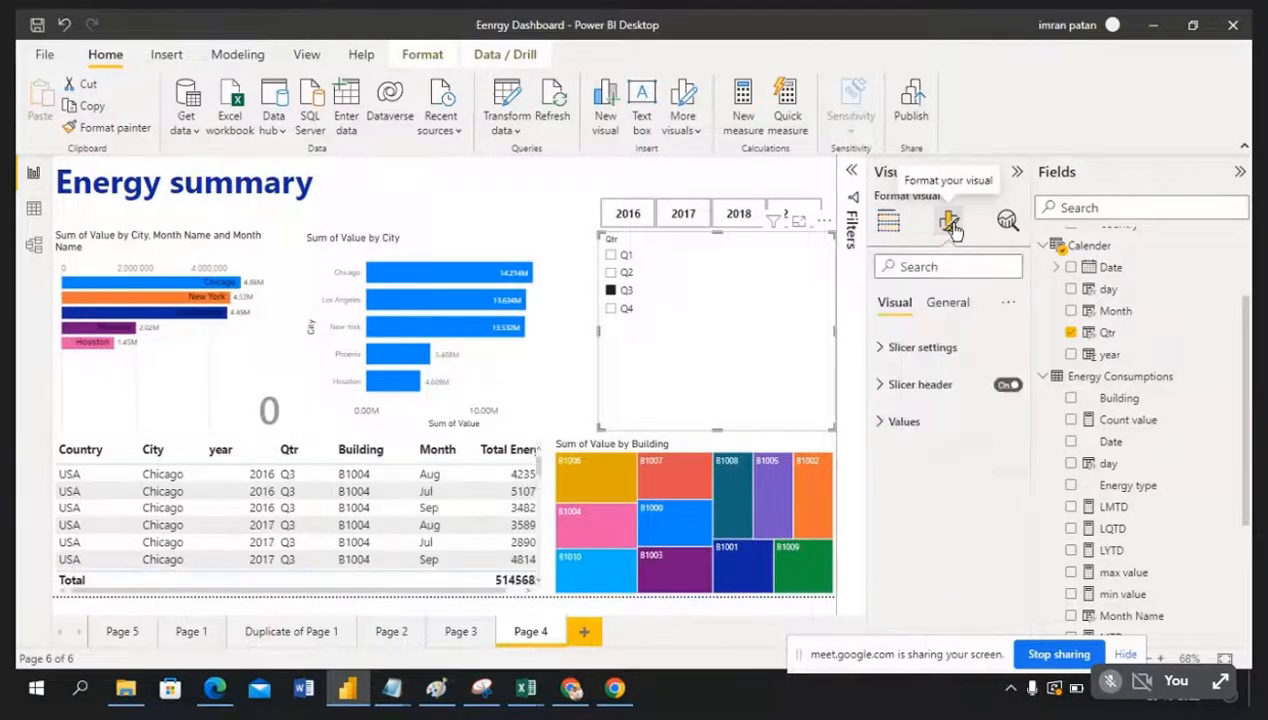
pyautogui.click(884, 347)
pyautogui.click(1006, 433)
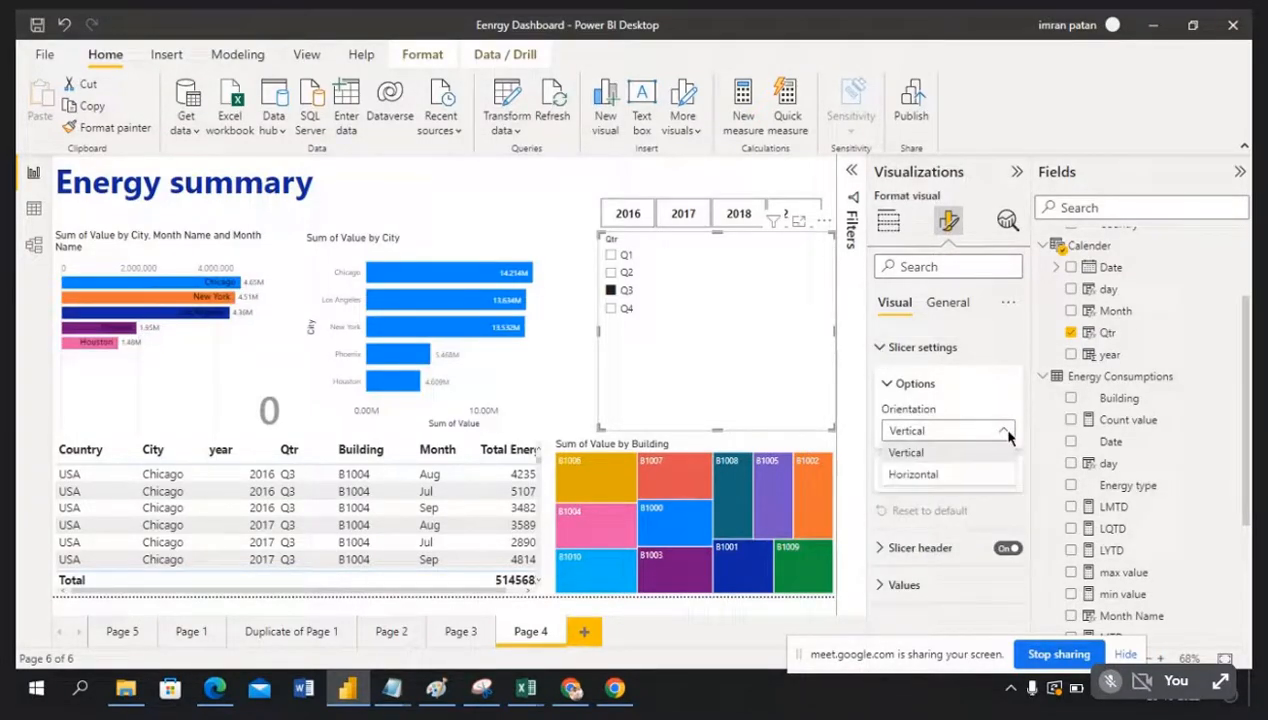
pyautogui.click(976, 482)
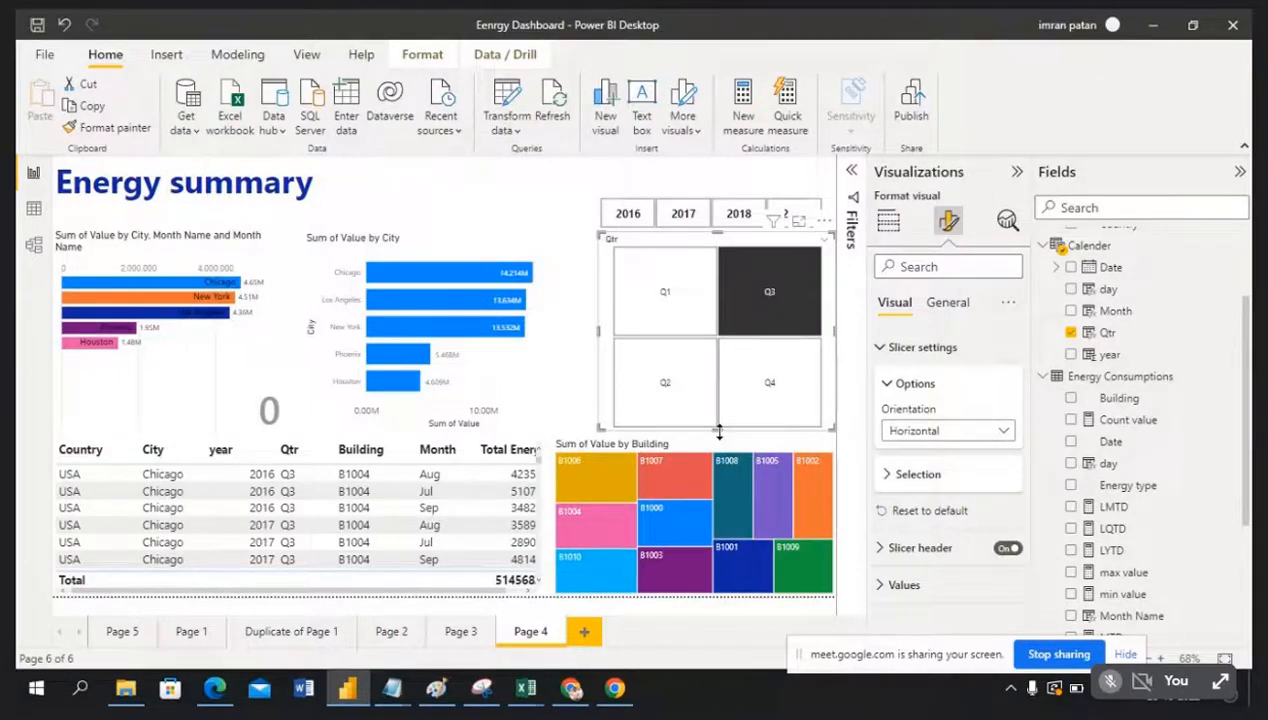
pyautogui.moveTo(718, 430); pyautogui.dragTo(709, 263)
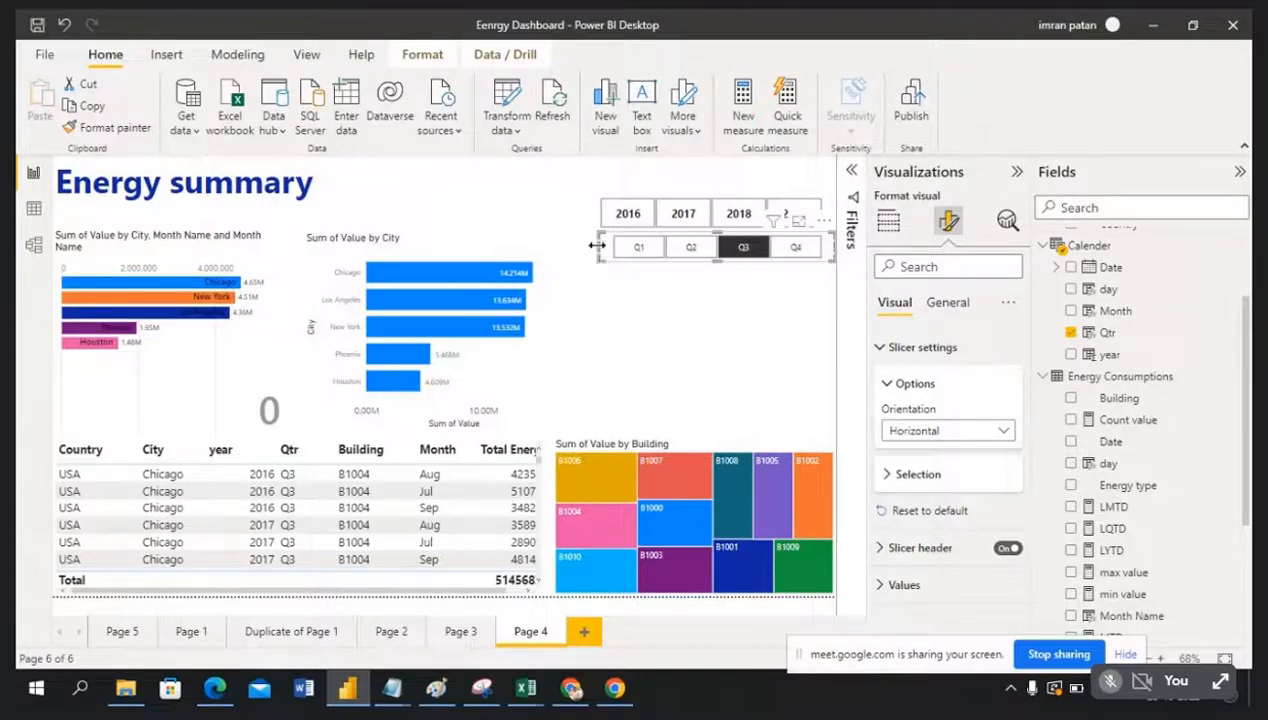
pyautogui.moveTo(597, 246); pyautogui.dragTo(608, 247)
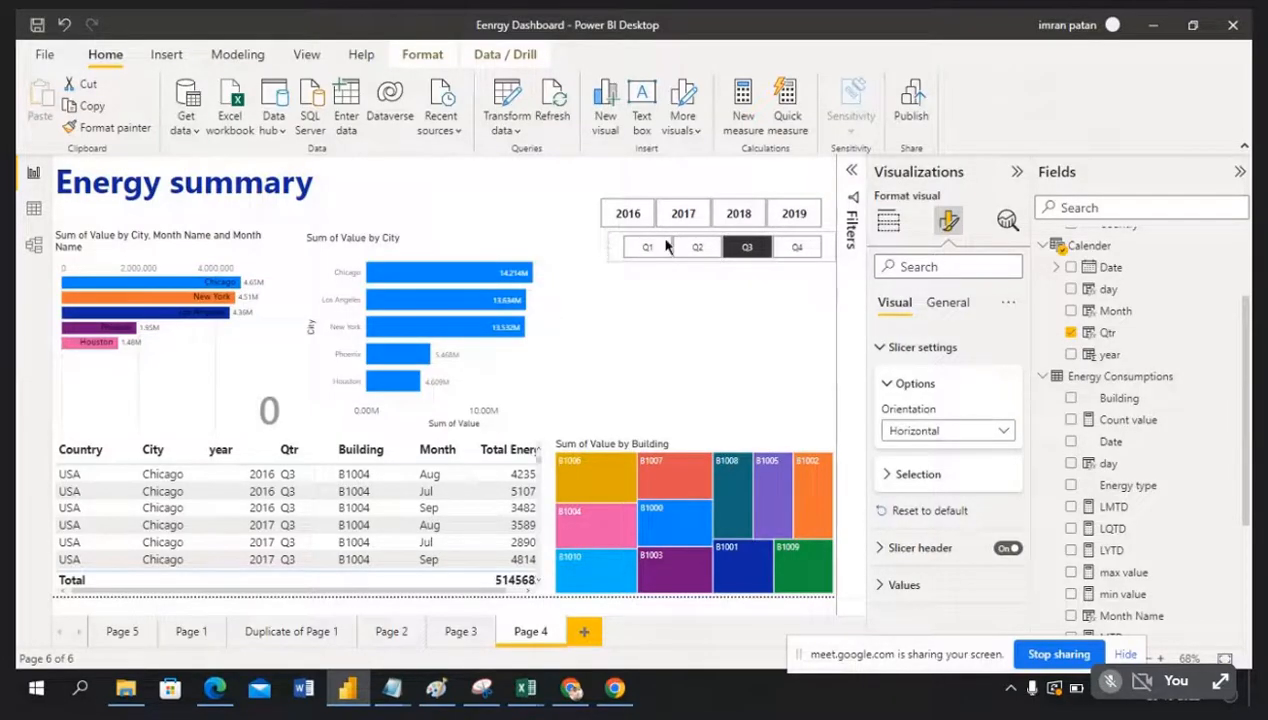
pyautogui.moveTo(822, 228); pyautogui.dragTo(832, 253)
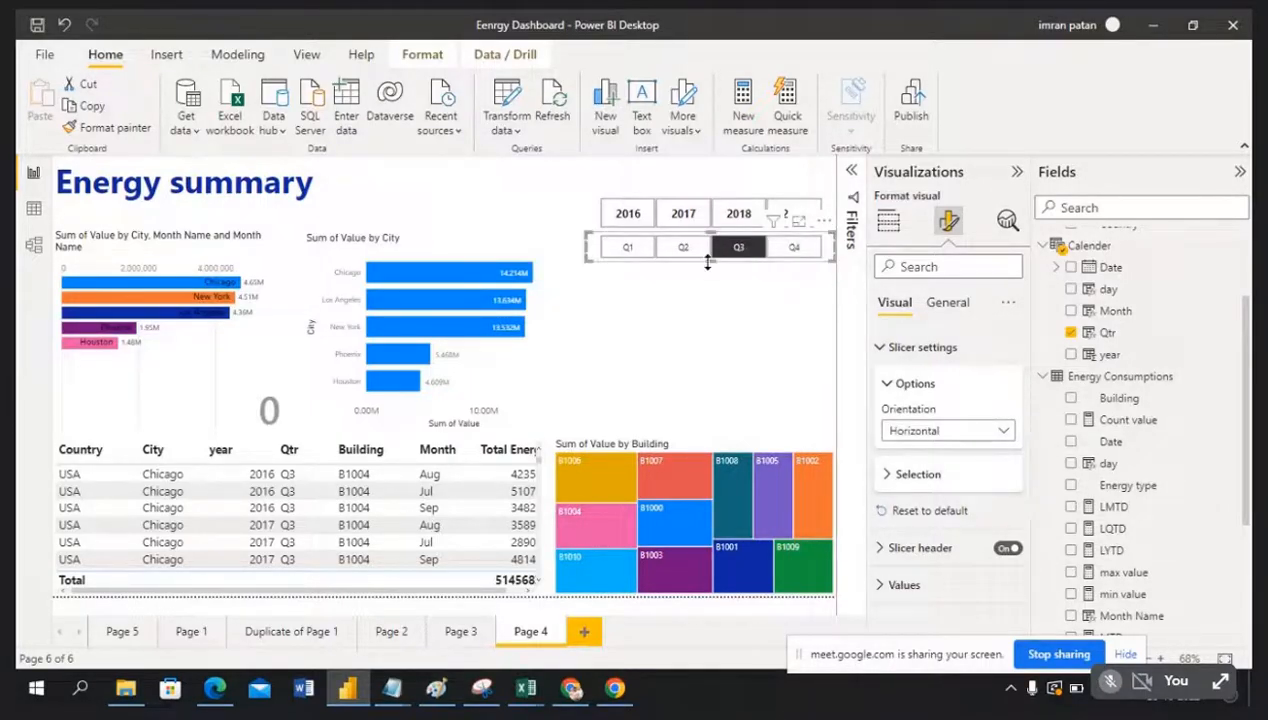
pyautogui.moveTo(710, 261); pyautogui.dragTo(714, 238)
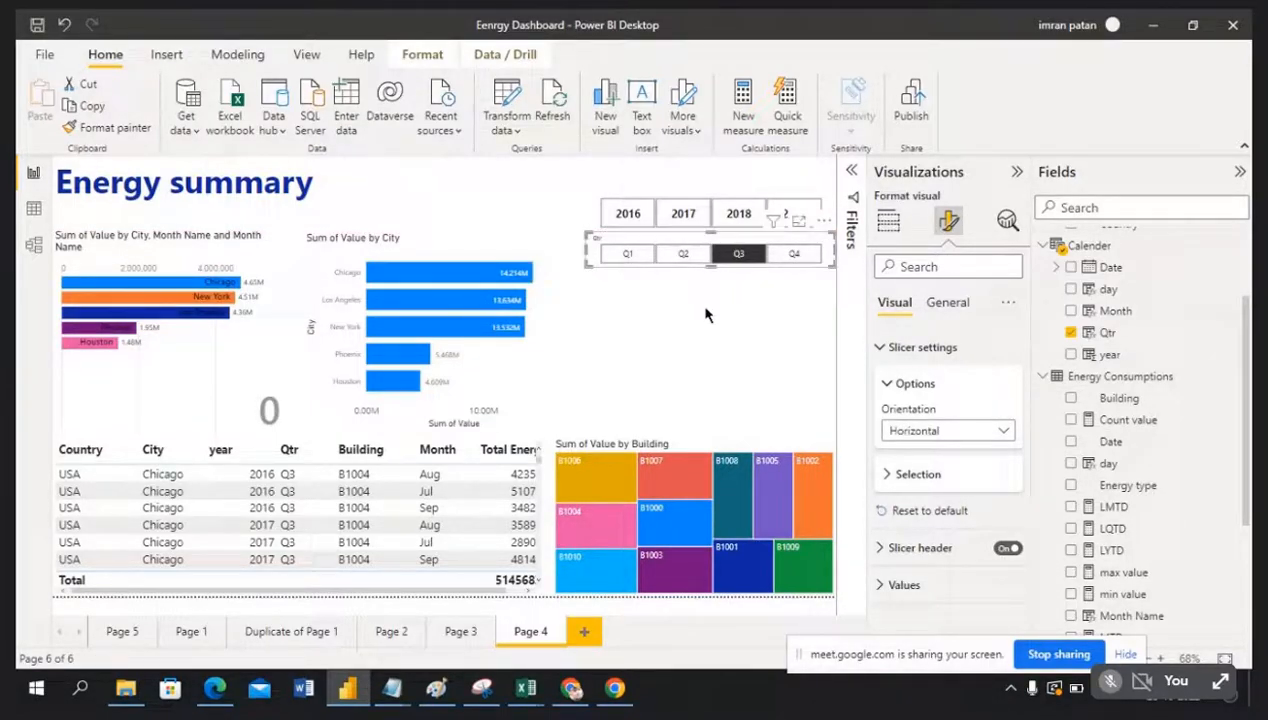
pyautogui.click(884, 350)
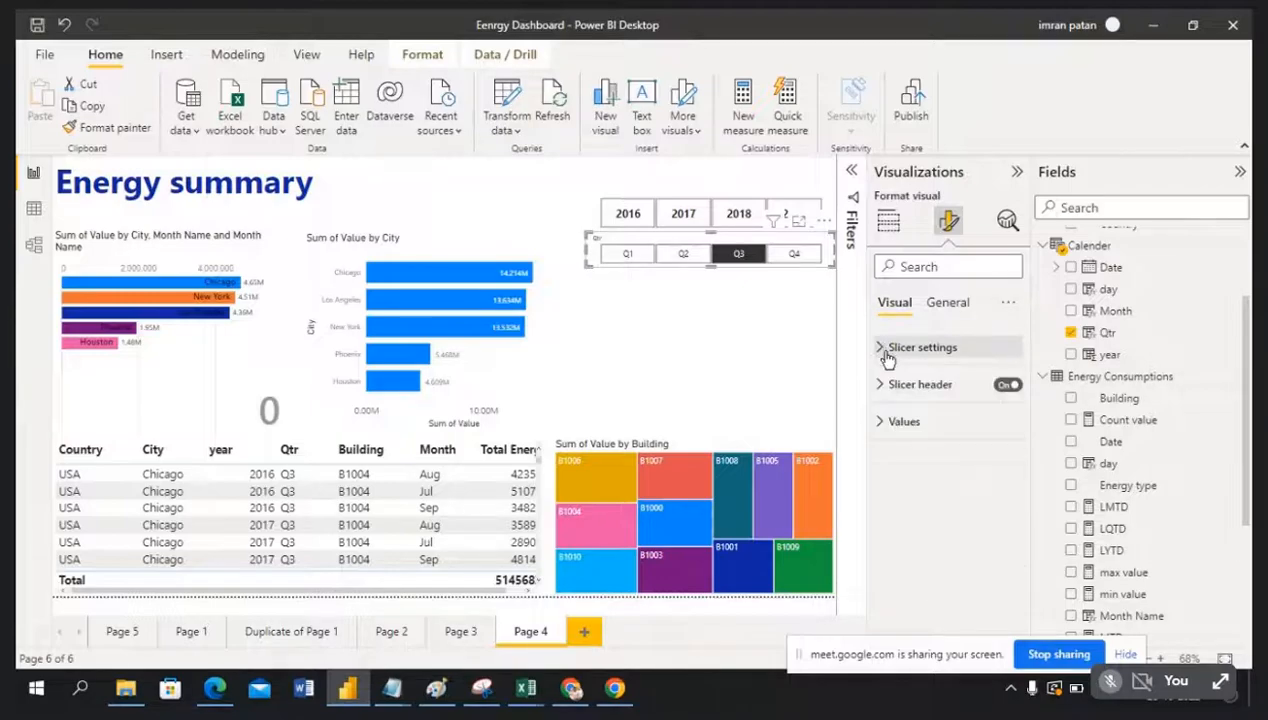
pyautogui.click(1007, 388)
pyautogui.click(714, 304)
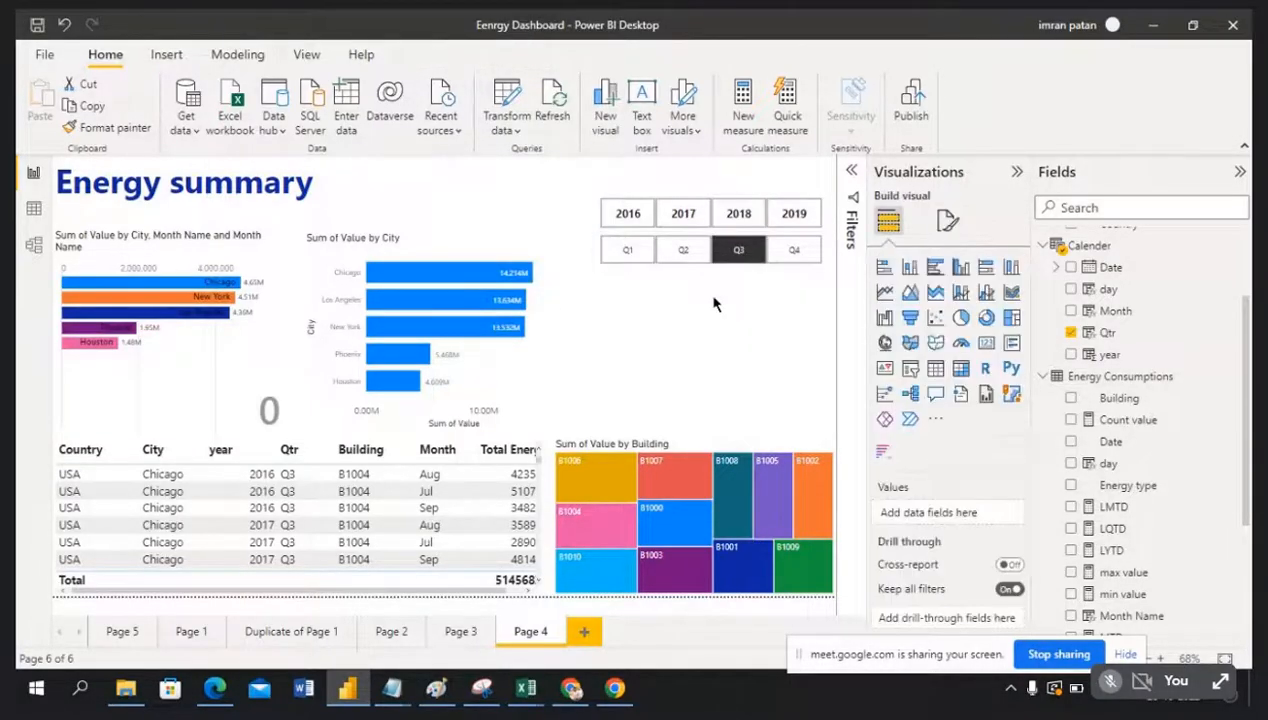
# Step: Clear the Q3 selection and filter the report to Q1 instead
pyautogui.click(737, 250)
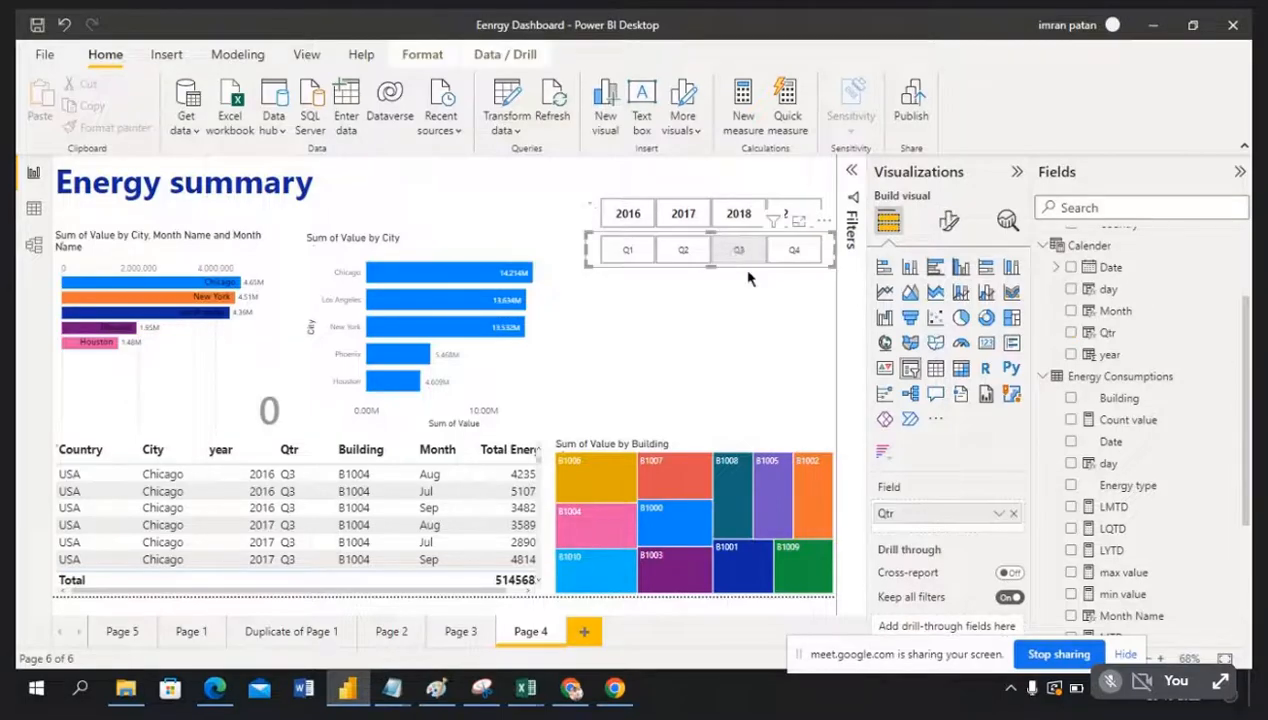
pyautogui.click(719, 339)
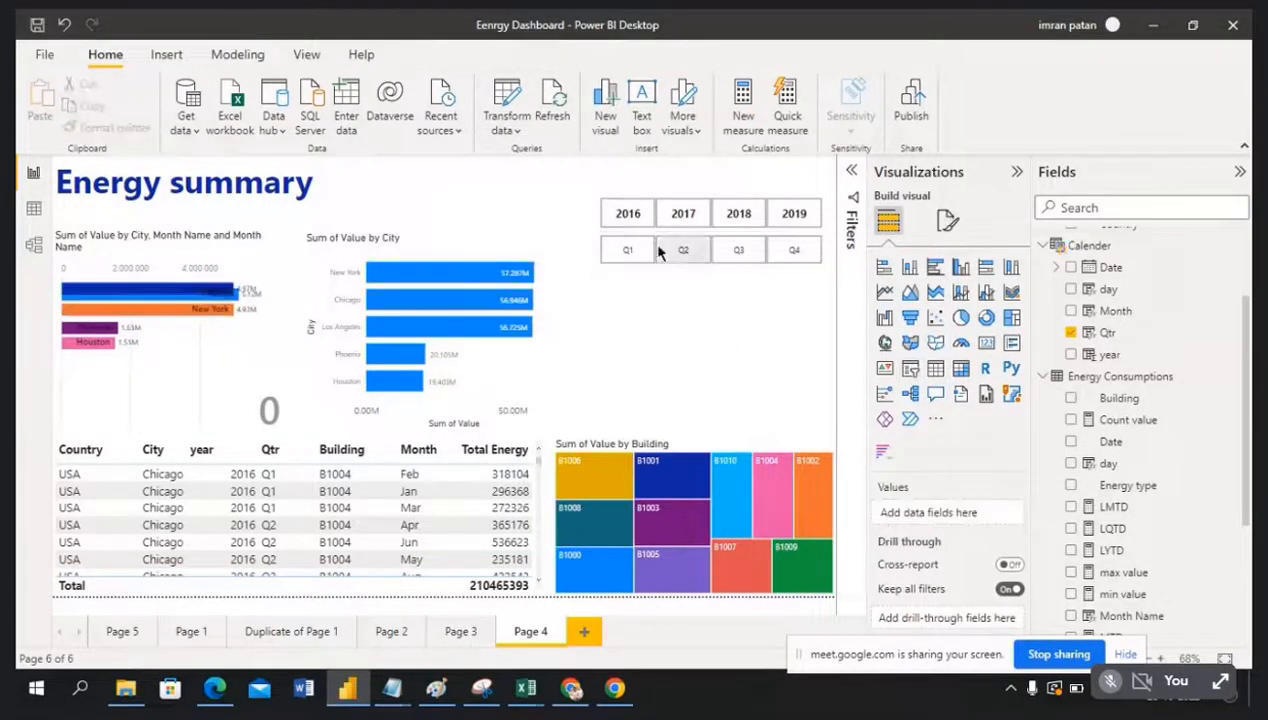
pyautogui.click(629, 250)
pyautogui.click(629, 250)
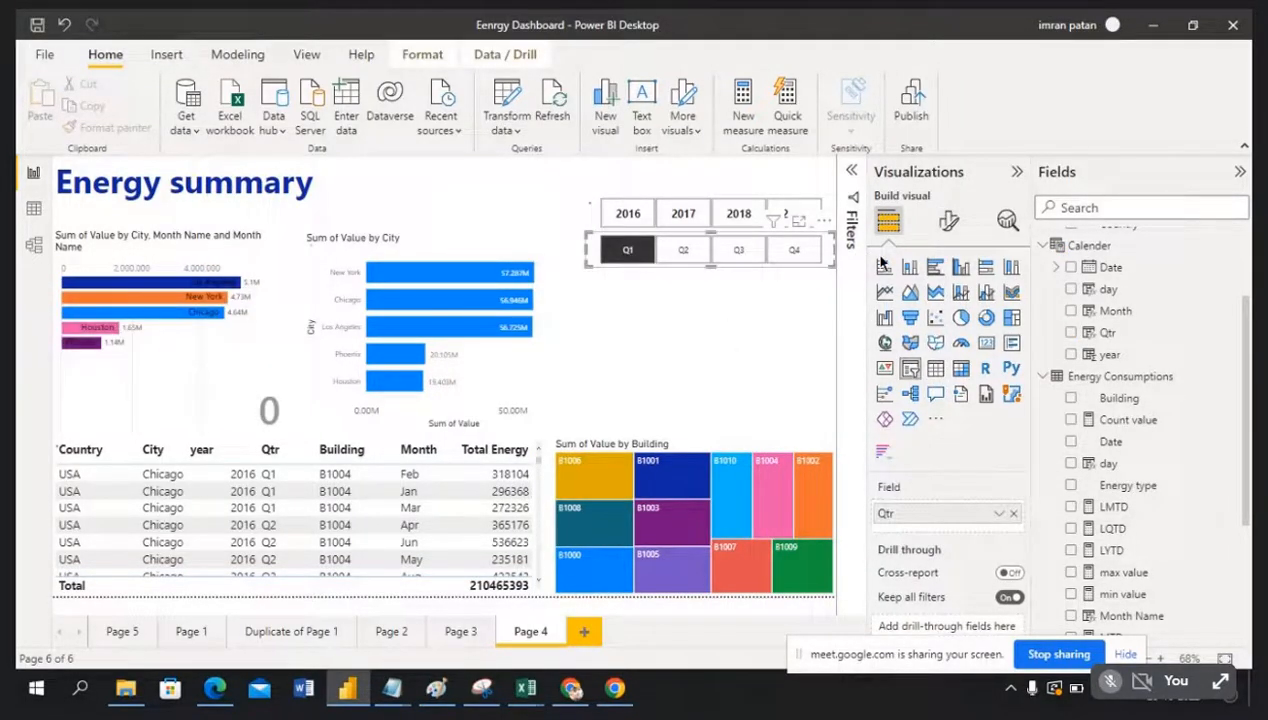
# Step: Review the quarter slicer's settings and label font options, then clear the Q1 selection
pyautogui.click(950, 222)
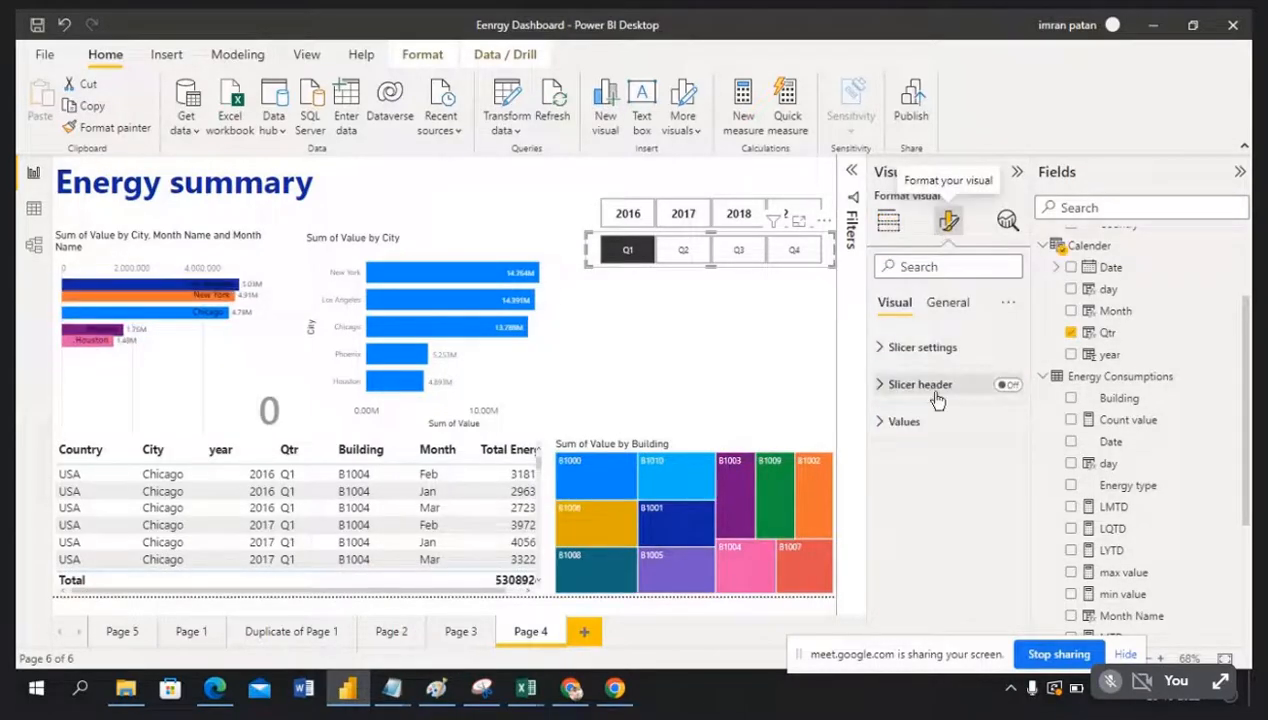
pyautogui.click(882, 348)
pyautogui.click(884, 347)
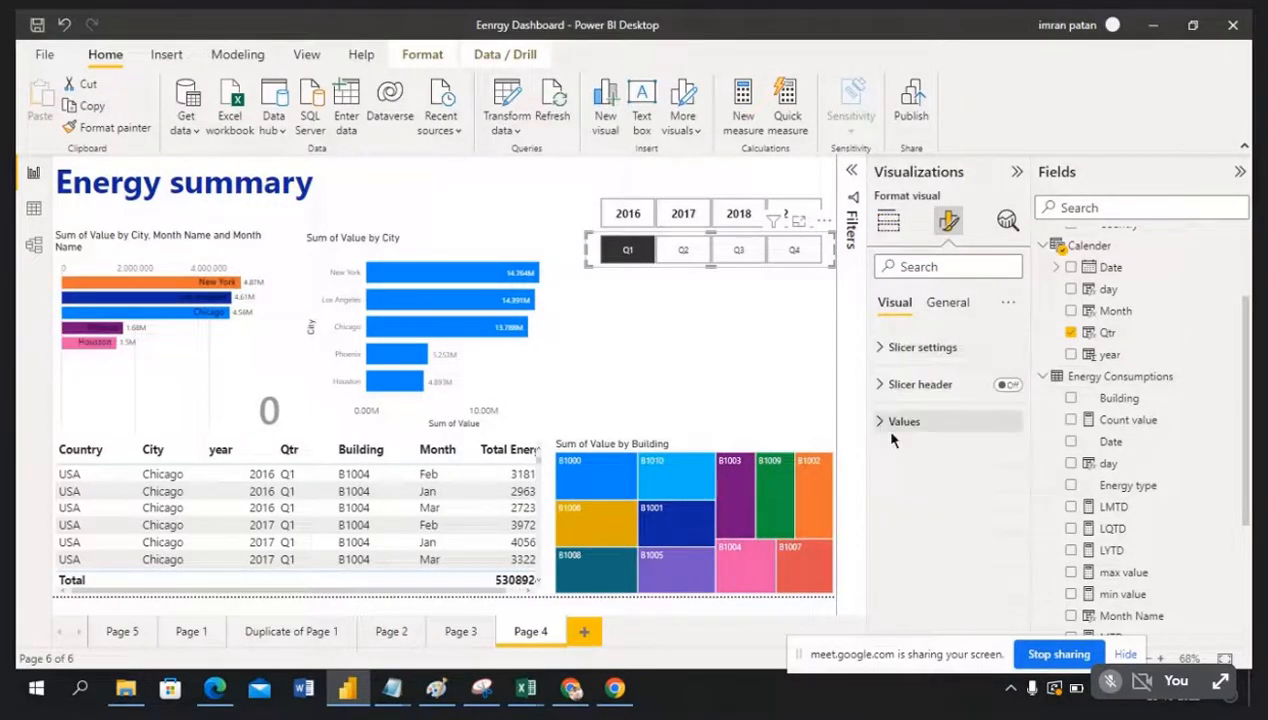
pyautogui.click(880, 423)
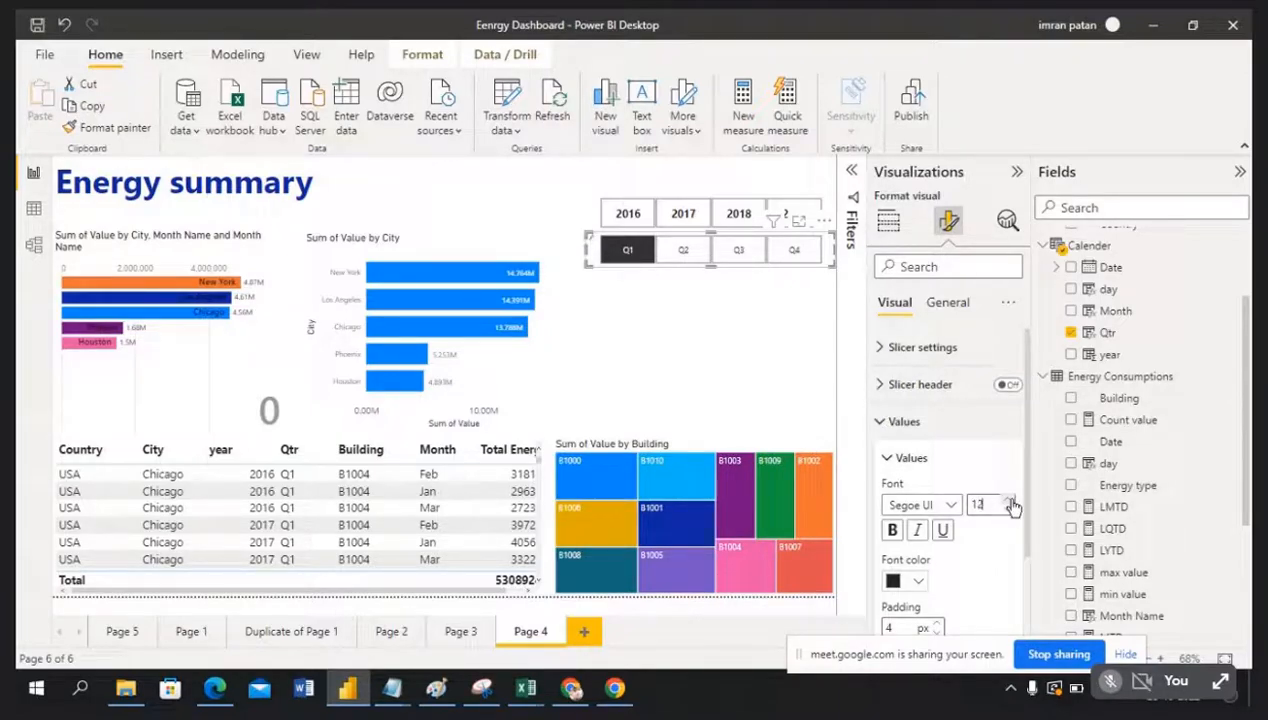
pyautogui.click(760, 317)
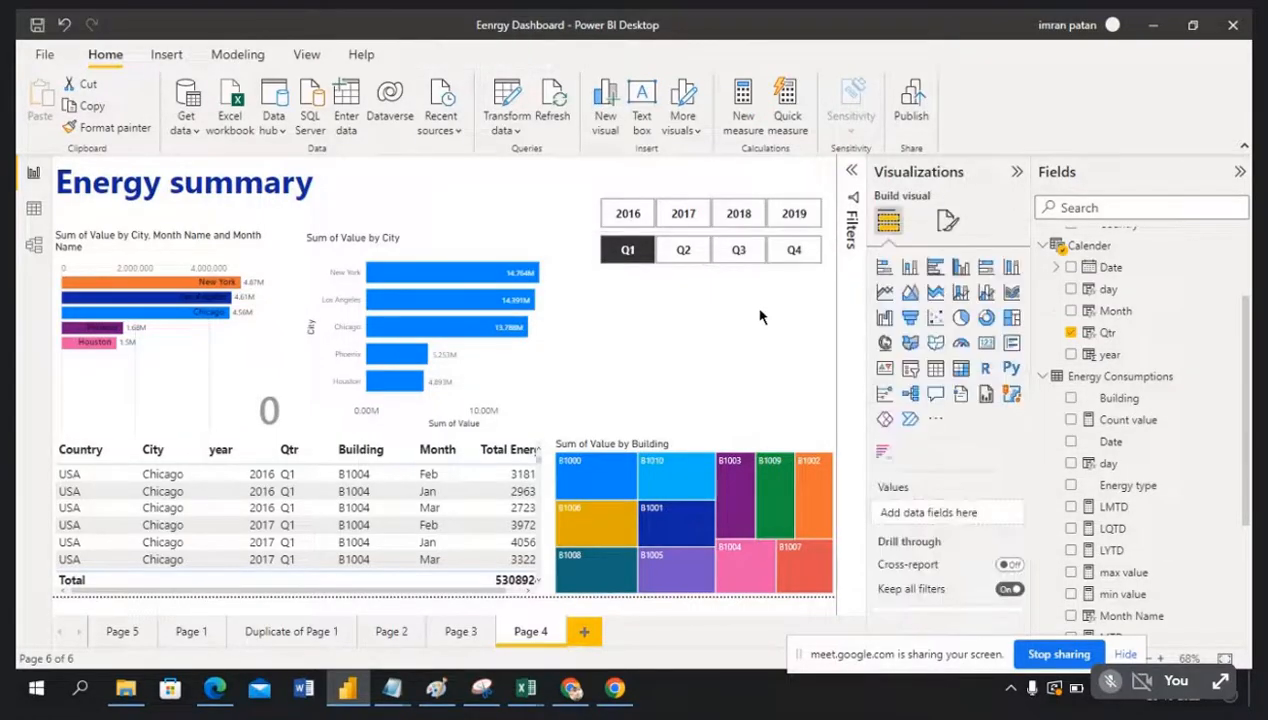
pyautogui.click(616, 249)
pyautogui.click(664, 347)
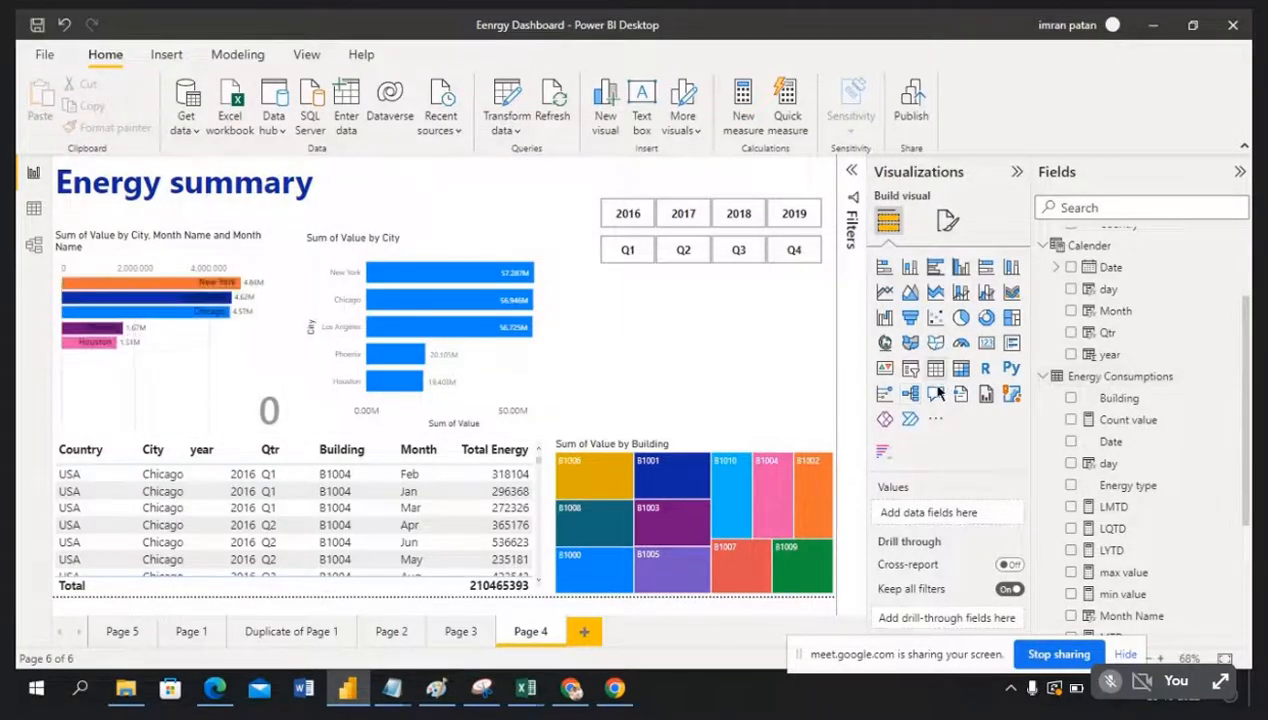
# Step: Add a Building Master City slicer below the quarter tiles and resize it to a compact size
pyautogui.click(910, 370)
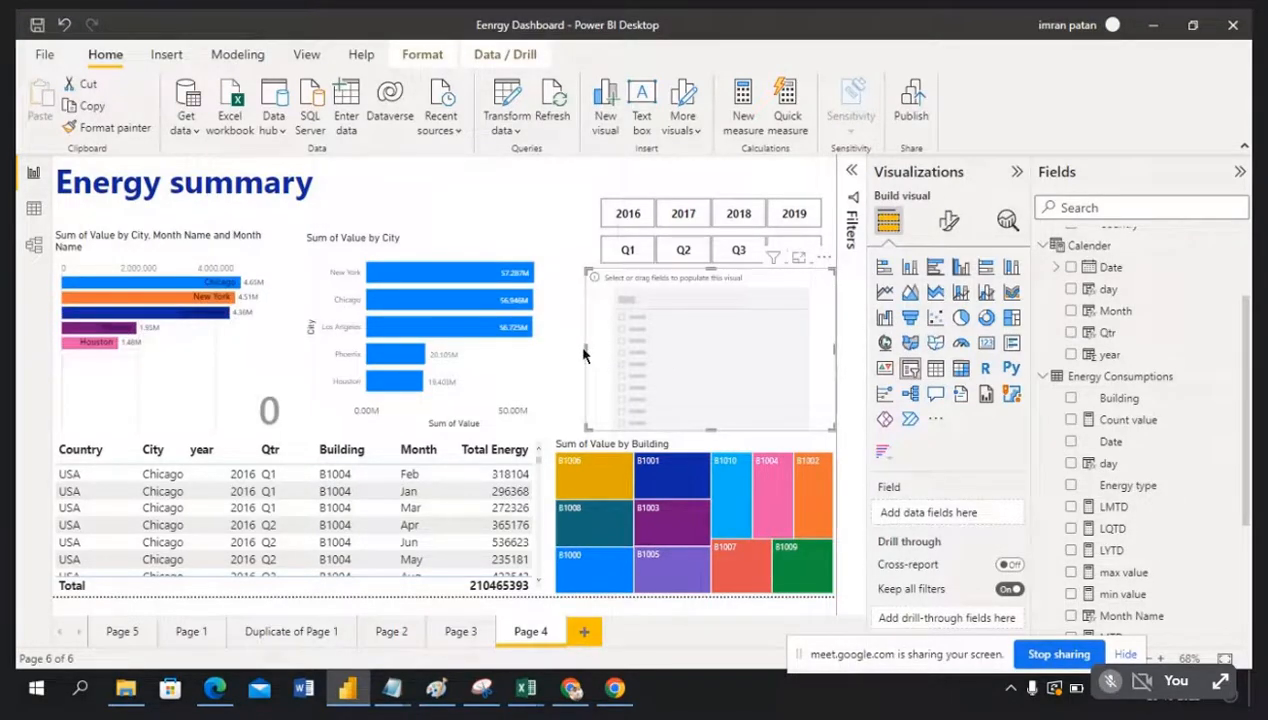
pyautogui.moveTo(585, 350); pyautogui.dragTo(689, 342)
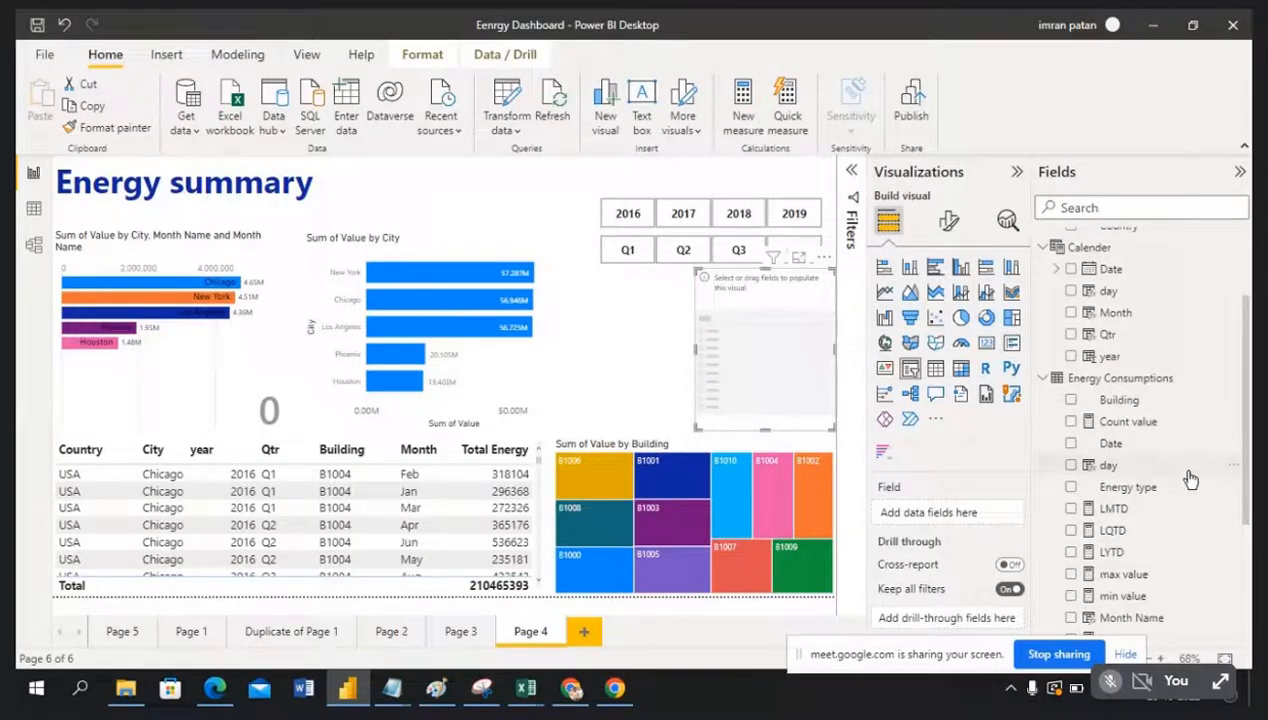
pyautogui.scroll(2, 1187, 476)
pyautogui.moveTo(1115, 326); pyautogui.dragTo(792, 333)
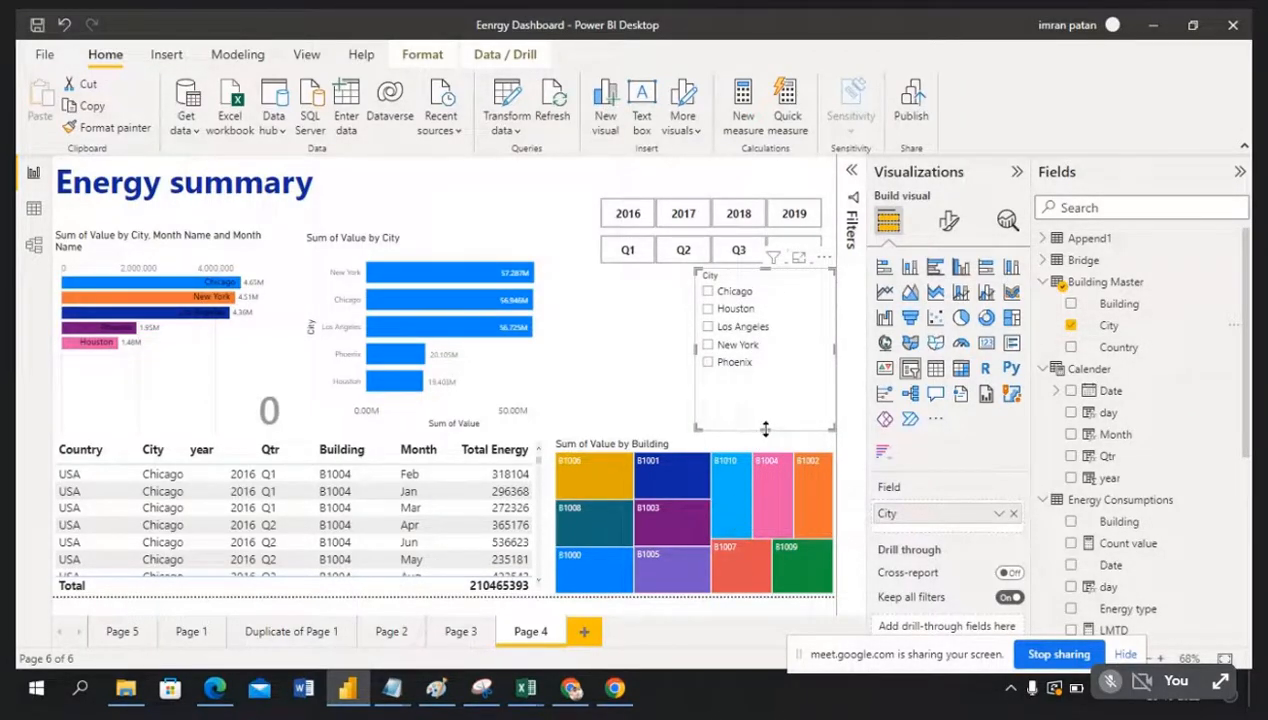
pyautogui.moveTo(765, 414); pyautogui.dragTo(767, 396)
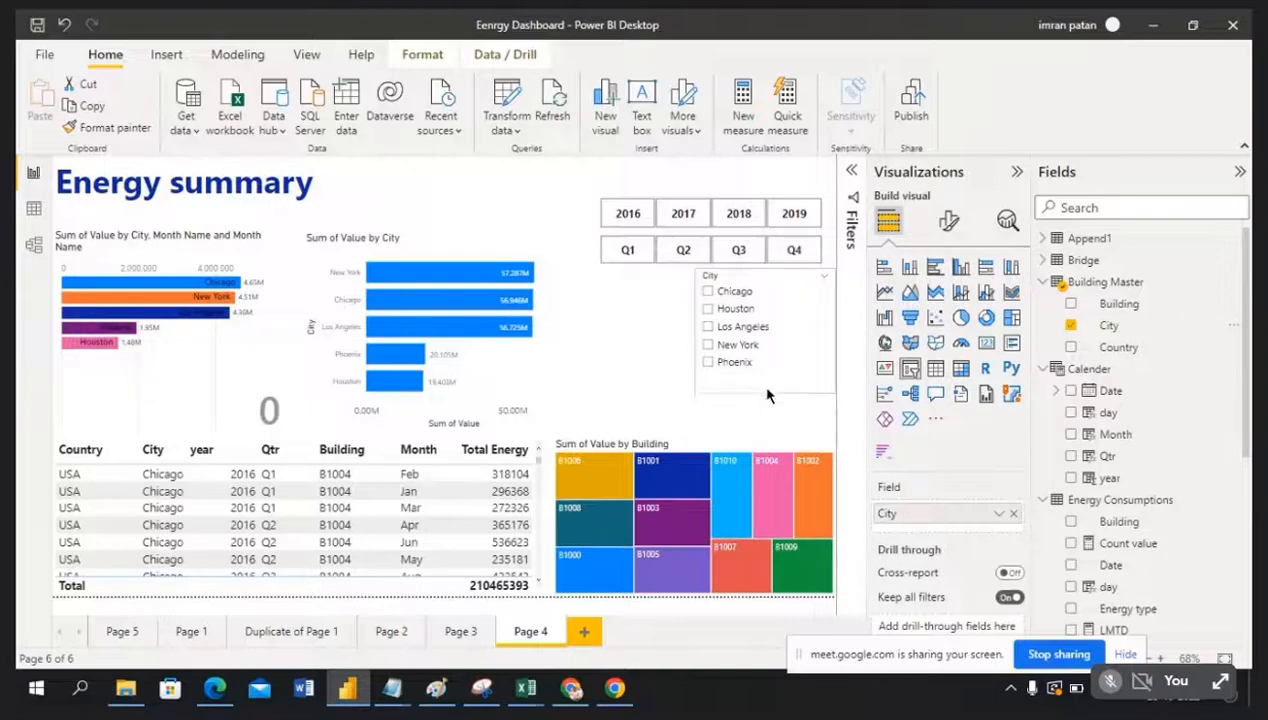
pyautogui.click(686, 332)
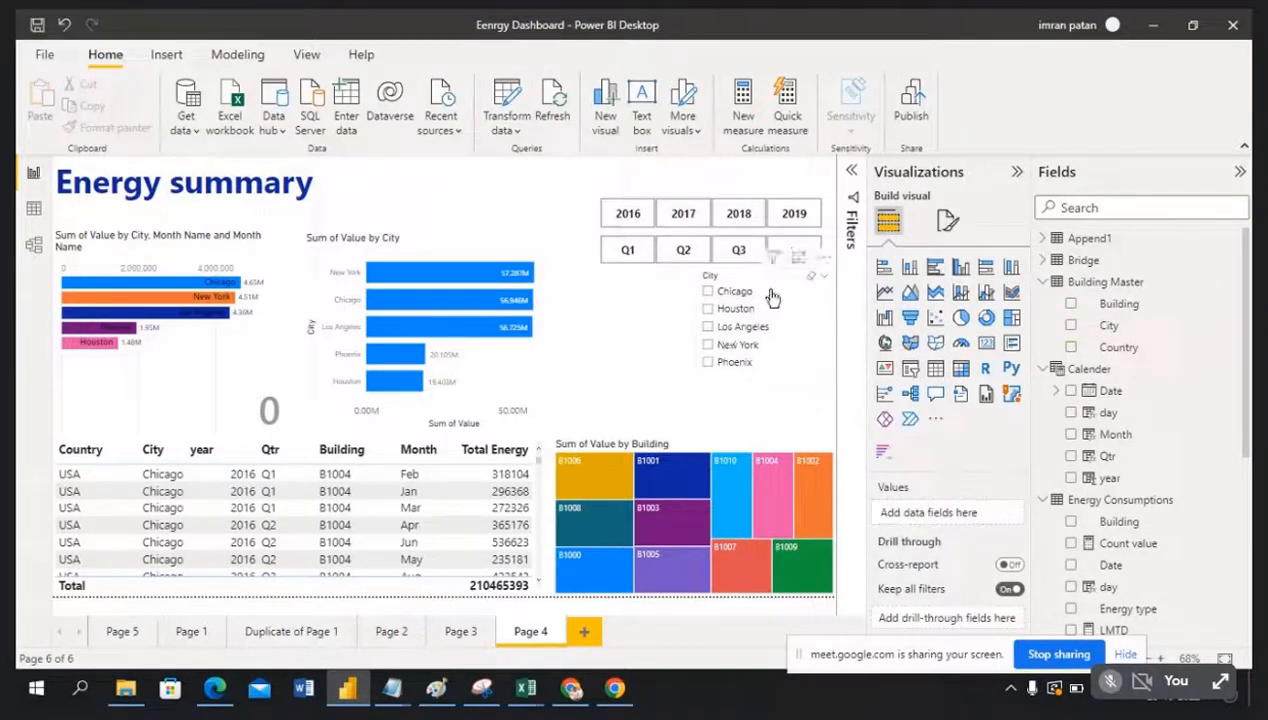
pyautogui.click(797, 381)
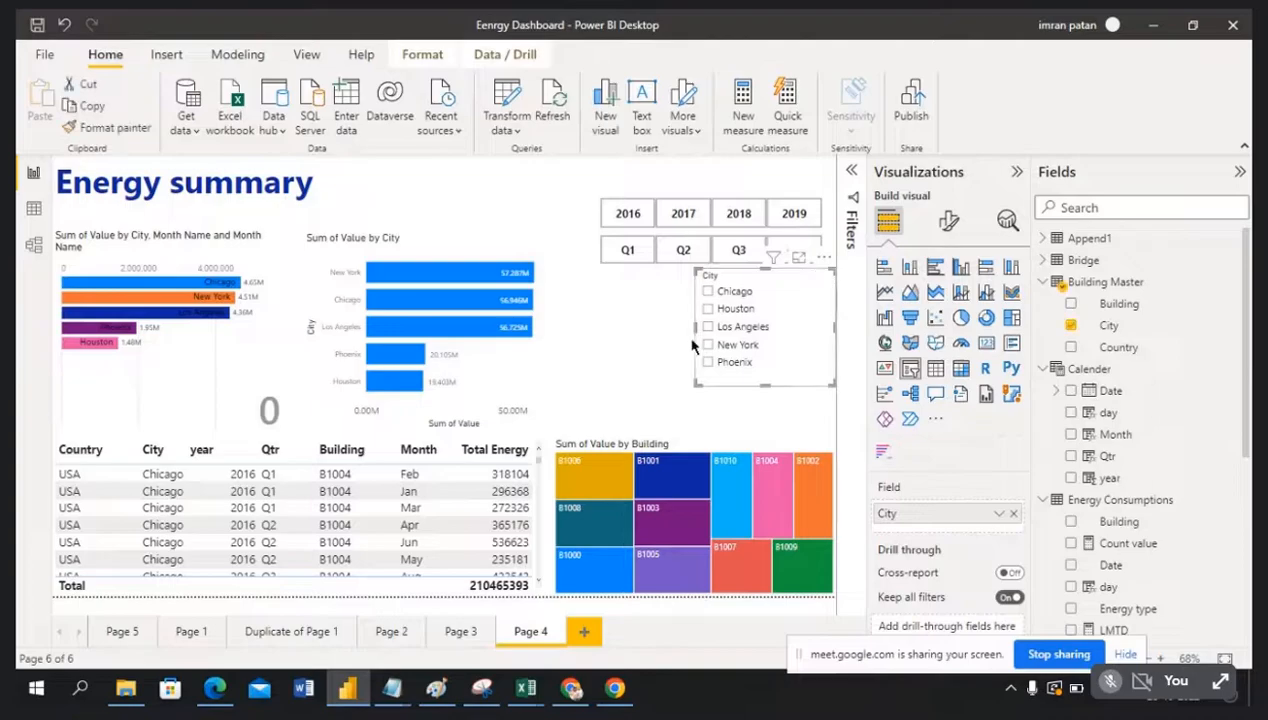
pyautogui.moveTo(698, 337); pyautogui.dragTo(727, 337)
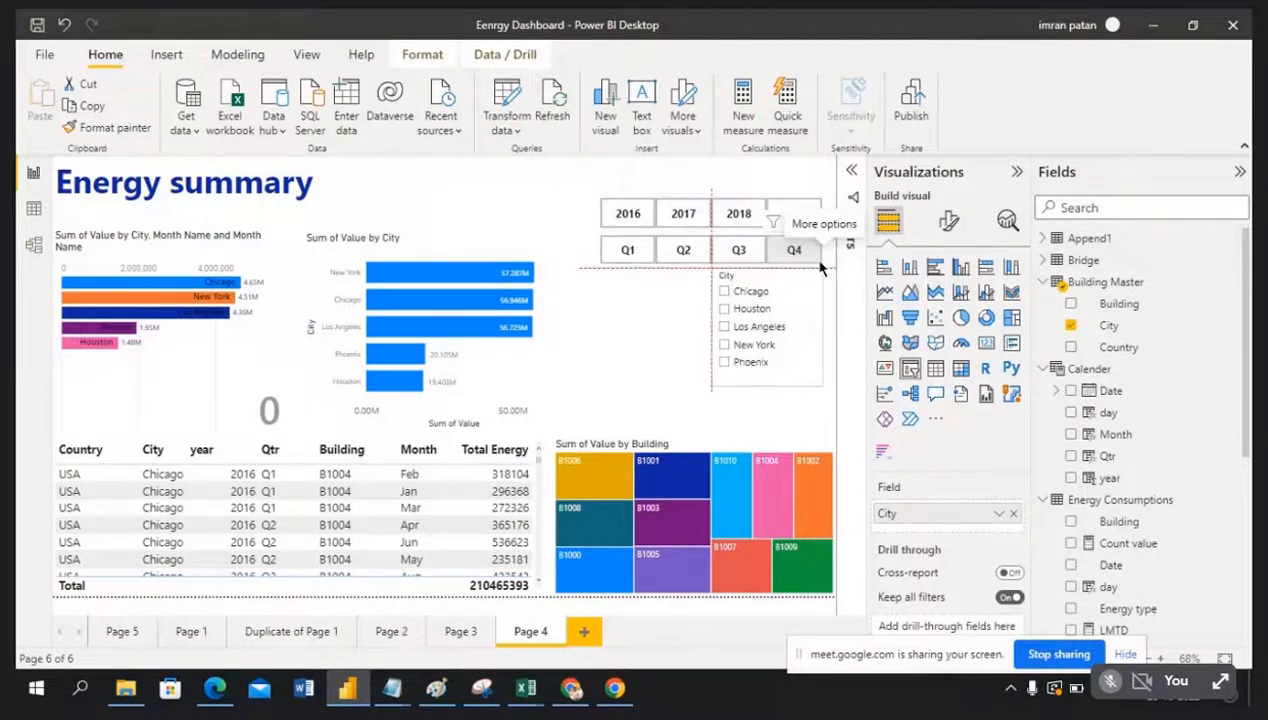
pyautogui.click(810, 428)
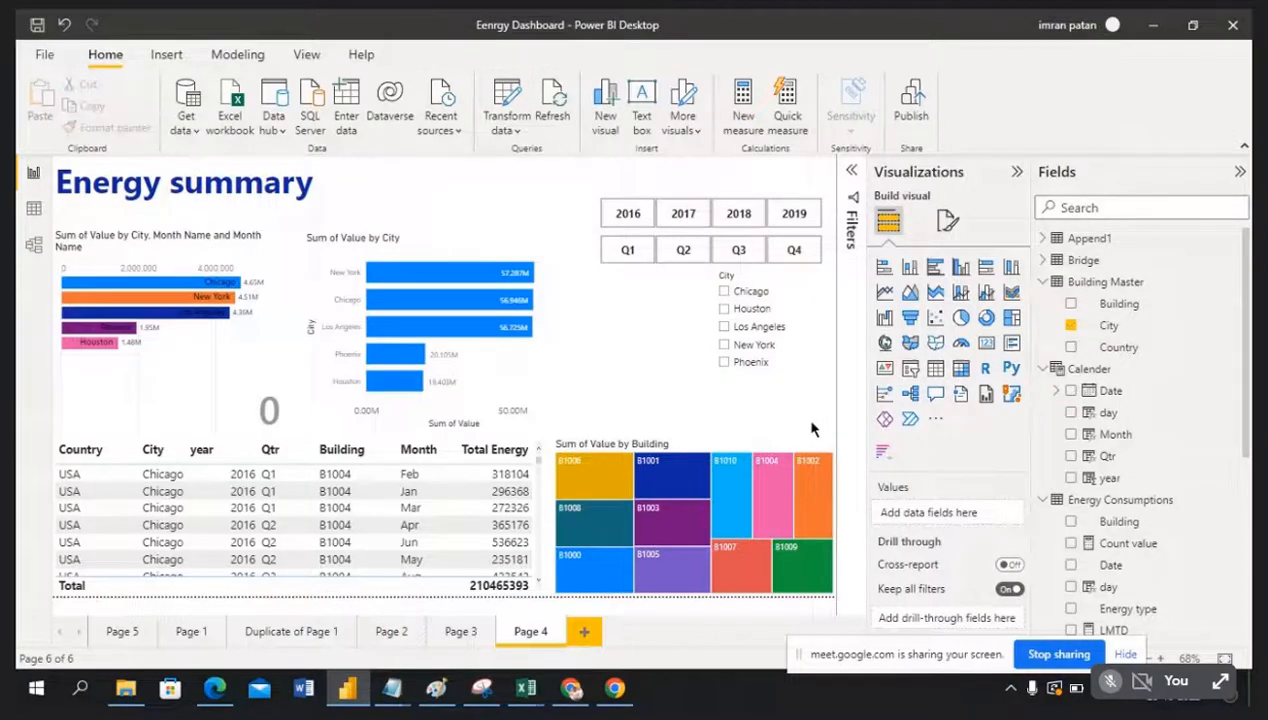
# Step: Add a new slicer left of the City slicer, shorten it, and fill it with Building
pyautogui.click(910, 369)
pyautogui.moveTo(812, 262); pyautogui.dragTo(676, 268)
pyautogui.moveTo(647, 428); pyautogui.dragTo(648, 372)
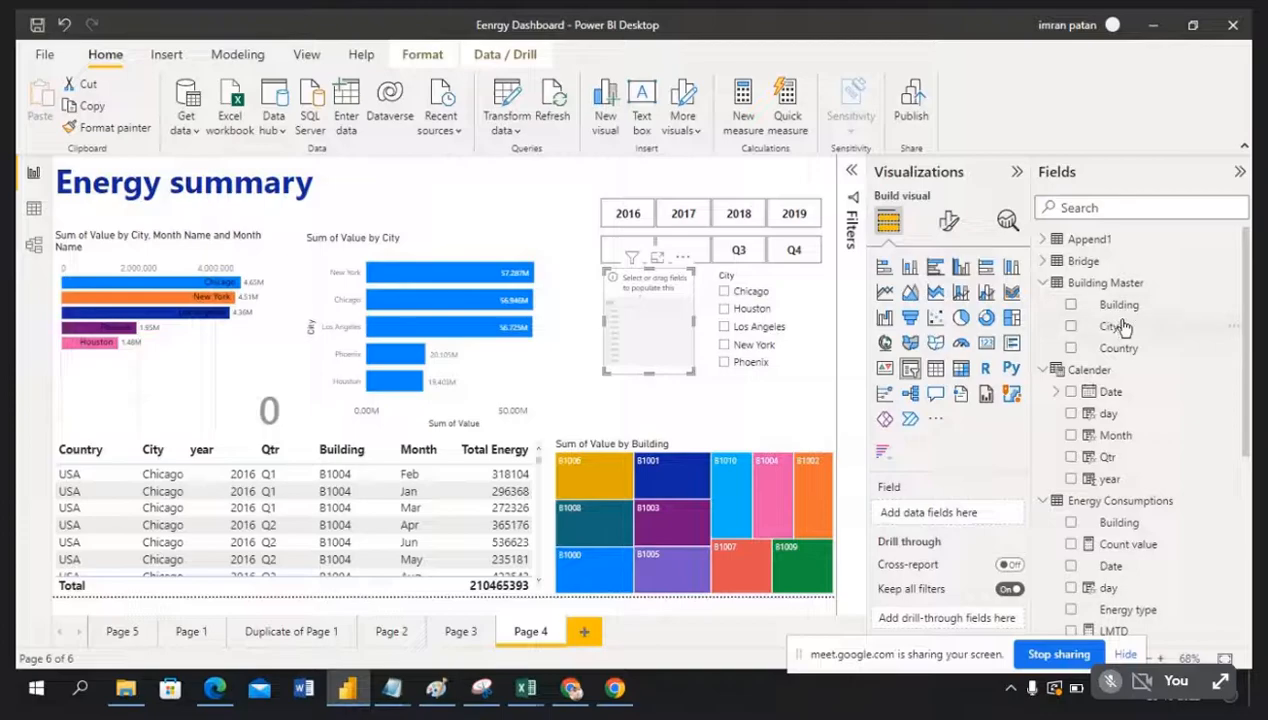
pyautogui.moveTo(772, 310); pyautogui.dragTo(675, 326)
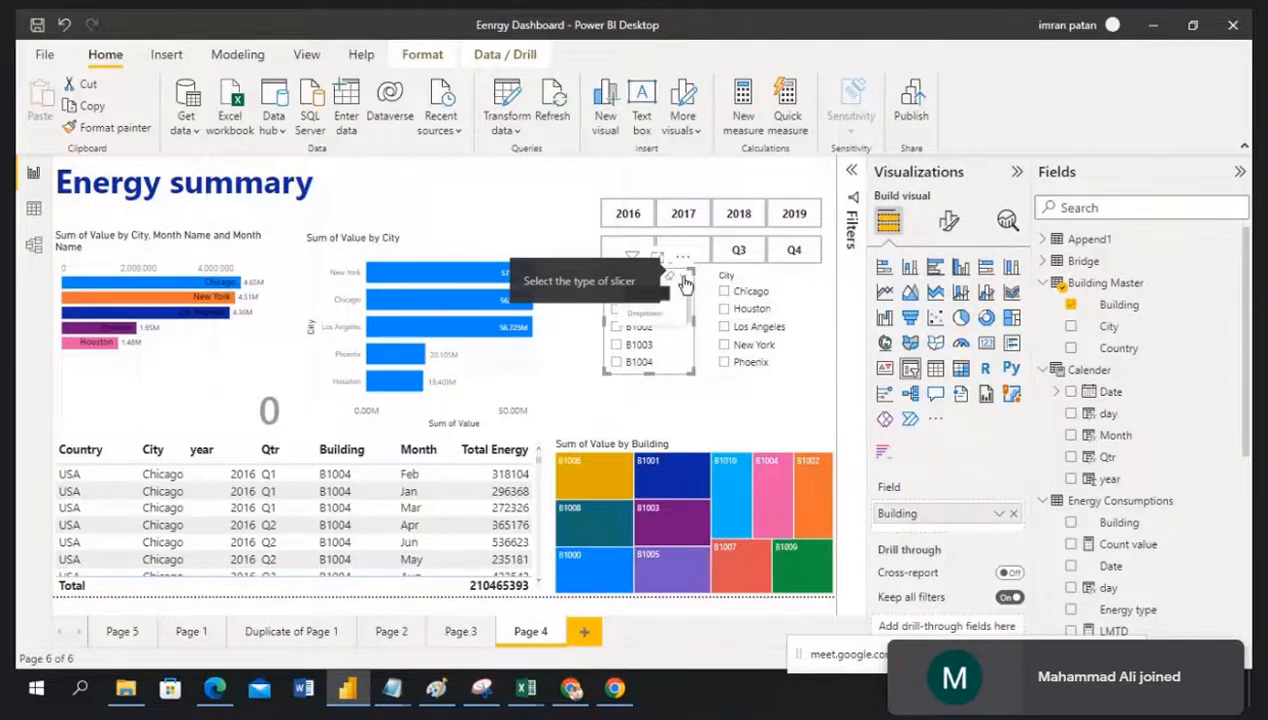
# Step: Switch the Building slicer to a Dropdown showing All and shrink it to compact size
pyautogui.click(658, 325)
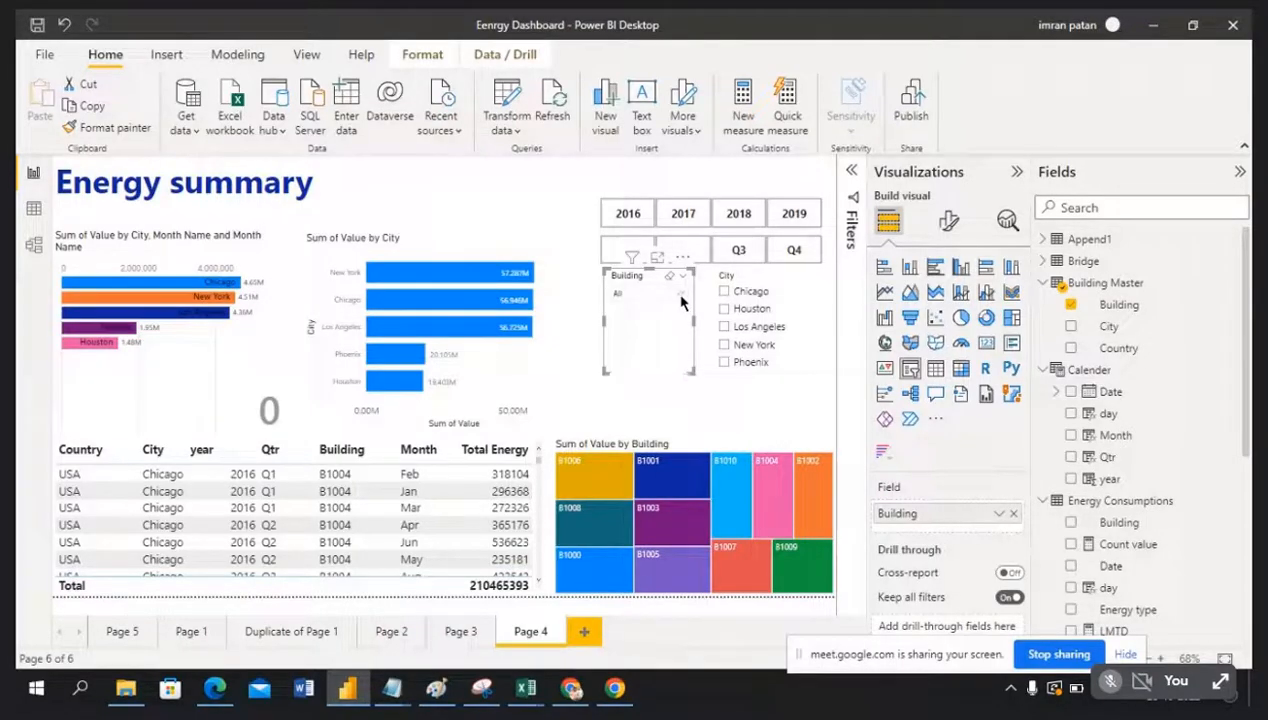
pyautogui.click(681, 296)
pyautogui.click(683, 296)
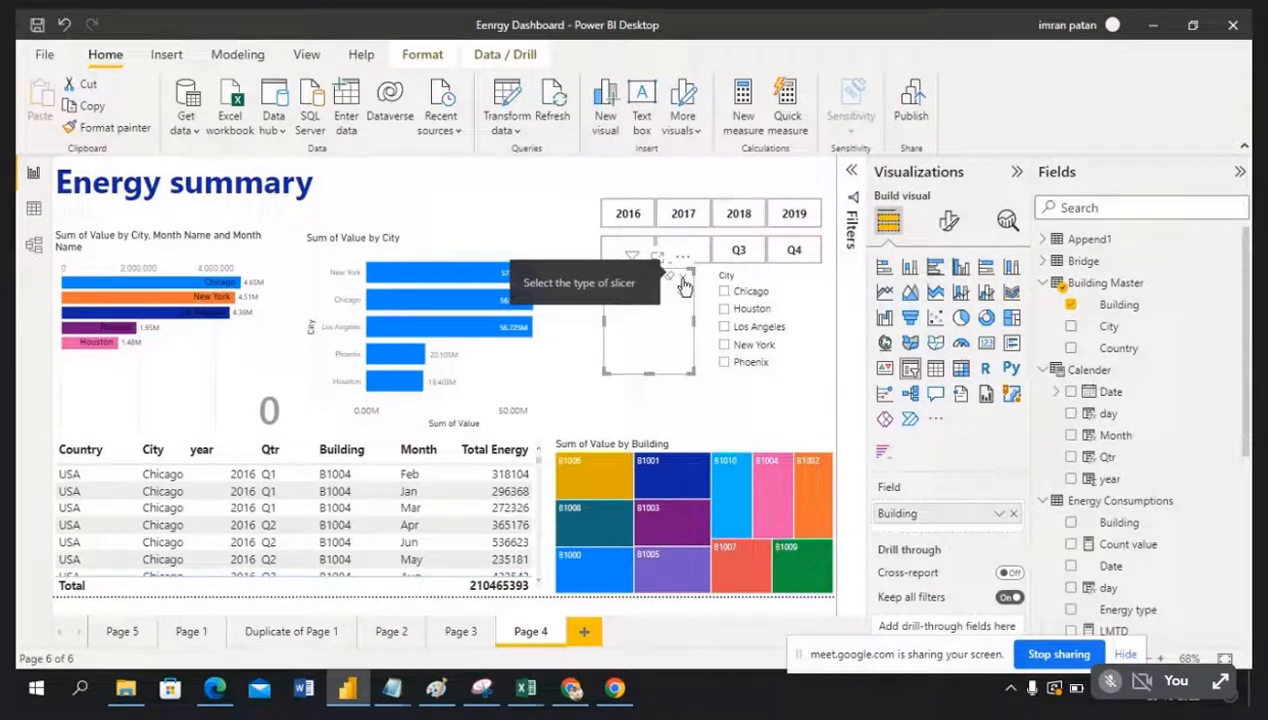
pyautogui.click(684, 282)
pyautogui.click(648, 313)
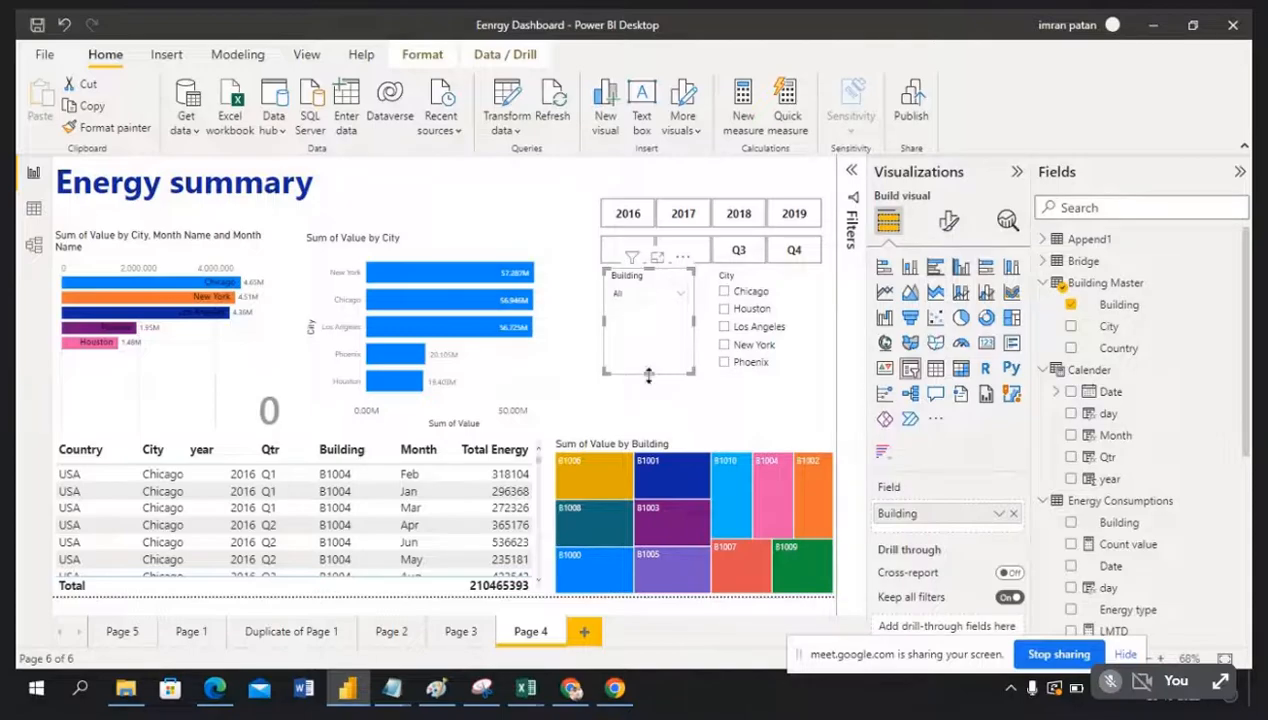
pyautogui.moveTo(648, 375); pyautogui.dragTo(667, 316)
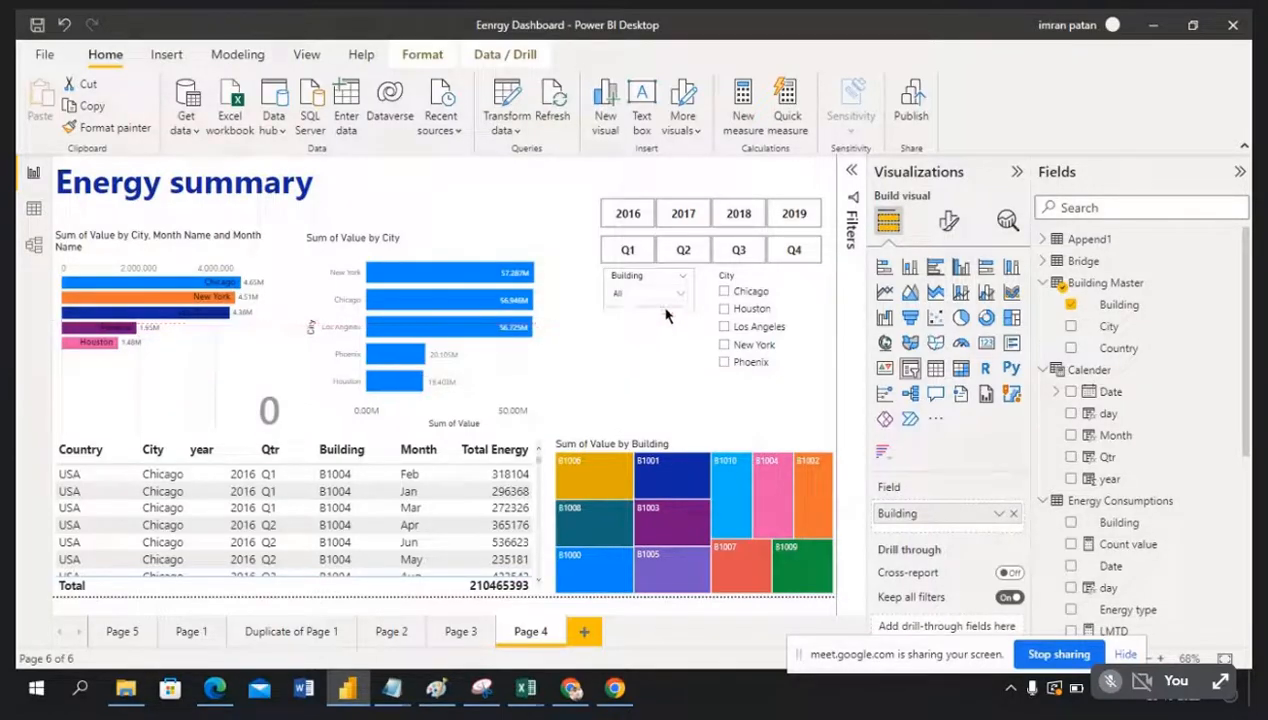
pyautogui.click(656, 364)
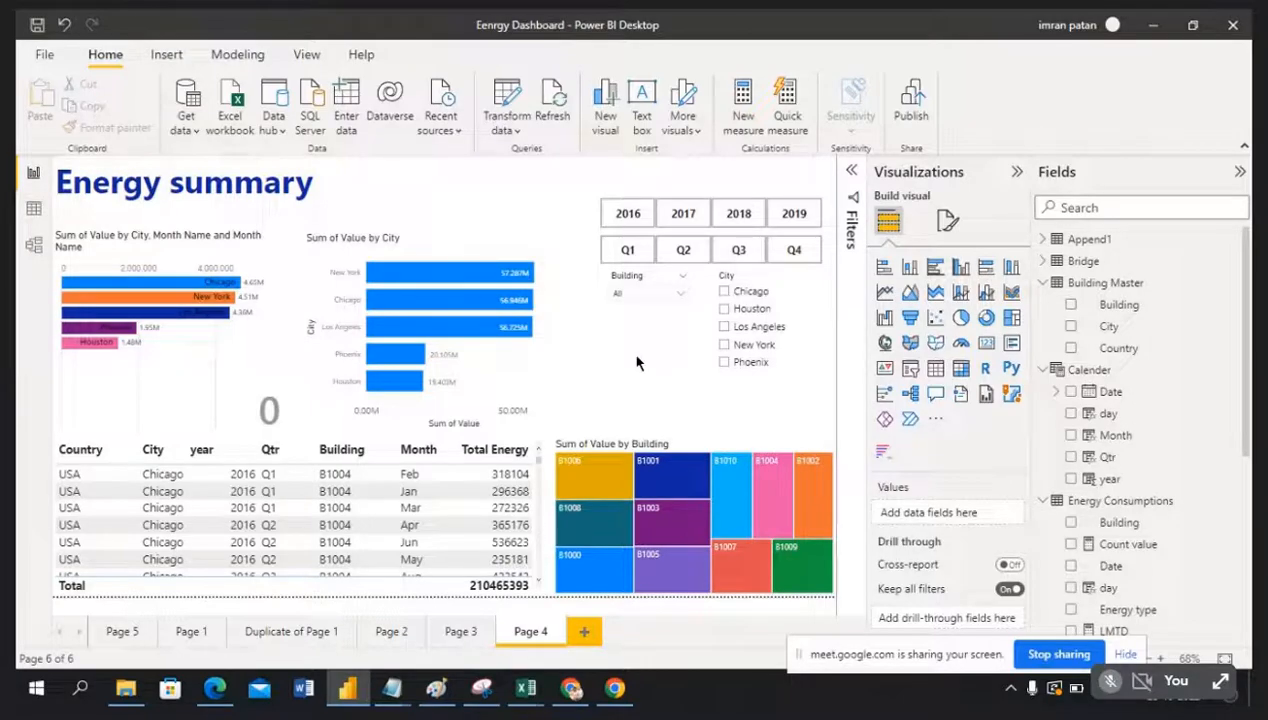
# Step: Add an empty card visual beneath the slicers and resize it
pyautogui.click(986, 343)
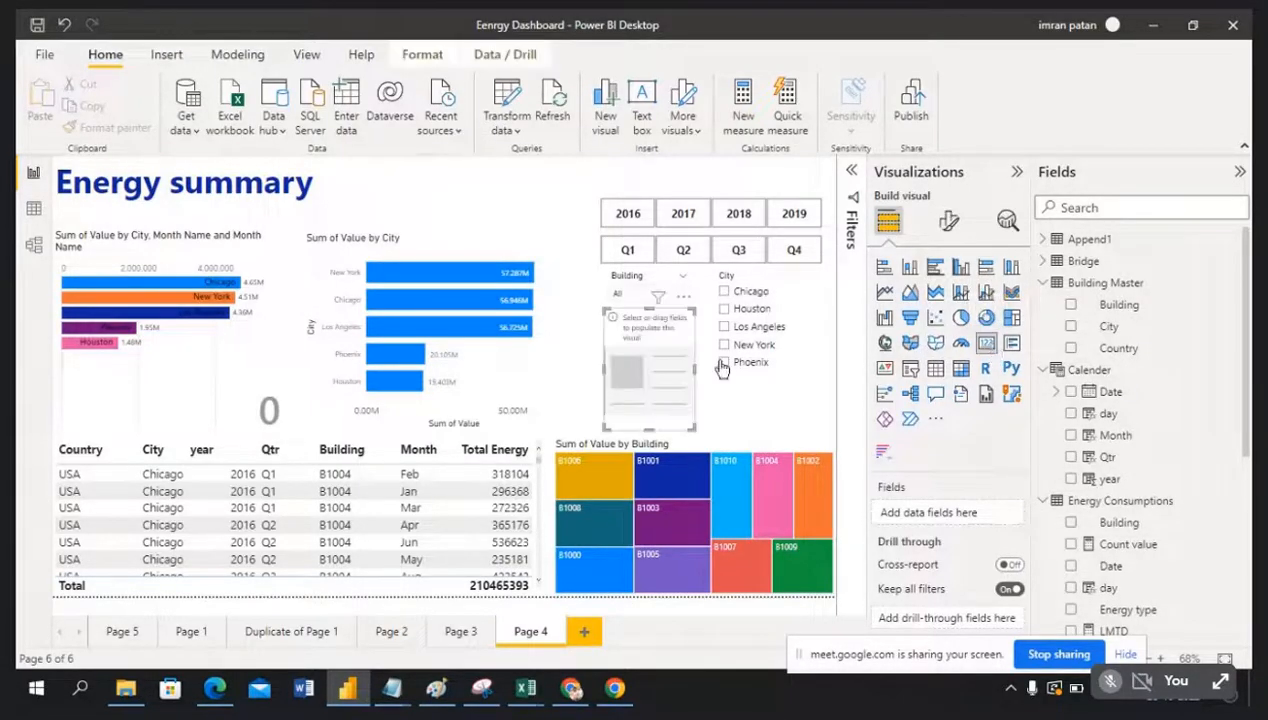
pyautogui.moveTo(651, 430); pyautogui.dragTo(596, 343)
pyautogui.moveTo(694, 338); pyautogui.dragTo(667, 337)
pyautogui.click(689, 393)
# Step: Filter the report to Chicago, lengthen the City slicer and widen the card
pyautogui.click(740, 291)
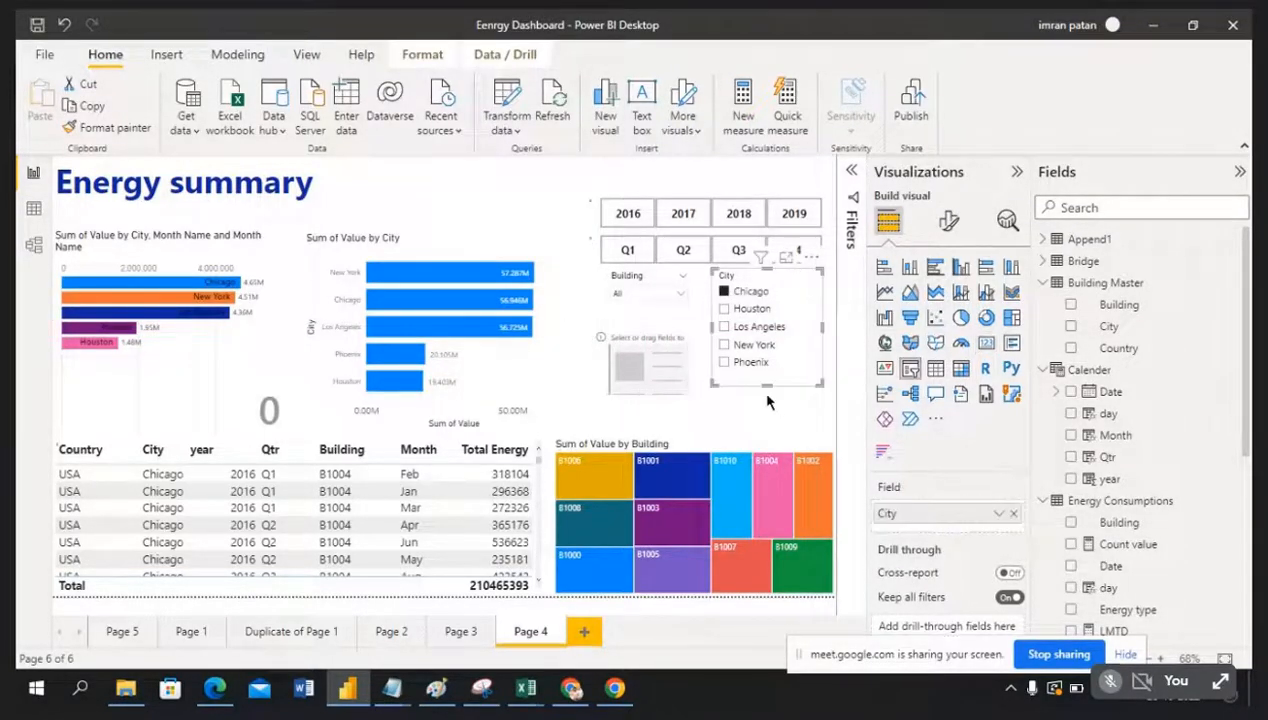
pyautogui.moveTo(767, 387)
pyautogui.mouseDown()
pyautogui.moveTo(767, 430)
pyautogui.moveTo(766, 408)
pyautogui.mouseUp()
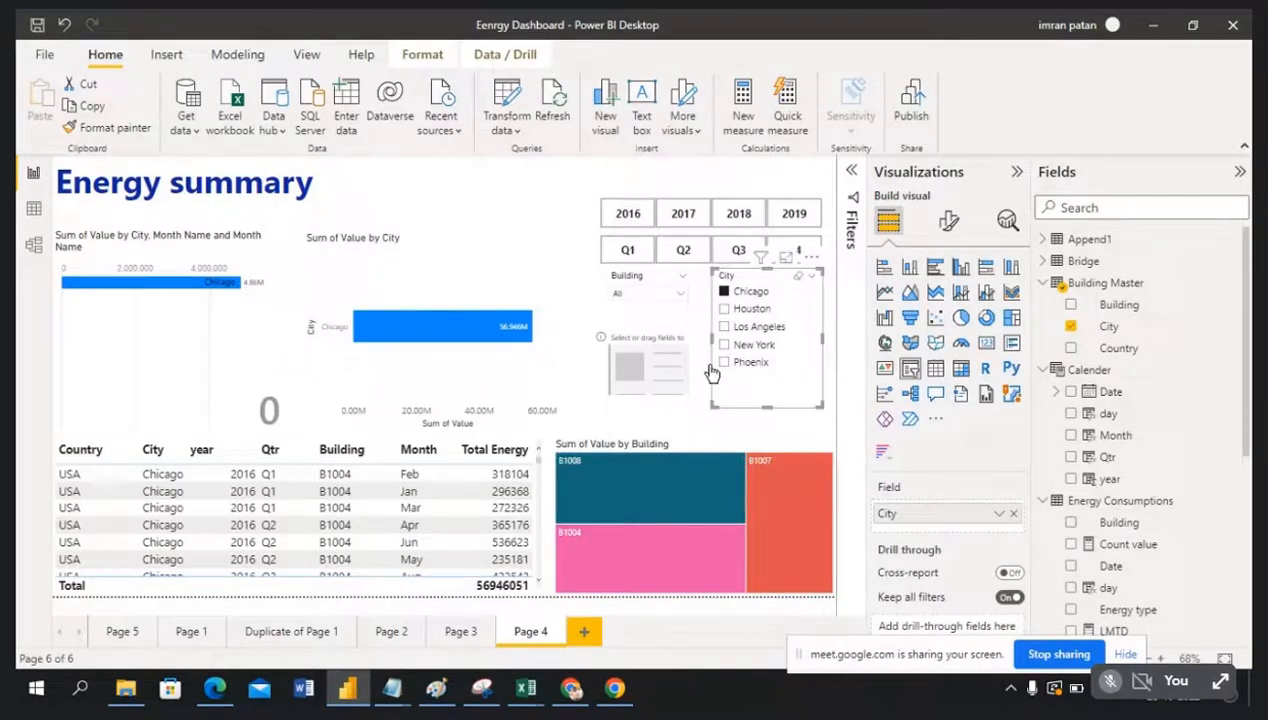
pyautogui.click(651, 336)
pyautogui.moveTo(649, 329); pyautogui.dragTo(649, 324)
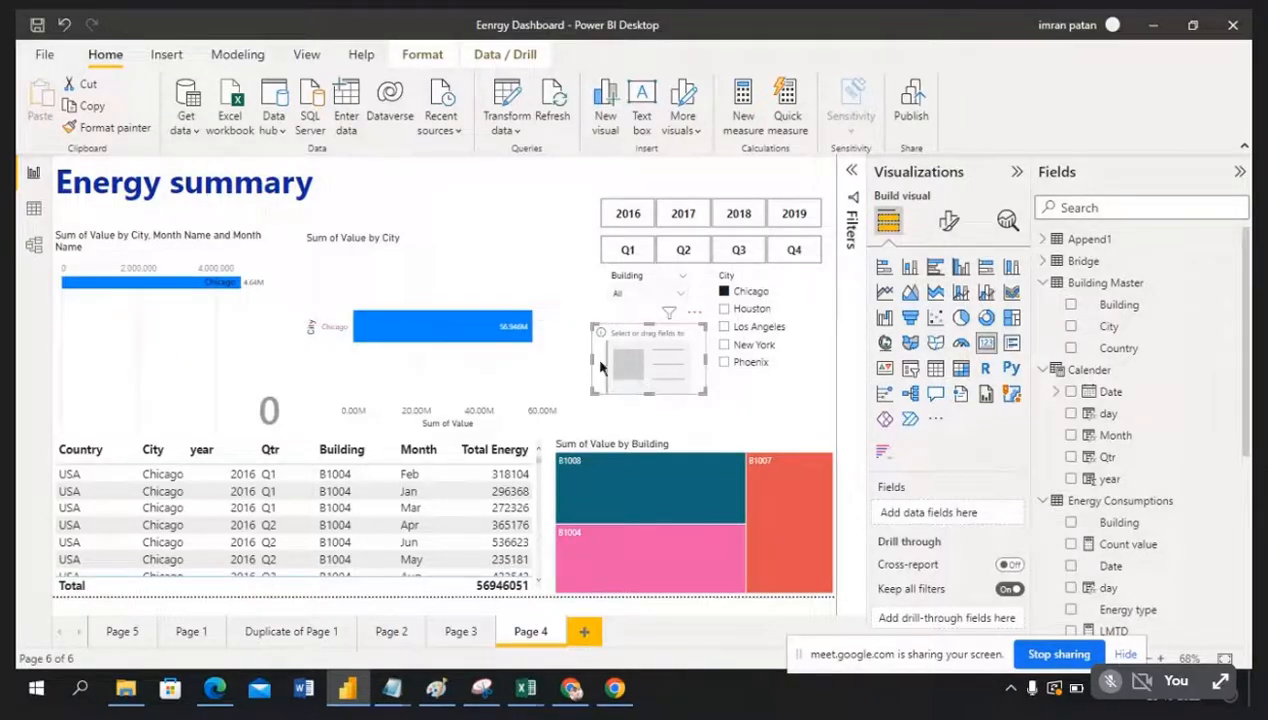
pyautogui.moveTo(590, 366); pyautogui.dragTo(576, 366)
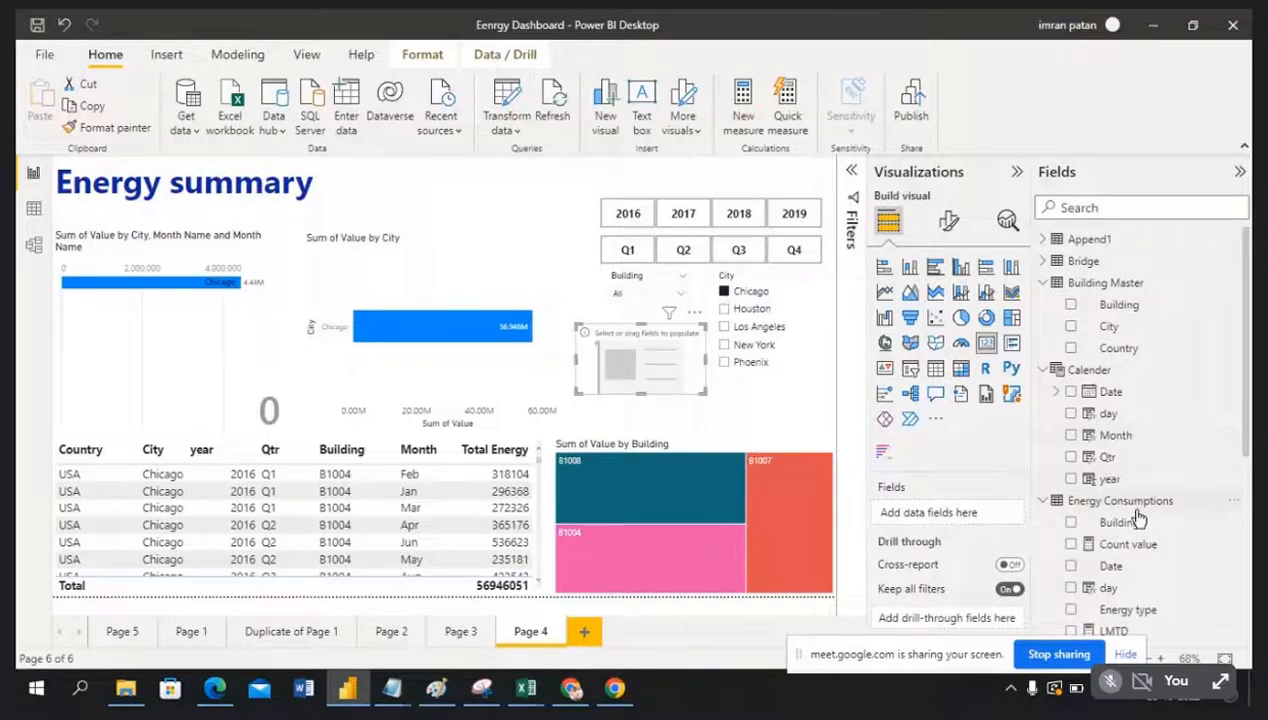
# Step: Drag the Value field into the card so it reads 57M Sum of Value
pyautogui.scroll(-5, 1138, 518)
pyautogui.scroll(-3, 1138, 518)
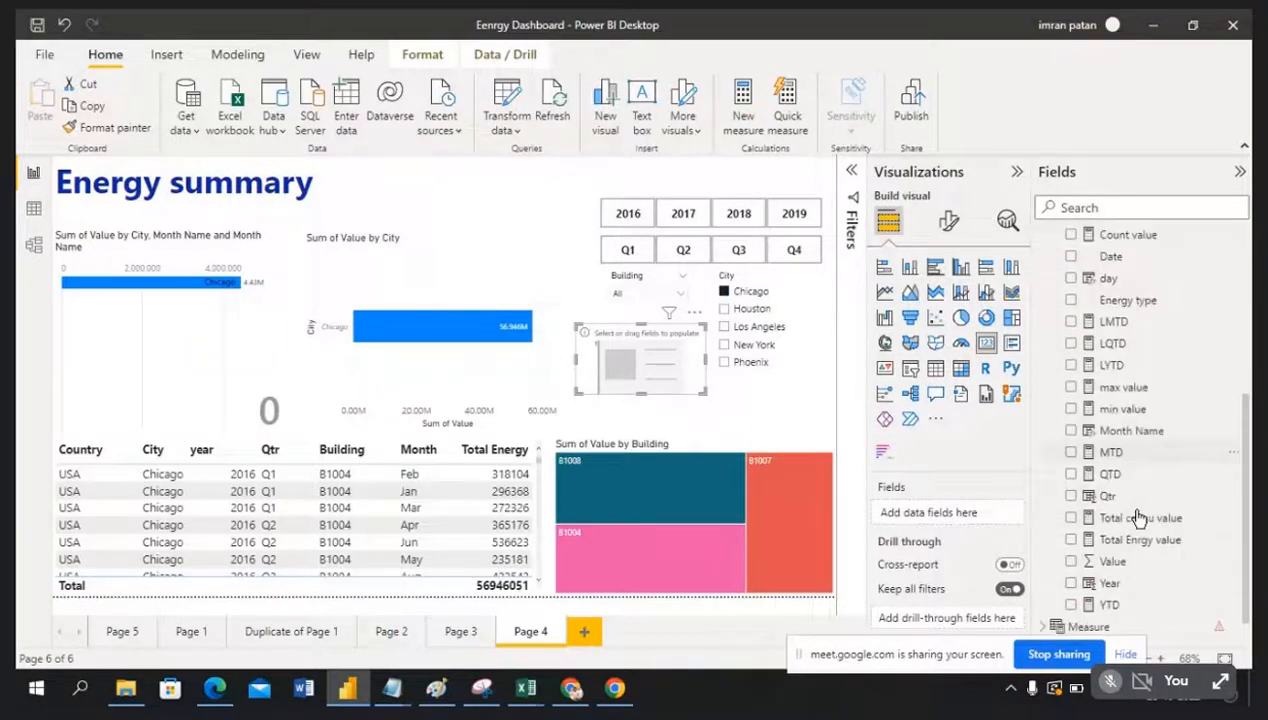
pyautogui.moveTo(1150, 542); pyautogui.dragTo(958, 515)
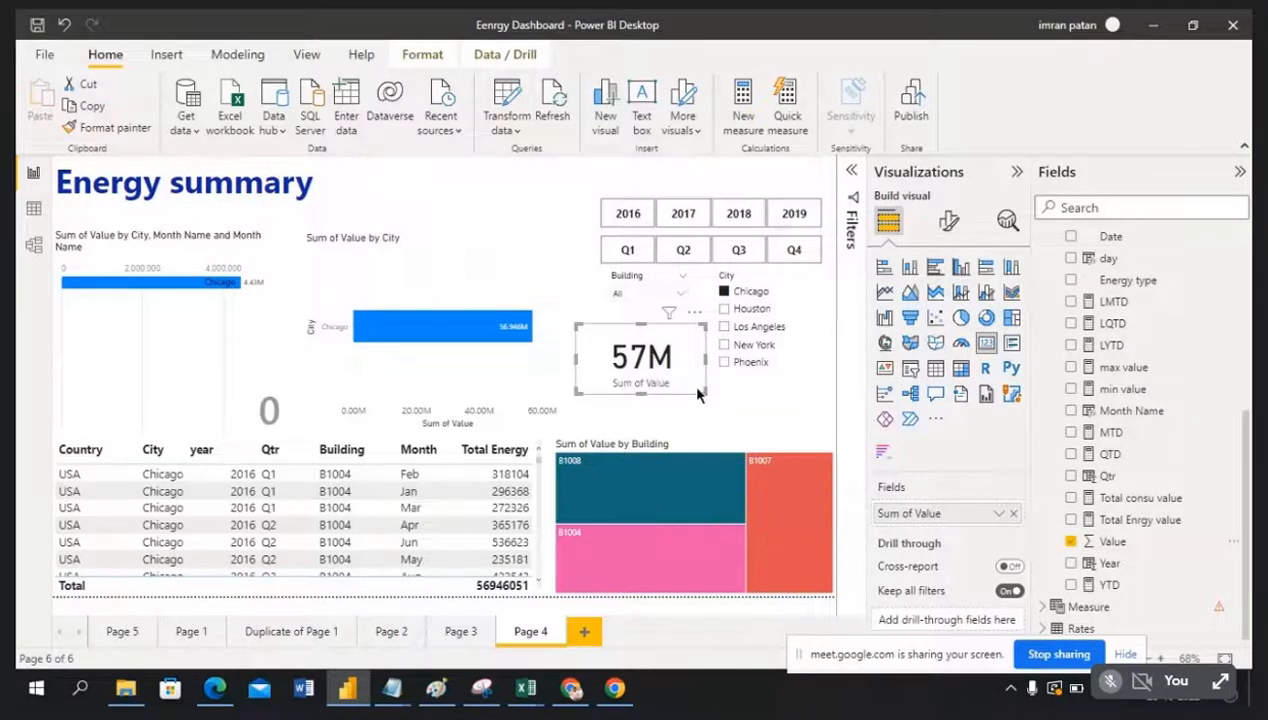
# Step: Widen the year, quarter and Building slicers to the left
pyautogui.click(590, 220)
pyautogui.moveTo(590, 220); pyautogui.dragTo(546, 222)
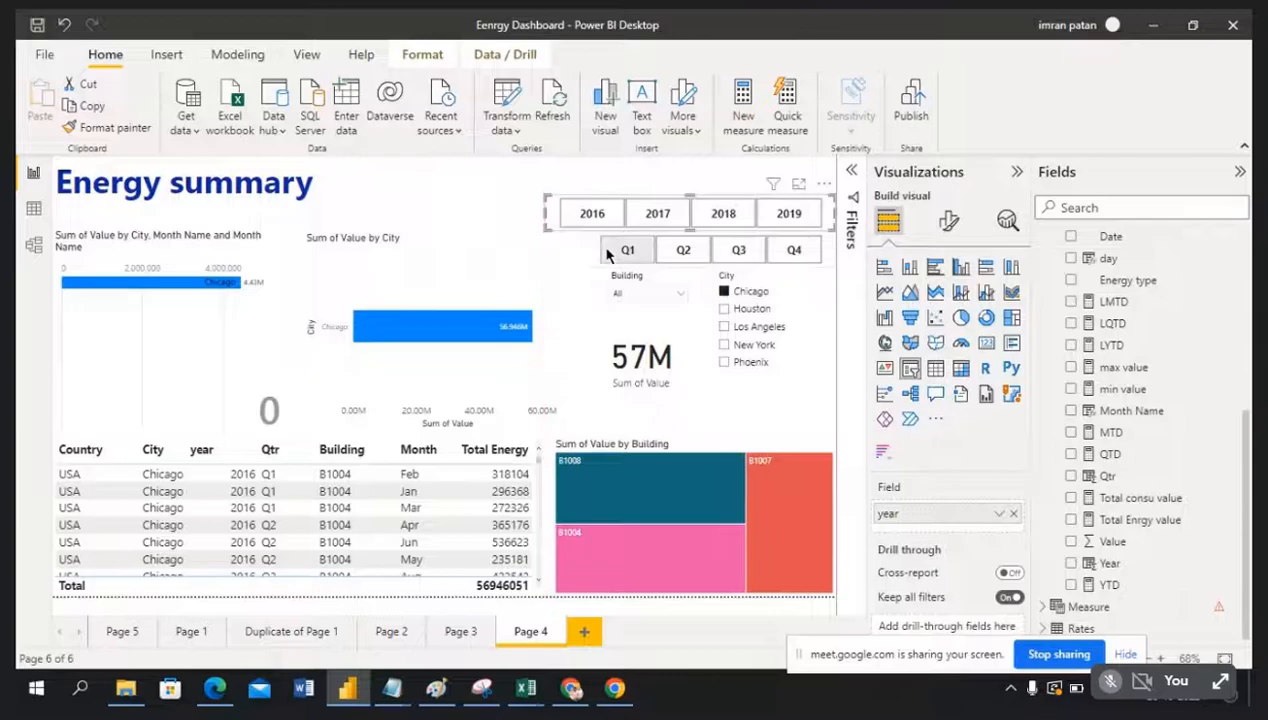
pyautogui.click(593, 258)
pyautogui.moveTo(584, 252); pyautogui.dragTo(545, 258)
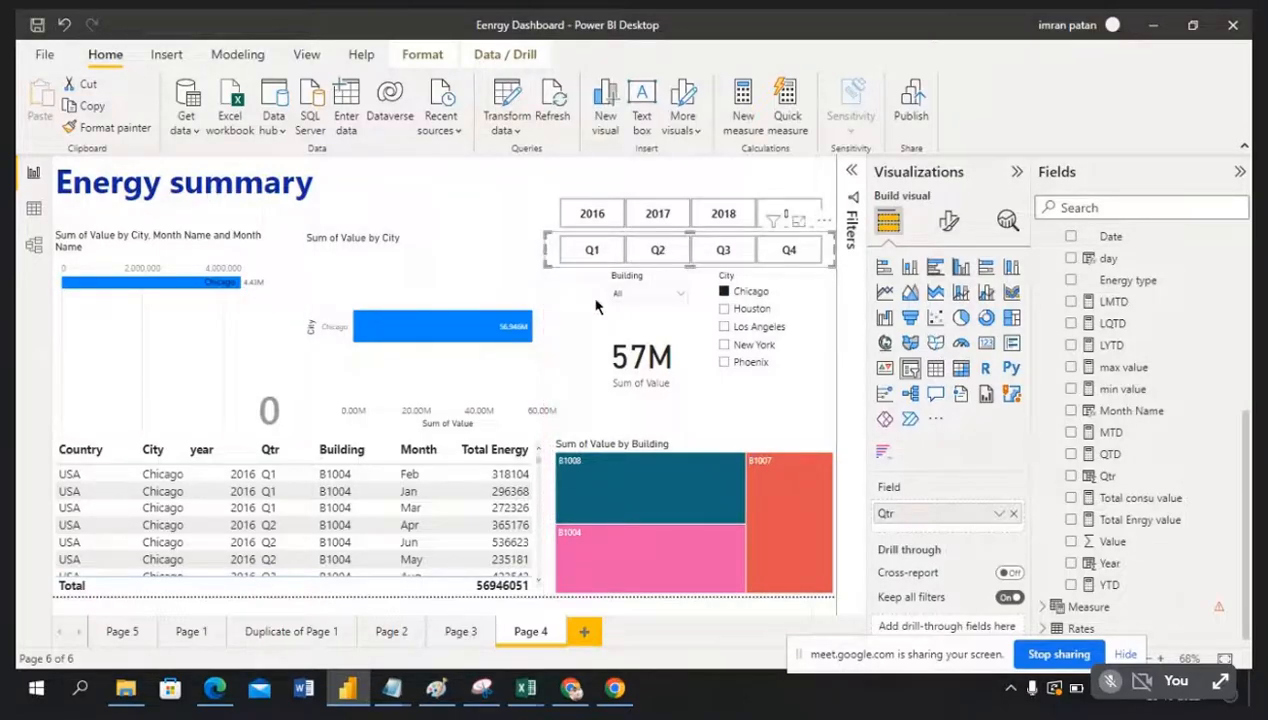
pyautogui.click(603, 300)
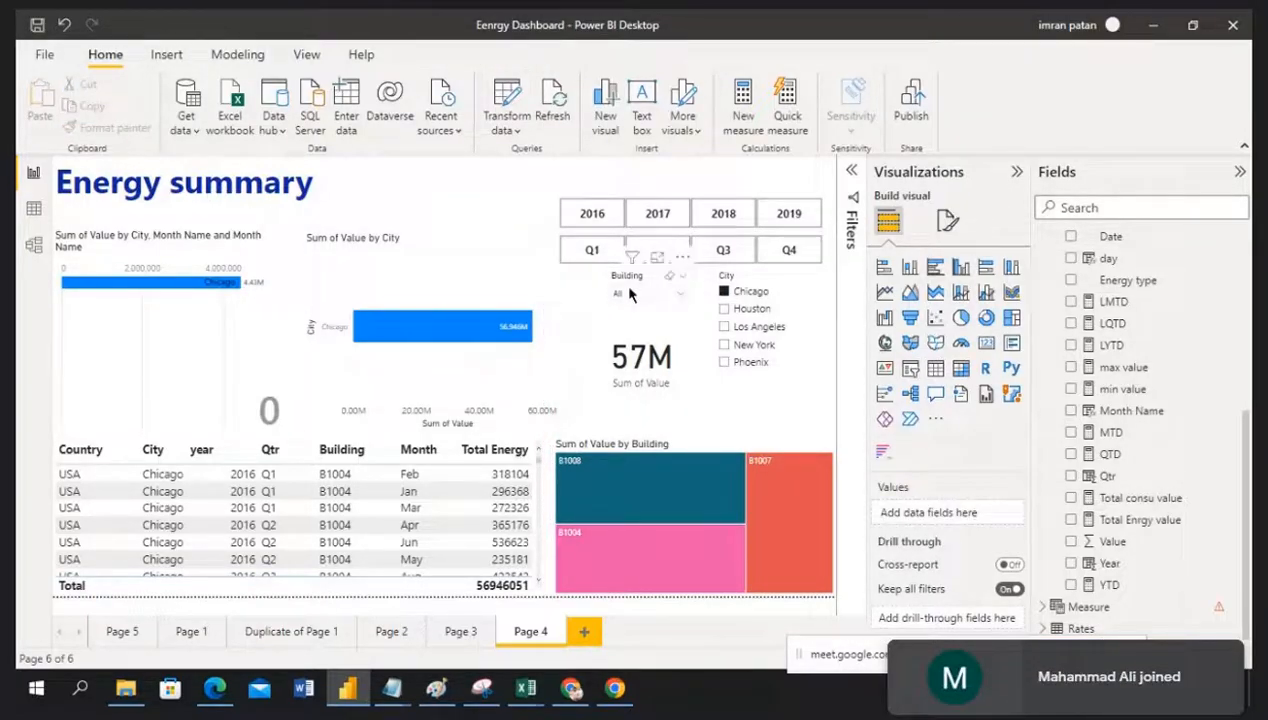
pyautogui.click(623, 278)
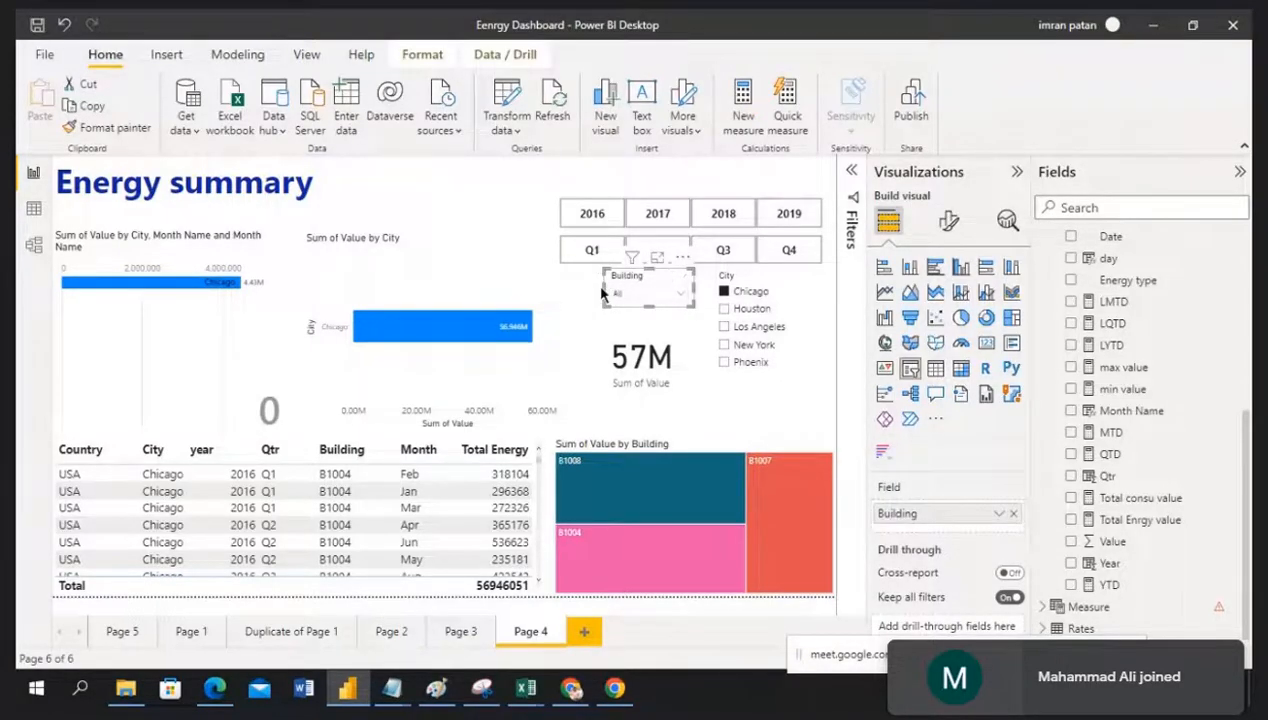
pyautogui.moveTo(603, 287); pyautogui.dragTo(560, 290)
# Step: Shorten the City slicer slightly and clear the Chicago filter, restoring the 210M total
pyautogui.click(584, 356)
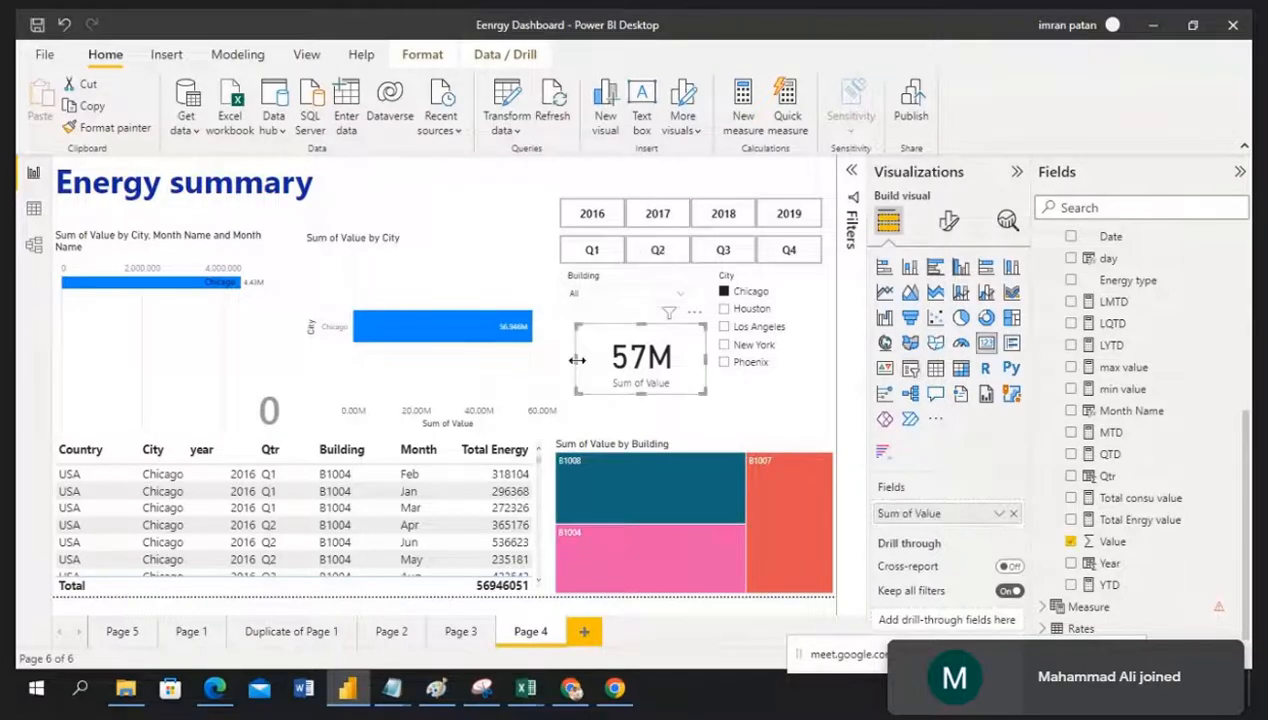
pyautogui.click(759, 401)
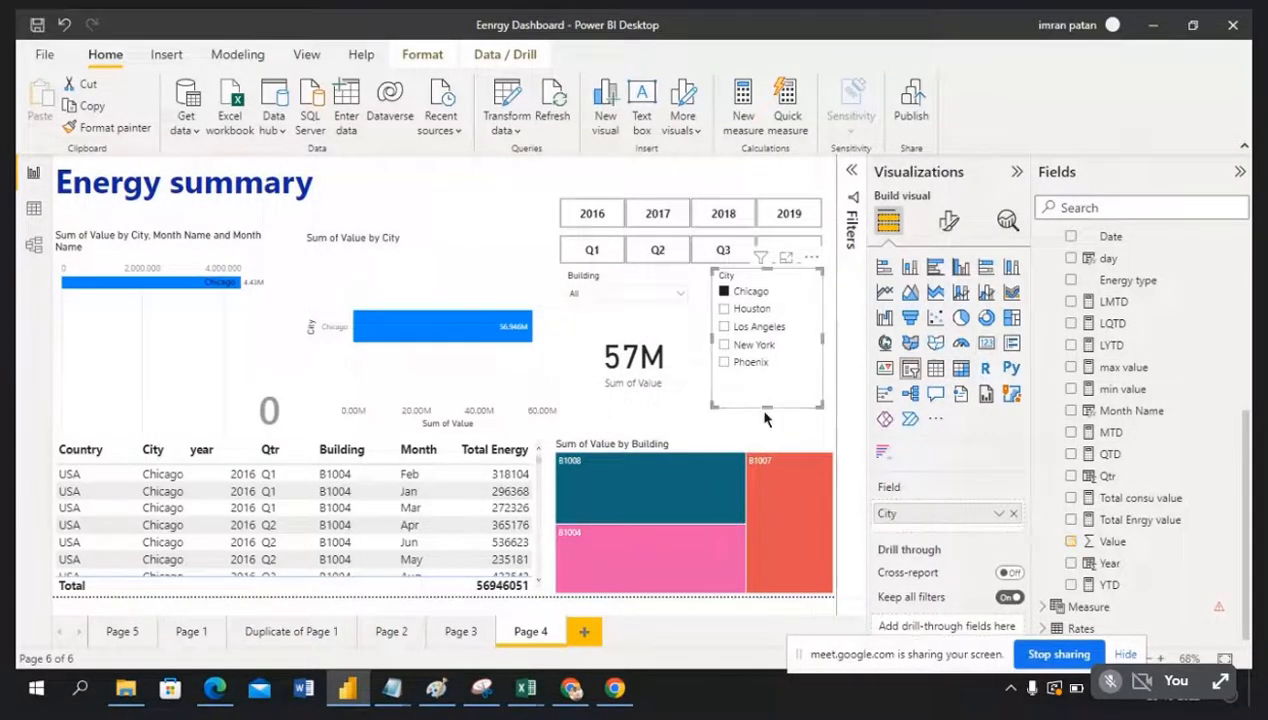
pyautogui.moveTo(767, 405); pyautogui.dragTo(766, 392)
pyautogui.click(768, 411)
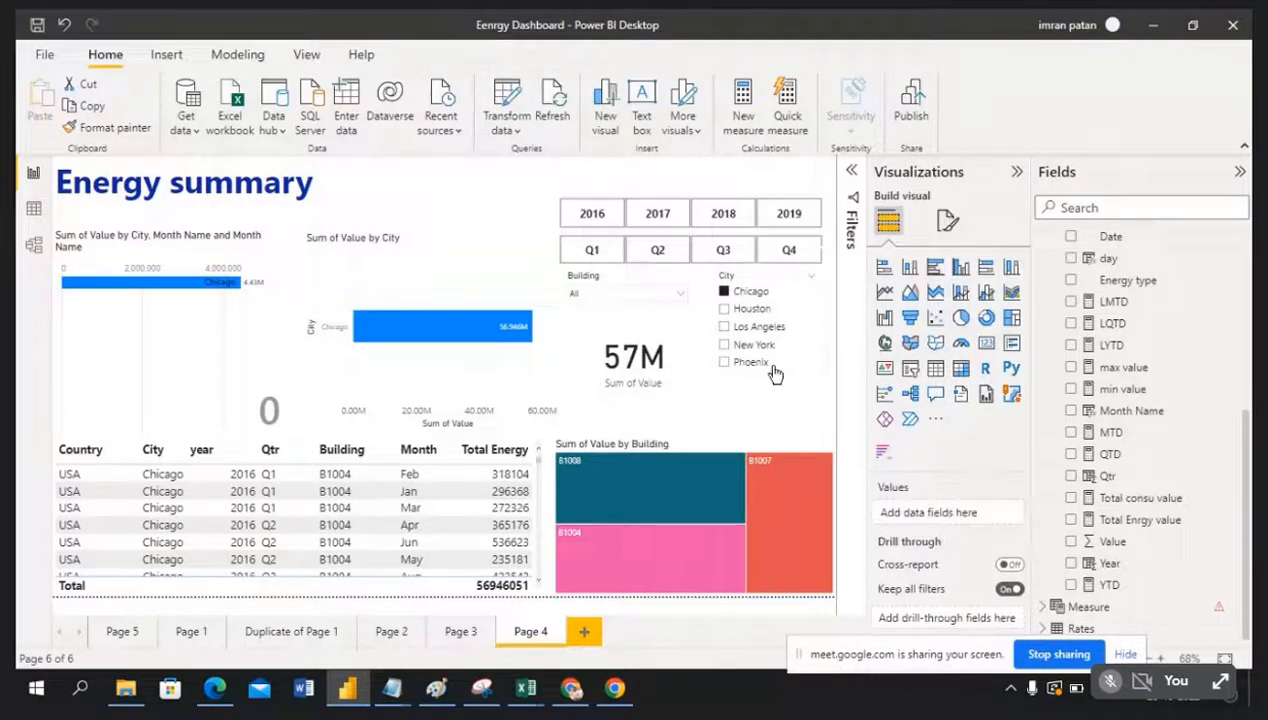
pyautogui.click(728, 293)
pyautogui.click(770, 429)
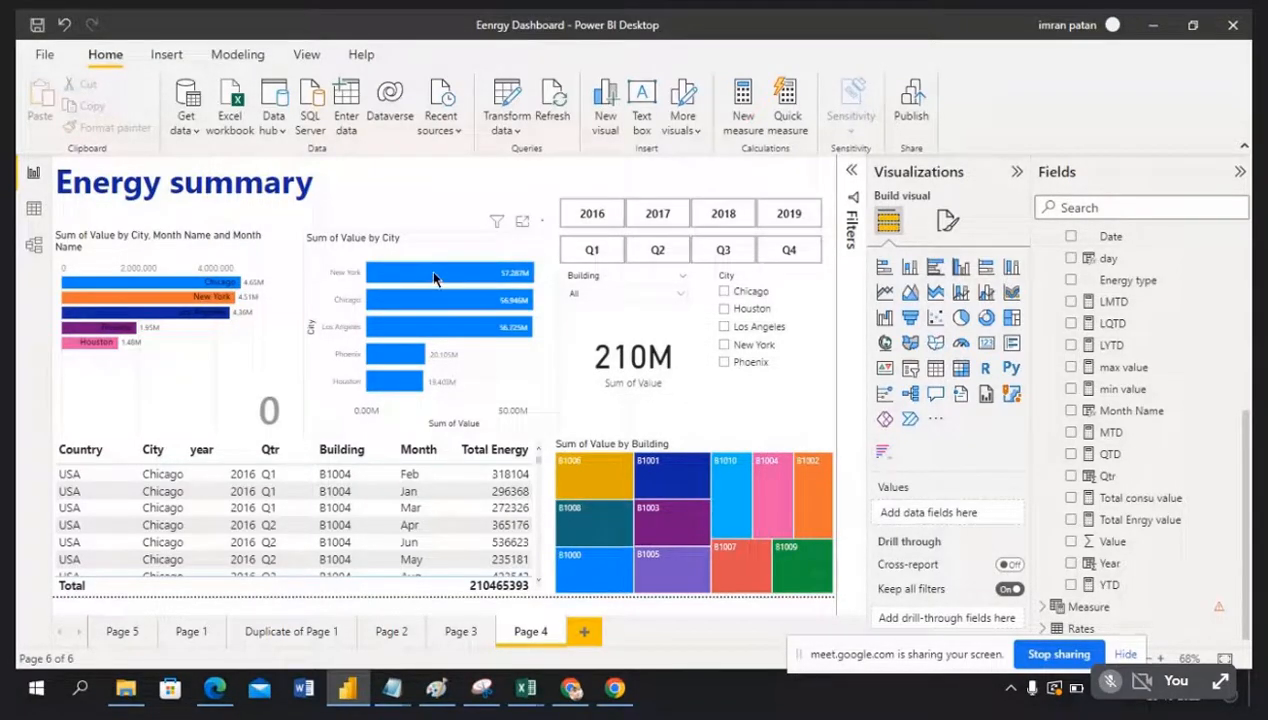
# Step: Filter the report to 2016 in the year slicer so the card reads 51M
pyautogui.moveTo(432, 280)
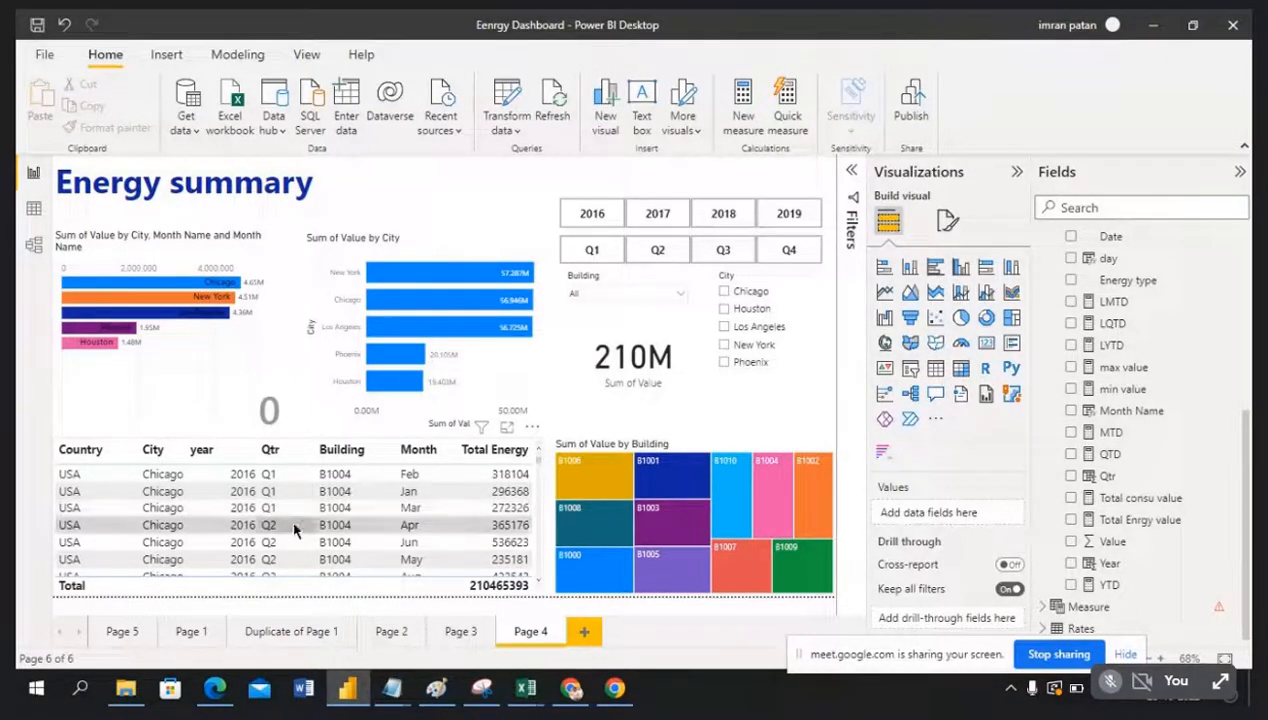
pyautogui.click(594, 216)
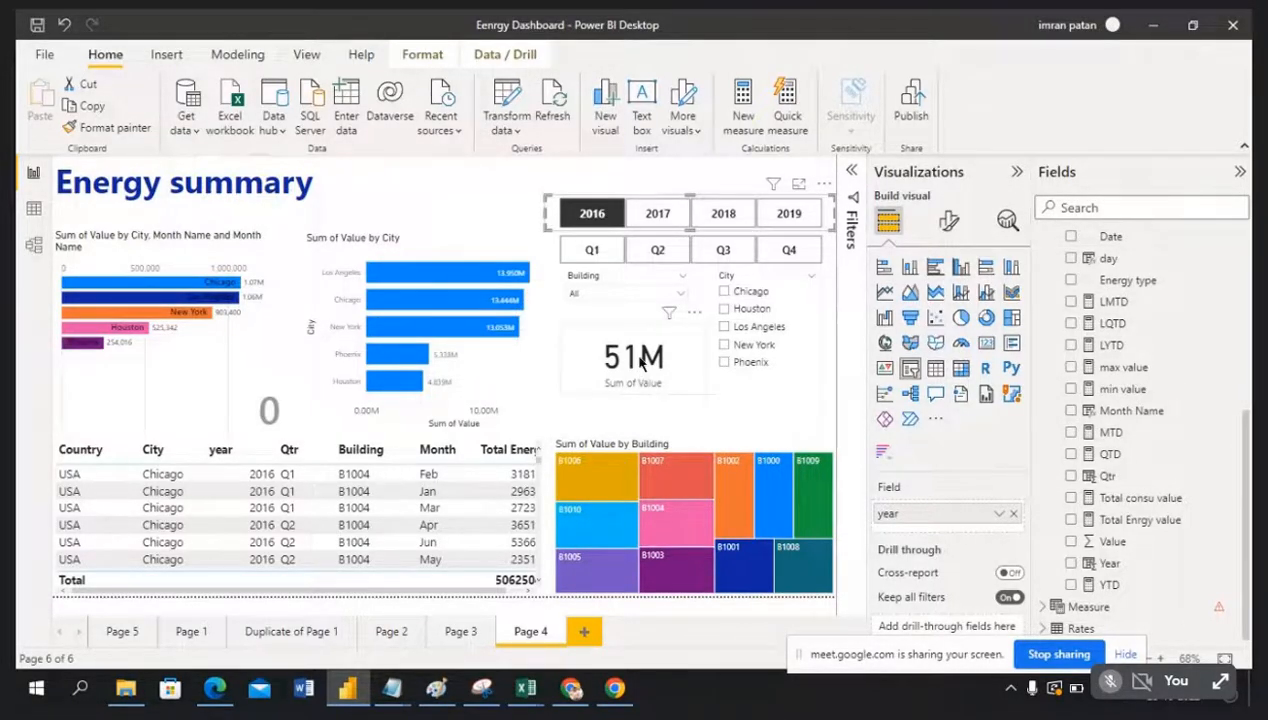
# Step: Sort the data table by City and narrow its City column
pyautogui.moveTo(468, 593); pyautogui.dragTo(517, 596)
pyautogui.click(517, 592)
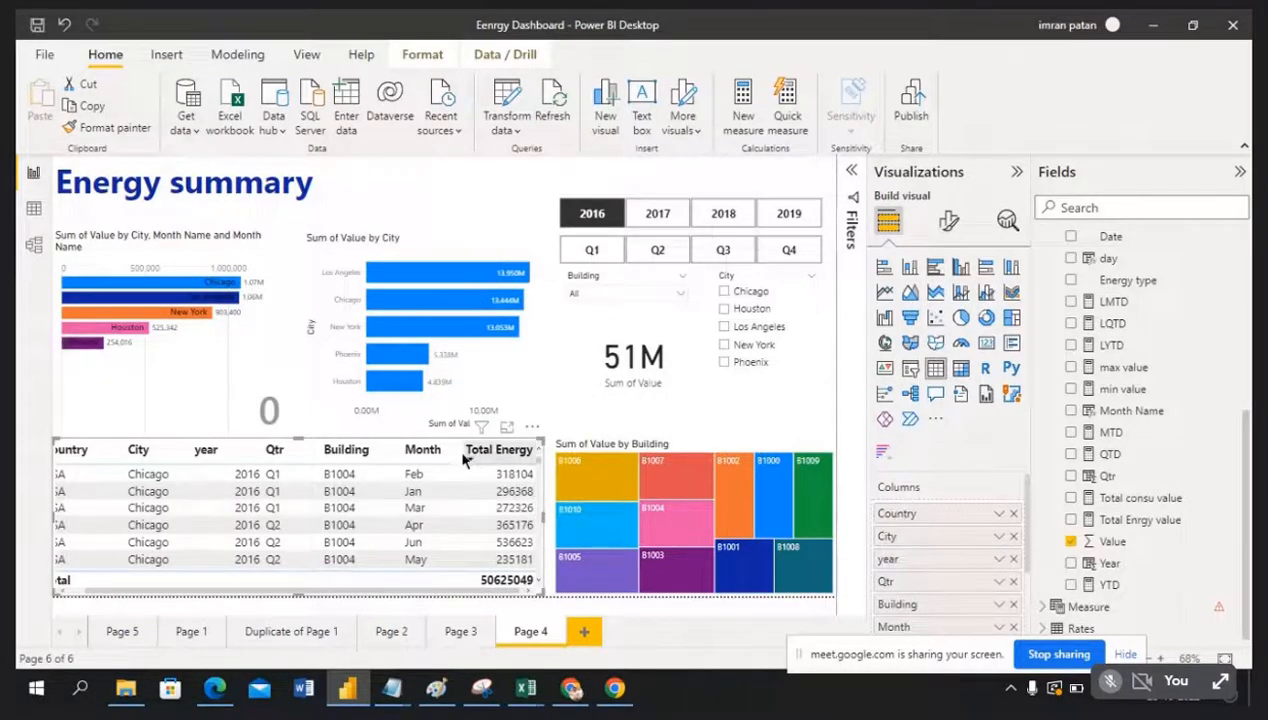
pyautogui.click(173, 457)
pyautogui.moveTo(183, 450); pyautogui.dragTo(174, 449)
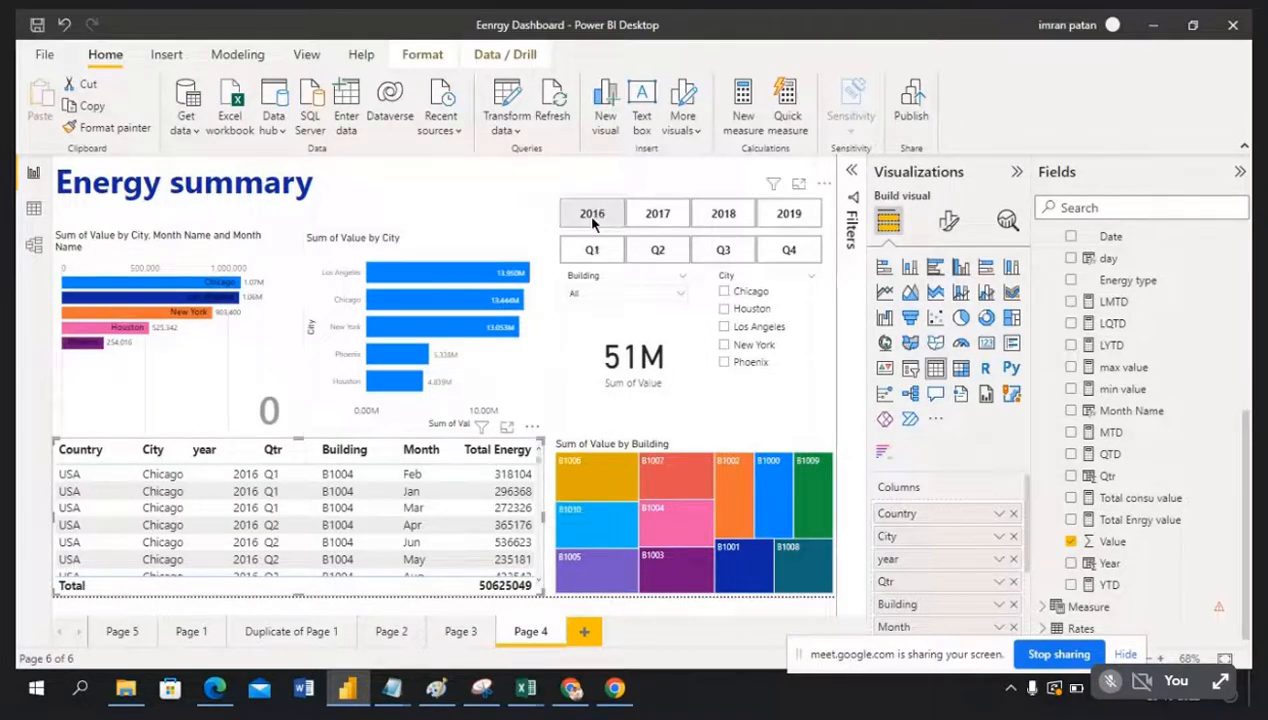
# Step: Toggle the Q3 quarter filter on and off, ending with no quarter filter
pyautogui.click(740, 257)
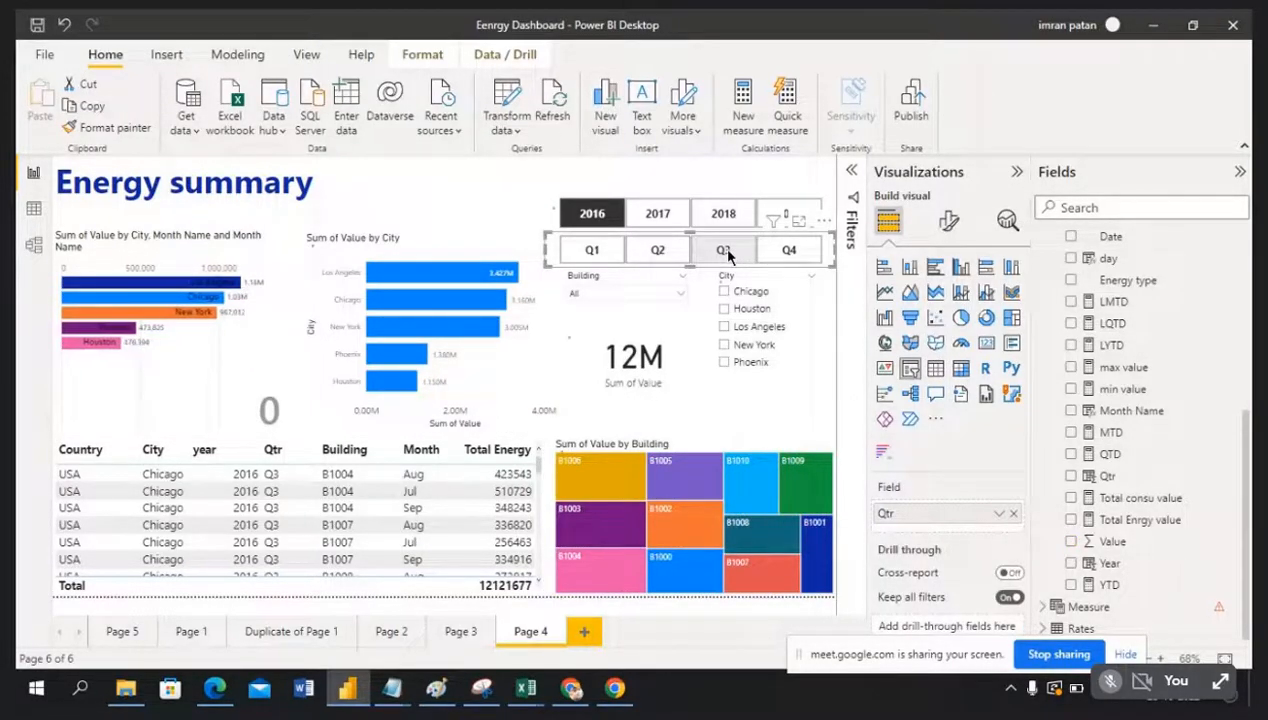
pyautogui.click(728, 254)
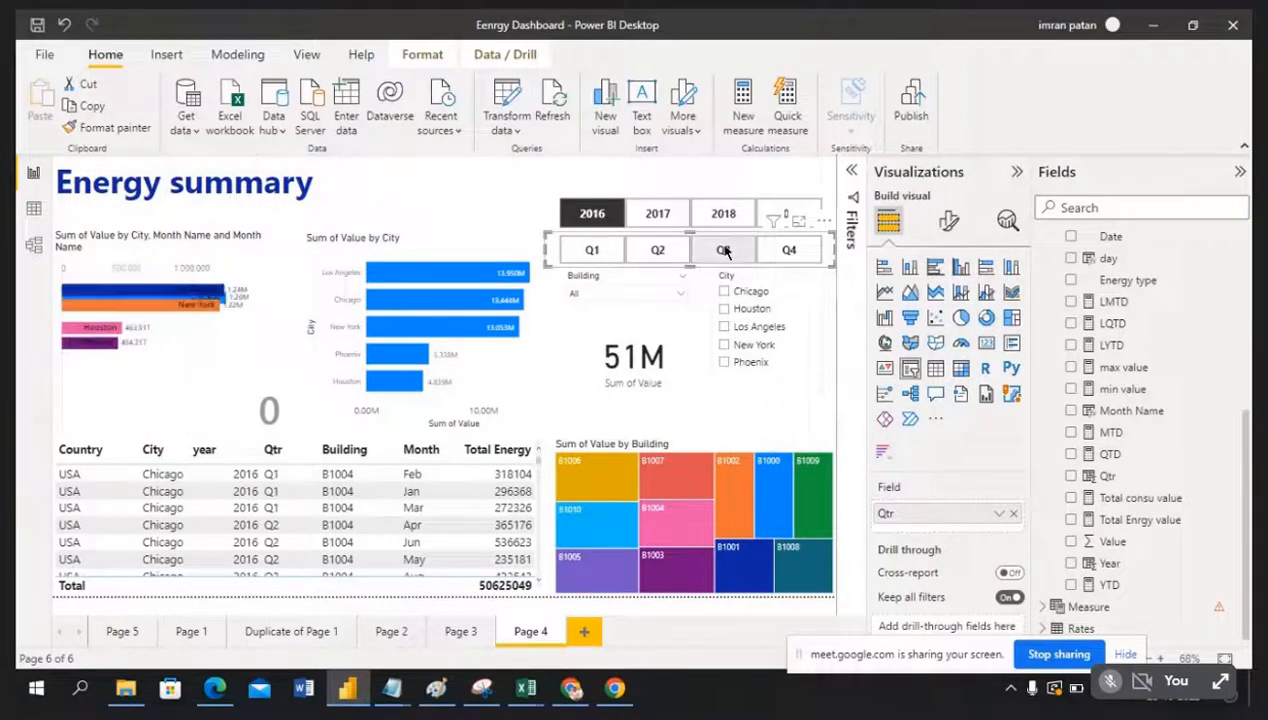
pyautogui.click(724, 251)
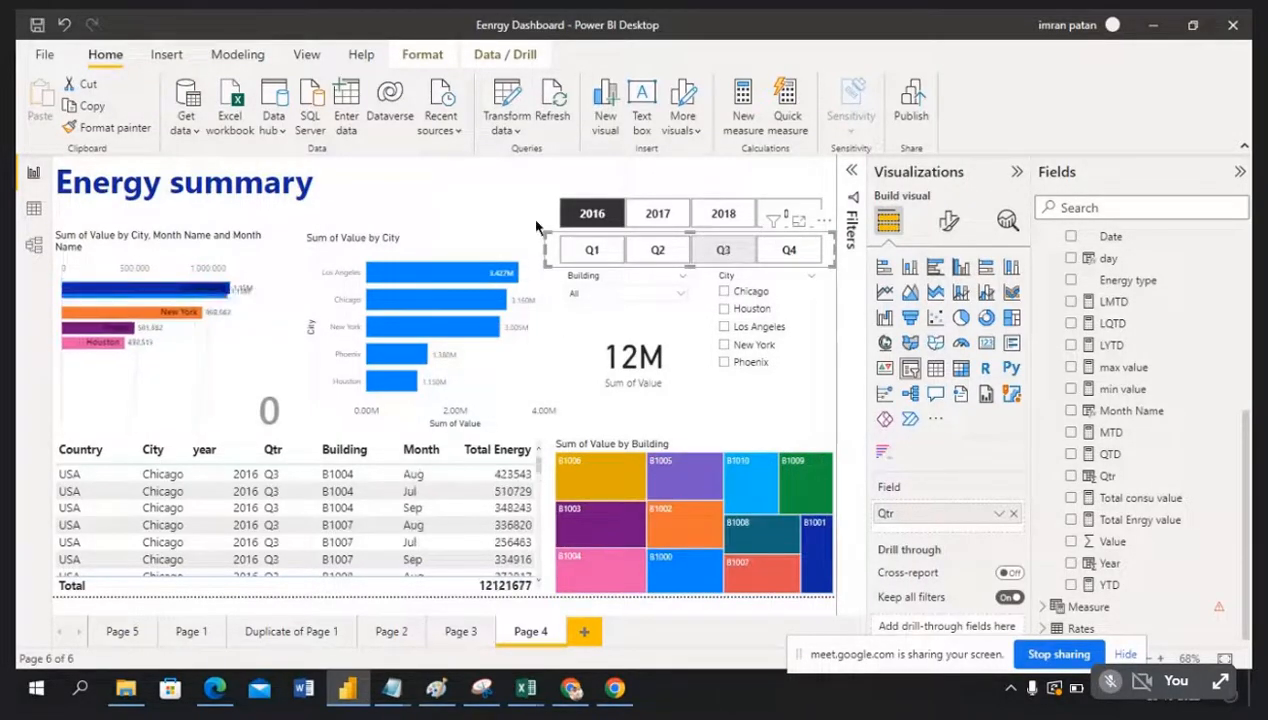
pyautogui.click(718, 250)
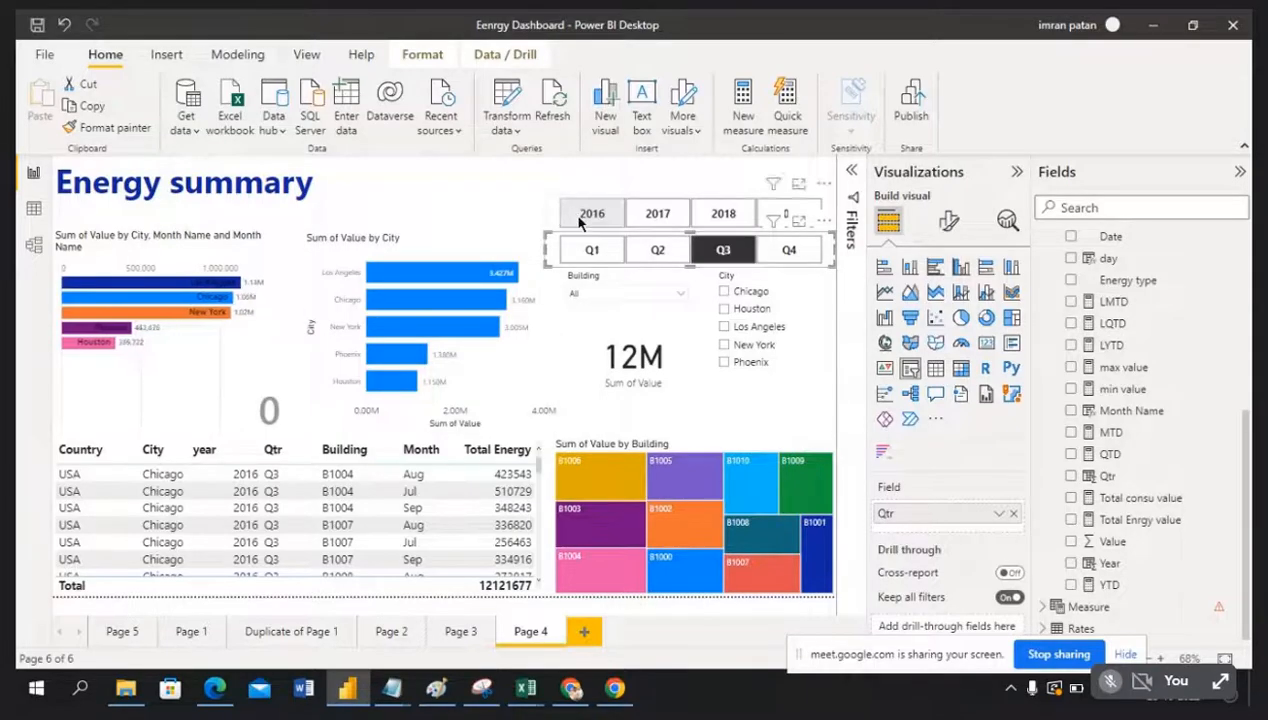
pyautogui.click(718, 252)
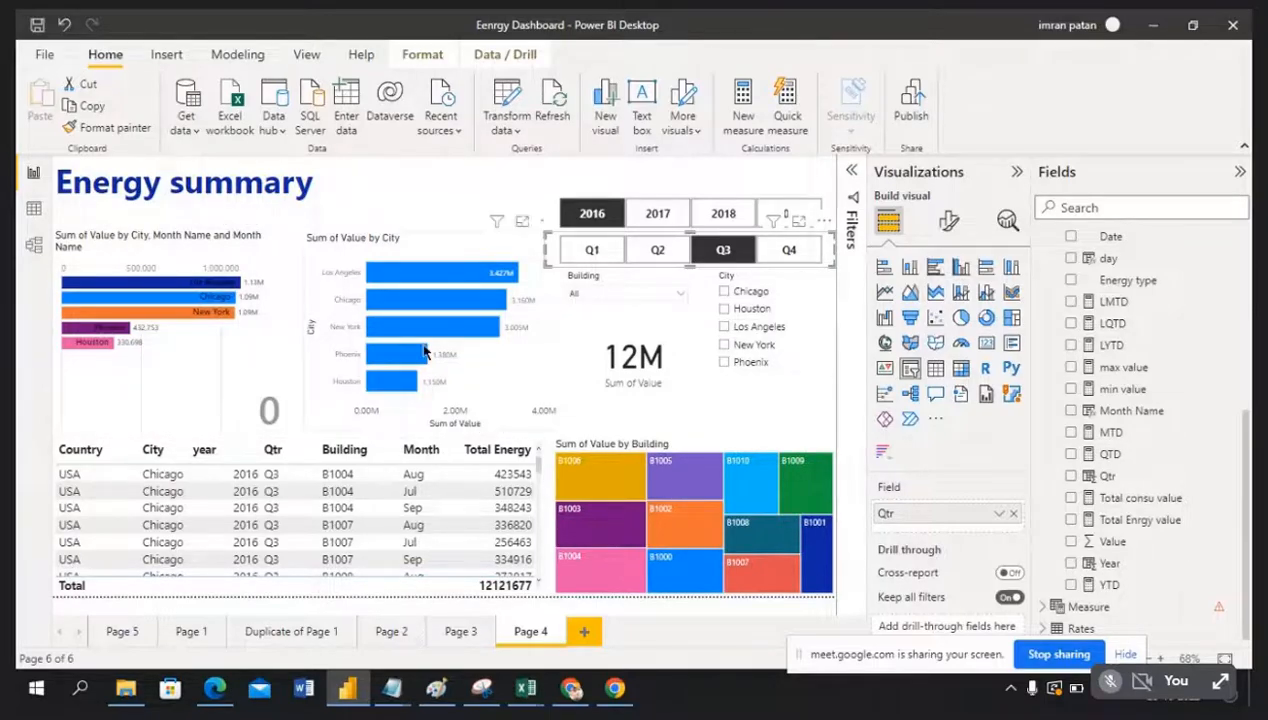
pyautogui.click(722, 250)
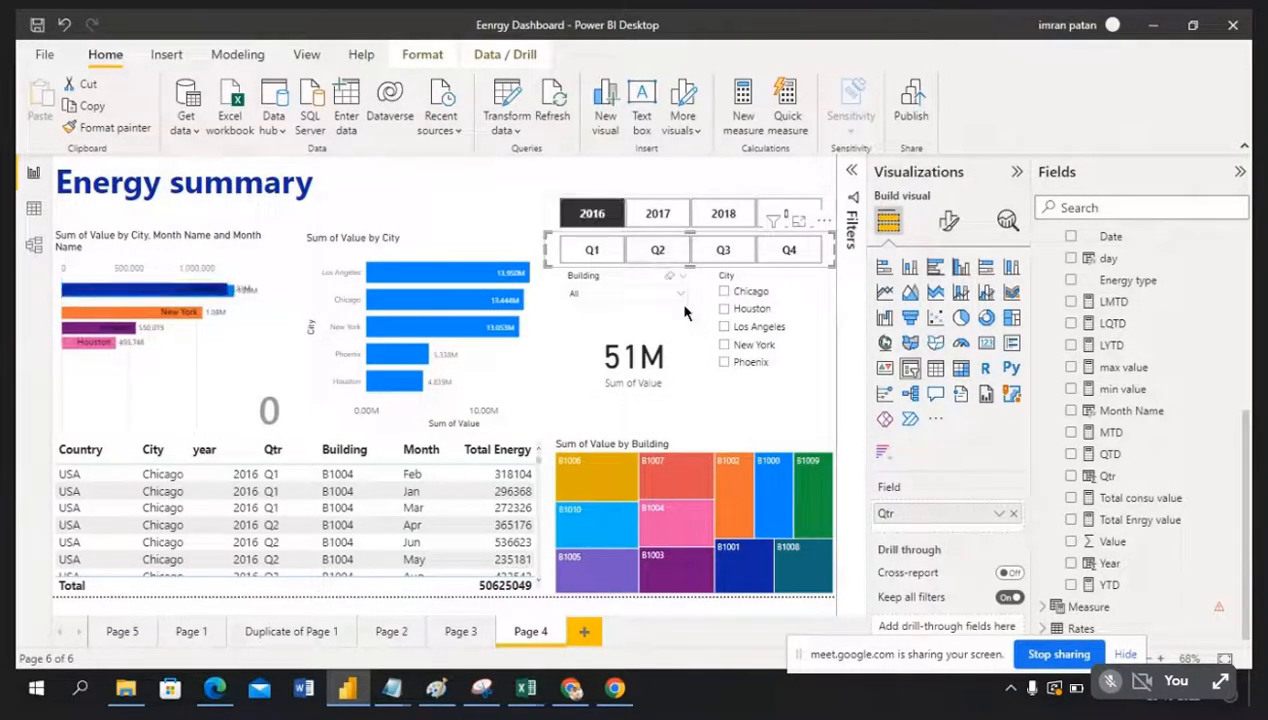
# Step: Filter to New York and clear the 2016 year filter, leaving a 57M total
pyautogui.click(726, 350)
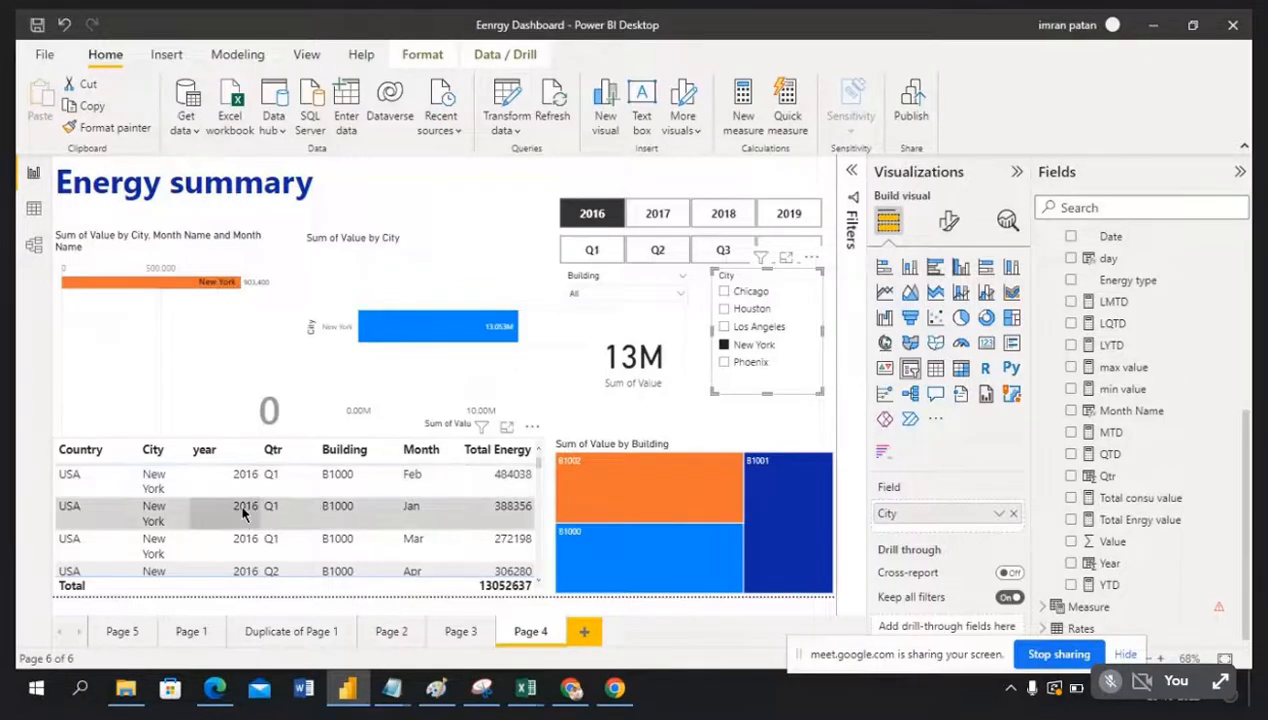
pyautogui.click(591, 216)
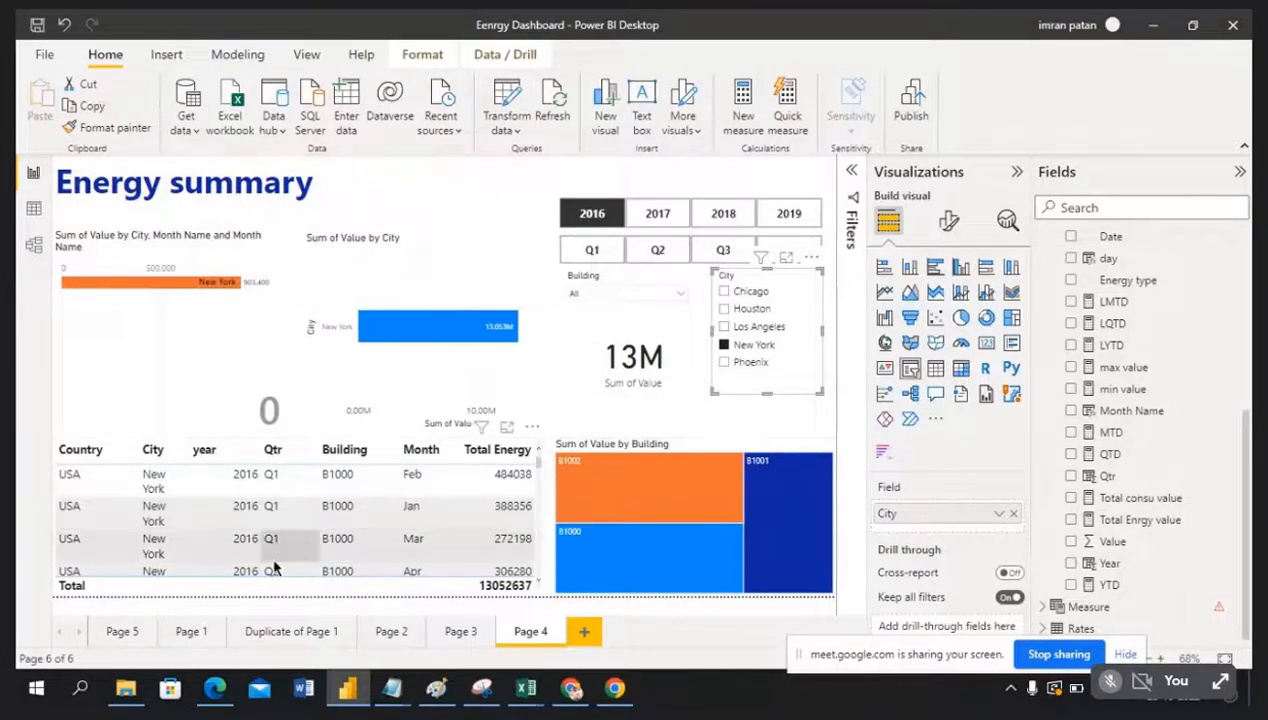
pyautogui.moveTo(603, 556)
pyautogui.click(591, 215)
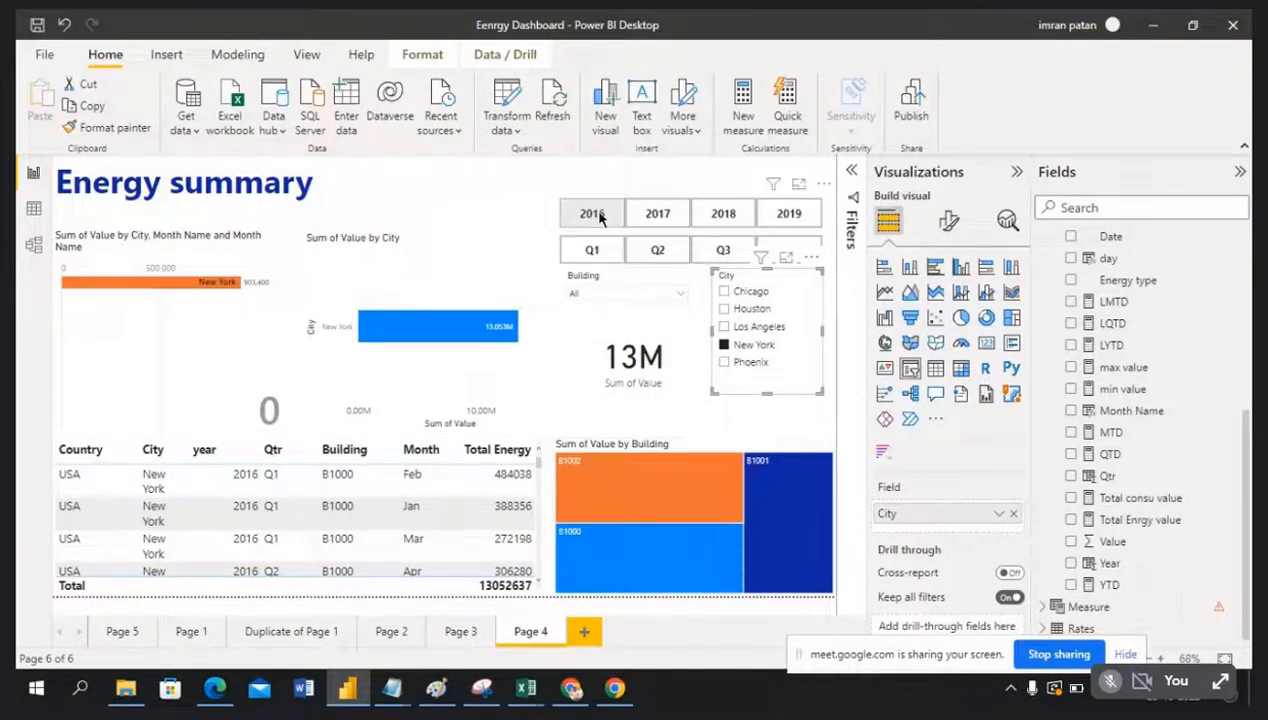
pyautogui.click(593, 219)
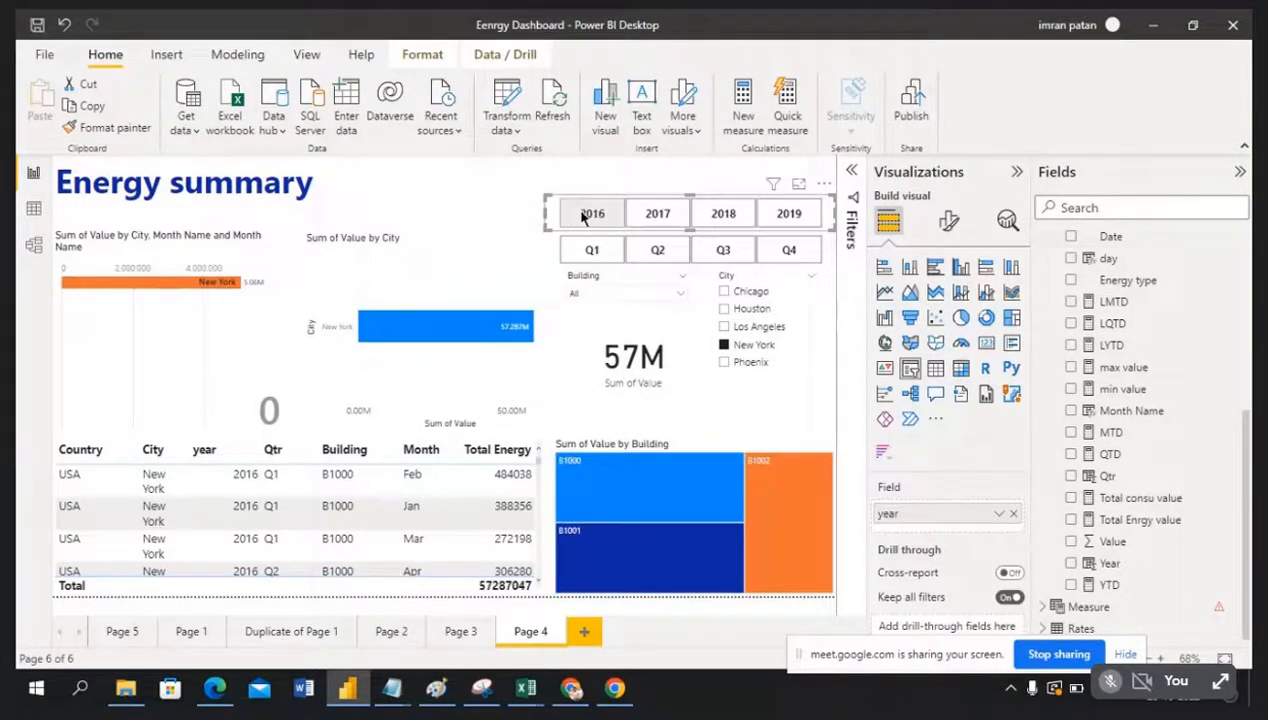
pyautogui.click(505, 197)
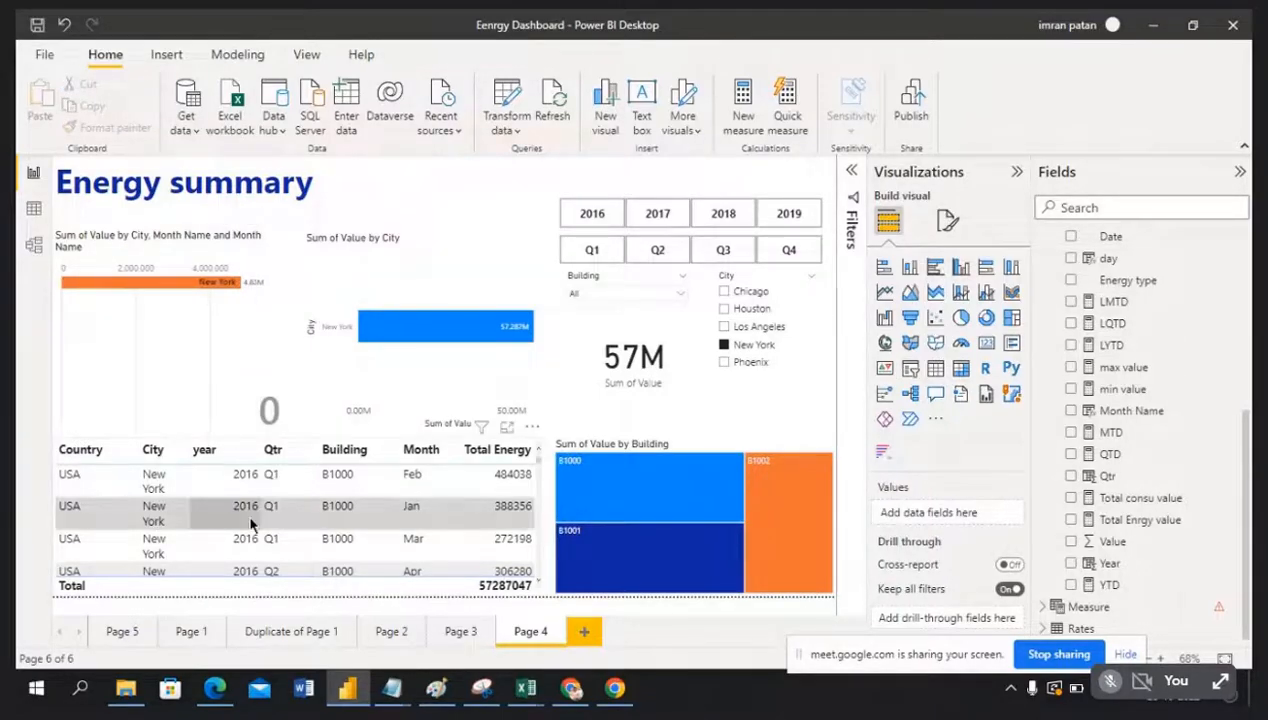
pyautogui.scroll(-2, 250, 522)
pyautogui.scroll(-2, 250, 522)
pyautogui.scroll(5, 250, 522)
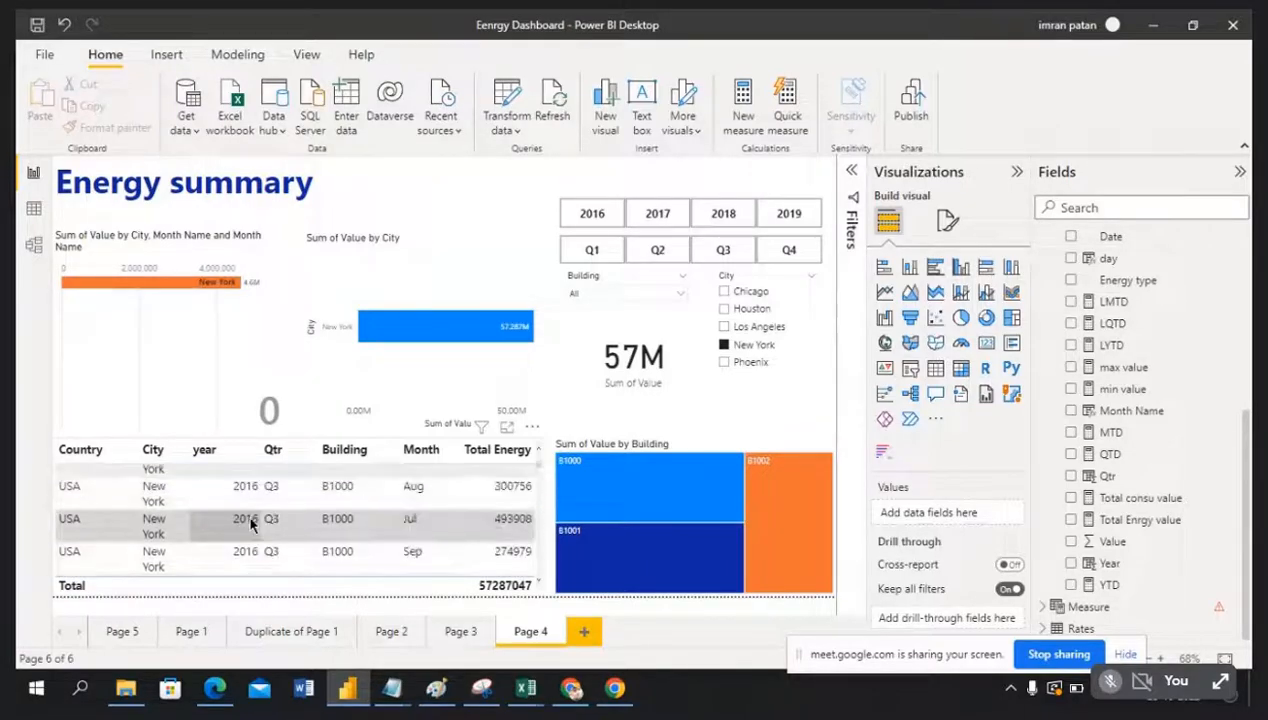
pyautogui.scroll(3, 250, 522)
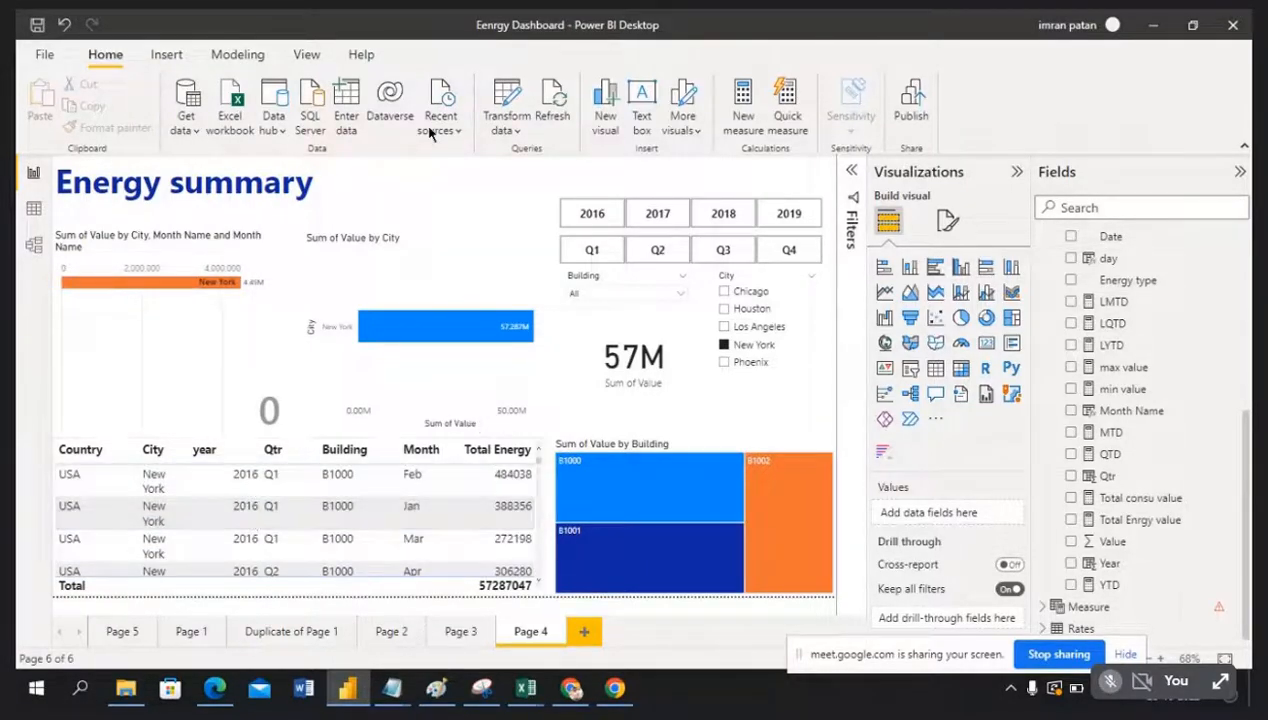
# Step: Clear the New York city filter and browse the Building slicer's list of buildings
pyautogui.click(727, 348)
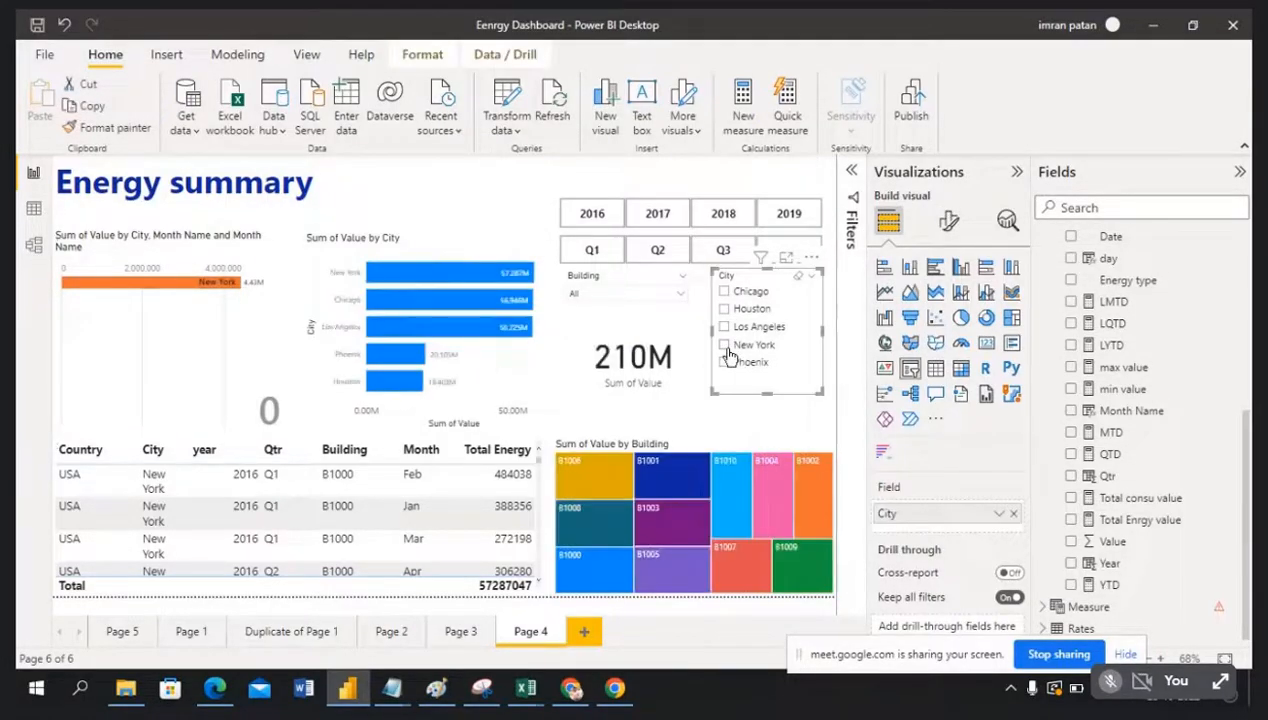
pyautogui.click(722, 423)
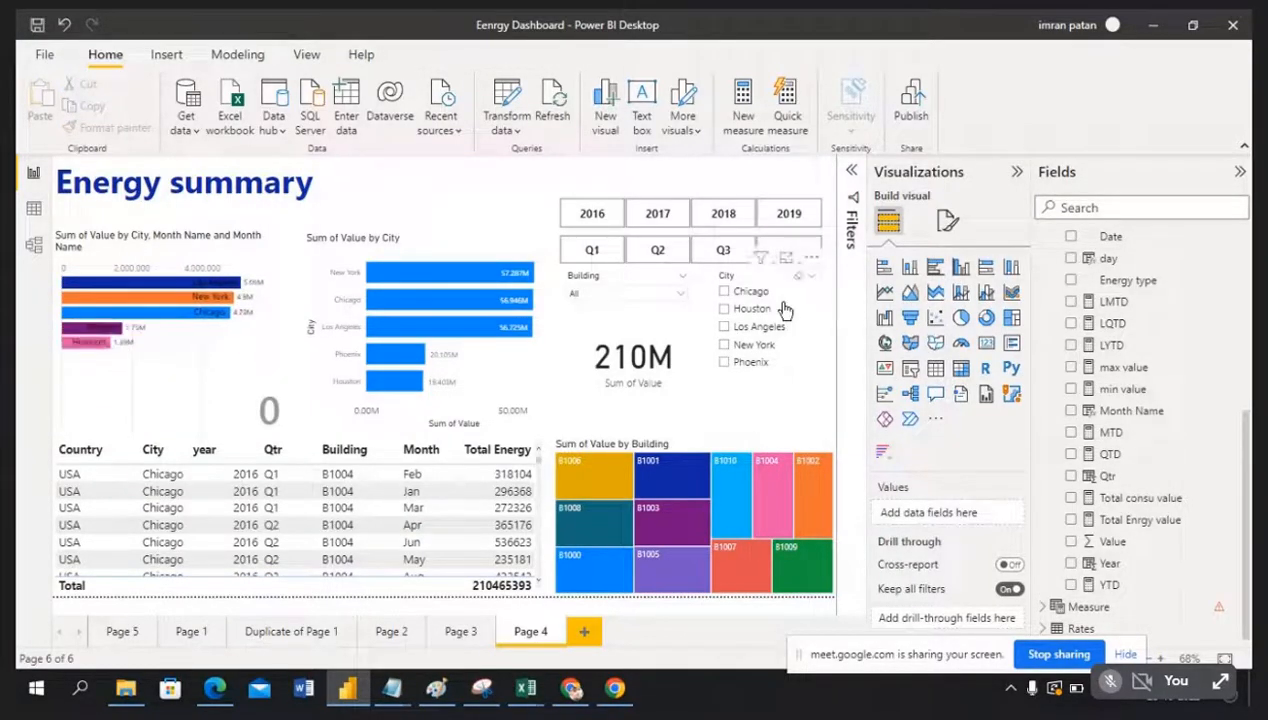
pyautogui.click(606, 286)
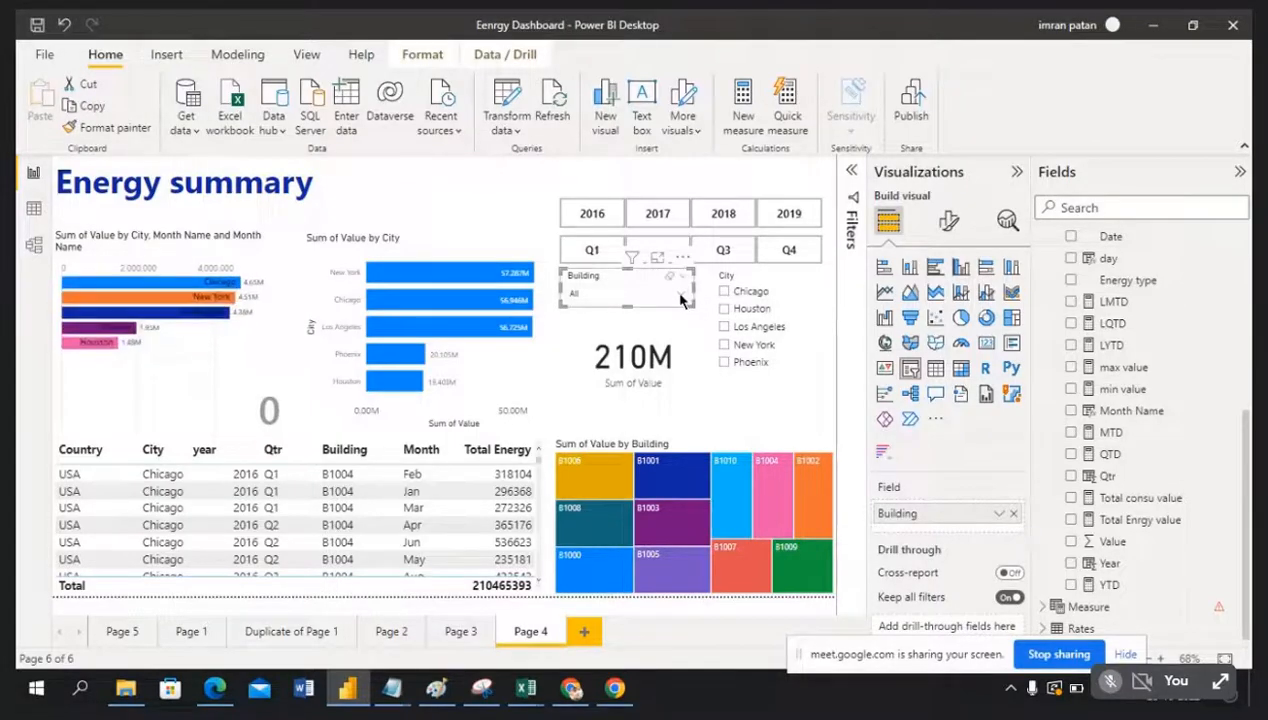
pyautogui.click(680, 295)
pyautogui.scroll(-2, 641, 392)
pyautogui.scroll(2, 641, 392)
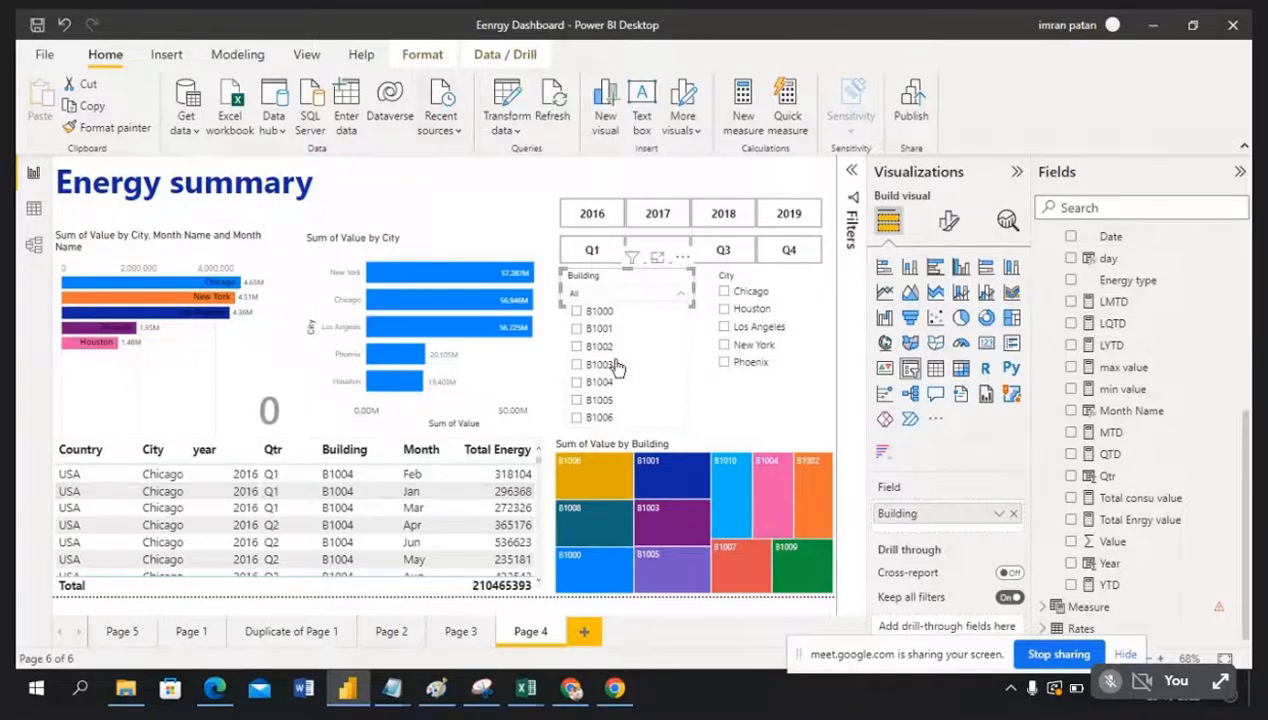
pyautogui.click(640, 285)
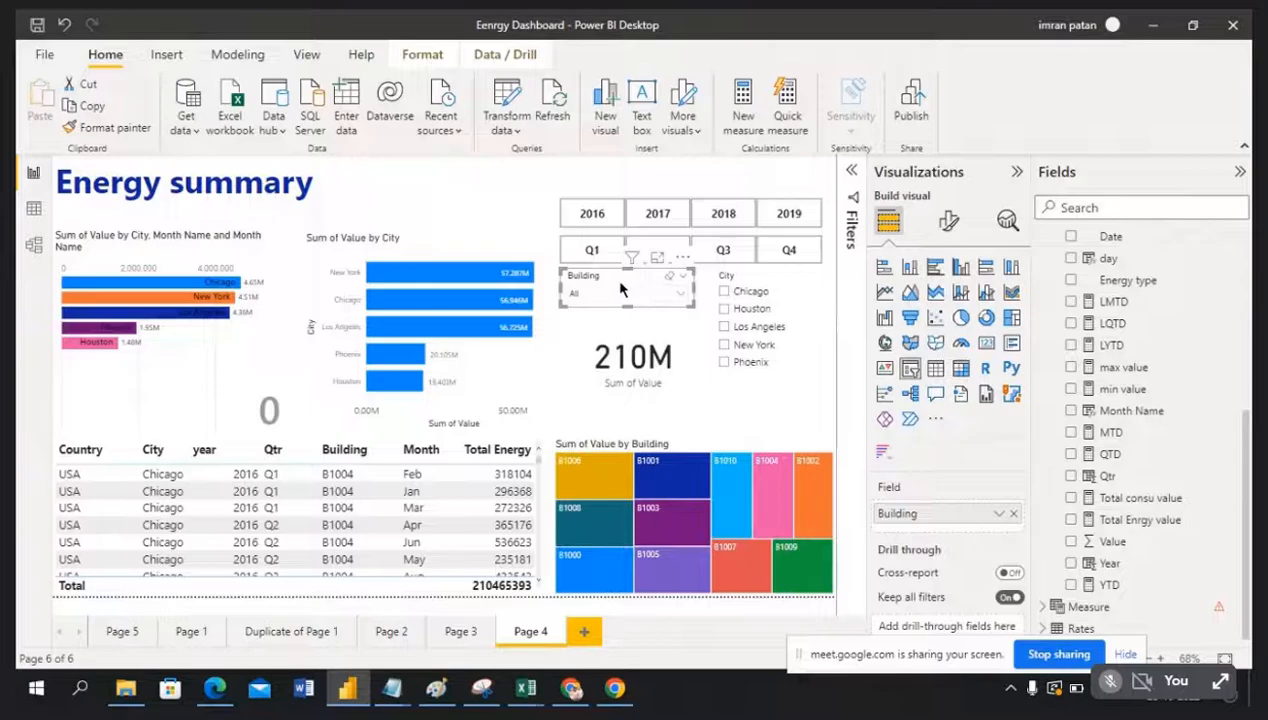
# Step: Expand and then collapse the report Filters pane
pyautogui.click(852, 176)
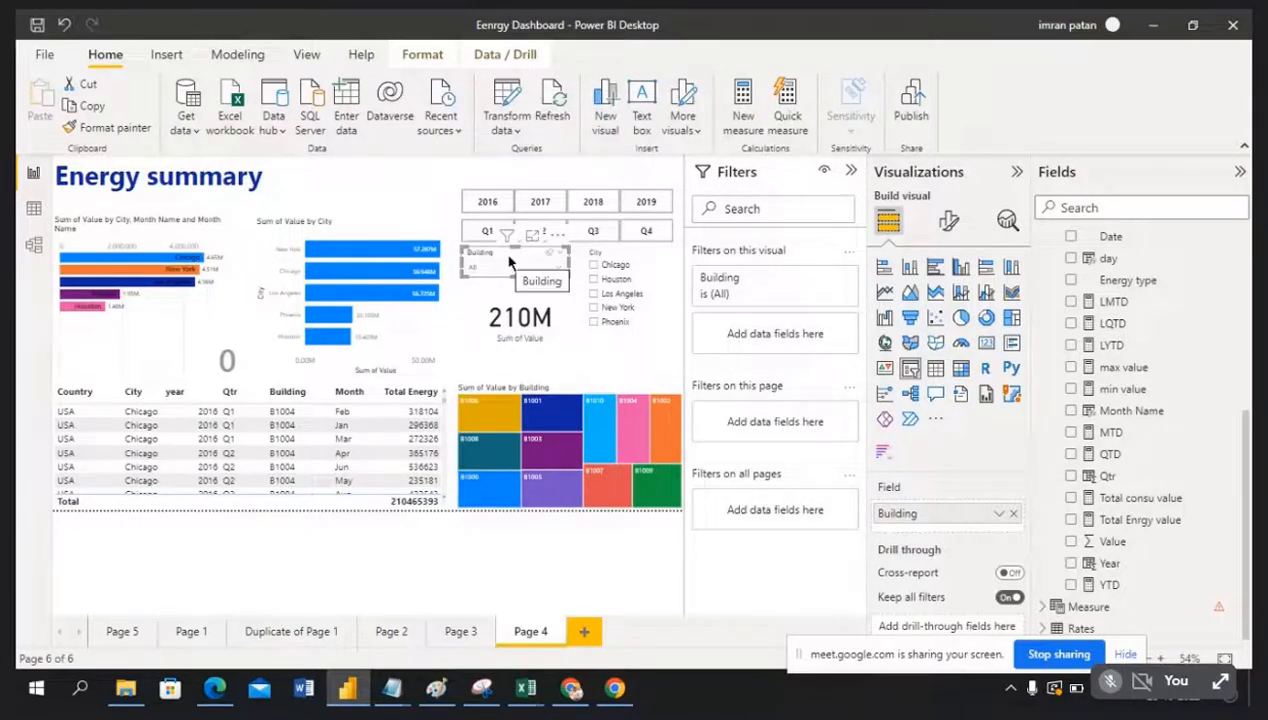
pyautogui.click(851, 174)
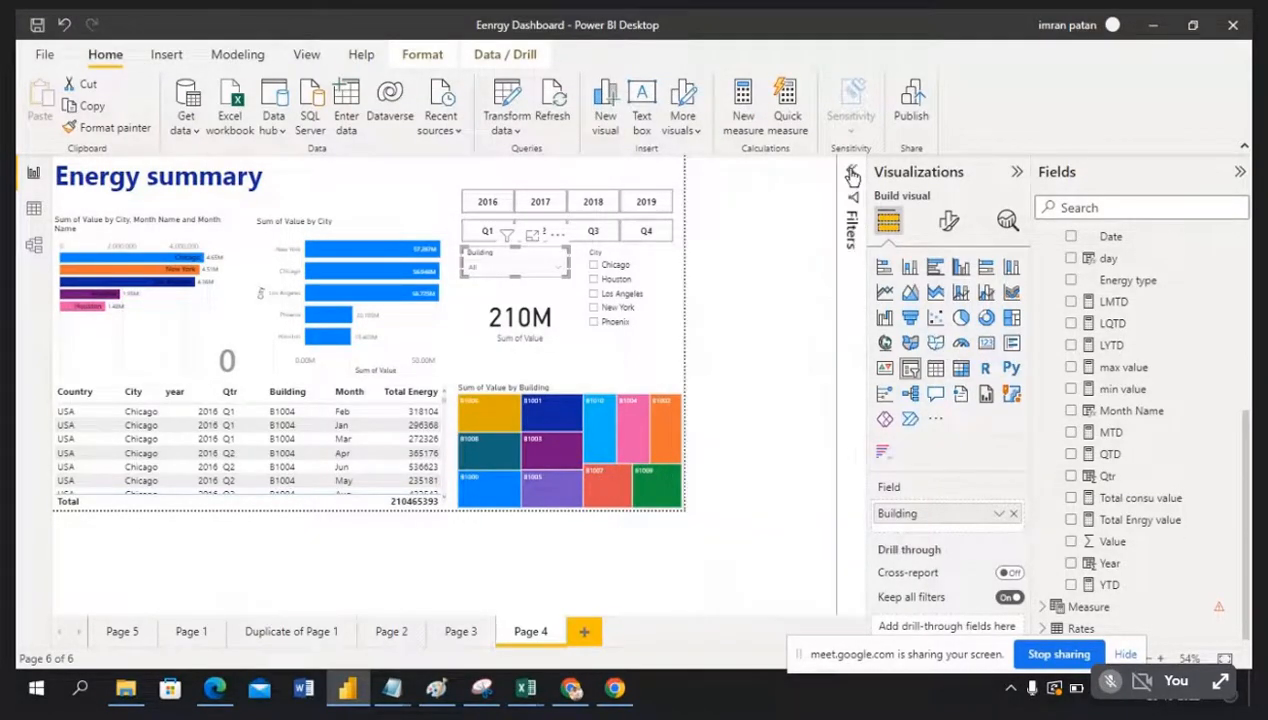
pyautogui.click(446, 183)
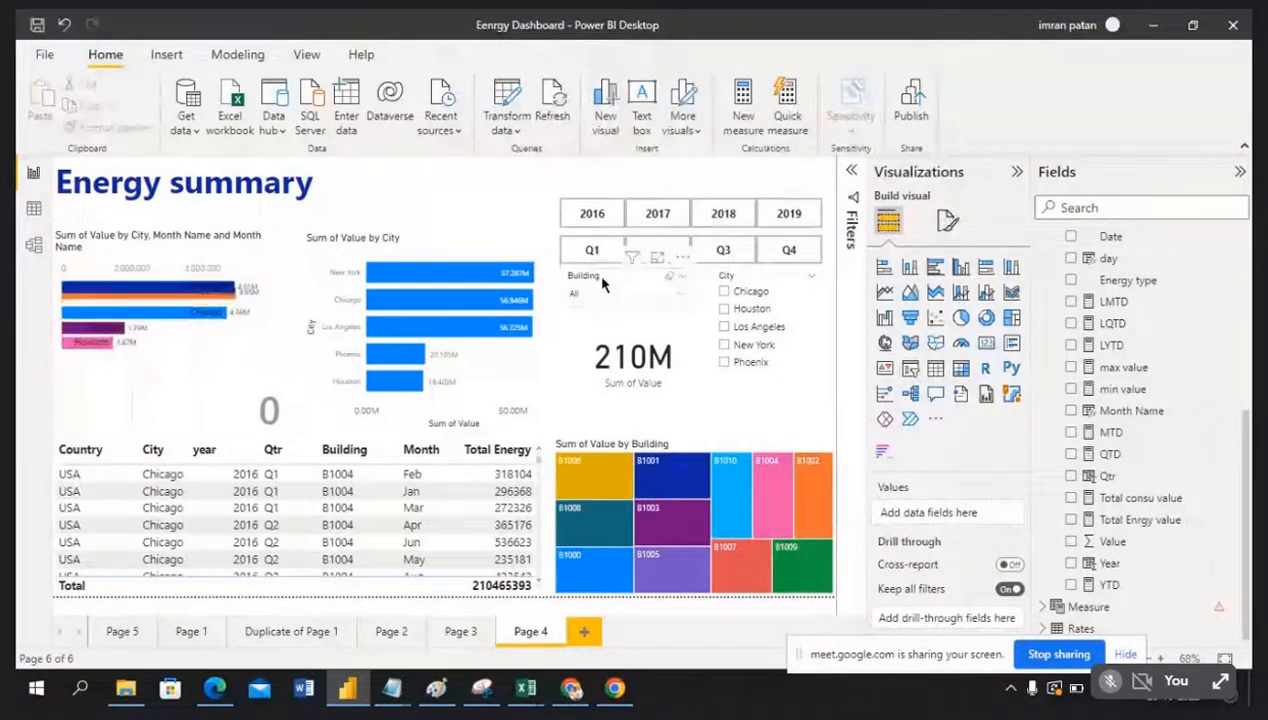
# Step: Raise the slicer header text font size from 14 to 15 in Format visual
pyautogui.click(607, 283)
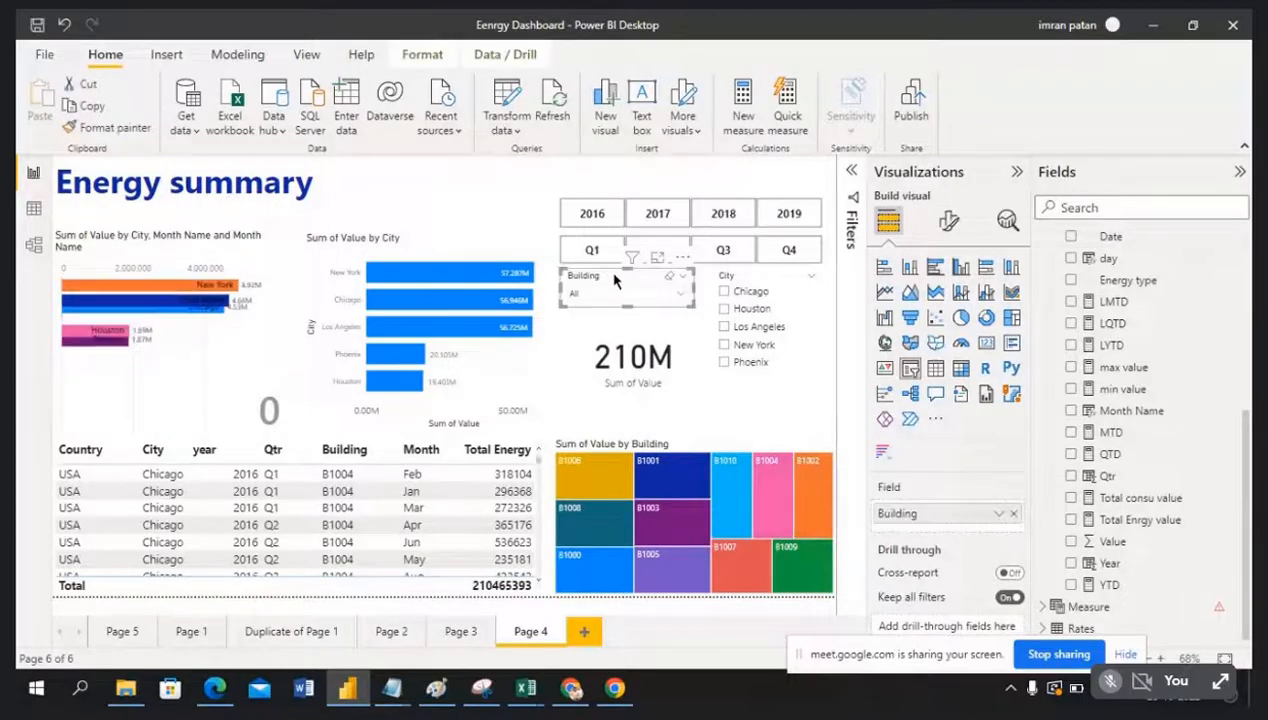
pyautogui.click(949, 223)
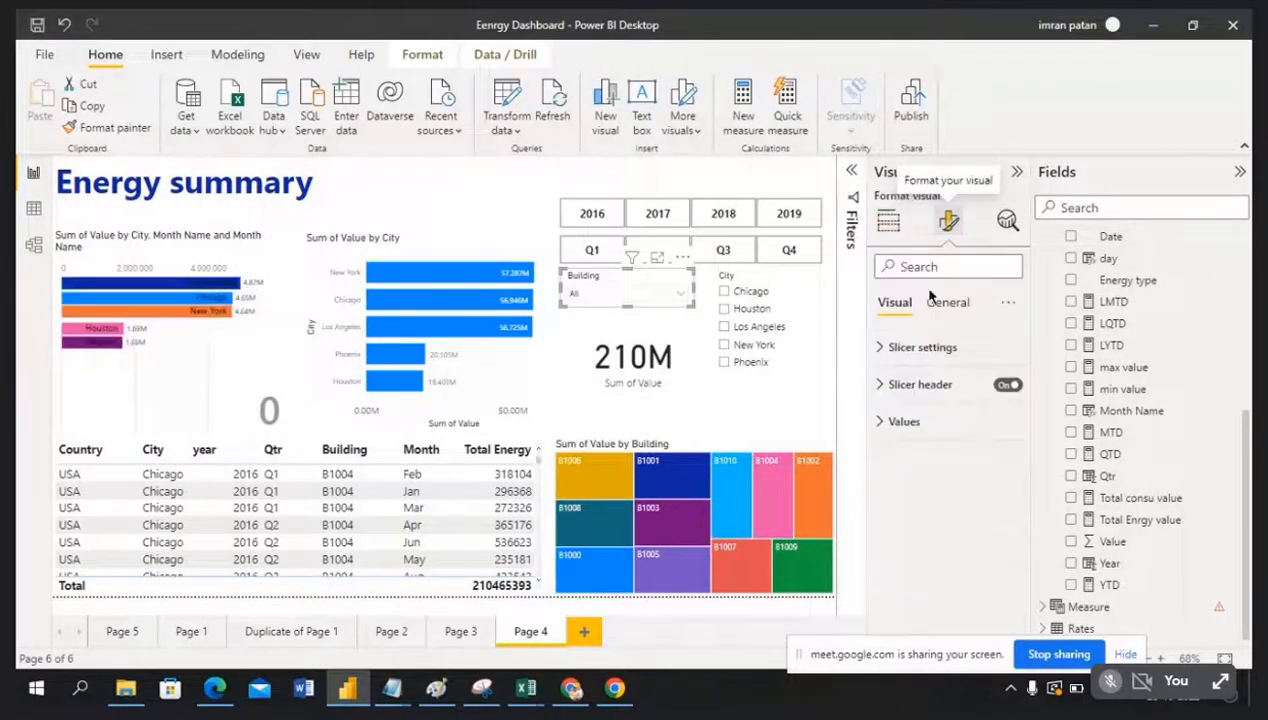
pyautogui.click(891, 386)
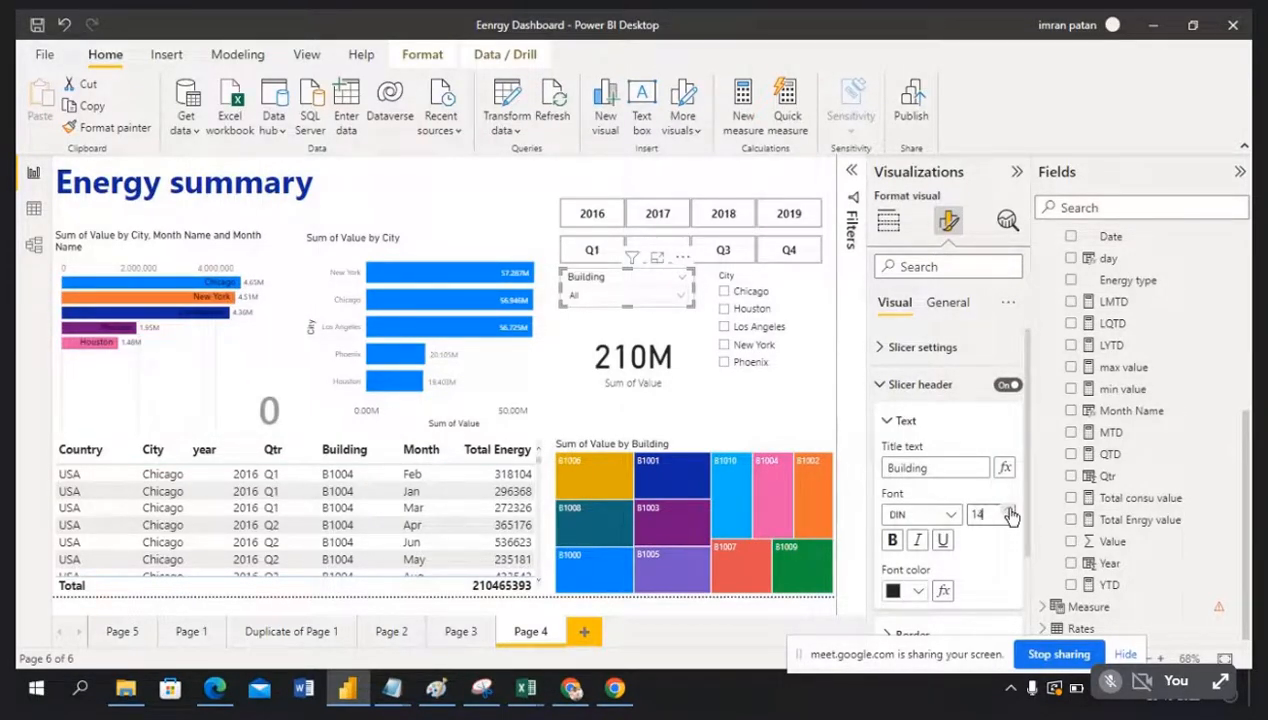
pyautogui.click(1009, 511)
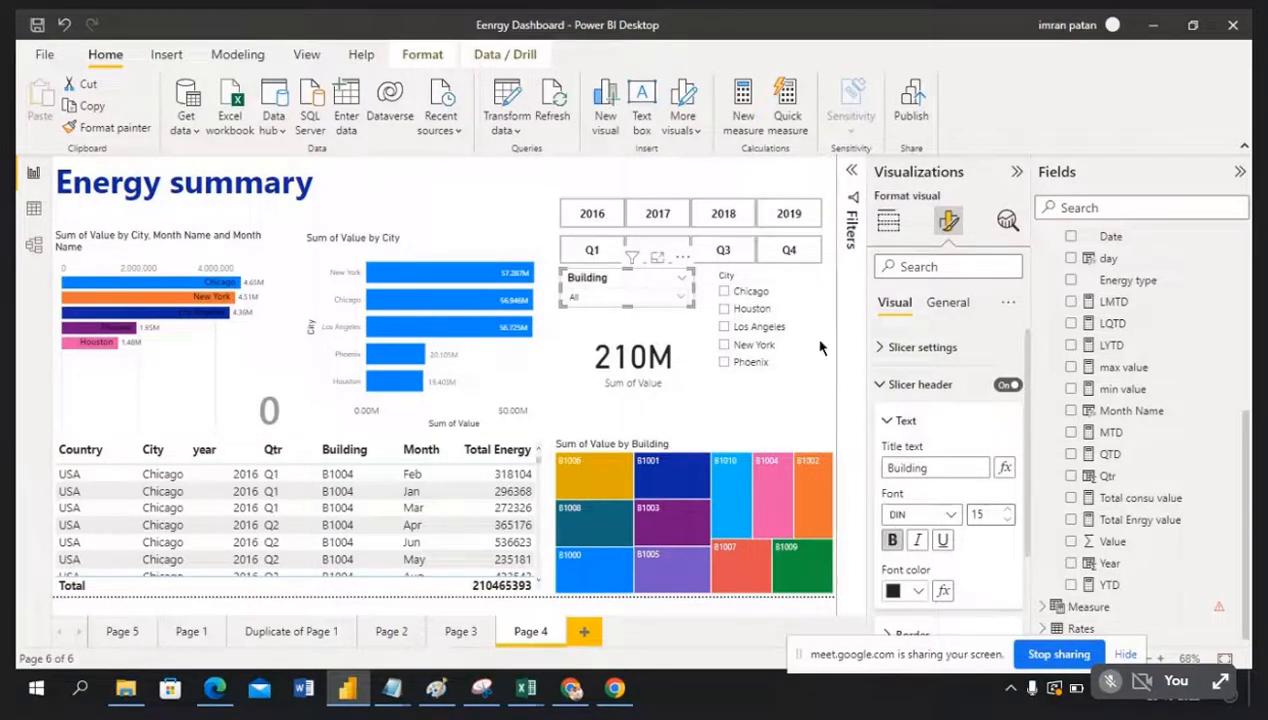
pyautogui.click(757, 275)
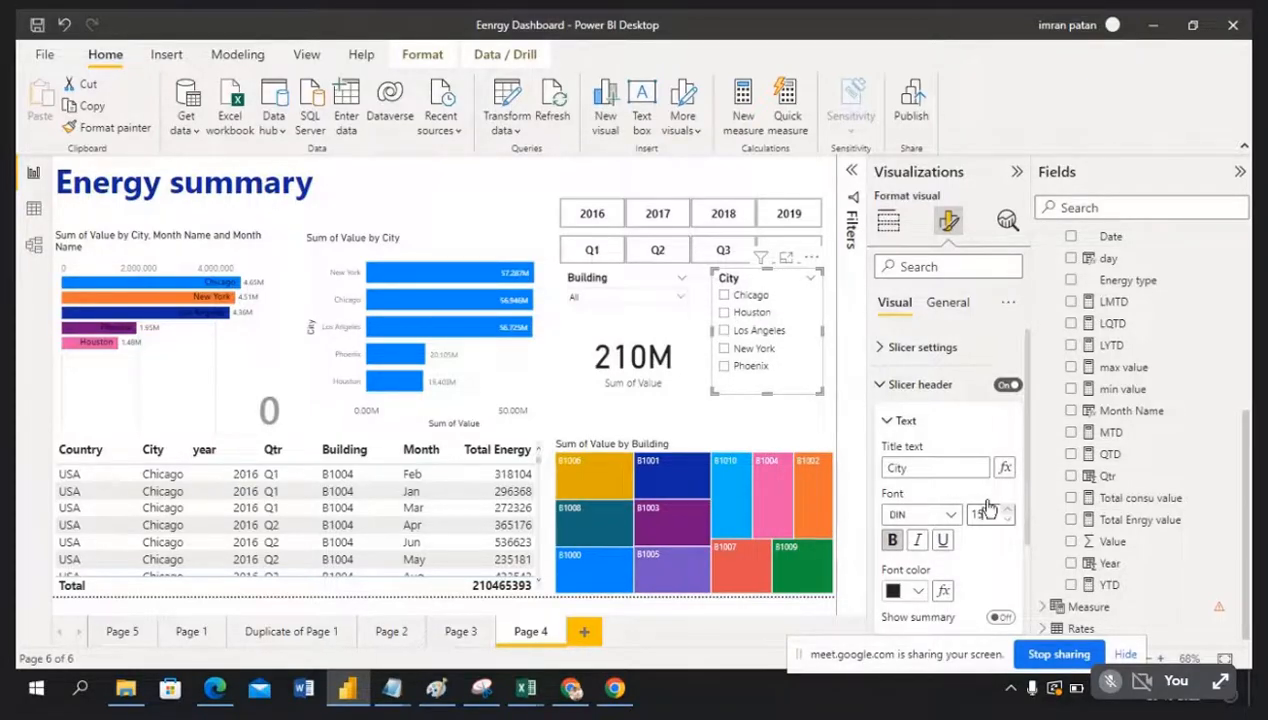
pyautogui.click(585, 428)
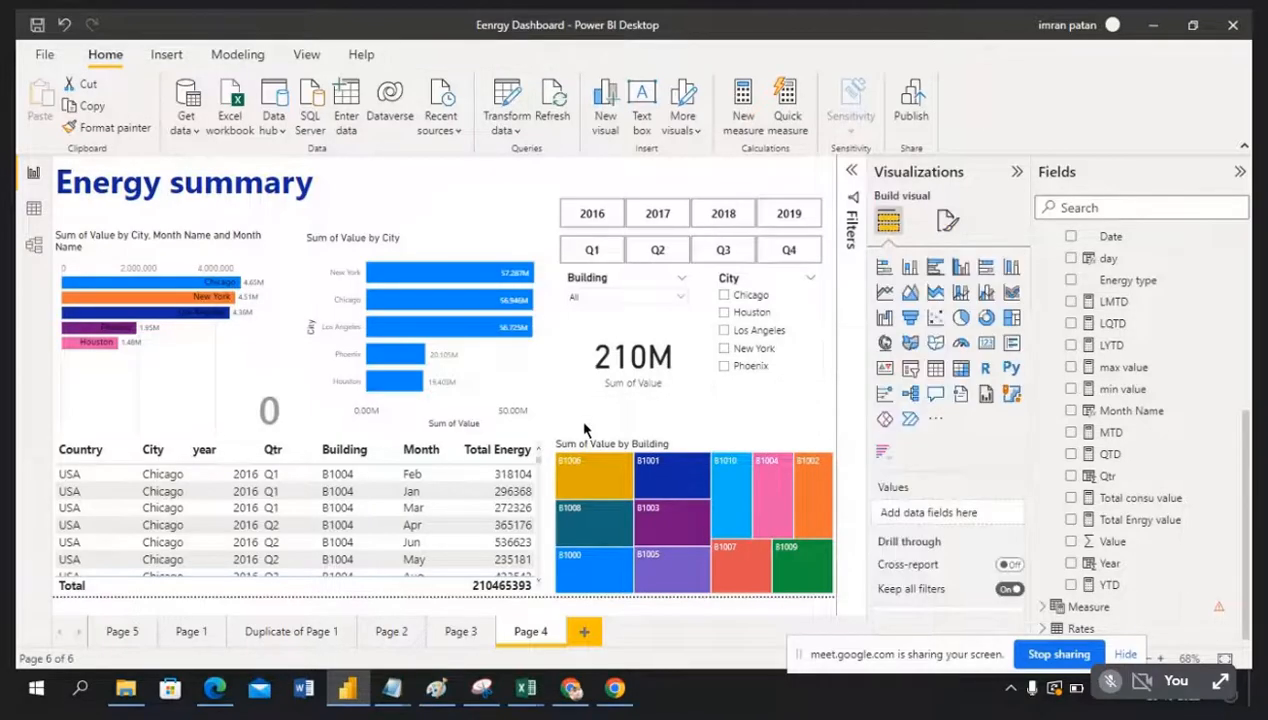
pyautogui.click(680, 300)
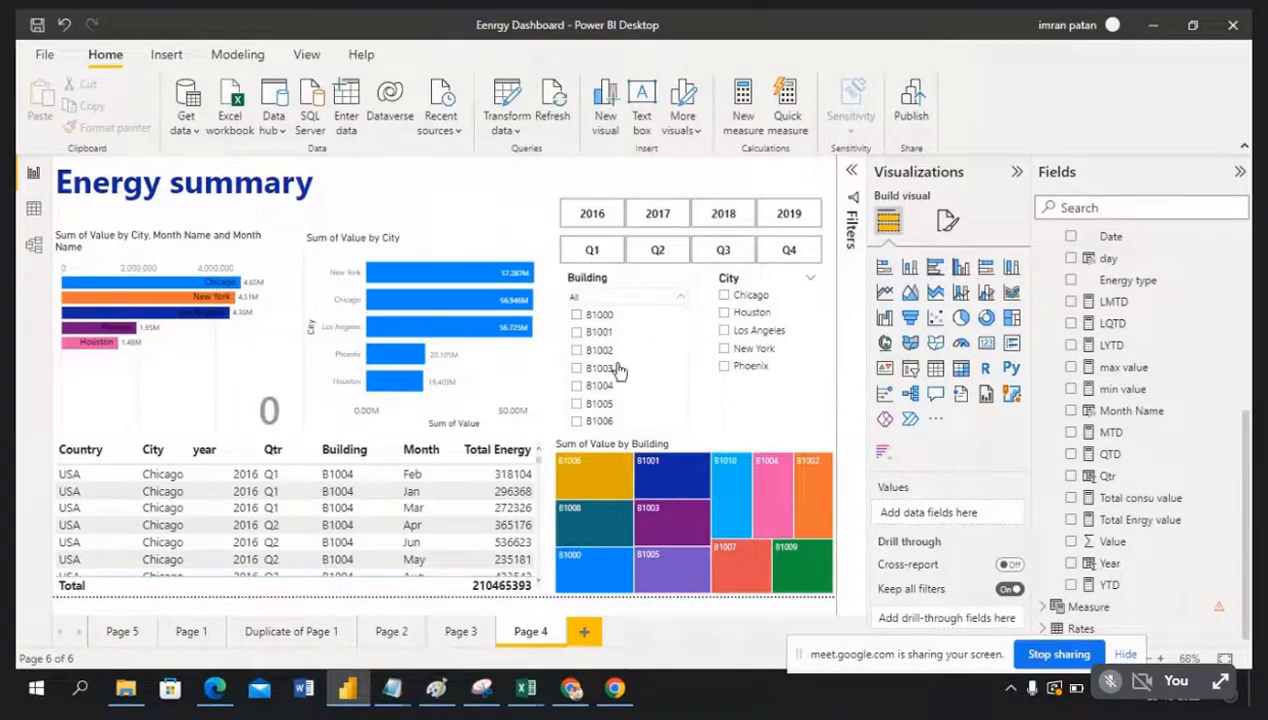
pyautogui.scroll(-2, 634, 345)
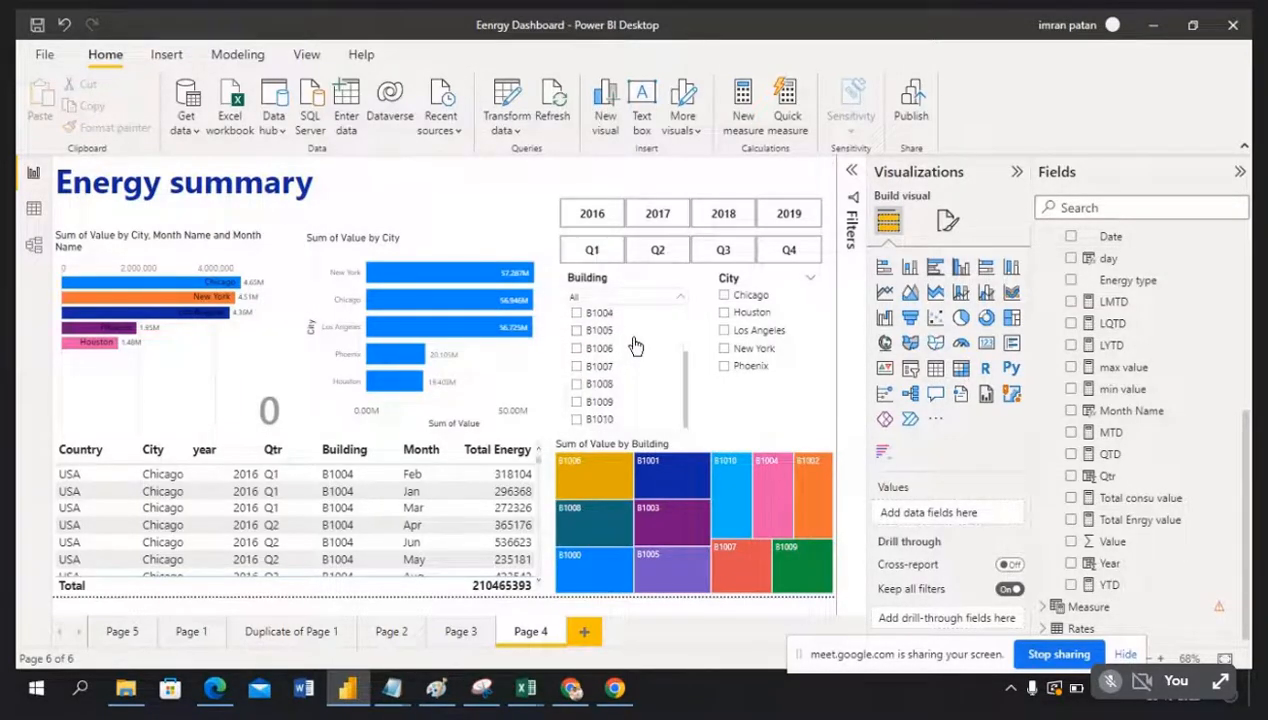
pyautogui.scroll(3, 642, 383)
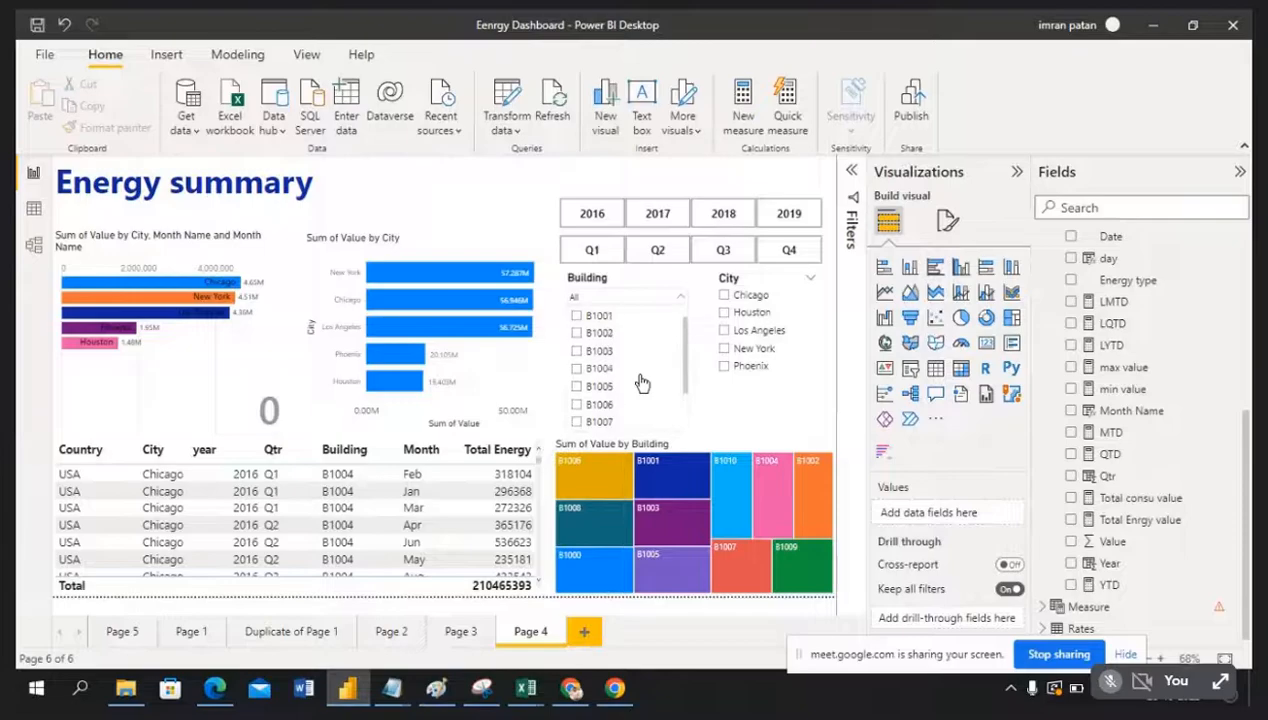
pyautogui.scroll(-2, 630, 334)
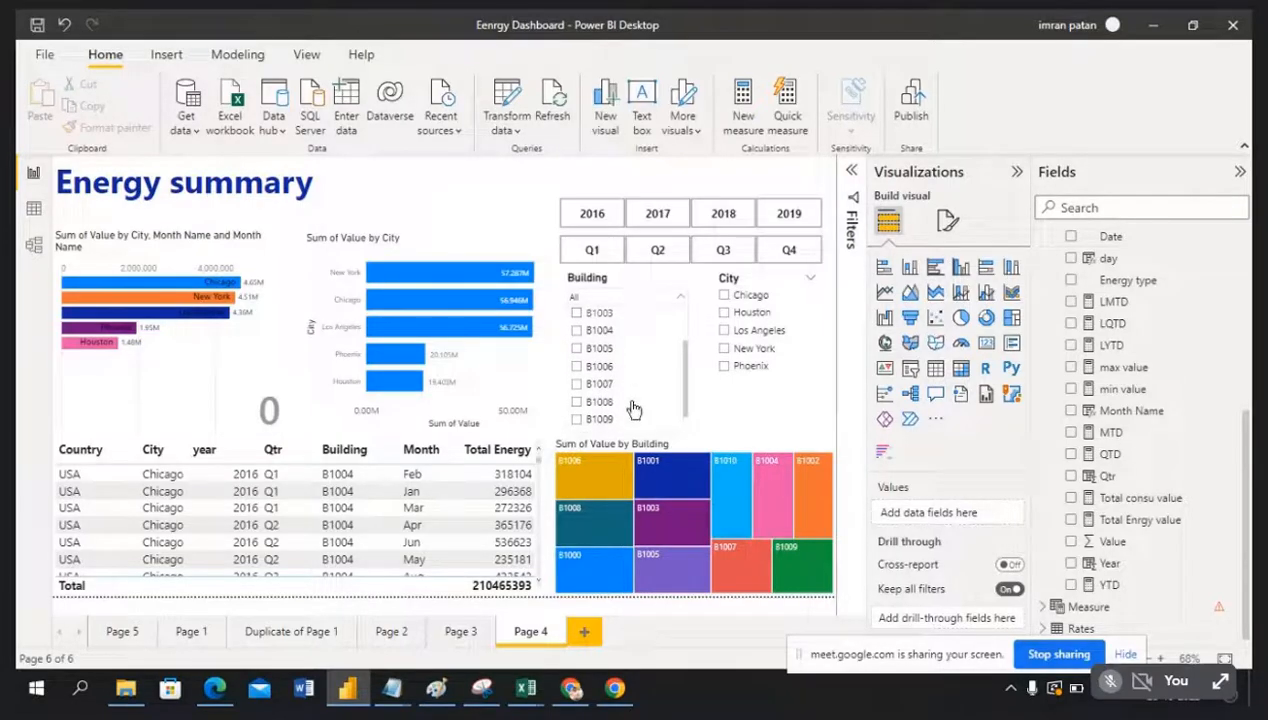
pyautogui.scroll(2, 632, 388)
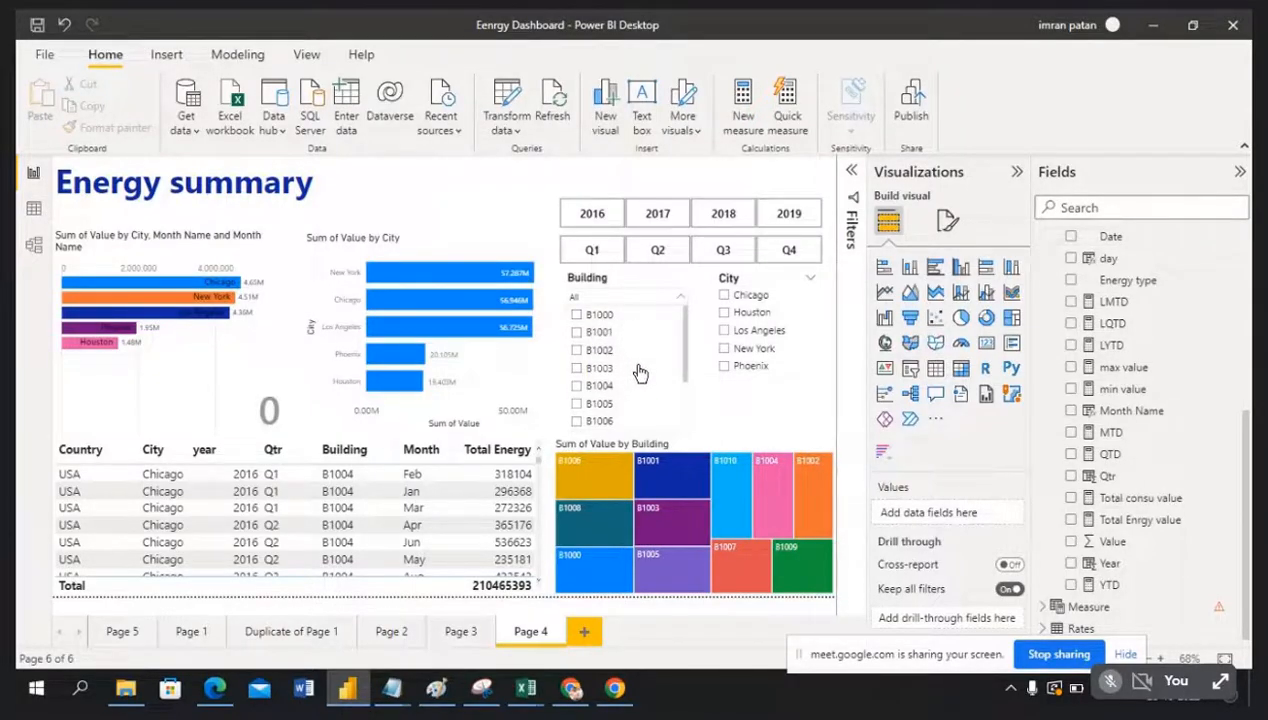
pyautogui.click(500, 205)
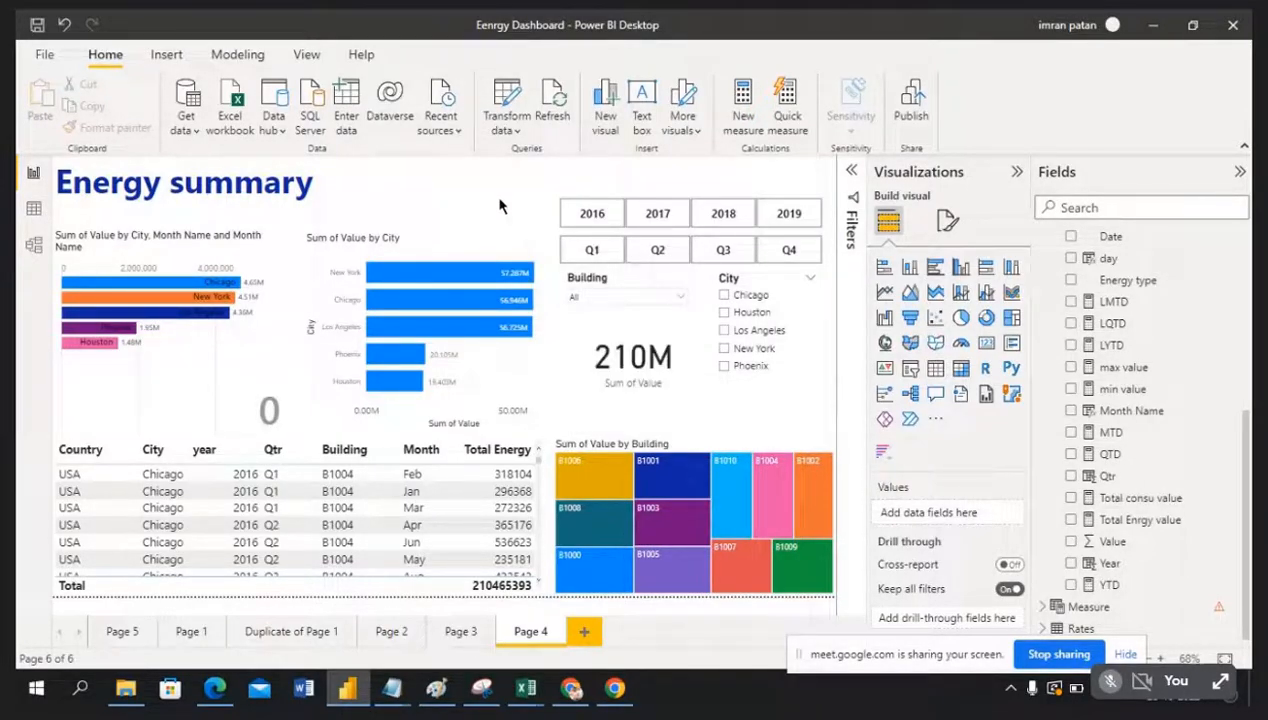
pyautogui.click(638, 283)
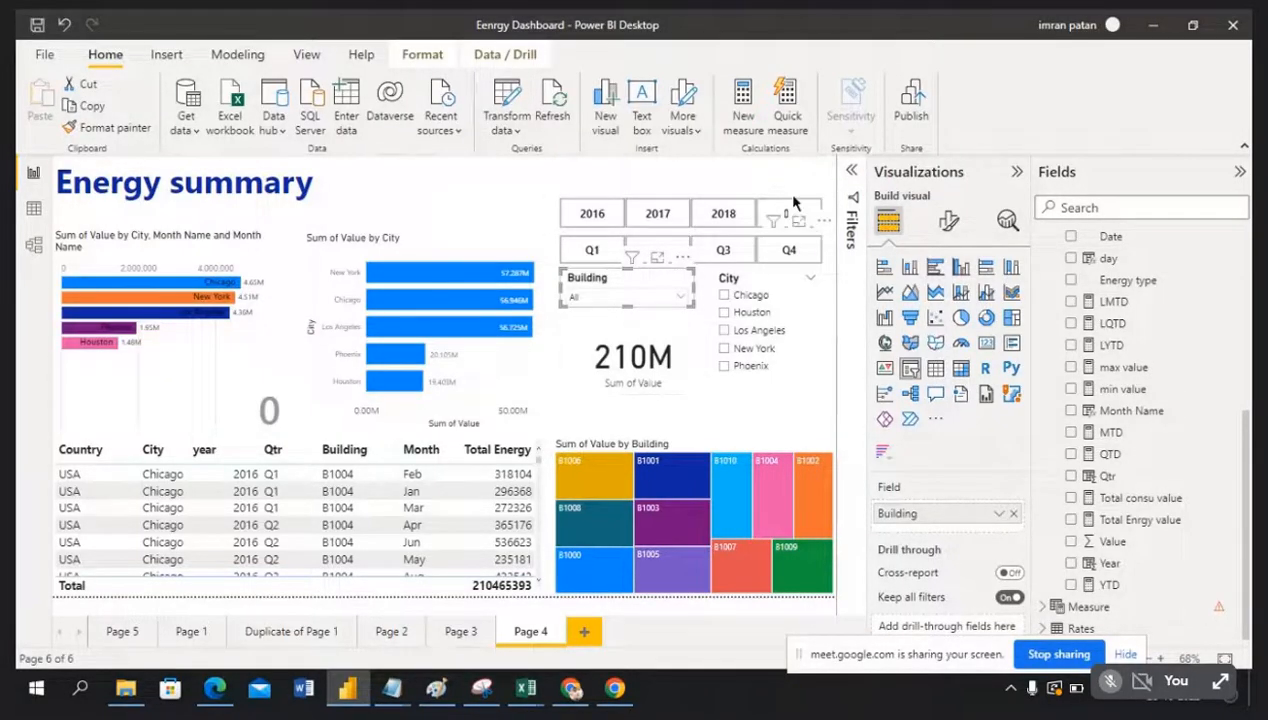
# Step: Restrict the Building slicer's visual filter to ticked buildings B1000 through B1005
pyautogui.click(852, 176)
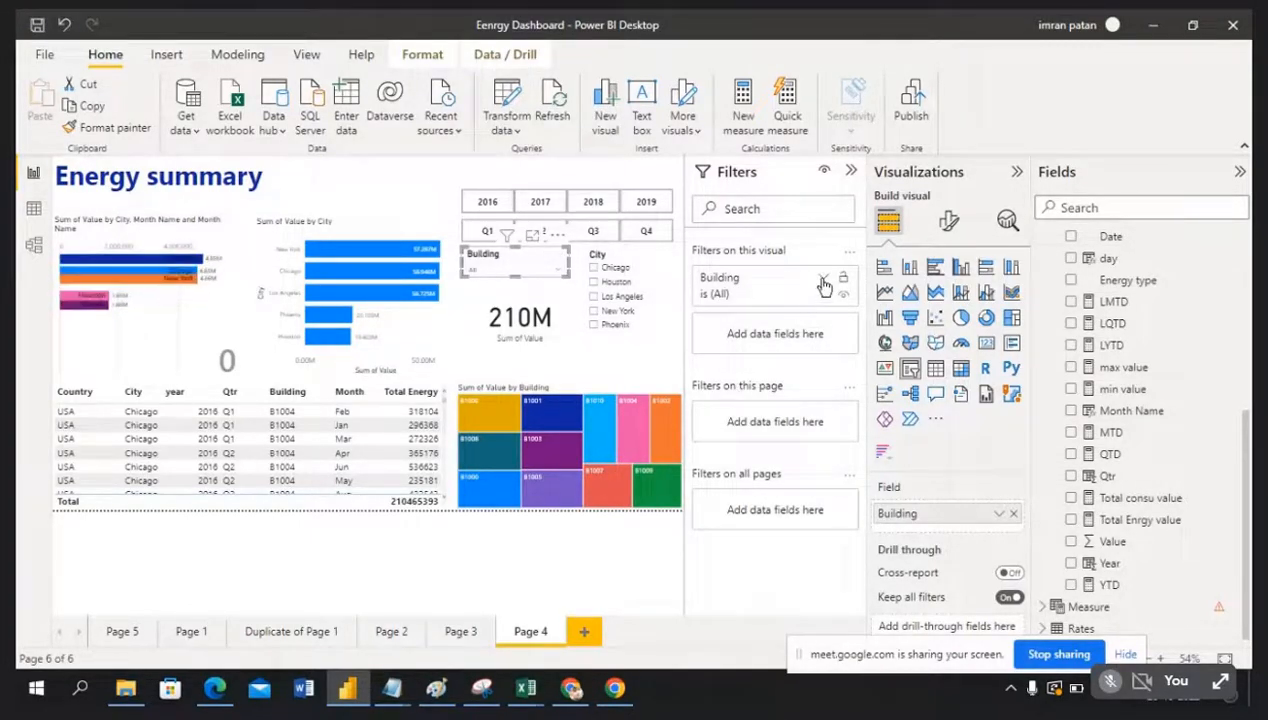
pyautogui.click(822, 279)
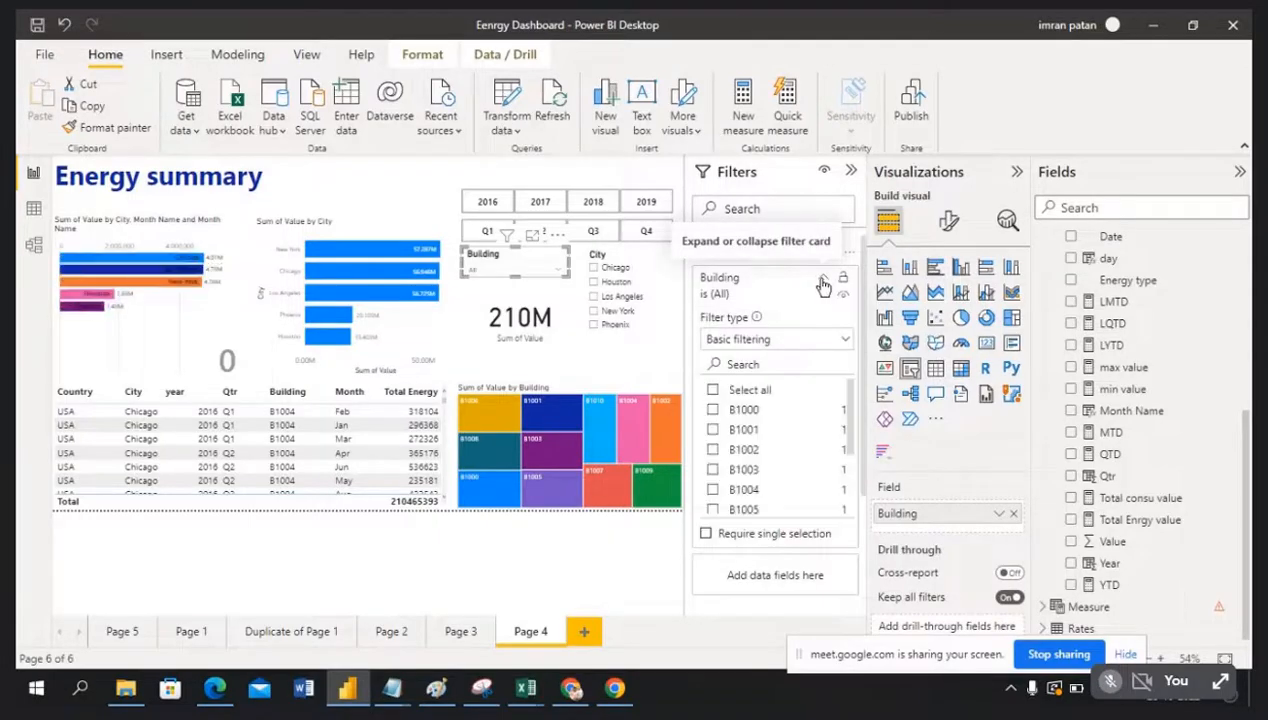
pyautogui.click(714, 412)
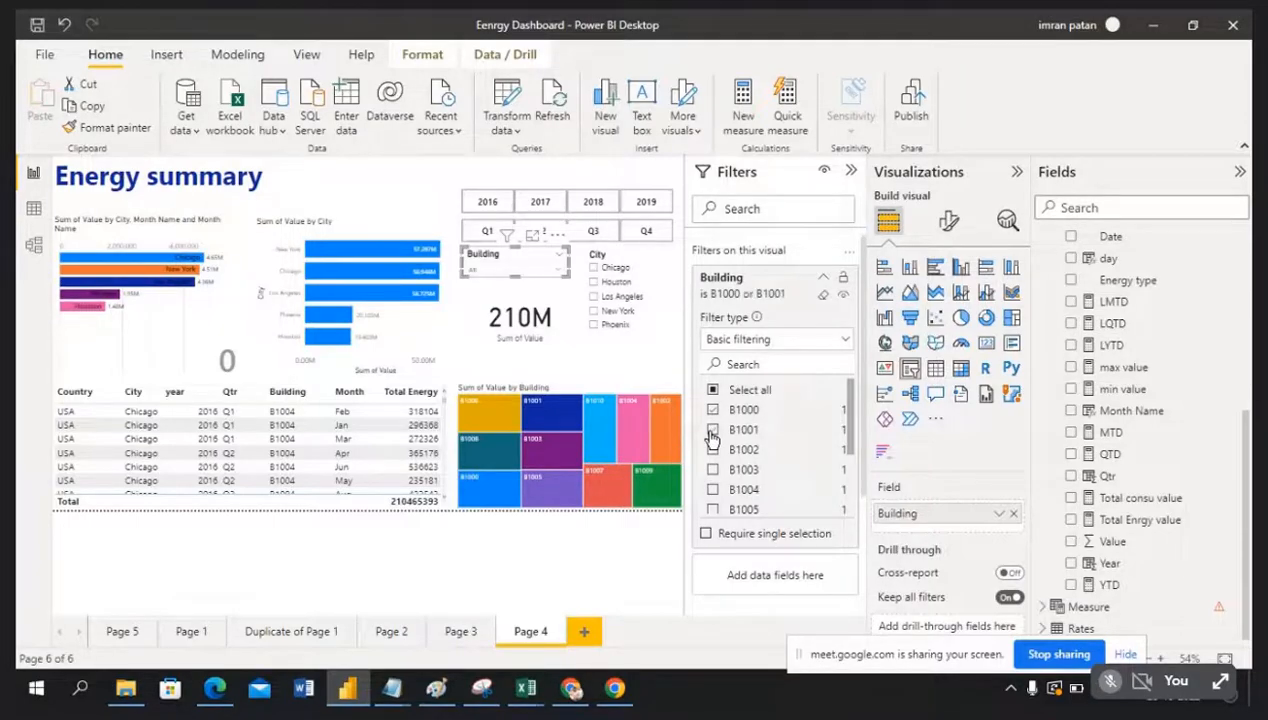
pyautogui.click(713, 451)
pyautogui.click(713, 491)
pyautogui.scroll(-1, 725, 497)
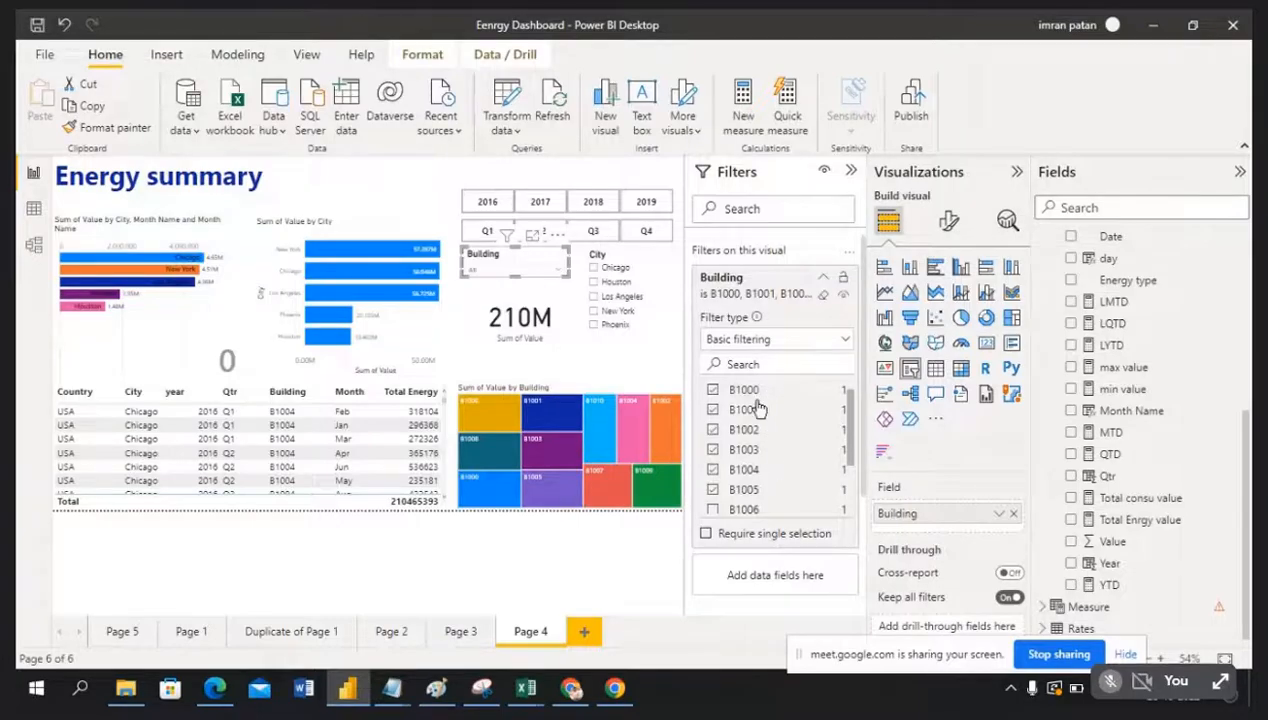
pyautogui.click(850, 174)
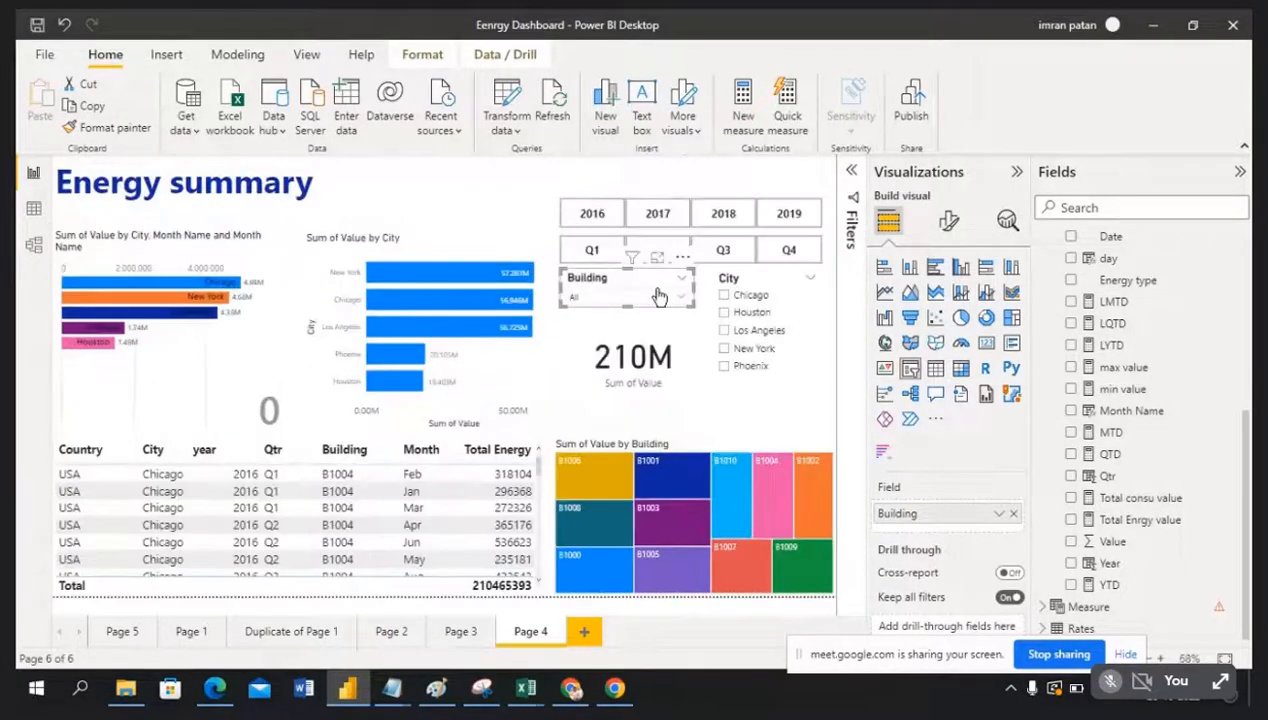
# Step: Check the Building slicer's B1000–B1005 list while selecting the City bar chart and treemap
pyautogui.click(676, 278)
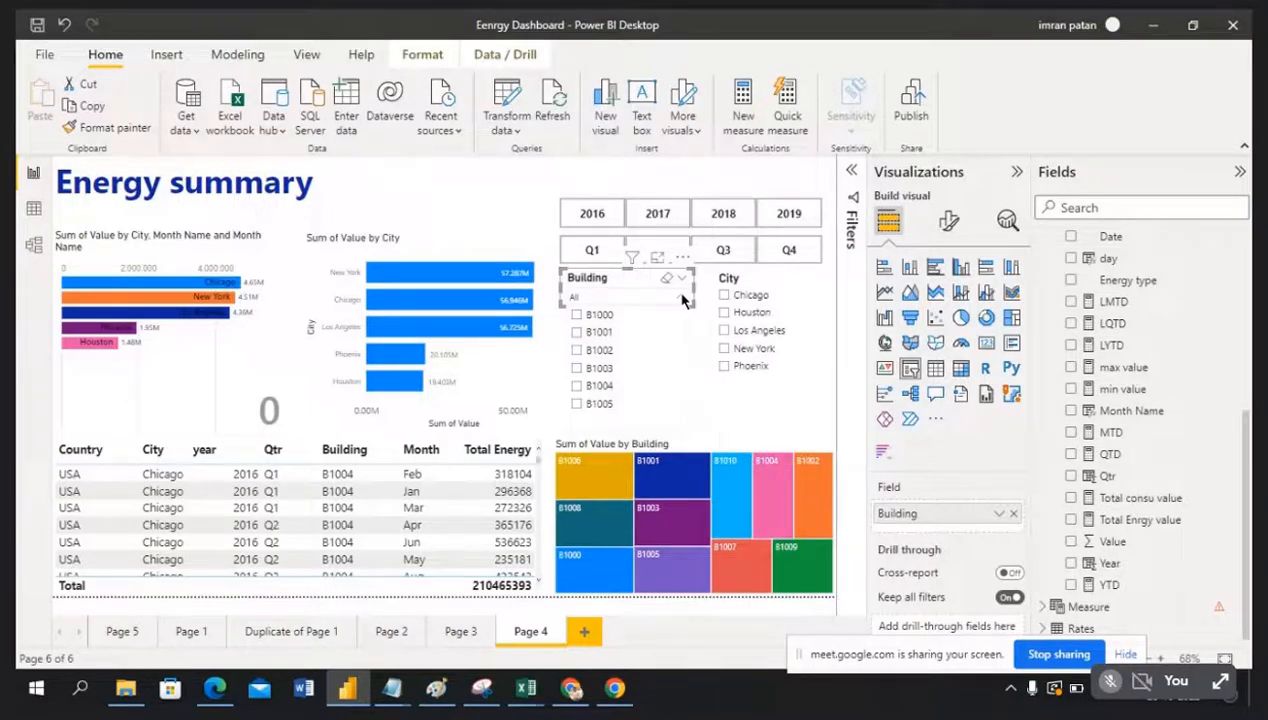
pyautogui.click(443, 250)
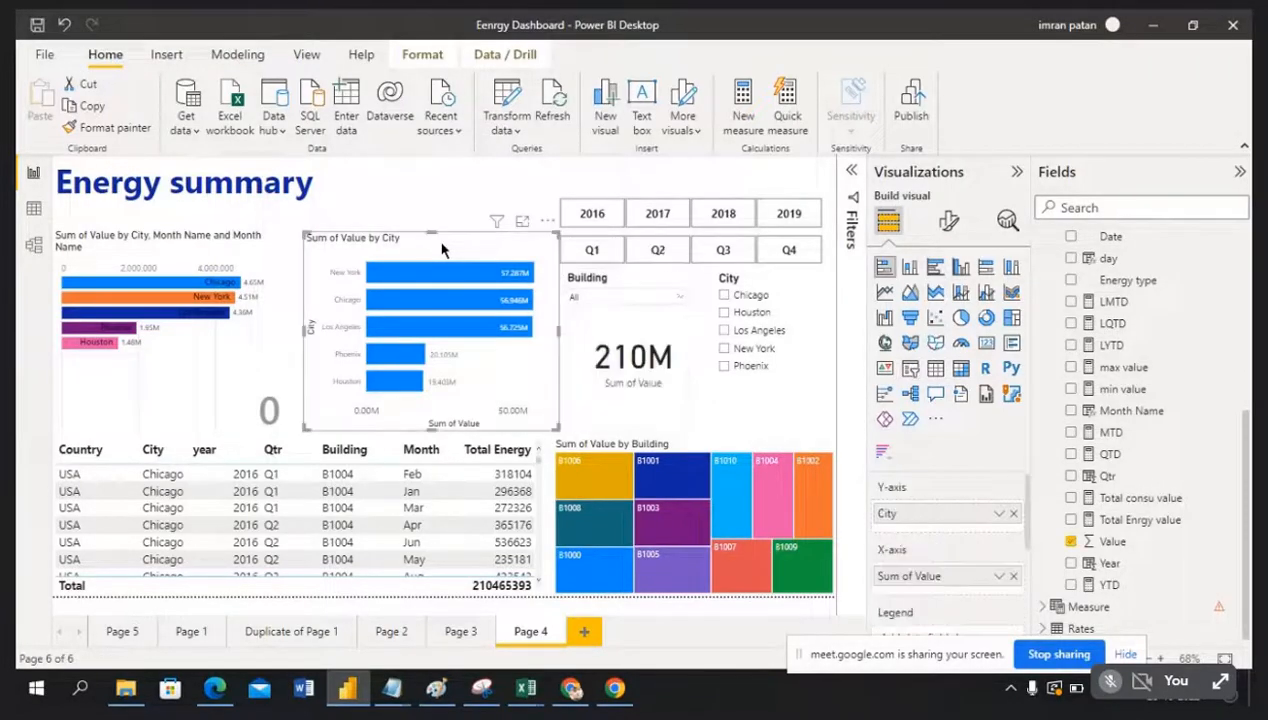
pyautogui.click(708, 449)
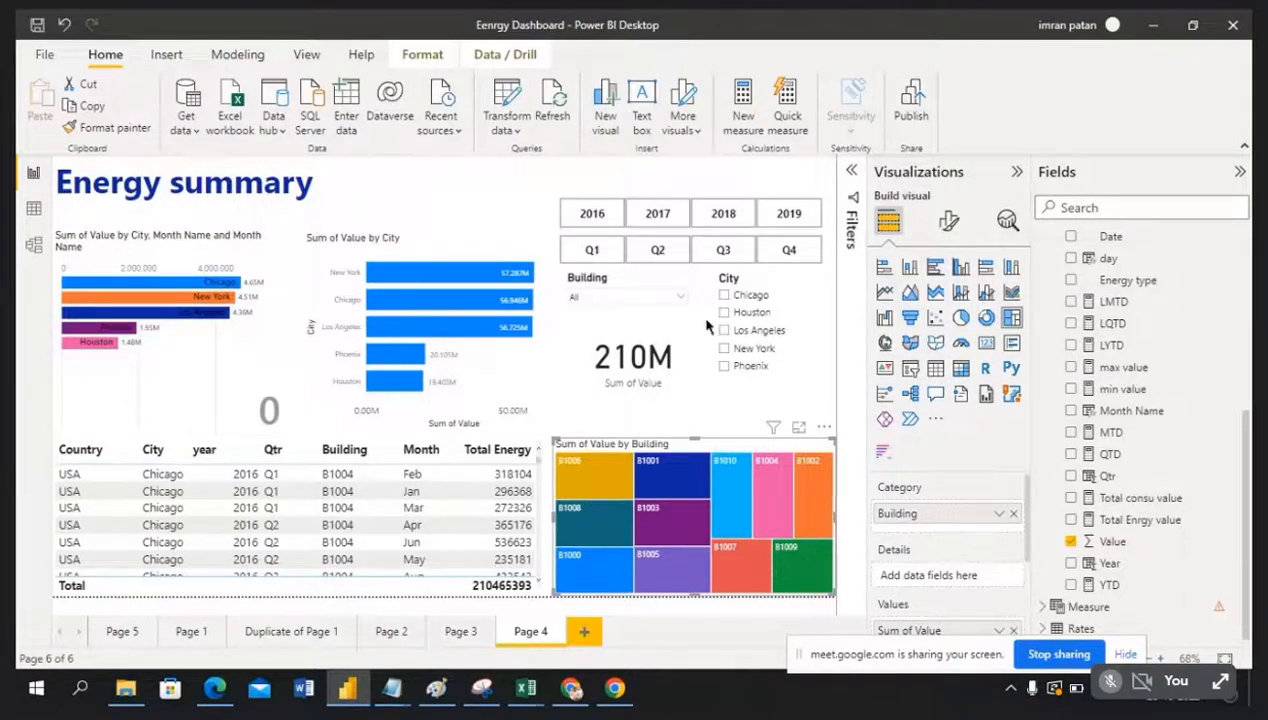
pyautogui.click(680, 298)
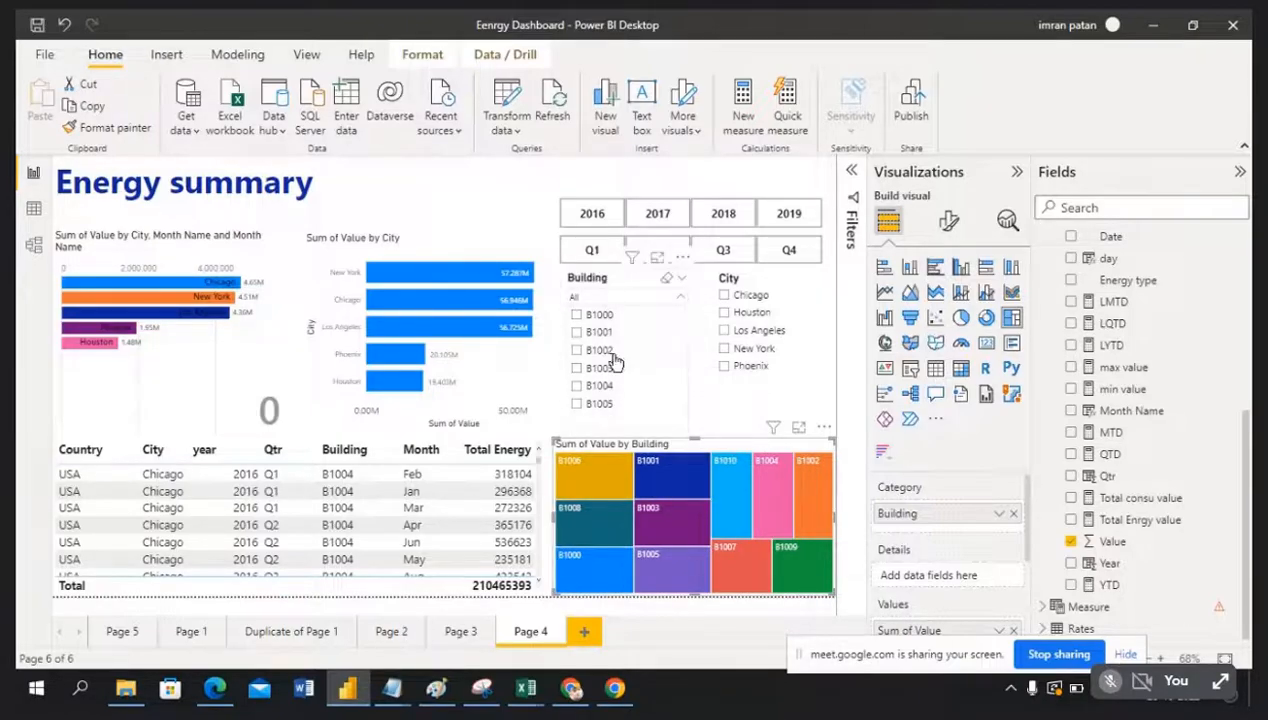
# Step: Review the treemap's Building filter values in the Filters pane, then collapse it
pyautogui.click(720, 448)
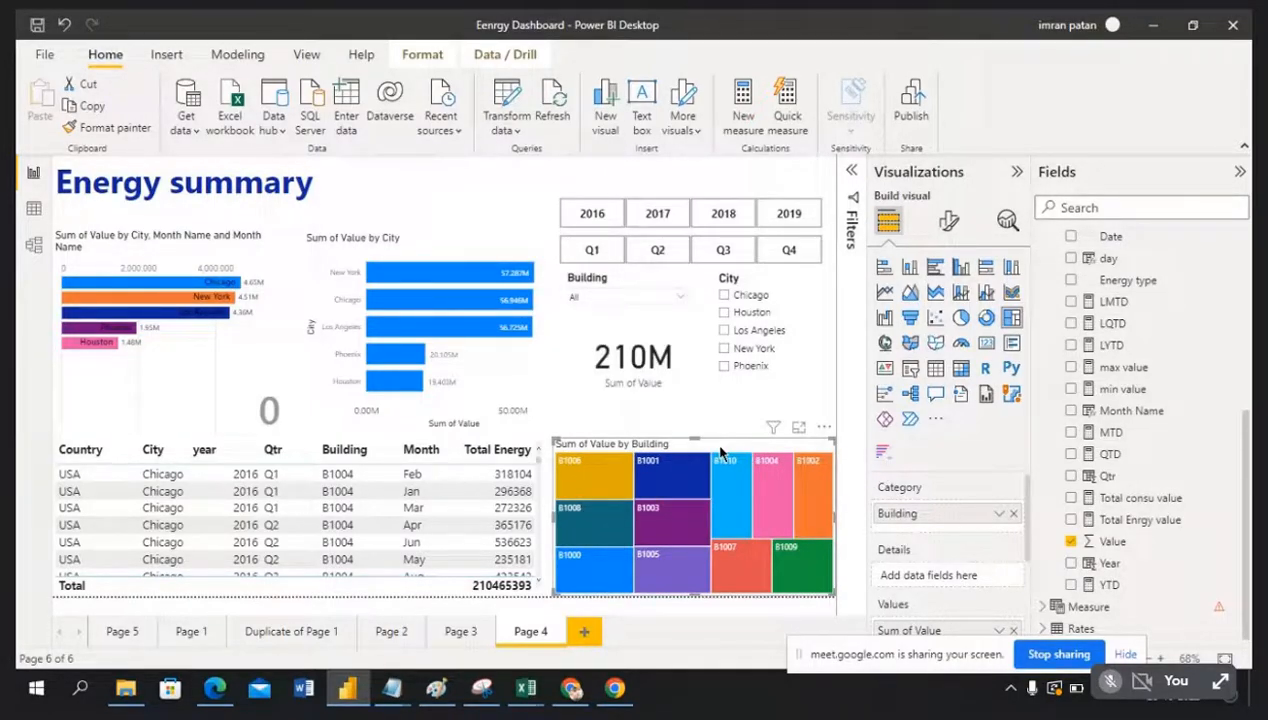
pyautogui.click(853, 173)
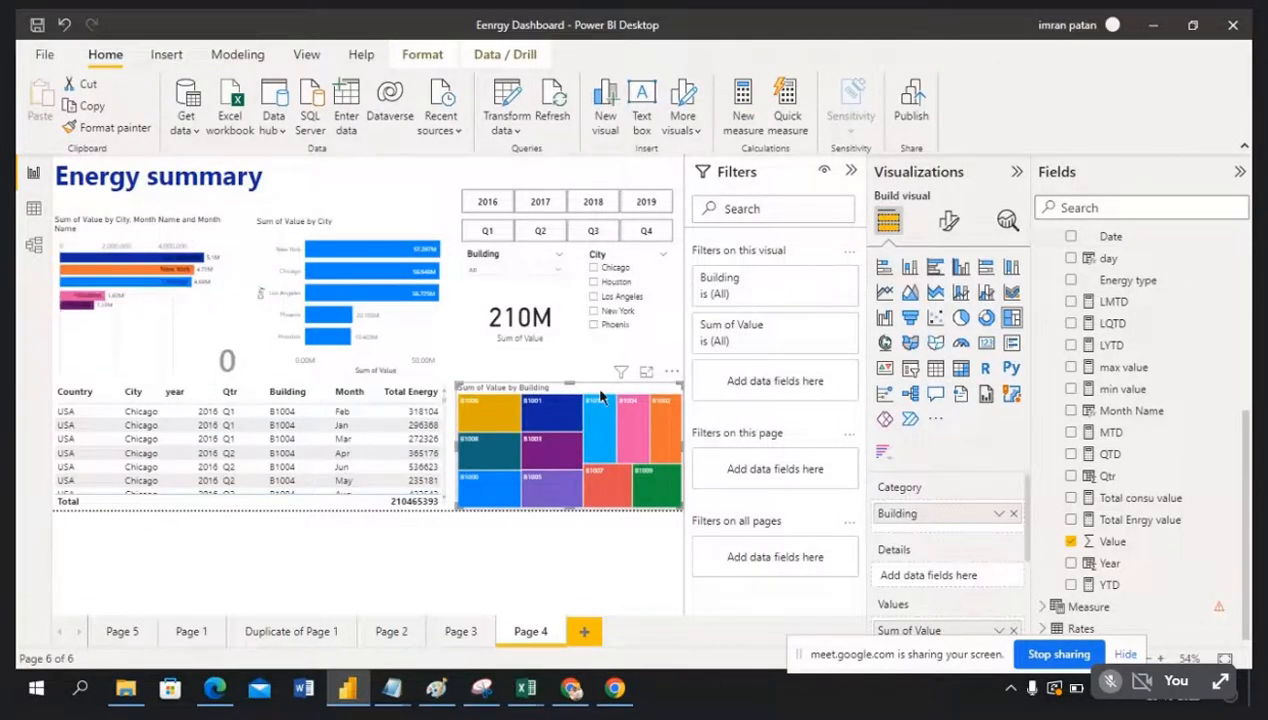
pyautogui.click(822, 279)
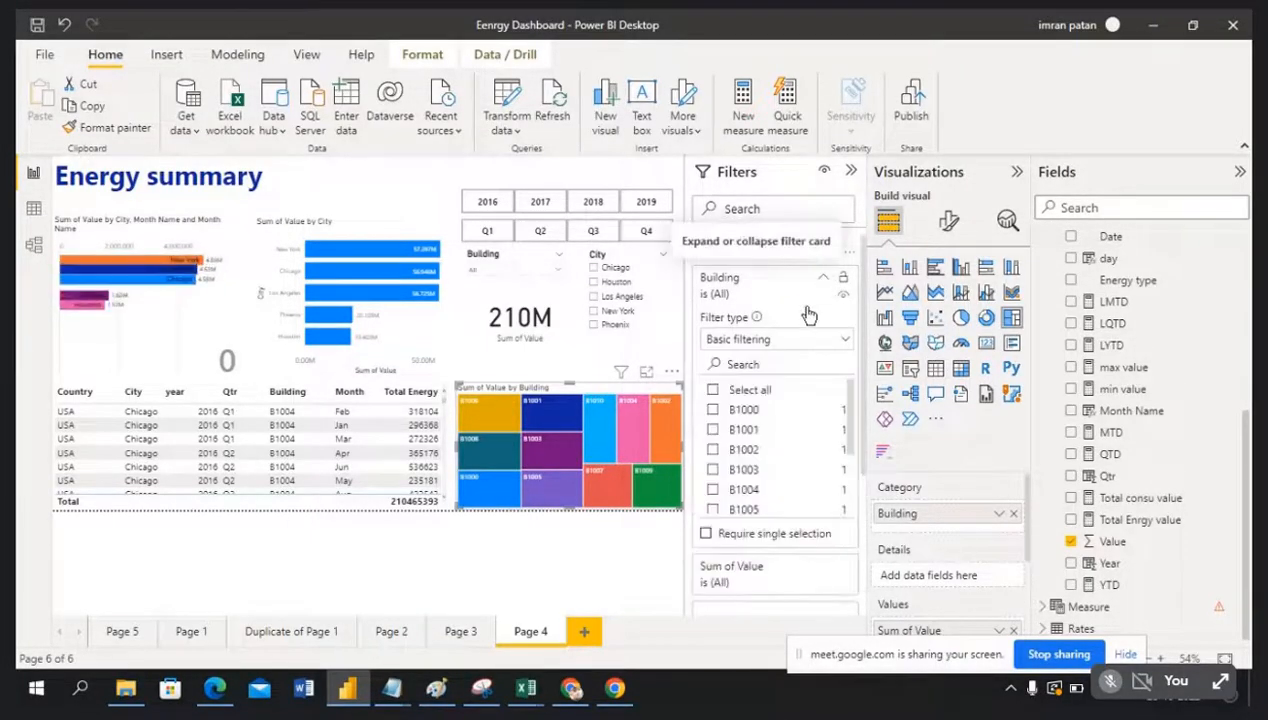
pyautogui.scroll(-2, 764, 447)
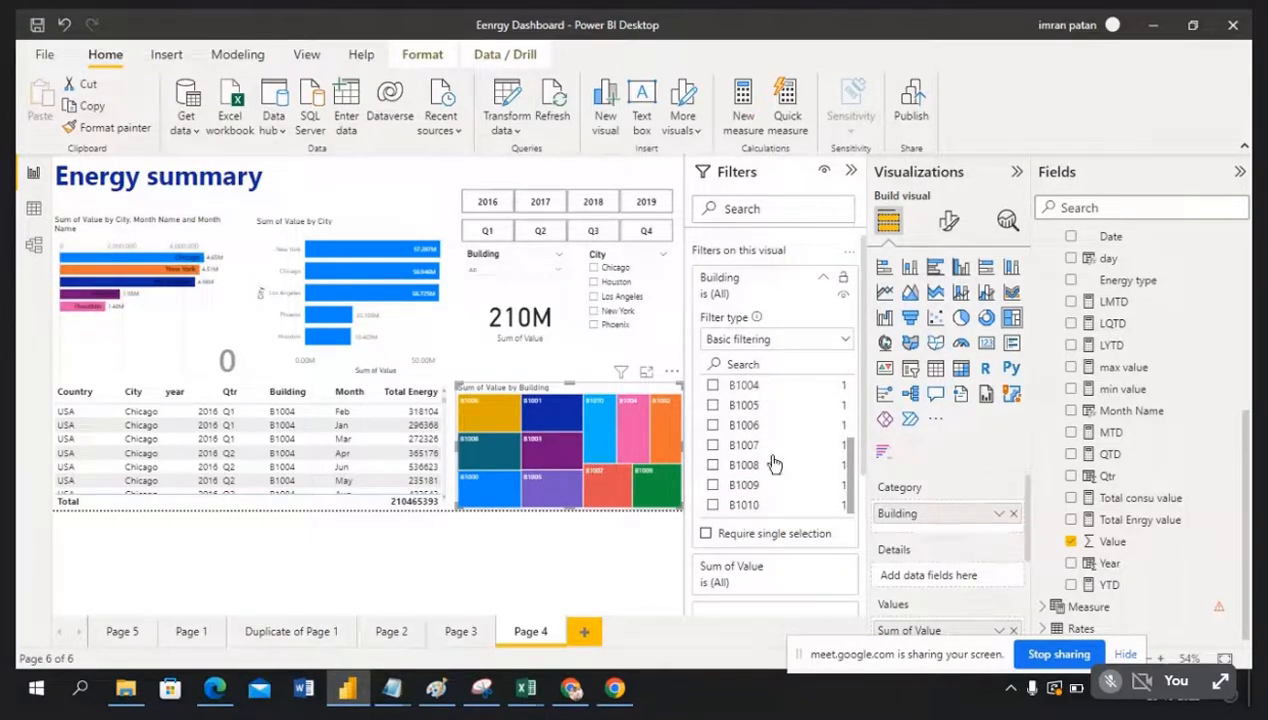
pyautogui.scroll(3, 778, 440)
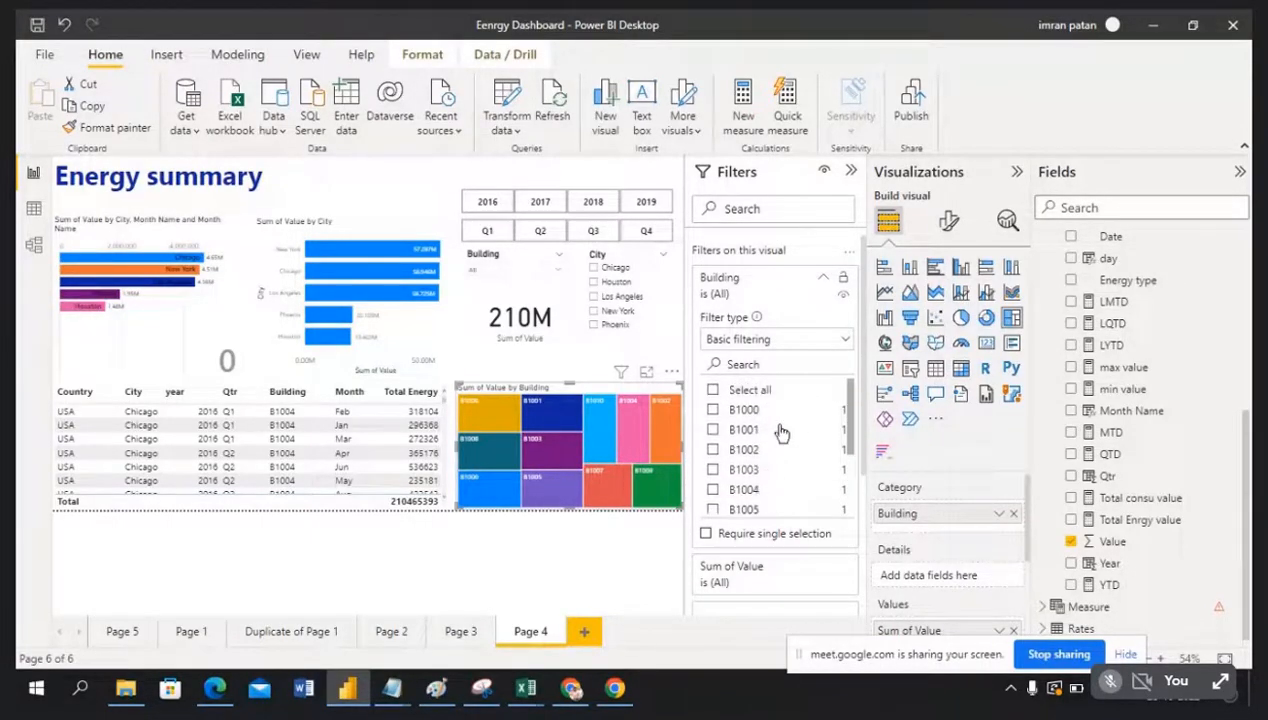
pyautogui.click(850, 174)
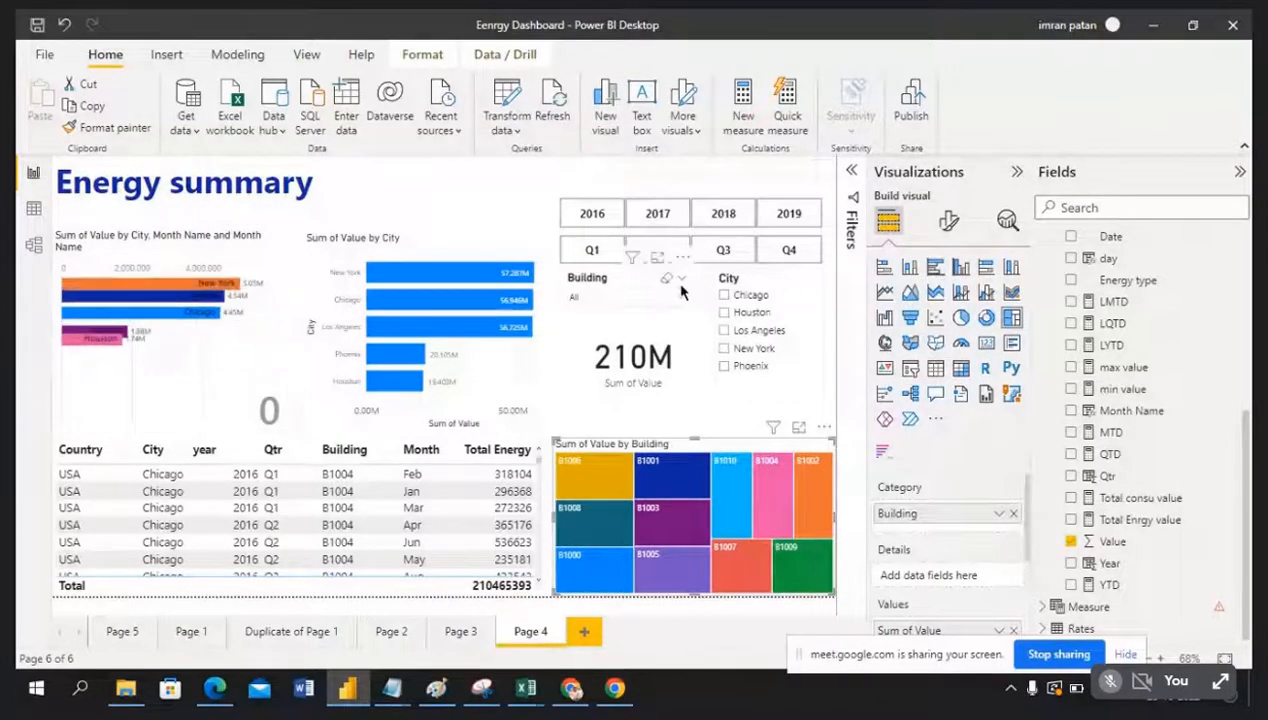
# Step: Set the Building slicer's visual filter to Select all, including every building through B1010
pyautogui.click(628, 282)
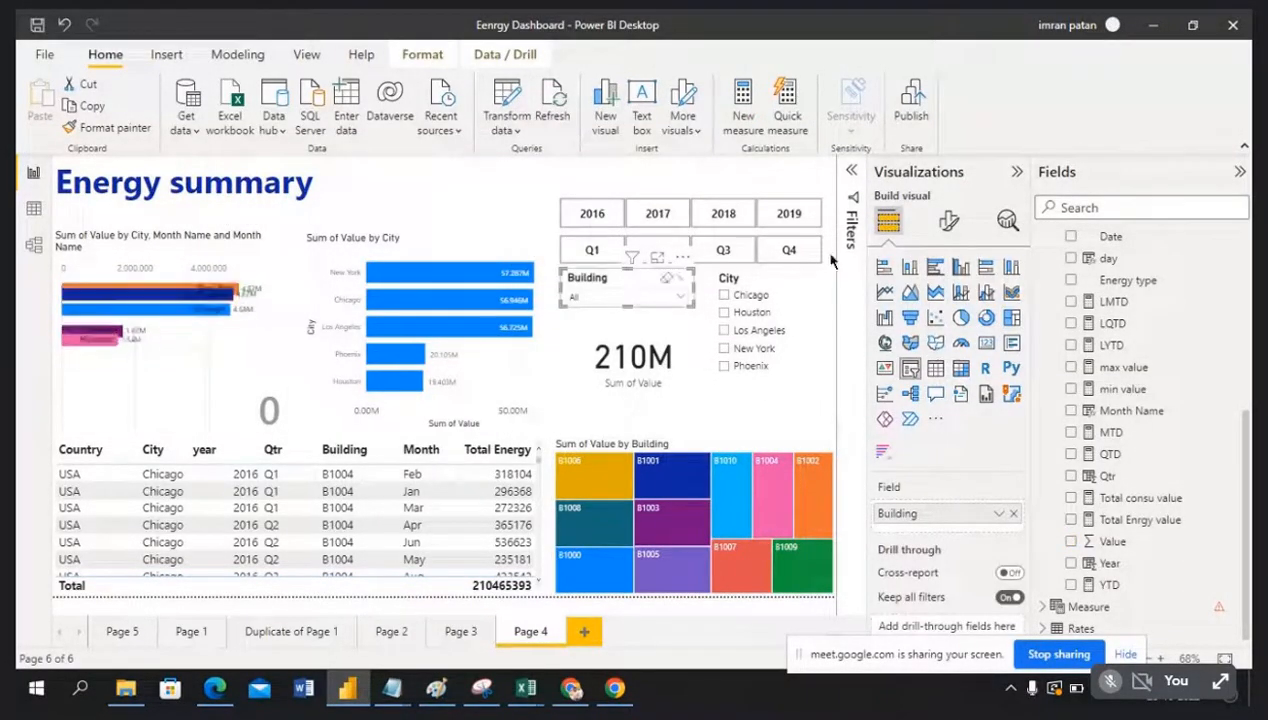
pyautogui.click(851, 173)
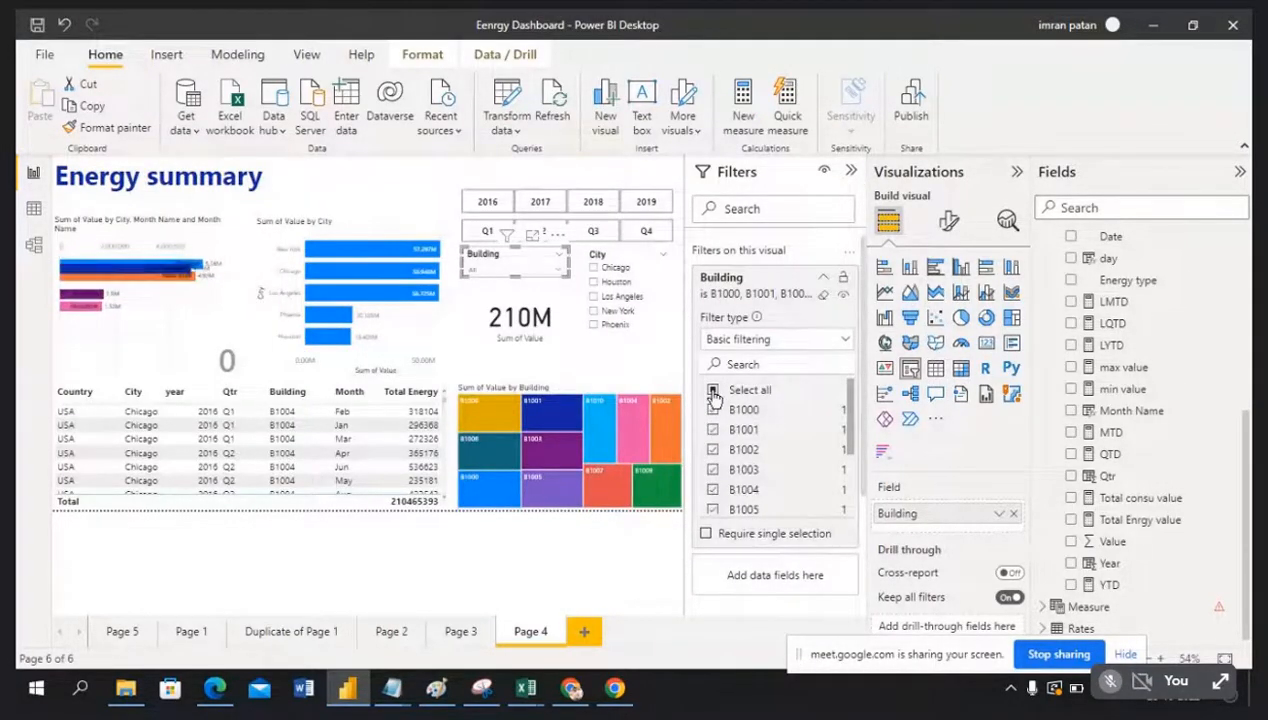
pyautogui.click(713, 391)
pyautogui.scroll(-2, 795, 463)
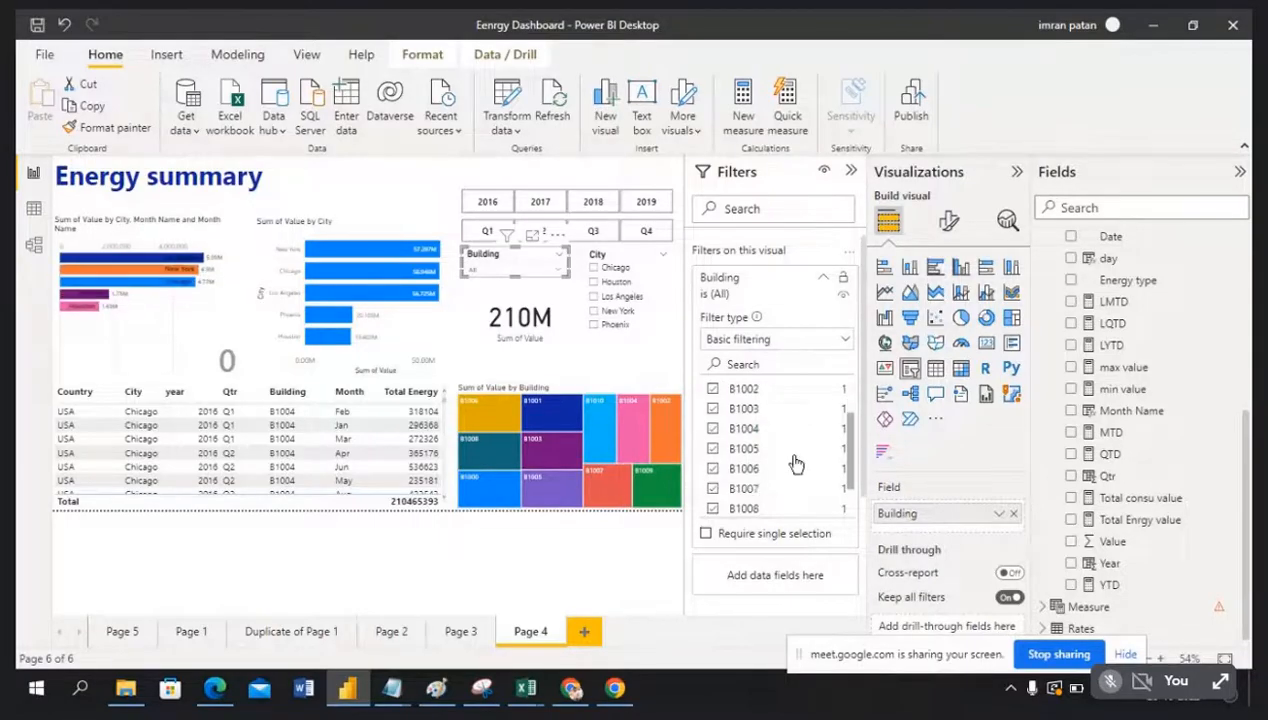
pyautogui.scroll(-1, 795, 463)
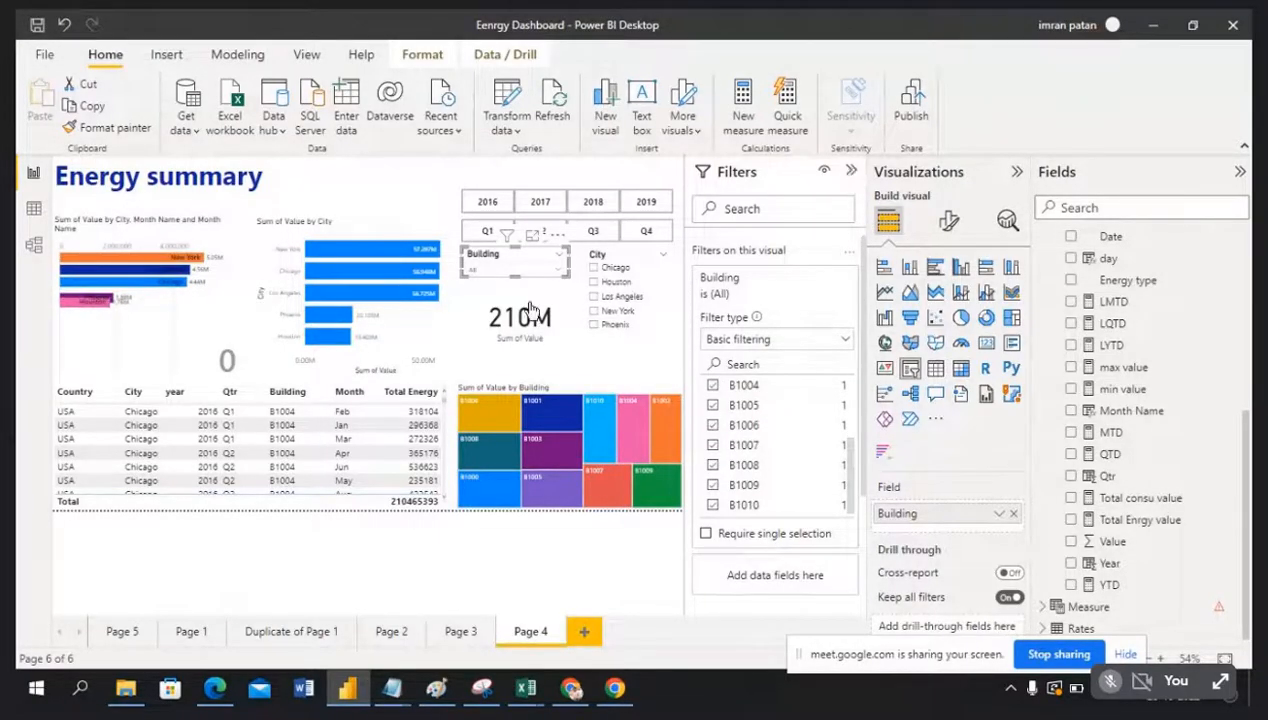
pyautogui.click(851, 176)
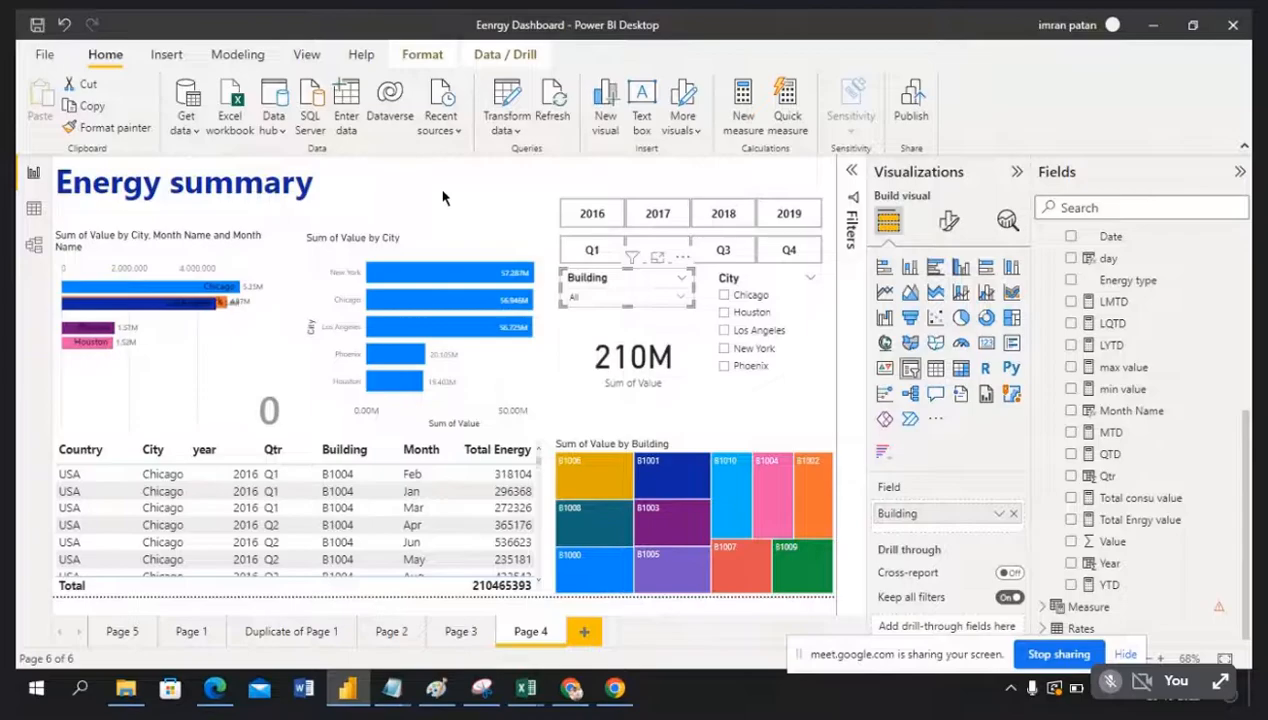
# Step: Browse the Building slicer's list, then reopen the Filters pane showing no page or all-pages filters
pyautogui.click(443, 197)
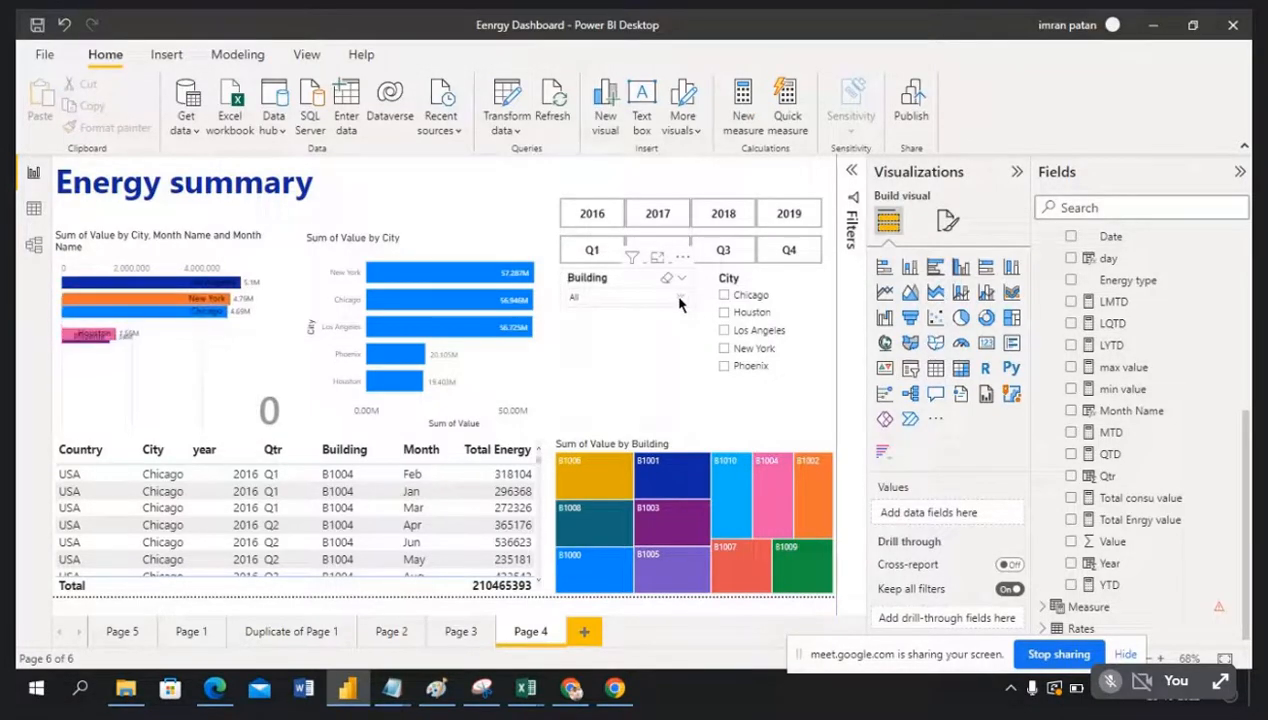
pyautogui.click(679, 302)
pyautogui.scroll(-2, 657, 385)
pyautogui.scroll(-2, 655, 383)
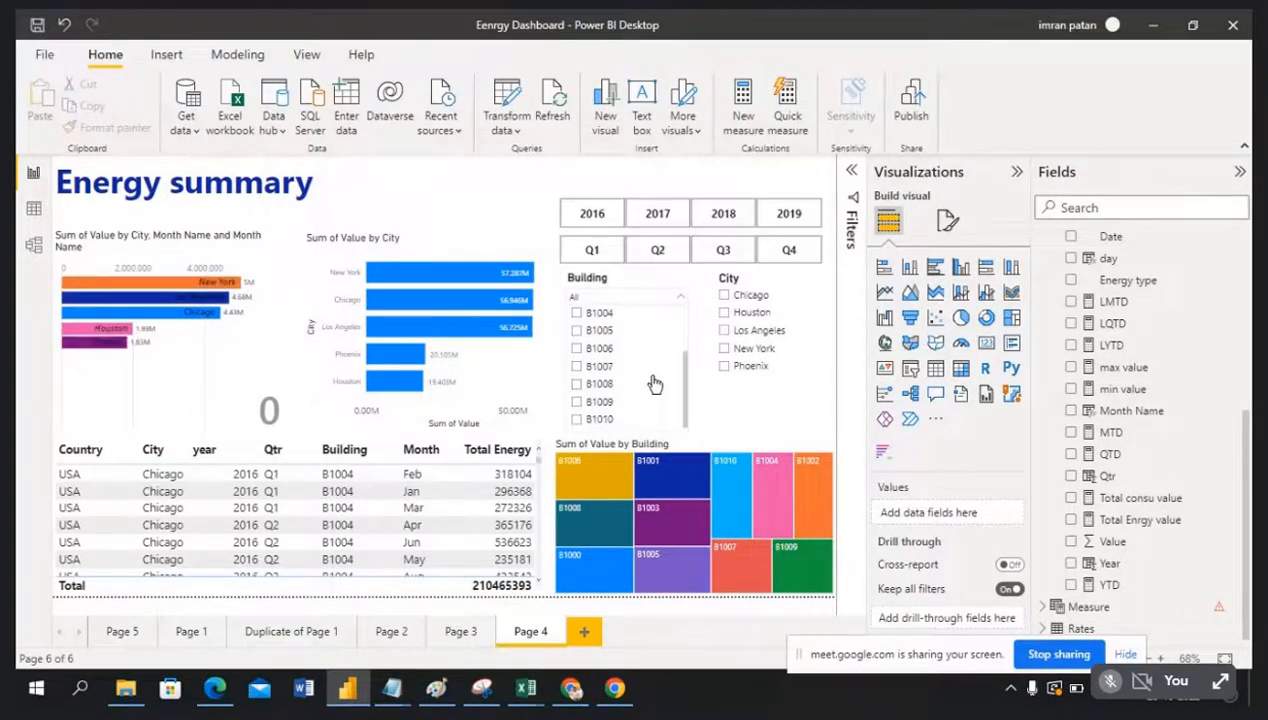
pyautogui.click(474, 188)
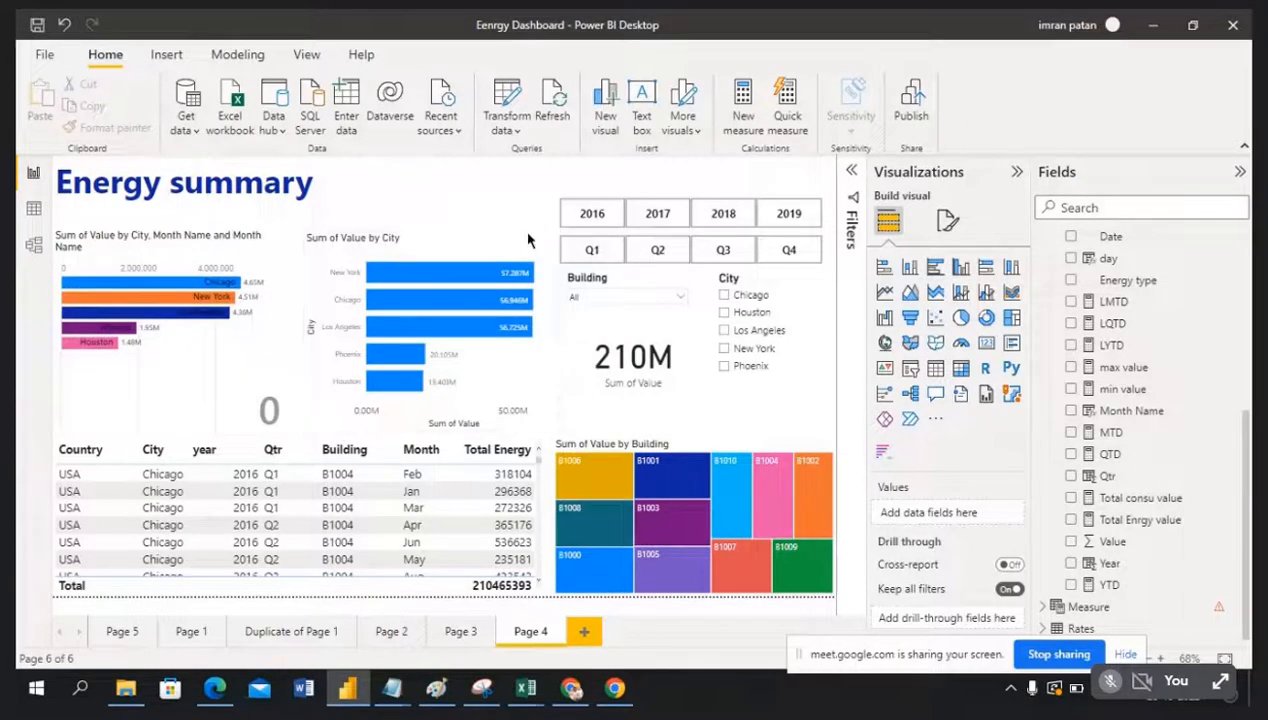
pyautogui.click(853, 176)
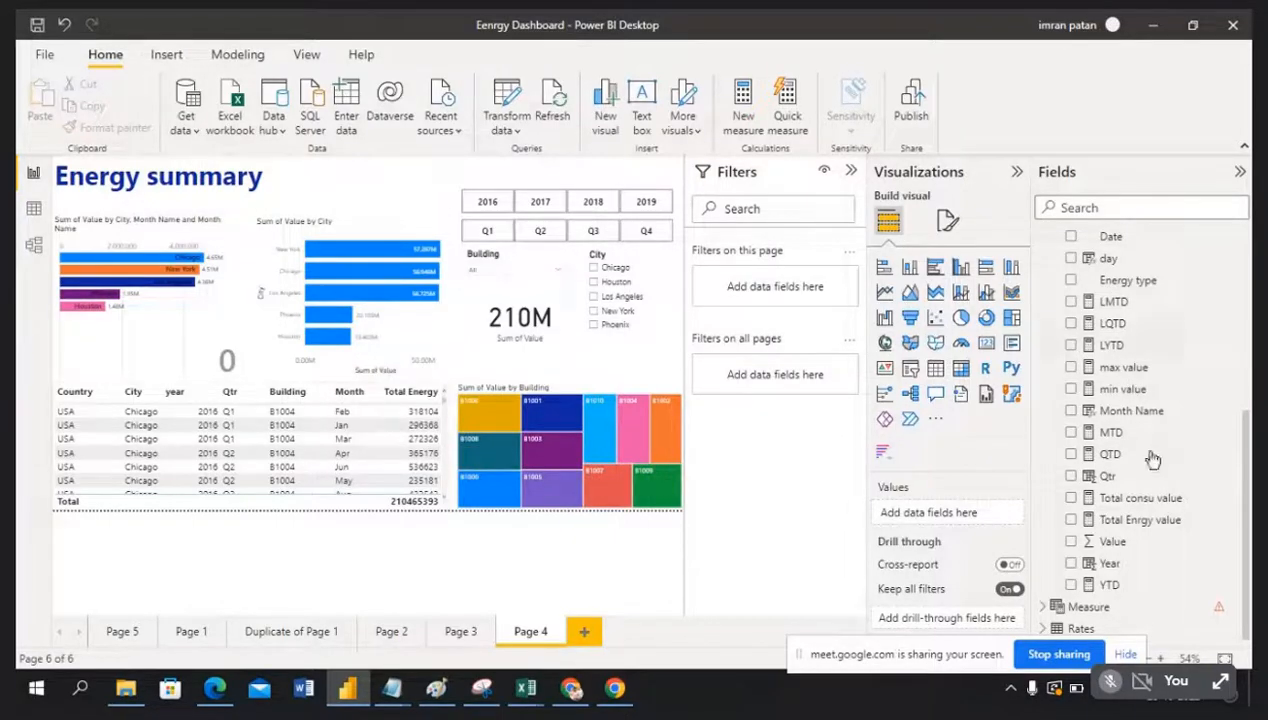
# Step: Add a page-level Building filter for B1000–B1005, dropping the total to 115M, then collapse the Filters pane
pyautogui.scroll(2, 1152, 458)
pyautogui.scroll(3, 1152, 458)
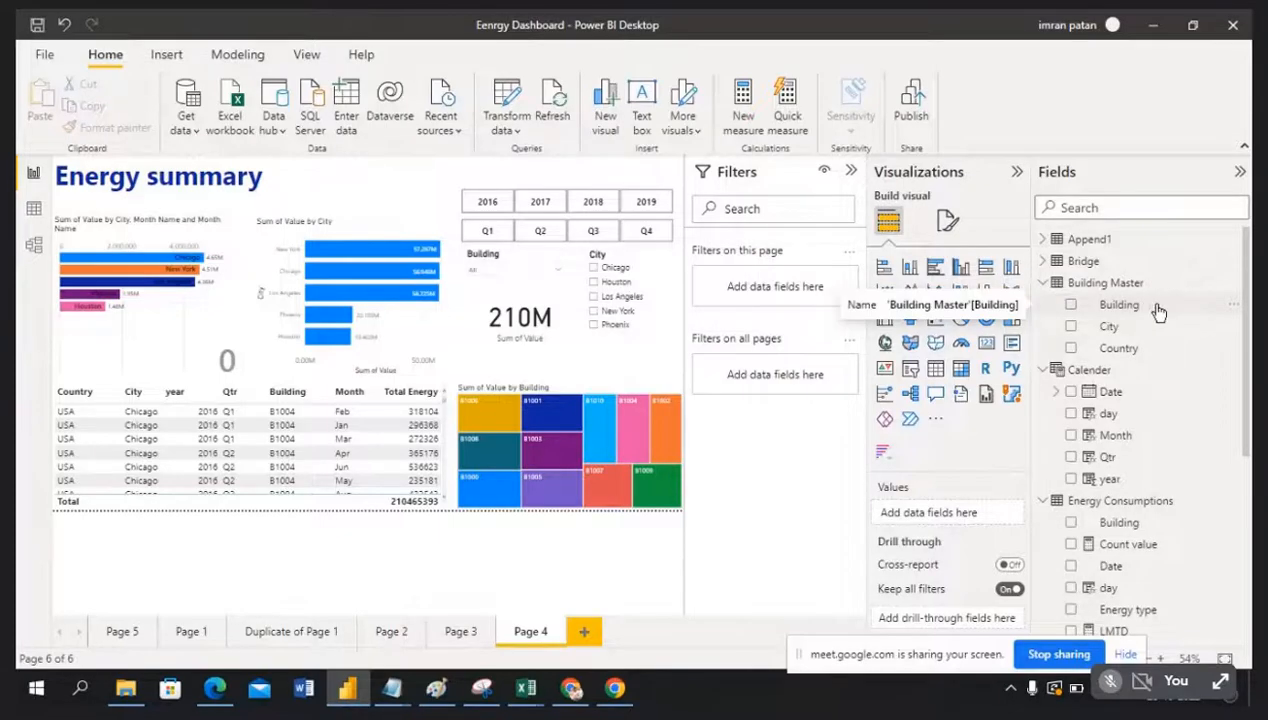
pyautogui.moveTo(1160, 313); pyautogui.dragTo(818, 287)
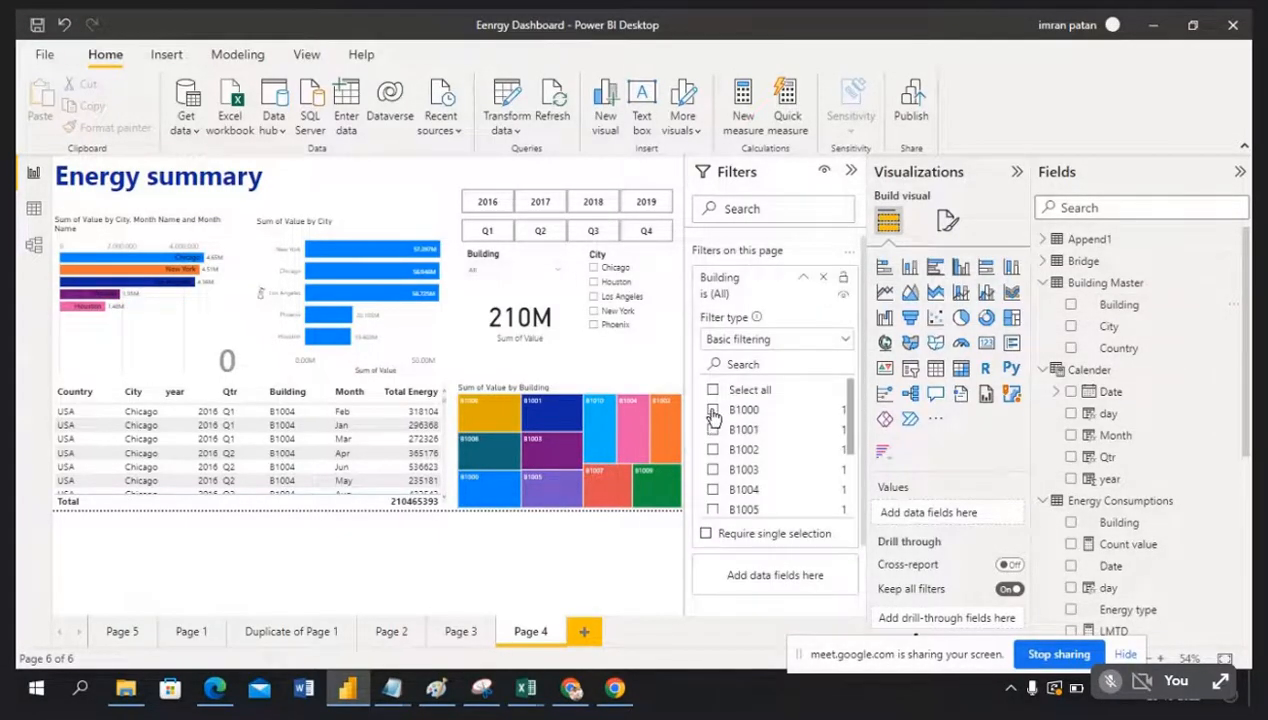
pyautogui.click(712, 410)
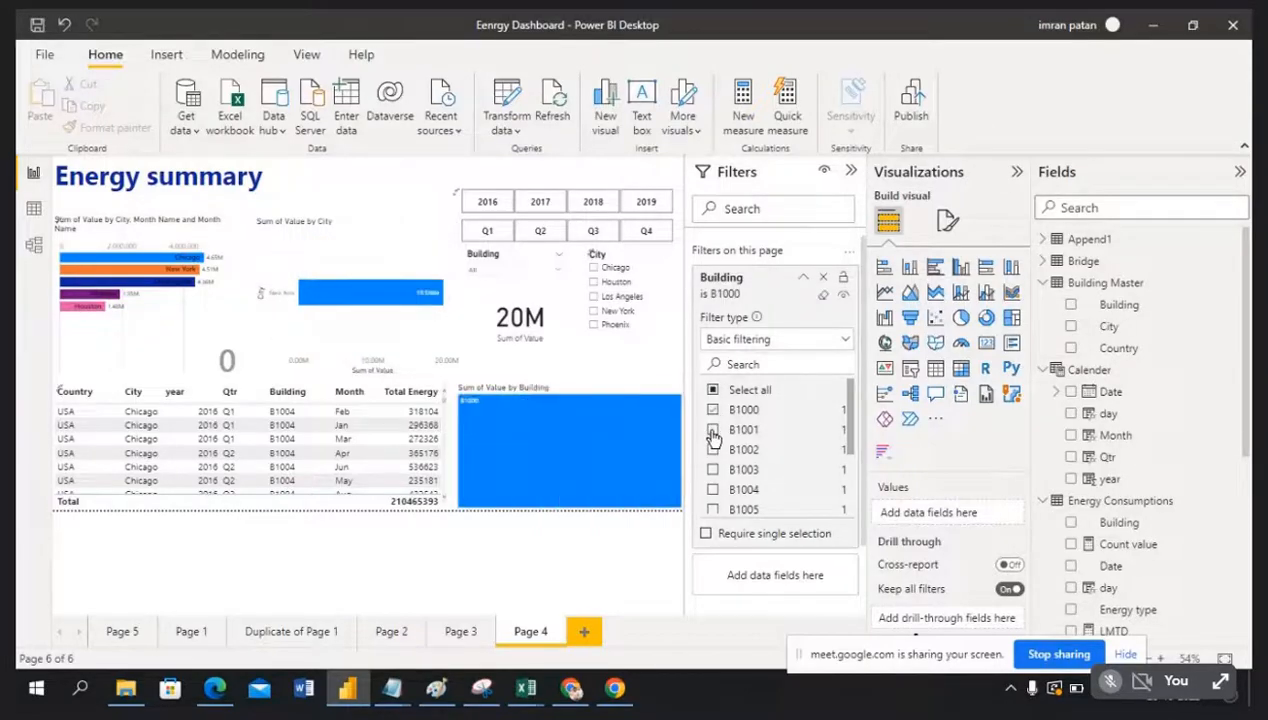
pyautogui.click(712, 450)
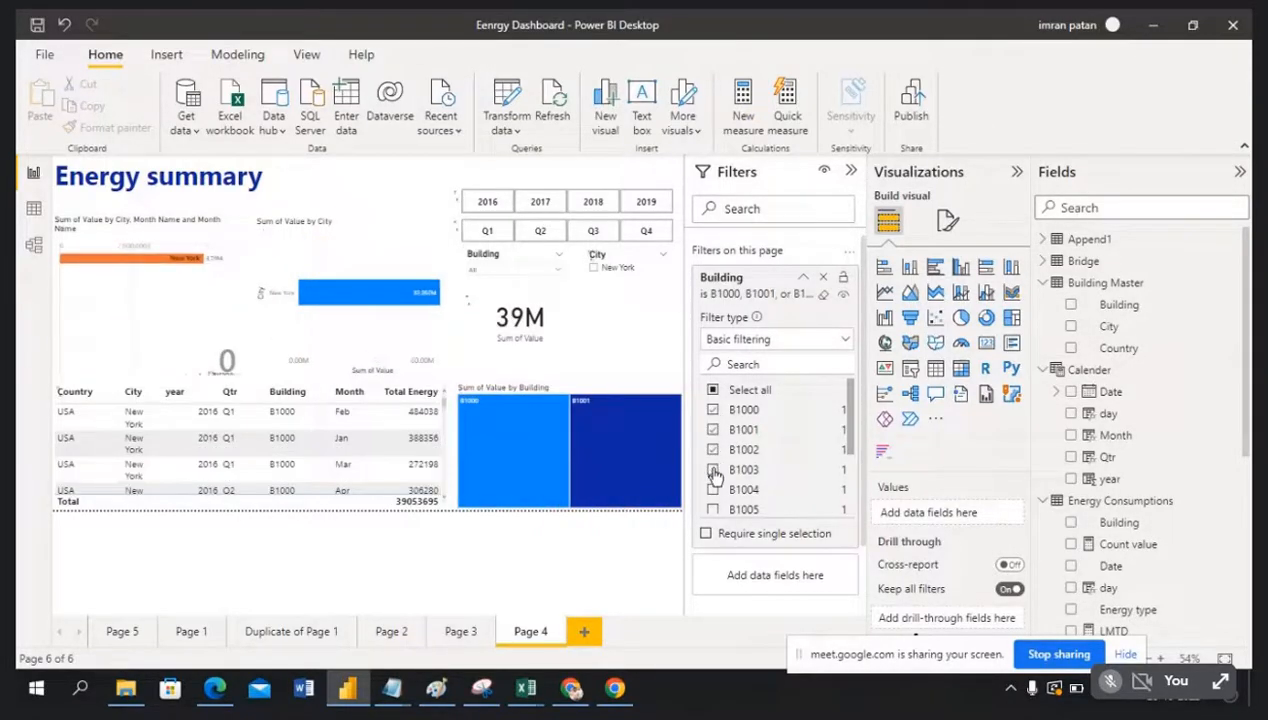
pyautogui.click(713, 472)
pyautogui.click(713, 490)
pyautogui.click(713, 510)
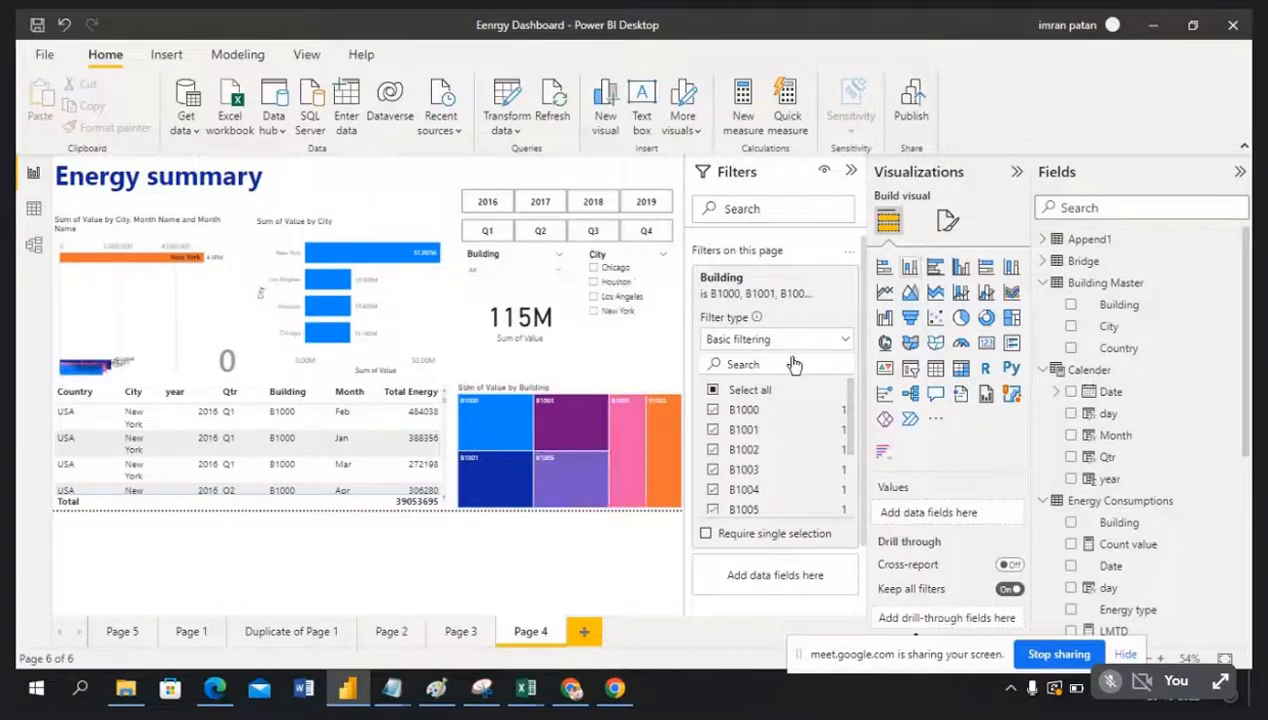
pyautogui.click(852, 172)
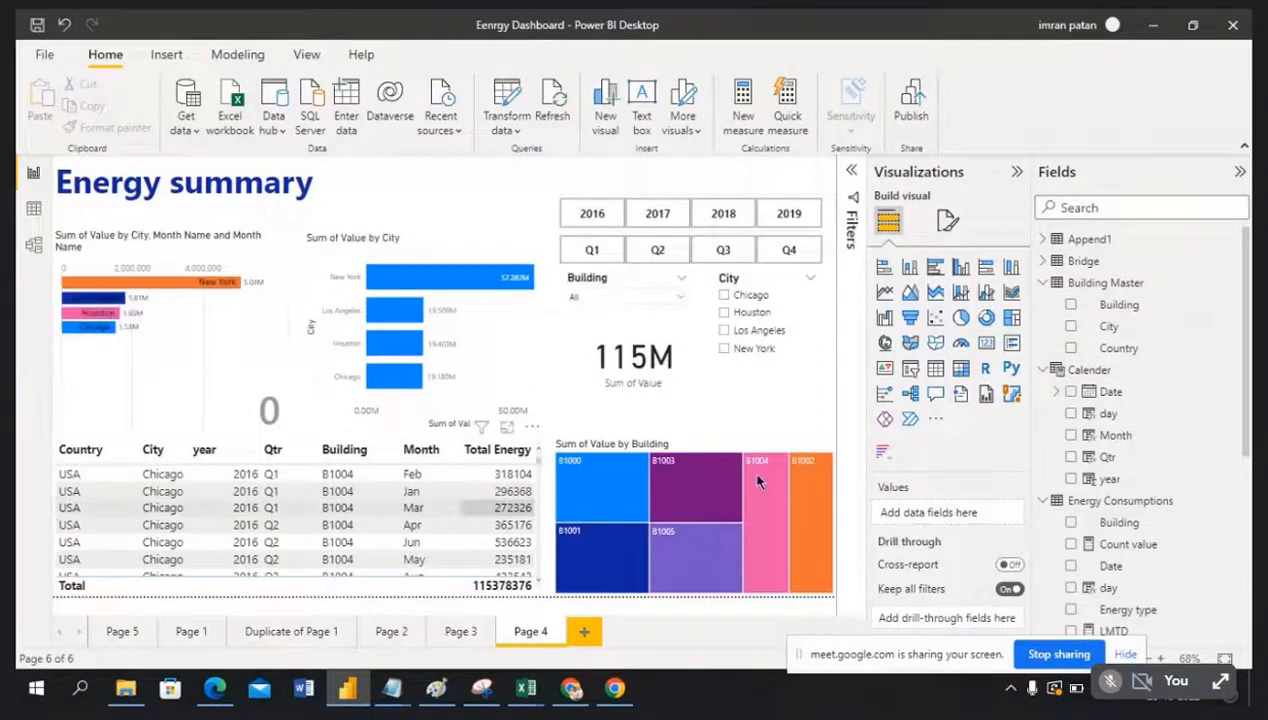
pyautogui.click(682, 297)
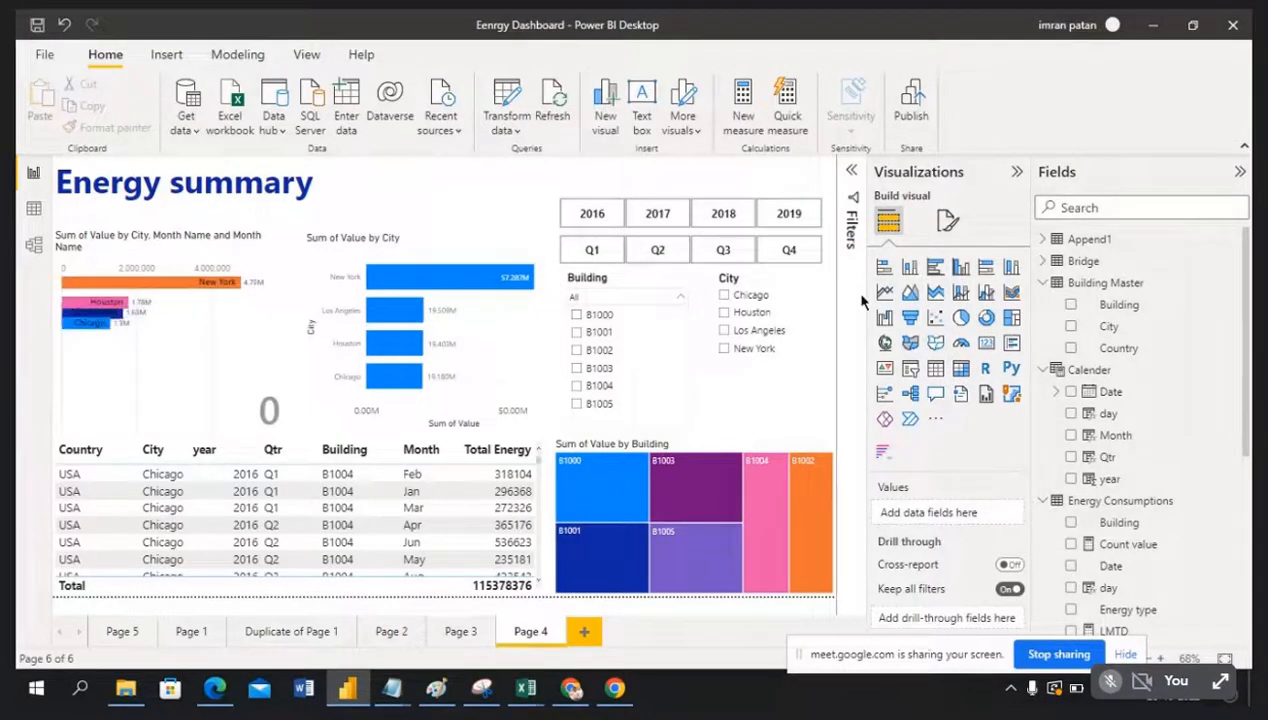
pyautogui.click(801, 178)
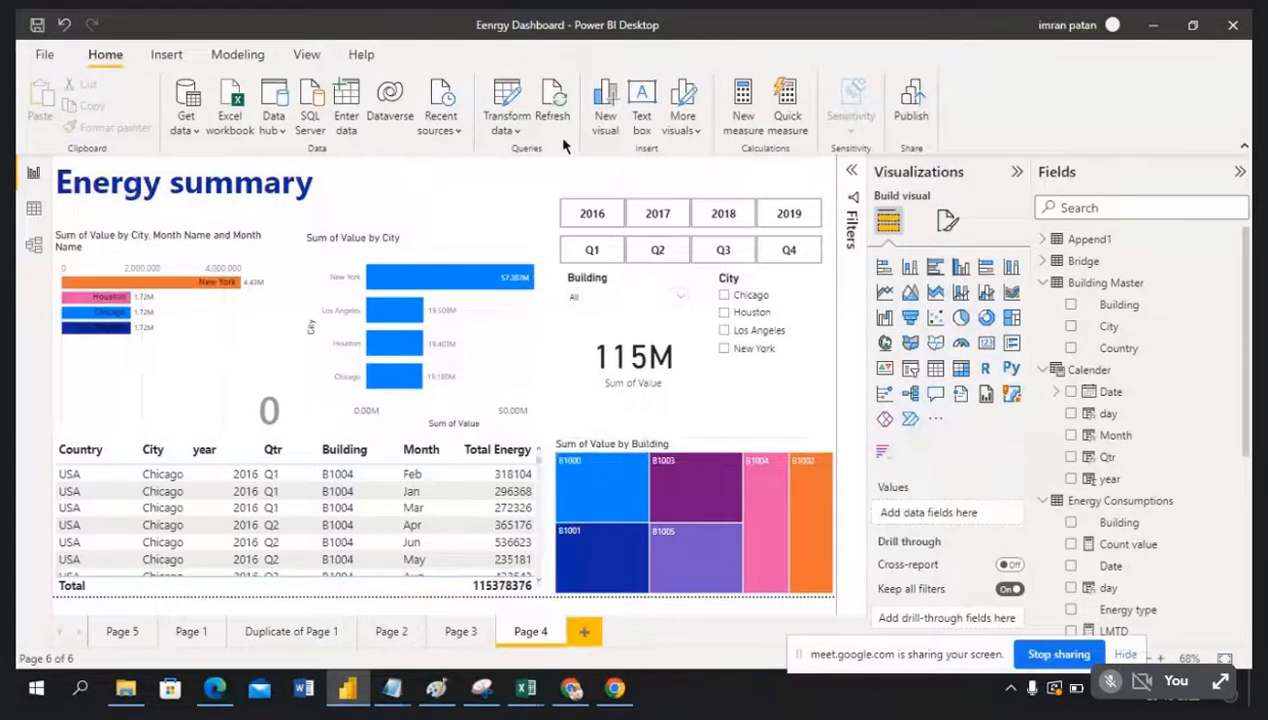
pyautogui.click(855, 175)
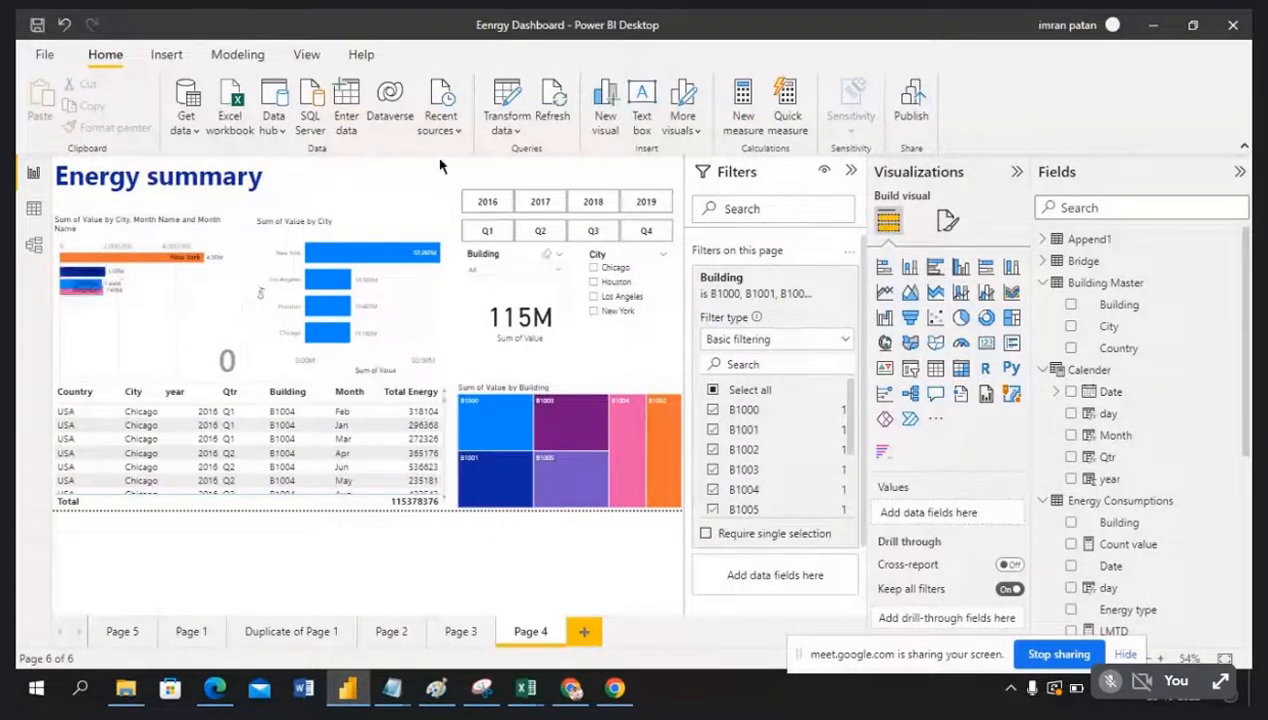
pyautogui.scroll(-3, 796, 430)
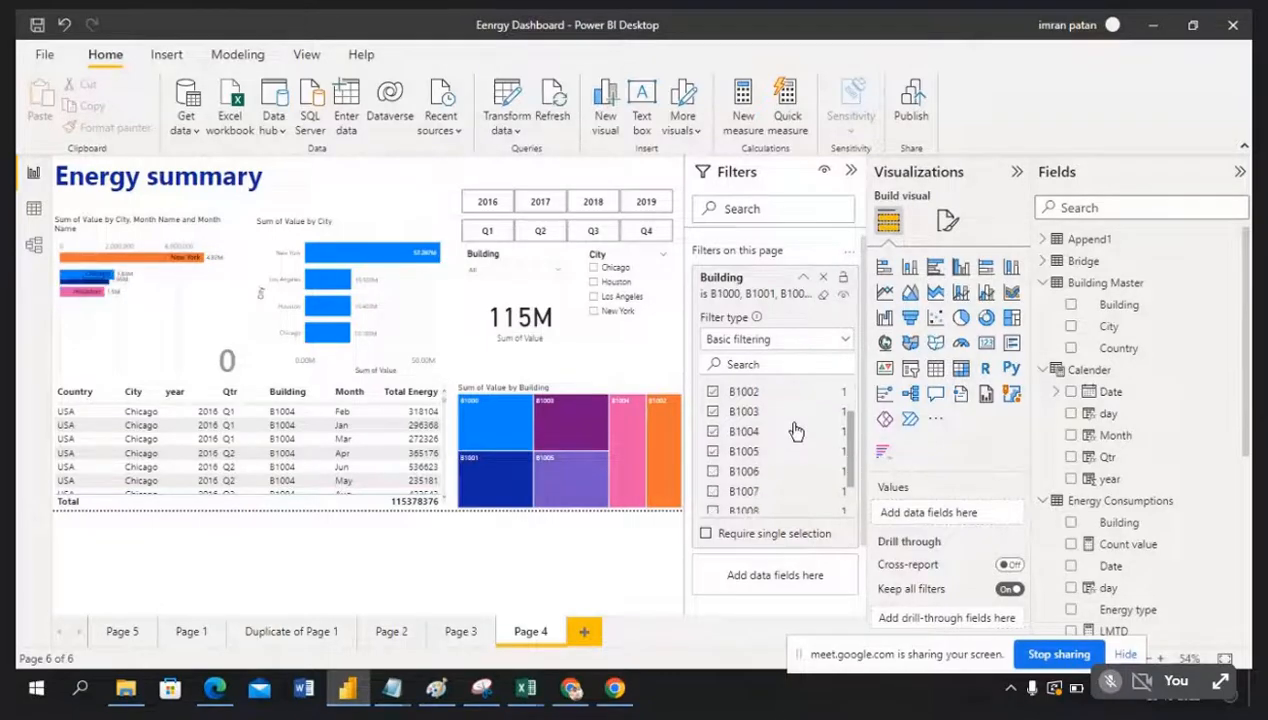
pyautogui.click(848, 175)
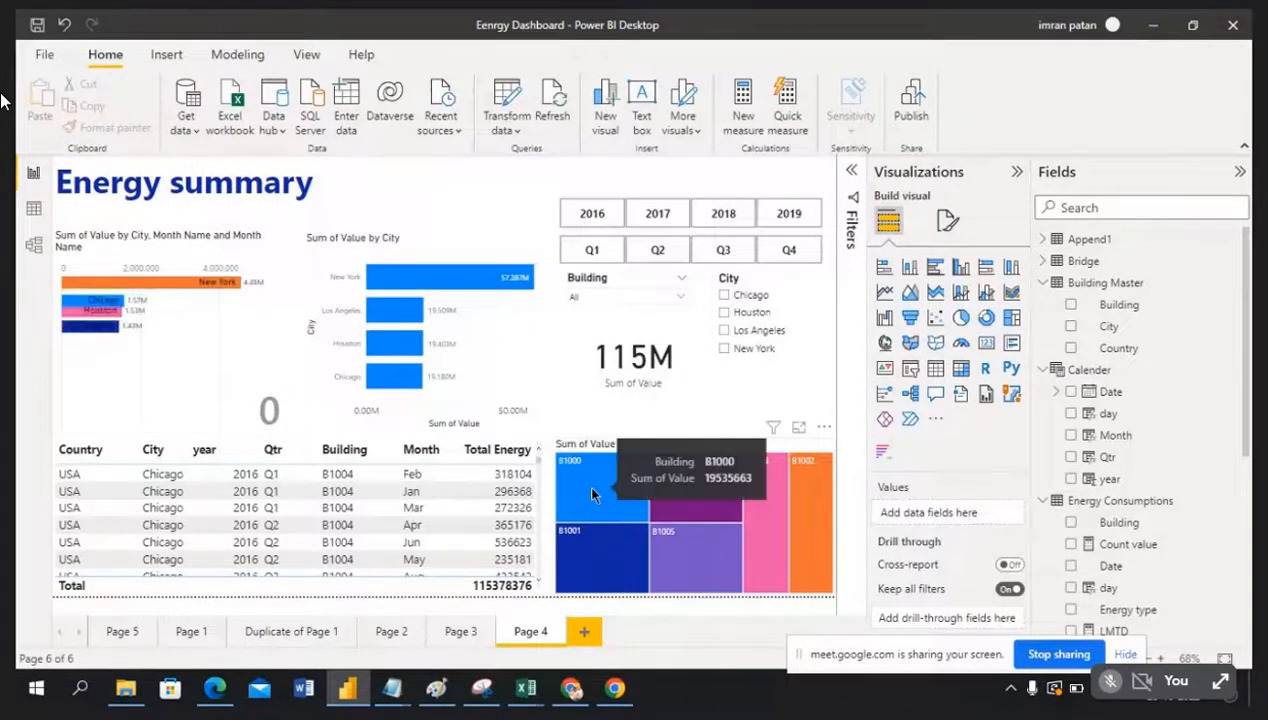
# Step: Expand the Filters pane with the City chart selected, then deselect it to review page-level filters
pyautogui.click(510, 331)
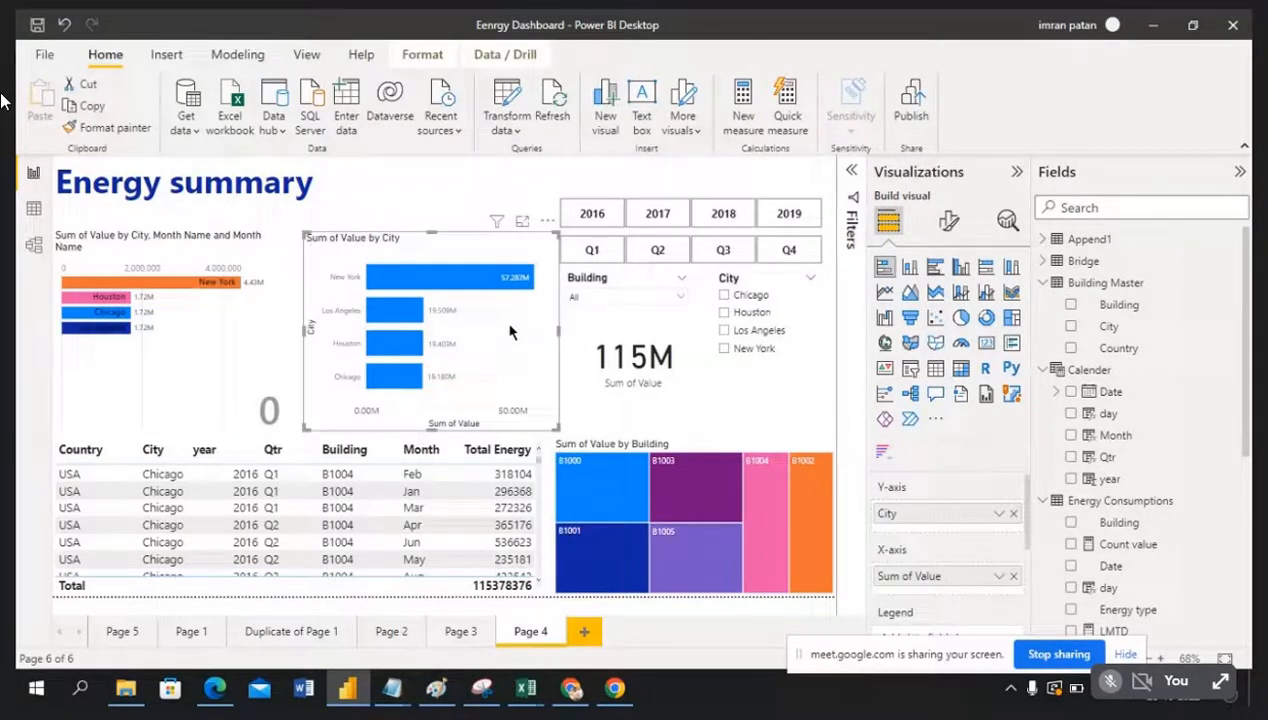
pyautogui.click(851, 171)
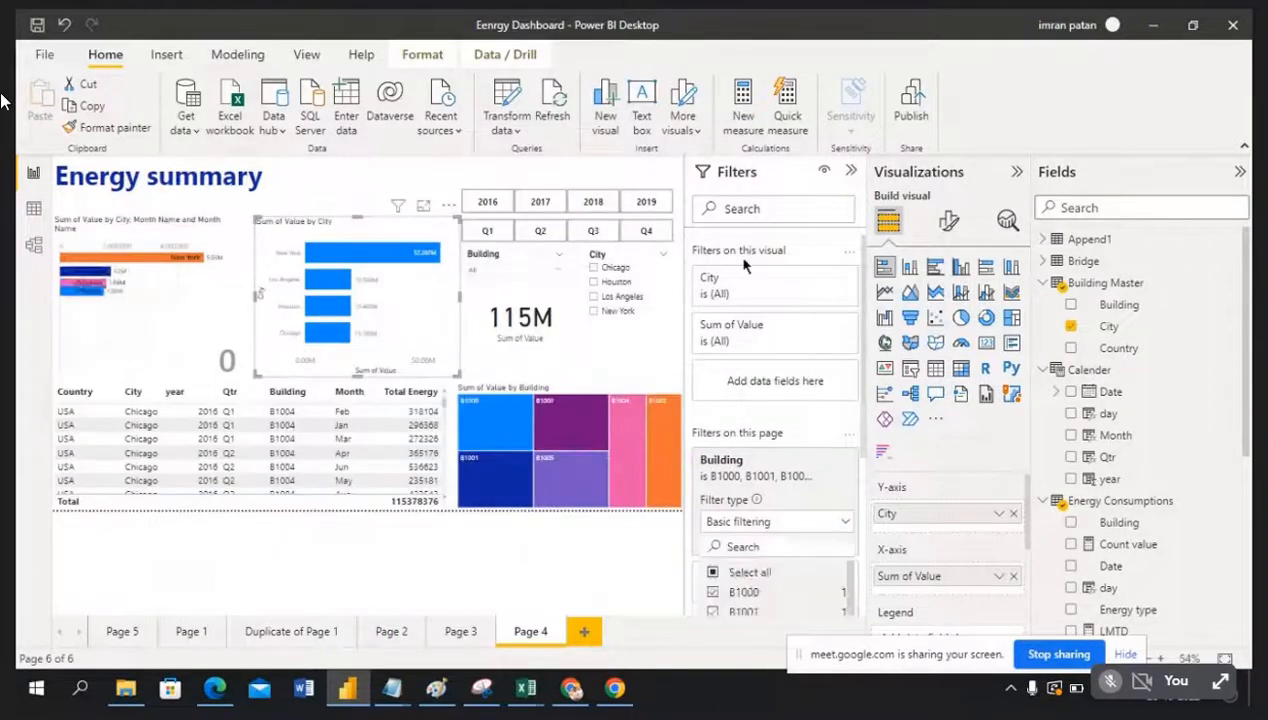
pyautogui.click(351, 180)
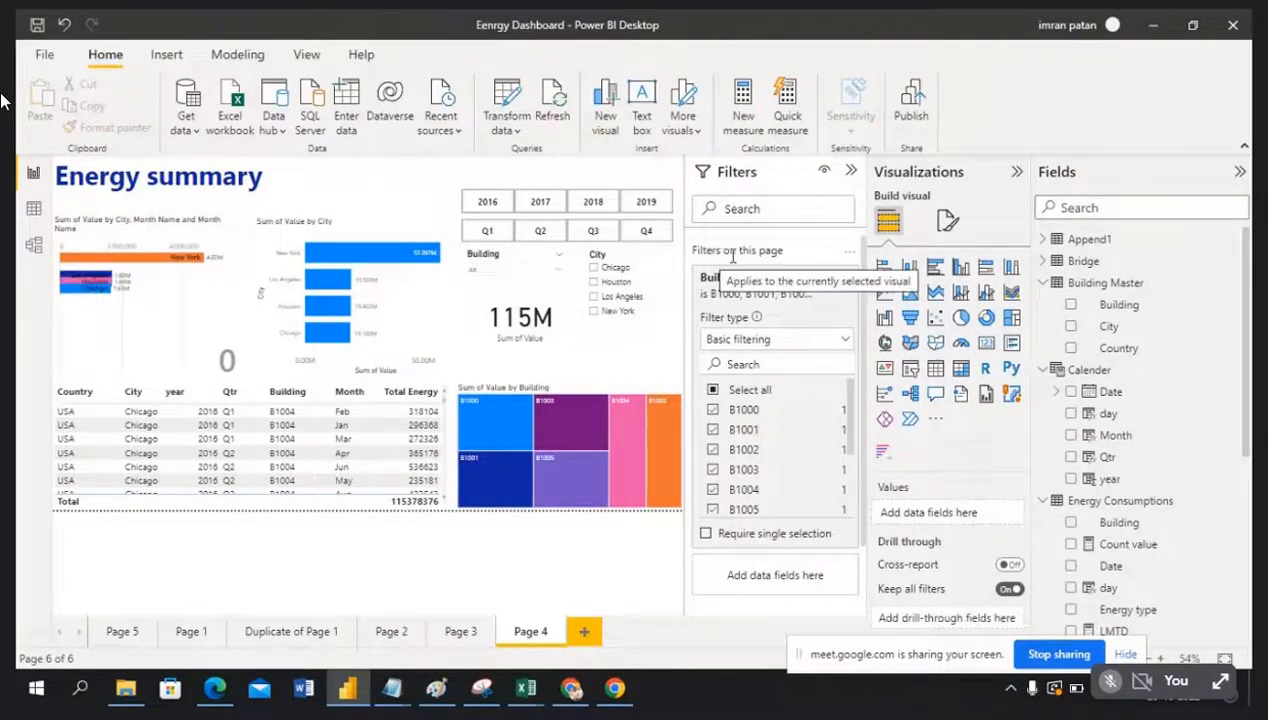
pyautogui.scroll(-1, 771, 472)
pyautogui.scroll(-1, 770, 500)
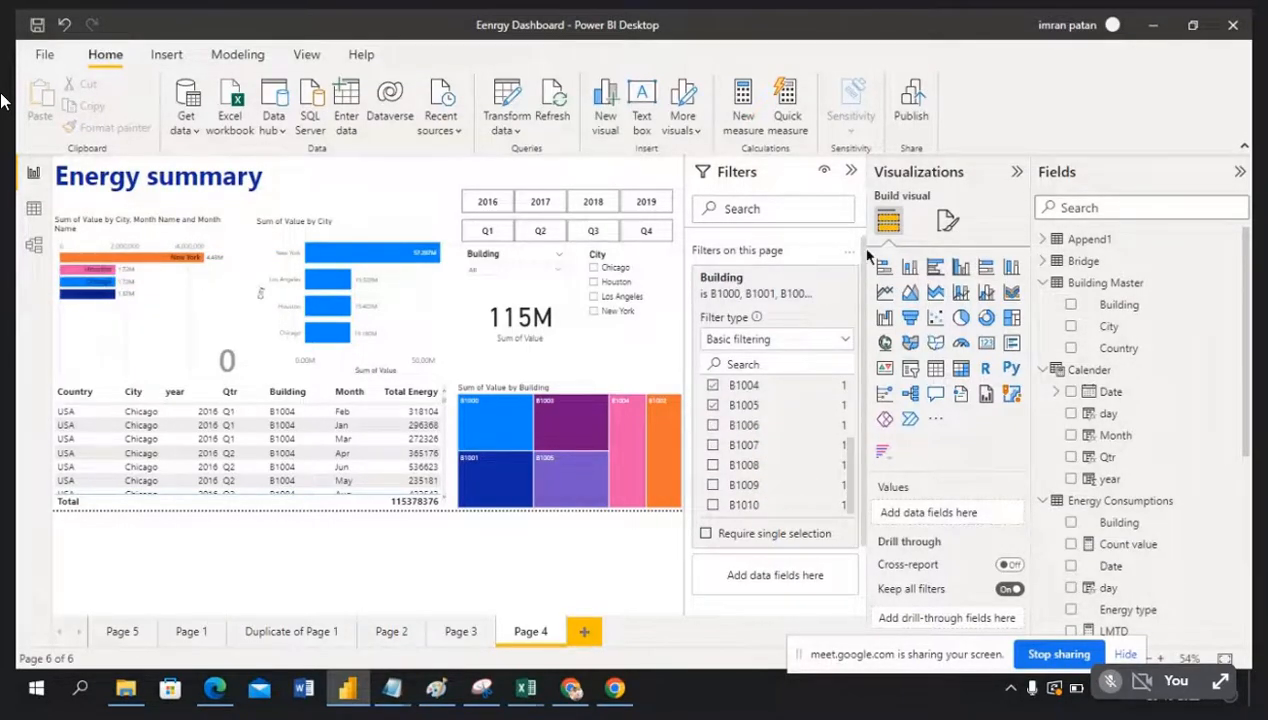
pyautogui.scroll(-1, 858, 354)
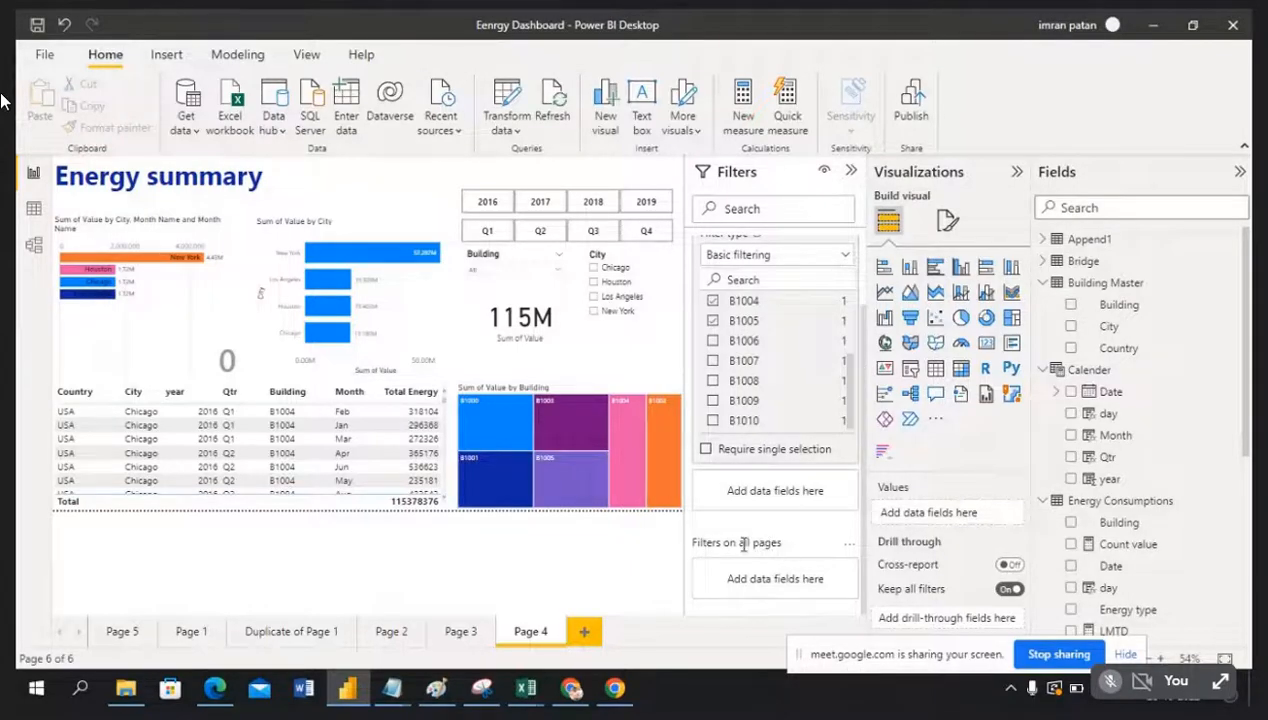
pyautogui.scroll(1, 815, 336)
pyautogui.scroll(1, 815, 336)
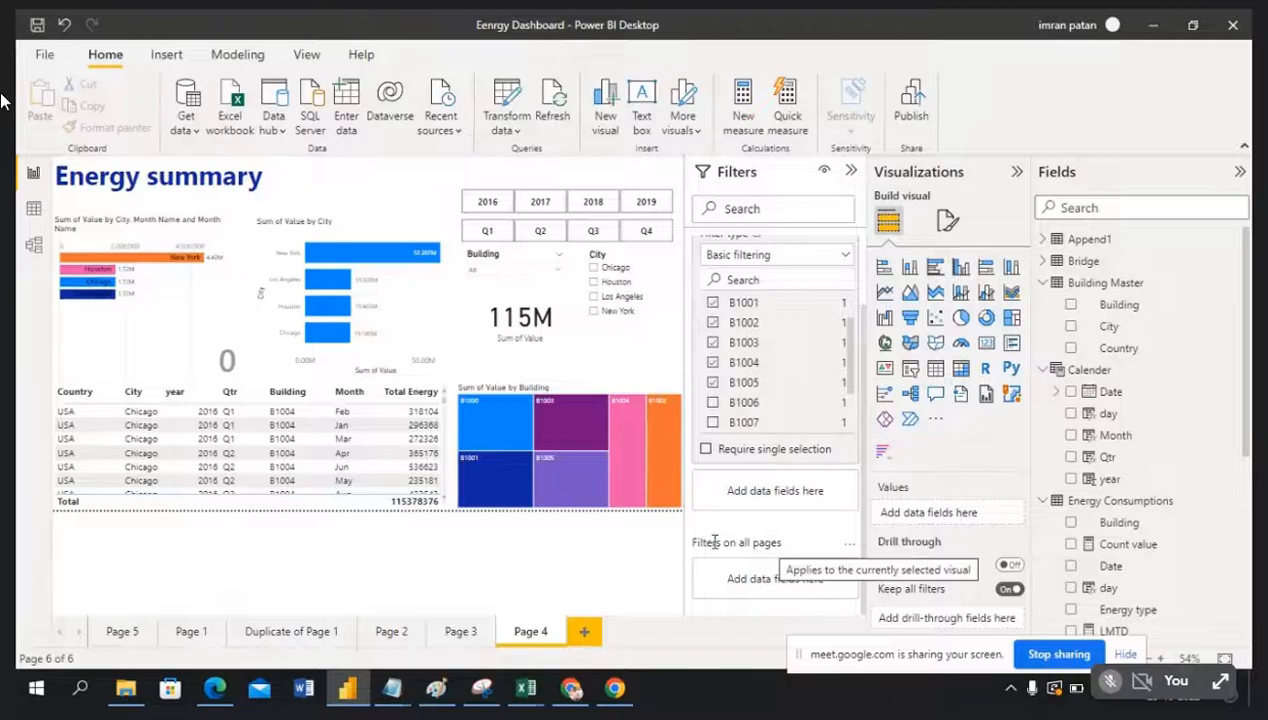
pyautogui.scroll(2, 760, 355)
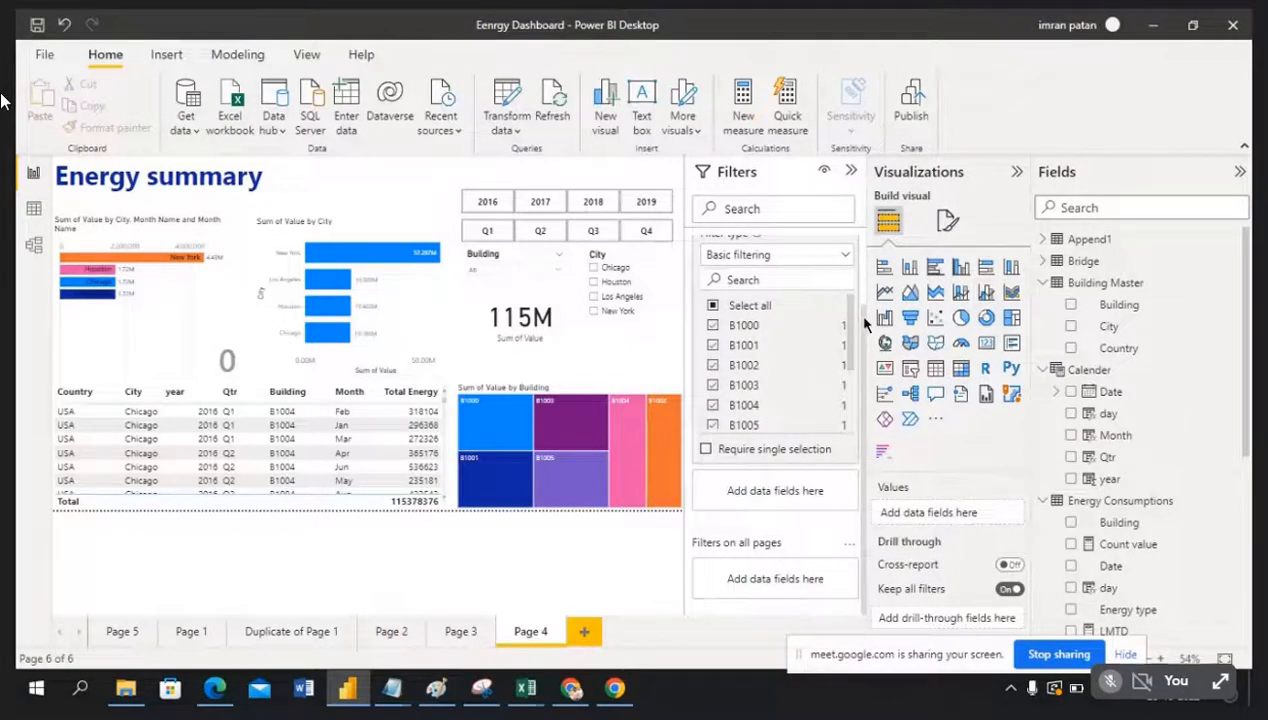
# Step: Reselect the Sum of Value by City chart and review its visual filters above the Building filter
pyautogui.moveTo(865, 324); pyautogui.dragTo(867, 231)
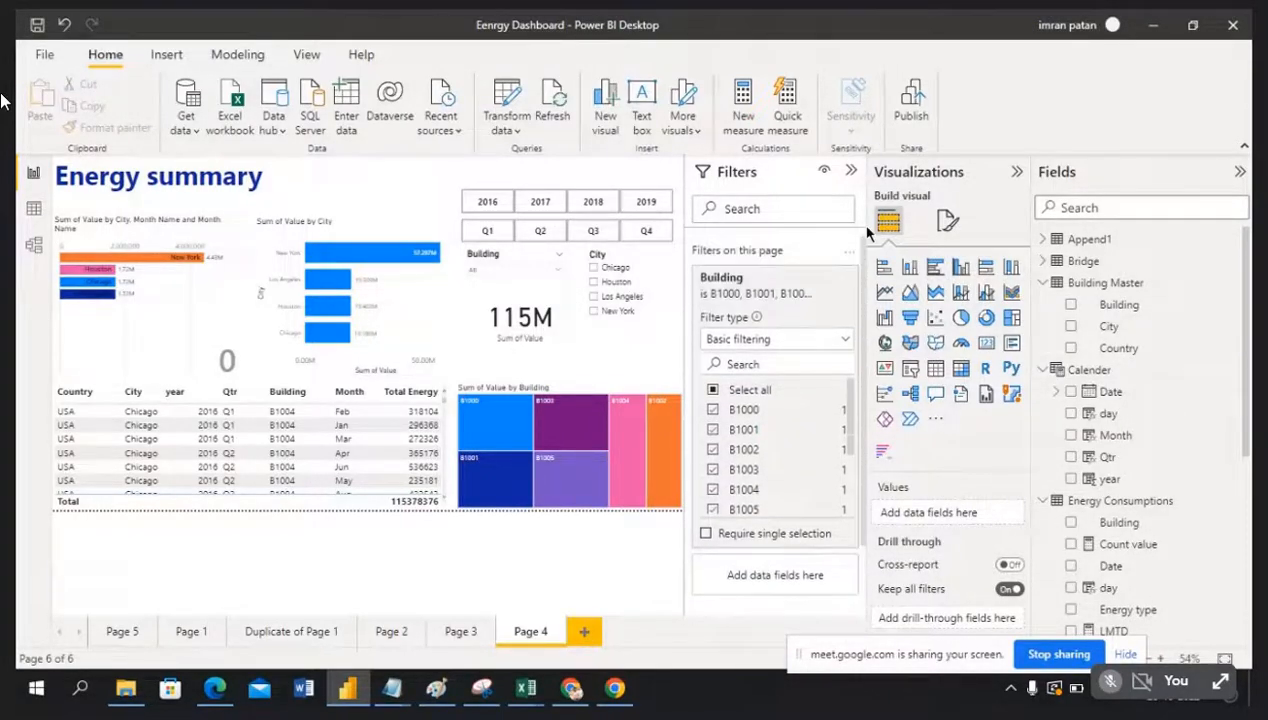
pyautogui.click(427, 300)
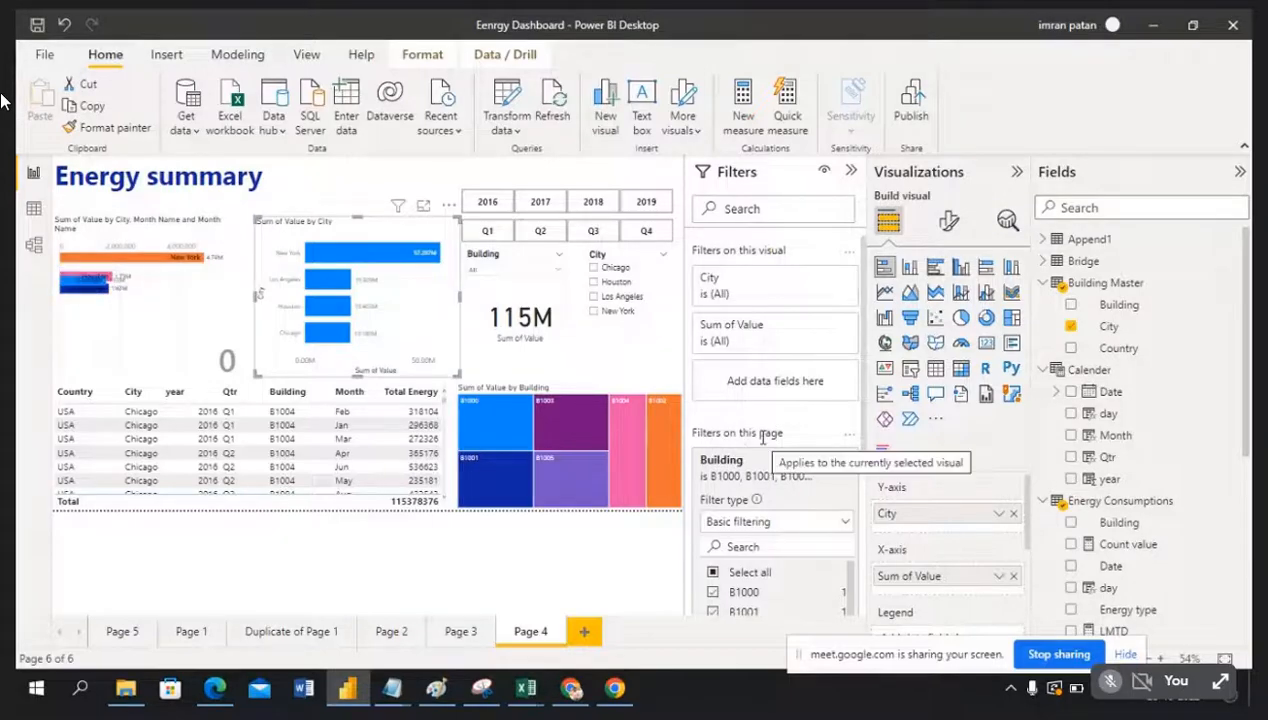
pyautogui.scroll(-3, 775, 480)
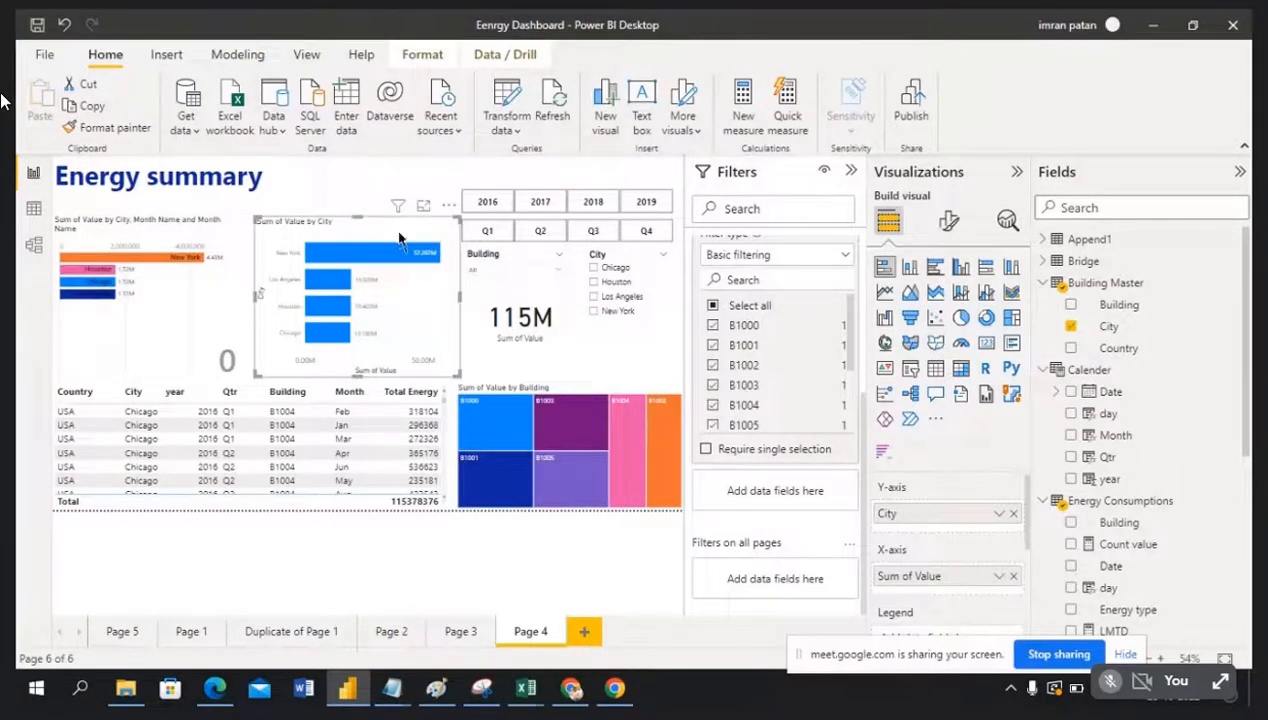
pyautogui.scroll(5, 821, 360)
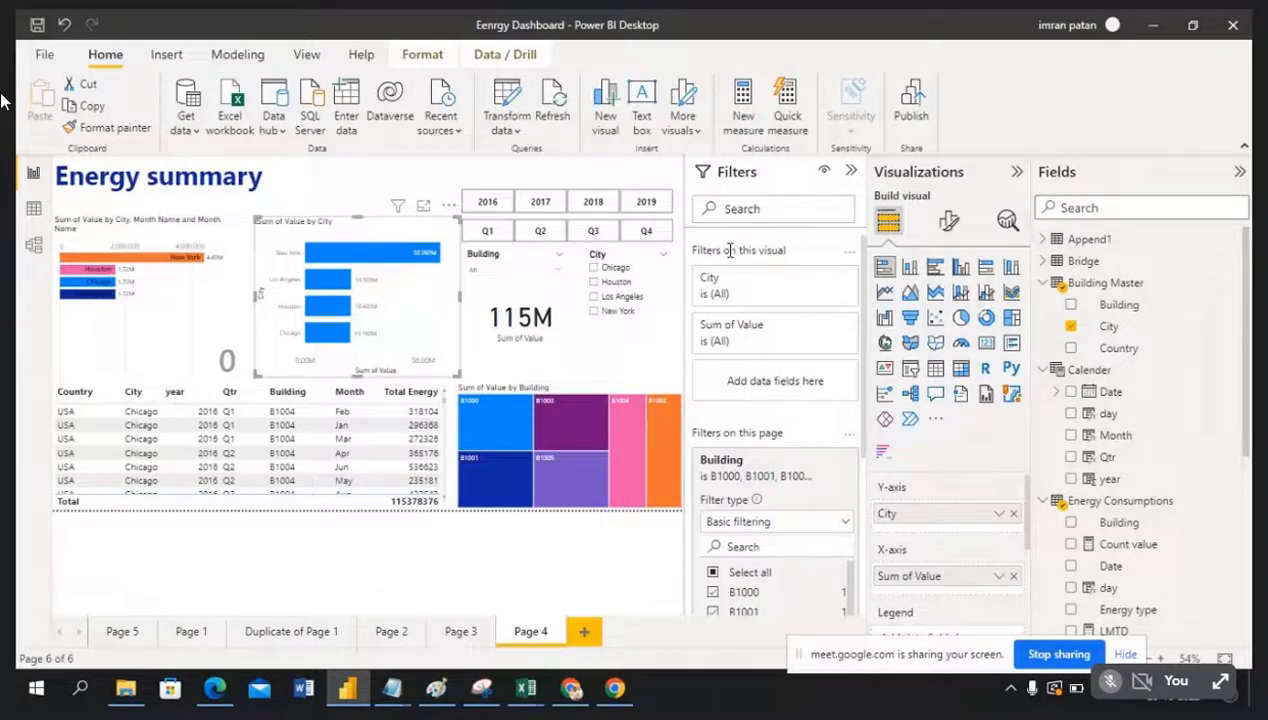
# Step: Deselect the chart to view Filters on all pages, then reselect the City chart to show its filters
pyautogui.click(392, 175)
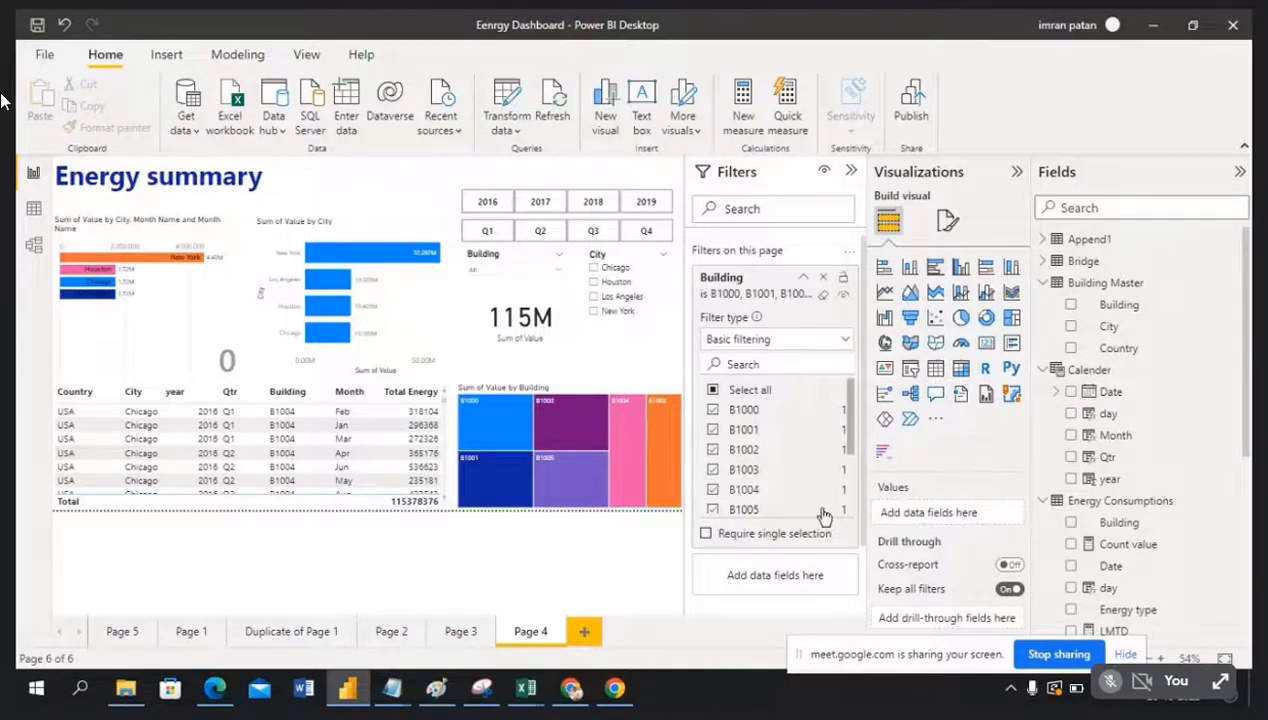
pyautogui.scroll(-2, 814, 515)
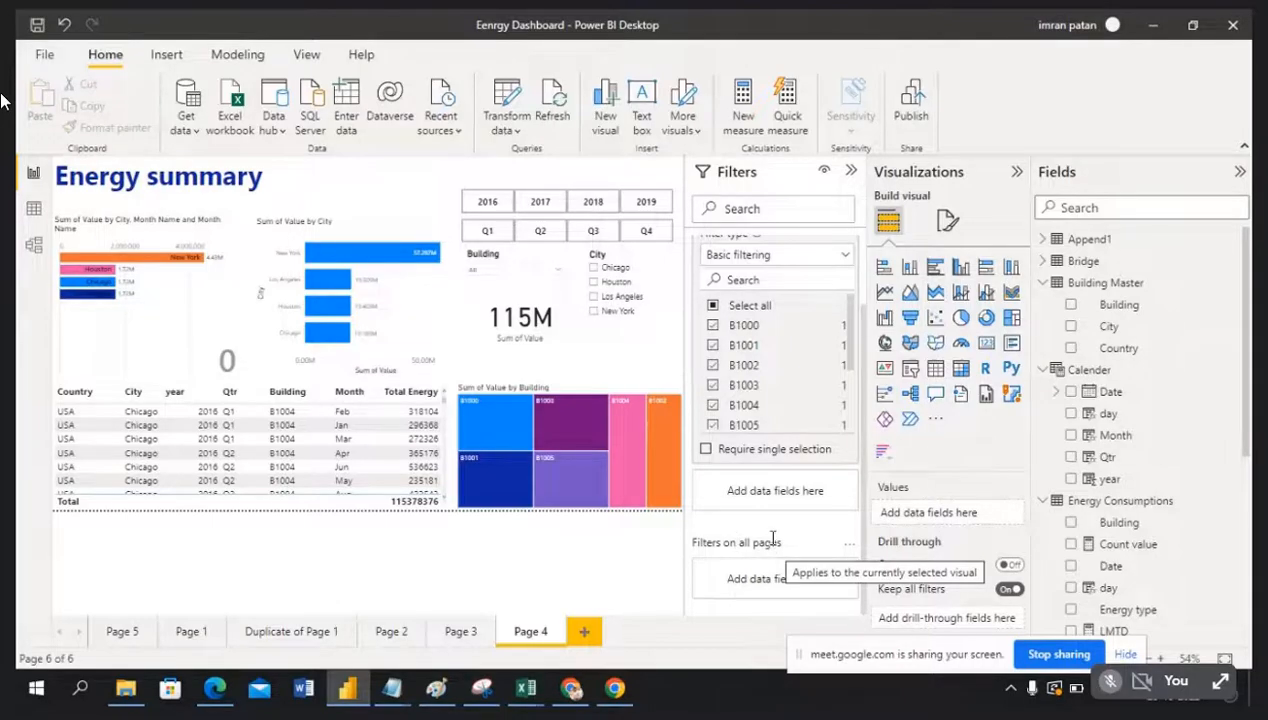
pyautogui.scroll(2, 800, 535)
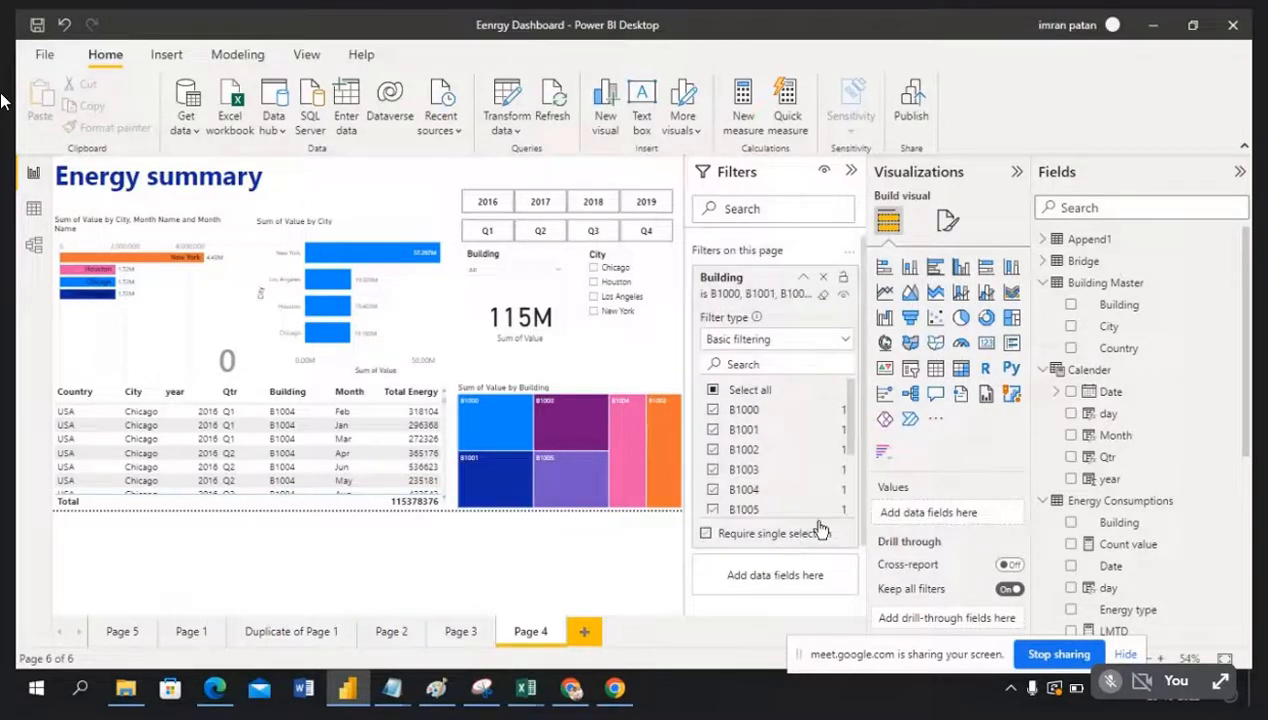
pyautogui.click(366, 235)
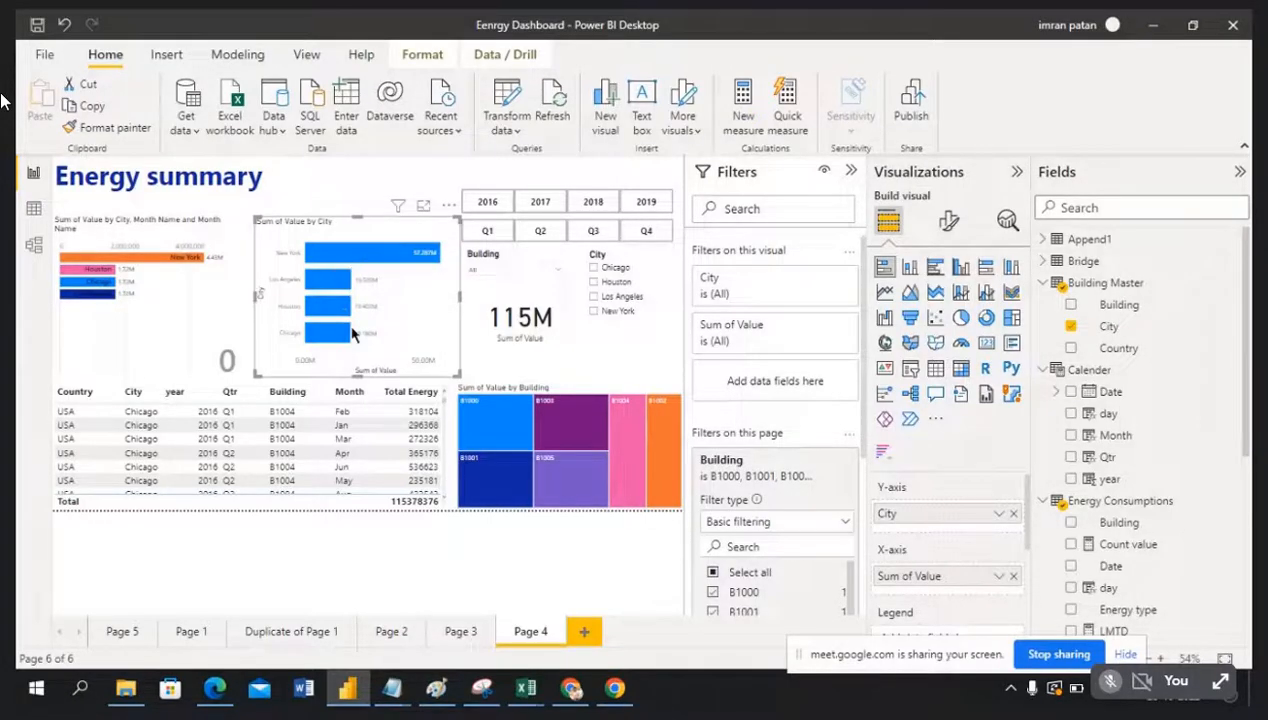
# Step: Limit the Sum of Value by City chart to Chicago, Houston and Los Angeles, then collapse the Filters pane
pyautogui.click(822, 284)
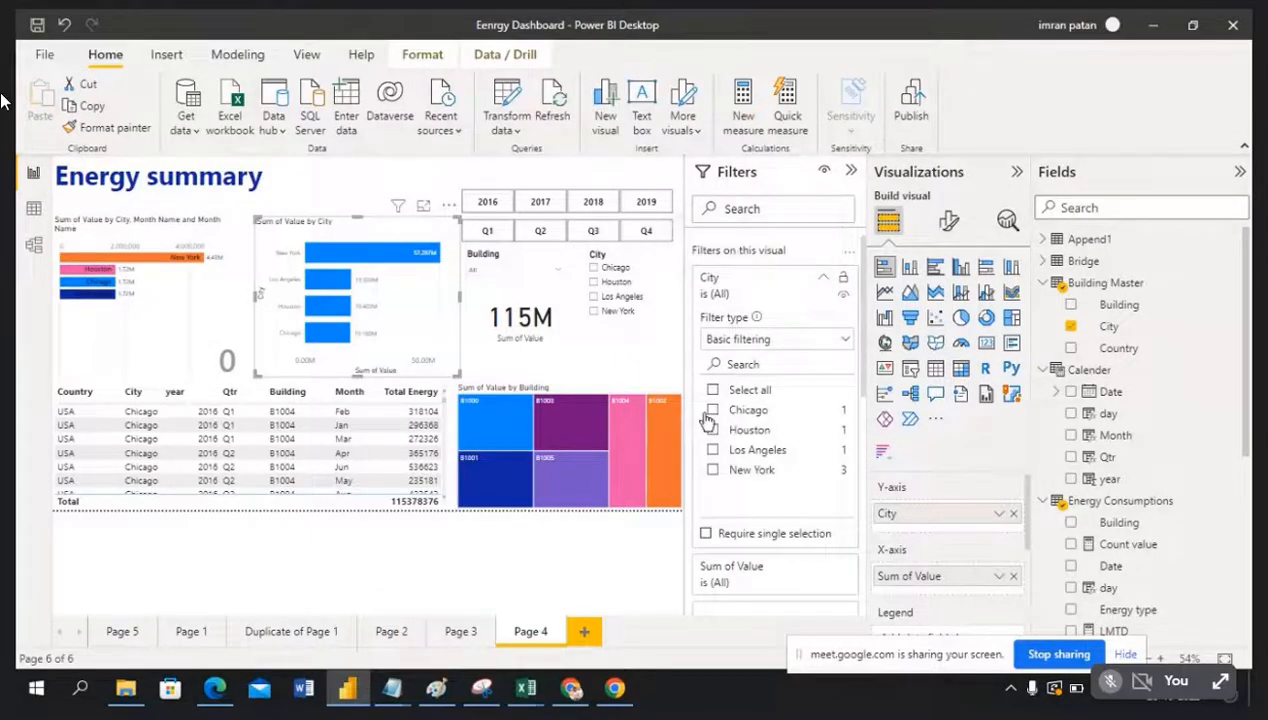
pyautogui.click(712, 410)
pyautogui.click(713, 430)
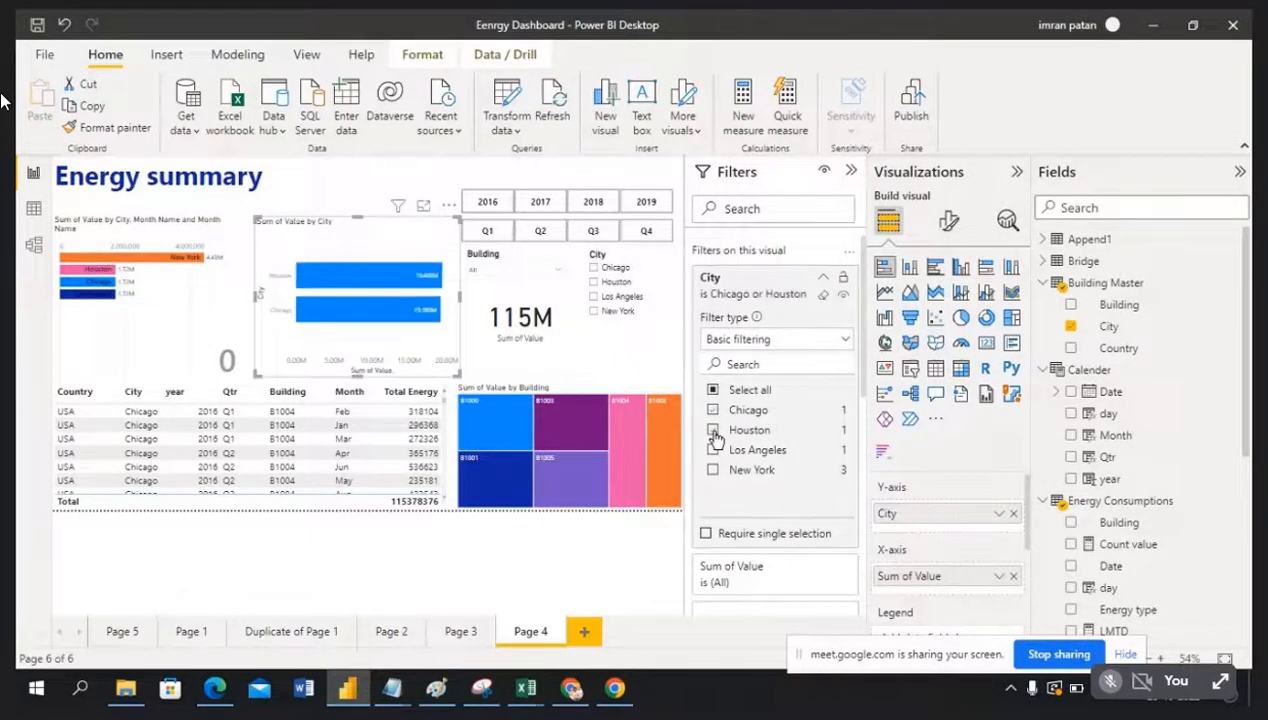
pyautogui.click(713, 450)
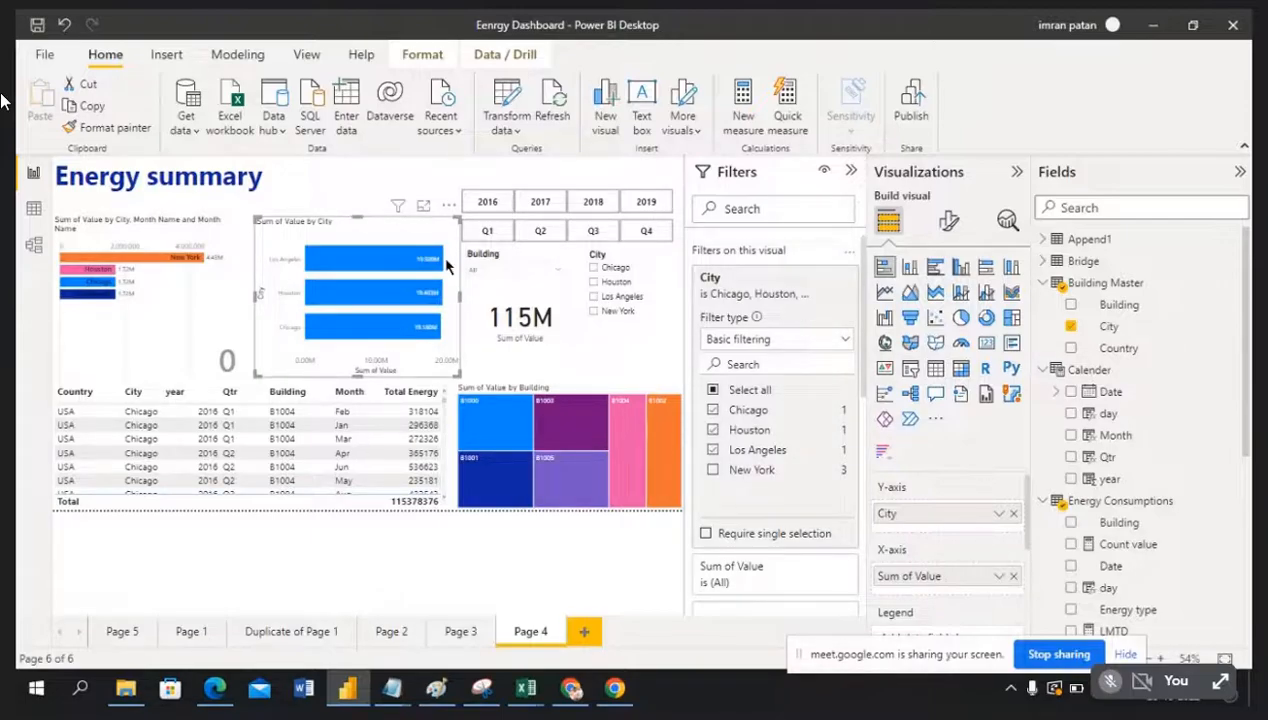
pyautogui.click(851, 172)
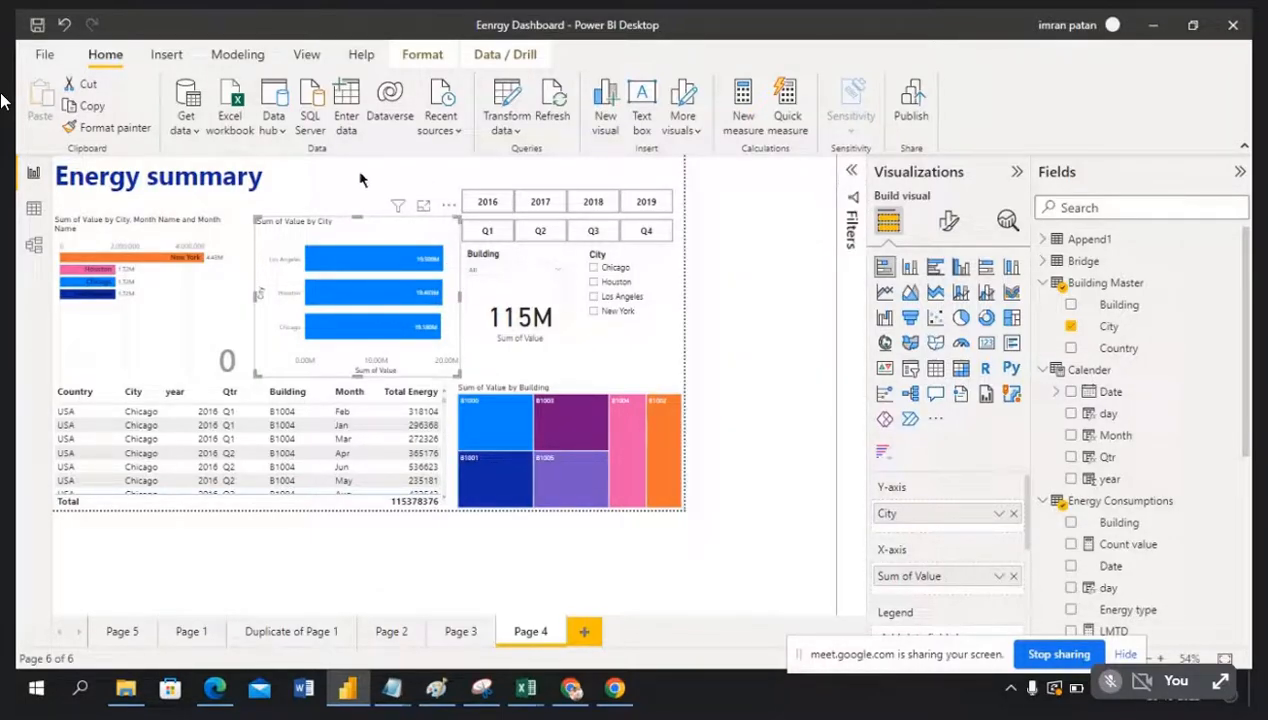
pyautogui.click(405, 184)
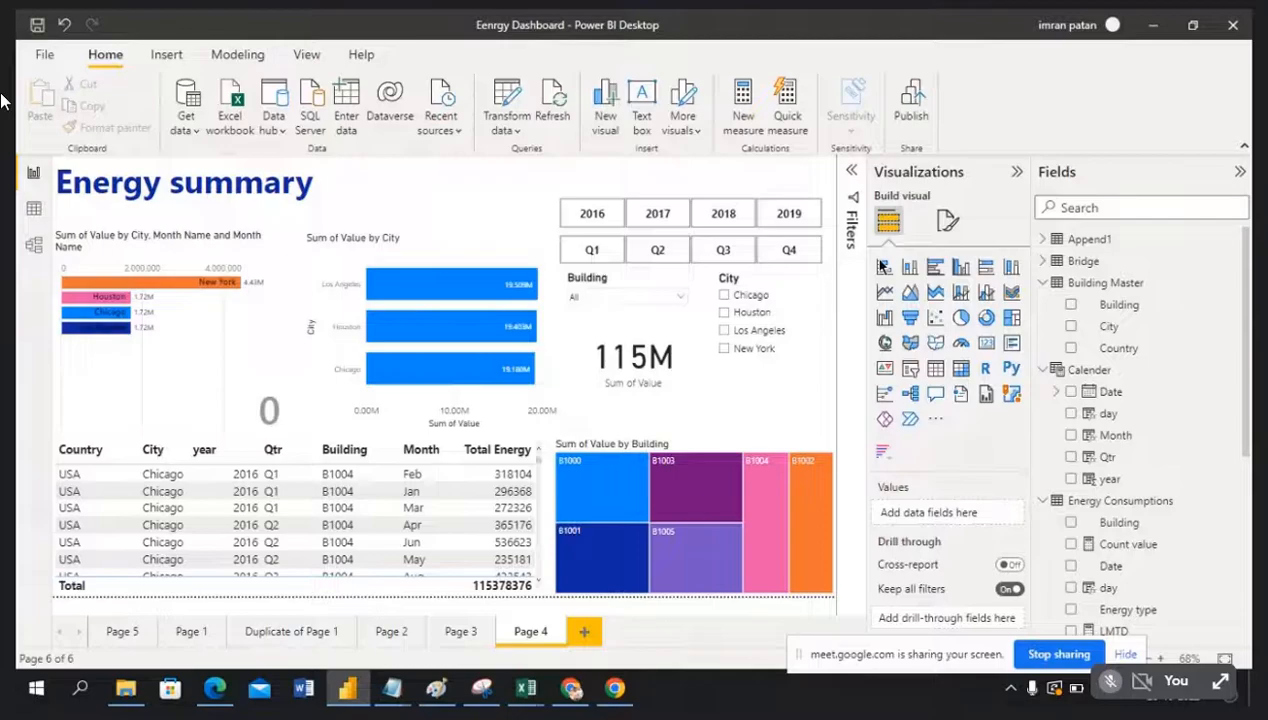
pyautogui.click(853, 173)
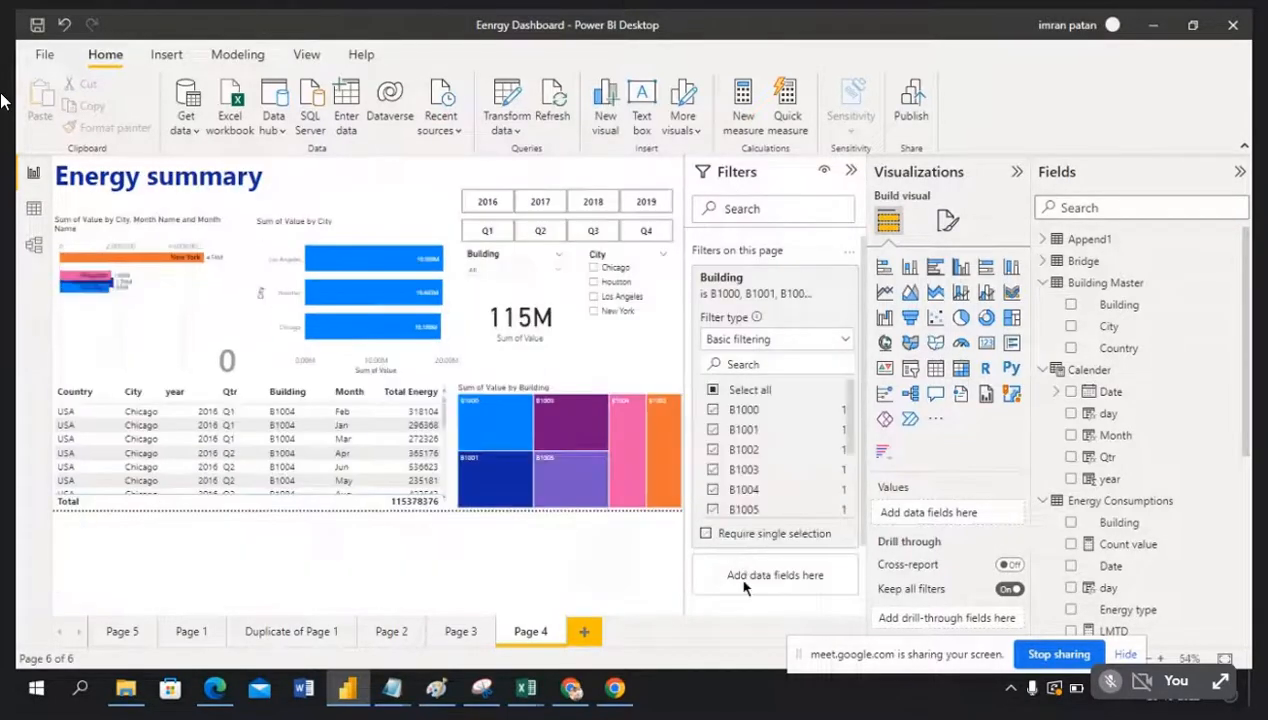
pyautogui.scroll(-2, 765, 578)
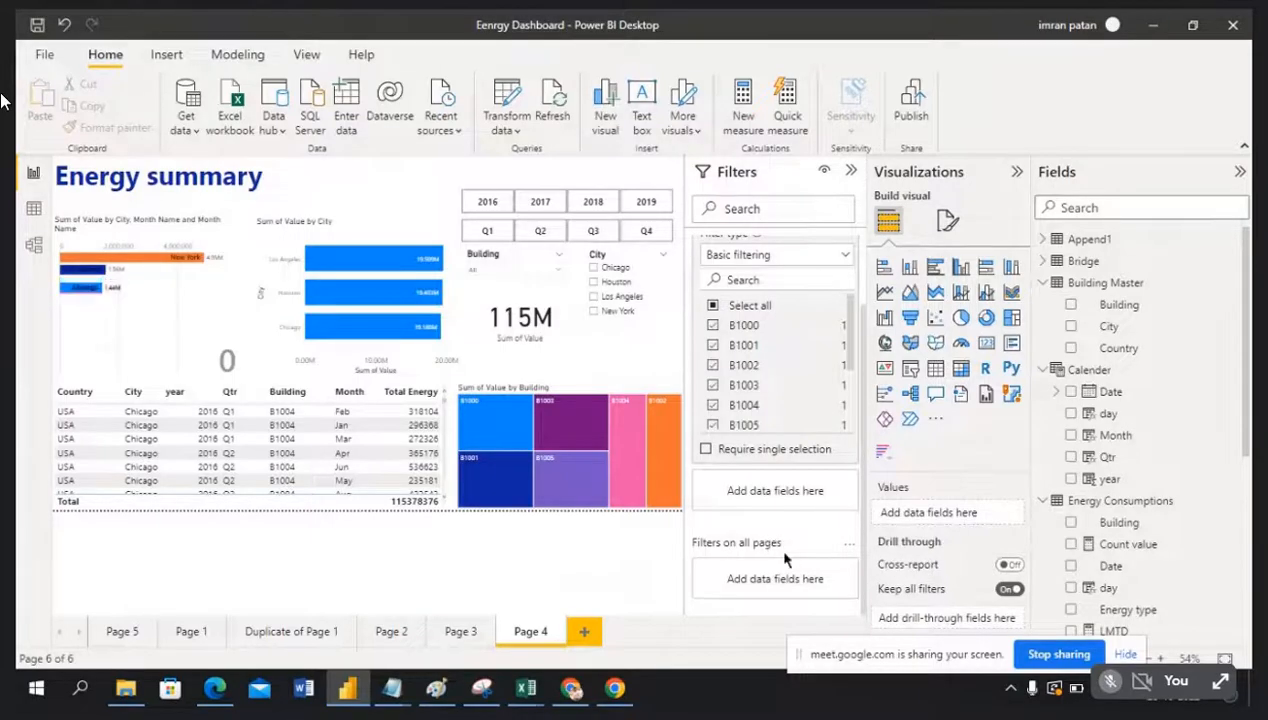
pyautogui.click(851, 172)
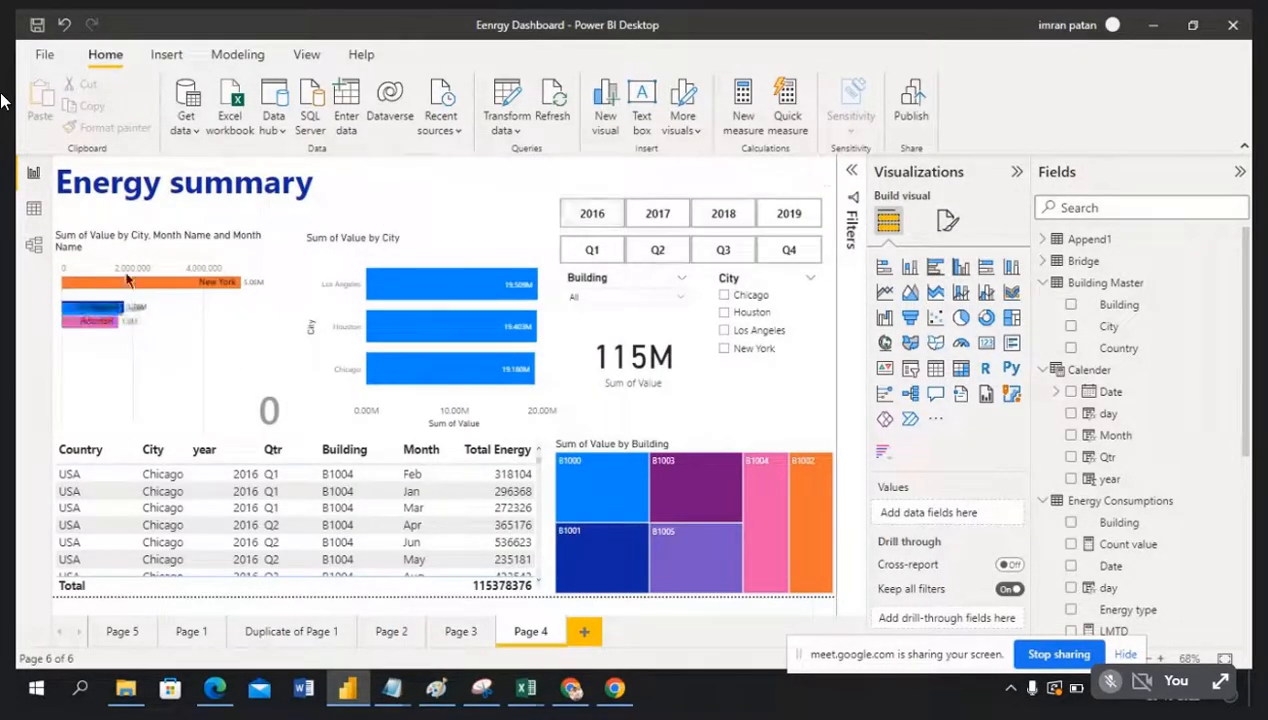
pyautogui.rightClick(530, 640)
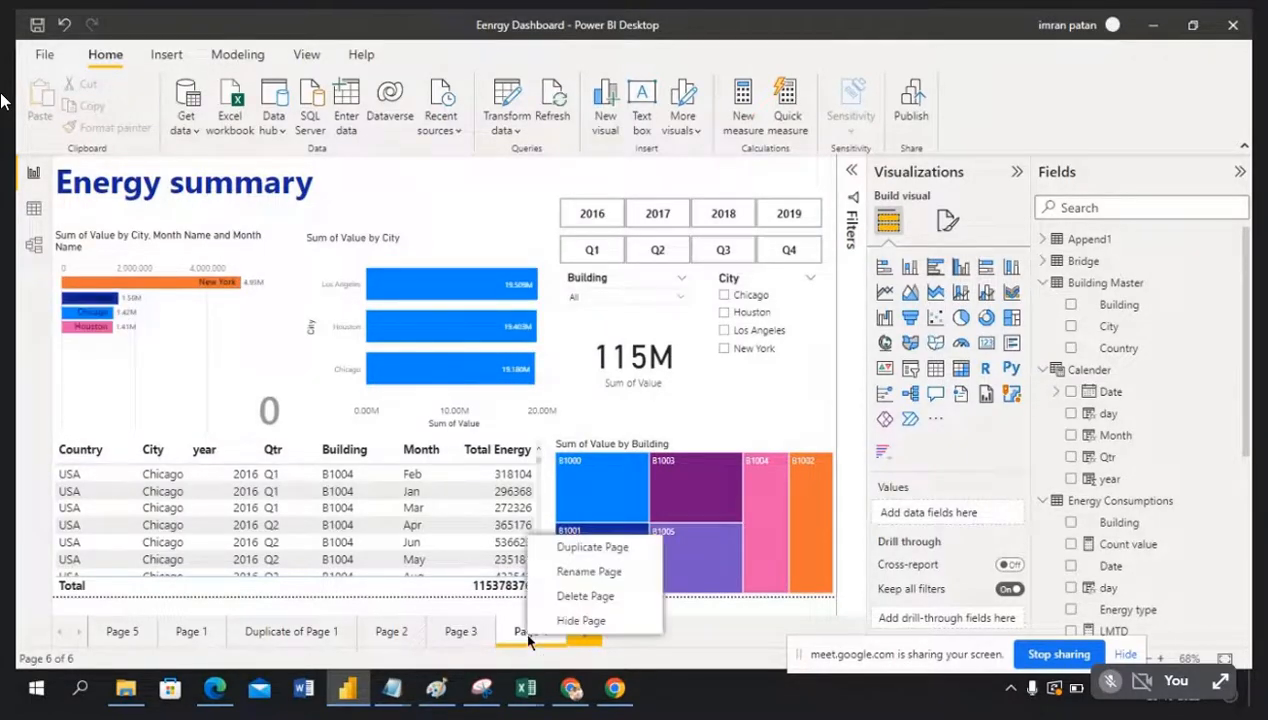
# Step: Duplicate Page 4 and begin renaming the original page to Summary
pyautogui.click(584, 550)
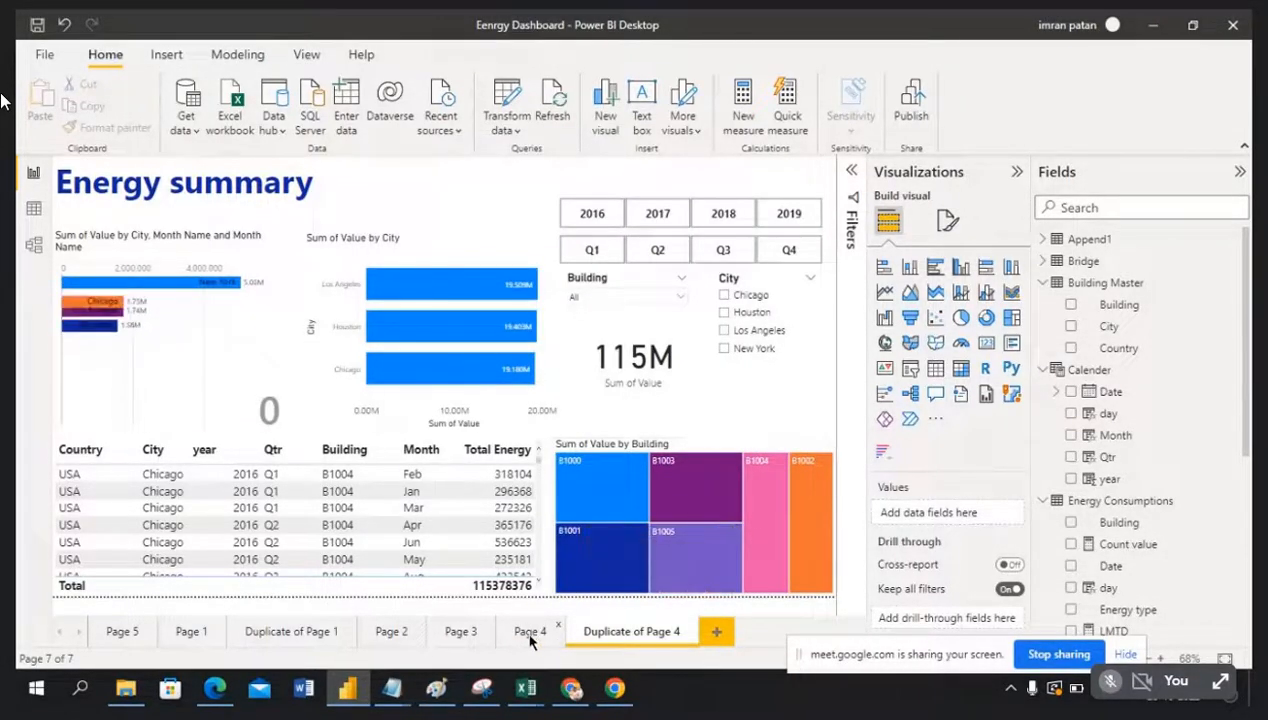
pyautogui.click(531, 636)
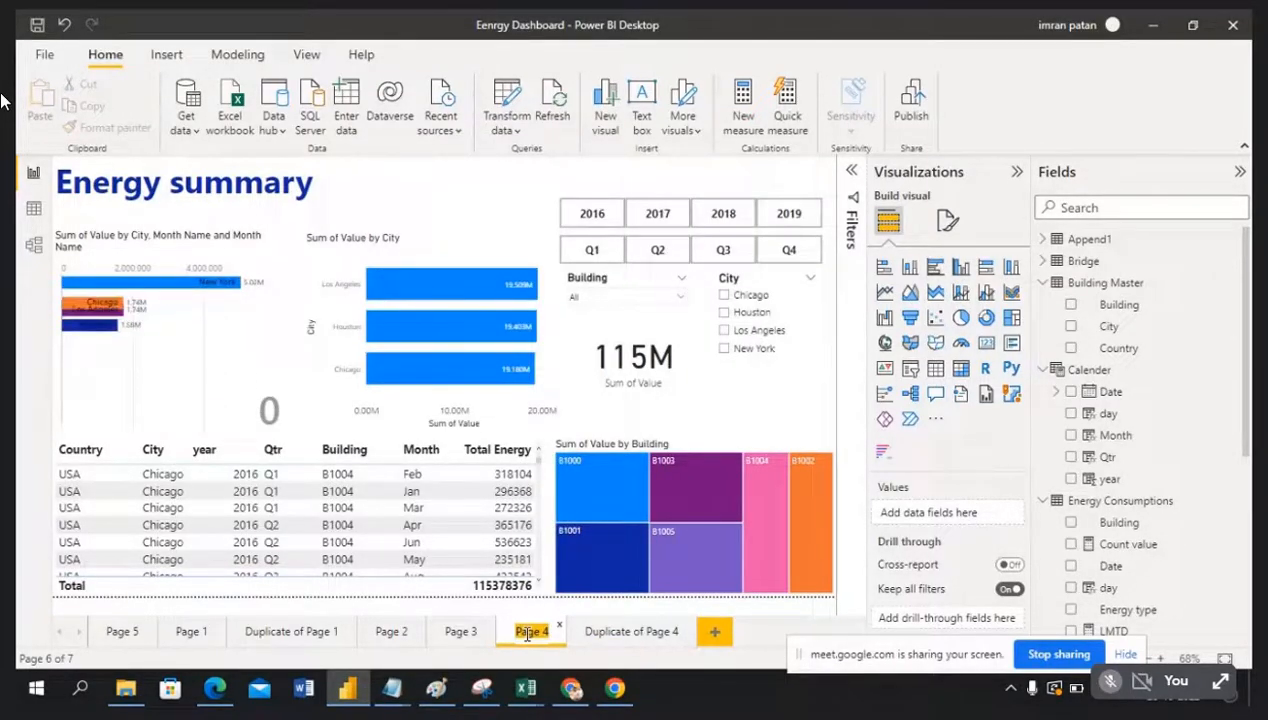
pyautogui.write('mary')
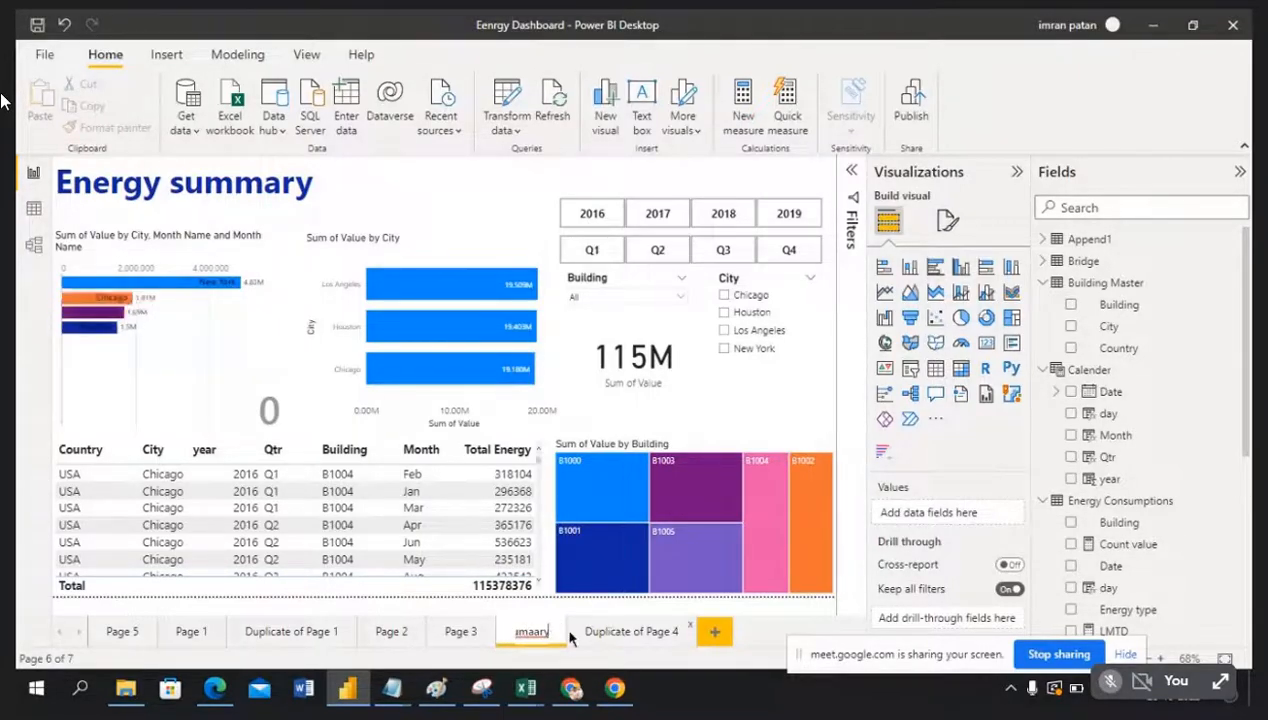
pyautogui.press('Left')
pyautogui.press('Left')
pyautogui.press('Left')
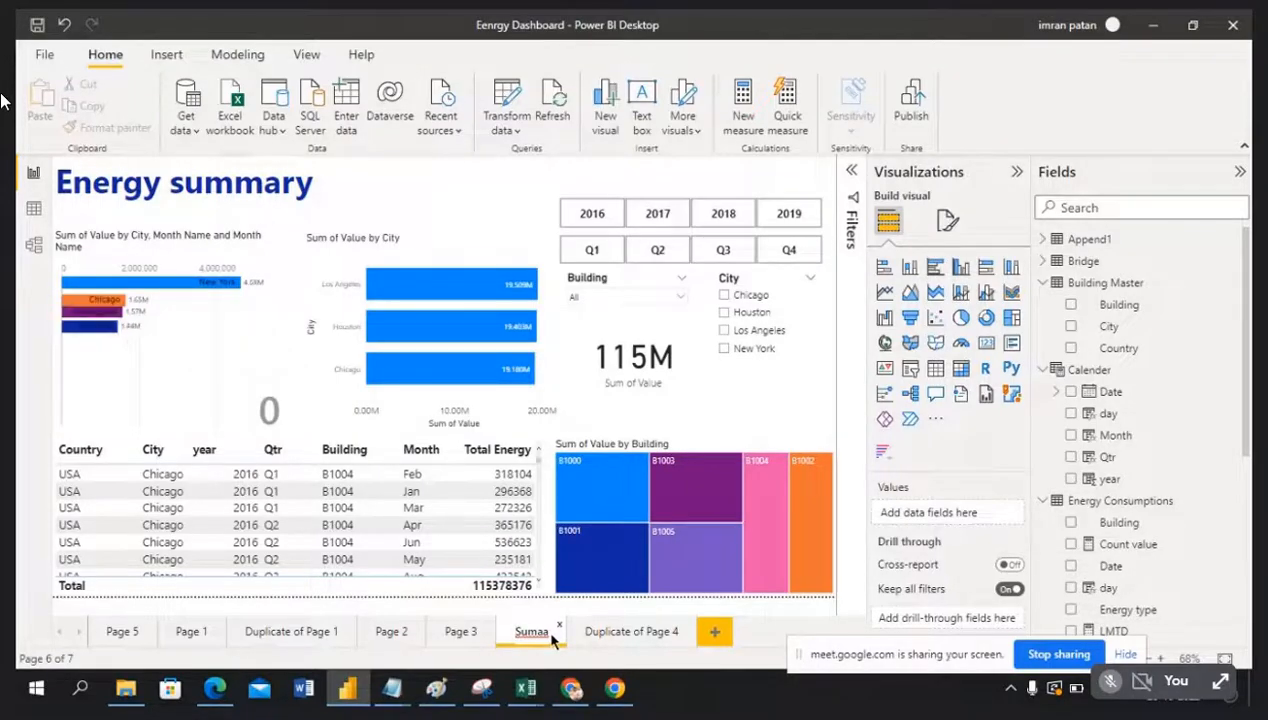
# Step: Rename the Duplicate of Page 4 page to 'Details', then switch back to the Summary page
pyautogui.click(619, 632)
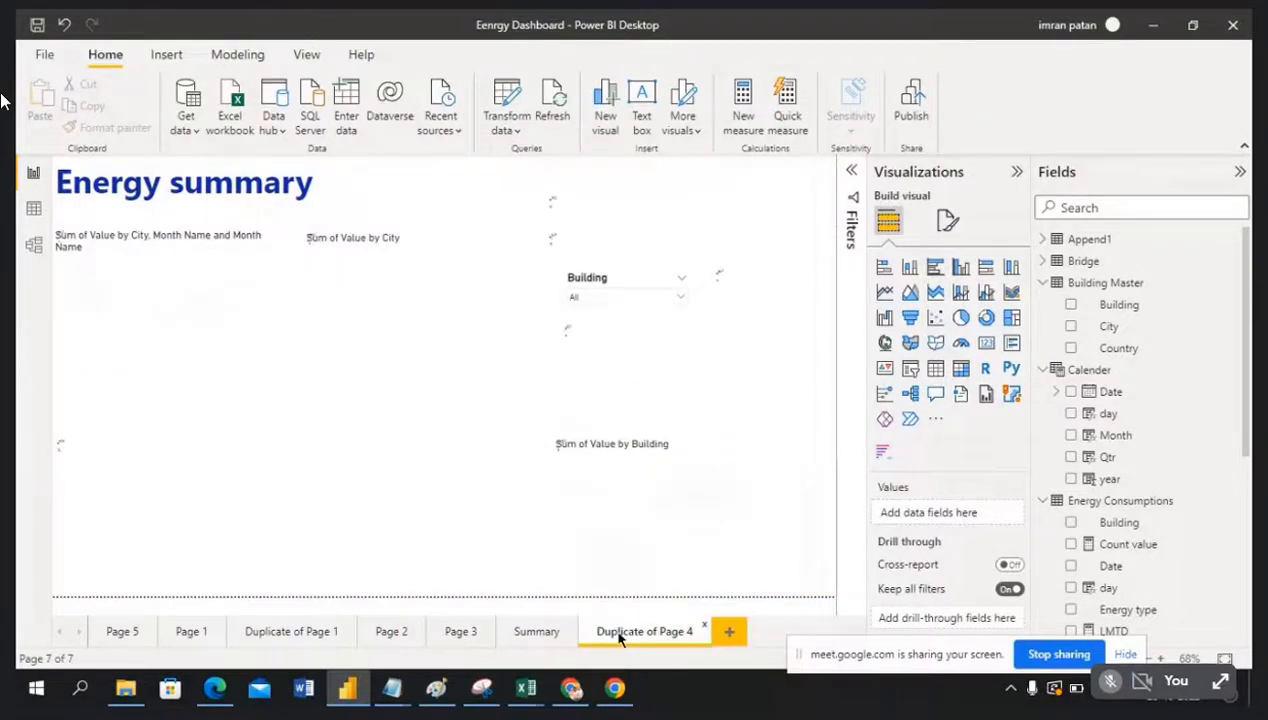
pyautogui.doubleClick(619, 632)
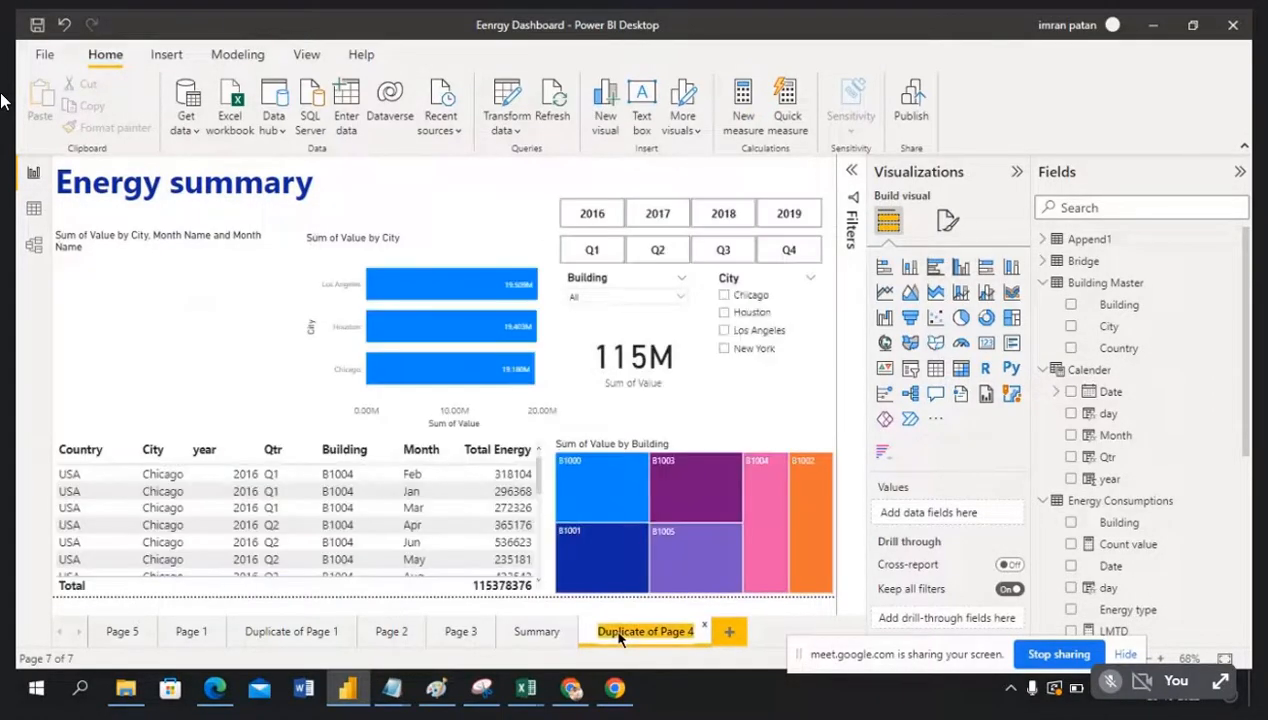
pyautogui.write('De')
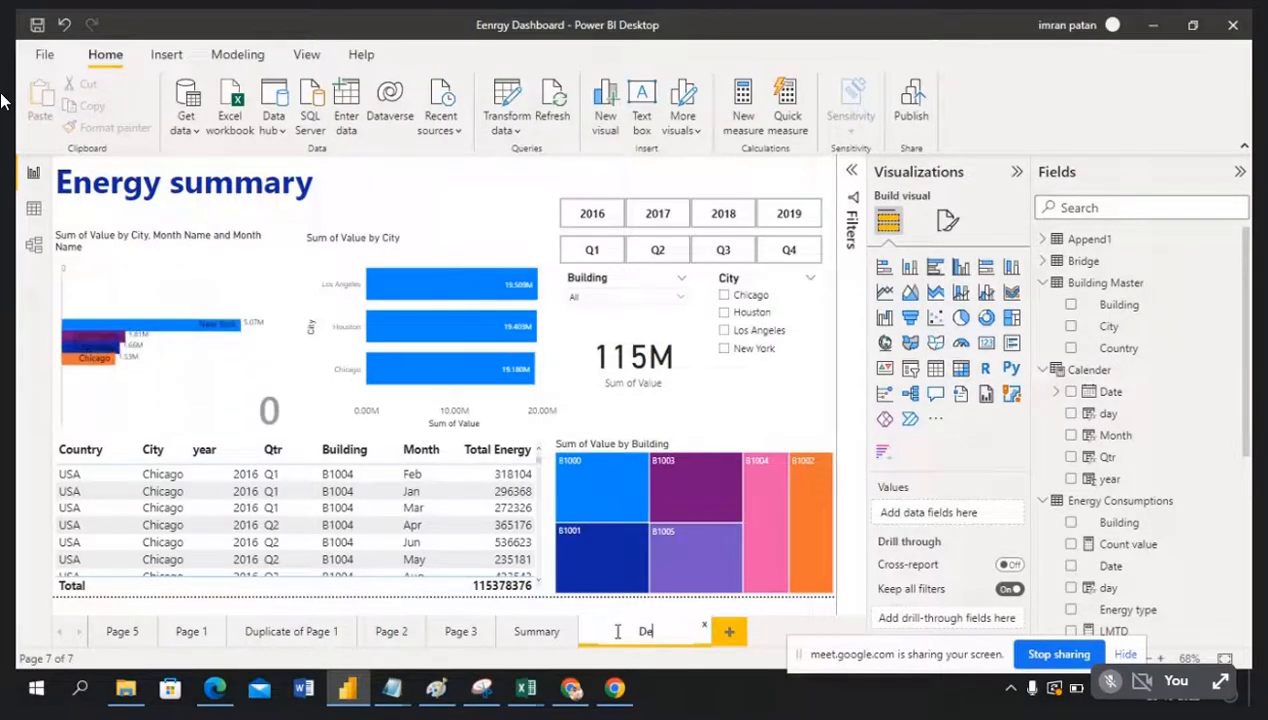
pyautogui.write('tails')
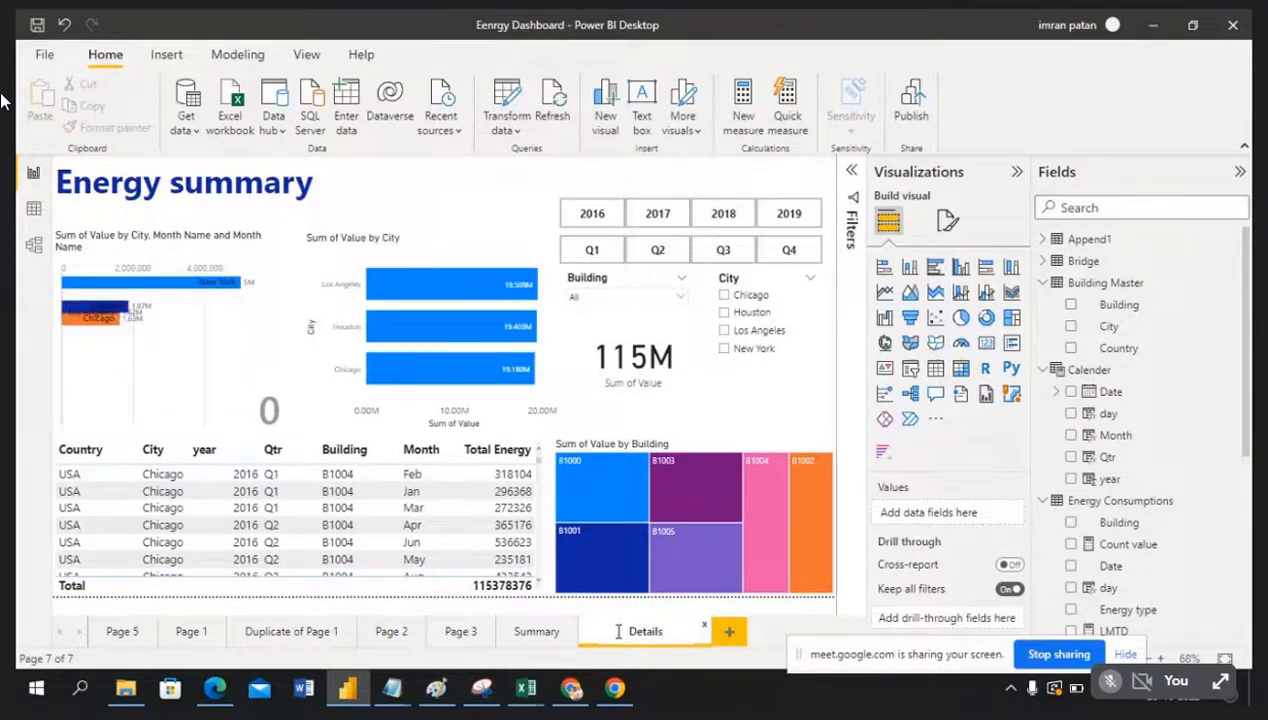
pyautogui.press('Return')
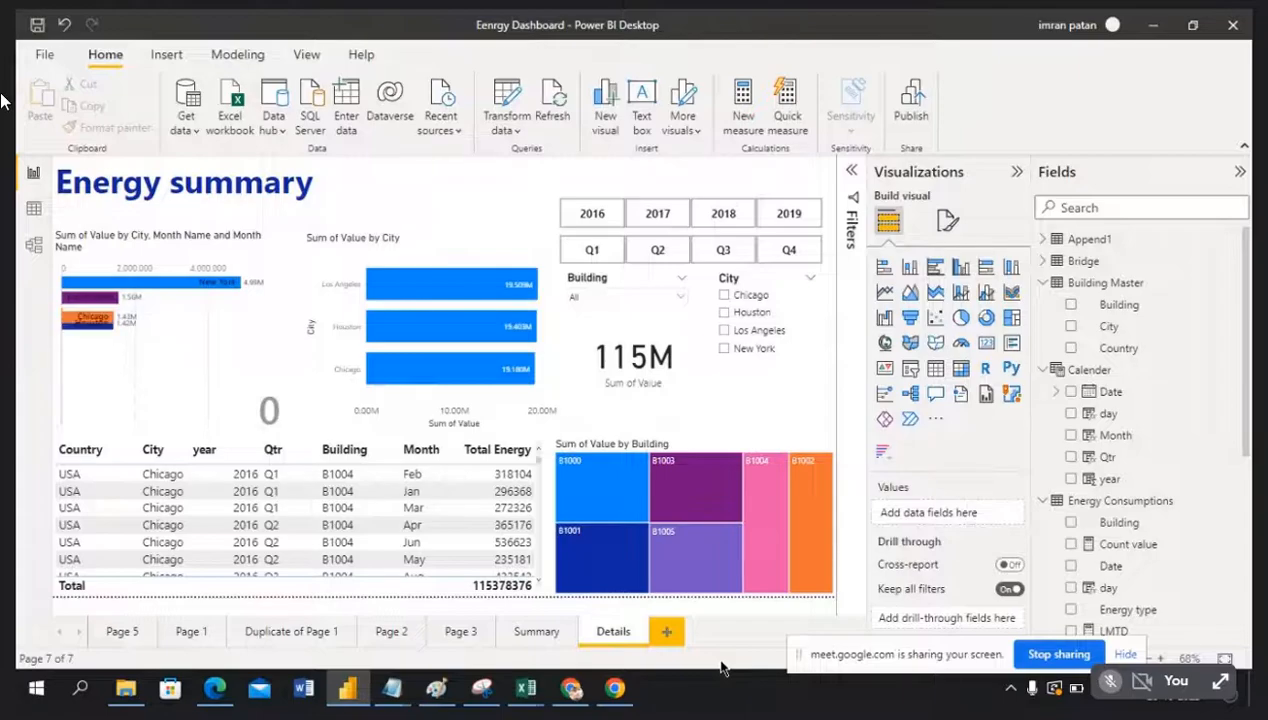
pyautogui.click(533, 634)
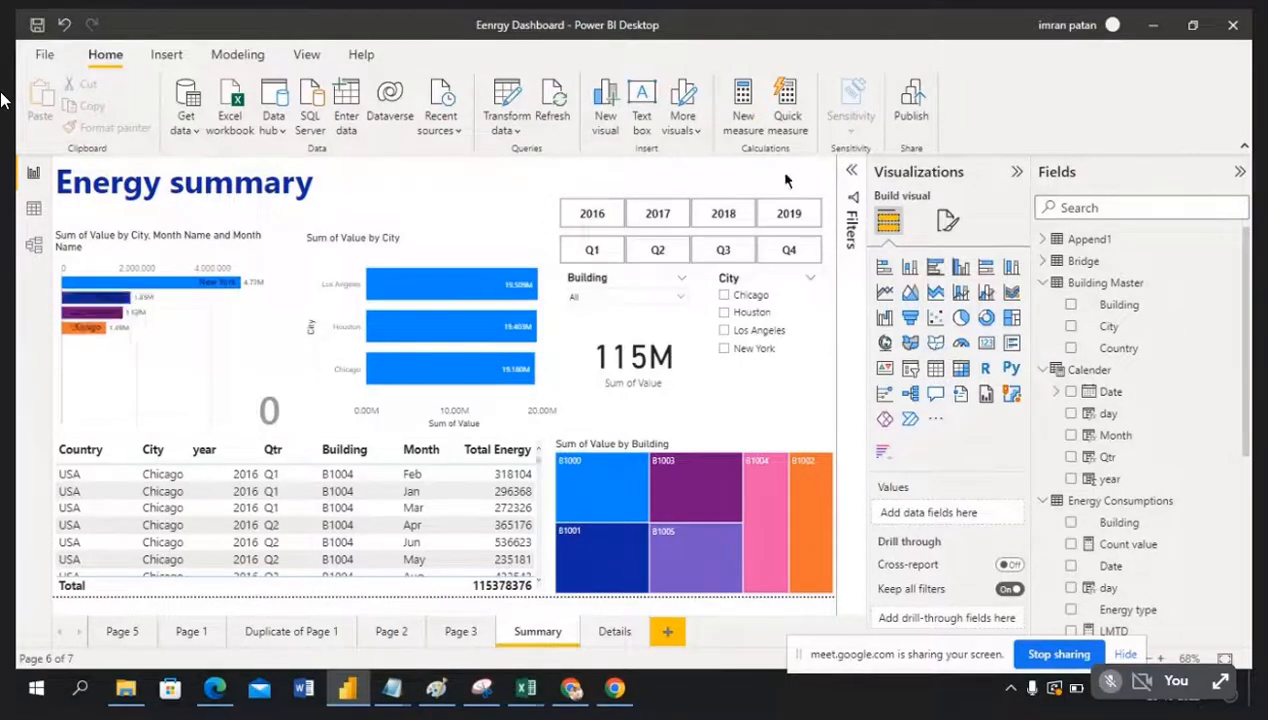
# Step: Add an all-pages year filter with basic filtering on 2018 and 2019, then collapse the Filters pane
pyautogui.click(849, 175)
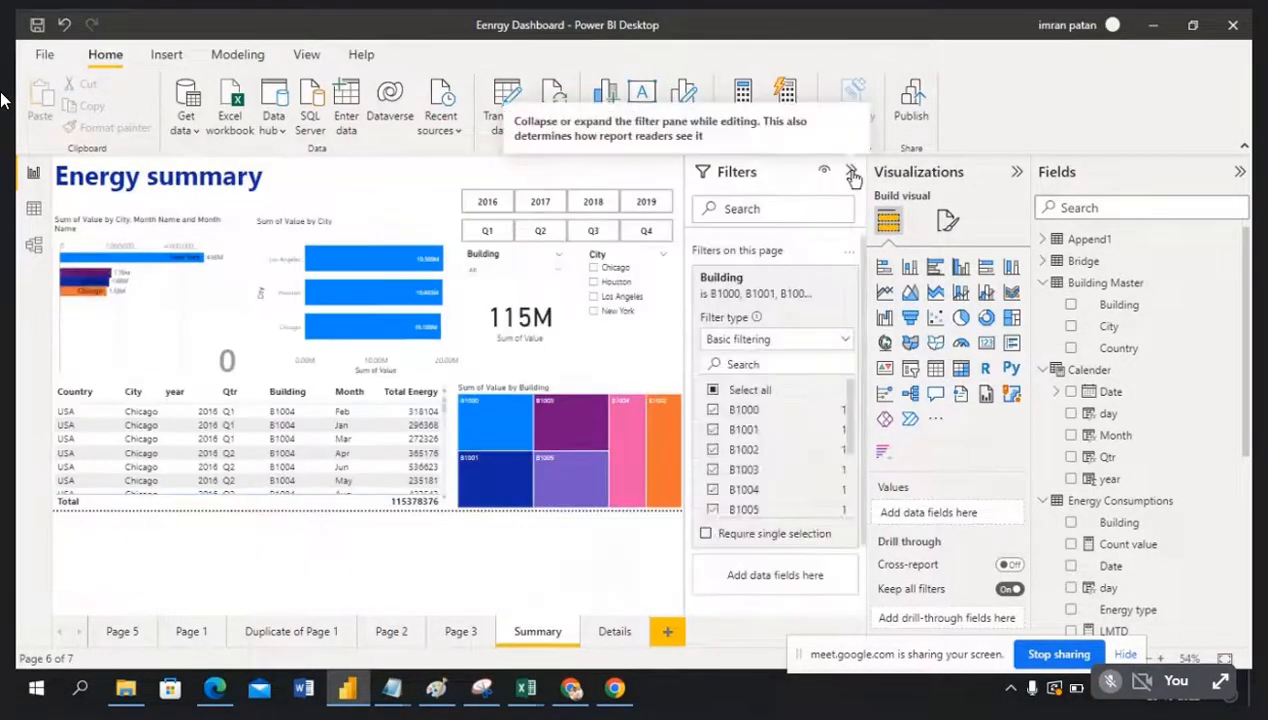
pyautogui.scroll(-2, 808, 573)
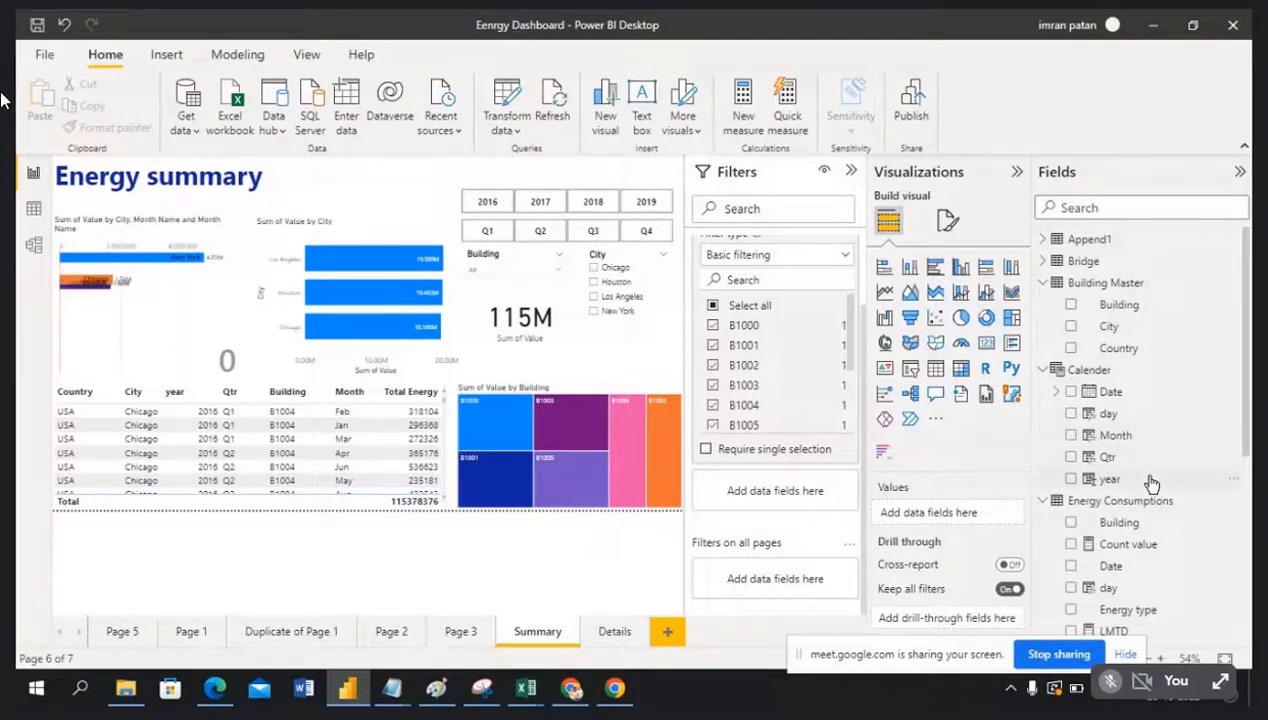
pyautogui.moveTo(1150, 483); pyautogui.dragTo(779, 582)
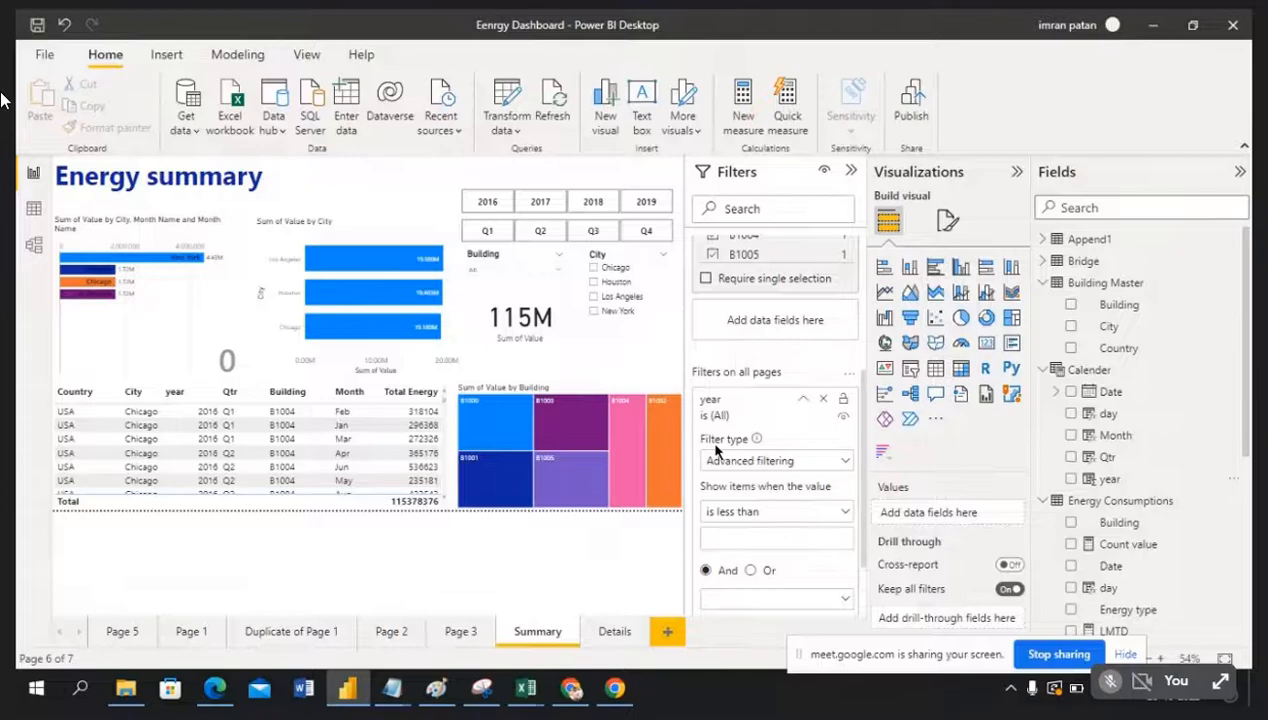
pyautogui.click(845, 462)
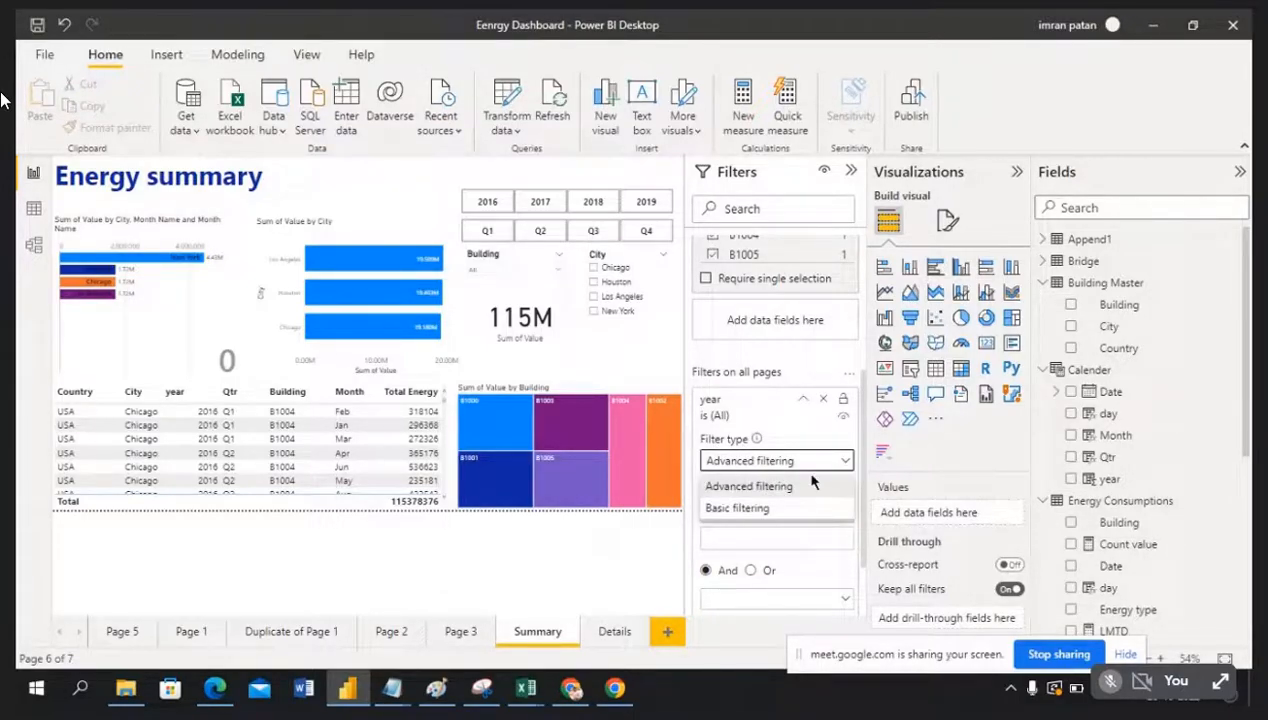
pyautogui.click(764, 509)
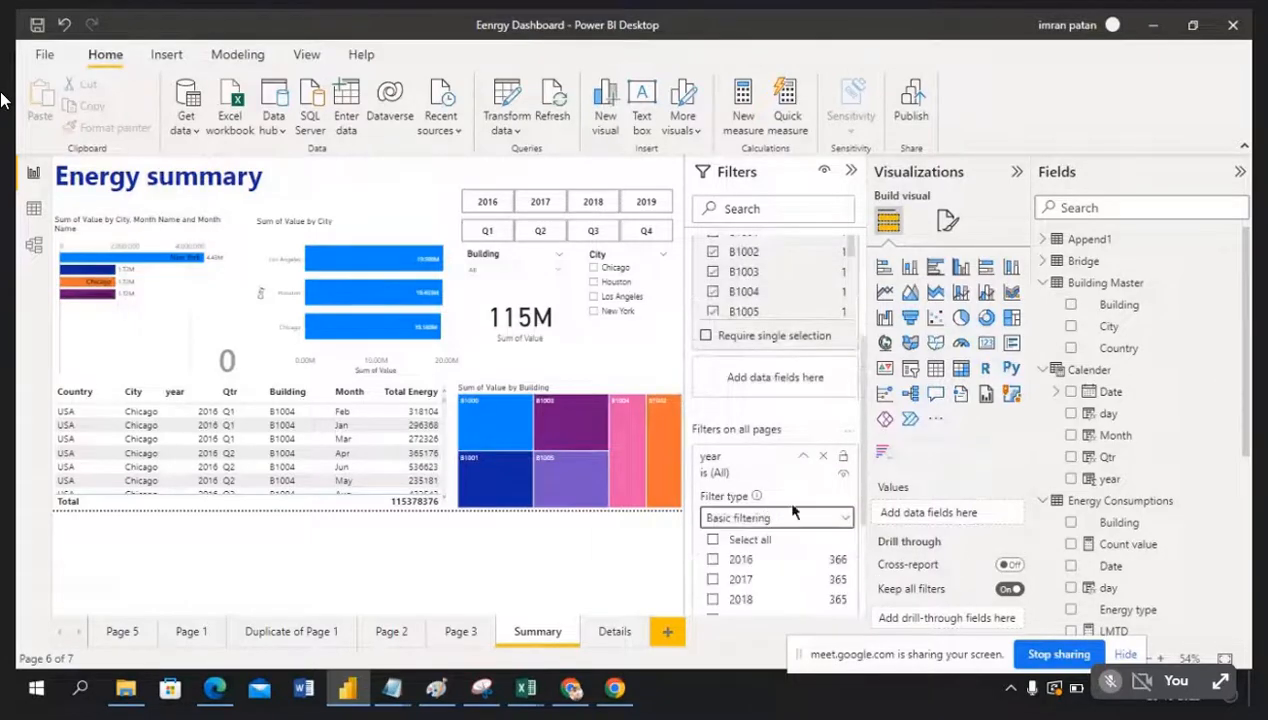
pyautogui.scroll(-2, 786, 512)
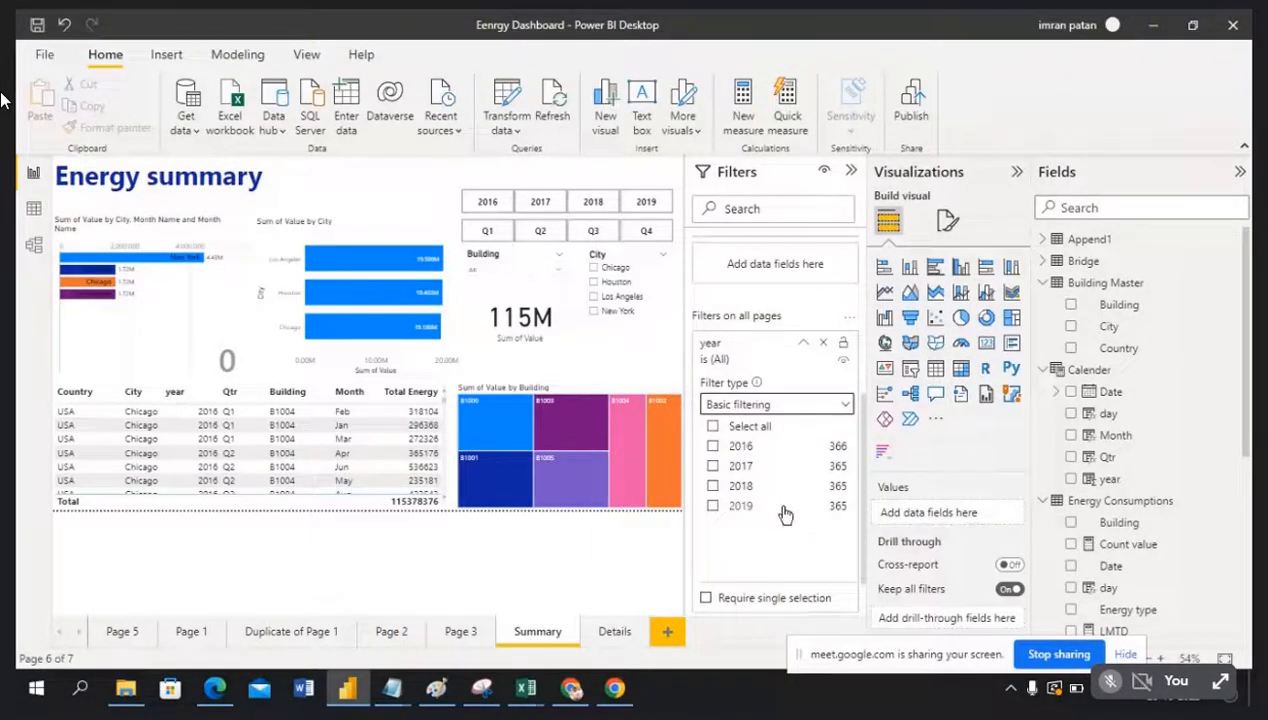
pyautogui.click(713, 486)
pyautogui.click(713, 507)
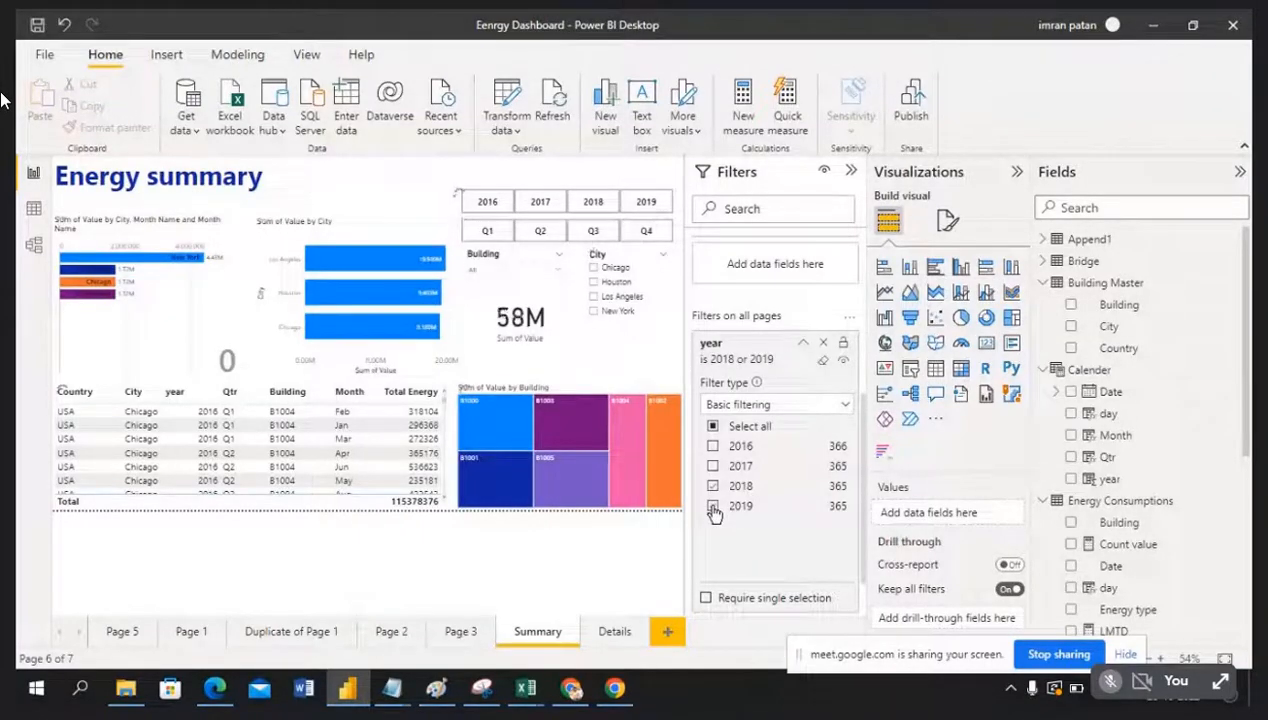
pyautogui.click(853, 173)
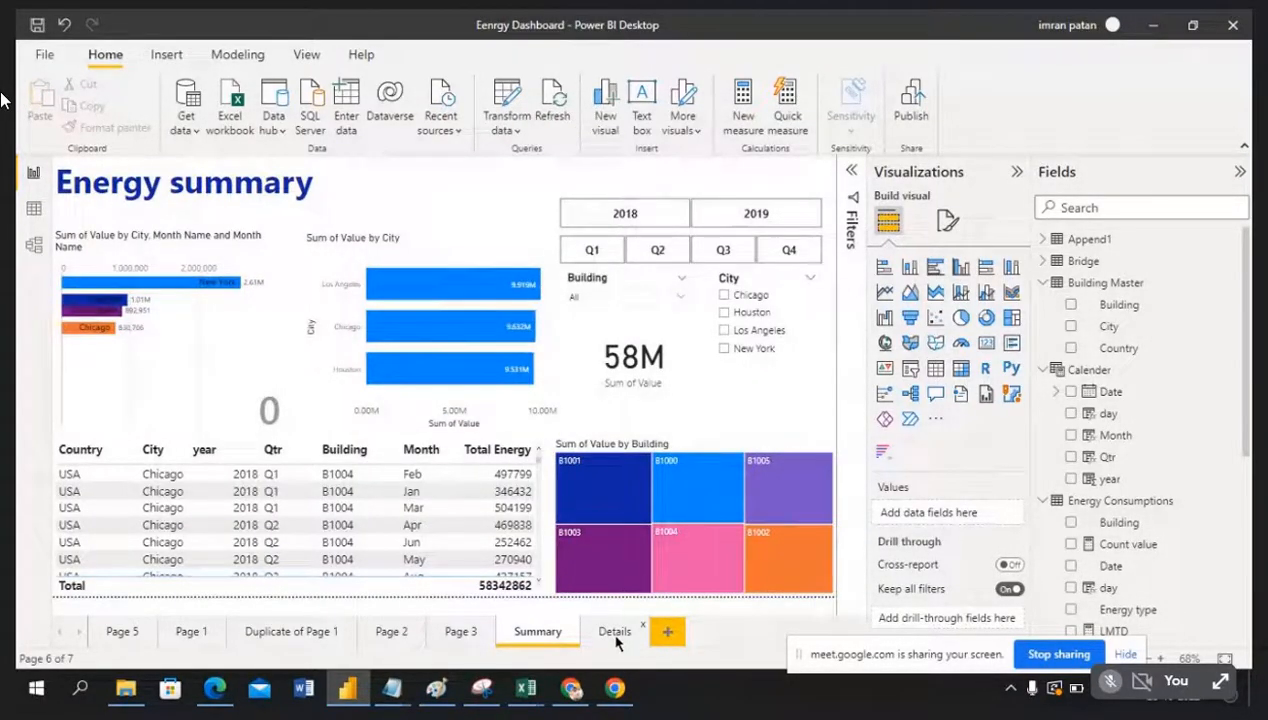
# Step: Check the Details page under the year filter, then return to Summary with the Filters pane expanded
pyautogui.click(614, 632)
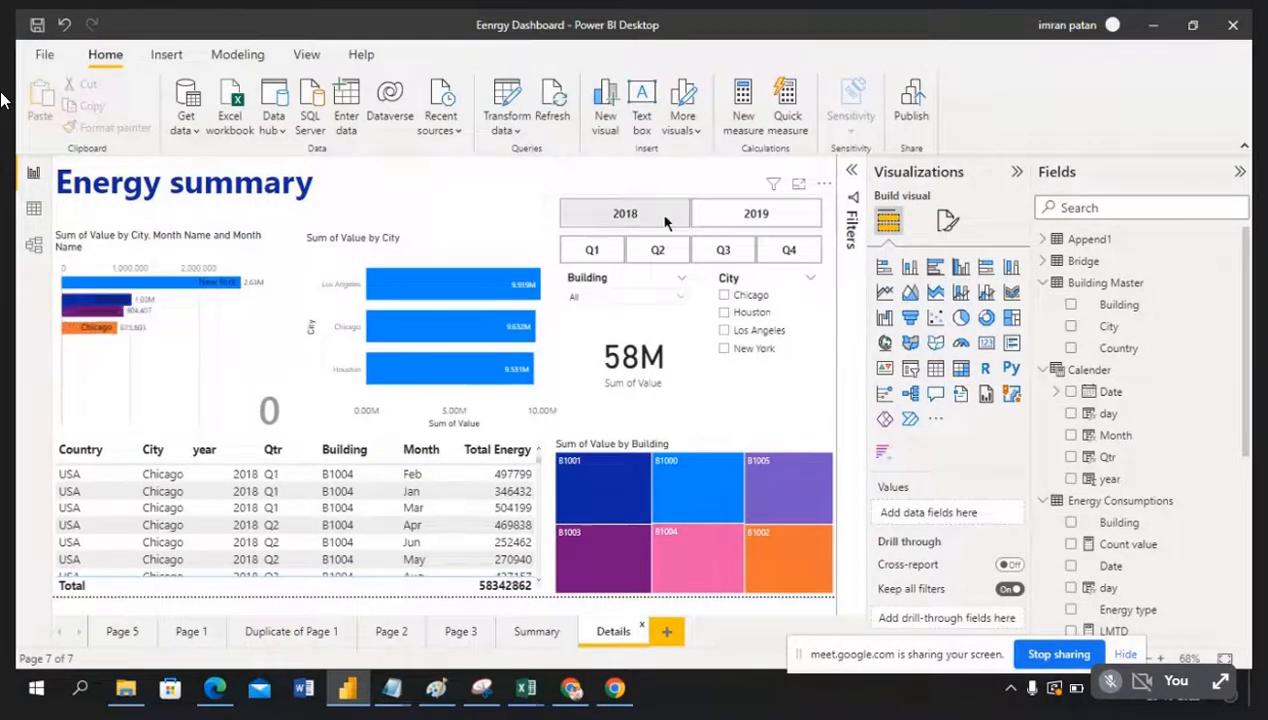
pyautogui.click(537, 632)
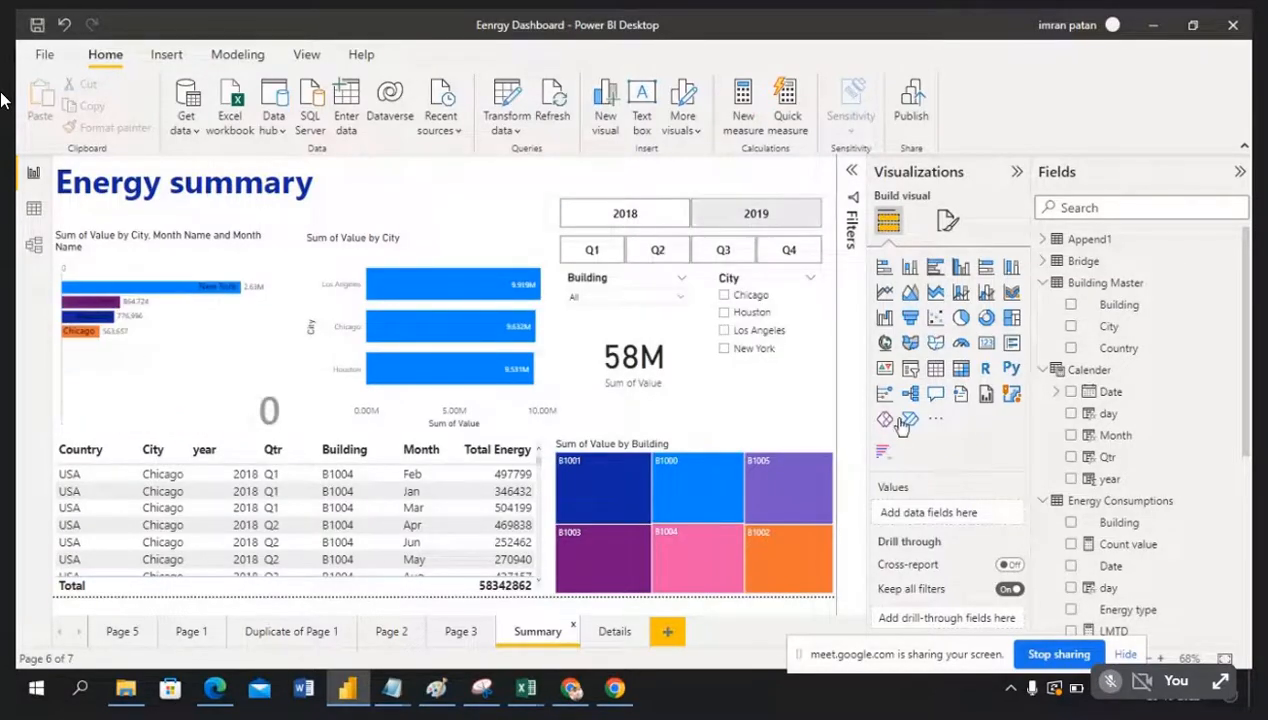
pyautogui.click(855, 173)
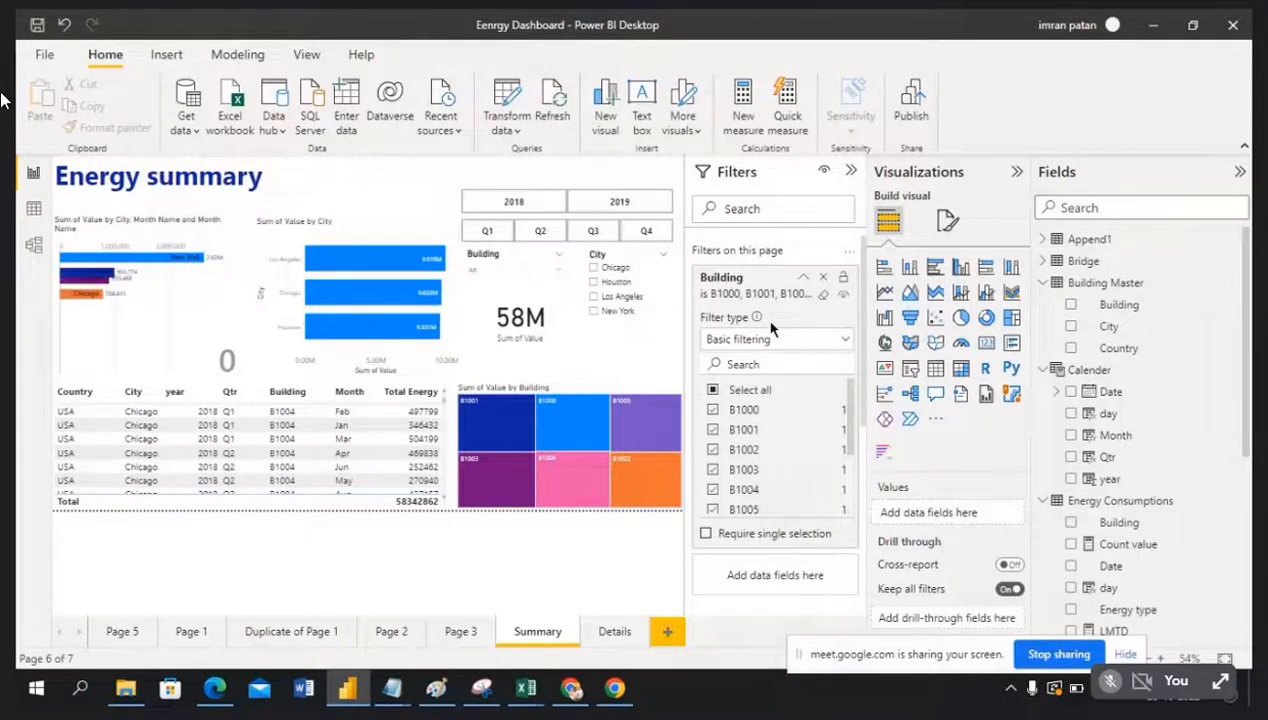
pyautogui.scroll(-2, 787, 473)
pyautogui.scroll(-5, 760, 555)
pyautogui.scroll(-1, 787, 560)
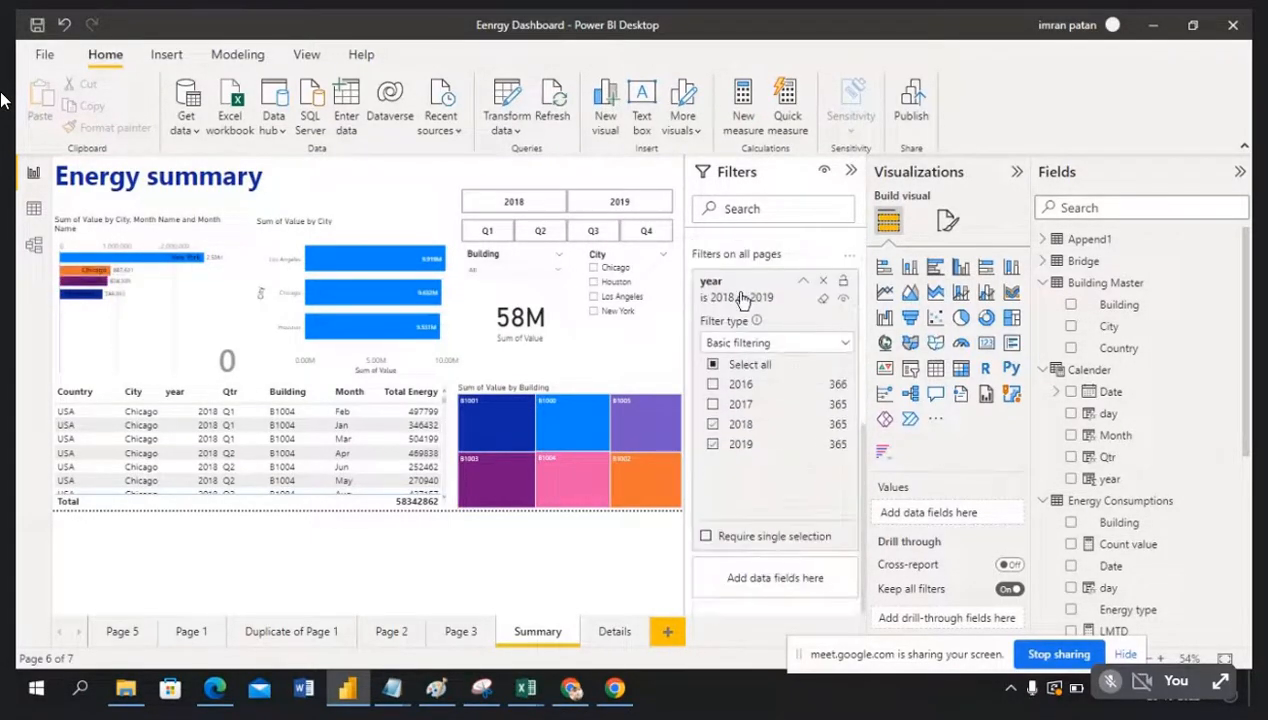
# Step: Remove the year filter from Filters on all pages, restoring the 115M total
pyautogui.click(822, 283)
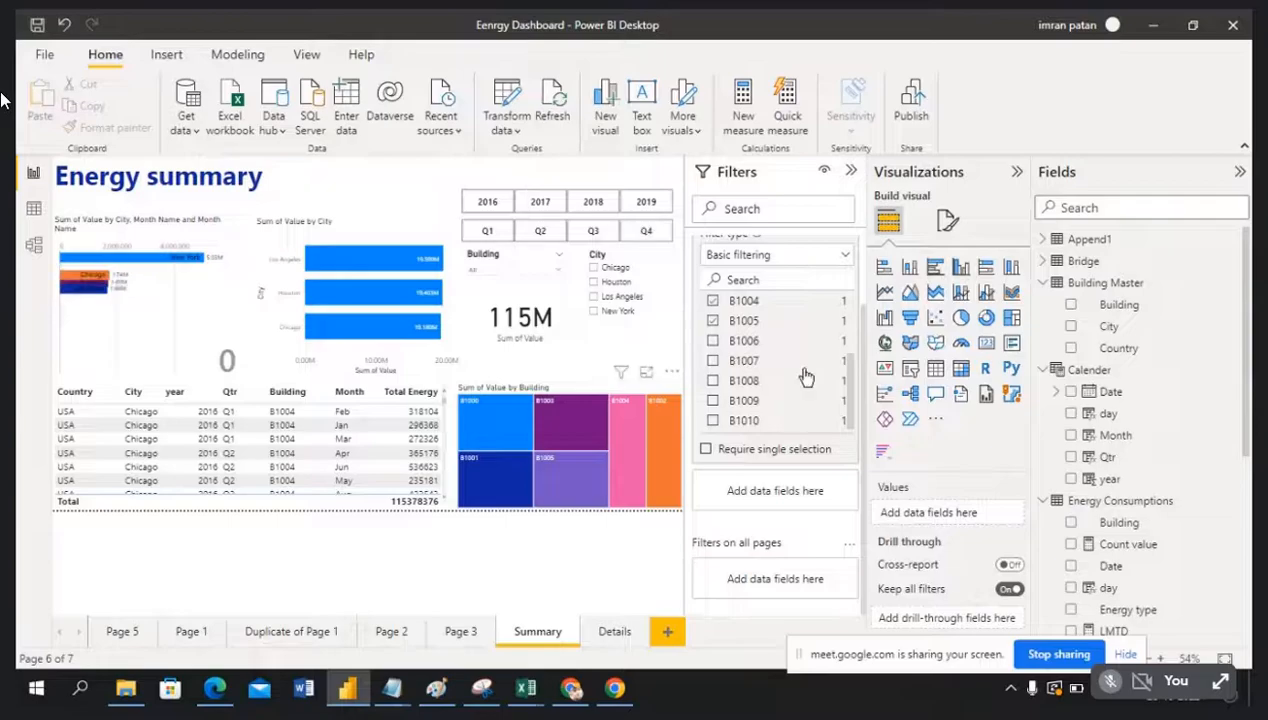
pyautogui.scroll(2, 805, 405)
pyautogui.scroll(2, 787, 488)
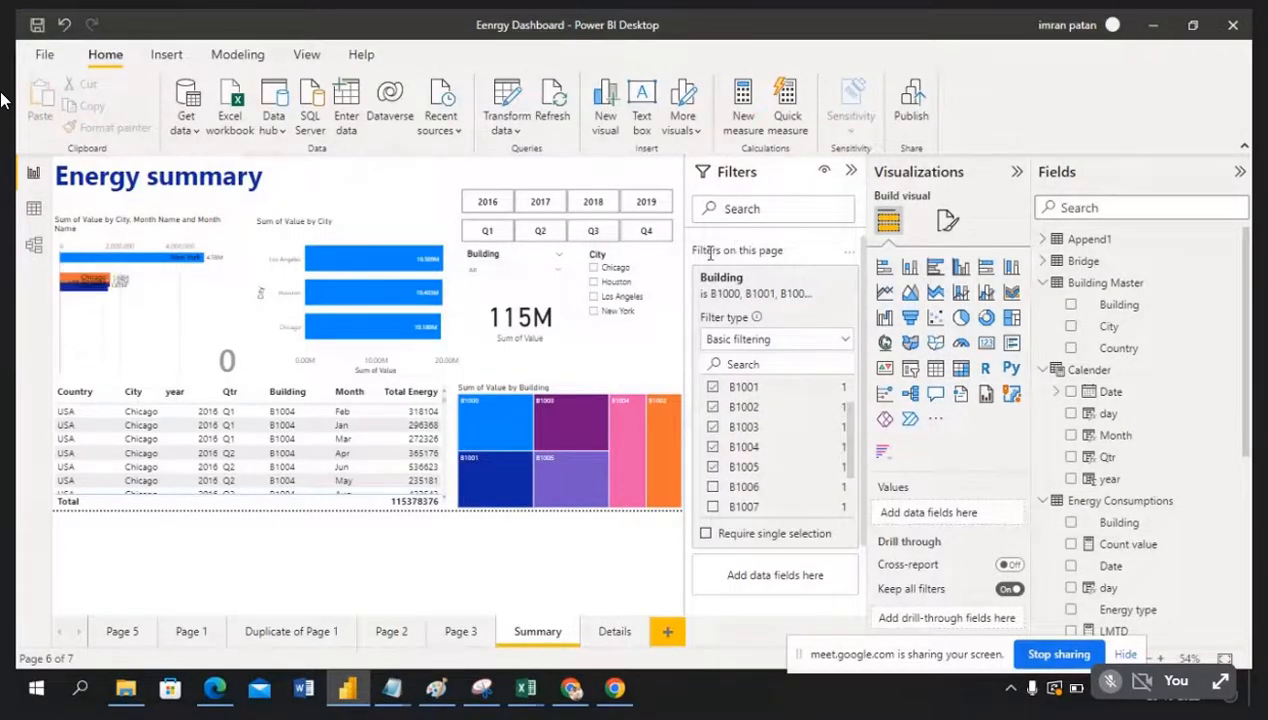
pyautogui.scroll(-1, 780, 530)
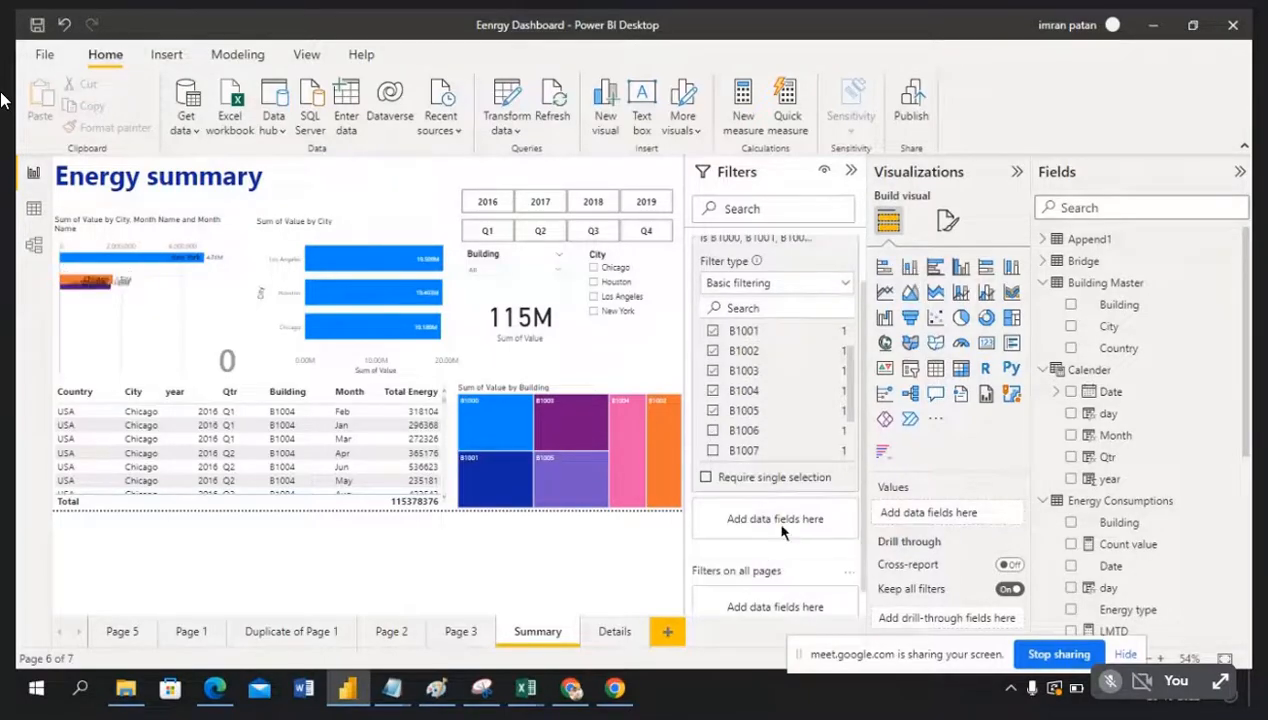
pyautogui.scroll(1, 742, 265)
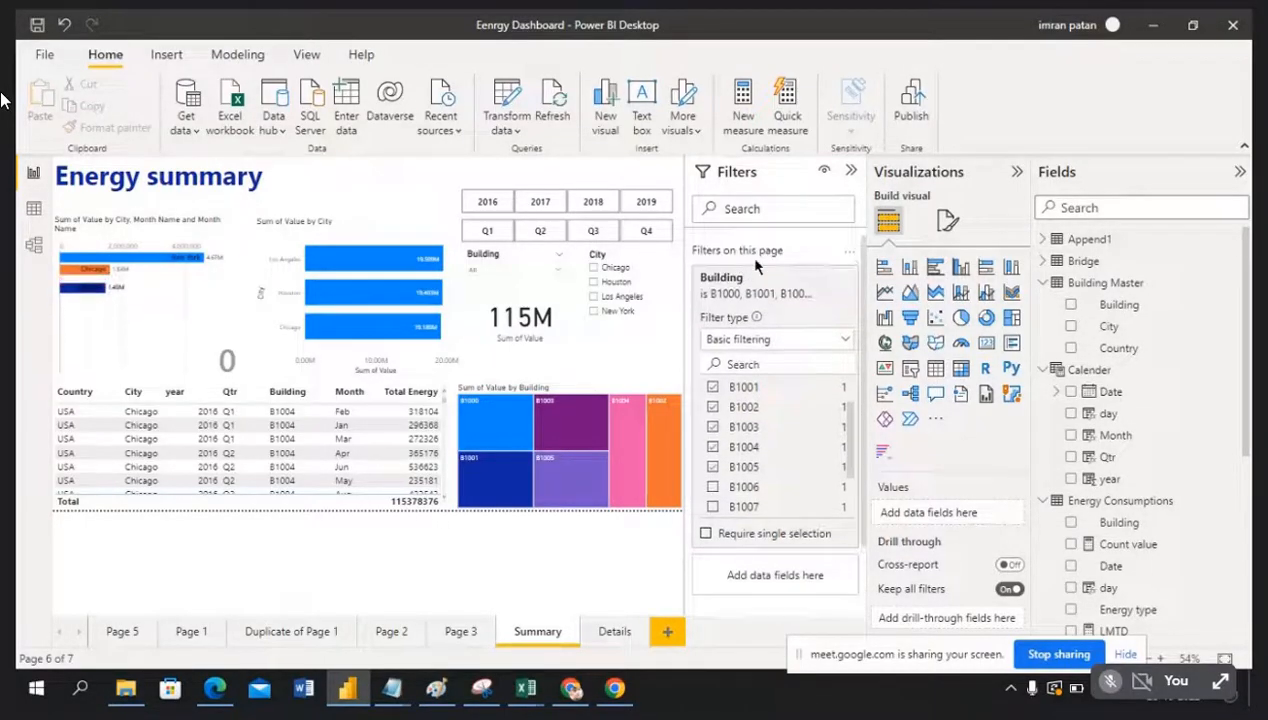
pyautogui.scroll(-2, 741, 569)
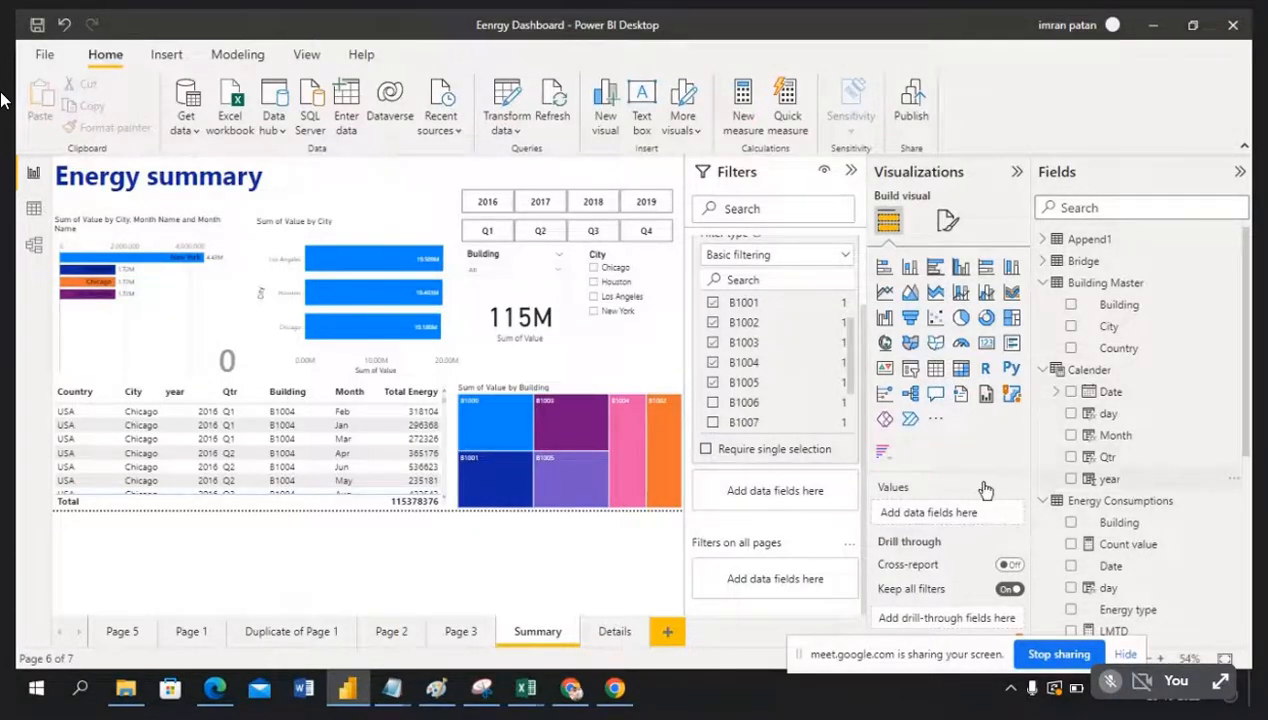
# Step: Add a page-level year filter to Summary, using basic filtering with 2018 and 2019 ticked
pyautogui.moveTo(1158, 480); pyautogui.dragTo(792, 524)
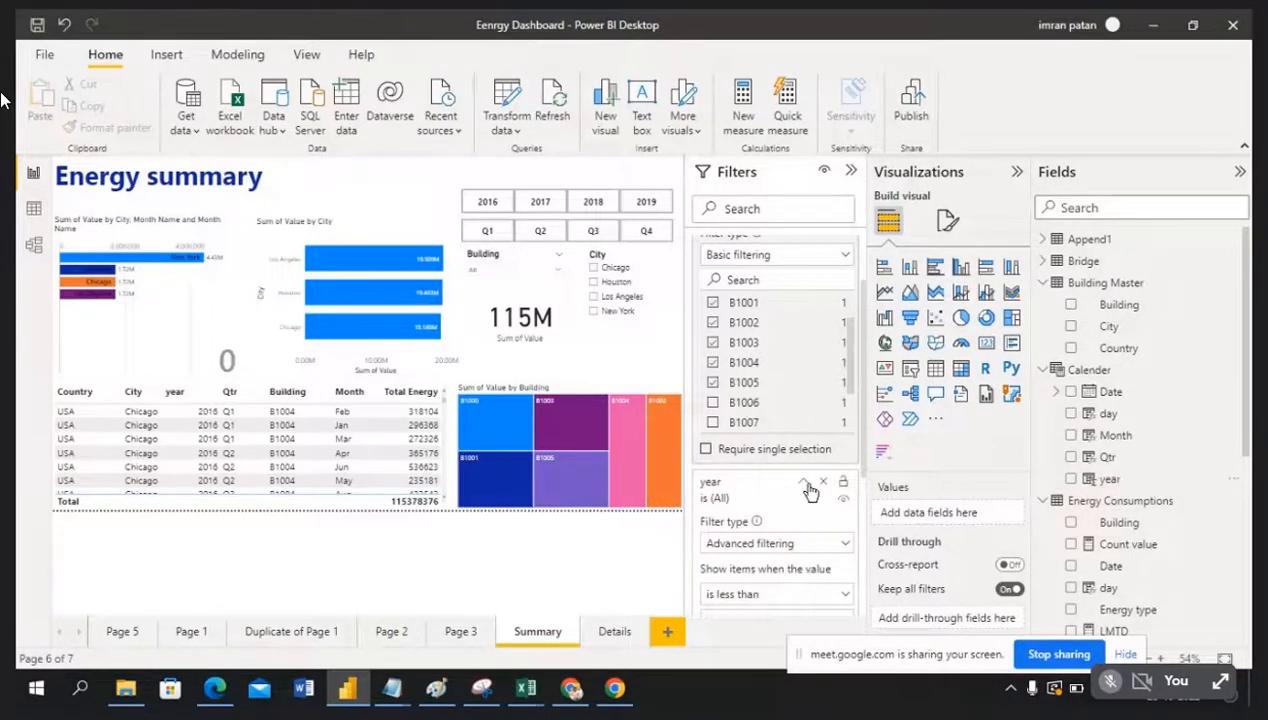
pyautogui.click(809, 485)
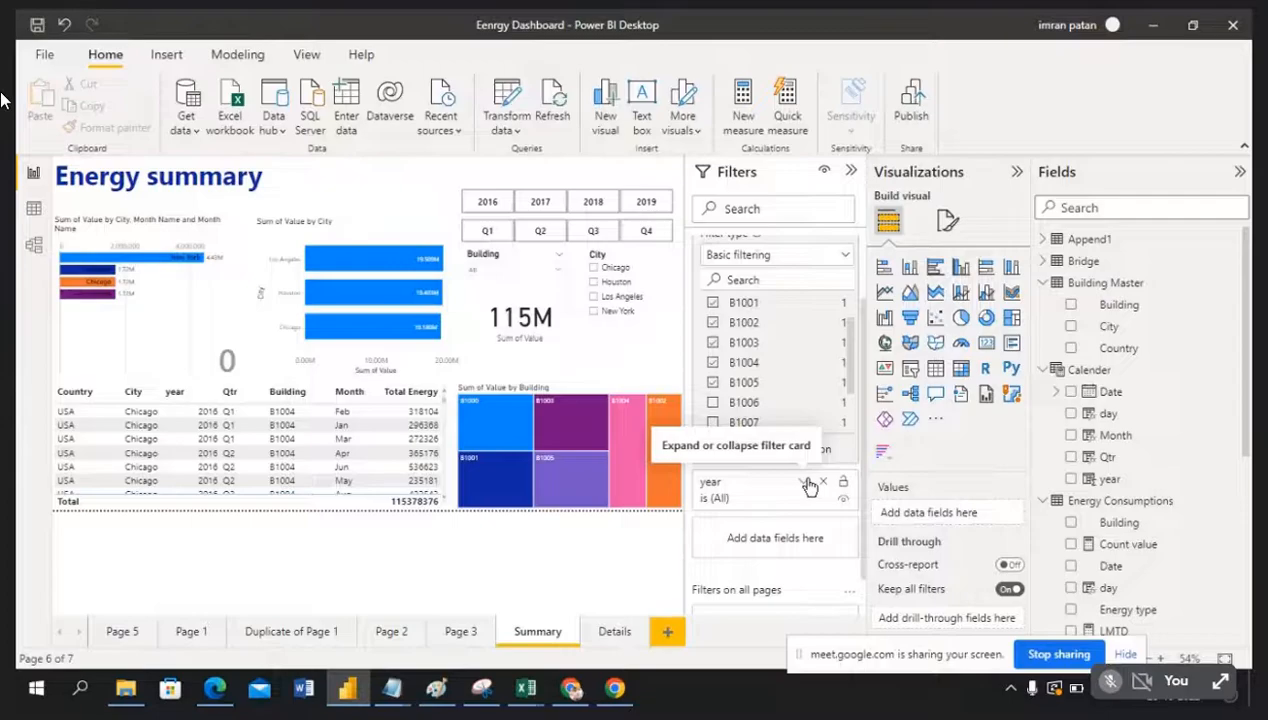
pyautogui.click(809, 485)
pyautogui.click(846, 545)
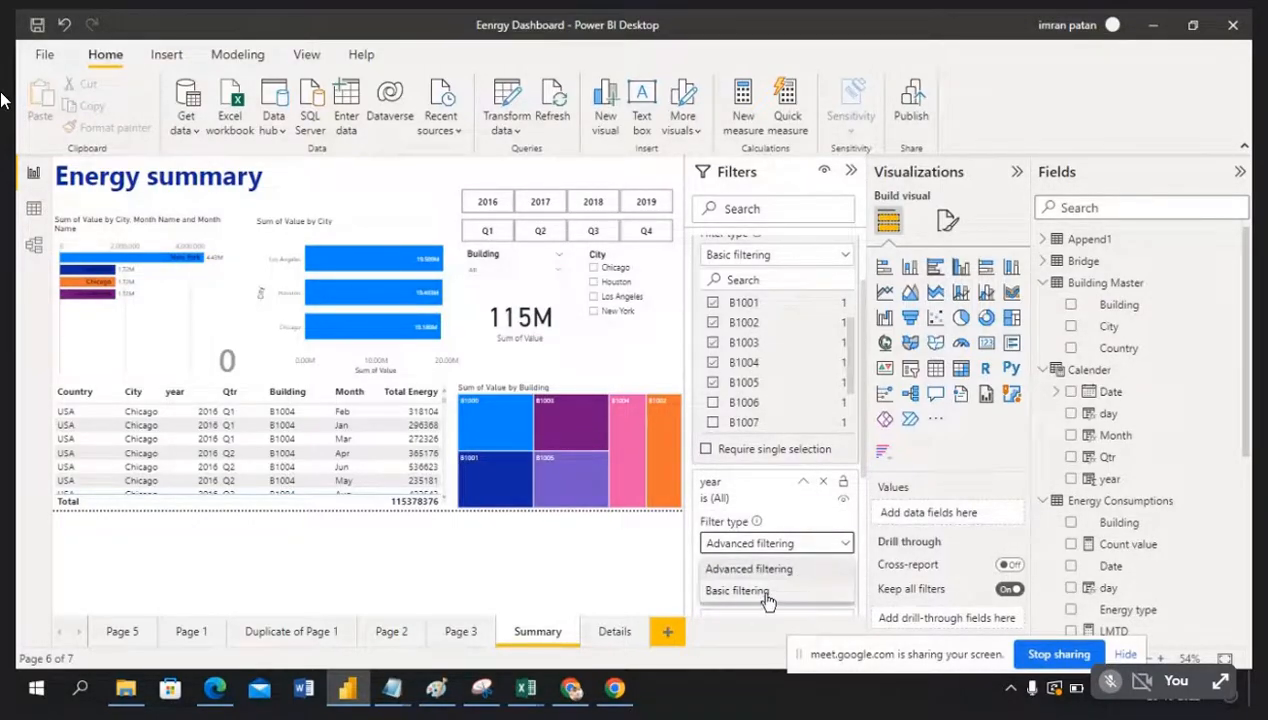
pyautogui.click(740, 591)
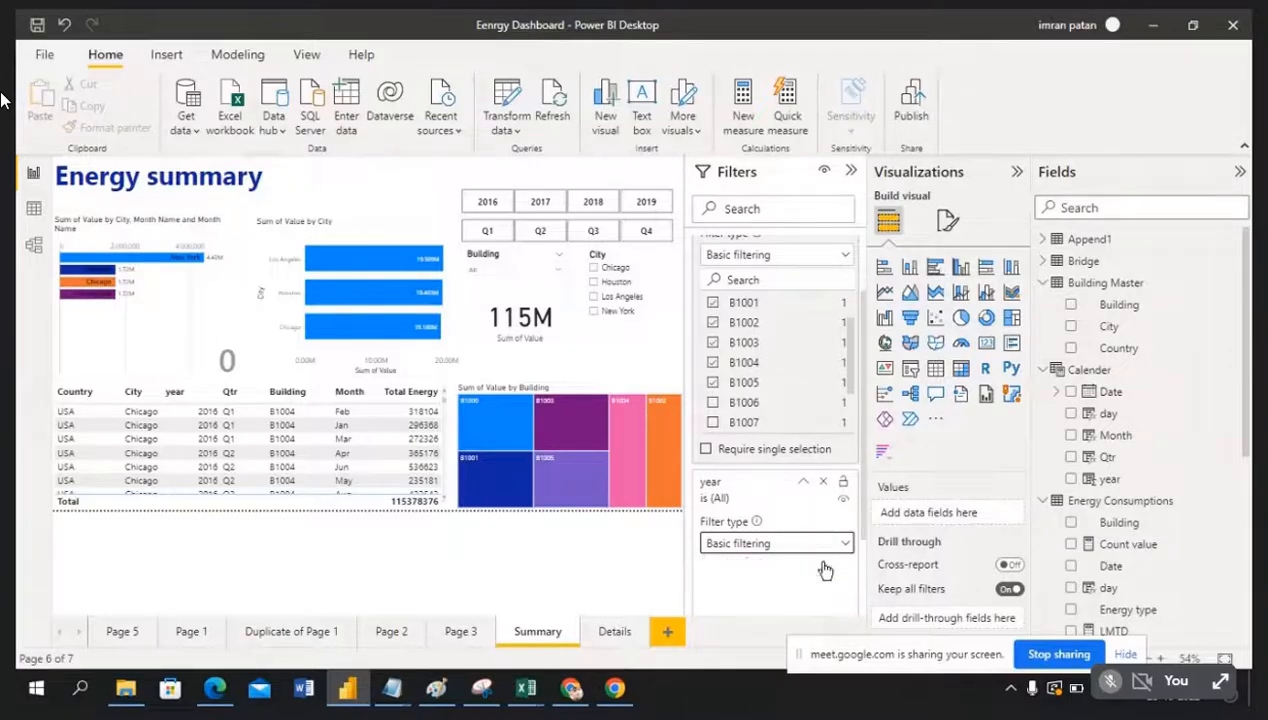
pyautogui.scroll(-2, 818, 570)
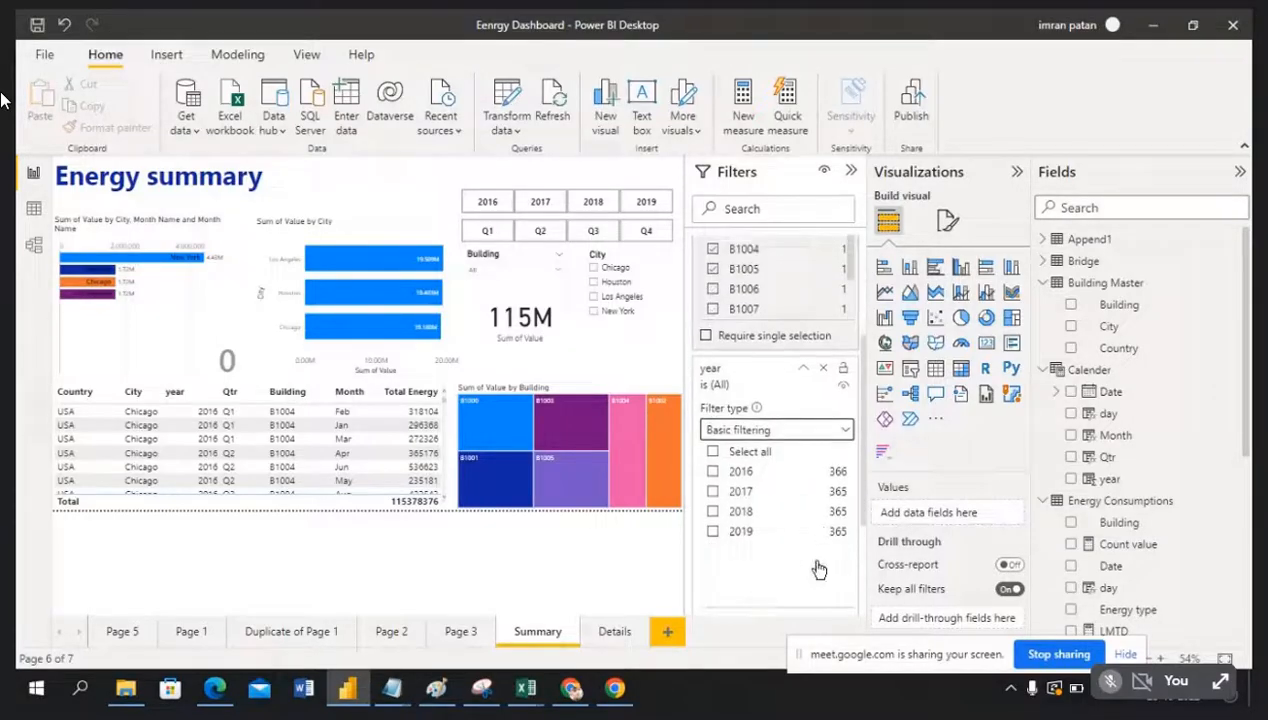
pyautogui.click(713, 511)
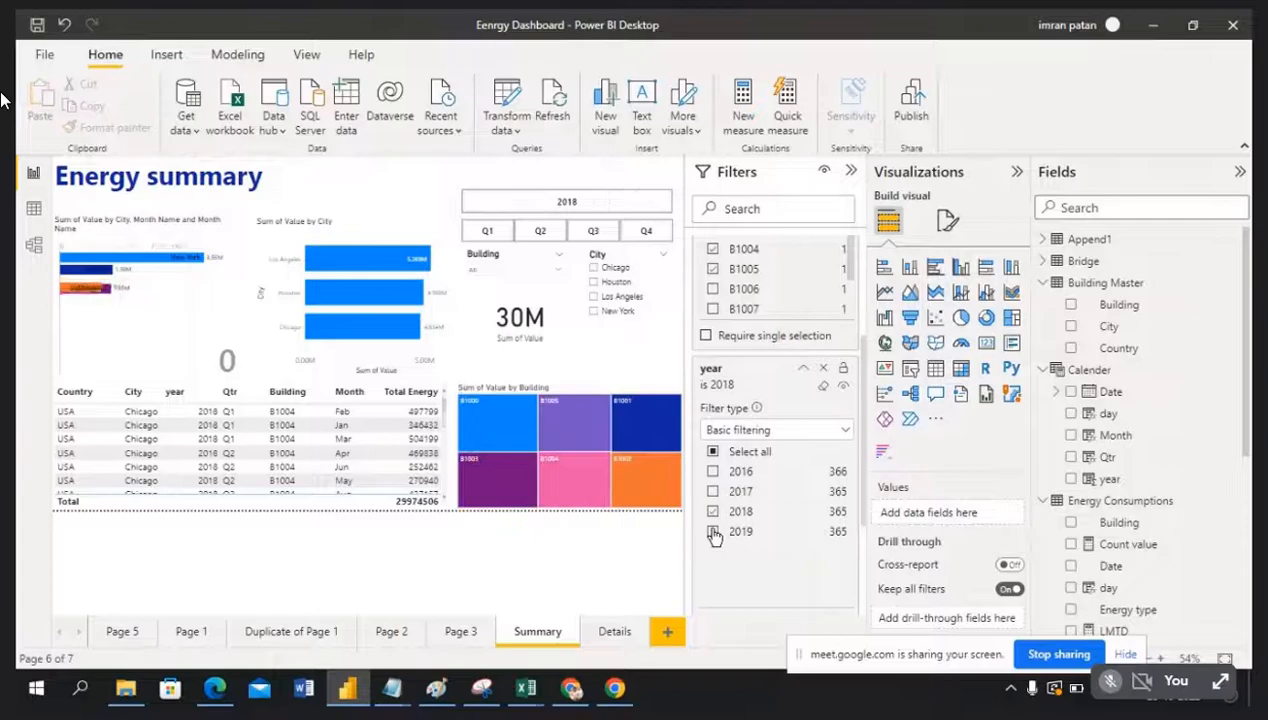
pyautogui.click(713, 532)
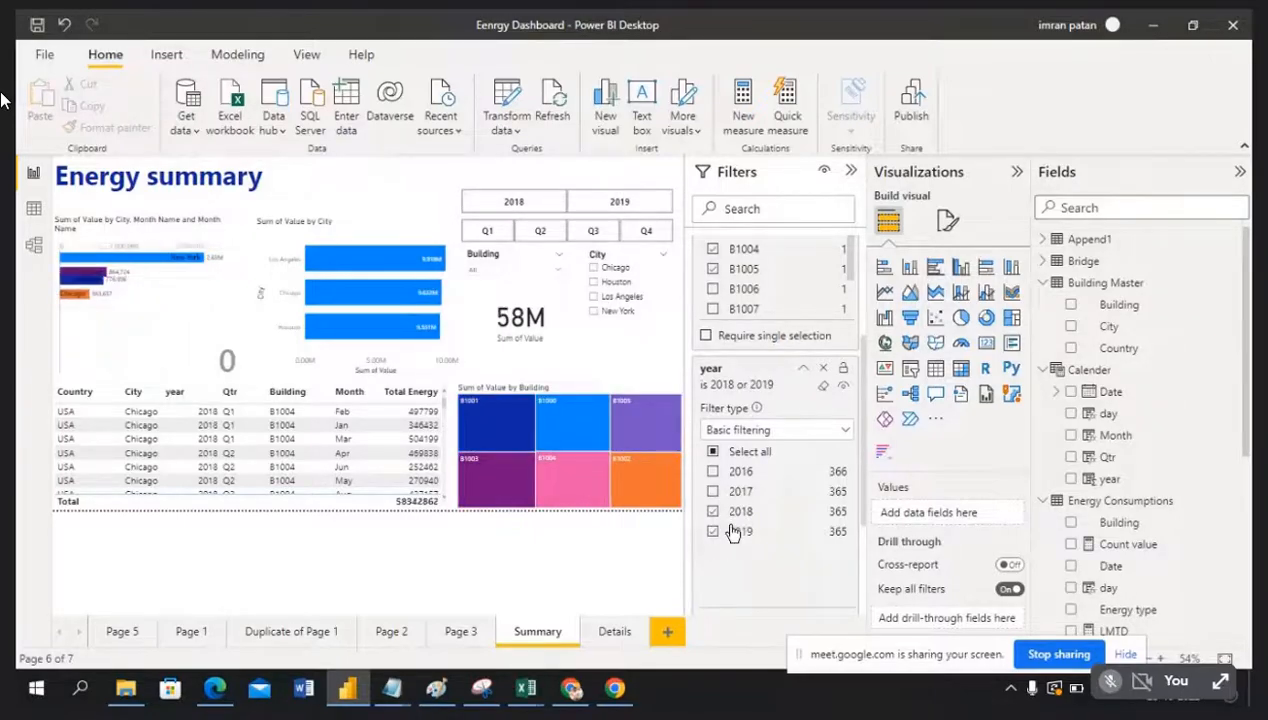
# Step: Collapse the Filters pane and compare Details at 115M against Summary at 58M
pyautogui.click(851, 173)
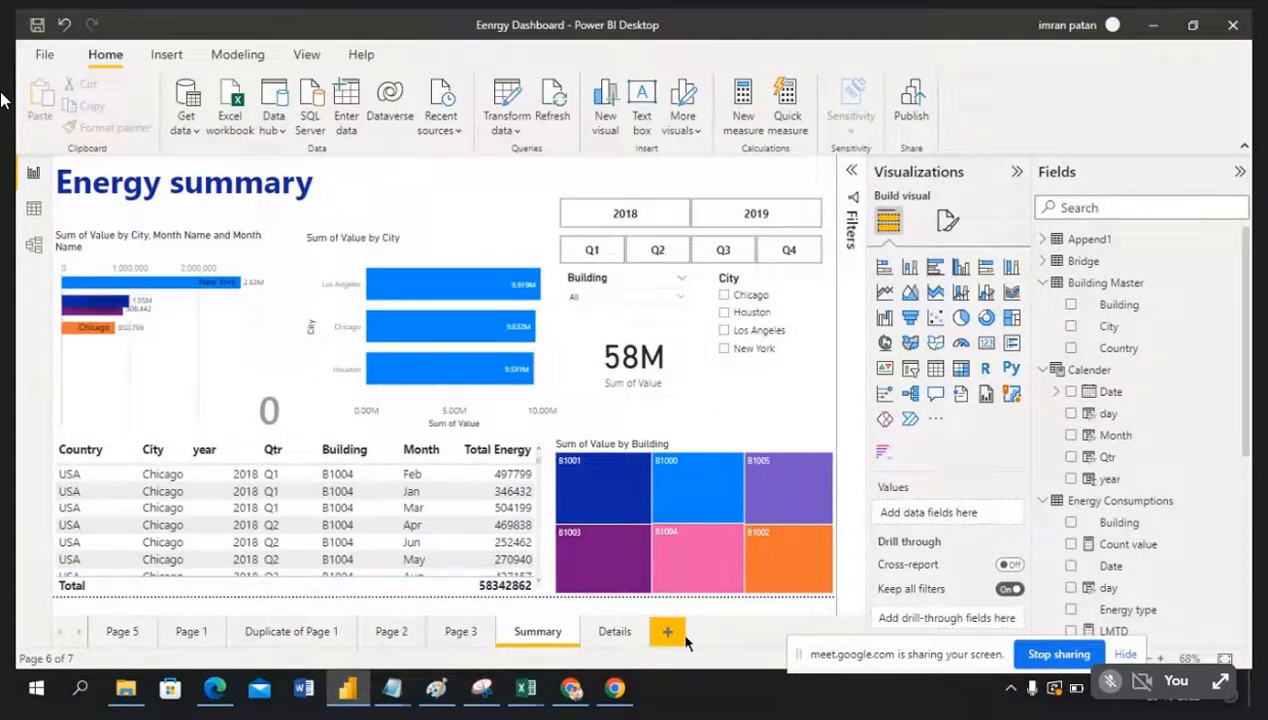
pyautogui.click(613, 632)
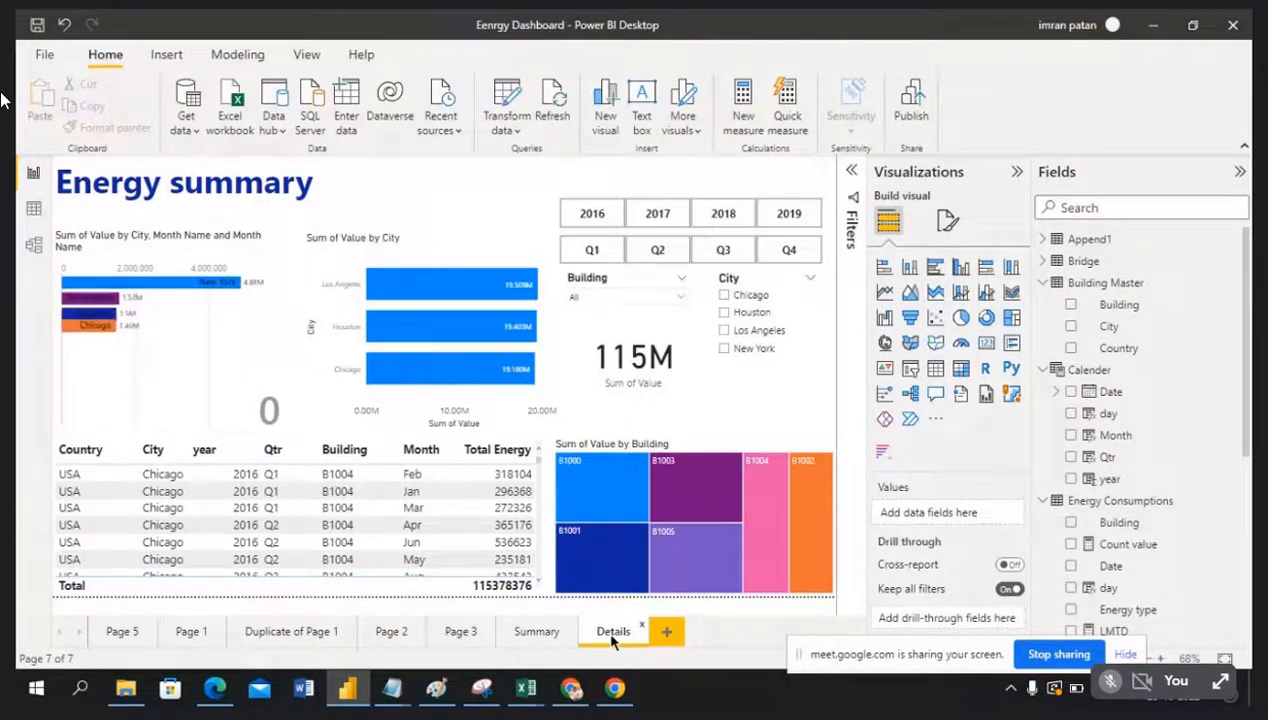
pyautogui.click(536, 632)
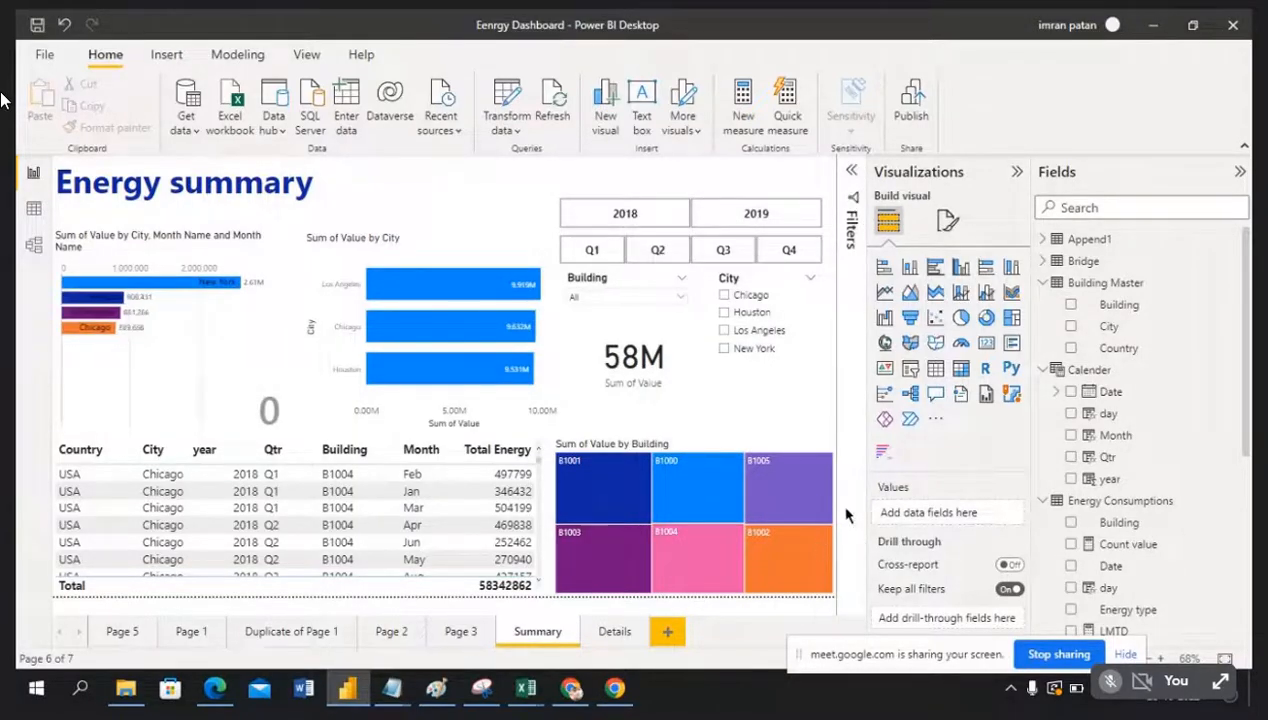
# Step: Remove the year filter from the Summary page so all years 2016–2019 show 115M
pyautogui.click(853, 173)
pyautogui.scroll(-5, 812, 530)
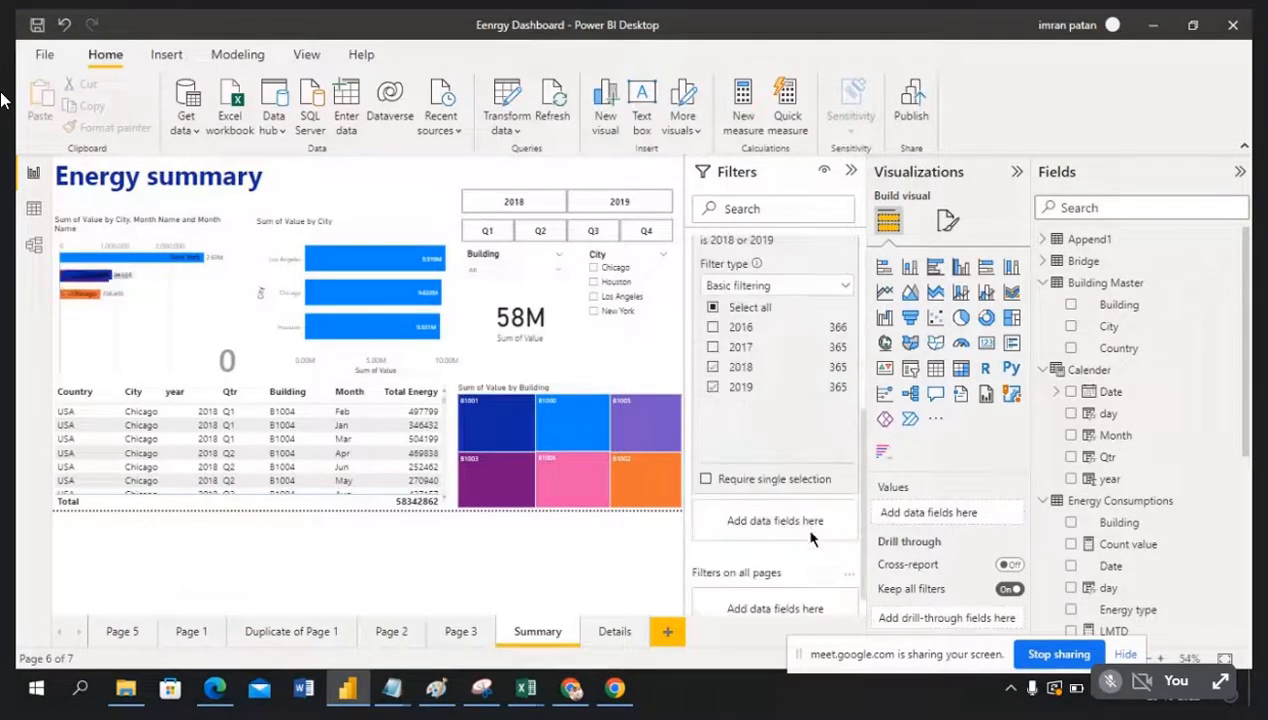
pyautogui.scroll(-1, 812, 534)
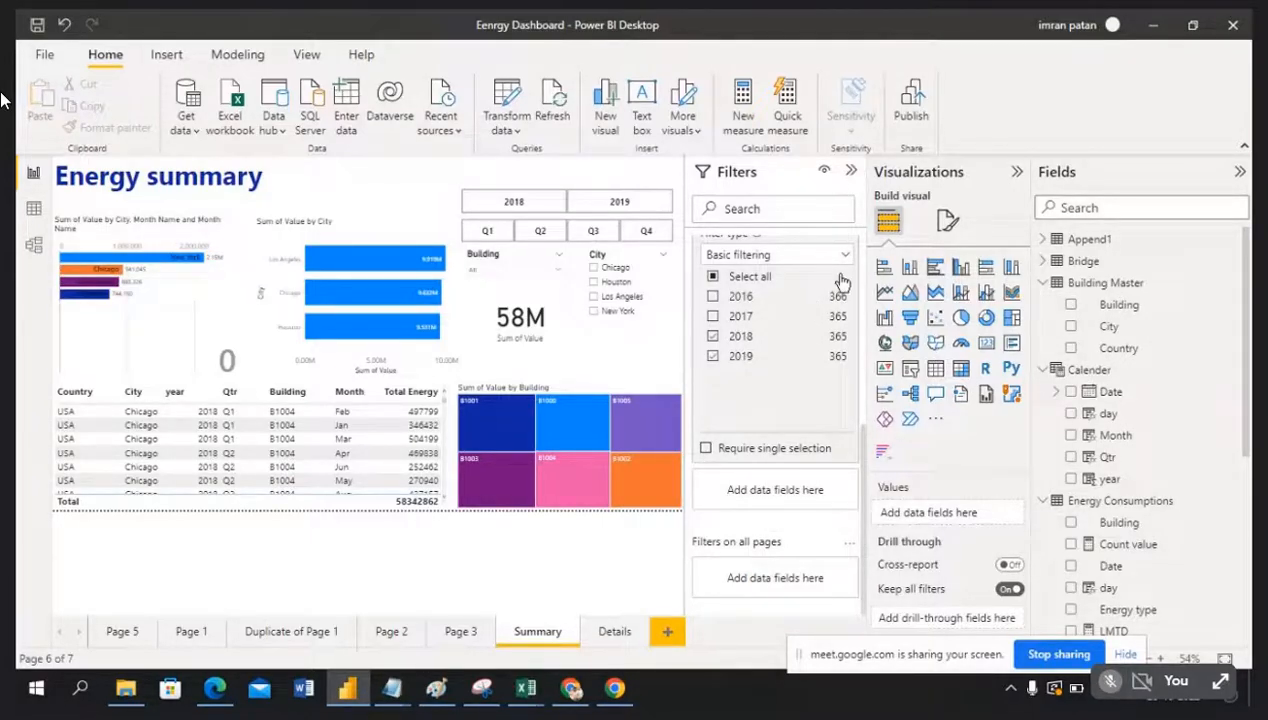
pyautogui.scroll(2, 786, 330)
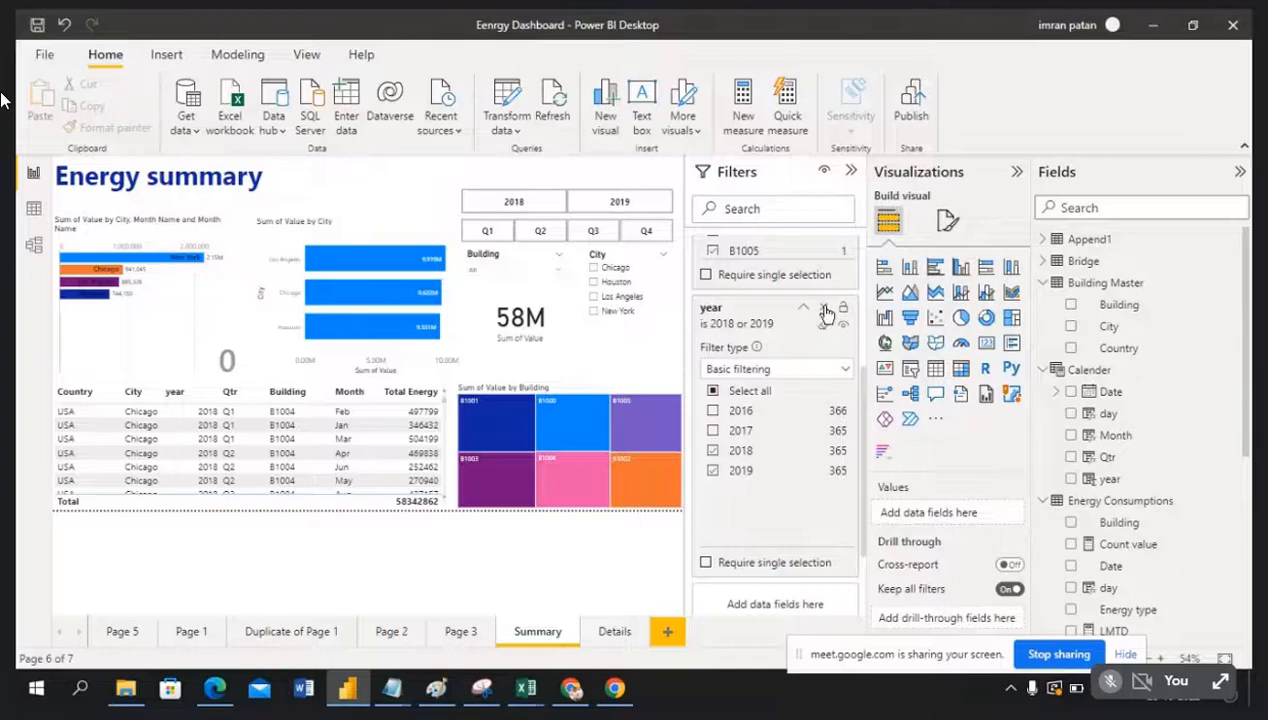
pyautogui.click(824, 310)
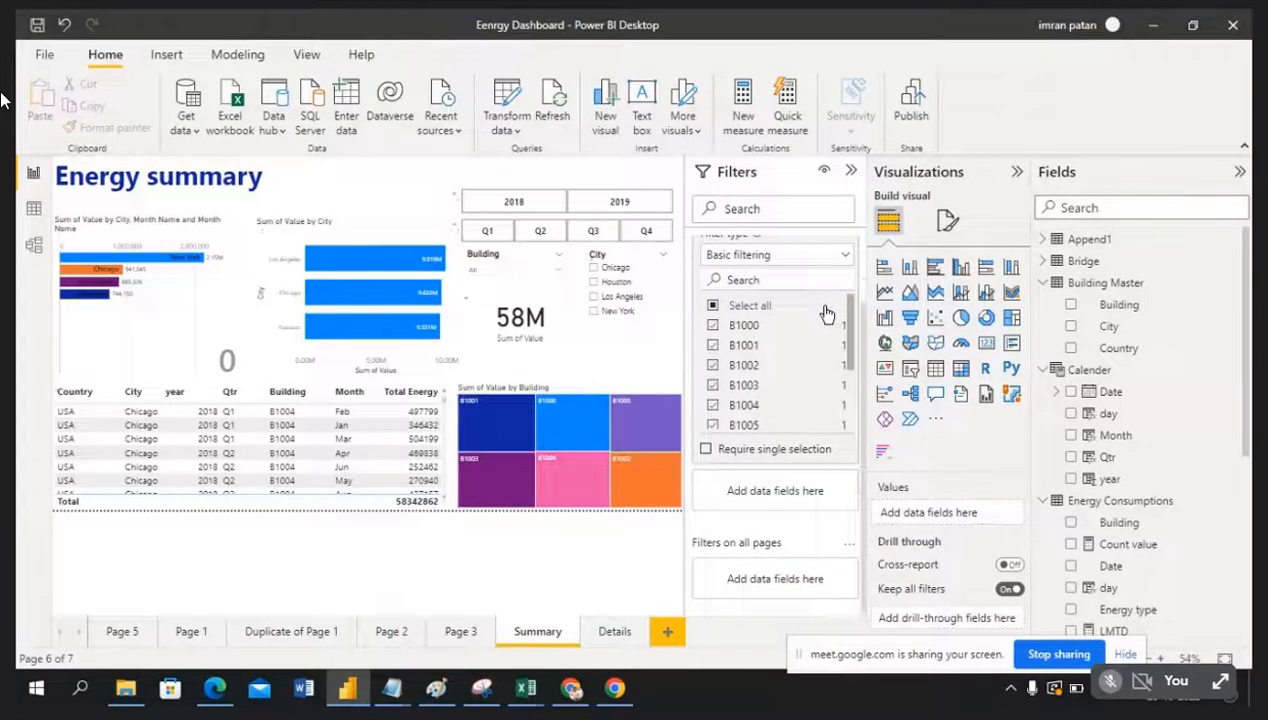
pyautogui.click(852, 172)
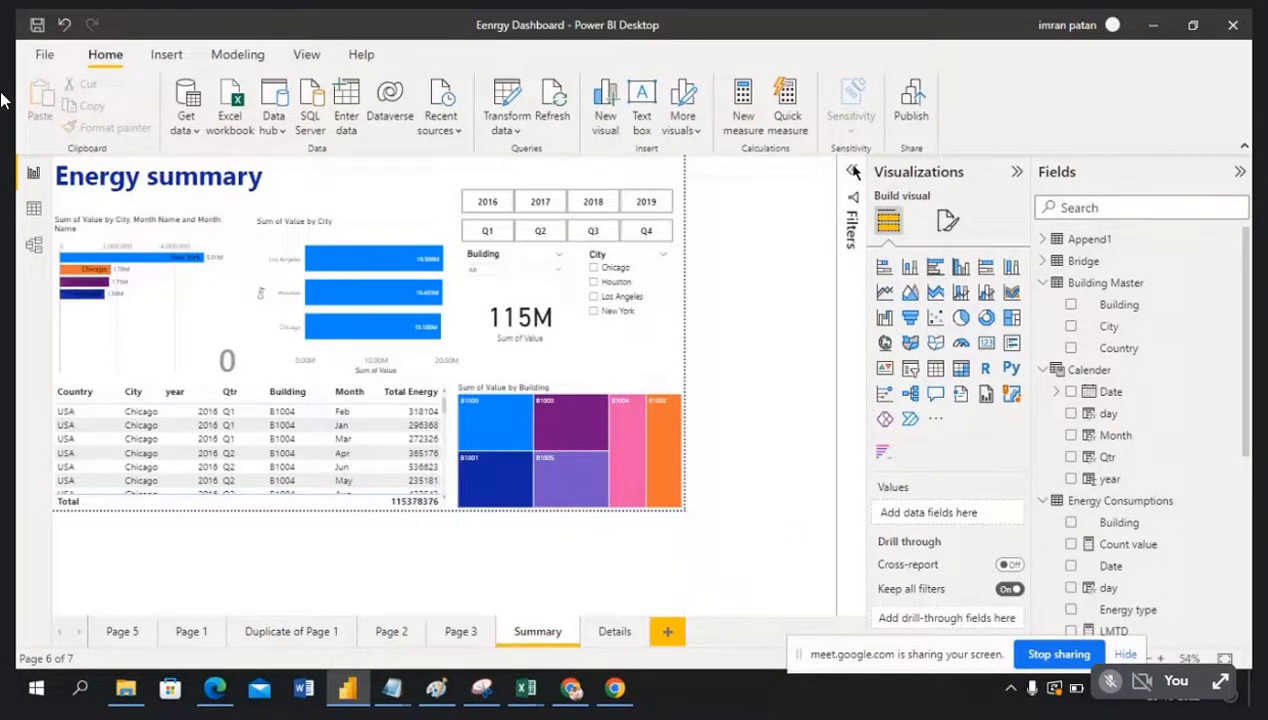
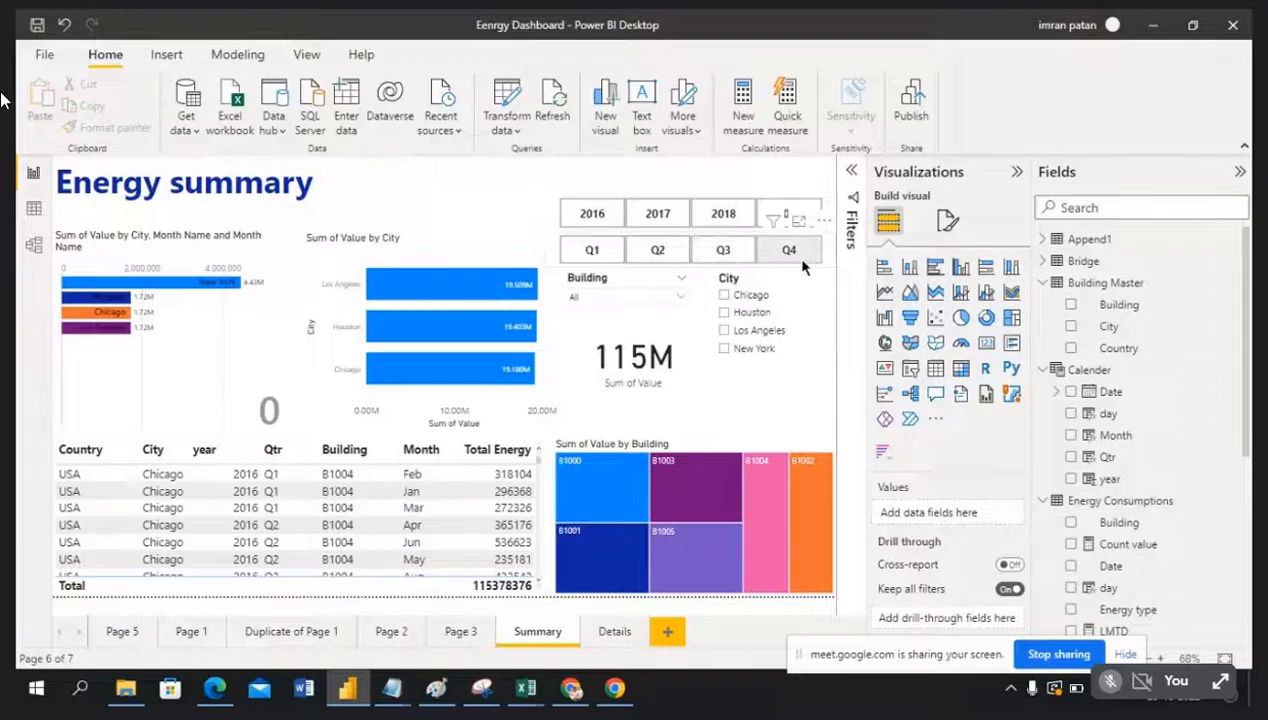
# Step: Tick New York in the city chart's City filter so its 57.28M bar appears
pyautogui.click(432, 246)
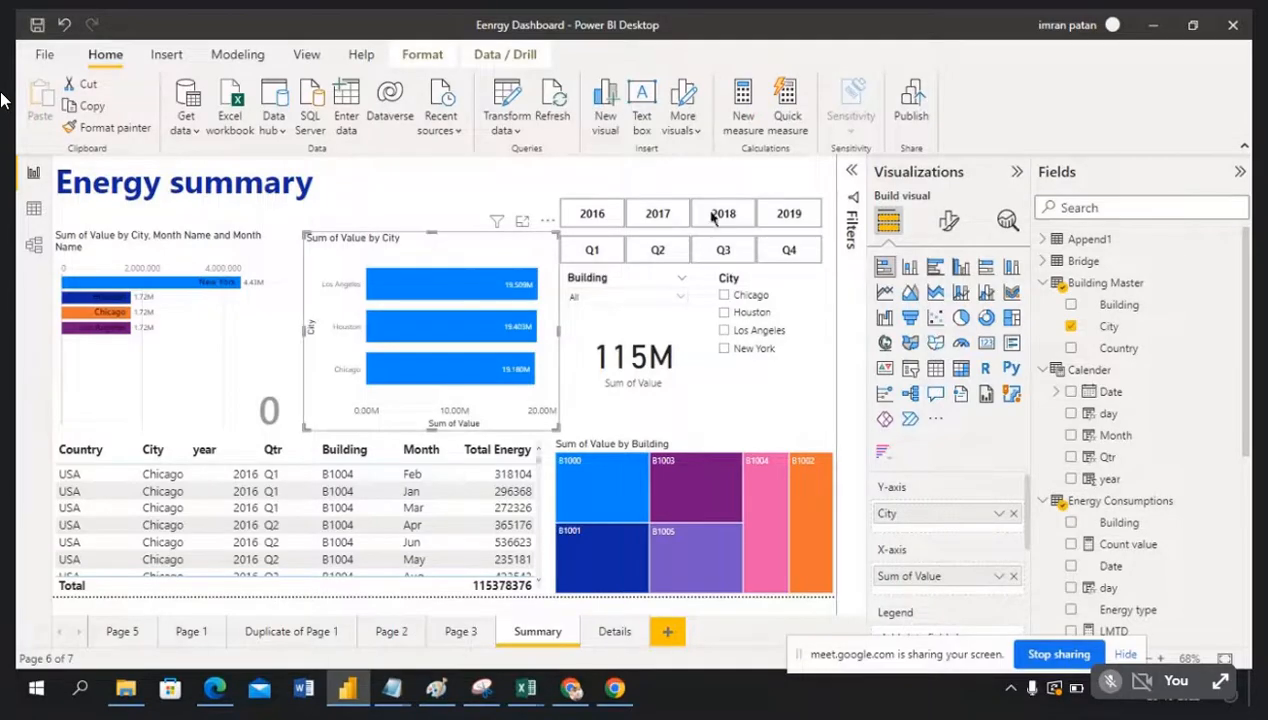
pyautogui.click(851, 174)
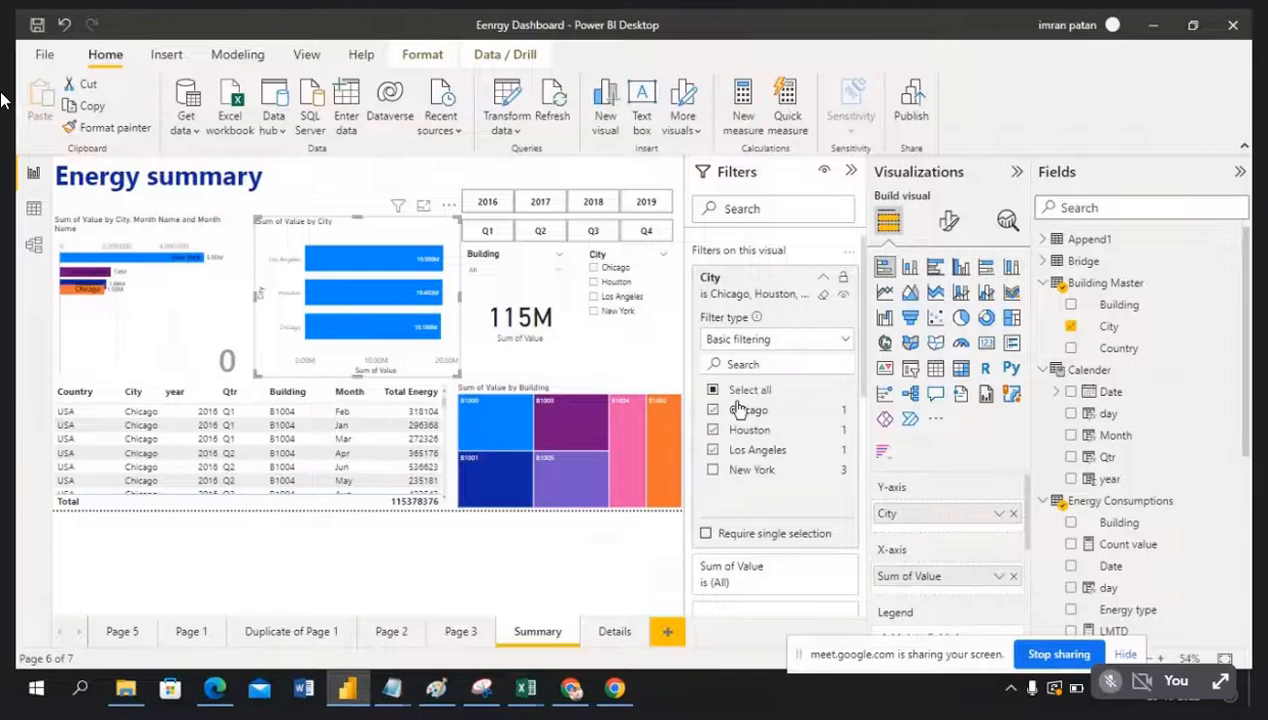
pyautogui.click(712, 472)
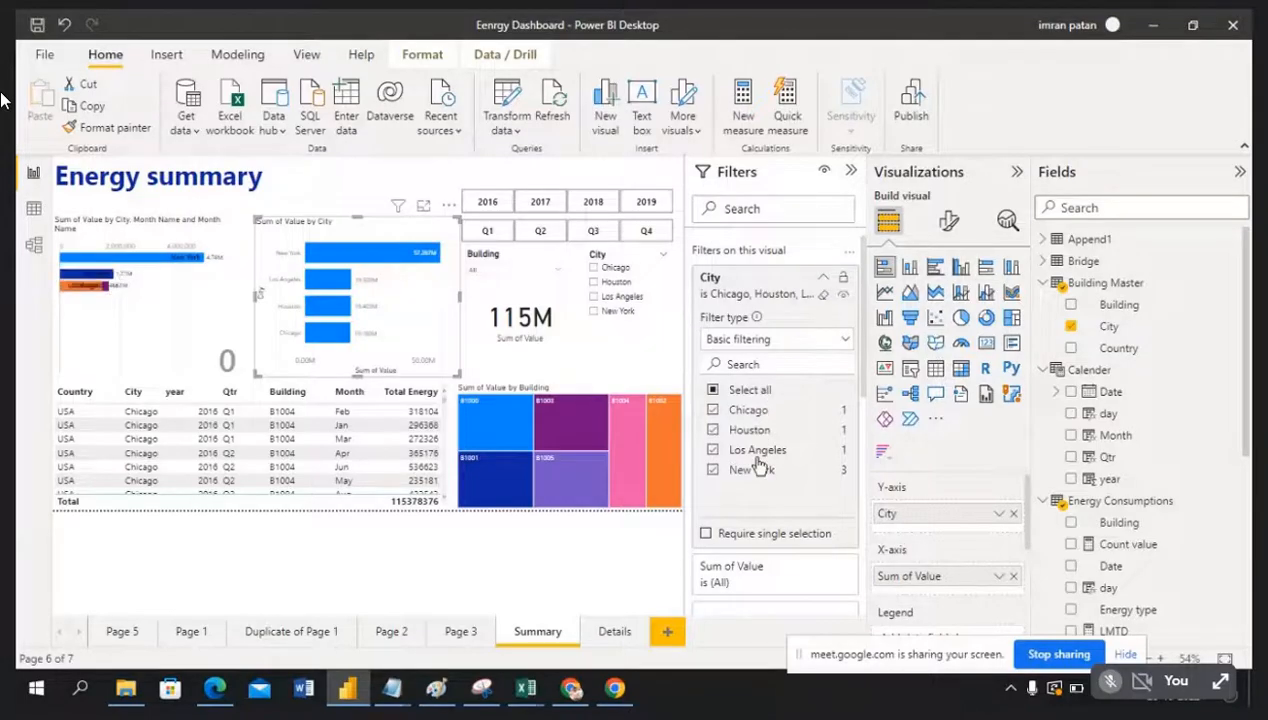
pyautogui.click(851, 171)
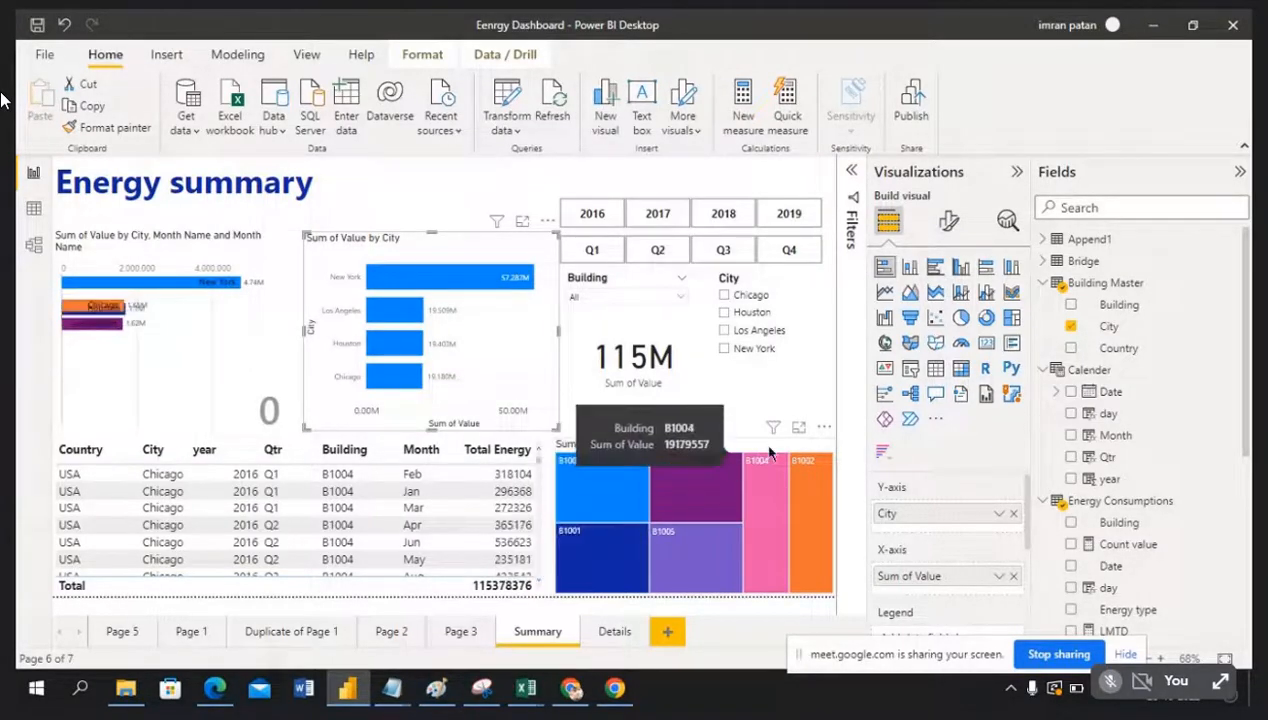
pyautogui.moveTo(773, 430)
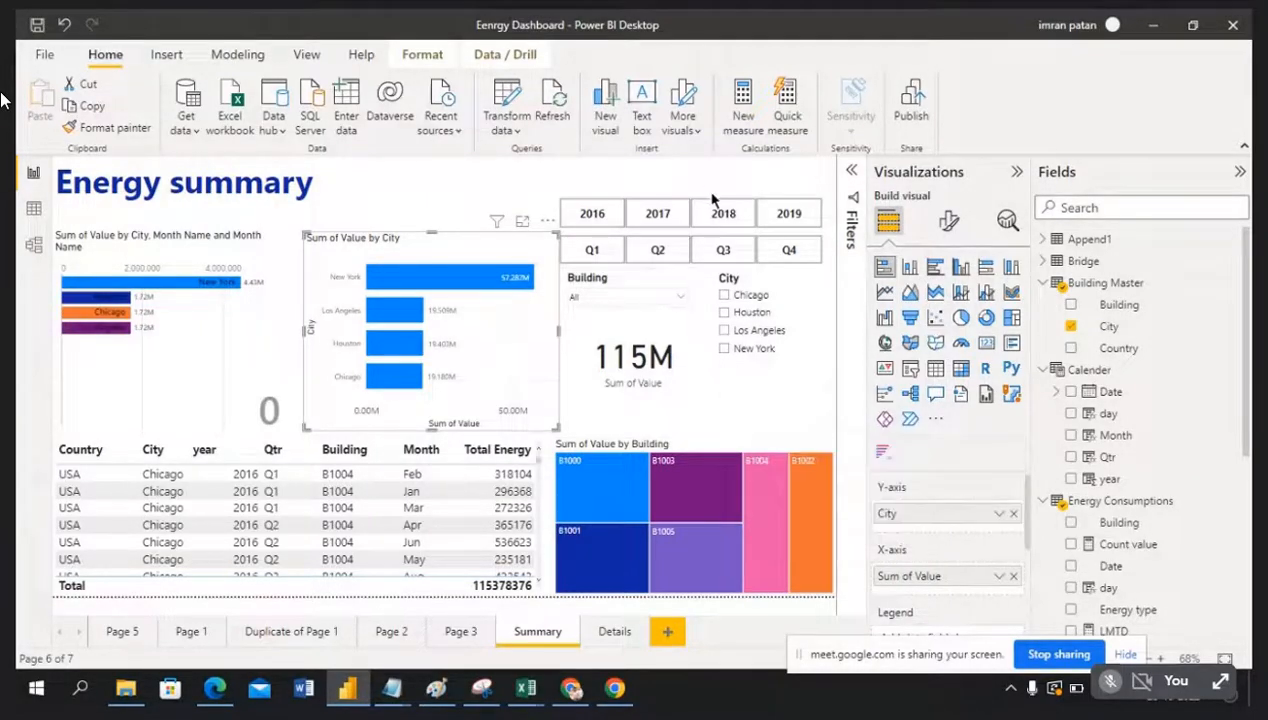
pyautogui.moveTo(499, 225)
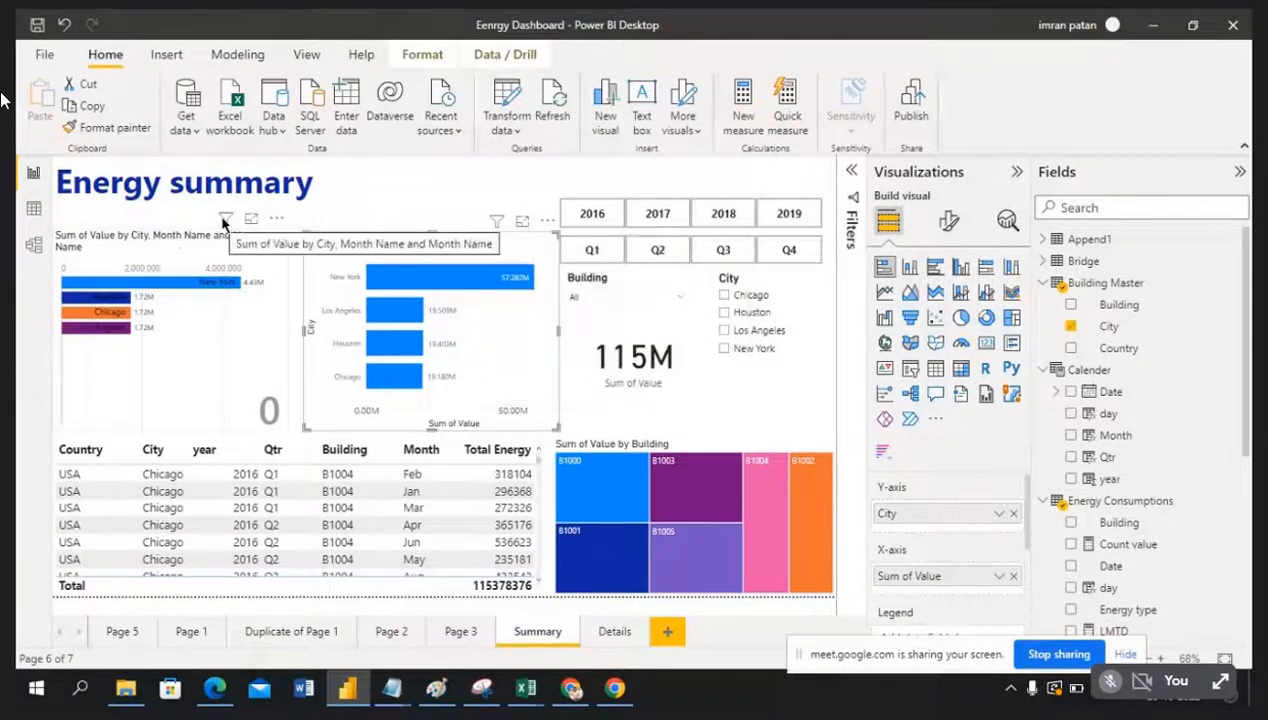
pyautogui.moveTo(227, 222)
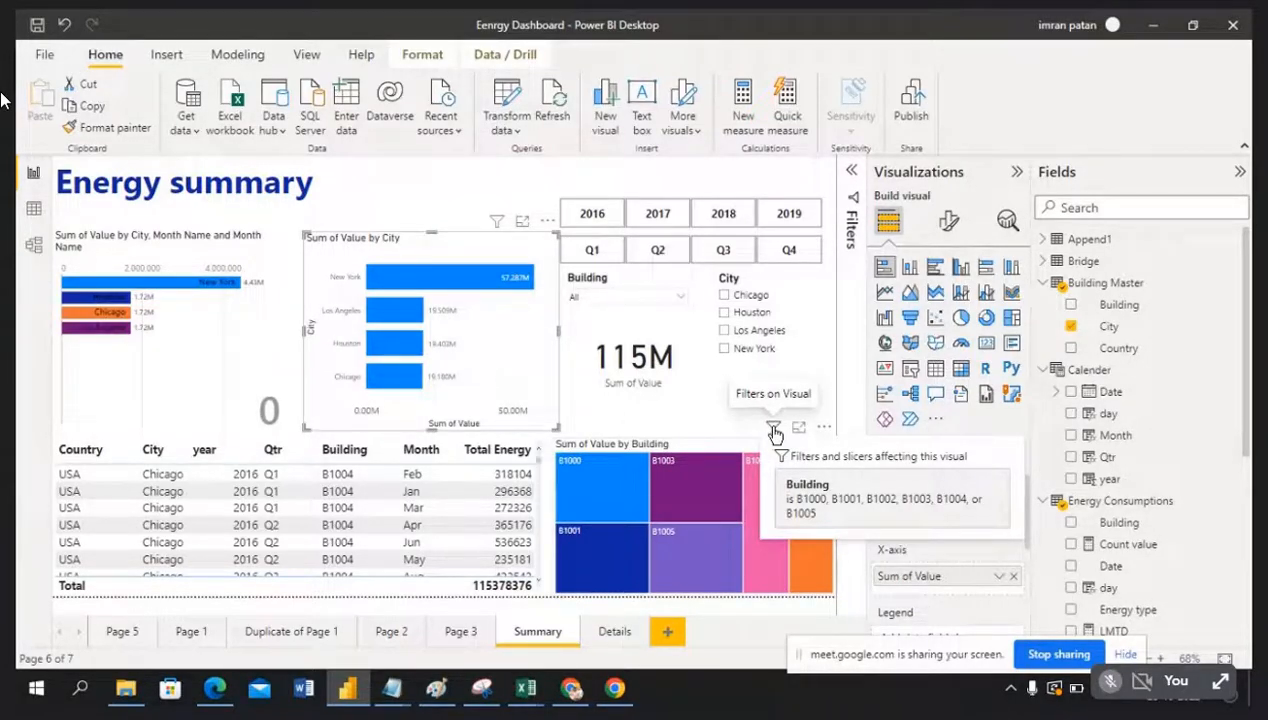
pyautogui.click(851, 176)
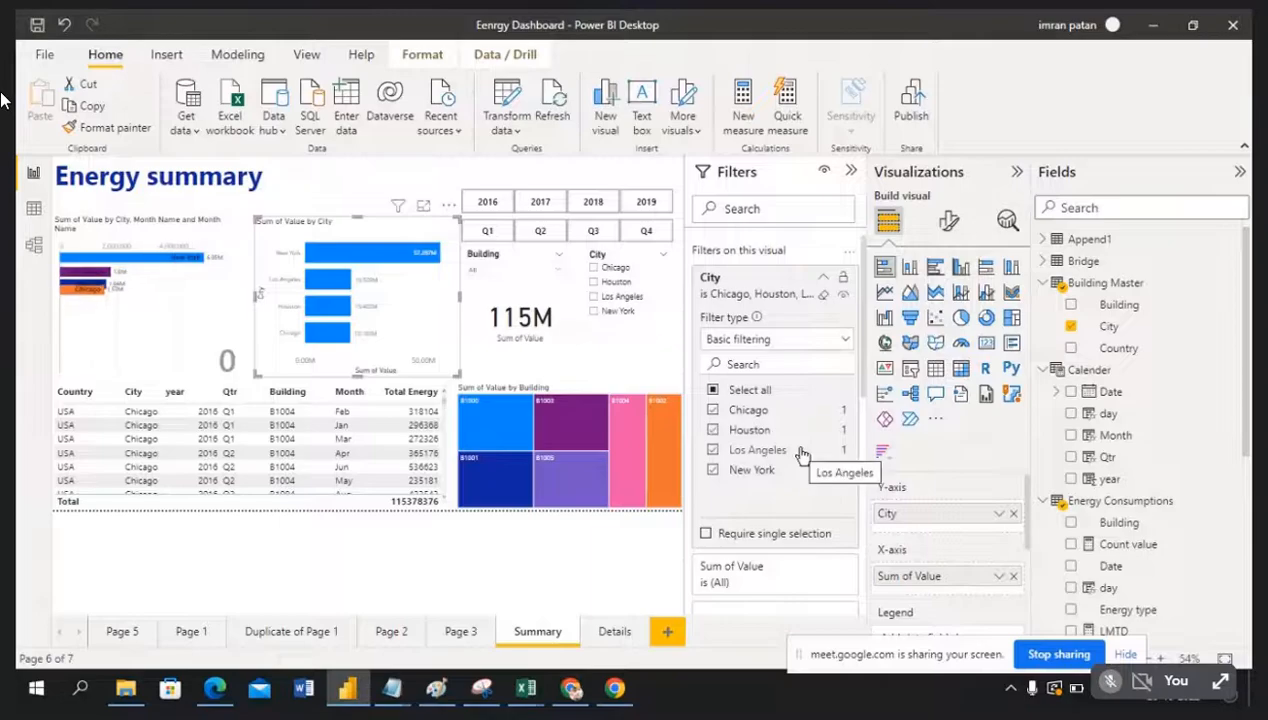
pyautogui.scroll(-3, 800, 452)
pyautogui.scroll(-2, 801, 453)
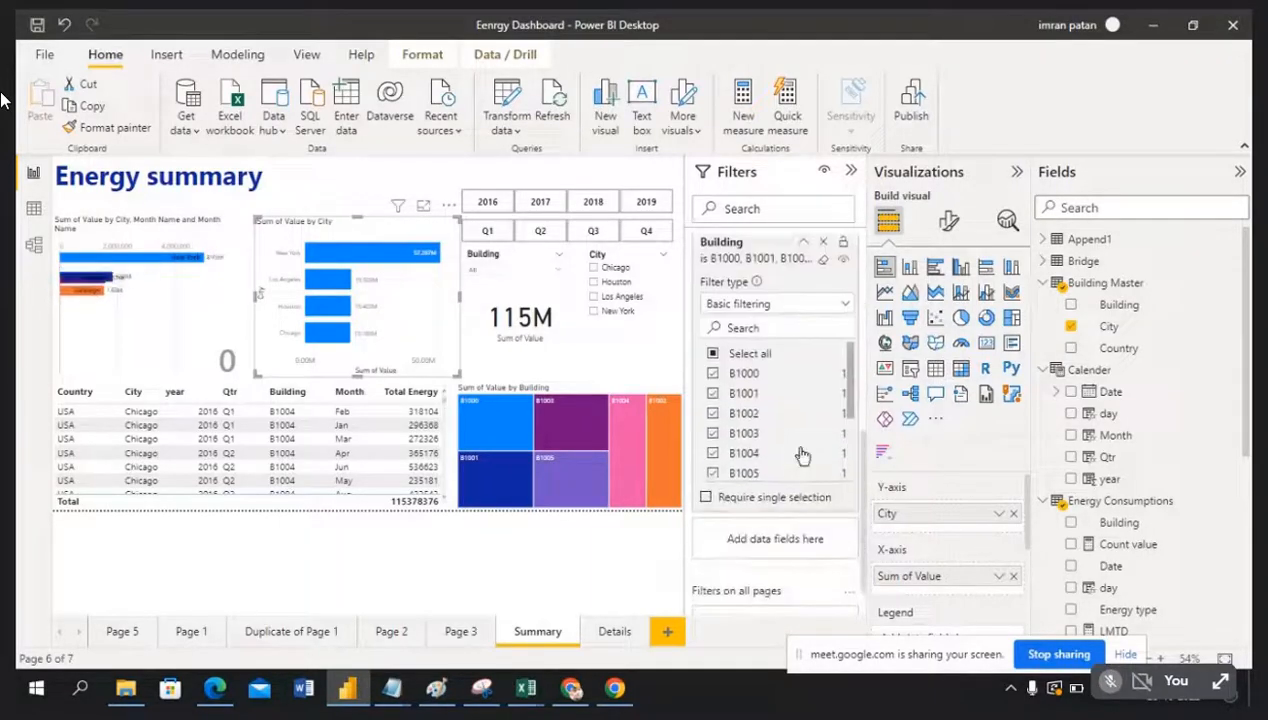
pyautogui.scroll(1, 801, 453)
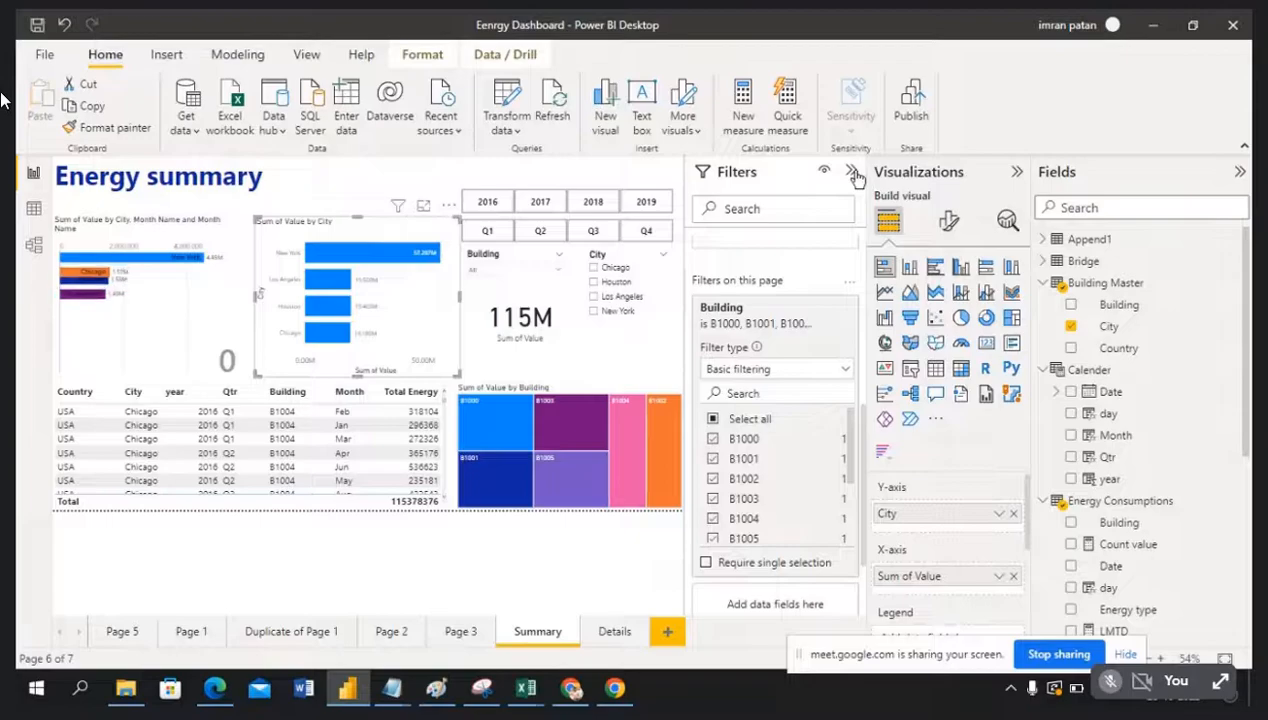
pyautogui.click(851, 171)
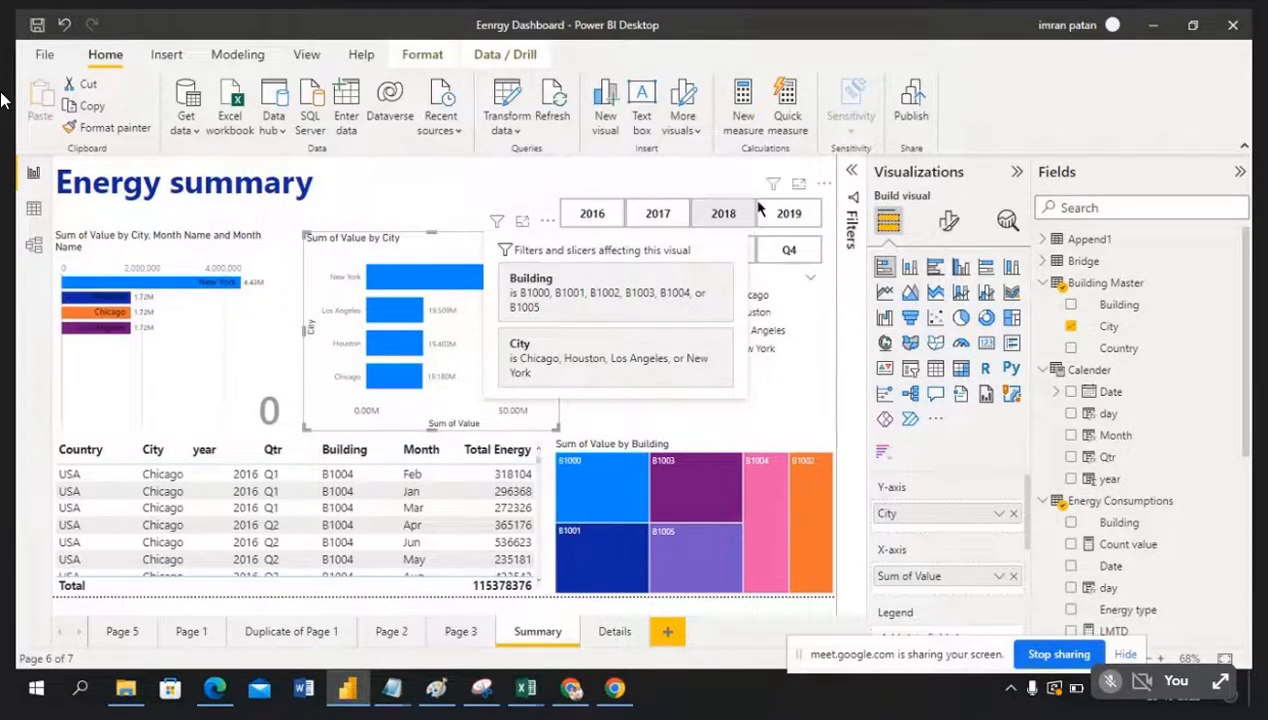
pyautogui.moveTo(778, 190)
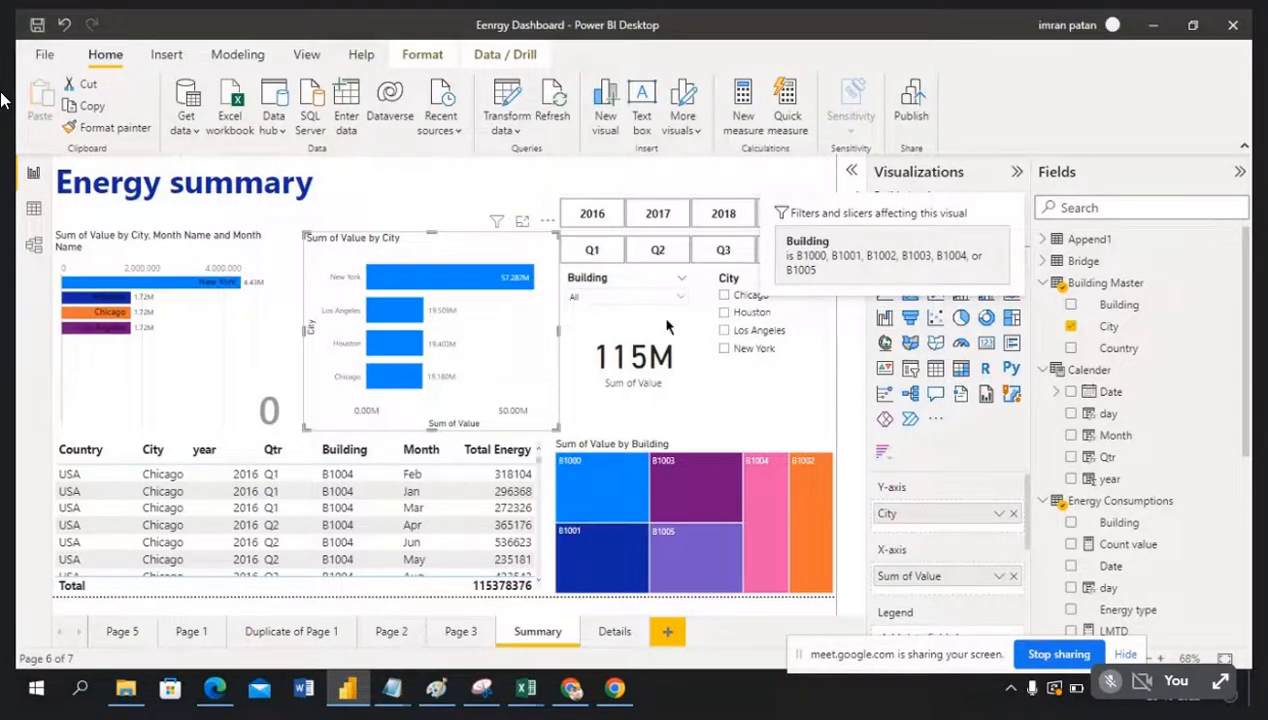
pyautogui.moveTo(673, 320)
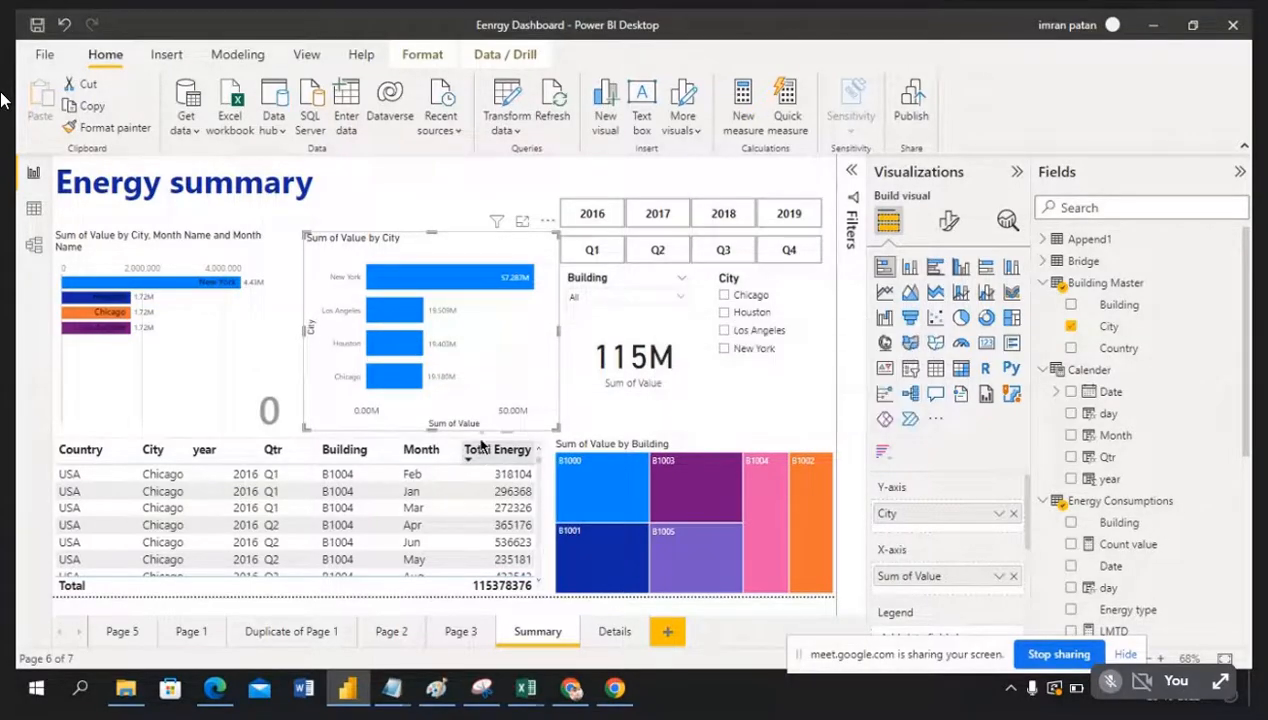
pyautogui.moveTo(481, 441)
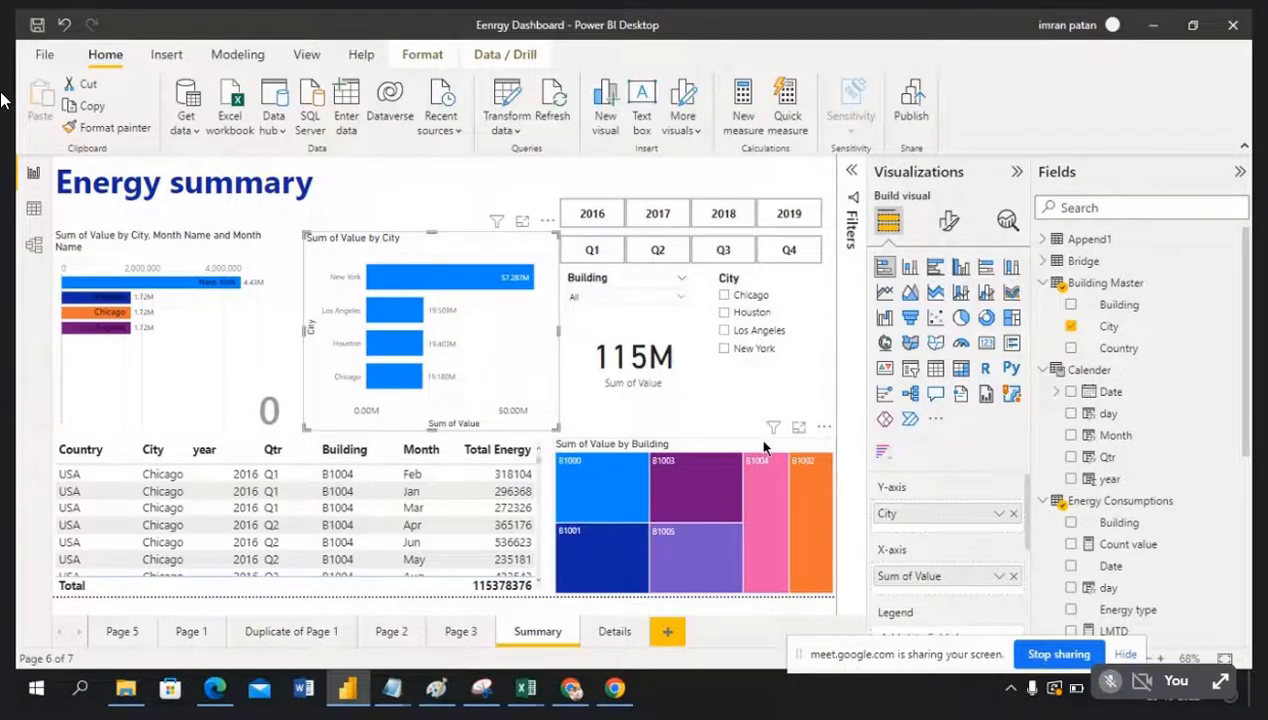
# Step: Delete the page-level Building filter so the total reads 210M and the treemap shows every building
pyautogui.click(852, 175)
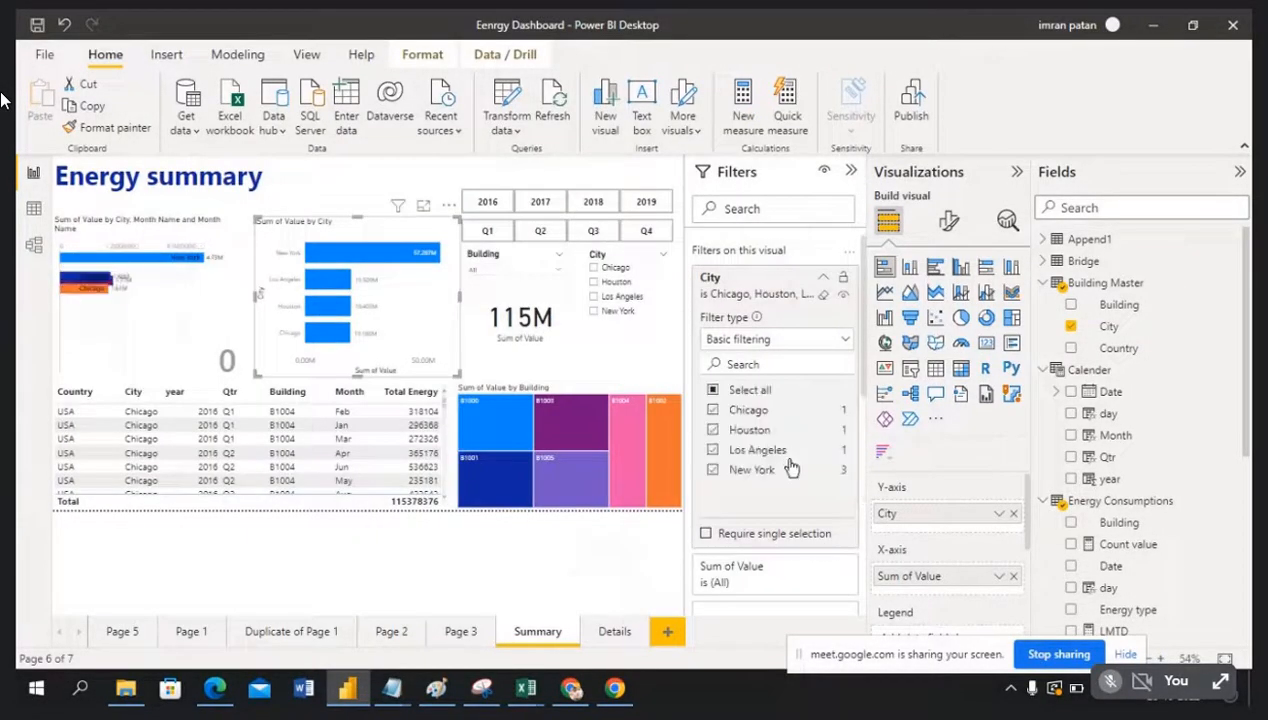
pyautogui.scroll(-5, 795, 470)
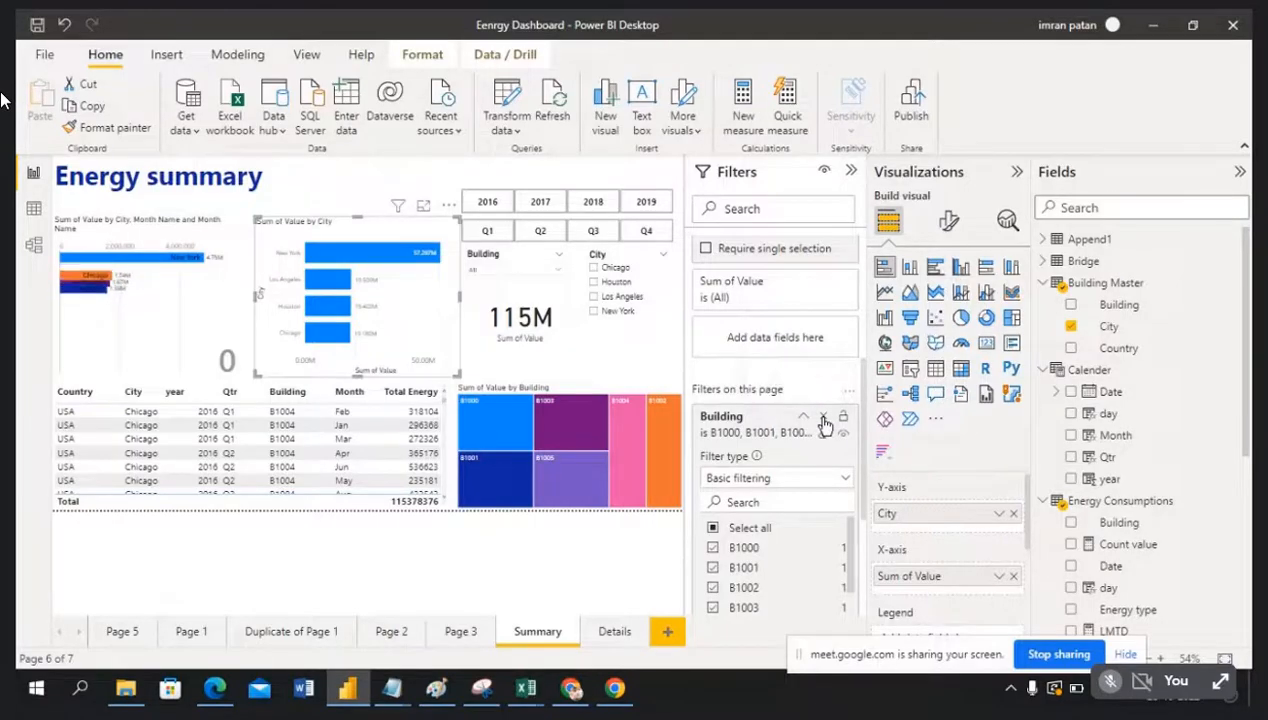
pyautogui.click(824, 419)
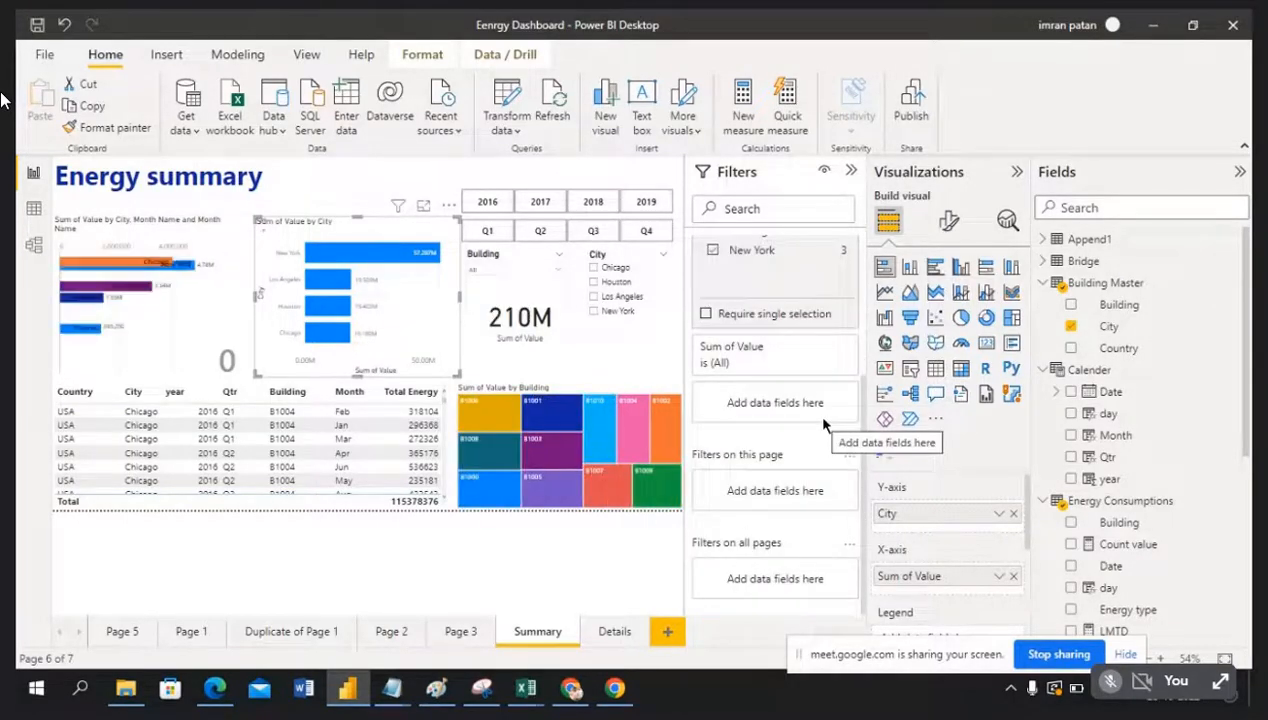
pyautogui.click(851, 174)
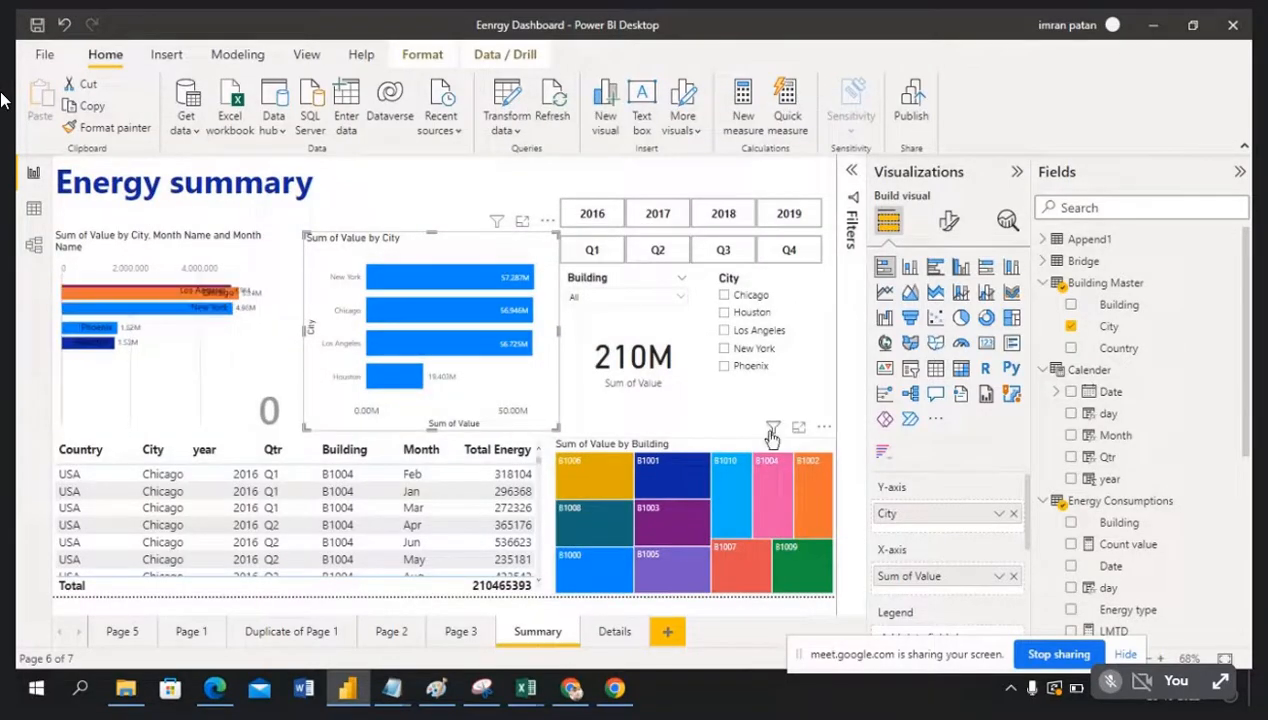
pyautogui.moveTo(772, 432)
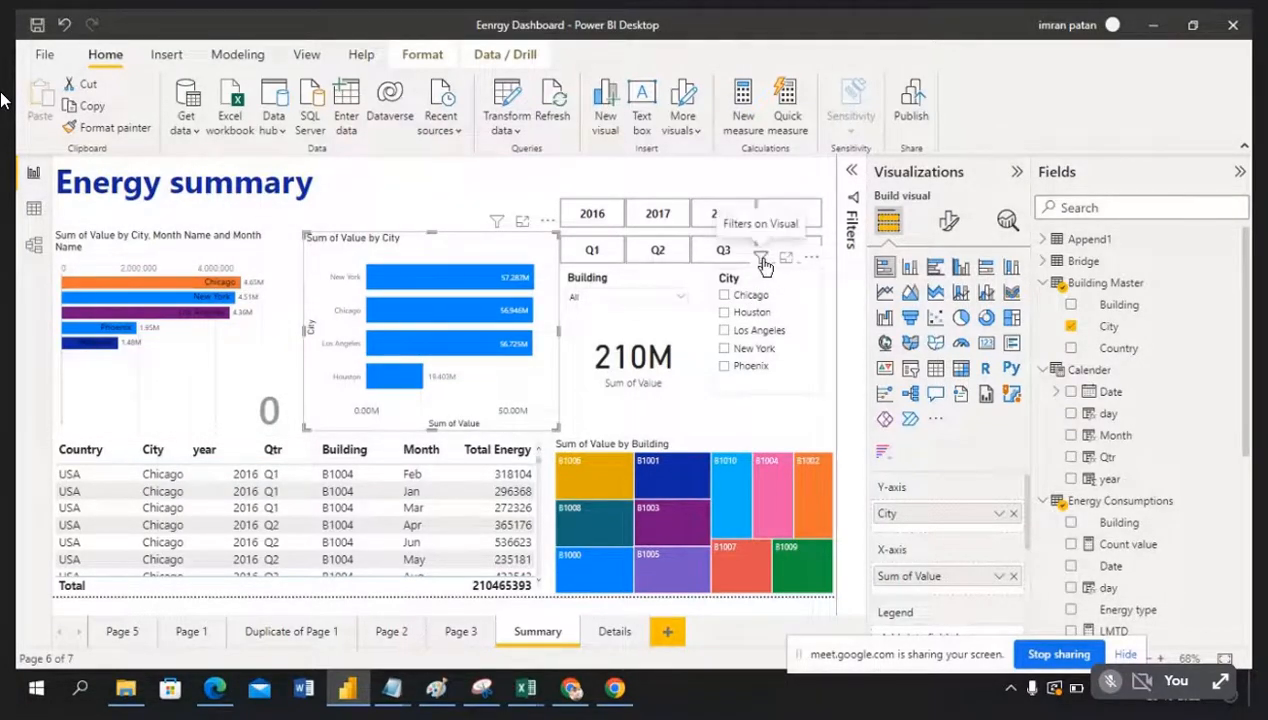
pyautogui.moveTo(763, 265)
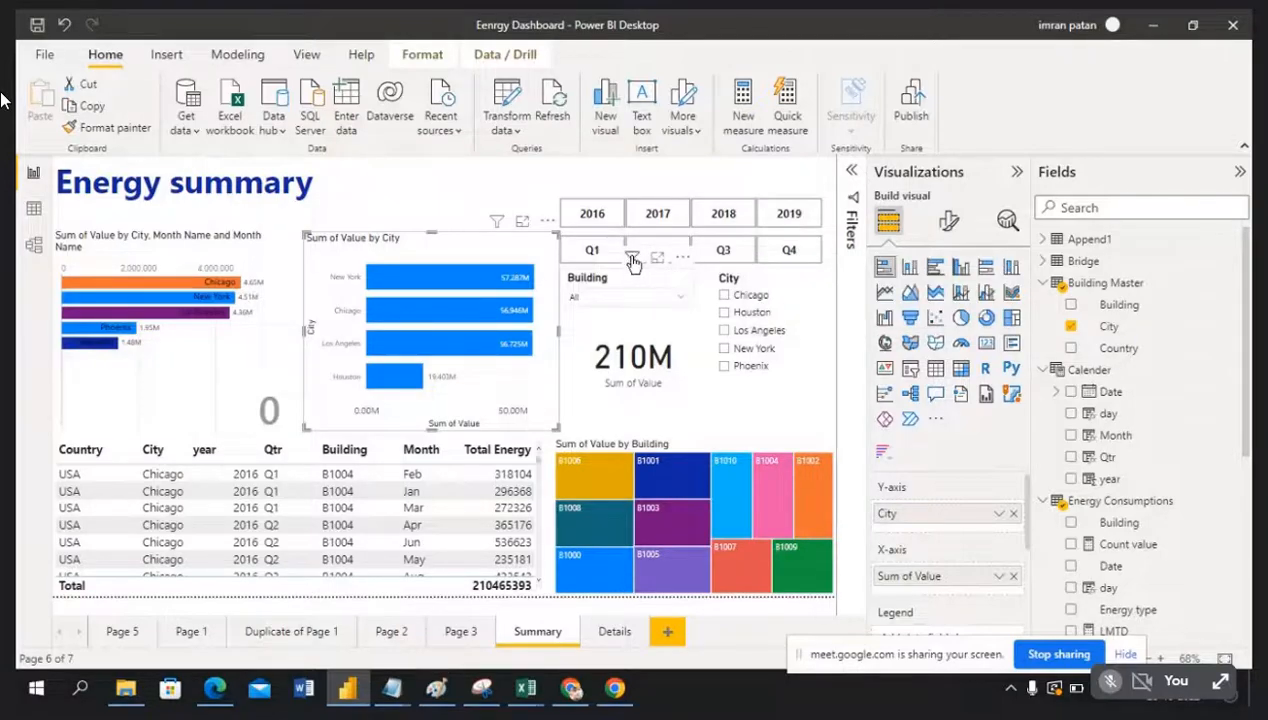
pyautogui.moveTo(633, 261)
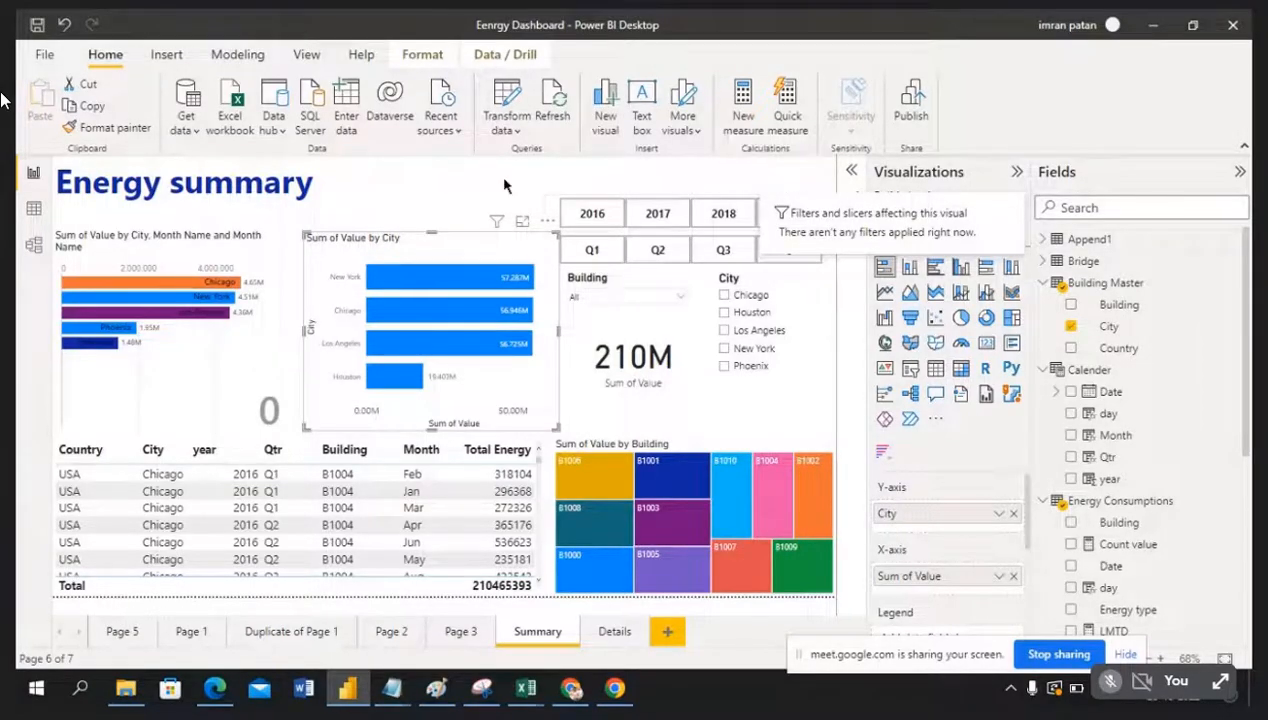
pyautogui.click(644, 314)
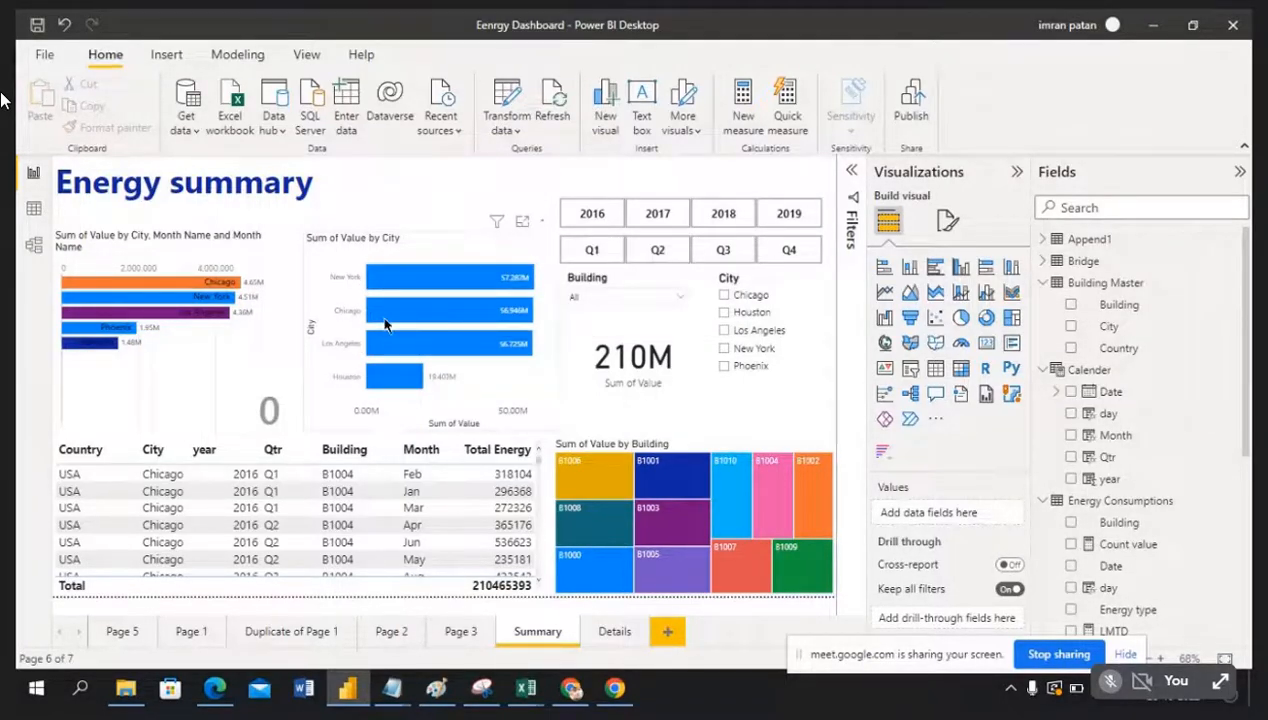
pyautogui.click(418, 254)
pyautogui.click(434, 186)
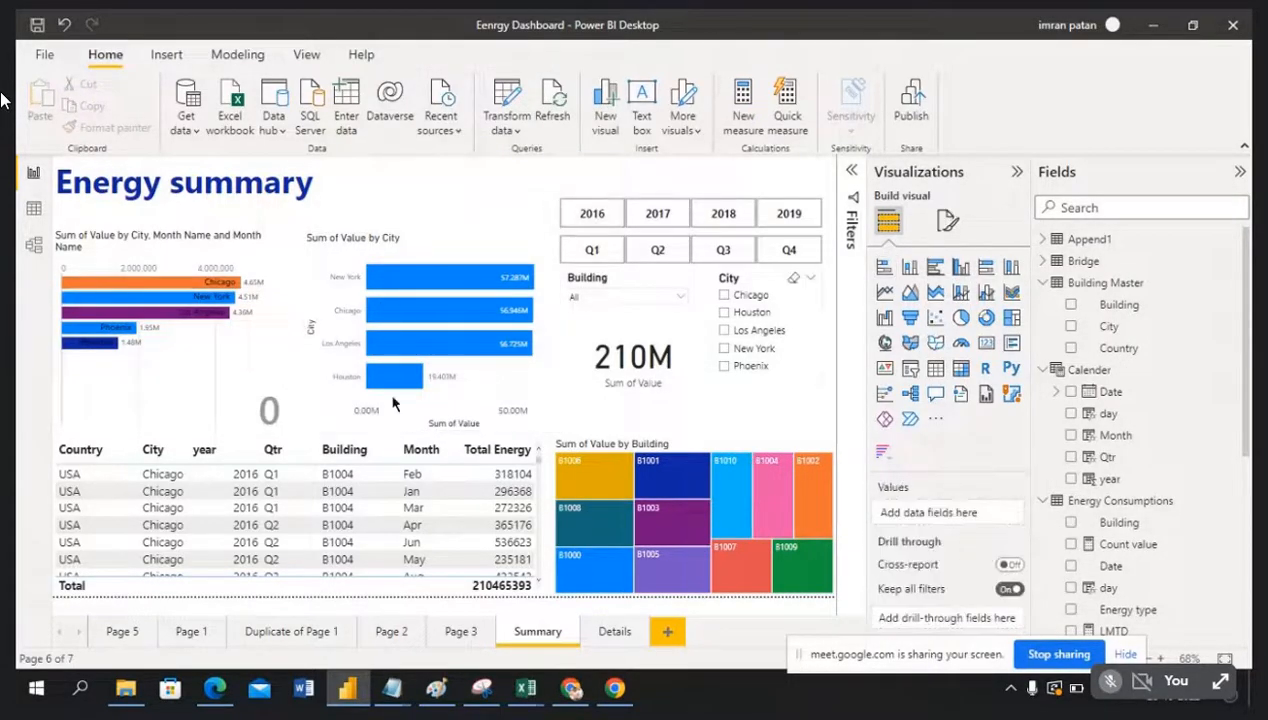
# Step: Limit the City and Month Name chart to Chicago, then reset its City filter to All
pyautogui.click(853, 175)
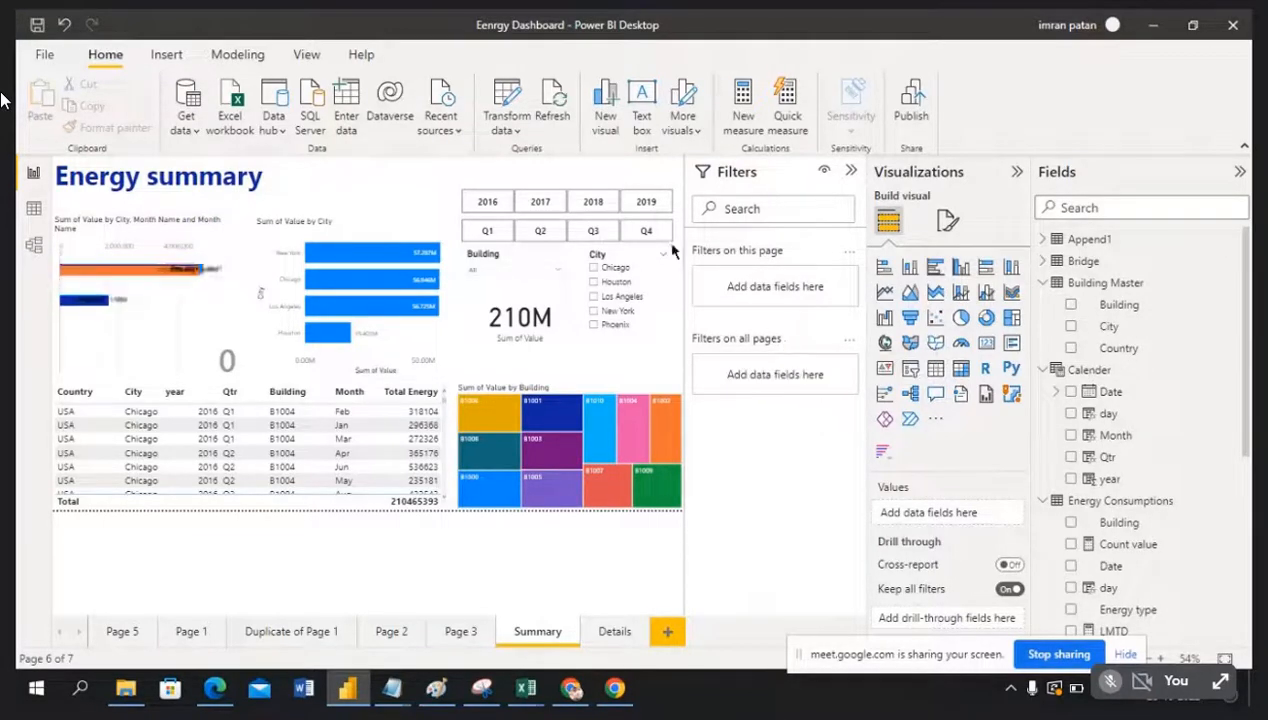
pyautogui.click(230, 232)
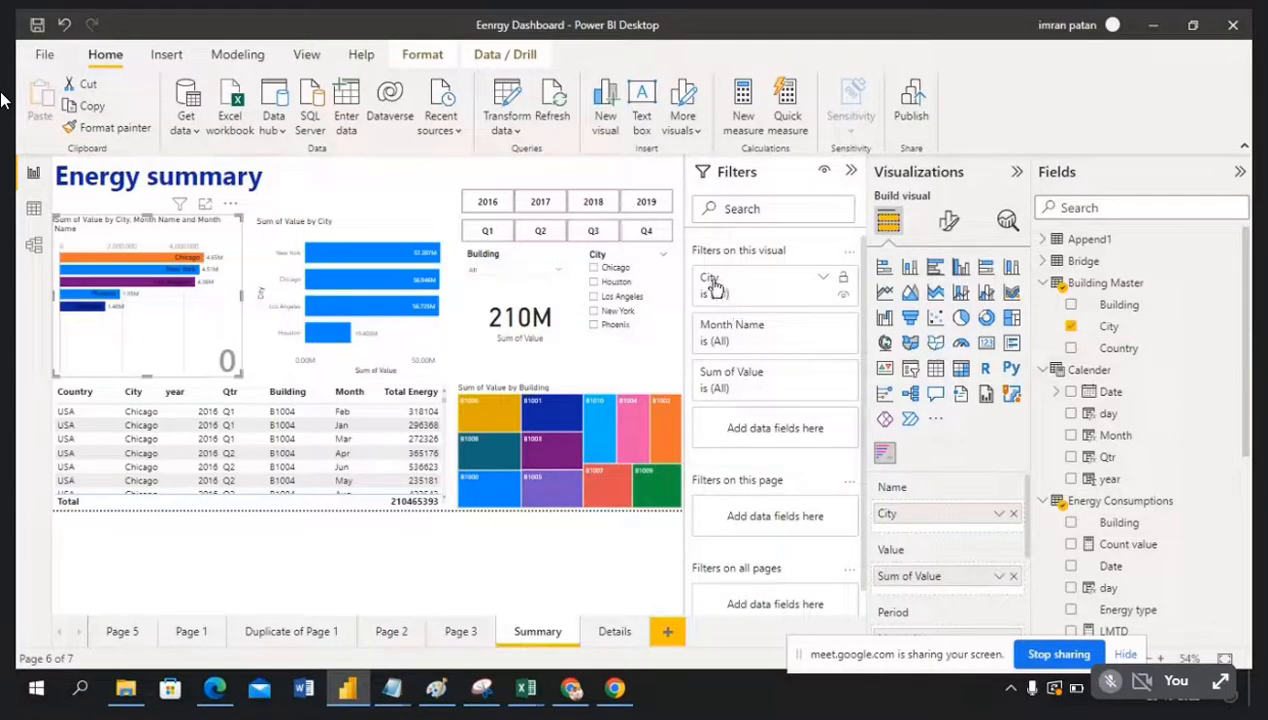
pyautogui.click(824, 280)
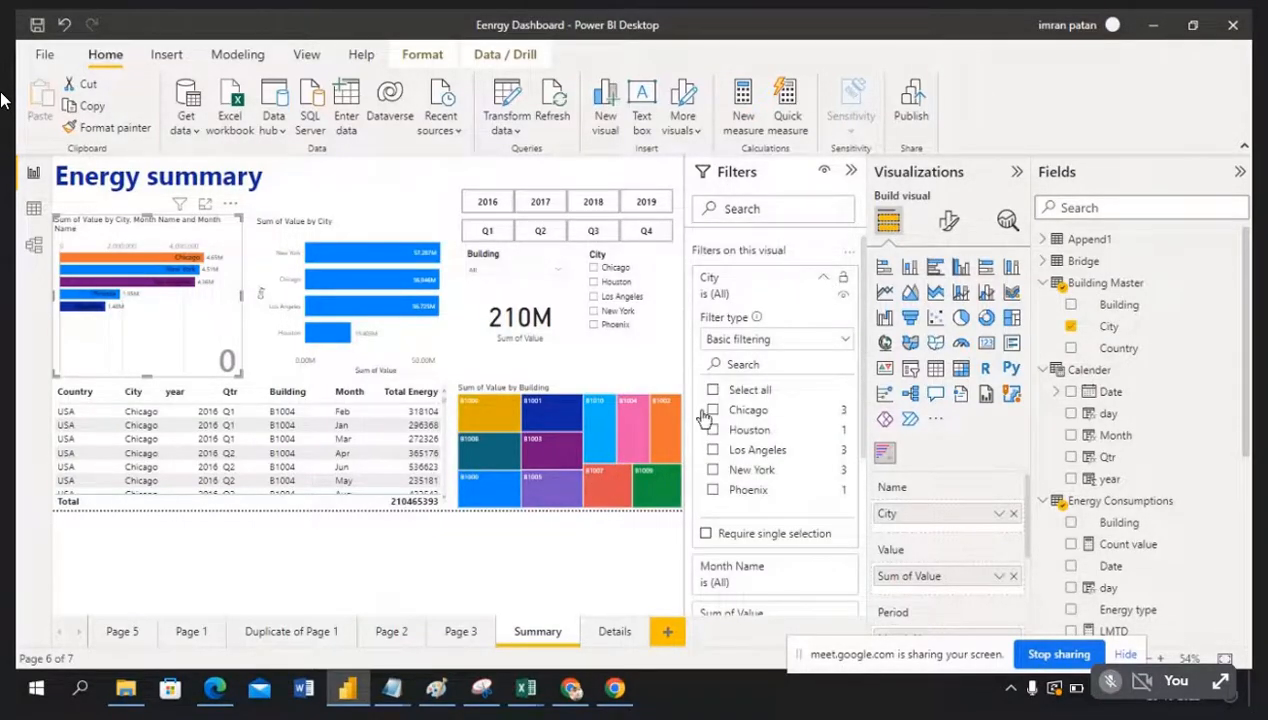
pyautogui.click(714, 411)
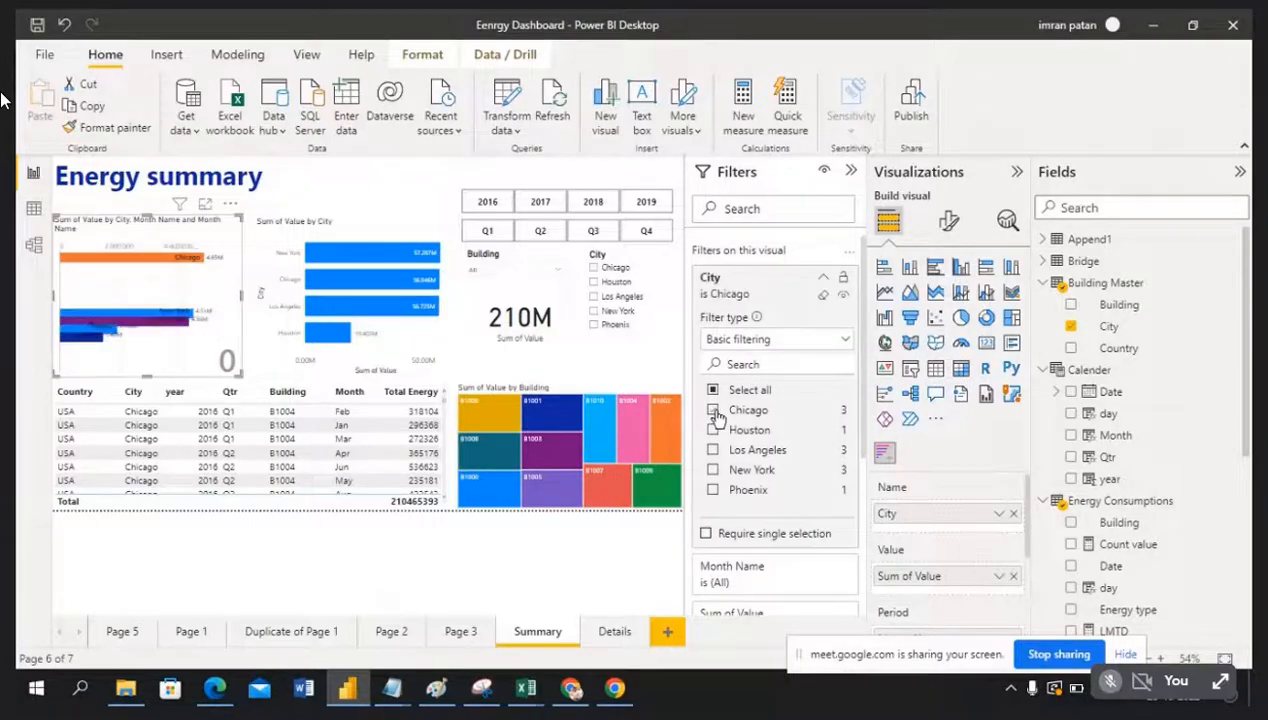
pyautogui.click(824, 280)
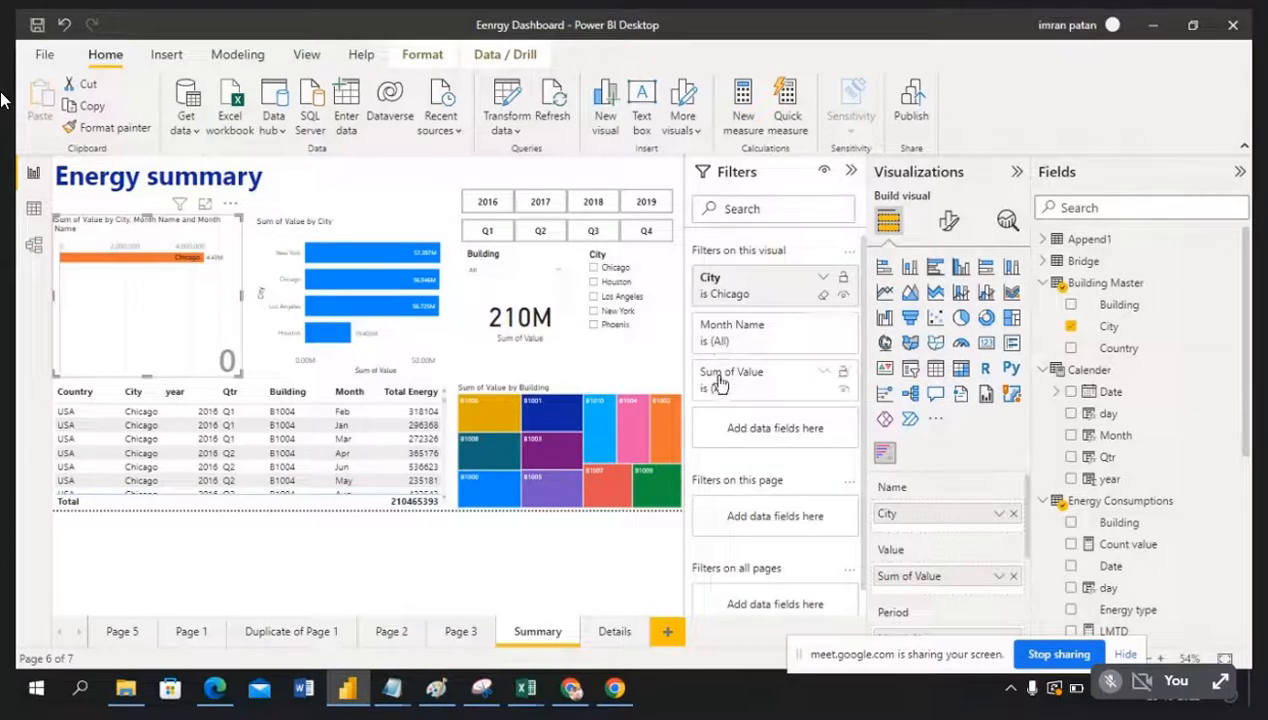
pyautogui.click(822, 301)
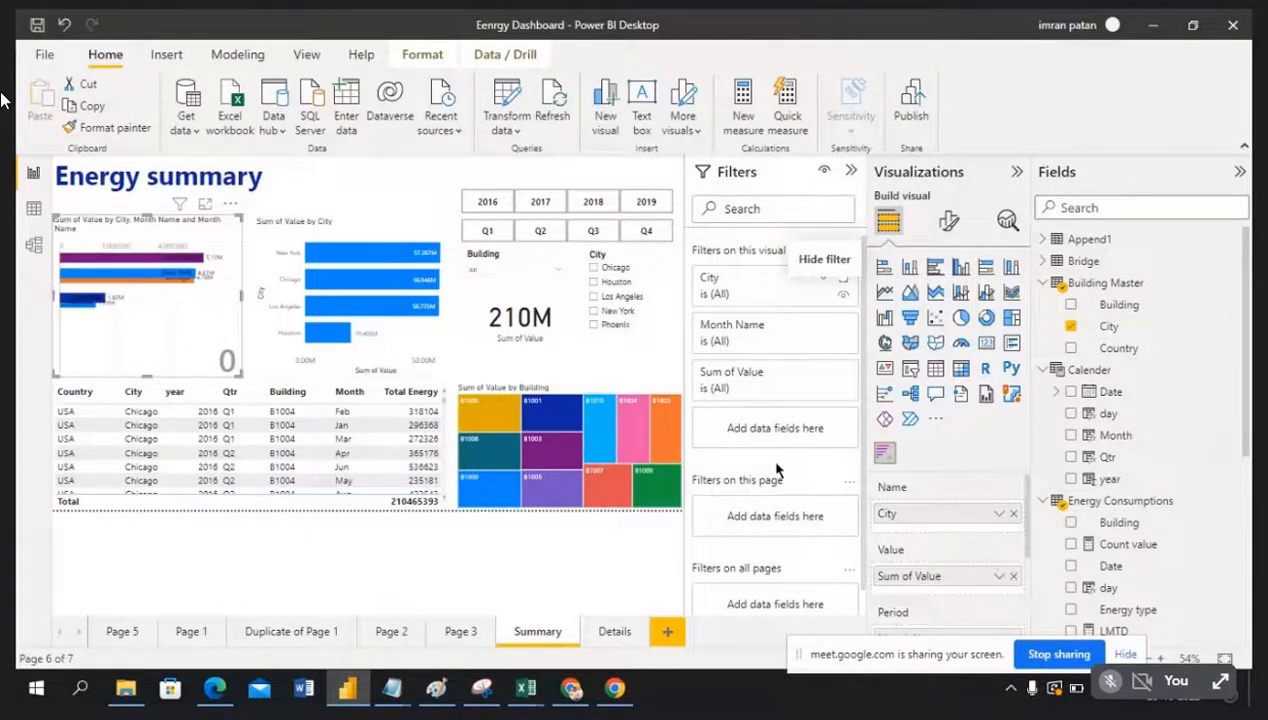
pyautogui.scroll(-1, 776, 470)
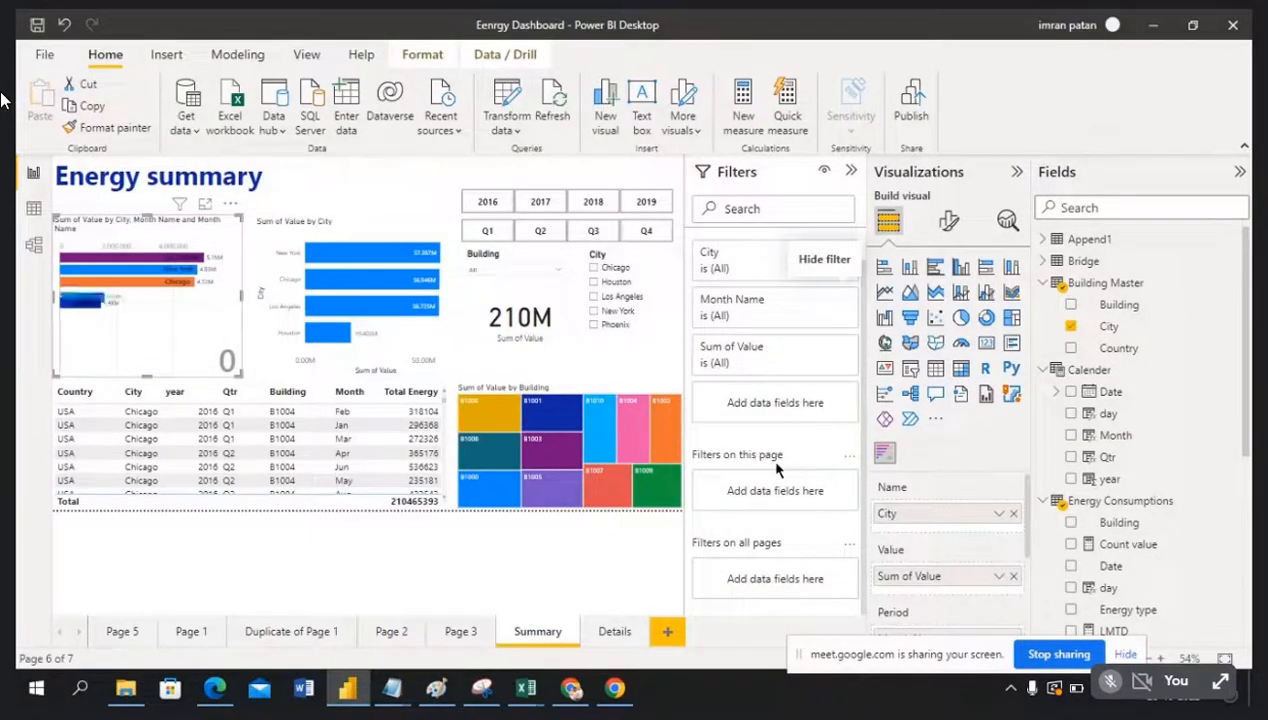
# Step: Clear the bar chart's City filter so Phoenix appears among all five cities
pyautogui.click(396, 233)
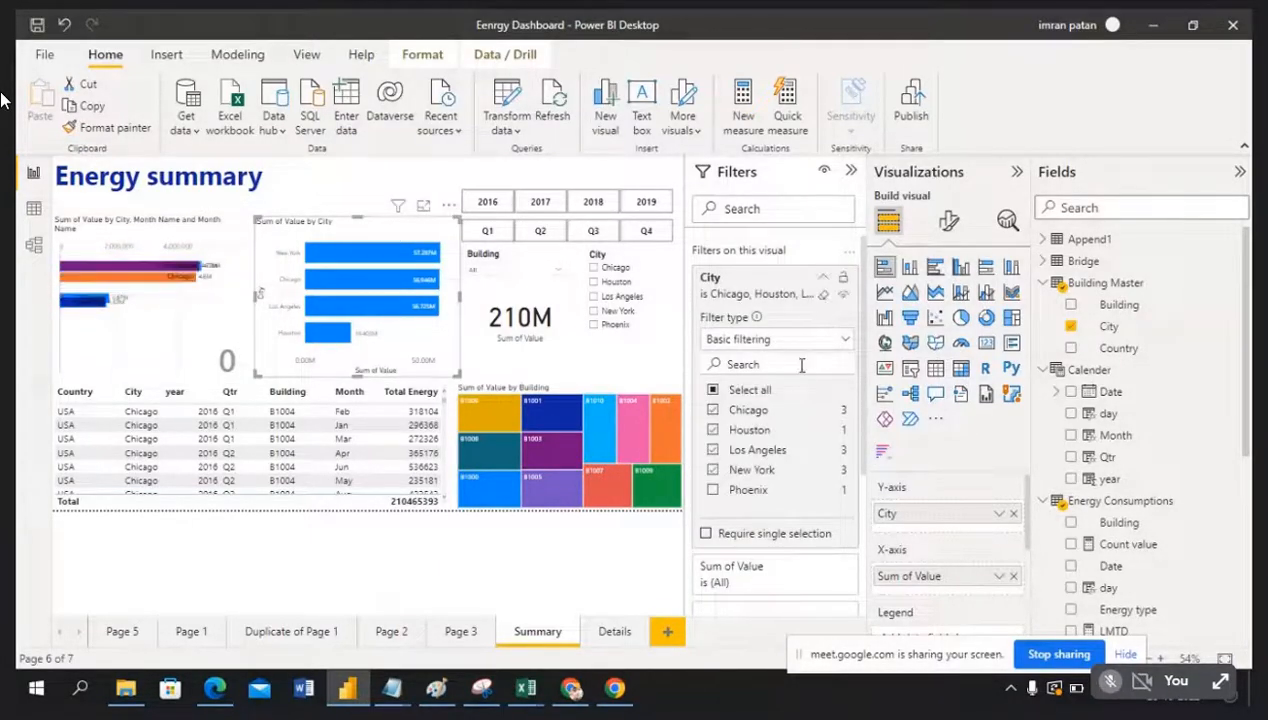
pyautogui.scroll(-3, 785, 430)
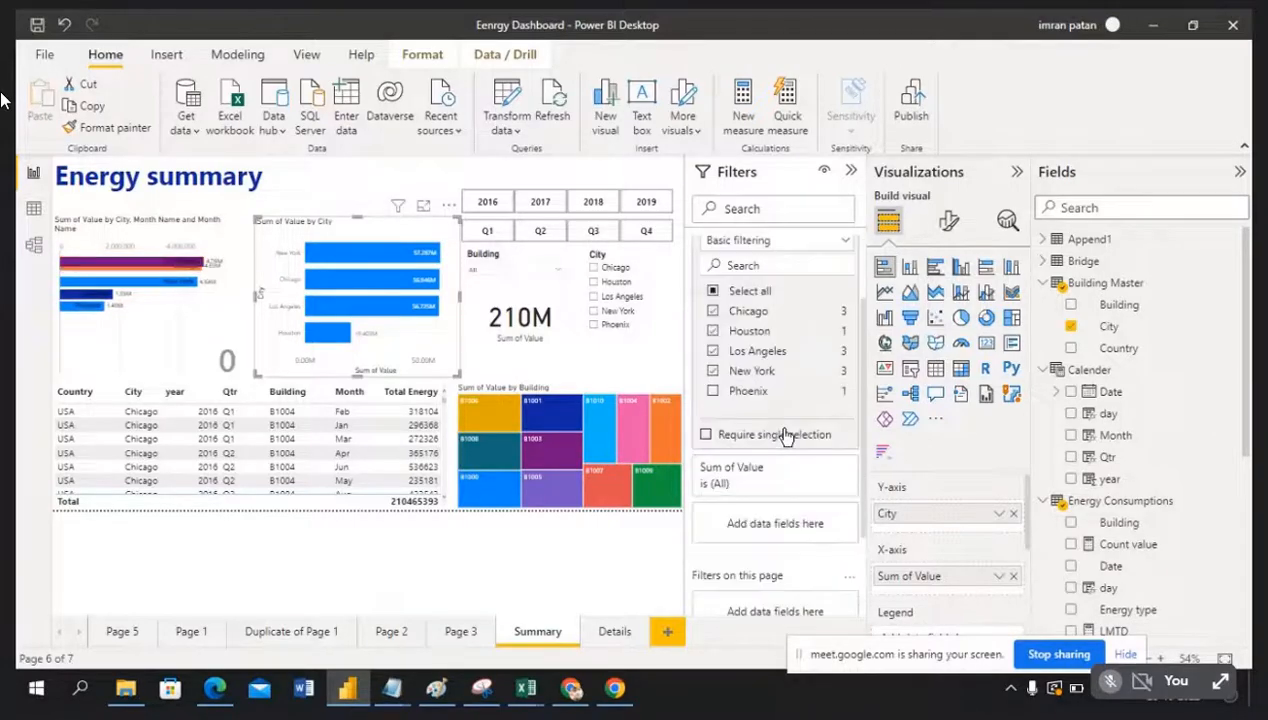
pyautogui.scroll(2, 763, 275)
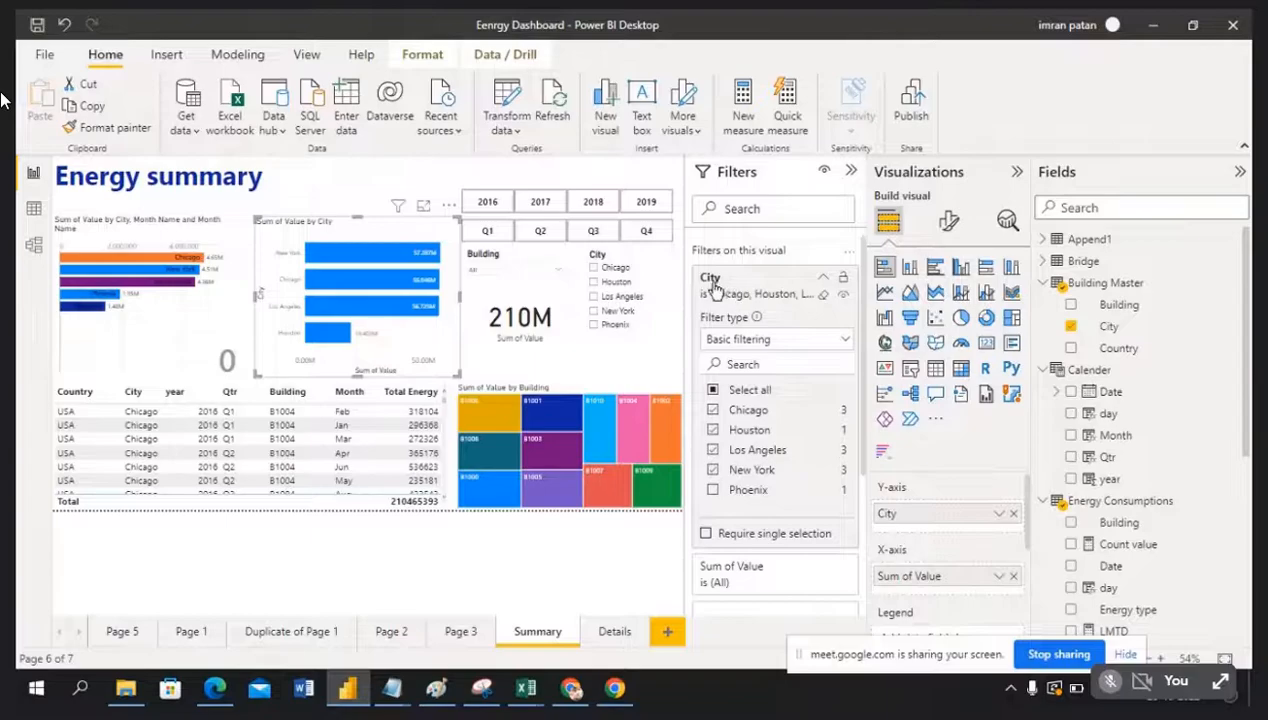
pyautogui.click(823, 294)
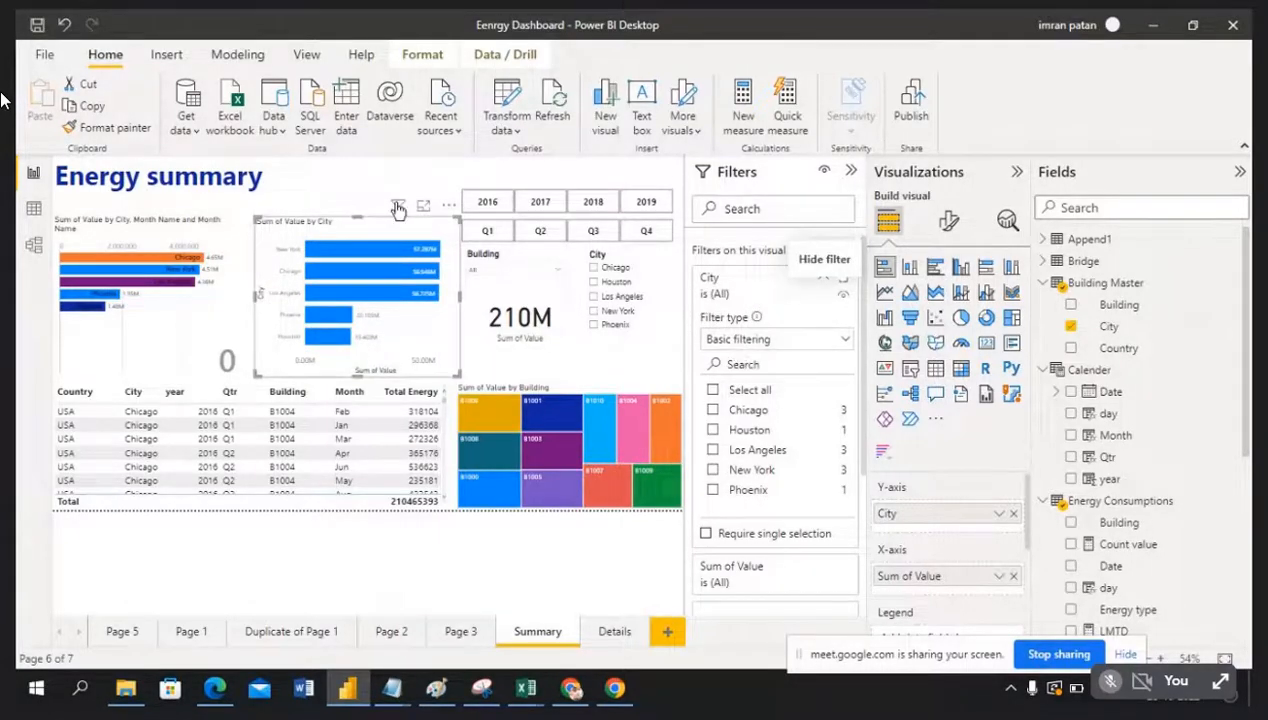
pyautogui.moveTo(399, 209)
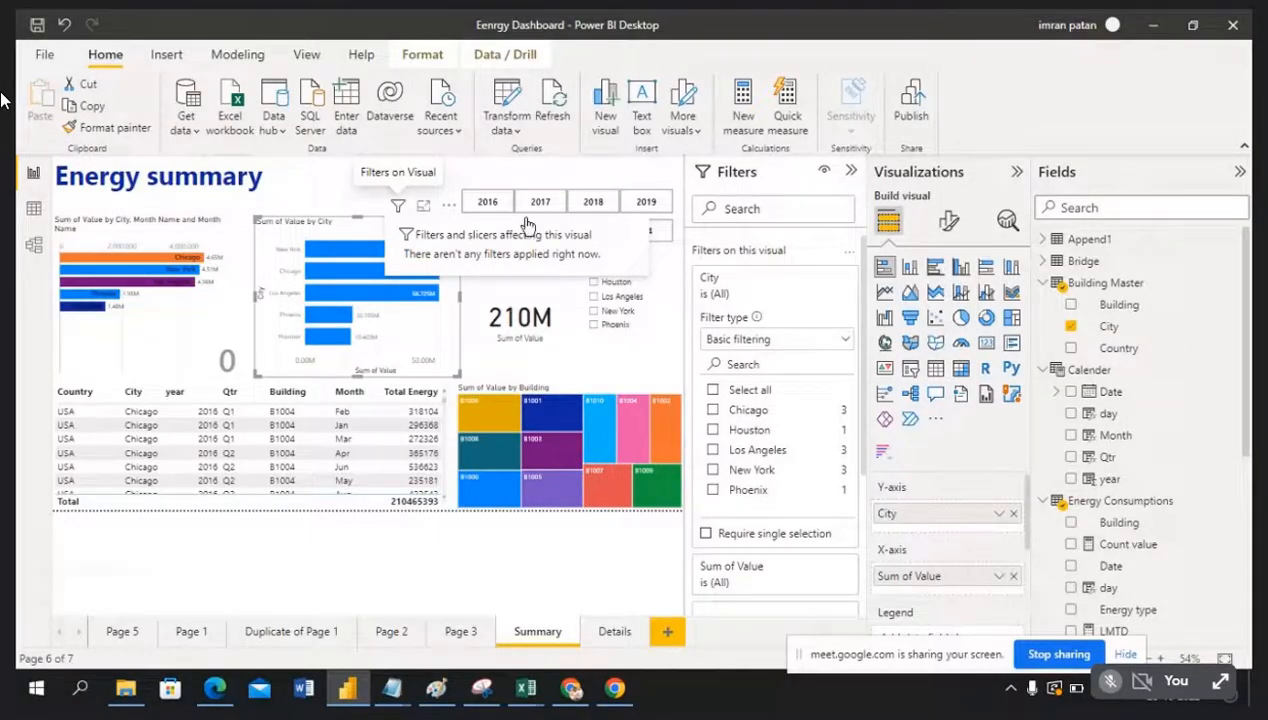
pyautogui.click(488, 302)
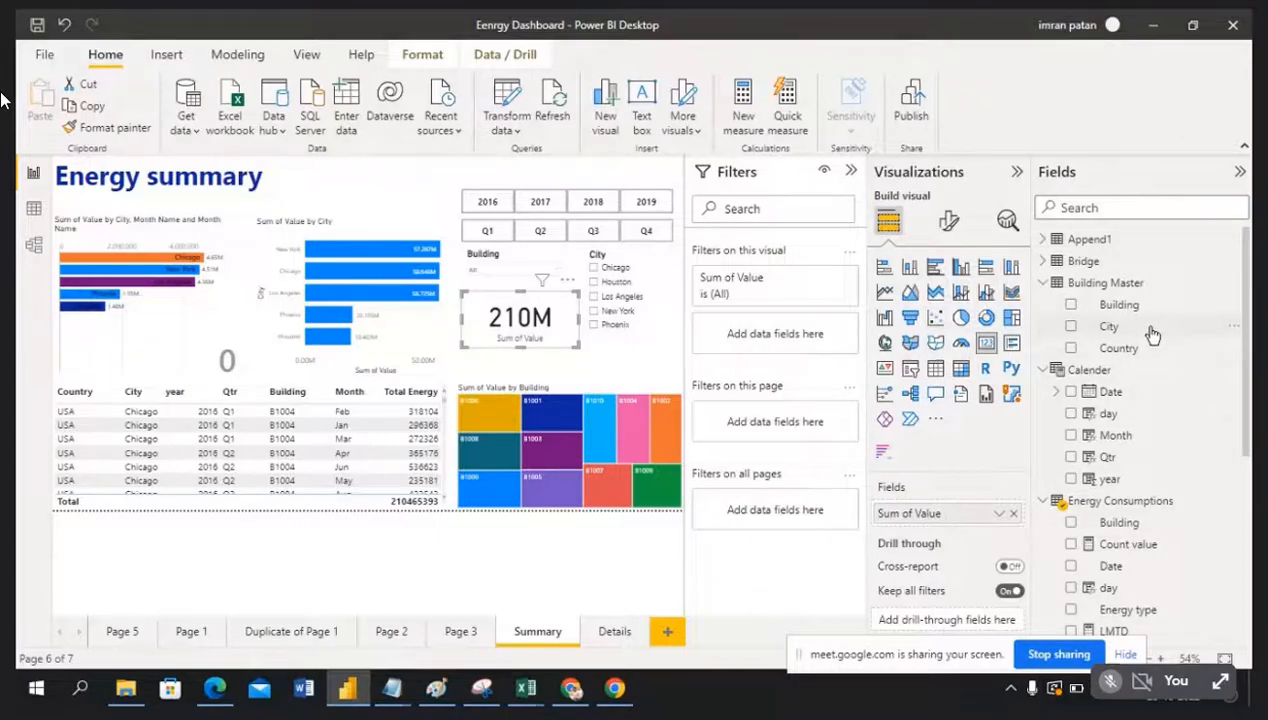
pyautogui.moveTo(1152, 335); pyautogui.dragTo(780, 335)
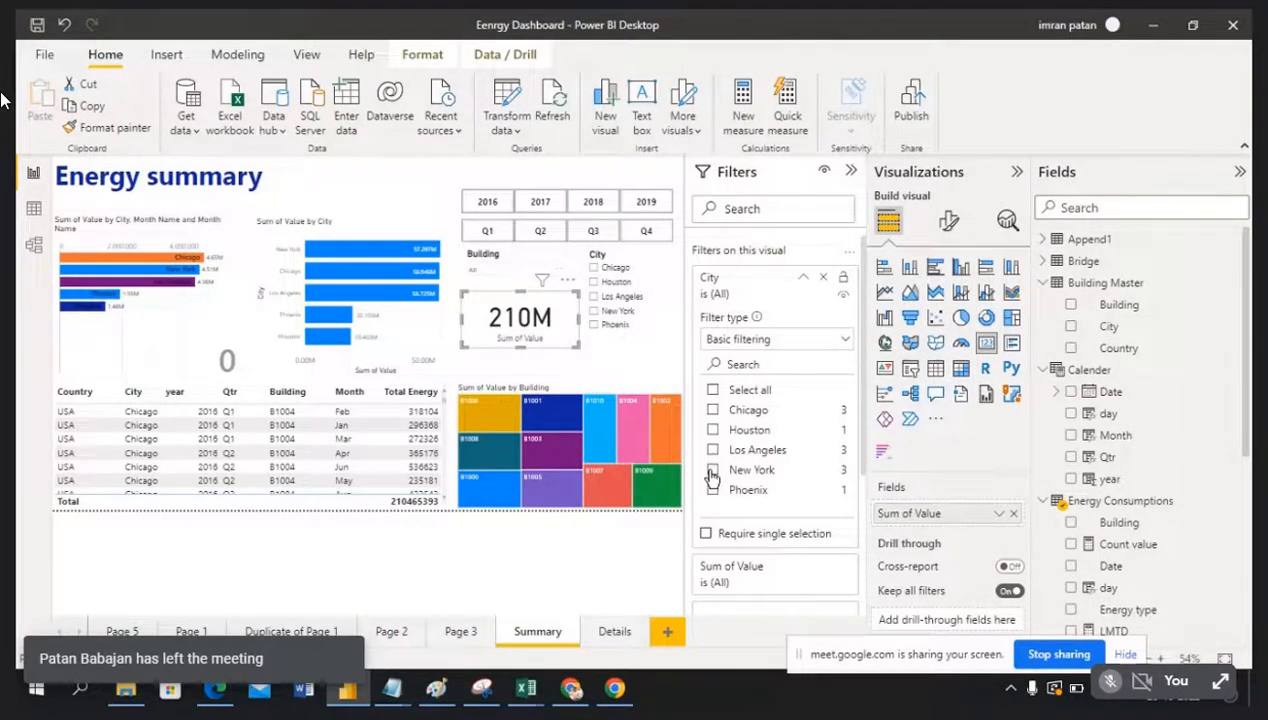
pyautogui.click(712, 470)
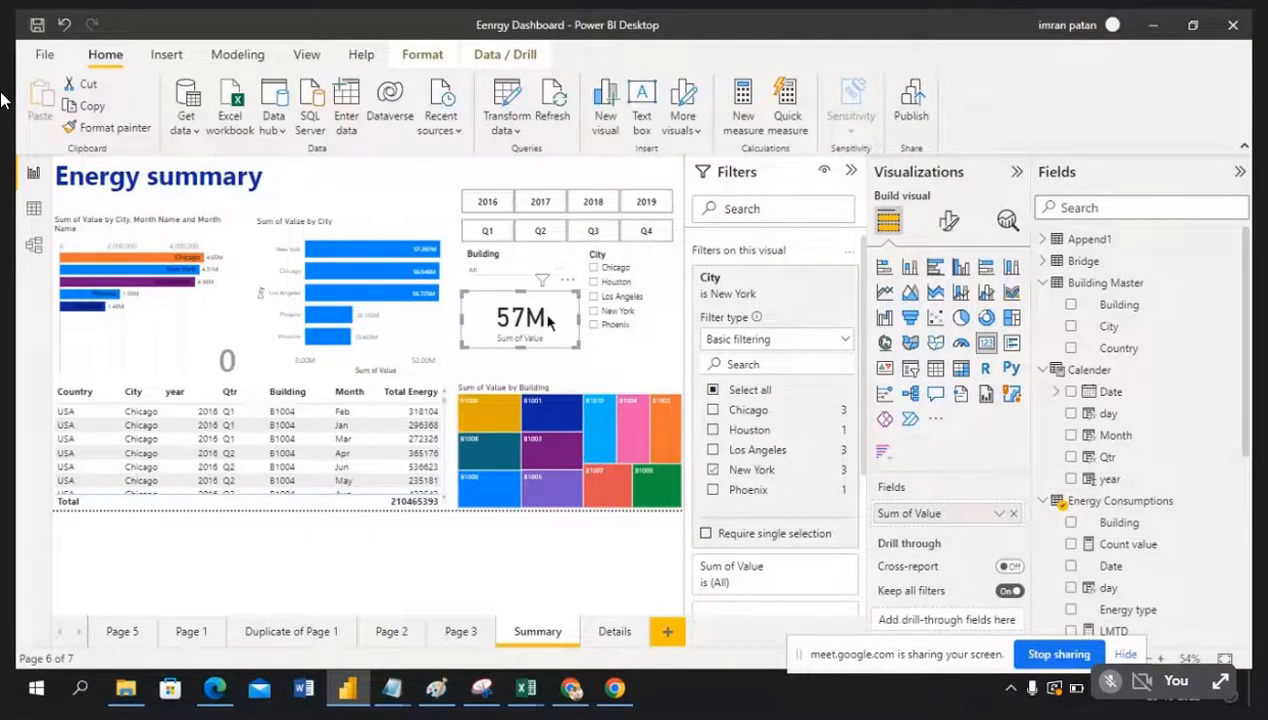
pyautogui.click(714, 472)
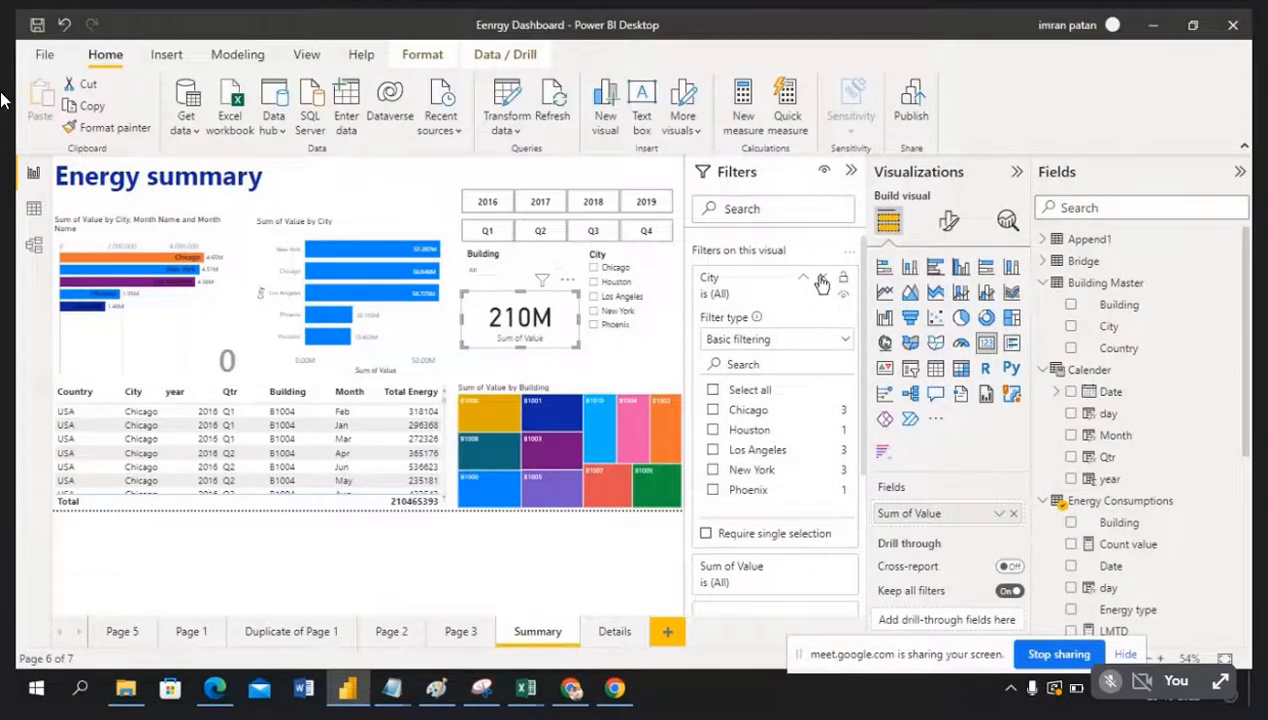
pyautogui.click(824, 280)
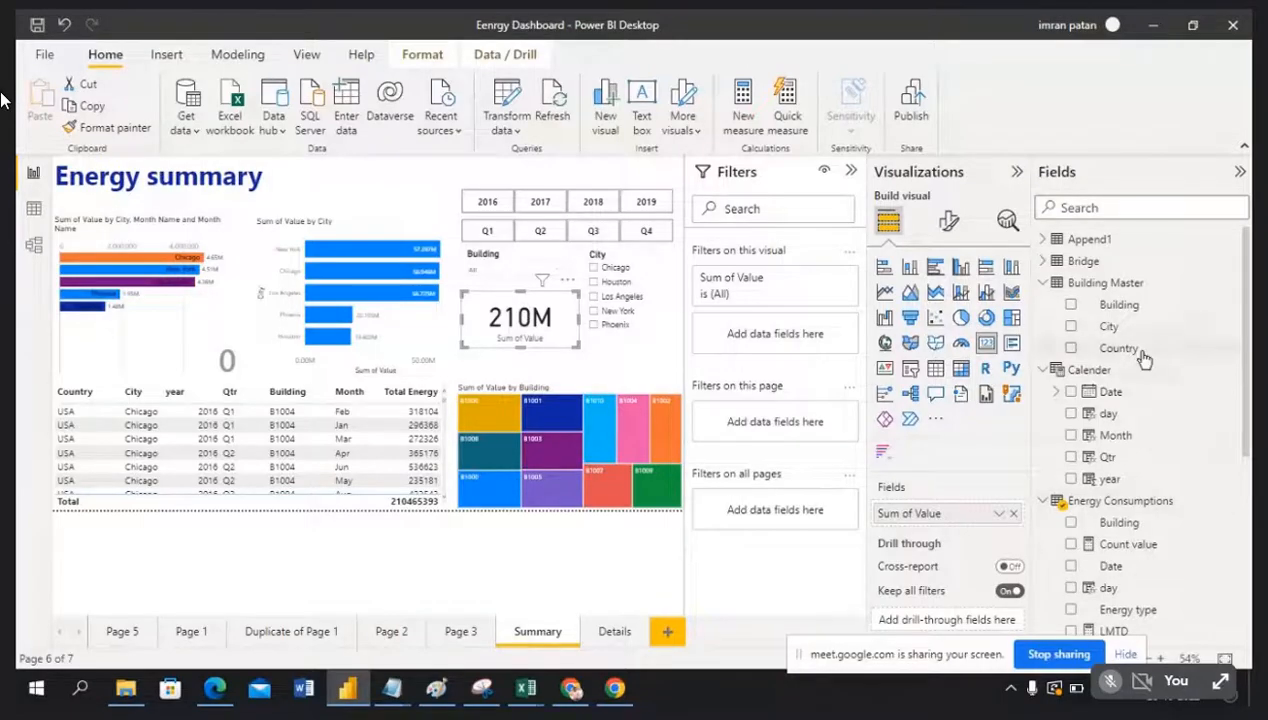
# Step: Give the Sum of Value card a basic year filter on 2018 and 2019, showing 106M
pyautogui.moveTo(1137, 488); pyautogui.dragTo(765, 335)
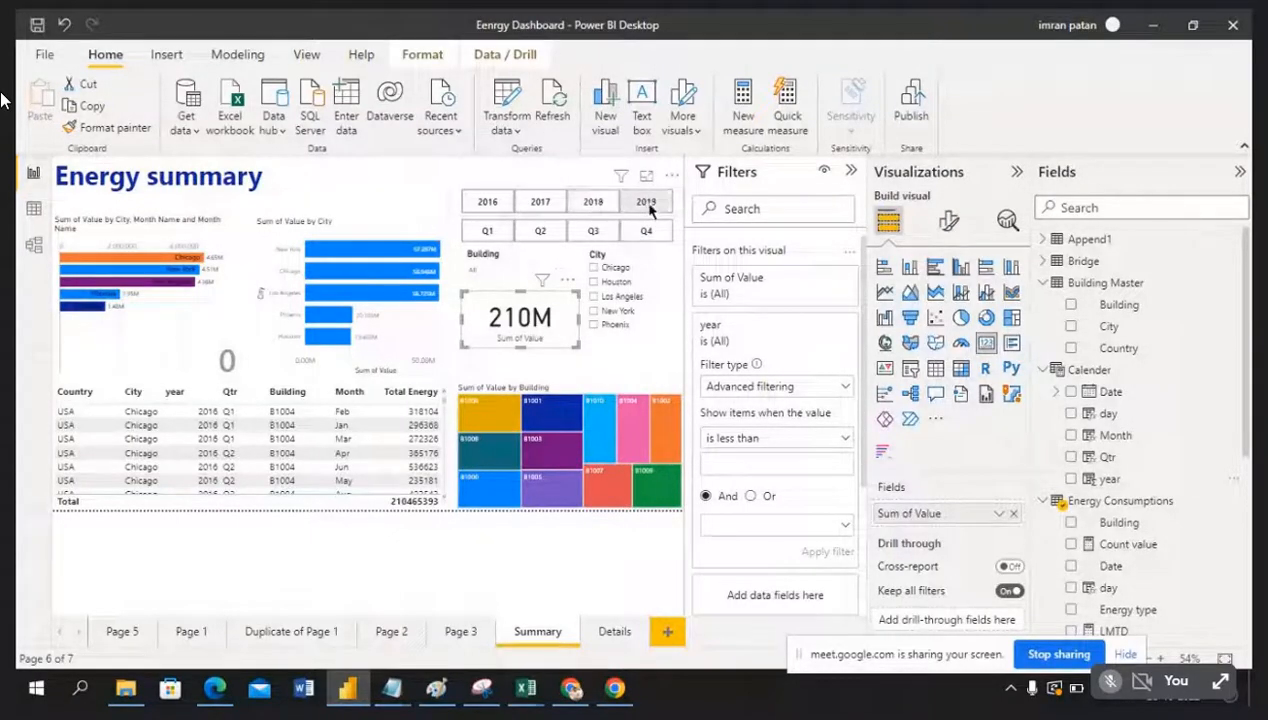
pyautogui.click(845, 392)
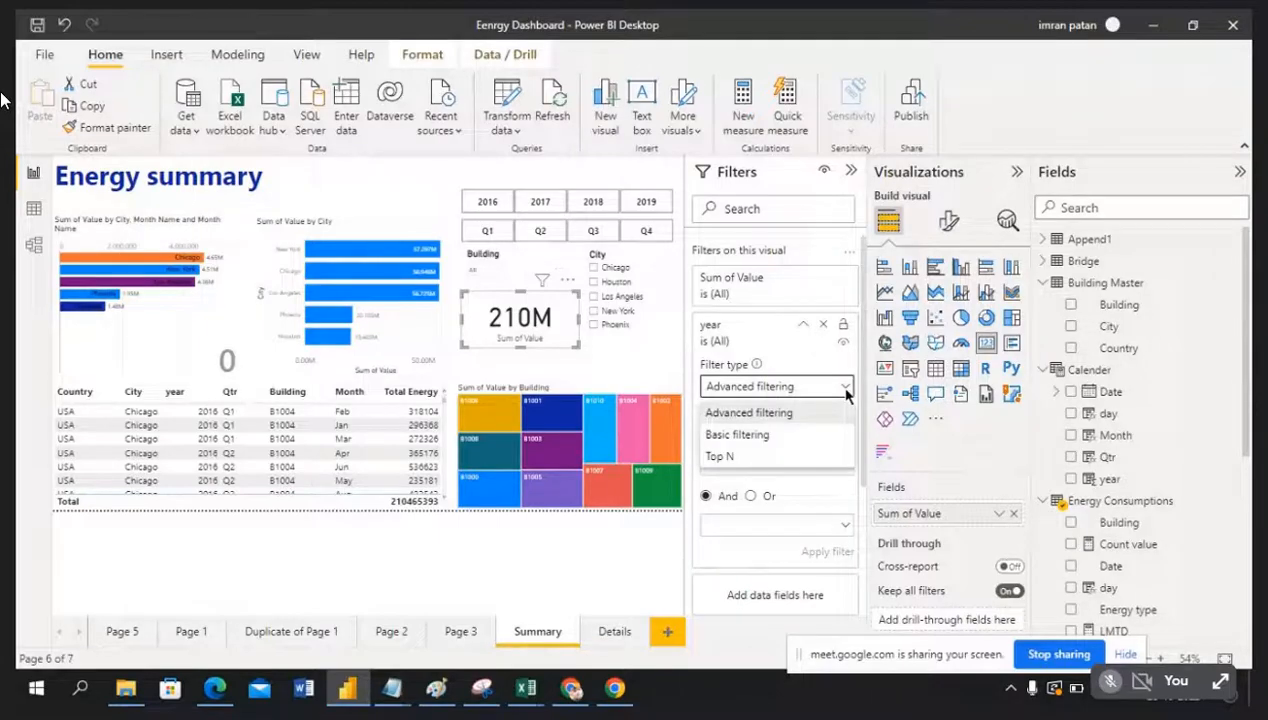
pyautogui.click(762, 440)
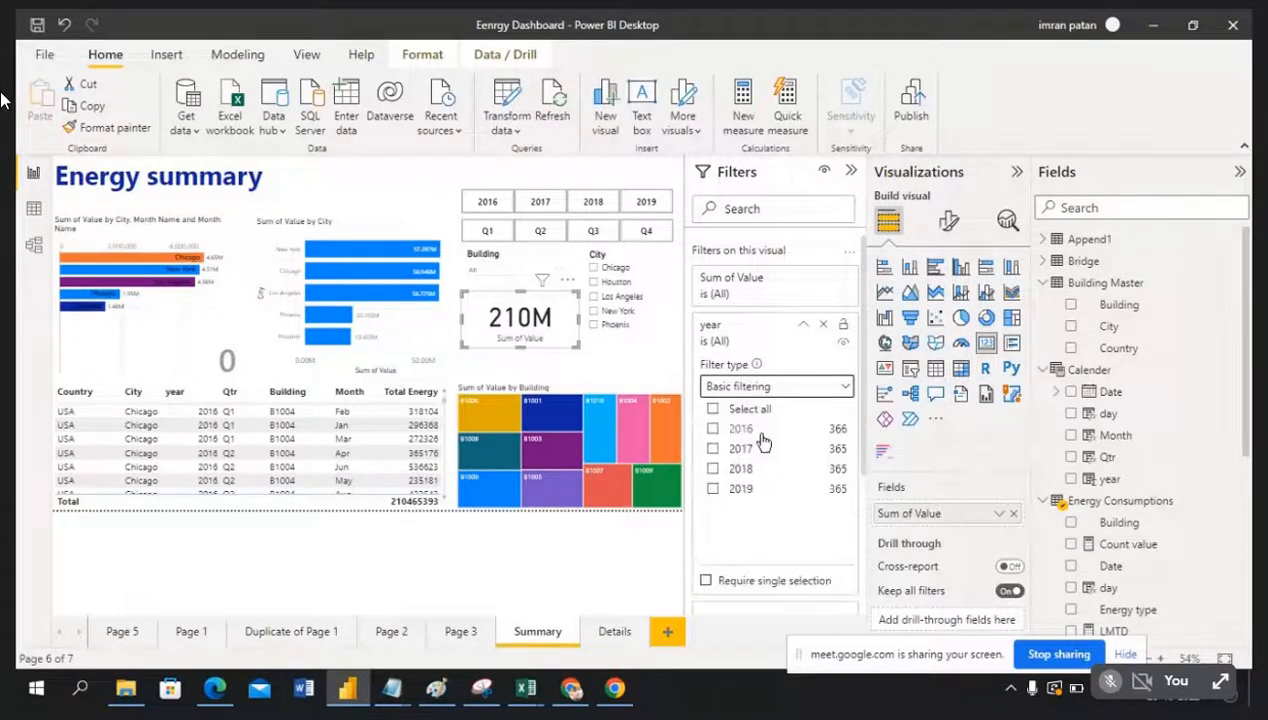
pyautogui.click(713, 469)
pyautogui.click(713, 488)
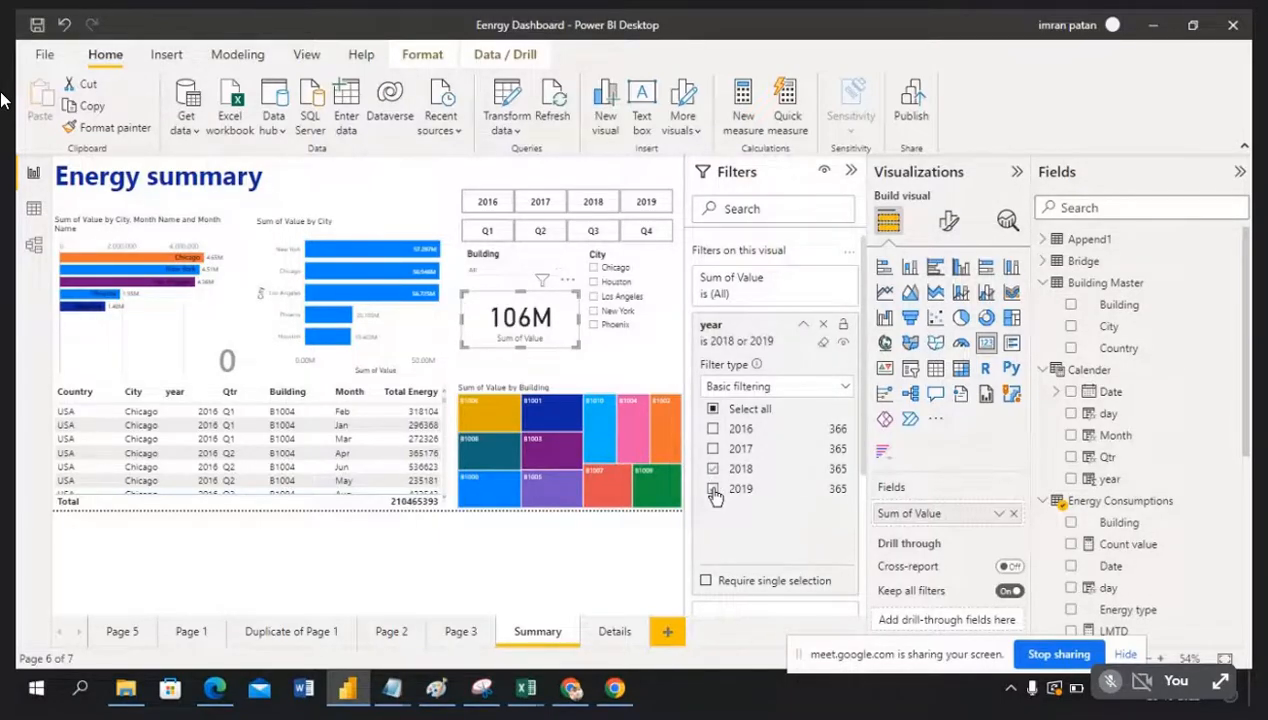
pyautogui.click(850, 175)
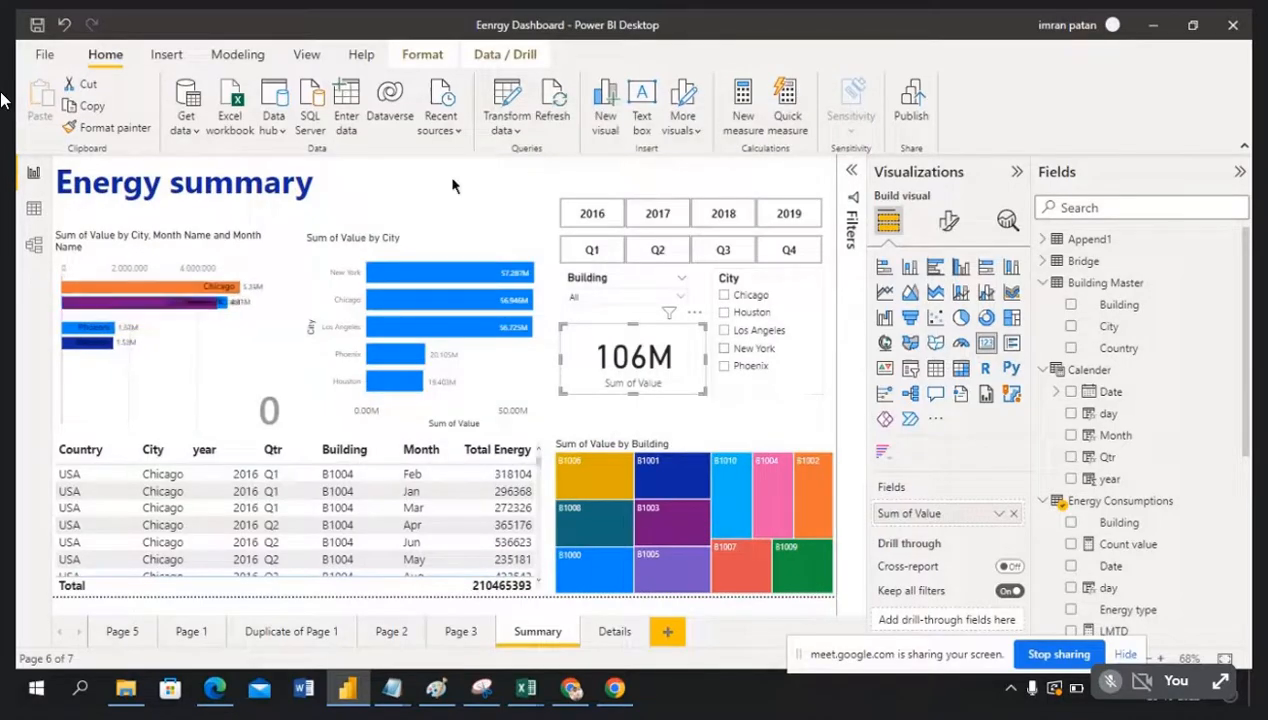
# Step: Test year slicer selections of 2018 and 2019 against the filtered 106M card
pyautogui.click(487, 216)
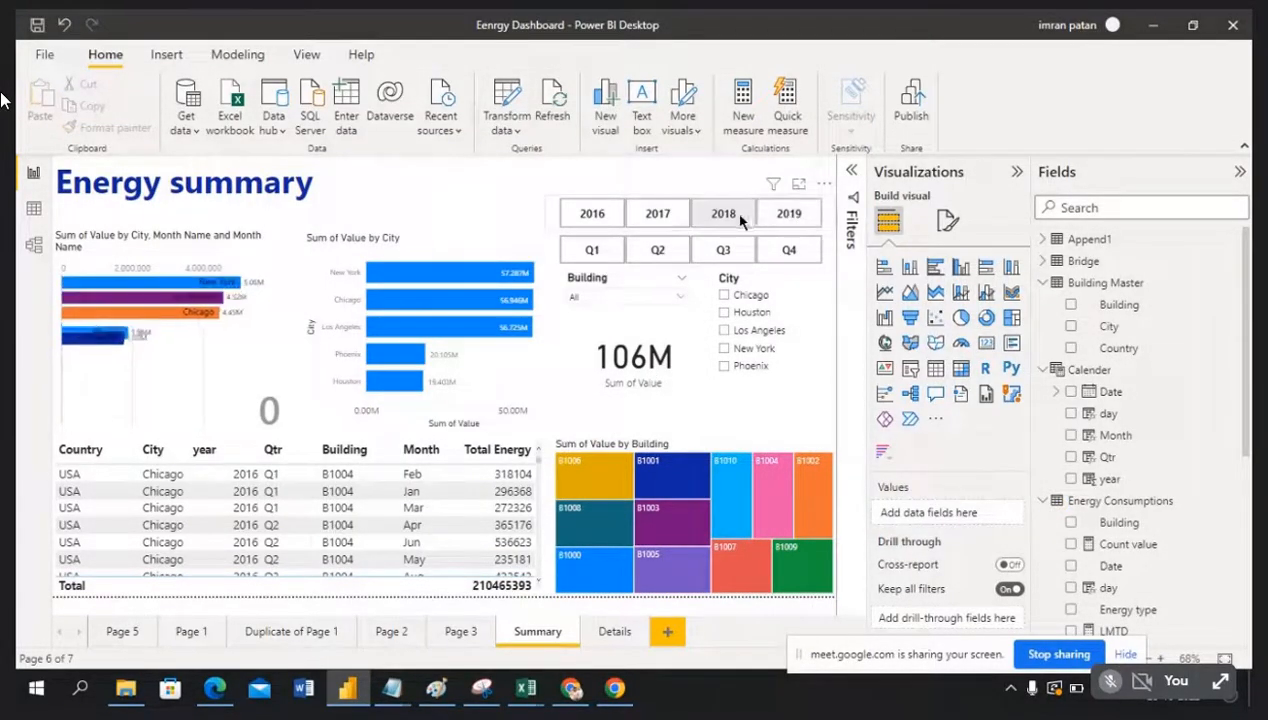
pyautogui.click(652, 357)
pyautogui.click(476, 186)
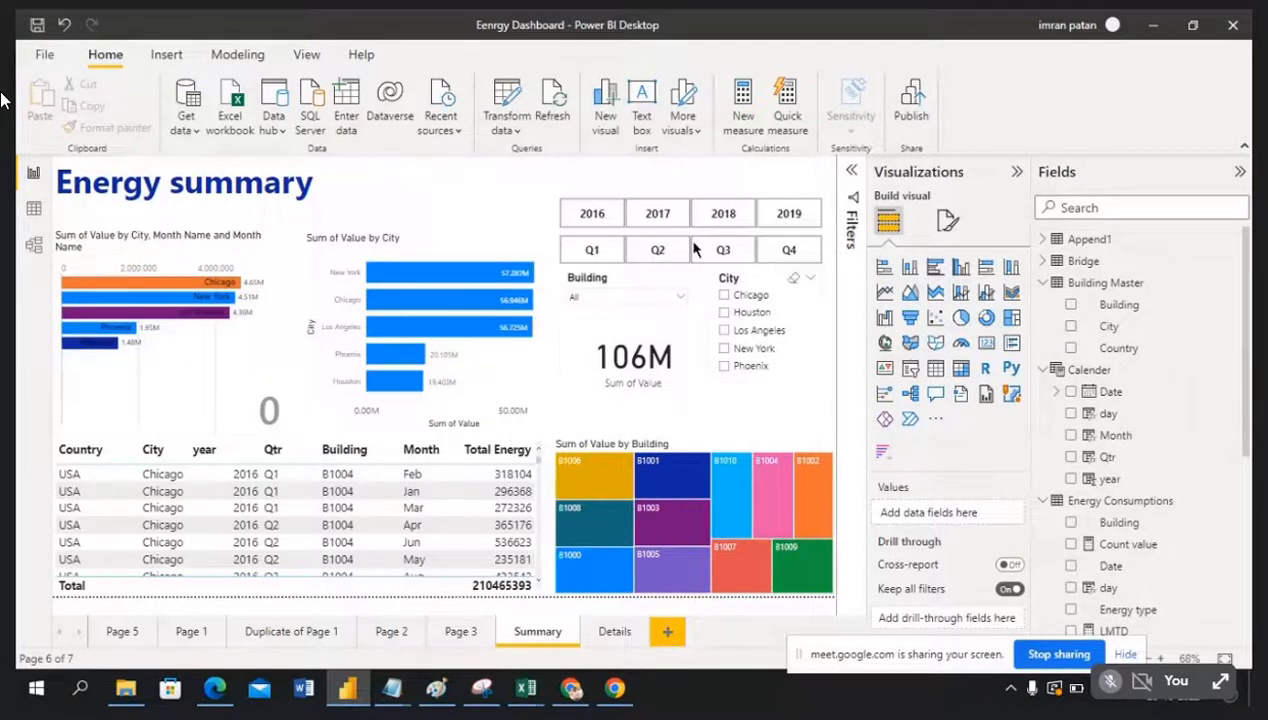
pyautogui.click(723, 217)
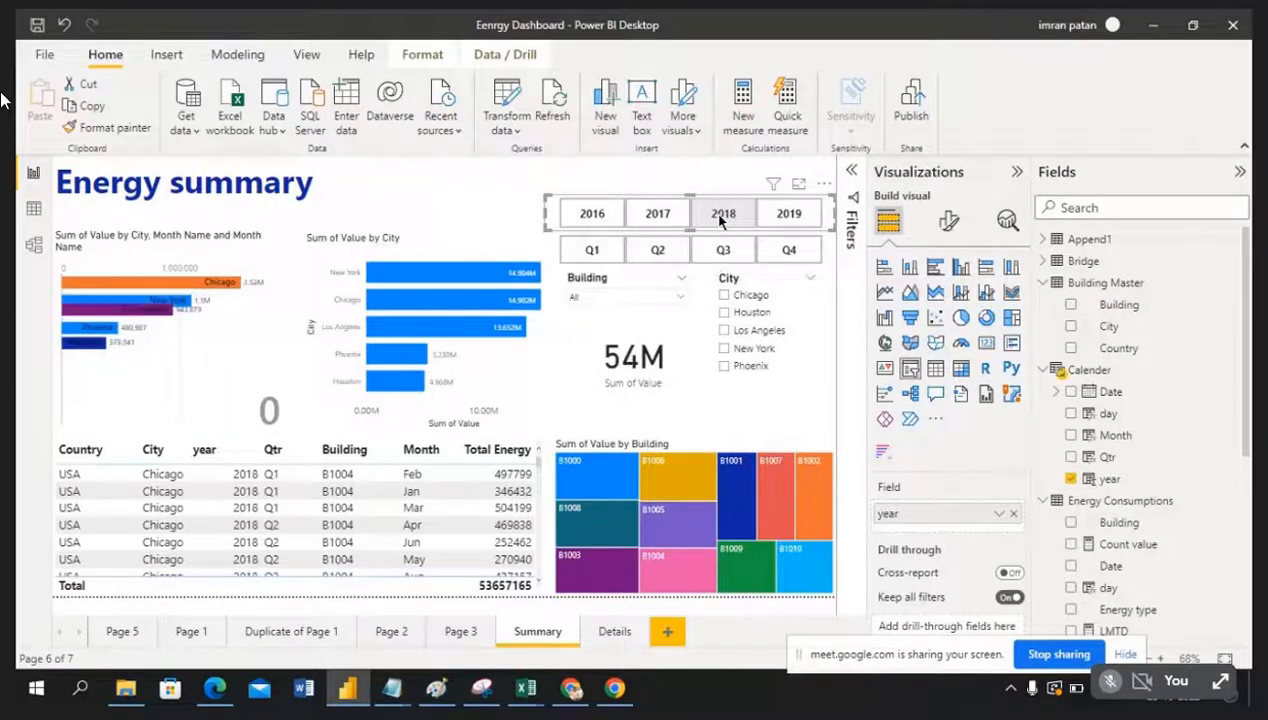
pyautogui.keyDown('ctrl'); pyautogui.click(770, 216); pyautogui.keyUp('ctrl')
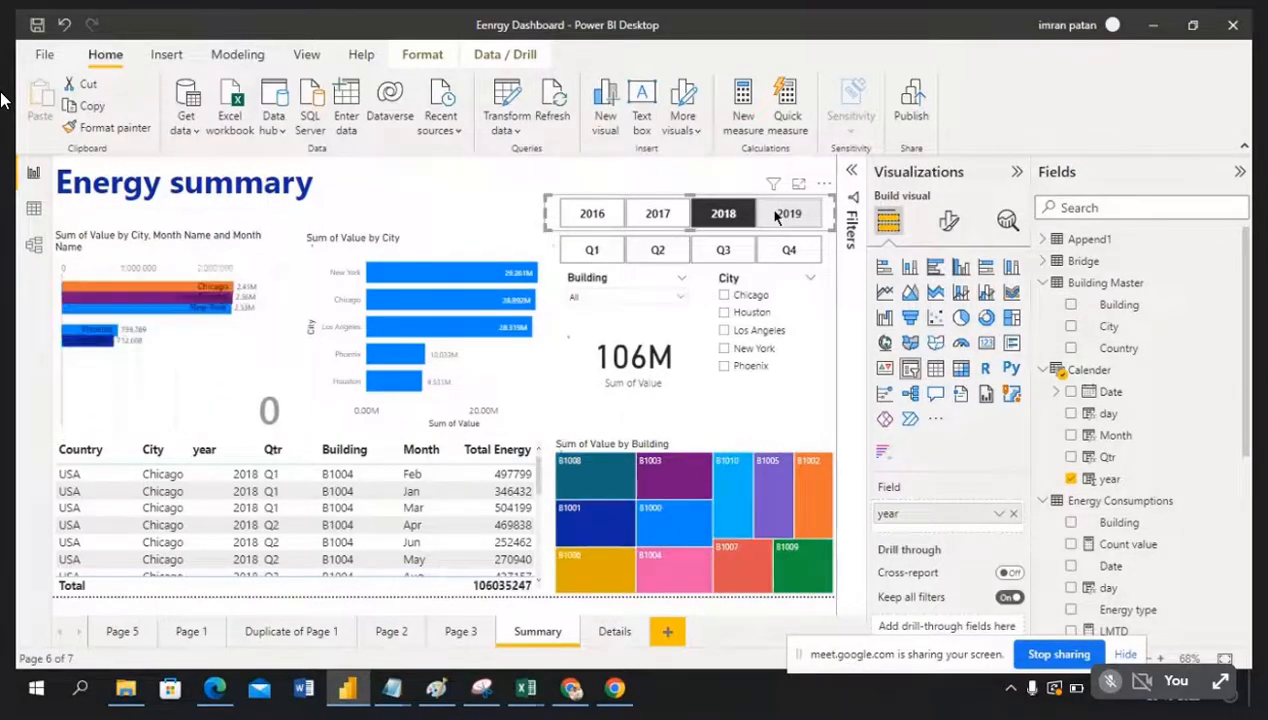
pyautogui.keyDown('ctrl'); pyautogui.click(777, 216); pyautogui.keyUp('ctrl')
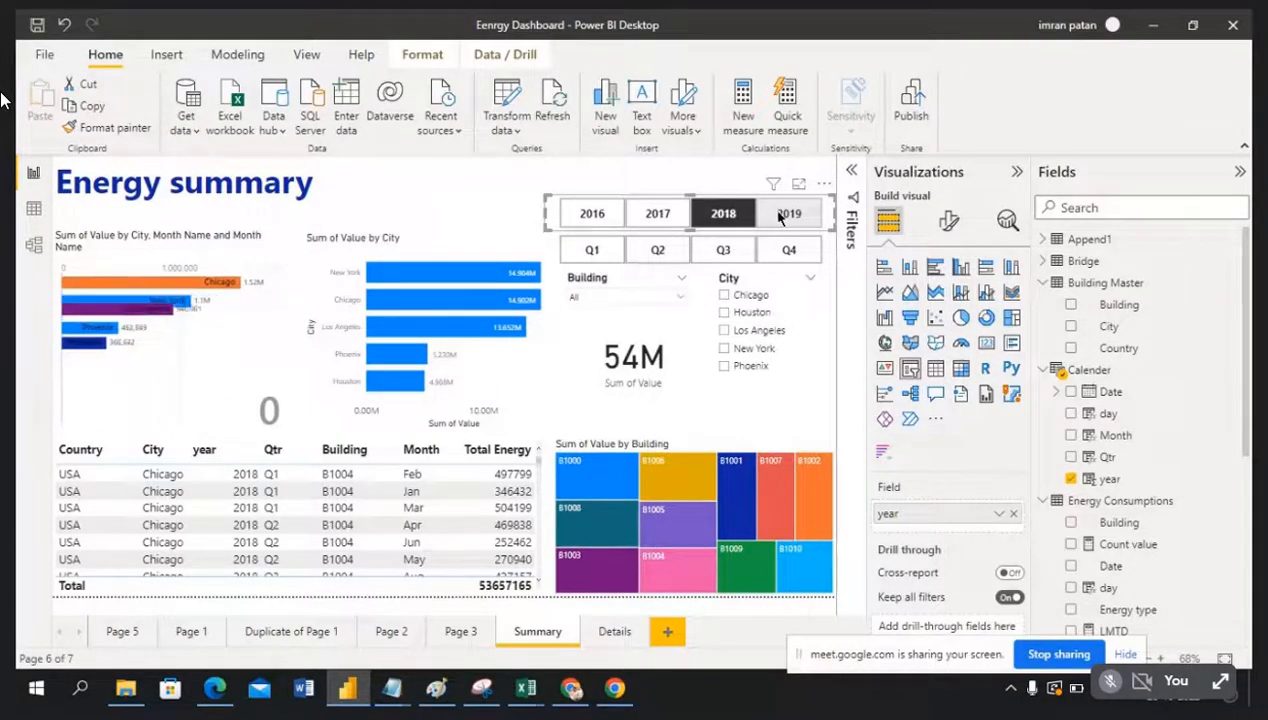
pyautogui.keyDown('ctrl'); pyautogui.click(780, 220); pyautogui.keyUp('ctrl')
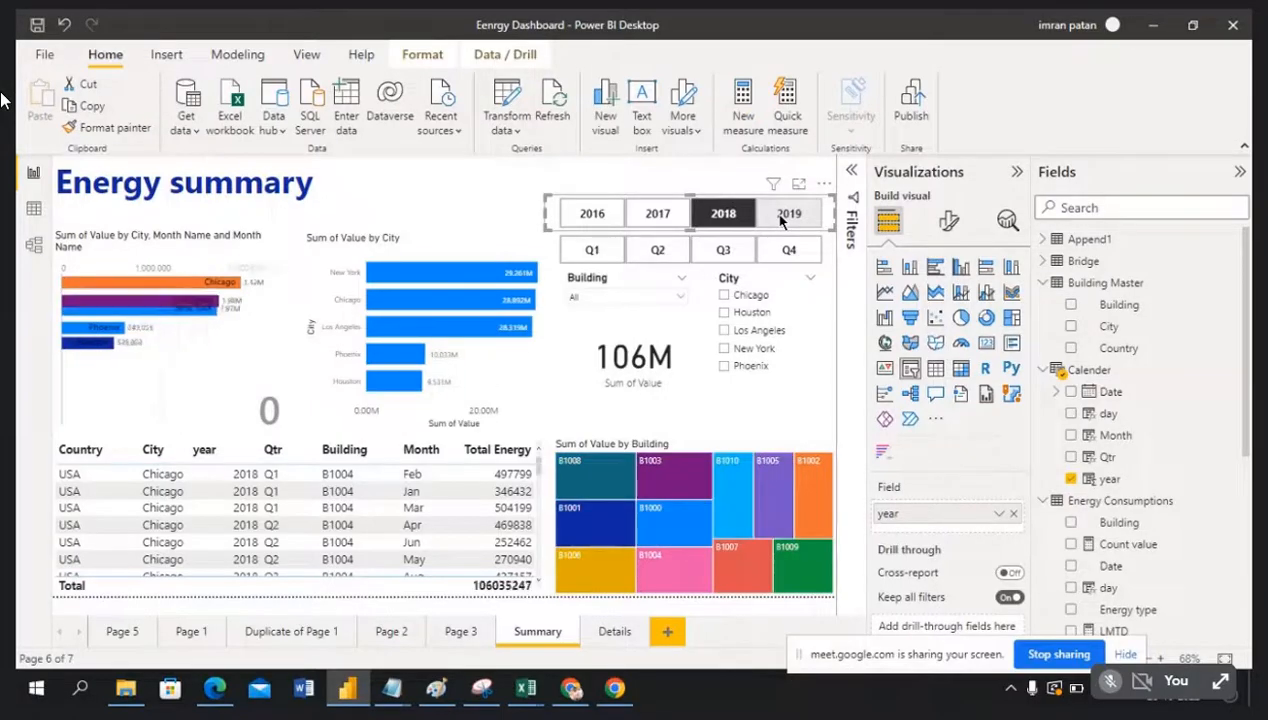
pyautogui.keyDown('ctrl'); pyautogui.click(780, 220); pyautogui.keyUp('ctrl')
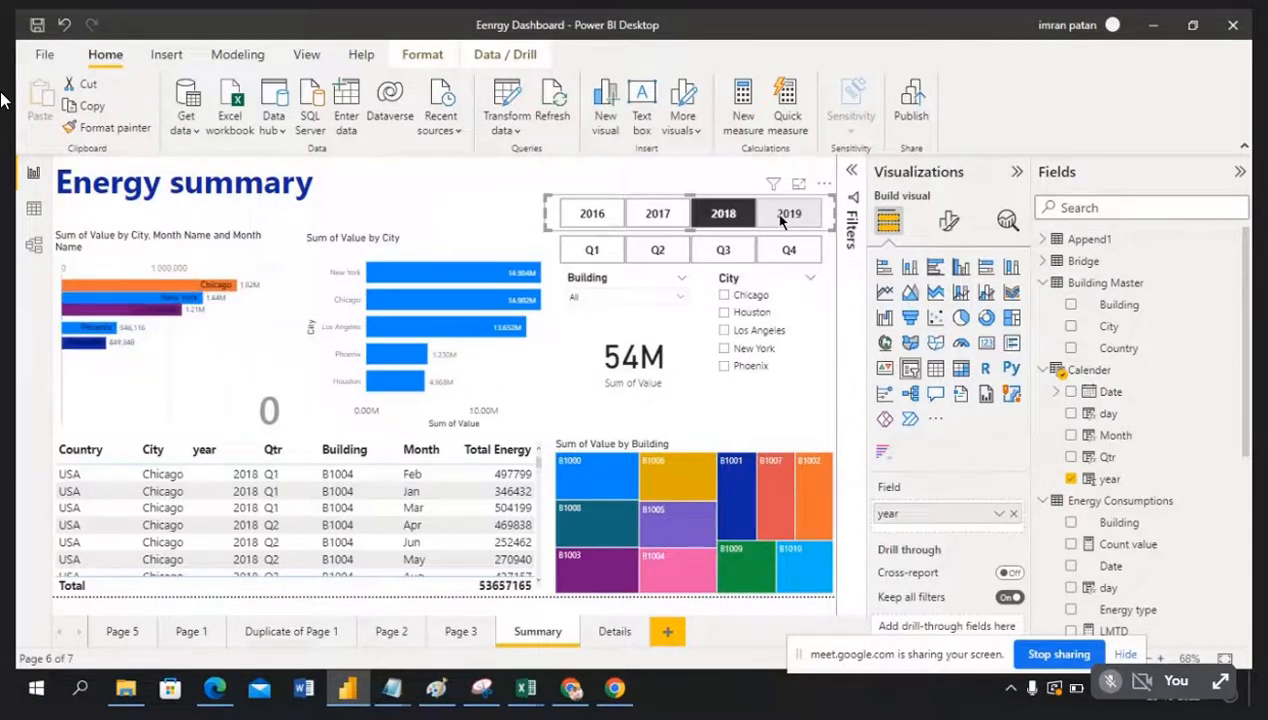
pyautogui.click(786, 218)
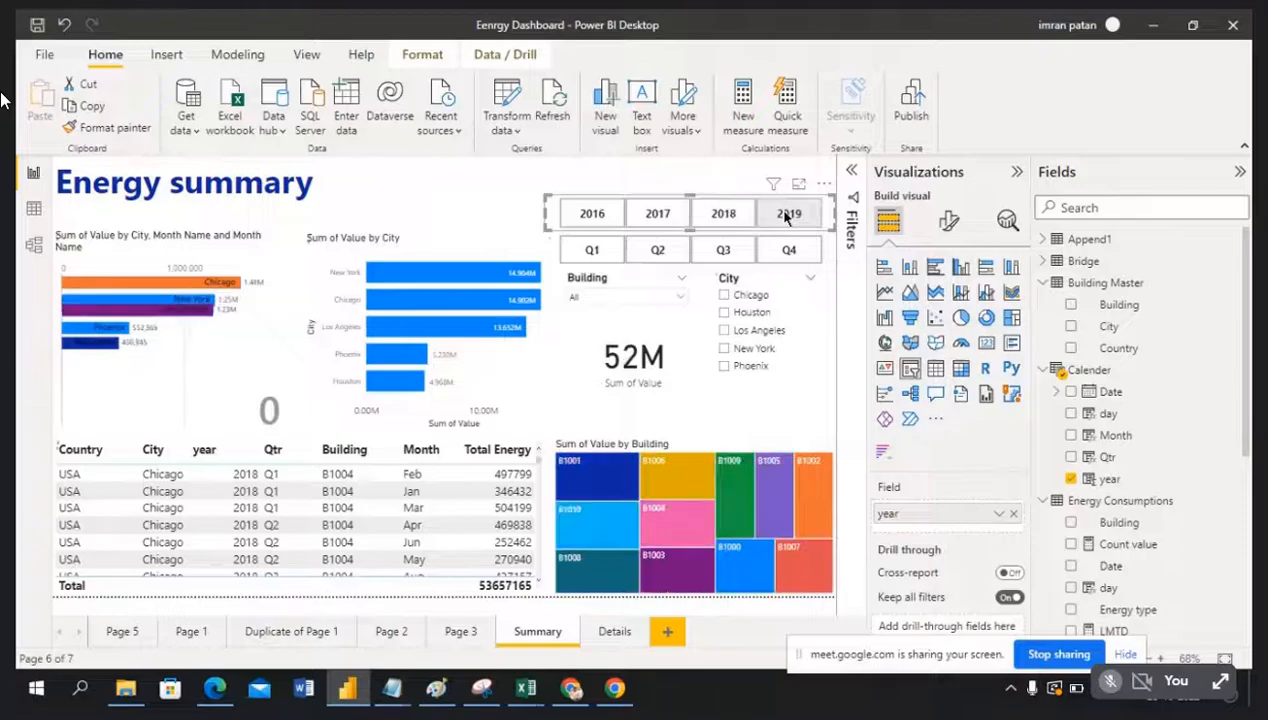
pyautogui.click(787, 218)
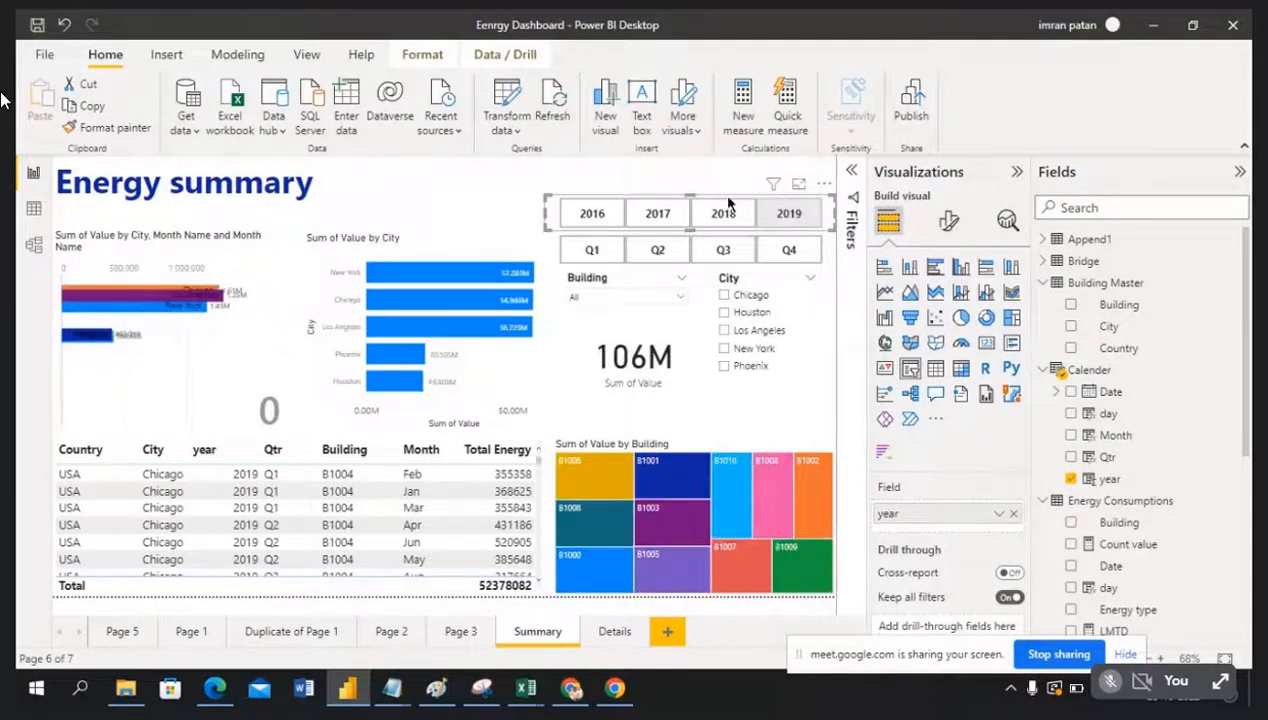
# Step: Toggle 2018 and 2019 again, then deselect 2018 so the table total reads 210465393
pyautogui.click(792, 219)
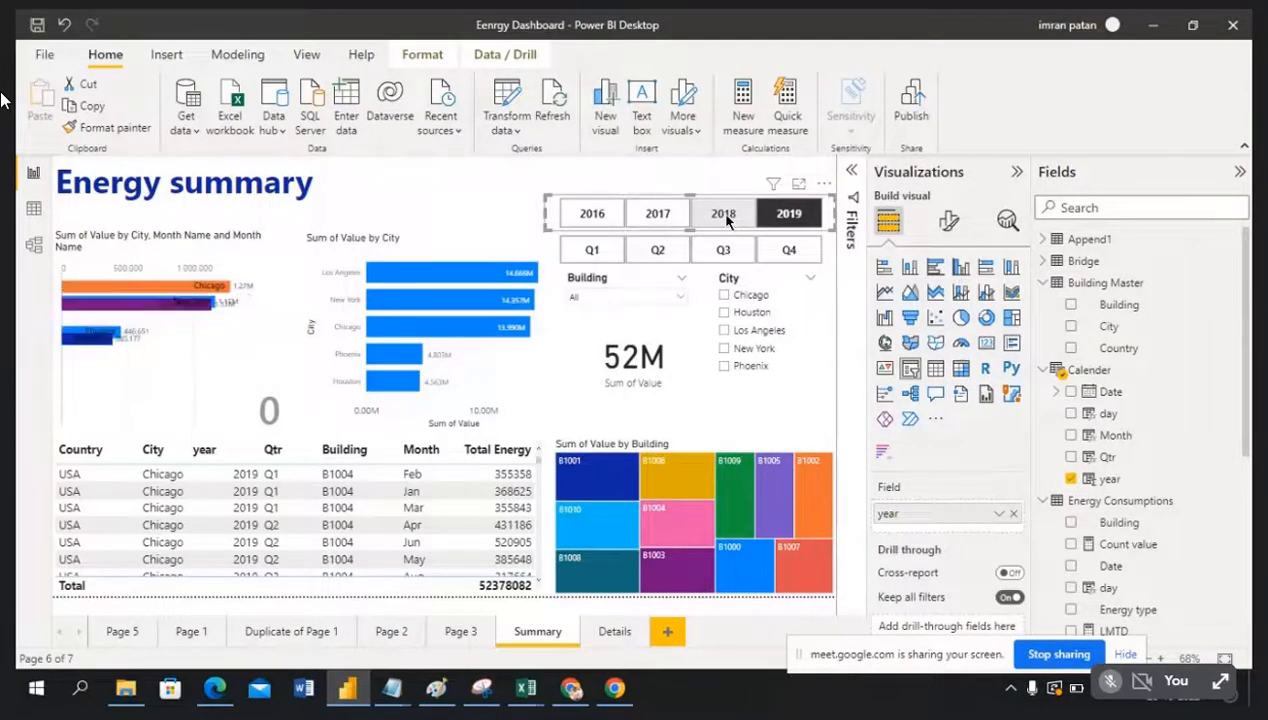
pyautogui.keyDown('ctrl'); pyautogui.click(725, 216); pyautogui.keyUp('ctrl')
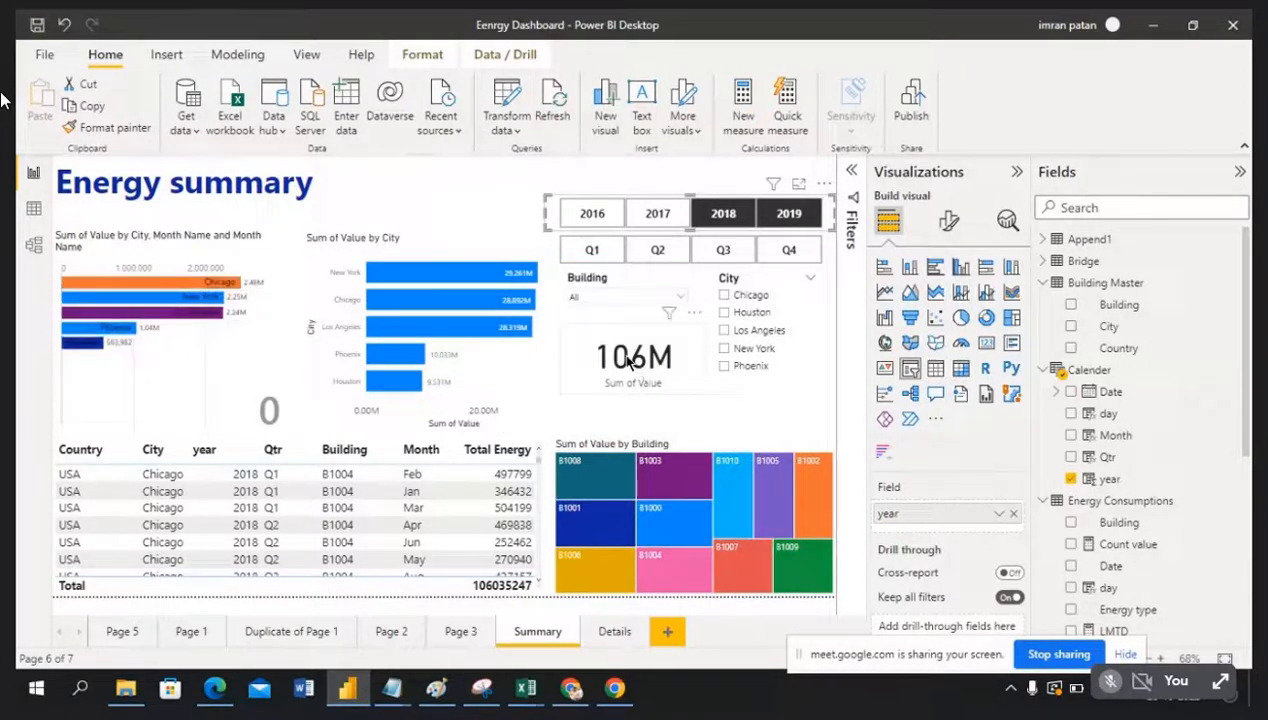
pyautogui.click(706, 219)
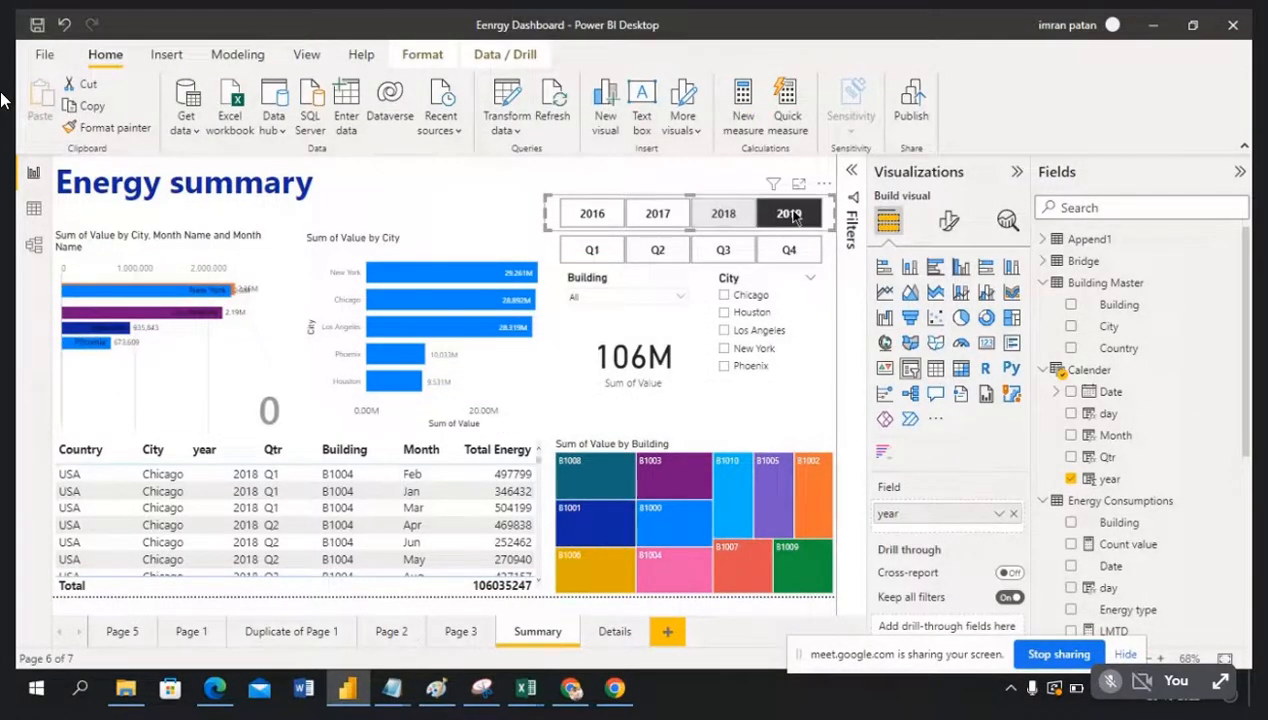
pyautogui.click(727, 217)
pyautogui.click(775, 222)
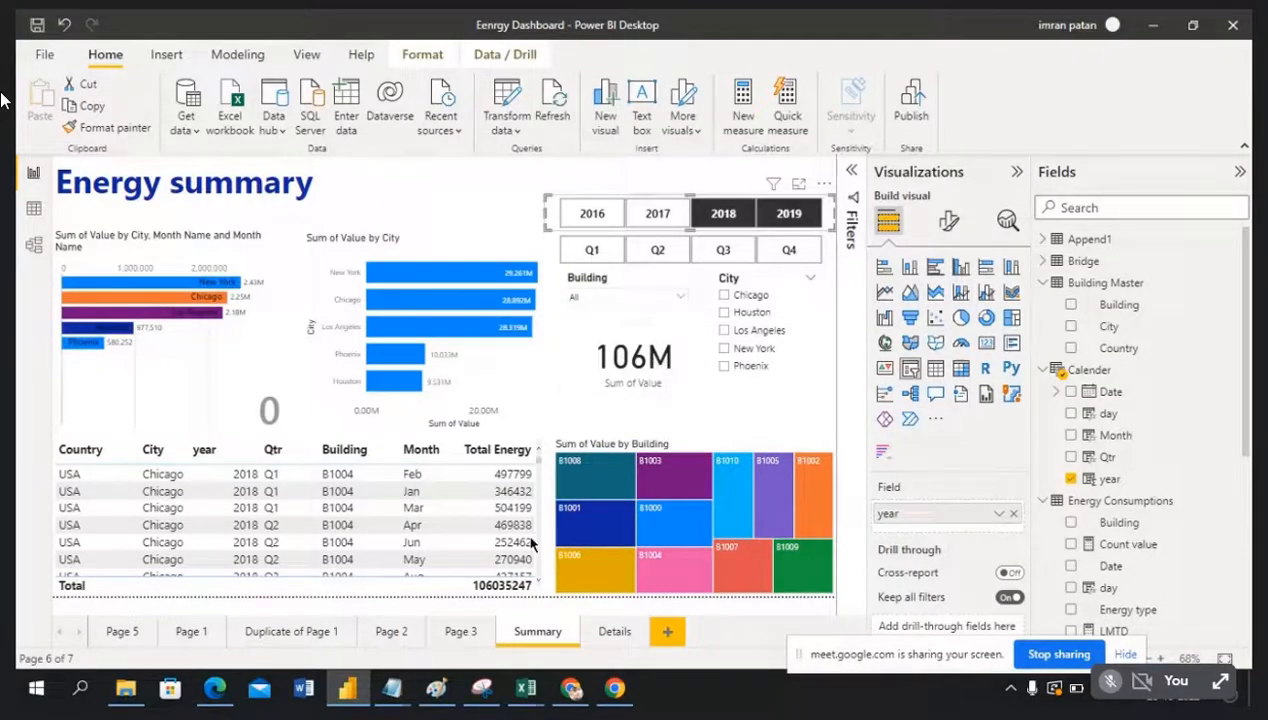
pyautogui.click(727, 215)
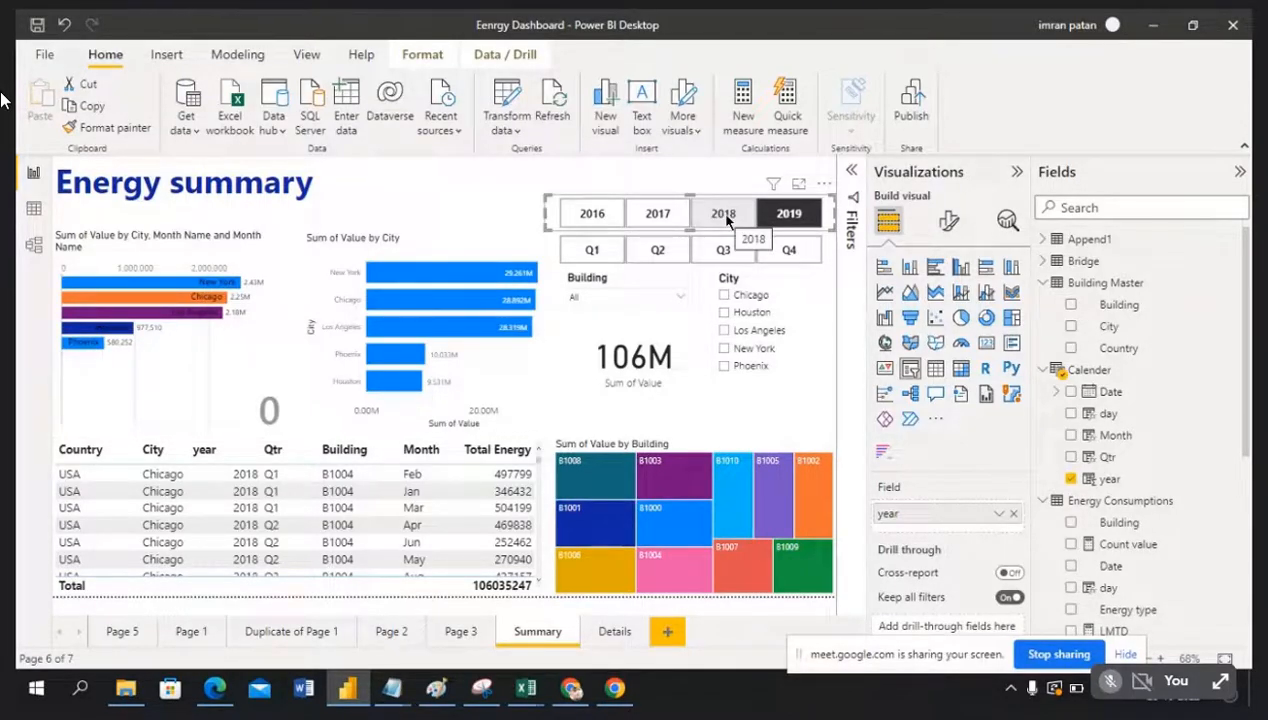
pyautogui.click(727, 215)
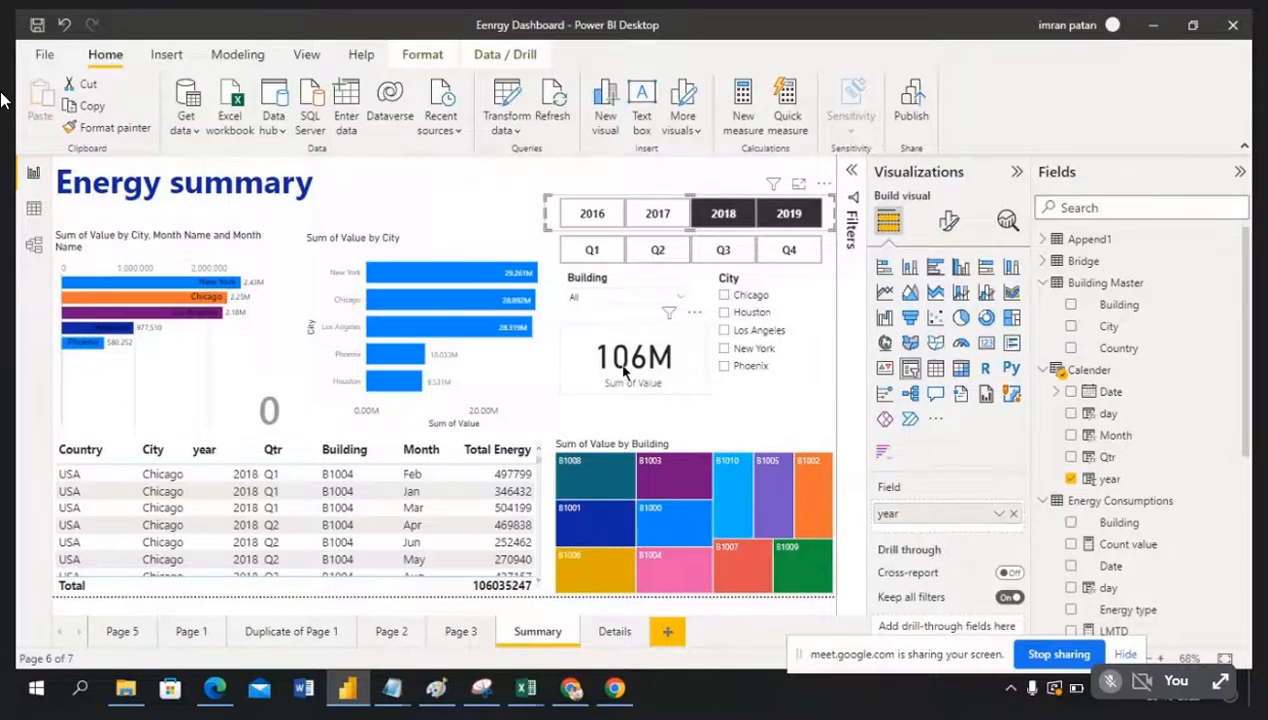
pyautogui.click(725, 216)
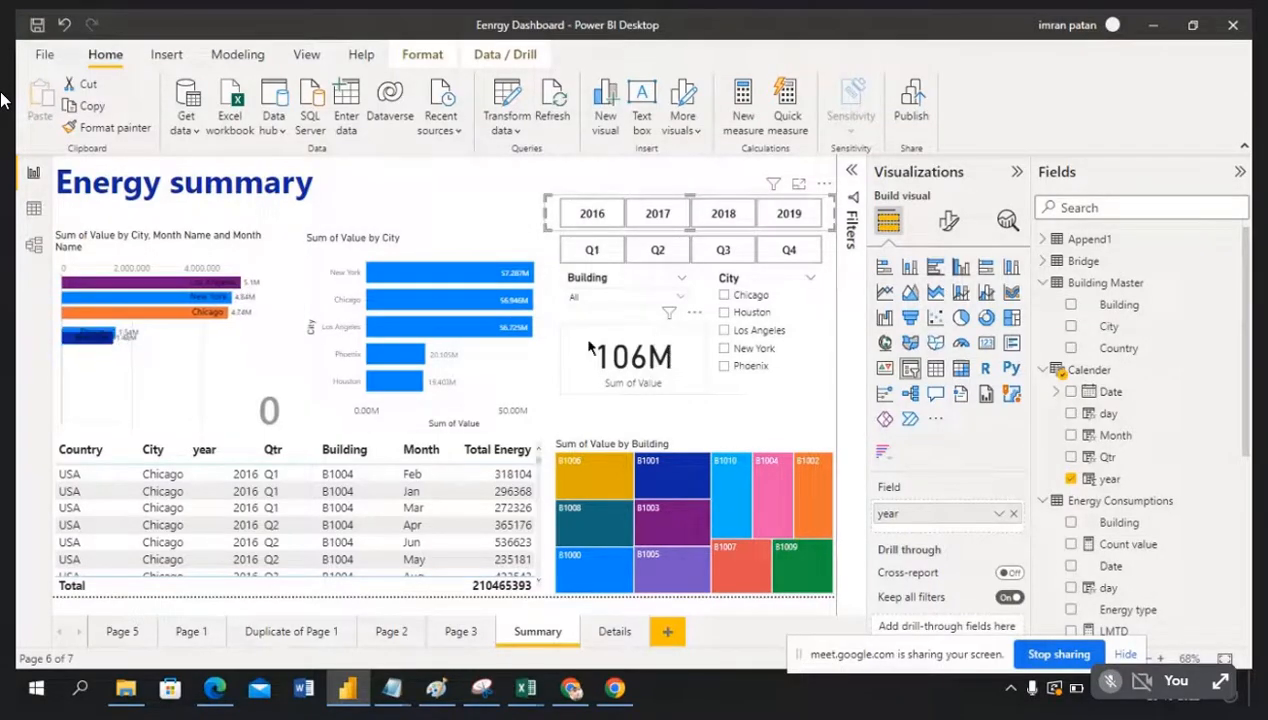
pyautogui.click(592, 215)
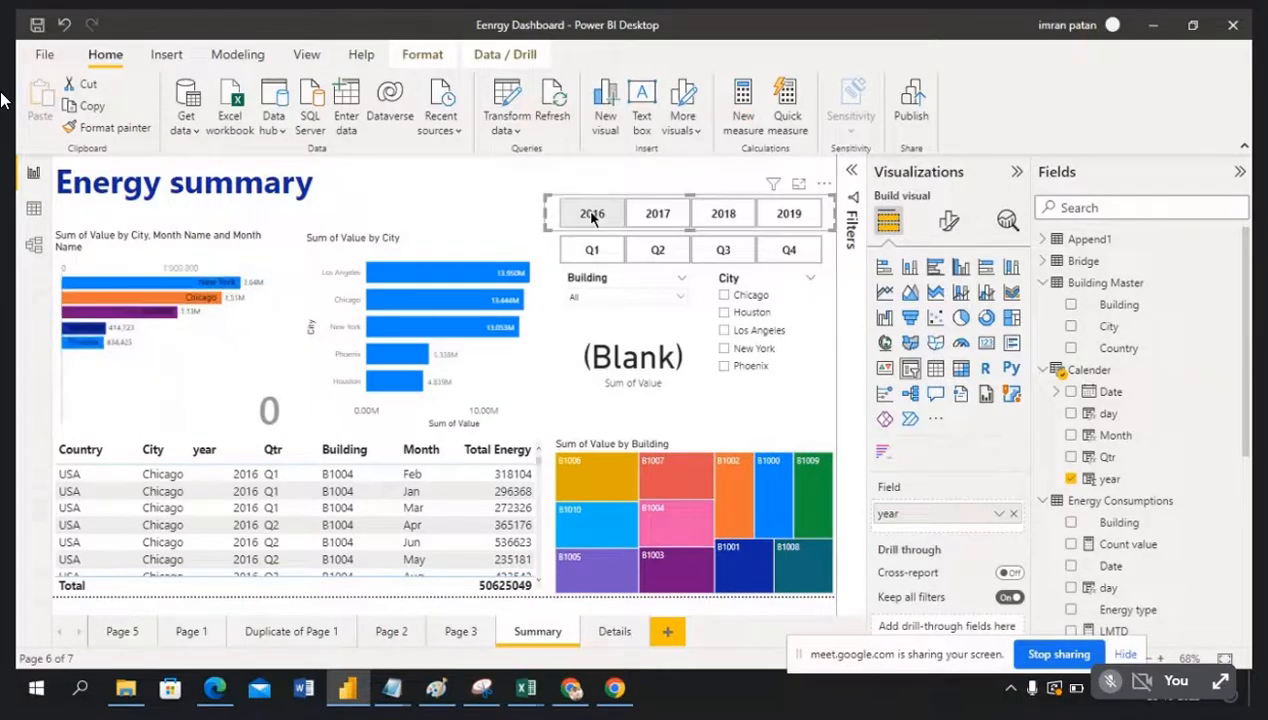
pyautogui.click(650, 215)
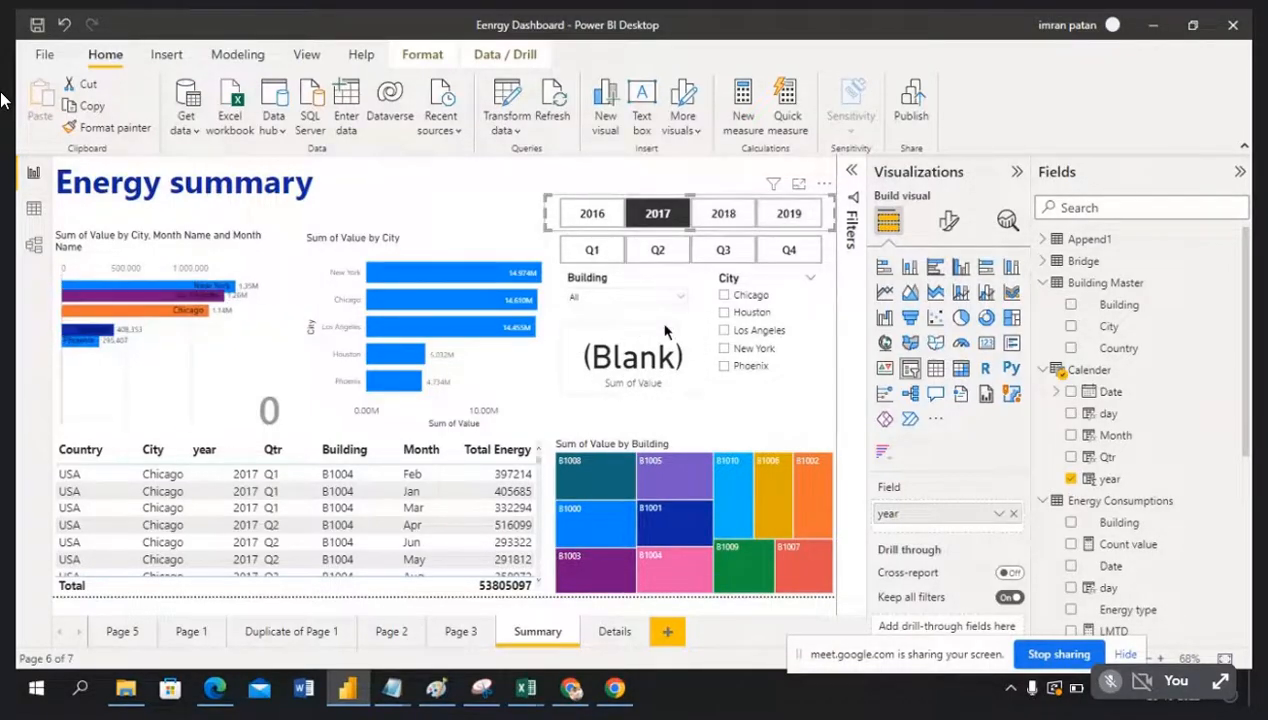
pyautogui.click(658, 215)
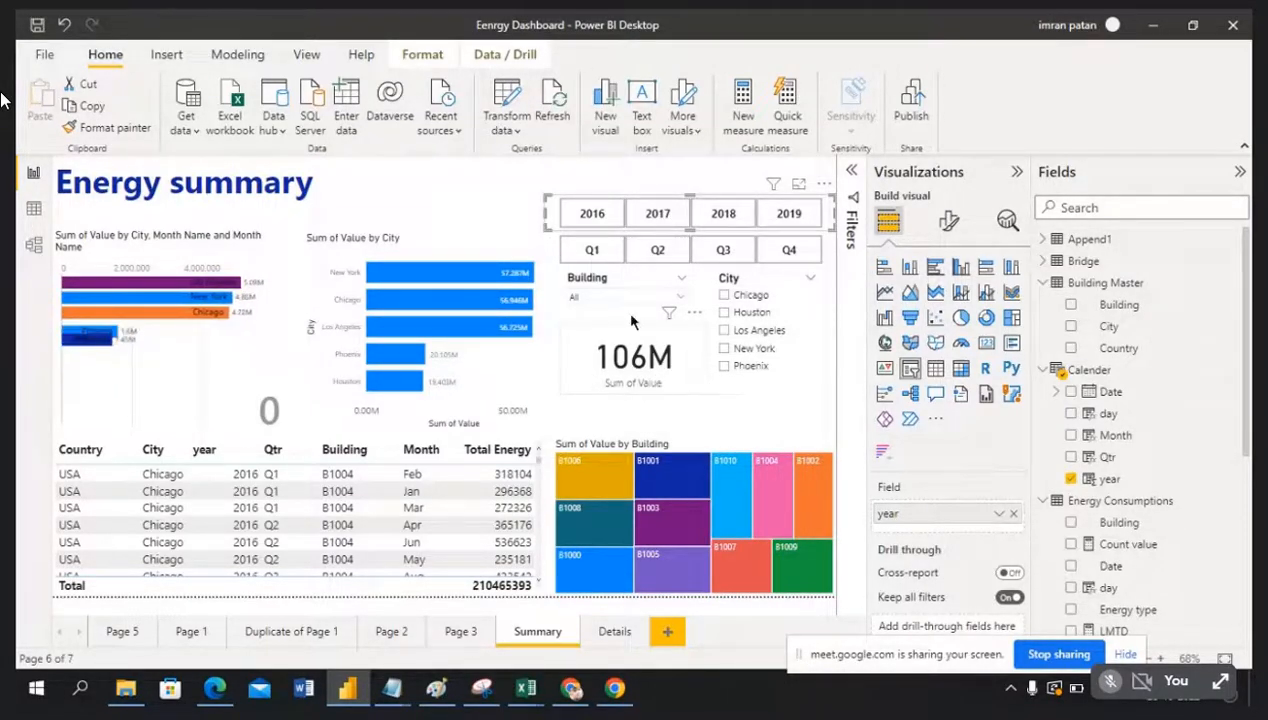
pyautogui.click(477, 175)
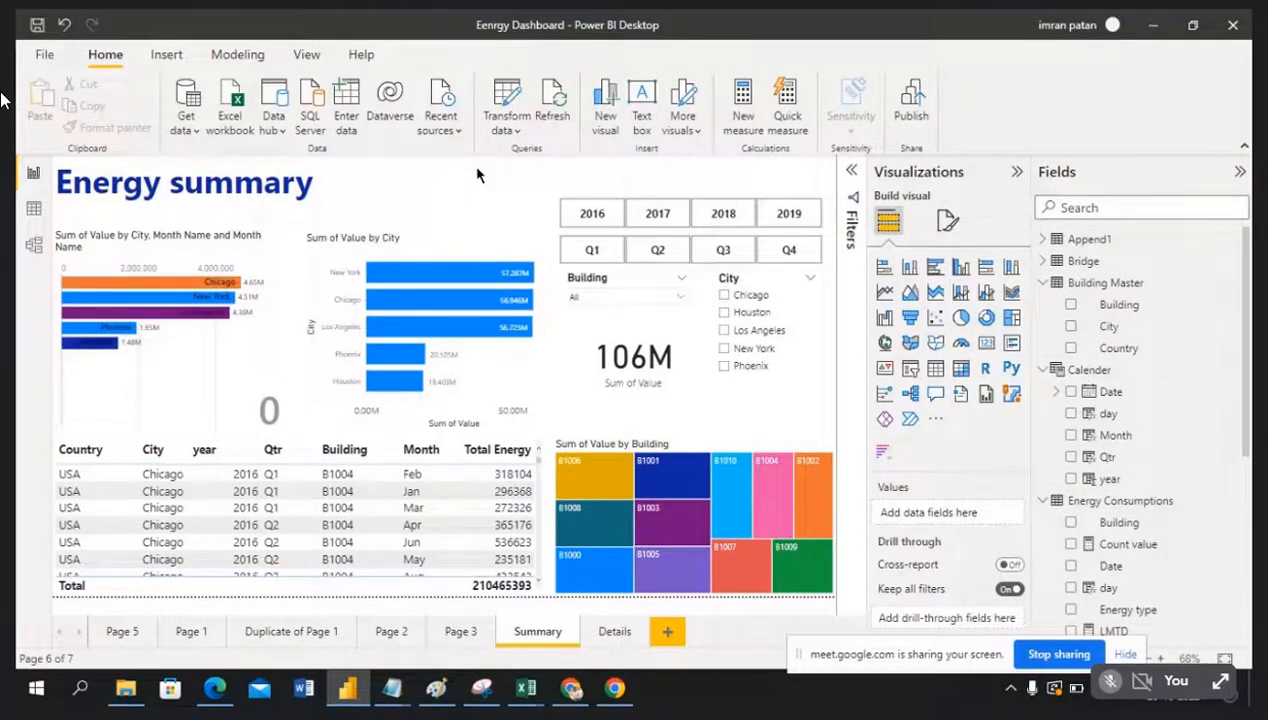
# Step: Clear and remove the card's 2018–2019 year filter, bringing it back to 210M
pyautogui.click(641, 335)
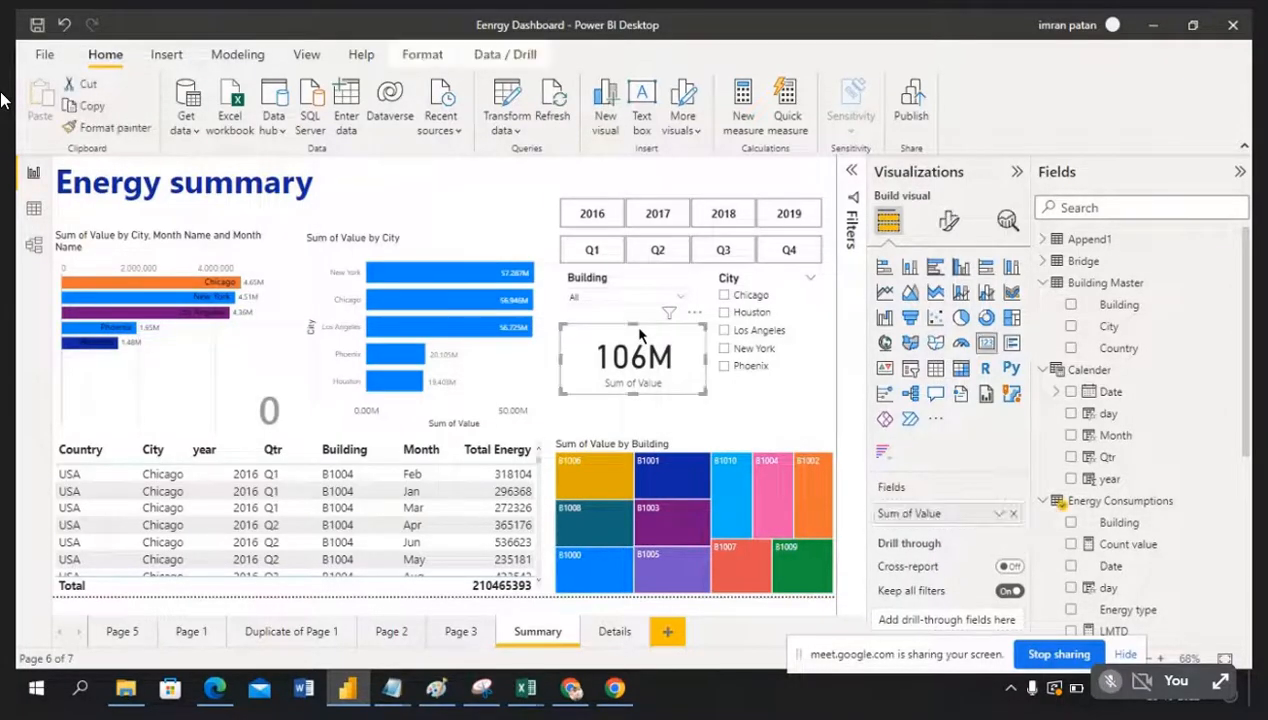
pyautogui.click(848, 172)
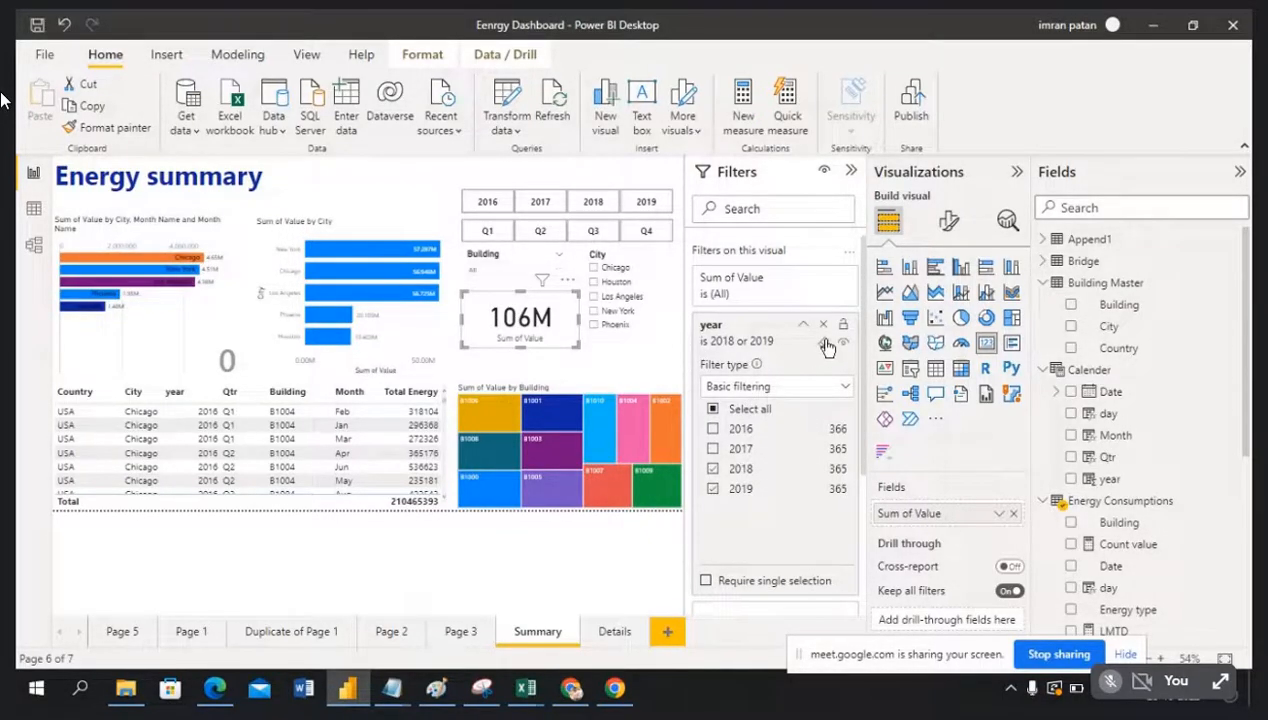
pyautogui.click(823, 345)
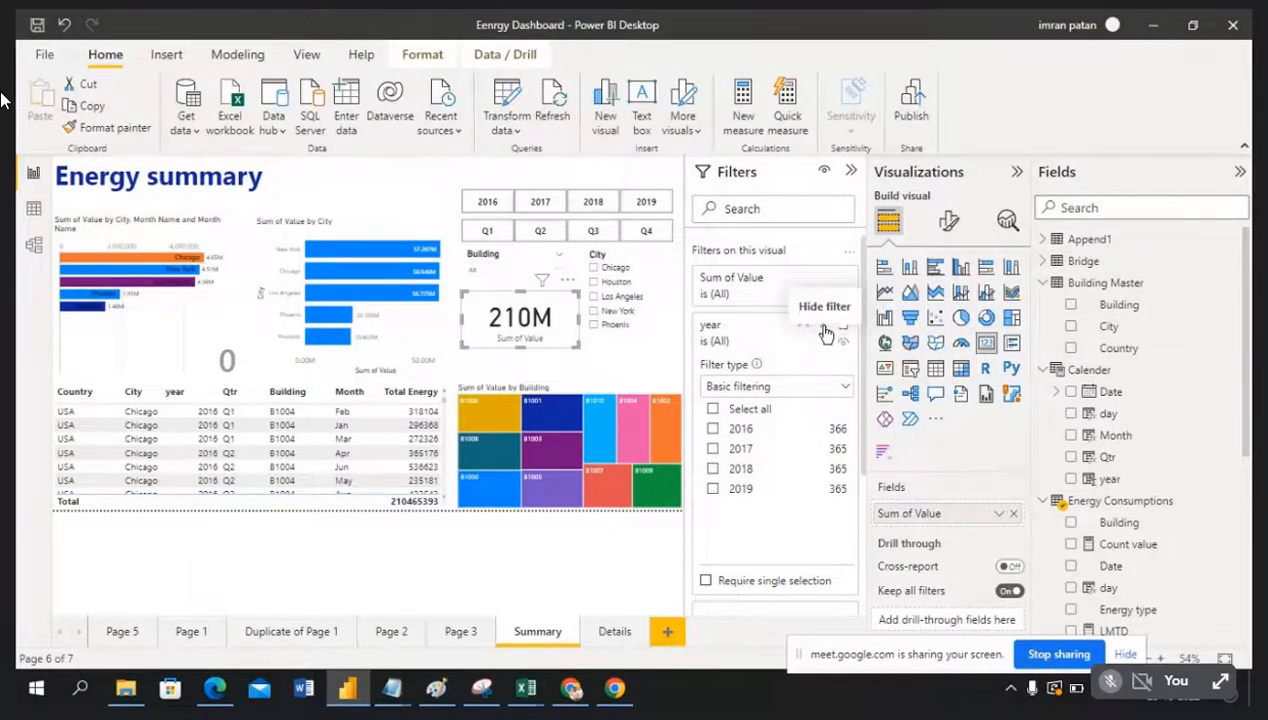
pyautogui.click(823, 326)
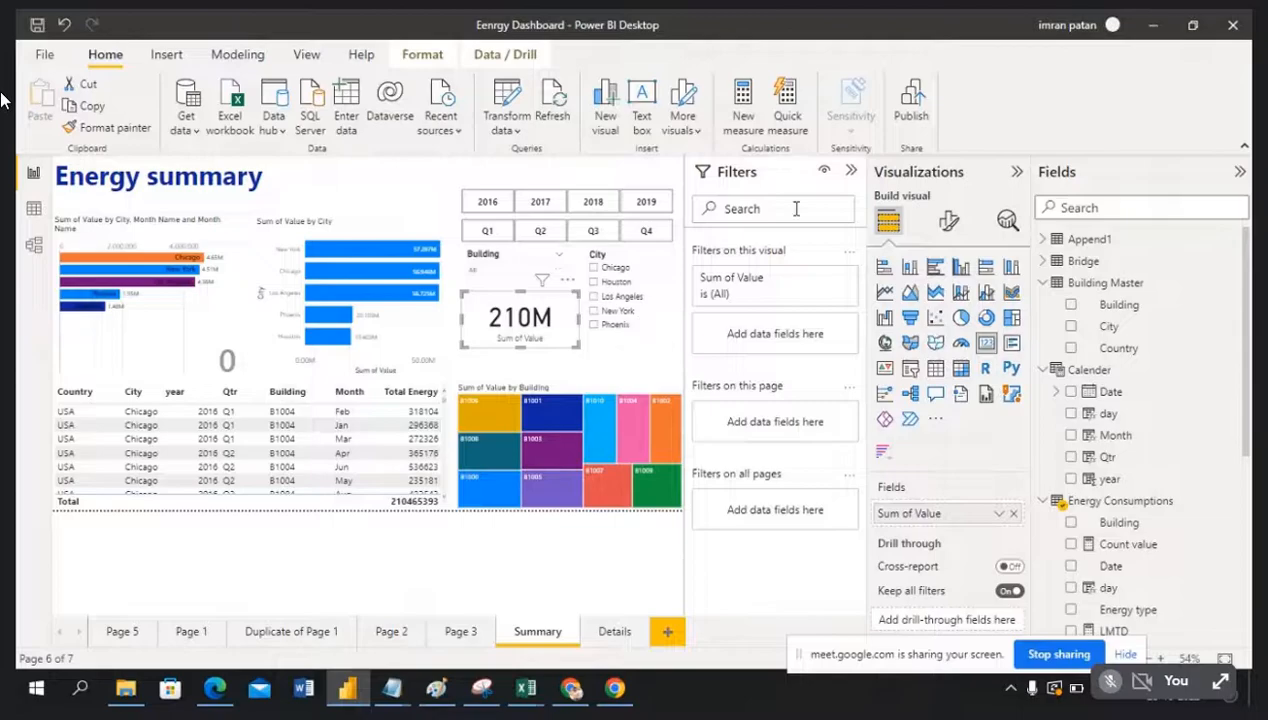
# Step: Collapse the Filters pane and check the New York bar's right-click menu for drill-through options
pyautogui.click(852, 174)
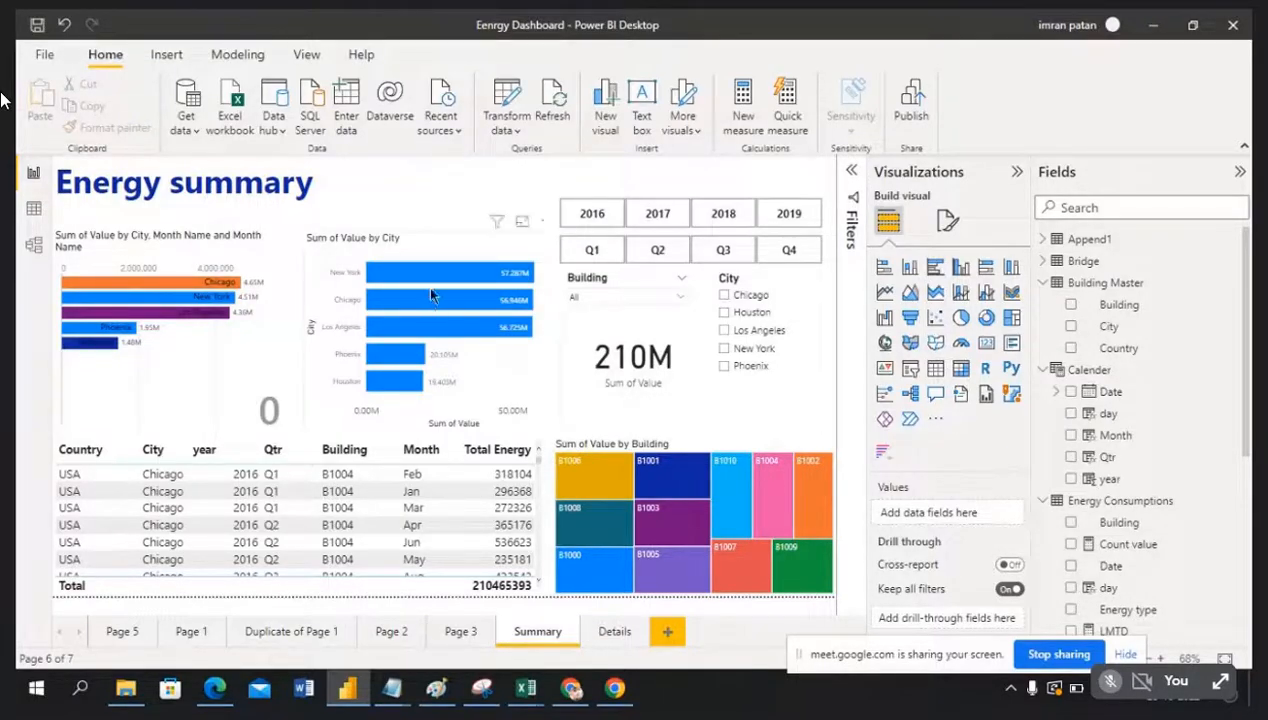
pyautogui.moveTo(427, 278)
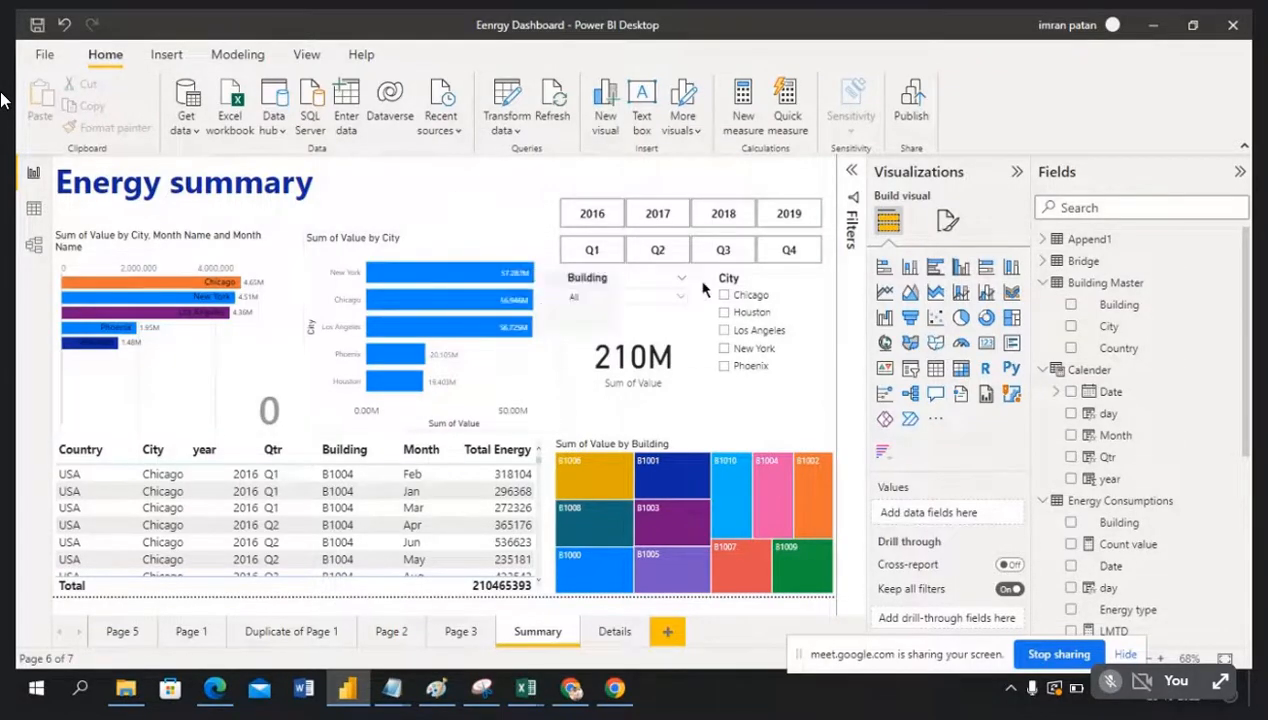
pyautogui.rightClick(436, 278)
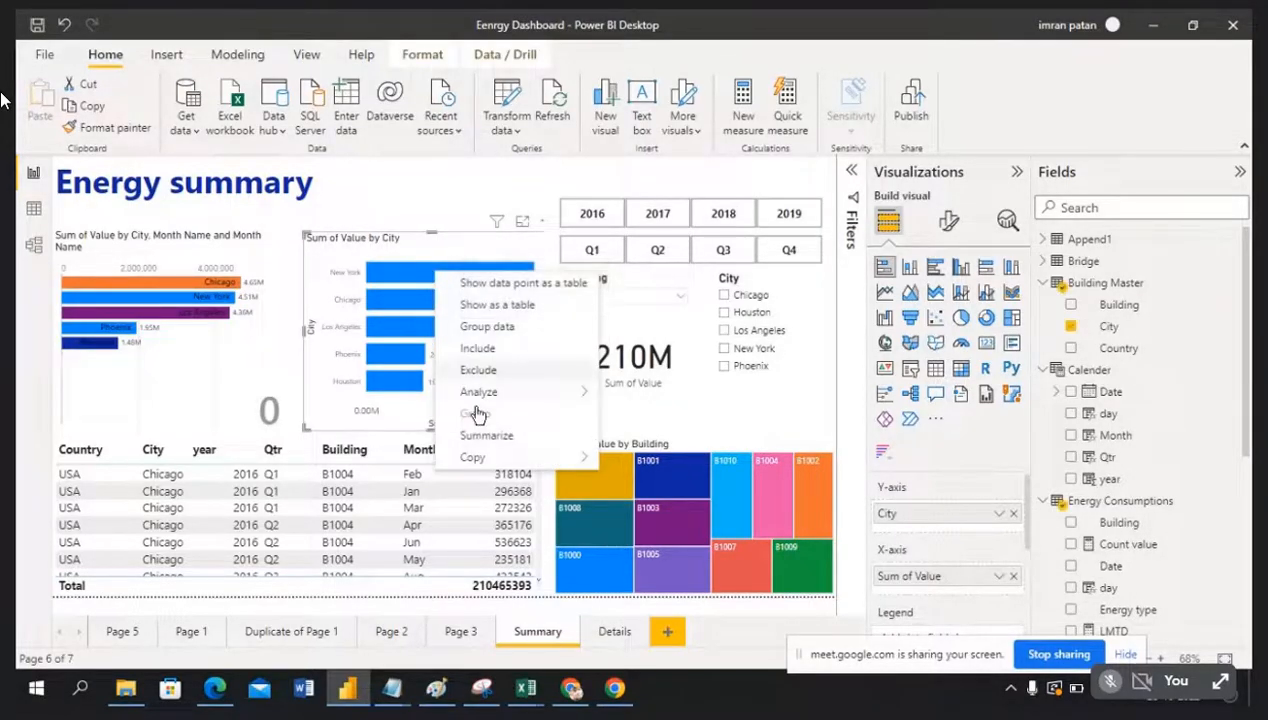
pyautogui.moveTo(482, 398)
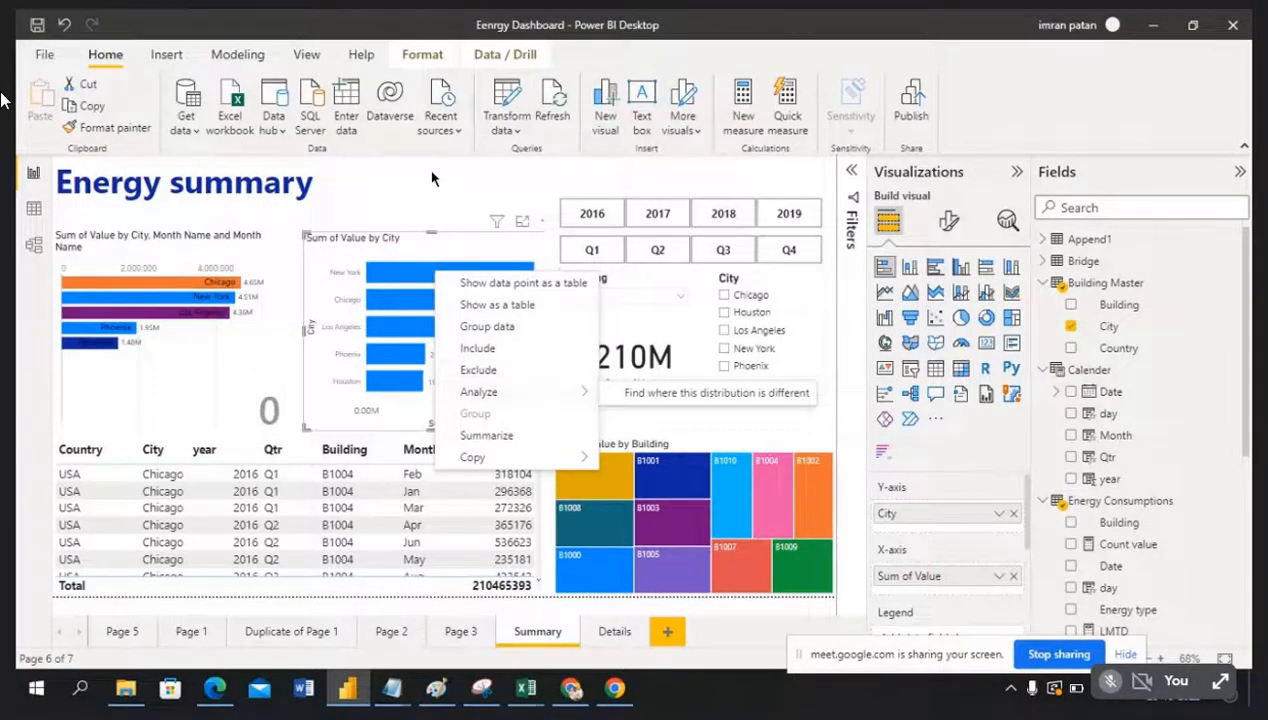
pyautogui.click(470, 255)
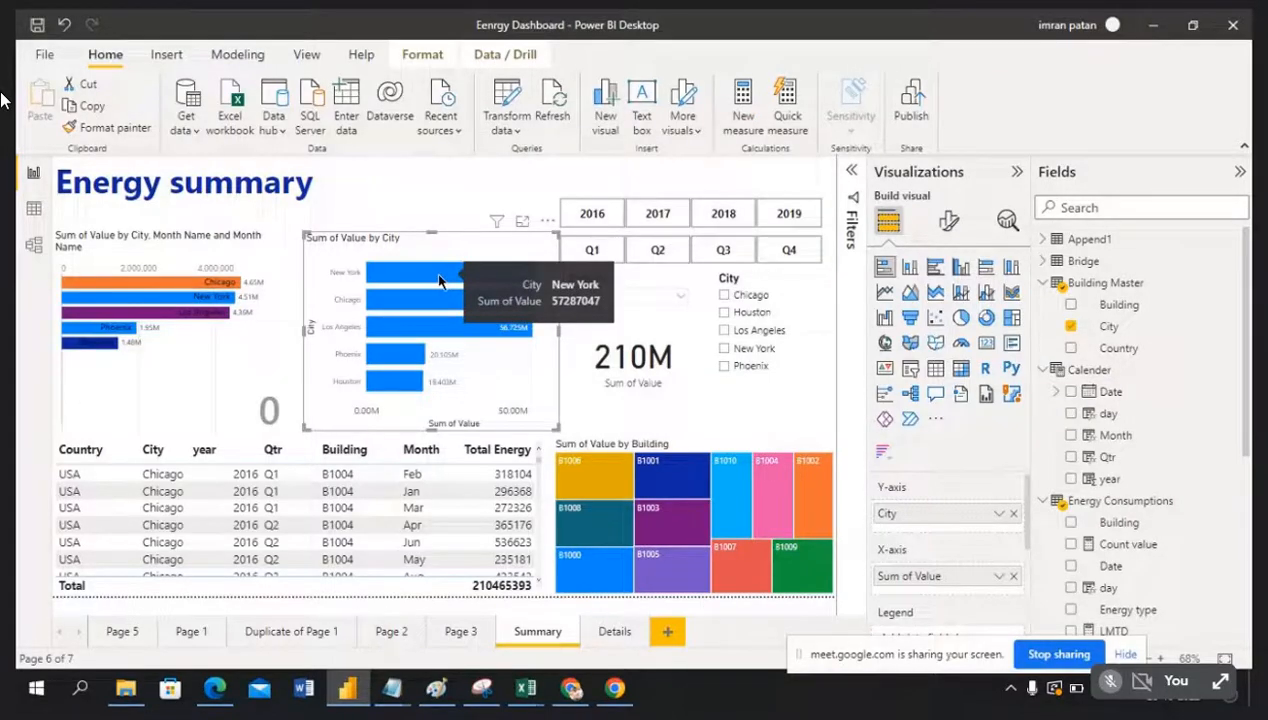
pyautogui.rightClick(438, 281)
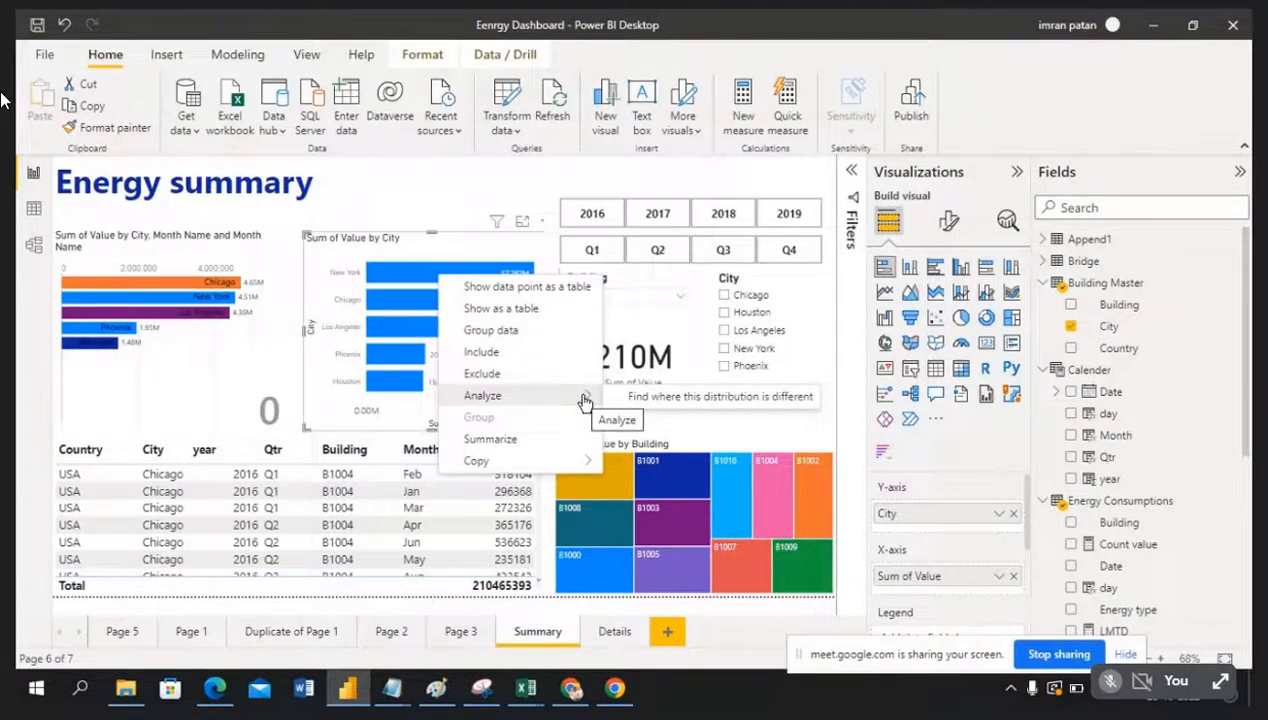
pyautogui.click(427, 196)
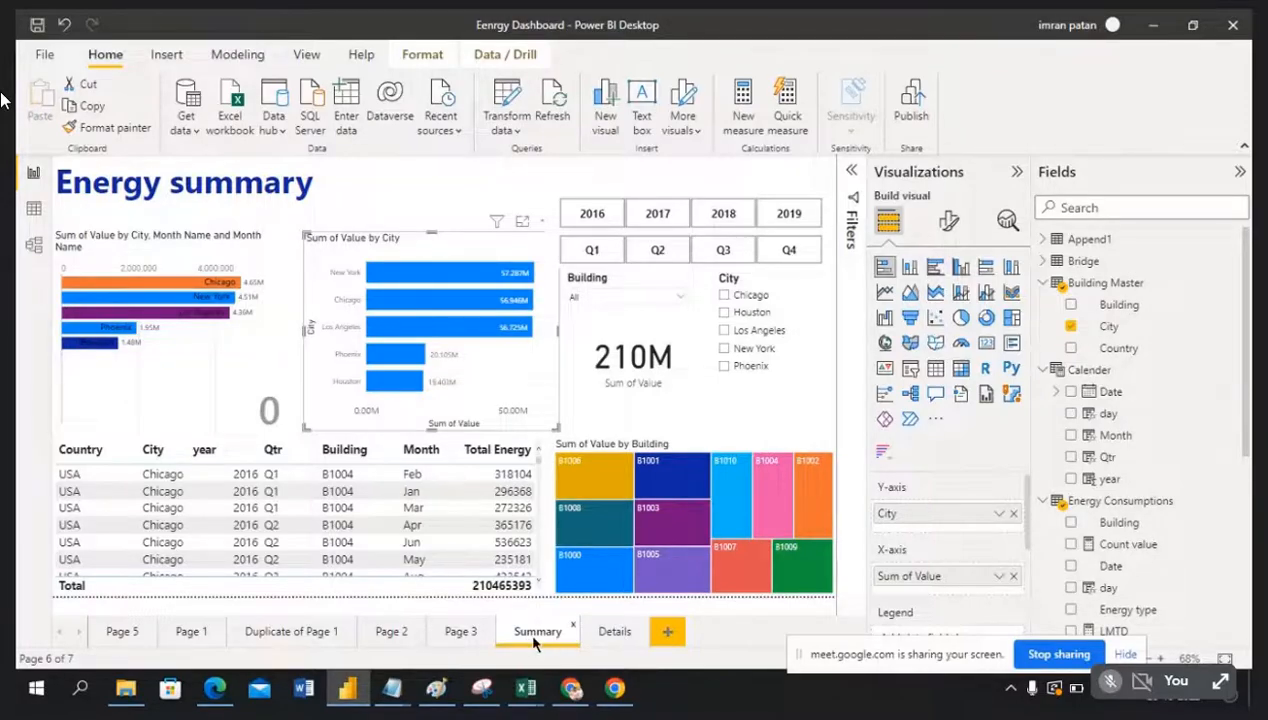
# Step: On the Details page, make City the drill-through field
pyautogui.click(612, 632)
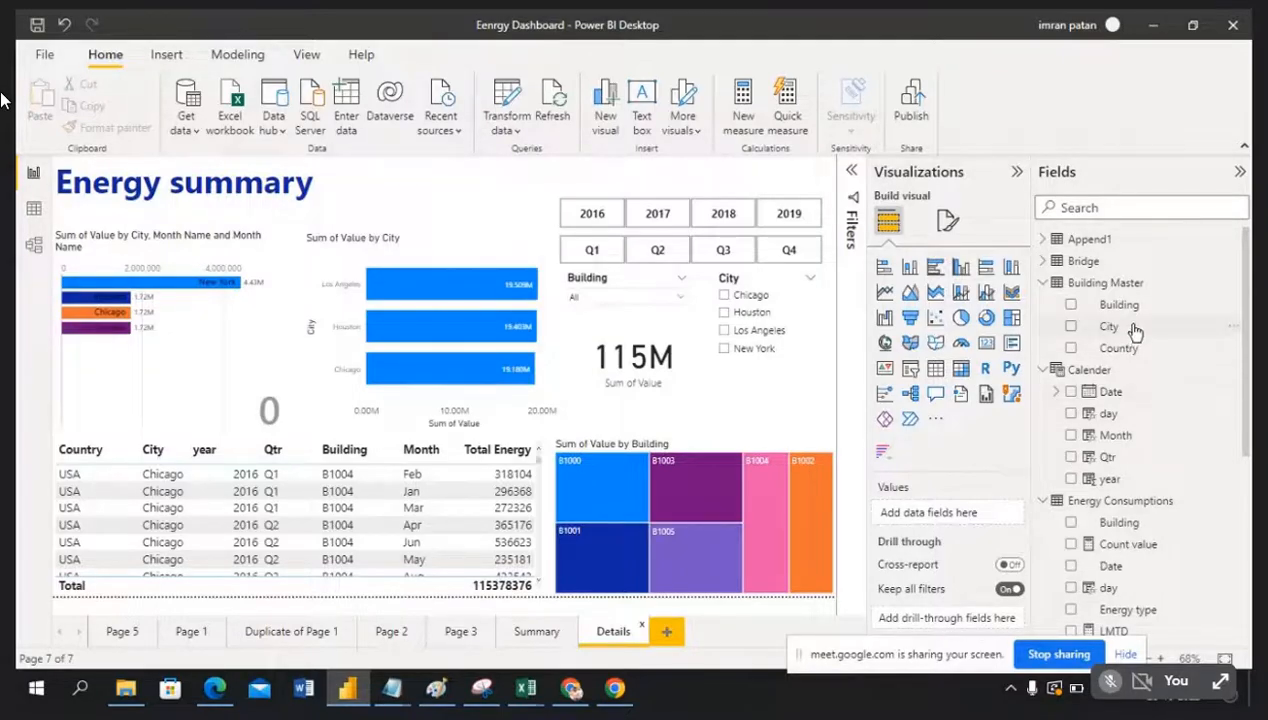
pyautogui.moveTo(1135, 332); pyautogui.dragTo(960, 622)
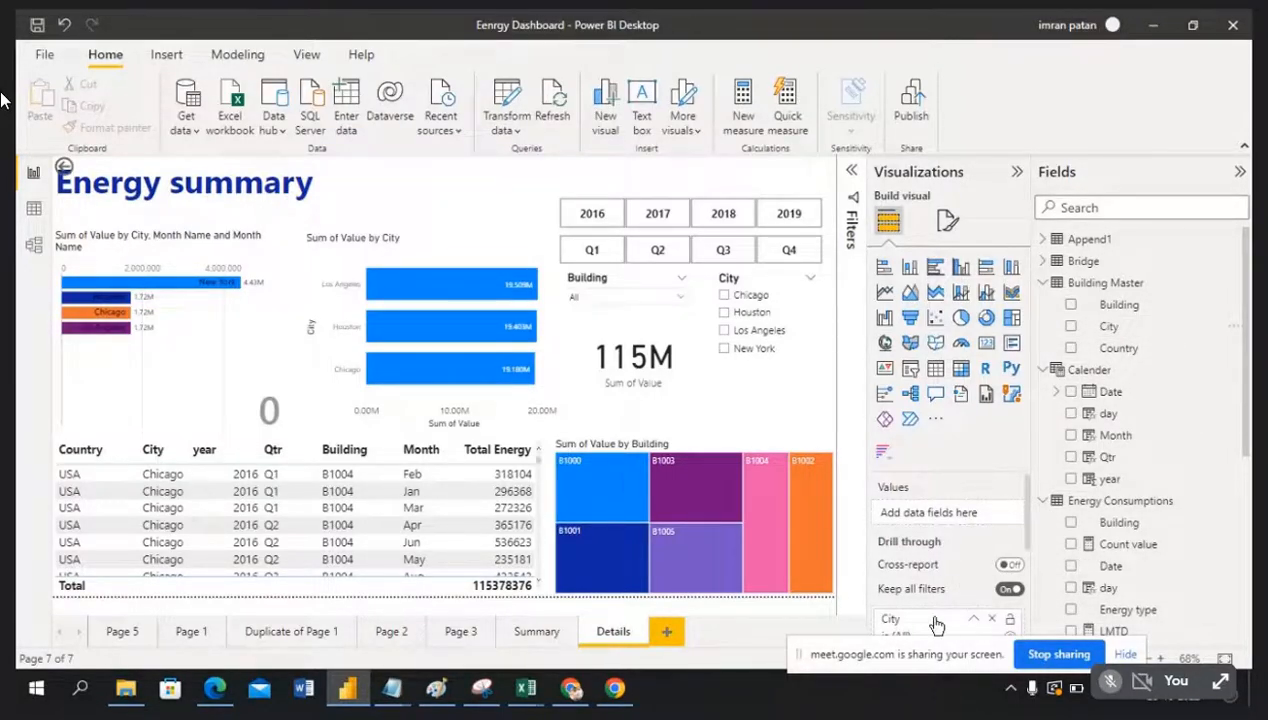
pyautogui.scroll(-1, 935, 620)
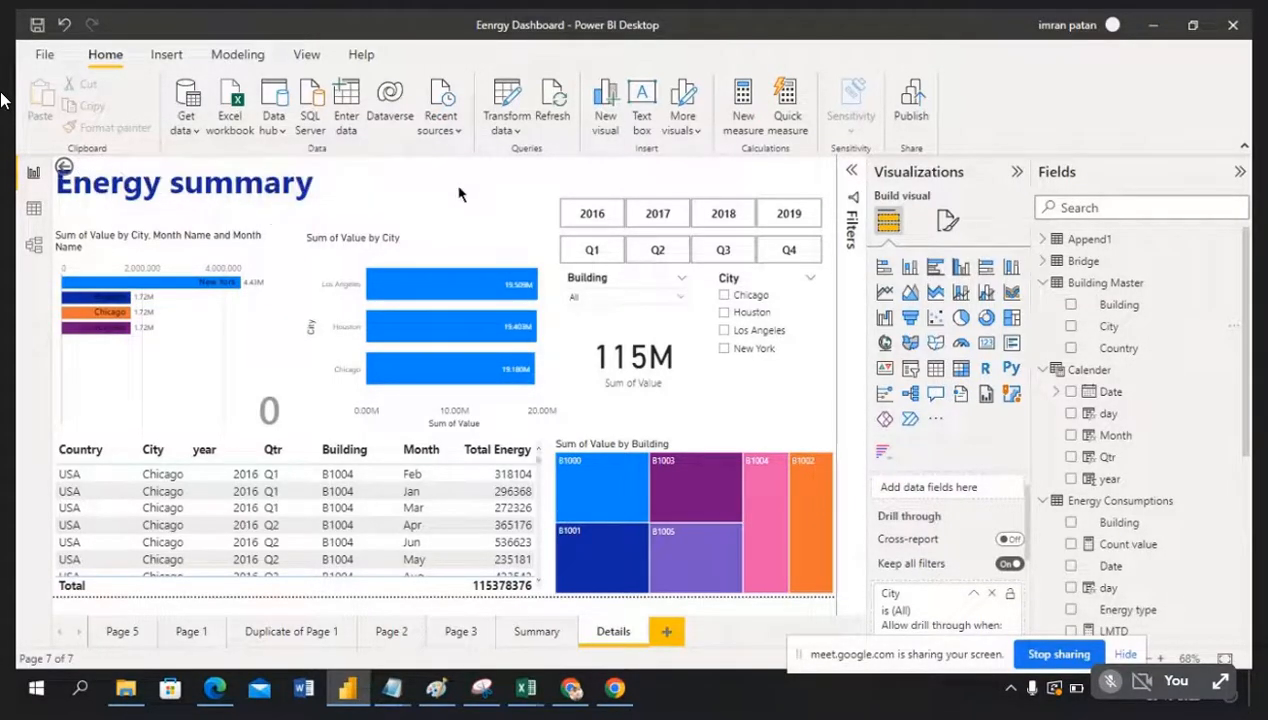
# Step: Remove the auto-added back button and the City drill-through field from Details
pyautogui.click(106, 176)
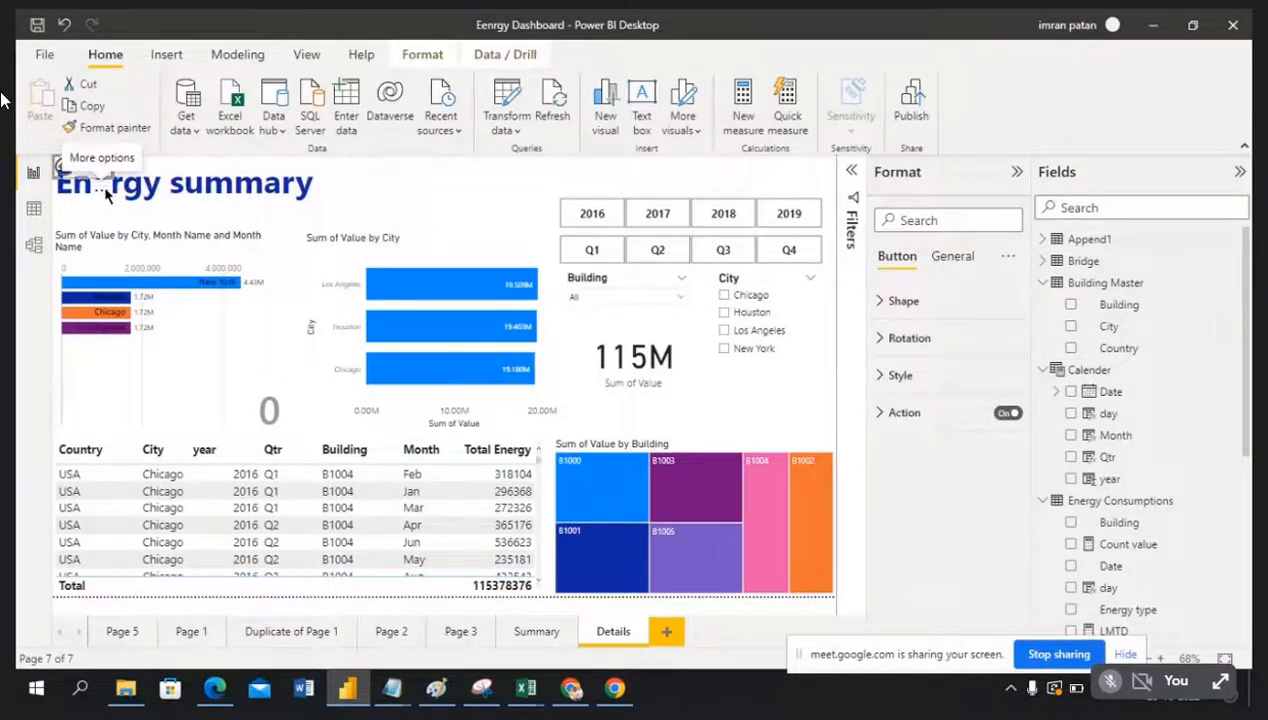
pyautogui.click(107, 195)
pyautogui.click(132, 212)
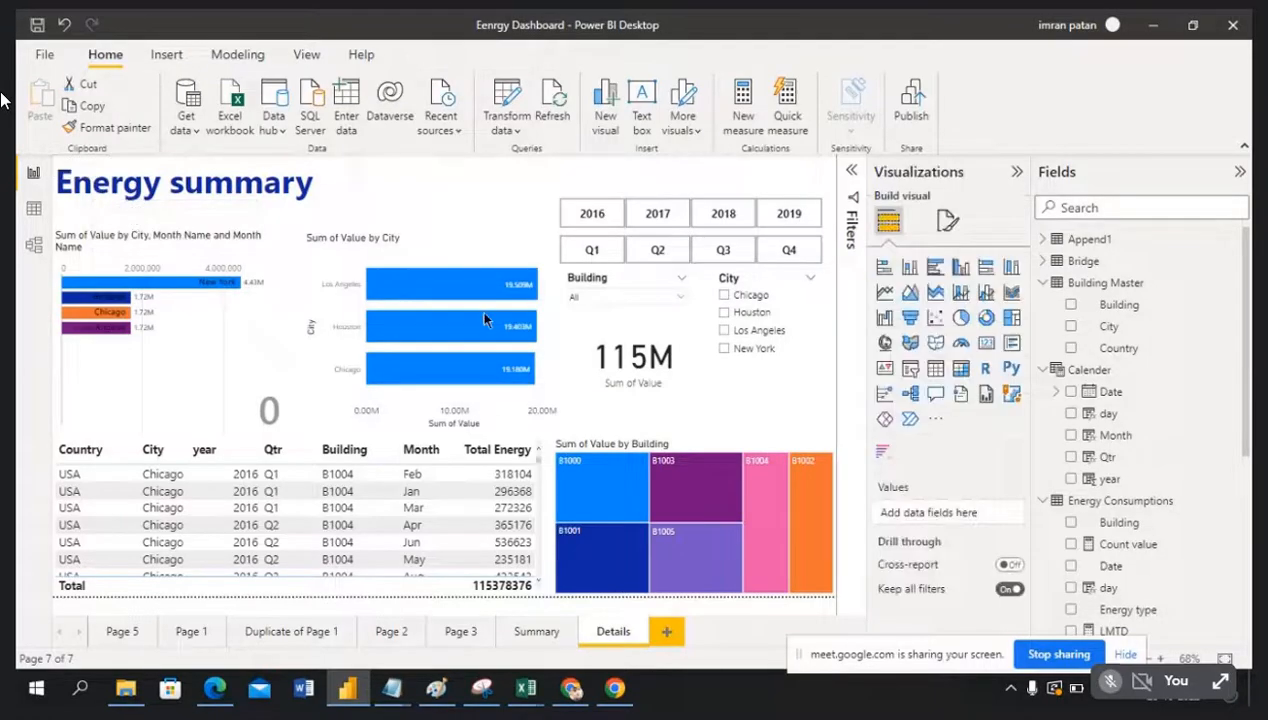
pyautogui.scroll(-1, 956, 614)
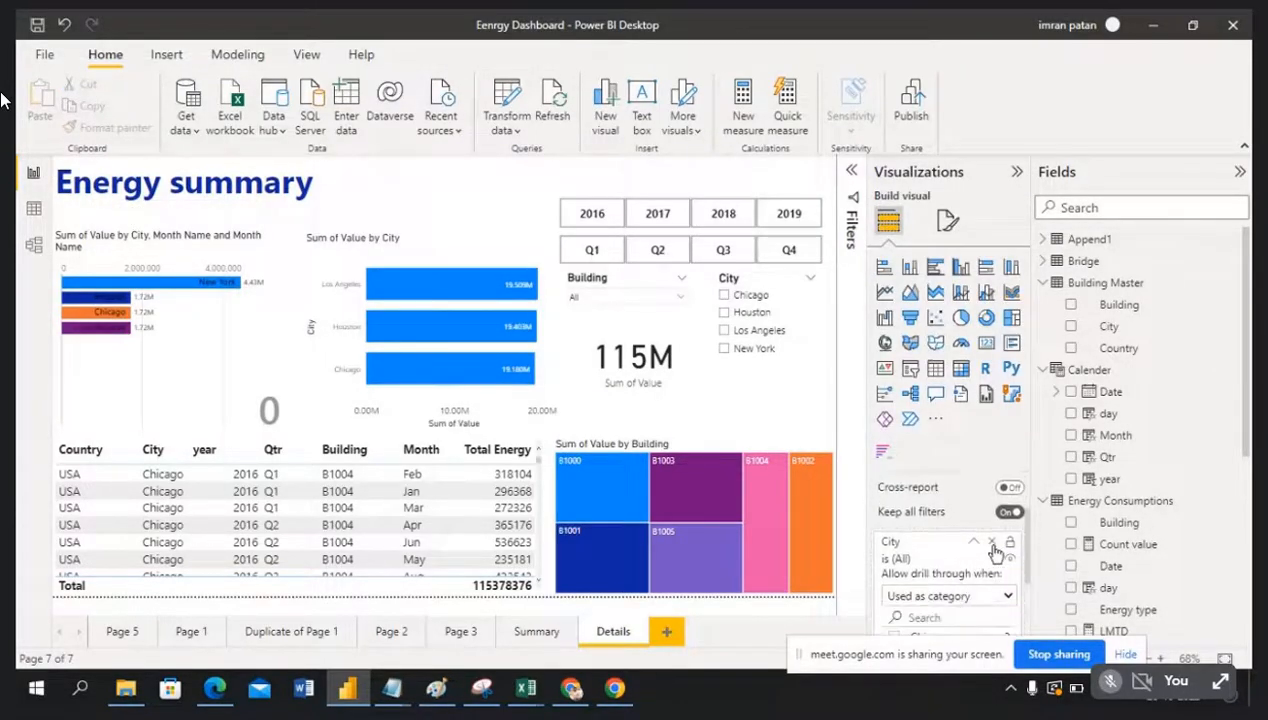
pyautogui.click(994, 546)
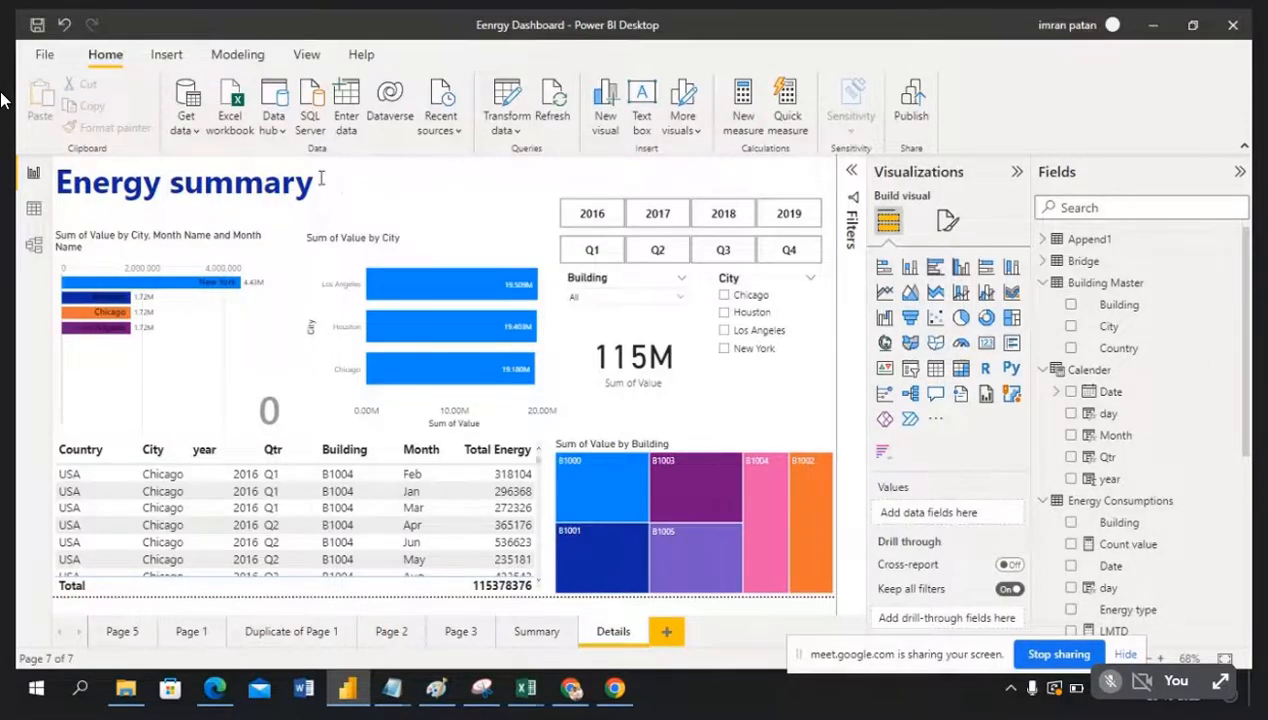
pyautogui.click(450, 216)
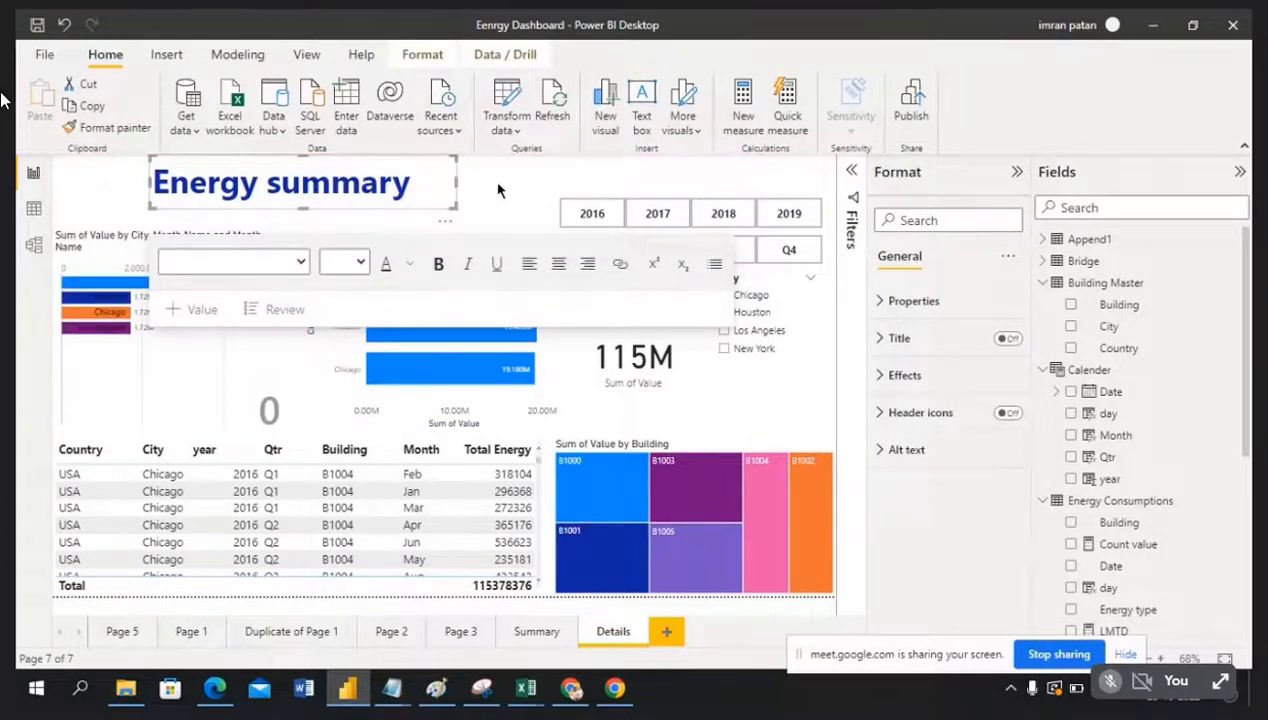
# Step: Re-add Building Master's City as the Details drill-through field, restoring the back button
pyautogui.click(492, 190)
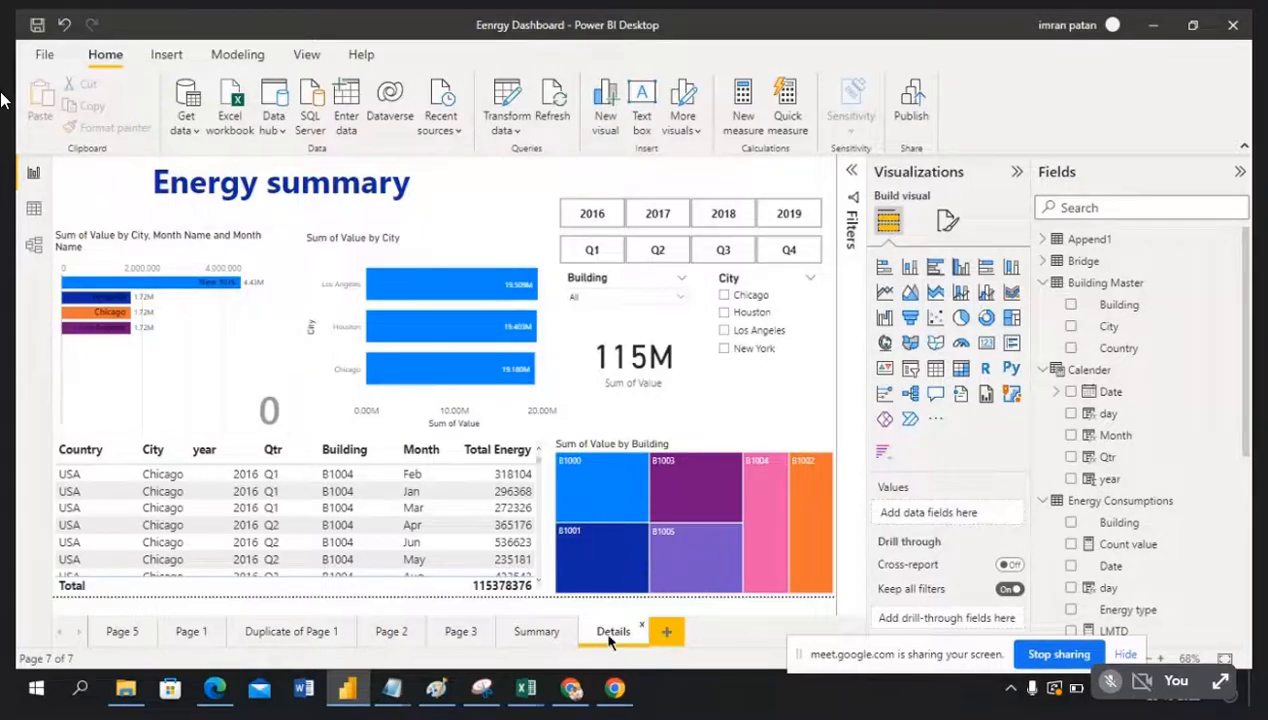
pyautogui.click(1145, 330)
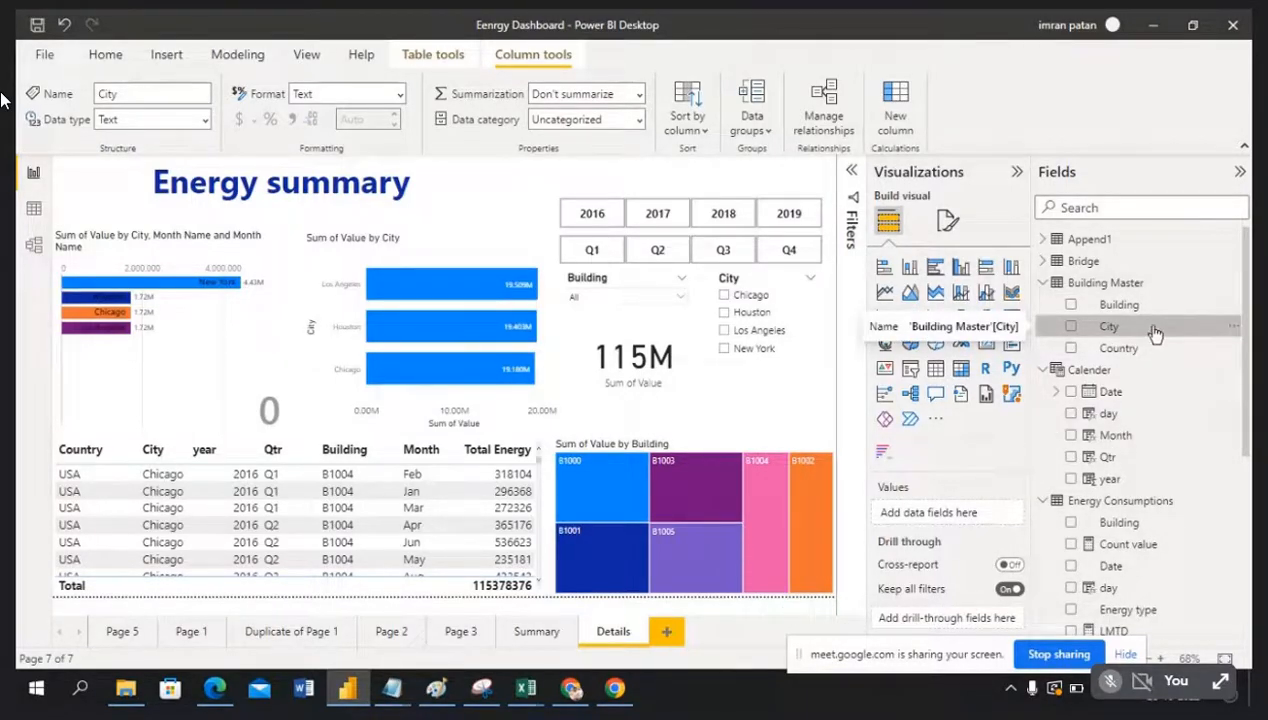
pyautogui.moveTo(1155, 333); pyautogui.dragTo(958, 620)
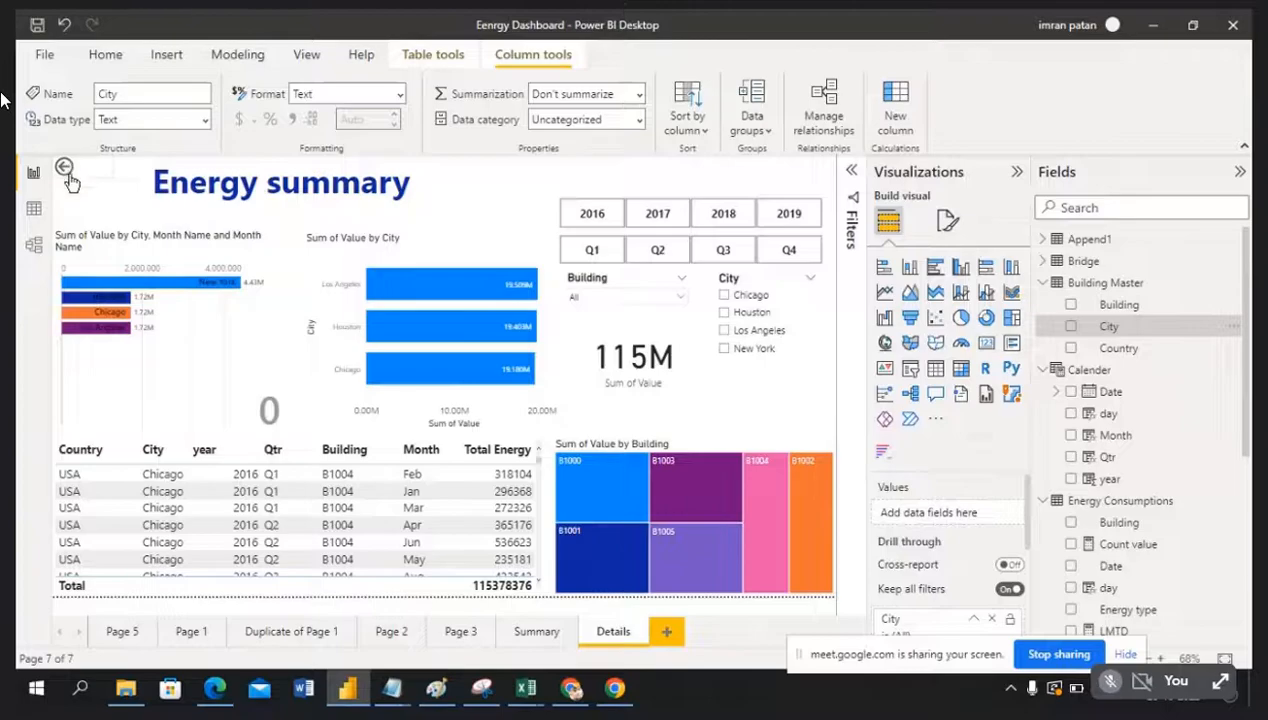
# Step: Back on Summary, bring up the Drill through options on the New York bar of Sum of Value by City
pyautogui.click(526, 635)
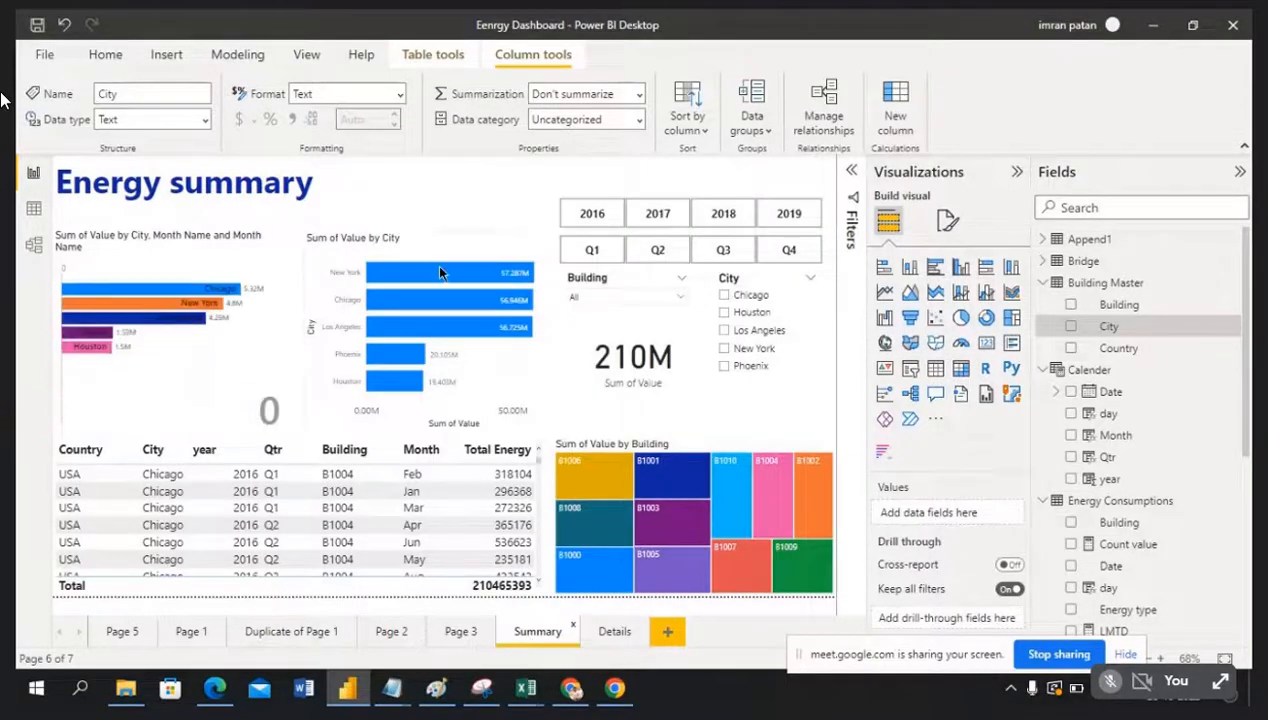
pyautogui.moveTo(396, 275)
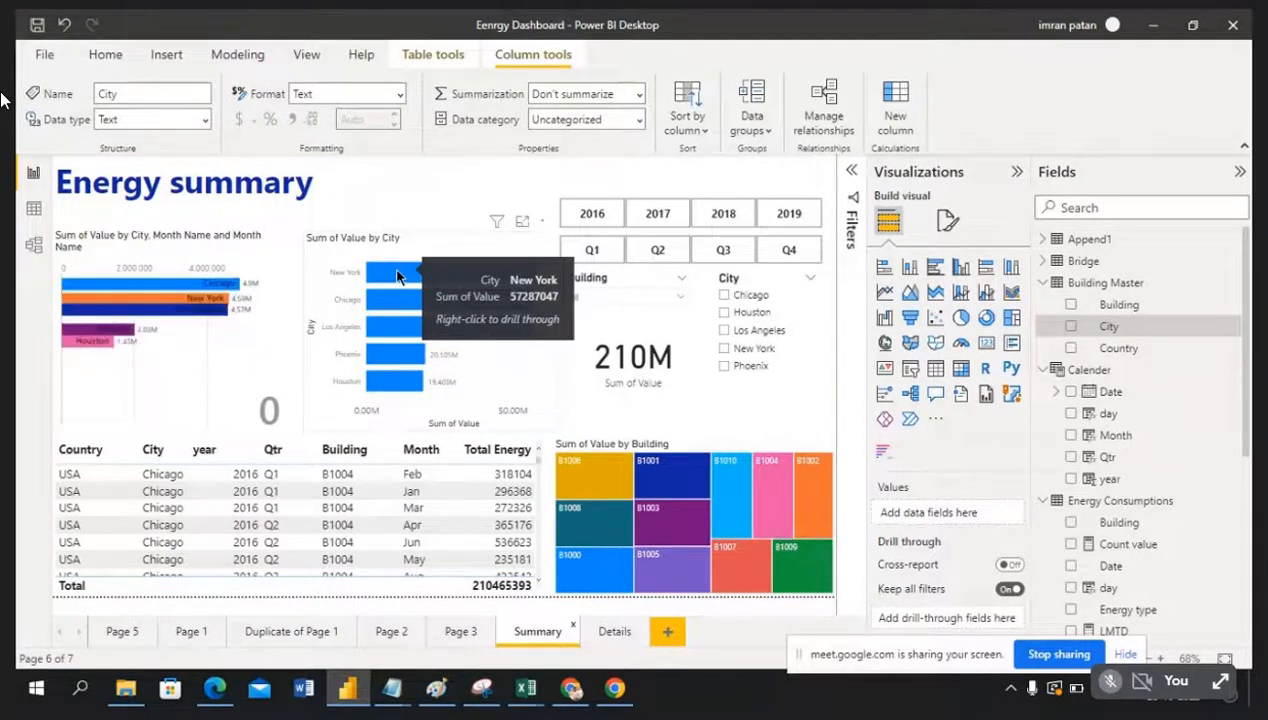
pyautogui.rightClick(397, 277)
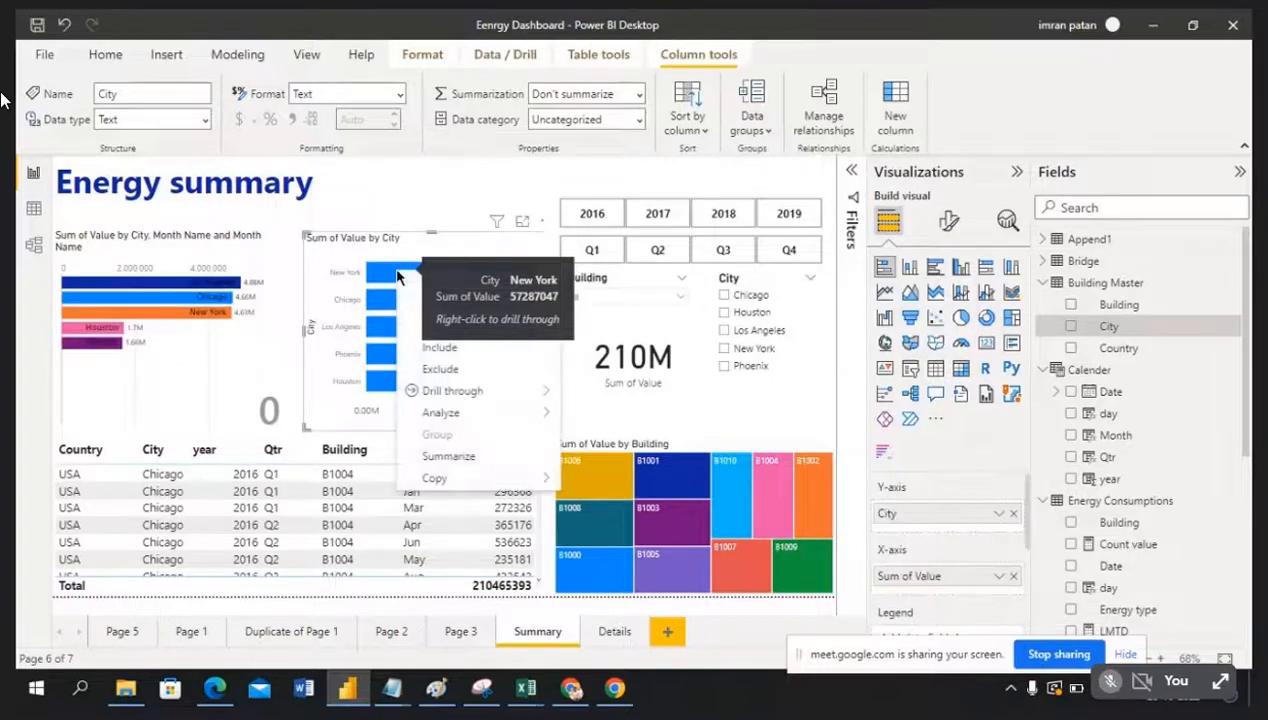
pyautogui.moveTo(455, 392)
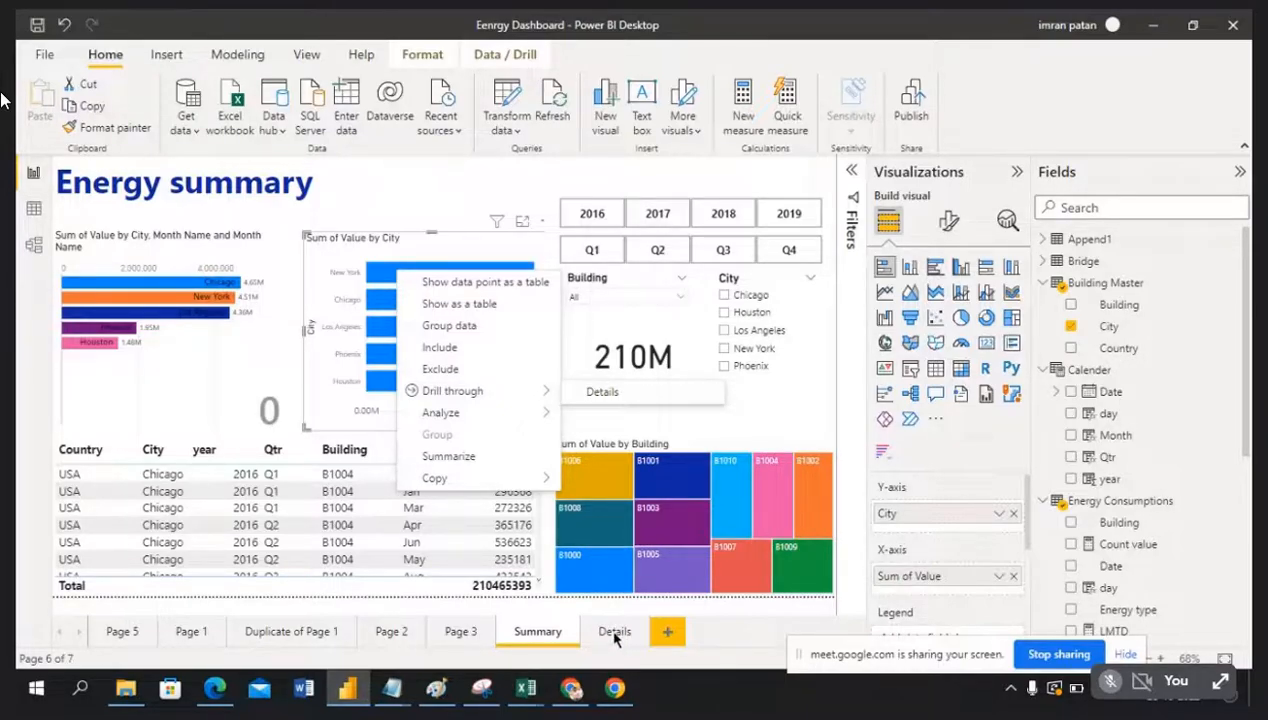
# Step: Drill through from New York to Details, then clear the city chart's own City filter to all cities
pyautogui.click(603, 394)
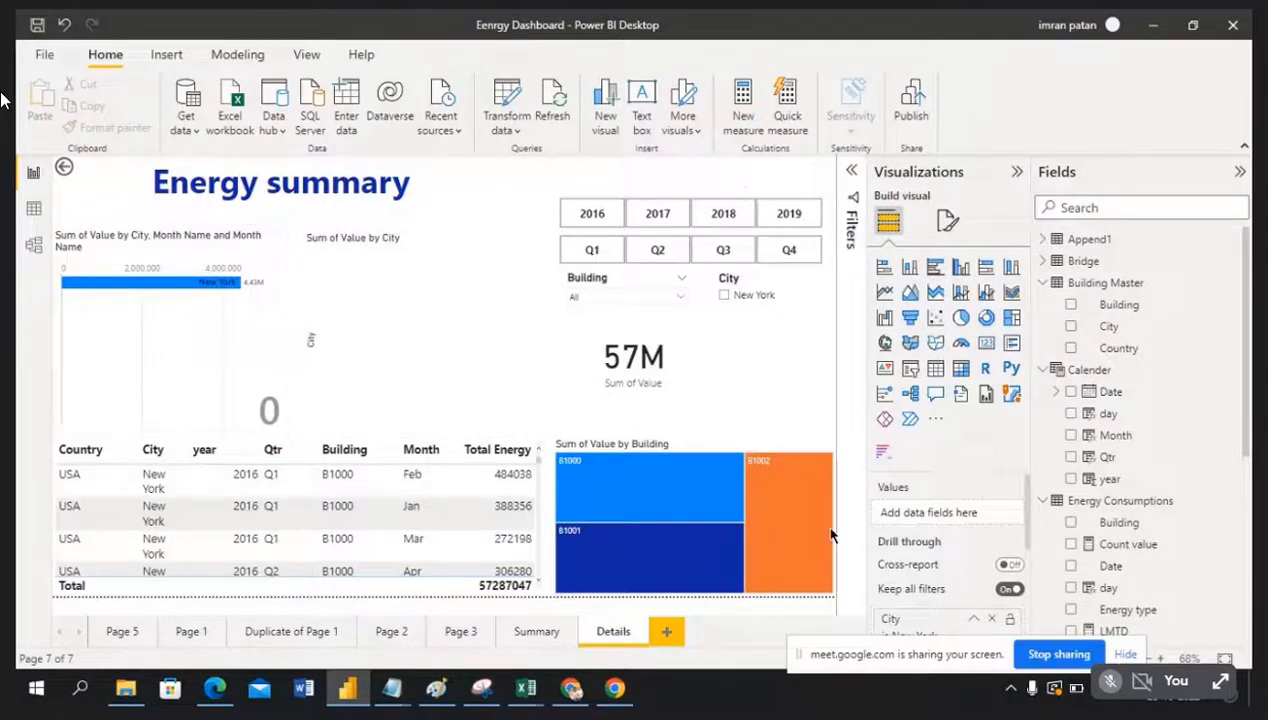
pyautogui.click(363, 330)
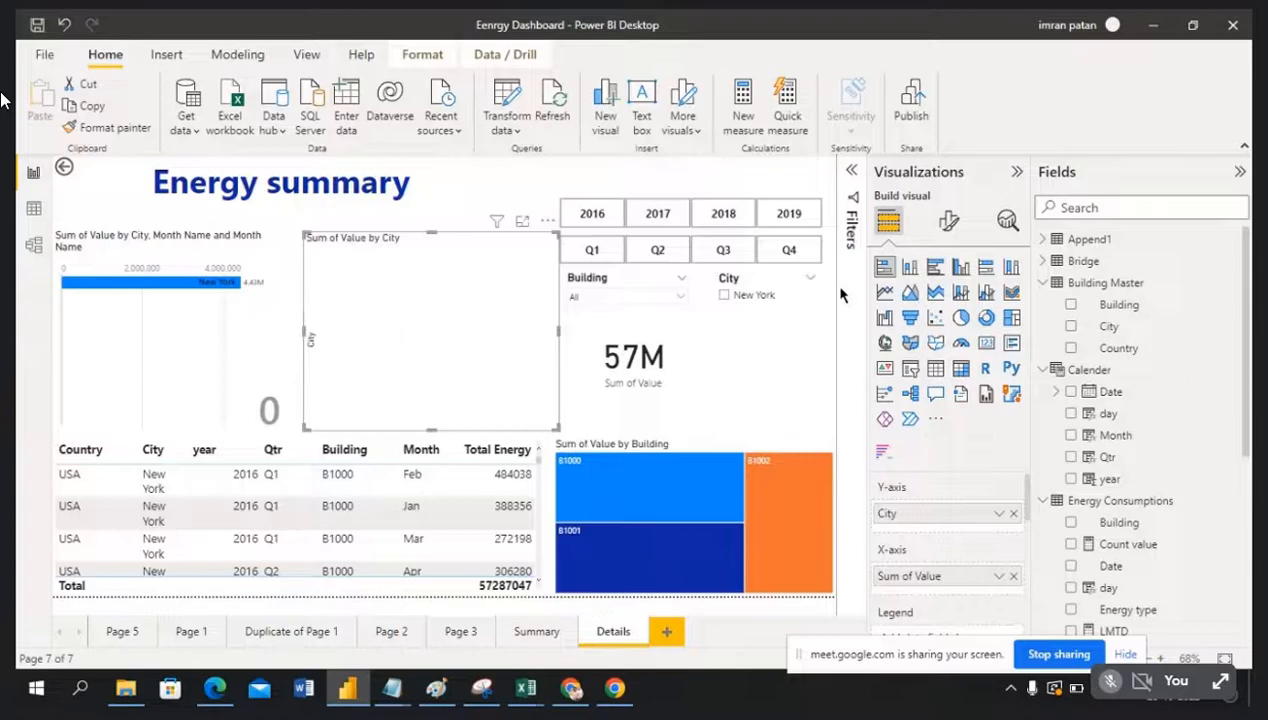
pyautogui.click(853, 172)
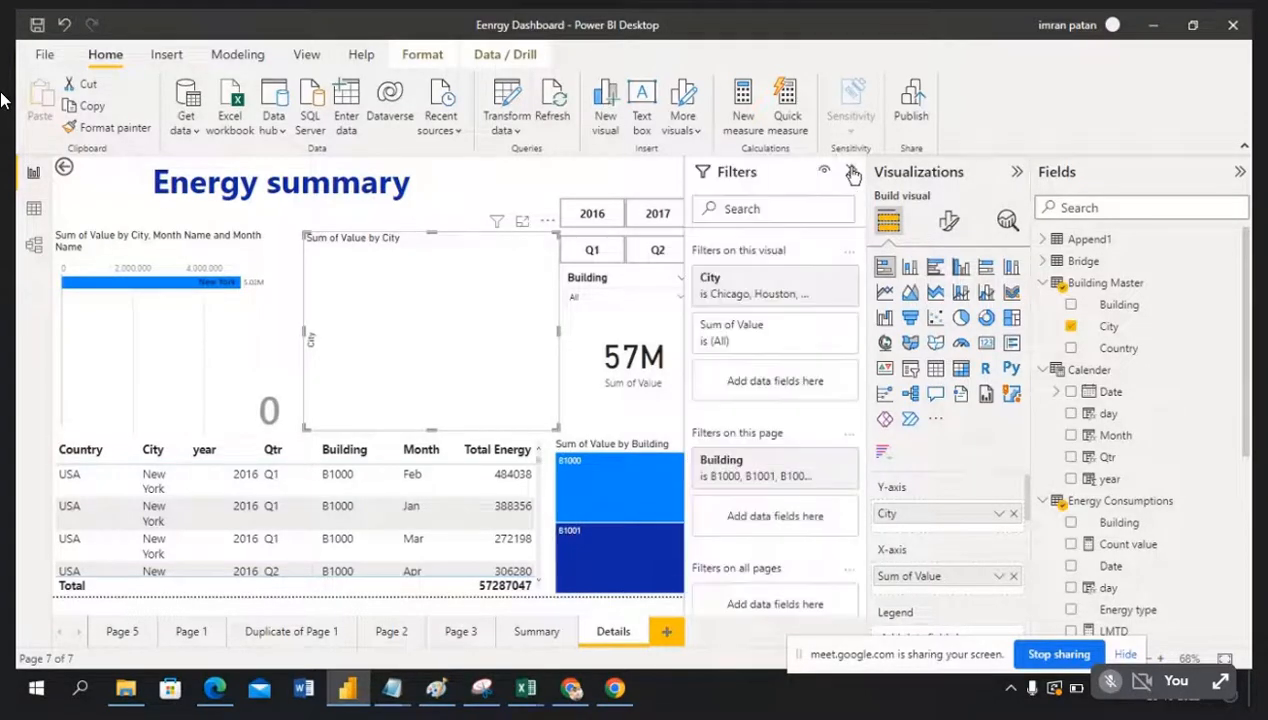
pyautogui.click(824, 281)
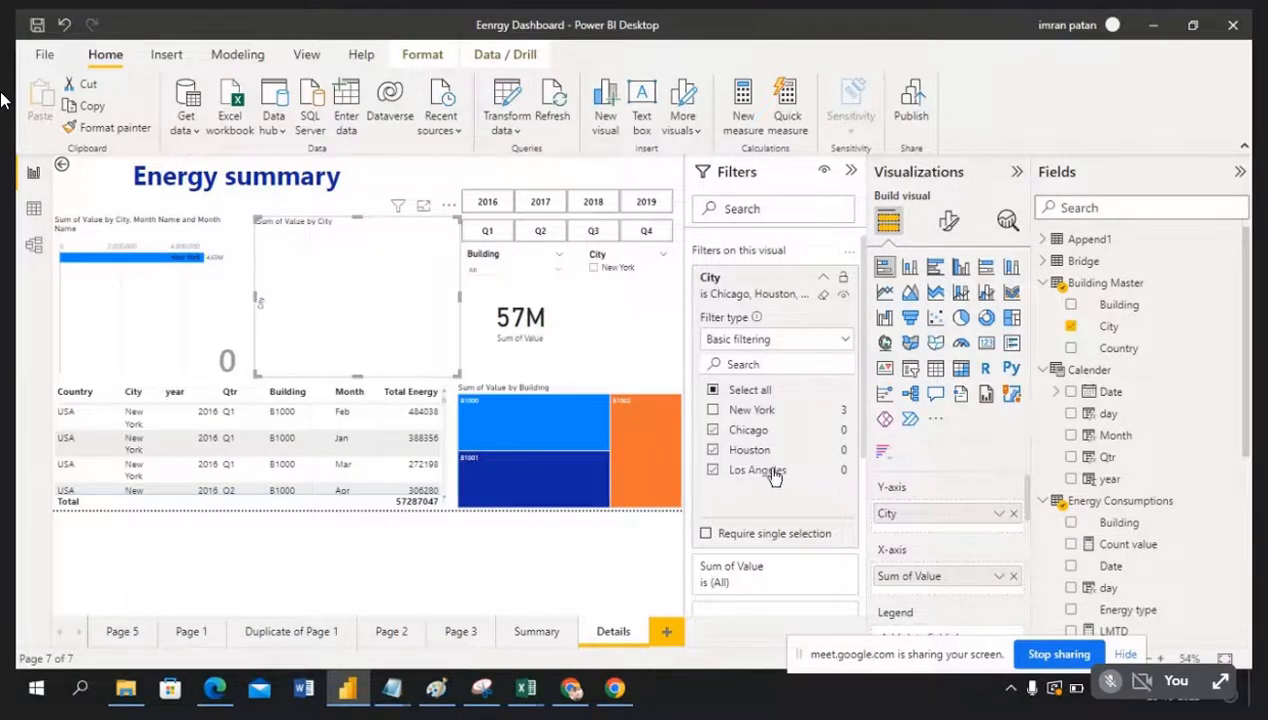
pyautogui.click(825, 300)
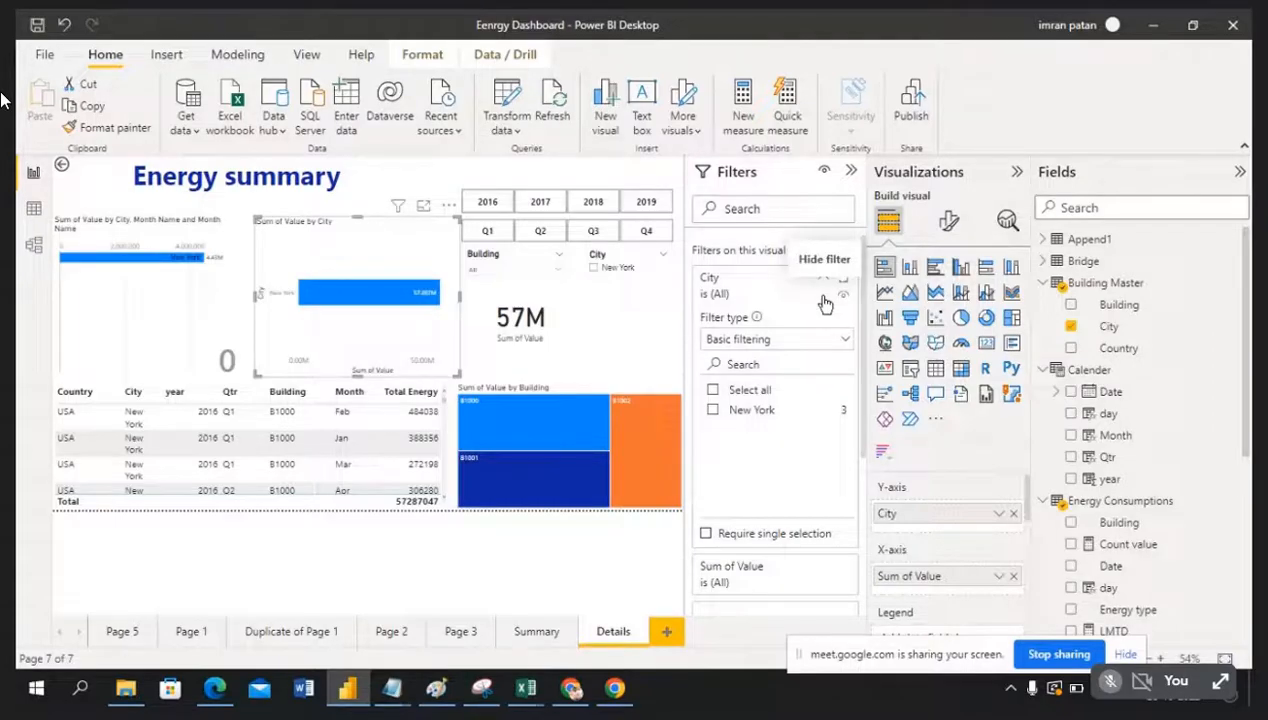
pyautogui.click(850, 175)
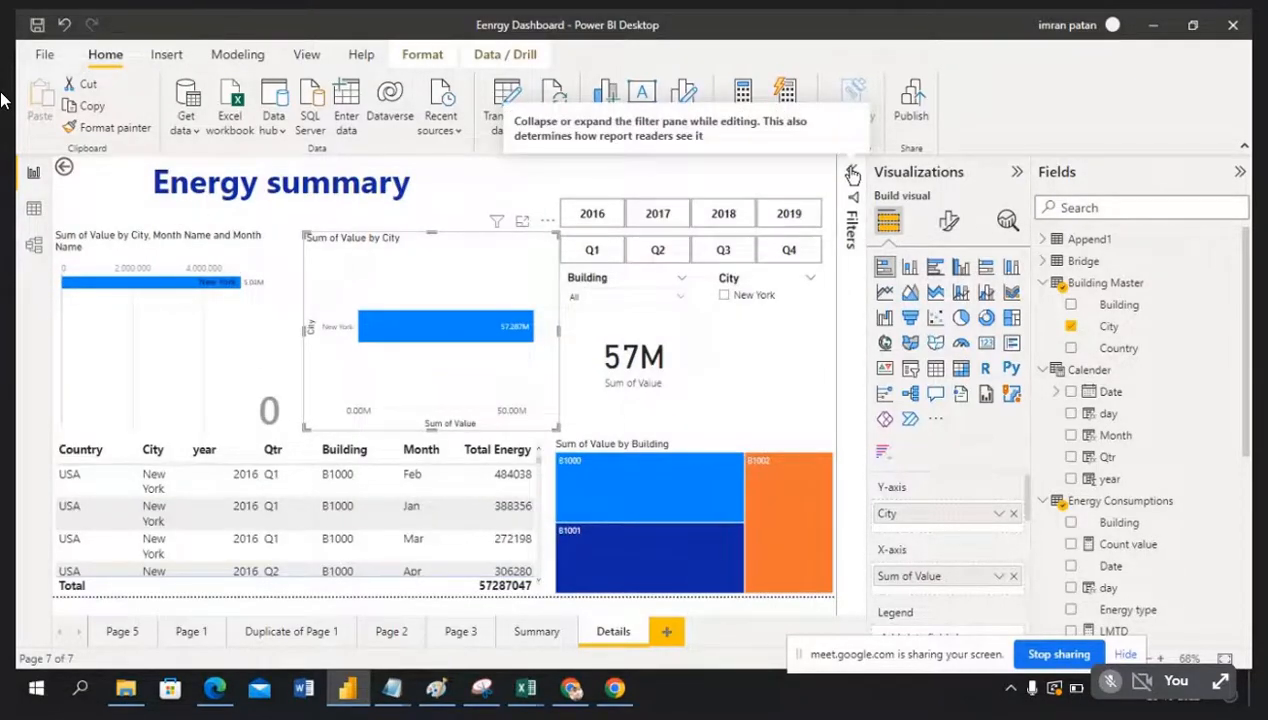
# Step: Remove City as the Details page's drill-through field and delete its back button
pyautogui.click(510, 186)
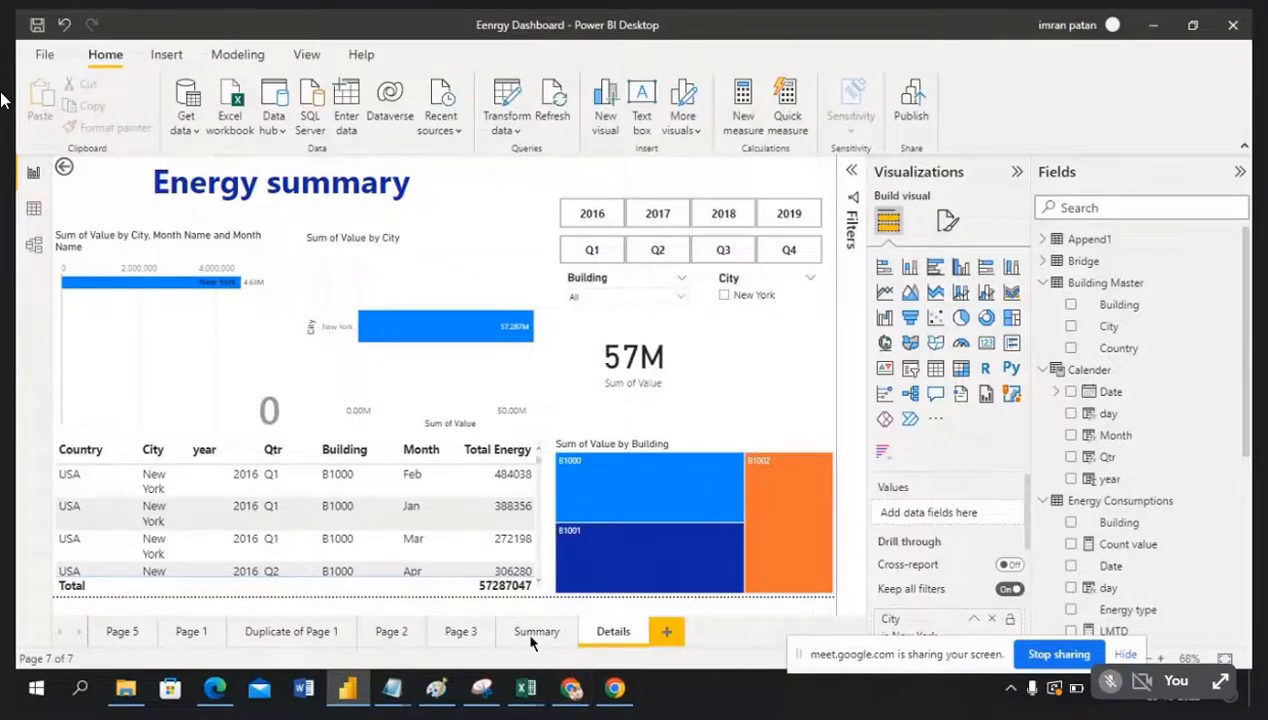
pyautogui.click(993, 621)
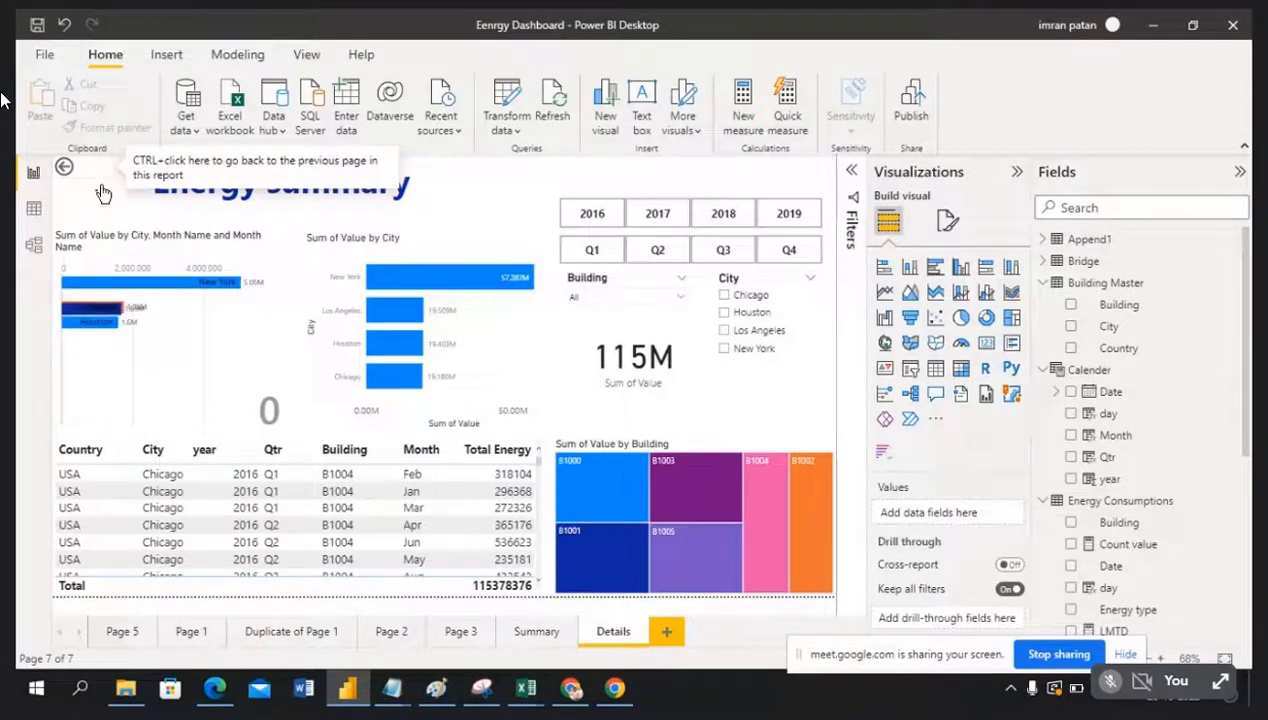
pyautogui.rightClick(104, 194)
pyautogui.click(126, 210)
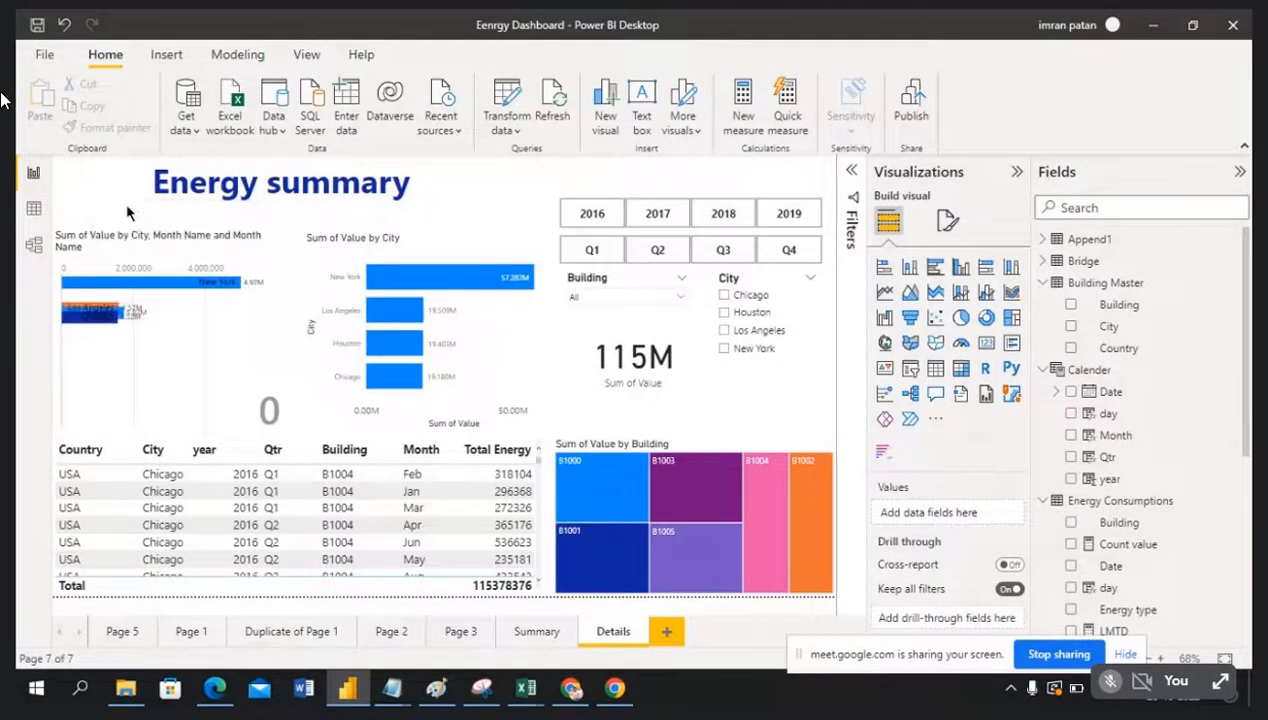
# Step: On the Summary page, check the New York bar's menu for drill-through options
pyautogui.click(533, 634)
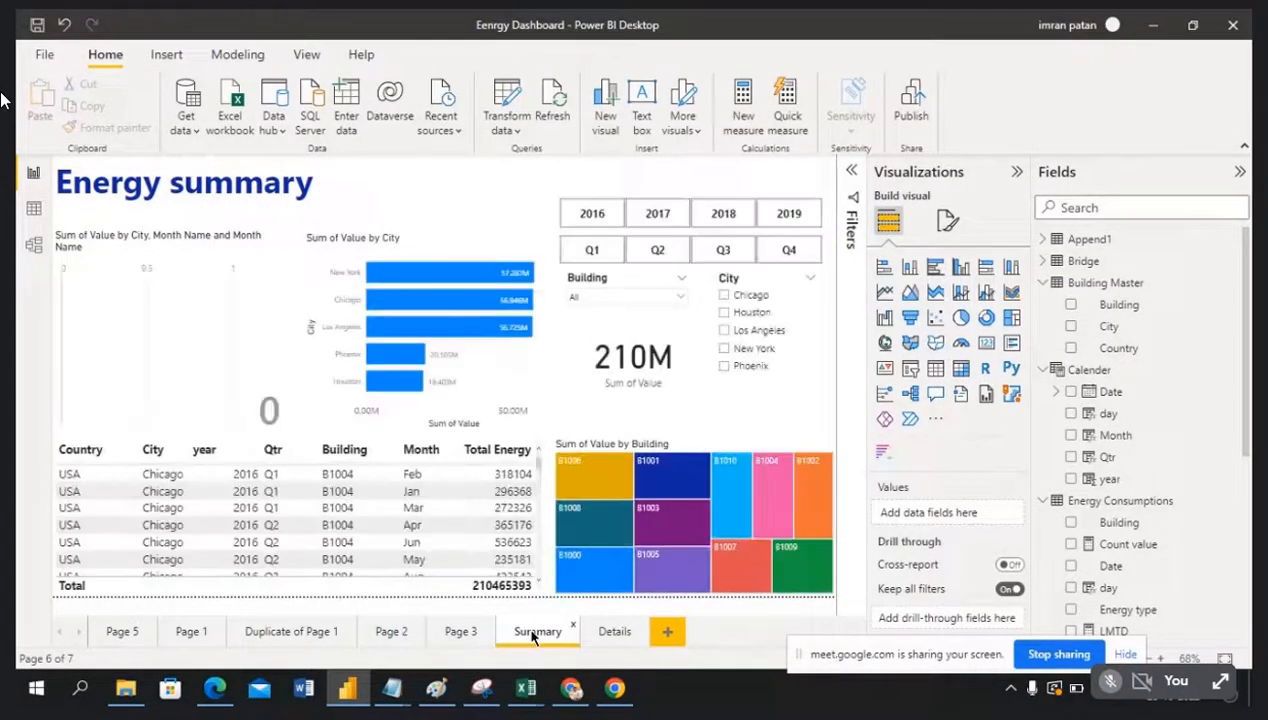
pyautogui.moveTo(444, 276)
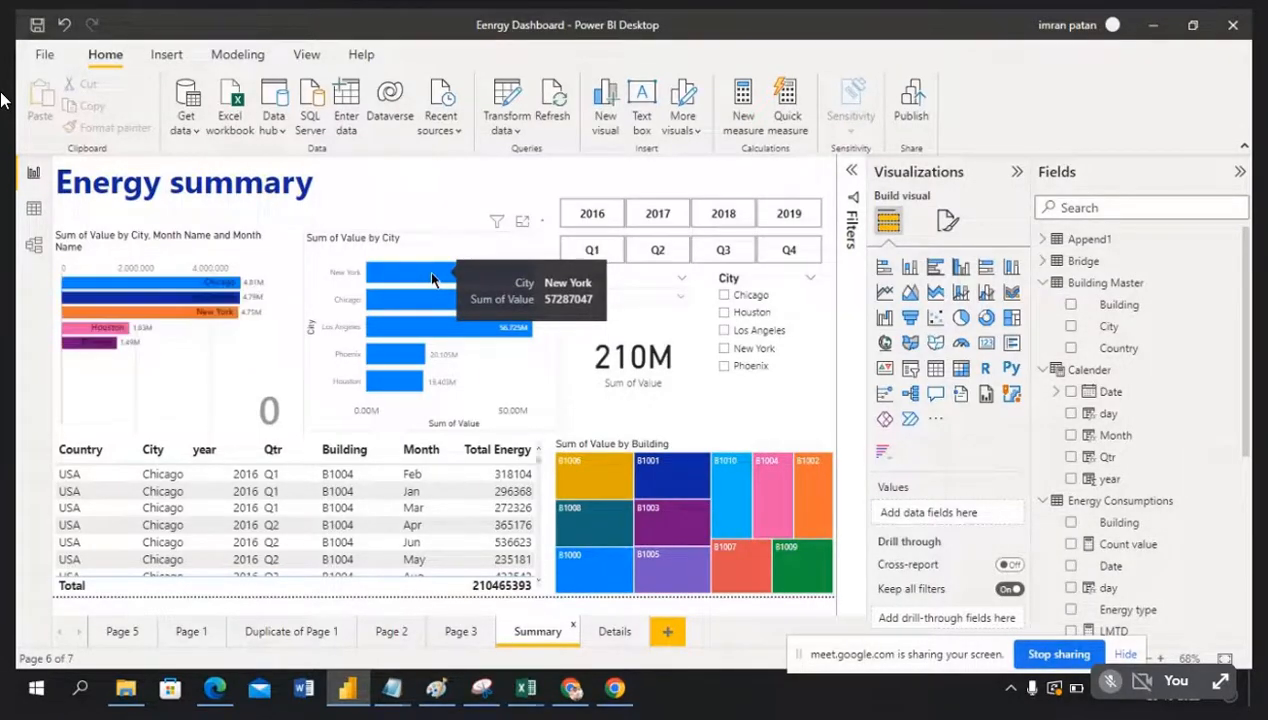
pyautogui.rightClick(377, 276)
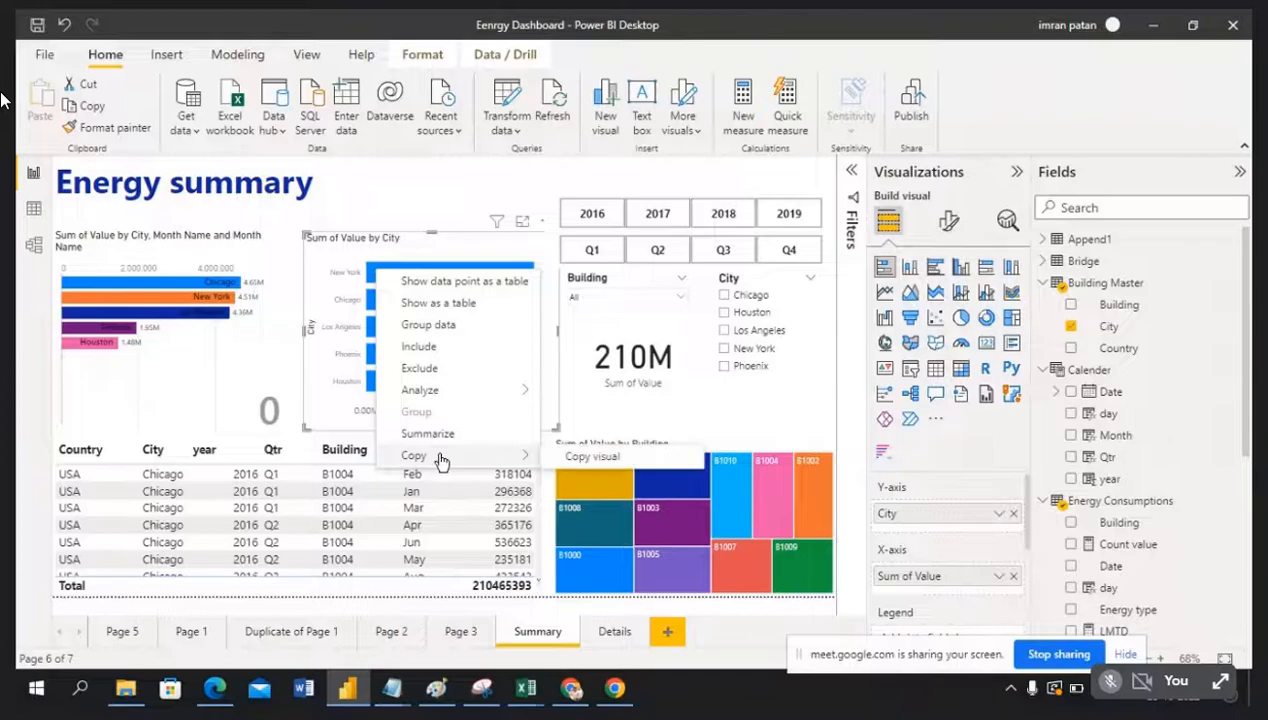
pyautogui.click(360, 262)
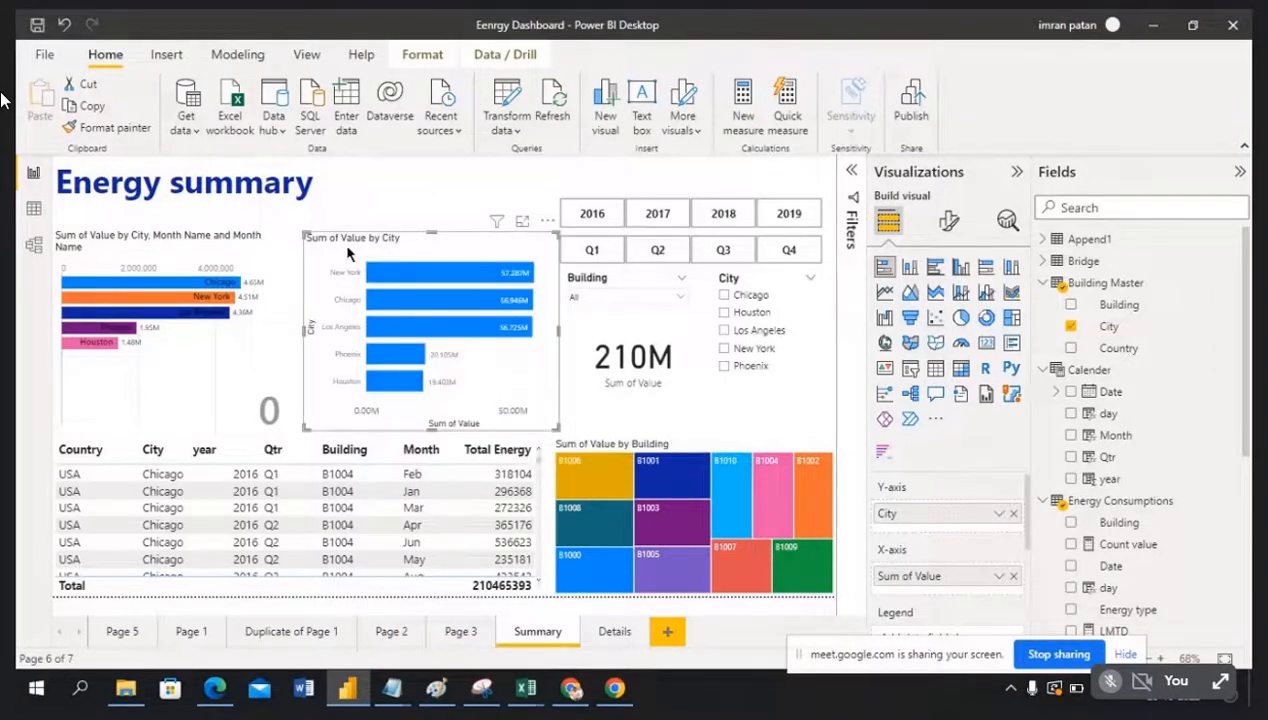
pyautogui.rightClick(398, 280)
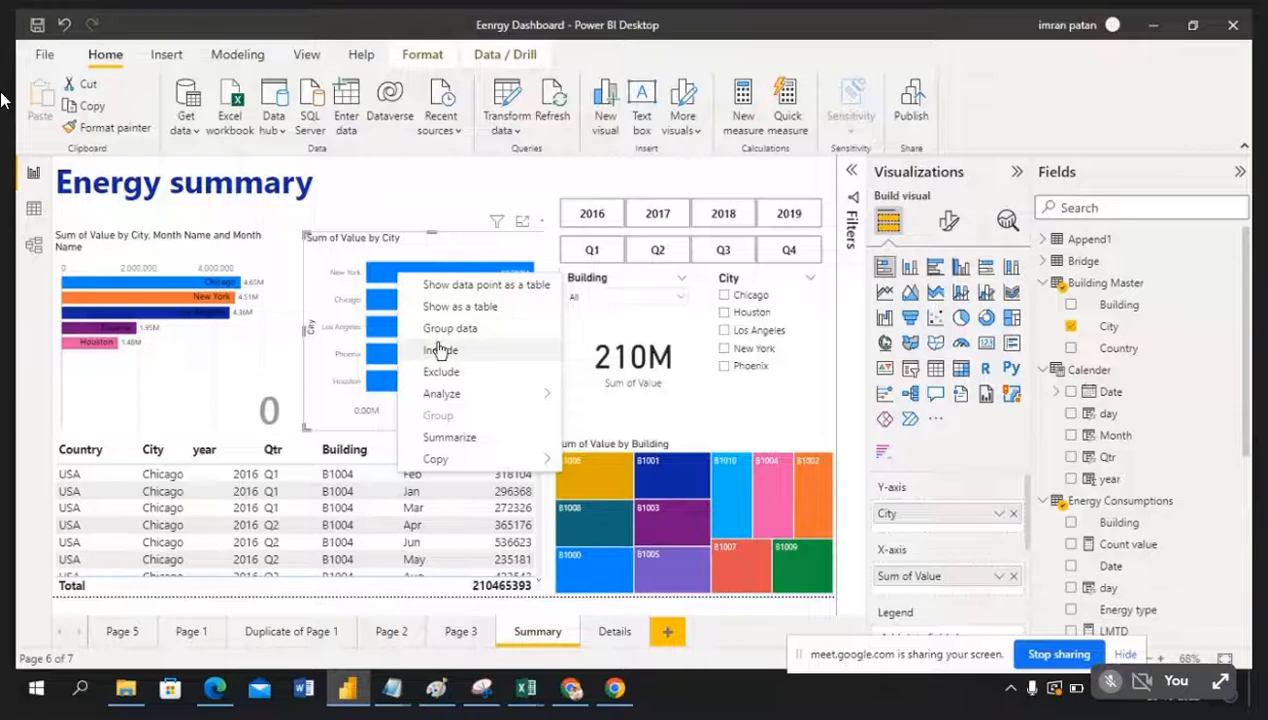
pyautogui.click(450, 187)
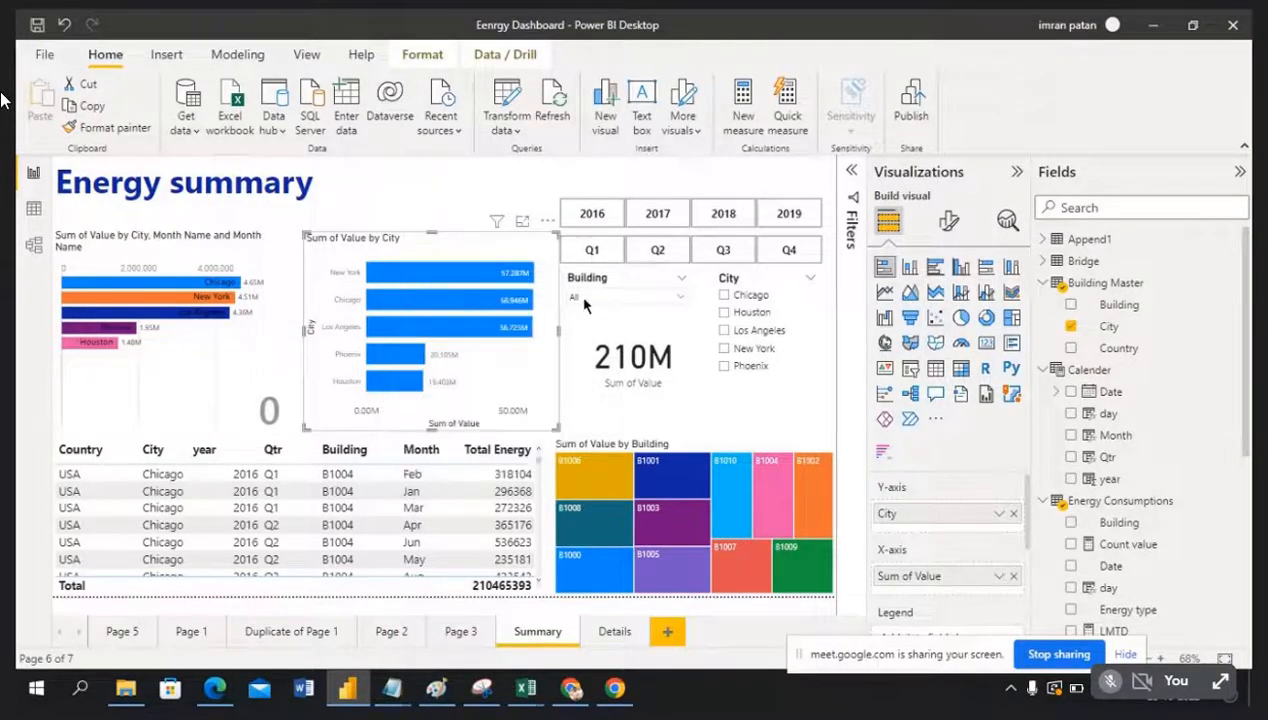
# Step: Add City back as the Details page's drill-through field, restoring the back button
pyautogui.click(613, 634)
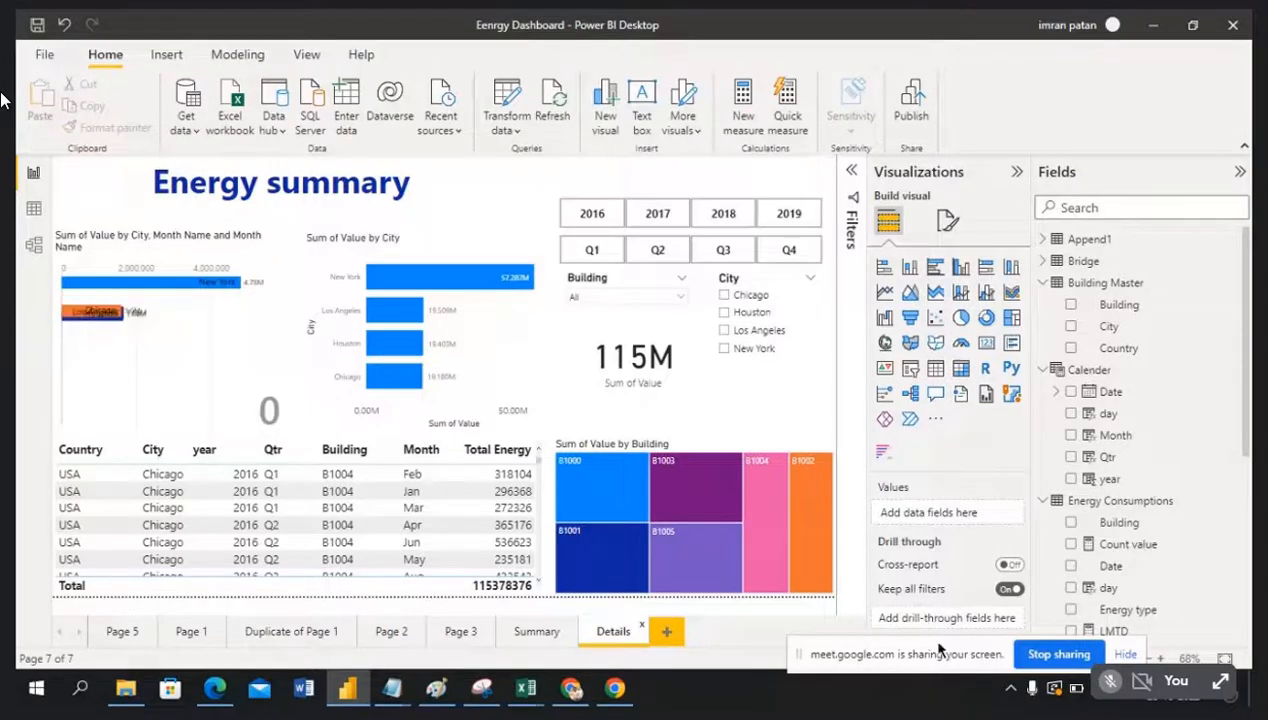
pyautogui.moveTo(938, 645); pyautogui.dragTo(930, 672)
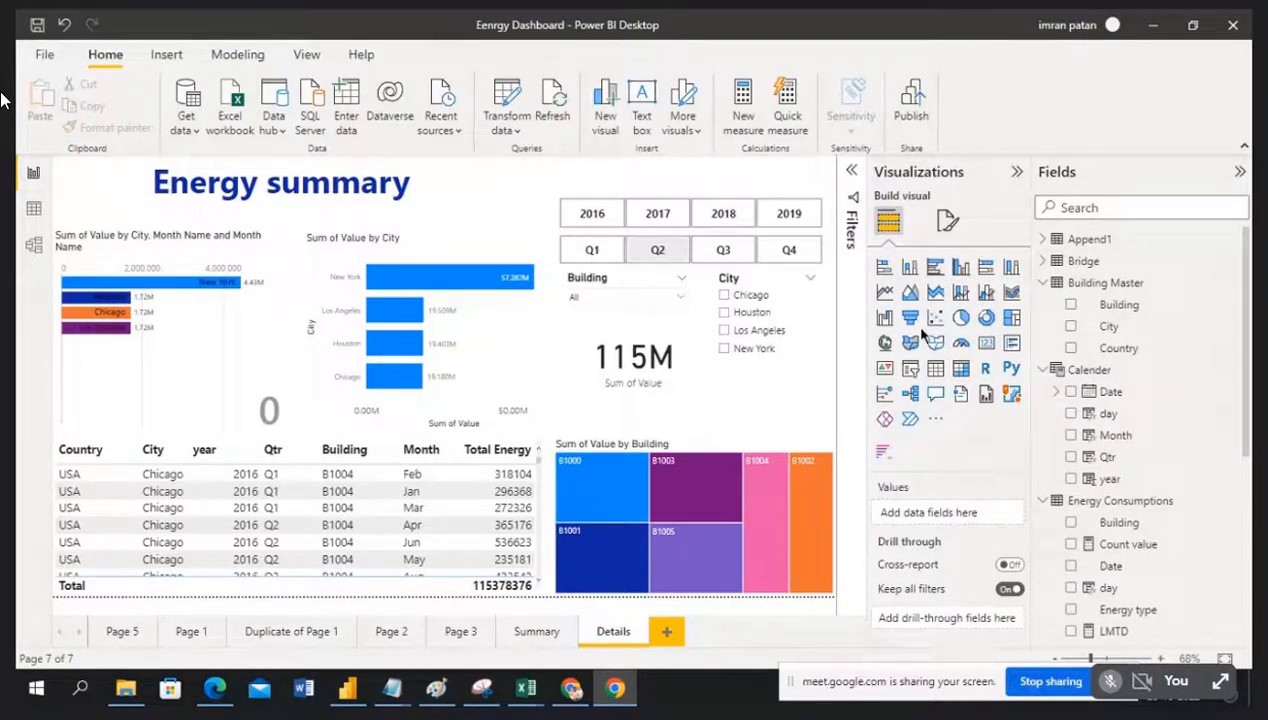
pyautogui.moveTo(1136, 333); pyautogui.dragTo(942, 619)
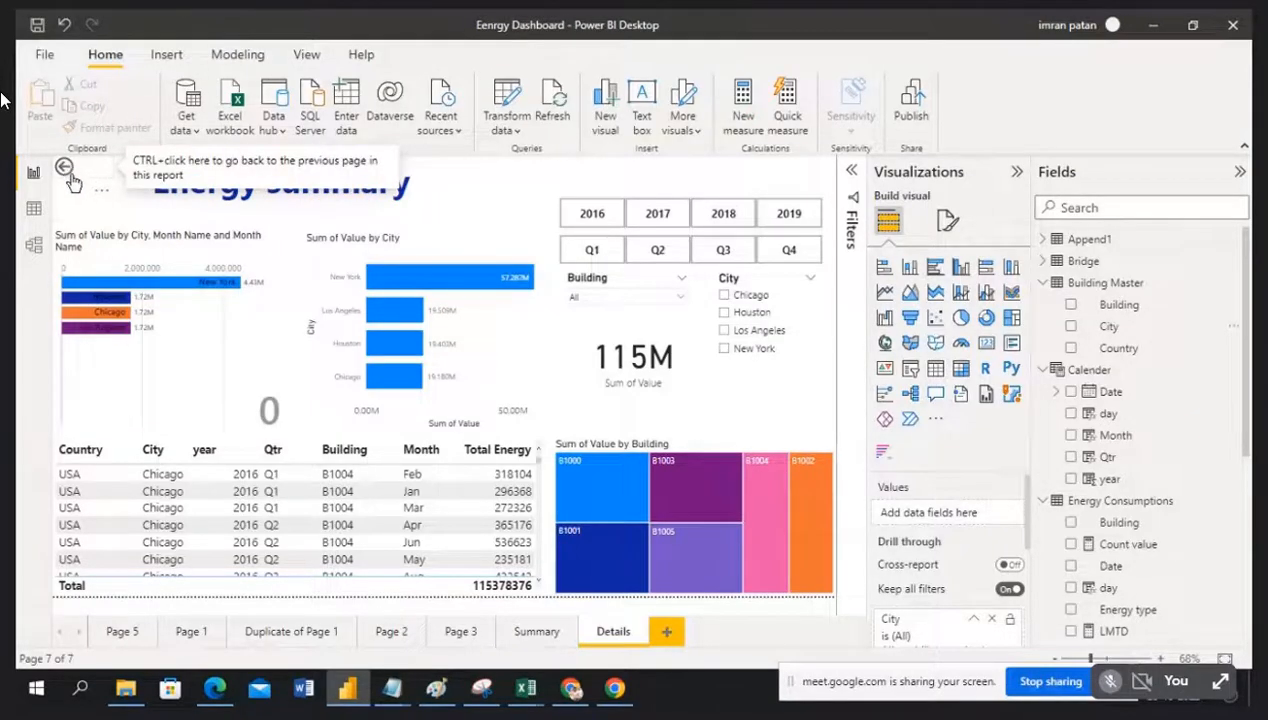
# Step: Glance at Summary, then return to Details and show the city chart's filters
pyautogui.click(532, 632)
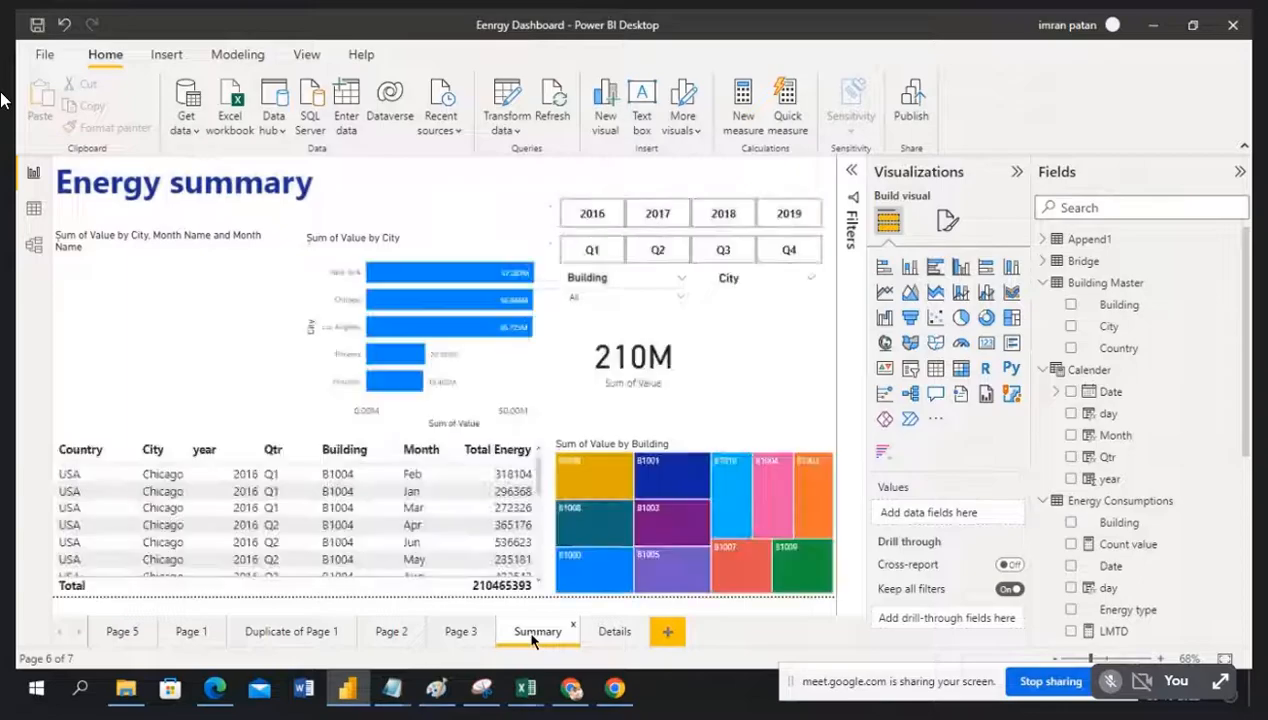
pyautogui.click(611, 634)
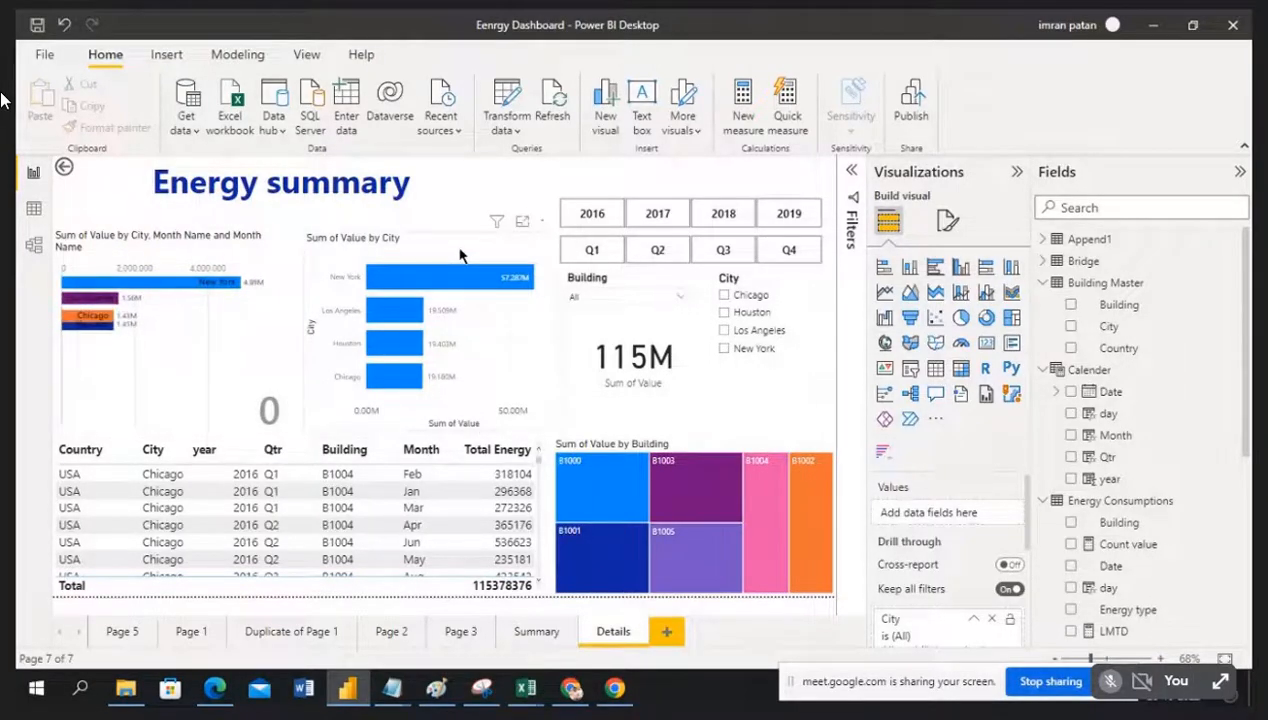
pyautogui.click(459, 256)
pyautogui.click(851, 170)
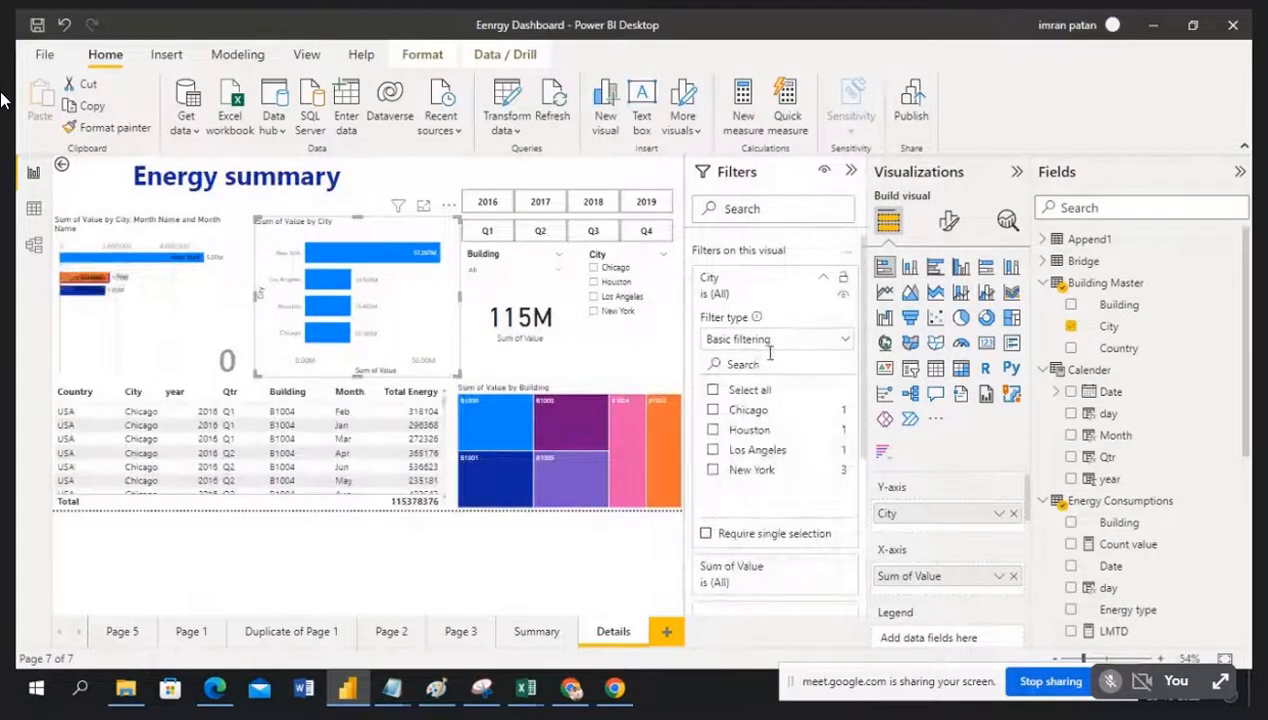
# Step: Delete the Details page's Building page filter so all buildings, Phoenix included, total 210M
pyautogui.click(851, 172)
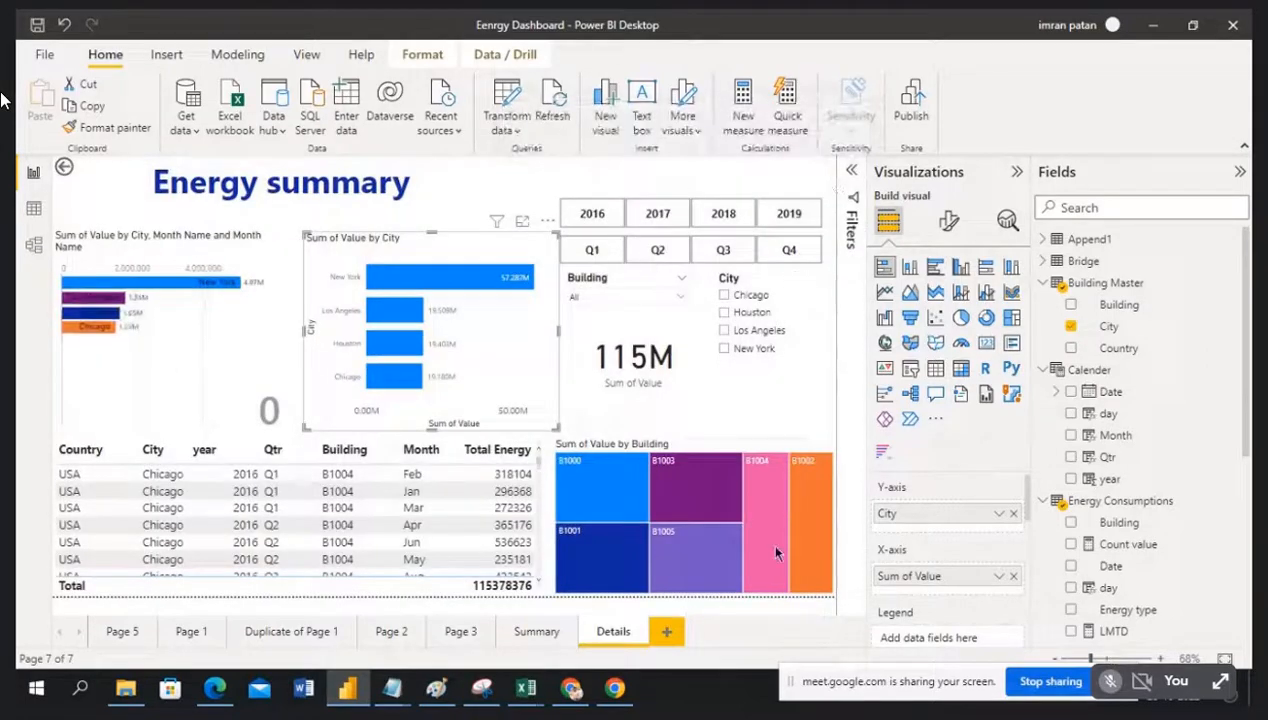
pyautogui.click(856, 175)
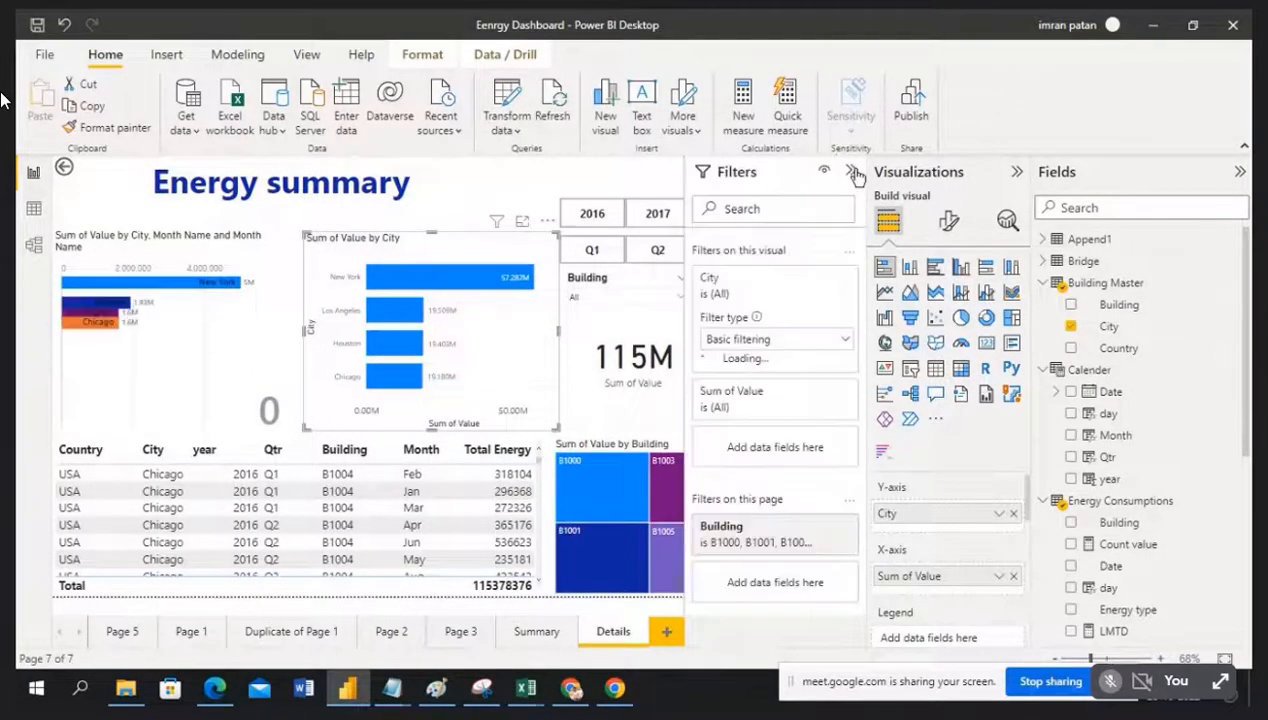
pyautogui.scroll(-3, 798, 538)
pyautogui.scroll(-2, 798, 538)
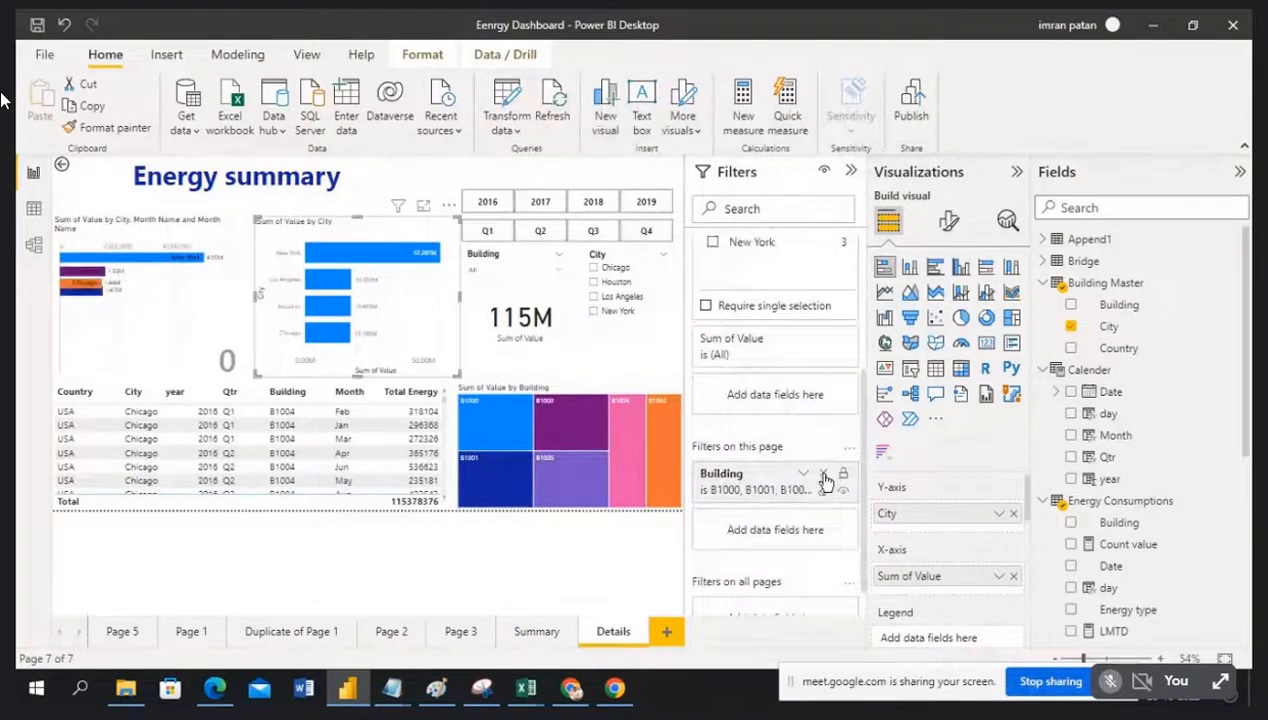
pyautogui.click(823, 478)
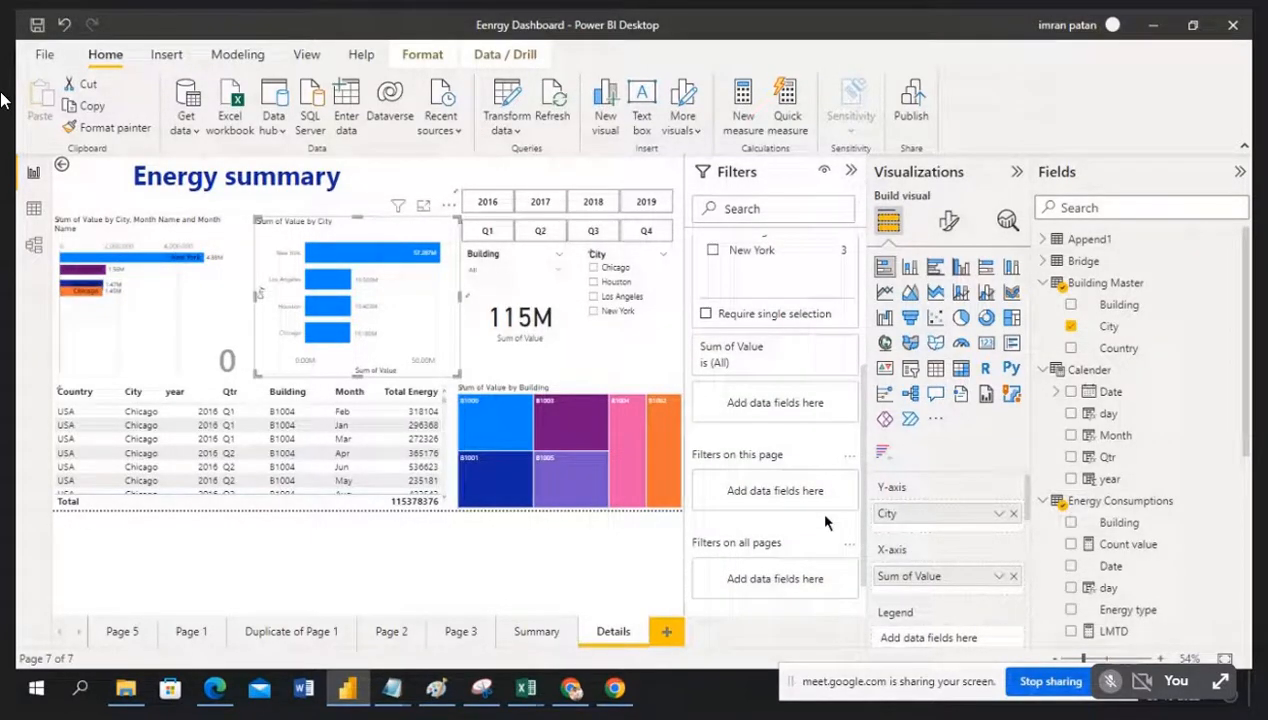
pyautogui.click(851, 170)
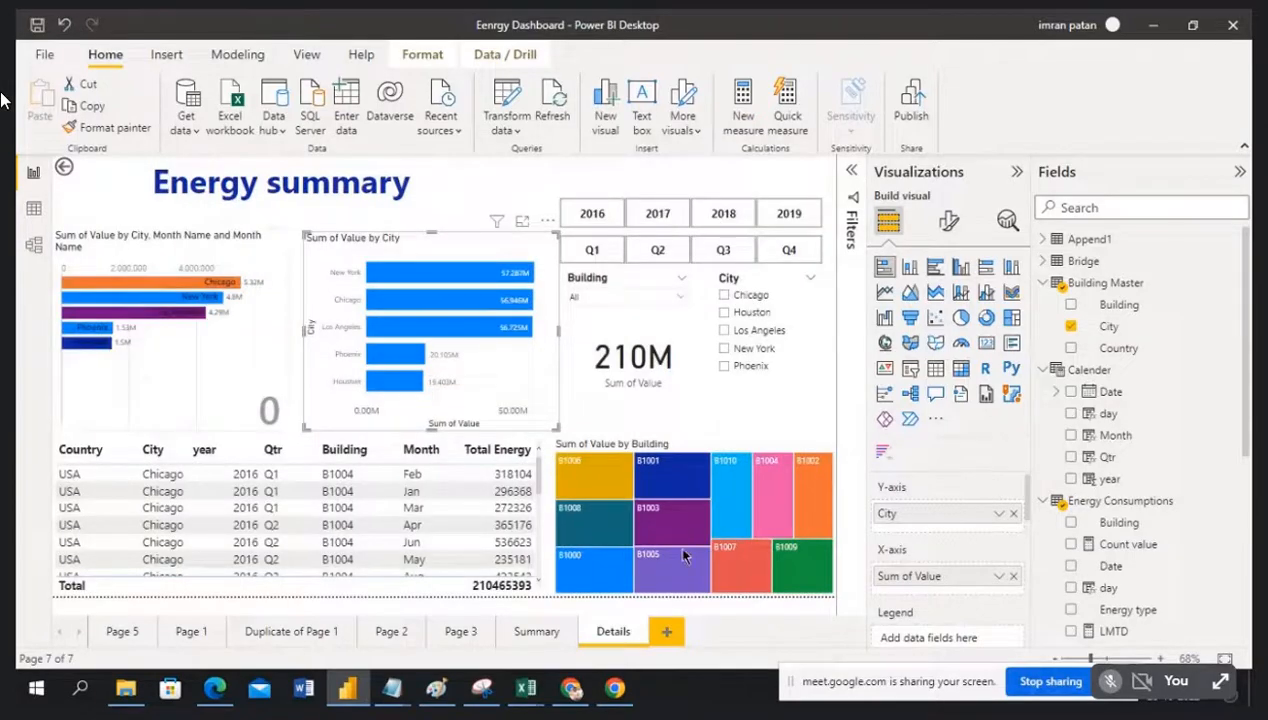
# Step: Confirm the City drill-through condition reads 'Used as category', then return to Summary
pyautogui.click(537, 632)
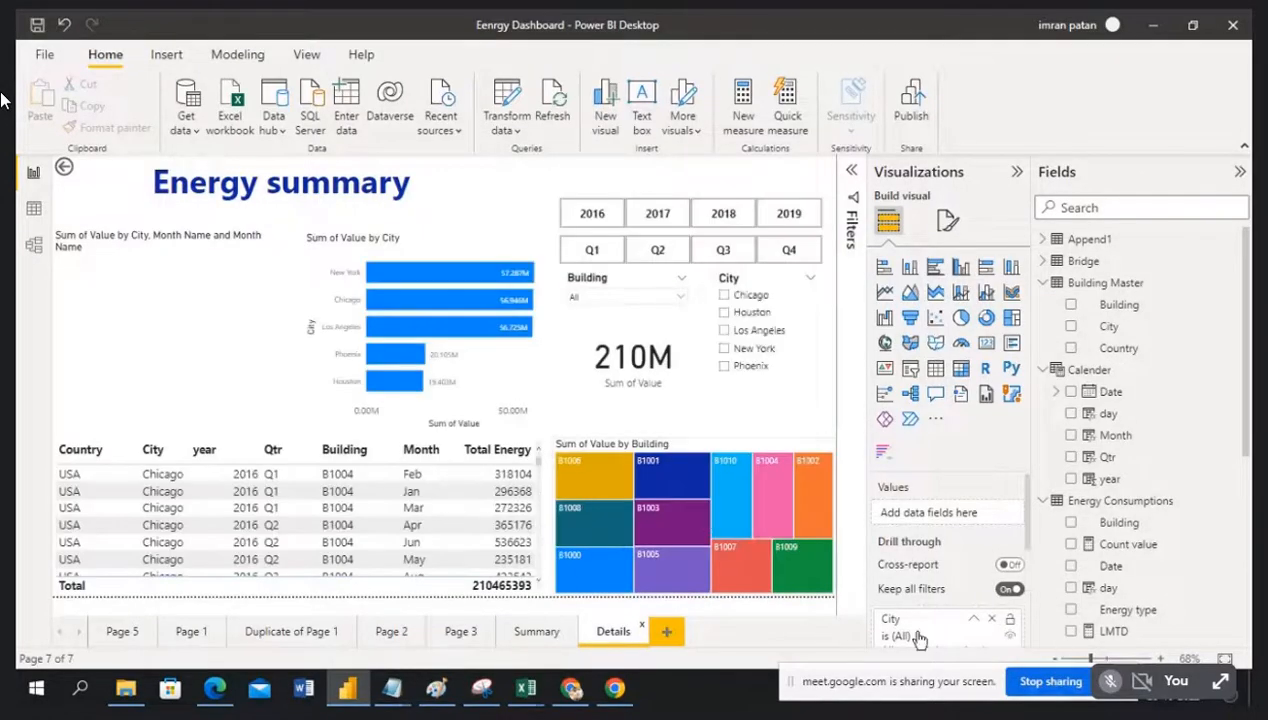
pyautogui.click(918, 636)
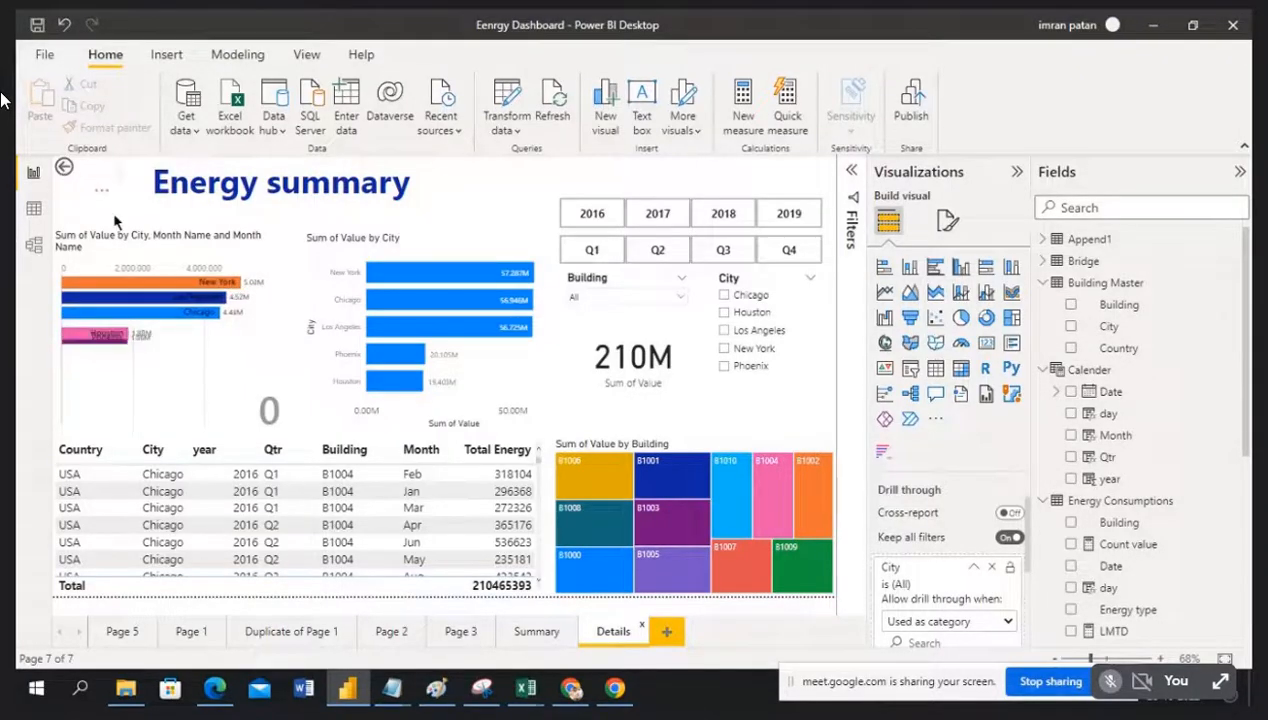
pyautogui.click(534, 632)
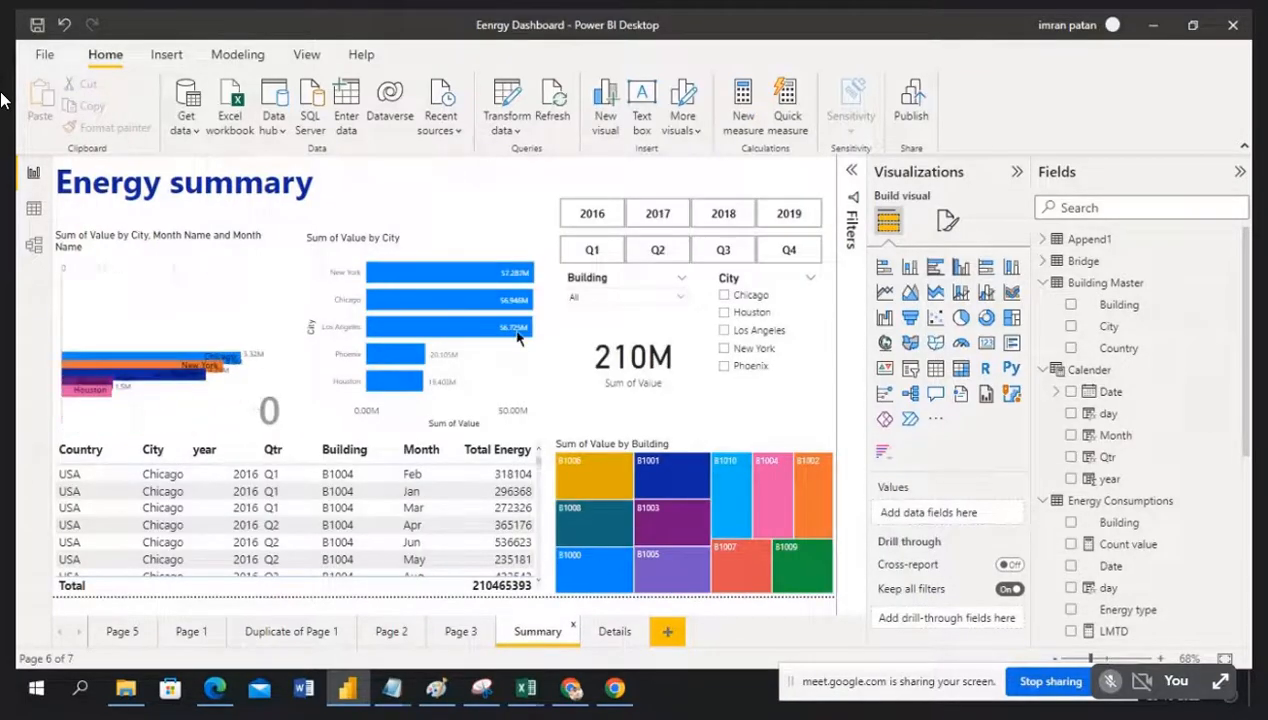
# Step: Drill through from the New York bar to Details and review its 57M, 57287047-total data
pyautogui.moveTo(418, 278)
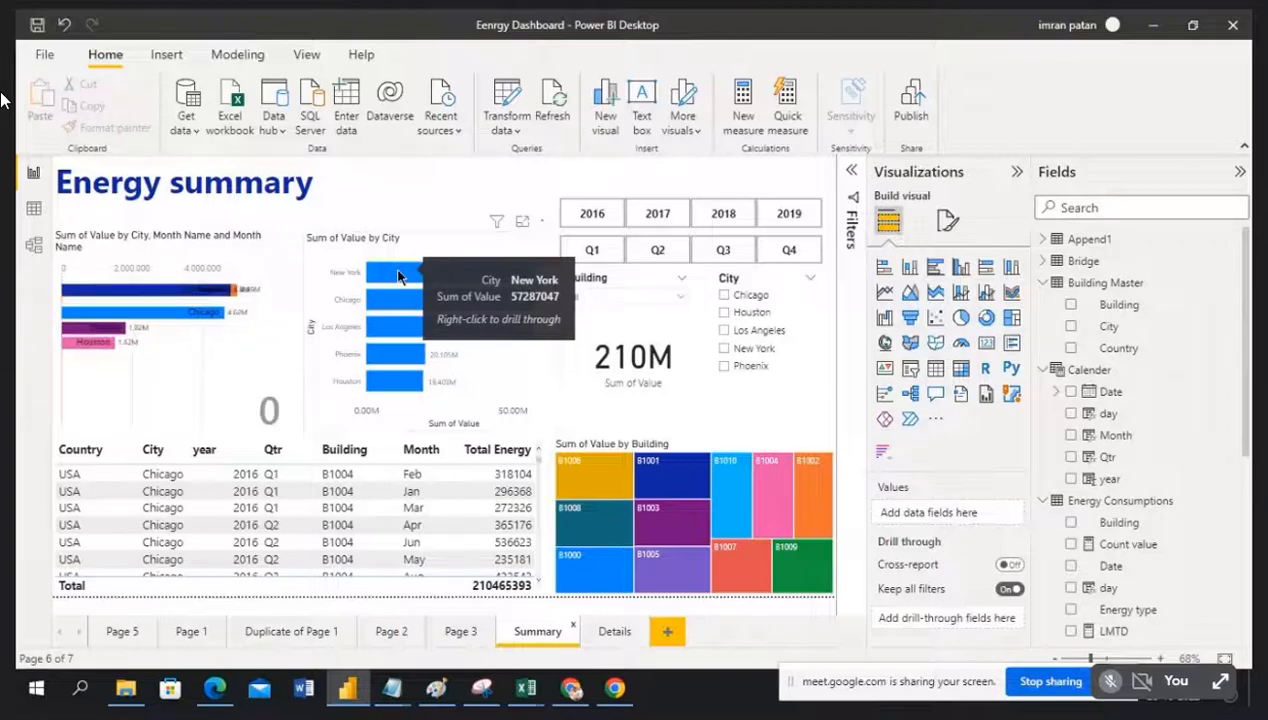
pyautogui.rightClick(398, 277)
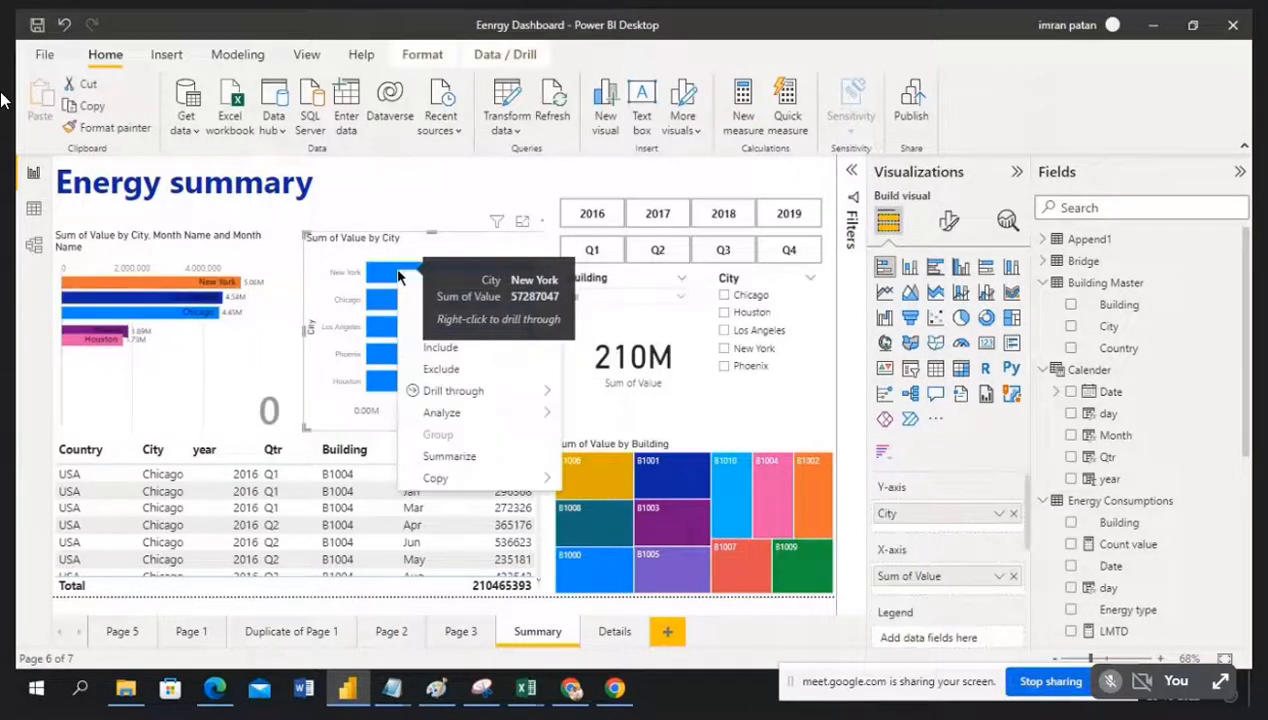
pyautogui.moveTo(465, 396)
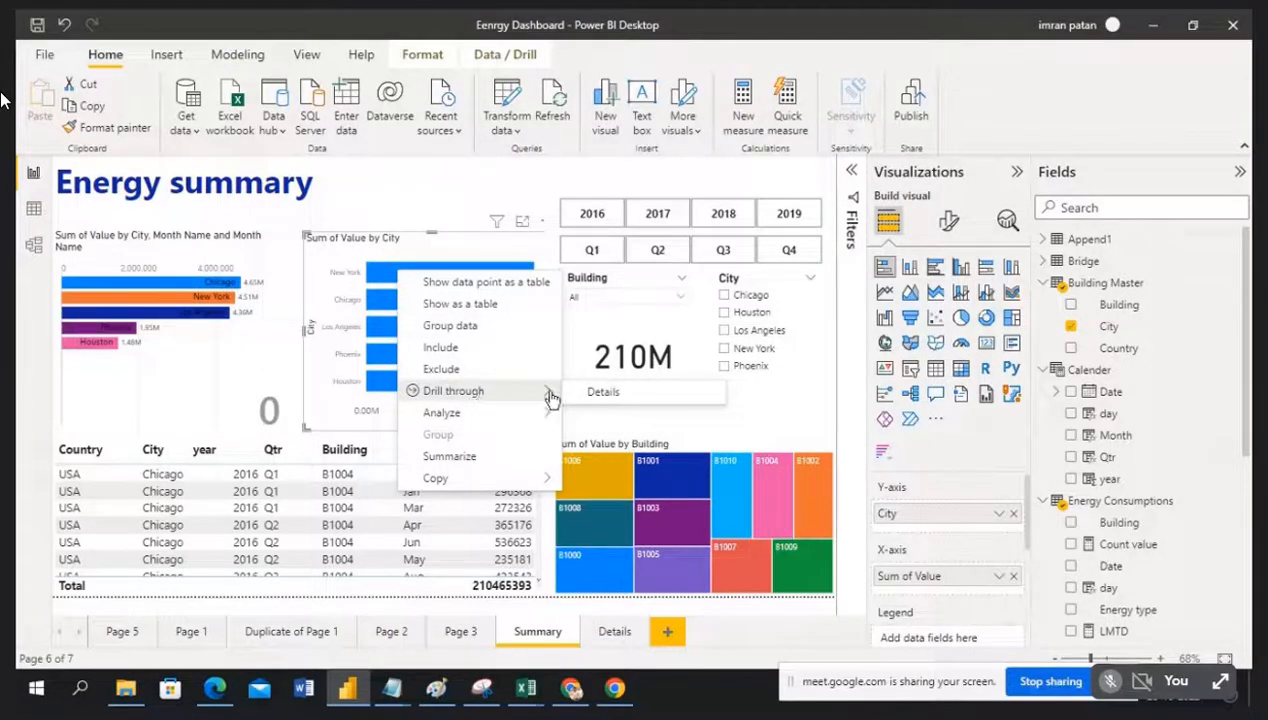
pyautogui.click(604, 393)
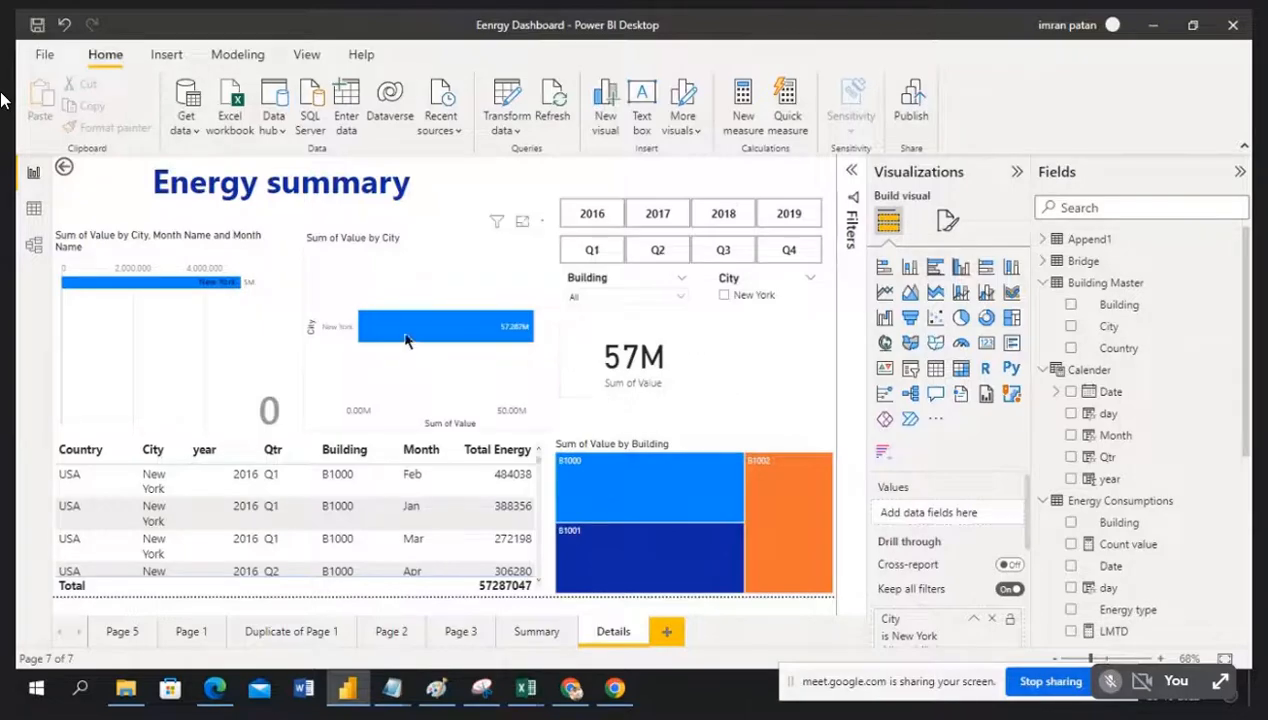
pyautogui.moveTo(405, 340)
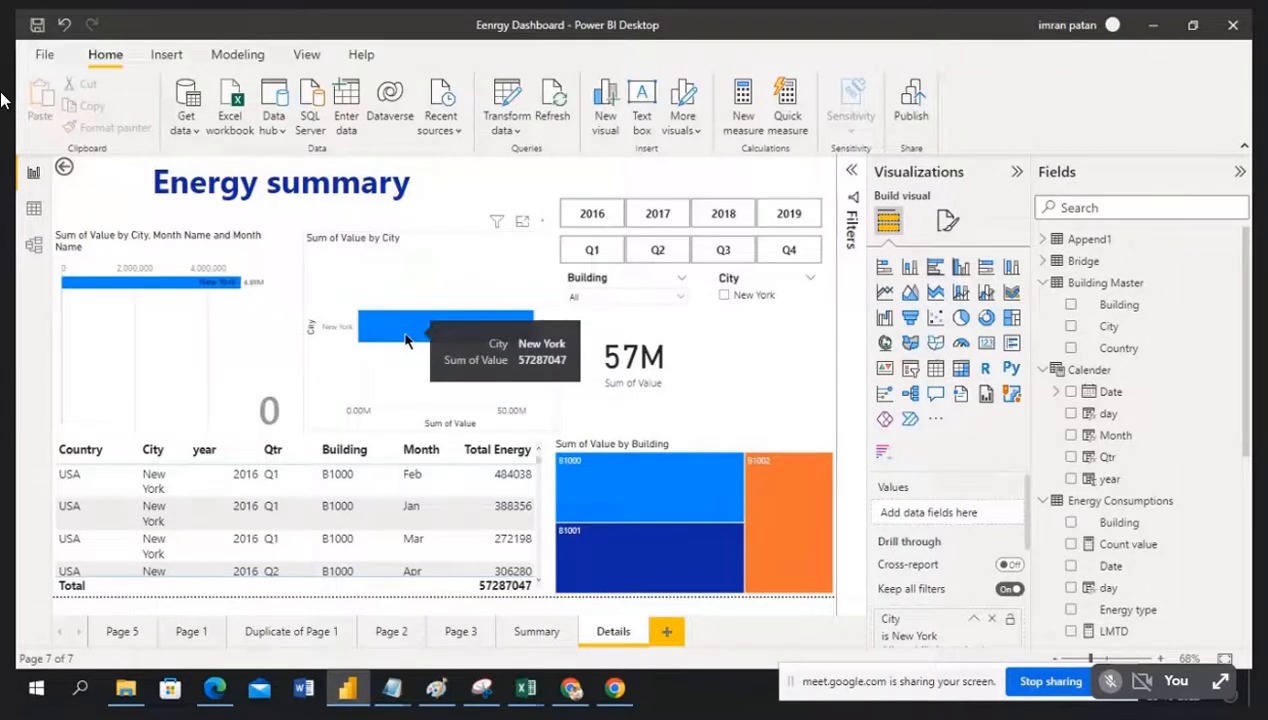
pyautogui.moveTo(724, 501)
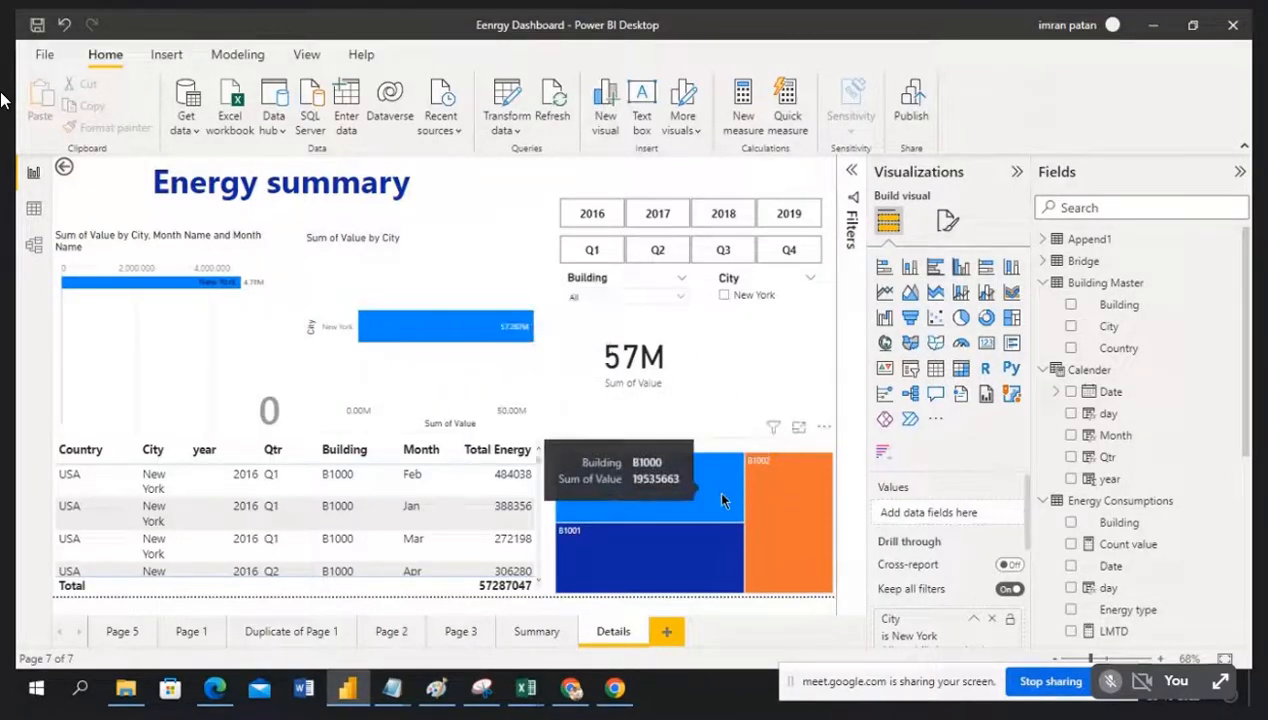
pyautogui.moveTo(754, 517)
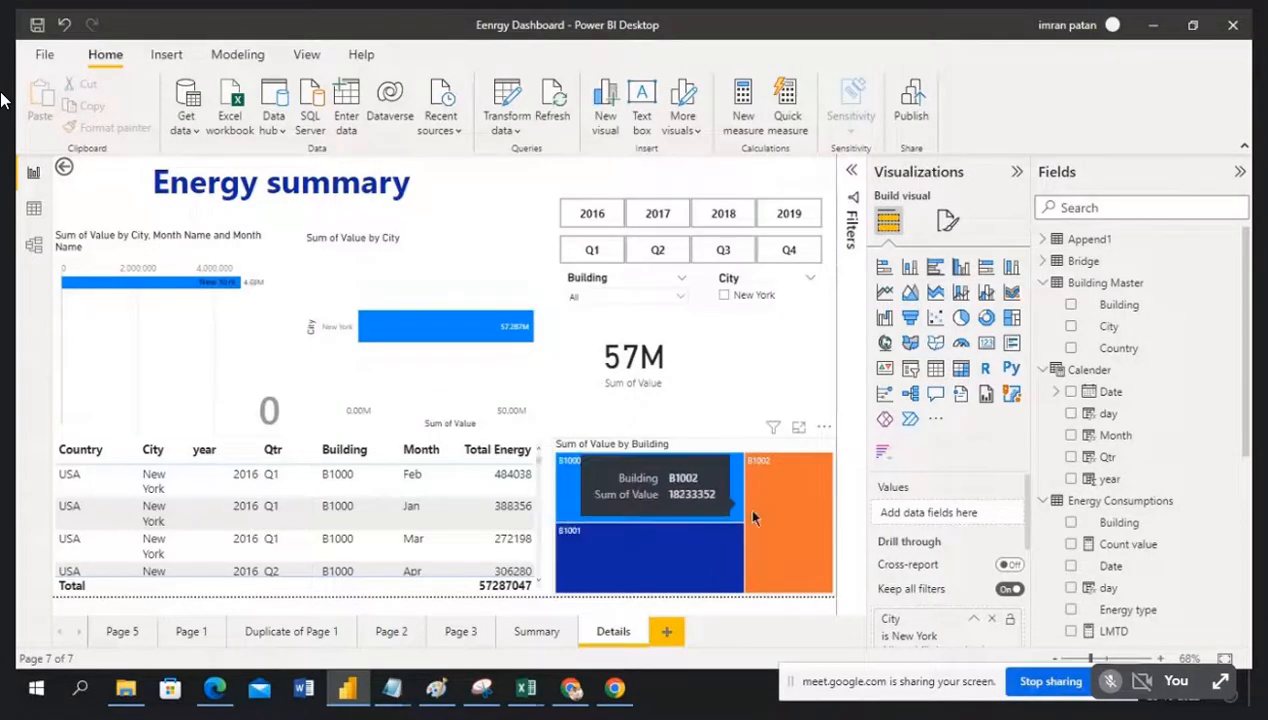
pyautogui.scroll(-5, 266, 500)
pyautogui.scroll(-3, 266, 497)
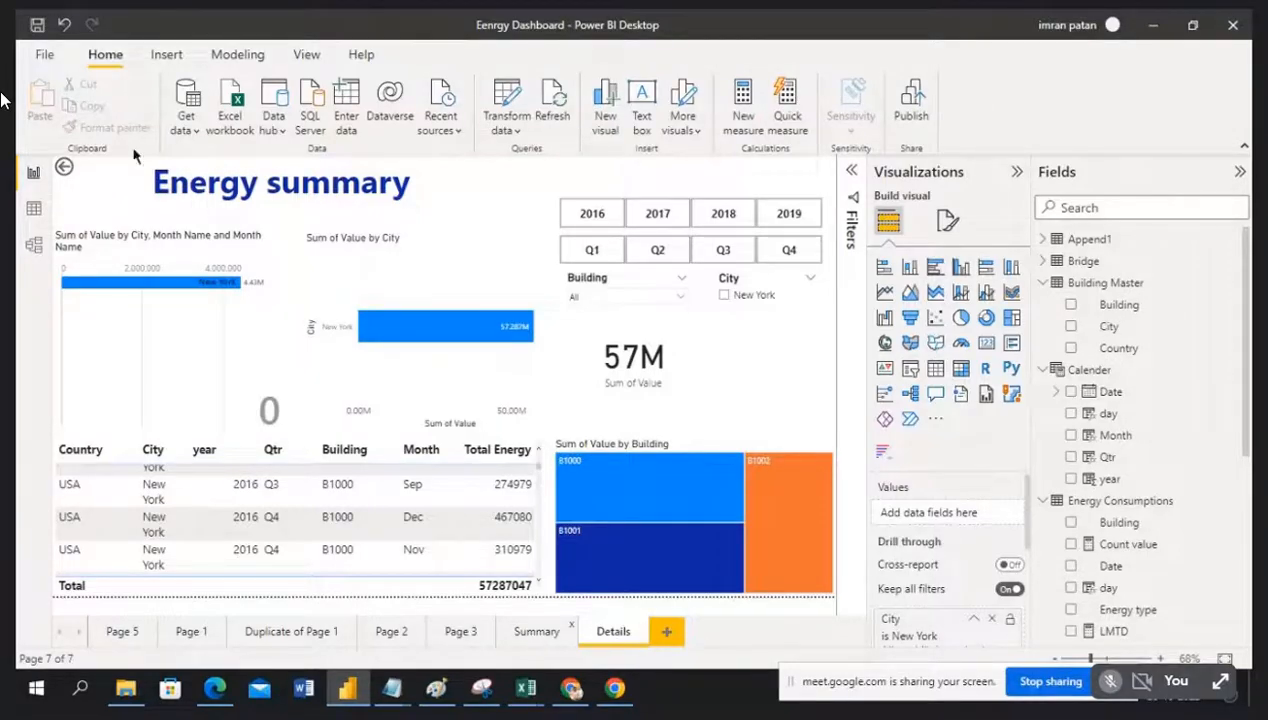
# Step: On Summary, add an all-pages City filter for Chicago, Houston and Los Angeles (133M)
pyautogui.keyDown('ctrl'); pyautogui.click(65, 170); pyautogui.keyUp('ctrl')
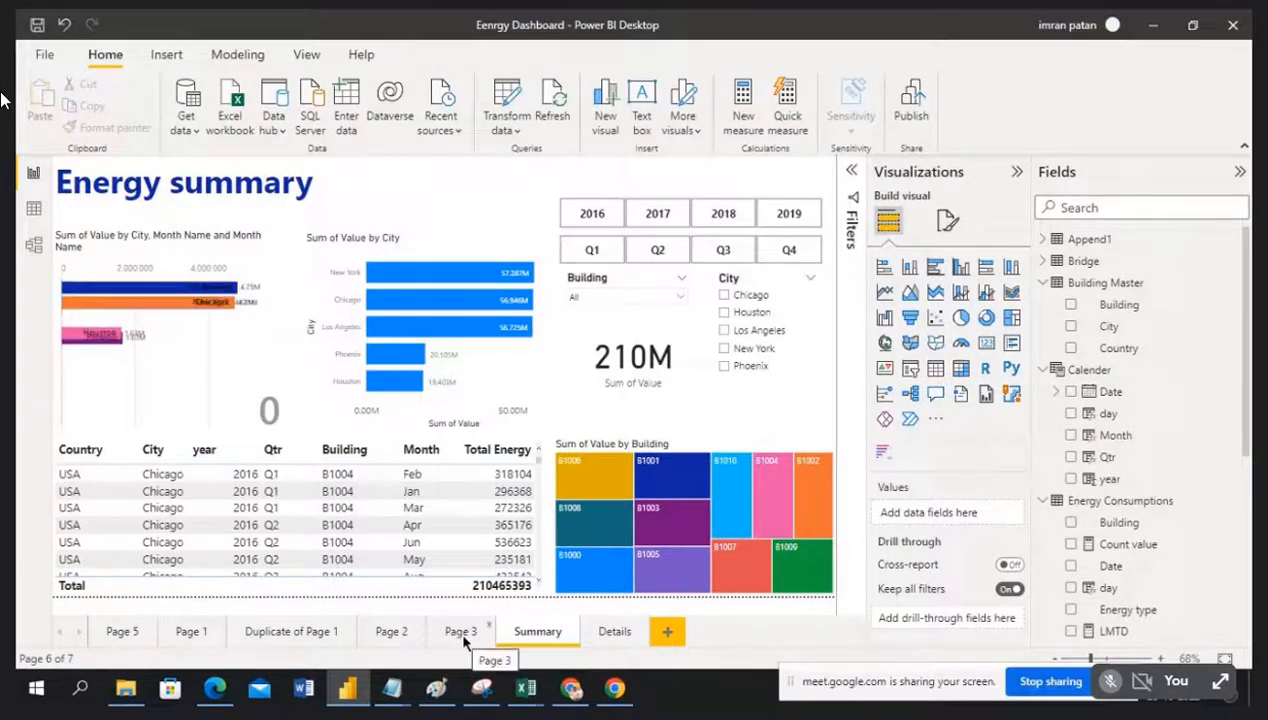
pyautogui.click(852, 172)
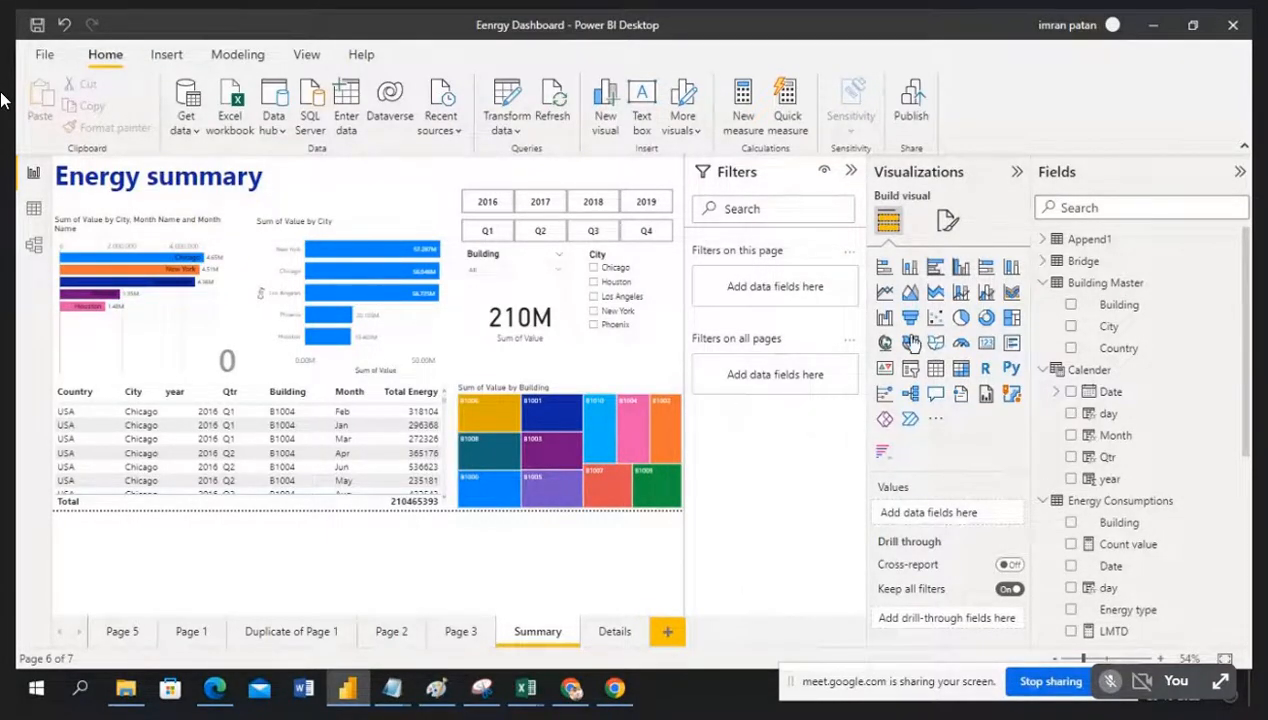
pyautogui.moveTo(1122, 333); pyautogui.dragTo(772, 381)
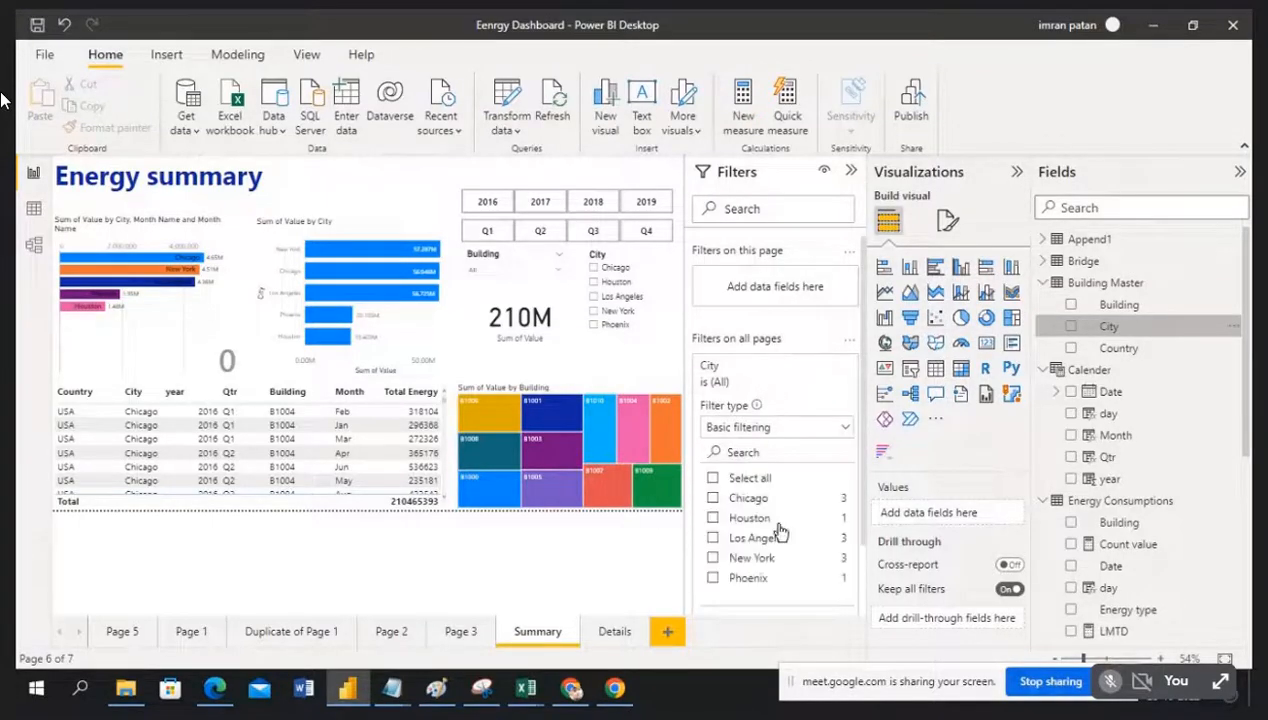
pyautogui.click(713, 498)
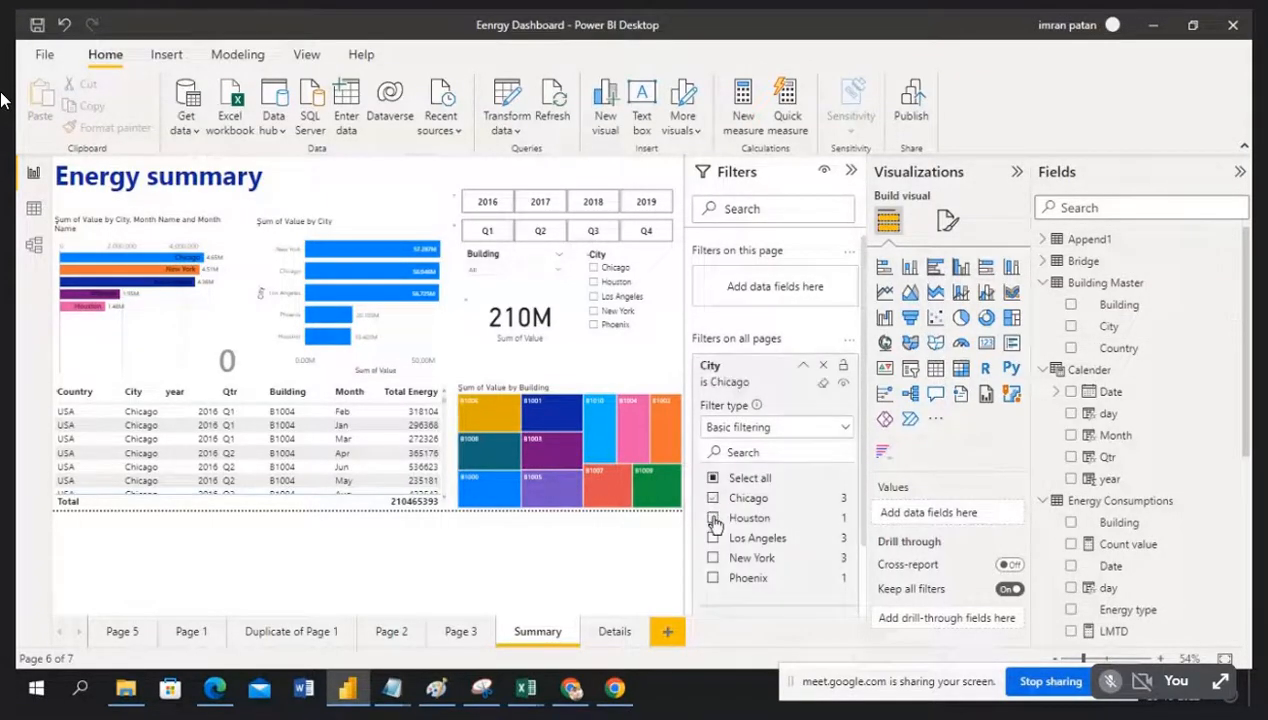
pyautogui.click(713, 519)
pyautogui.click(713, 538)
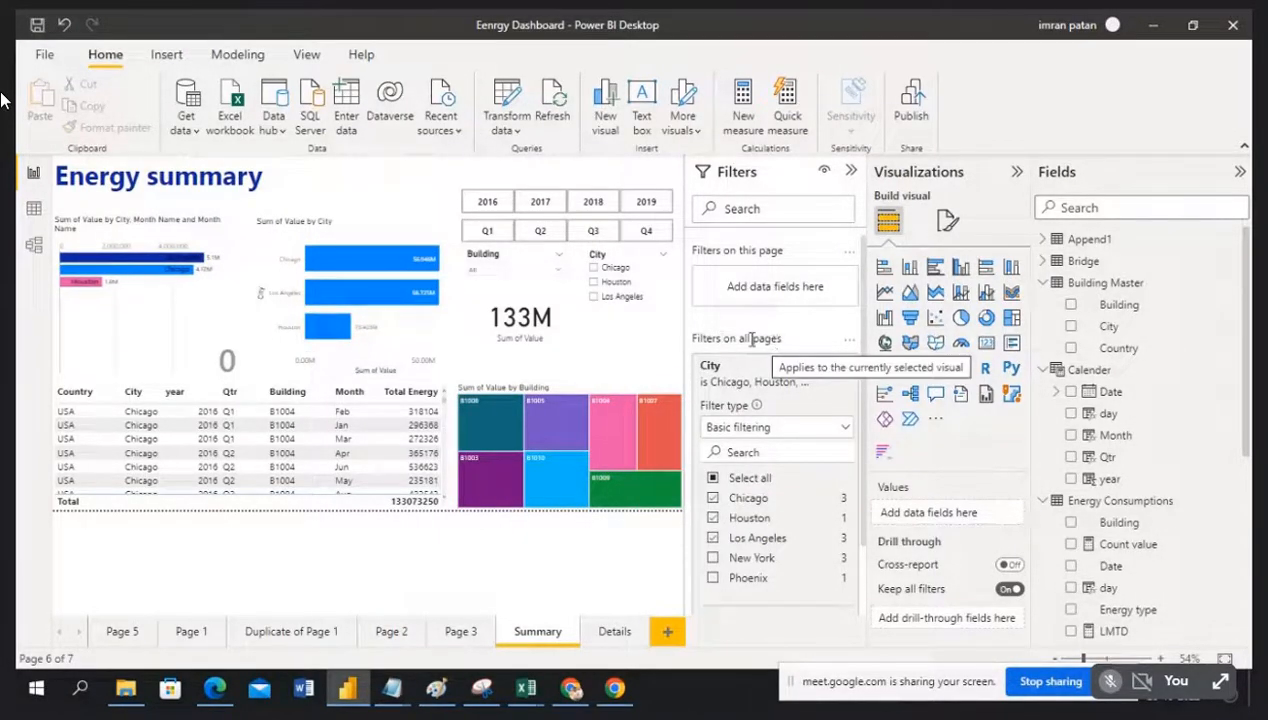
# Step: Delete the all-pages City filter from the Details page and return to Summary at 210M
pyautogui.click(613, 632)
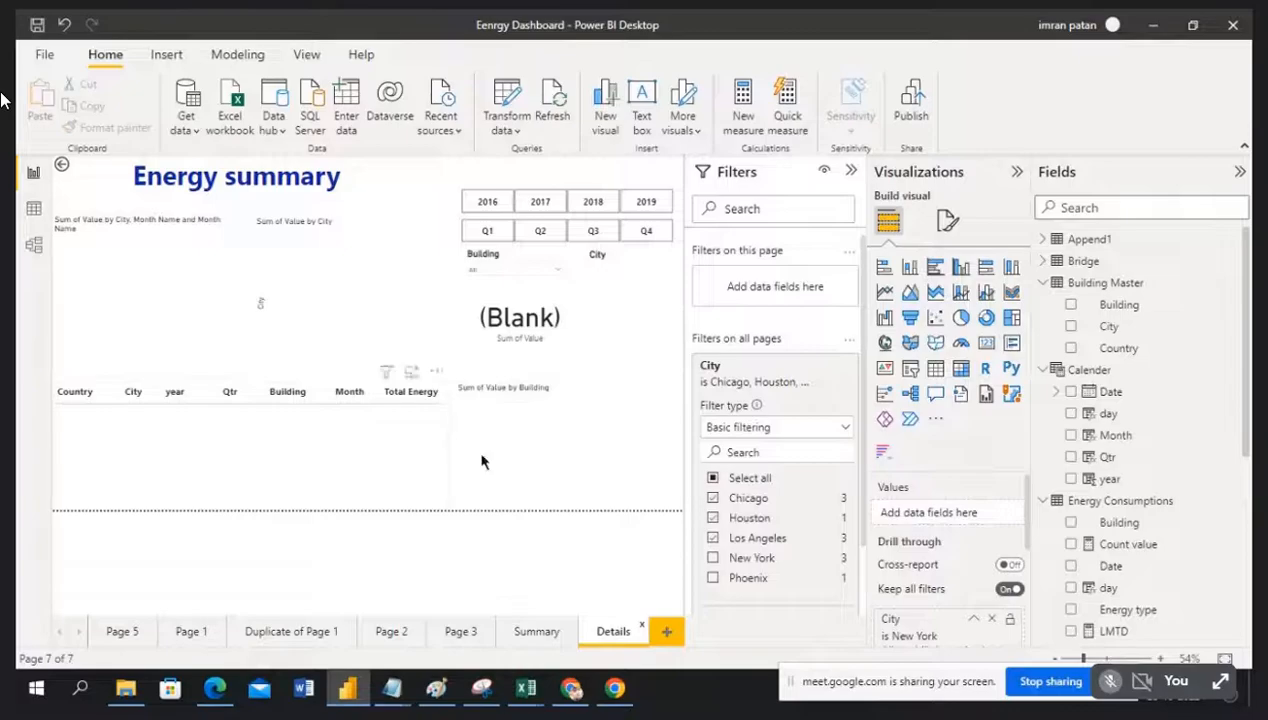
pyautogui.click(530, 633)
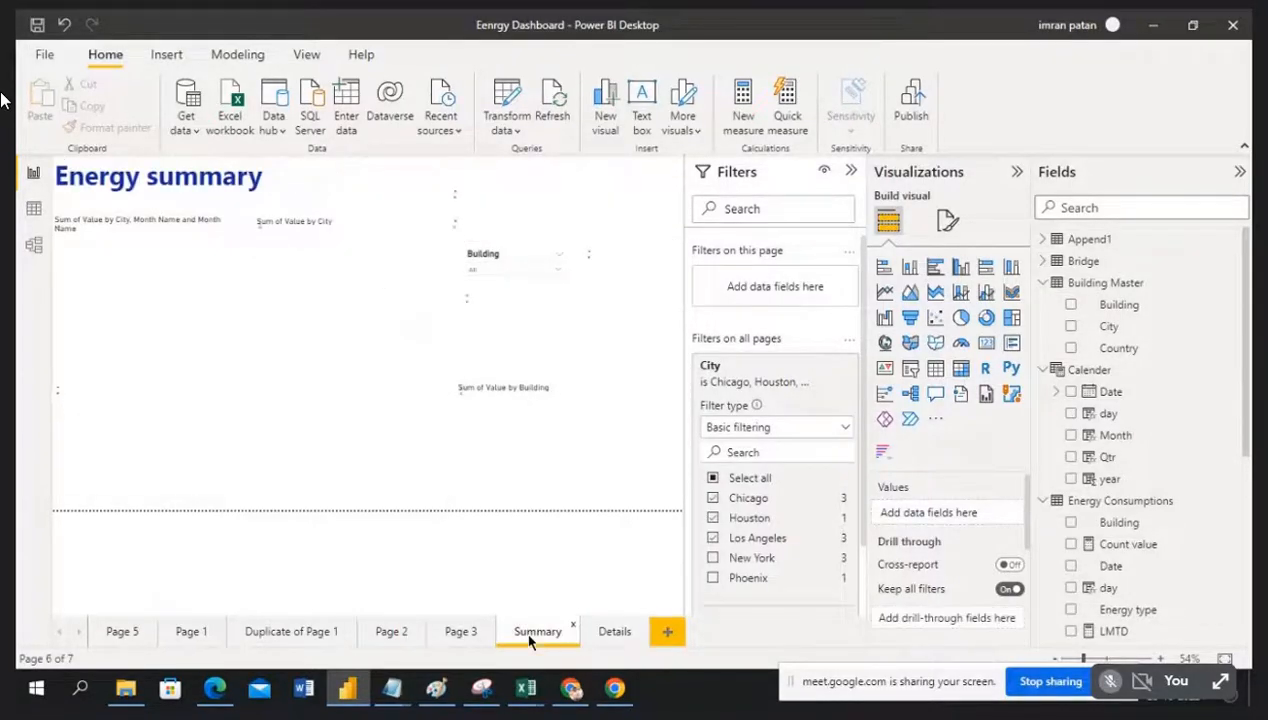
pyautogui.click(612, 633)
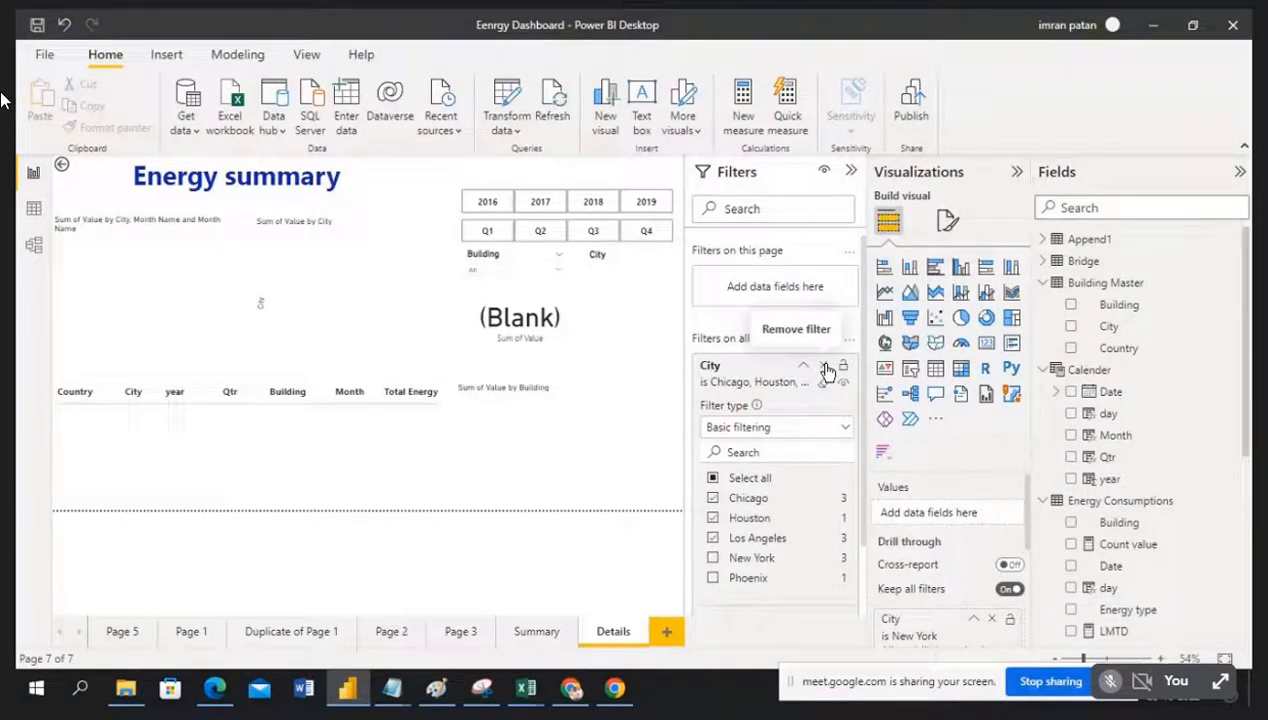
pyautogui.click(824, 367)
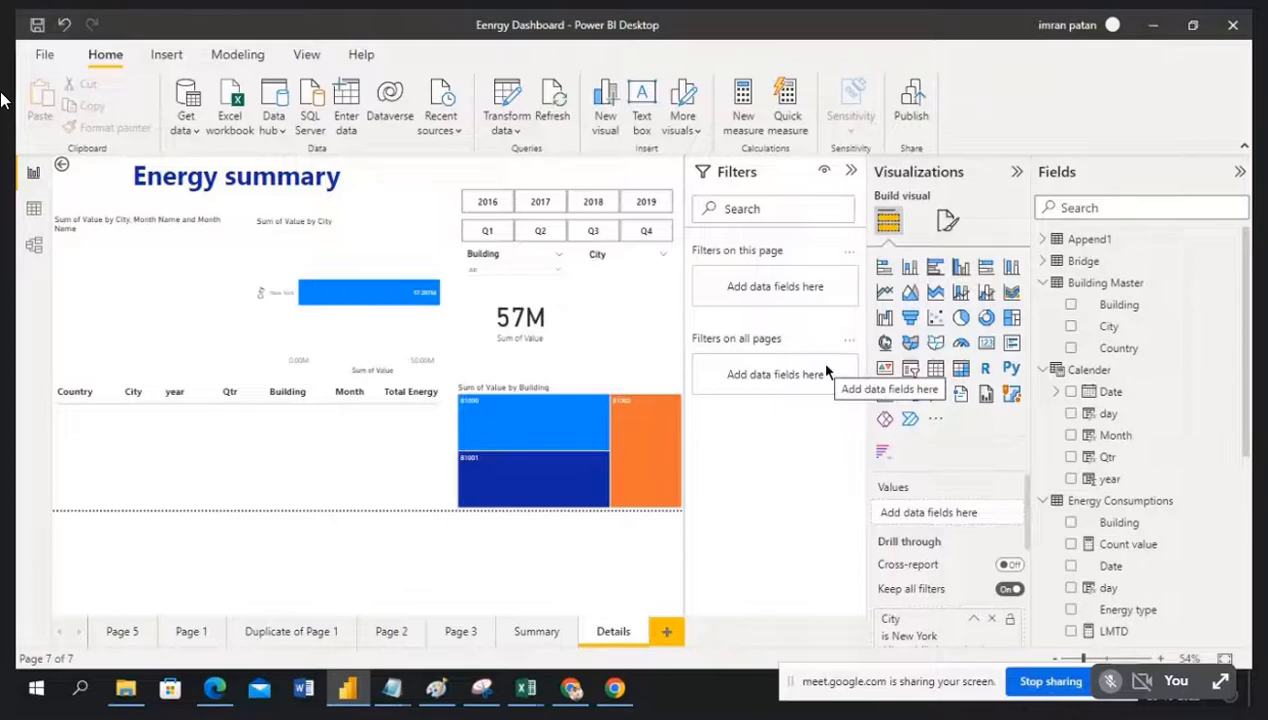
pyautogui.click(527, 632)
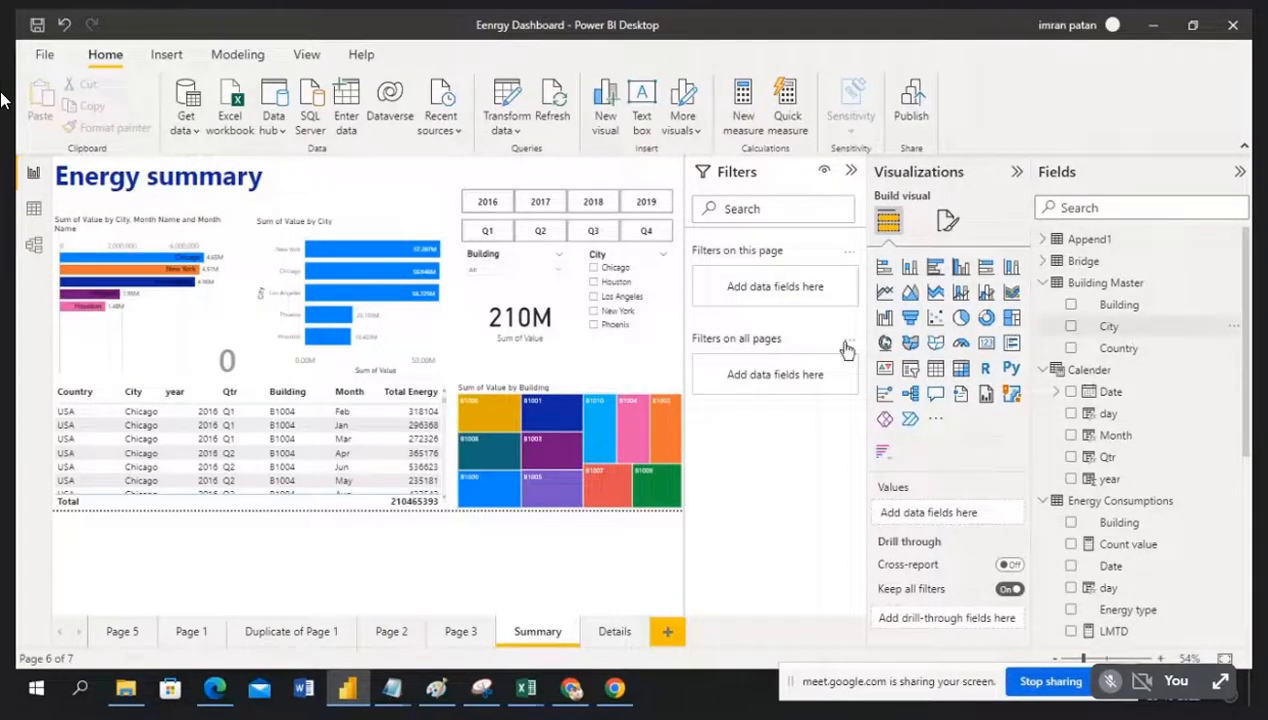
# Step: Filter all pages to Houston and Los Angeles, then view Page 5's 76127199 total
pyautogui.moveTo(1165, 336); pyautogui.dragTo(806, 387)
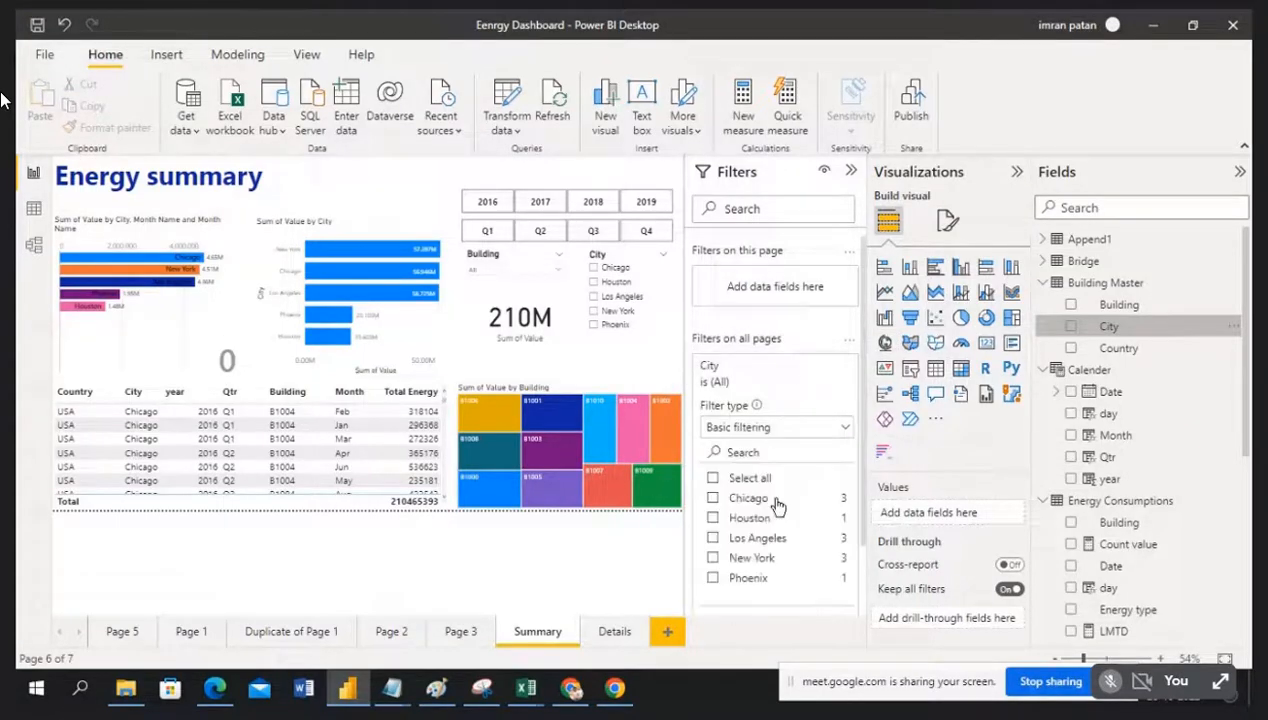
pyautogui.click(713, 530)
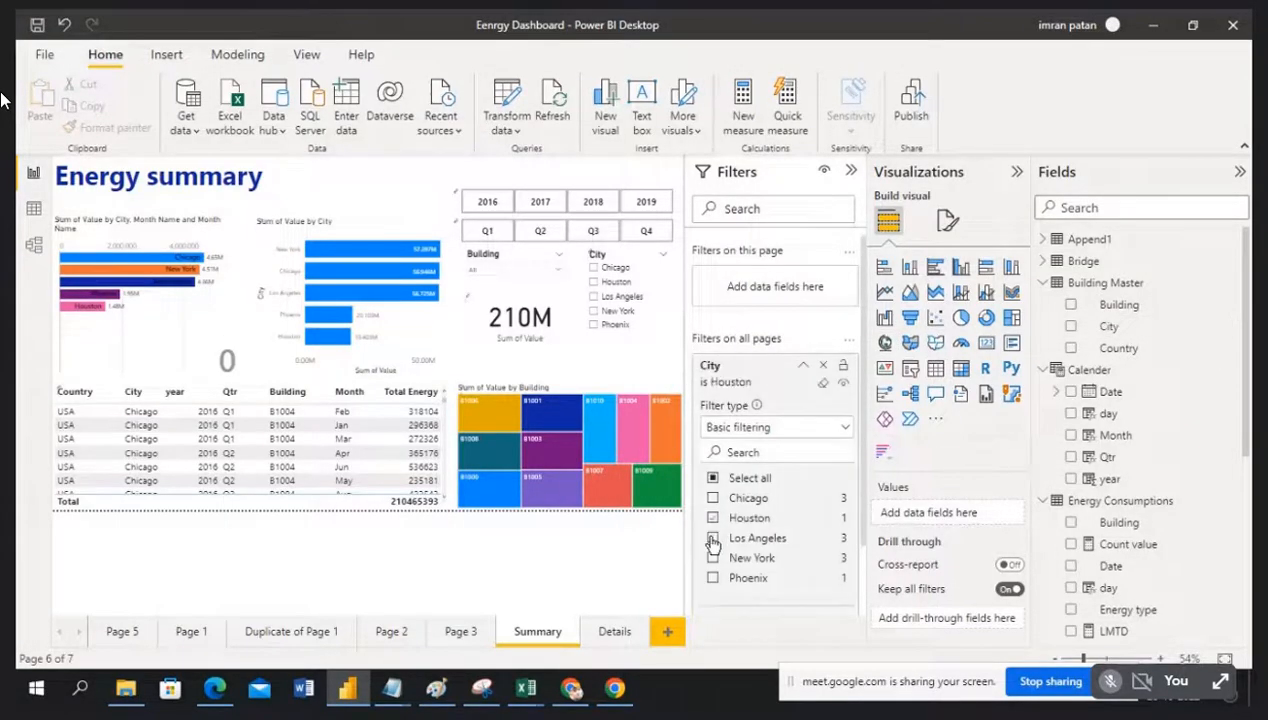
pyautogui.click(713, 539)
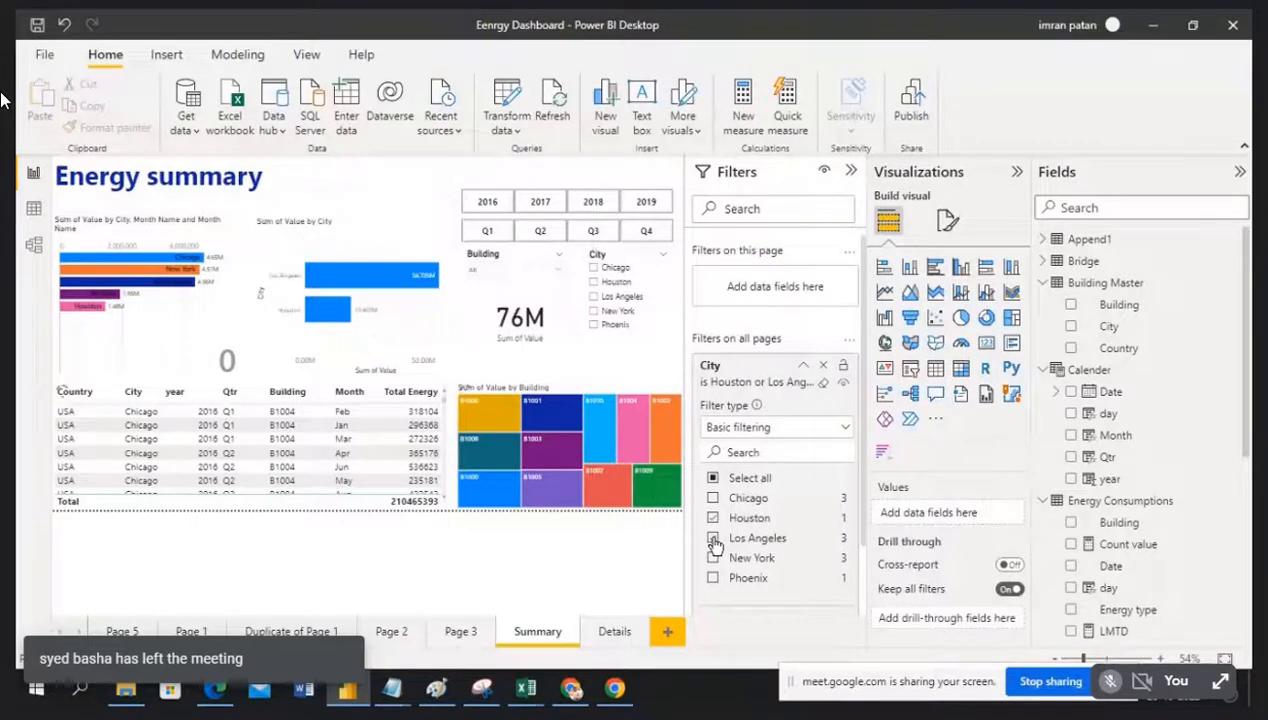
pyautogui.click(851, 171)
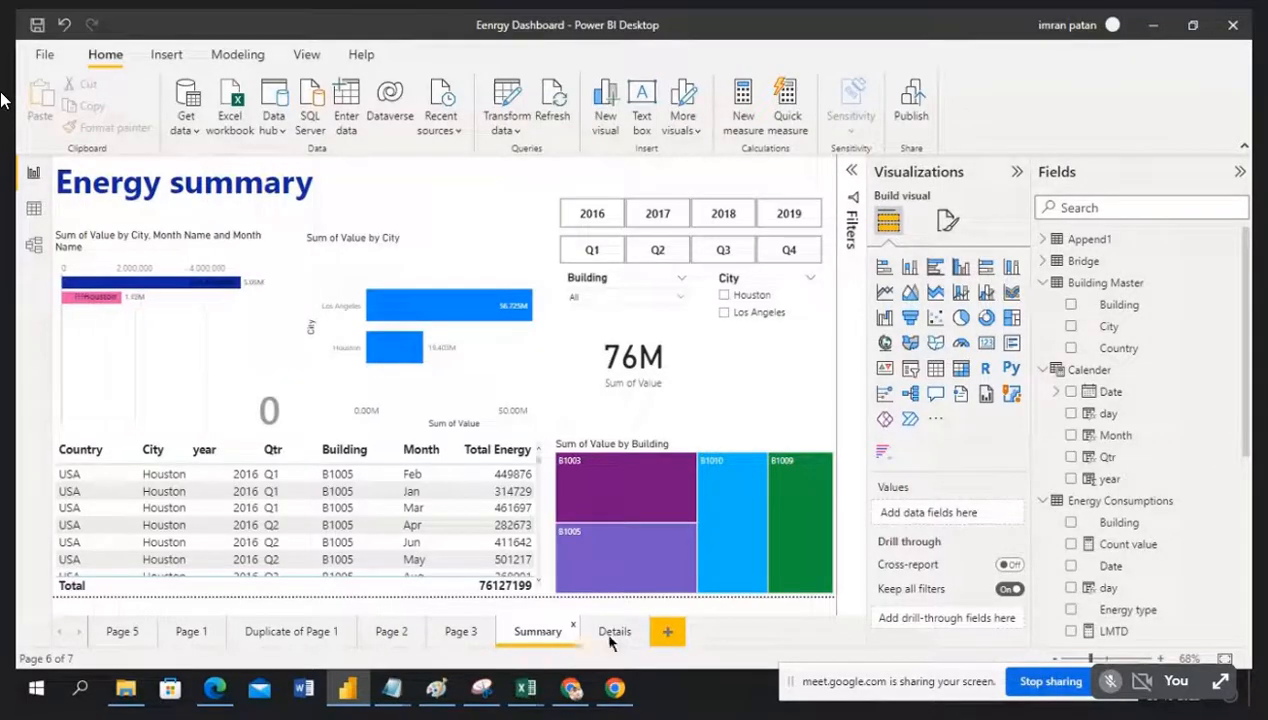
pyautogui.click(120, 632)
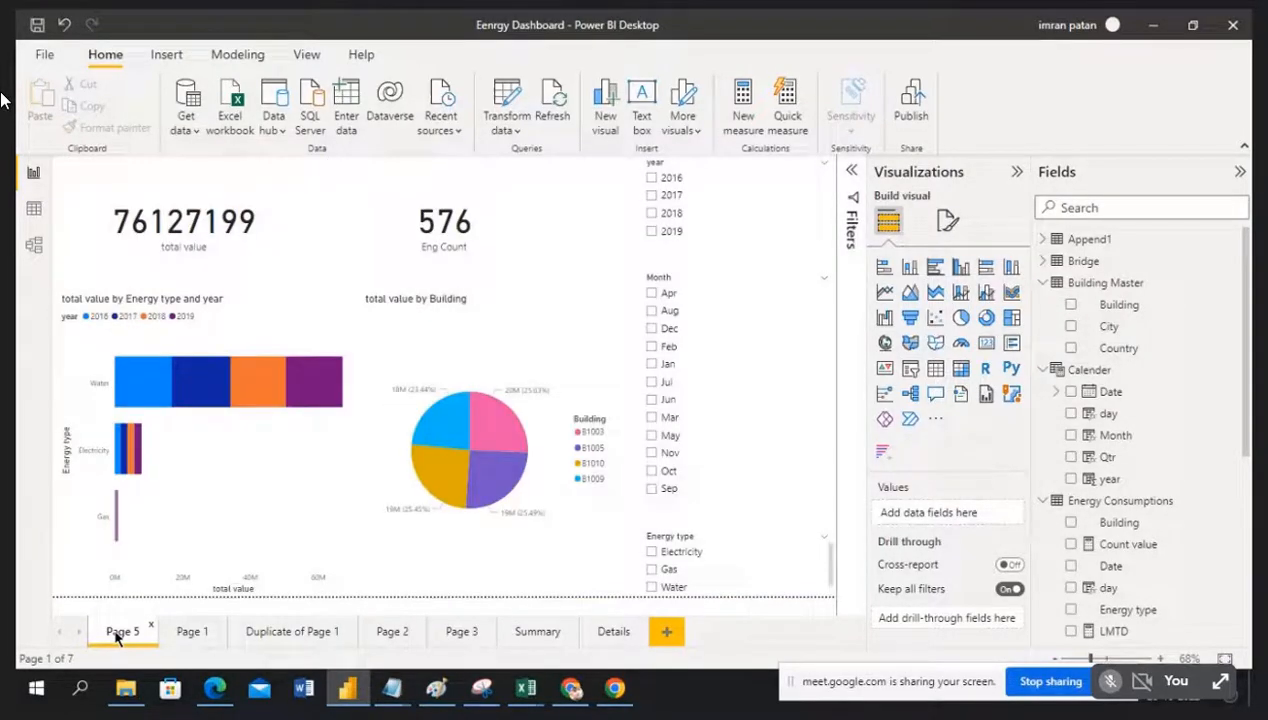
pyautogui.click(851, 173)
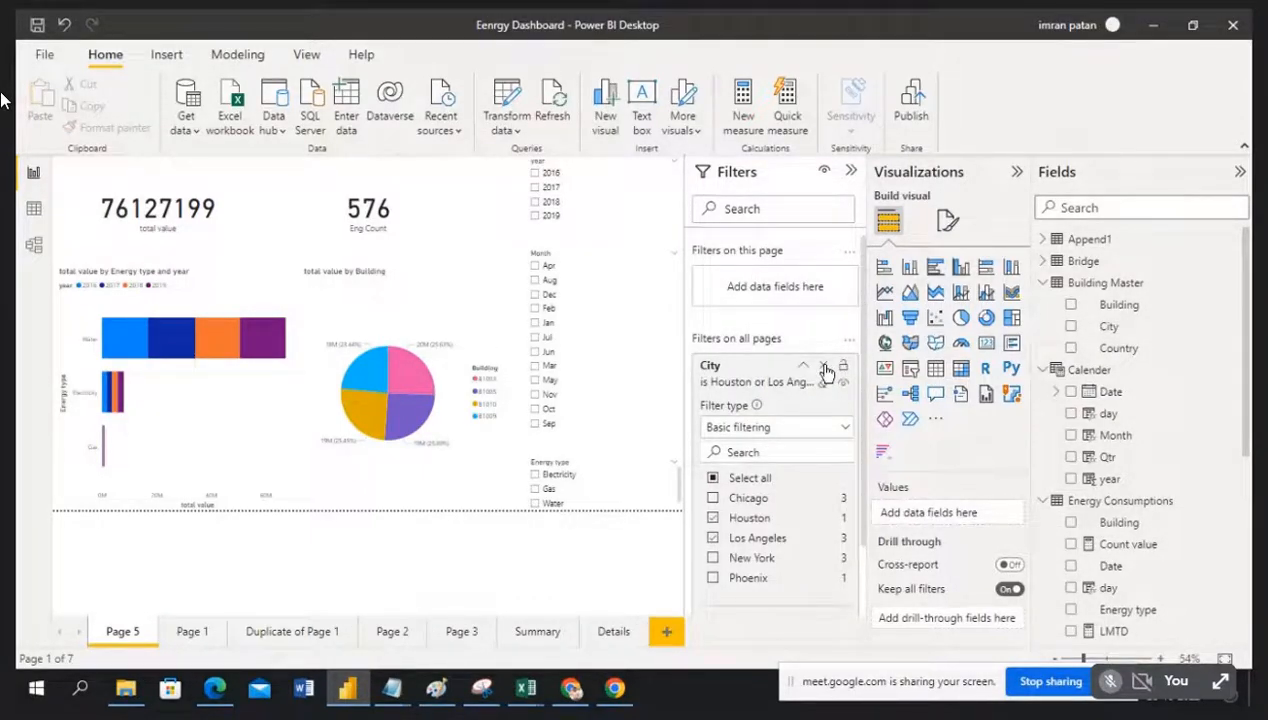
# Step: Remove the all-pages City filter and check the Details and Summary pages show unfiltered results
pyautogui.click(824, 367)
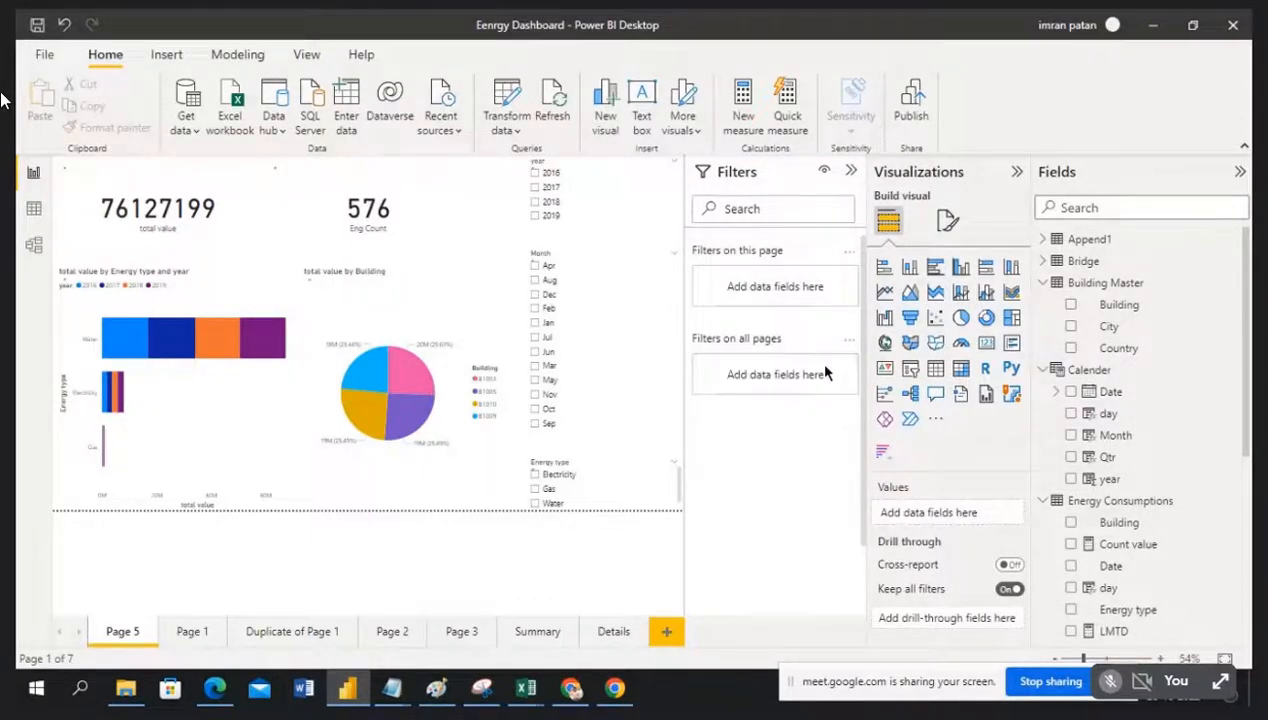
pyautogui.click(613, 634)
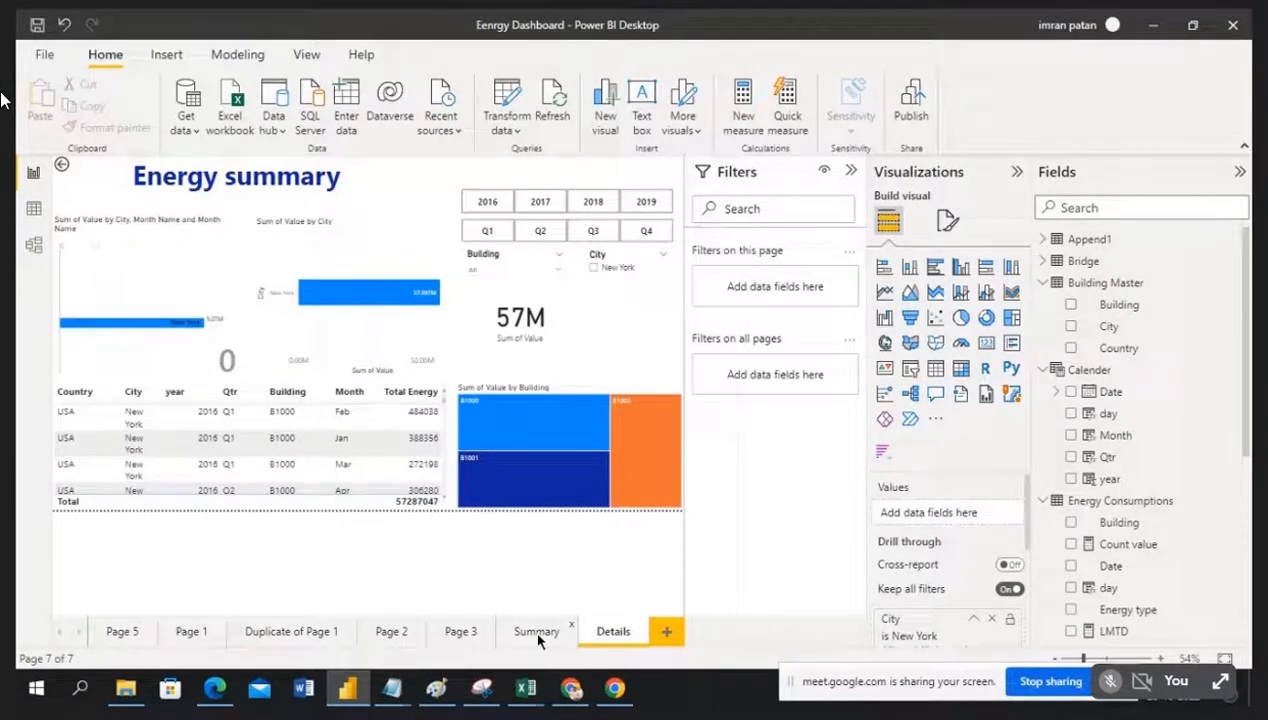
pyautogui.click(538, 634)
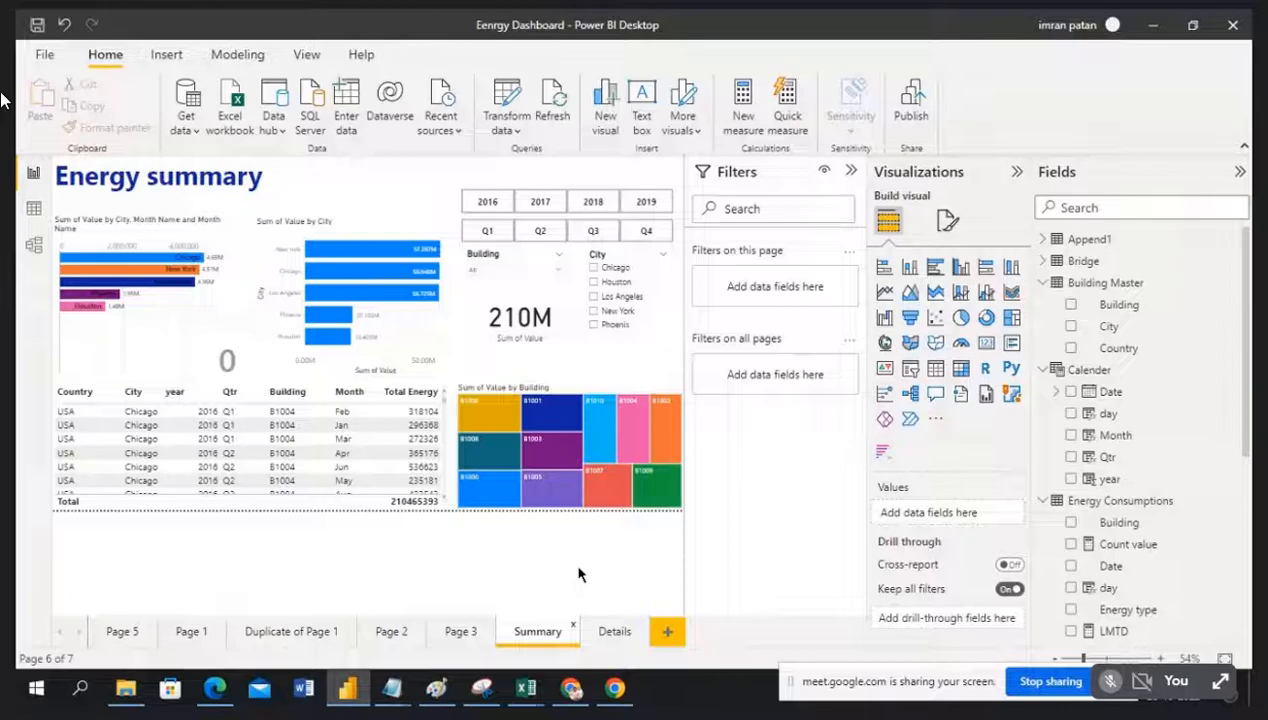
# Step: Delete Page 5, move Summary and Details to the front of the tabs, and collapse the Filters pane
pyautogui.click(159, 630)
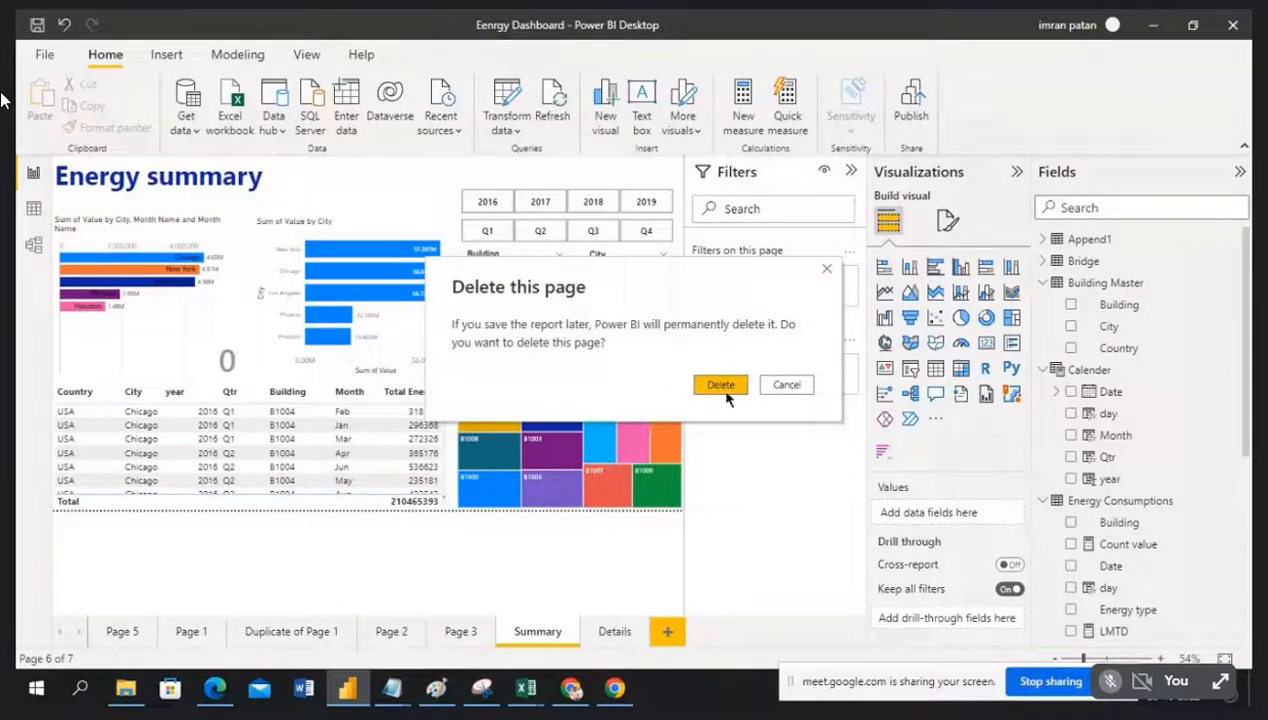
pyautogui.click(725, 390)
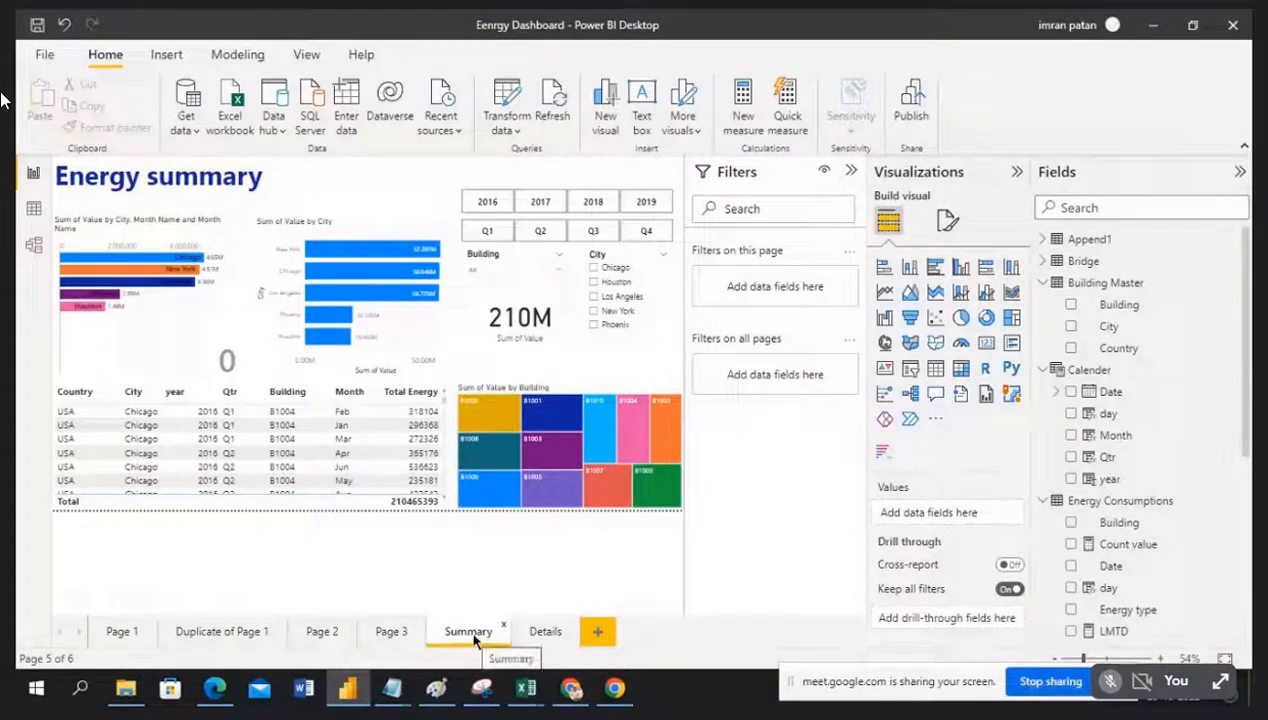
pyautogui.moveTo(474, 638)
pyautogui.mouseDown()
pyautogui.moveTo(127, 620)
pyautogui.moveTo(141, 617)
pyautogui.mouseUp()
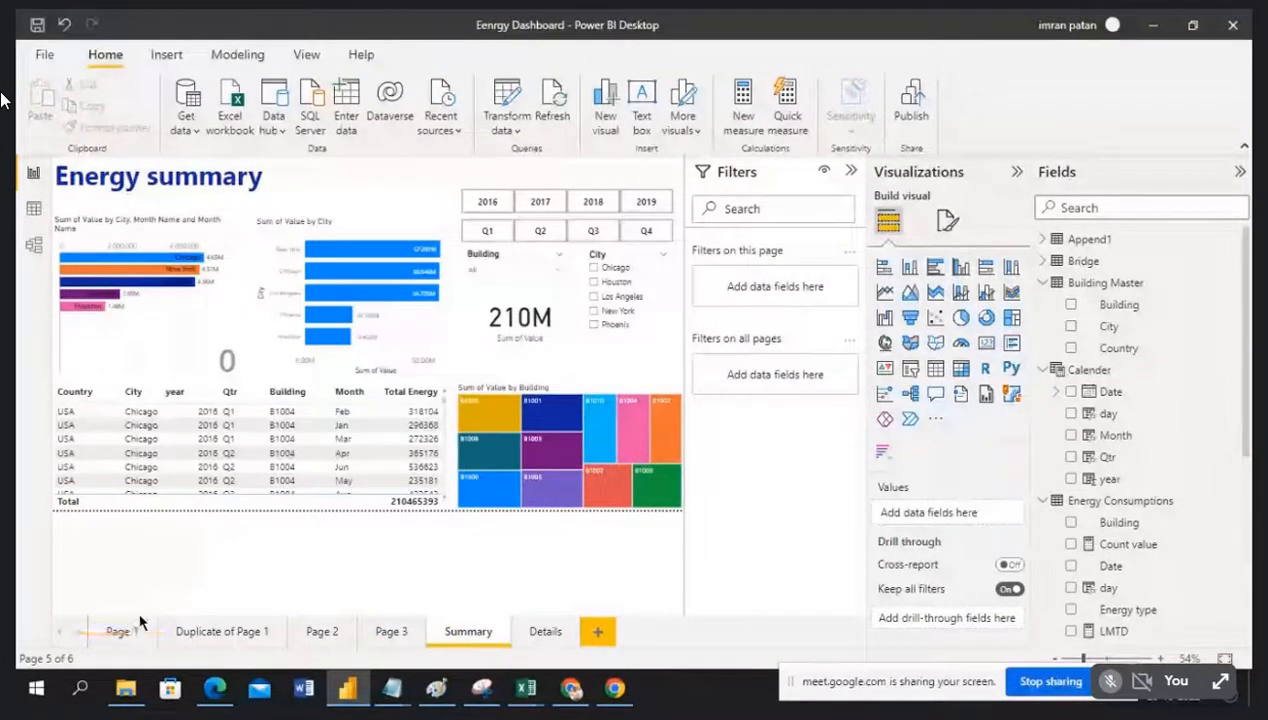
pyautogui.moveTo(472, 640)
pyautogui.mouseDown()
pyautogui.moveTo(132, 630)
pyautogui.moveTo(147, 634)
pyautogui.mouseUp()
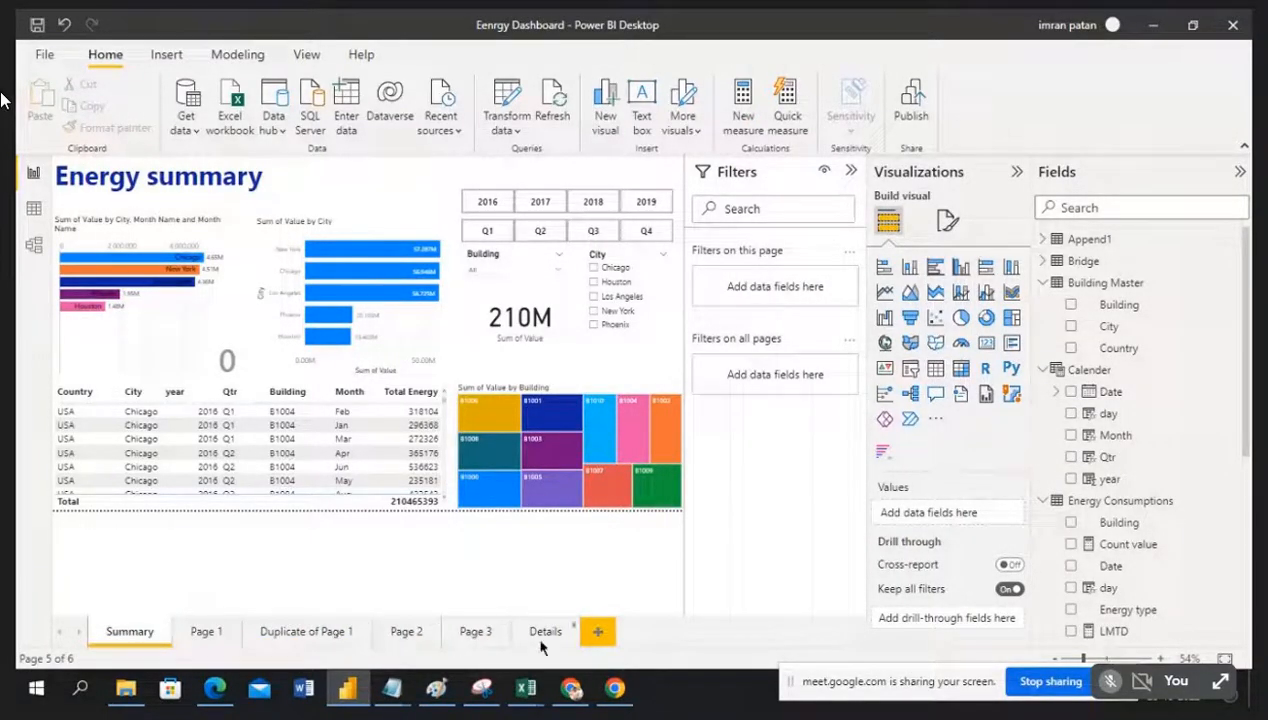
pyautogui.moveTo(549, 641); pyautogui.dragTo(240, 648)
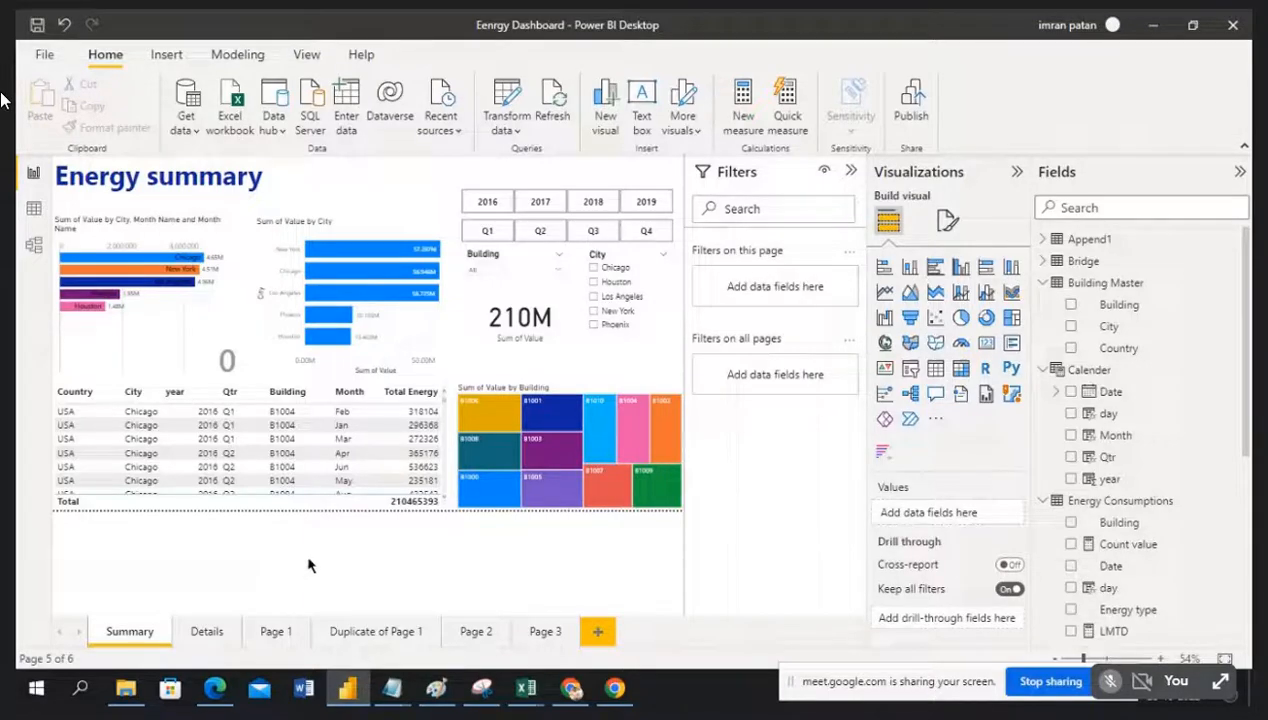
pyautogui.click(851, 171)
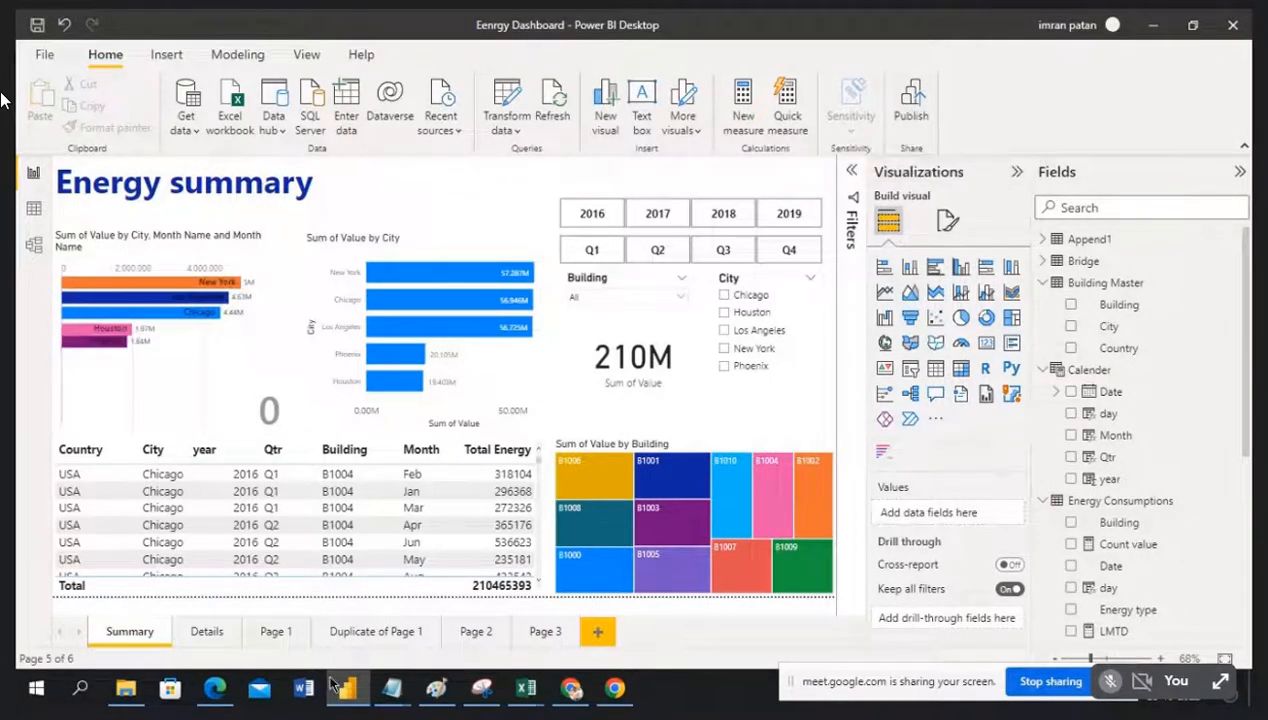
# Step: Load app.powerbi.com in a new Chrome tab, view the DEV, PROD and TEST workspaces, then return to Desktop
pyautogui.click(573, 693)
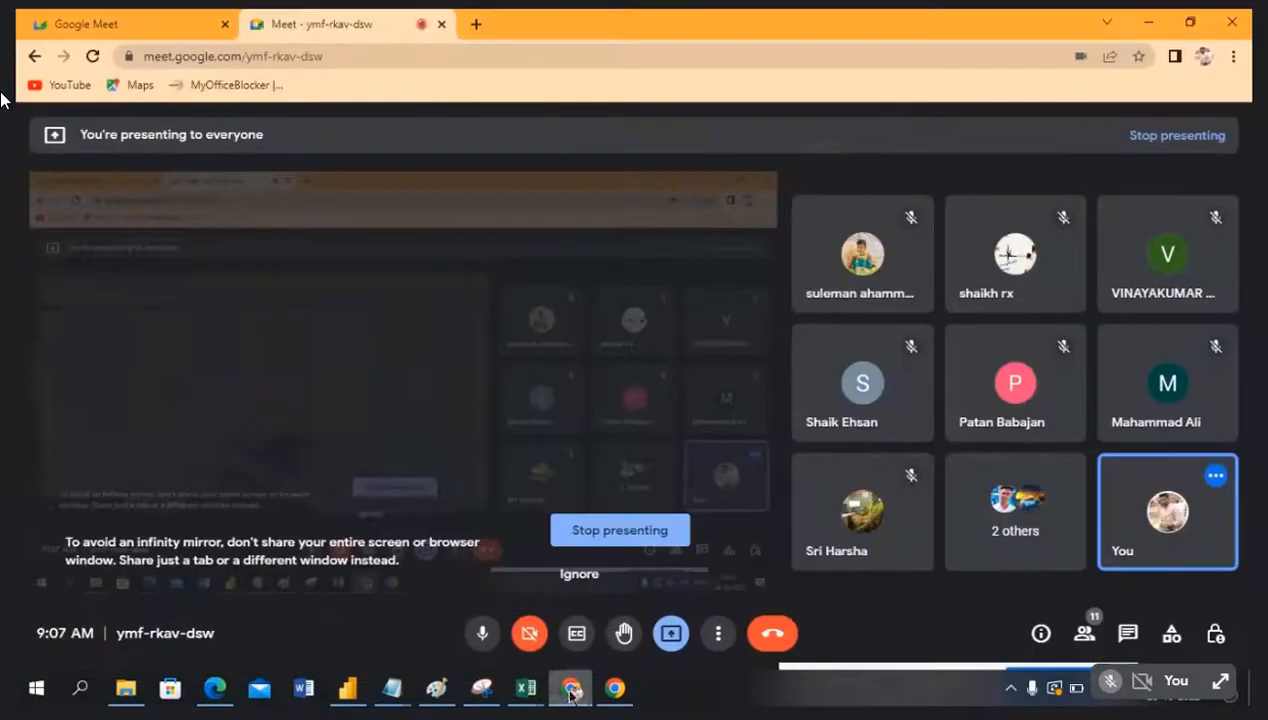
pyautogui.click(484, 28)
pyautogui.write('a')
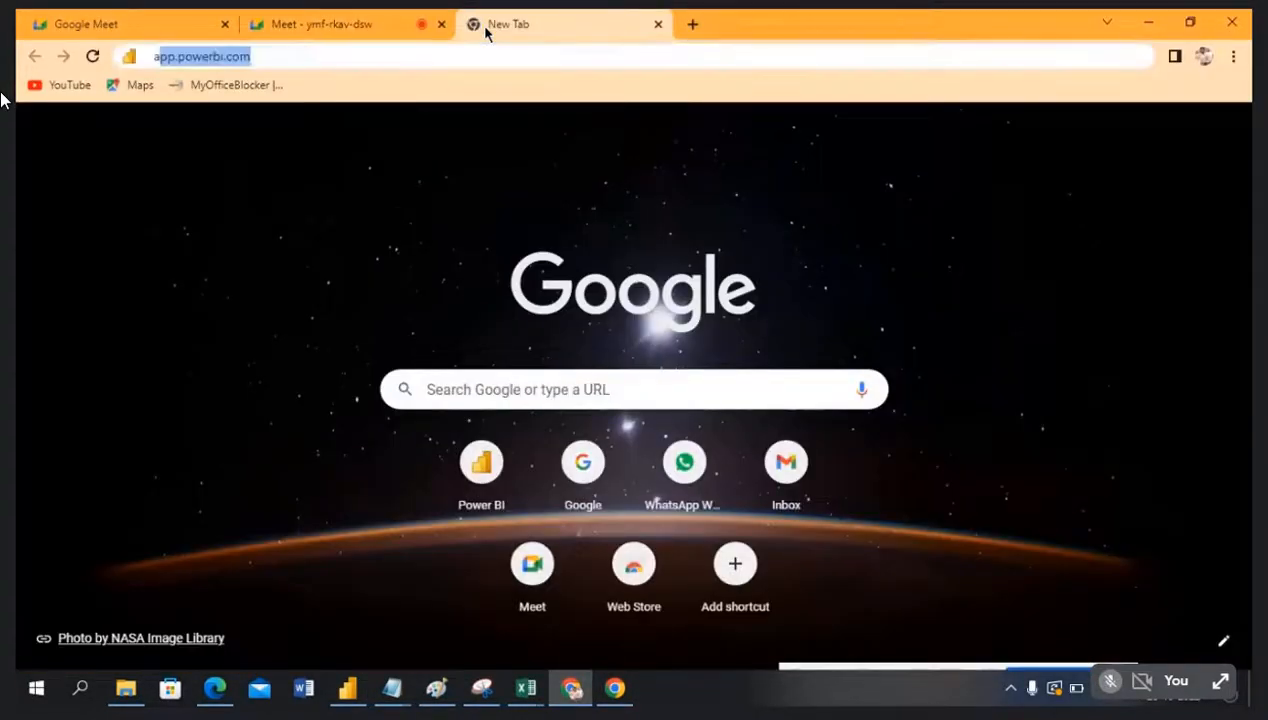
pyautogui.write('pp')
pyautogui.press('Return')
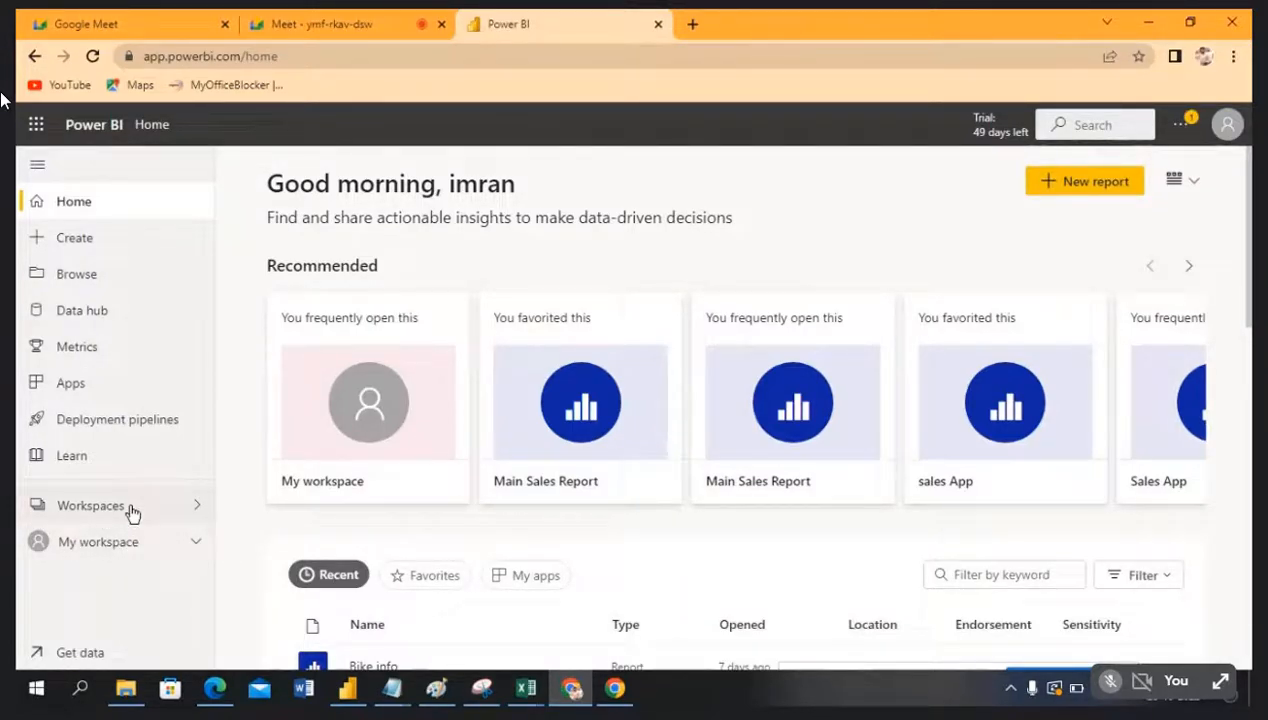
pyautogui.click(131, 512)
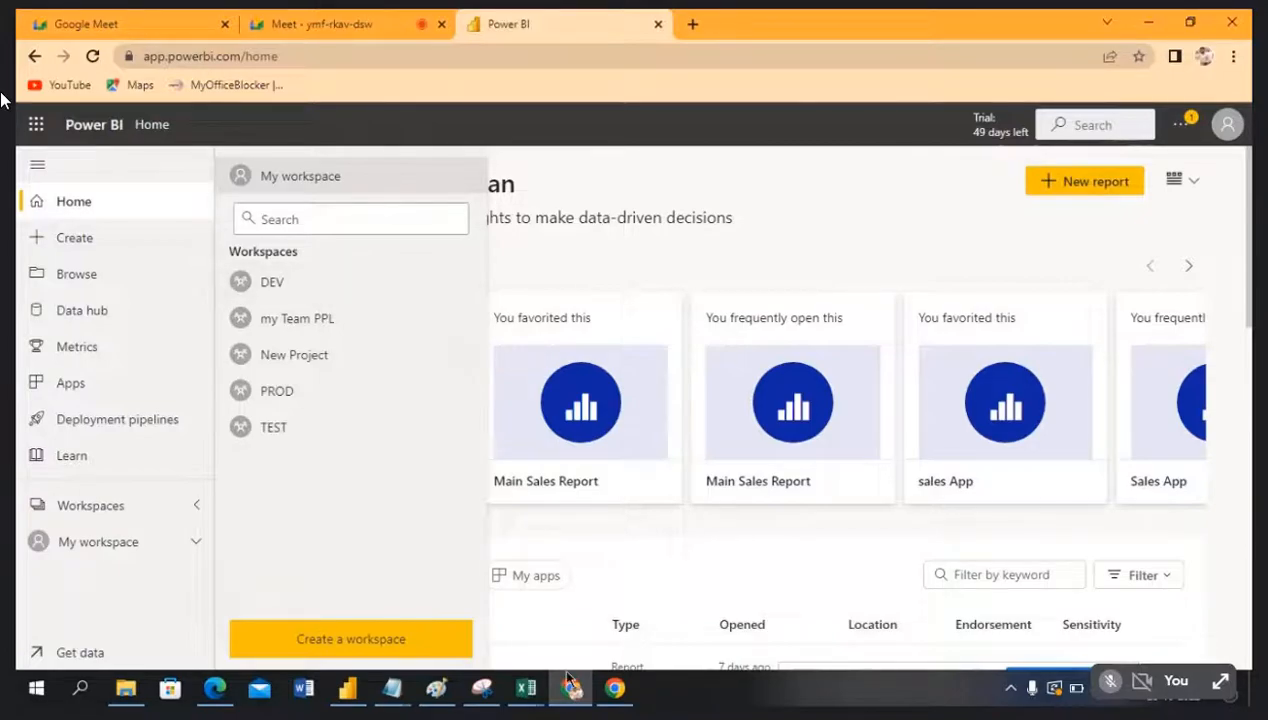
pyautogui.click(352, 689)
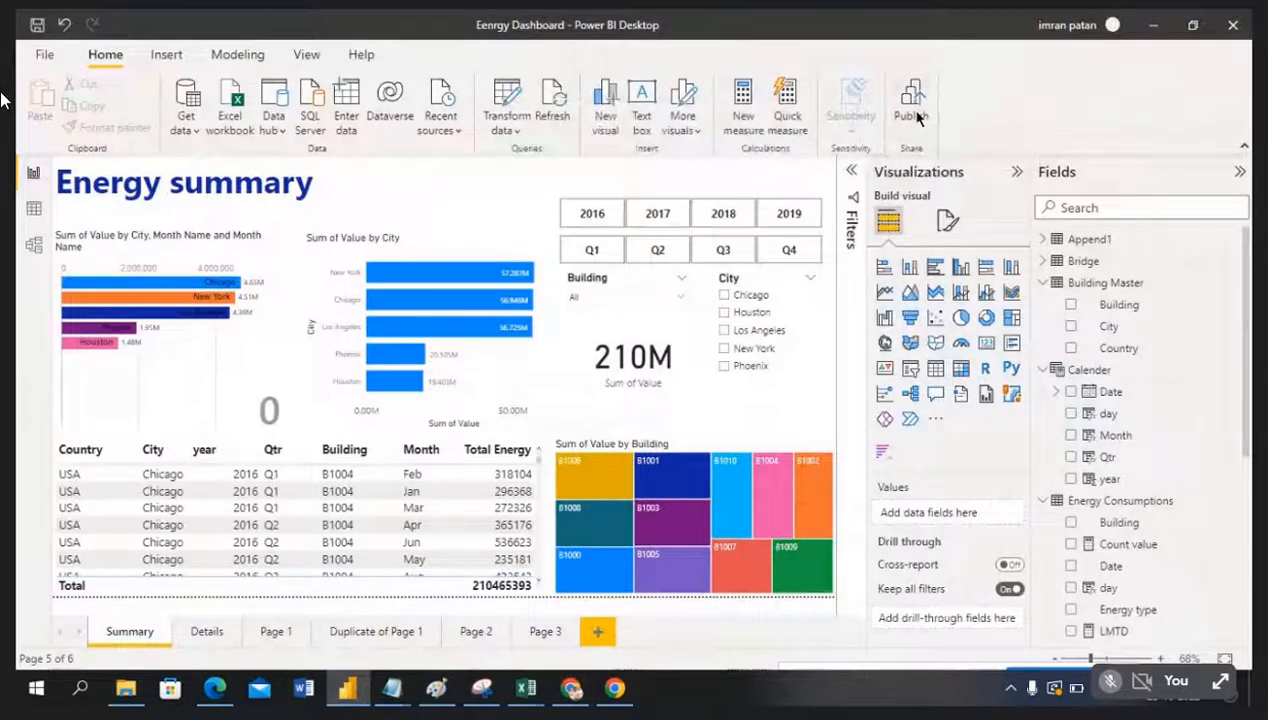
# Step: Start publishing, choose DEV as the destination, and check the DEV workspace in the service
pyautogui.click(721, 377)
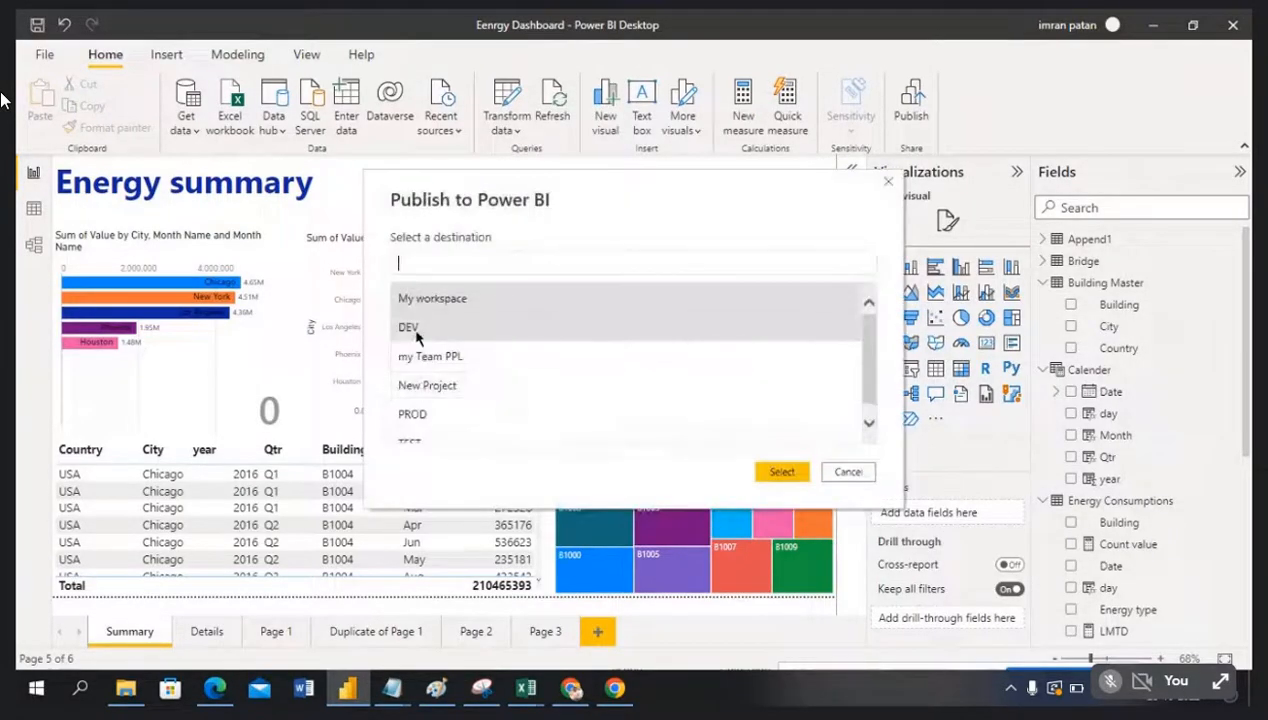
pyautogui.click(418, 330)
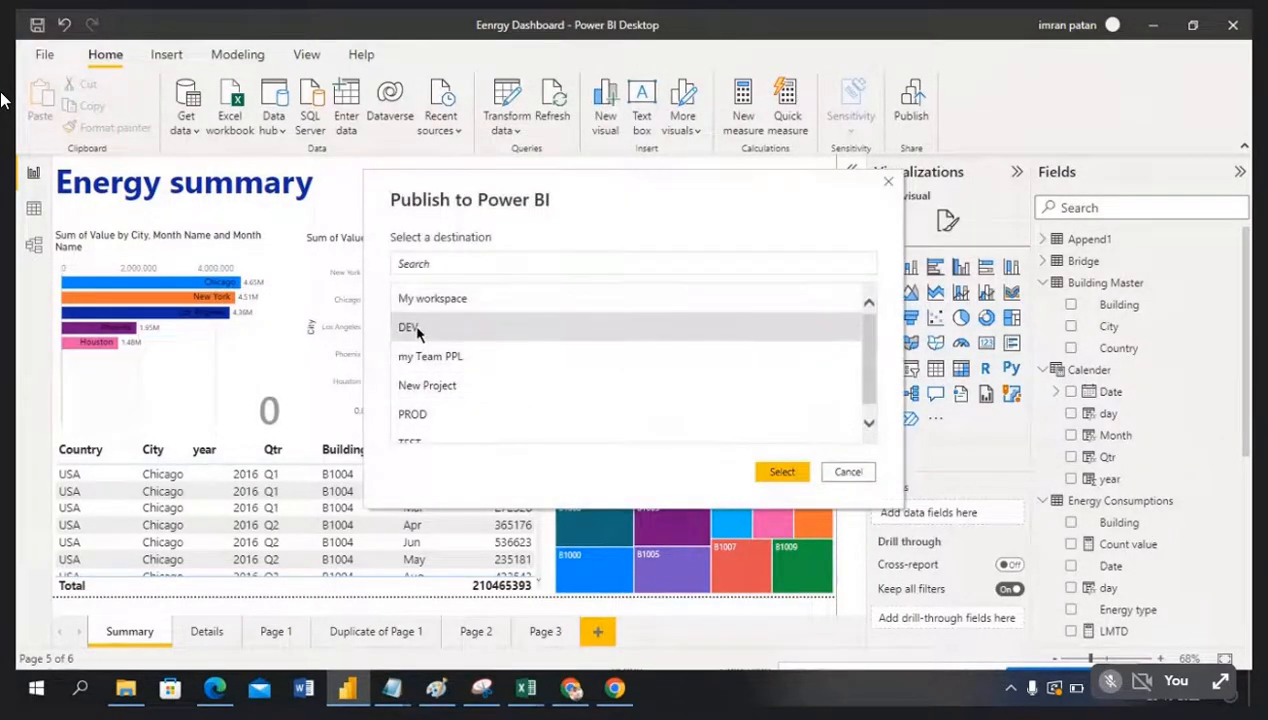
pyautogui.click(345, 690)
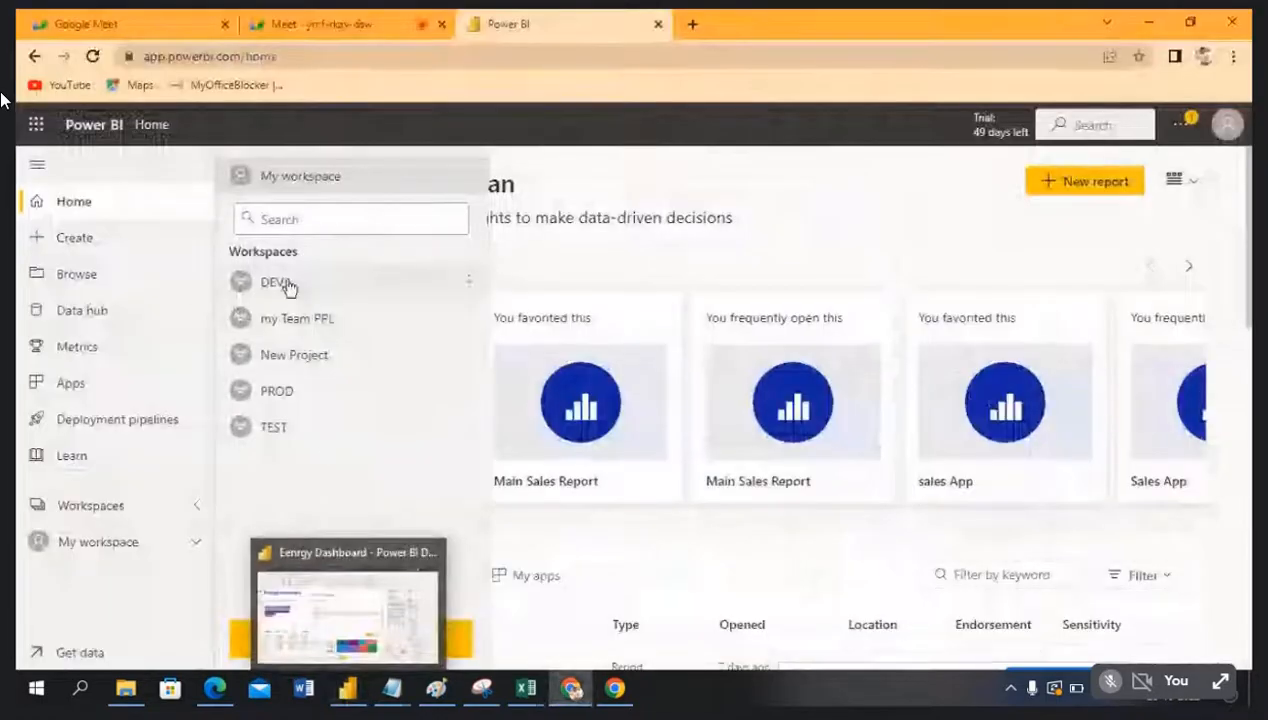
pyautogui.click(326, 287)
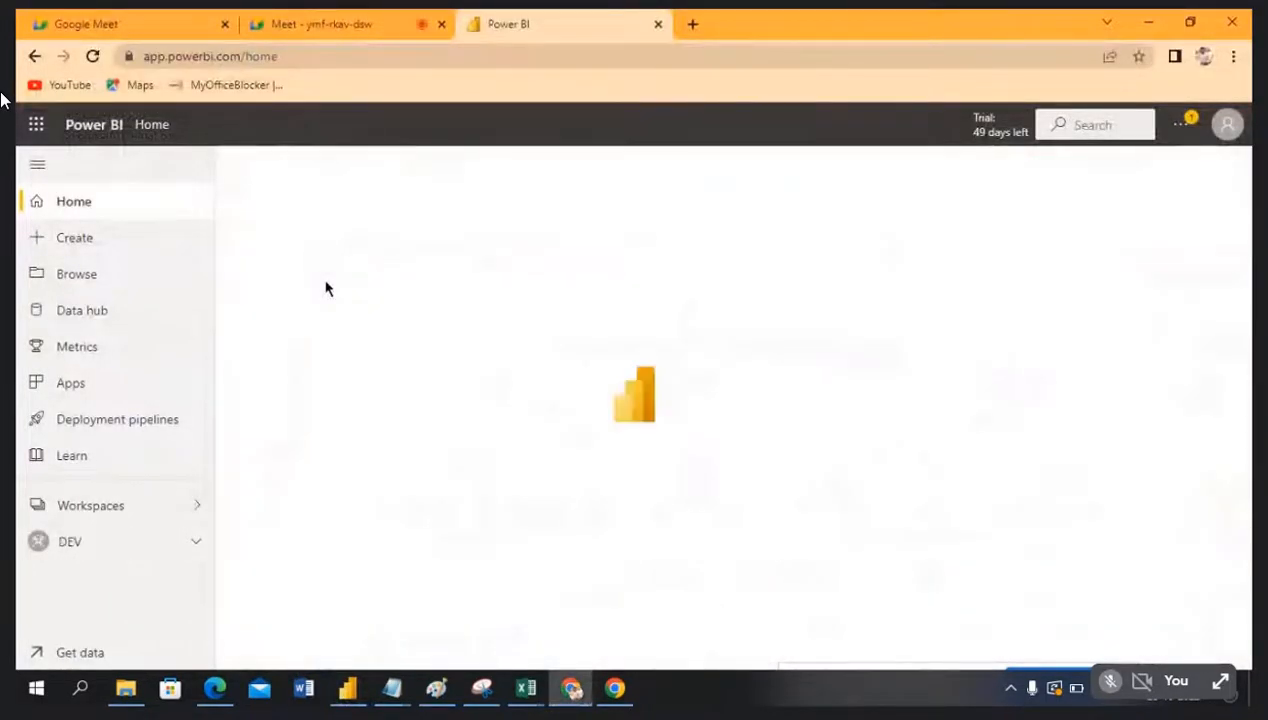
pyautogui.scroll(-2, 473, 498)
pyautogui.scroll(1, 474, 500)
pyautogui.scroll(1, 474, 498)
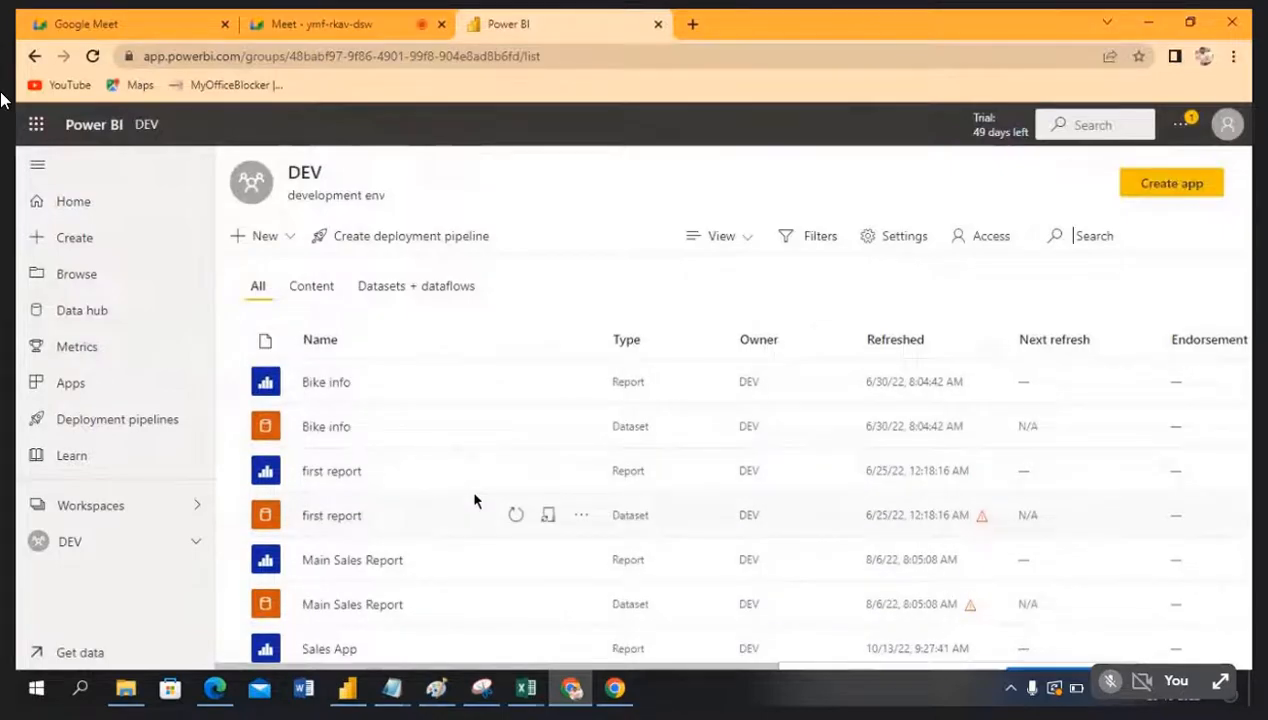
pyautogui.click(116, 510)
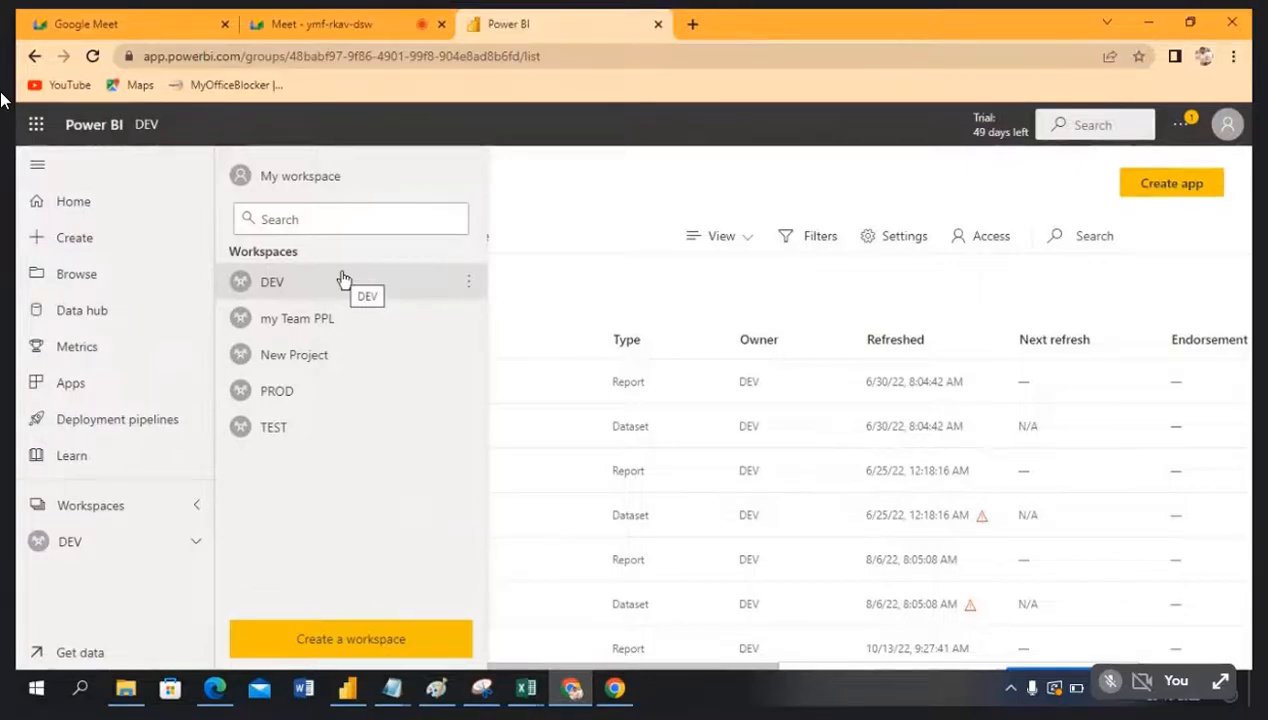
# Step: Confirm publishing Eenrgy Dashboard to DEV and dismiss the success message
pyautogui.hotkey('alt', 'Tab')
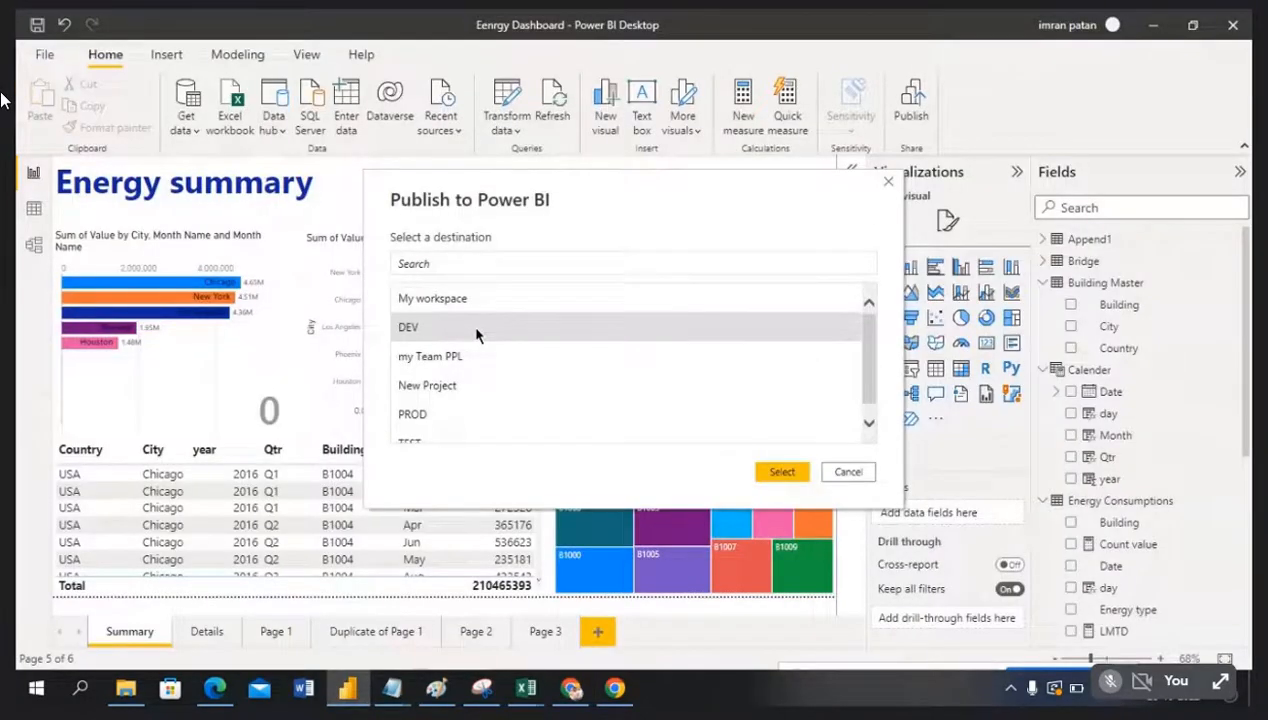
pyautogui.click(786, 472)
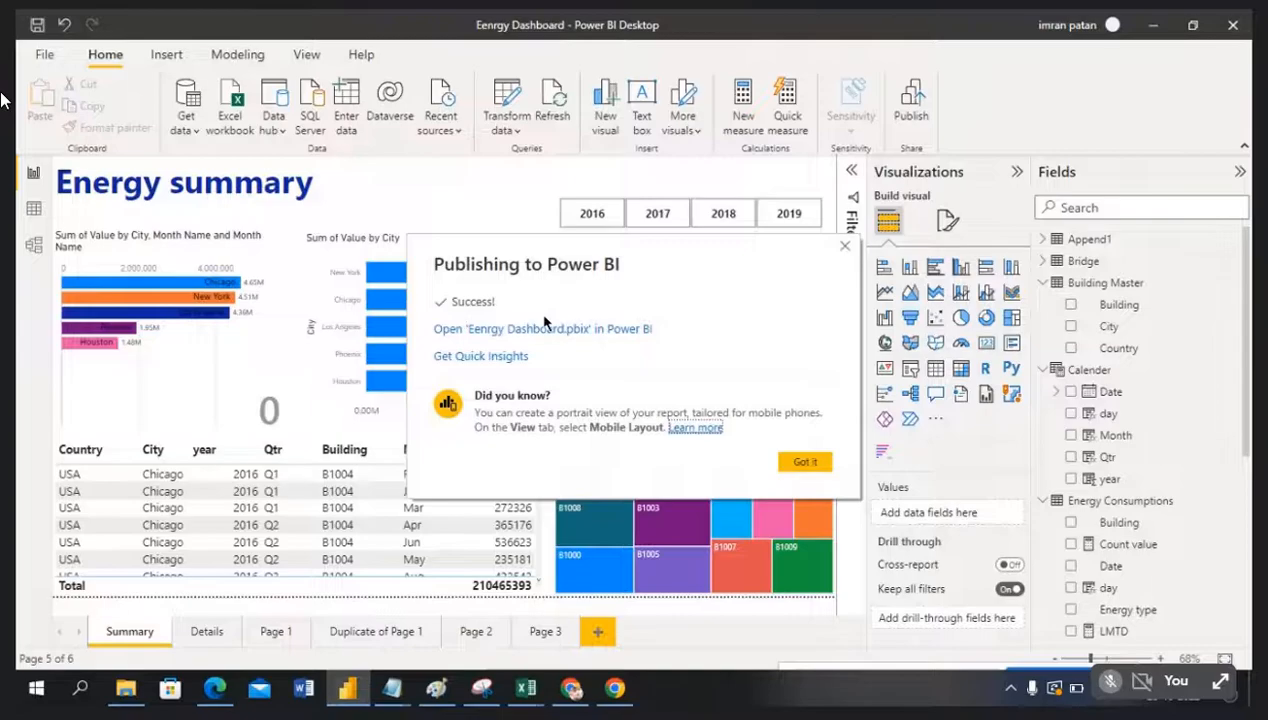
pyautogui.click(806, 463)
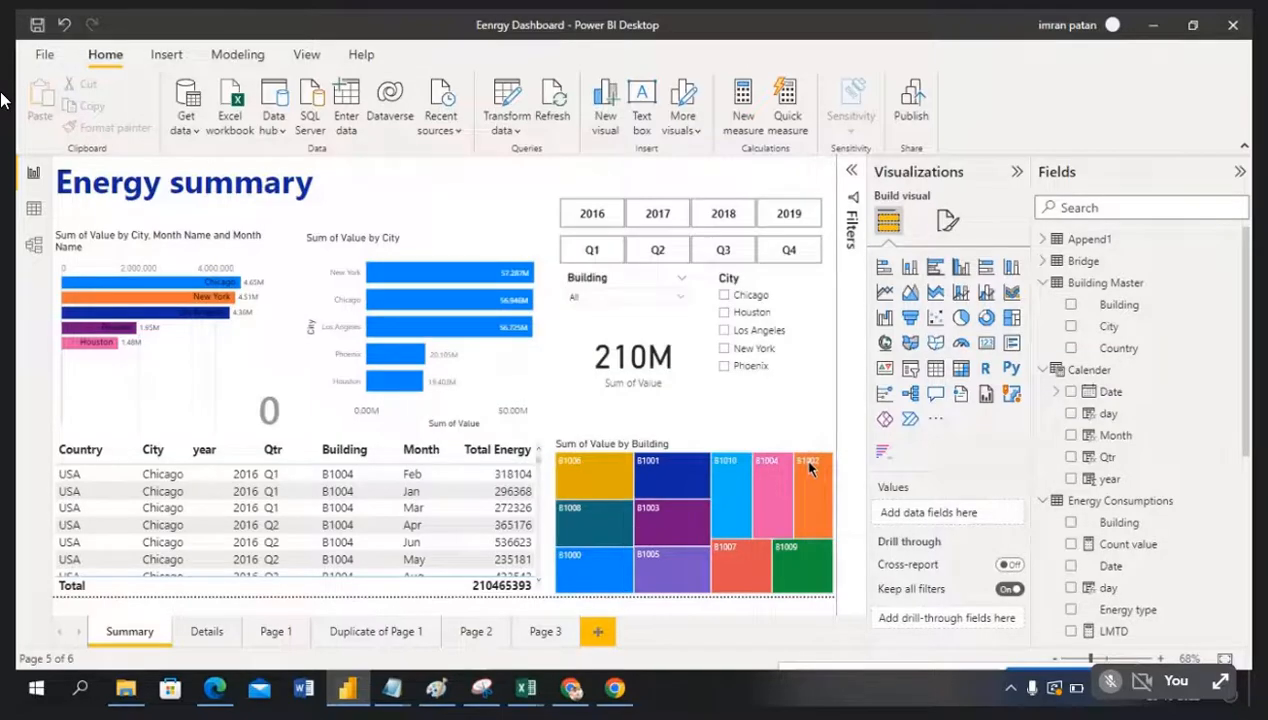
# Step: Open Eenrgy Dashboard in DEV and browse Details, Page 1, Duplicate of Page 1, Page 2 and Summary
pyautogui.hotkey('alt', 'Tab')
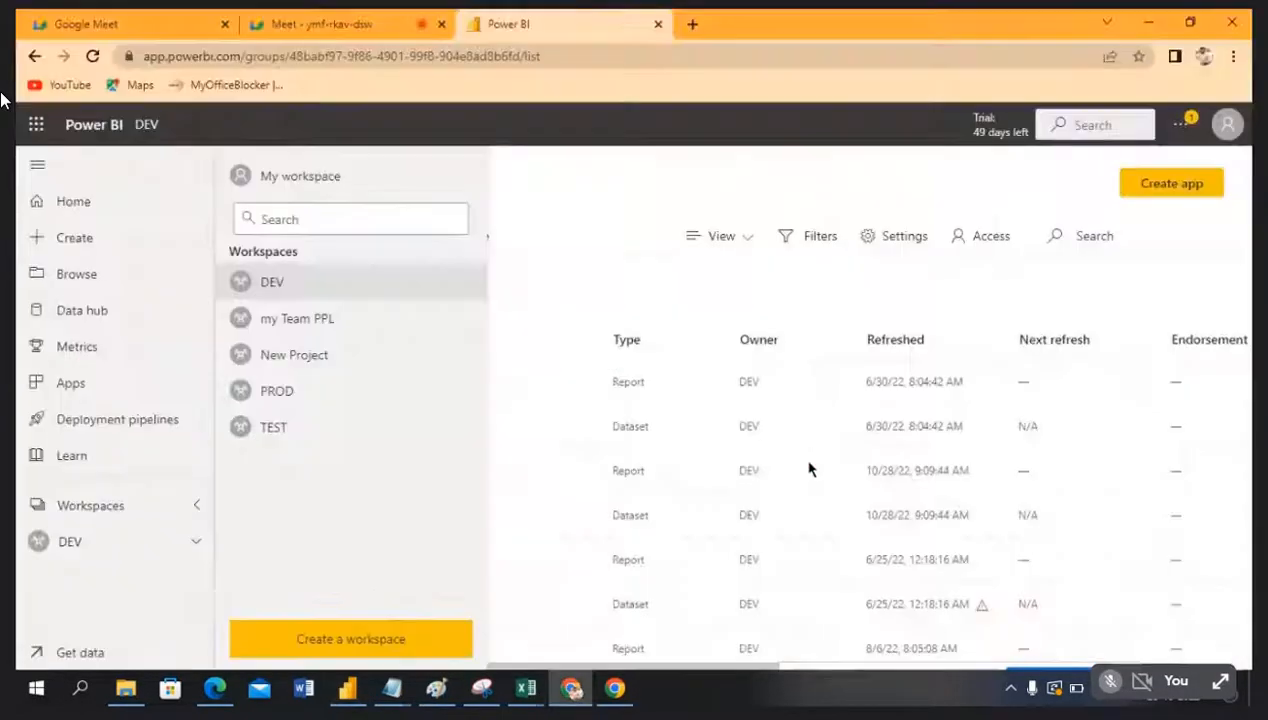
pyautogui.click(285, 282)
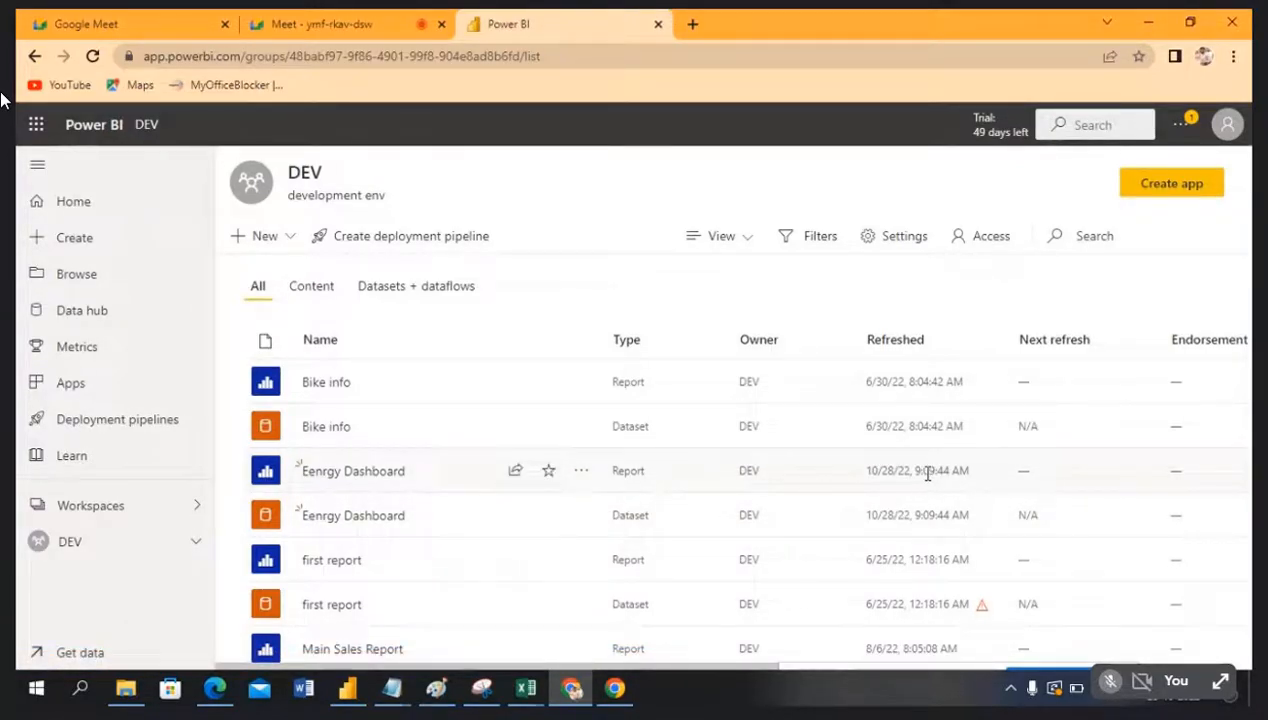
pyautogui.click(340, 476)
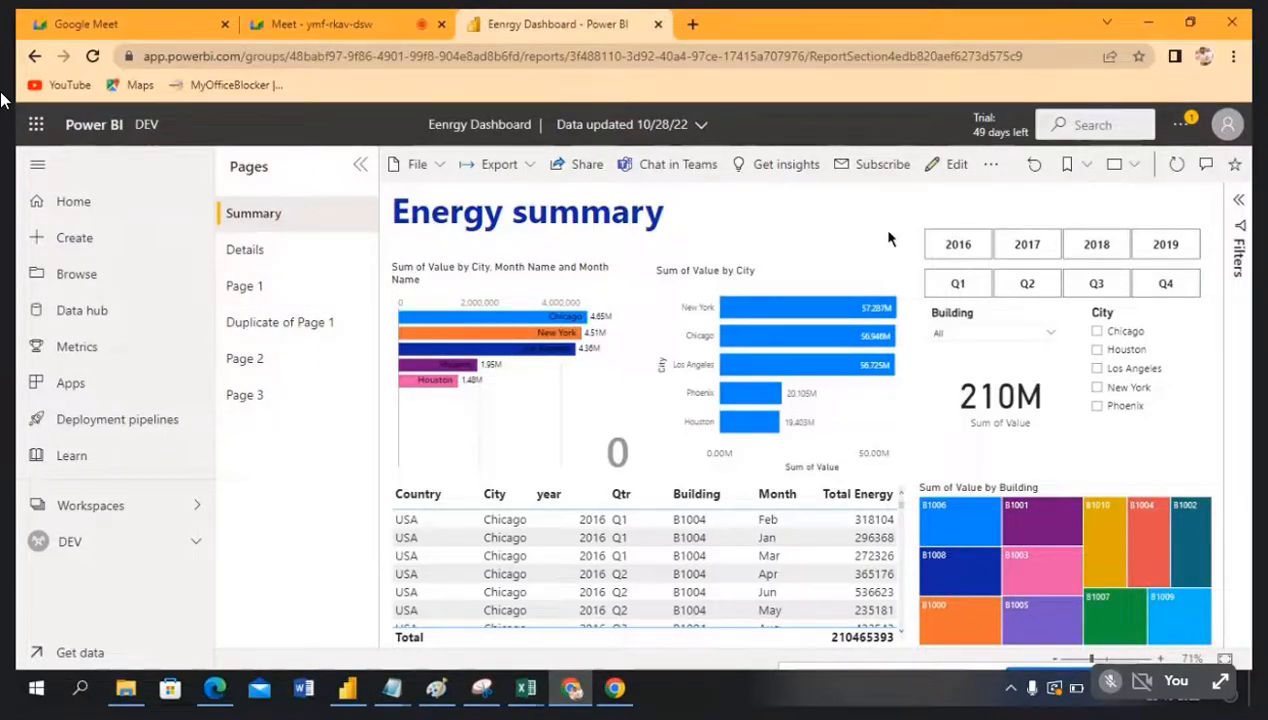
pyautogui.click(259, 251)
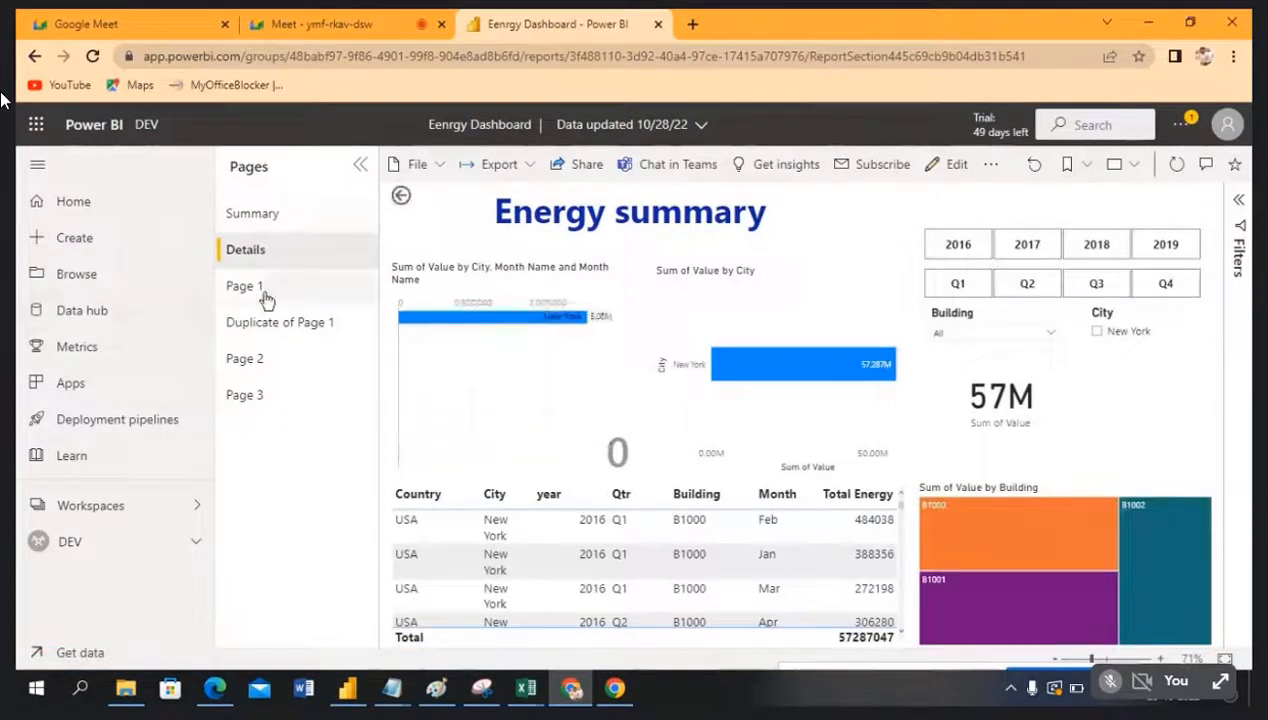
pyautogui.click(268, 298)
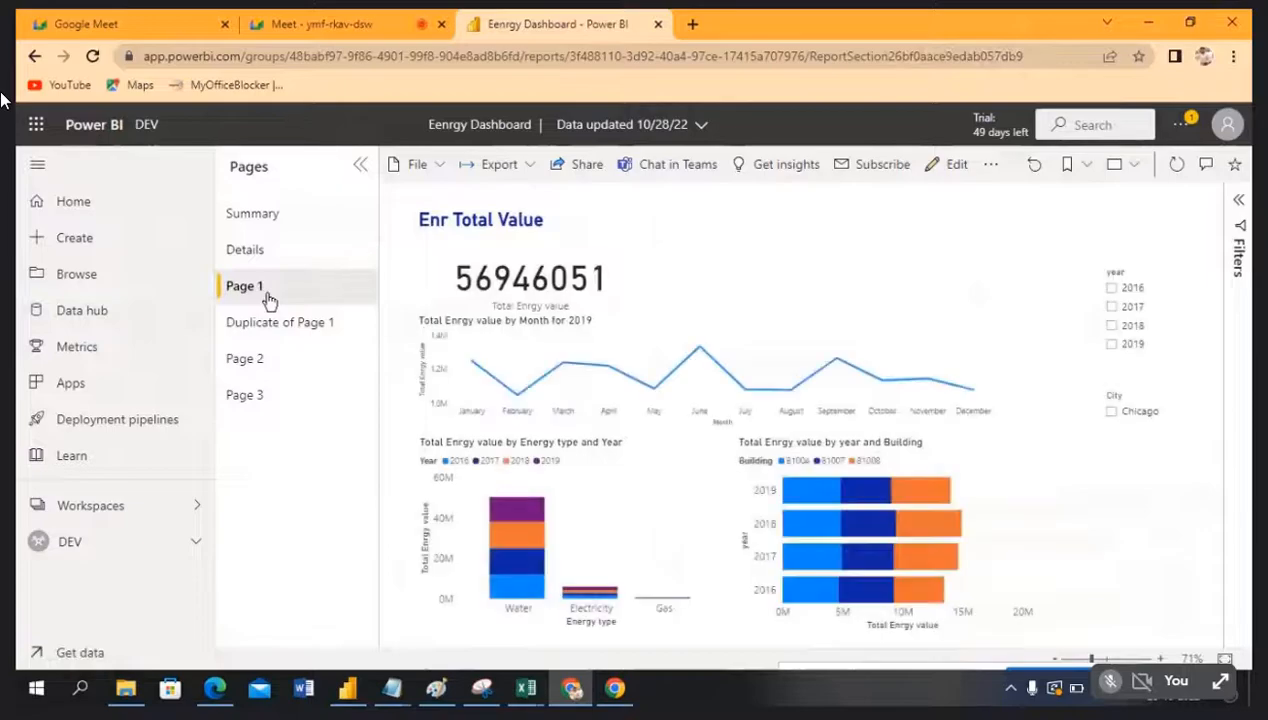
pyautogui.click(272, 331)
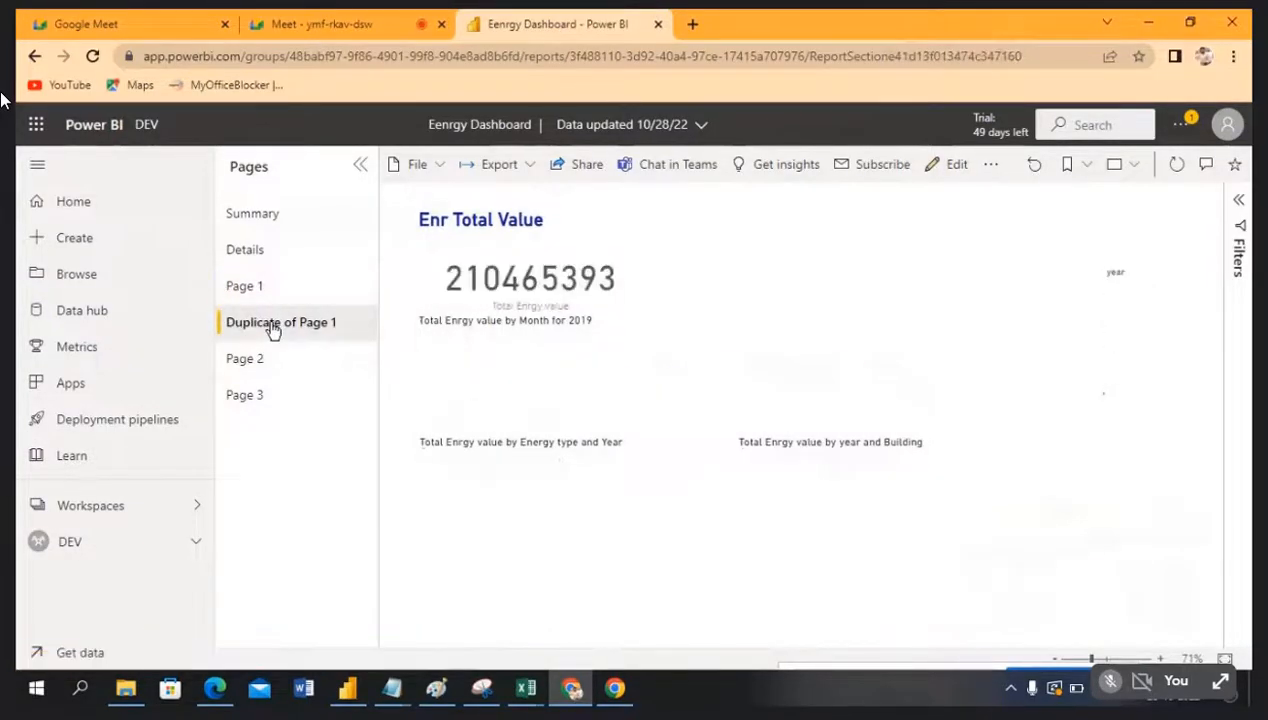
pyautogui.click(264, 358)
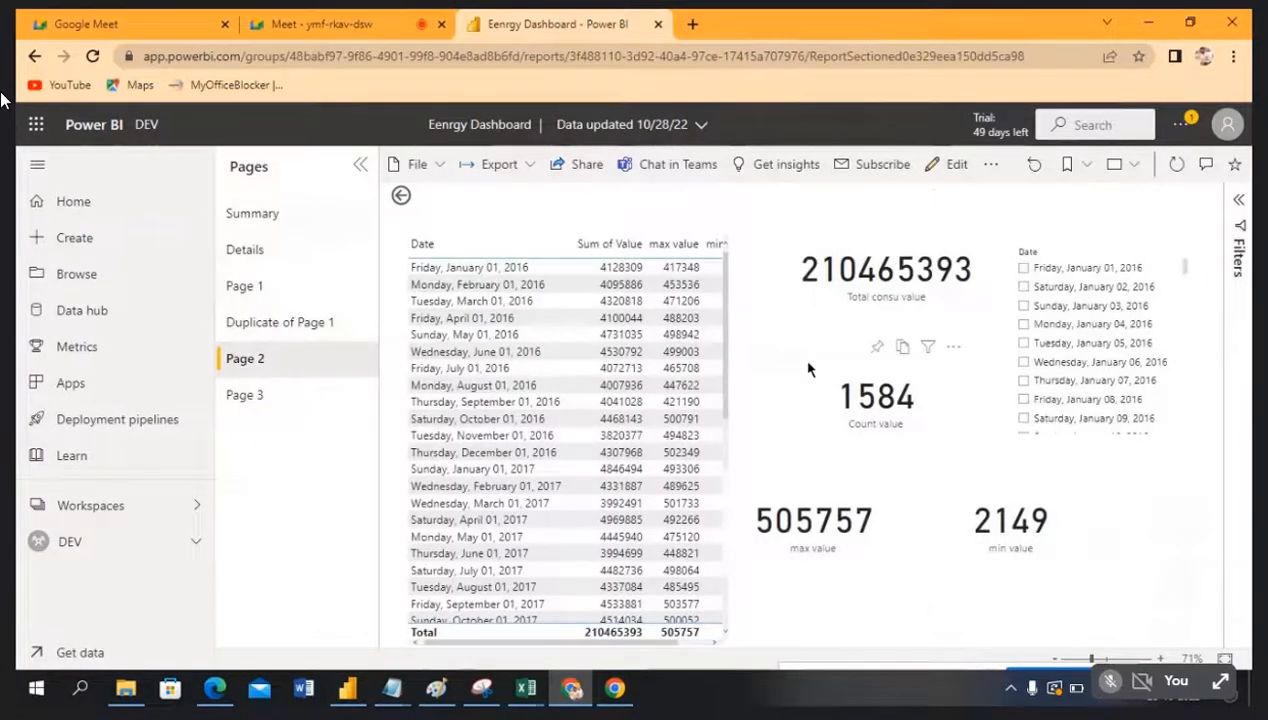
pyautogui.click(285, 224)
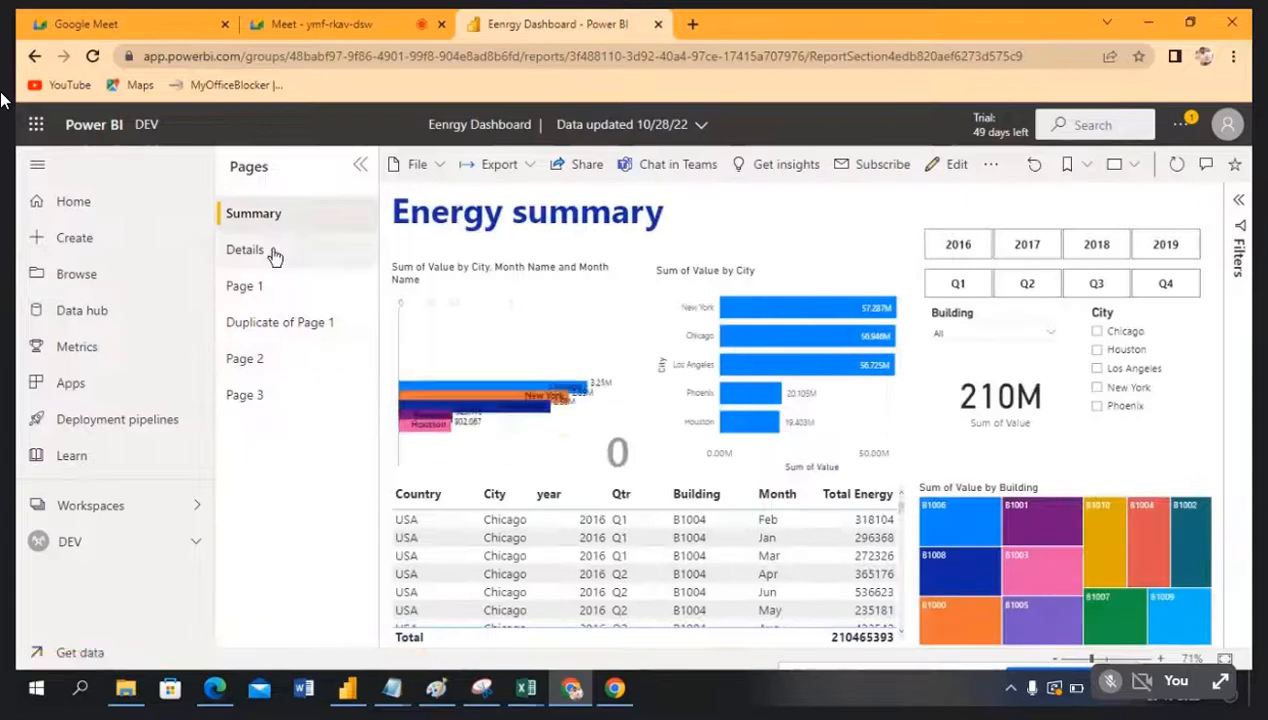
pyautogui.click(272, 255)
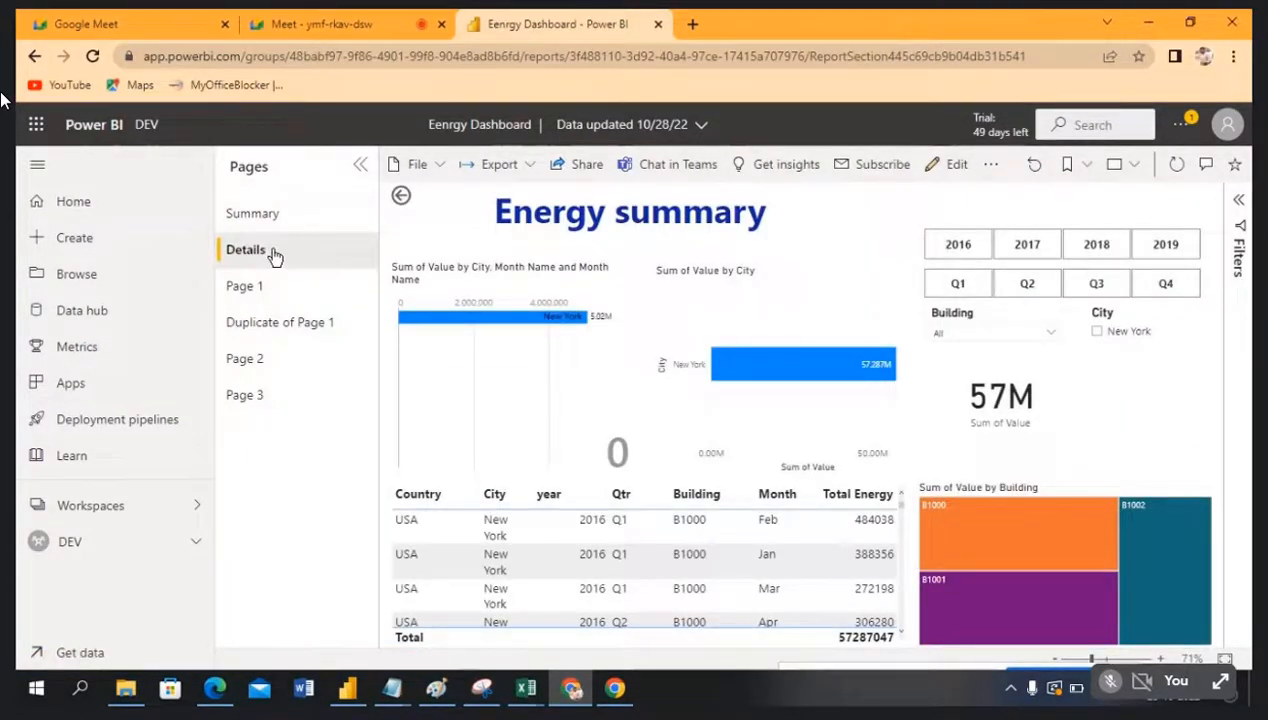
pyautogui.hotkey('alt', 'Tab')
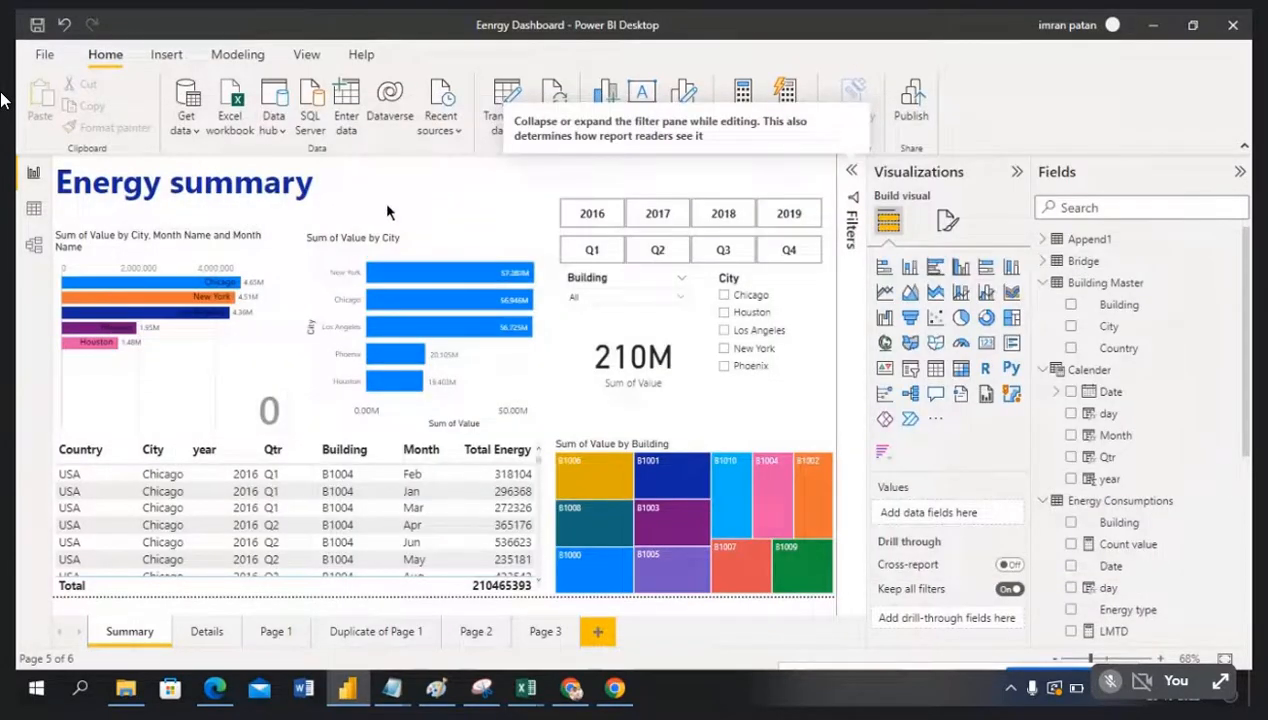
# Step: Hide Page 1, Duplicate of Page 1, Page 2 and Page 3, then start publishing the report
pyautogui.rightClick(268, 640)
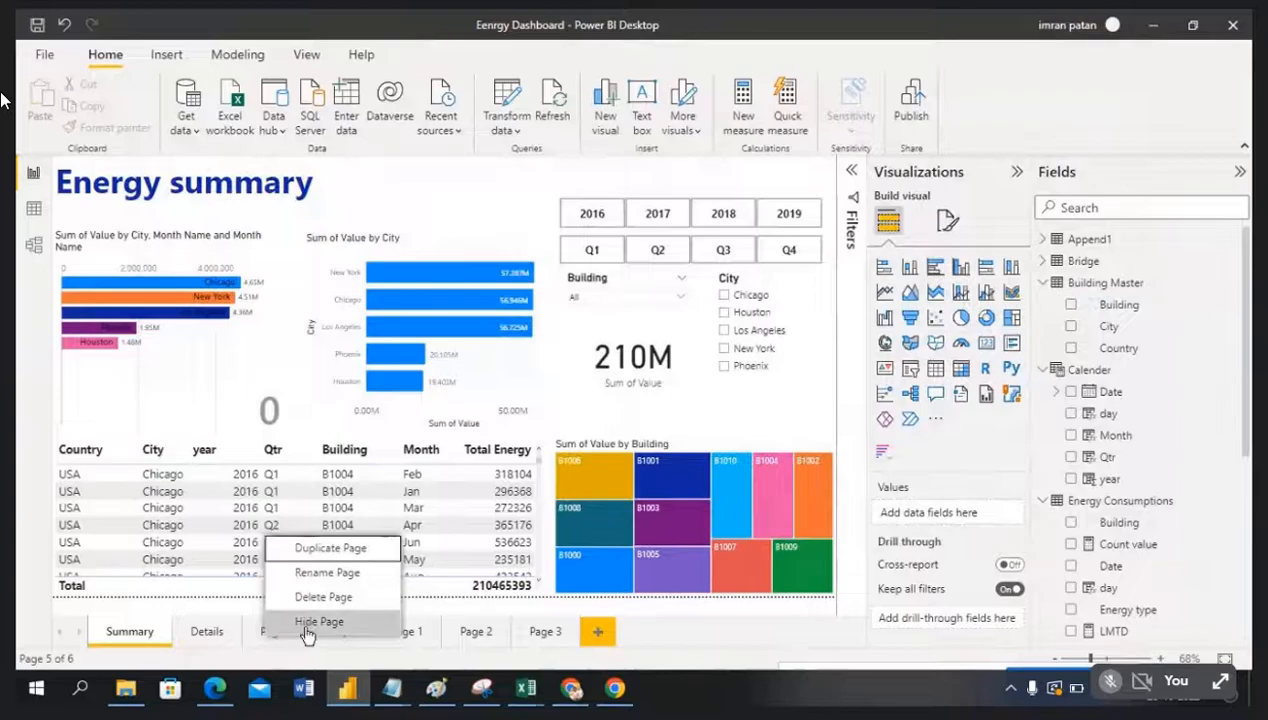
pyautogui.click(308, 624)
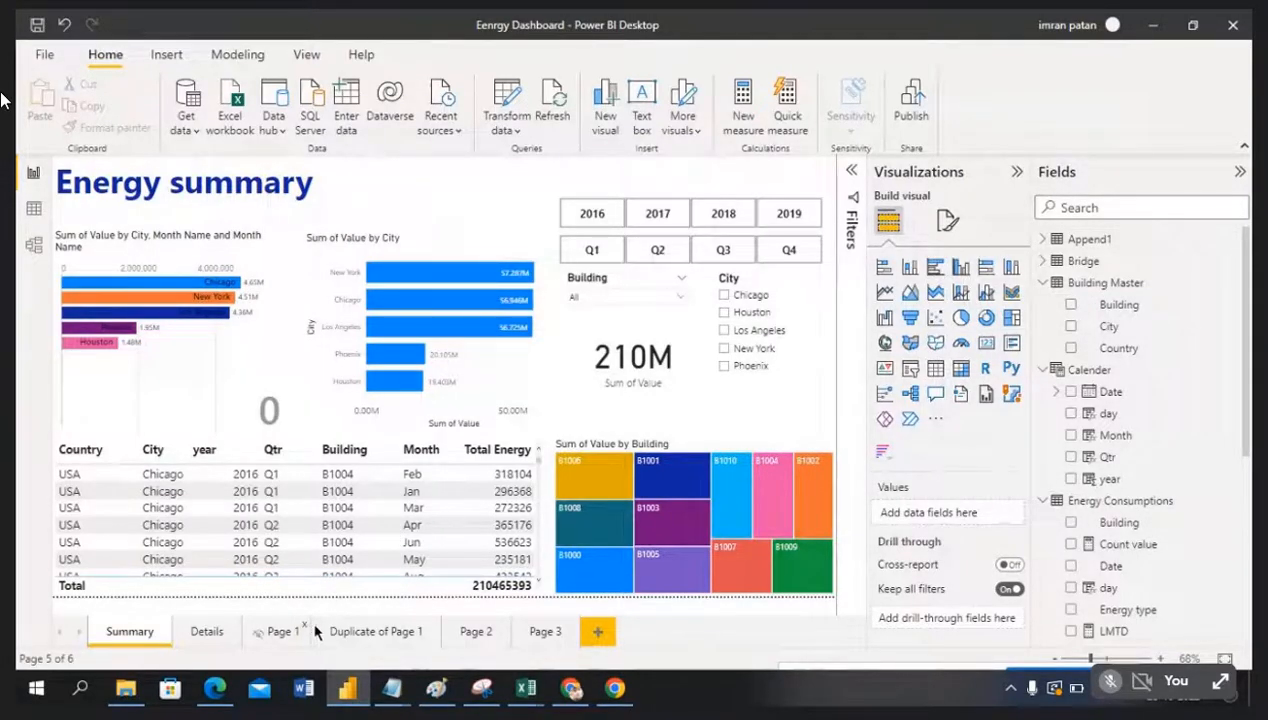
pyautogui.rightClick(344, 638)
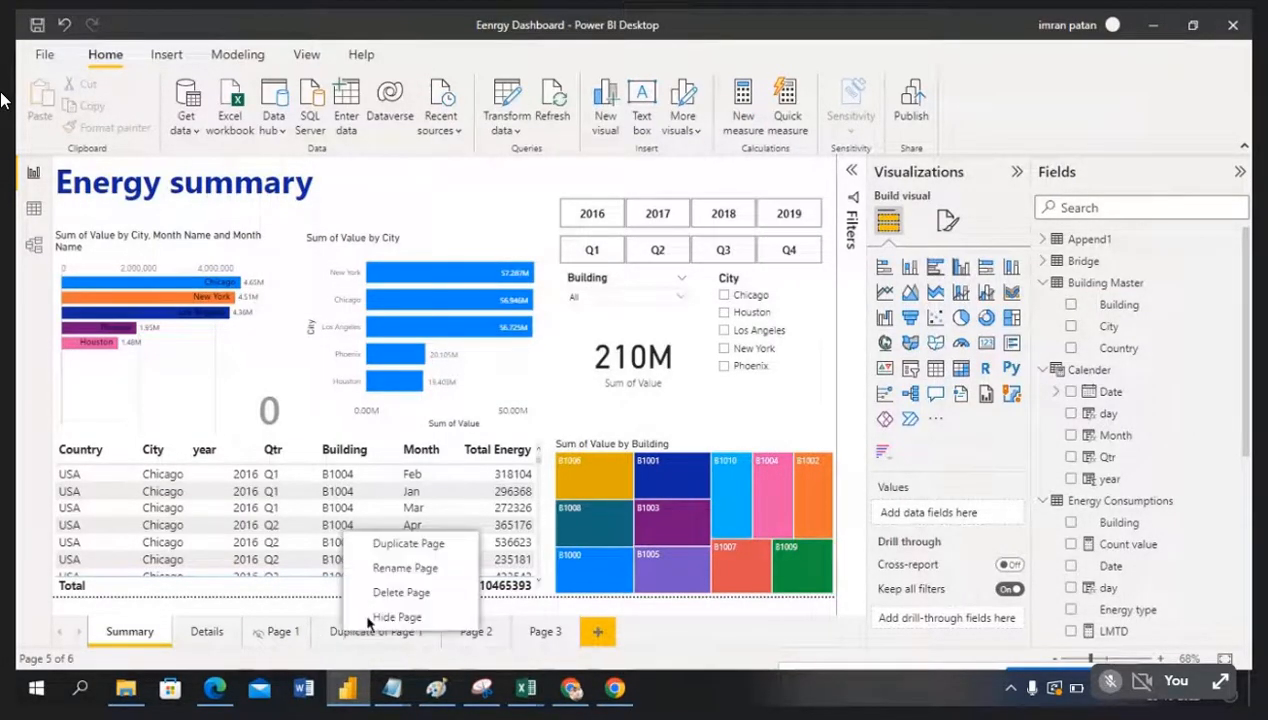
pyautogui.click(358, 616)
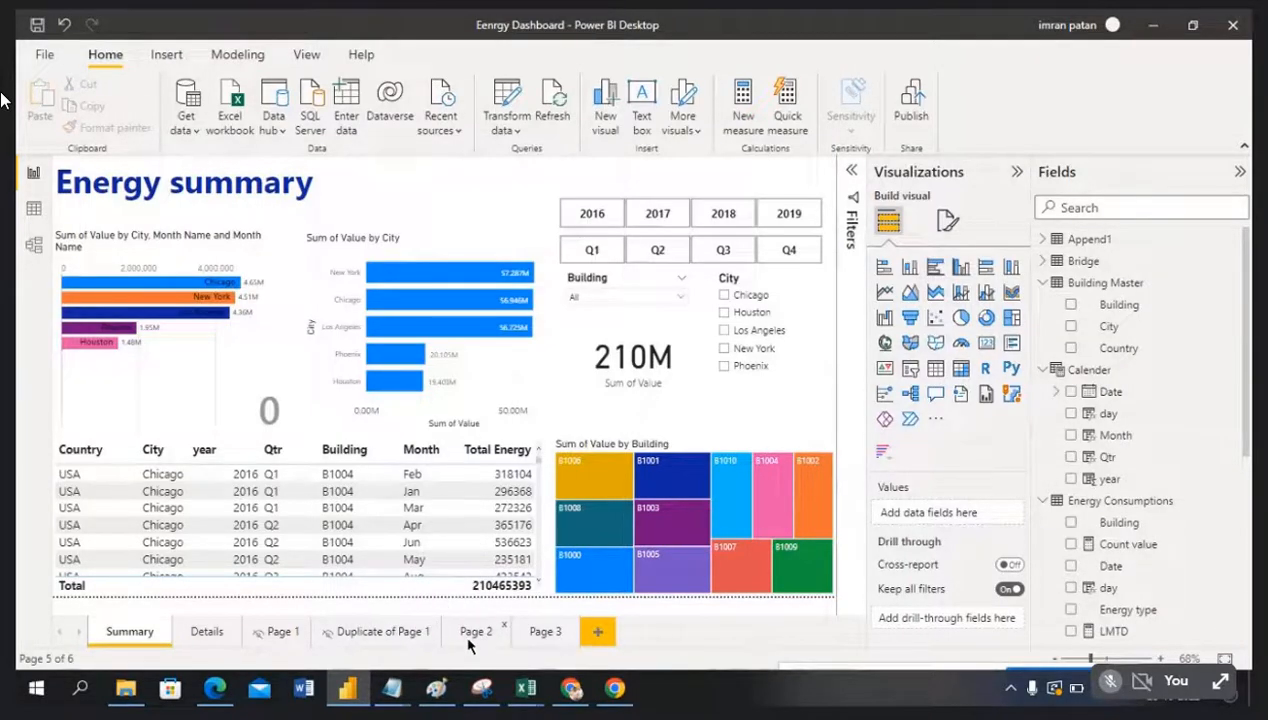
pyautogui.rightClick(472, 640)
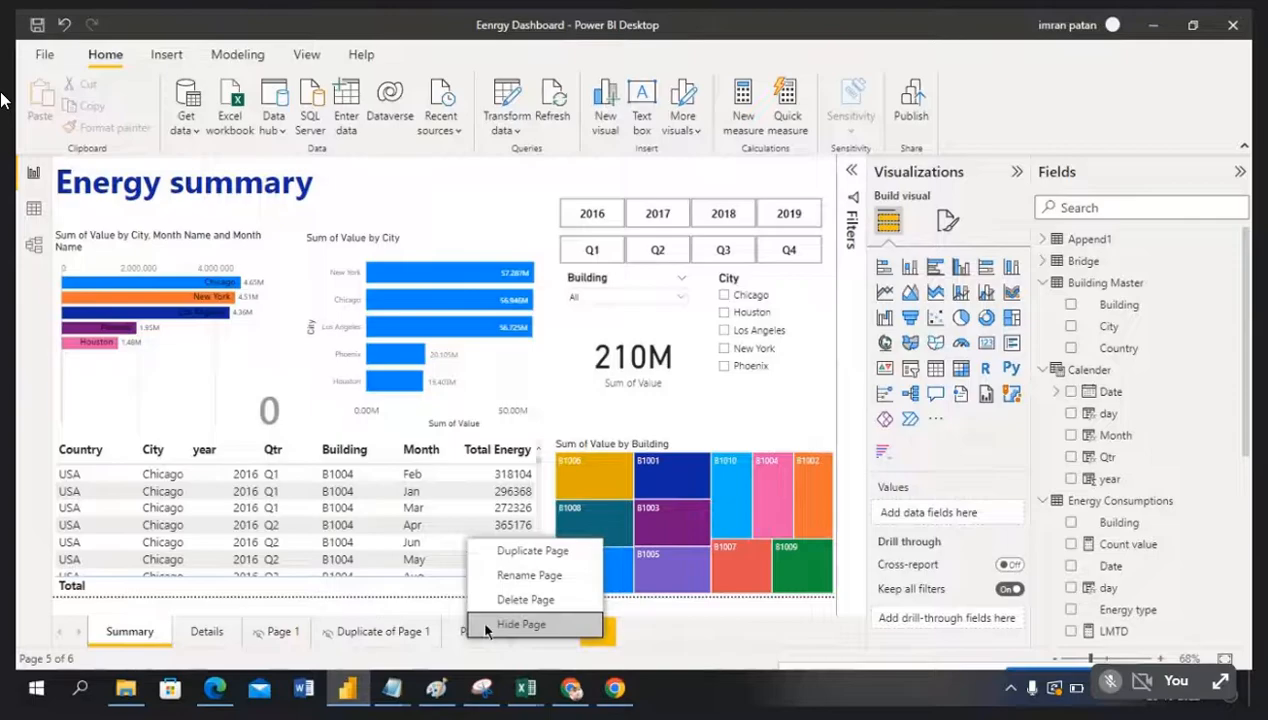
pyautogui.click(520, 624)
pyautogui.rightClick(541, 640)
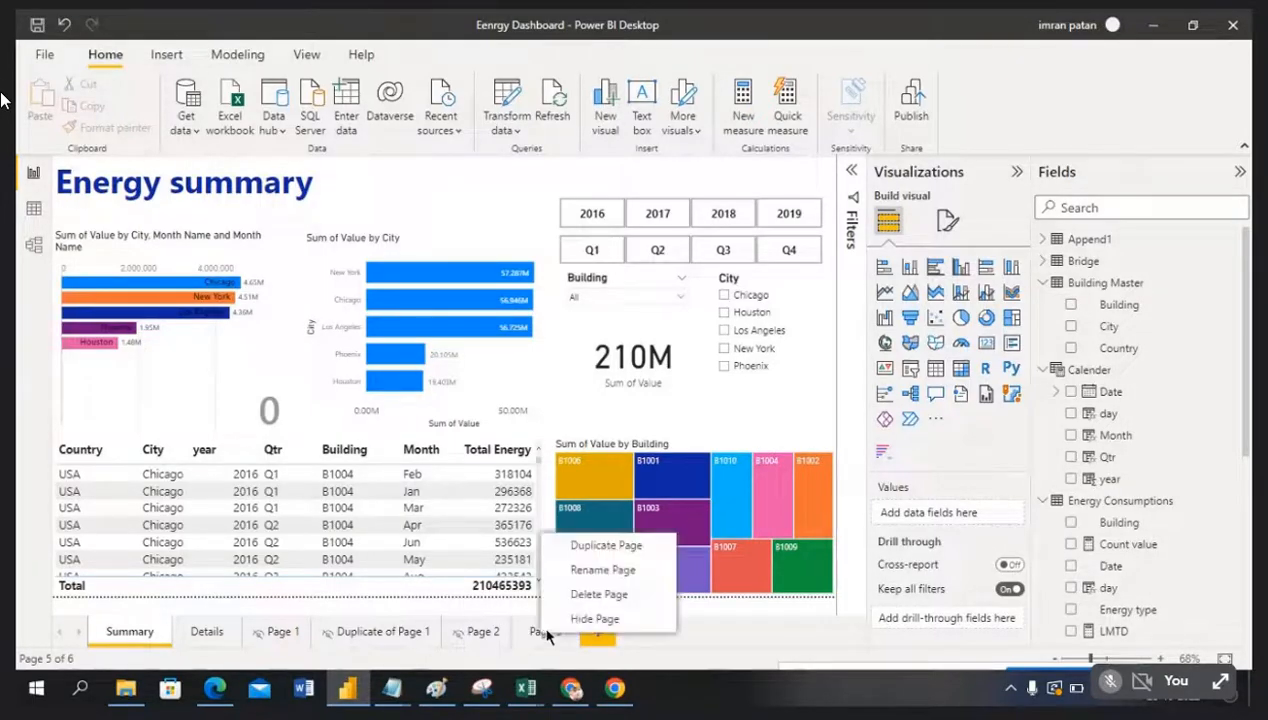
pyautogui.click(561, 620)
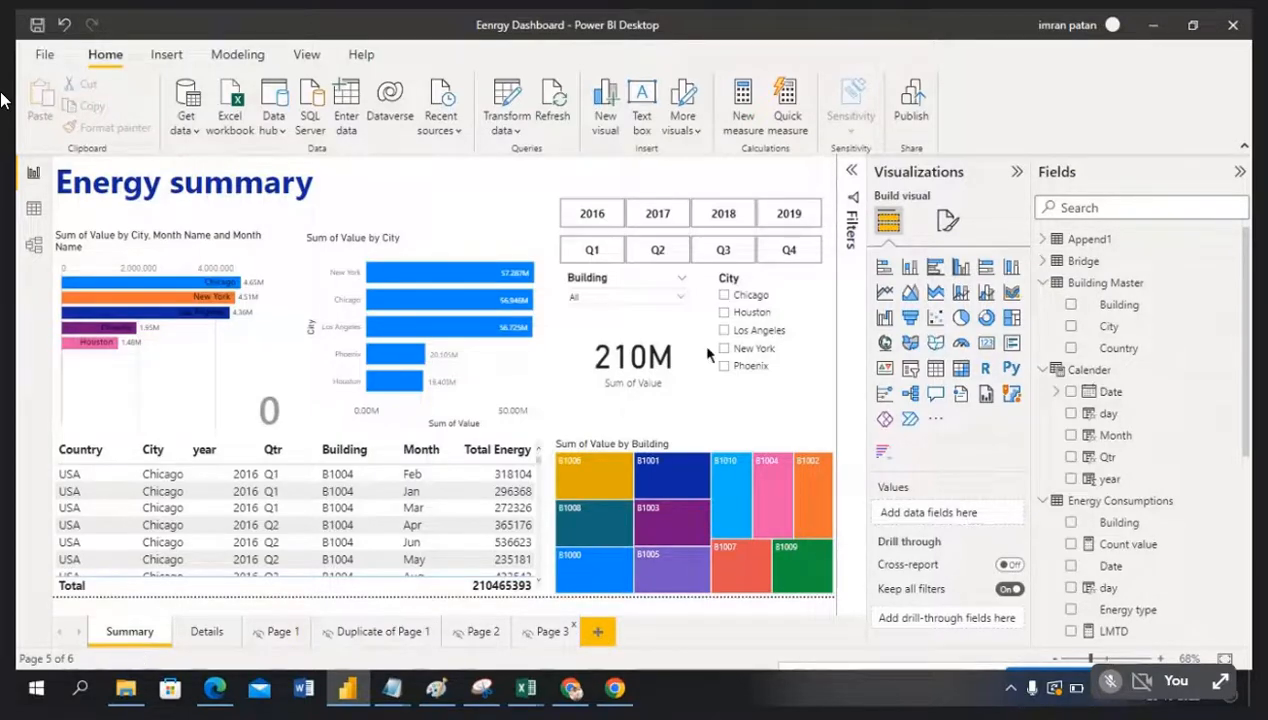
pyautogui.moveTo(425, 285)
pyautogui.click(911, 113)
# Step: Save changes and republish to DEV, replacing the existing Eenrgy Dashboard dataset
pyautogui.click(733, 377)
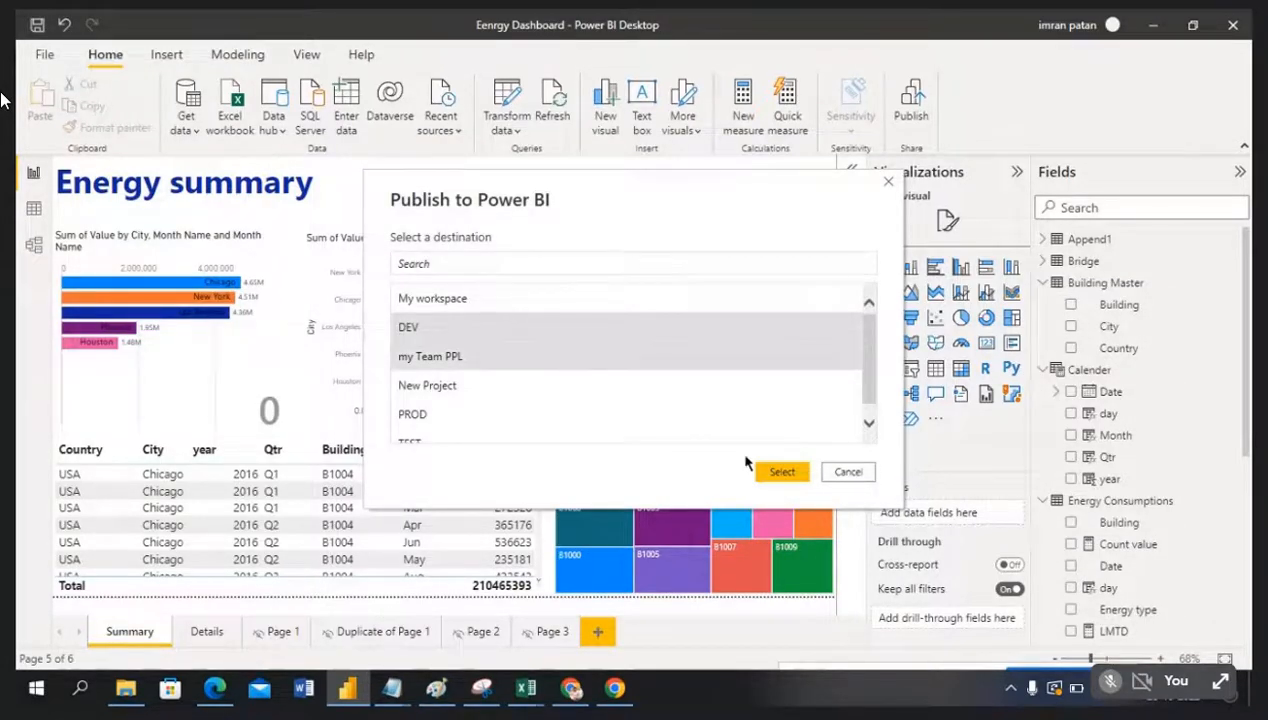
pyautogui.click(779, 472)
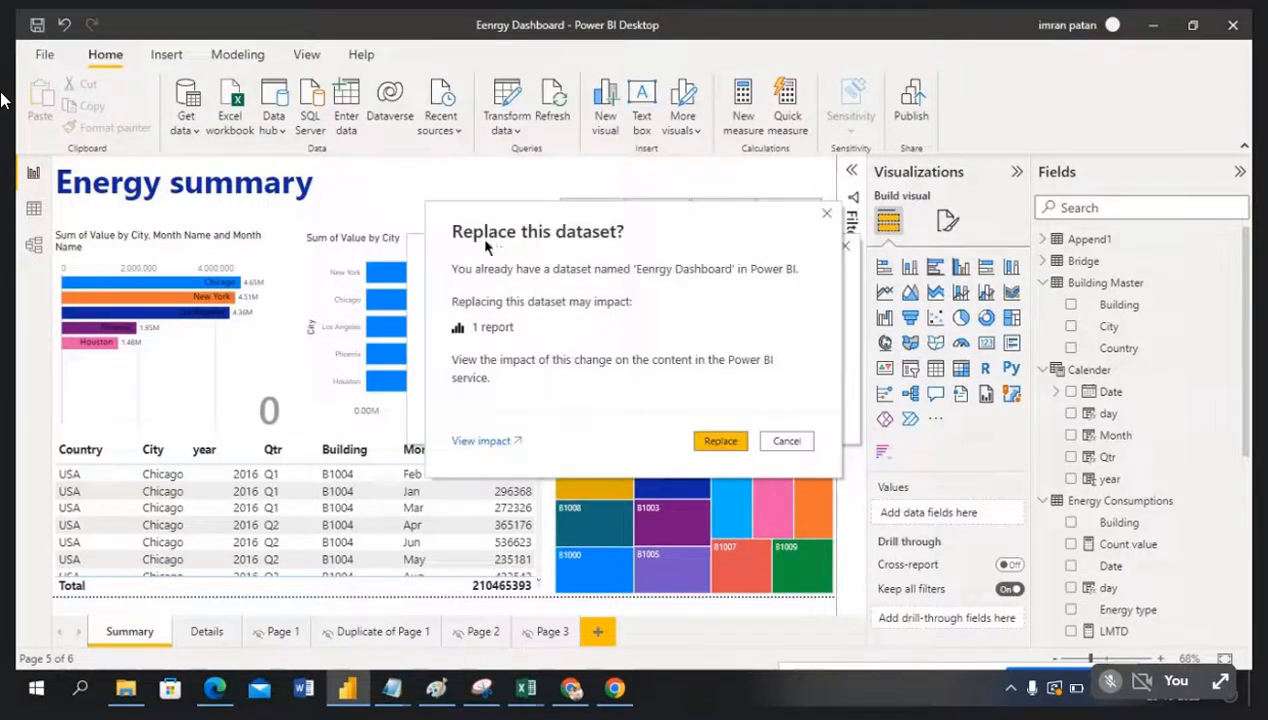
pyautogui.click(720, 444)
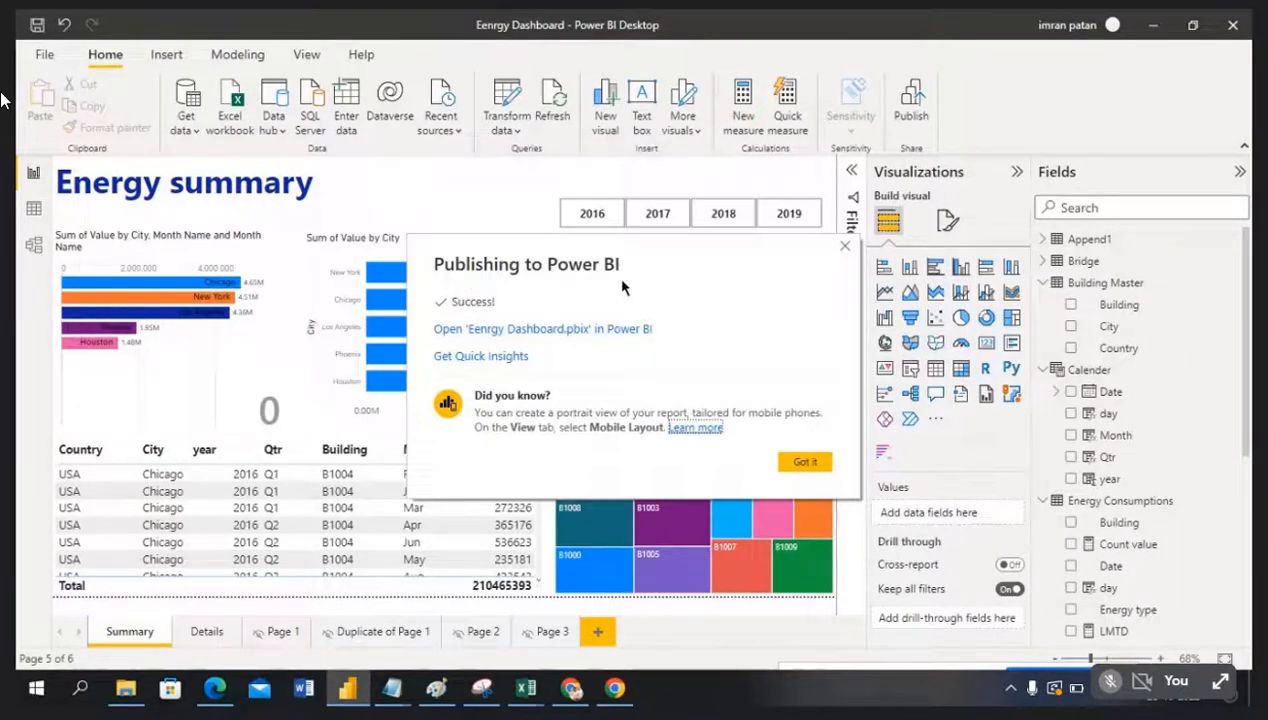
pyautogui.click(805, 462)
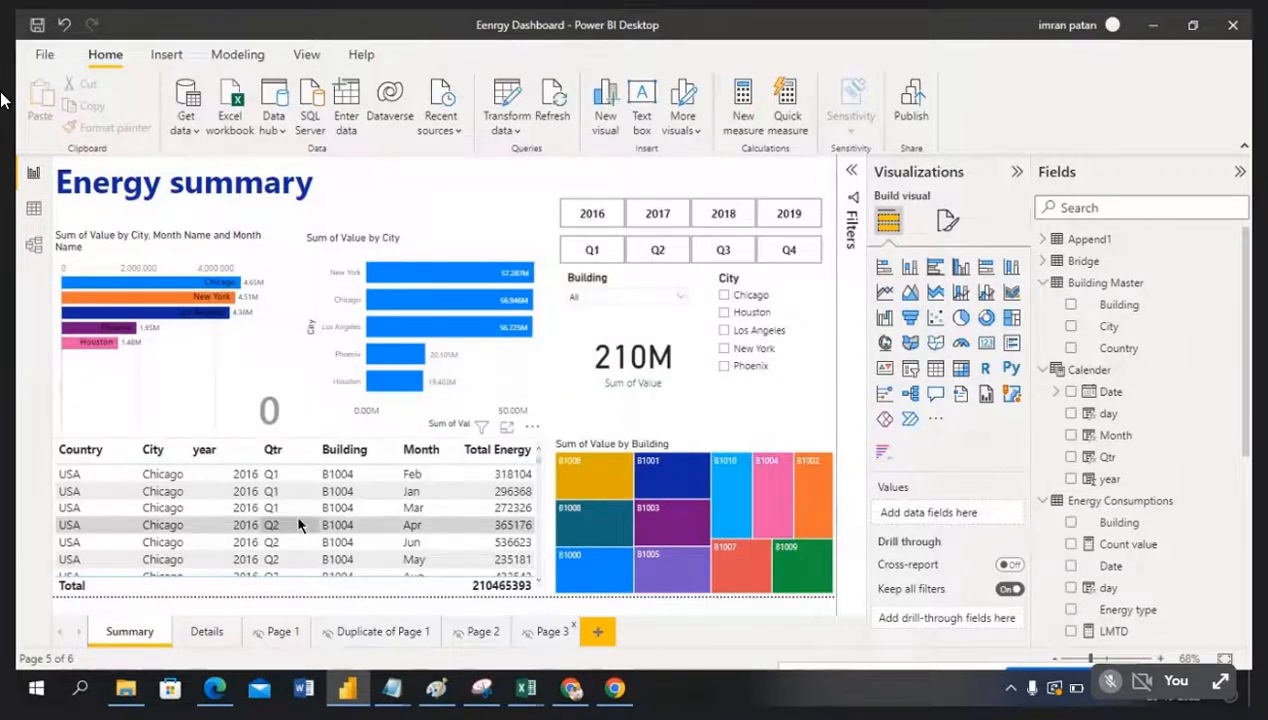
pyautogui.hotkey('alt', 'Tab')
# Step: Reload the service and reopen Eenrgy Dashboard from DEV to confirm only Summary and Details are listed
pyautogui.click(93, 57)
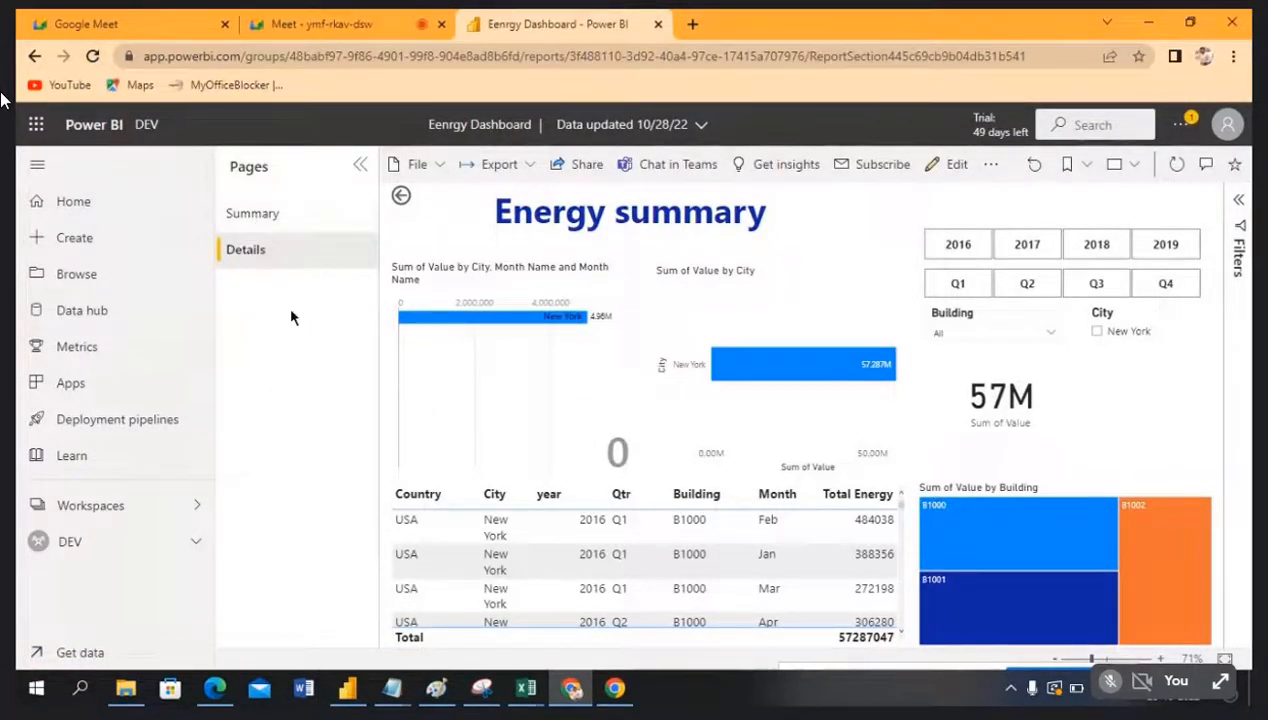
pyautogui.click(293, 215)
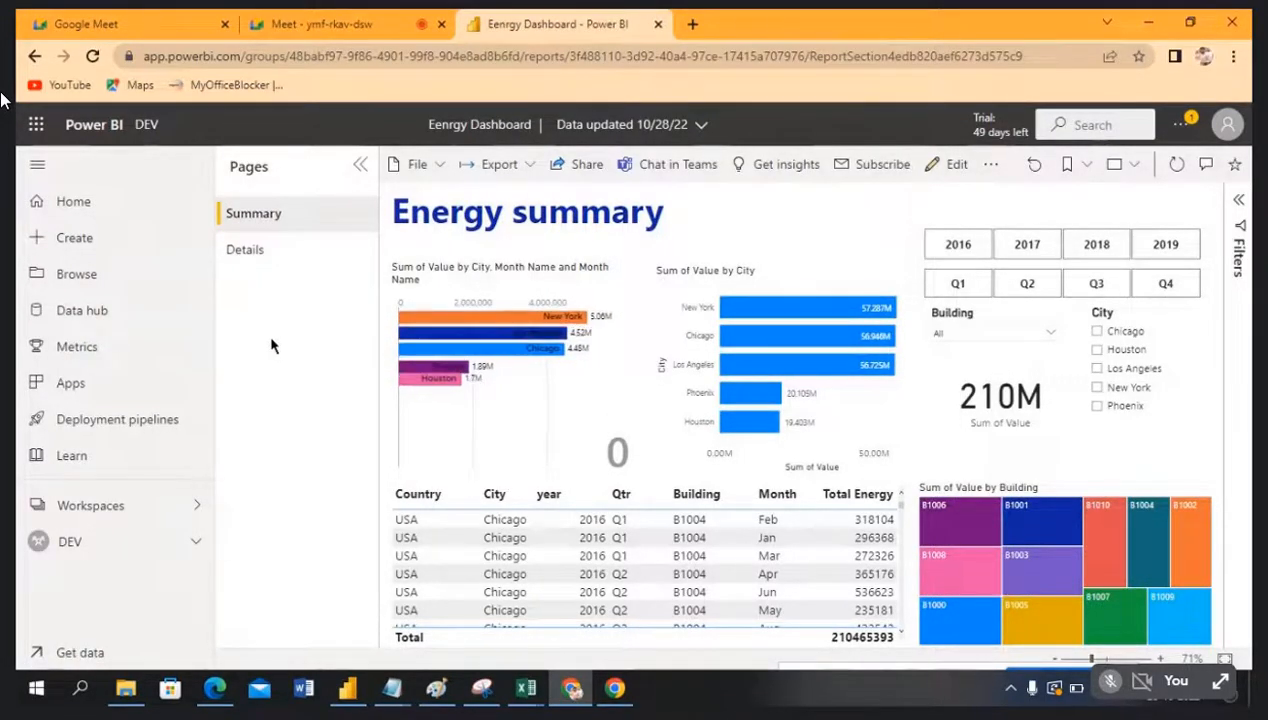
pyautogui.hotkey('alt', 'Tab')
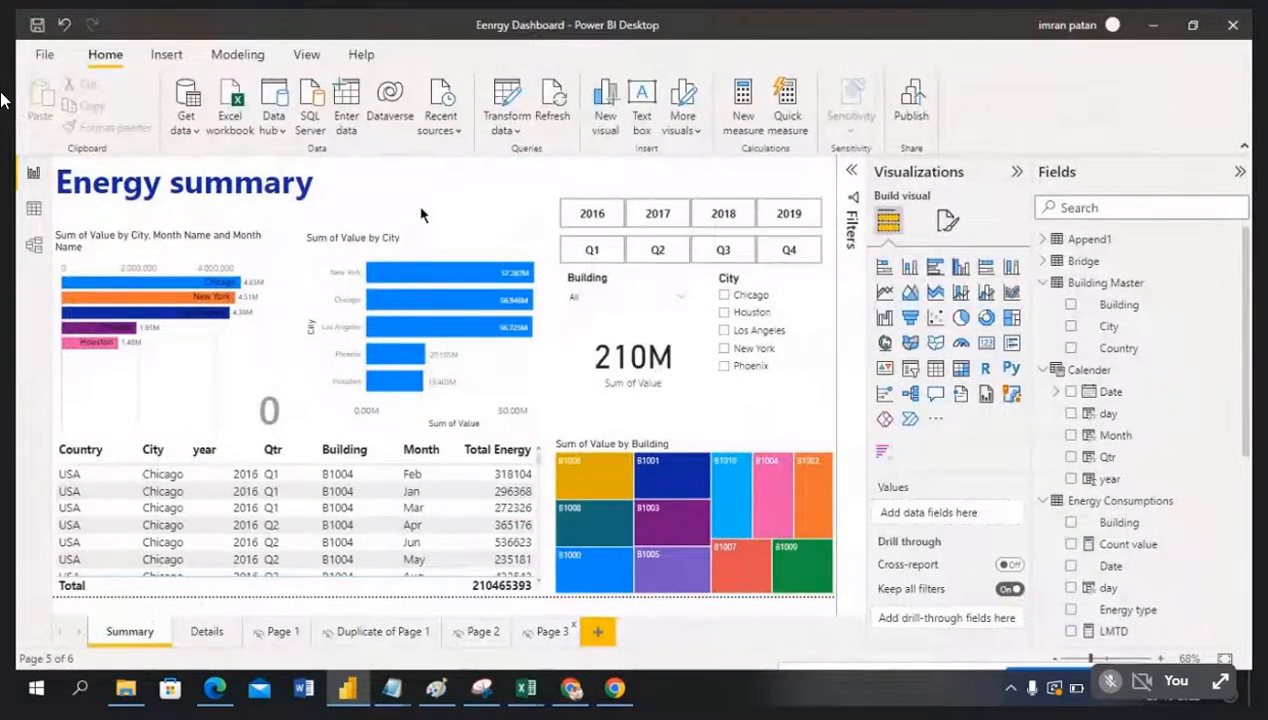
pyautogui.hotkey('alt', 'Tab')
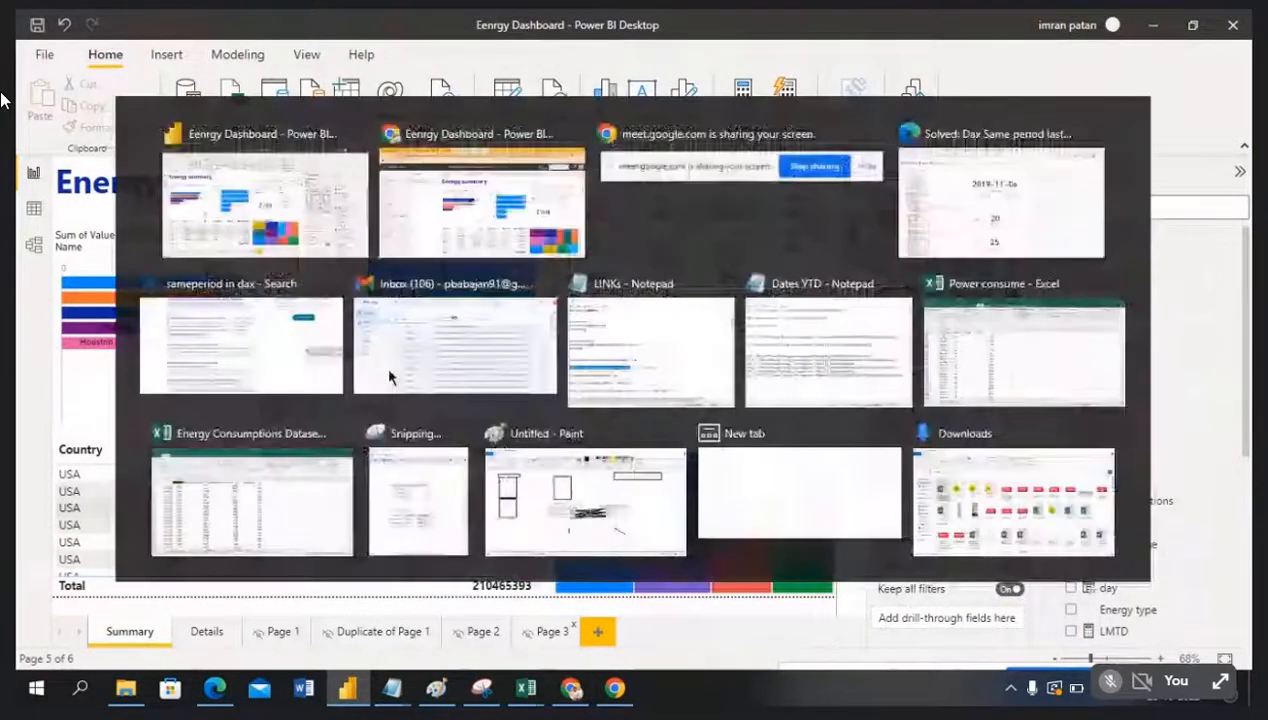
pyautogui.click(77, 548)
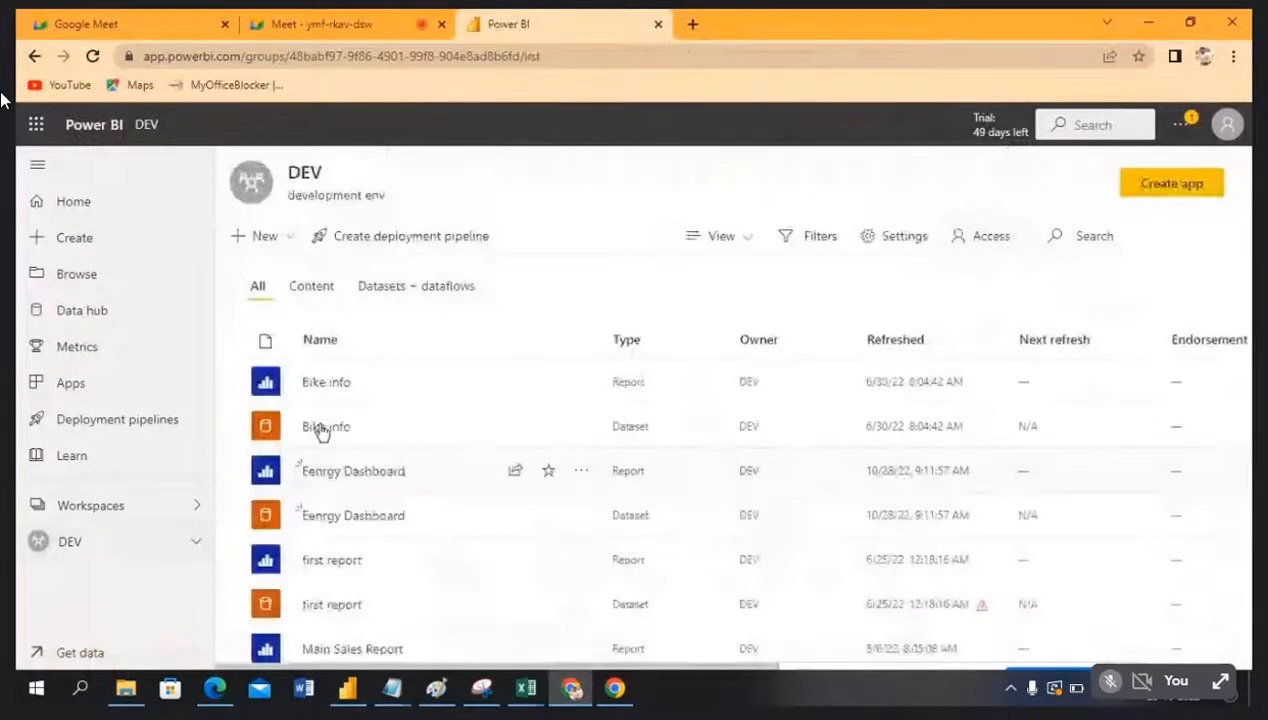
pyautogui.click(354, 472)
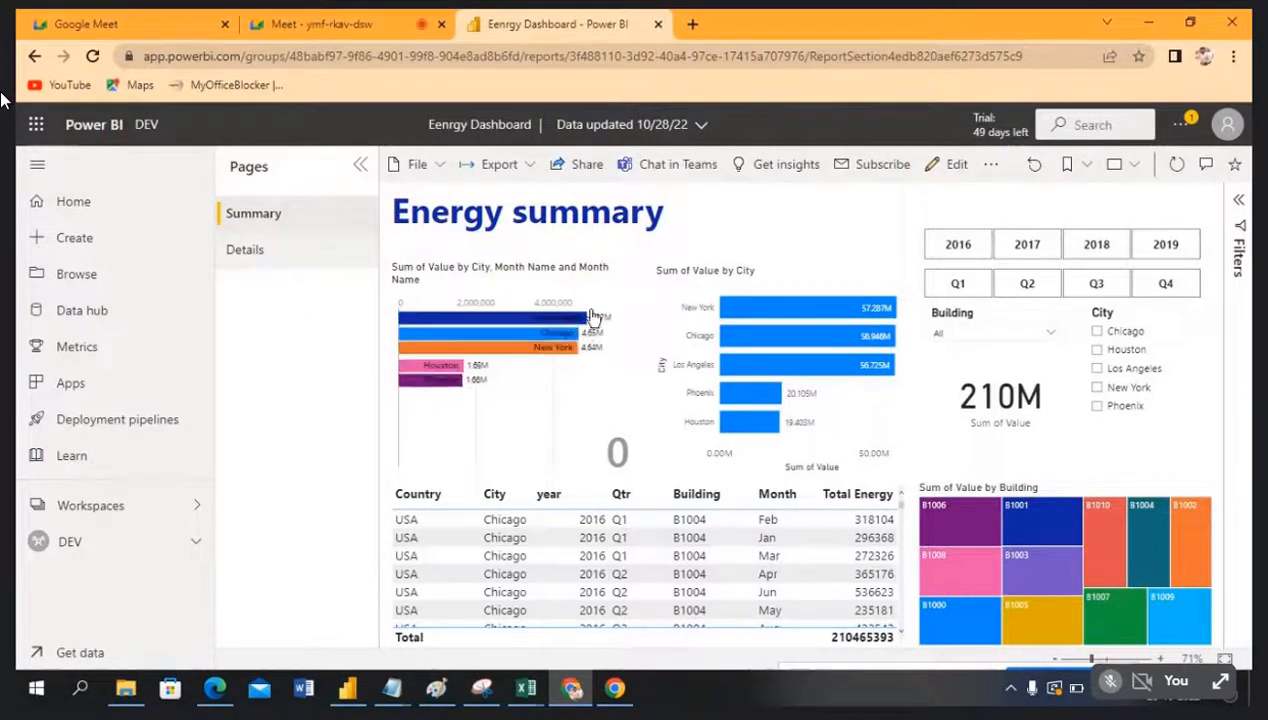
pyautogui.moveTo(777, 312)
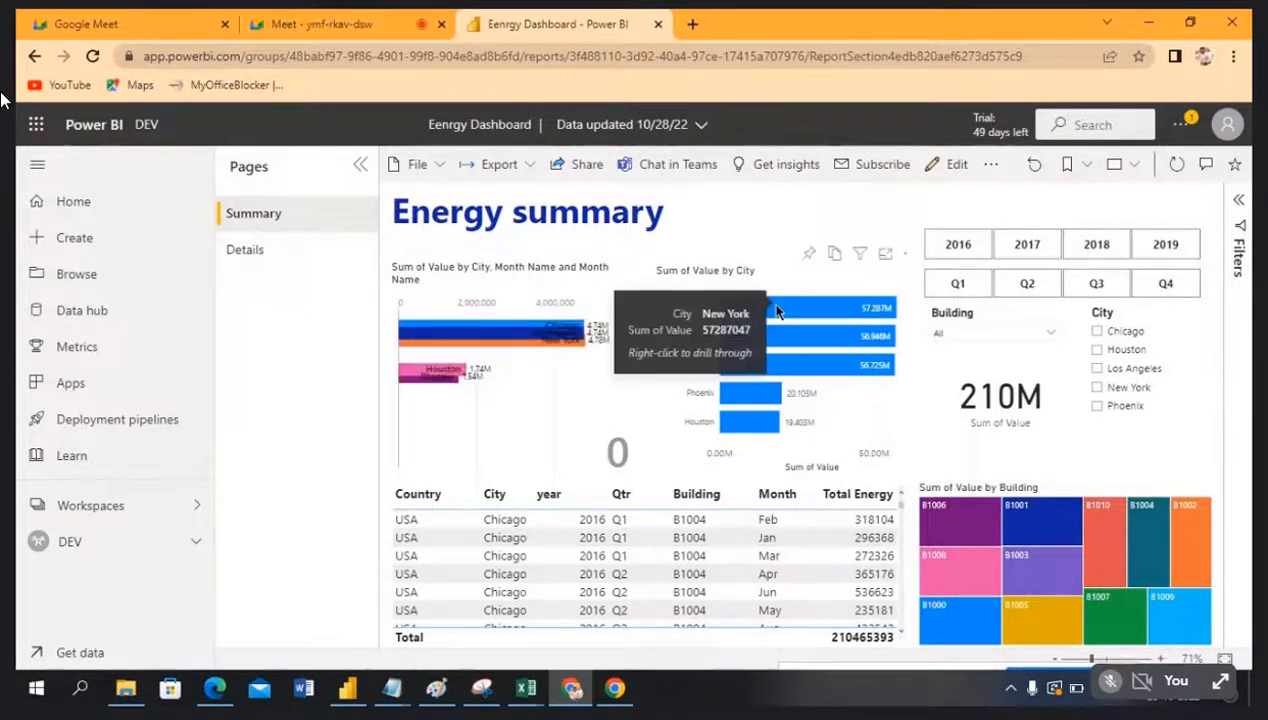
pyautogui.moveTo(783, 398)
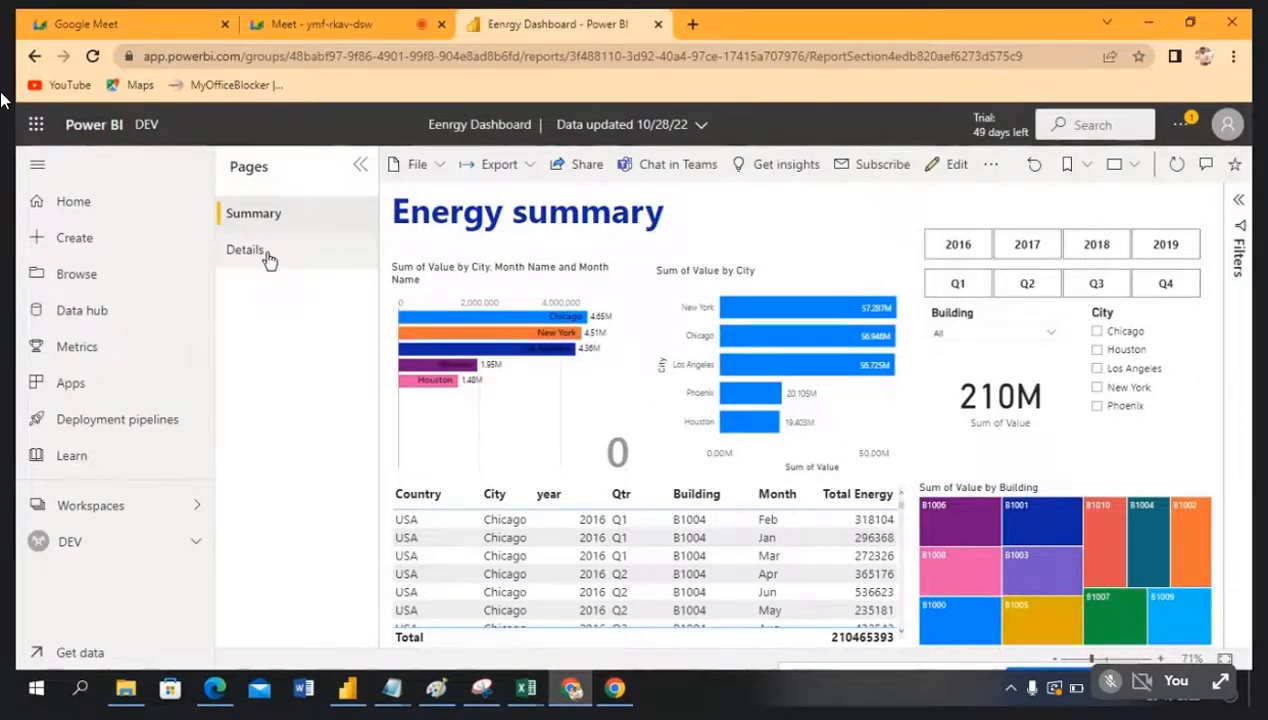
# Step: Back in Desktop, review Details, return to Summary, and hide the Details page
pyautogui.hotkey('alt', 'Tab')
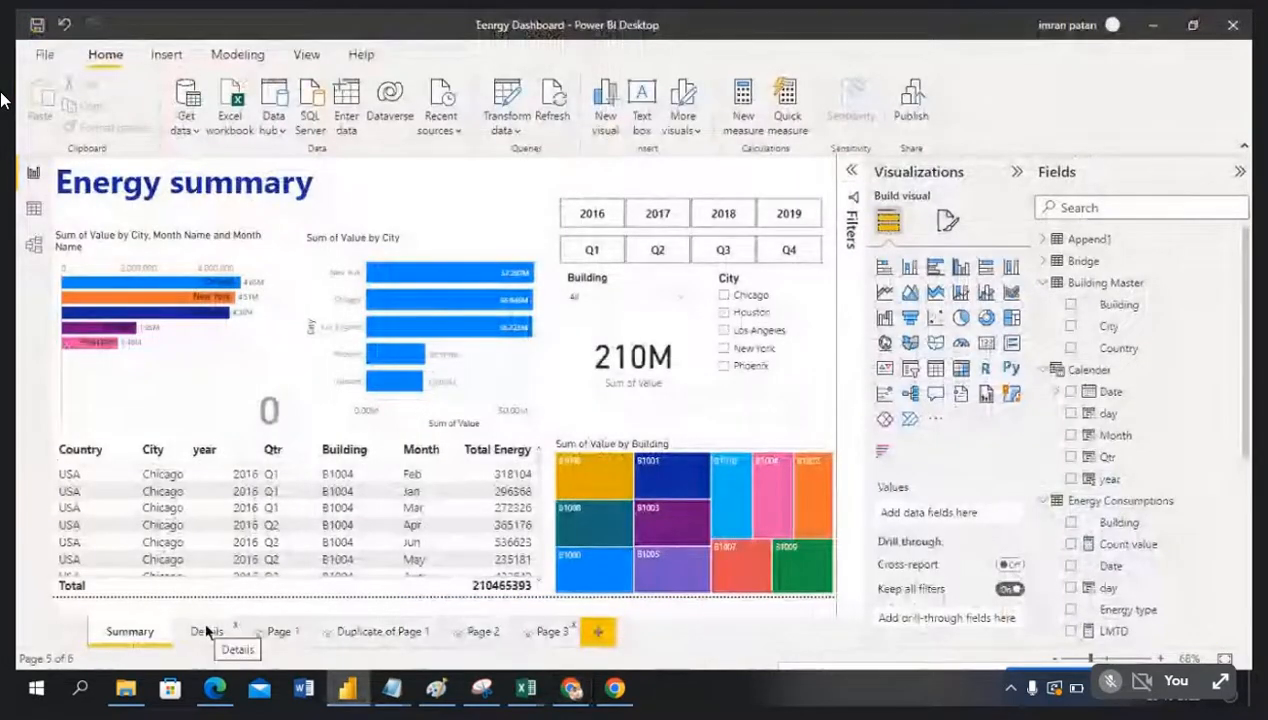
pyautogui.click(202, 630)
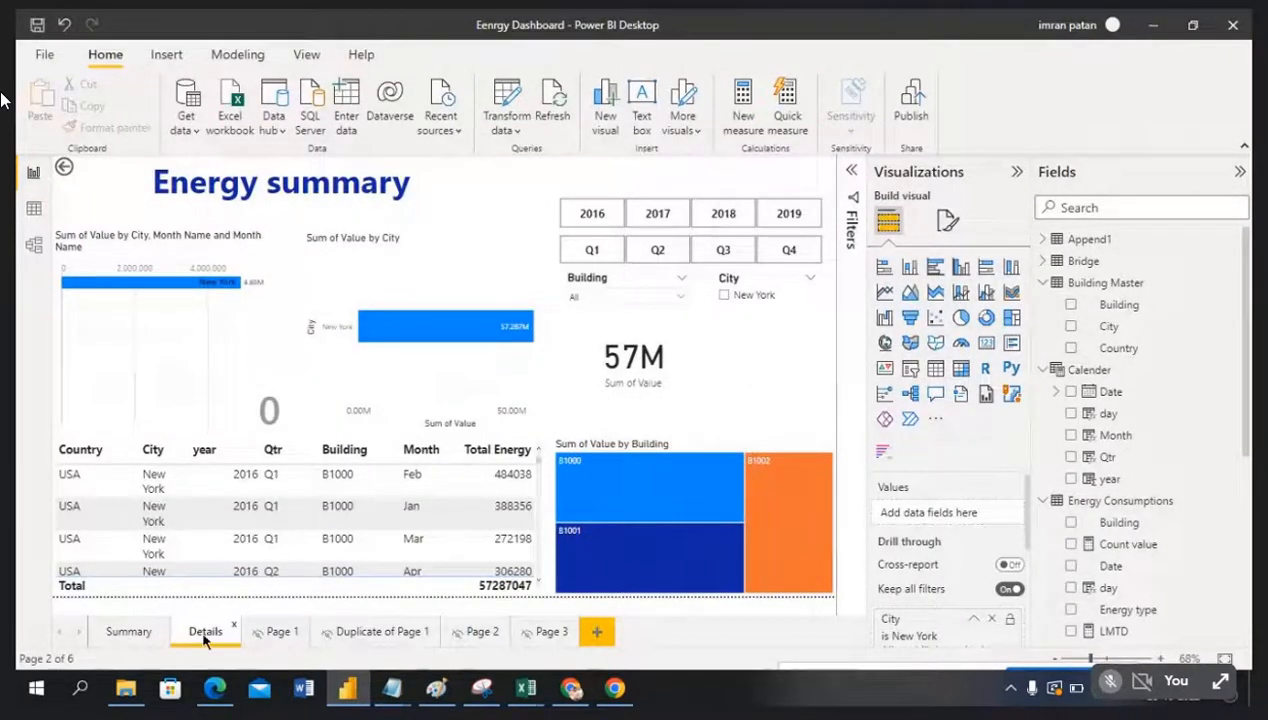
pyautogui.click(125, 632)
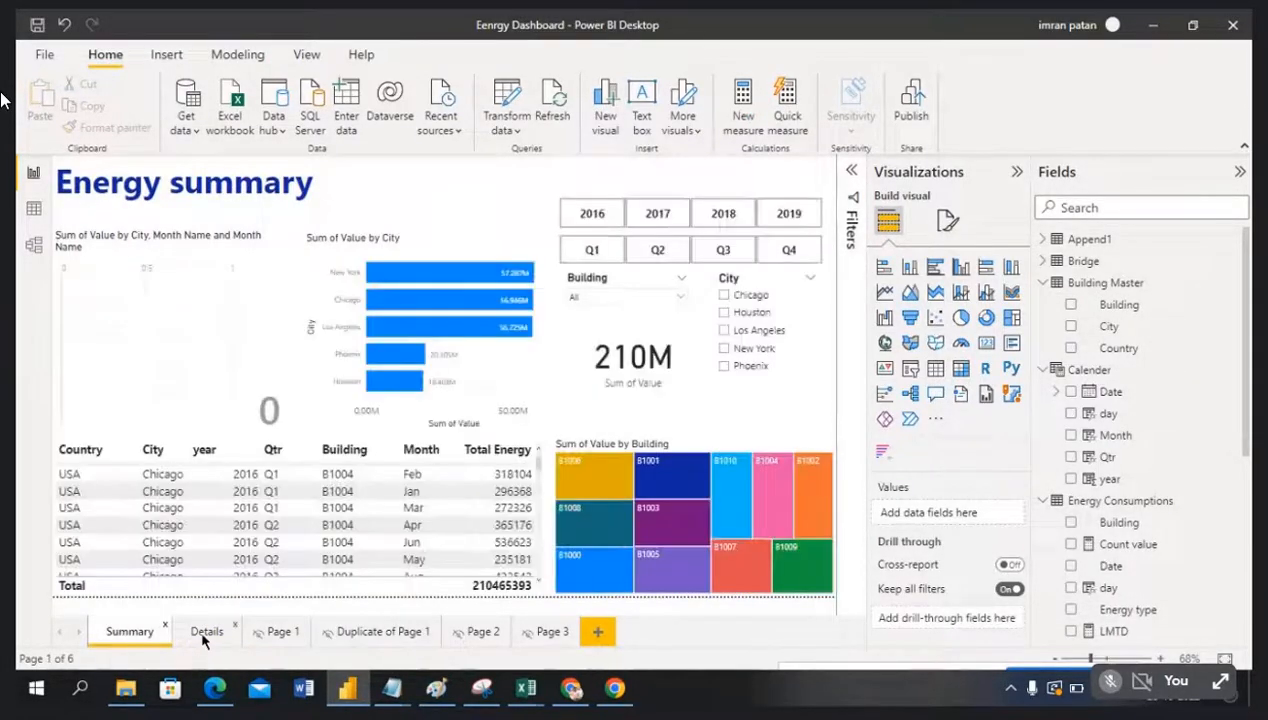
pyautogui.rightClick(203, 632)
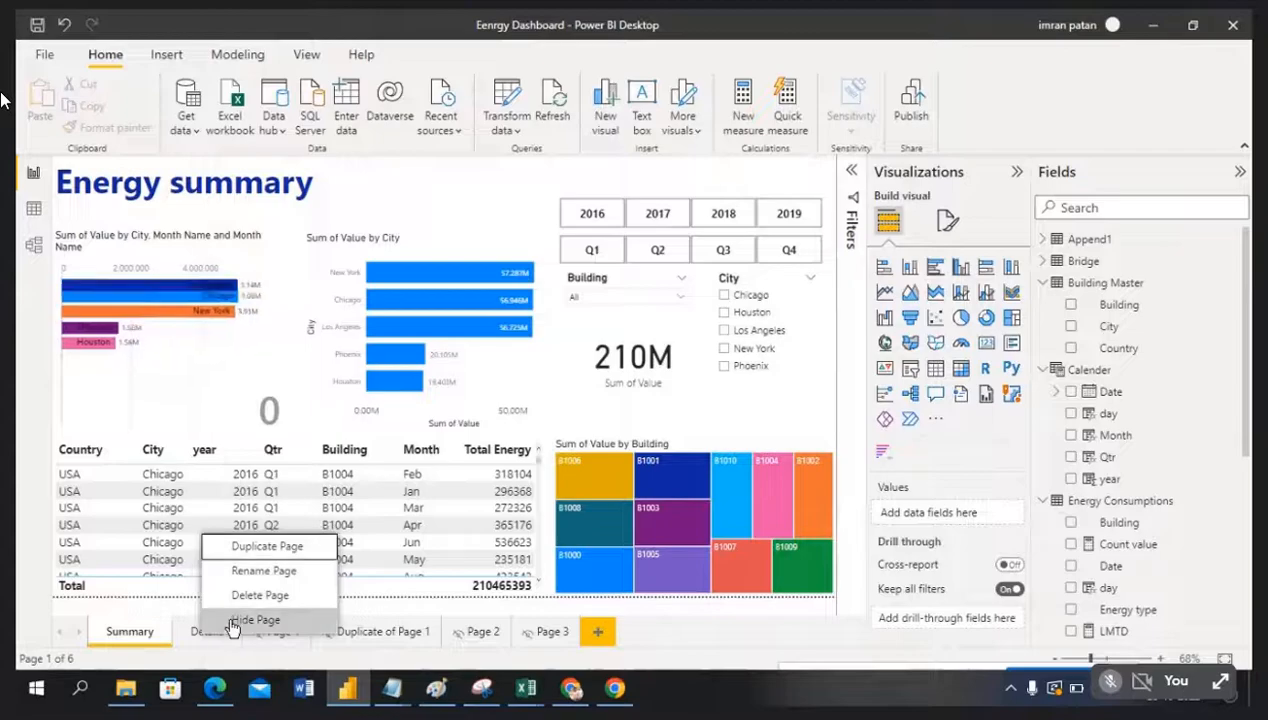
pyautogui.click(231, 622)
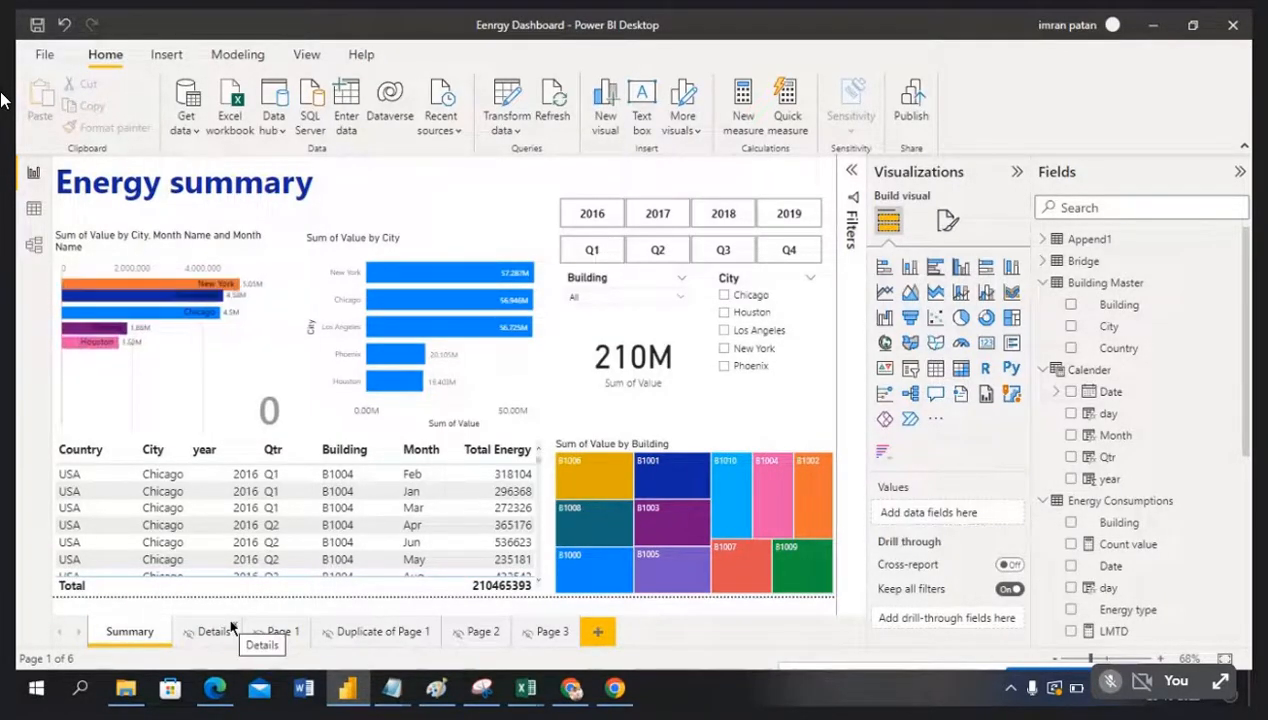
# Step: Save and republish the report to DEV, replacing the existing dataset, then dismiss the confirmation
pyautogui.click(903, 112)
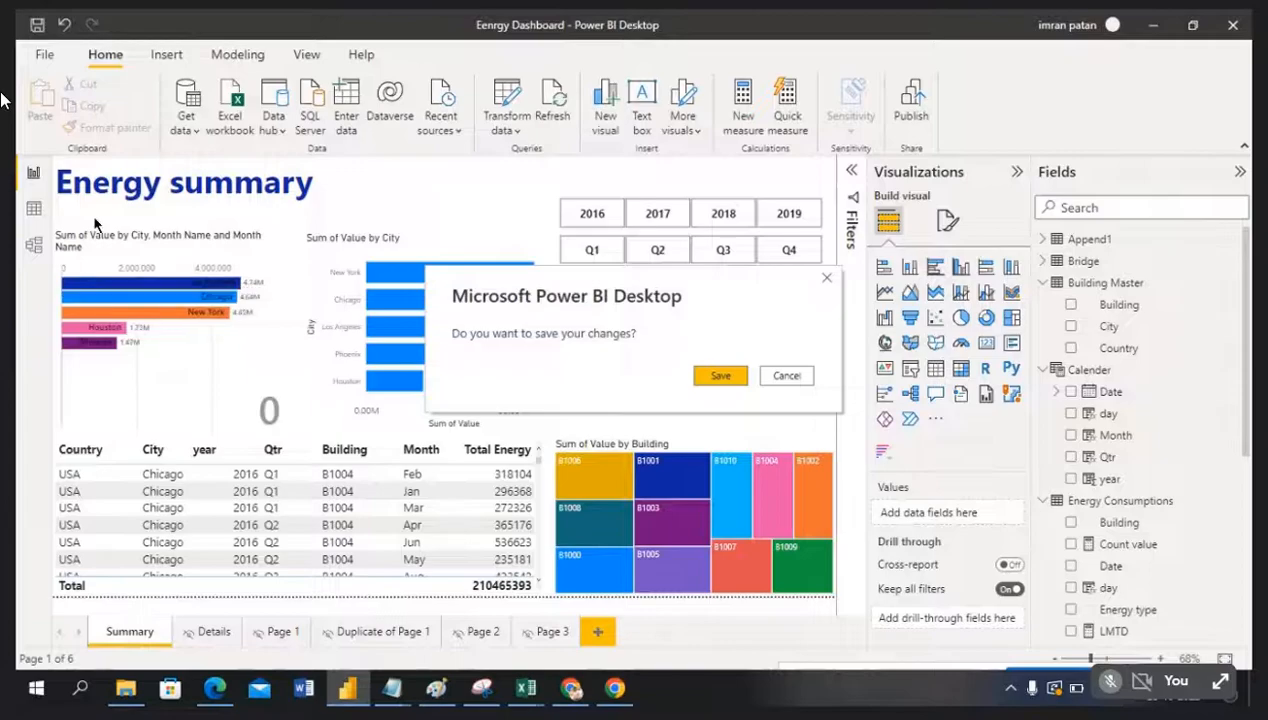
pyautogui.click(719, 375)
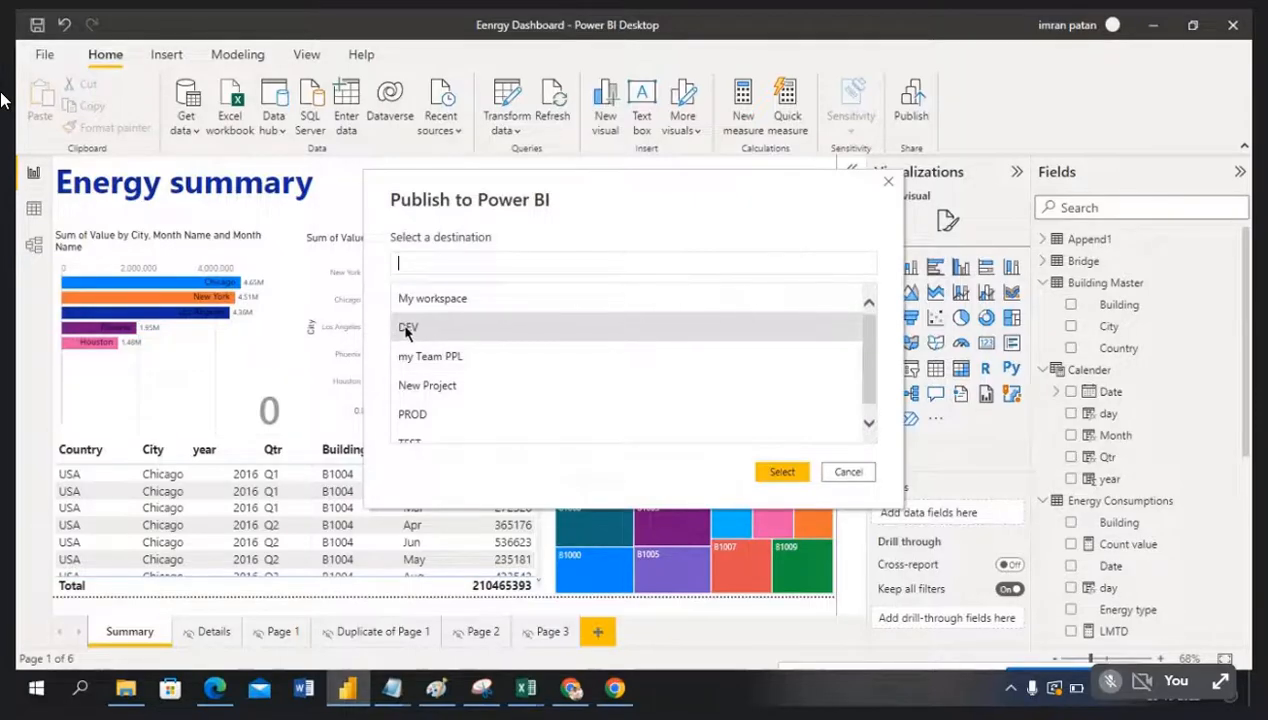
pyautogui.click(782, 473)
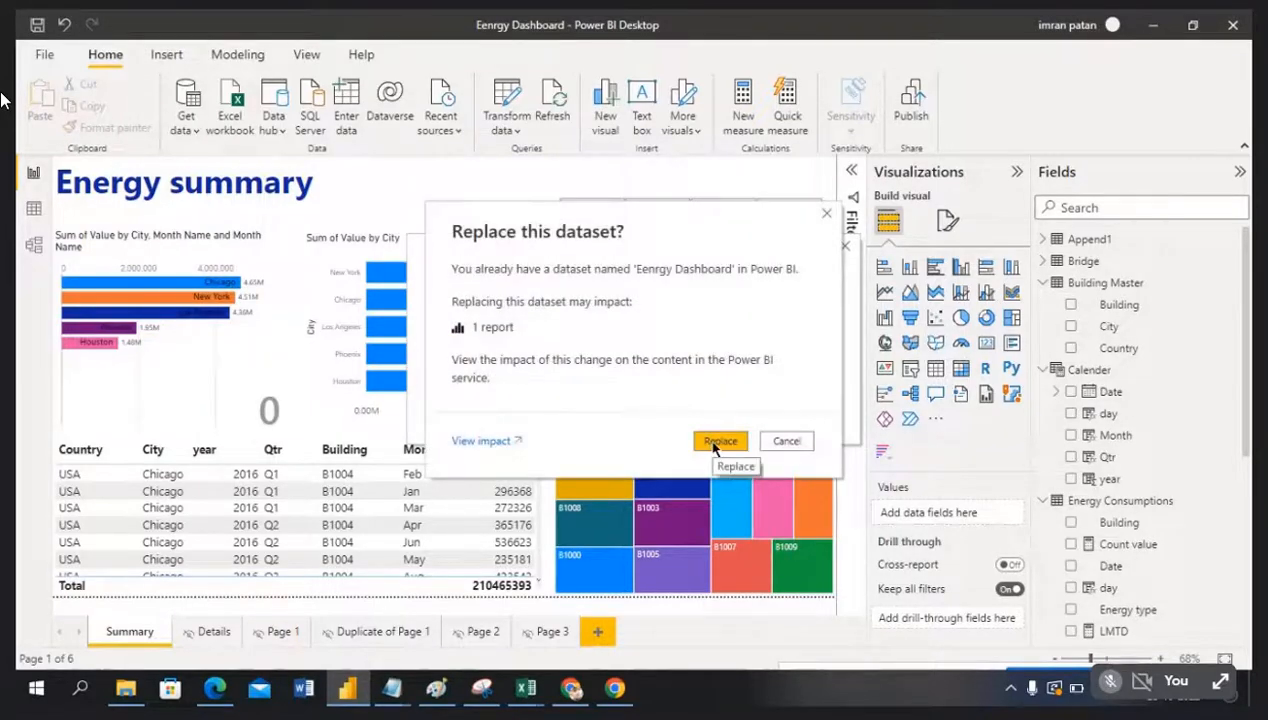
pyautogui.click(711, 445)
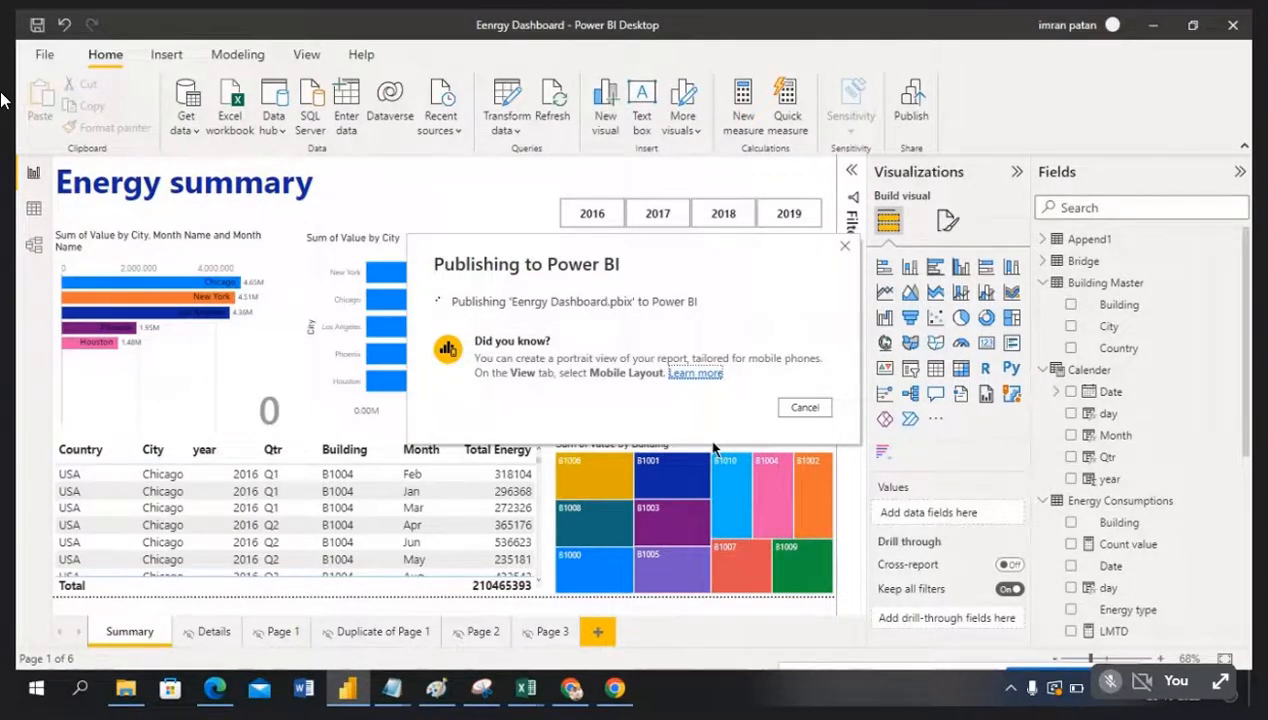
pyautogui.click(795, 463)
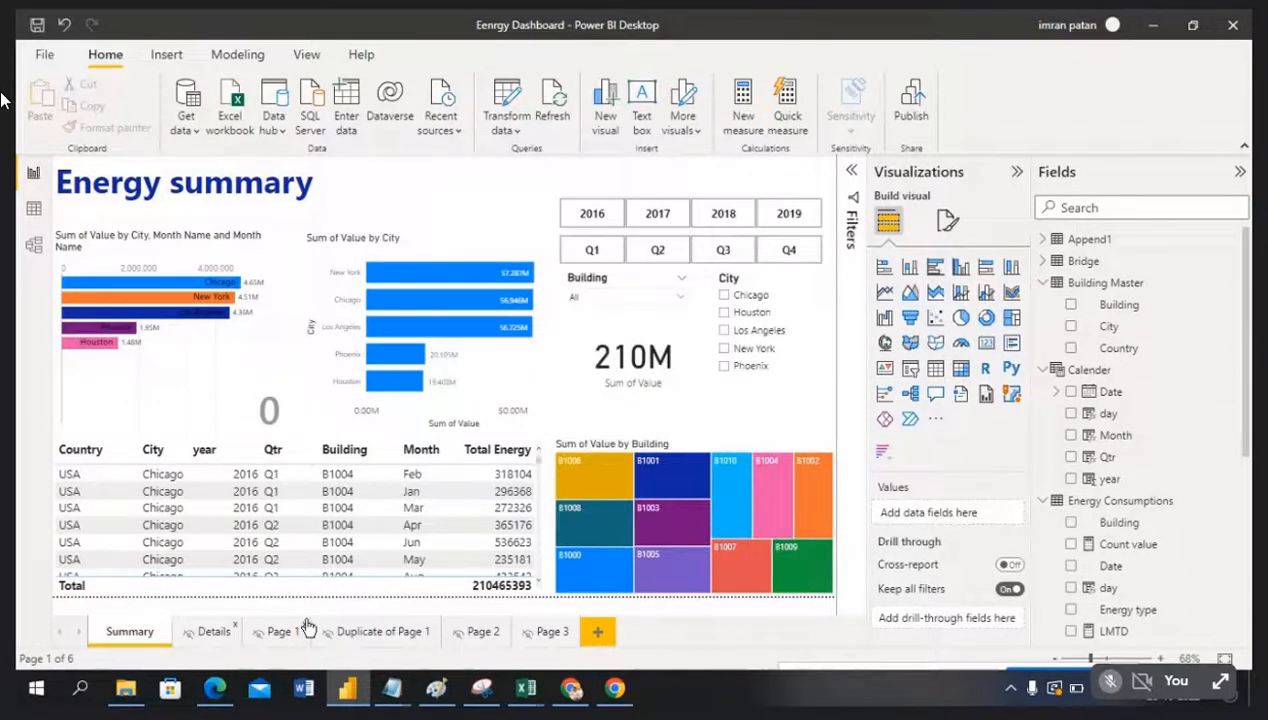
# Step: Reload the Service and reopen Eenrgy Dashboard from DEV, checking it against Power BI Desktop
pyautogui.hotkey('alt', 'Tab')
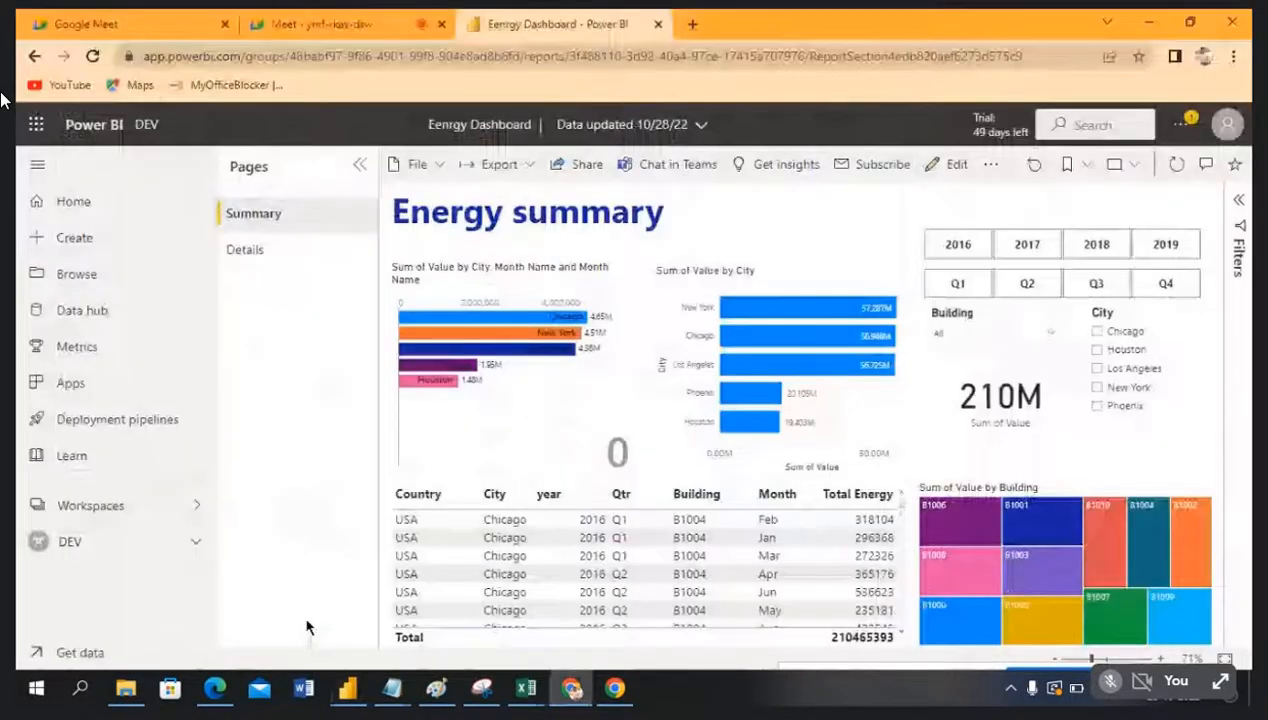
pyautogui.click(90, 57)
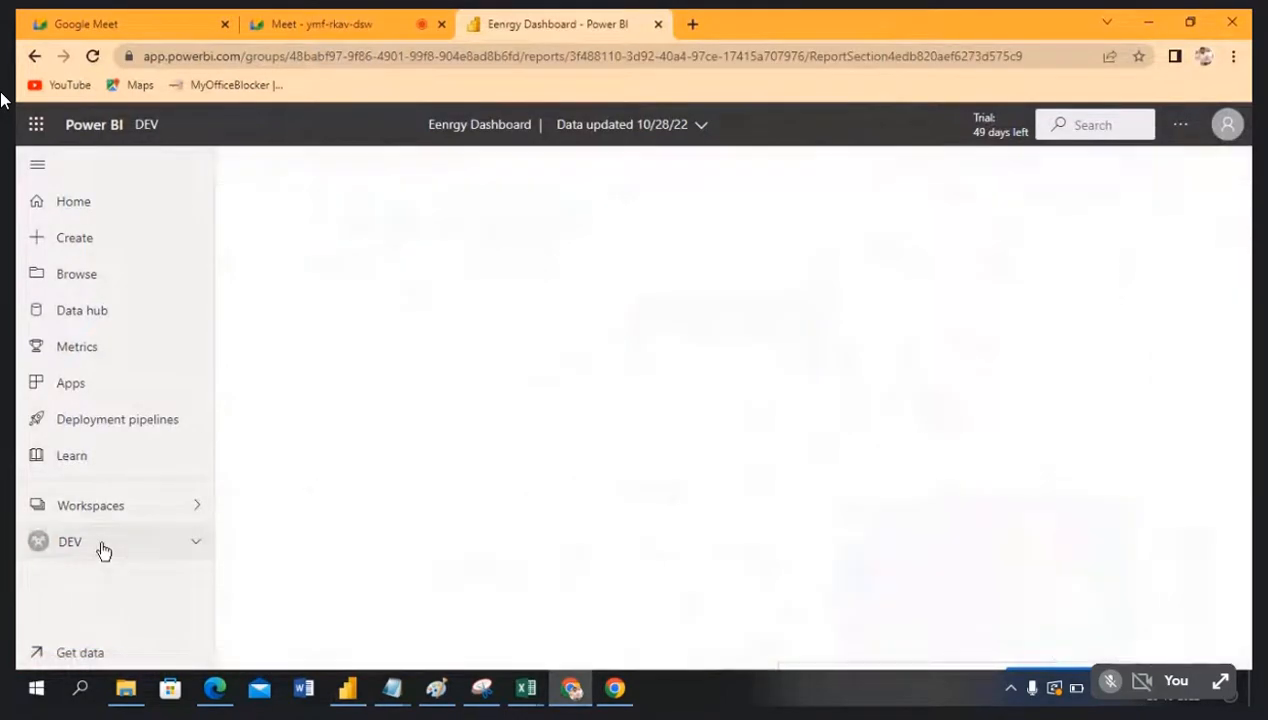
pyautogui.click(104, 551)
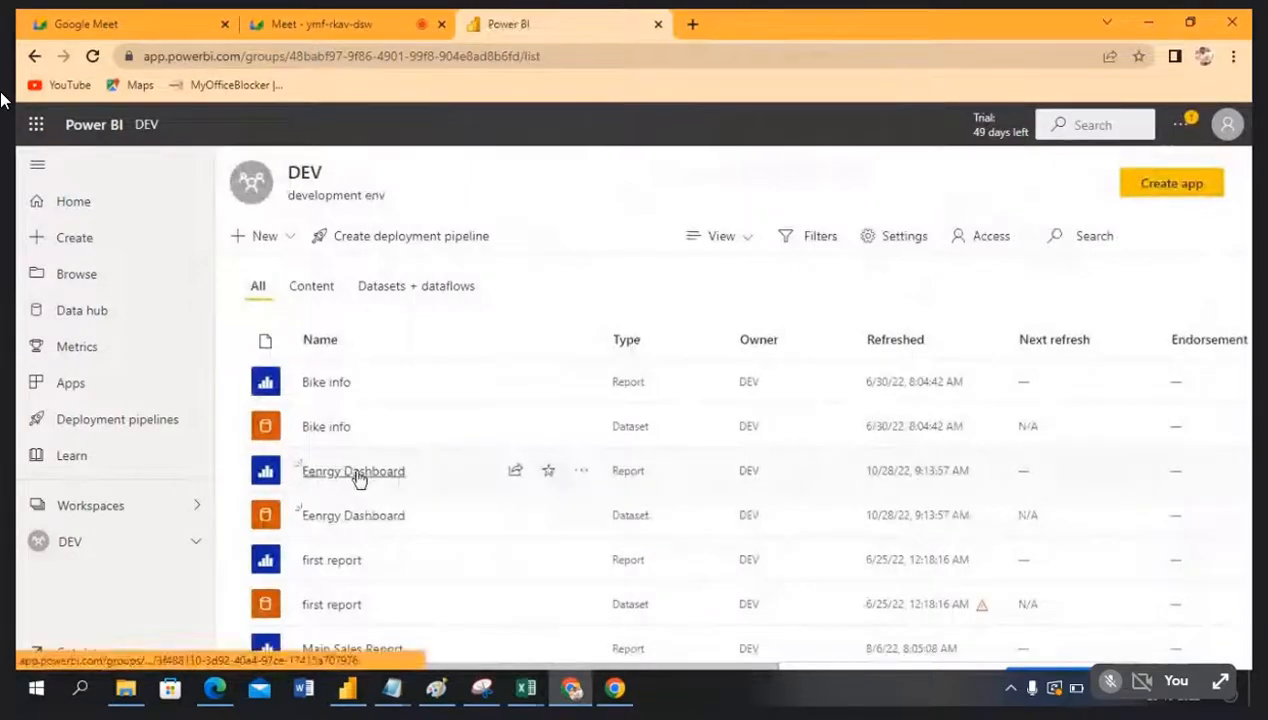
pyautogui.click(358, 479)
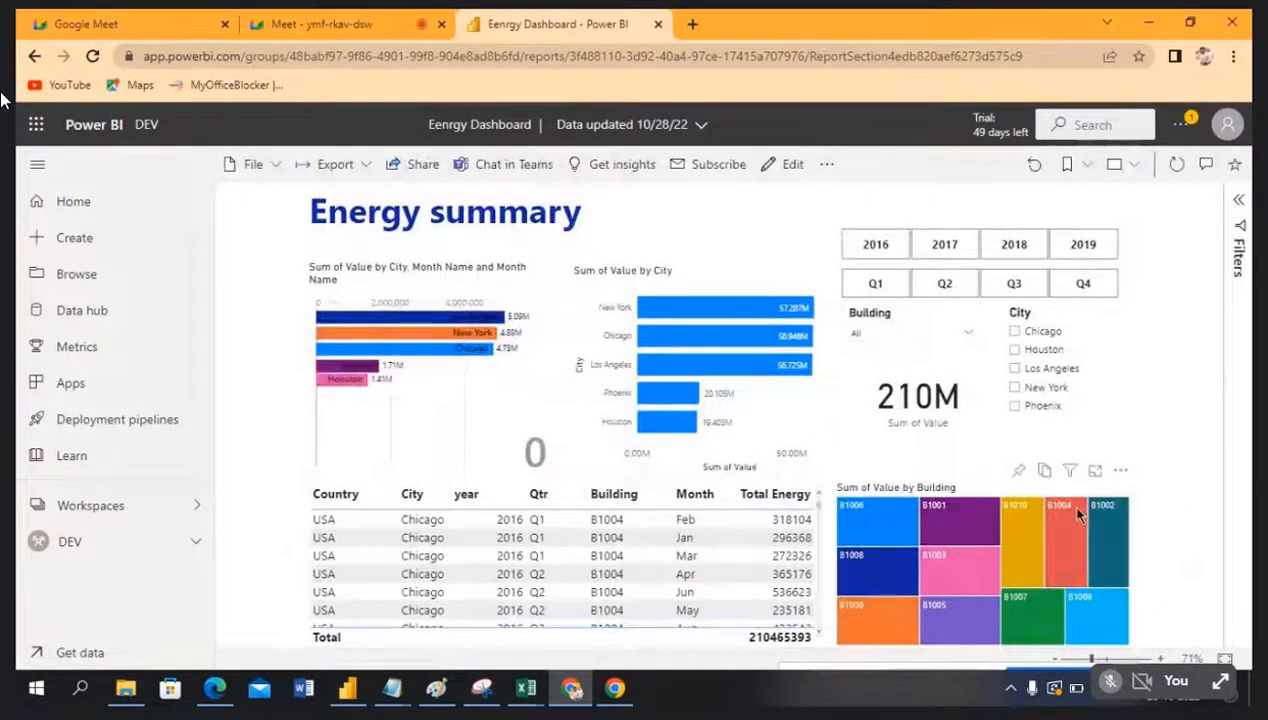
pyautogui.hotkey('alt', 'Tab')
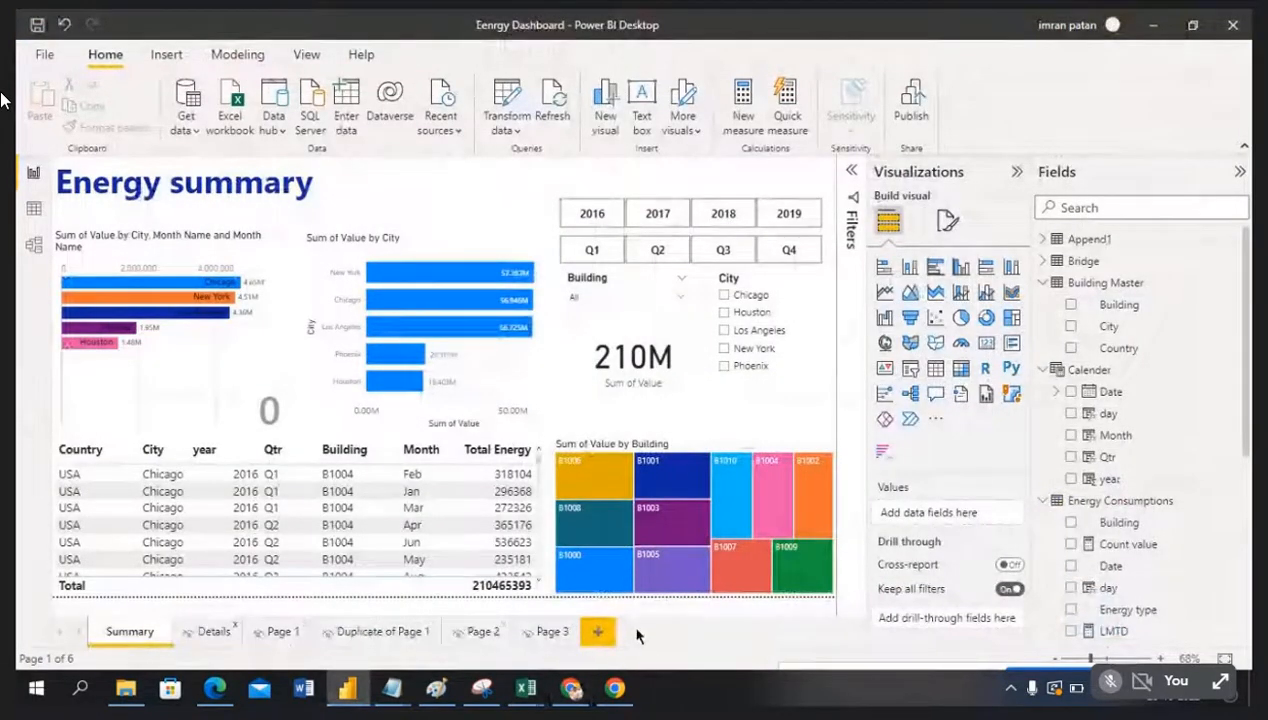
pyautogui.hotkey('alt', 'Tab')
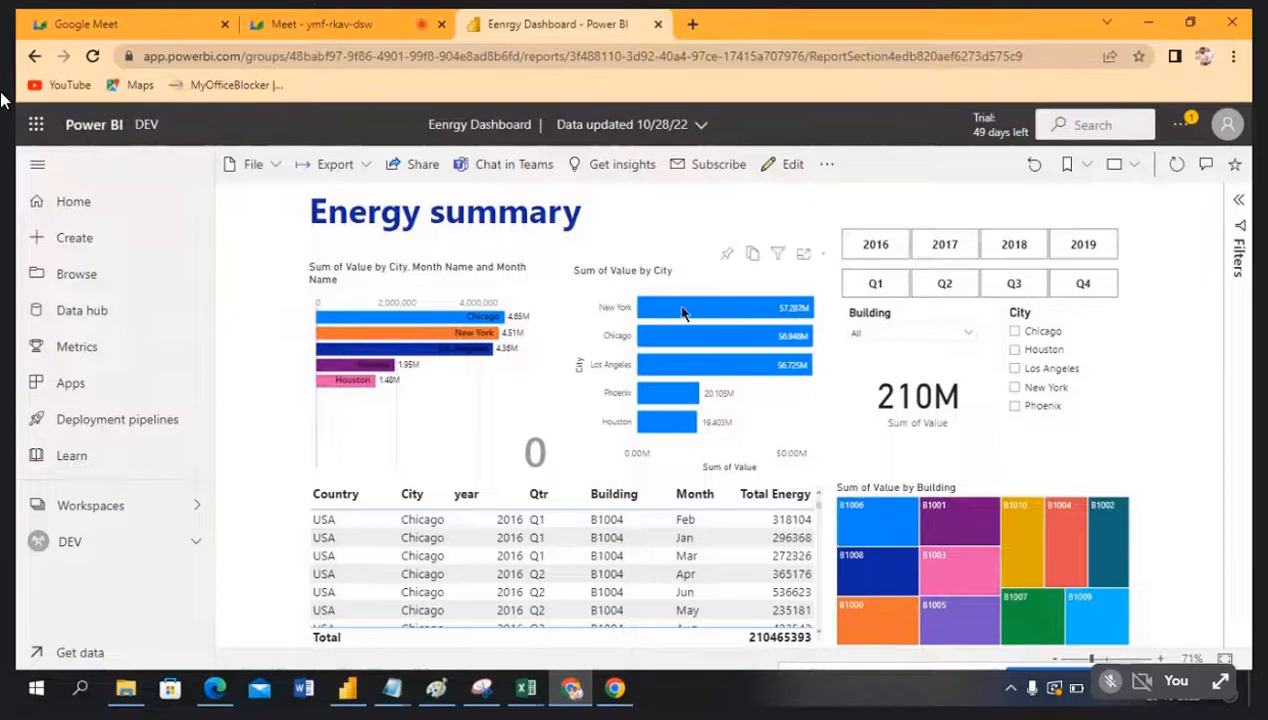
pyautogui.moveTo(683, 313)
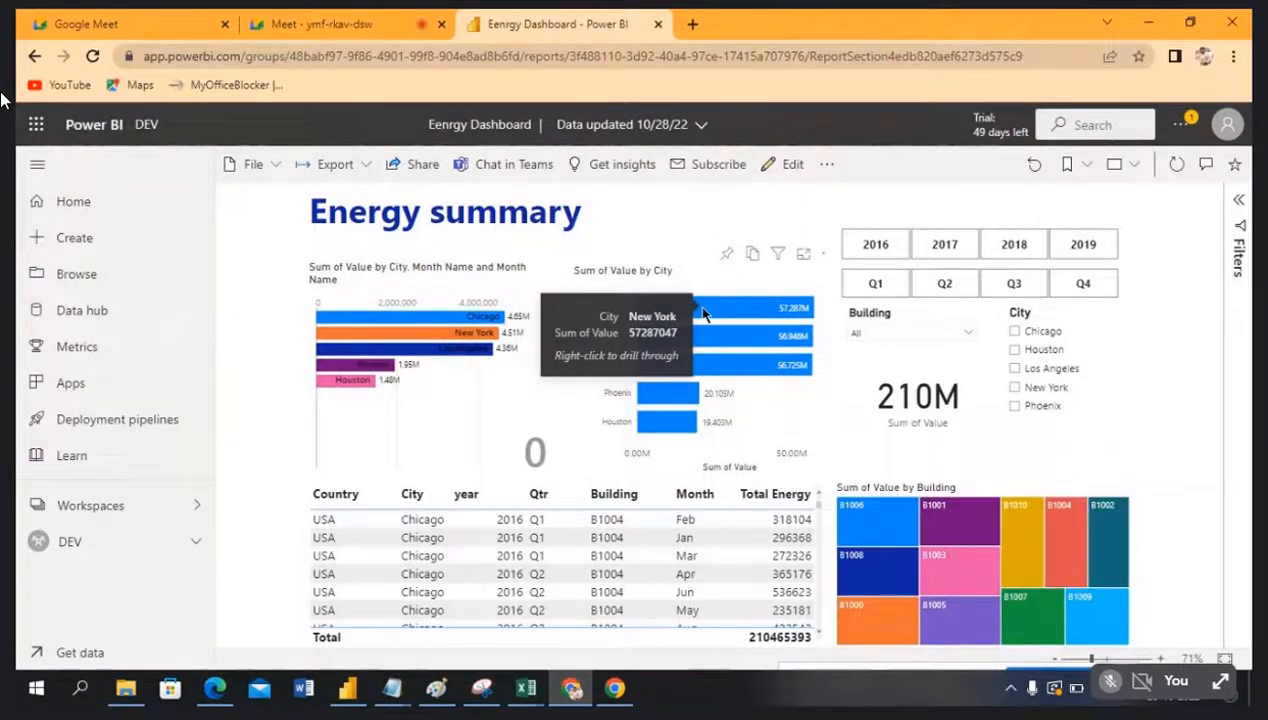
pyautogui.rightClick(703, 314)
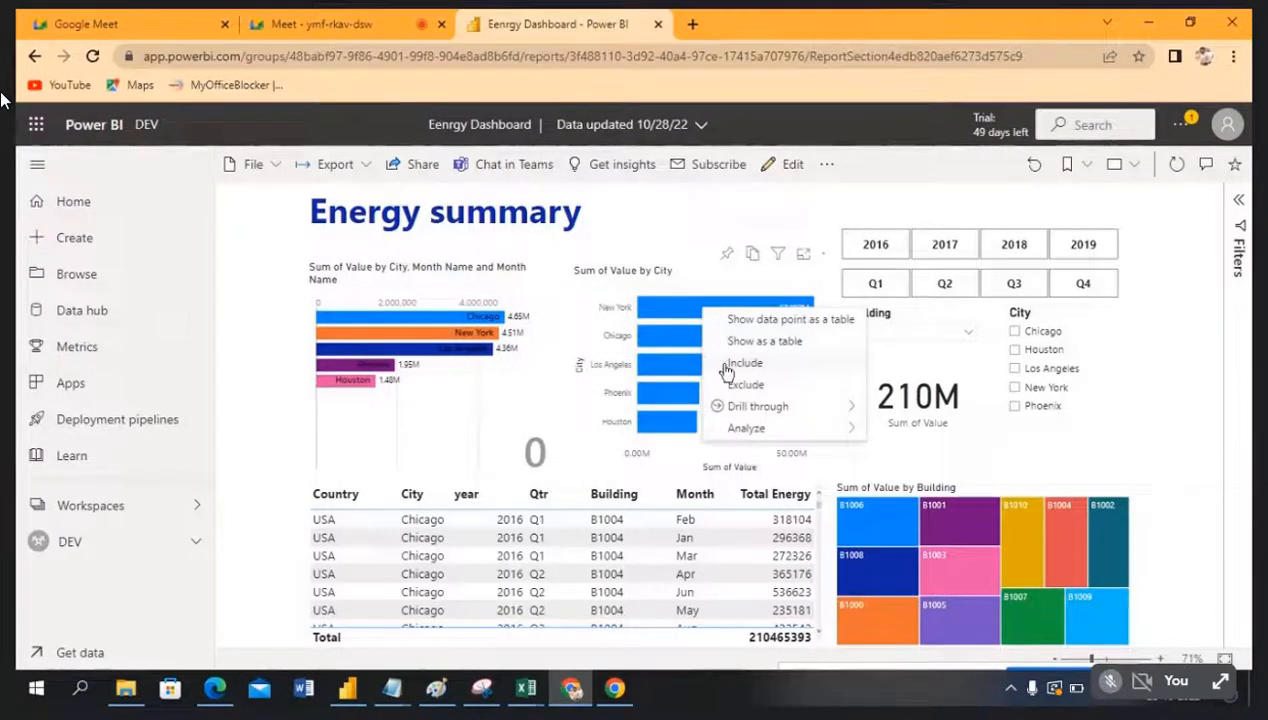
pyautogui.moveTo(756, 408)
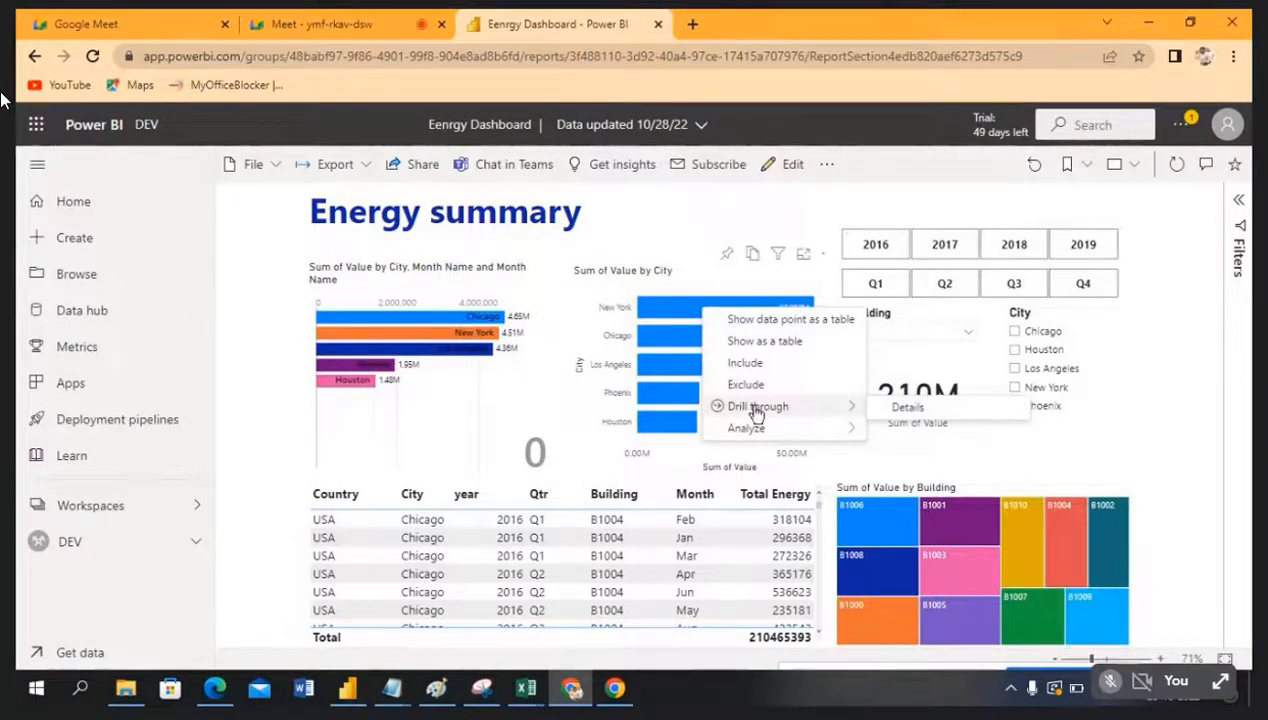
pyautogui.click(943, 416)
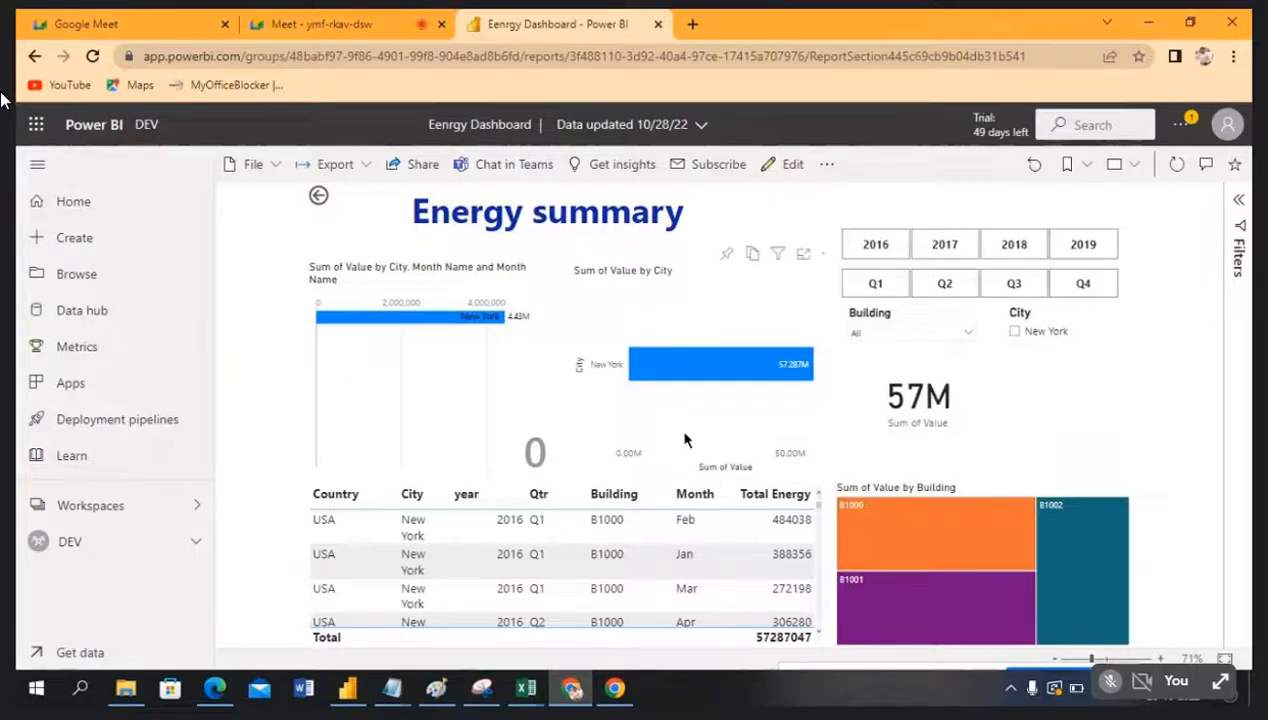
pyautogui.click(318, 198)
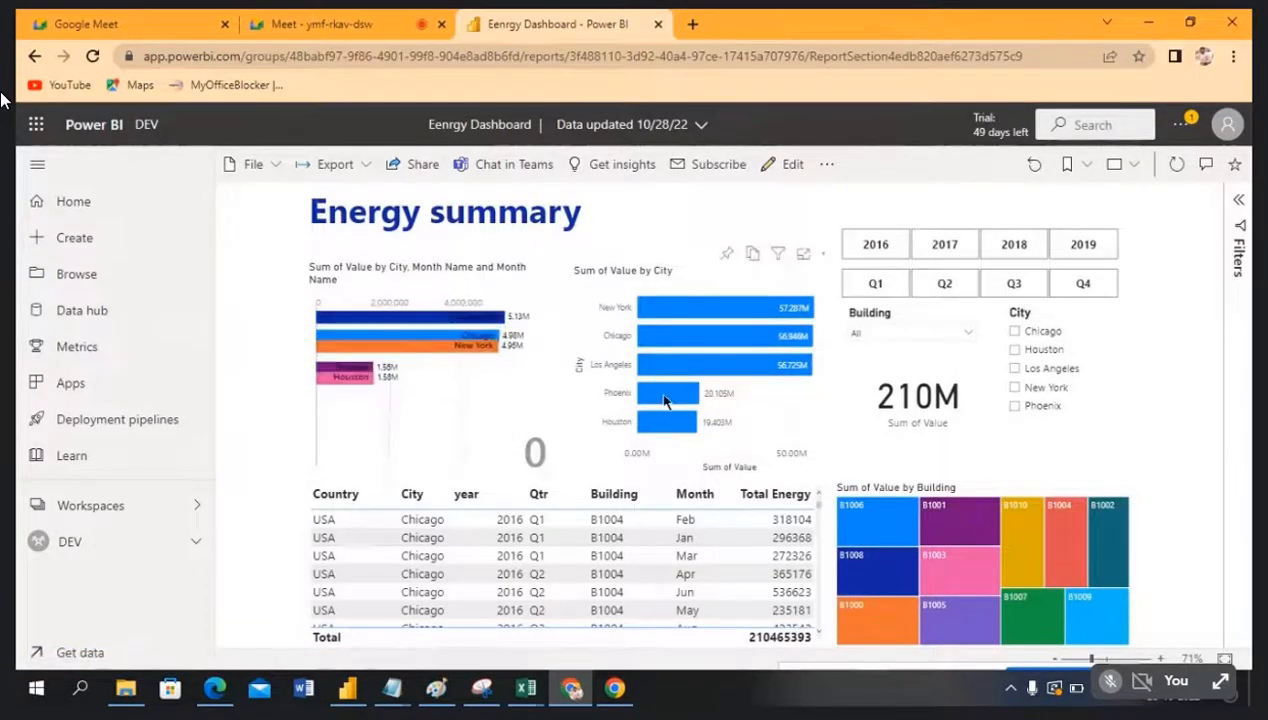
pyautogui.rightClick(664, 400)
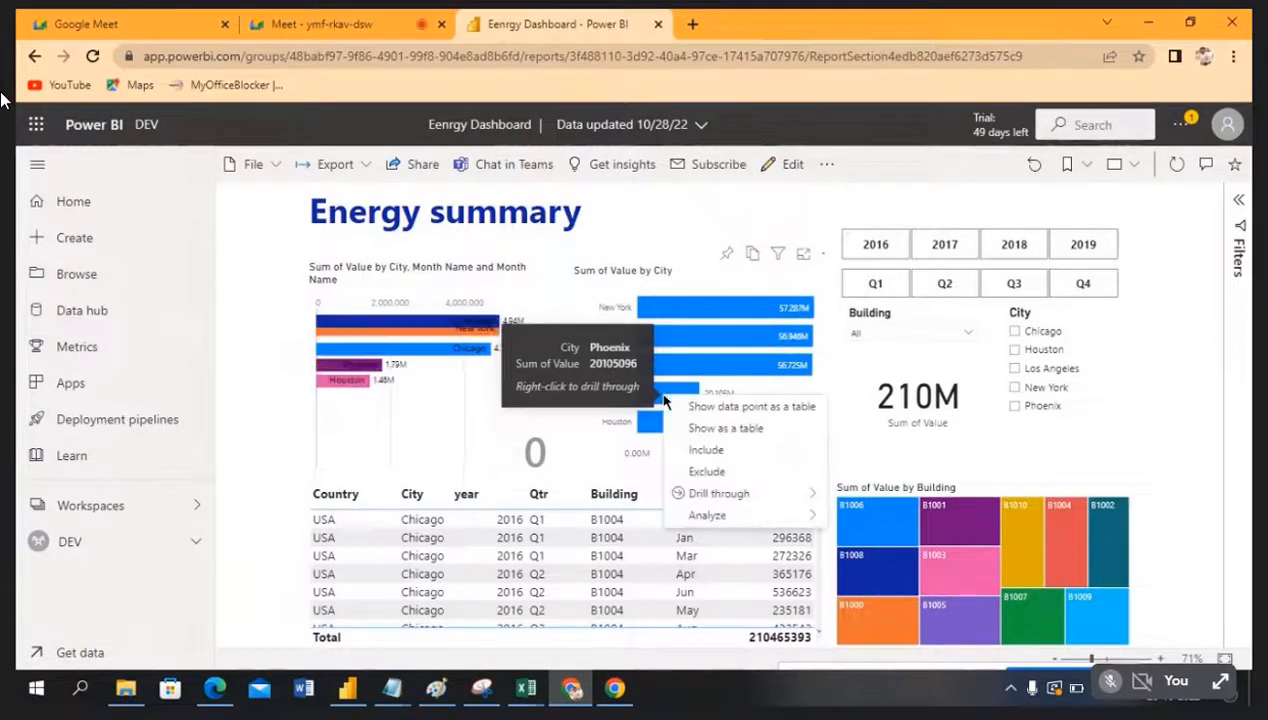
pyautogui.moveTo(720, 493)
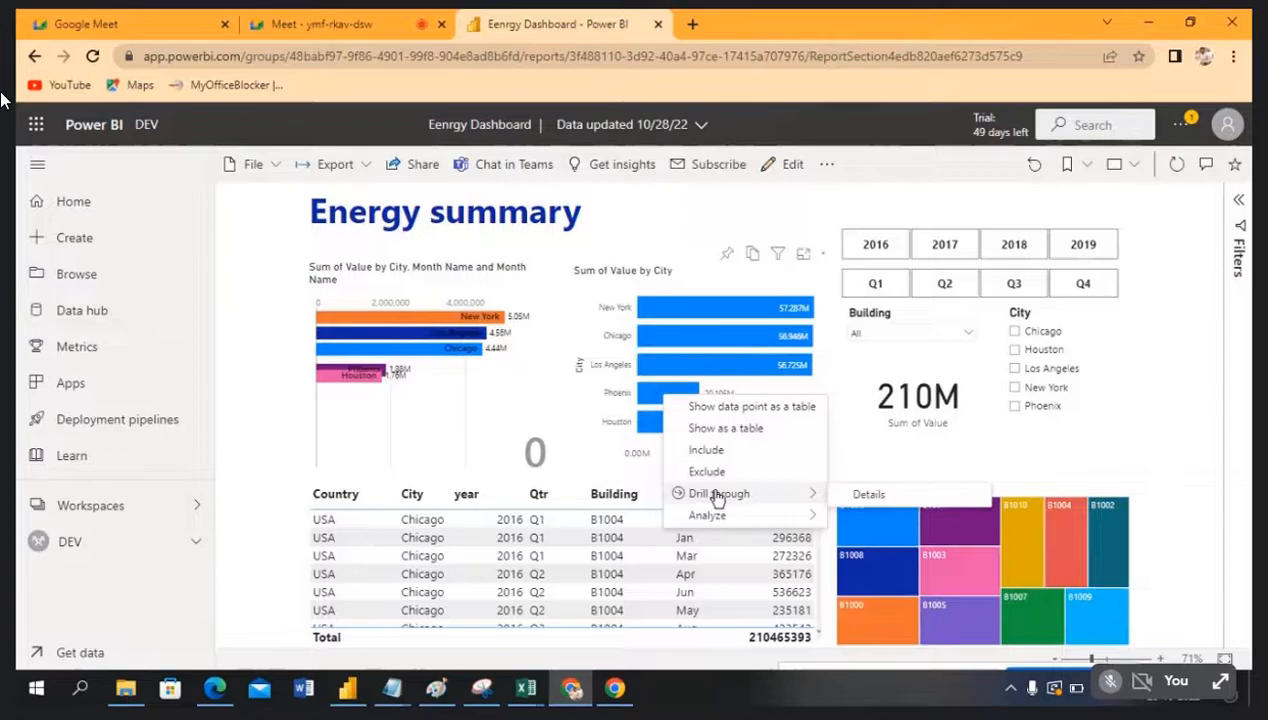
pyautogui.click(869, 494)
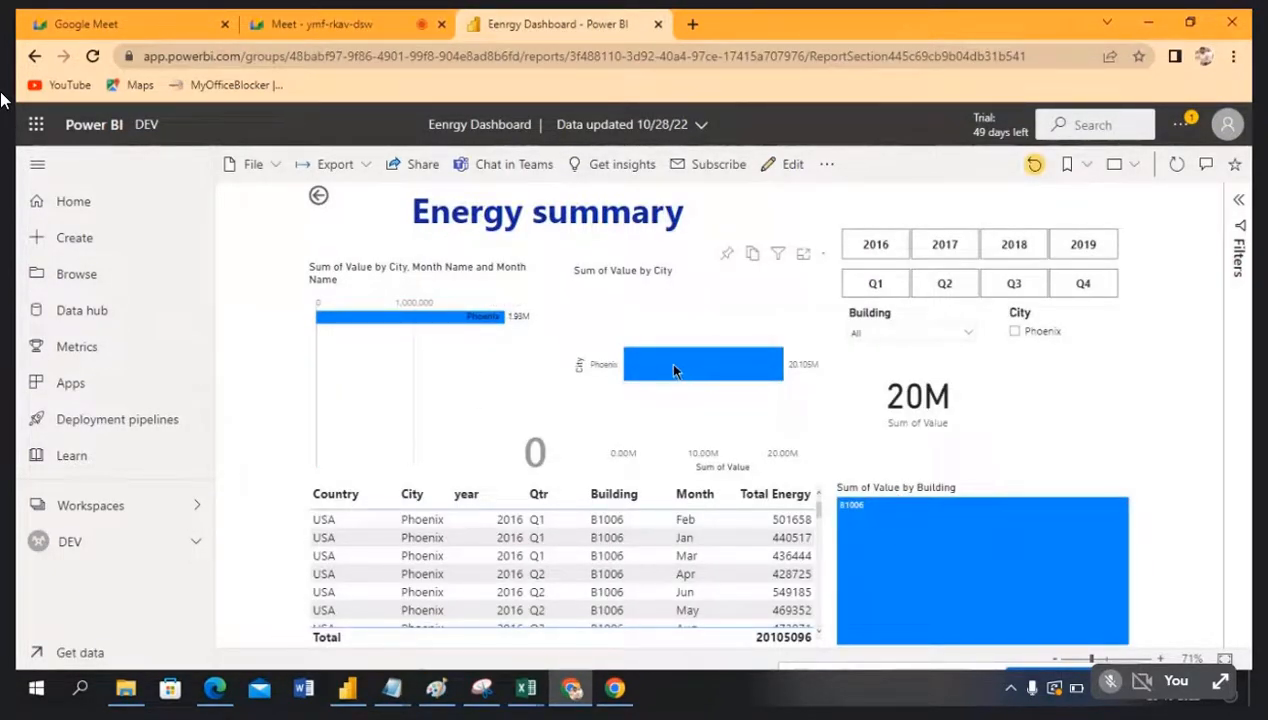
pyautogui.moveTo(912, 548)
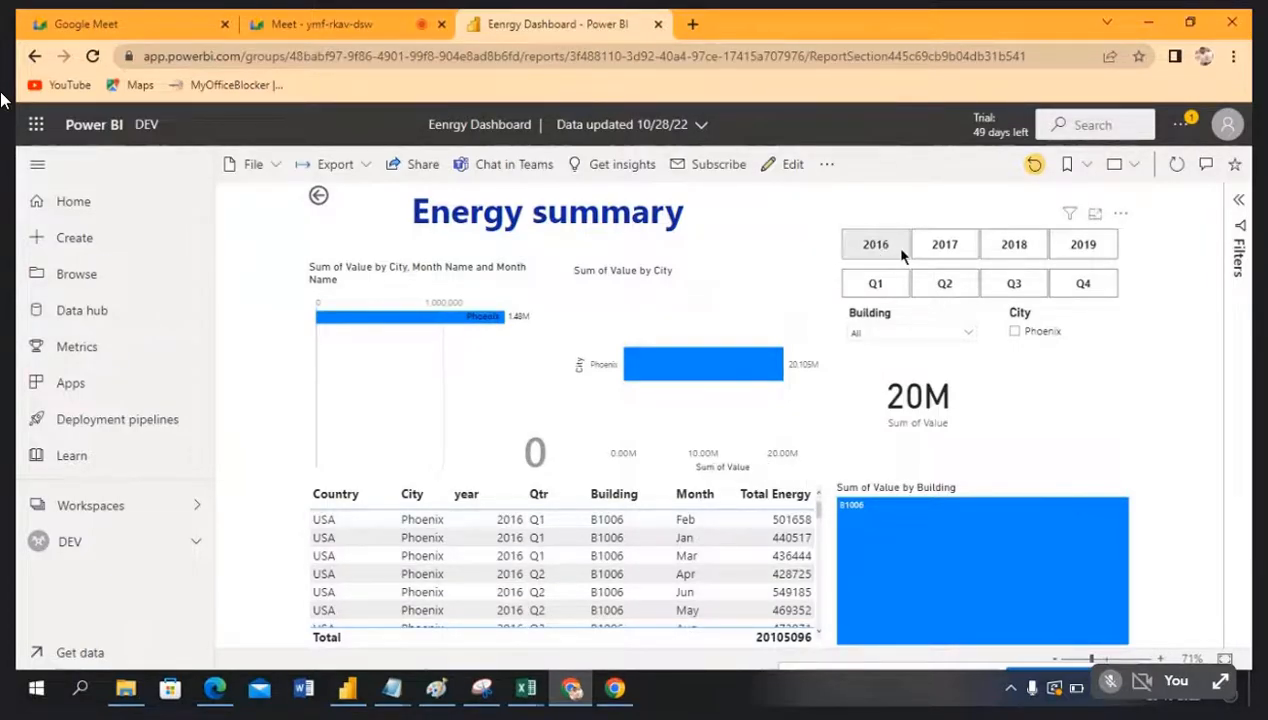
pyautogui.click(318, 198)
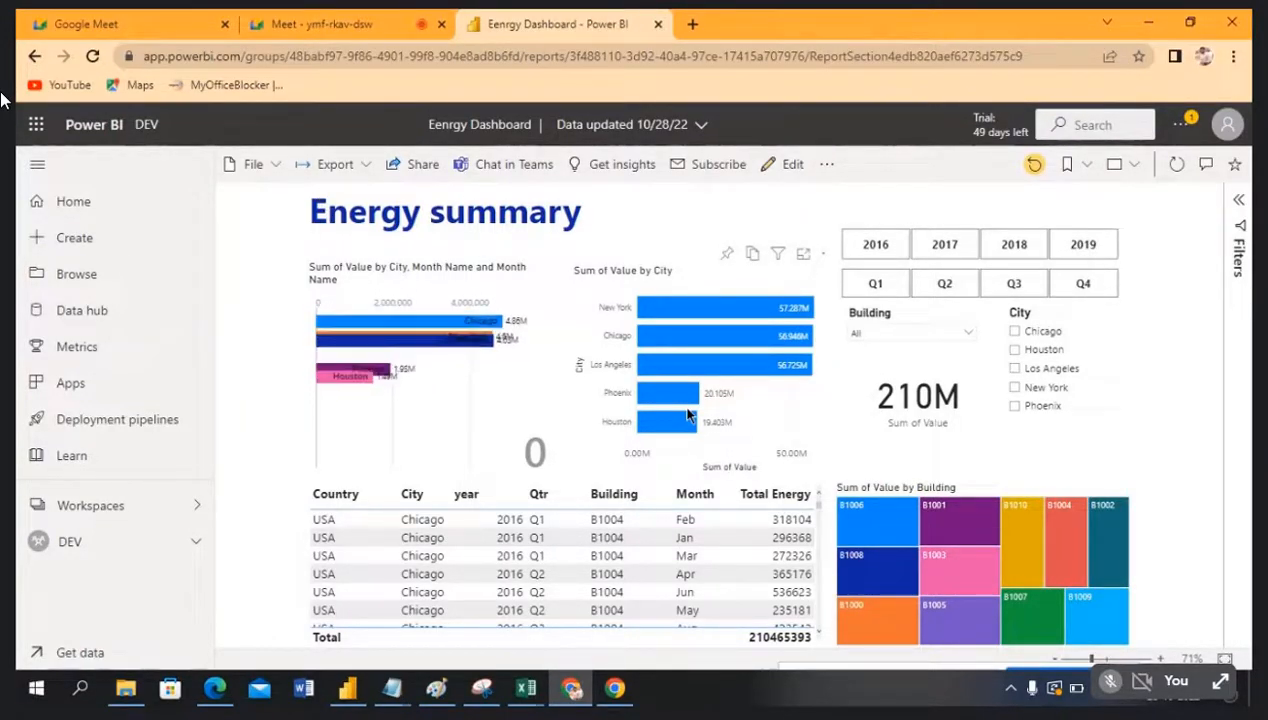
# Step: Check Power BI Desktop briefly, then show the DEV workspace content list in the browser
pyautogui.click(347, 688)
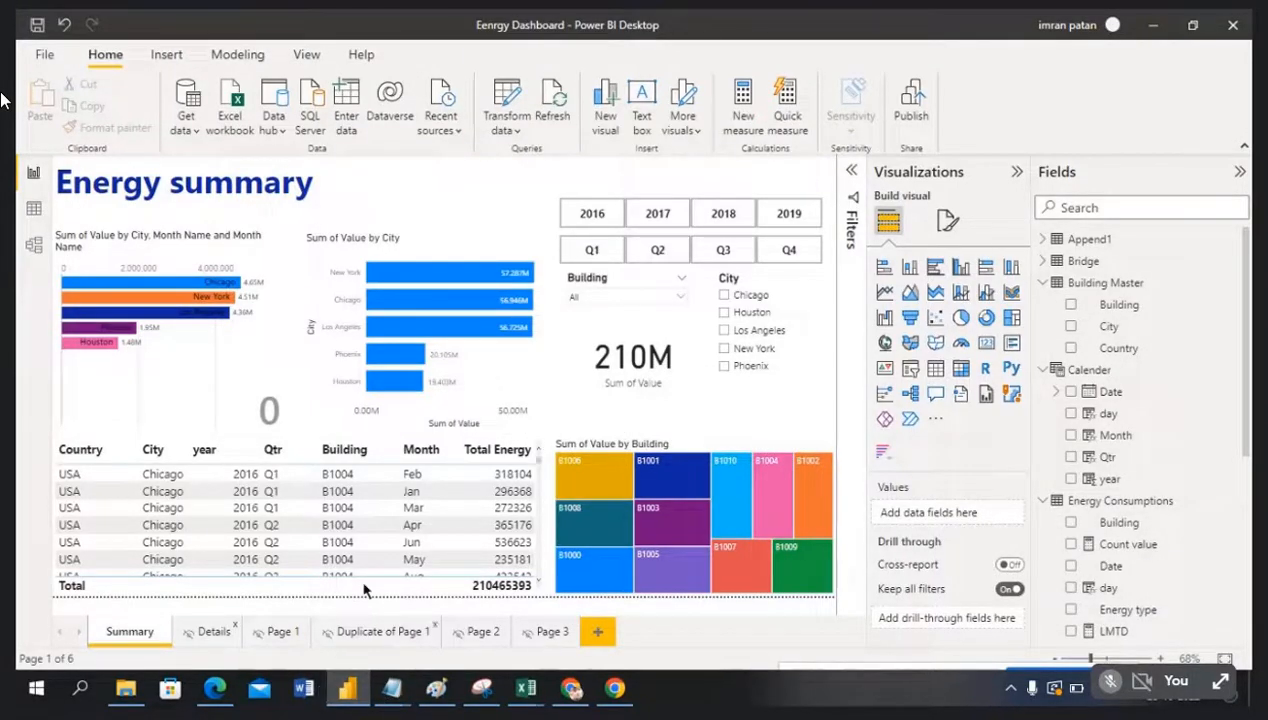
pyautogui.hotkey('alt', 'Tab')
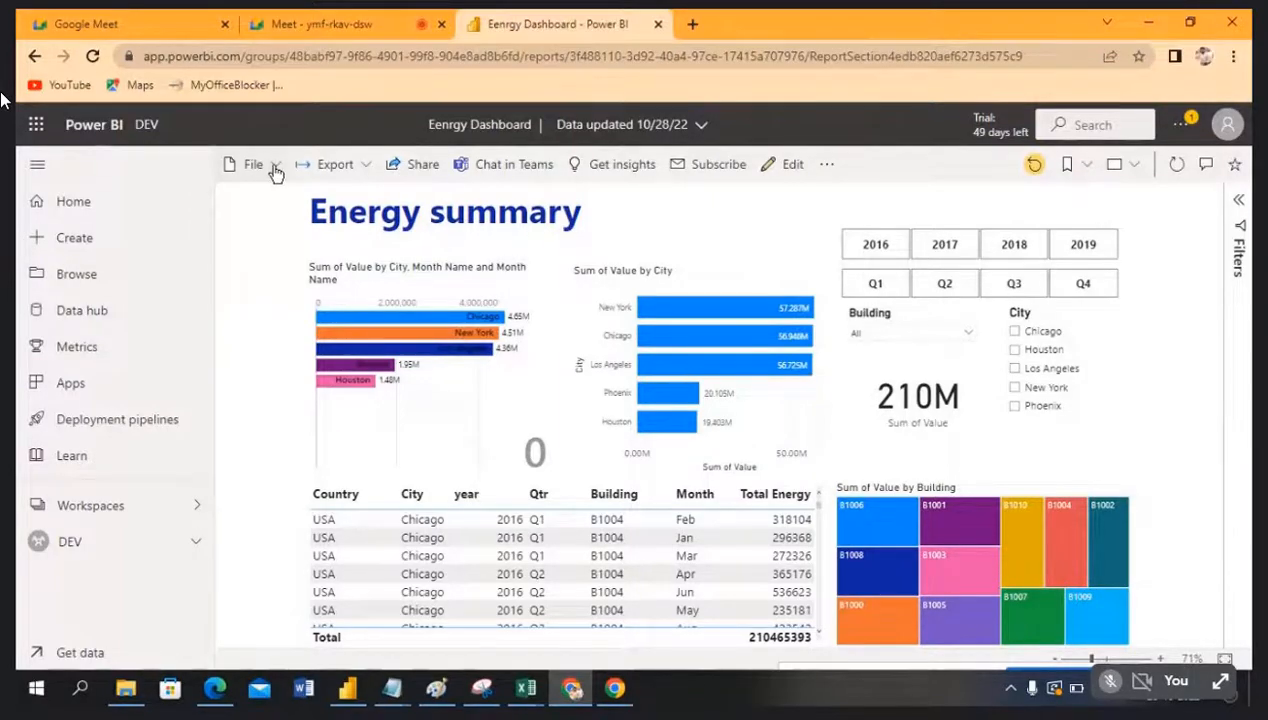
pyautogui.click(90, 546)
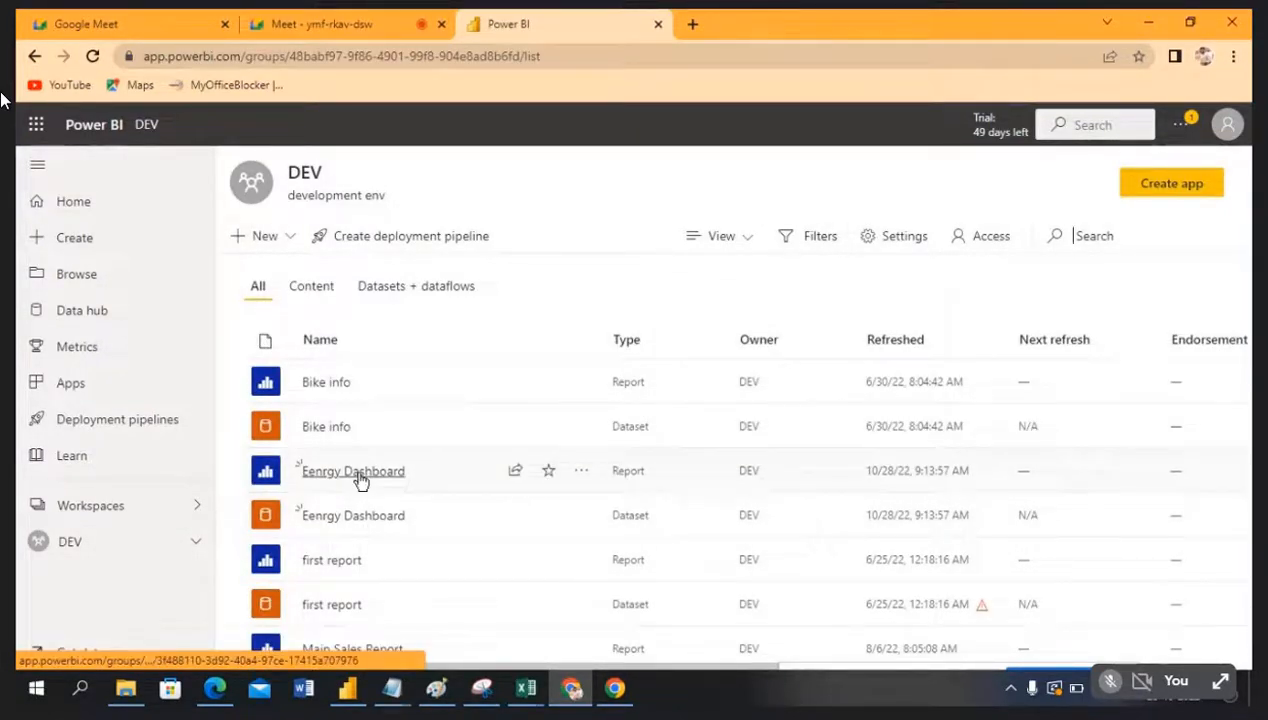
# Step: Share Eenrgy Dashboard by entering an external recipient's e-mail address in the Send link field
pyautogui.click(516, 474)
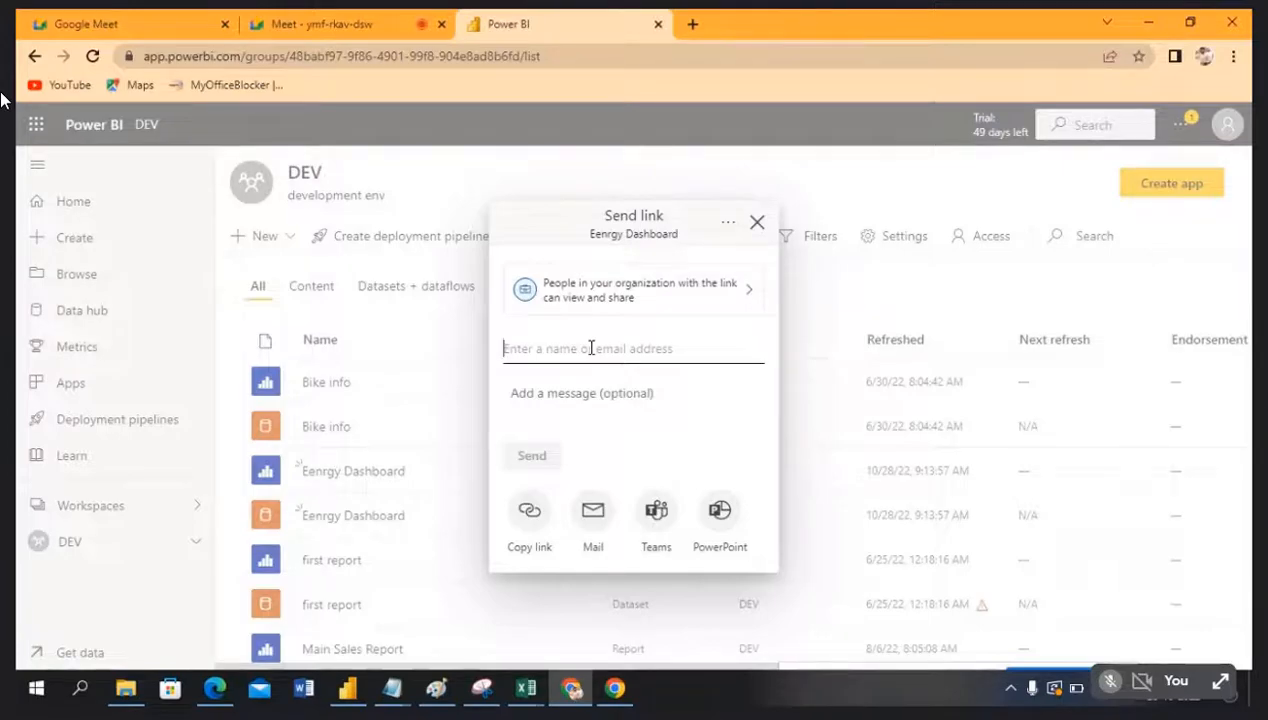
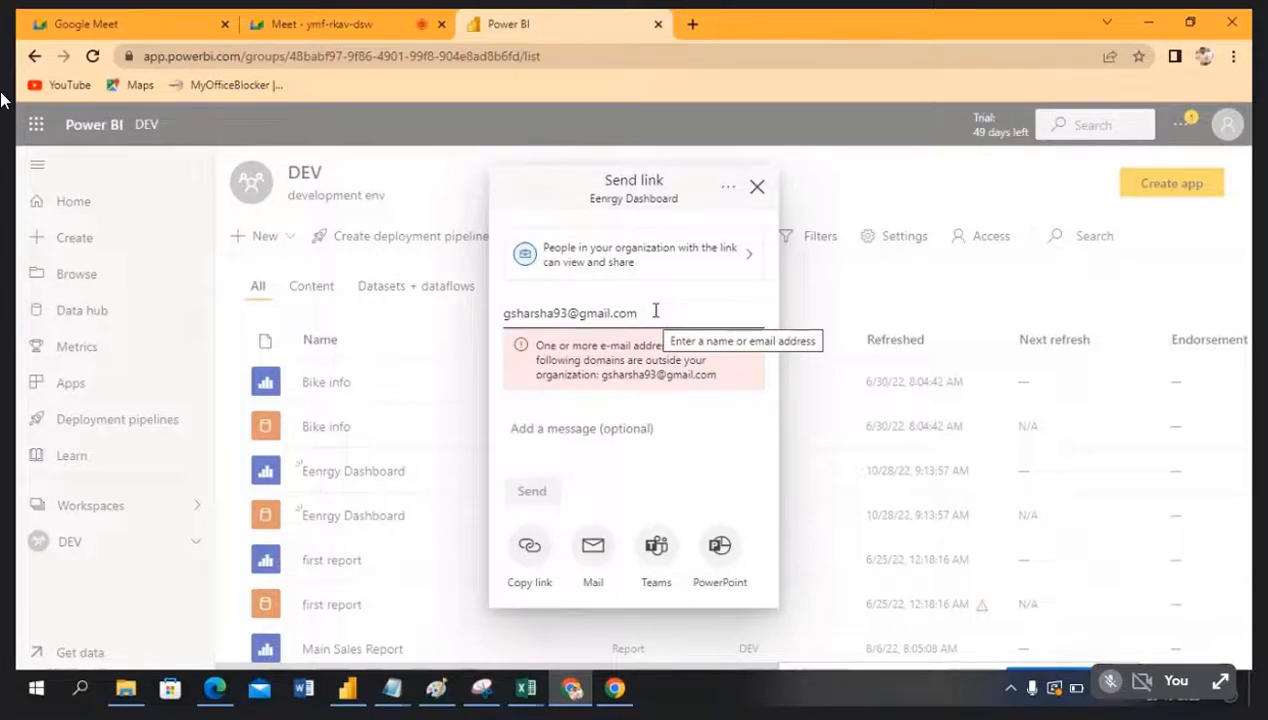
pyautogui.moveTo(654, 310); pyautogui.dragTo(488, 310)
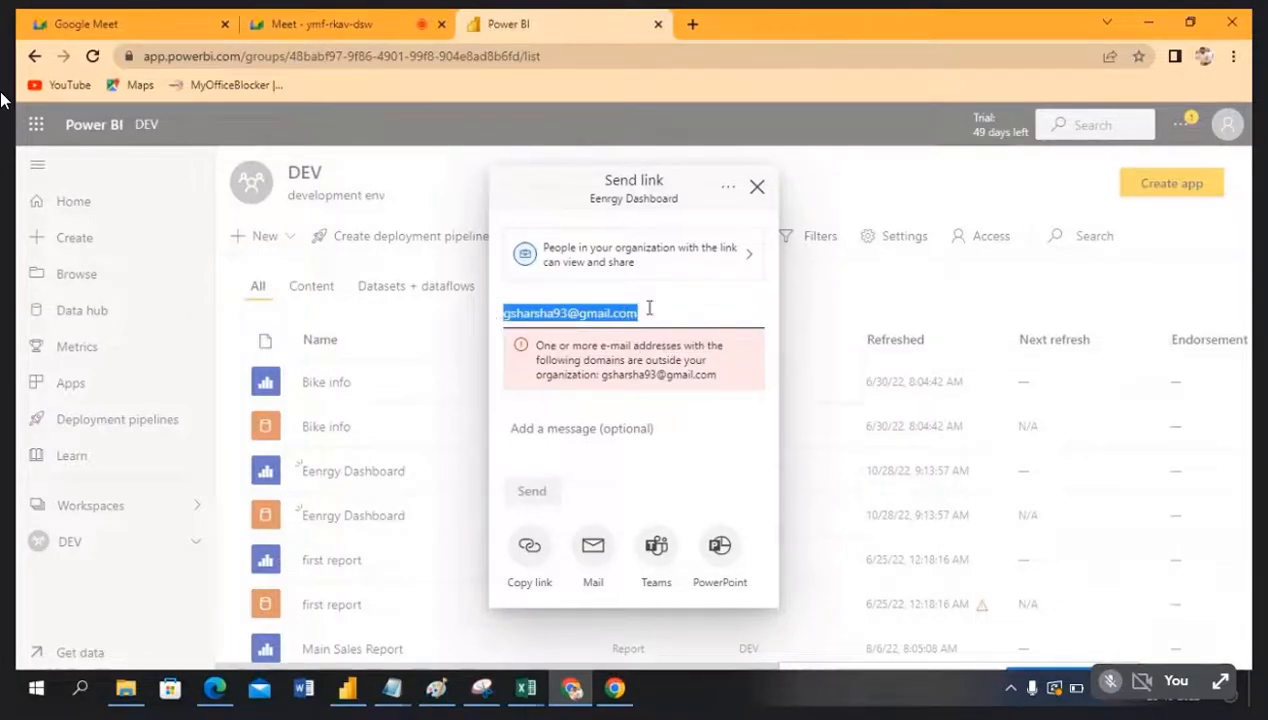
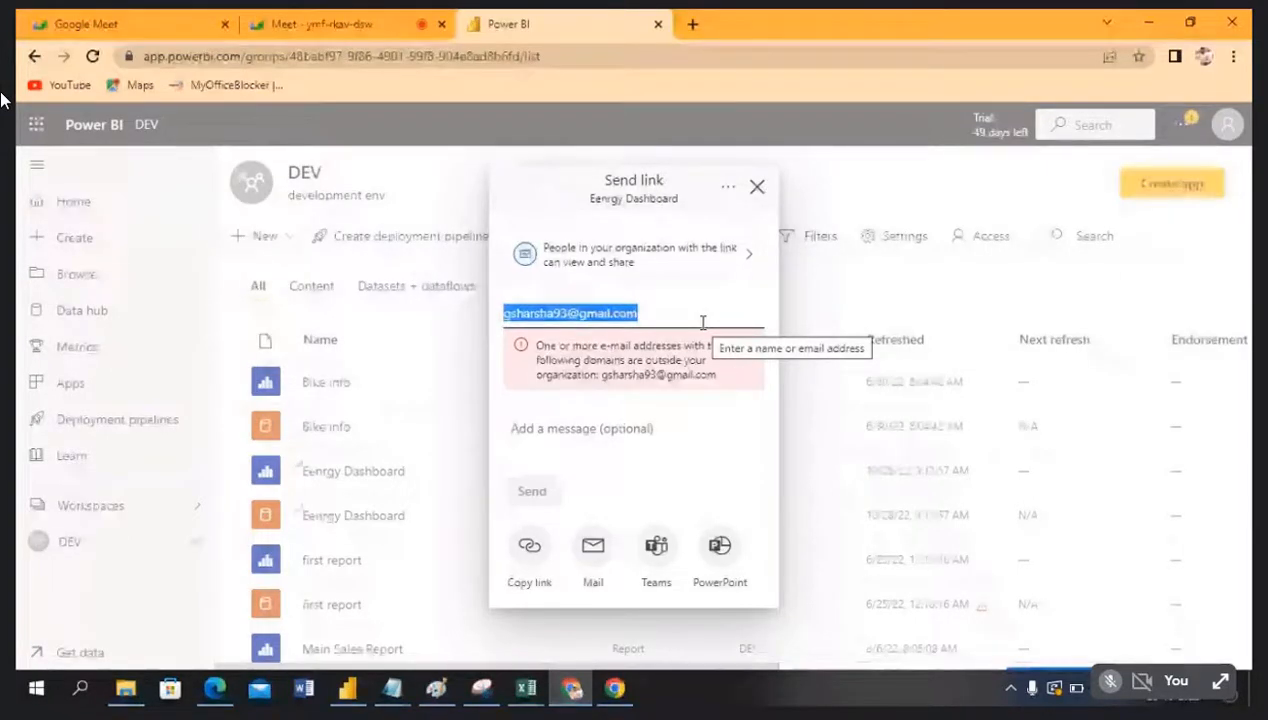
# Step: Close the Eenrgy Dashboard Send link dialog without sending and switch to the Google Meet call
pyautogui.click(757, 187)
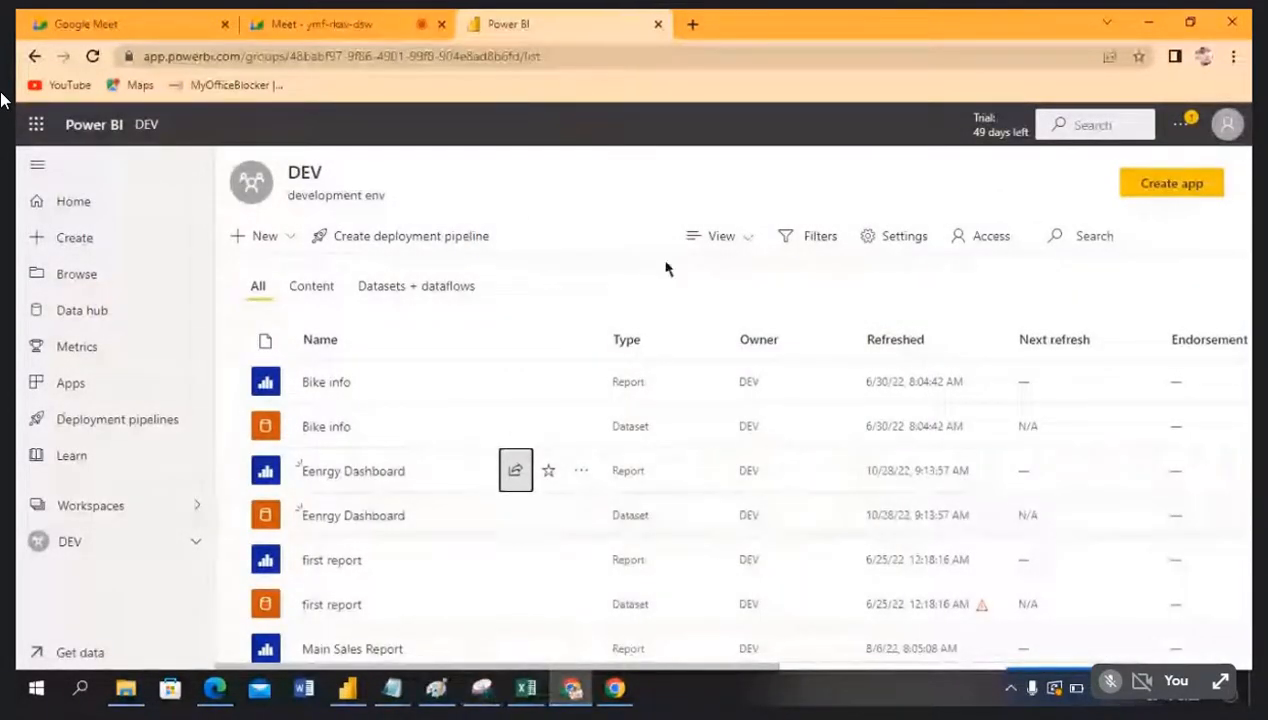
pyautogui.click(386, 57)
# Step: Open the Google Meet in-call messages panel, then go back to the Power BI DEV workspace list
pyautogui.click(364, 25)
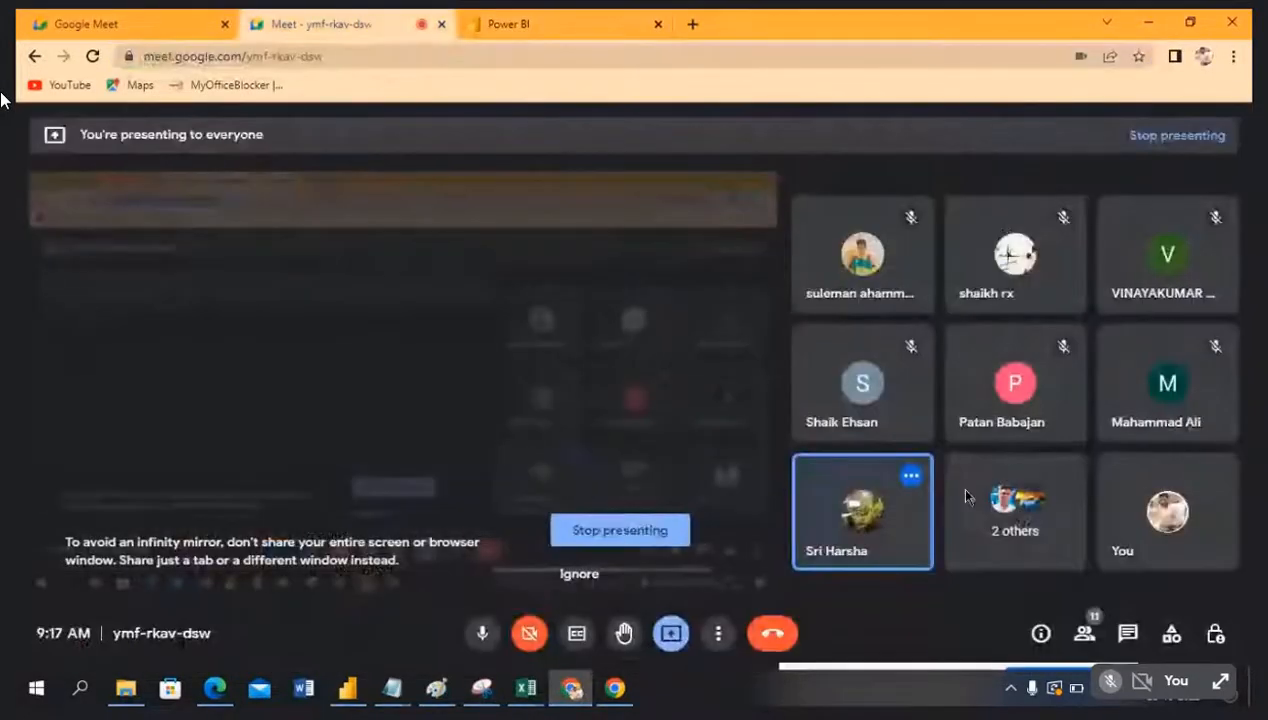
pyautogui.click(1129, 636)
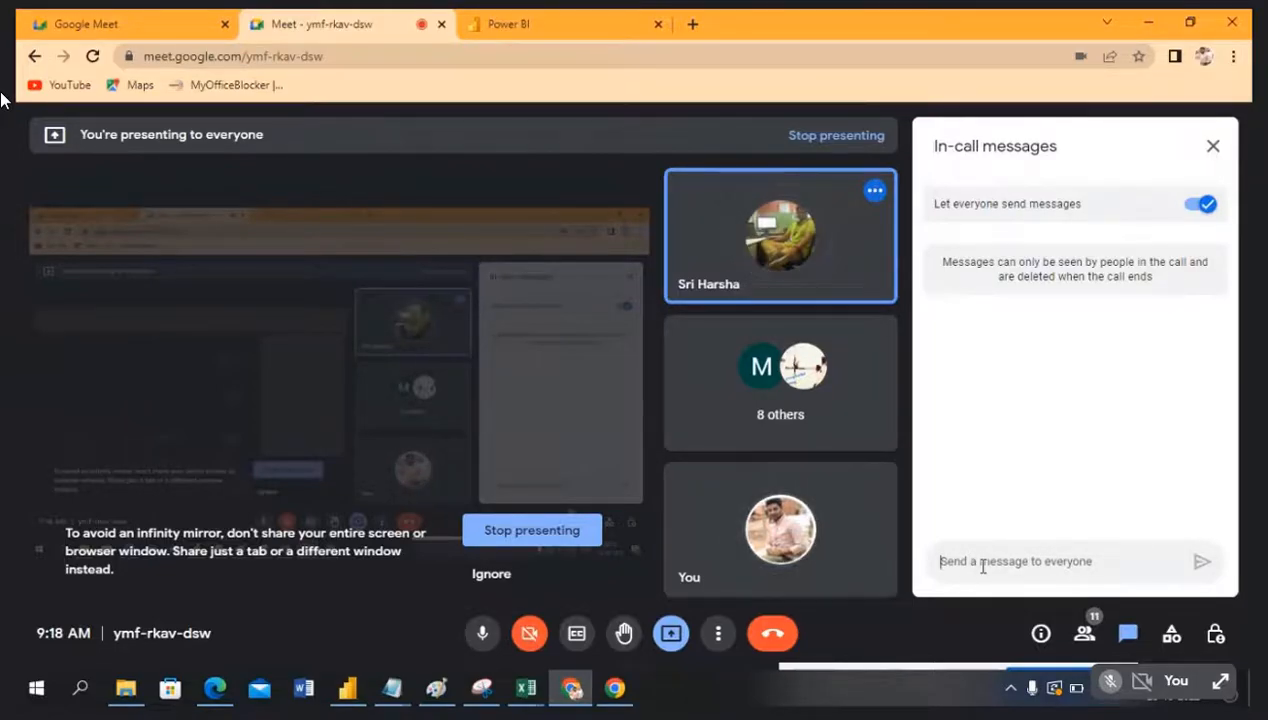
pyautogui.click(568, 27)
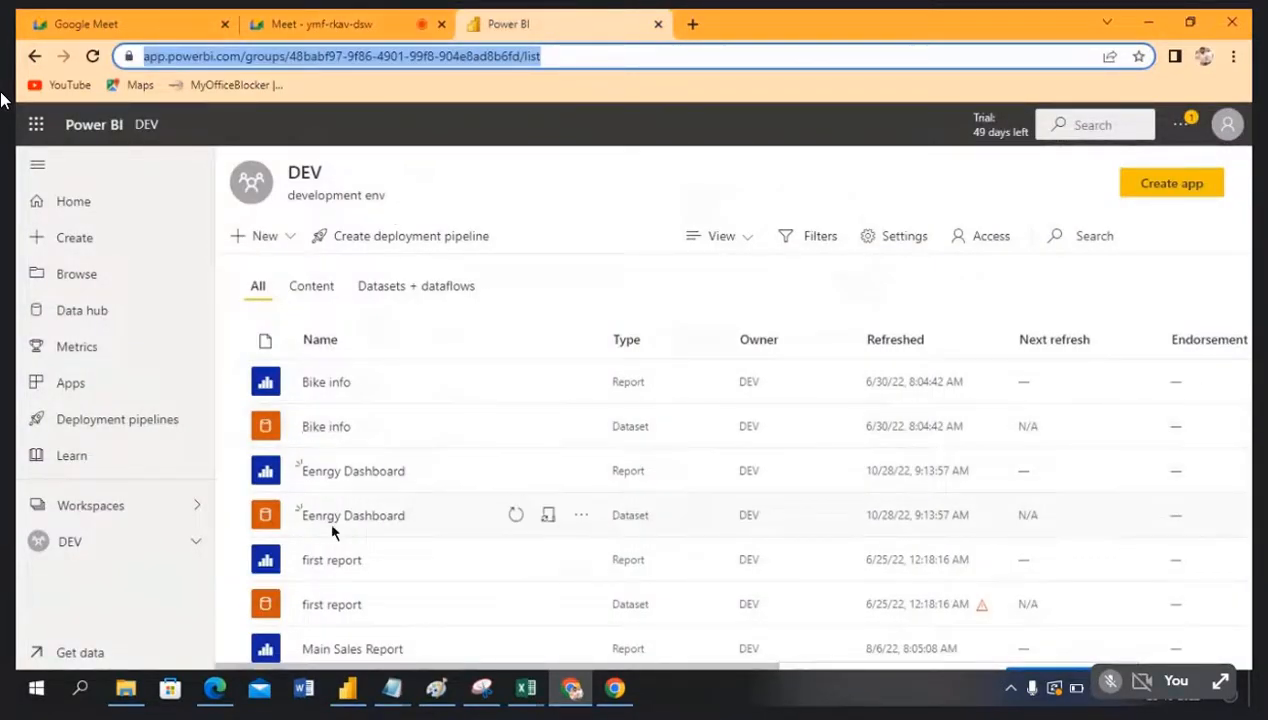
# Step: Start sharing the Eenrgy Dashboard report and enter the recipient's e-mail address
pyautogui.click(515, 471)
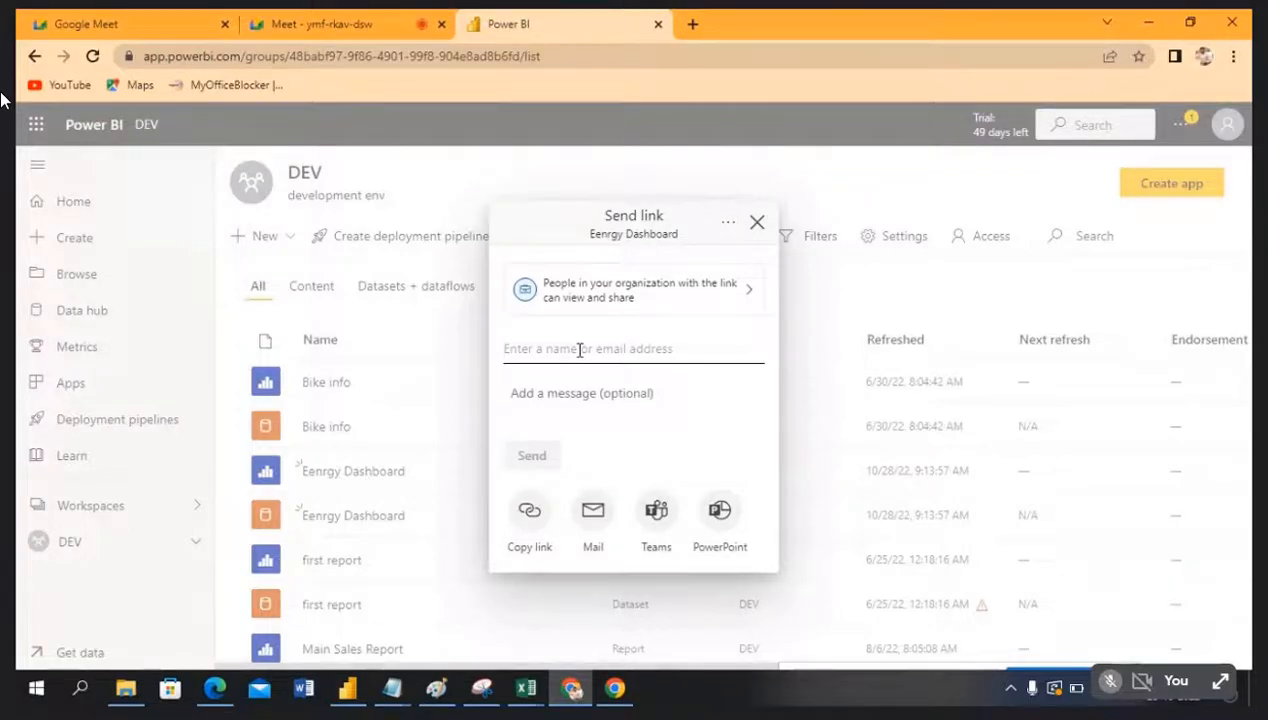
pyautogui.write('v-')
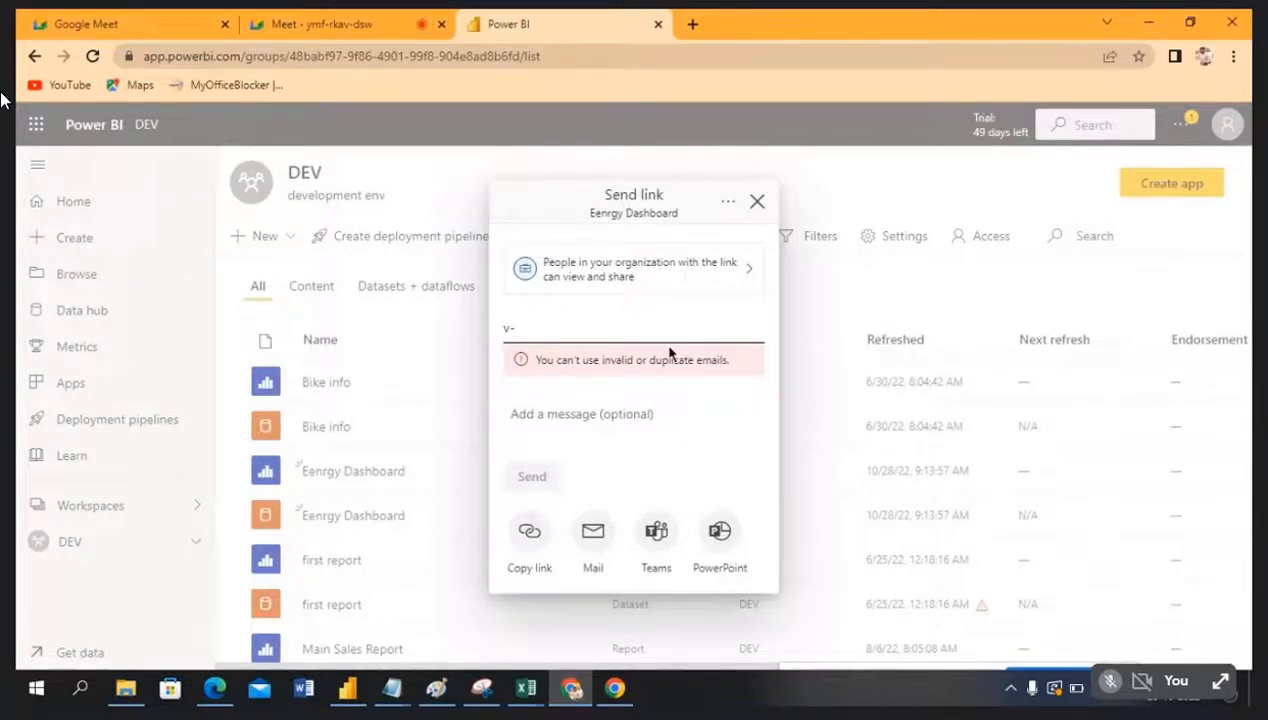
pyautogui.click(343, 24)
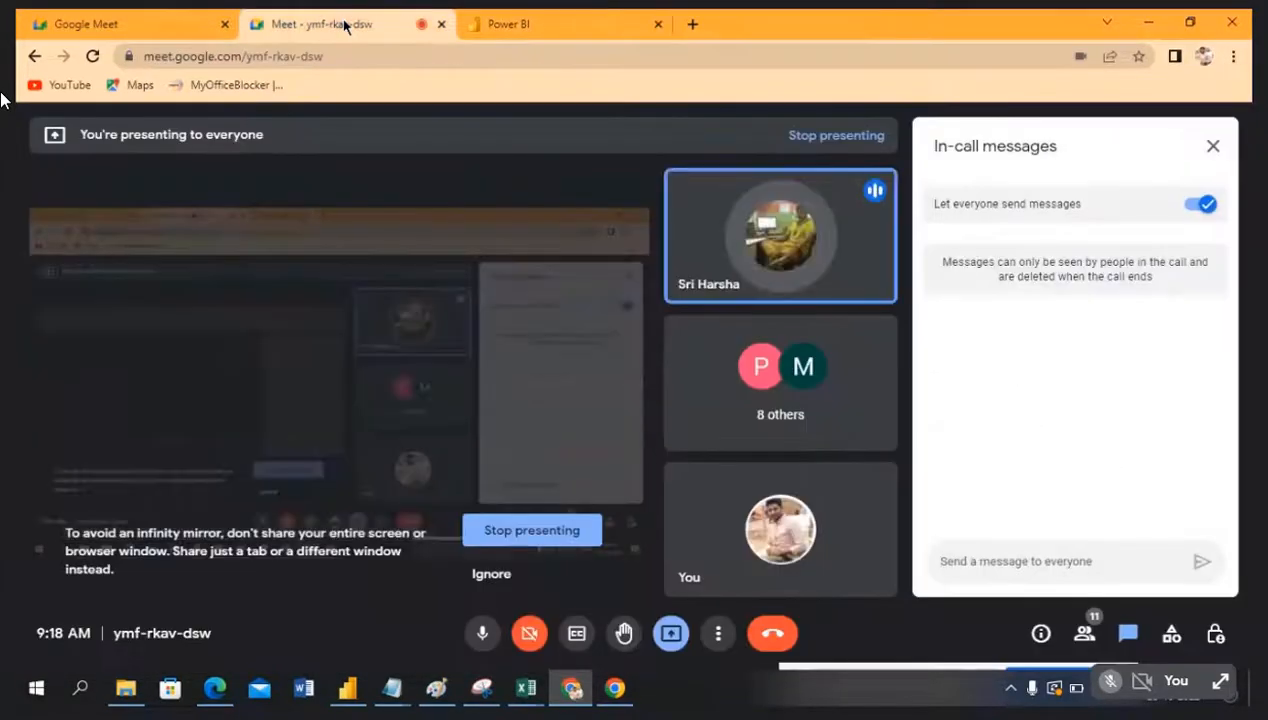
pyautogui.click(540, 28)
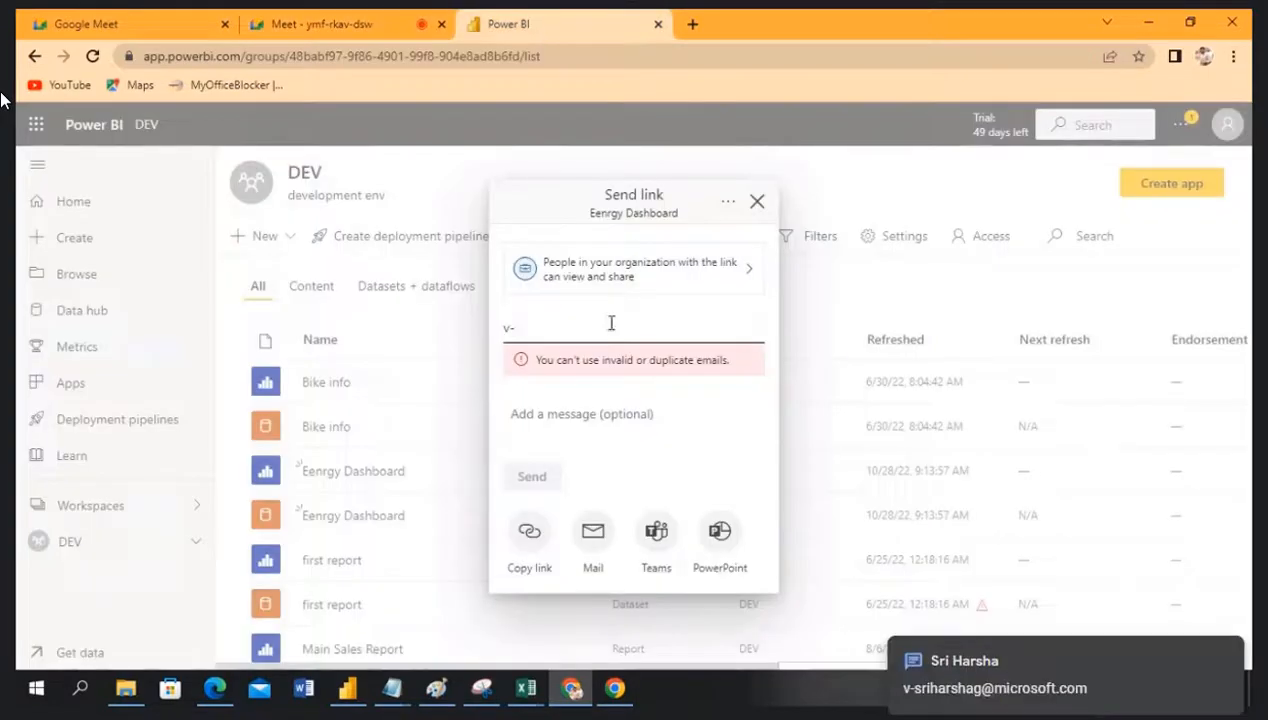
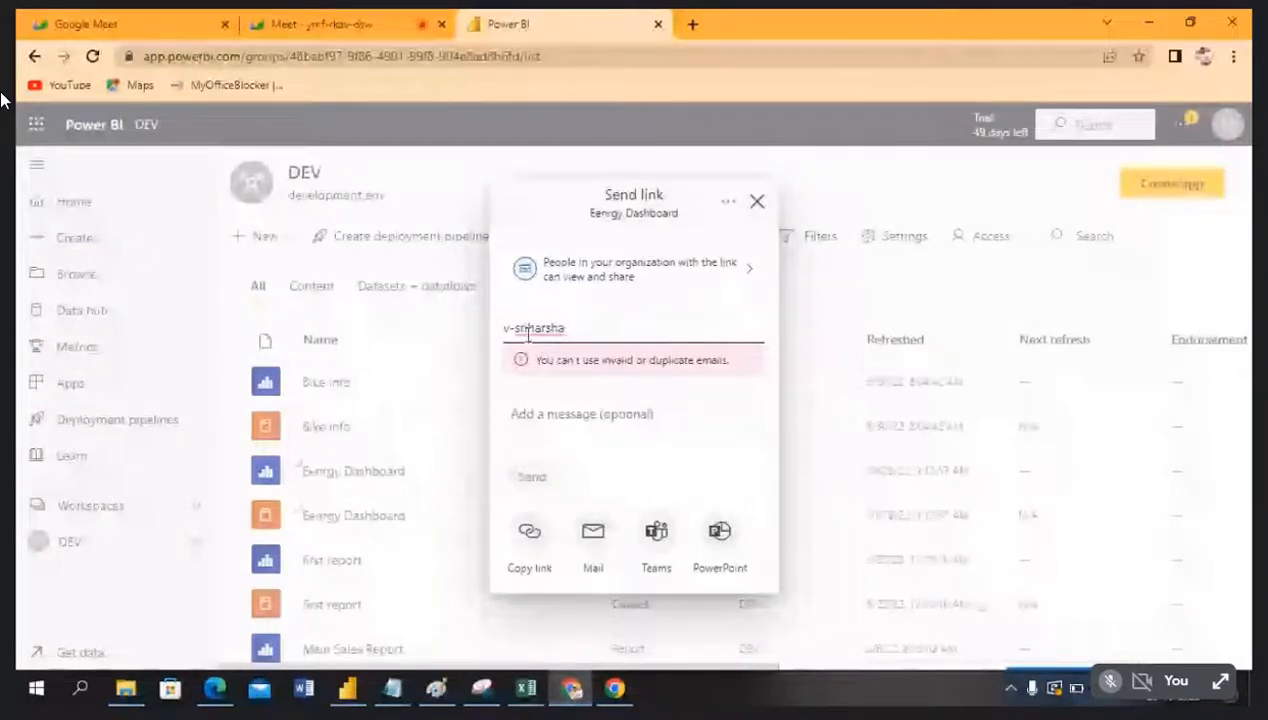
pyautogui.click(612, 328)
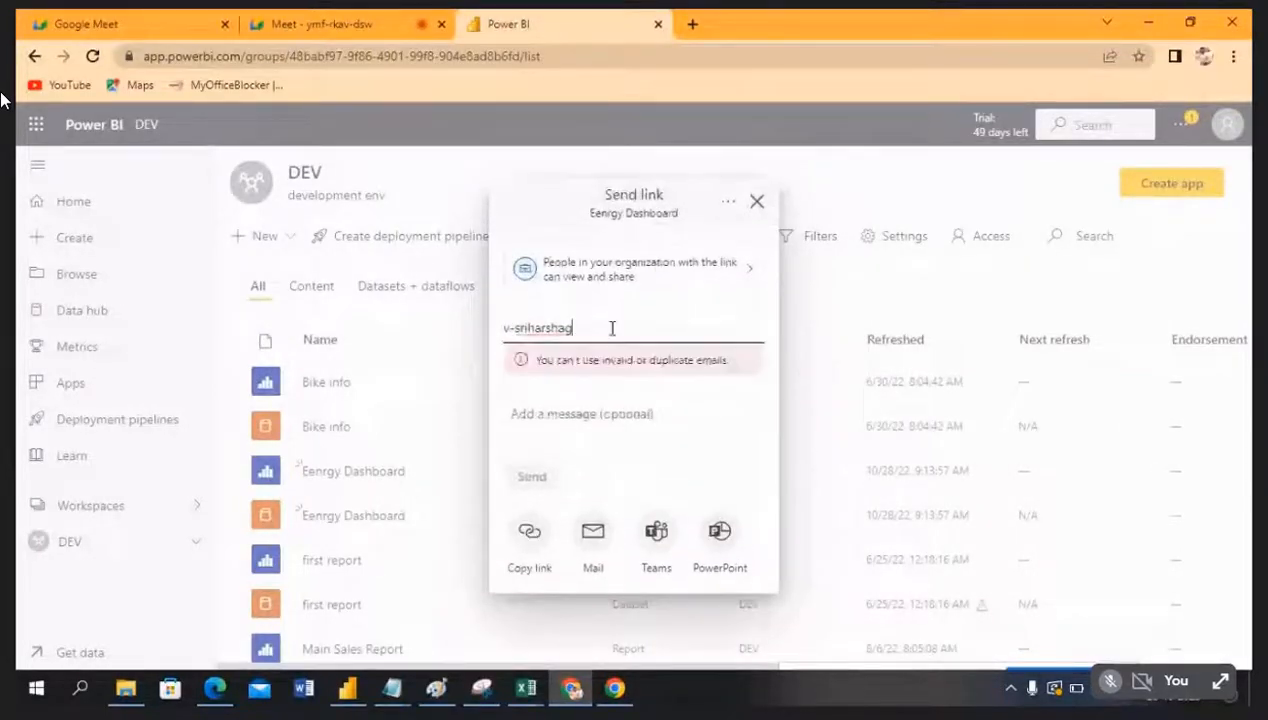
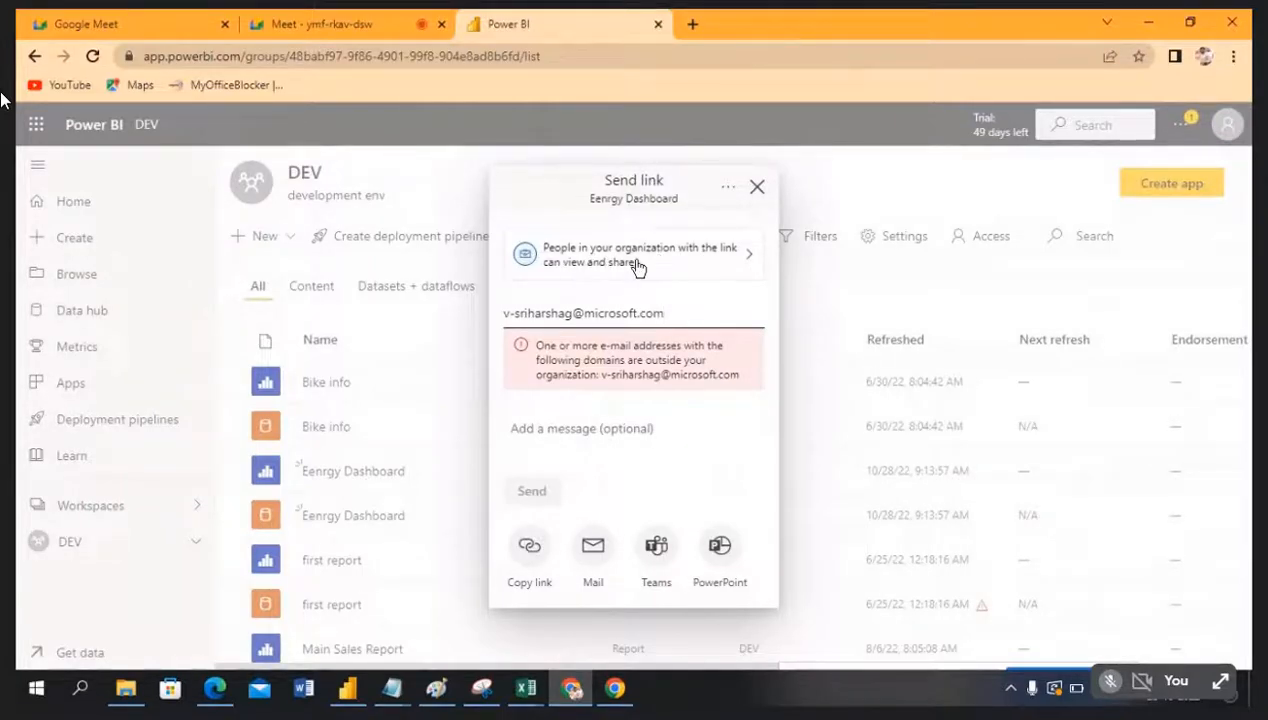
# Step: Set the link to People in your organization, re-enter the recipient's e-mail, and add message 'Test'
pyautogui.click(689, 256)
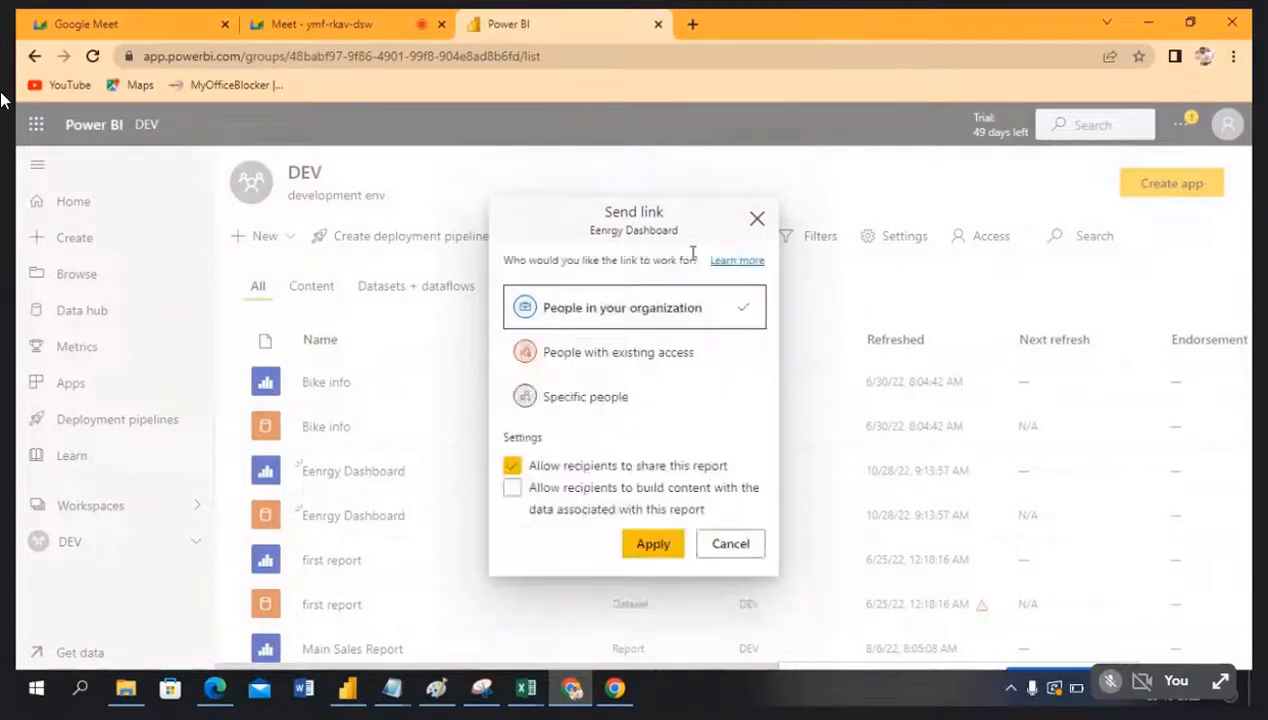
pyautogui.click(652, 545)
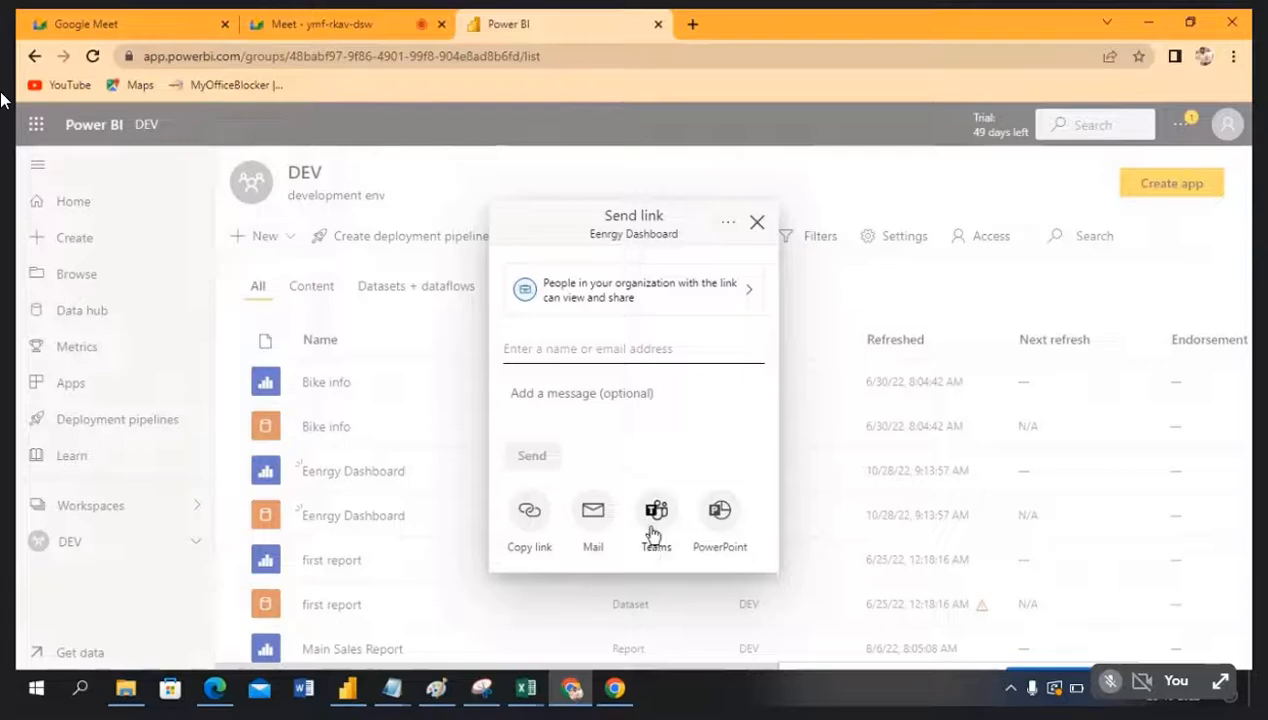
pyautogui.click(607, 342)
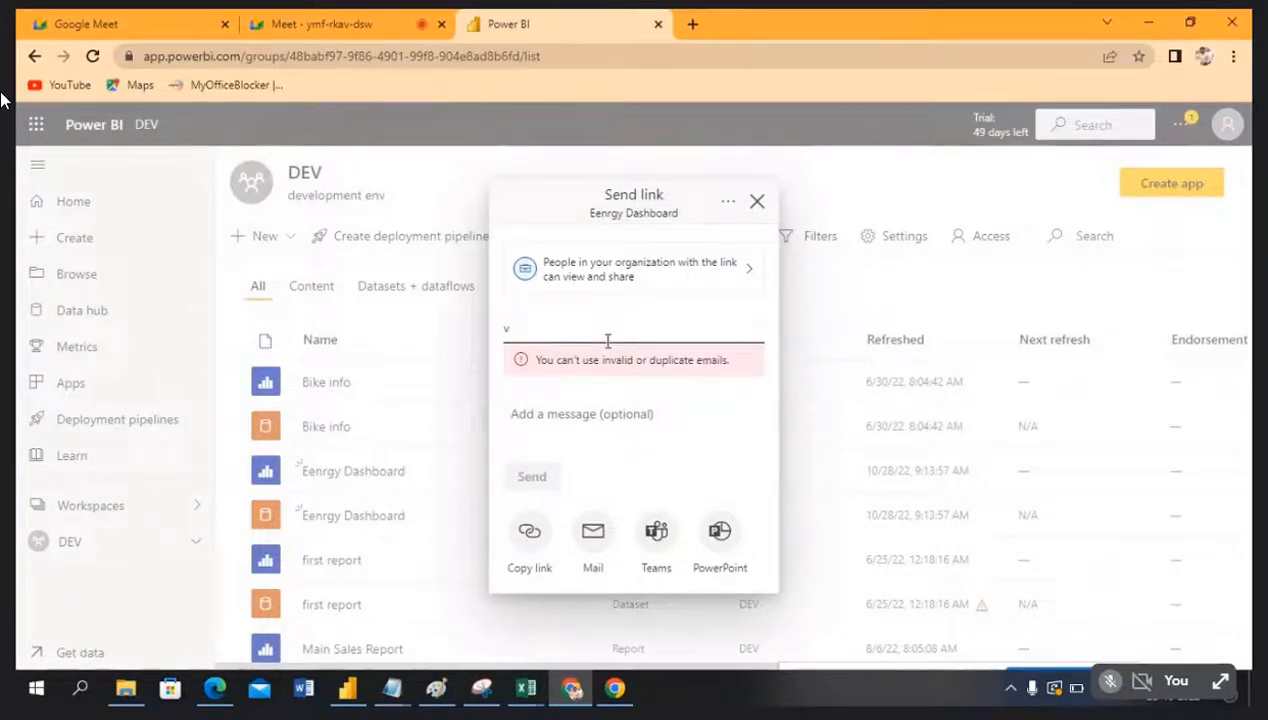
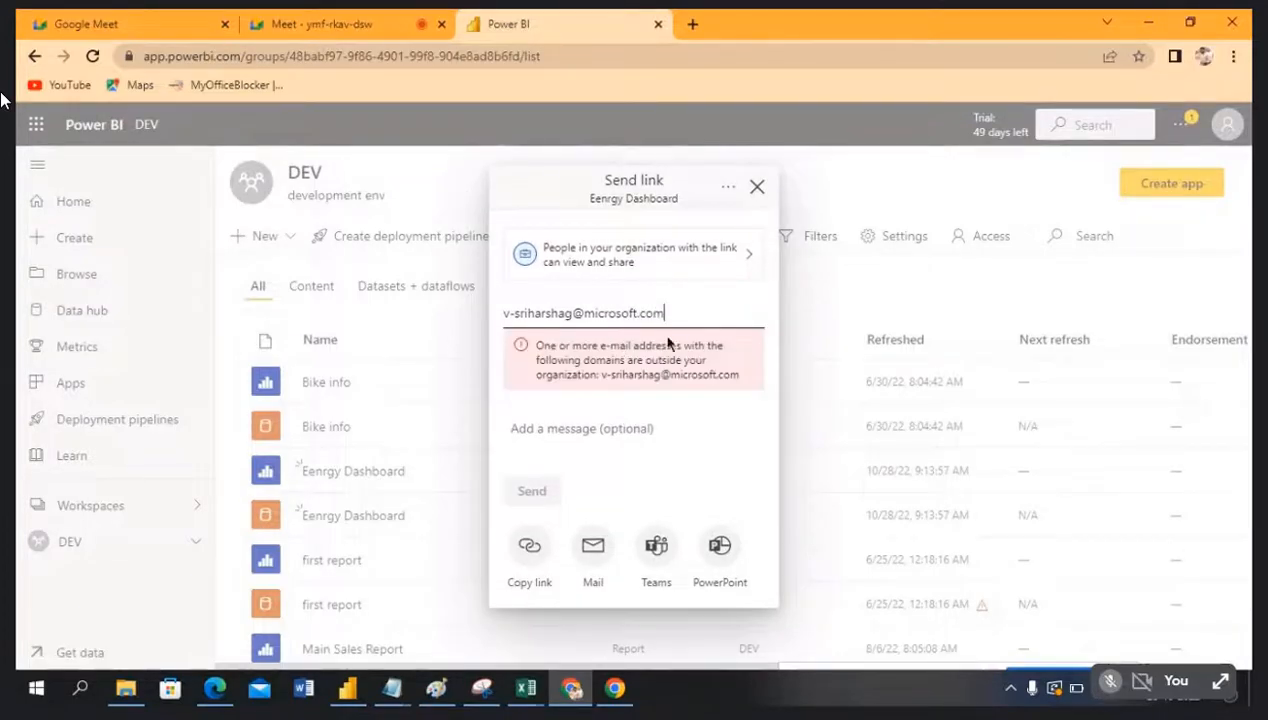
pyautogui.moveTo(675, 313); pyautogui.dragTo(497, 313)
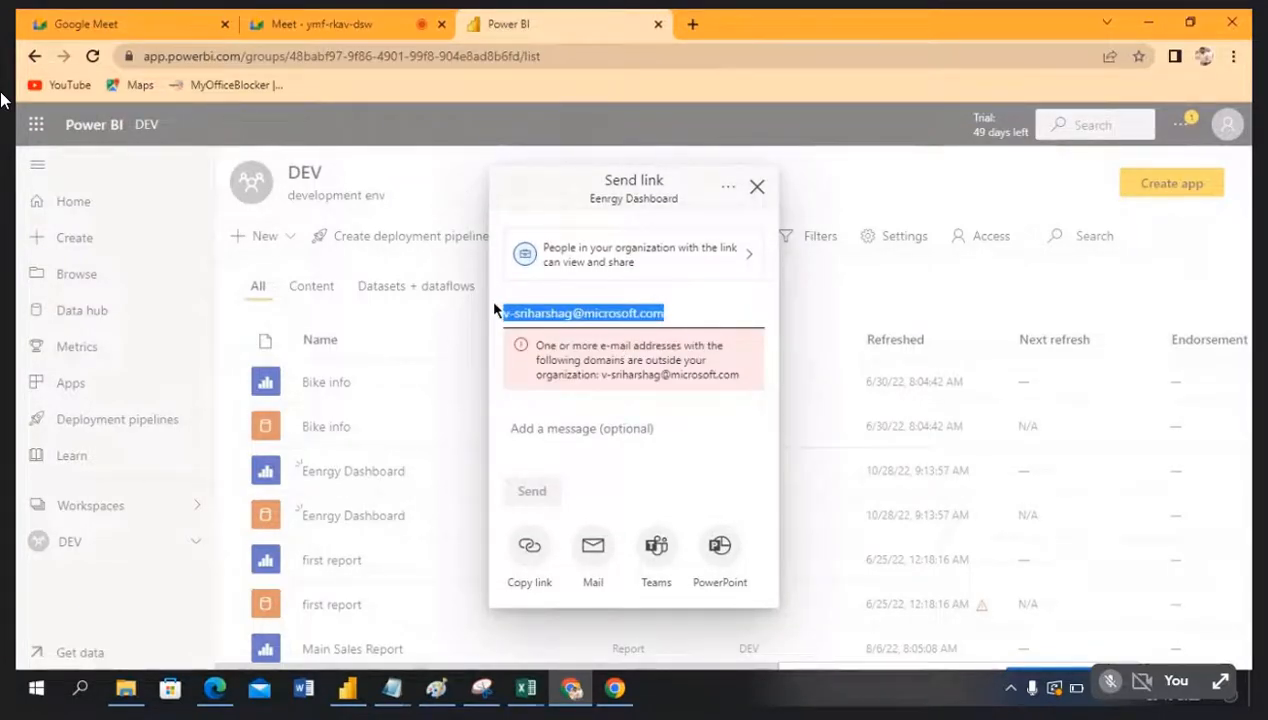
pyautogui.click(708, 433)
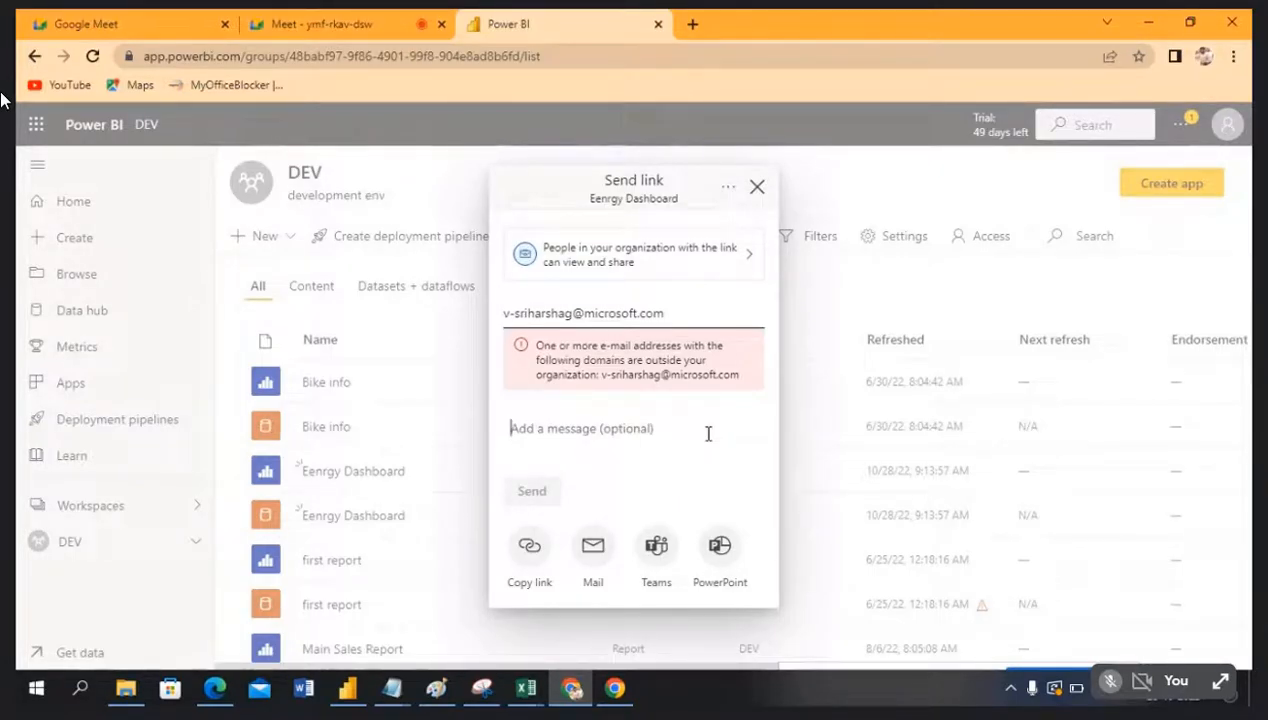
pyautogui.write('Test')
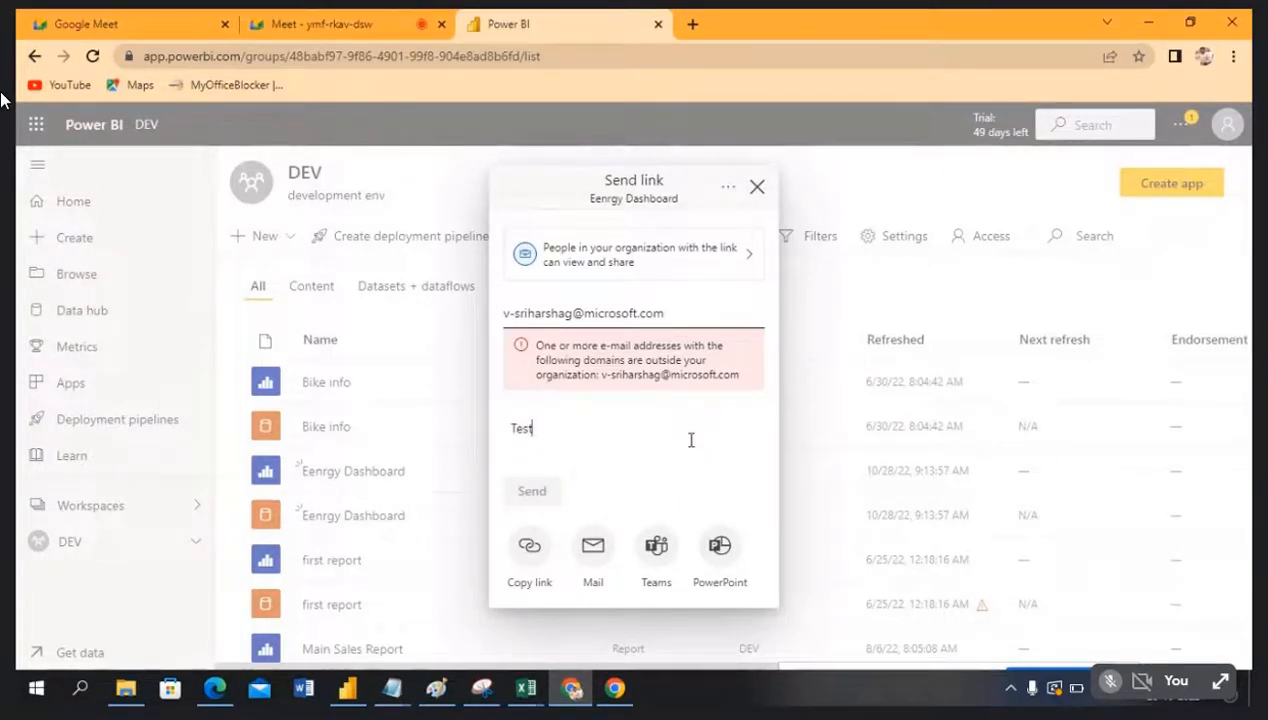
# Step: Send the report link through the Mail app, then close the blank mail tab in Chrome
pyautogui.click(593, 546)
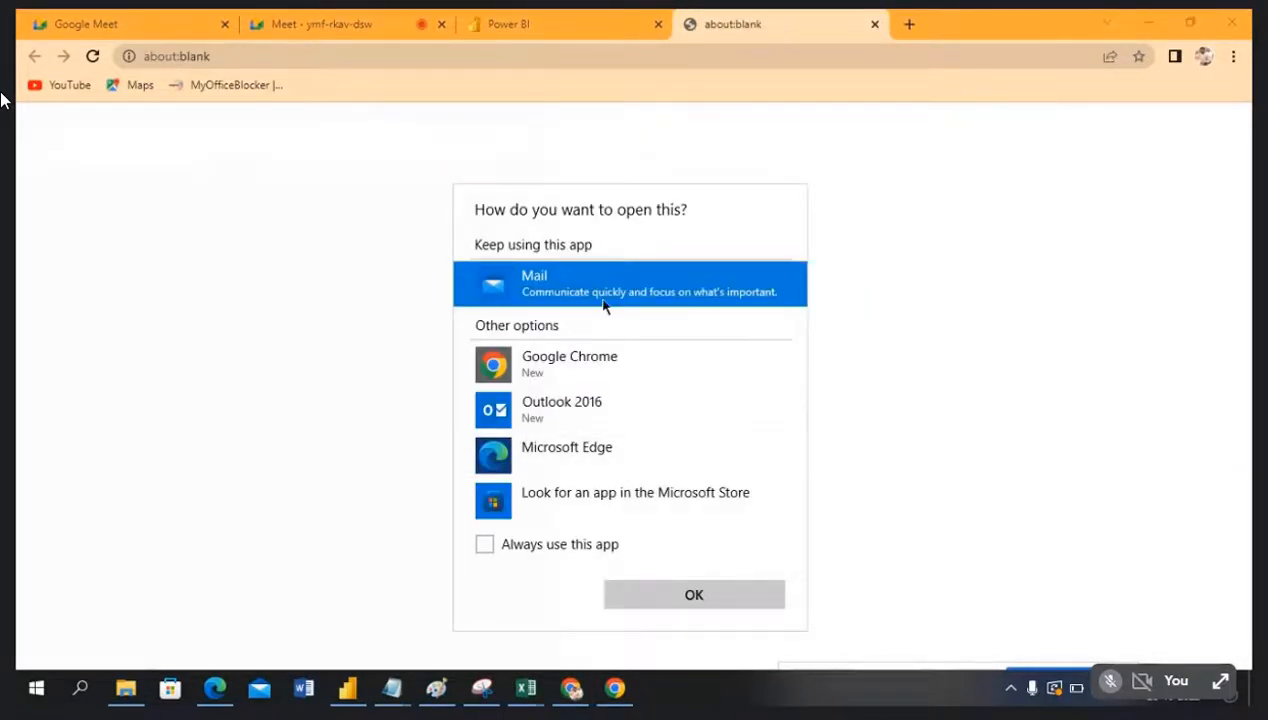
pyautogui.click(700, 595)
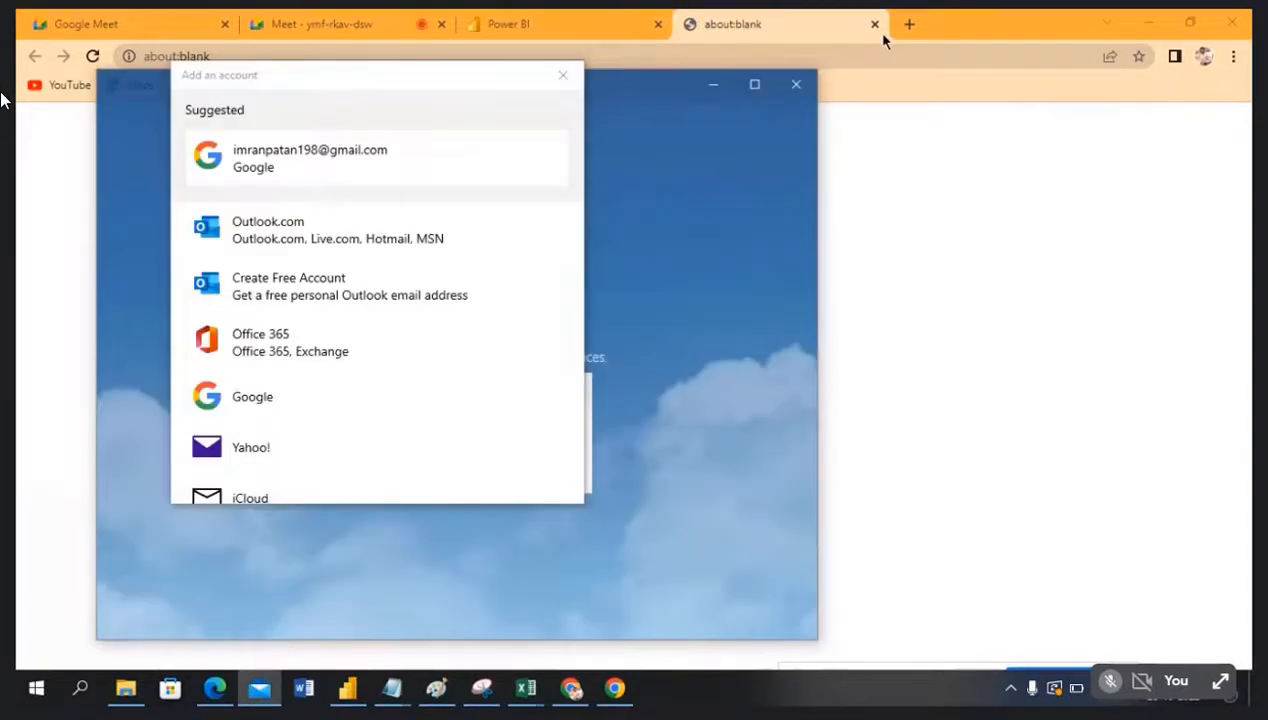
pyautogui.click(883, 40)
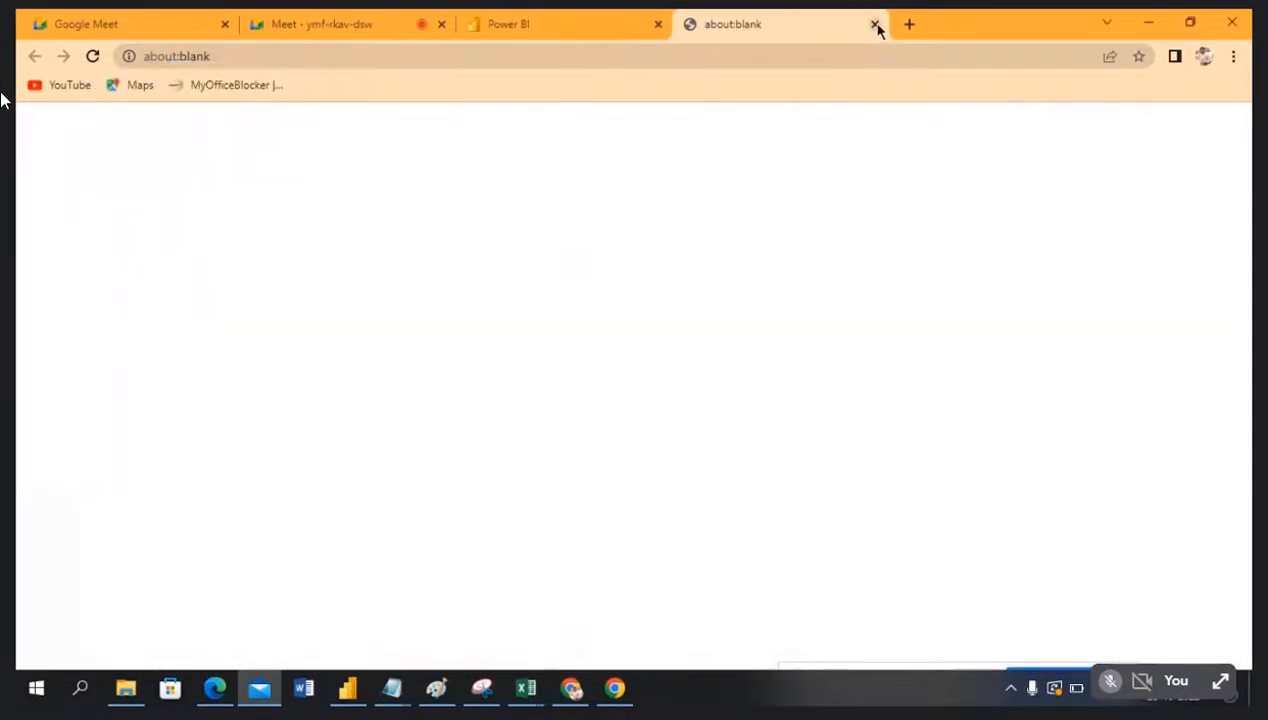
pyautogui.click(875, 24)
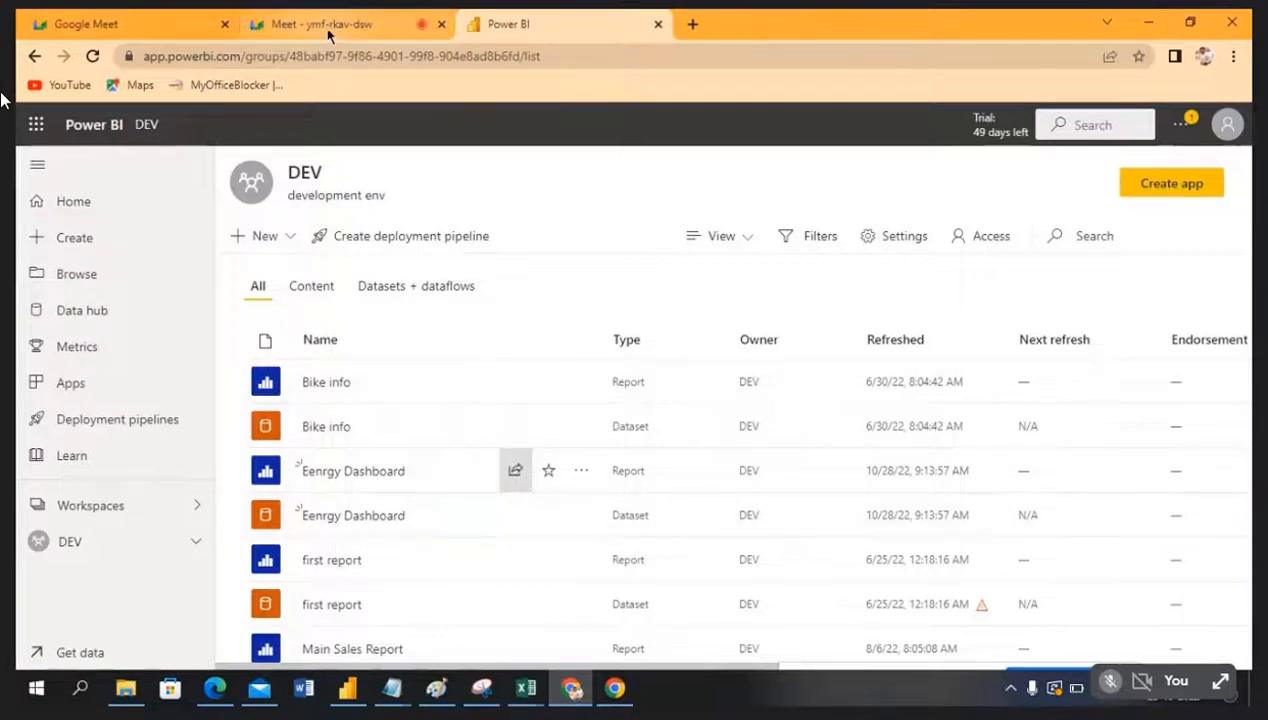
# Step: View all notifications in Power BI Service, then close the notifications panel
pyautogui.click(1180, 124)
pyautogui.click(1131, 164)
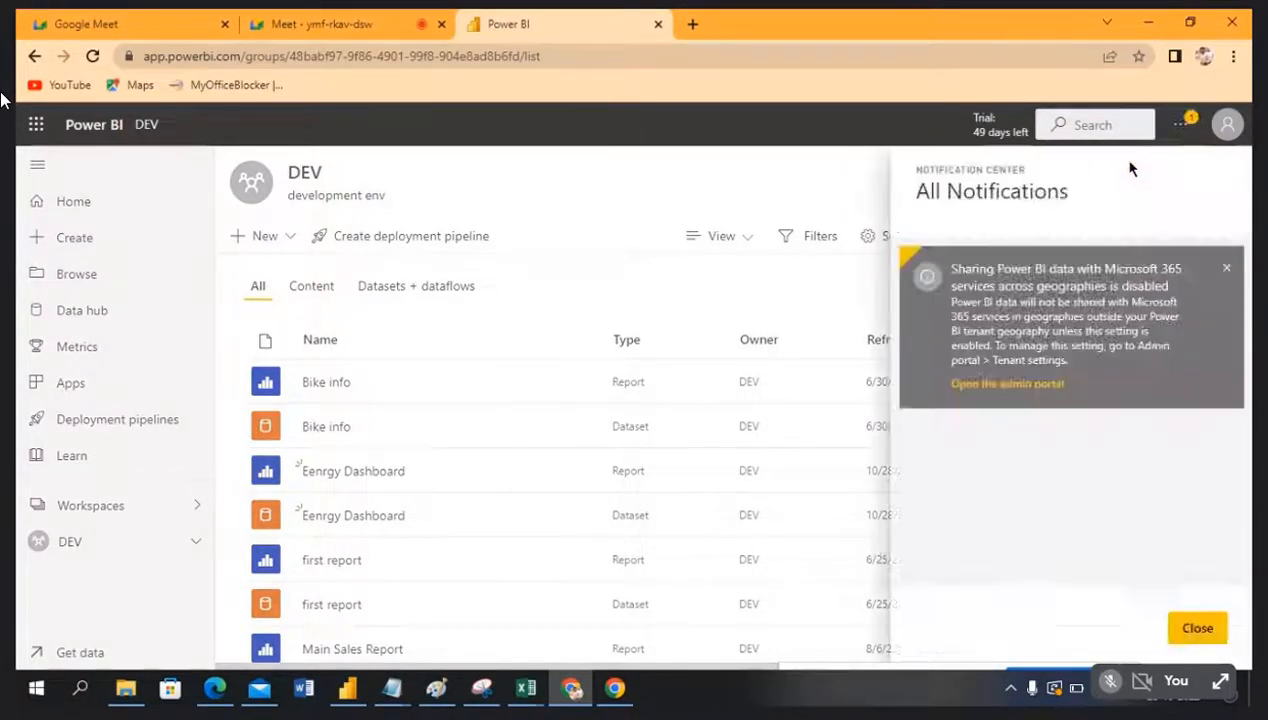
pyautogui.click(605, 172)
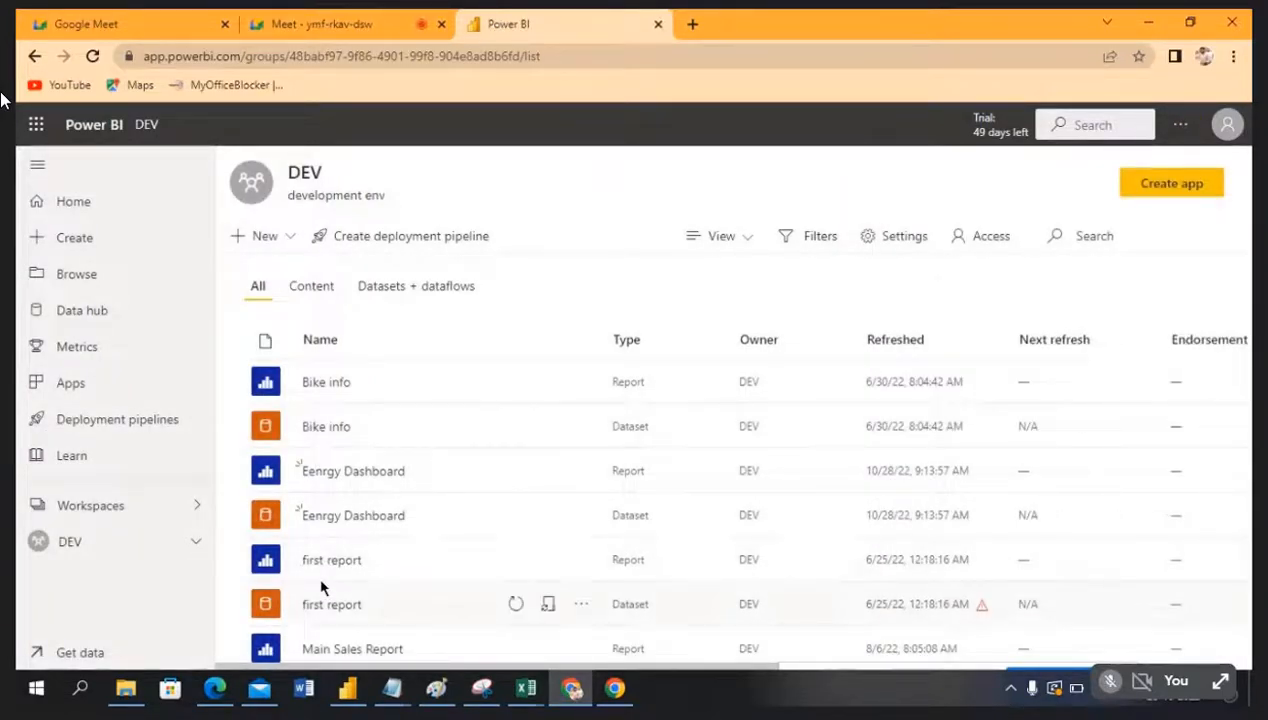
# Step: Open the Eenrgy Dashboard report, copy its web address, and switch to the Google Meet call
pyautogui.scroll(-1, 340, 490)
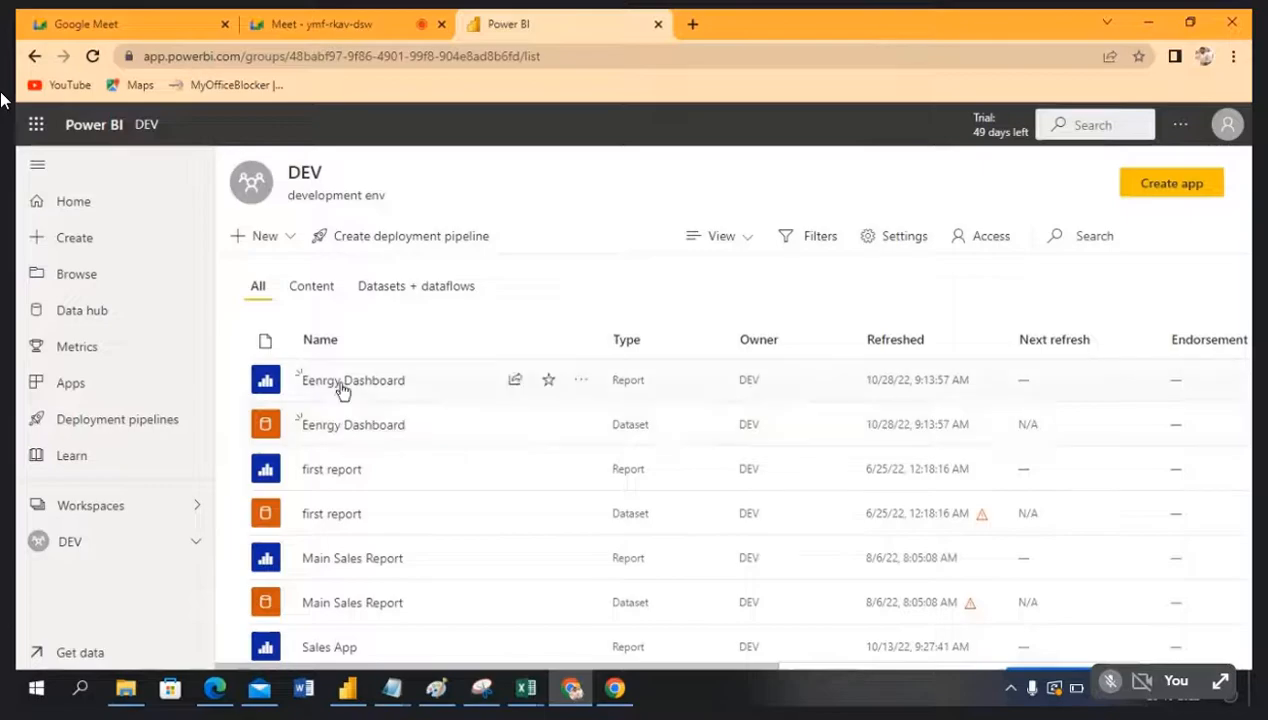
pyautogui.click(344, 381)
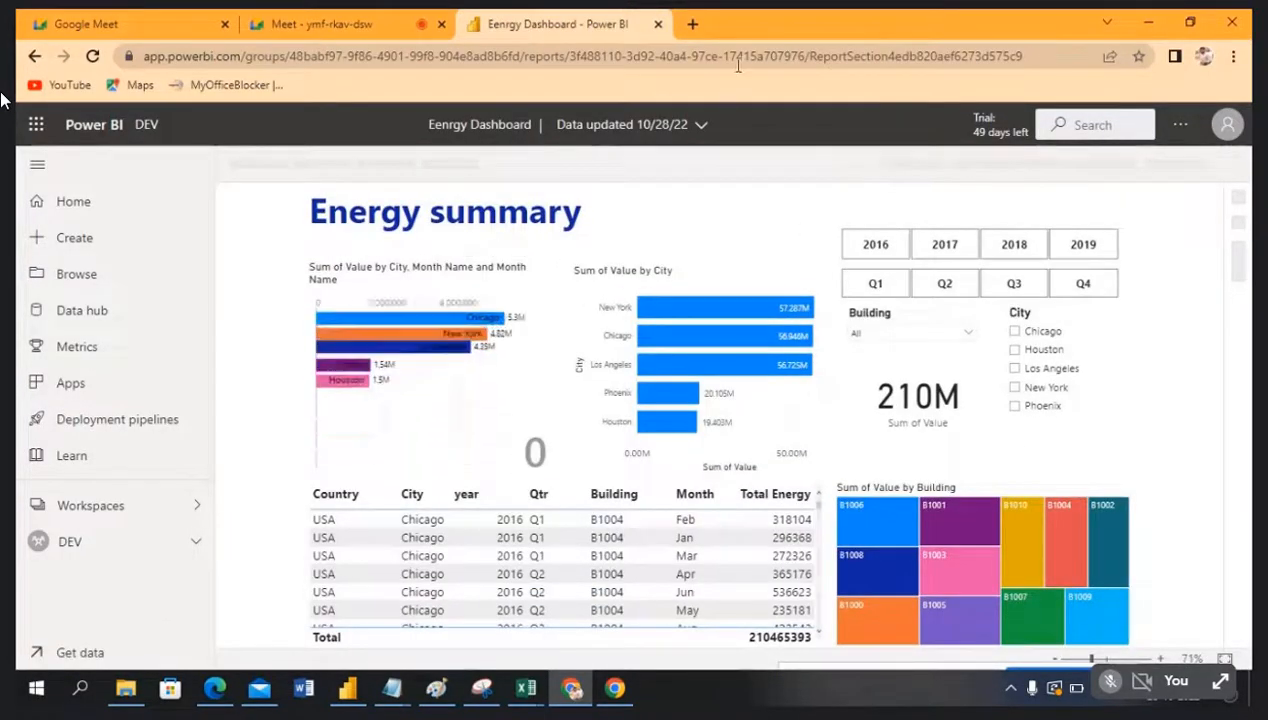
pyautogui.click(1055, 57)
pyautogui.hotkey('ctrl', 'c')
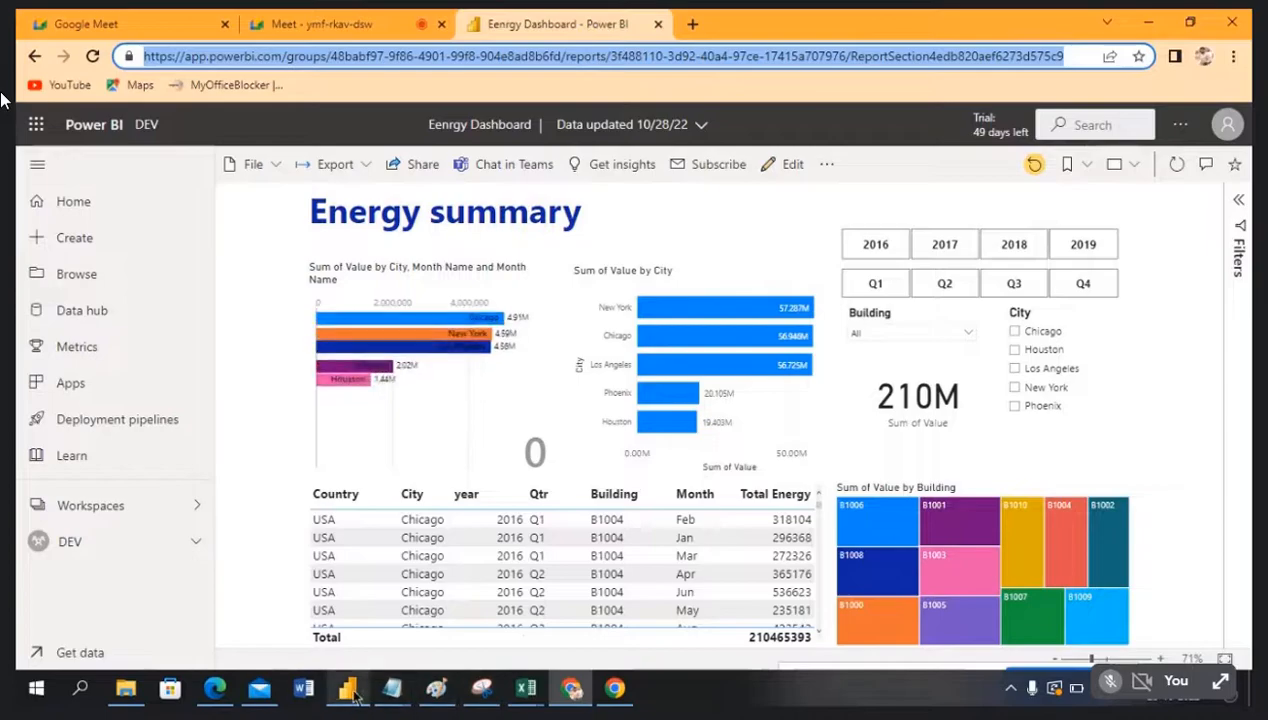
pyautogui.click(334, 28)
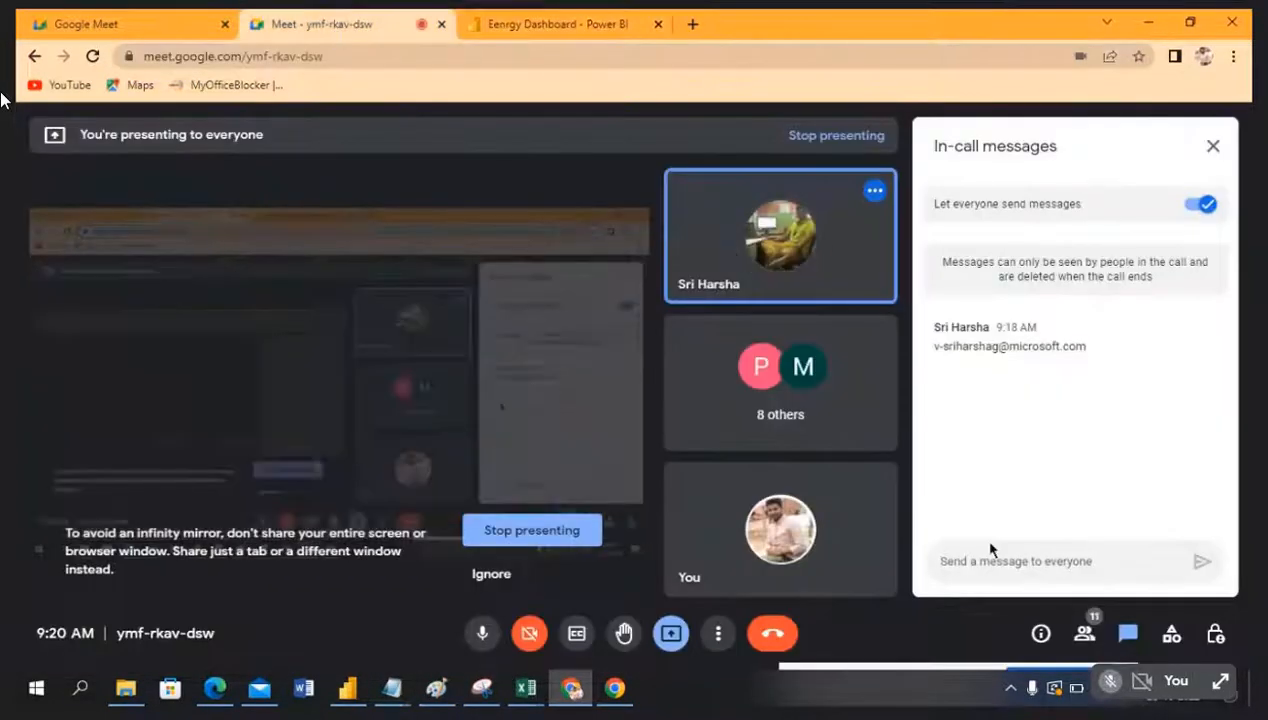
# Step: Paste the Eenrgy Dashboard report link into the Meet chat and send it
pyautogui.click(999, 563)
pyautogui.hotkey('ctrl', 'v')
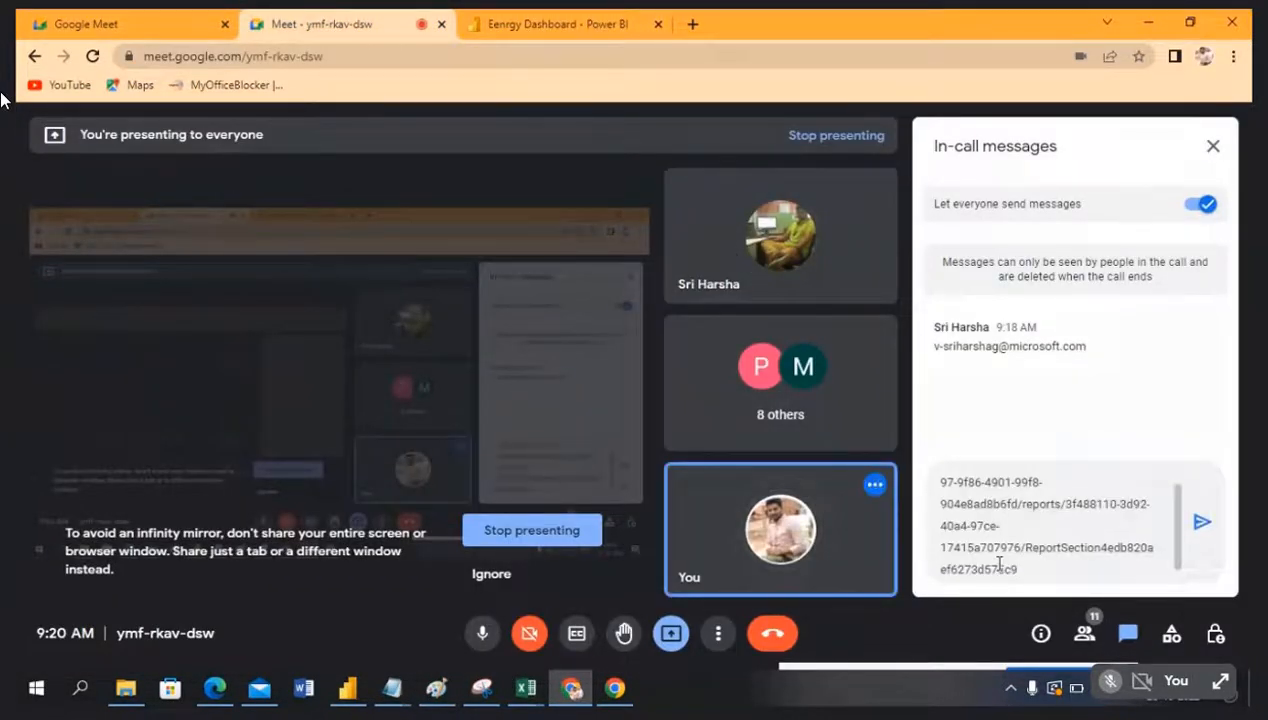
pyautogui.press('Return')
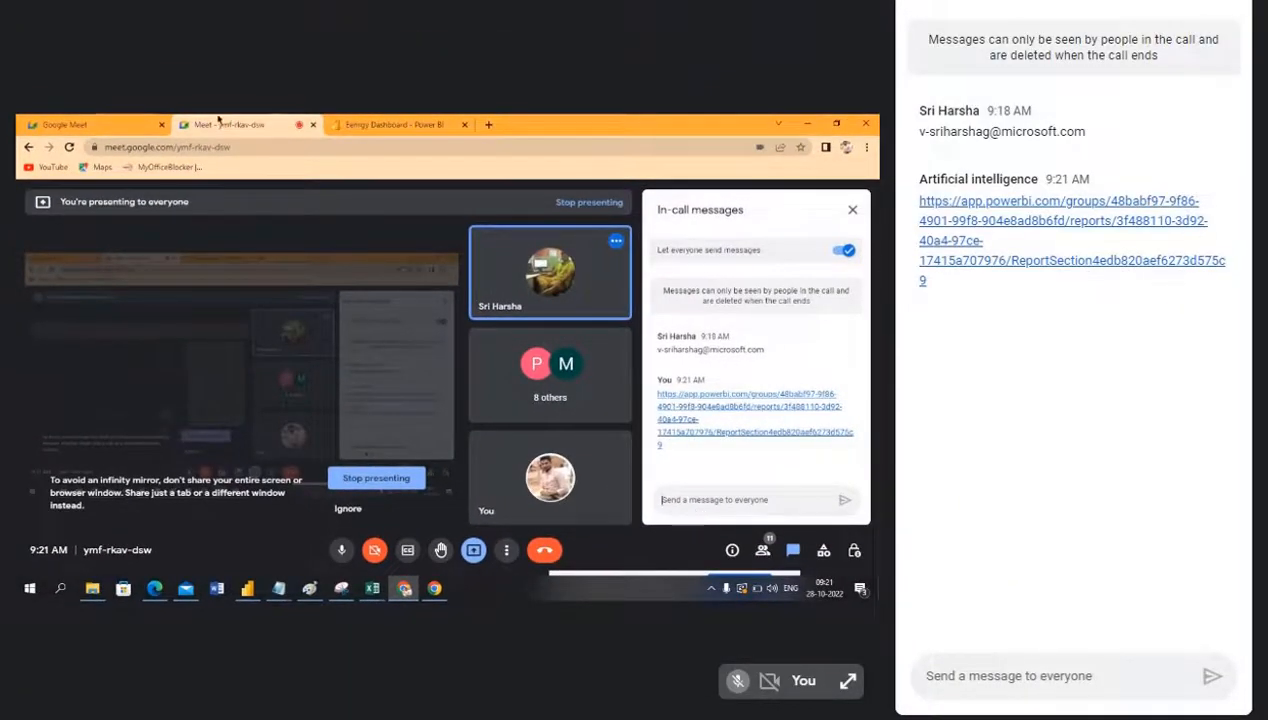
pyautogui.moveTo(990, 303); pyautogui.dragTo(900, 190)
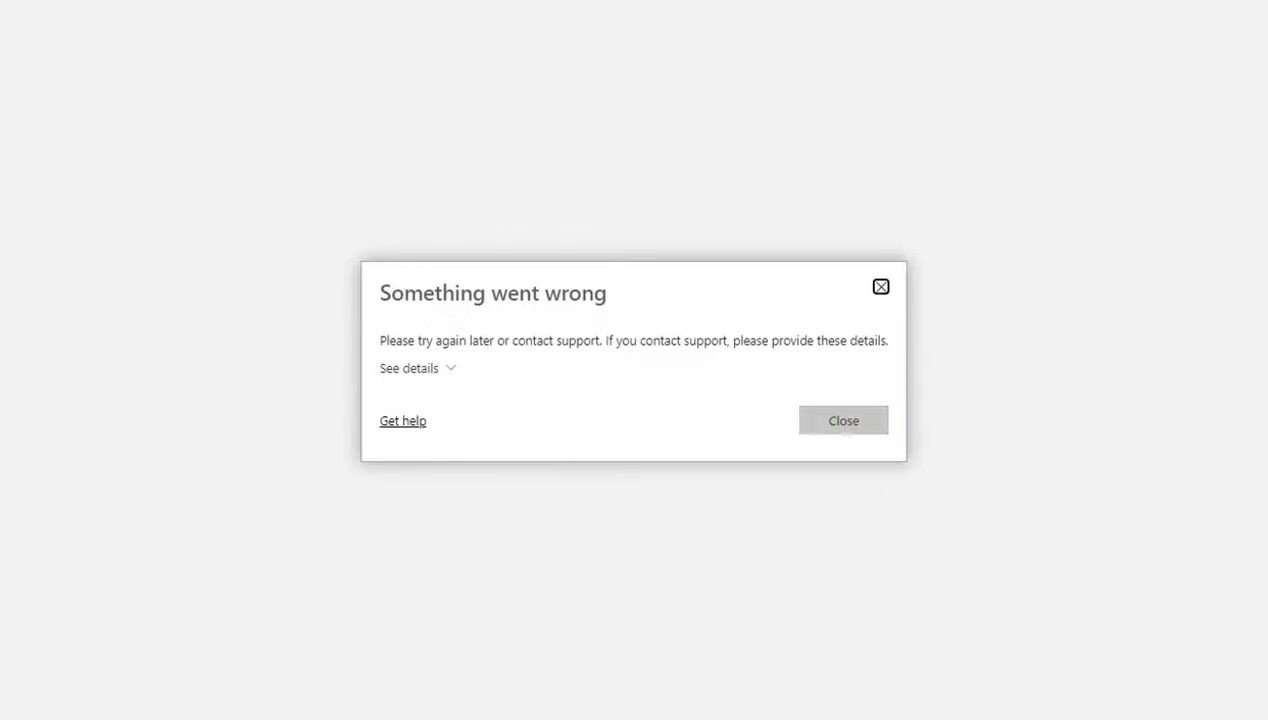
pyautogui.press('Return')
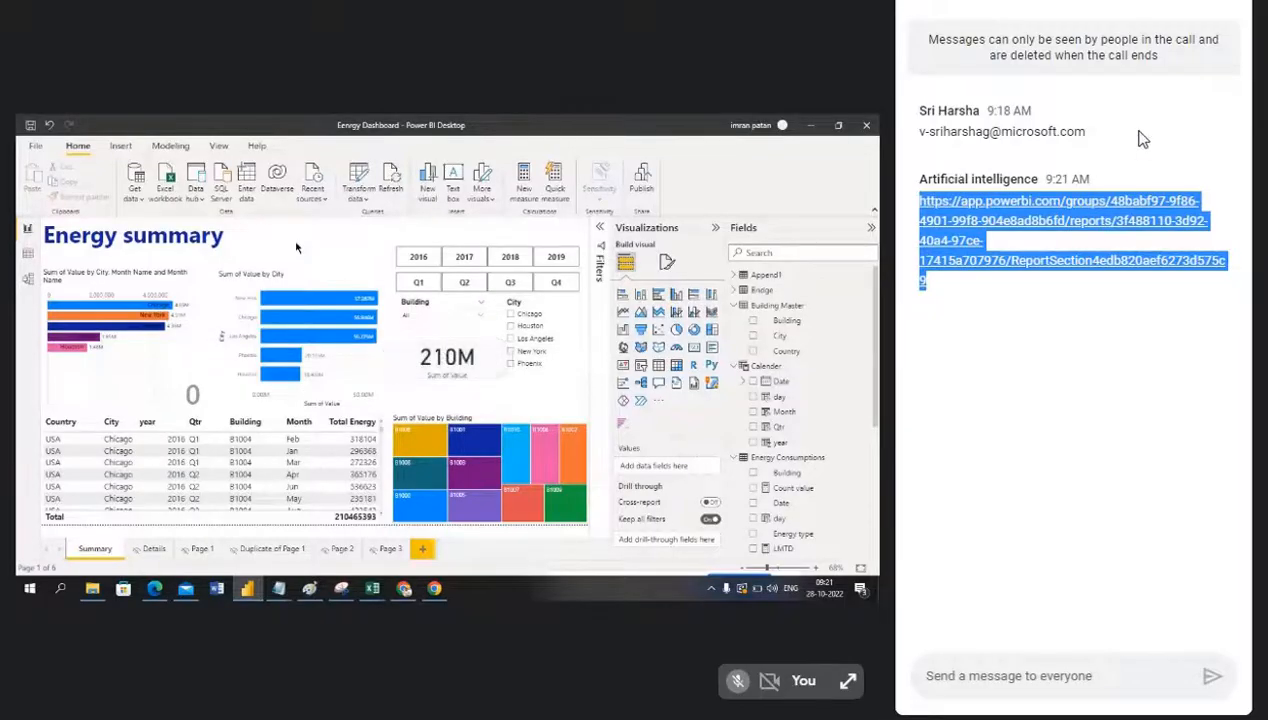
# Step: Close the Meet chat and collapse the Visualizations and Fields panes in Power BI Desktop
pyautogui.click(1213, 12)
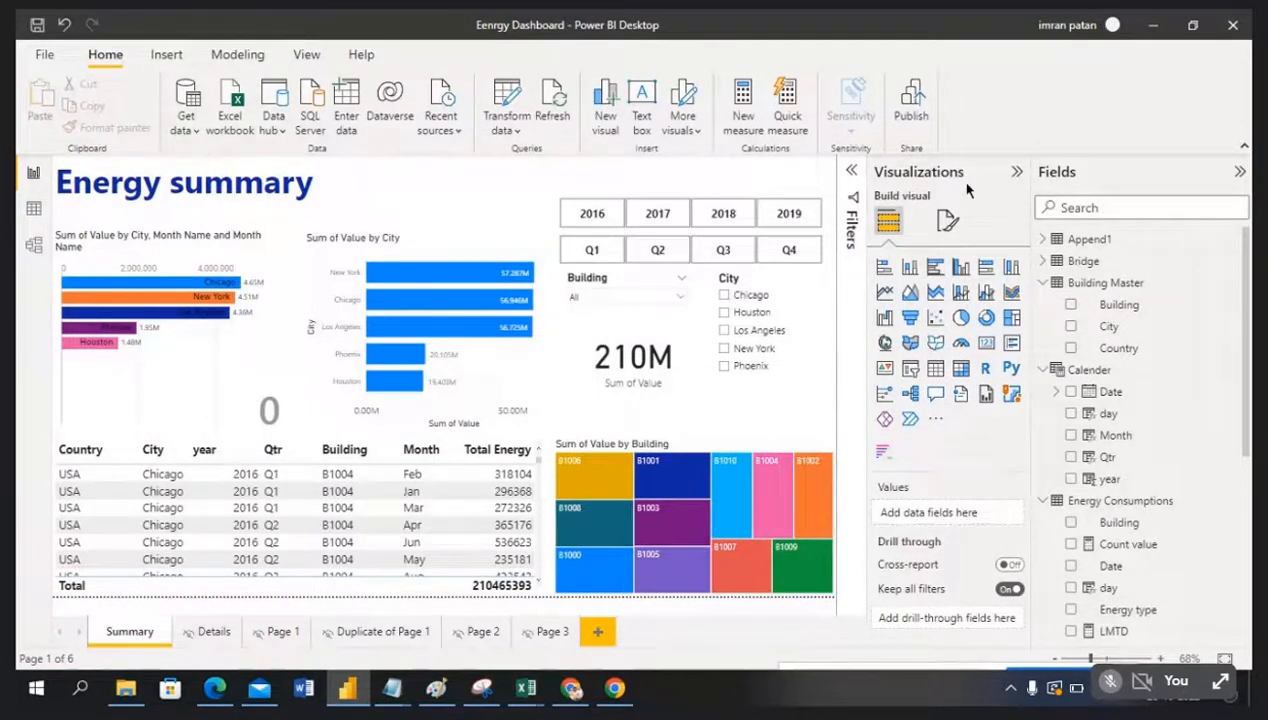
pyautogui.click(1017, 172)
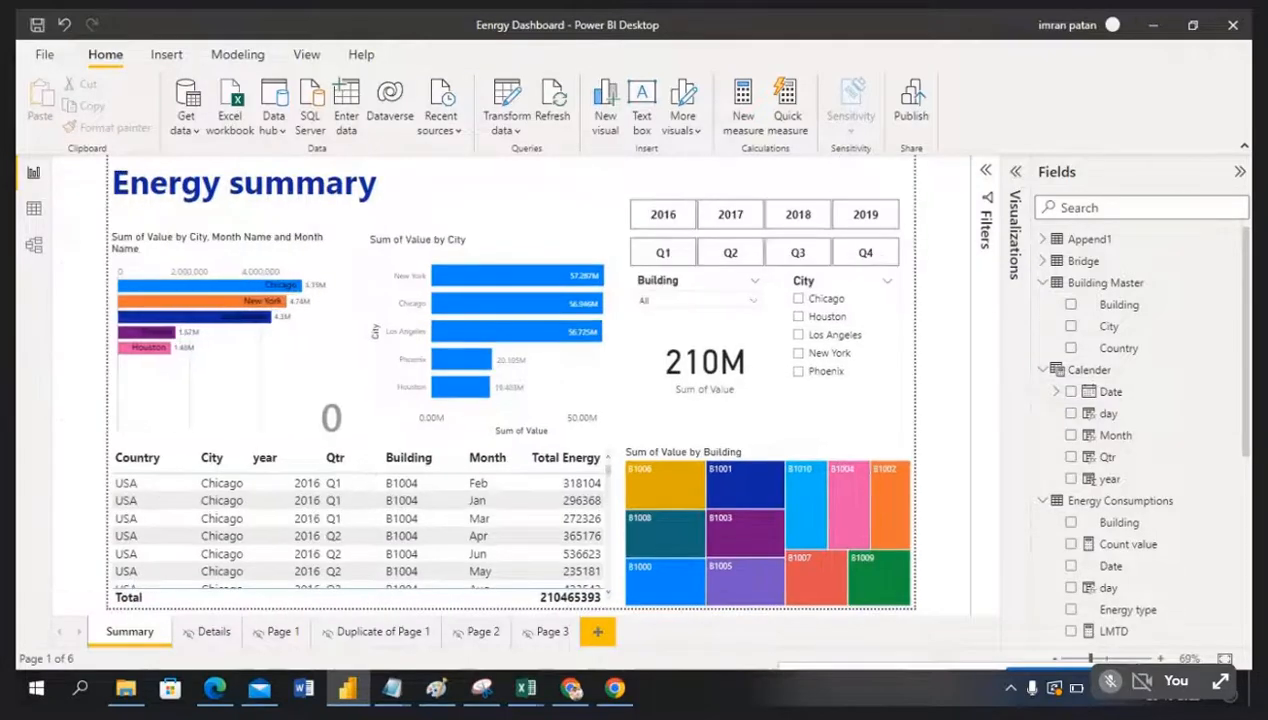
pyautogui.click(1240, 172)
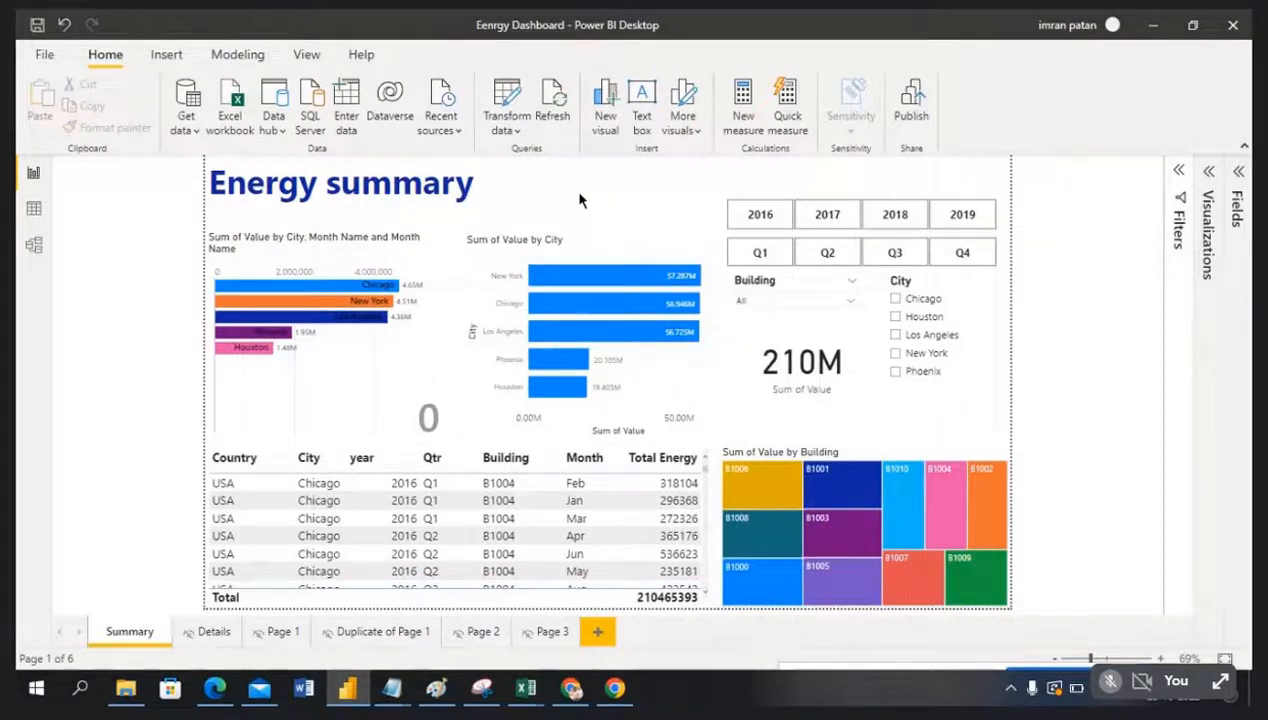
# Step: Compare the desktop report against the published browser report and the open Excel workbooks
pyautogui.hotkey('alt', 'Tab')
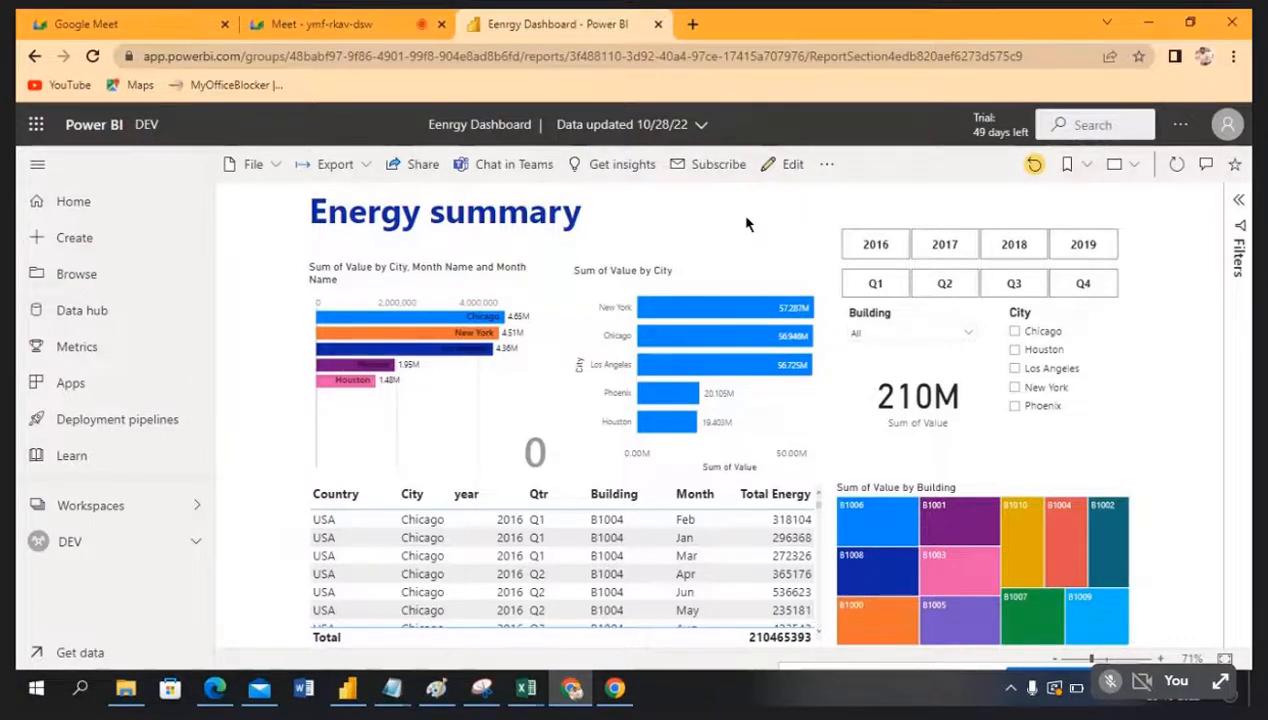
pyautogui.click(346, 688)
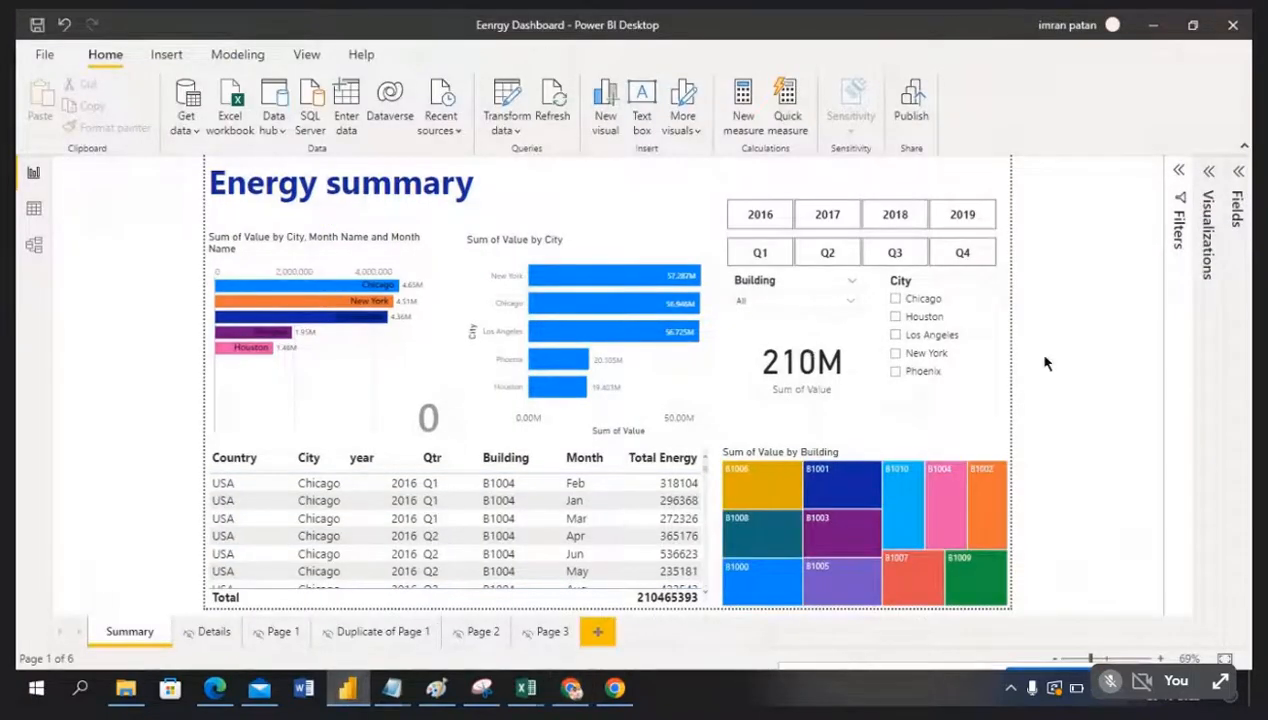
pyautogui.click(962, 253)
pyautogui.click(571, 688)
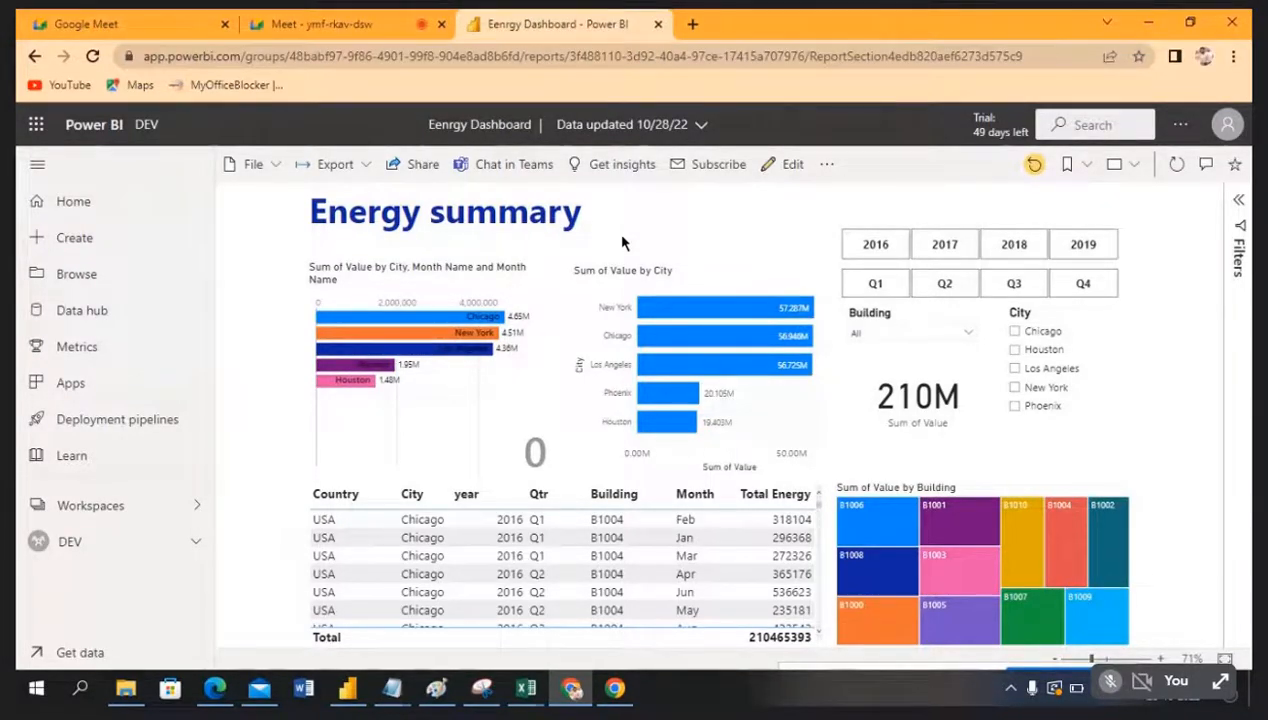
pyautogui.click(526, 688)
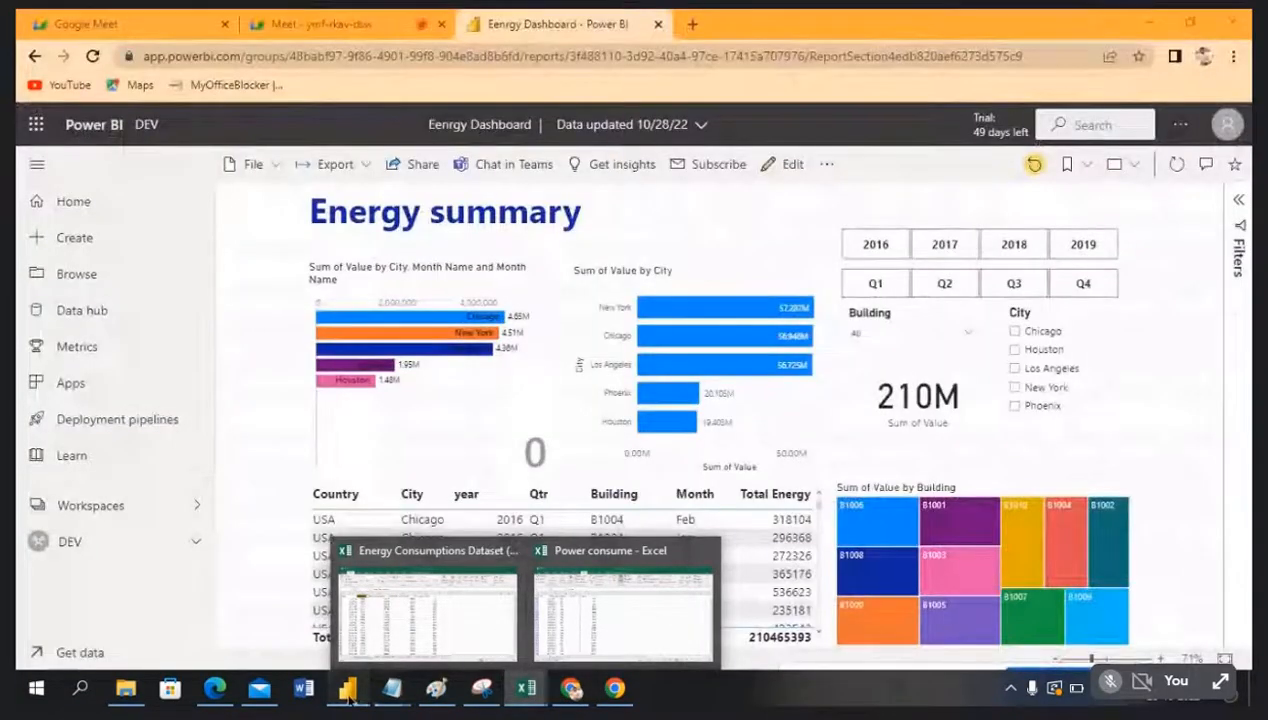
pyautogui.click(347, 688)
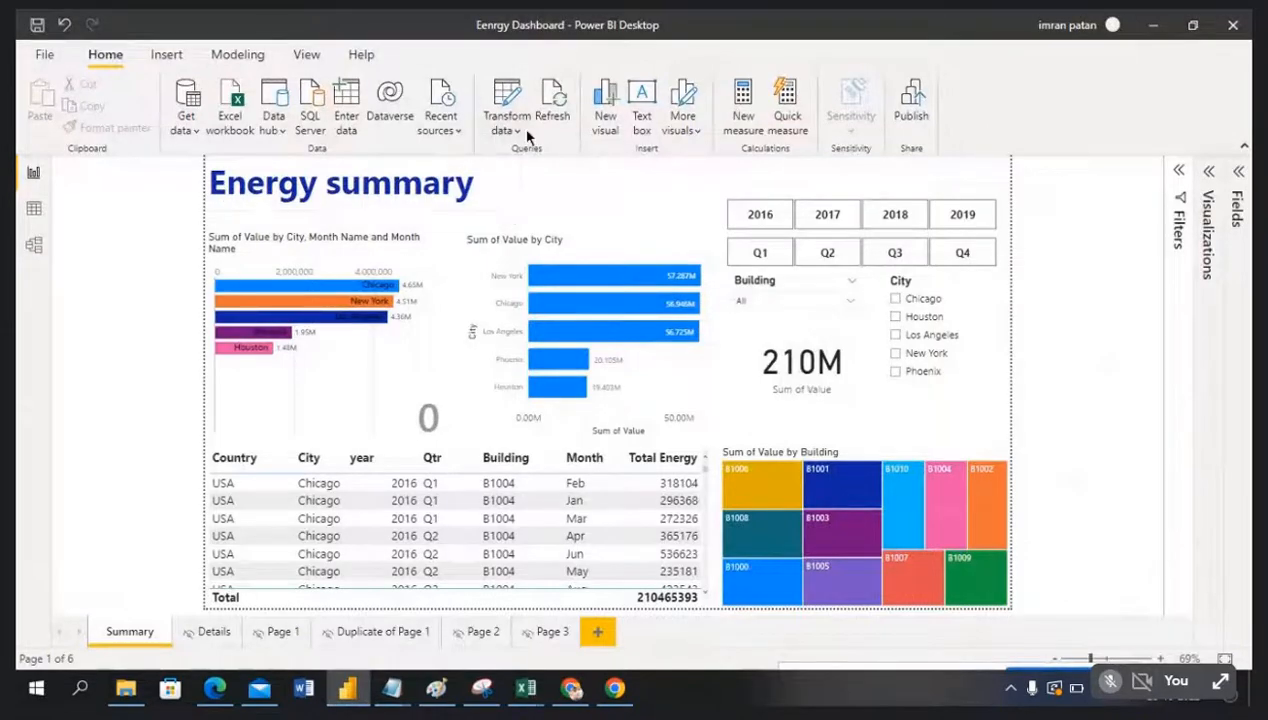
# Step: Dismiss the data transformation options, locate the Eenrgy Dashboard file on the desktop, and return to Power BI
pyautogui.click(518, 132)
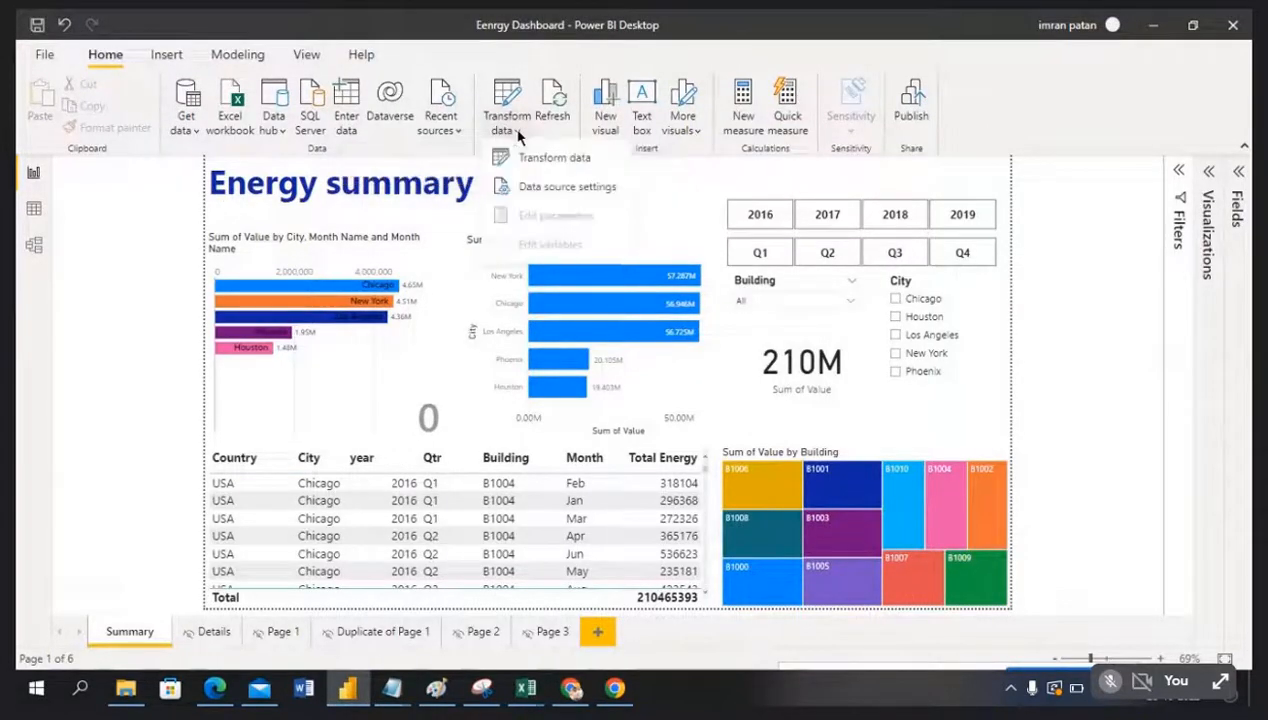
pyautogui.click(88, 268)
pyautogui.press('super+d')
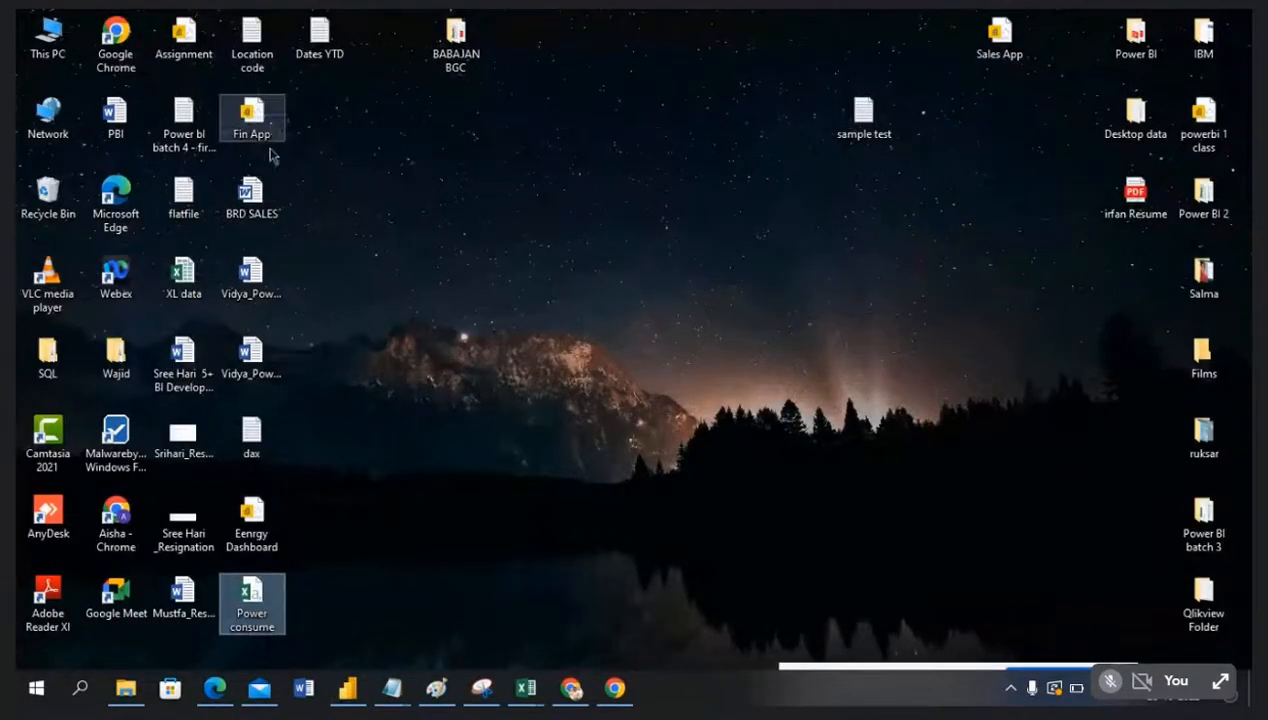
pyautogui.click(248, 515)
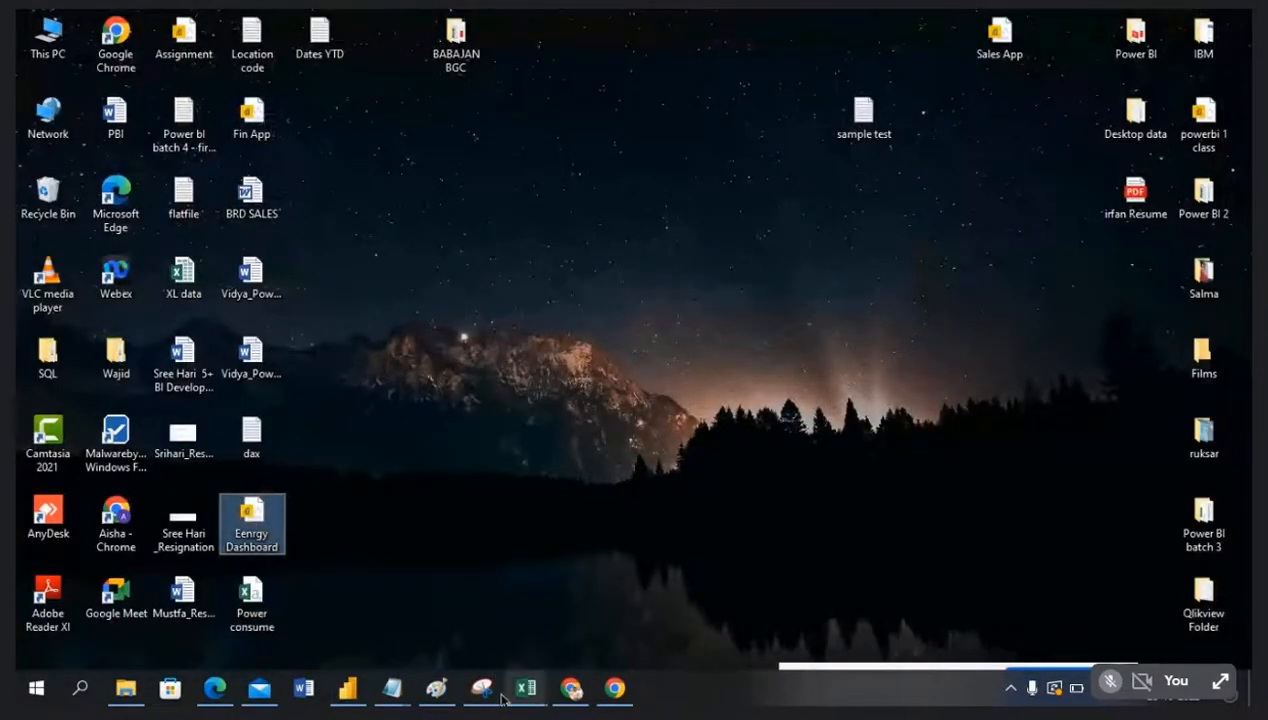
pyautogui.click(345, 692)
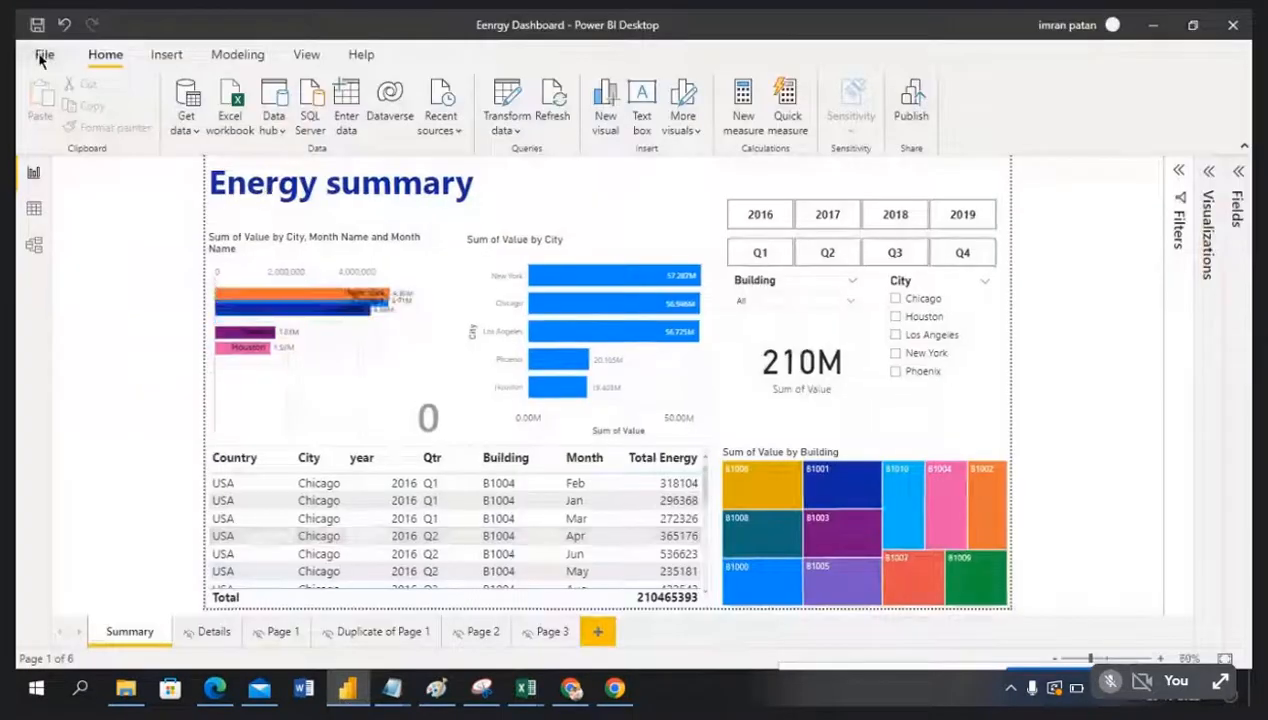
# Step: Save the report through File > Save as under the name 'Eenrgy Dashboard bcp'
pyautogui.click(42, 56)
pyautogui.click(58, 175)
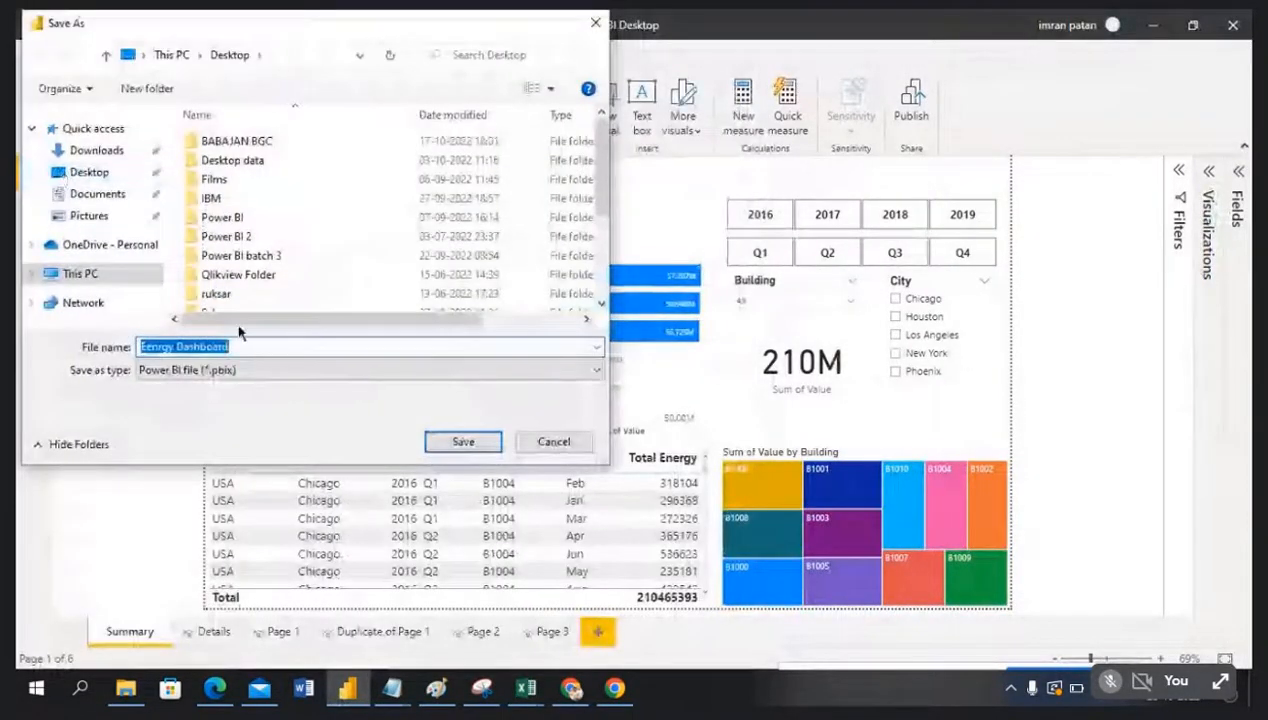
pyautogui.click(253, 346)
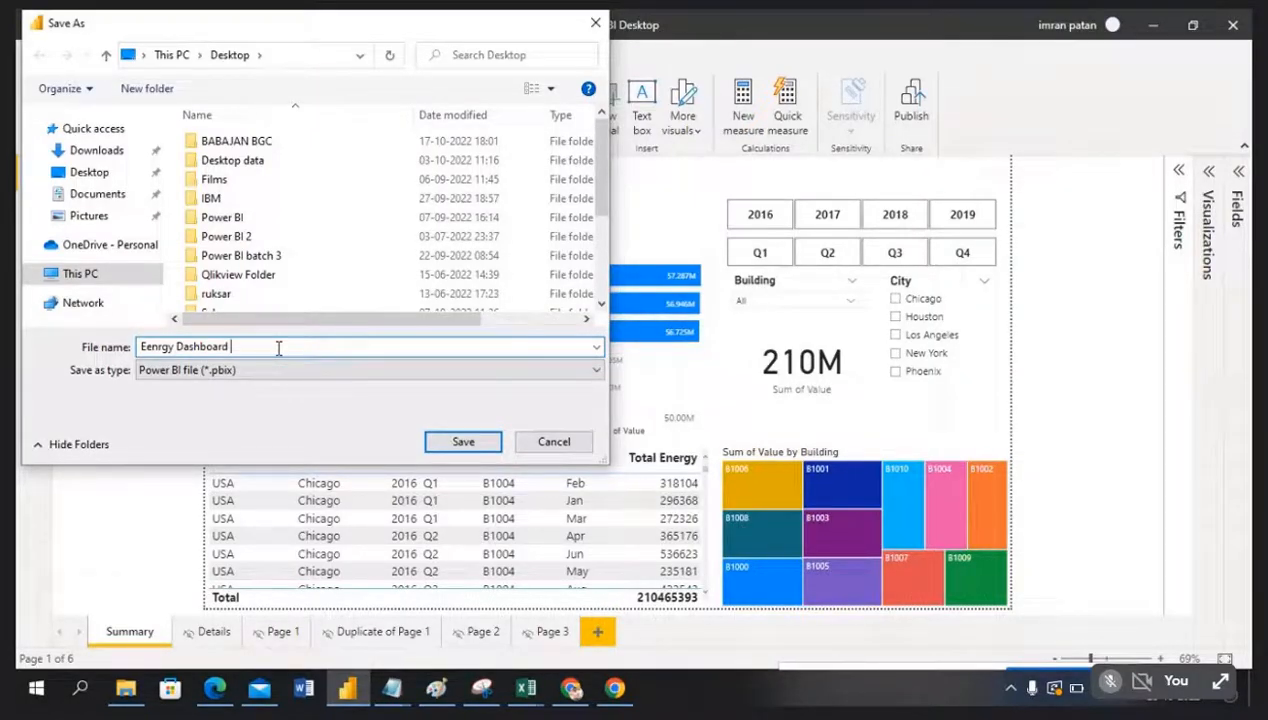
pyautogui.write('12')
pyautogui.click(460, 445)
pyautogui.press('BackSpace')
pyautogui.press('BackSpace')
pyautogui.write('bcp')
pyautogui.click(461, 443)
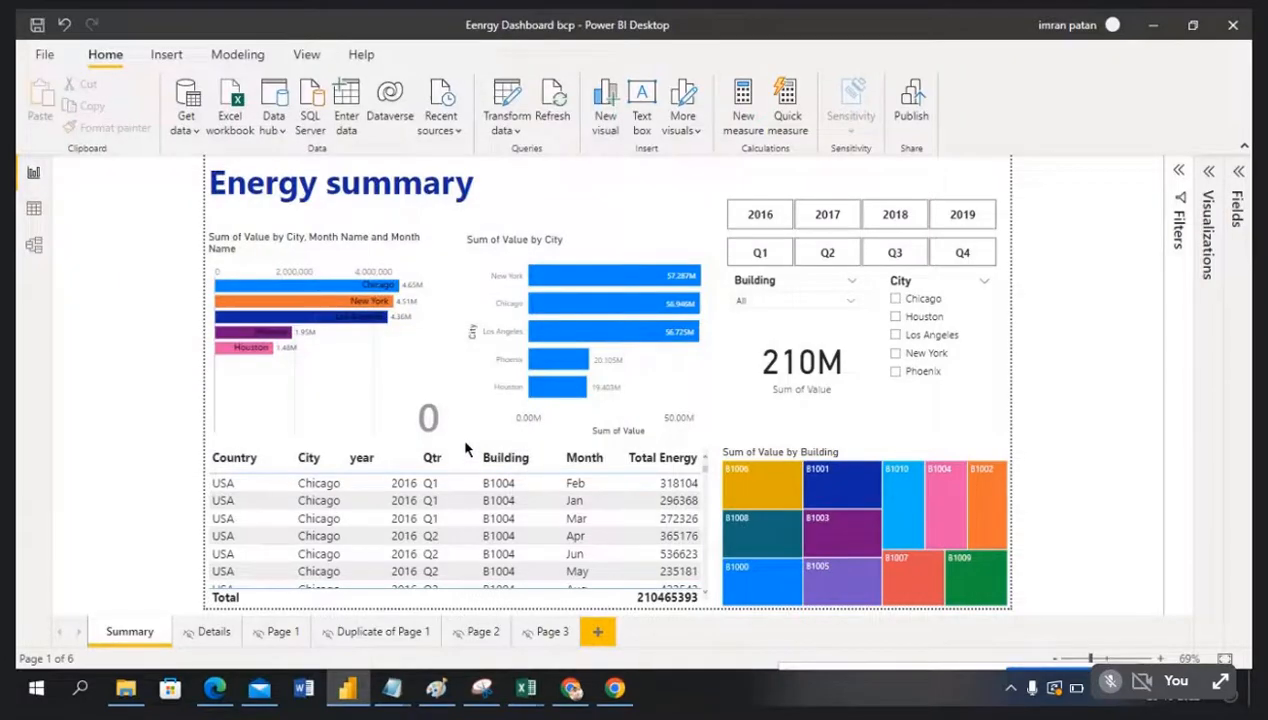
pyautogui.click(516, 130)
pyautogui.click(111, 225)
pyautogui.click(571, 689)
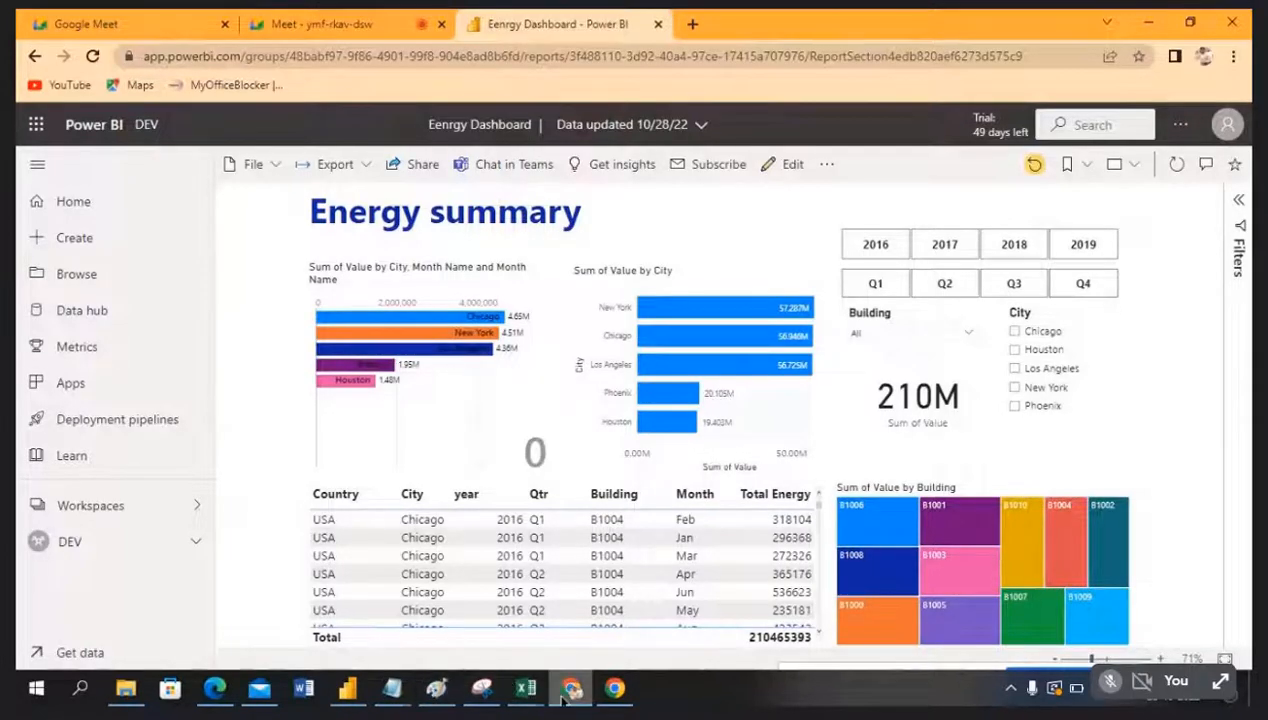
pyautogui.click(347, 688)
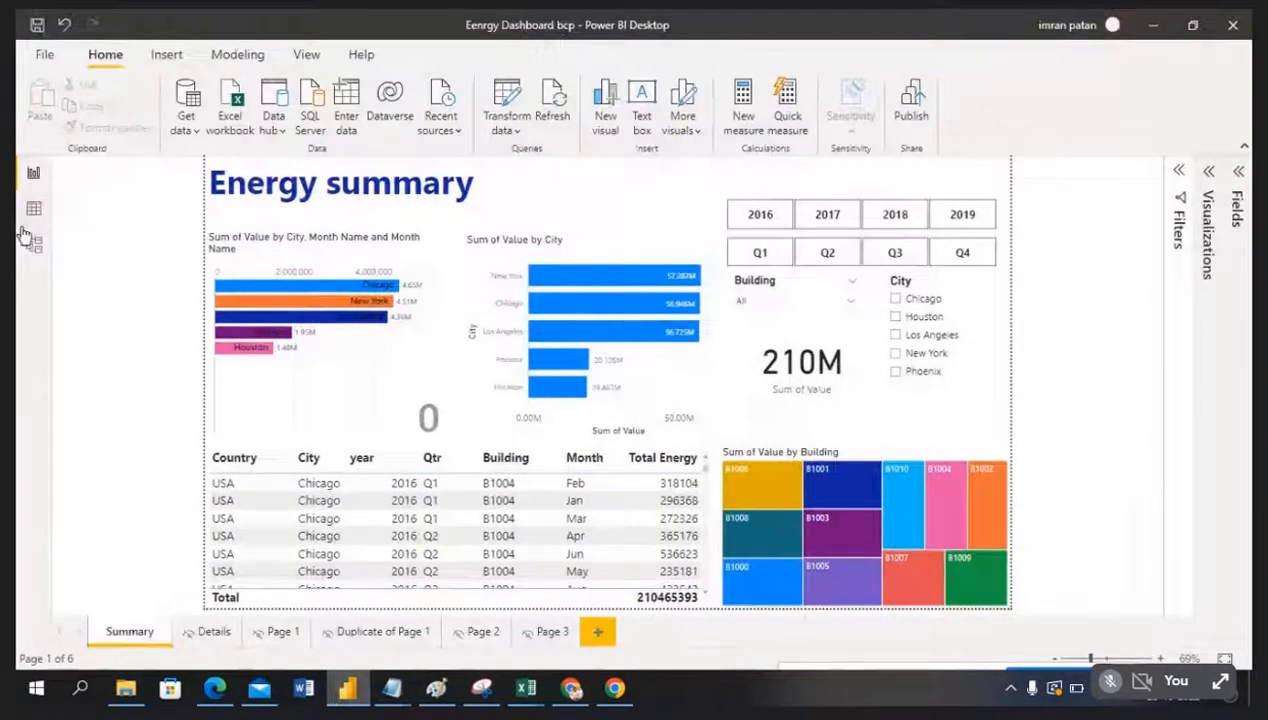
pyautogui.click(31, 245)
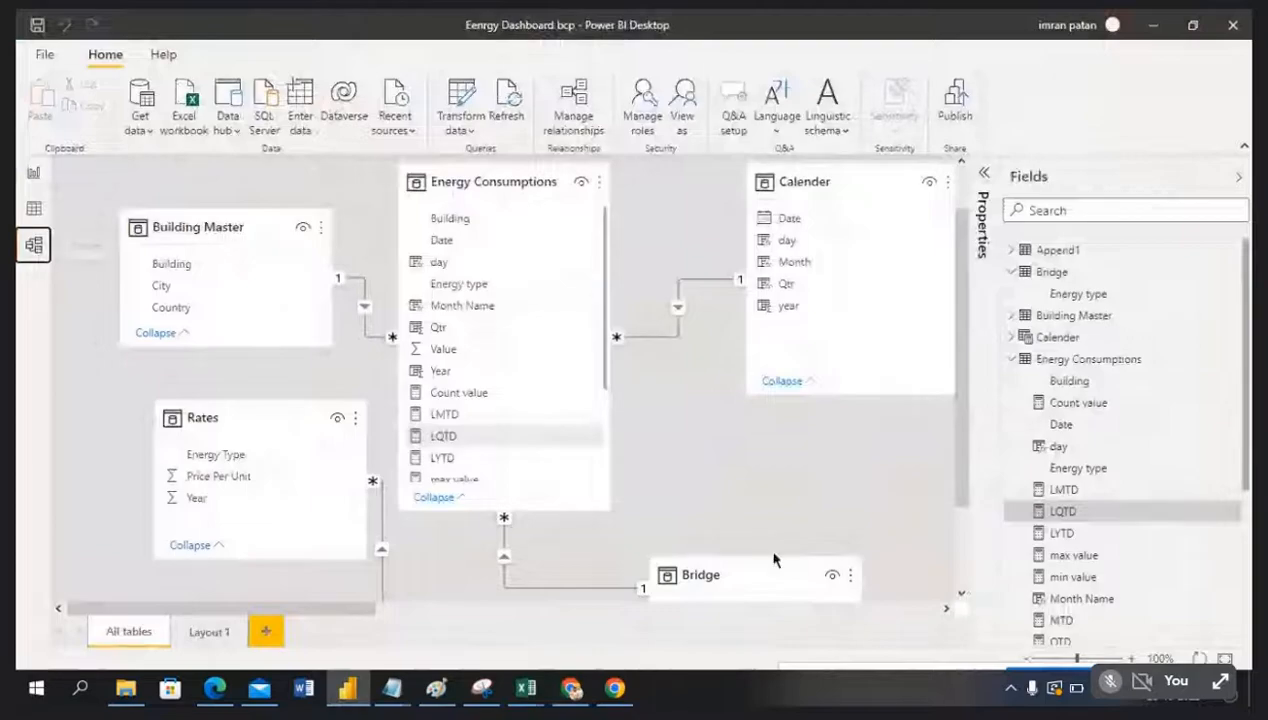
pyautogui.click(33, 172)
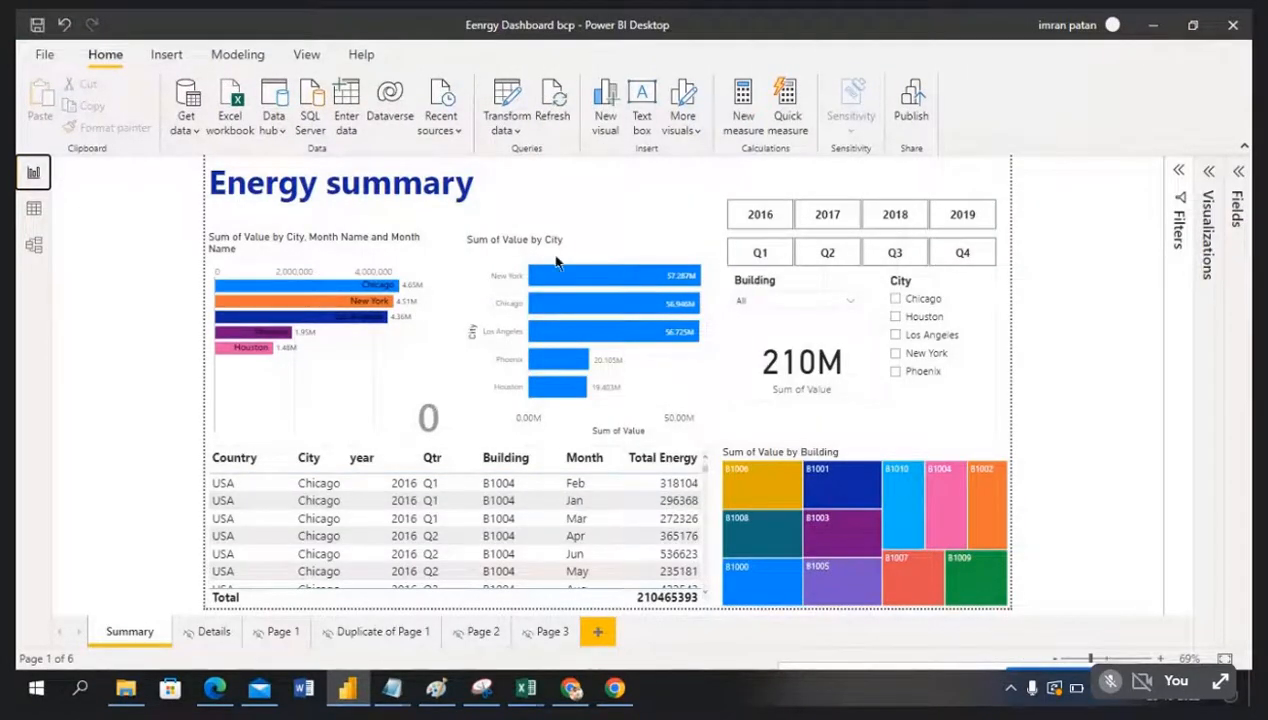
pyautogui.click(33, 244)
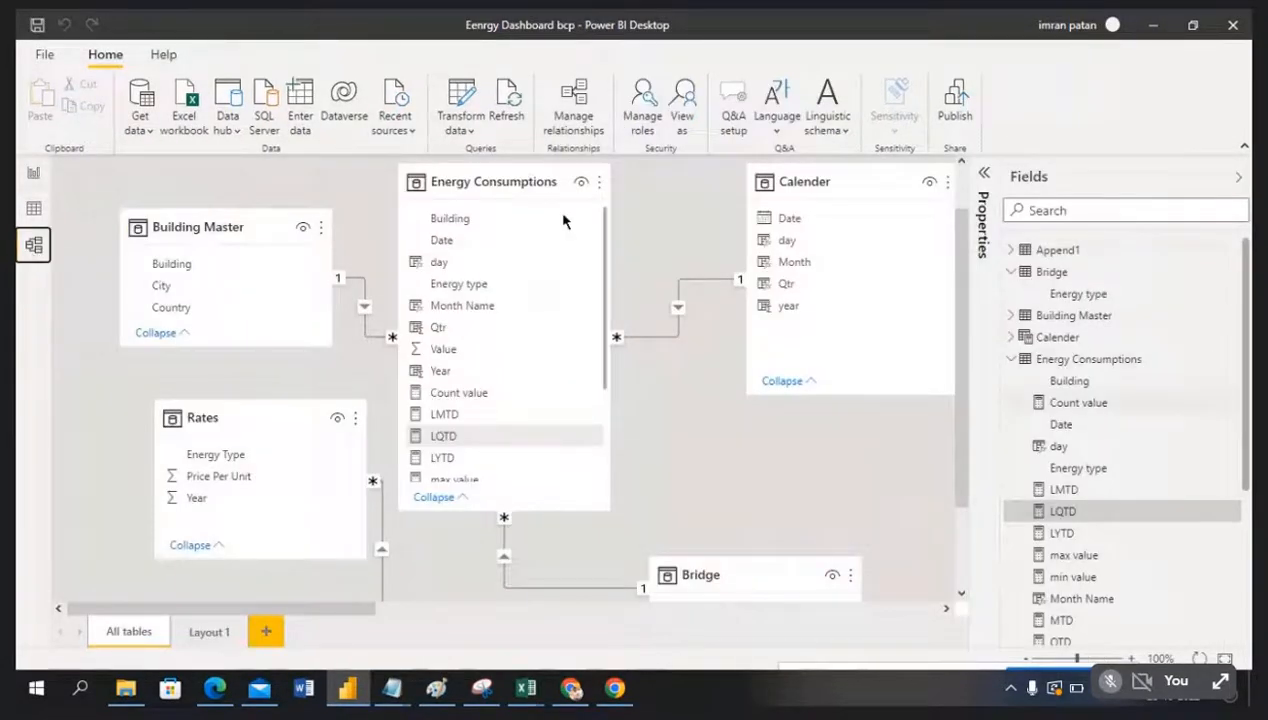
pyautogui.click(33, 172)
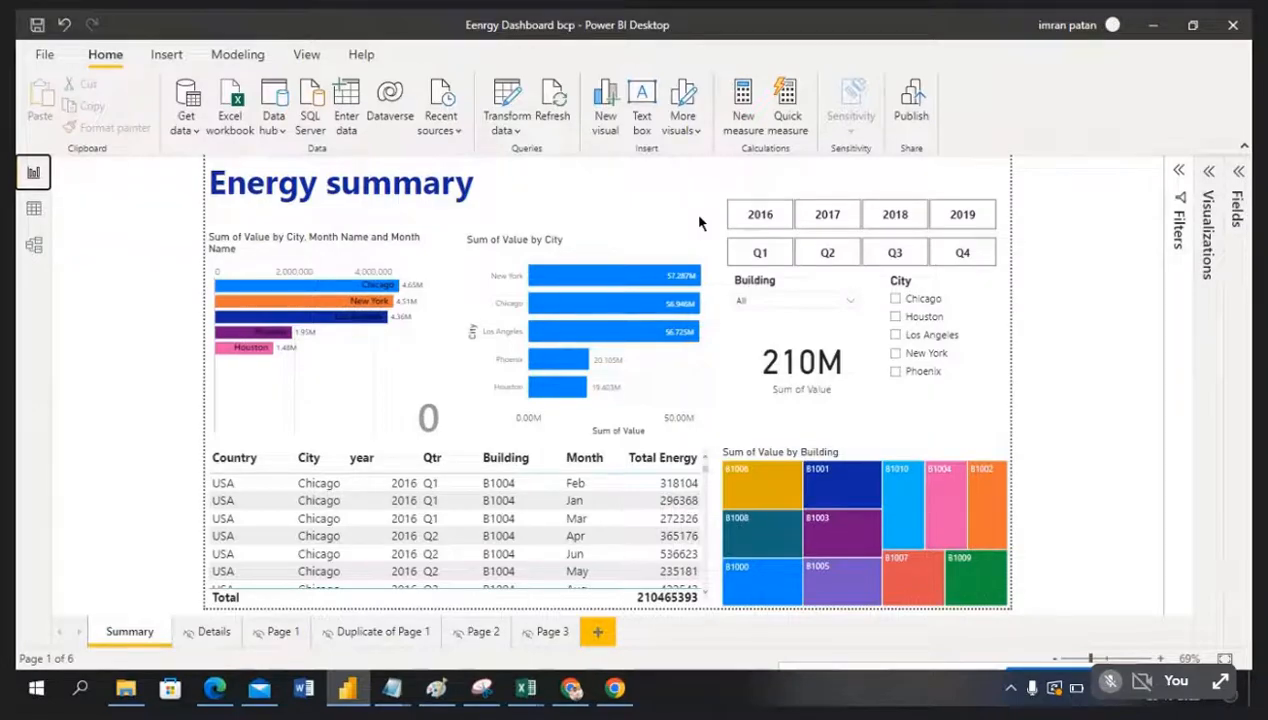
pyautogui.click(215, 688)
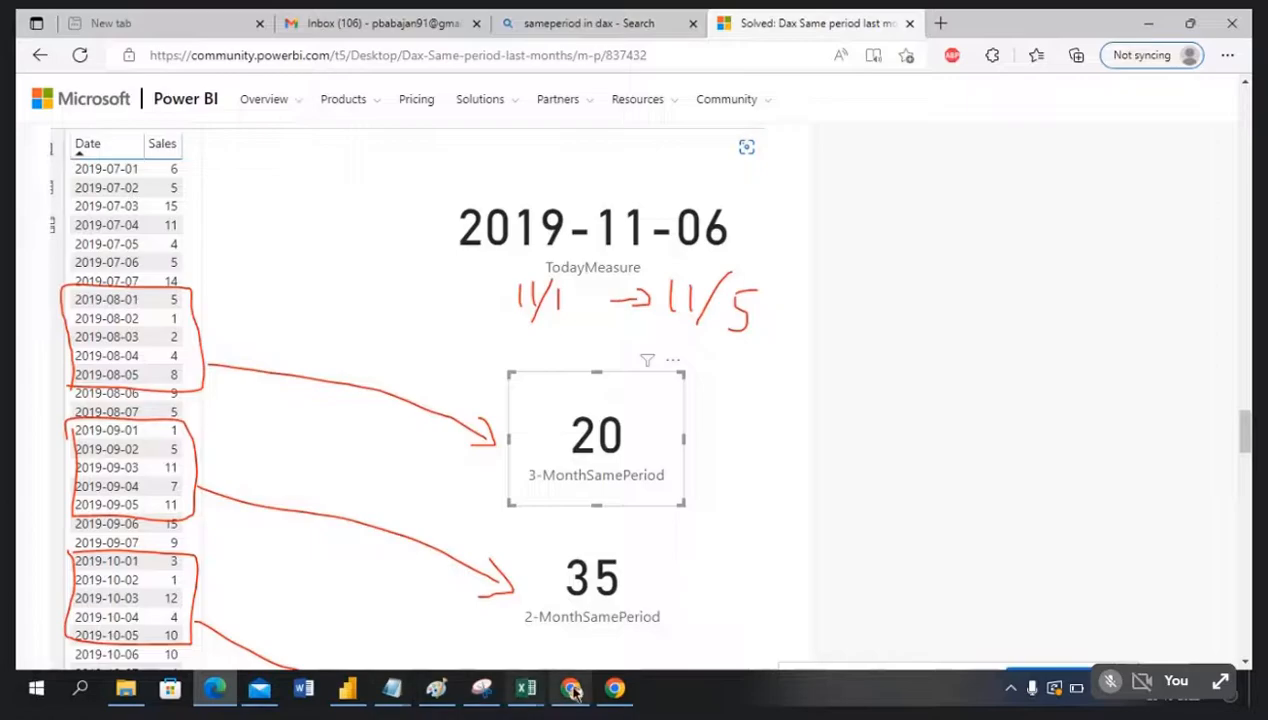
pyautogui.click(574, 690)
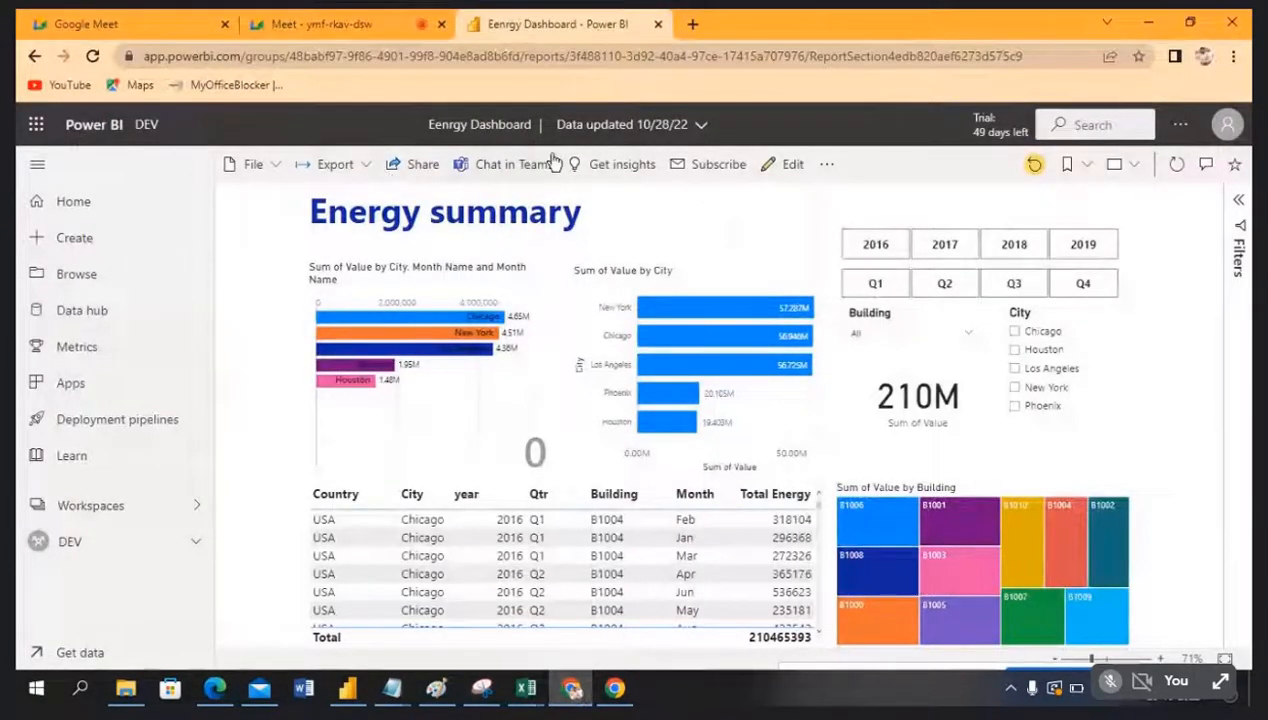
pyautogui.moveTo(658, 421)
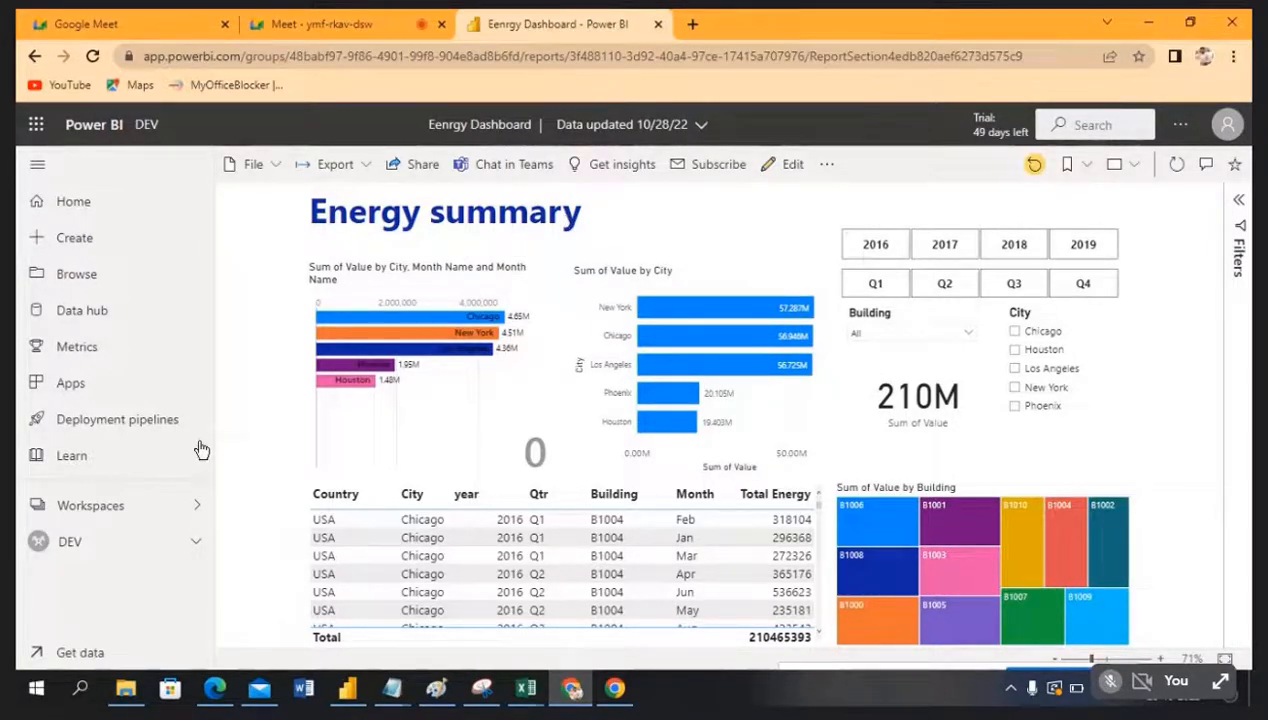
pyautogui.click(72, 541)
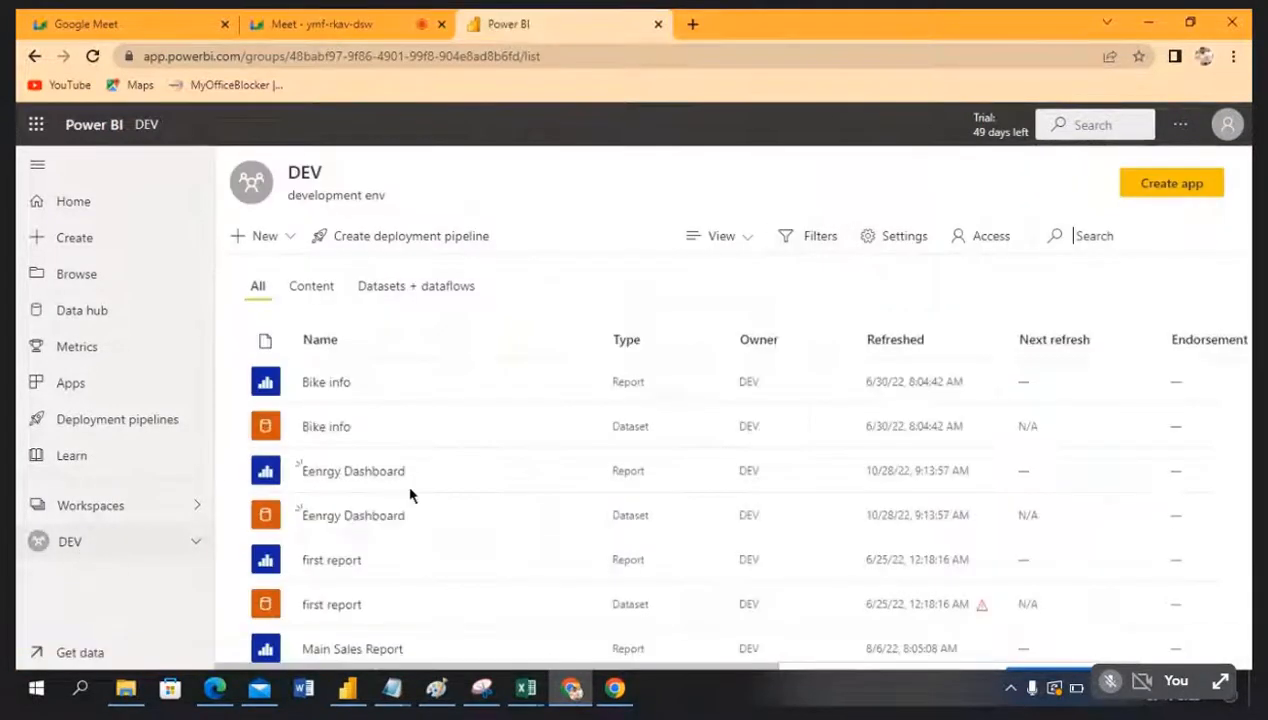
pyautogui.scroll(-2, 500, 505)
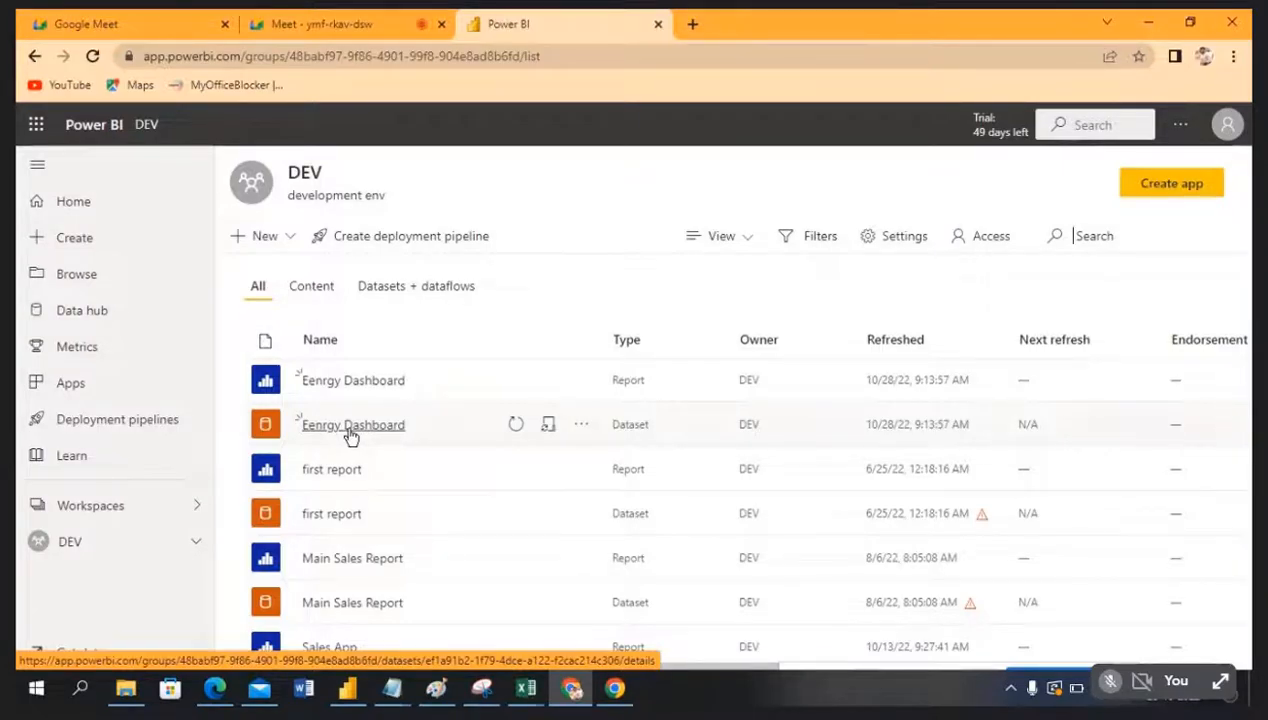
pyautogui.scroll(1, 360, 450)
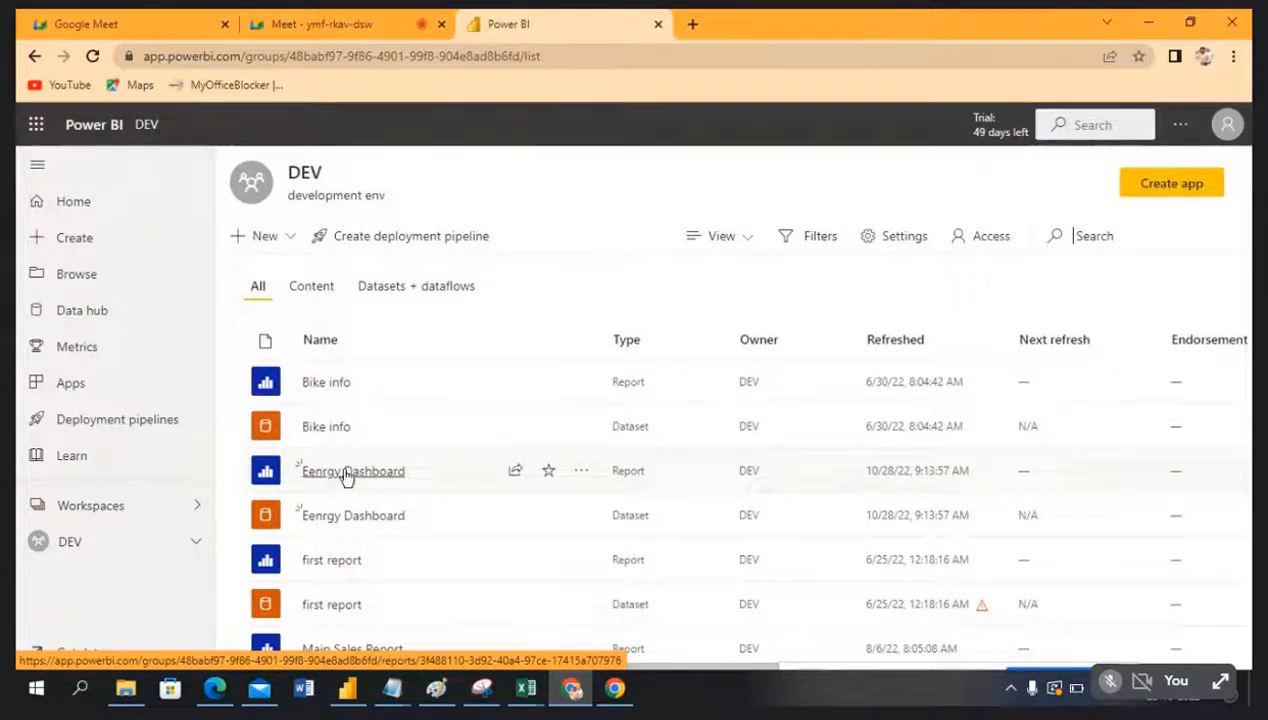
pyautogui.click(346, 474)
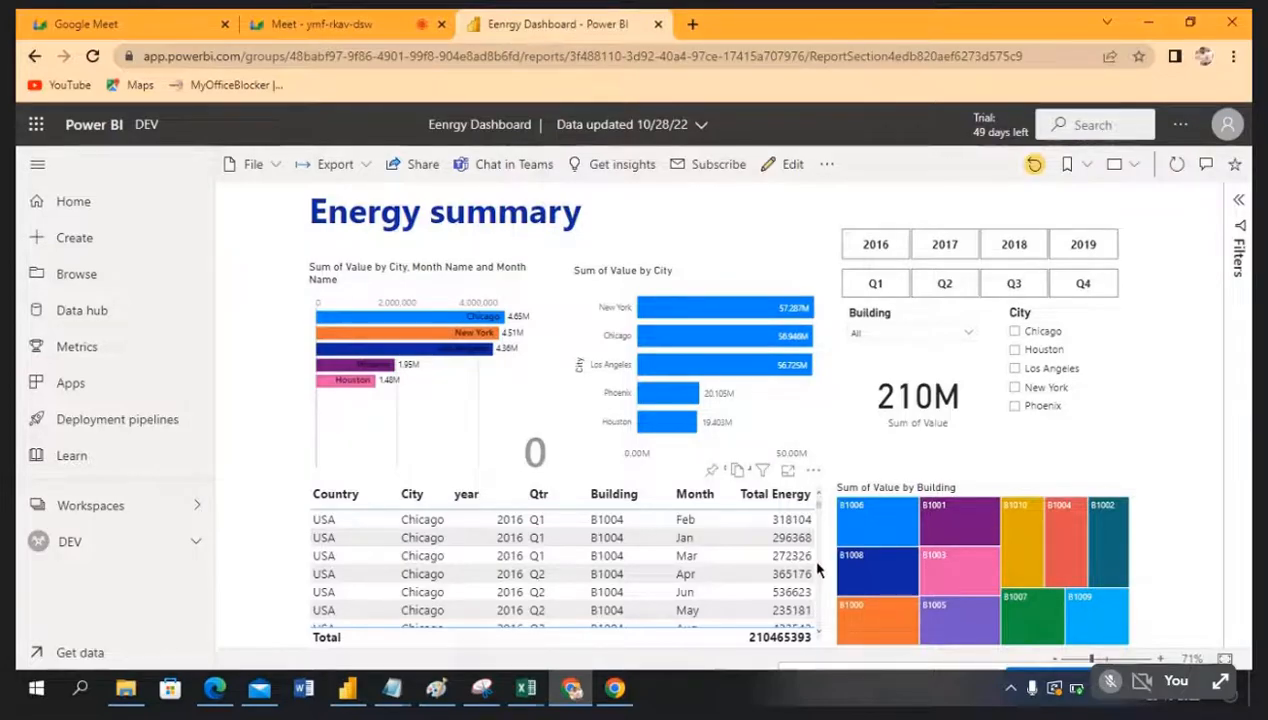
# Step: Glance at the Power consume workbook in Excel, then return to the Eenrgy Dashboard bcp report
pyautogui.moveTo(526, 688)
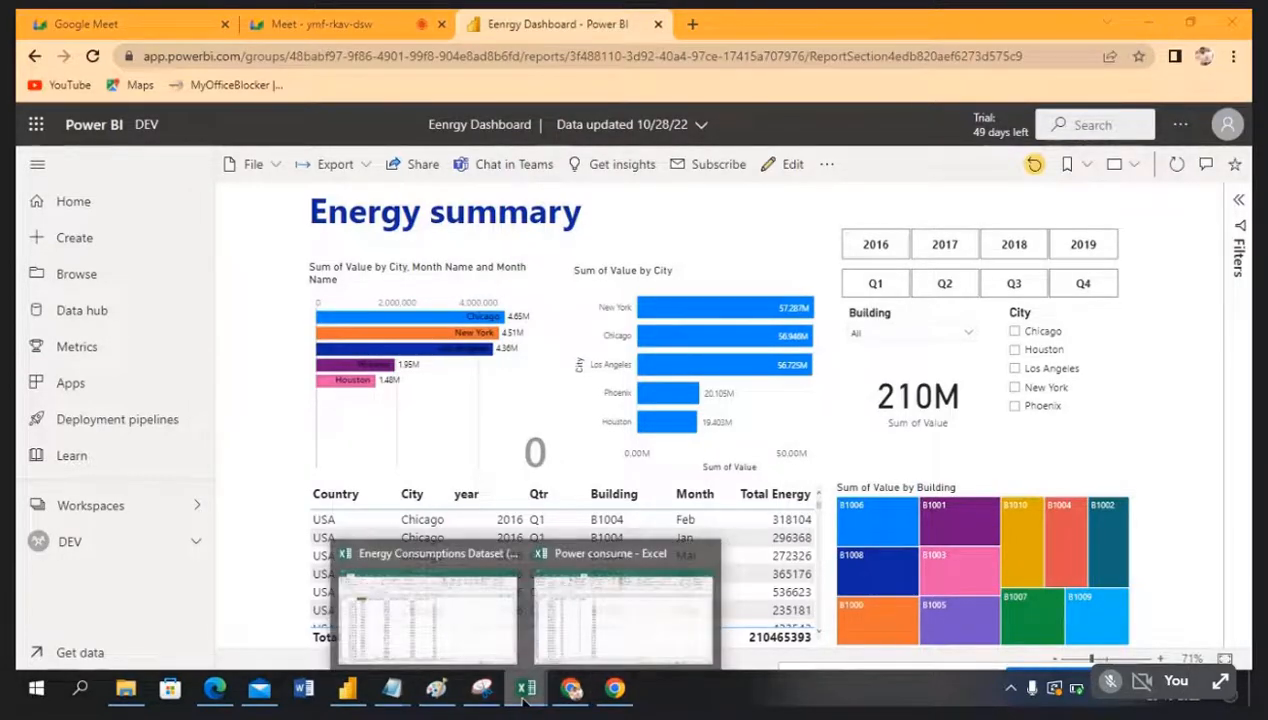
pyautogui.click(575, 647)
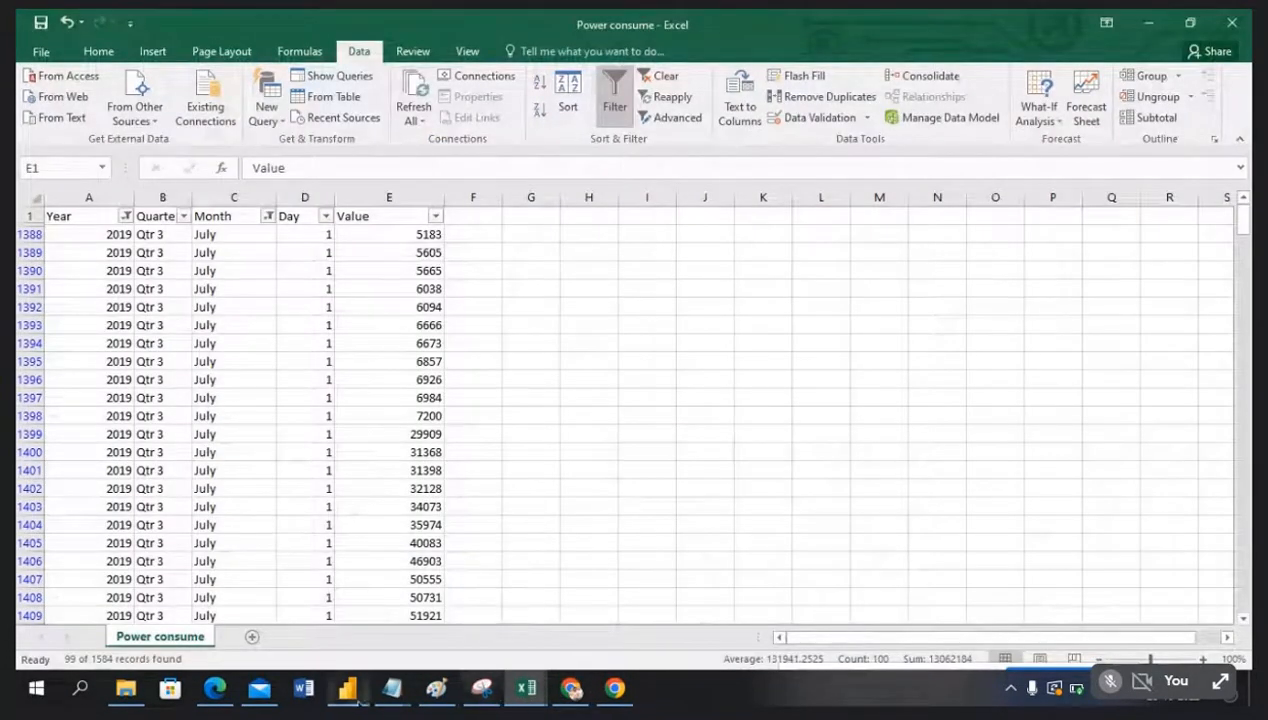
pyautogui.click(347, 688)
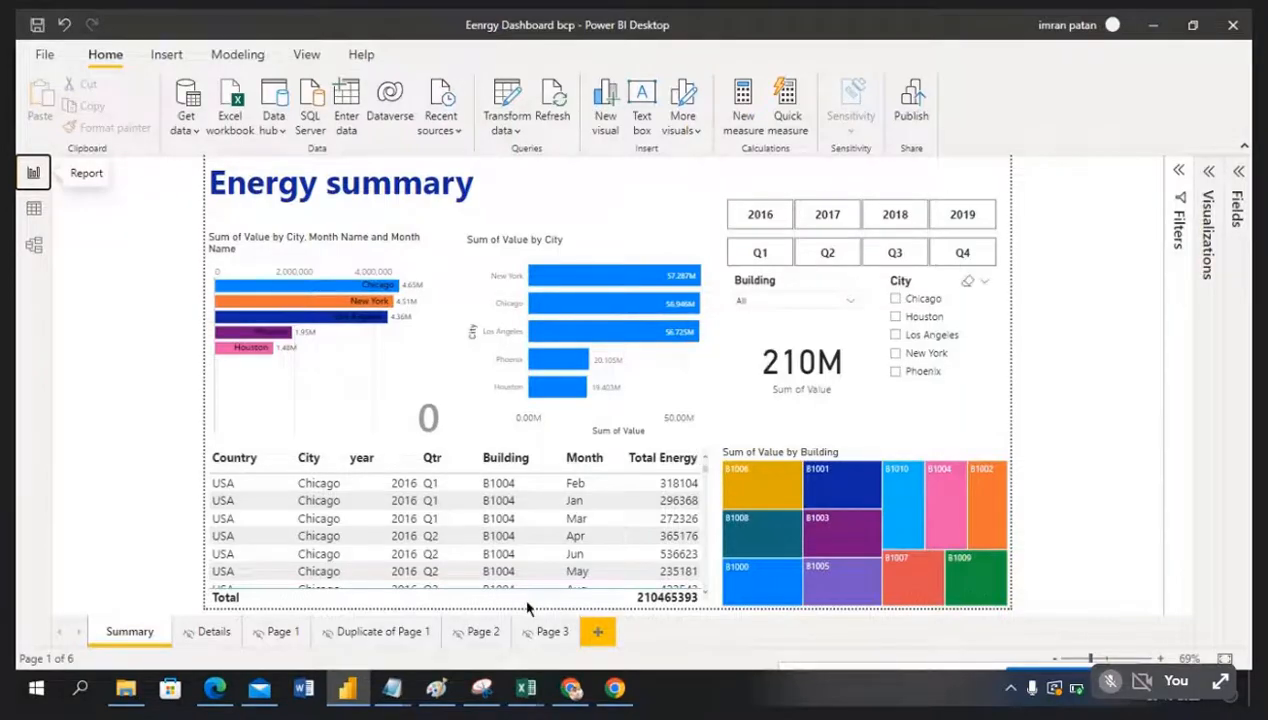
# Step: Open Data source settings from Transform data and select the current Excel file source
pyautogui.click(355, 693)
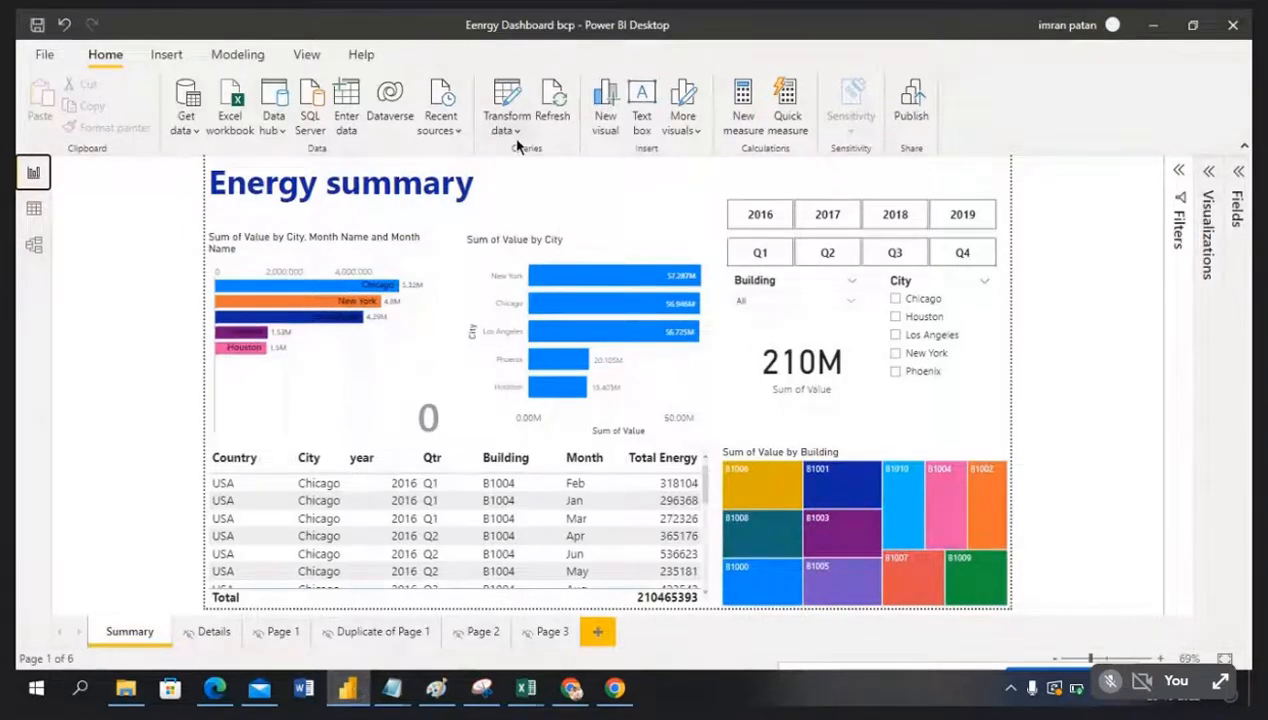
pyautogui.click(517, 130)
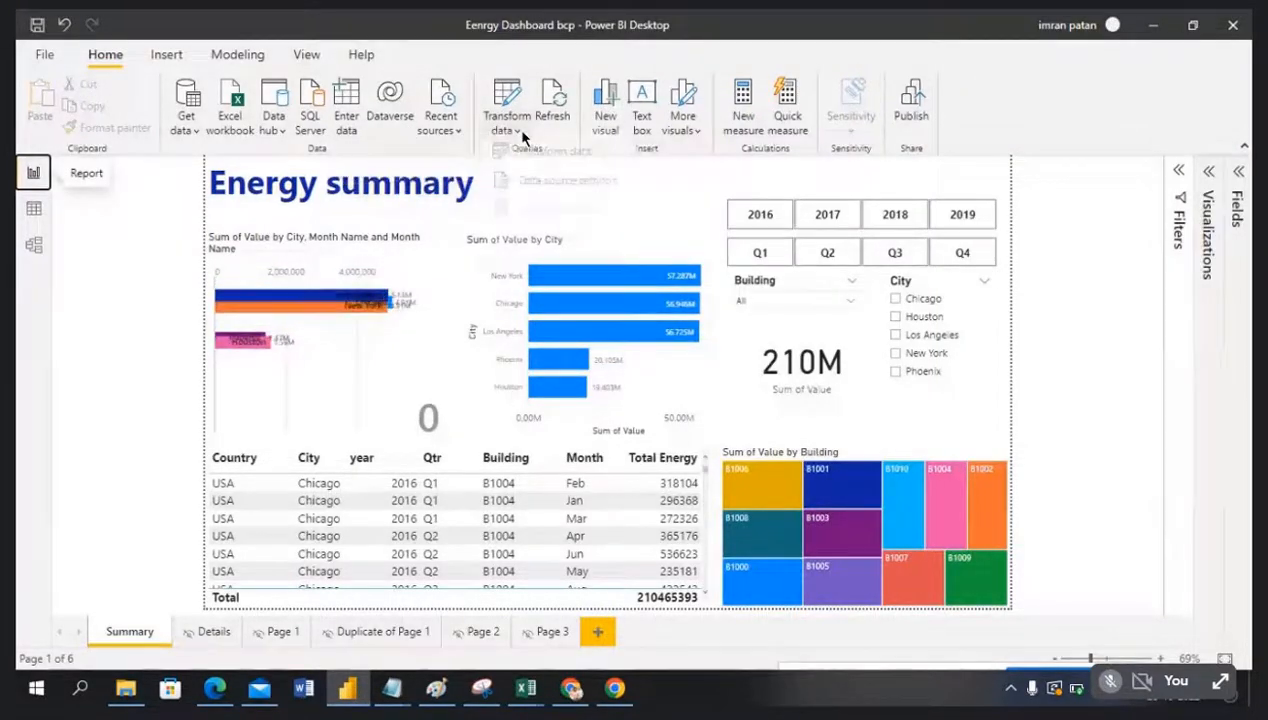
pyautogui.click(533, 191)
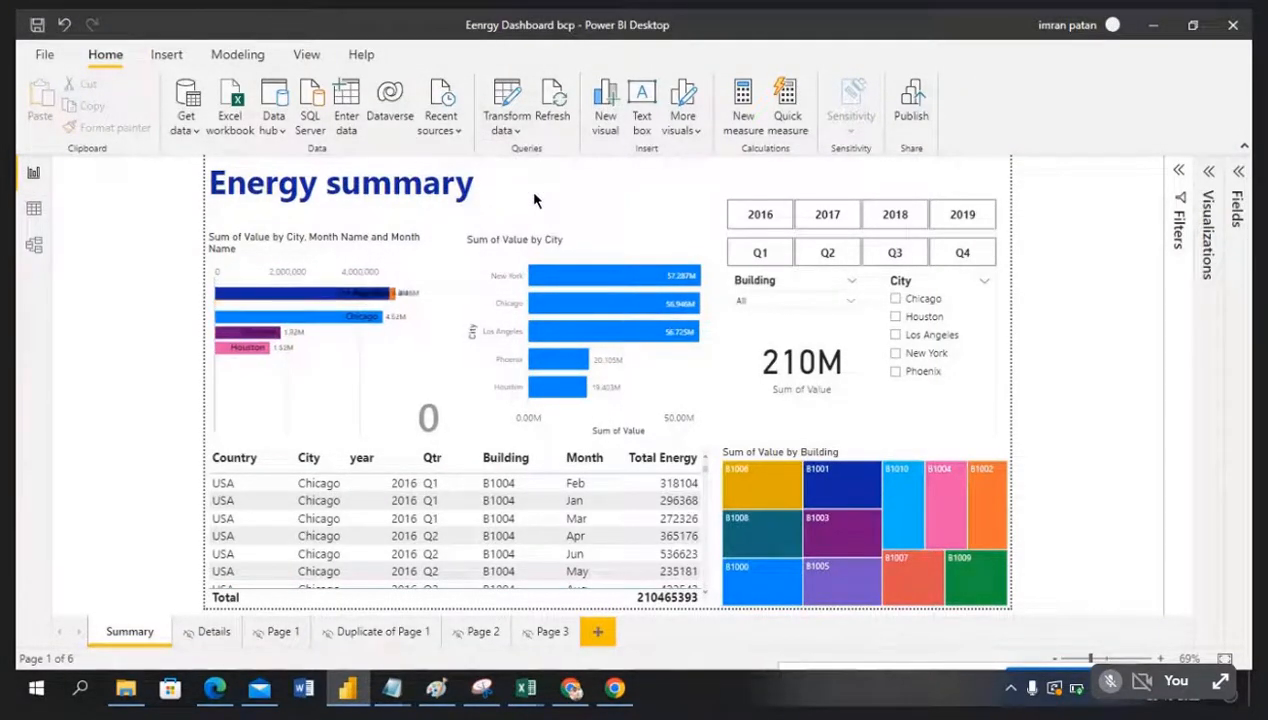
pyautogui.click(596, 250)
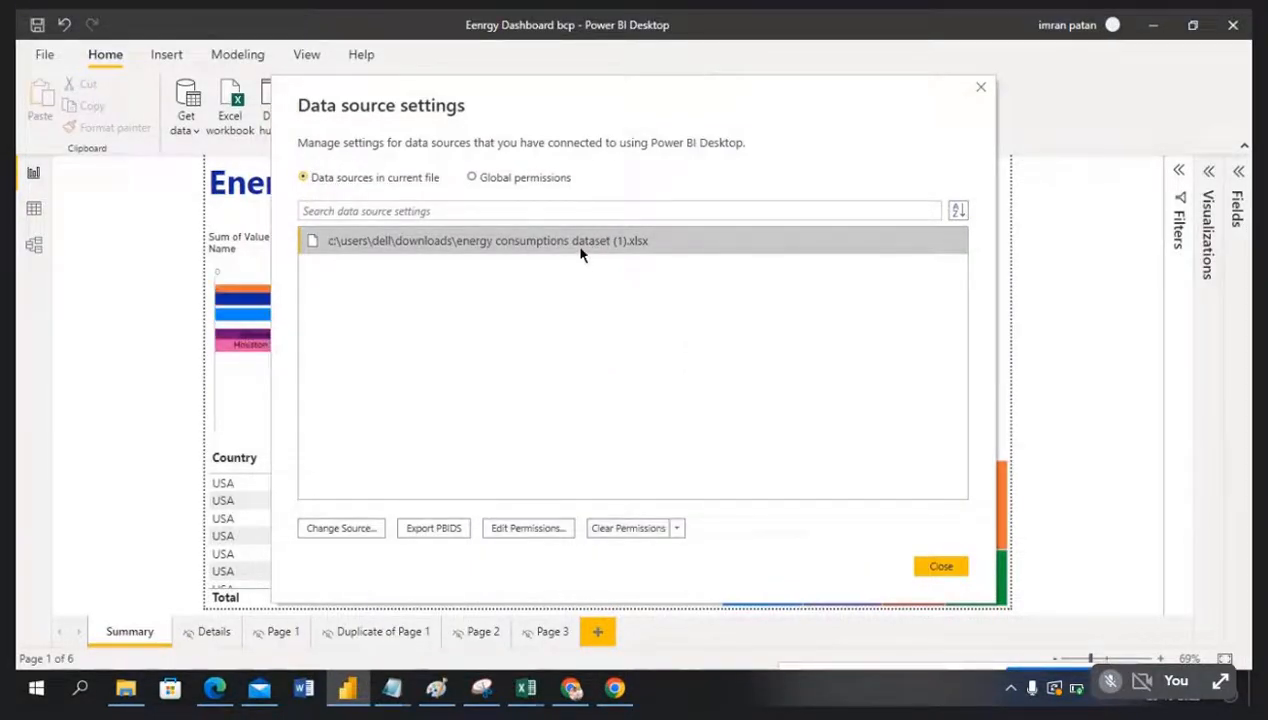
pyautogui.rightClick(579, 250)
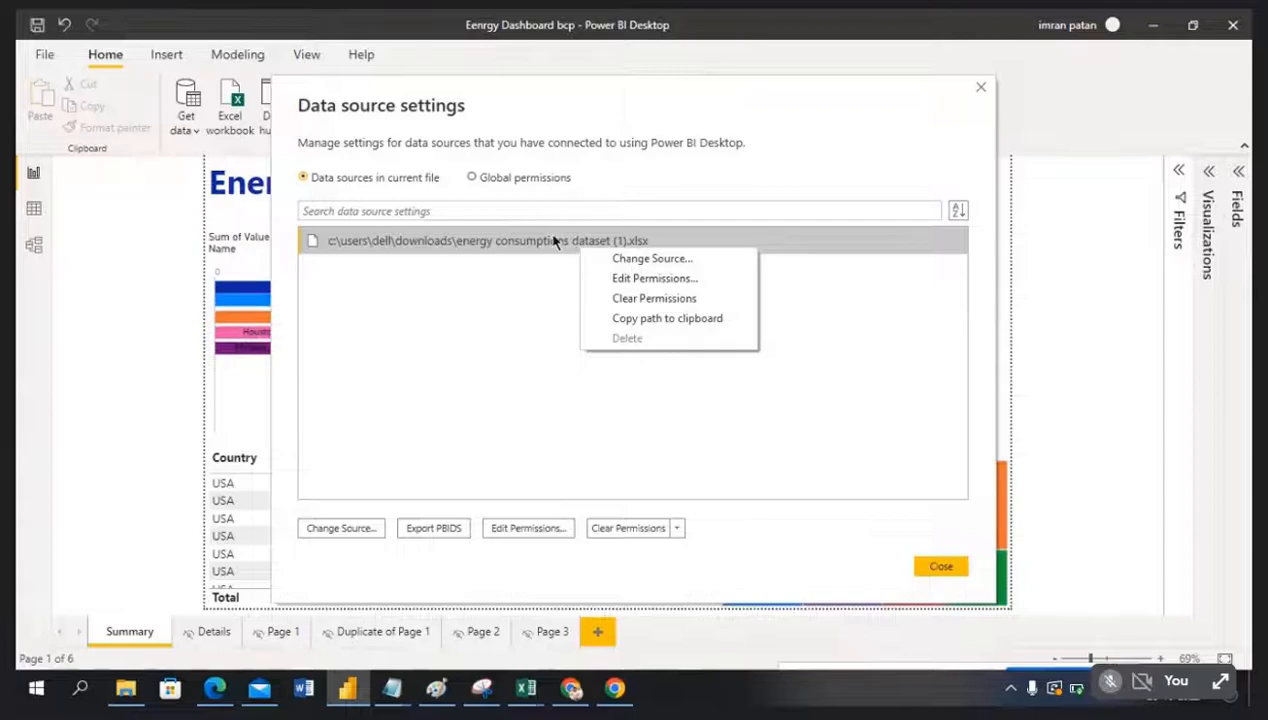
pyautogui.rightClick(553, 238)
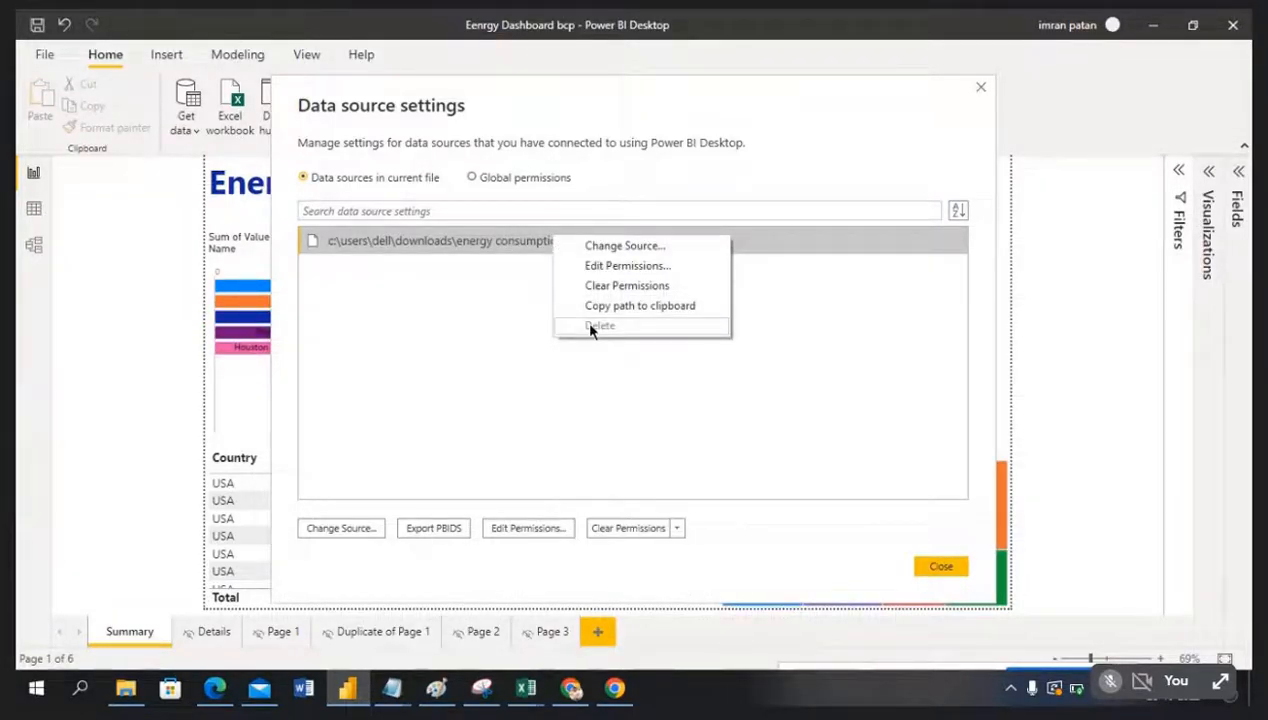
pyautogui.click(385, 249)
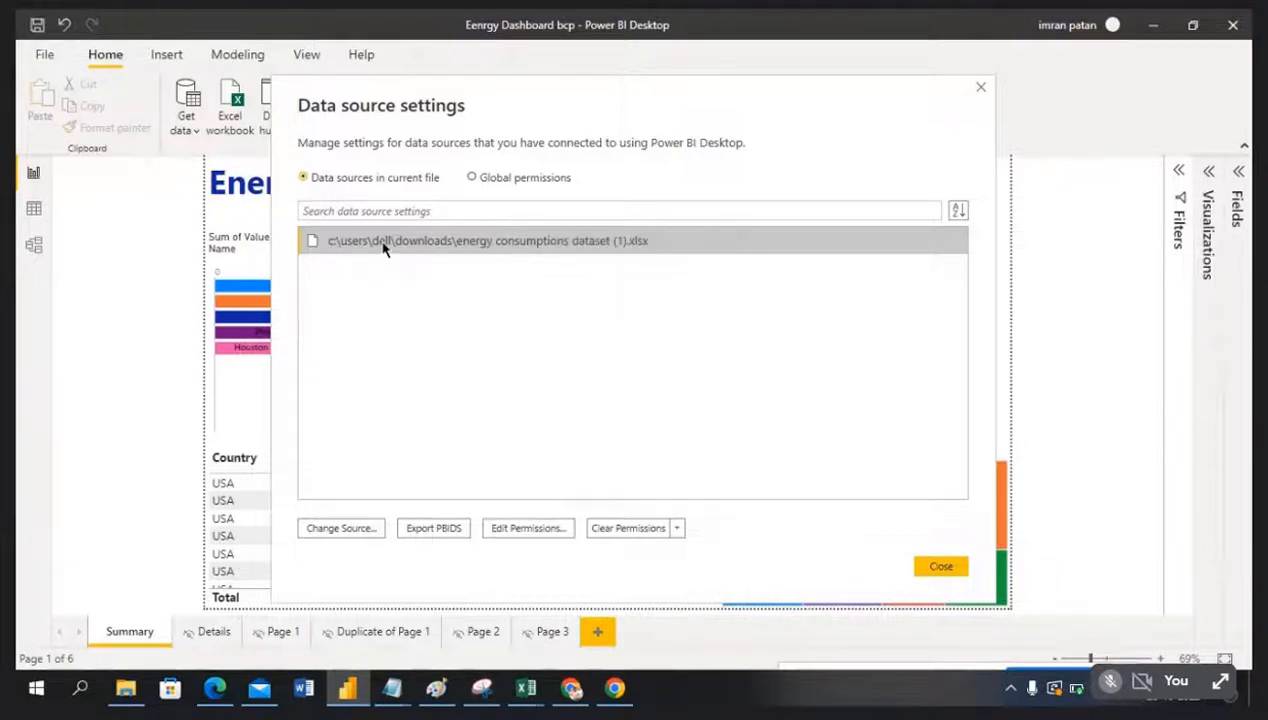
# Step: Change the source path to emp data.xlsx in Desktop data, opened as an Access database
pyautogui.click(340, 528)
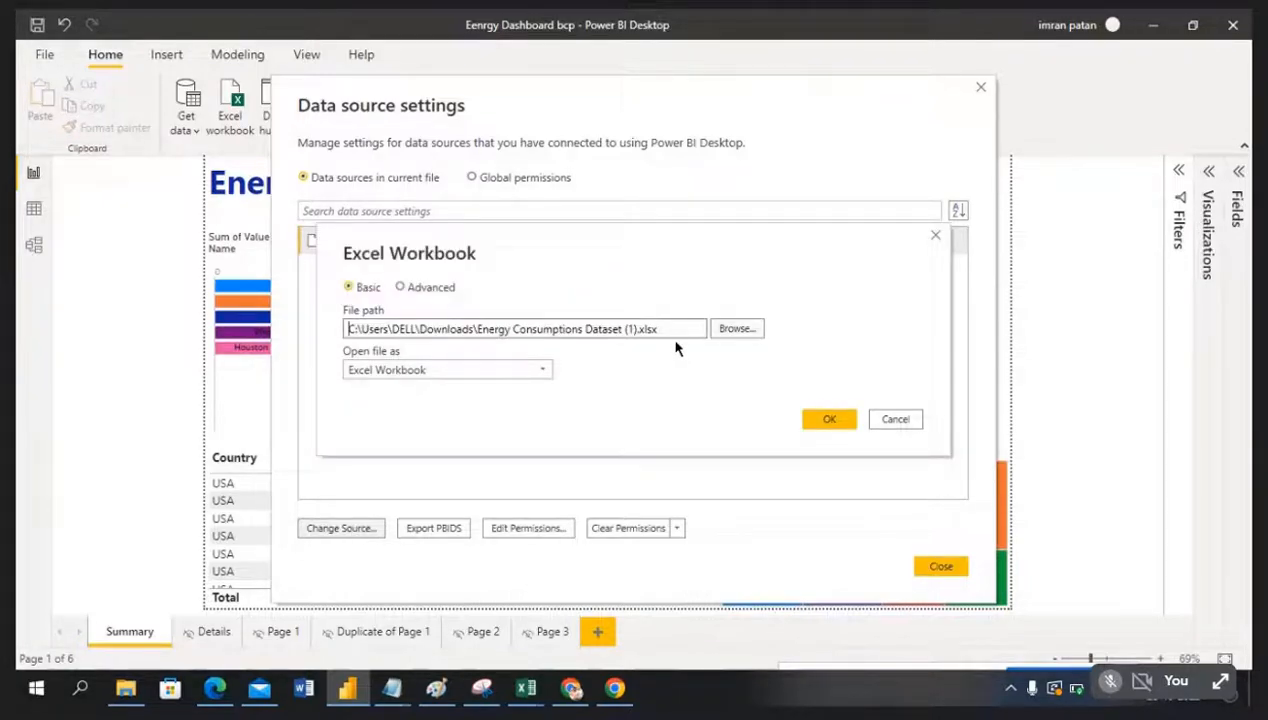
pyautogui.moveTo(671, 333); pyautogui.dragTo(287, 336)
pyautogui.press('Delete')
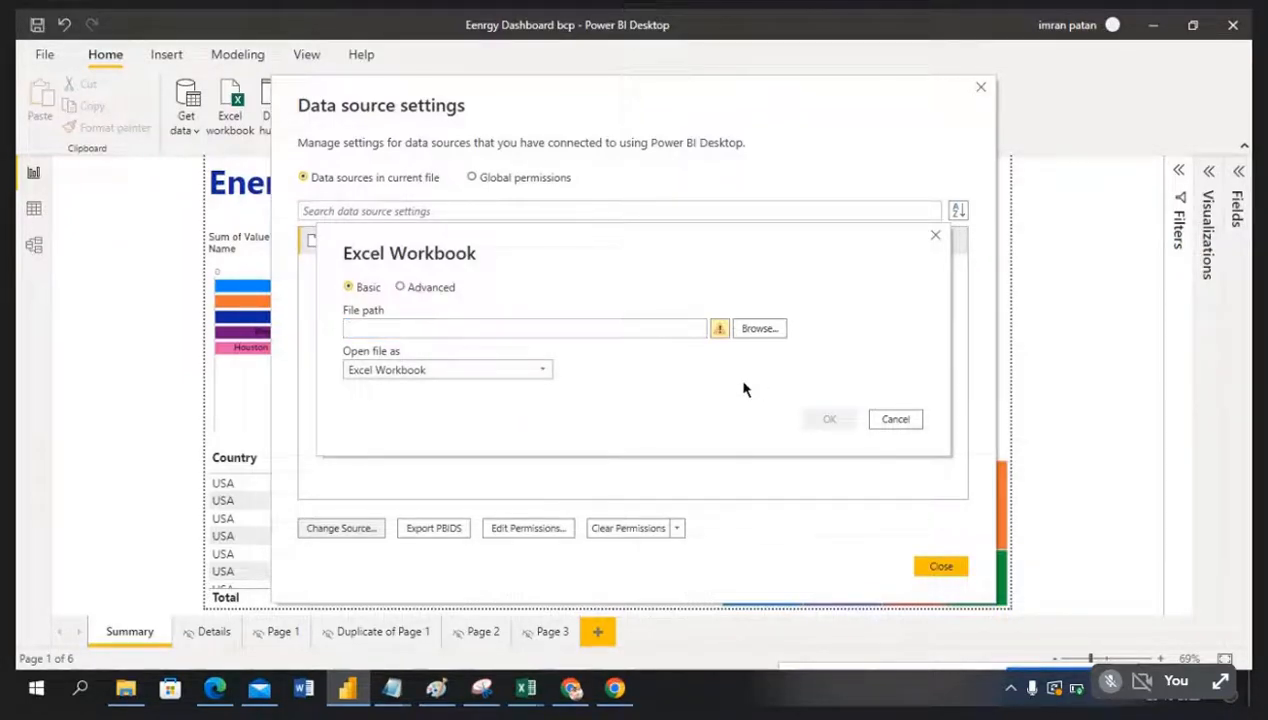
pyautogui.click(526, 369)
pyautogui.click(475, 390)
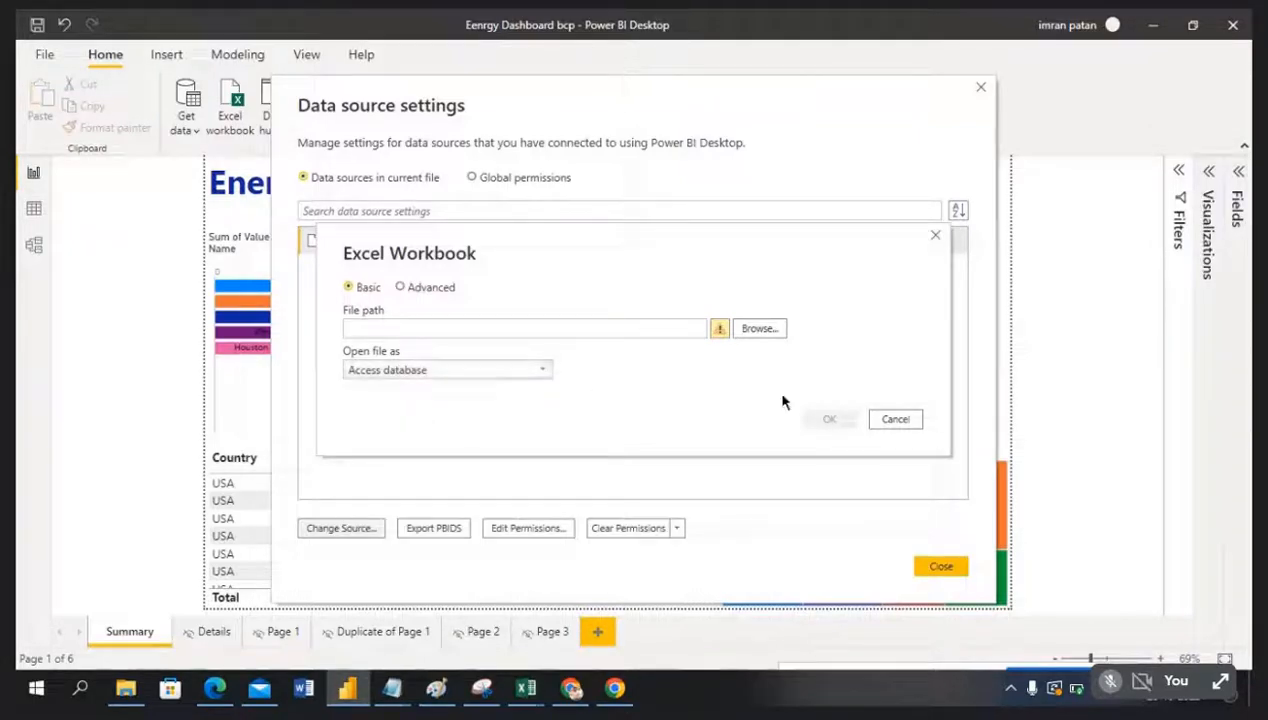
pyautogui.click(757, 329)
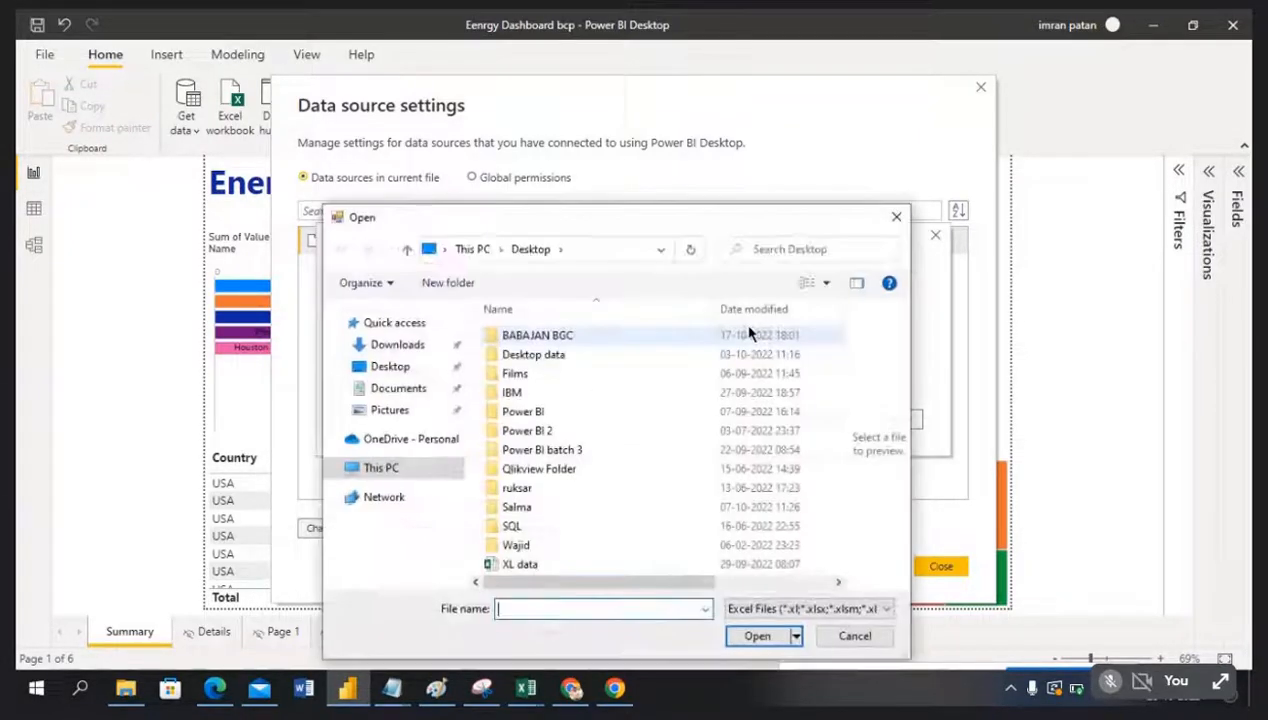
pyautogui.doubleClick(552, 357)
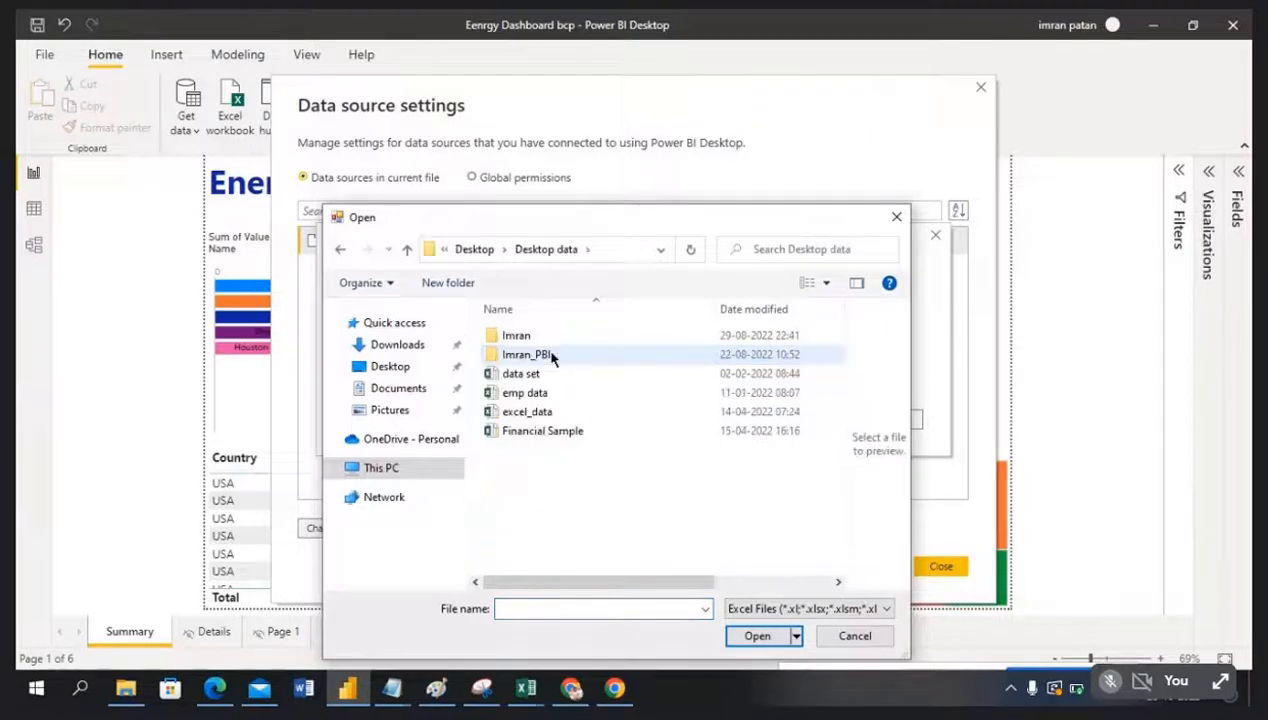
pyautogui.click(530, 393)
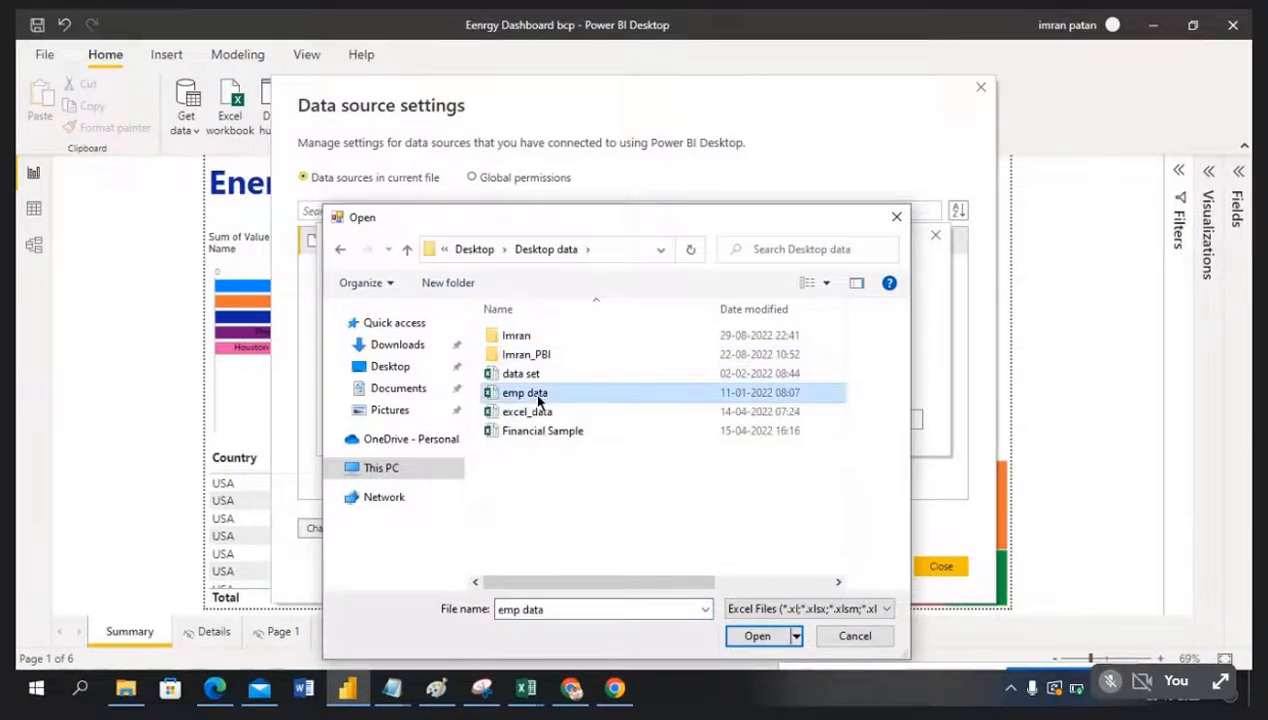
pyautogui.click(757, 636)
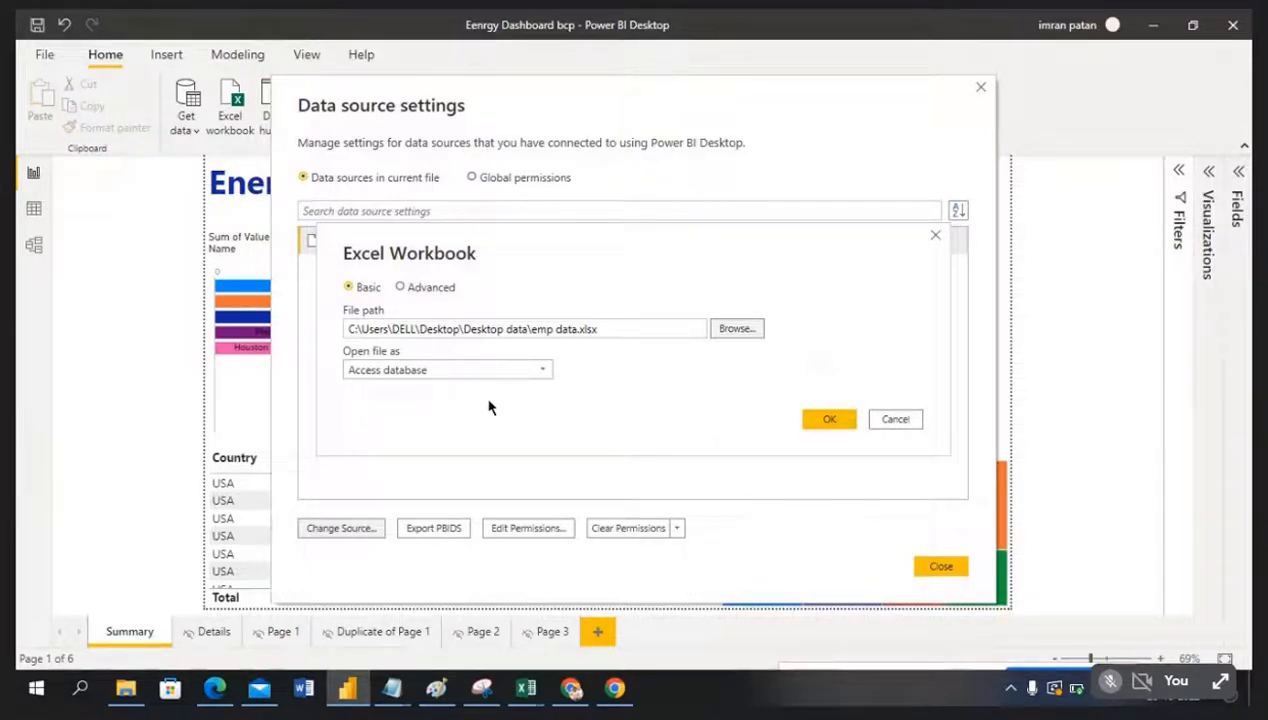
pyautogui.click(826, 418)
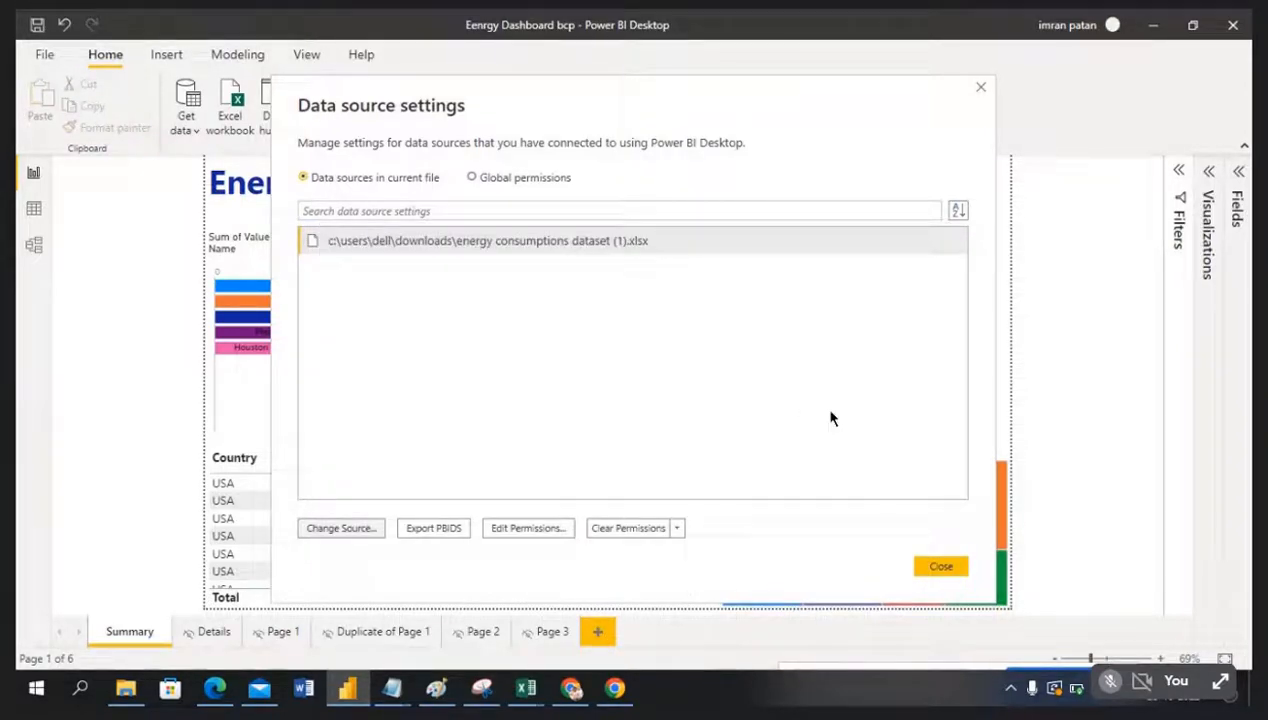
# Step: Close Data source settings and apply the pending query changes, dismissing the load error report
pyautogui.click(921, 567)
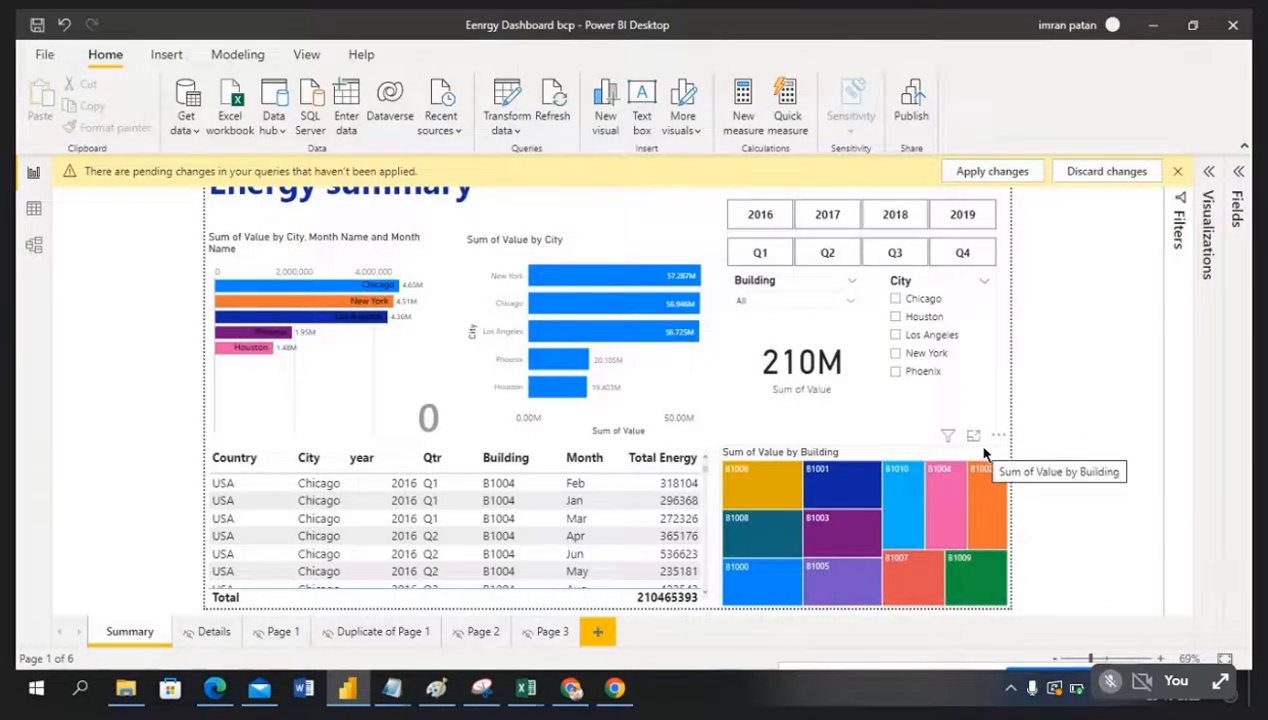
pyautogui.click(1008, 173)
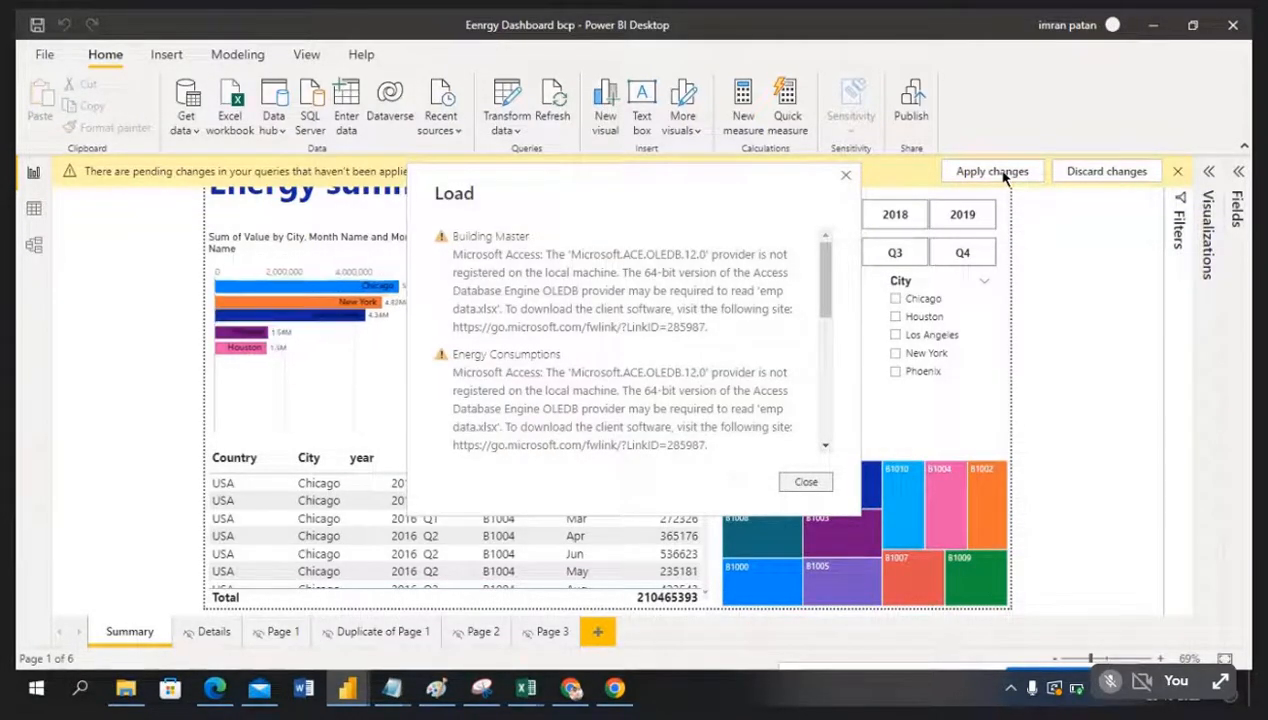
pyautogui.click(806, 482)
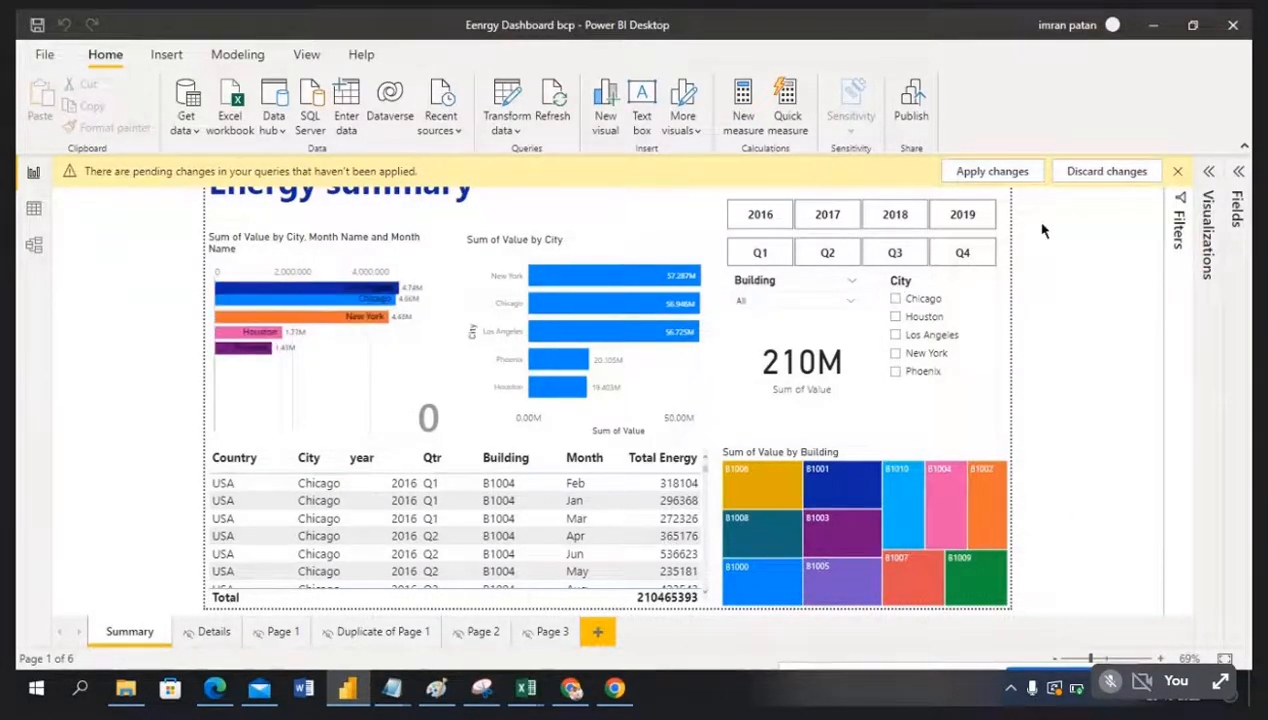
# Step: Retry applying the pending changes and close the Access provider error report
pyautogui.click(987, 175)
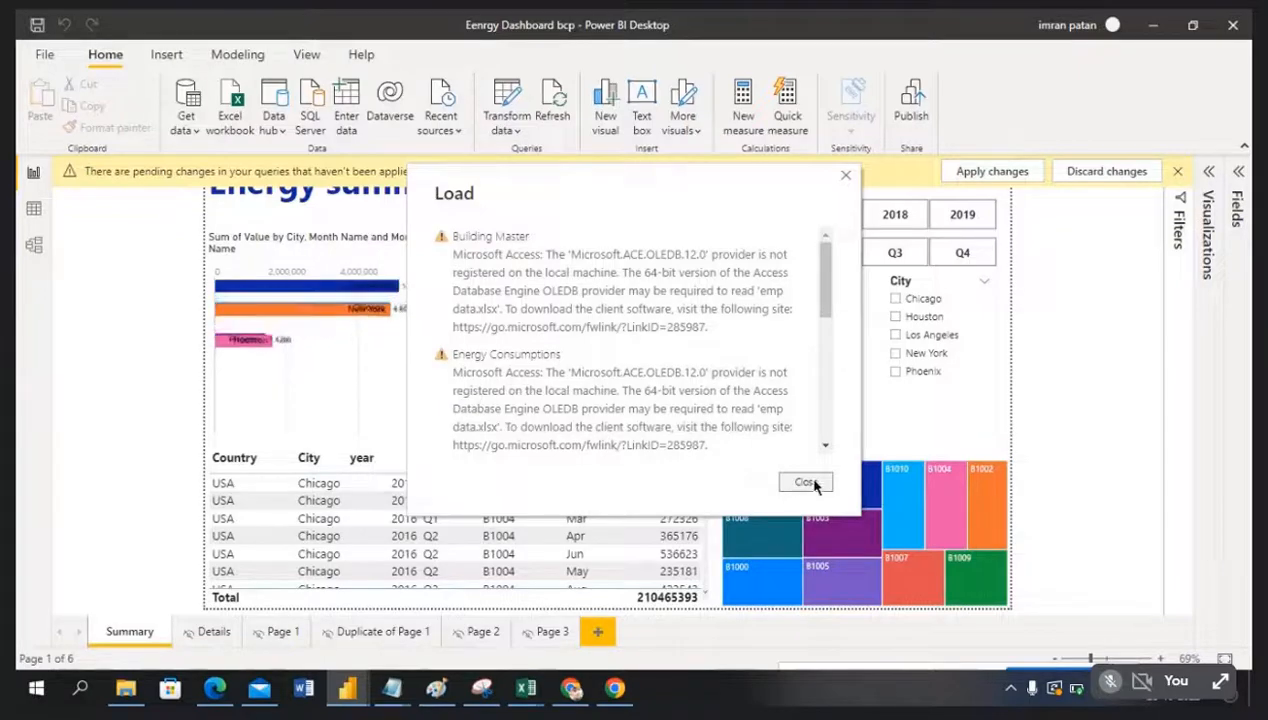
pyautogui.moveTo(826, 296)
pyautogui.mouseDown()
pyautogui.moveTo(824, 404)
pyautogui.moveTo(824, 280)
pyautogui.moveTo(824, 410)
pyautogui.moveTo(824, 278)
pyautogui.mouseUp()
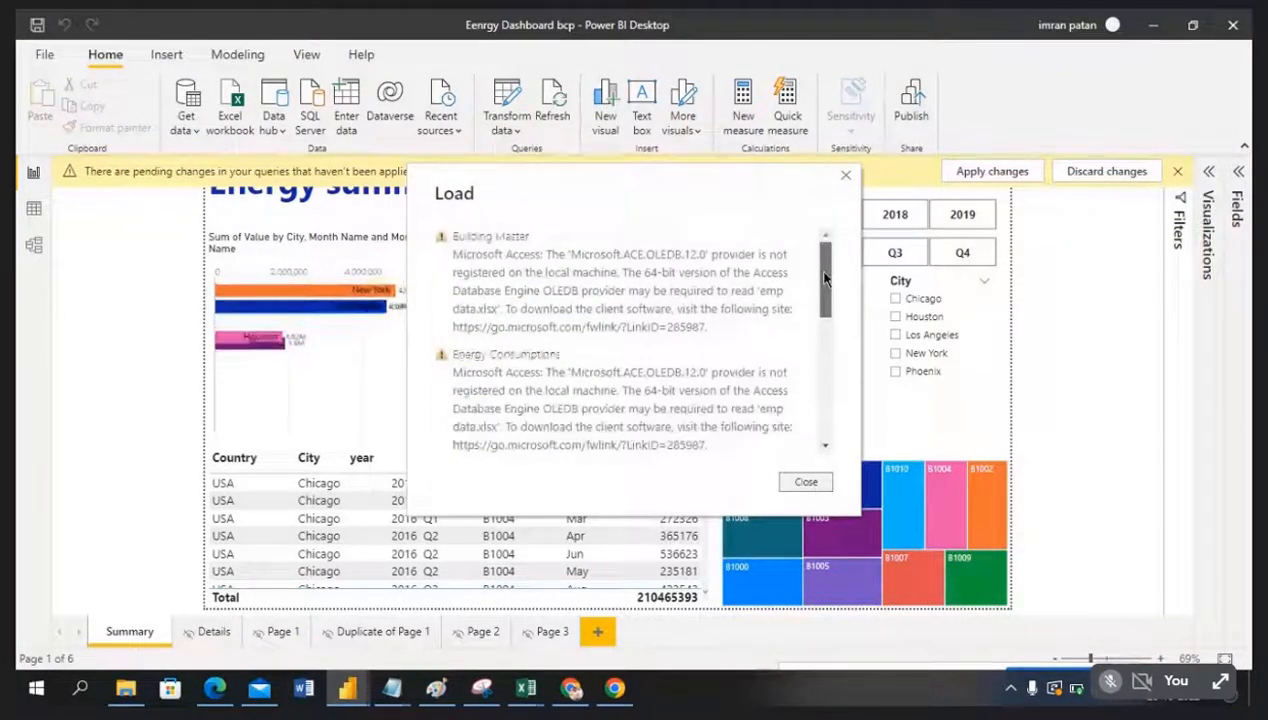
pyautogui.click(845, 176)
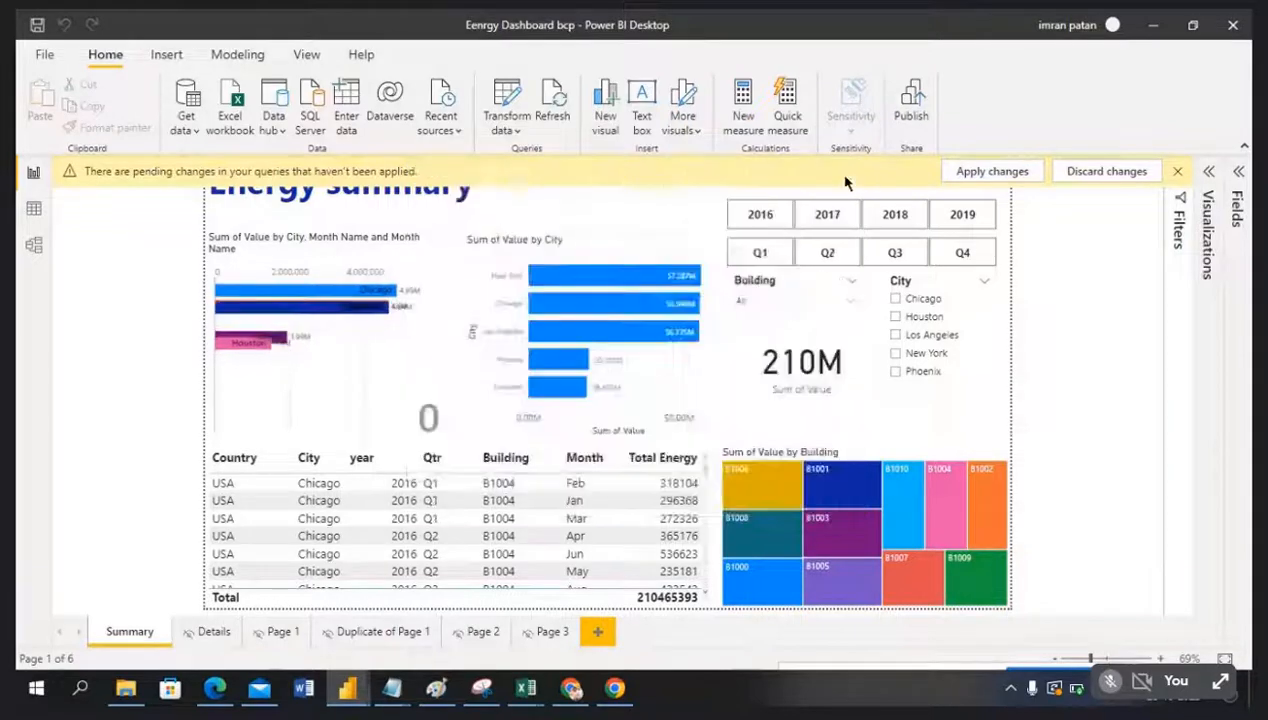
pyautogui.click(512, 129)
# Step: In model view, reposition the Energy Consumptions and Calender tables, then refresh the data
pyautogui.click(548, 191)
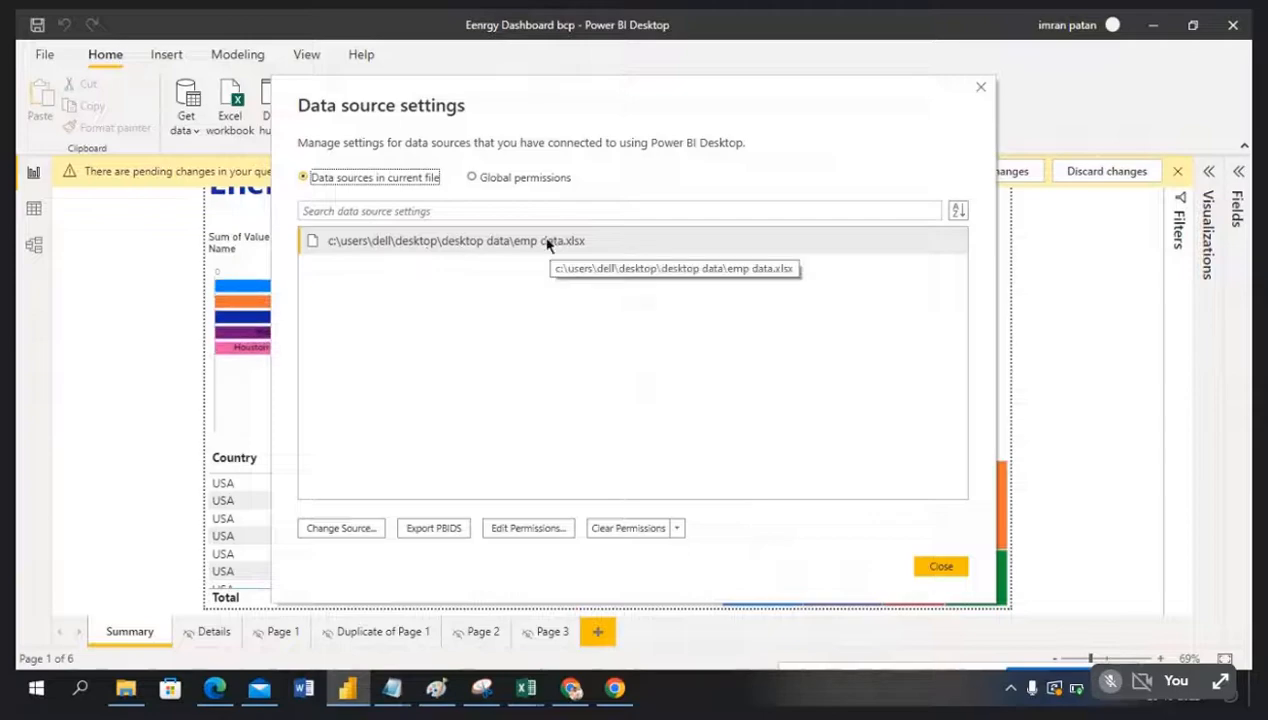
pyautogui.click(948, 568)
pyautogui.click(33, 249)
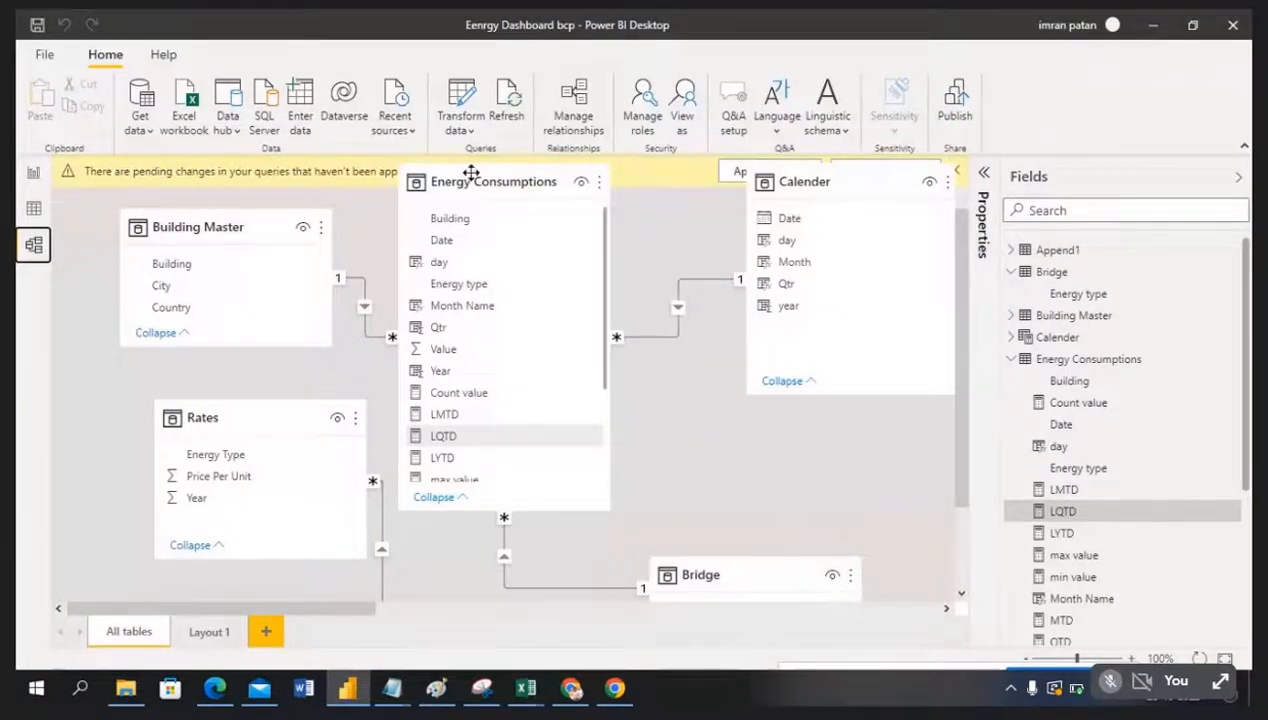
pyautogui.moveTo(467, 172); pyautogui.dragTo(470, 258)
pyautogui.moveTo(833, 184); pyautogui.dragTo(818, 279)
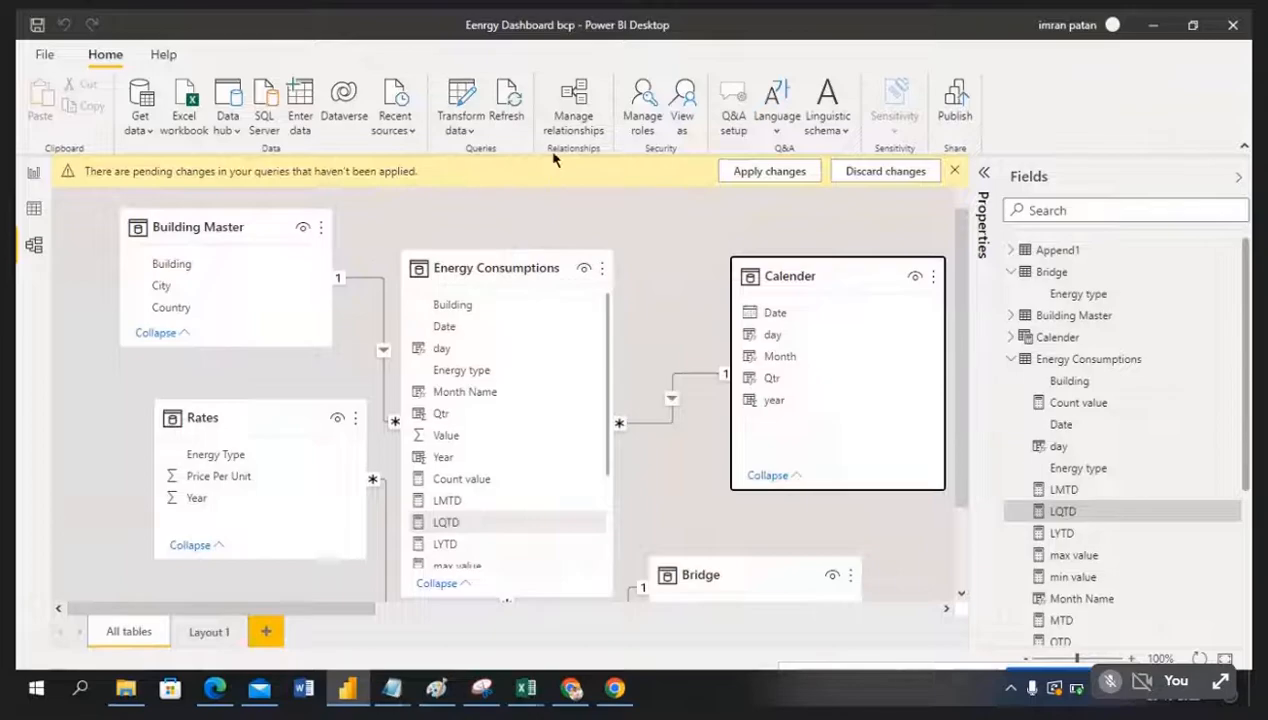
pyautogui.click(514, 117)
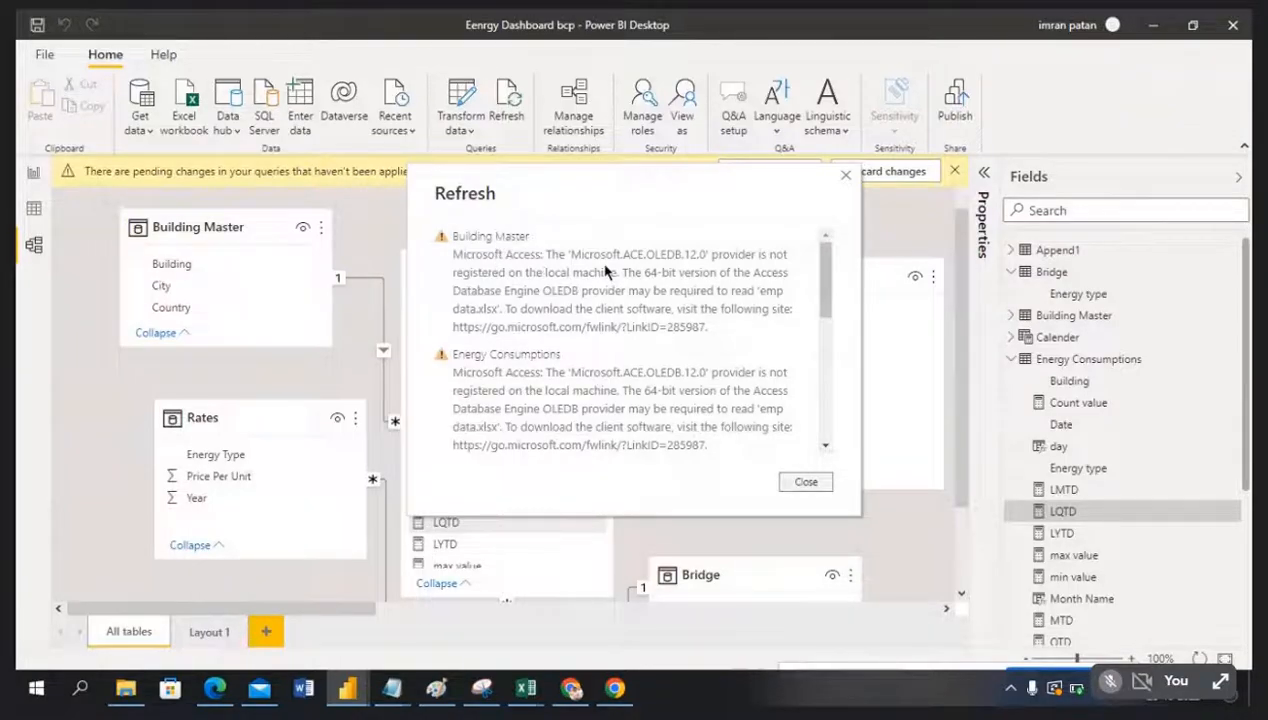
pyautogui.click(805, 483)
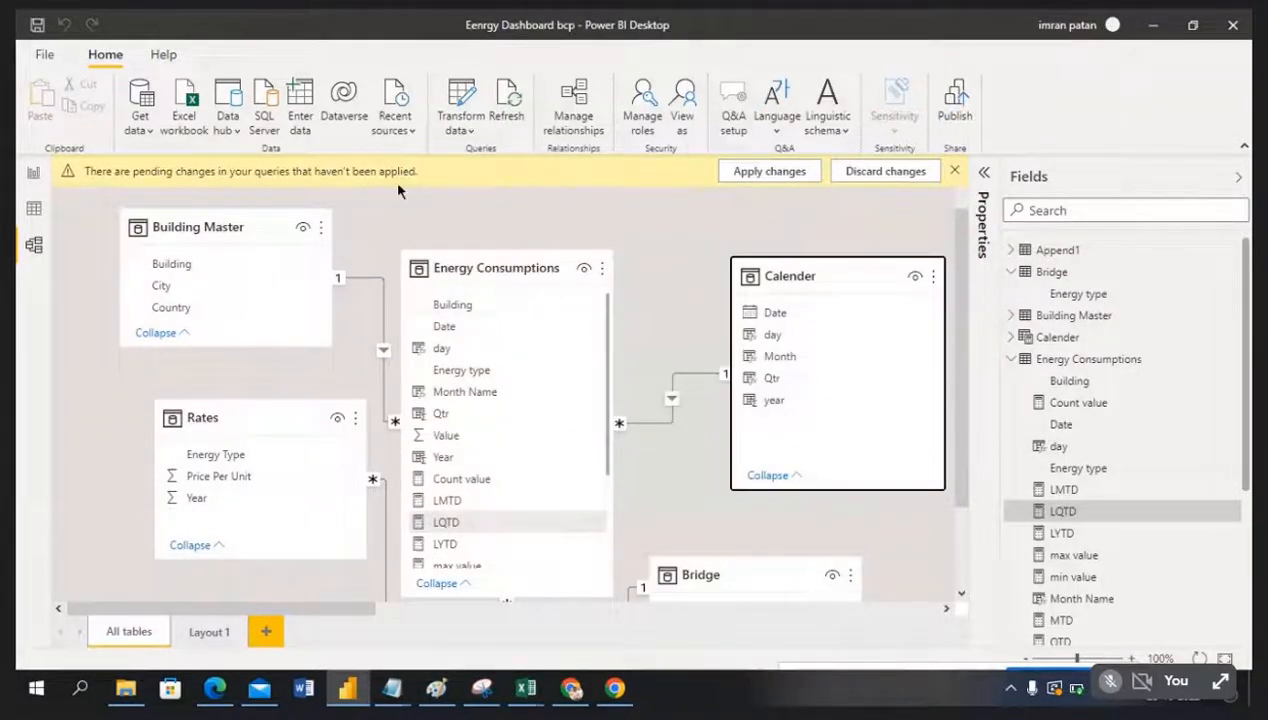
# Step: Change the emp data.xlsx source to open as an Excel Workbook instead of Access
pyautogui.click(470, 130)
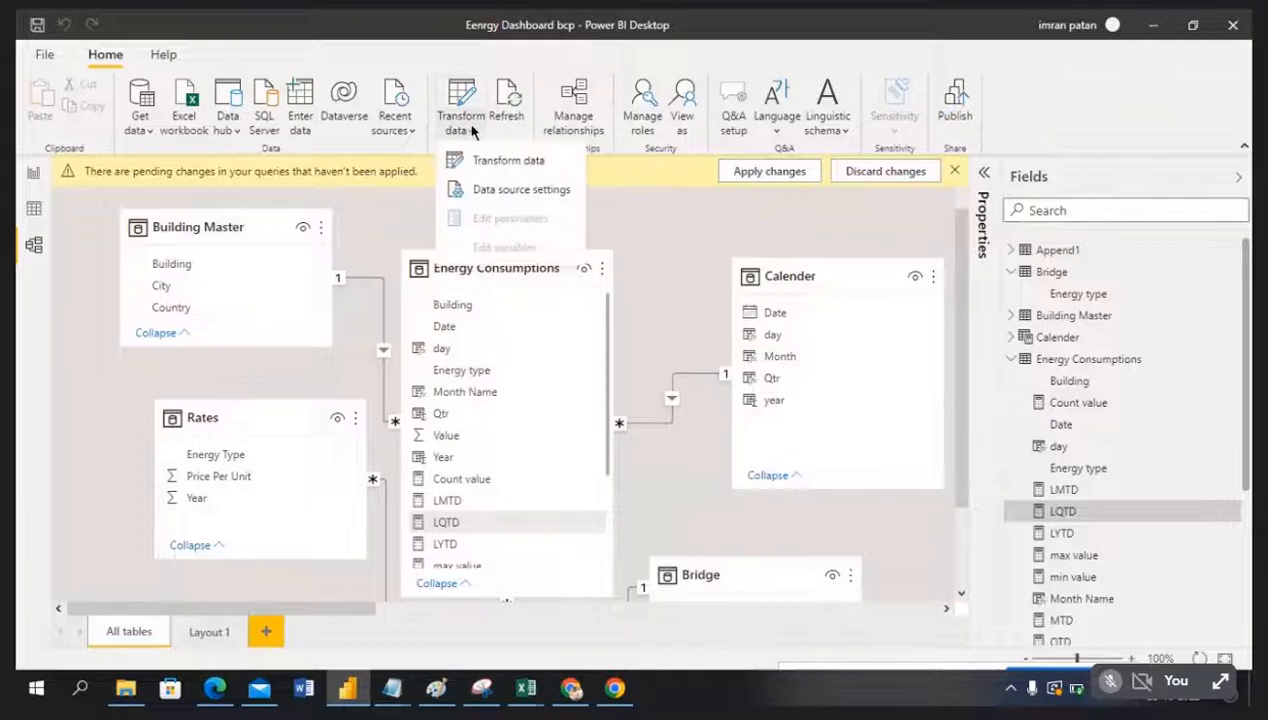
pyautogui.click(492, 188)
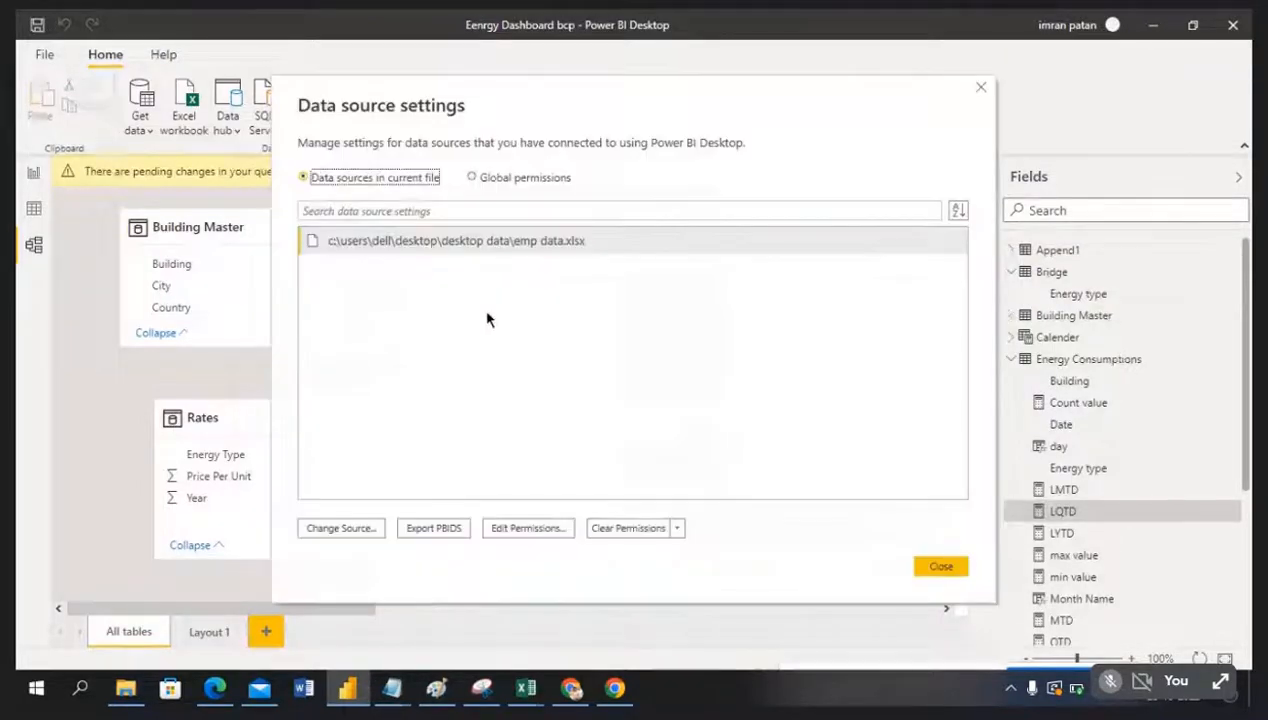
pyautogui.click(354, 533)
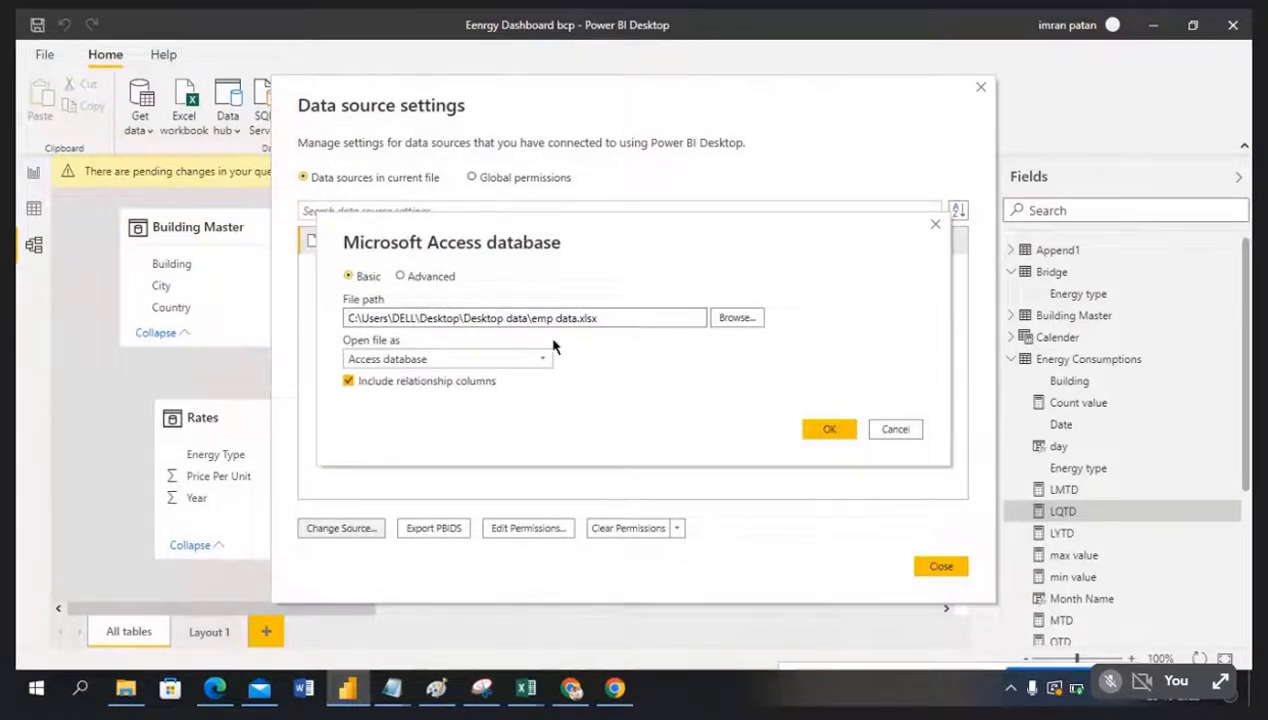
pyautogui.moveTo(645, 317); pyautogui.dragTo(317, 340)
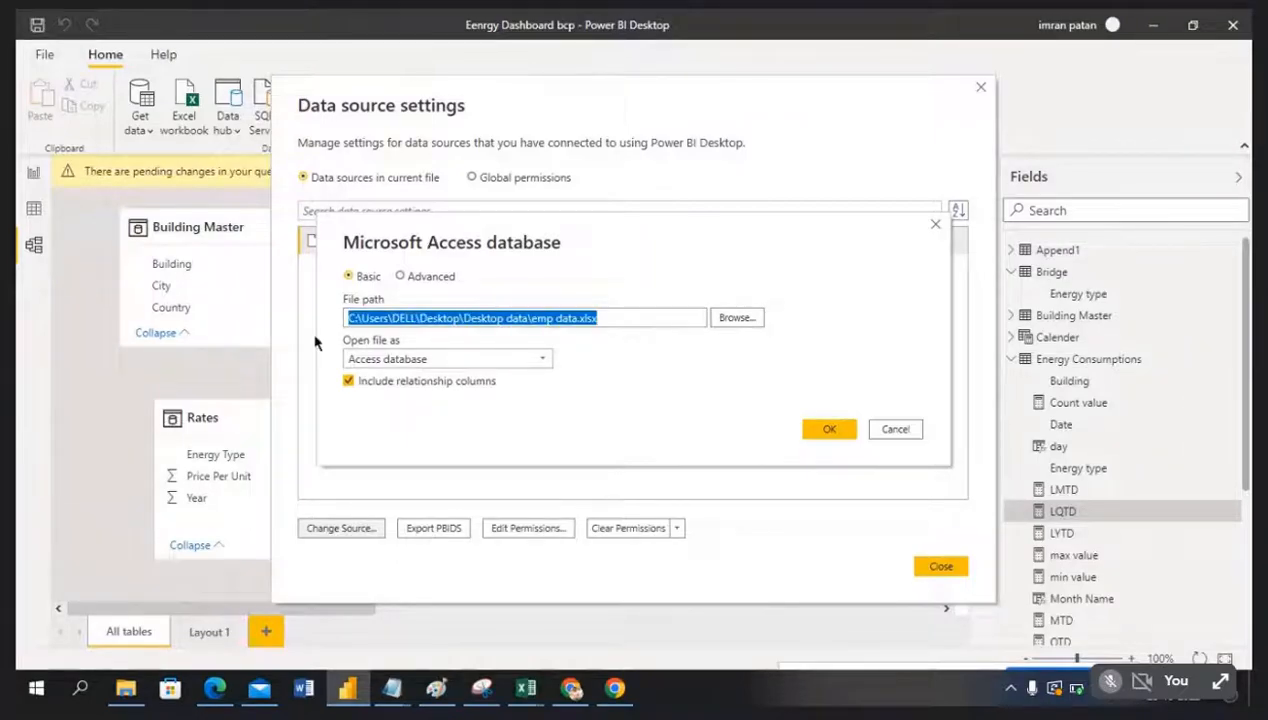
pyautogui.click(536, 358)
pyautogui.click(444, 415)
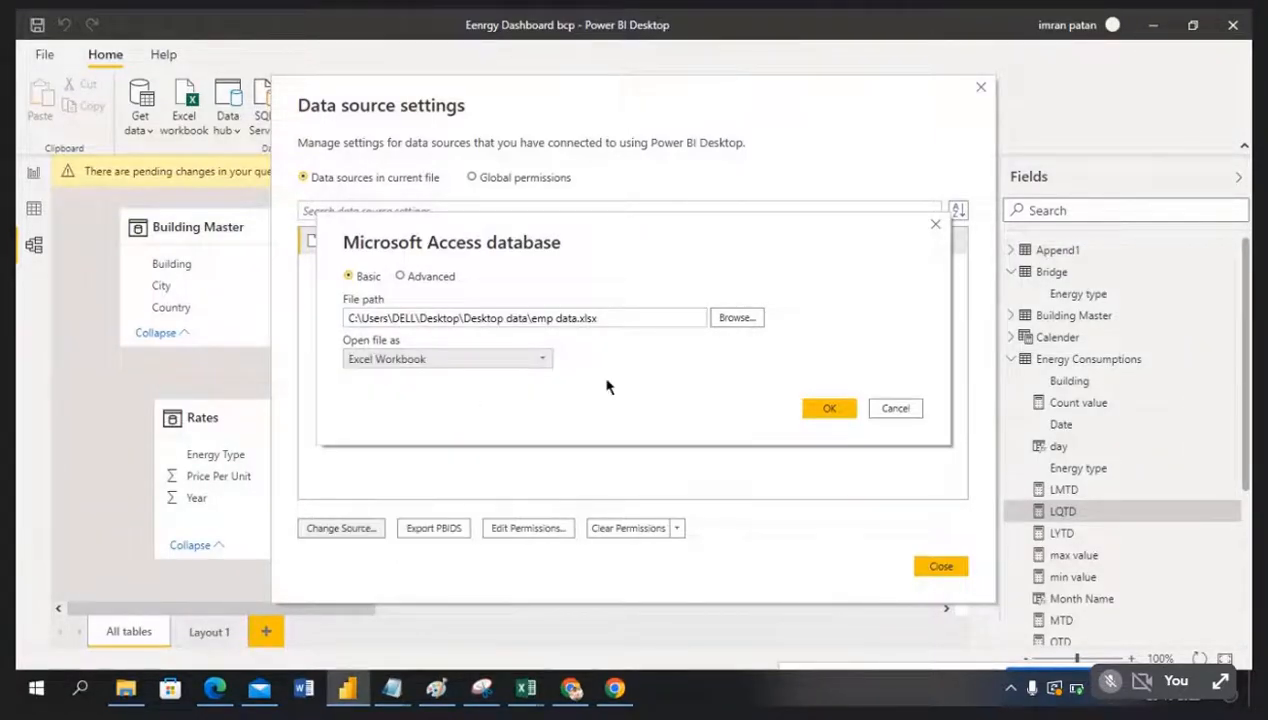
pyautogui.click(826, 408)
# Step: Close the settings and refresh the data, dismissing the key-mismatch warnings
pyautogui.click(938, 567)
pyautogui.click(516, 117)
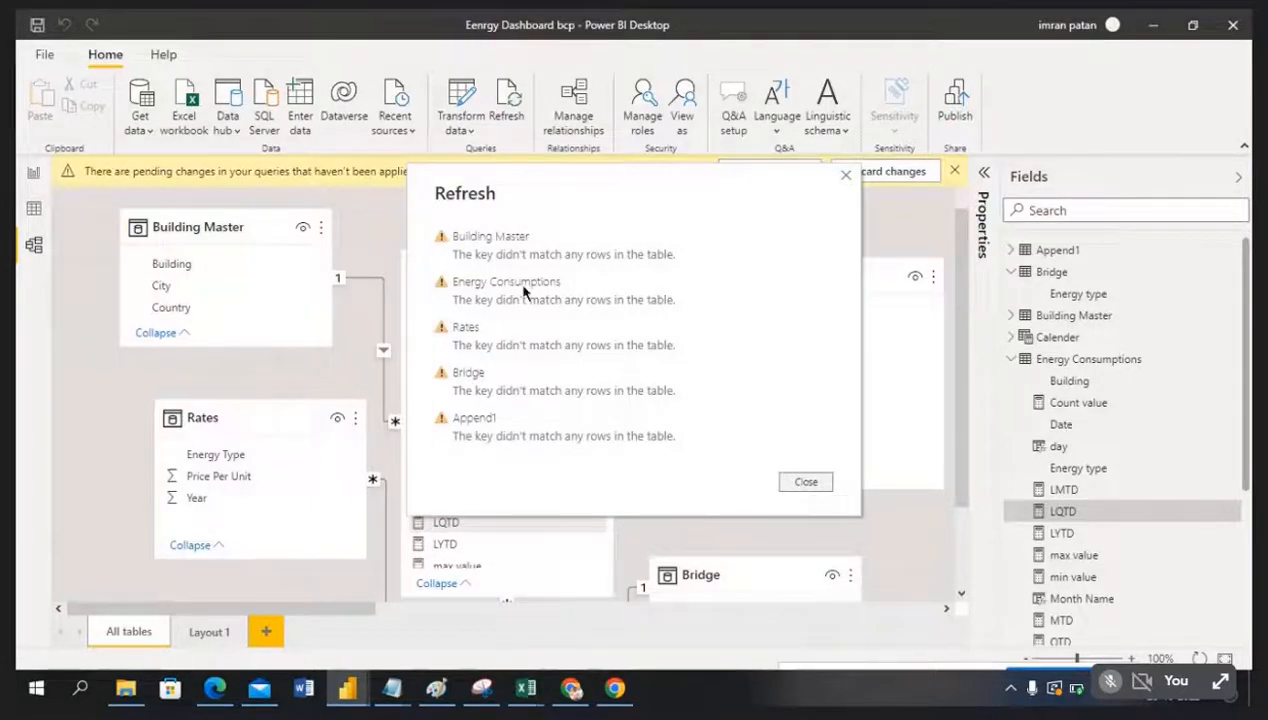
pyautogui.click(806, 482)
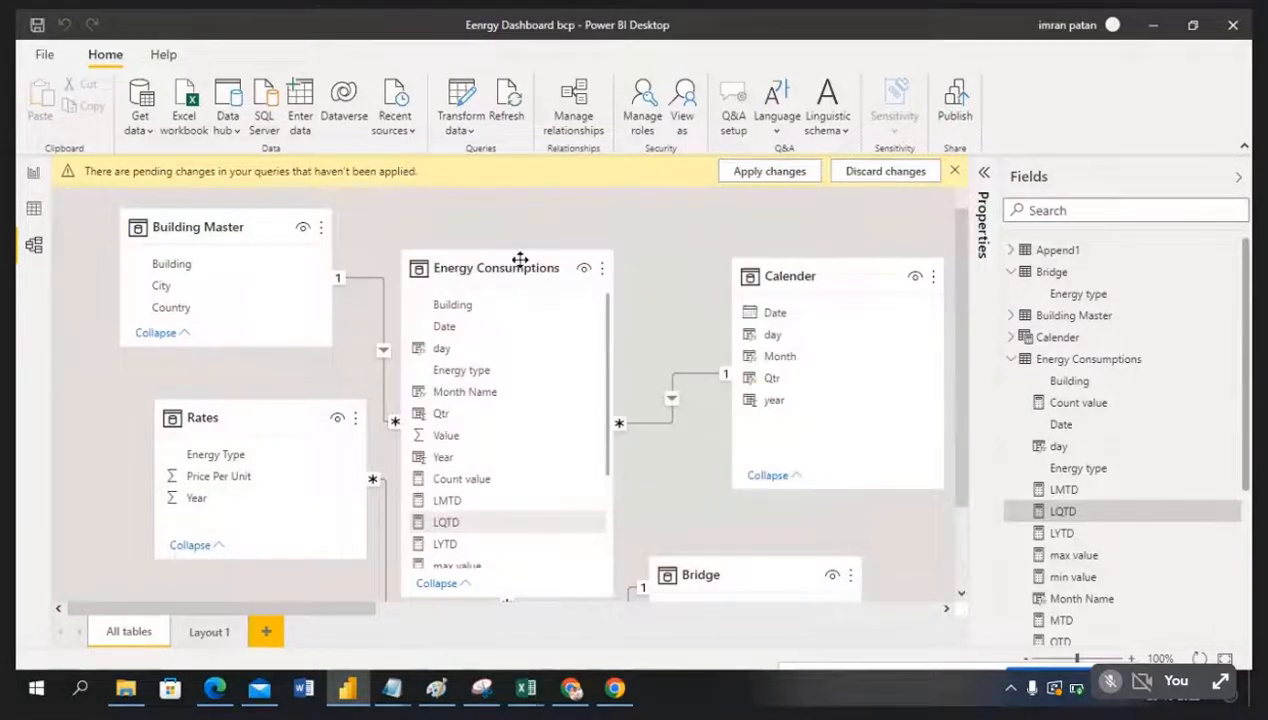
# Step: Switch to report view, apply pending query changes, and close the 'key didn't match' warnings
pyautogui.click(33, 175)
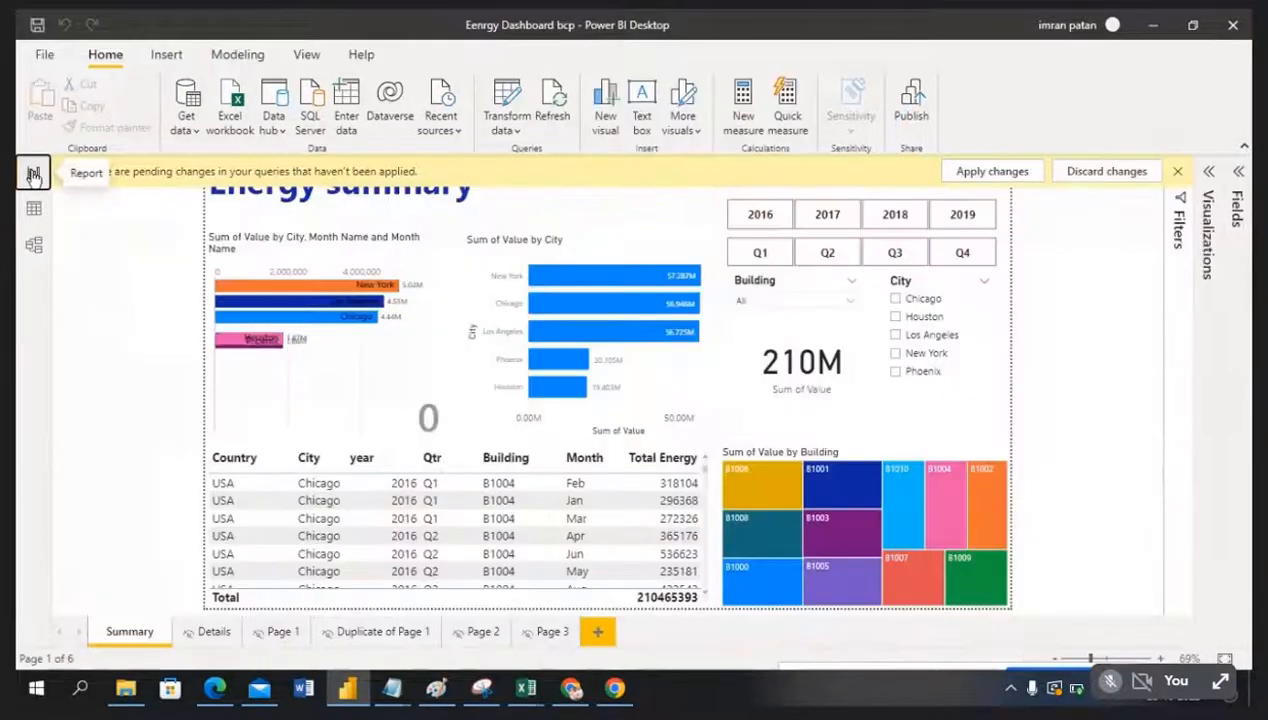
pyautogui.click(1016, 176)
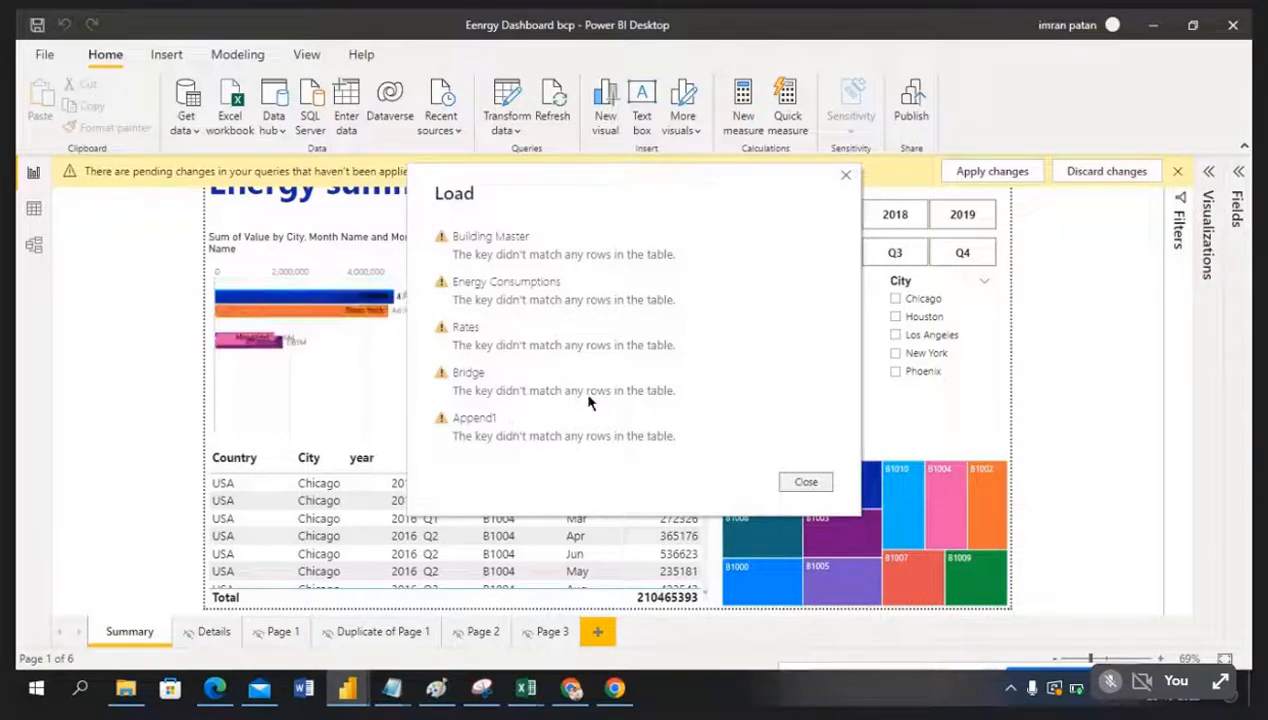
pyautogui.click(806, 482)
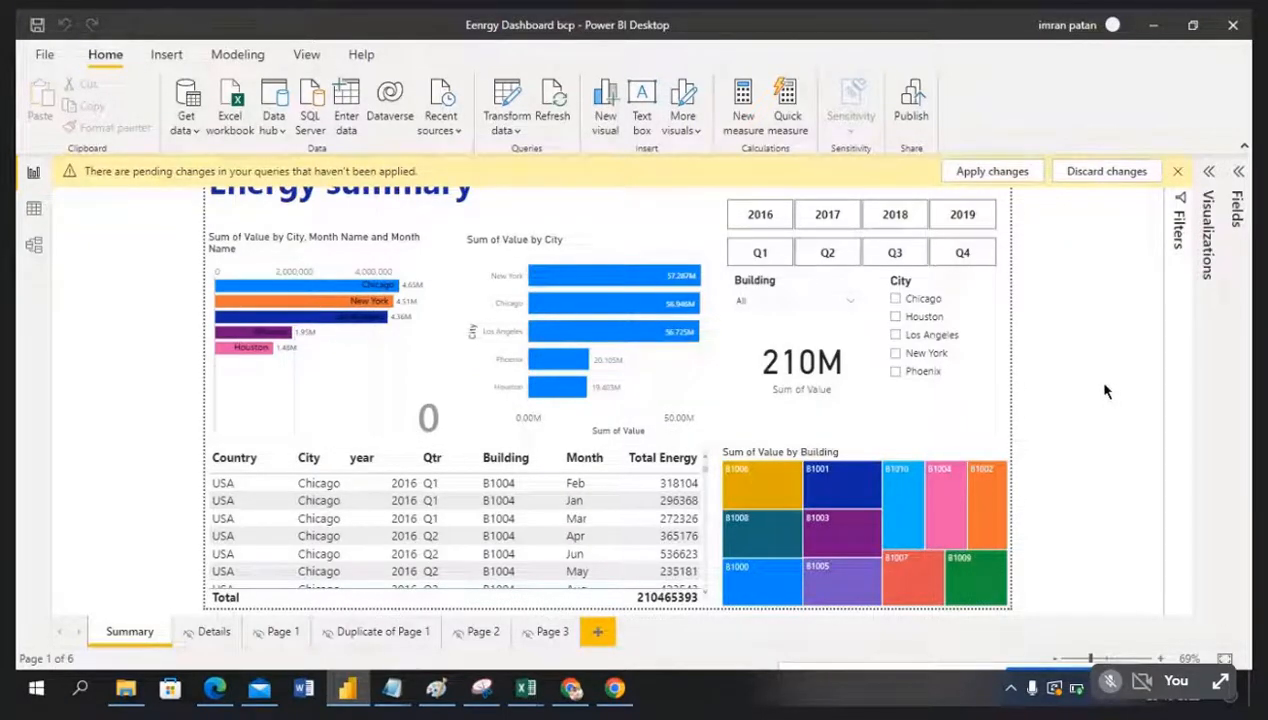
# Step: Repoint the emp data.xlsx source to Energy Consumptions Dataset (1).xlsx in Downloads
pyautogui.click(456, 132)
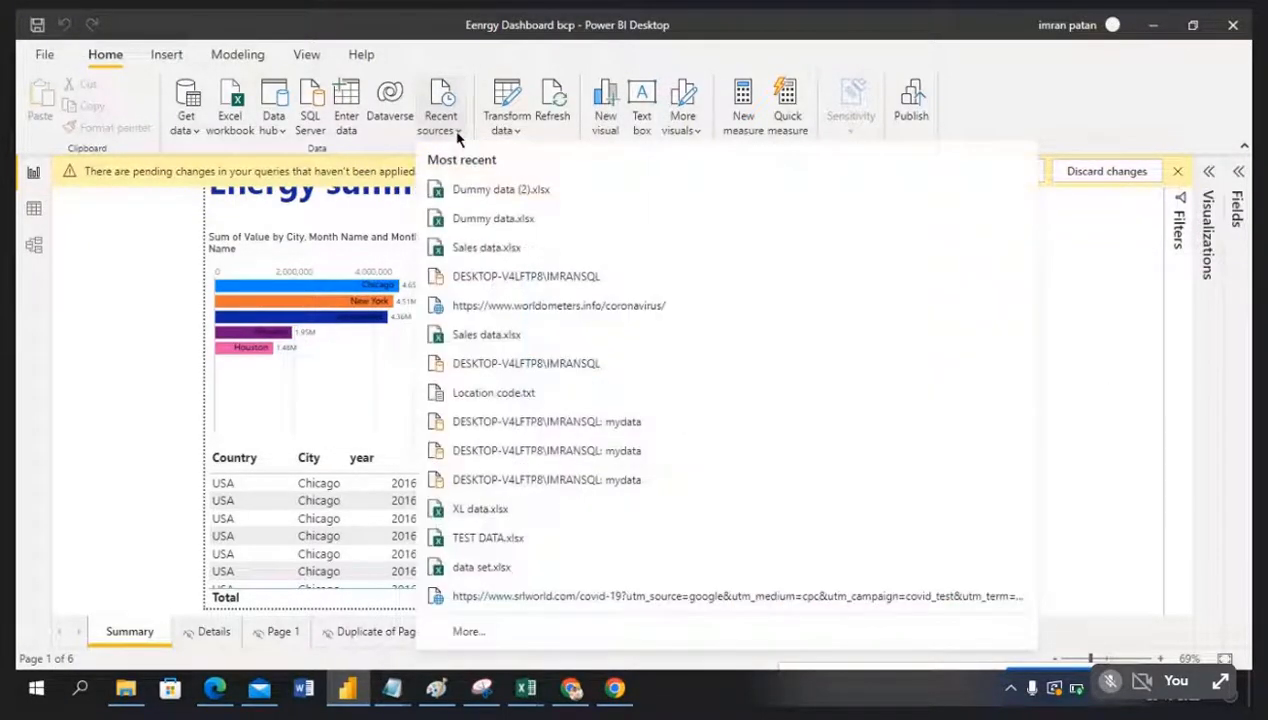
pyautogui.click(515, 132)
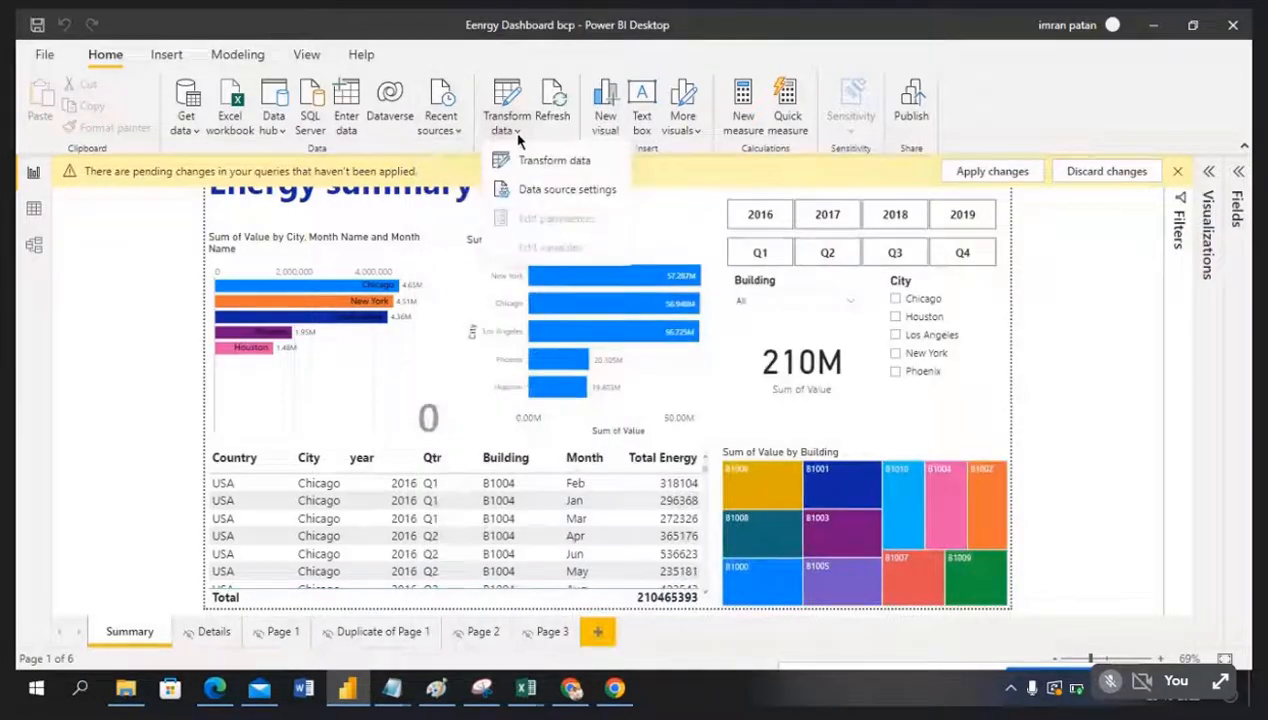
pyautogui.click(533, 191)
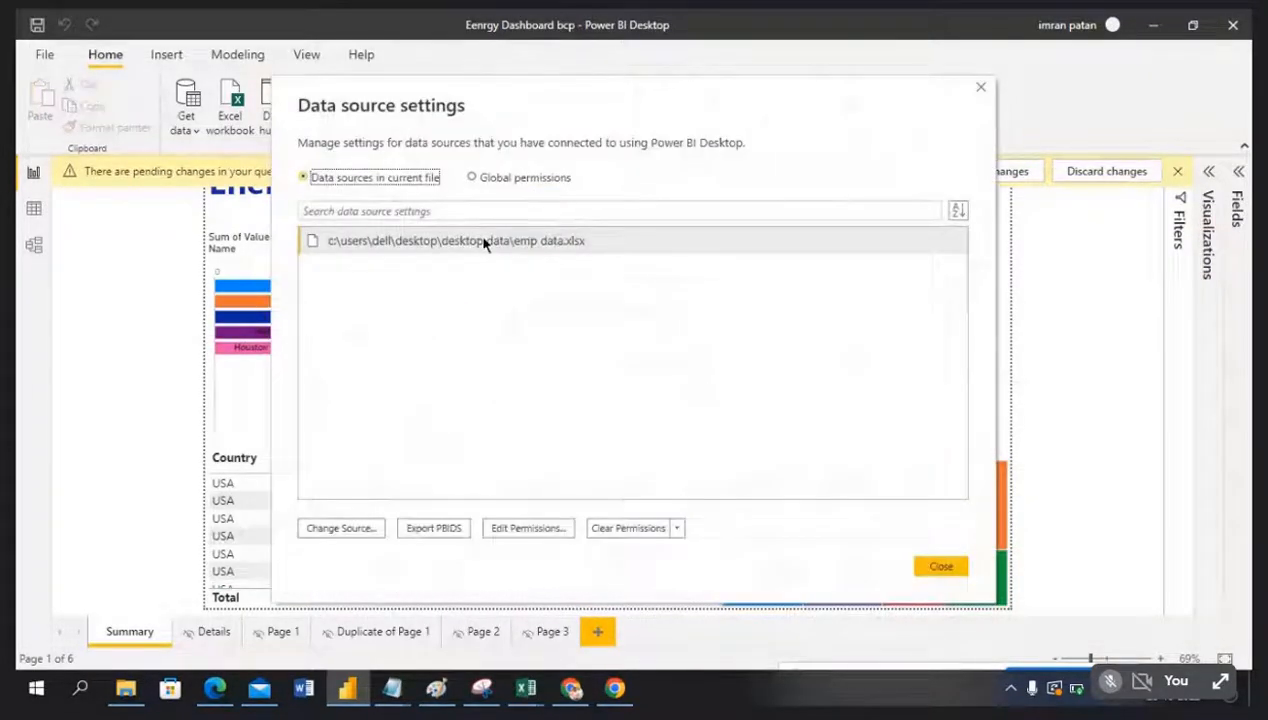
pyautogui.click(511, 244)
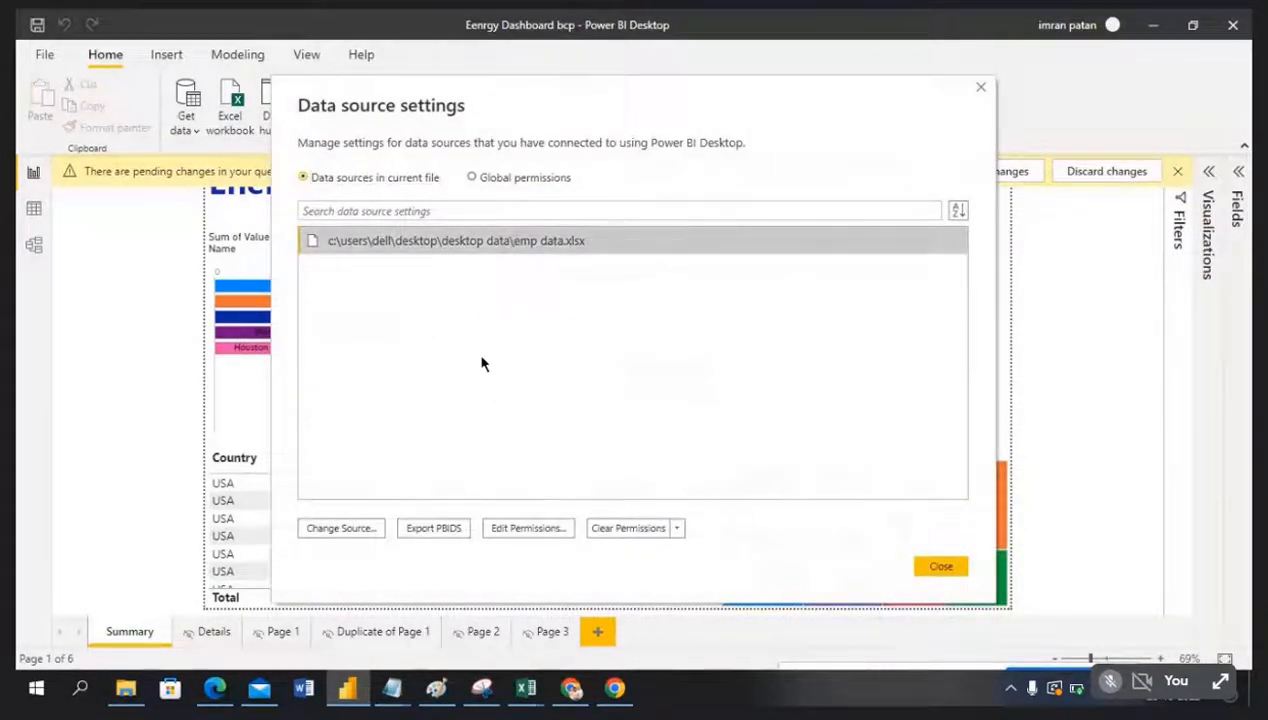
pyautogui.click(331, 532)
pyautogui.click(737, 329)
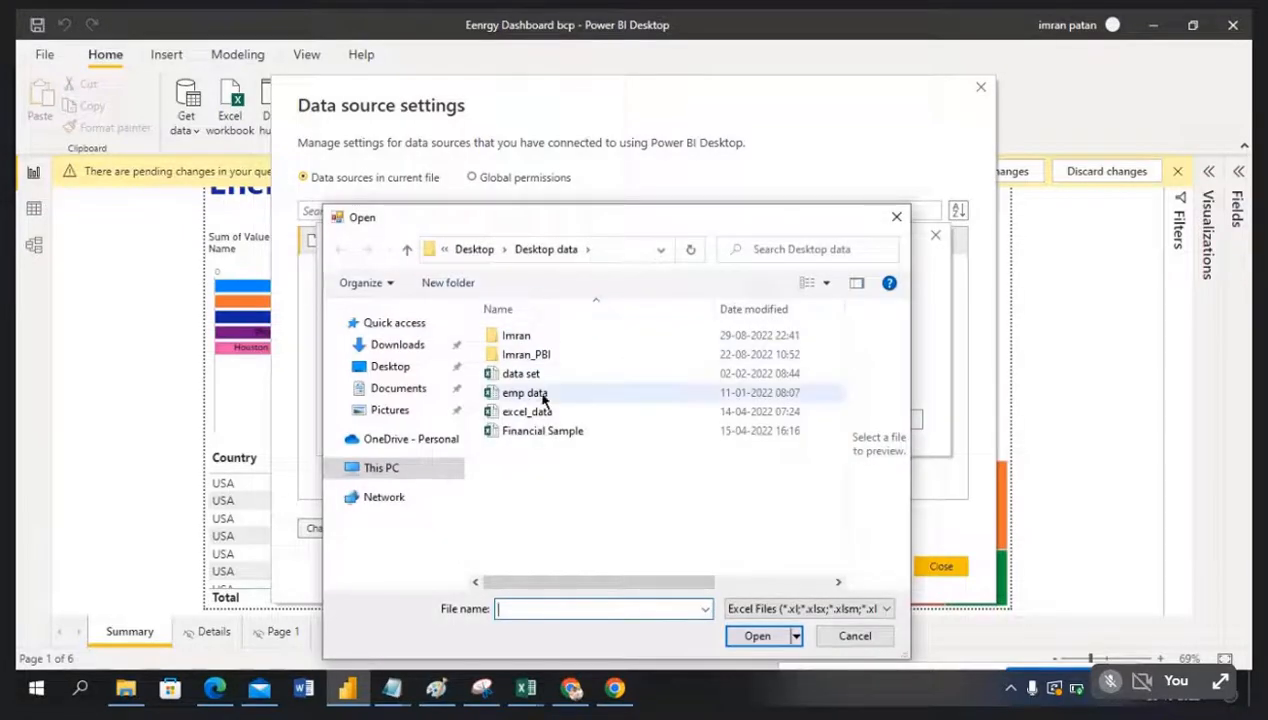
pyautogui.click(396, 344)
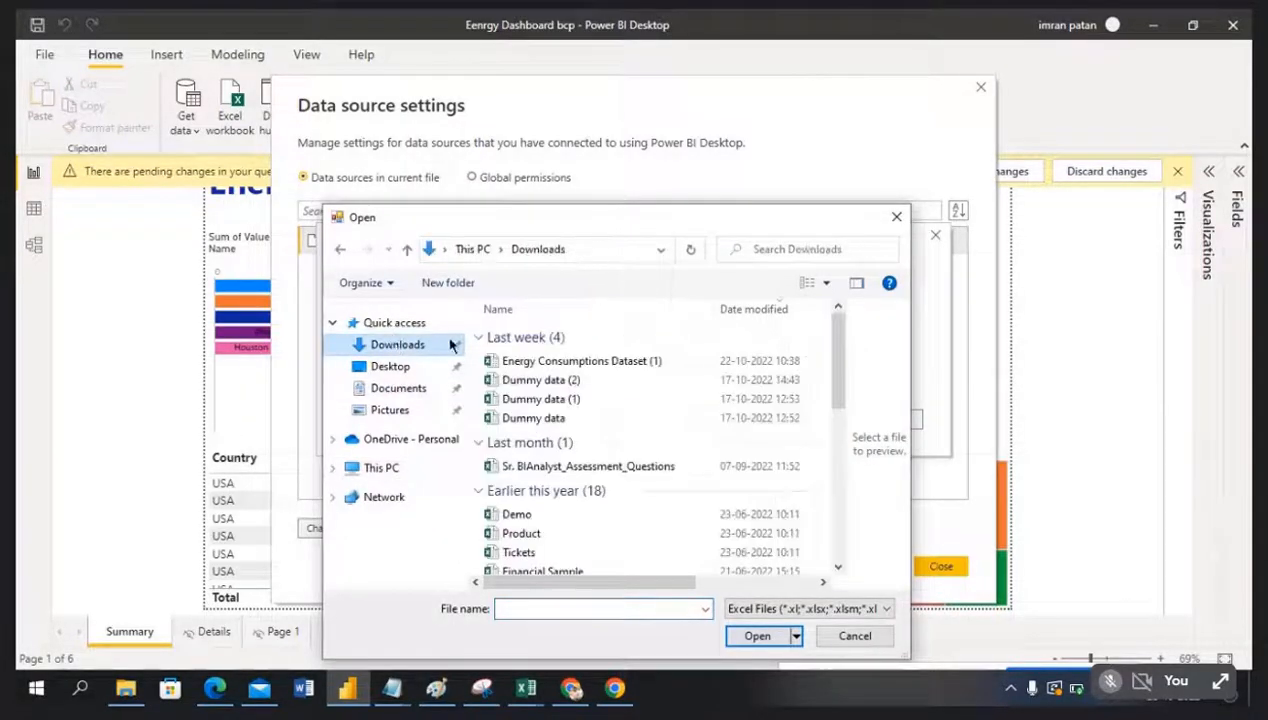
pyautogui.click(563, 364)
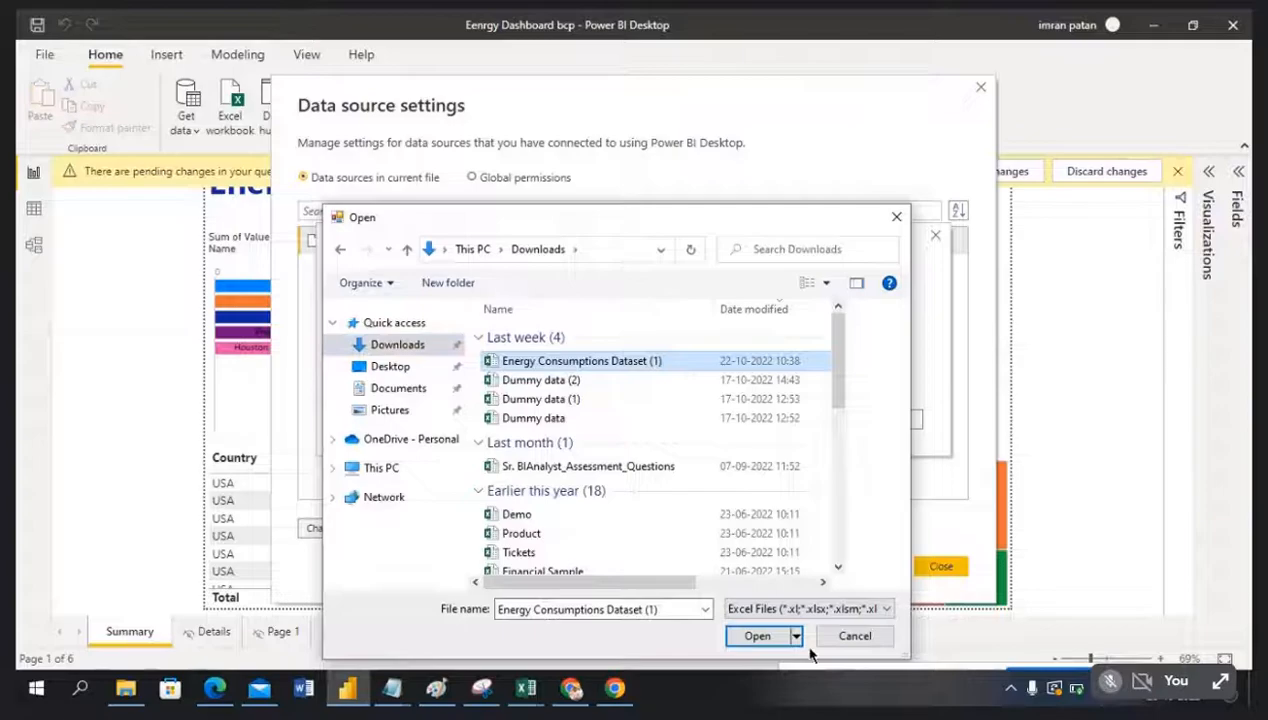
pyautogui.click(757, 637)
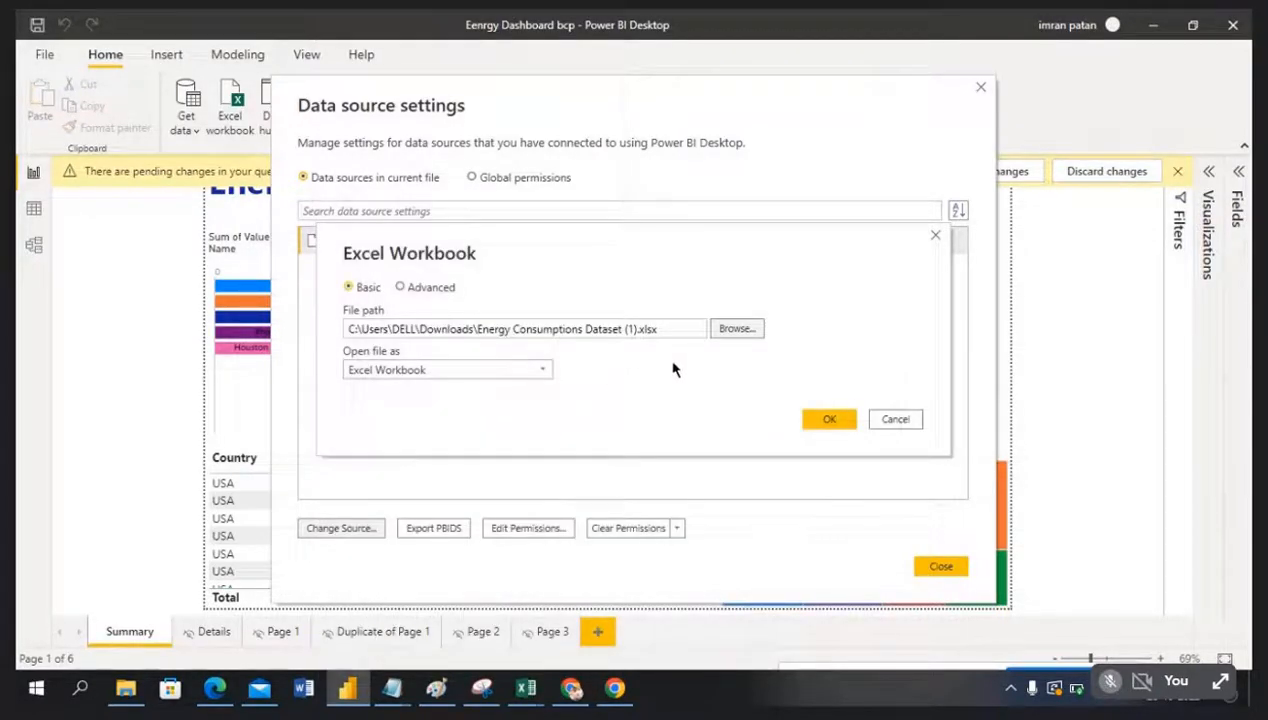
pyautogui.click(816, 425)
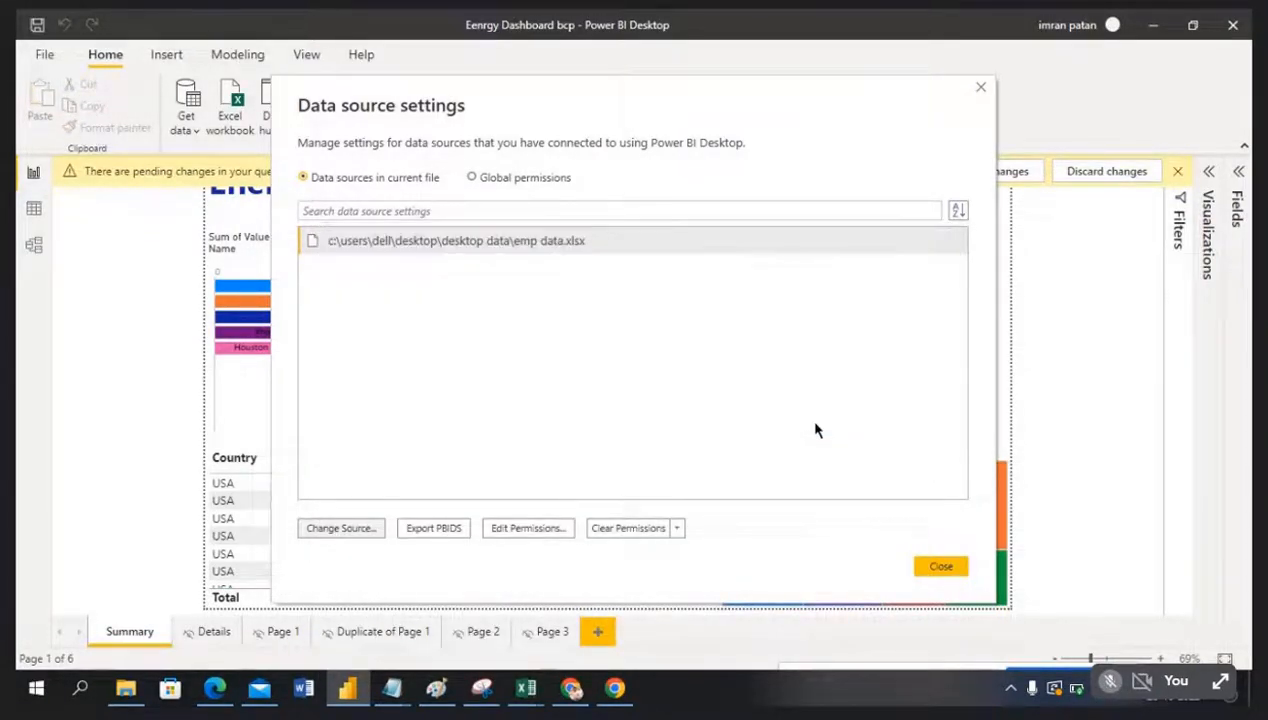
pyautogui.click(940, 567)
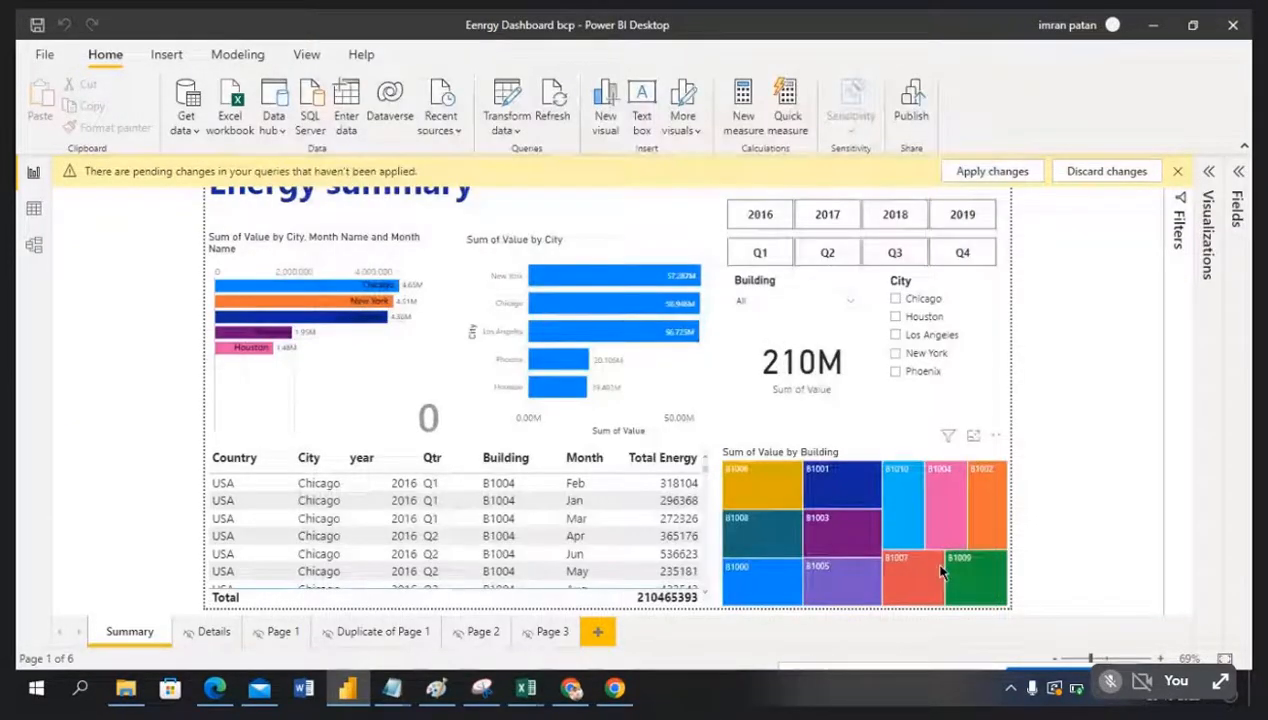
# Step: Refresh and save the Eenrgy Dashboard bcp report, then return to the Google Meet tab in Chrome
pyautogui.click(555, 110)
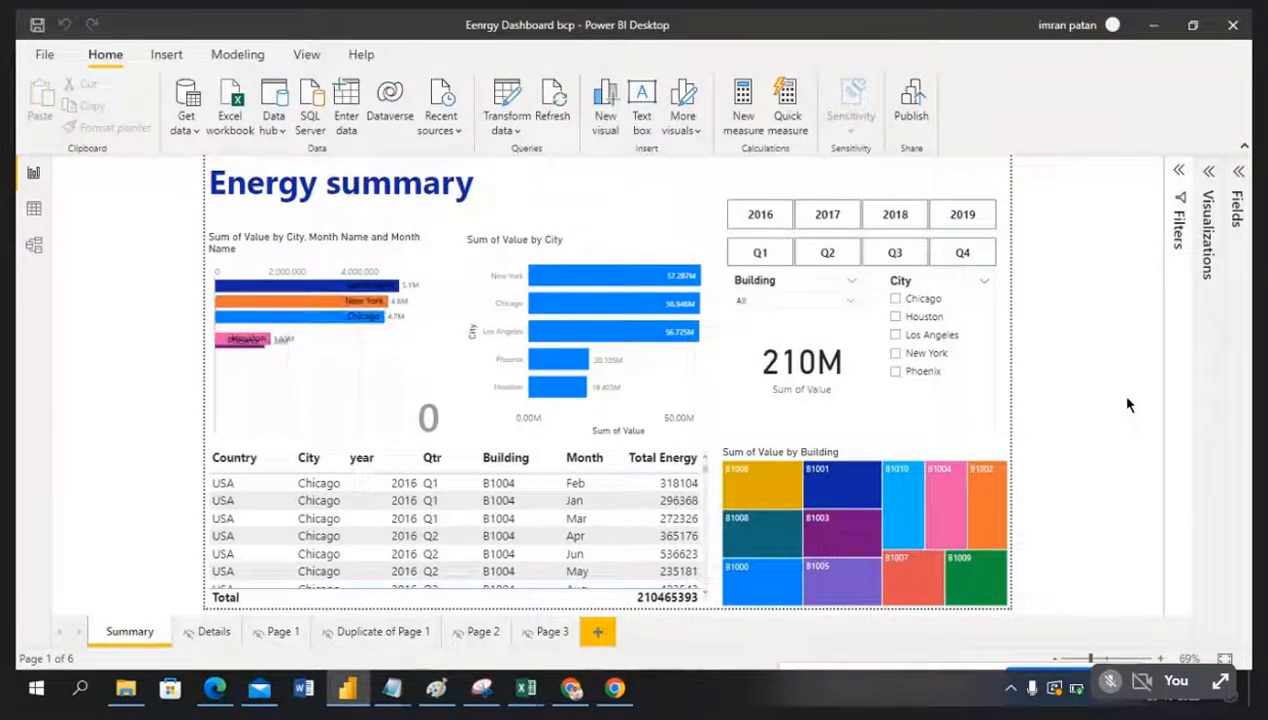
pyautogui.click(36, 28)
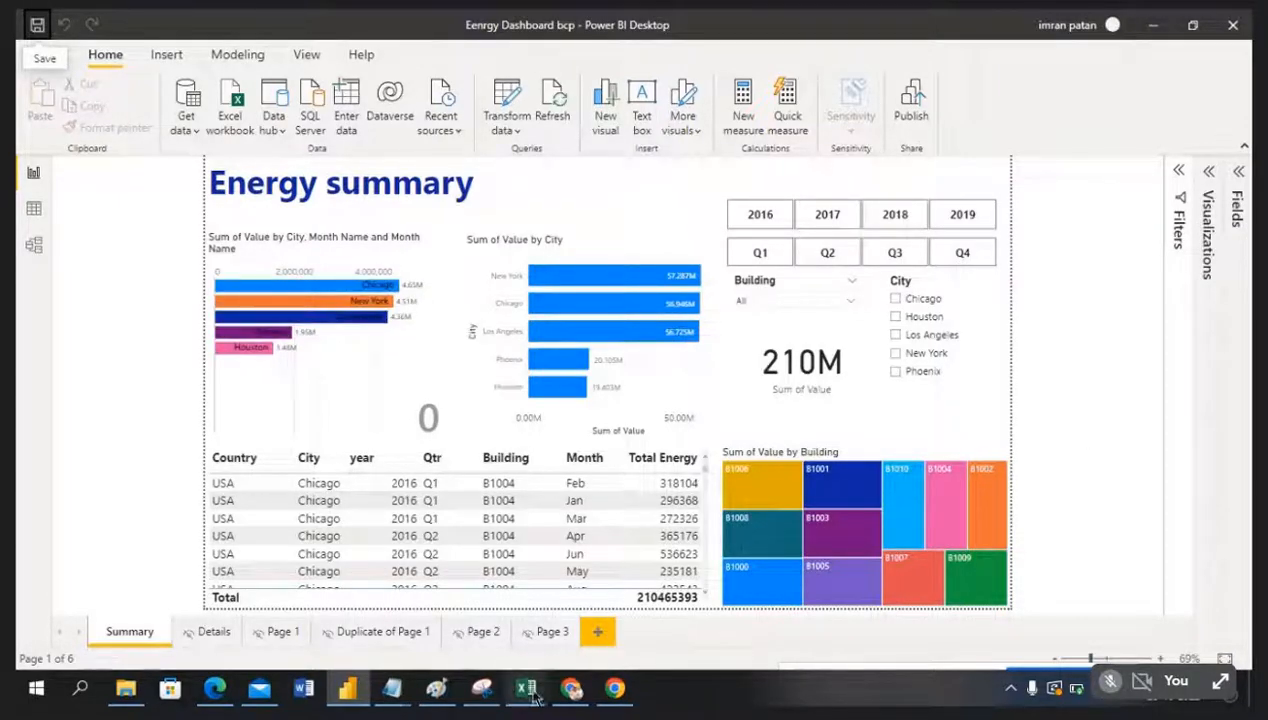
pyautogui.click(570, 690)
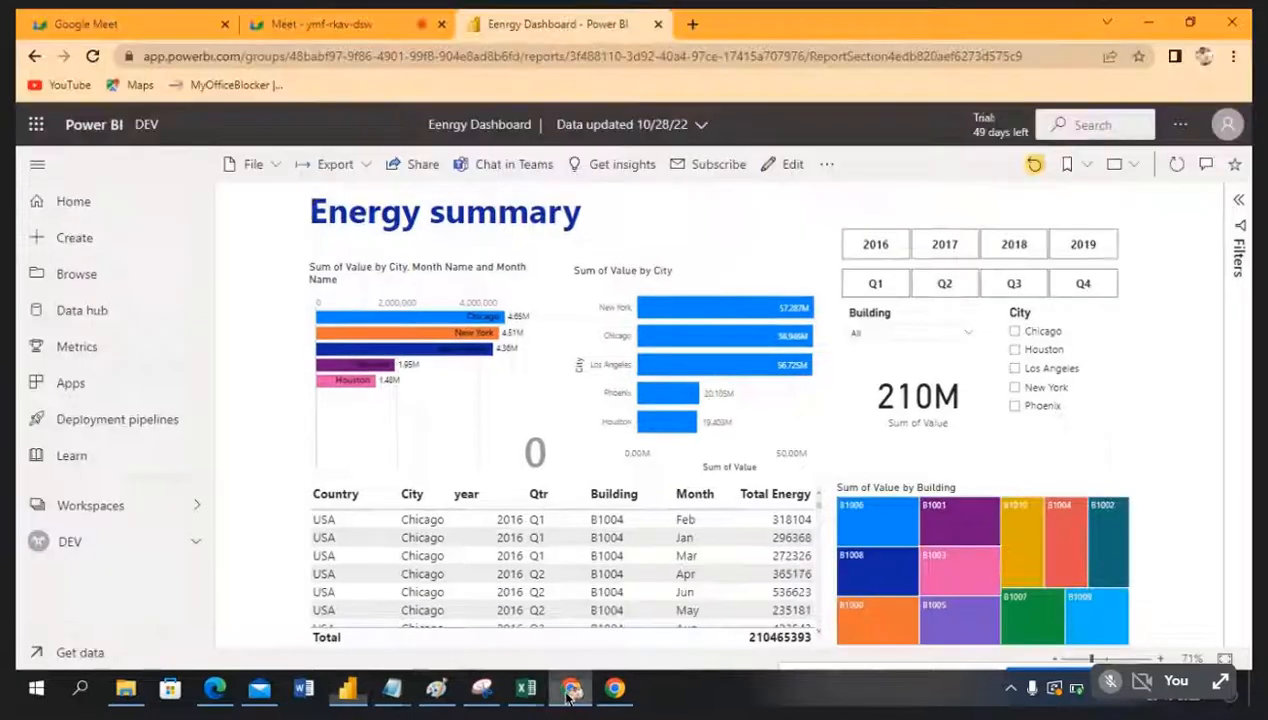
pyautogui.click(326, 24)
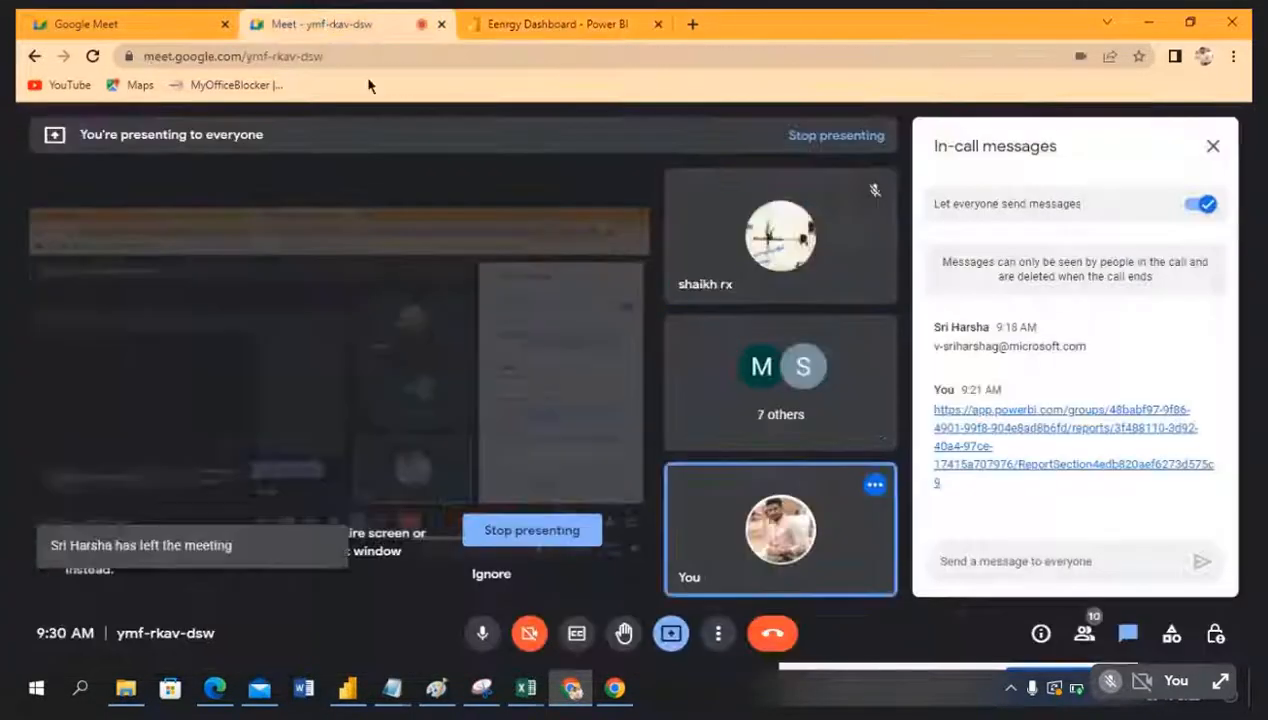